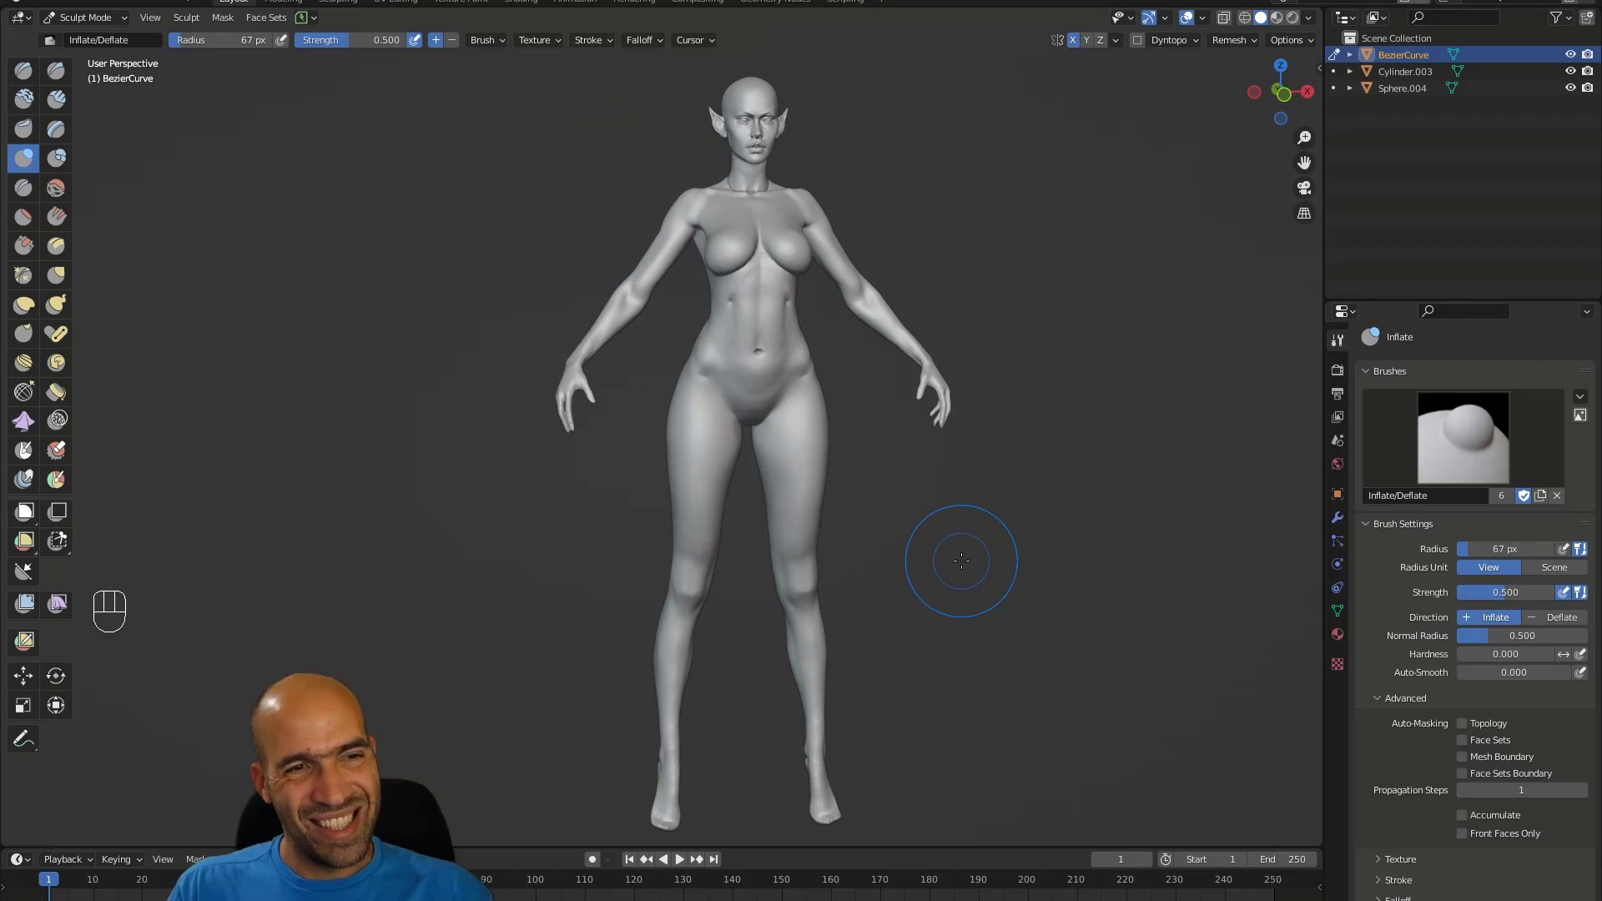
- Switch to the Blender file with the furnace barrel model and show the Weapon_plane reference image
alt+middle_drag(923, 558, 928, 536)
ctrl+alt+middle_drag(928, 536, 914, 553)
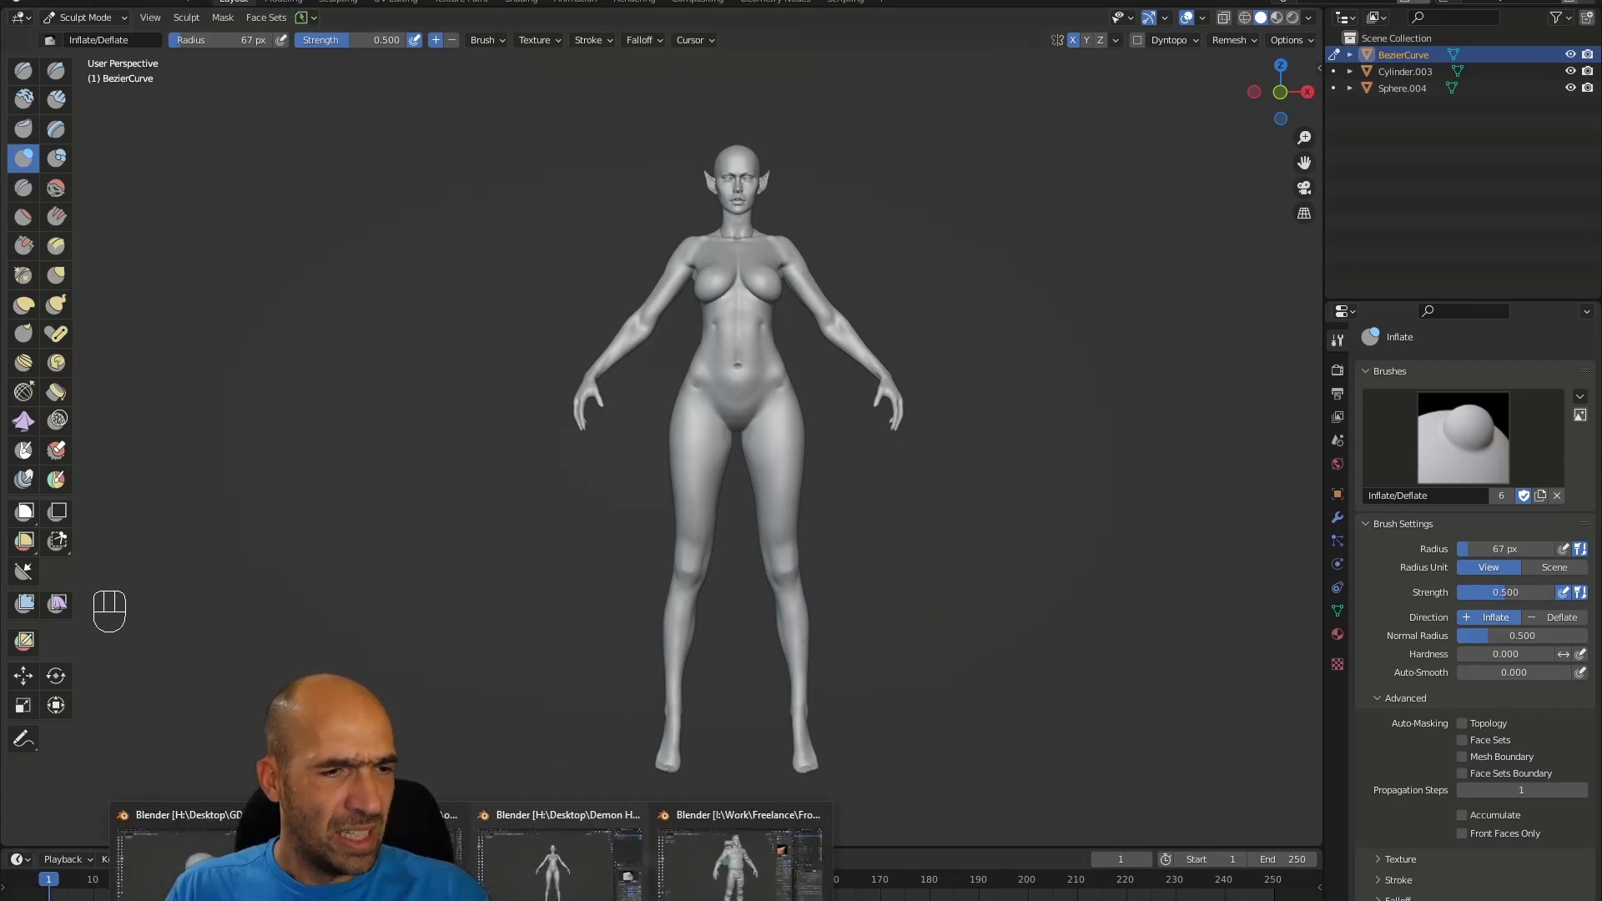
click(516, 835)
ctrl+alt+drag(648, 534, 673, 417)
click(1570, 281)
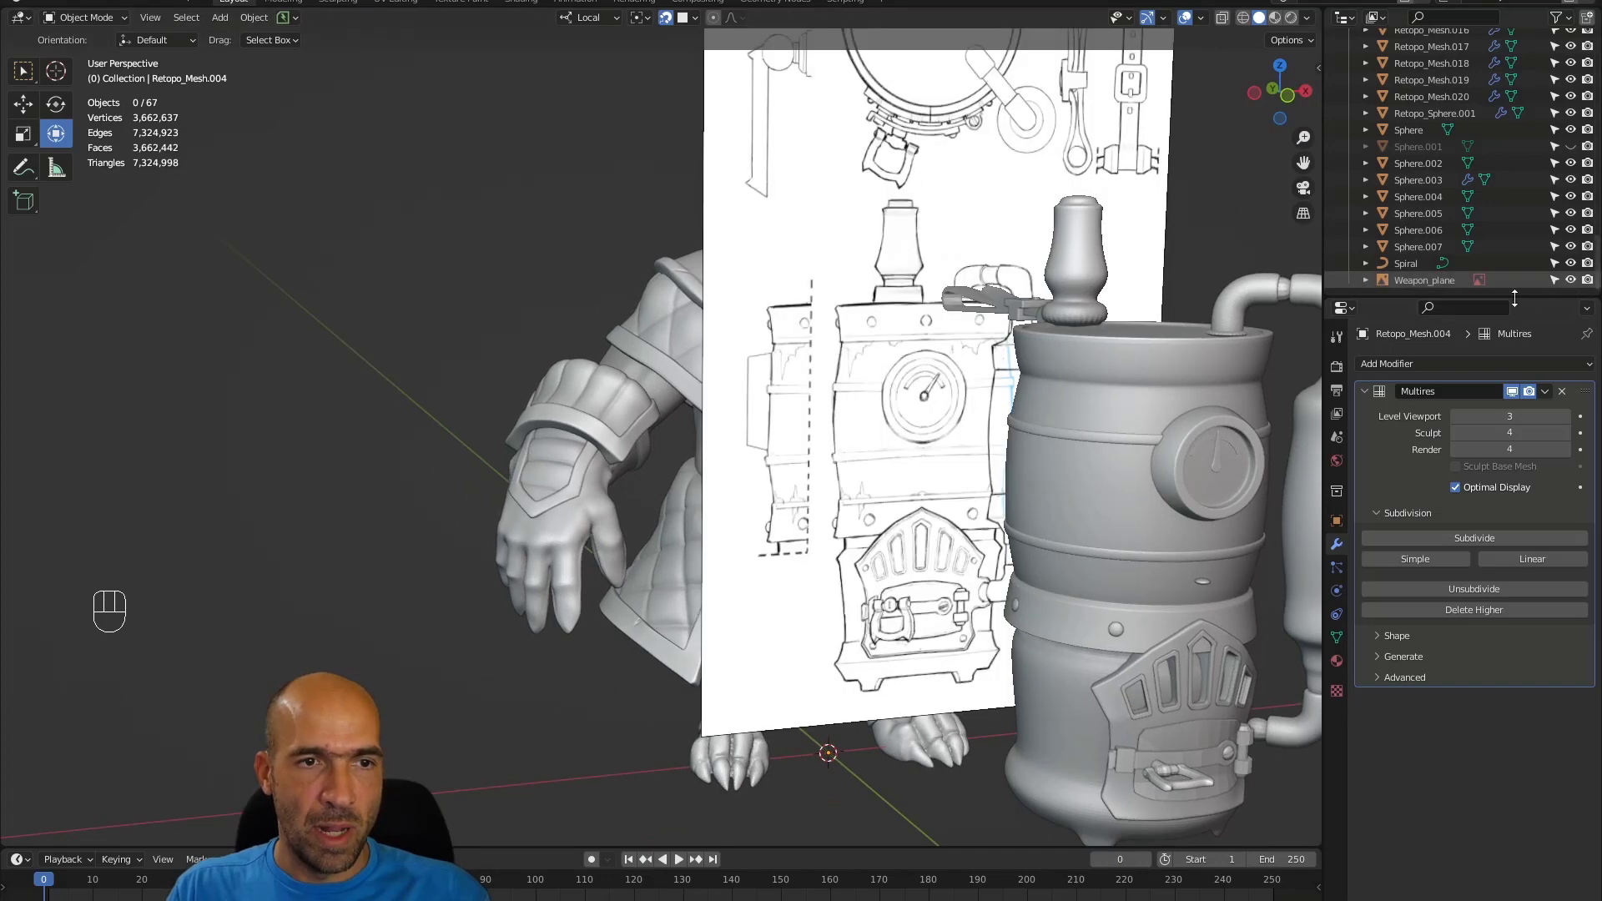
- Select the barrel object with the chimney and pipes, and edit its mesh in edge selection mode
alt+drag(1135, 392, 1070, 405)
click(898, 532)
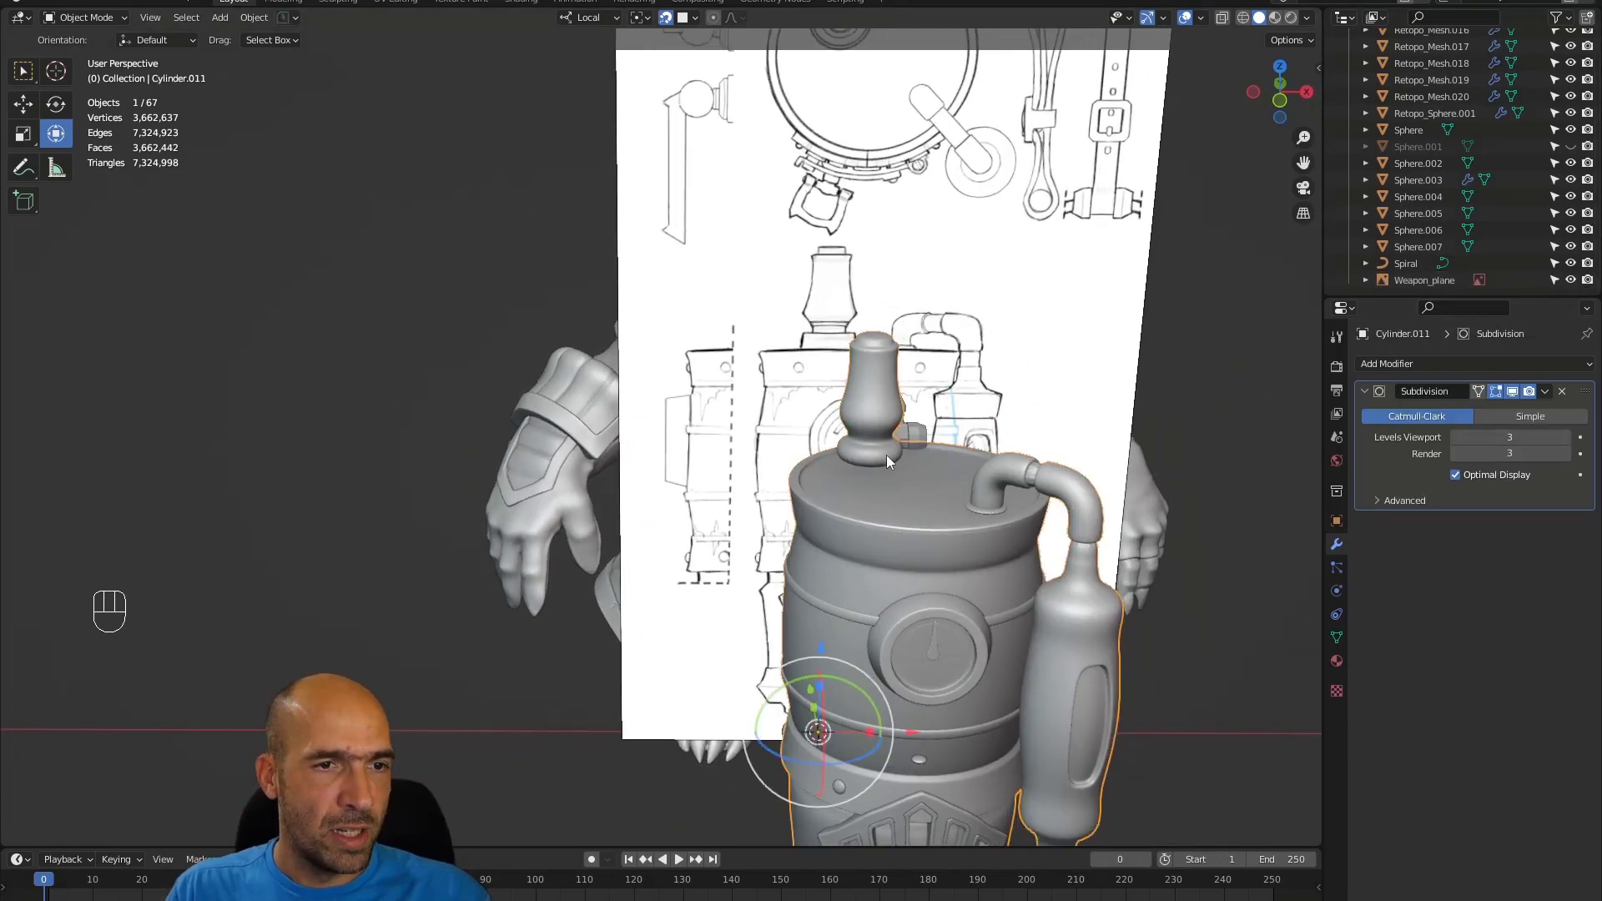
alt+drag(887, 454, 1006, 392)
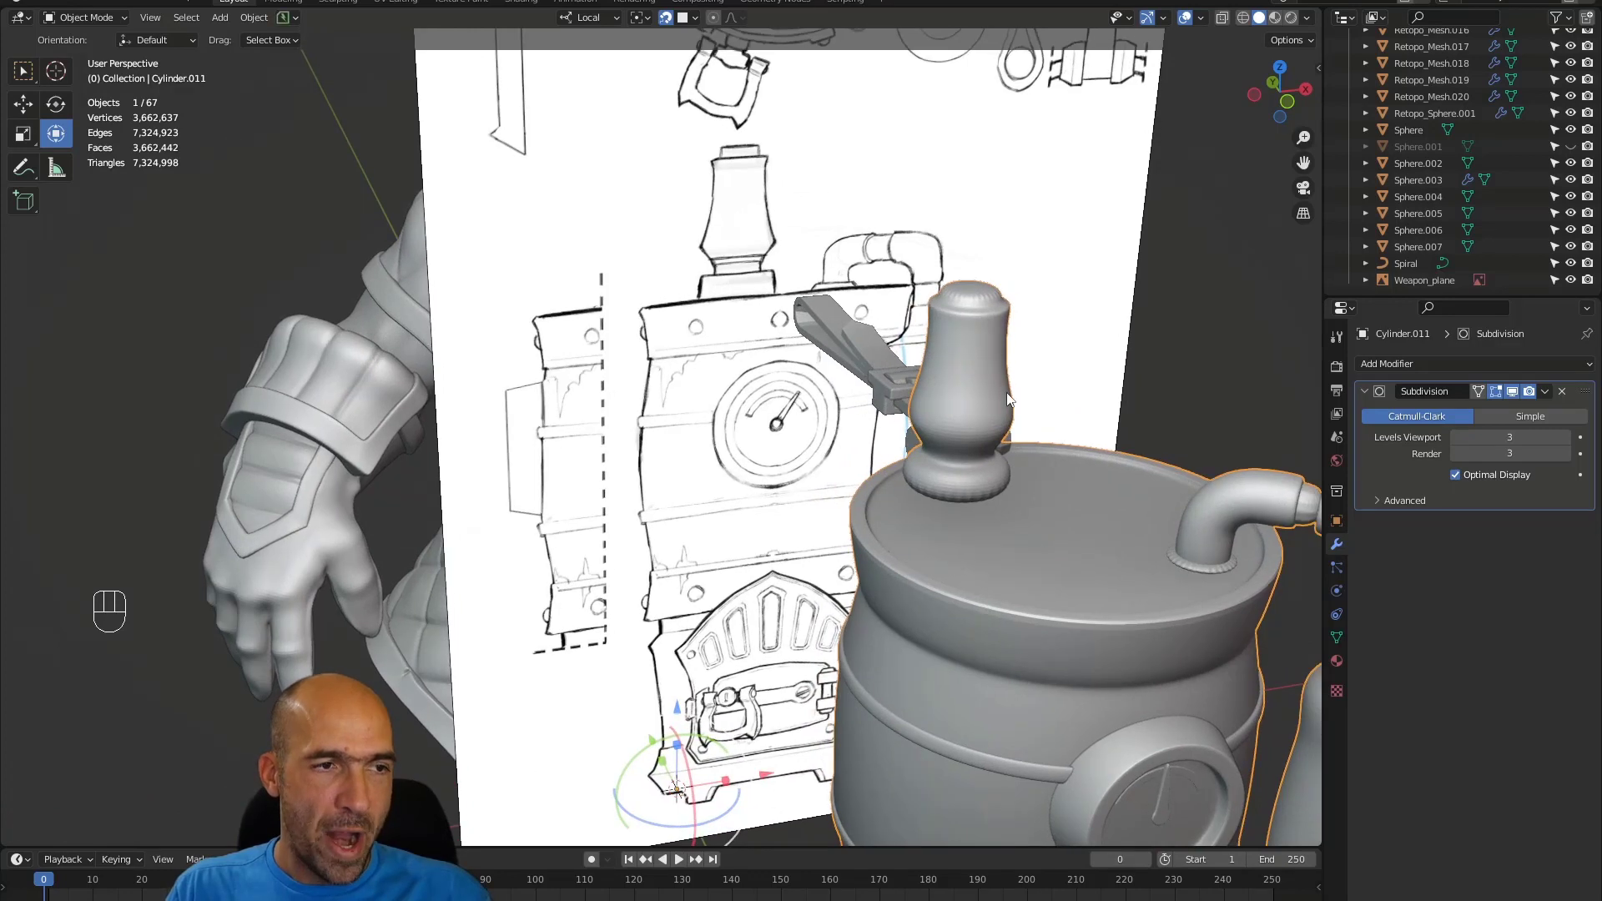
key(Tab)
middle_drag(1007, 397, 1042, 411)
key(2)
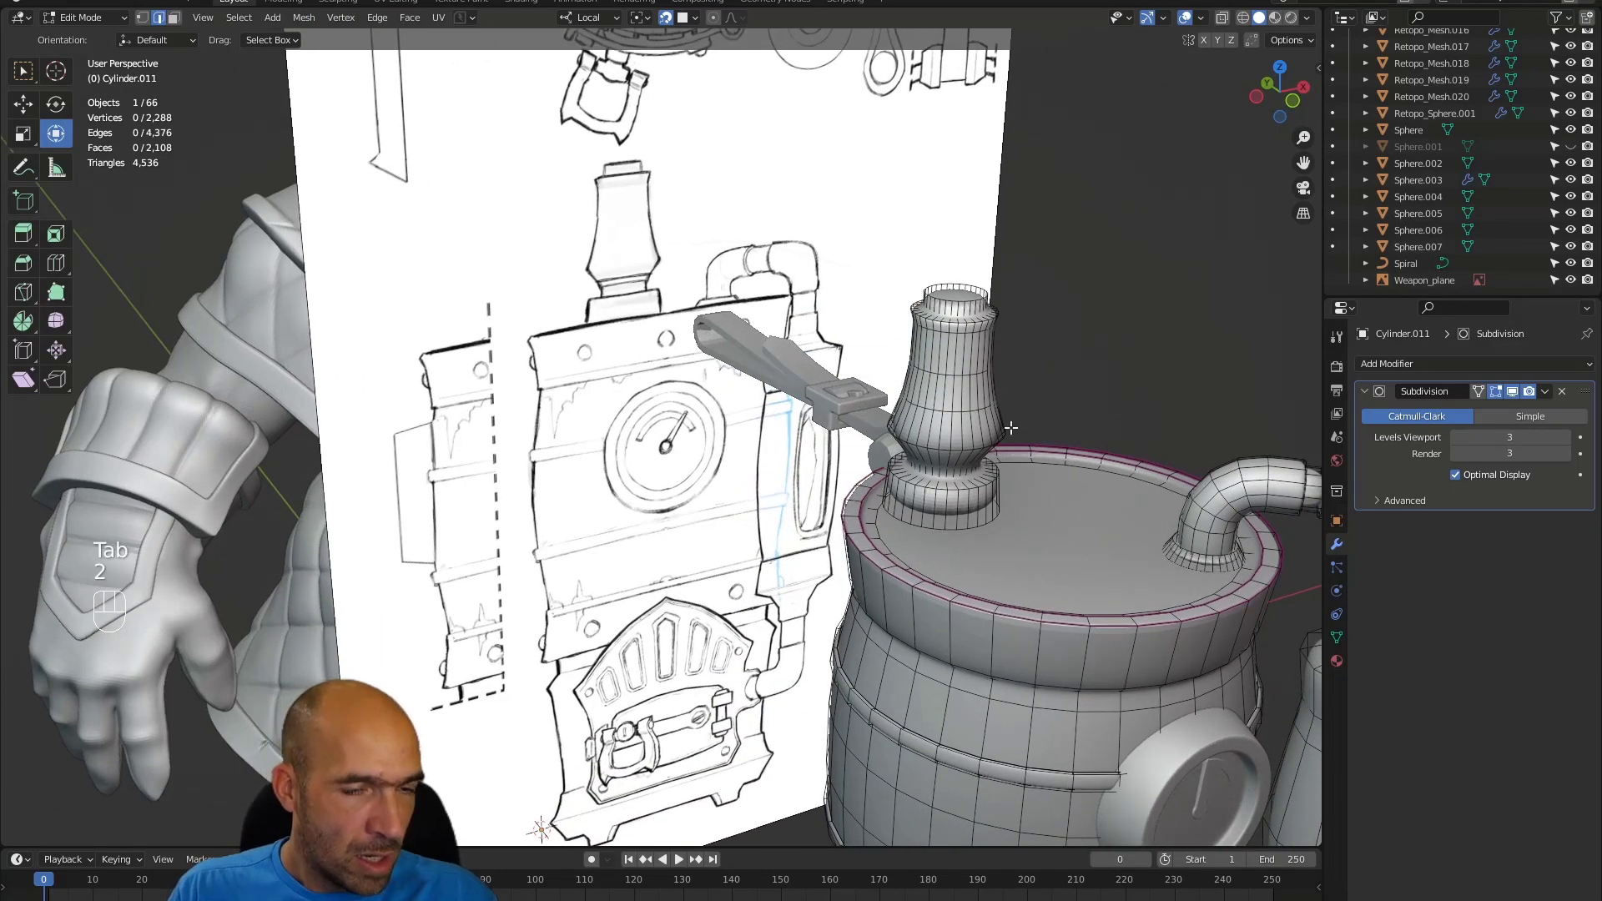
- Inset the bottom face of the chimney's base by about 0.006 m
alt+click(952, 491)
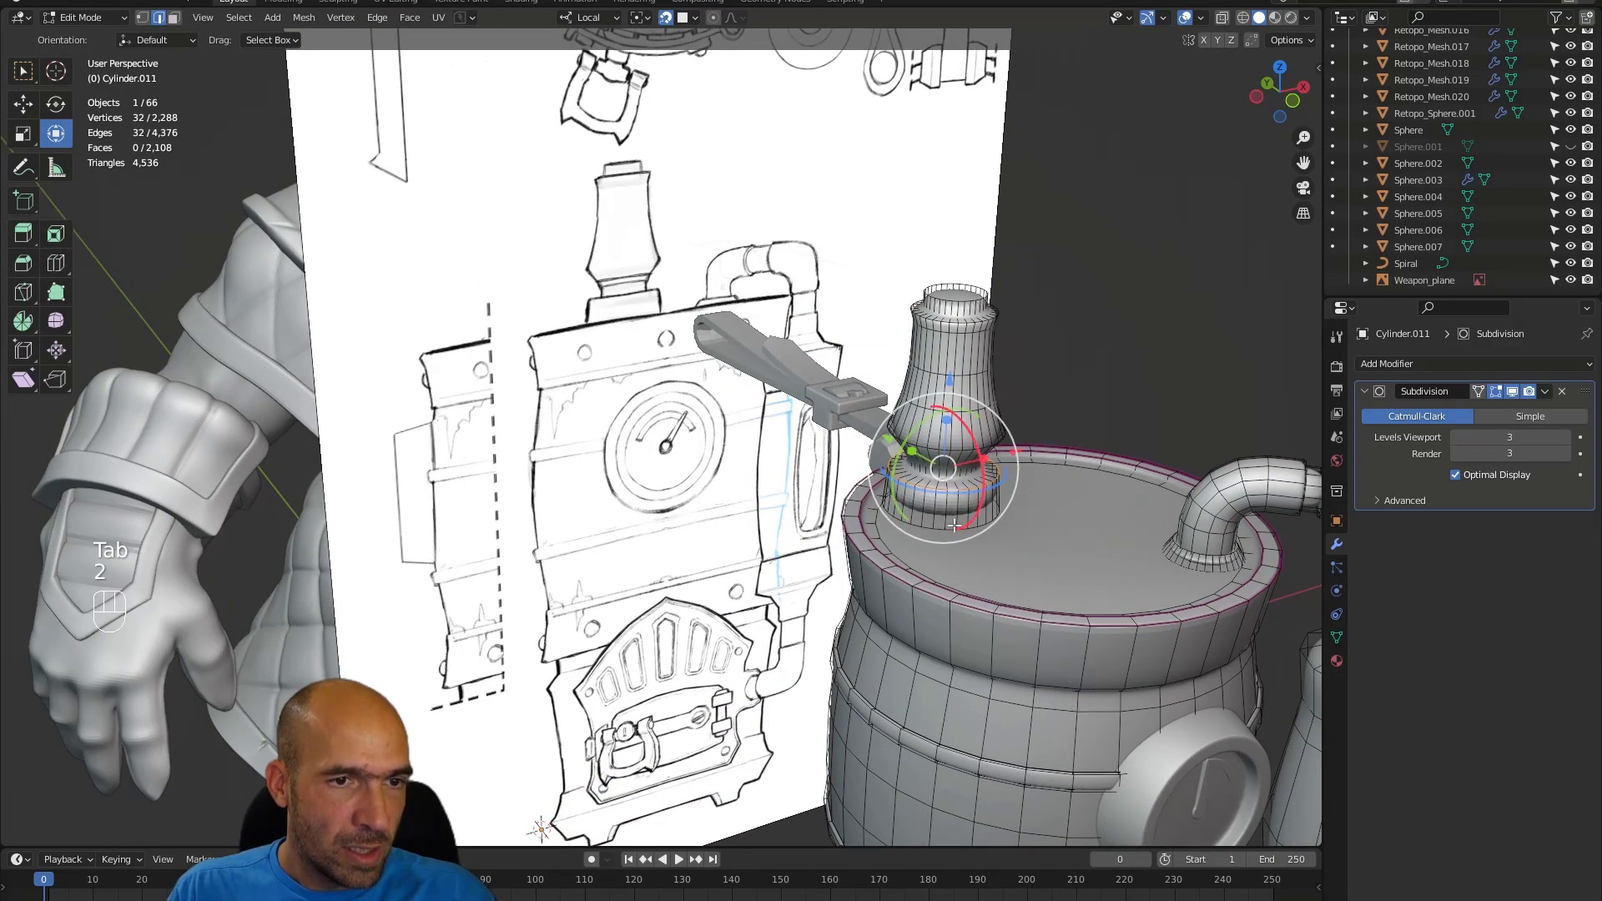
mouse_move(1000, 505)
ctrl+alt+mouse_down()
mouse_move(1085, 474)
mouse_move(902, 559)
mouse_move(987, 479)
mouse_move(992, 500)
ctrl+alt+mouse_up()
alt+shift+drag(999, 630, 992, 505)
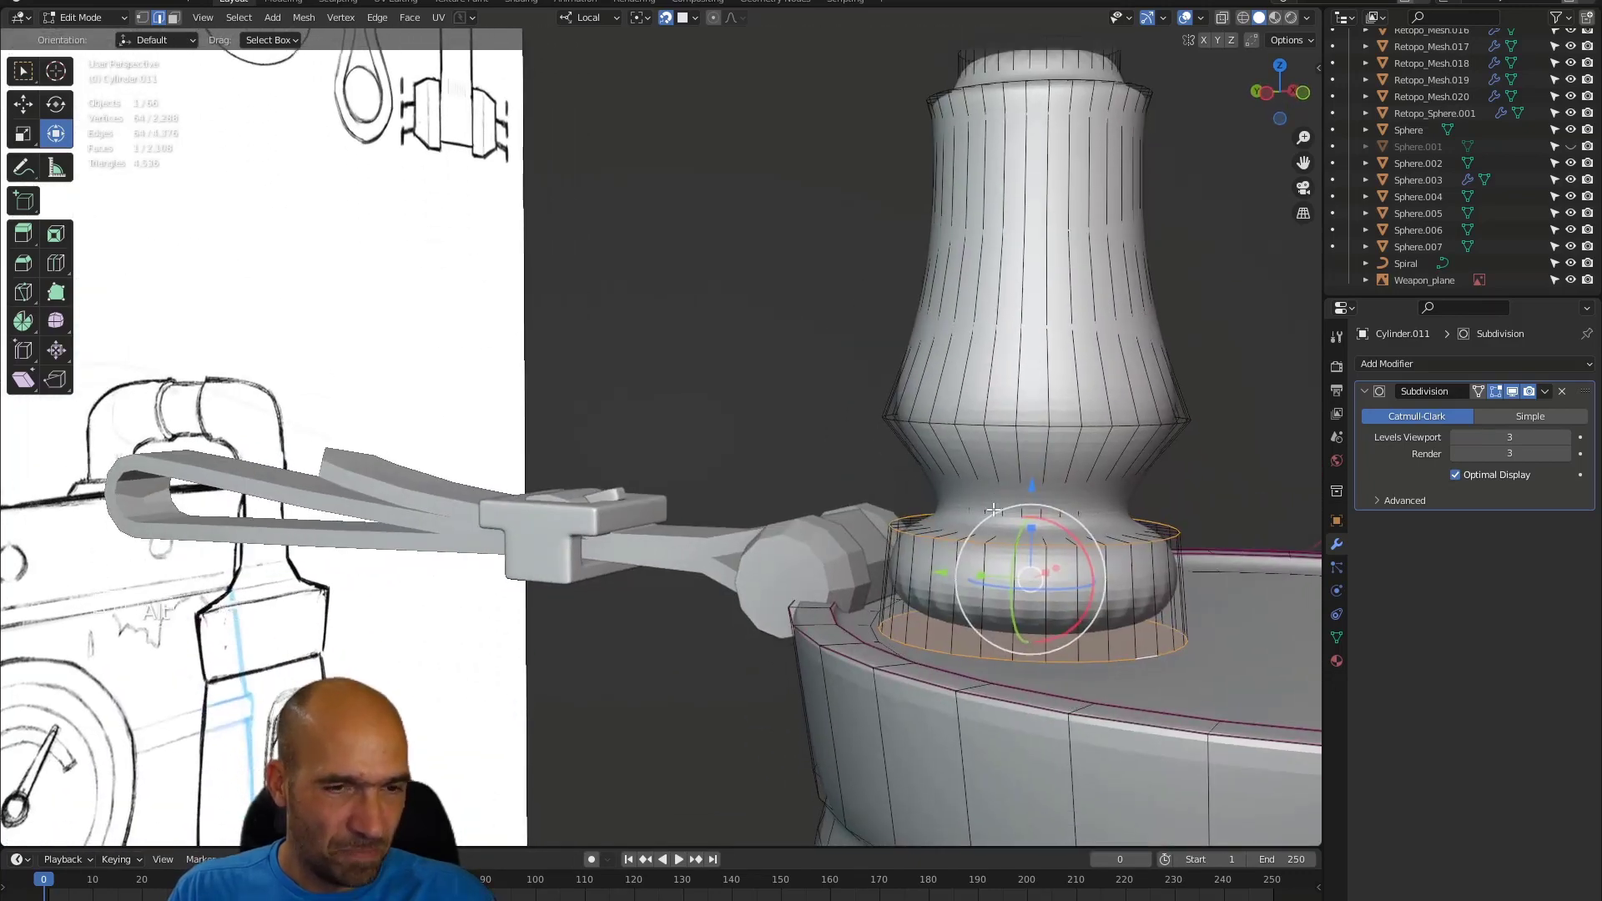
alt+click(1021, 659)
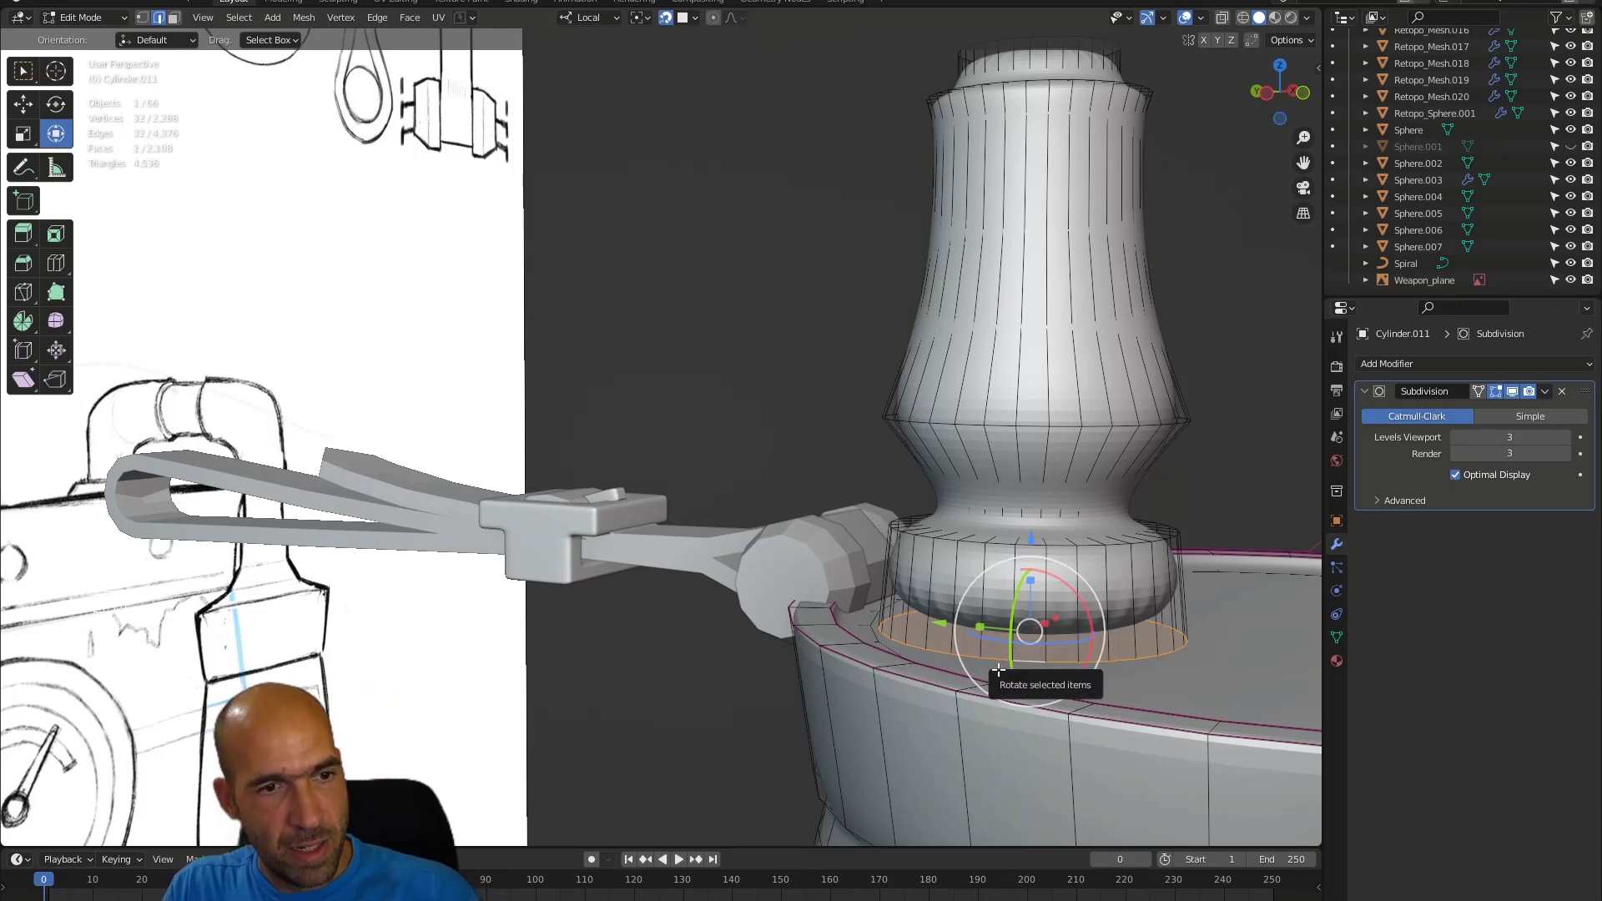
key(i)
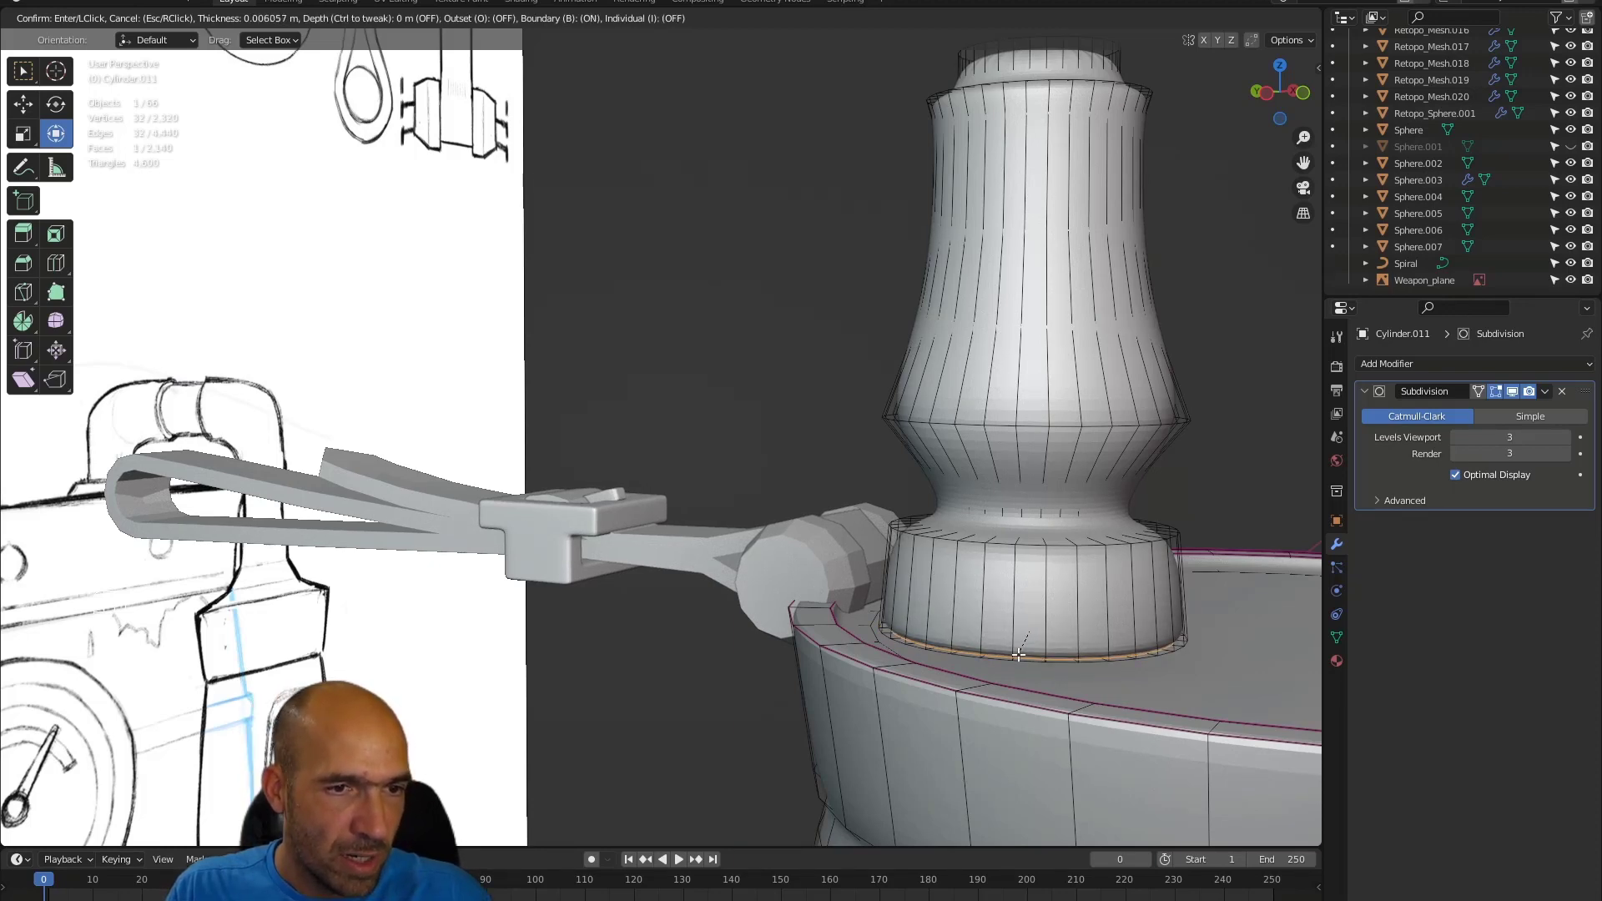
click(1026, 652)
- Inset the chimney's top cap face by about 0.012 m
middle_drag(1029, 649, 928, 834)
click(941, 460)
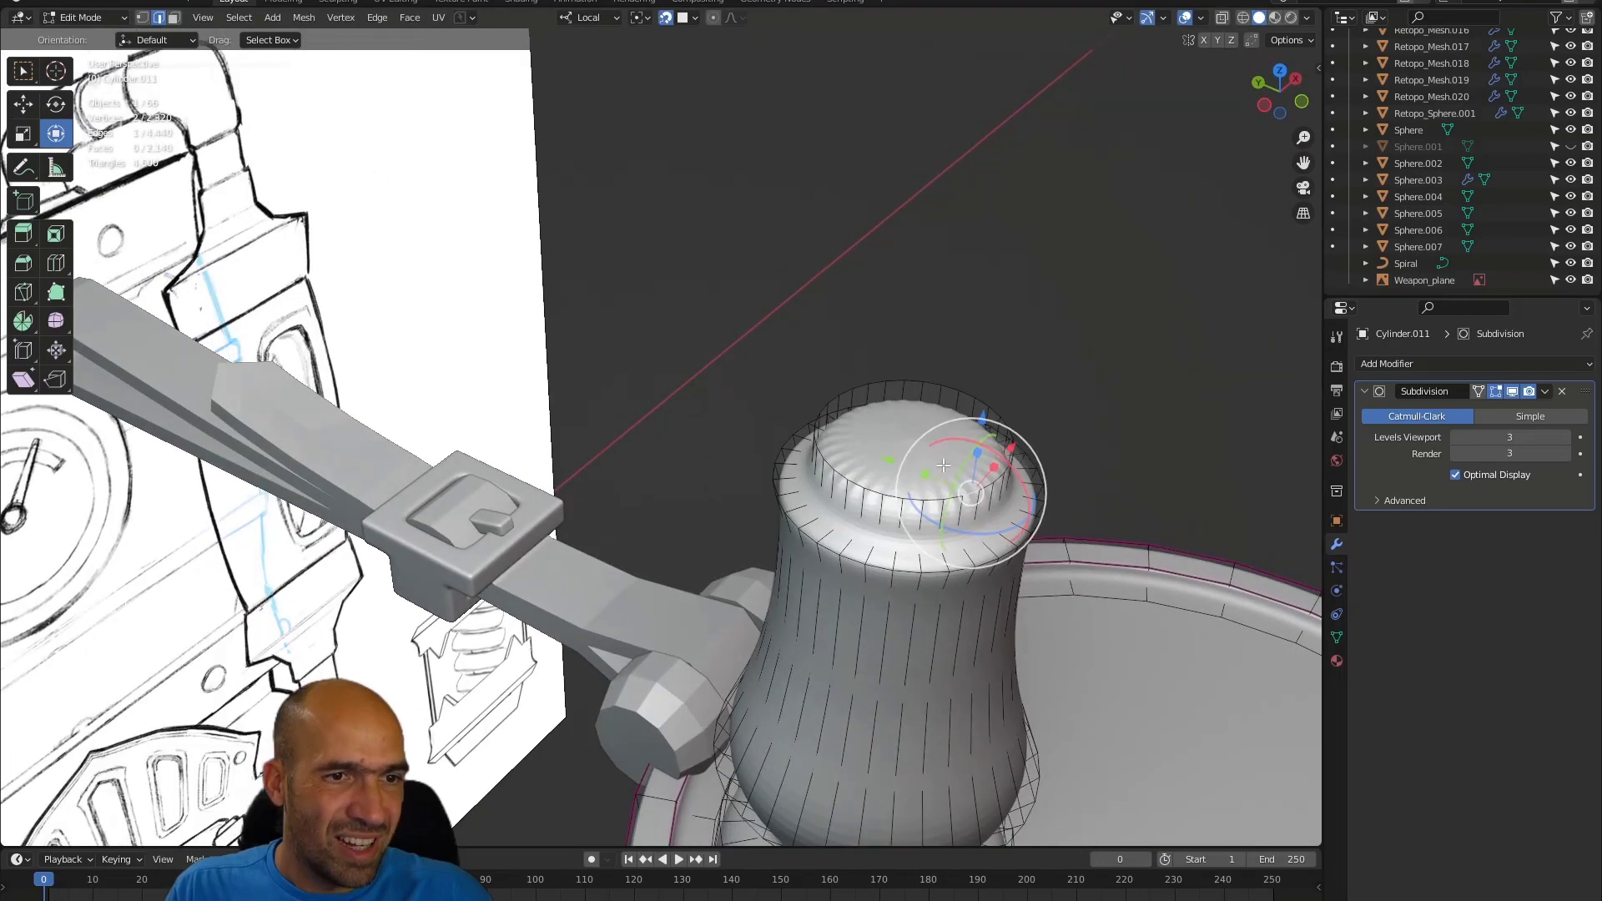
key(3)
click(939, 455)
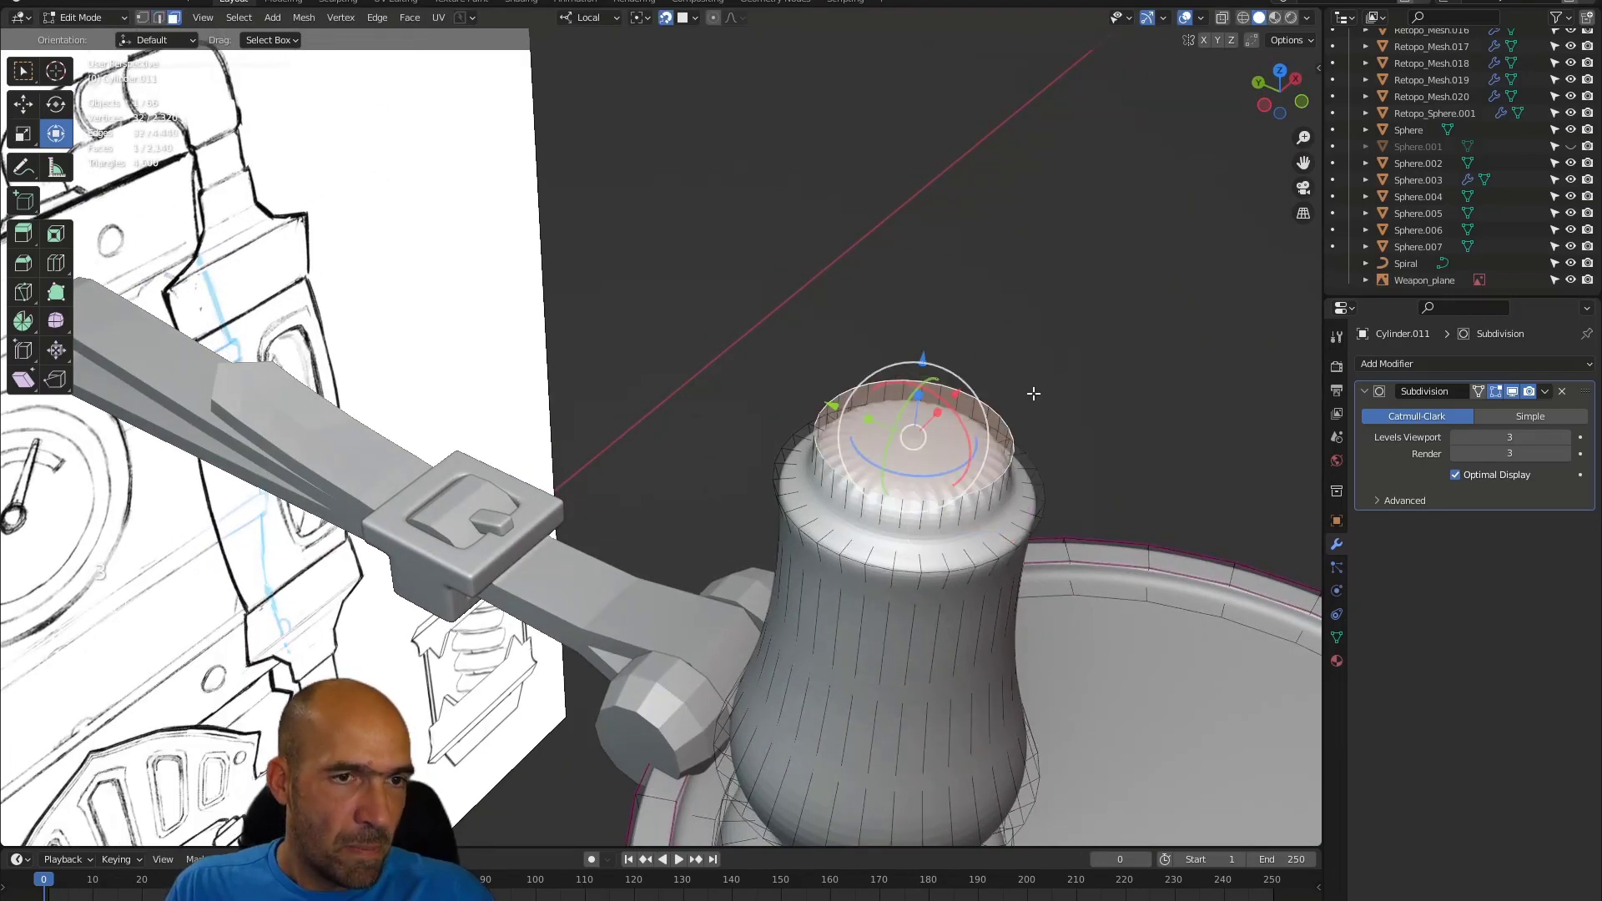
mouse_move(1034, 393)
middle_down()
mouse_move(1034, 422)
mouse_move(1056, 432)
mouse_move(1049, 393)
mouse_move(1051, 412)
middle_up()
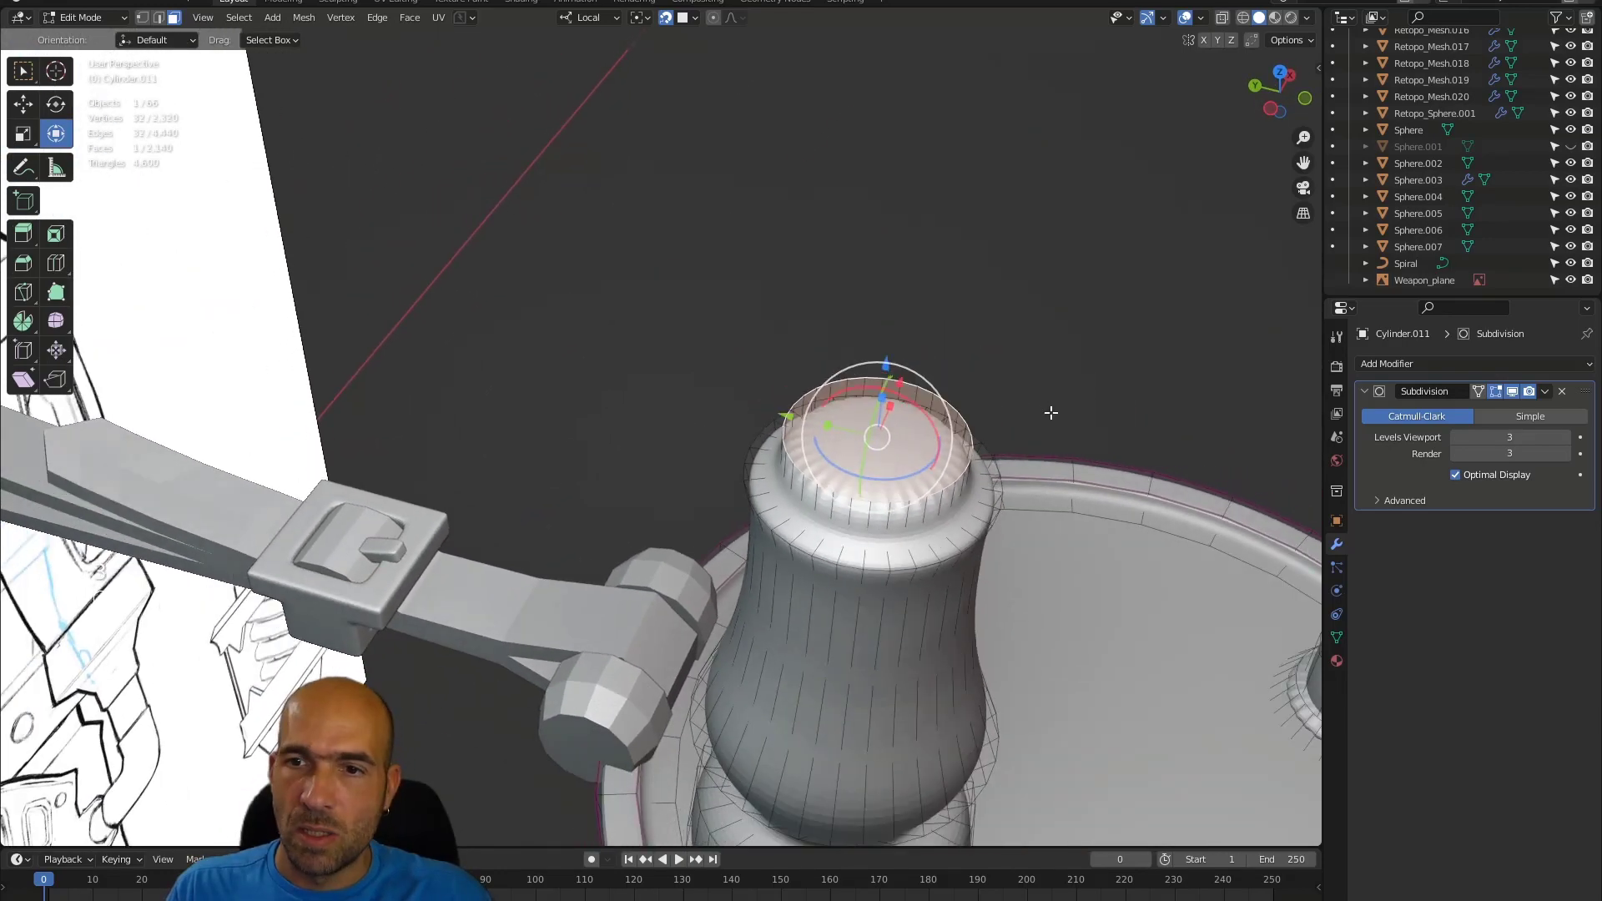
scroll(351, 517, down, 6)
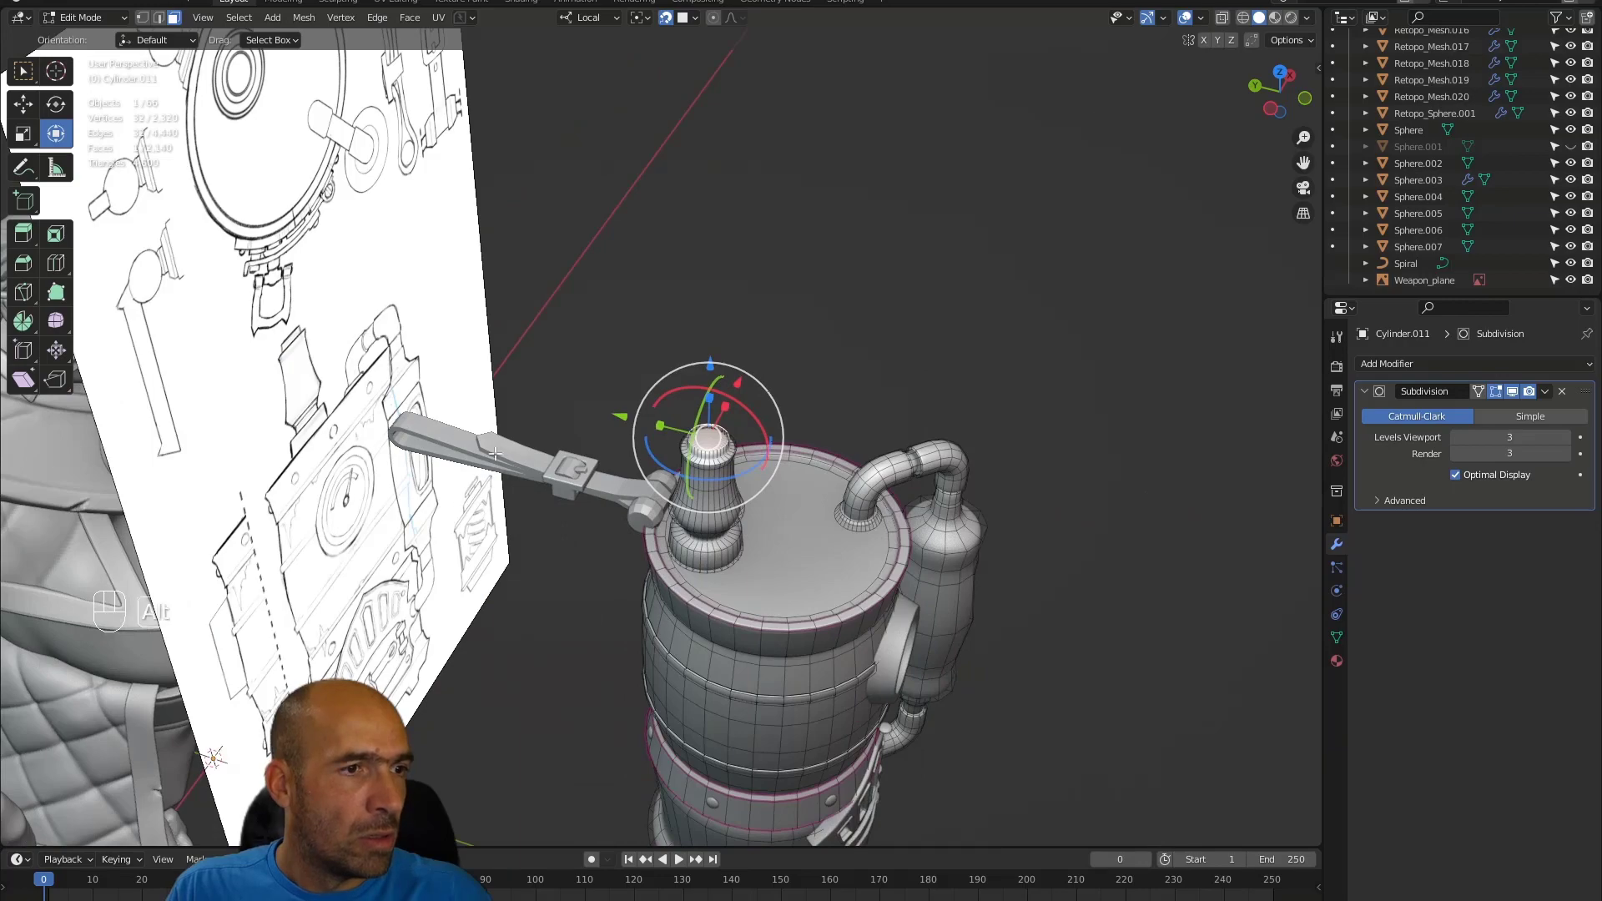
alt+drag(495, 453, 457, 439)
ctrl+alt+drag(584, 367, 673, 295)
ctrl+alt+drag(704, 402, 741, 429)
alt+shift+drag(1048, 659, 930, 473)
ctrl+alt+drag(918, 515, 923, 478)
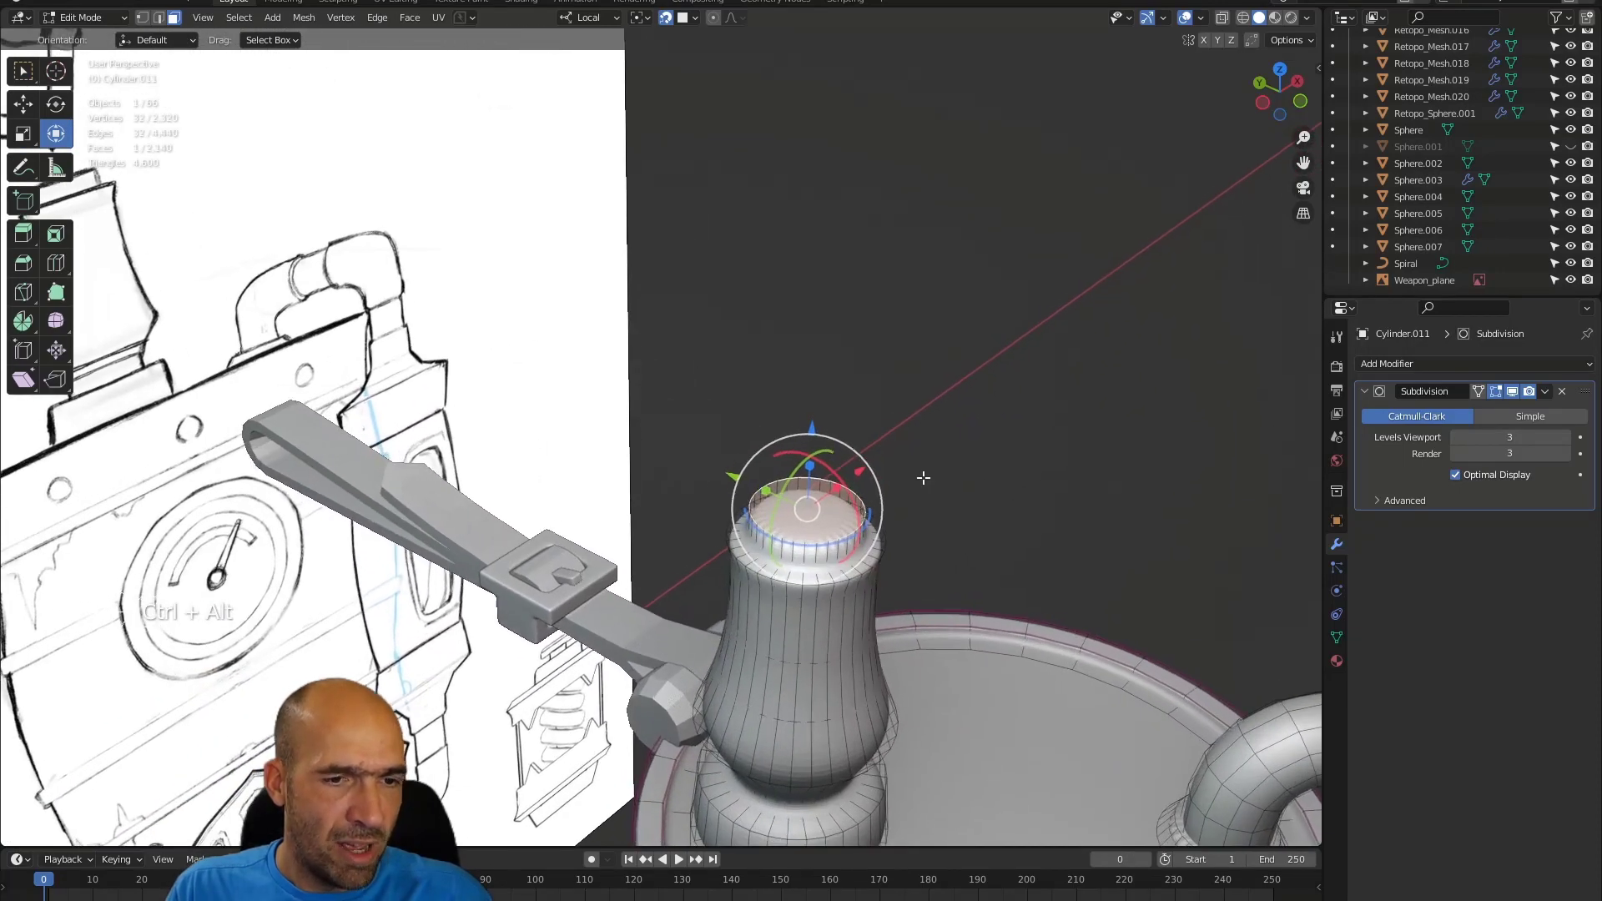
key(i)
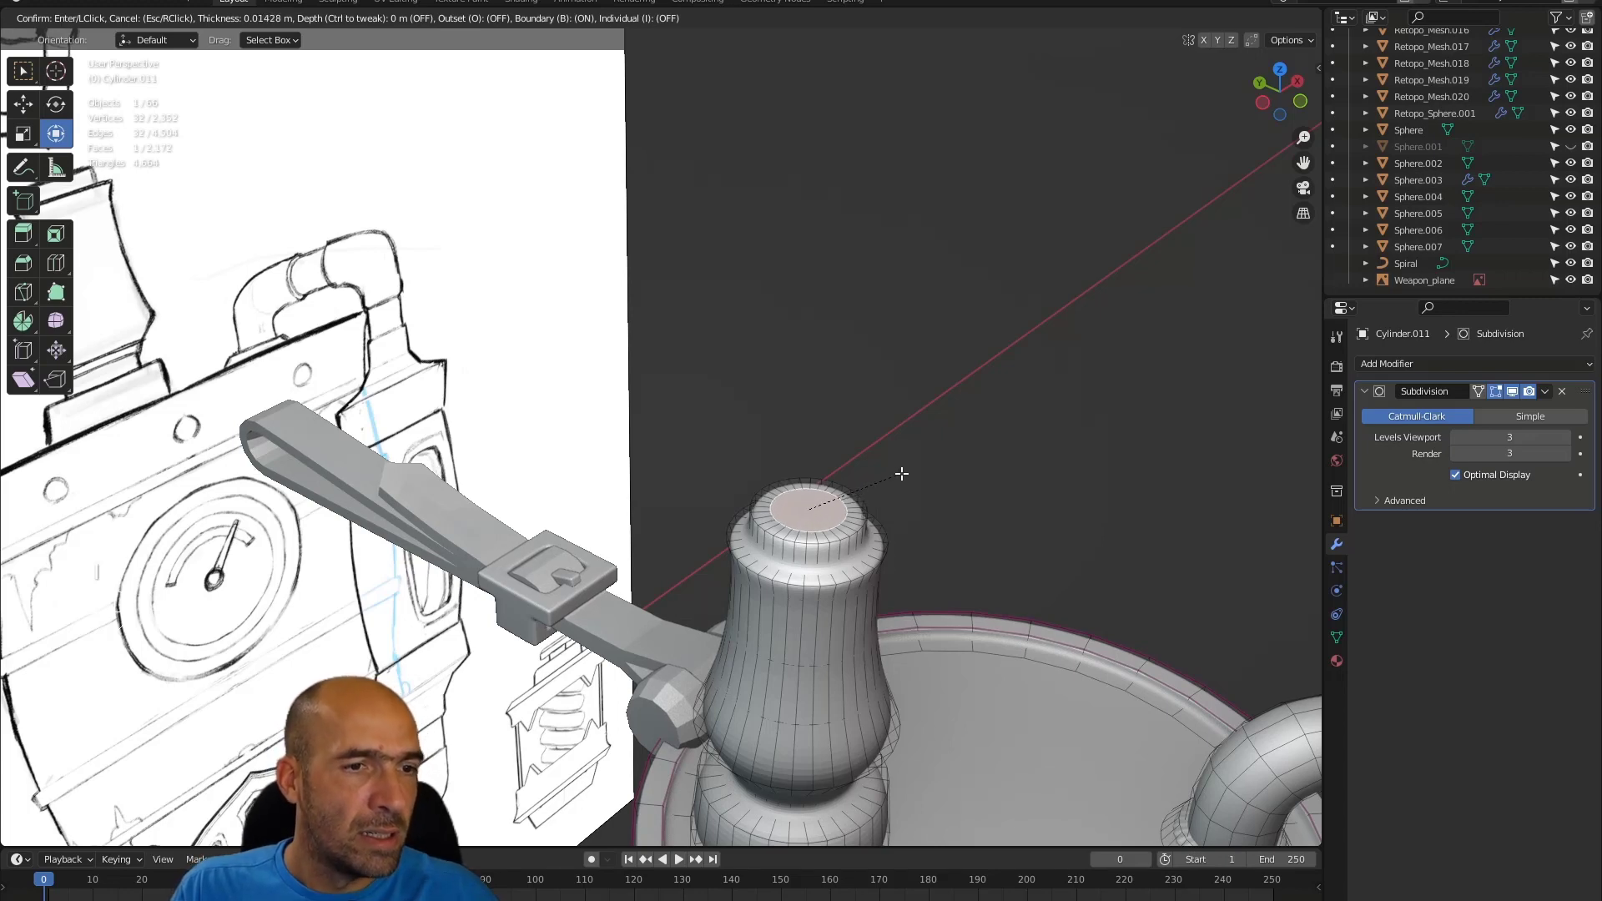
click(908, 473)
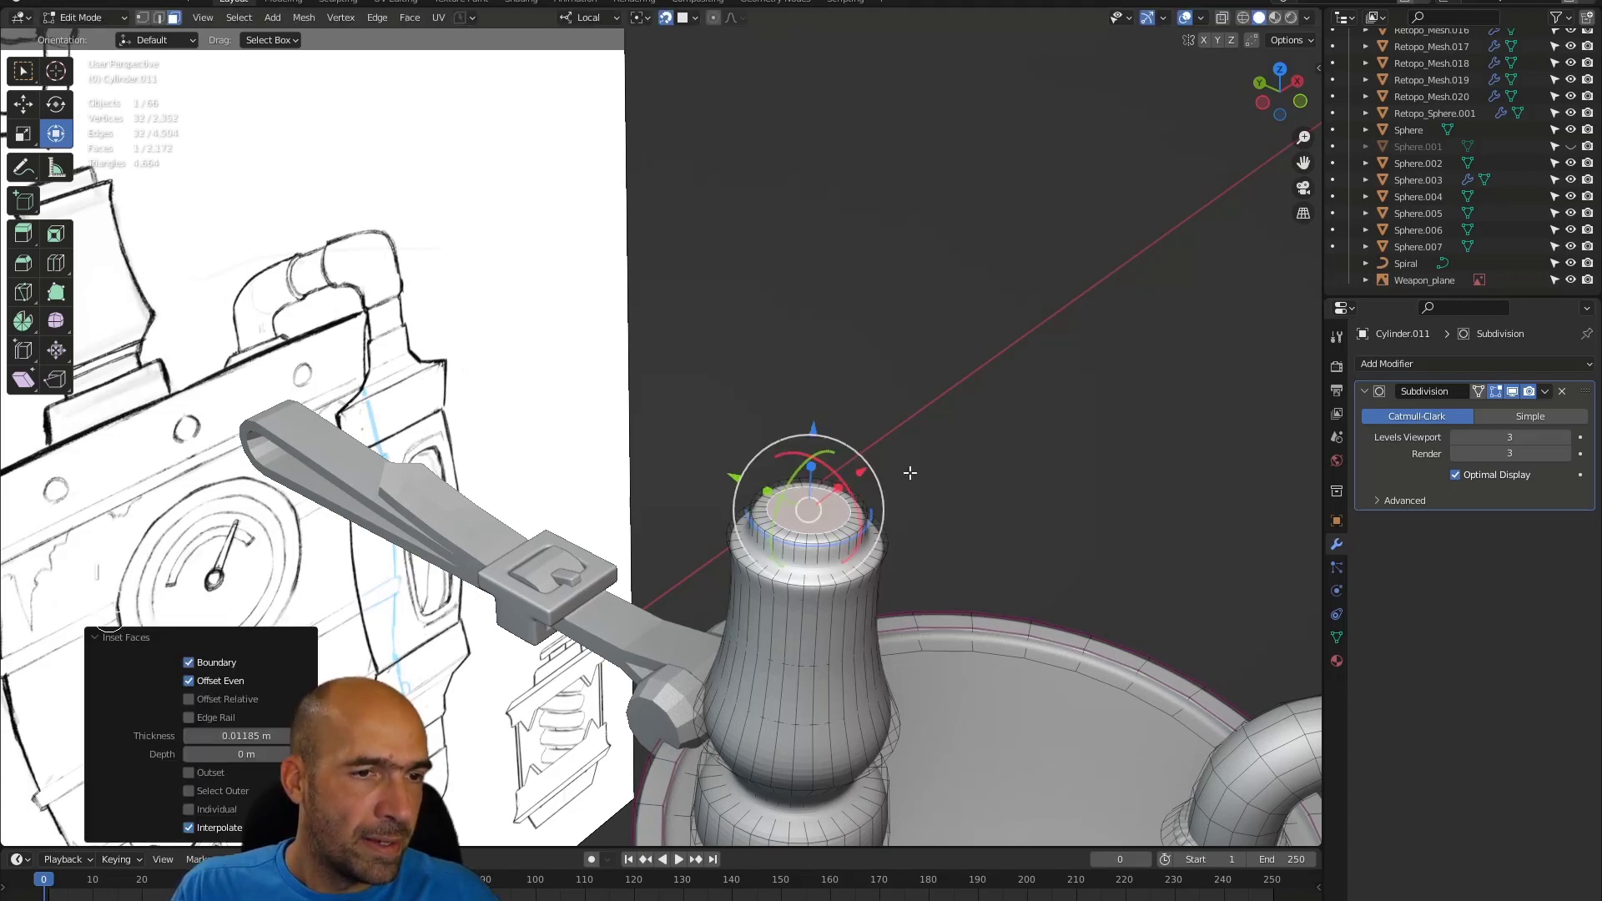
- Extrude the chimney's inner top face about 0.018 m downward and inset the recessed face by about 0.005 m
key(e)
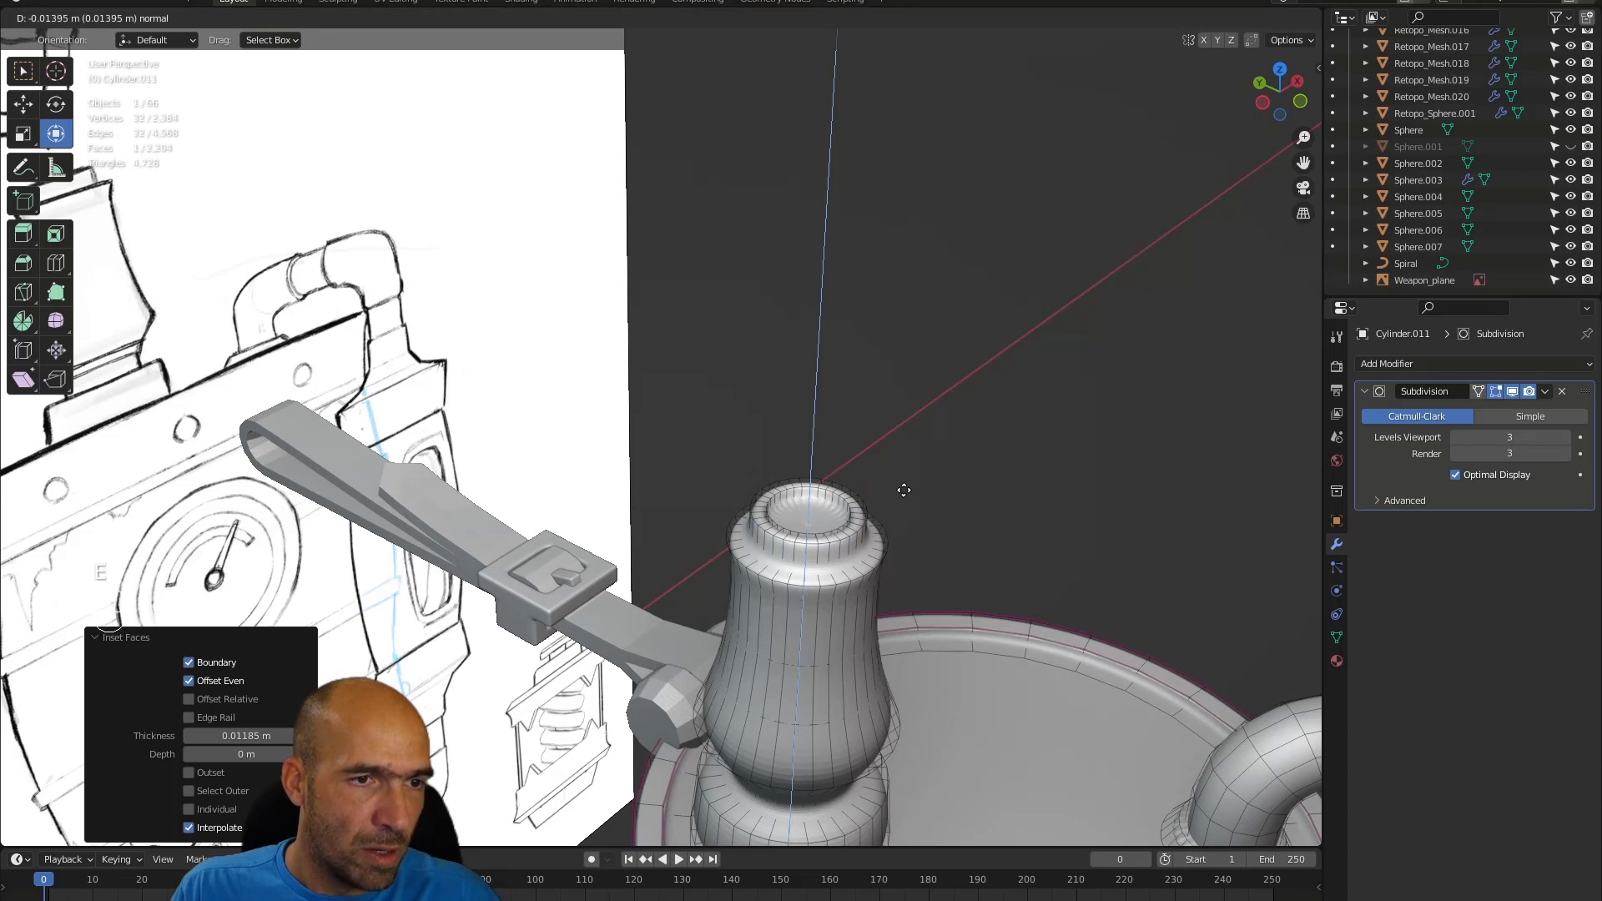
click(902, 494)
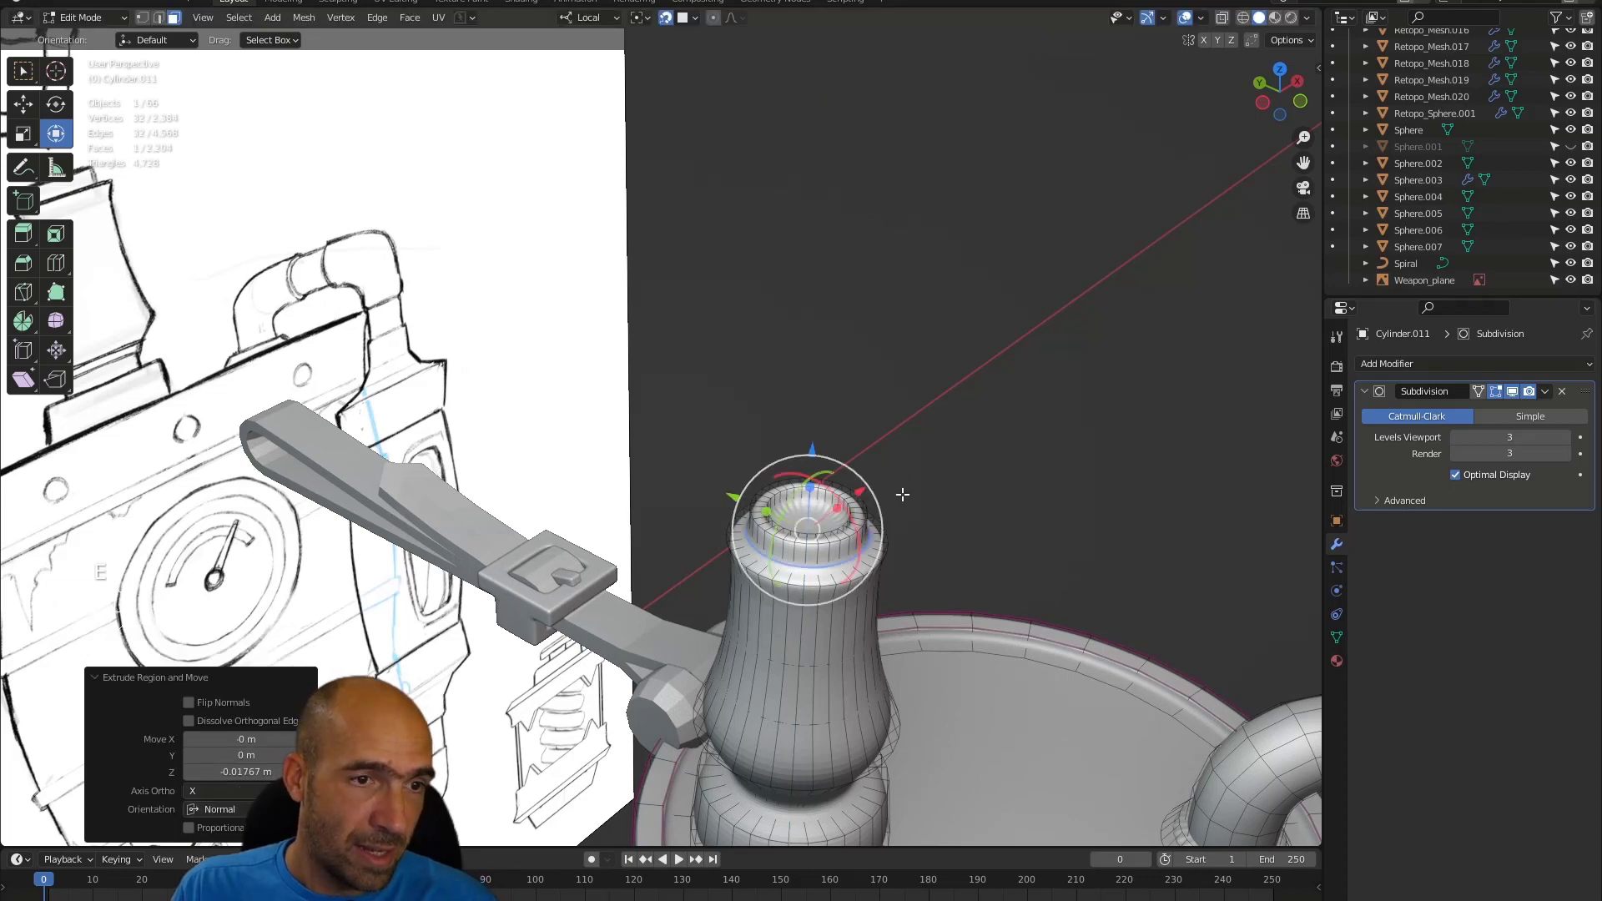
key(i)
click(897, 501)
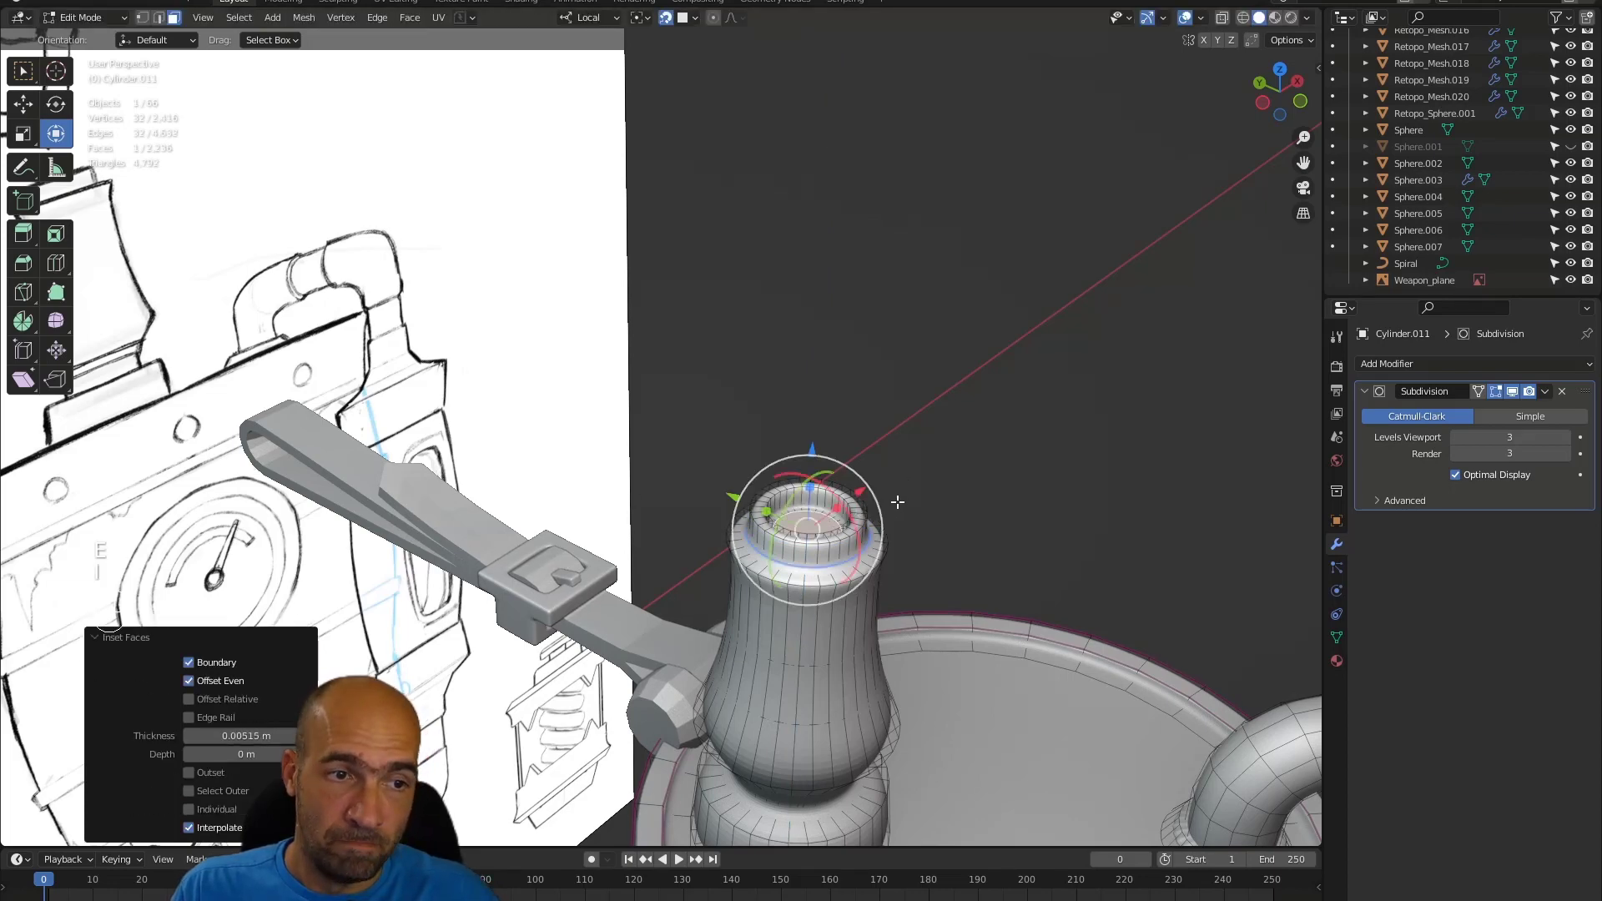
- Crease the chimney's sharp edge loops around the opening, upper shoulder, widest bulge and base
mouse_move(929, 488)
alt+mouse_down()
mouse_move(901, 573)
mouse_move(923, 506)
alt+mouse_up()
mouse_move(923, 506)
alt+mouse_down()
mouse_move(931, 481)
mouse_move(882, 551)
mouse_move(936, 522)
alt+mouse_up()
double_click(936, 523)
shift+double_click(938, 511)
shift+double_click(936, 521)
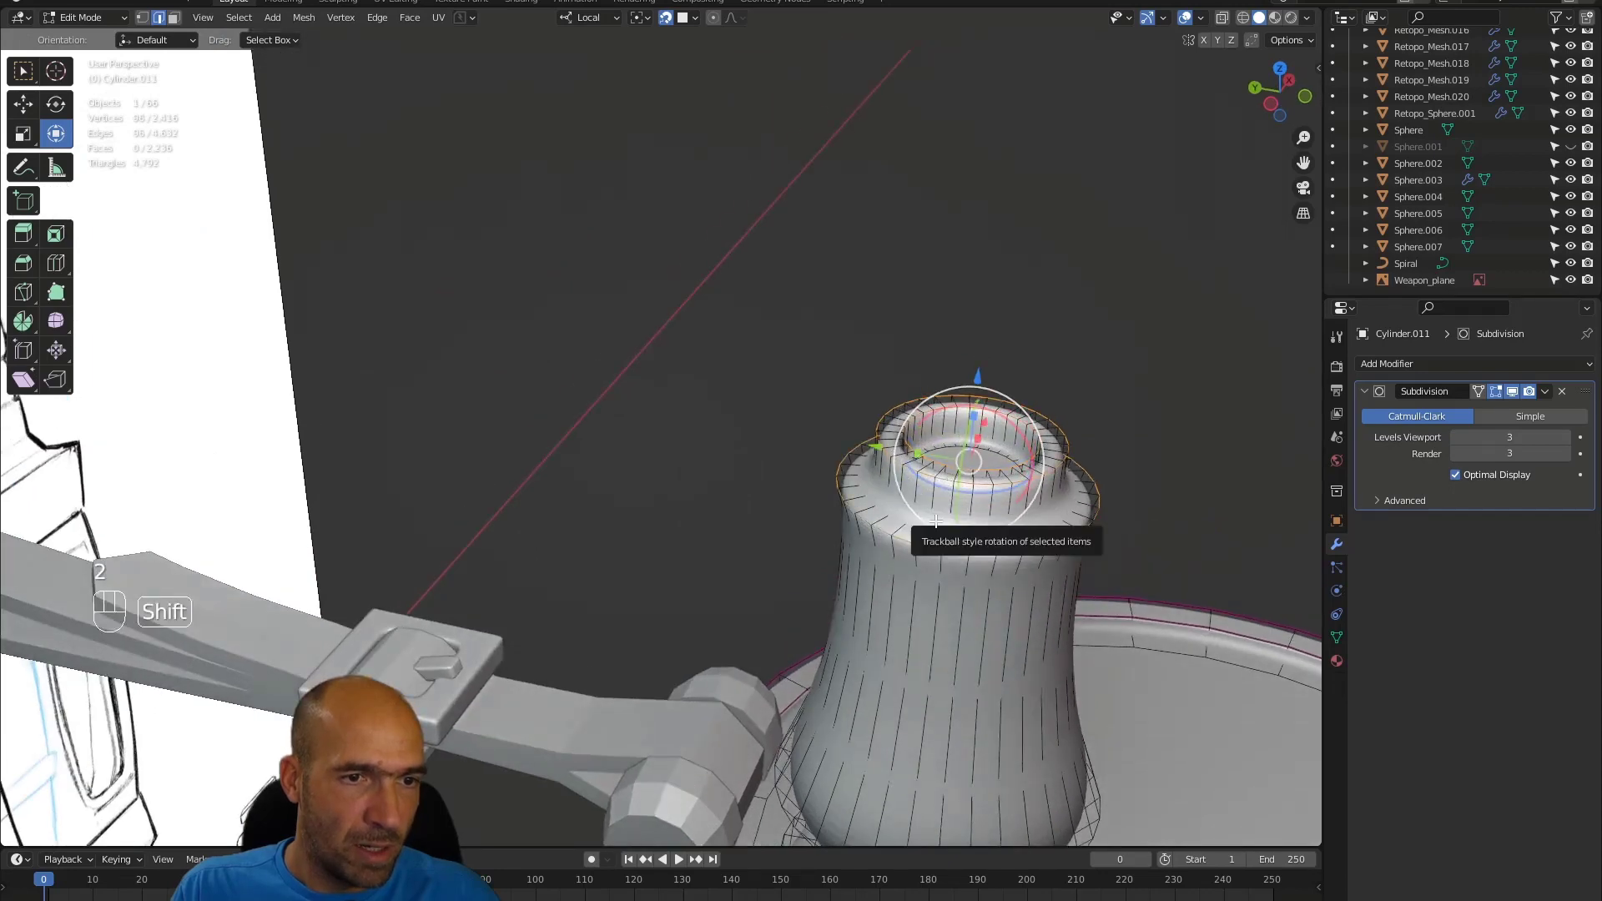
shift+double_click(945, 531)
key(alt+z)
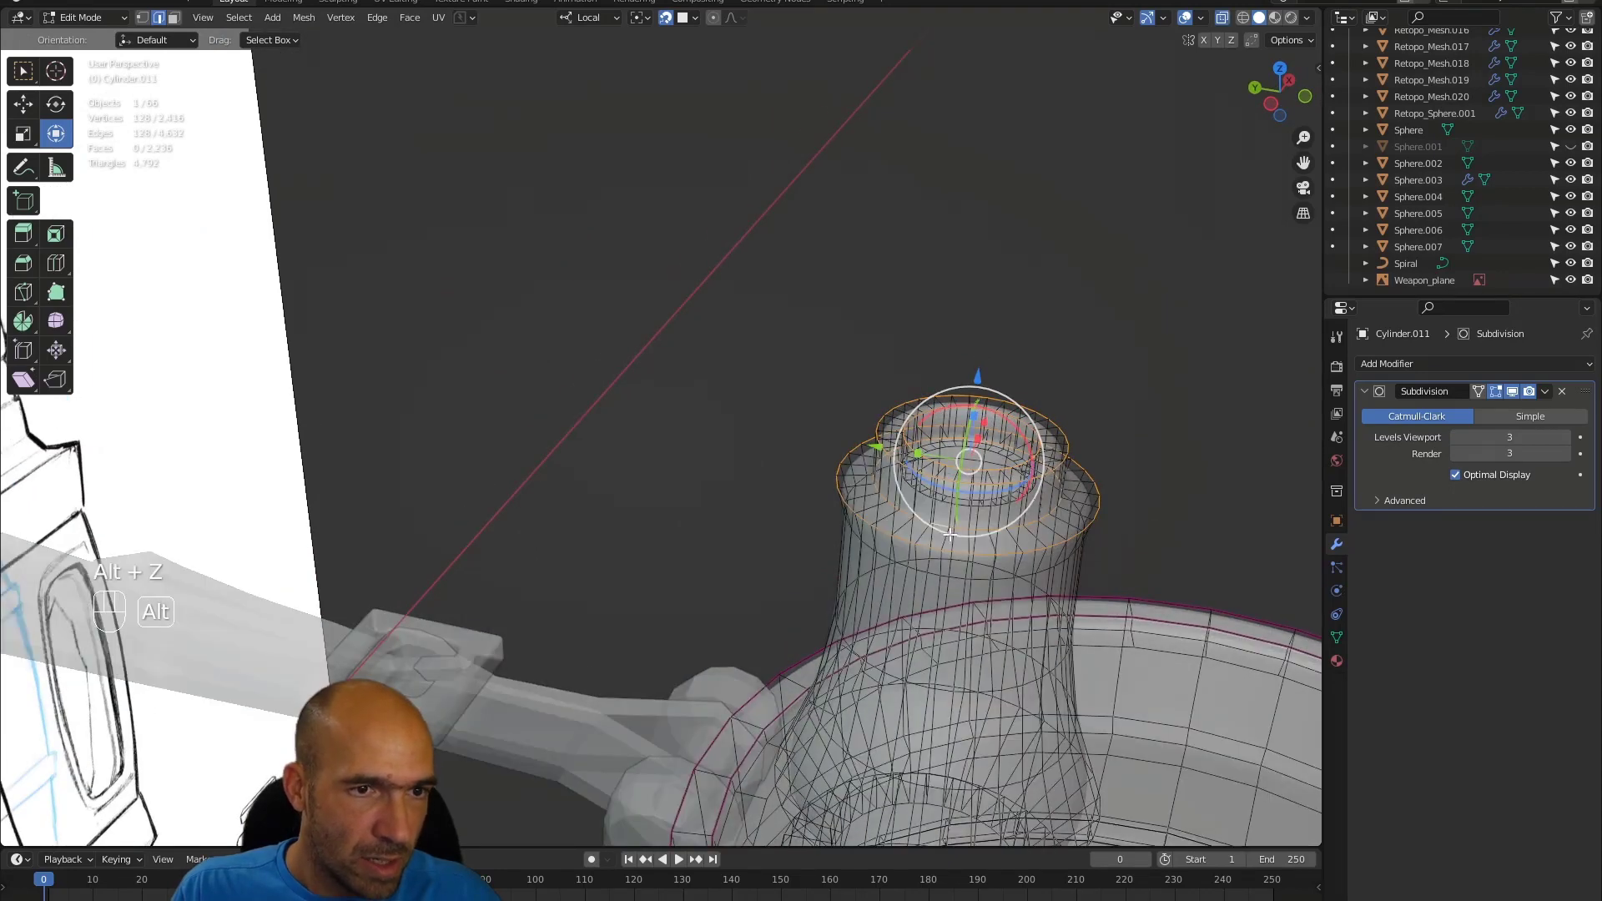
key(alt+z)
alt+shift+drag(952, 536, 921, 545)
shift+double_click(993, 406)
ctrl+alt+drag(920, 546, 894, 485)
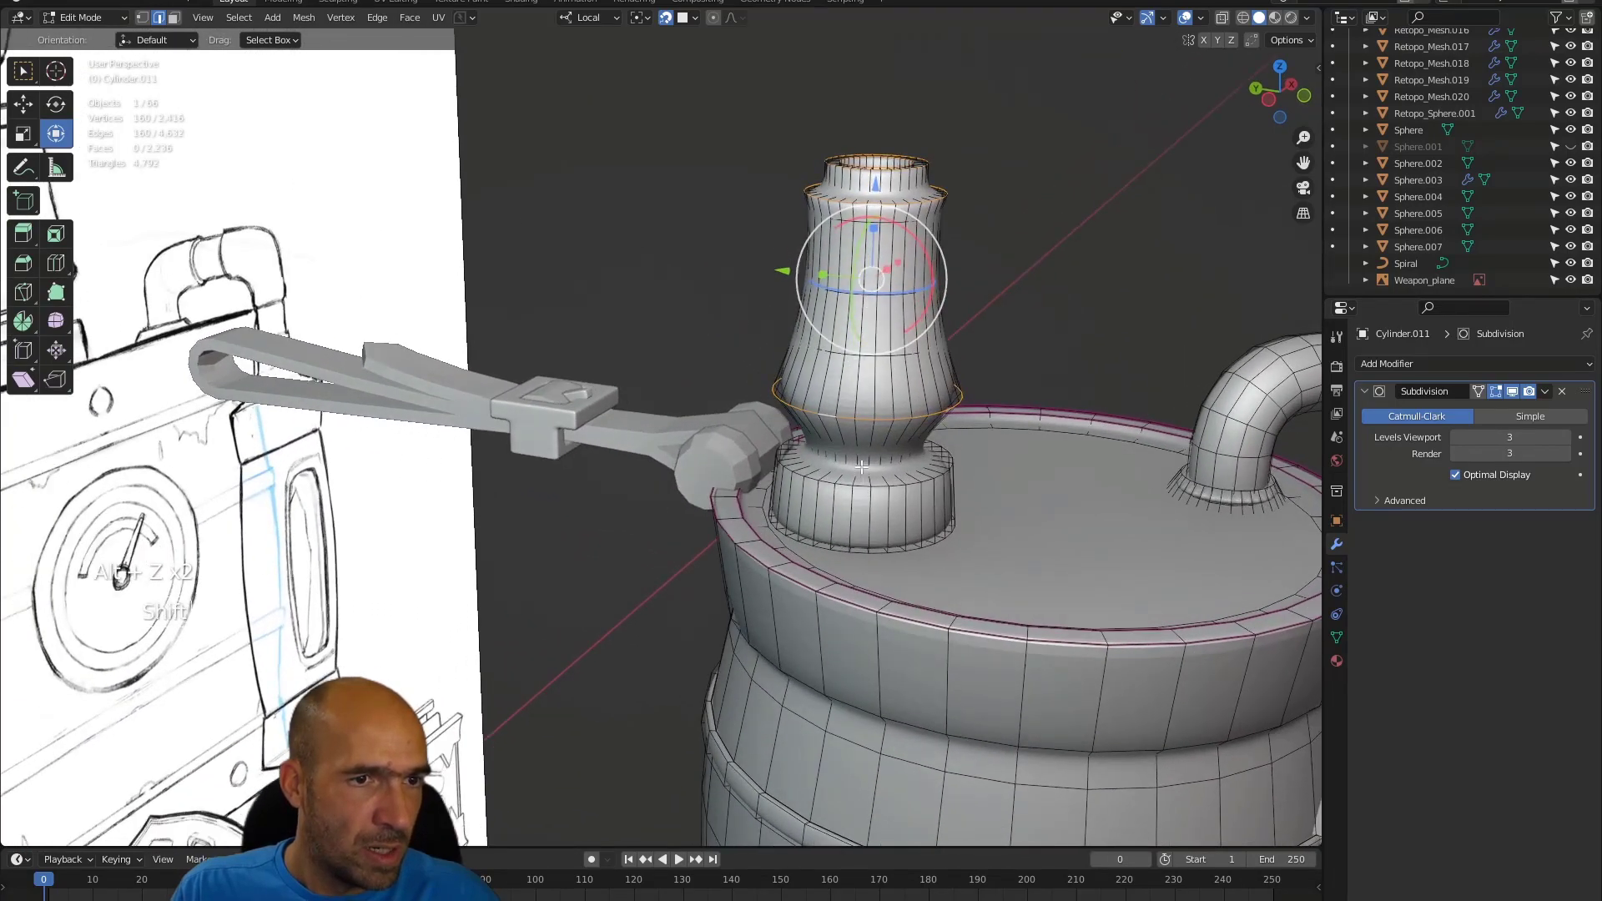
shift+double_click(862, 467)
shift+double_click(862, 491)
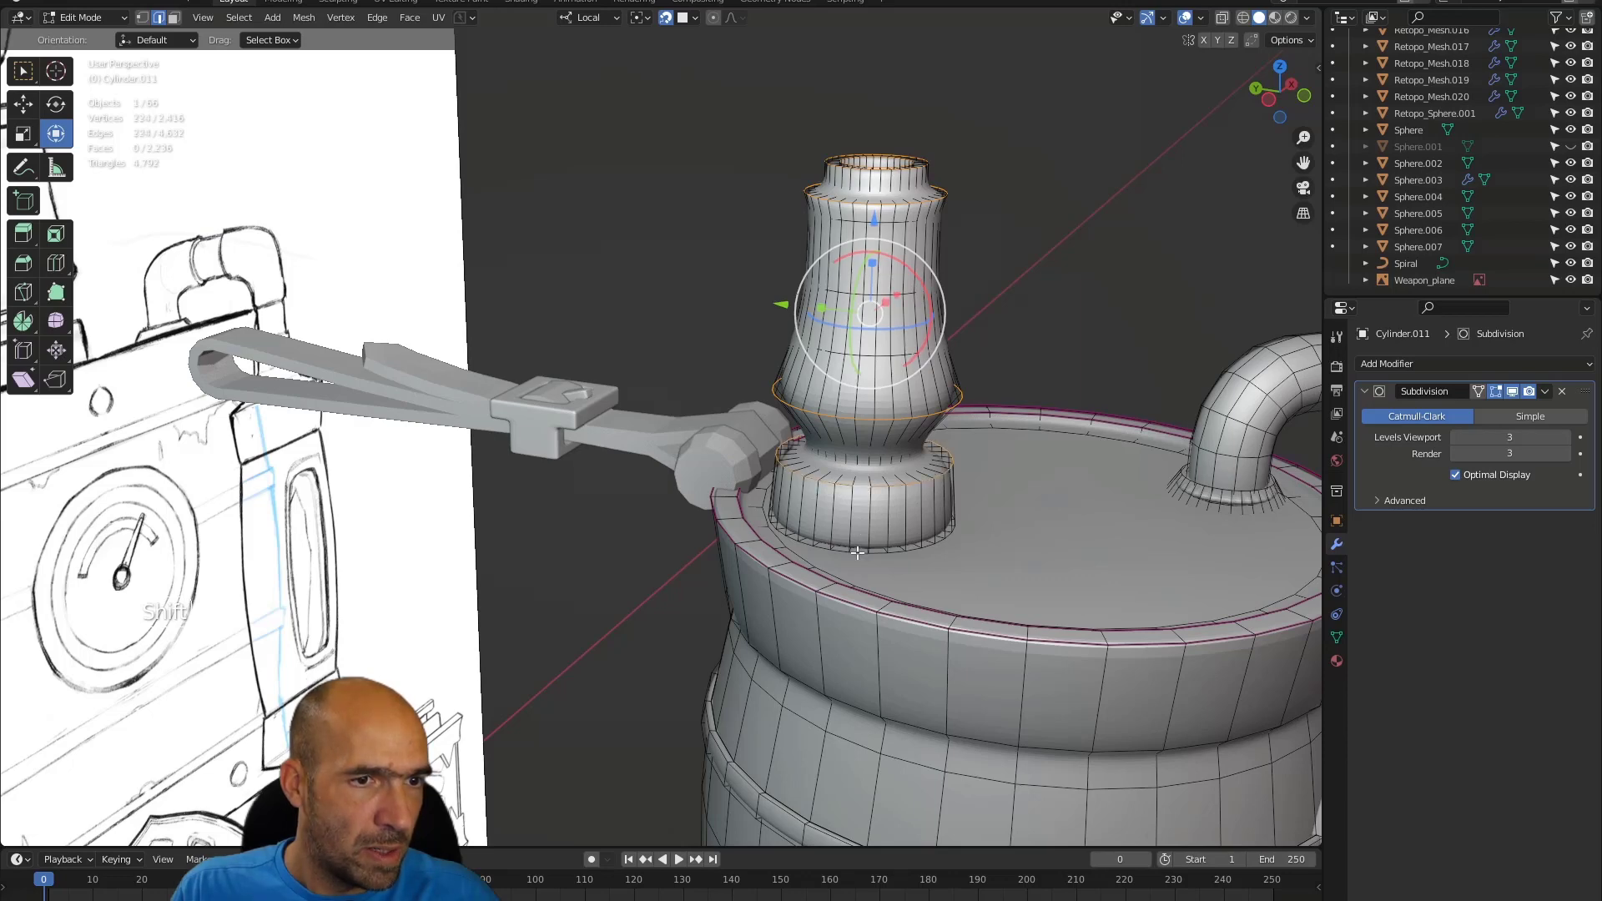
shift+double_click(857, 552)
alt+drag(908, 528, 891, 511)
key(shift+e)
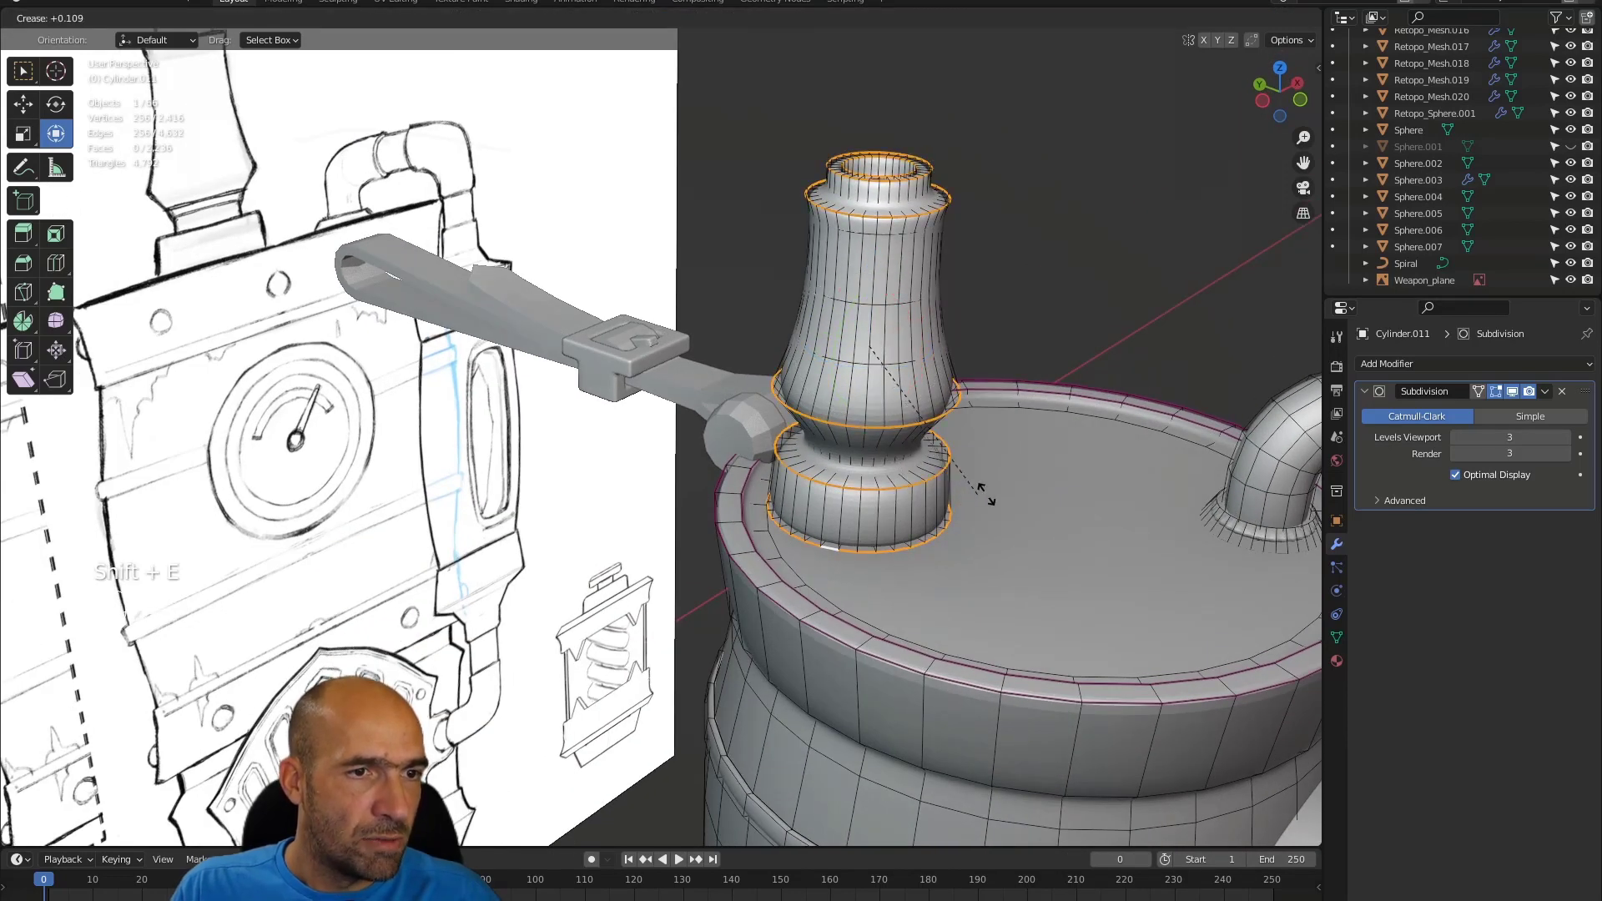
click(1049, 503)
- Add a loop cut around the chimney body and slide it down to just above the widest edge
middle_drag(1039, 433, 1035, 352)
scroll(1035, 352, up, 4)
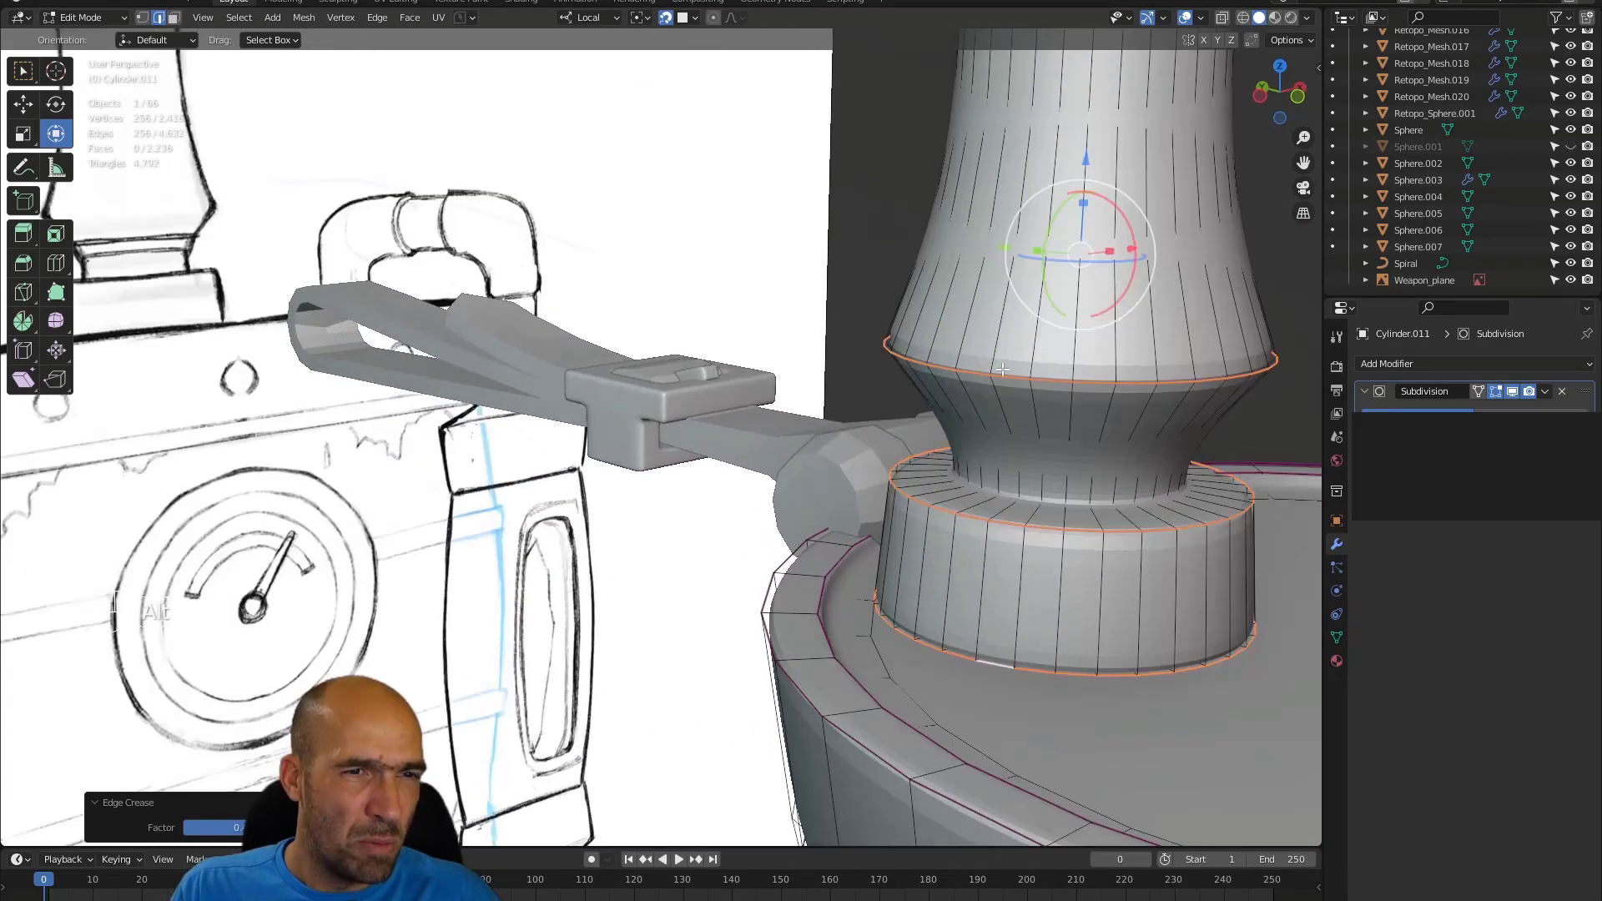
click(1018, 375)
middle_drag(1018, 375, 858, 552)
click(833, 570)
key(ctrl+r)
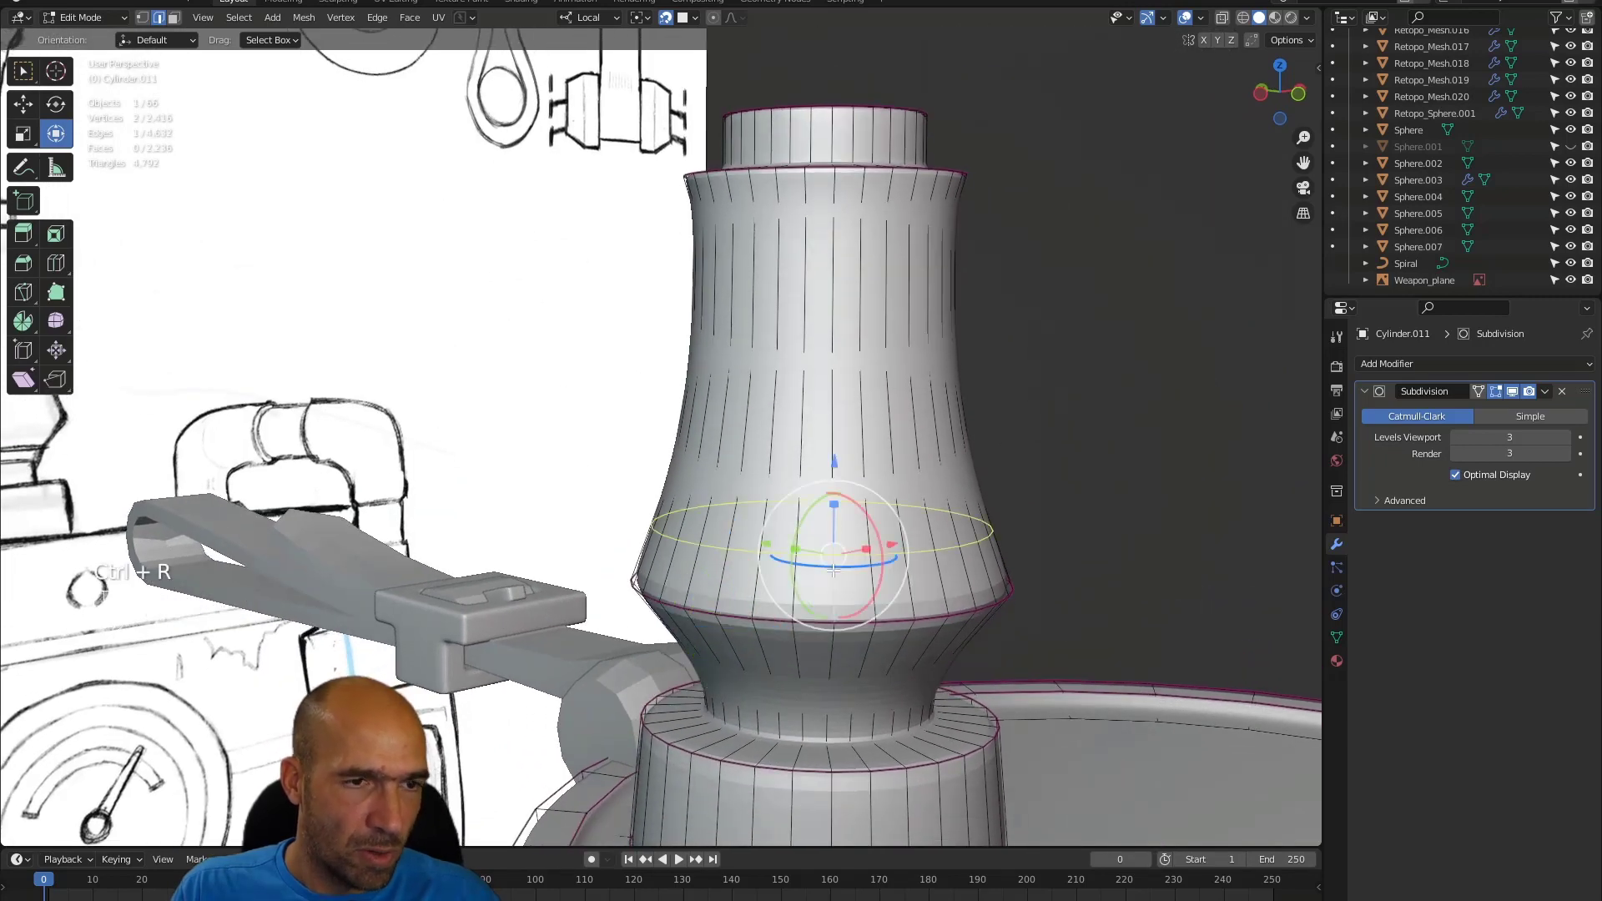
click(833, 553)
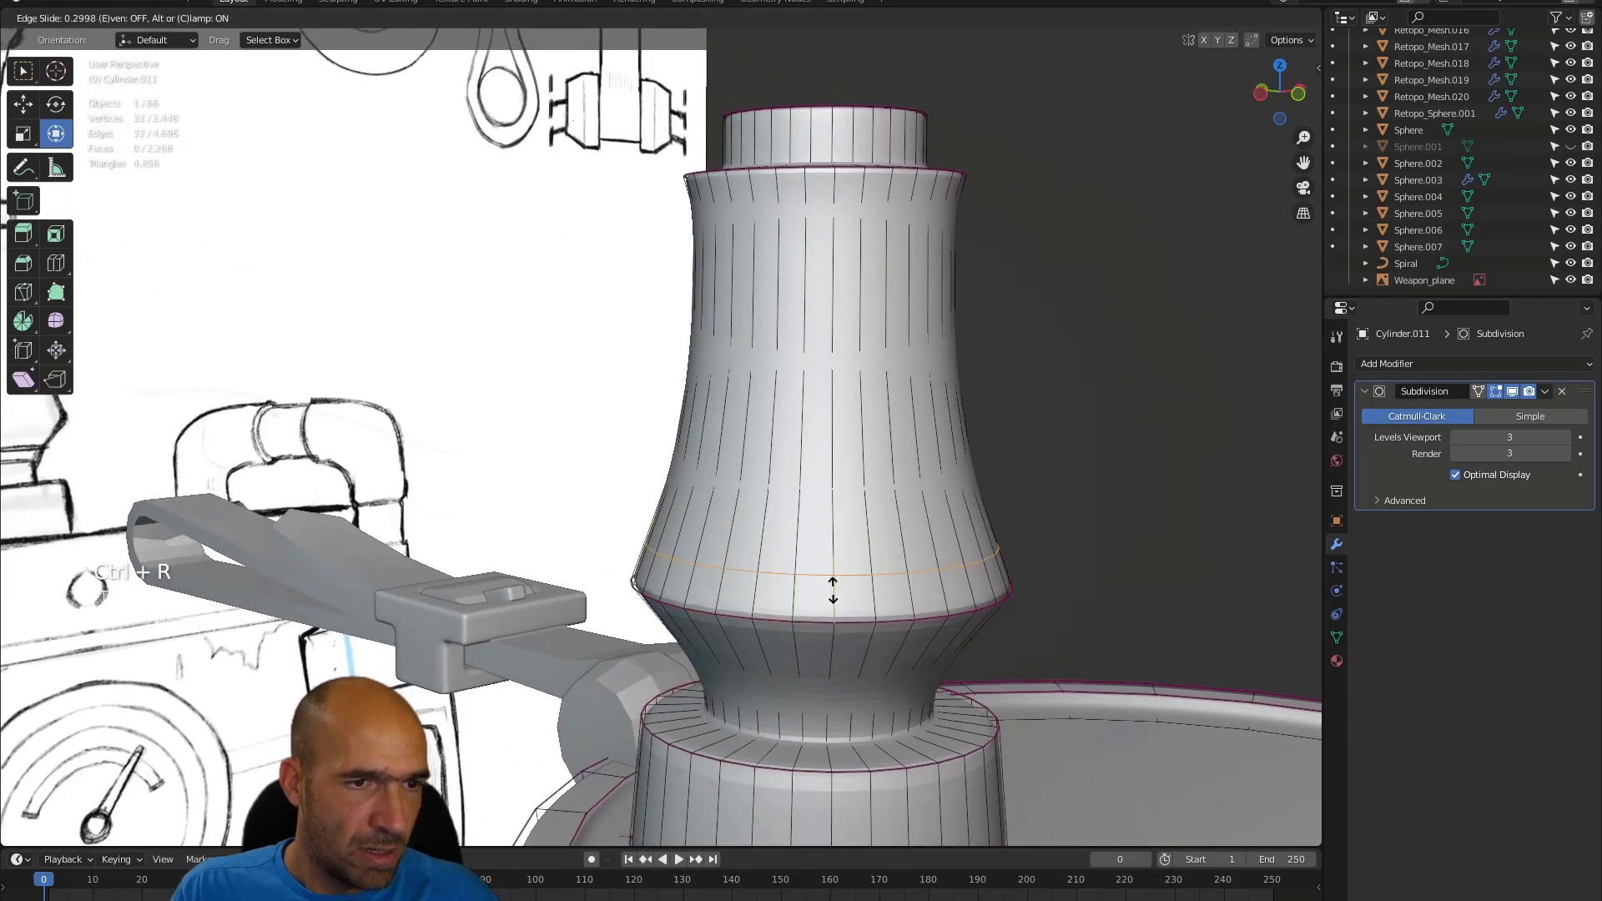
click(832, 591)
- Add one loop cut around the side of the chimney's cylindrical base, near mid-height
click(826, 660)
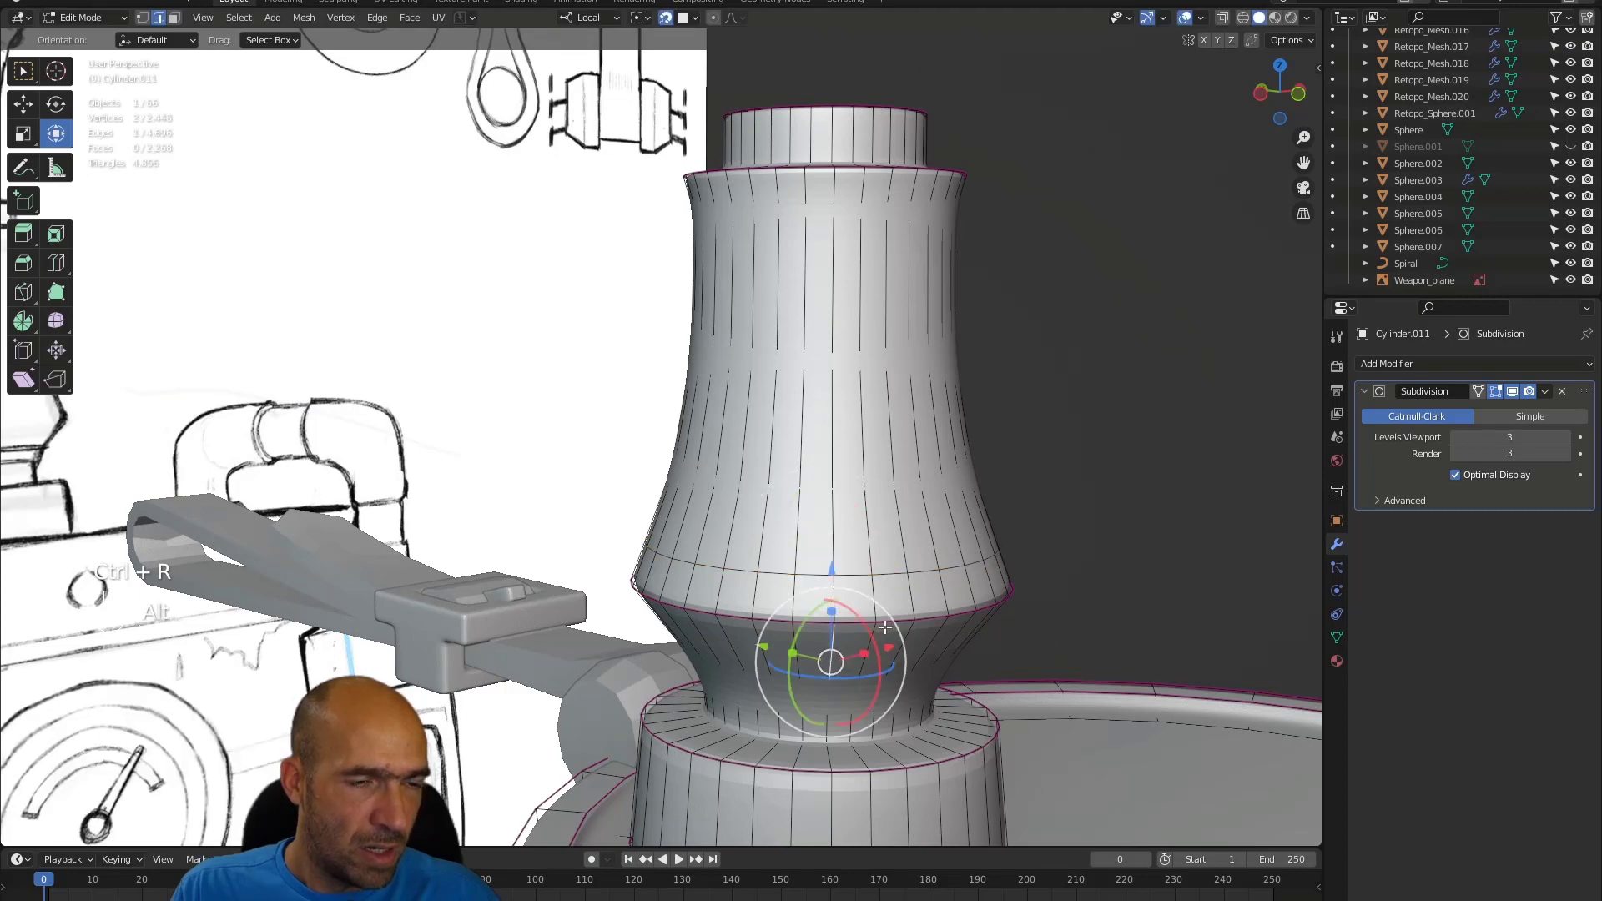
scroll(885, 627, down, 5)
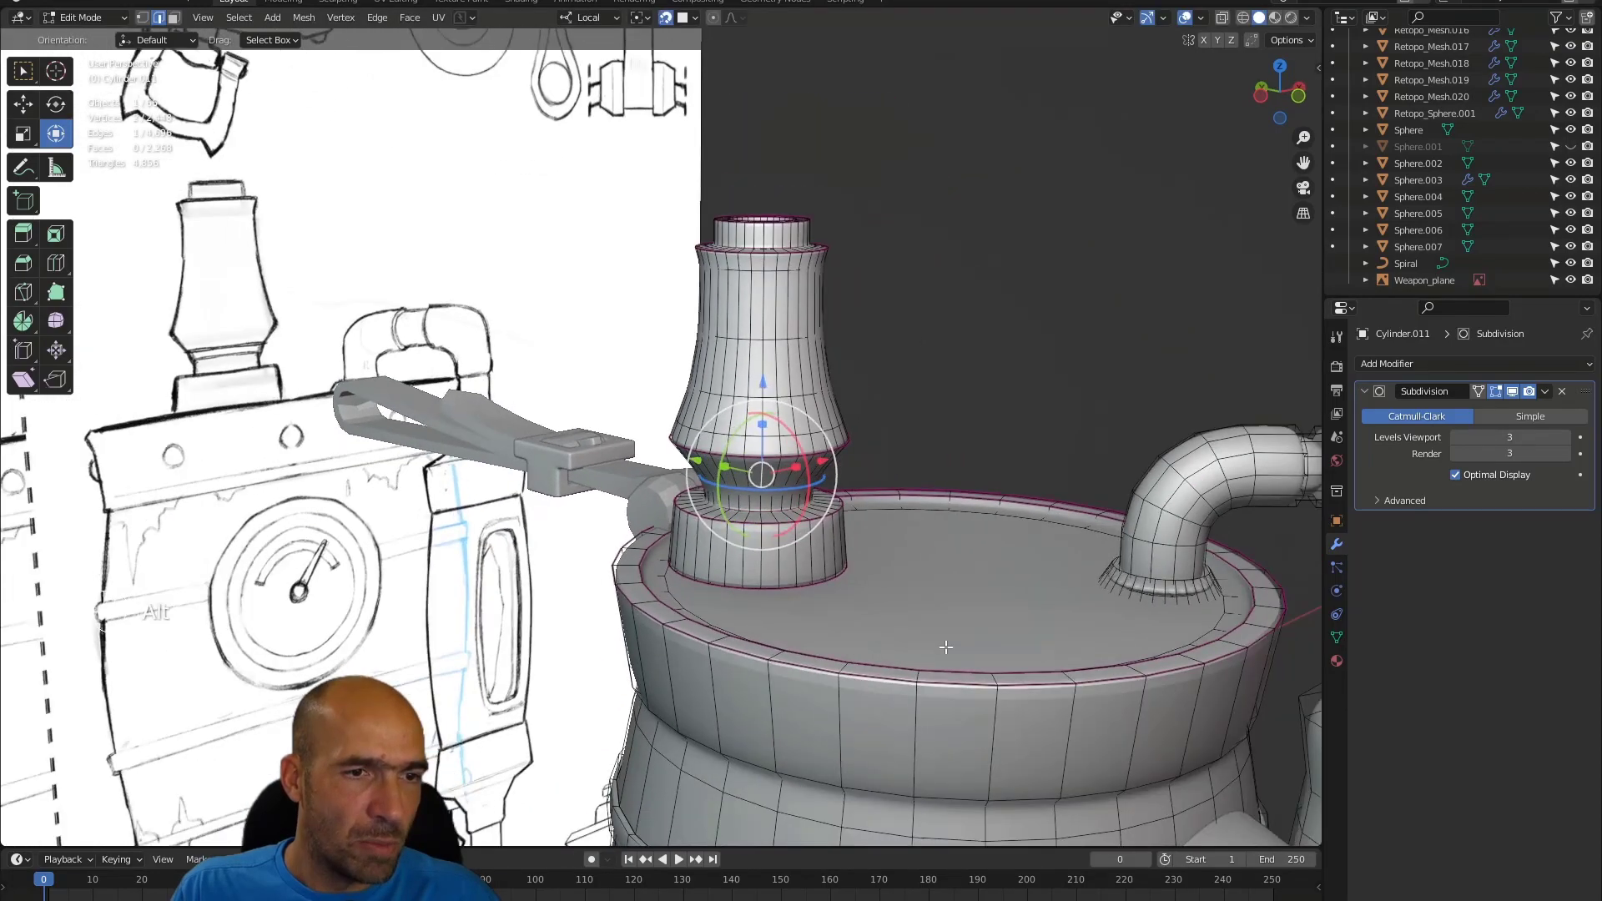
alt+drag(946, 648, 904, 621)
click(935, 668)
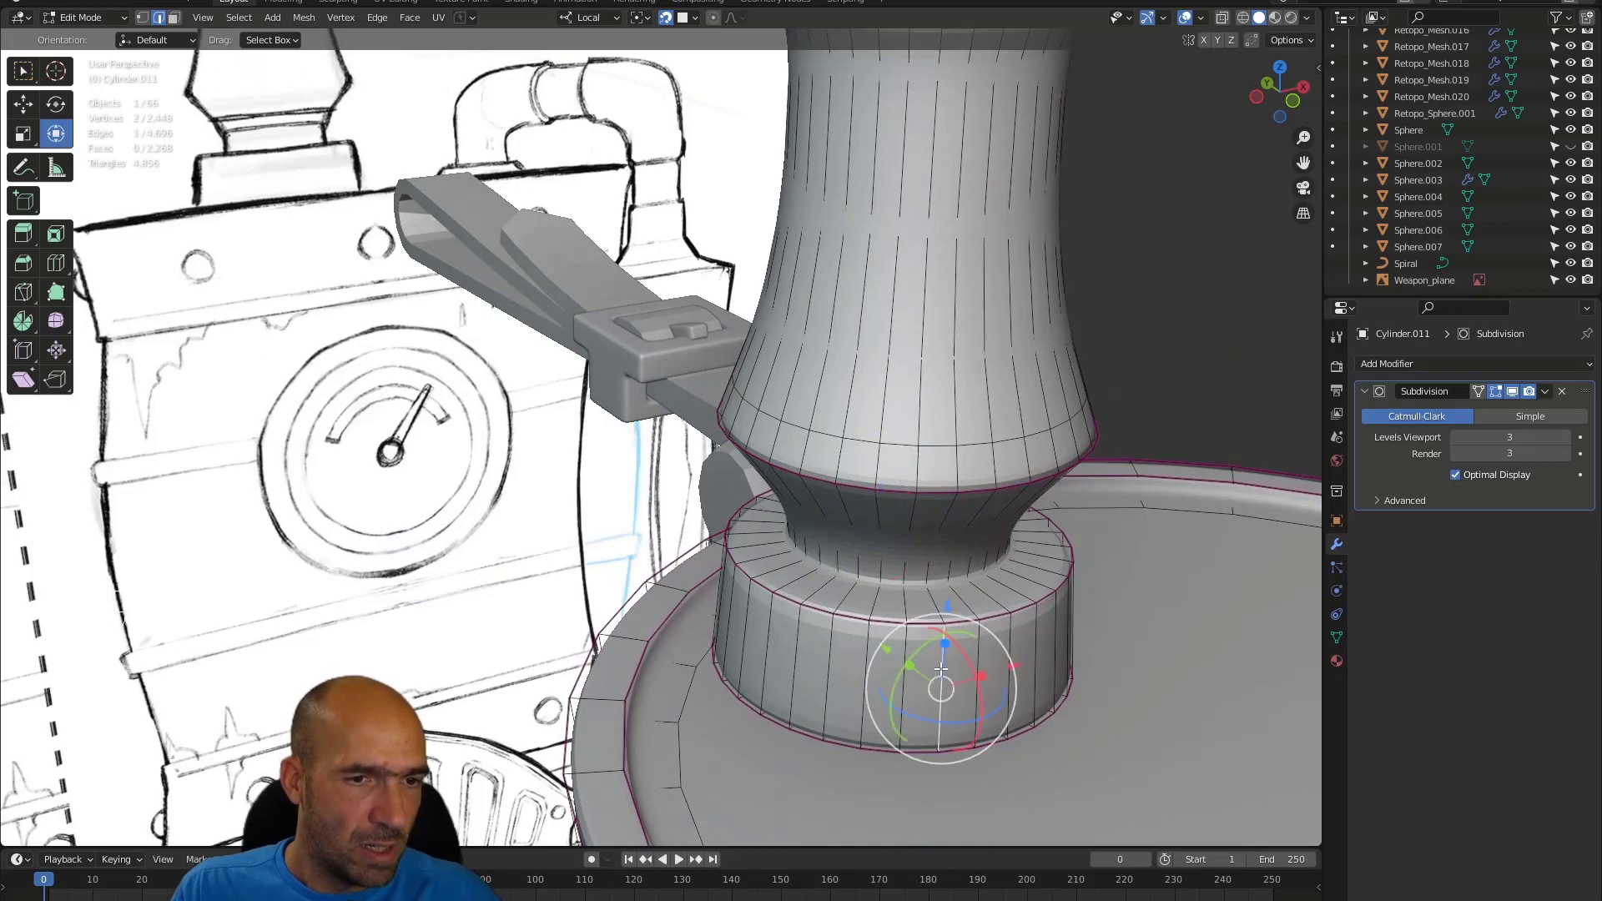
key(ctrl+r)
click(939, 663)
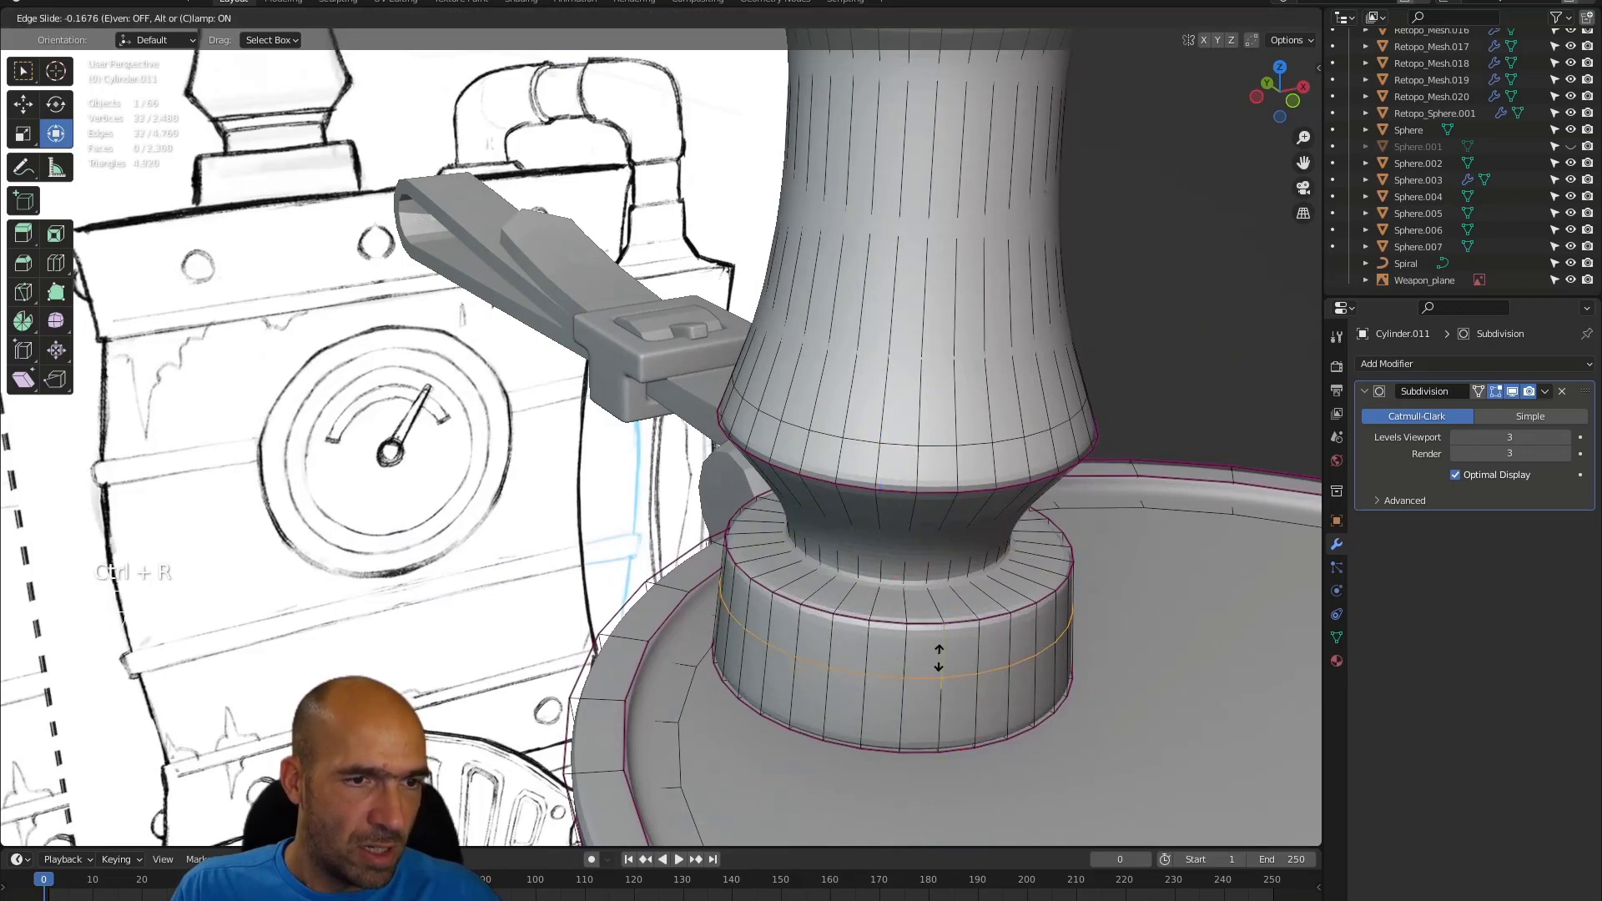
click(936, 663)
- Inset the top face of the flared collar at the pipe's base on the barrel lid by about 0.006 m
alt+drag(1149, 594, 956, 635)
alt+shift+drag(1072, 725, 874, 440)
alt+drag(880, 336, 870, 352)
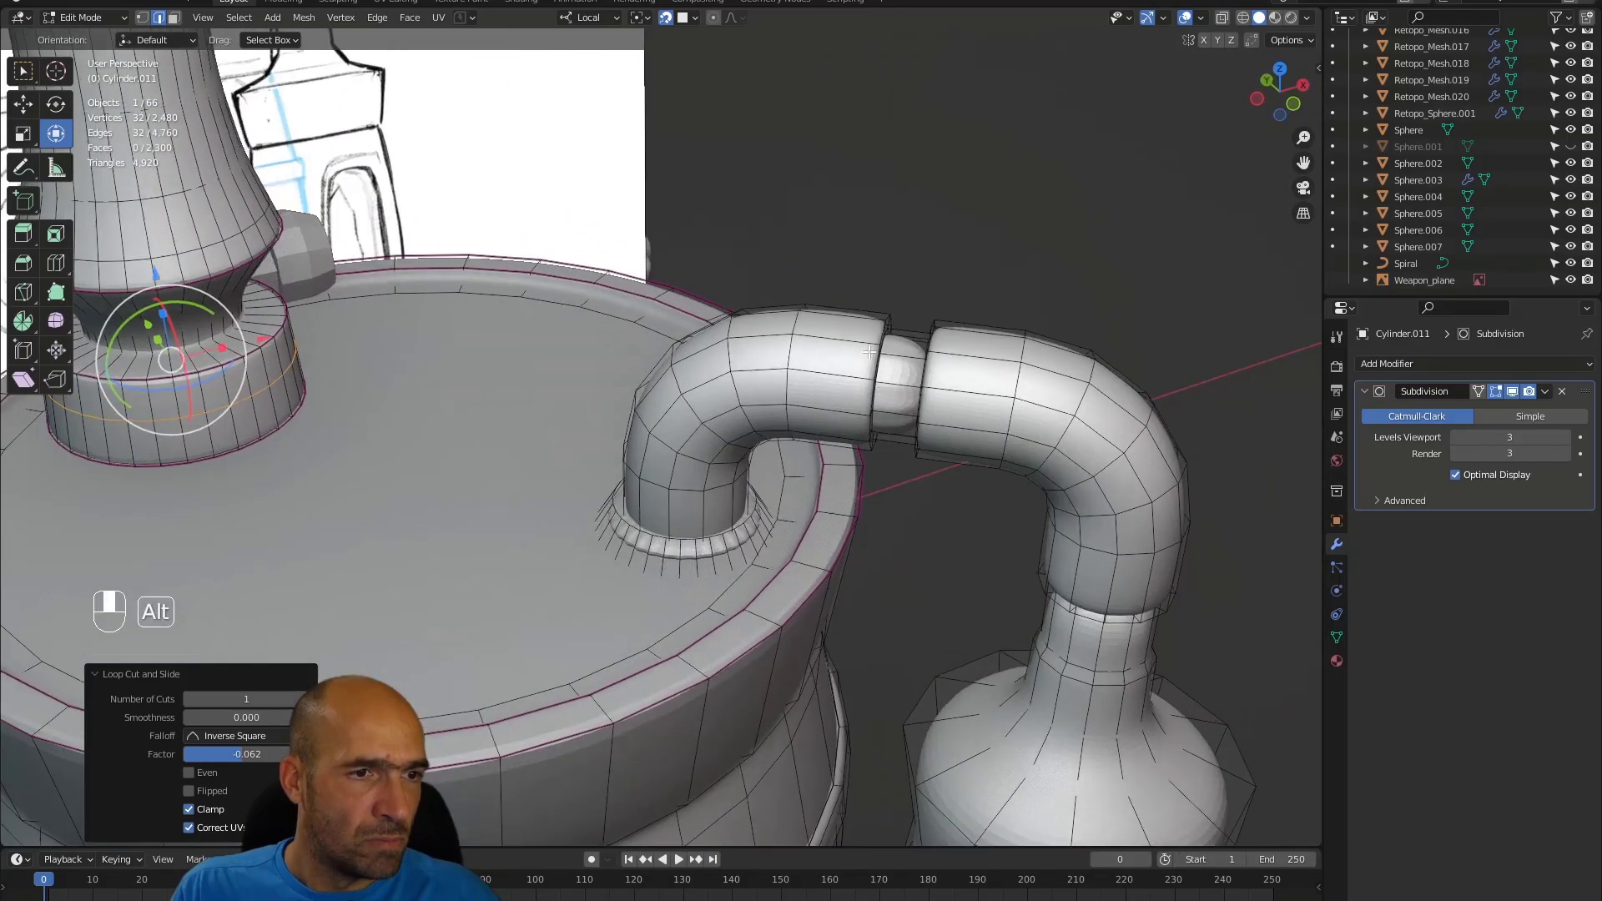
ctrl+alt+drag(657, 544, 633, 587)
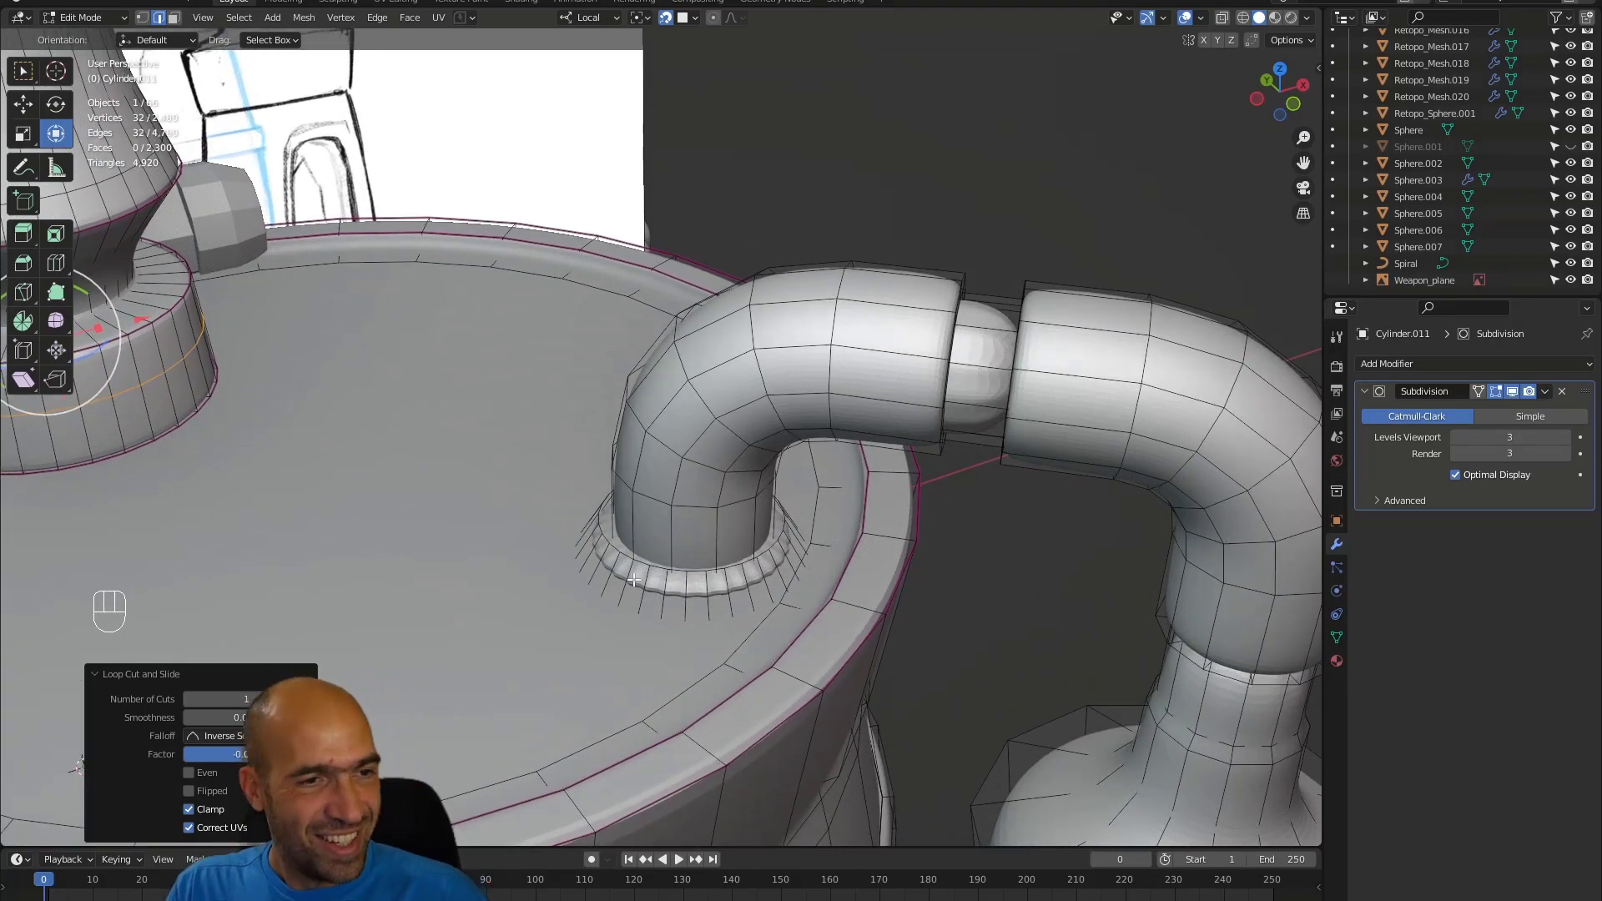
alt+click(627, 557)
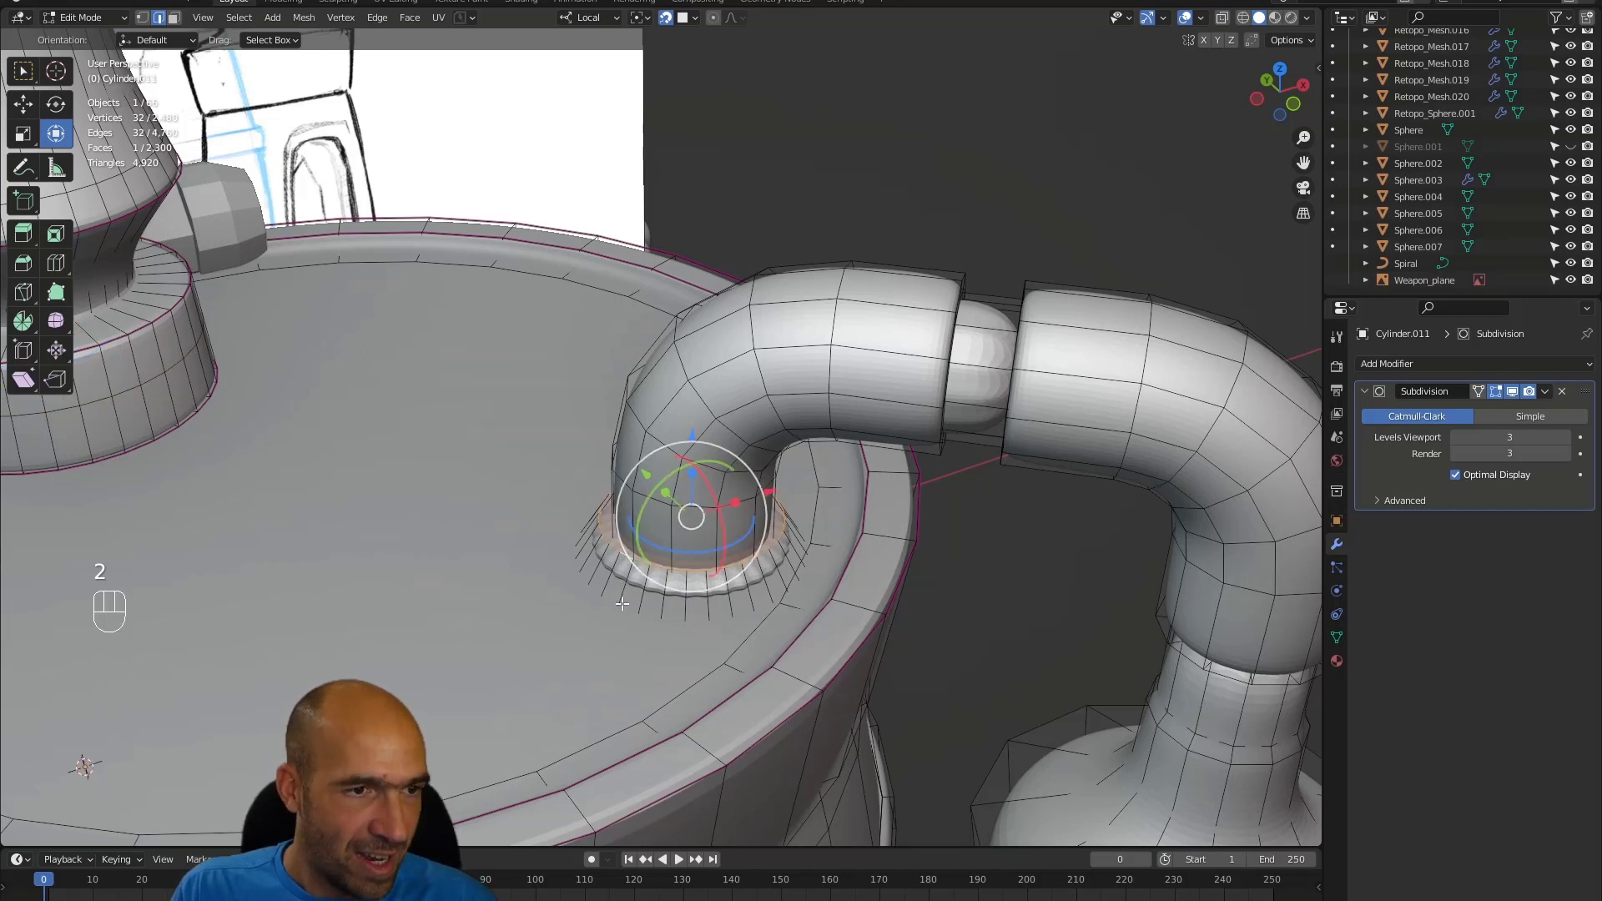
key(i)
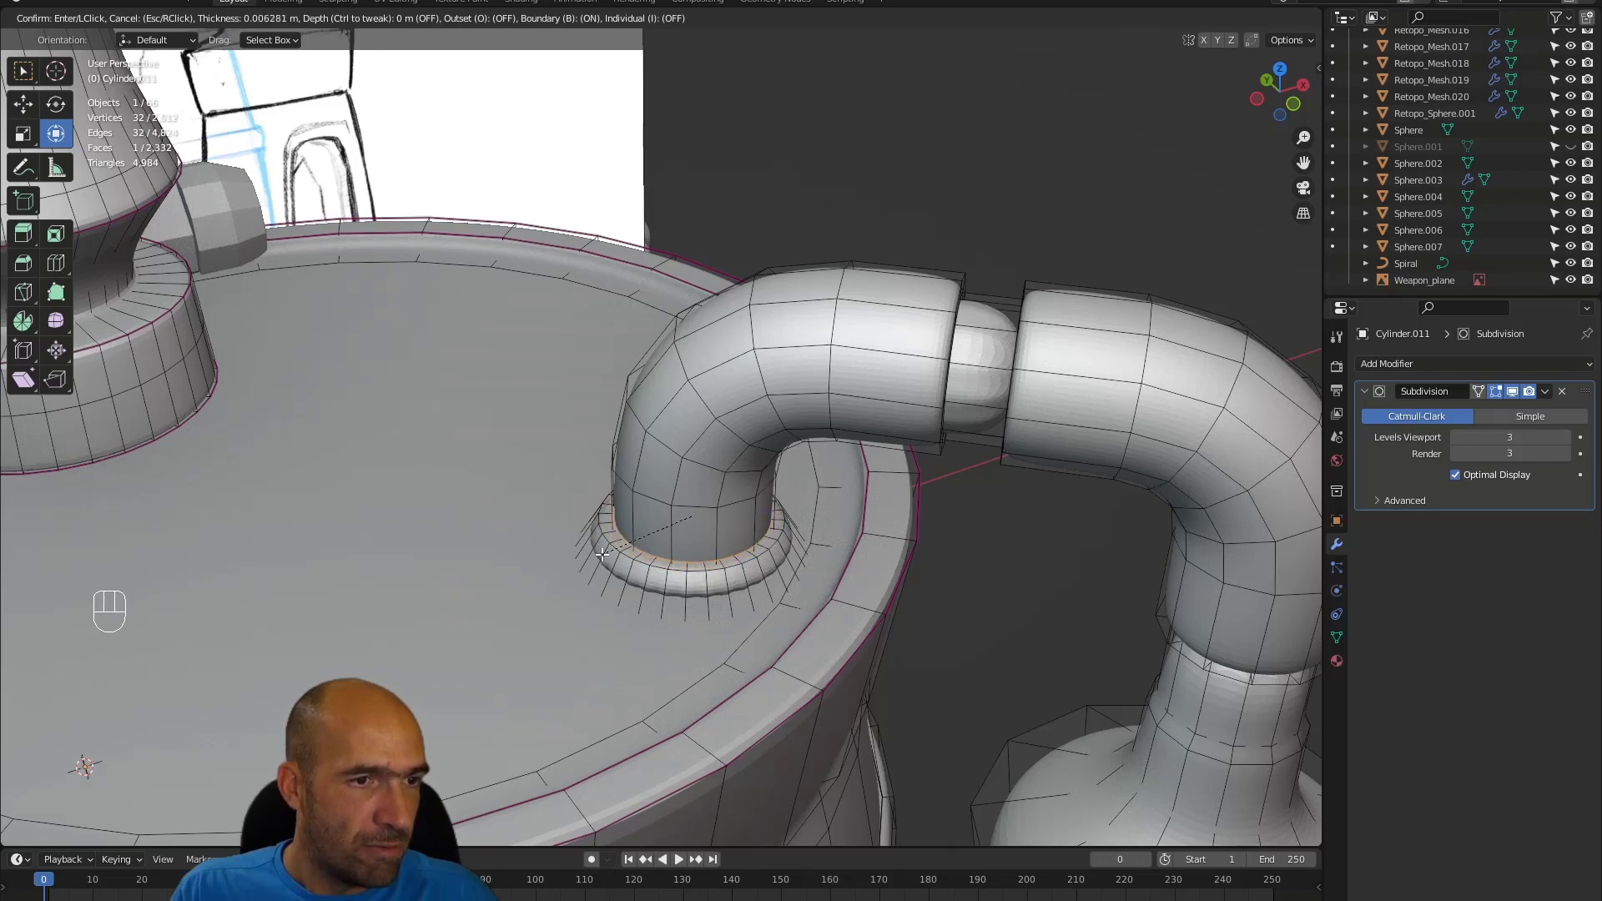
click(603, 554)
- Inset the hidden bottom face of the pipe's base collar by about 0.008 m
key(alt+z)
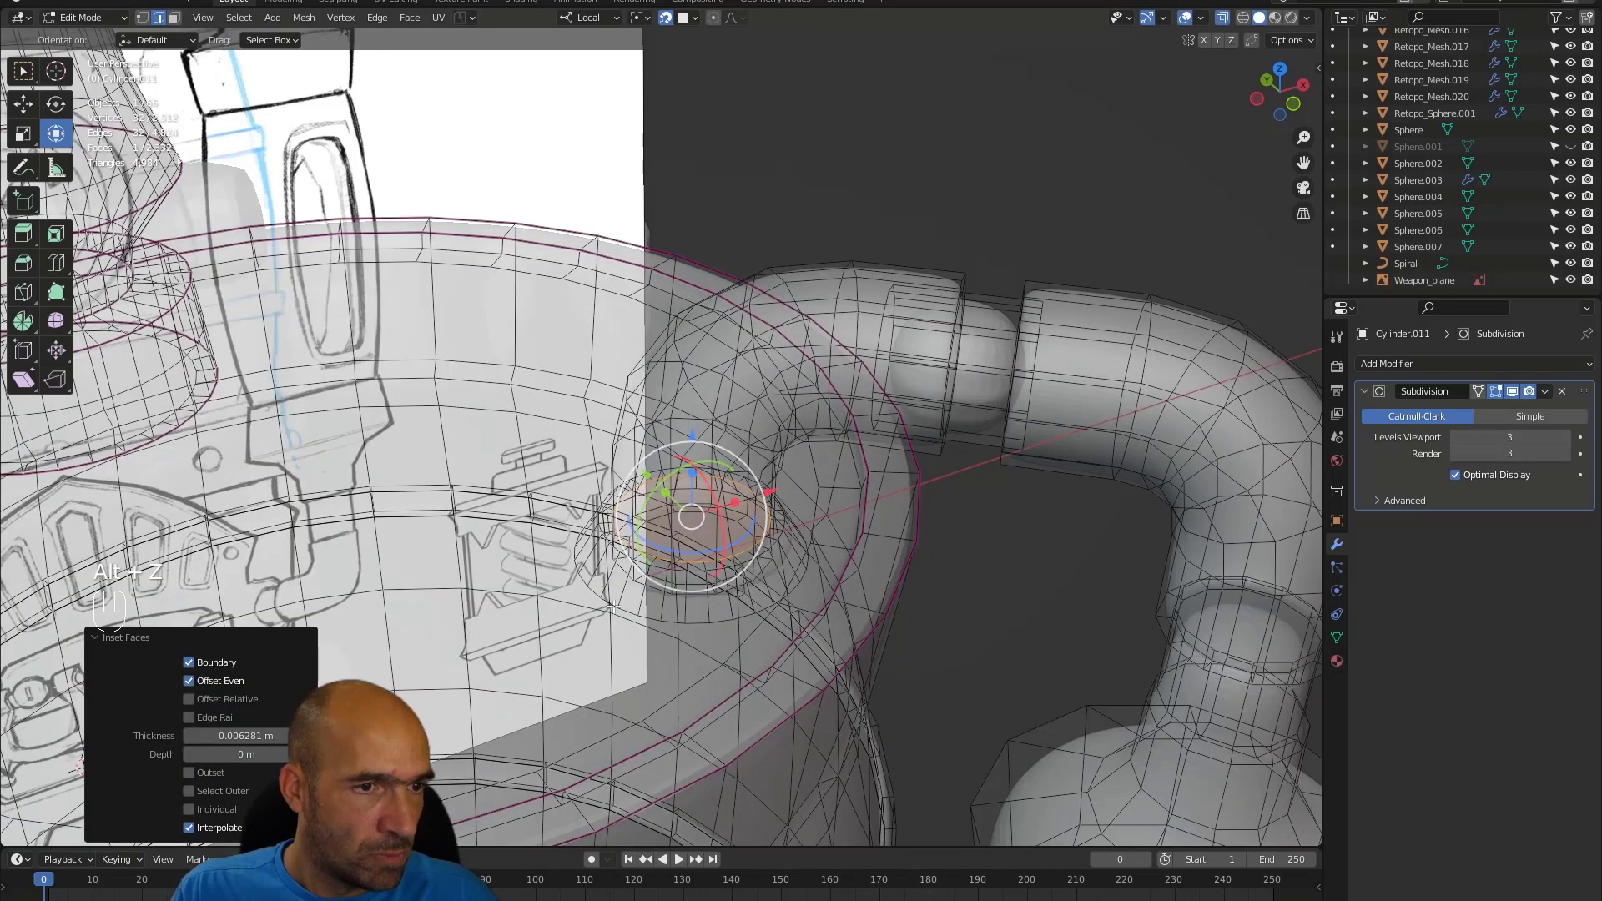
alt+click(624, 612)
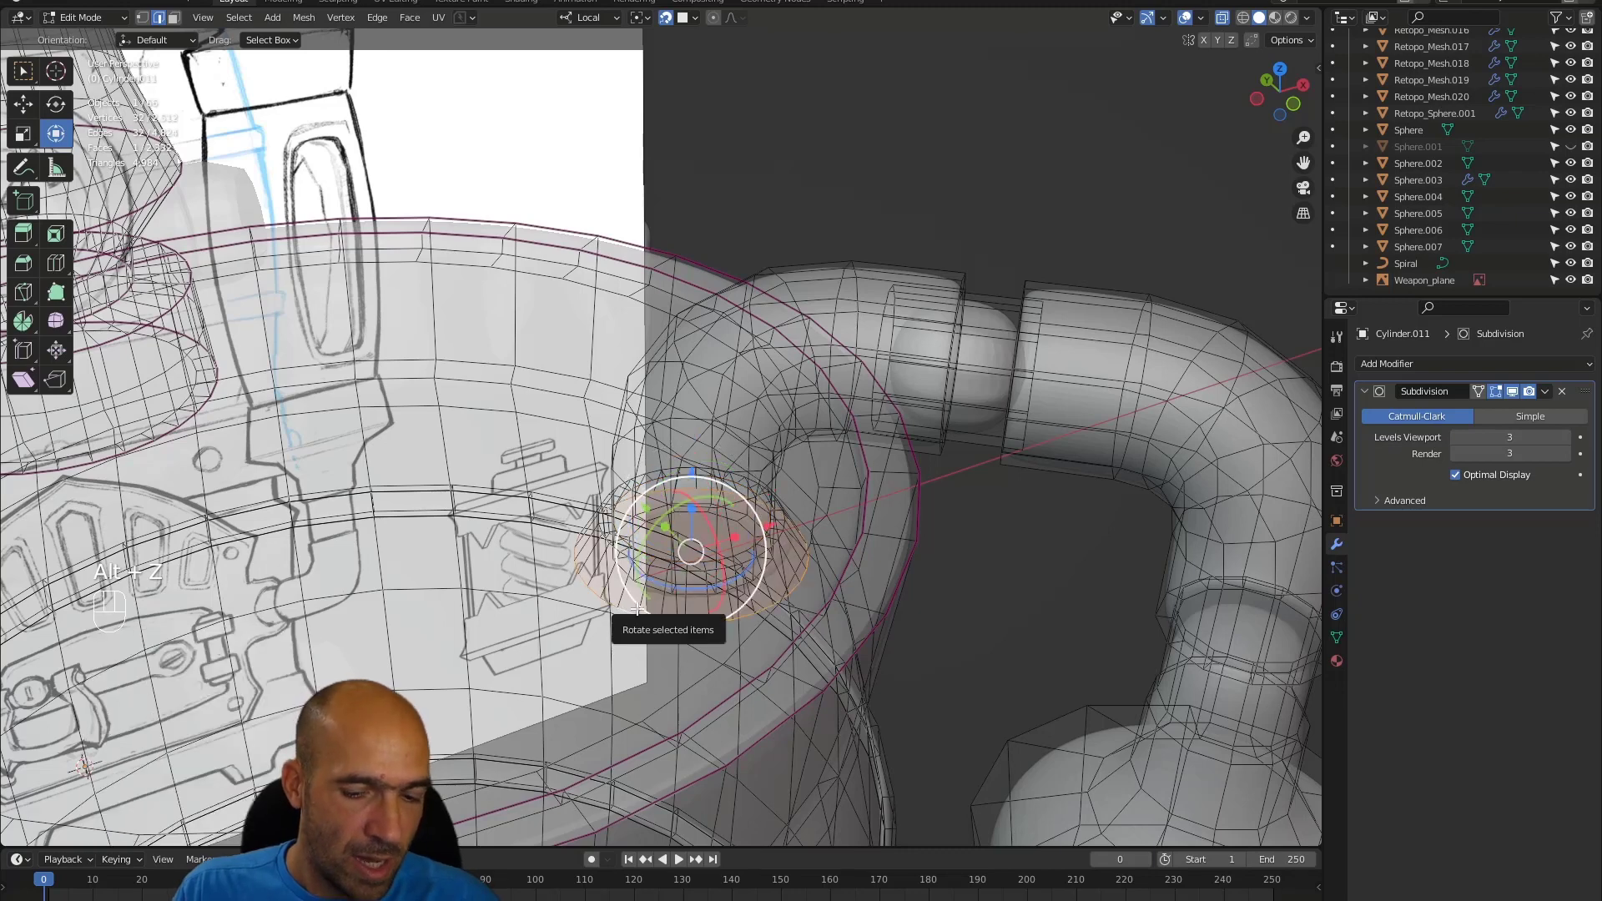
key(i)
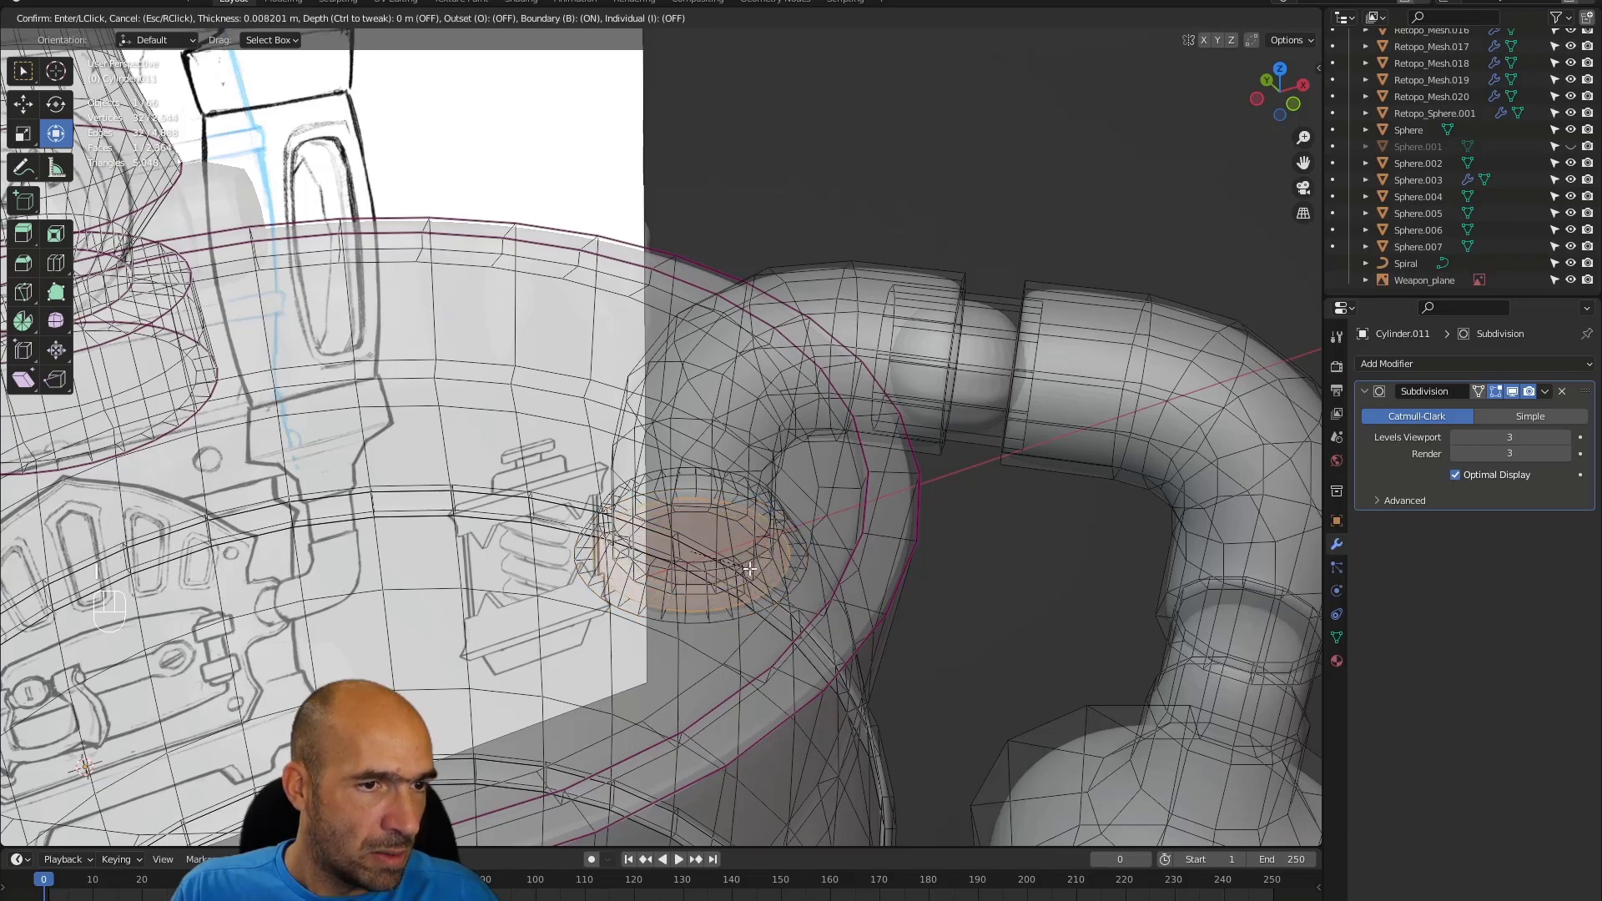
click(750, 569)
mouse_move(881, 566)
alt+middle_down()
mouse_move(902, 550)
mouse_move(870, 708)
mouse_move(903, 600)
mouse_move(865, 534)
mouse_move(844, 433)
mouse_move(789, 618)
alt+middle_up()
key(alt+z)
- Crease the upper and lower rim edge loops of the pipe's base collar
ctrl+alt+middle_drag(789, 617, 776, 455)
alt+shift+middle_drag(693, 538, 747, 513)
key(2)
double_click(661, 589)
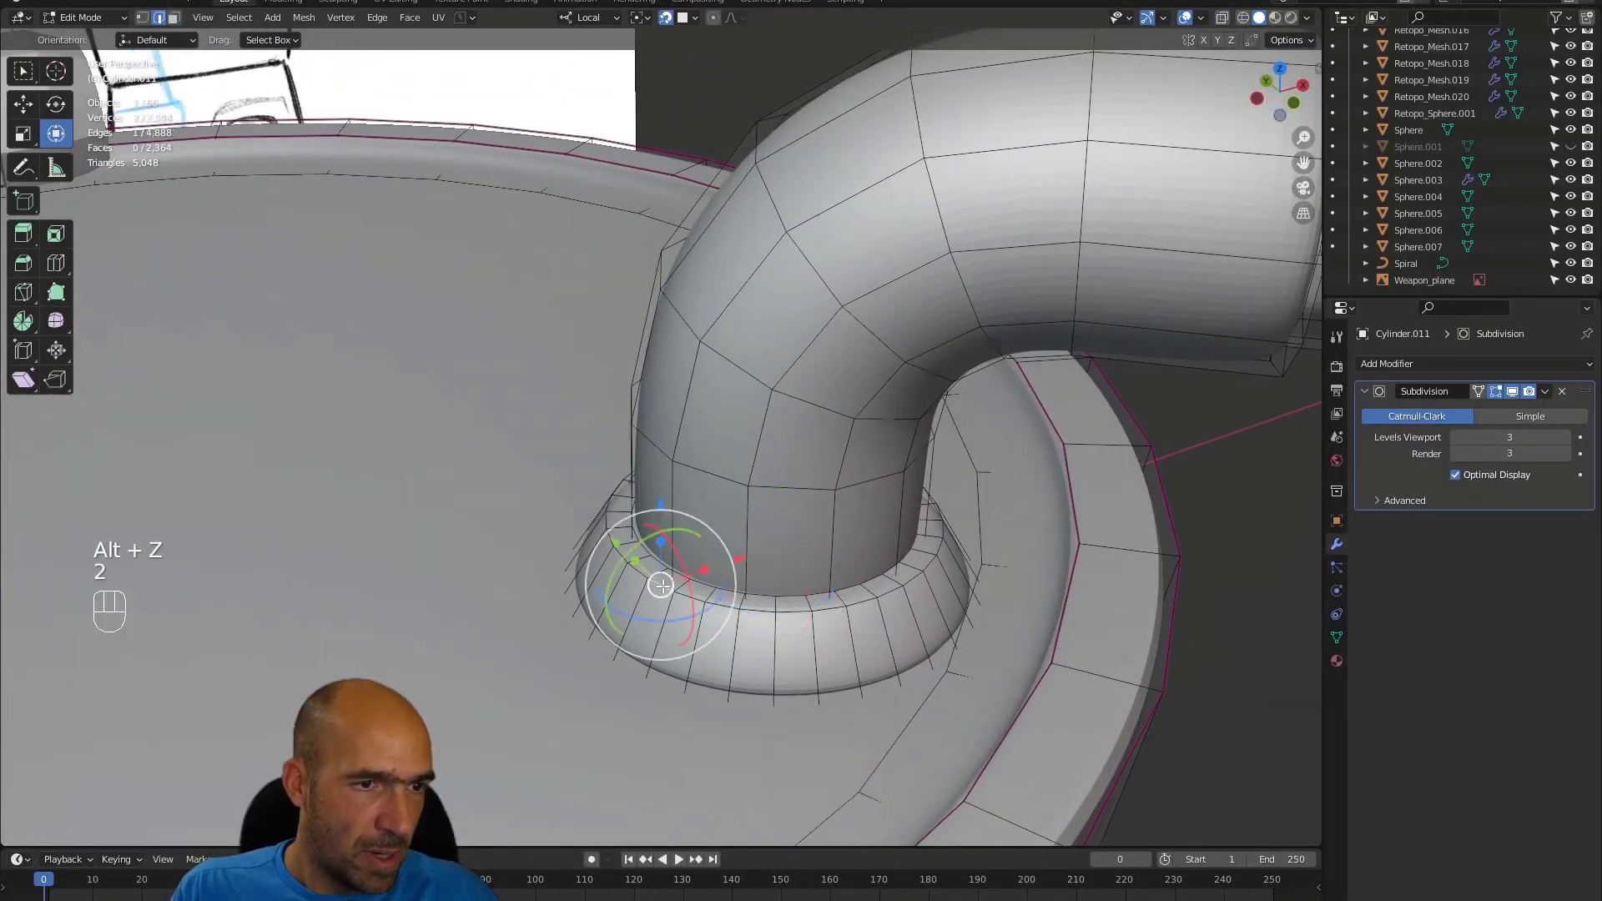
shift+click(622, 658)
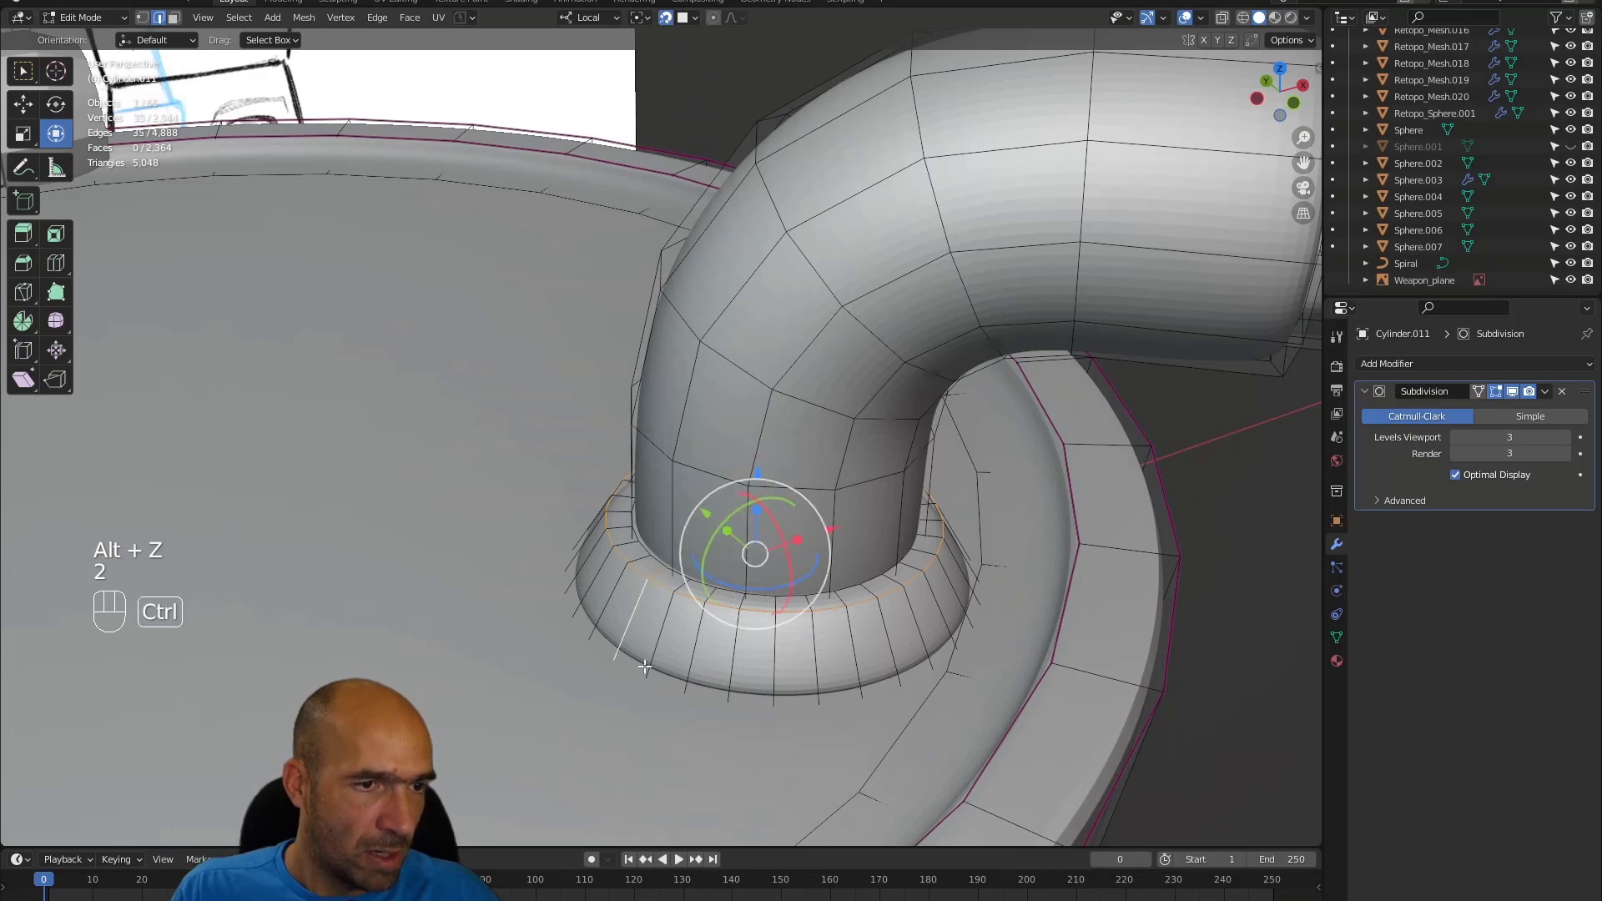
key(ctrl+z)
key(ctrl+z)
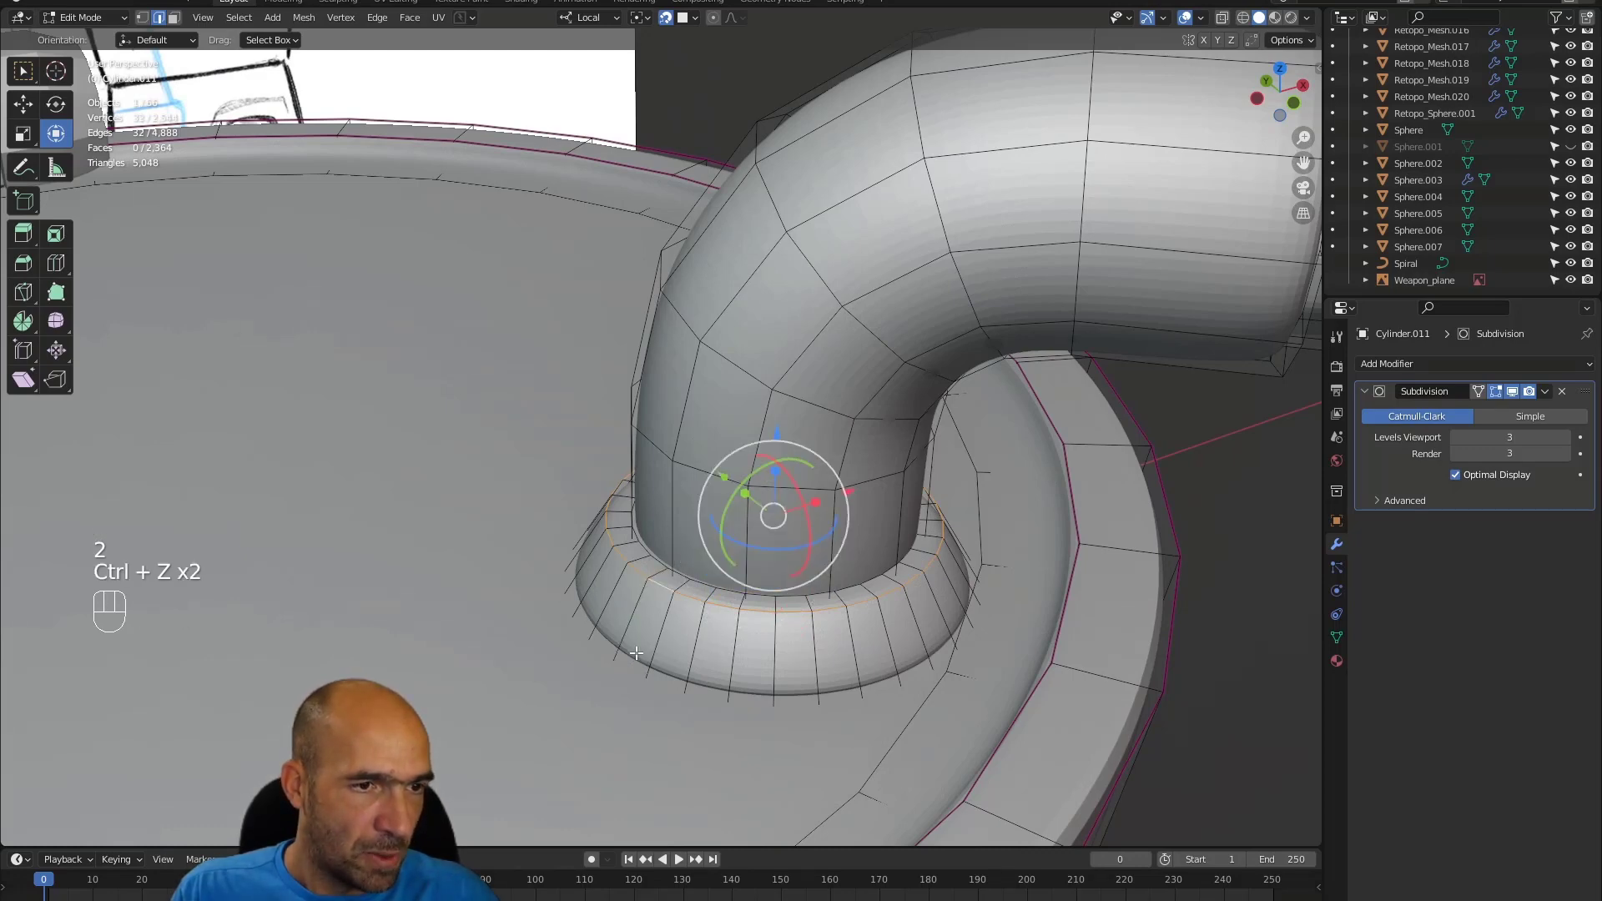
key(alt+z)
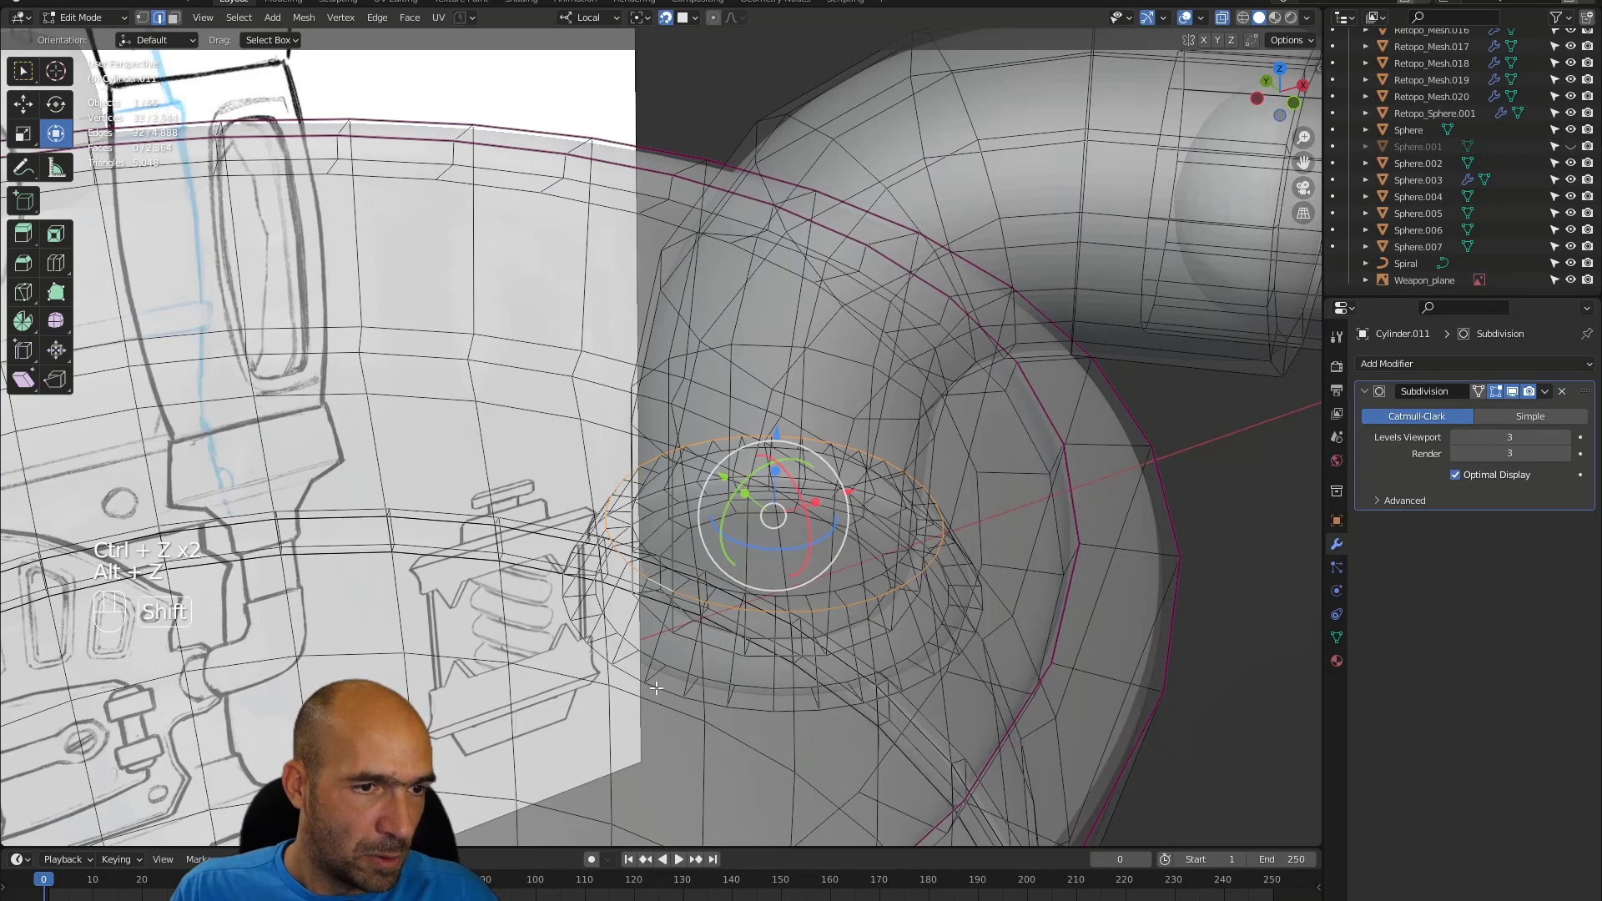
shift+double_click(657, 689)
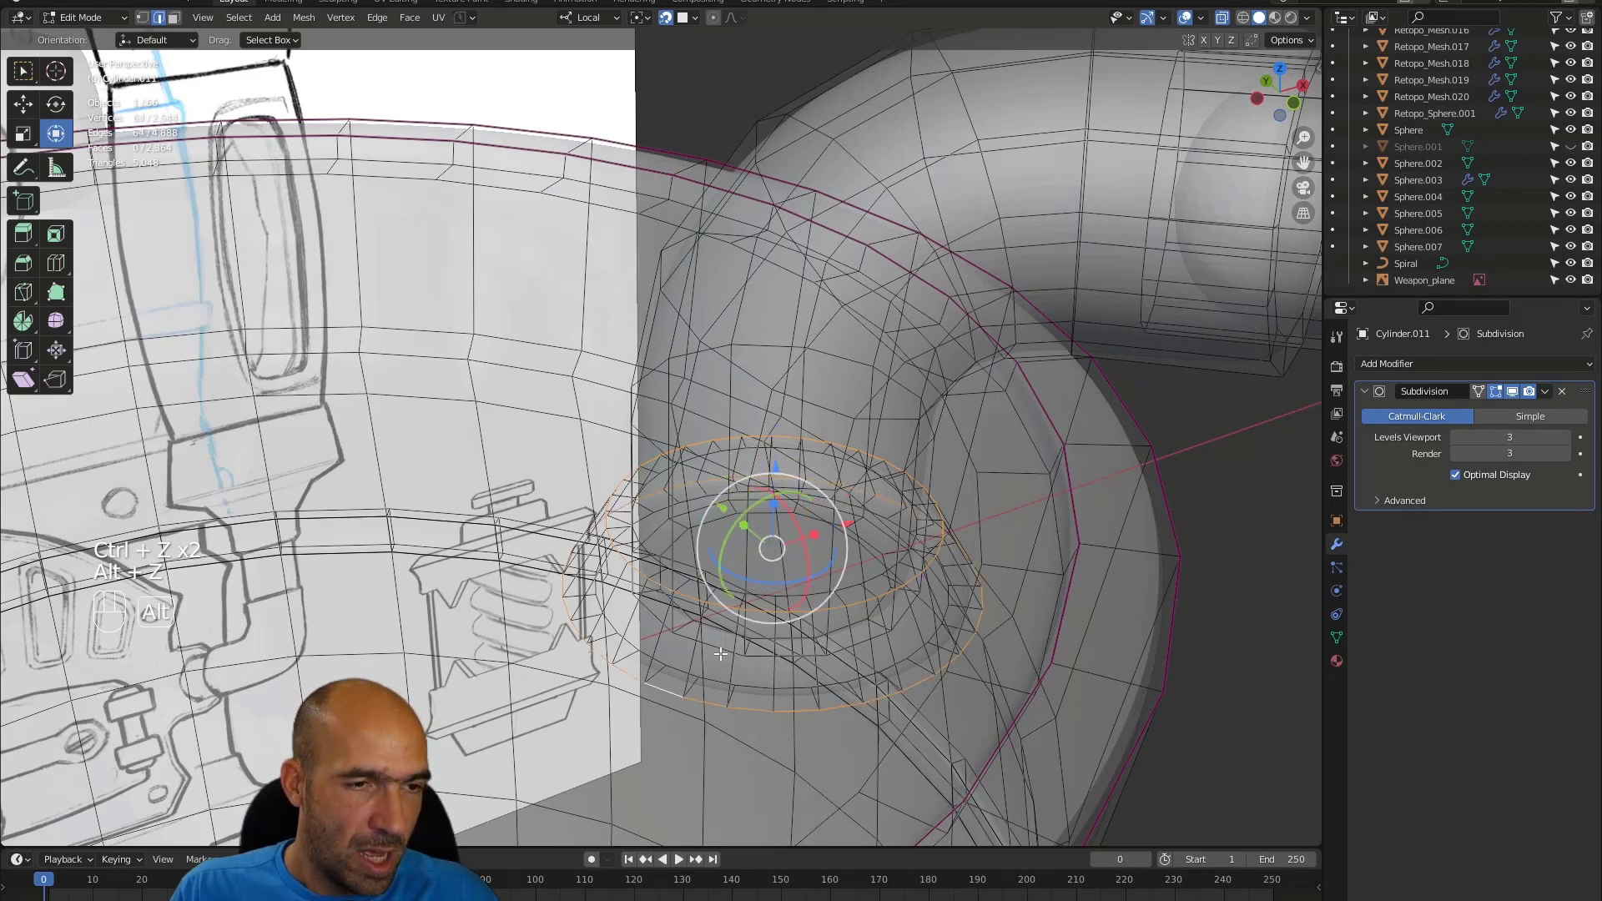
key(alt+z)
key(shift+e)
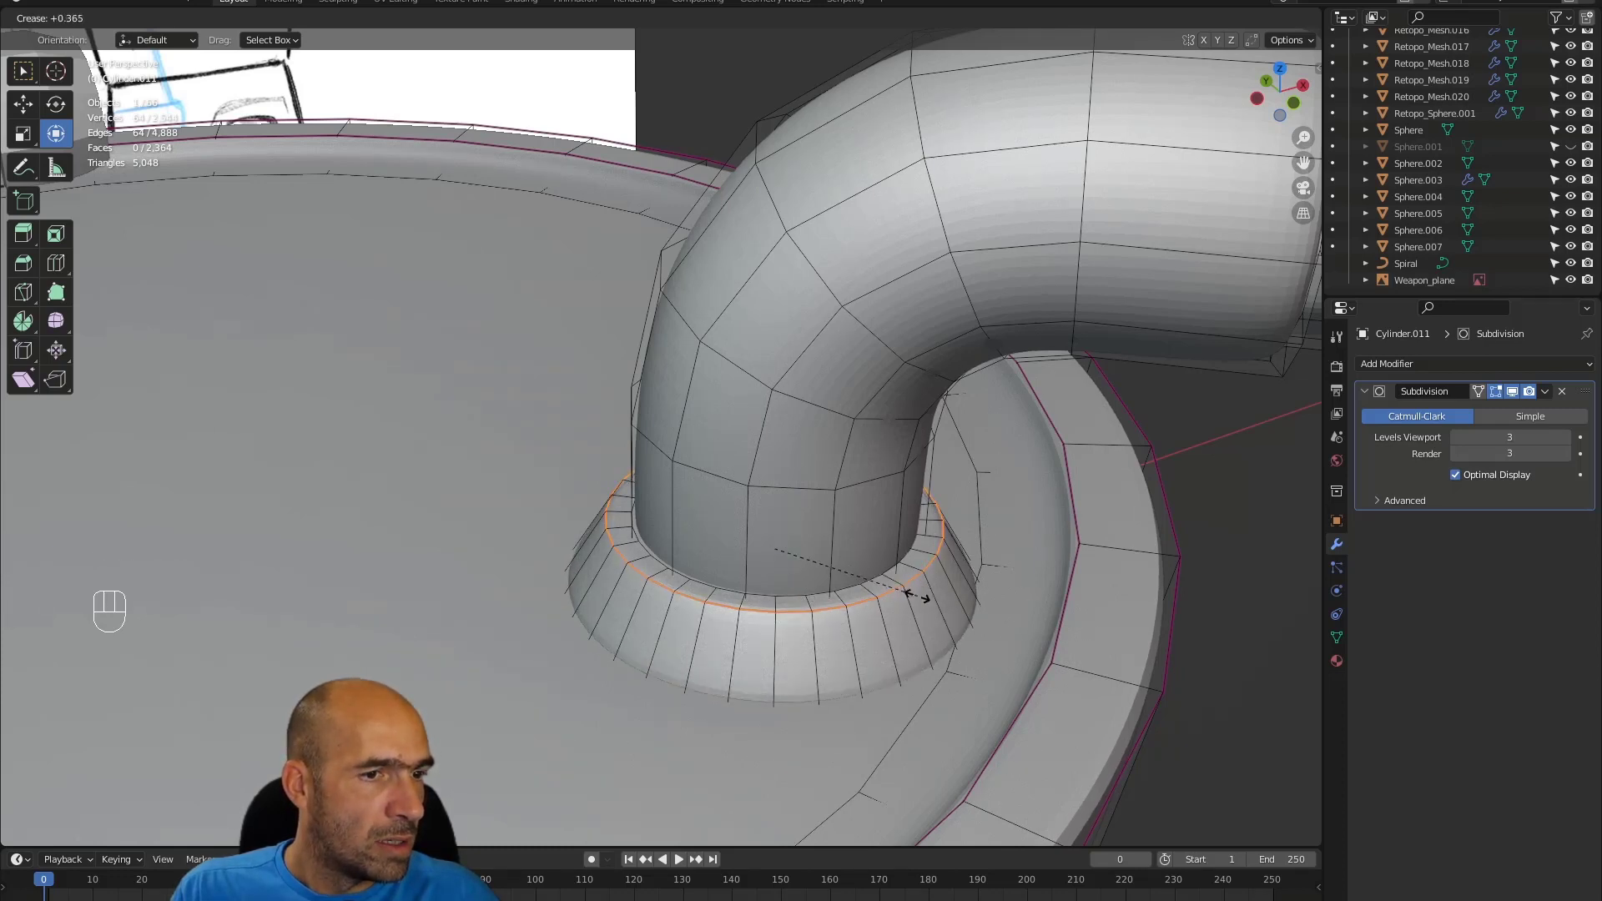
click(917, 597)
- Select the rim edge loops of the two facing pipe ends and of the elbow pipe's lower end
alt+drag(919, 591, 866, 510)
scroll(962, 572, down, 3)
alt+click(836, 452)
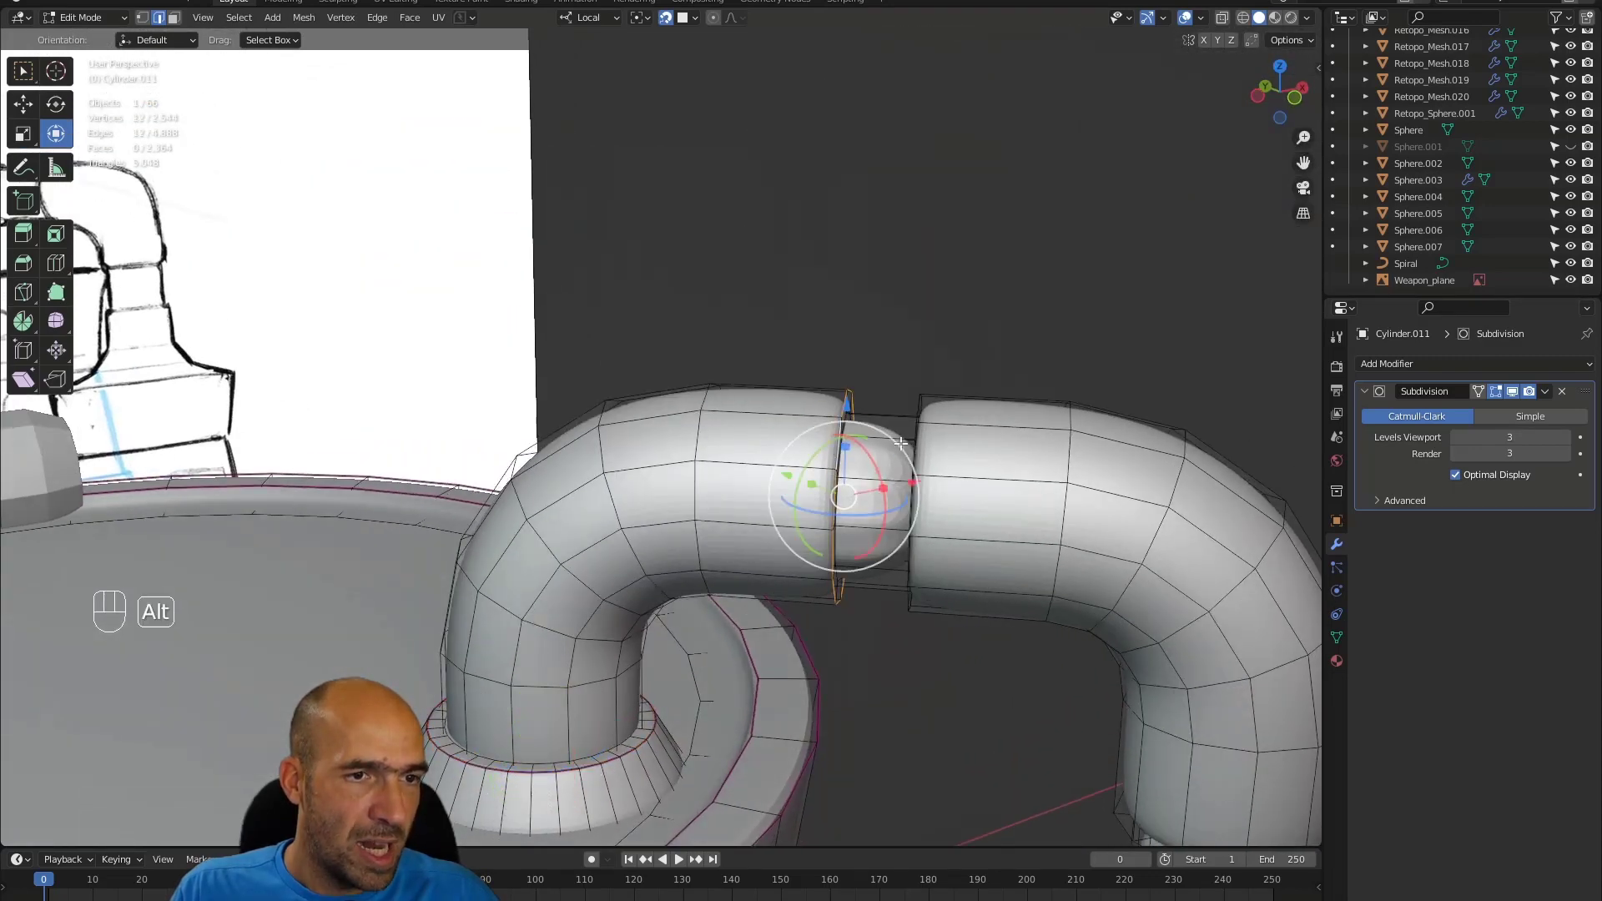
alt+drag(902, 444, 910, 465)
shift+double_click(916, 522)
alt+shift+drag(1044, 600, 881, 401)
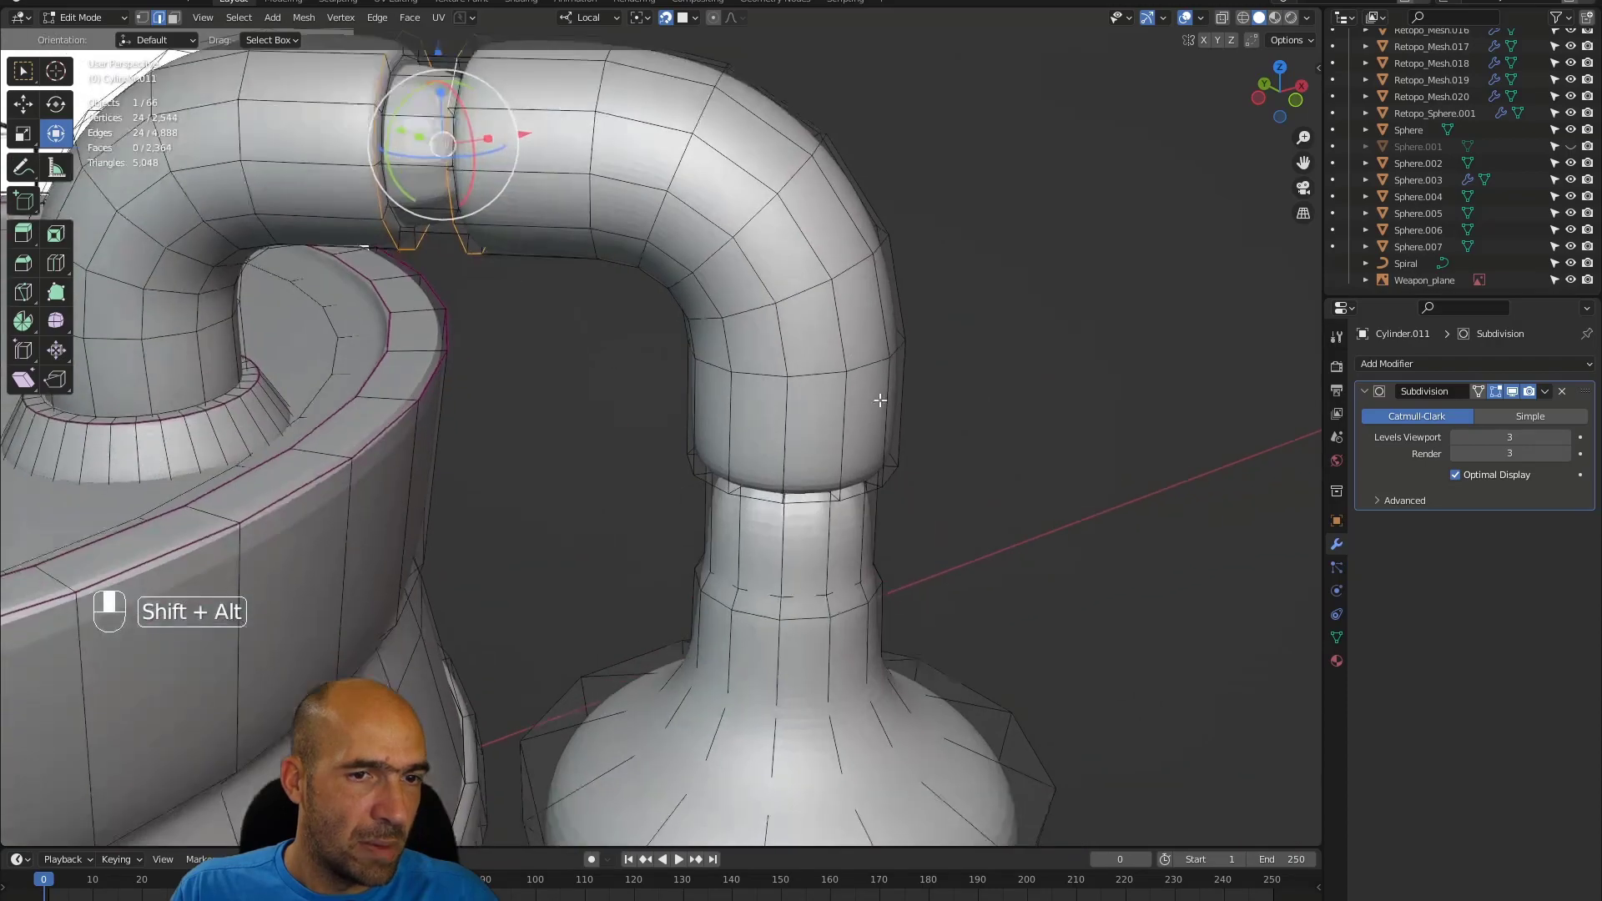
alt+drag(835, 519, 843, 495)
shift+double_click(819, 494)
- Add the side canister's neck, neck-base, widest shoulder and upper body edge loops to the selection, and crease all selected loops
alt+shift+drag(822, 745, 874, 456)
alt+drag(851, 401, 845, 314)
ctrl+alt+drag(845, 314, 831, 406)
shift+double_click(809, 399)
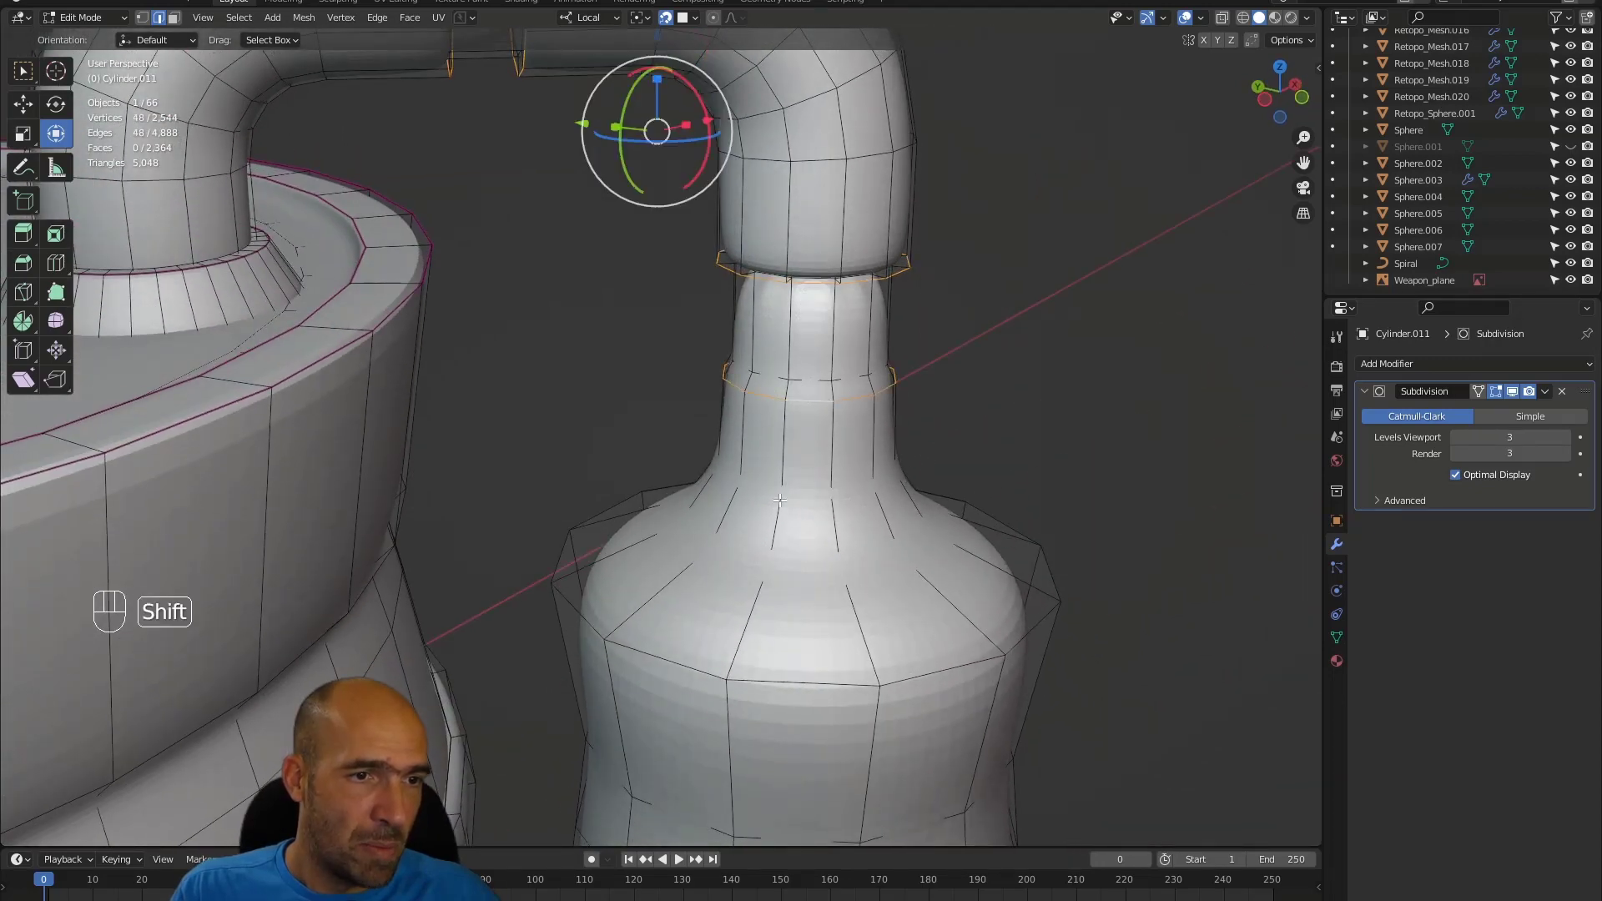
shift+double_click(791, 554)
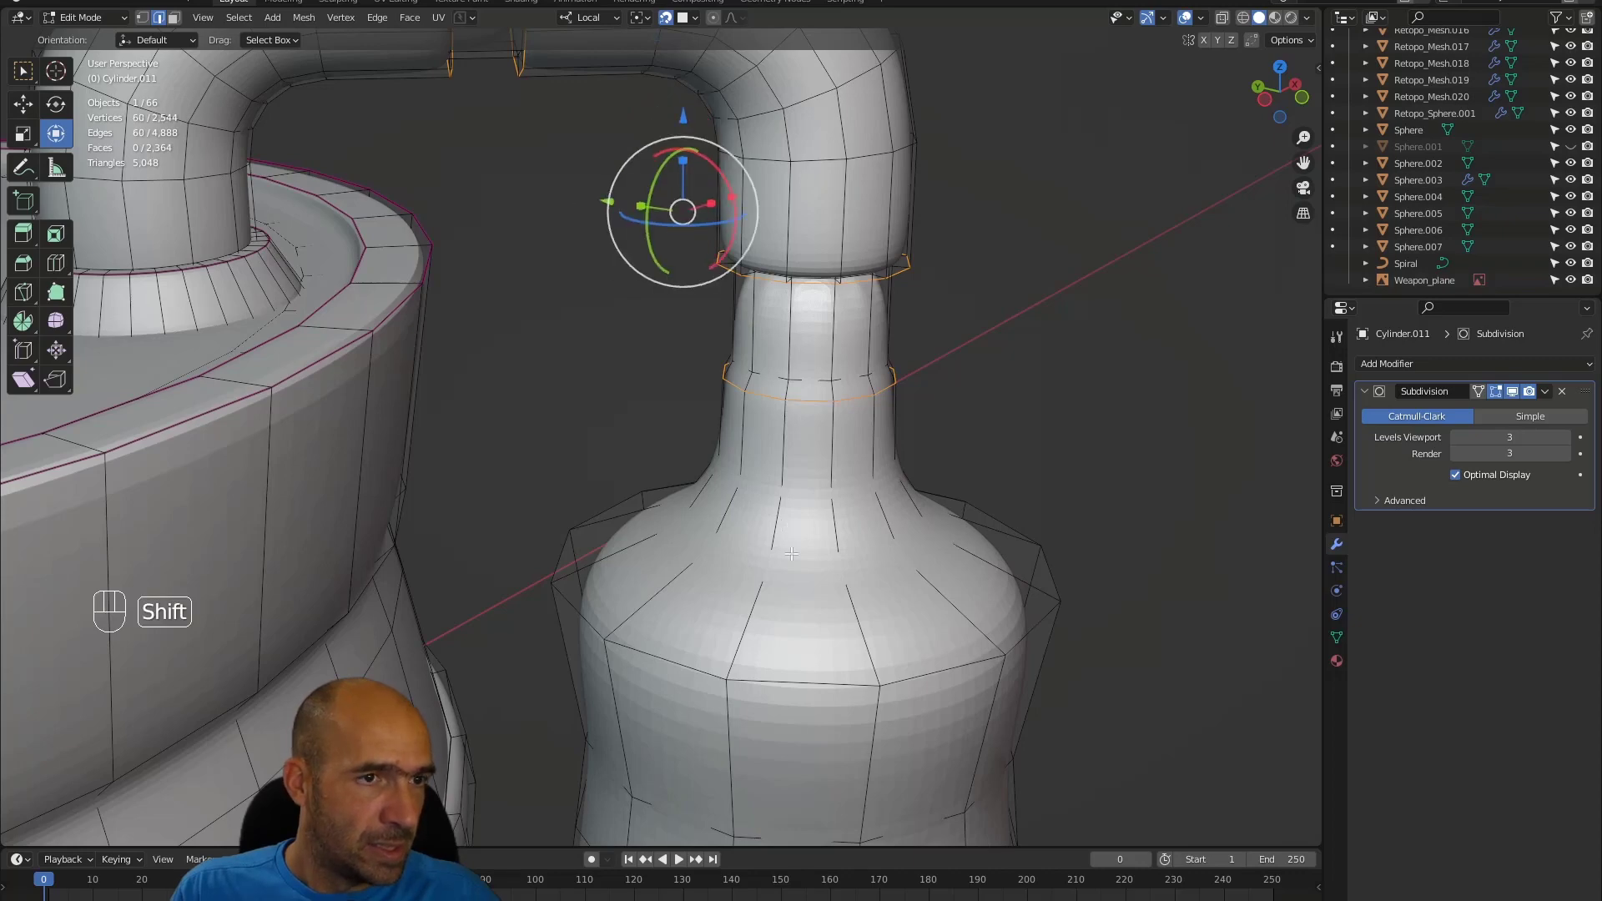
key(alt+z)
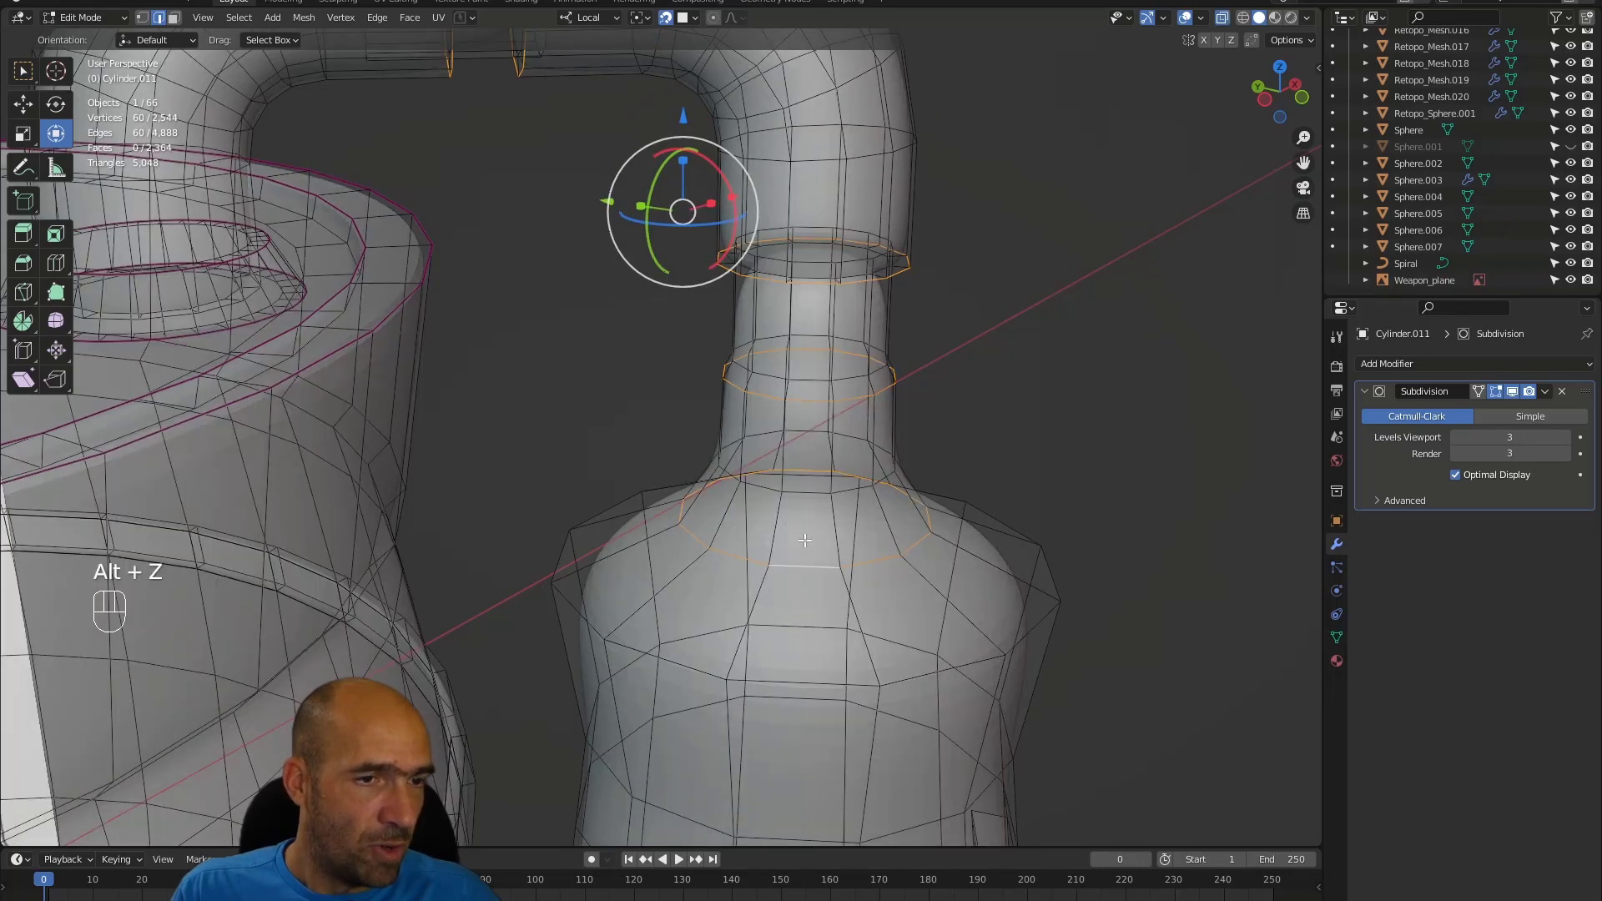
shift+double_click(800, 683)
shift+middle_drag(799, 682, 832, 591)
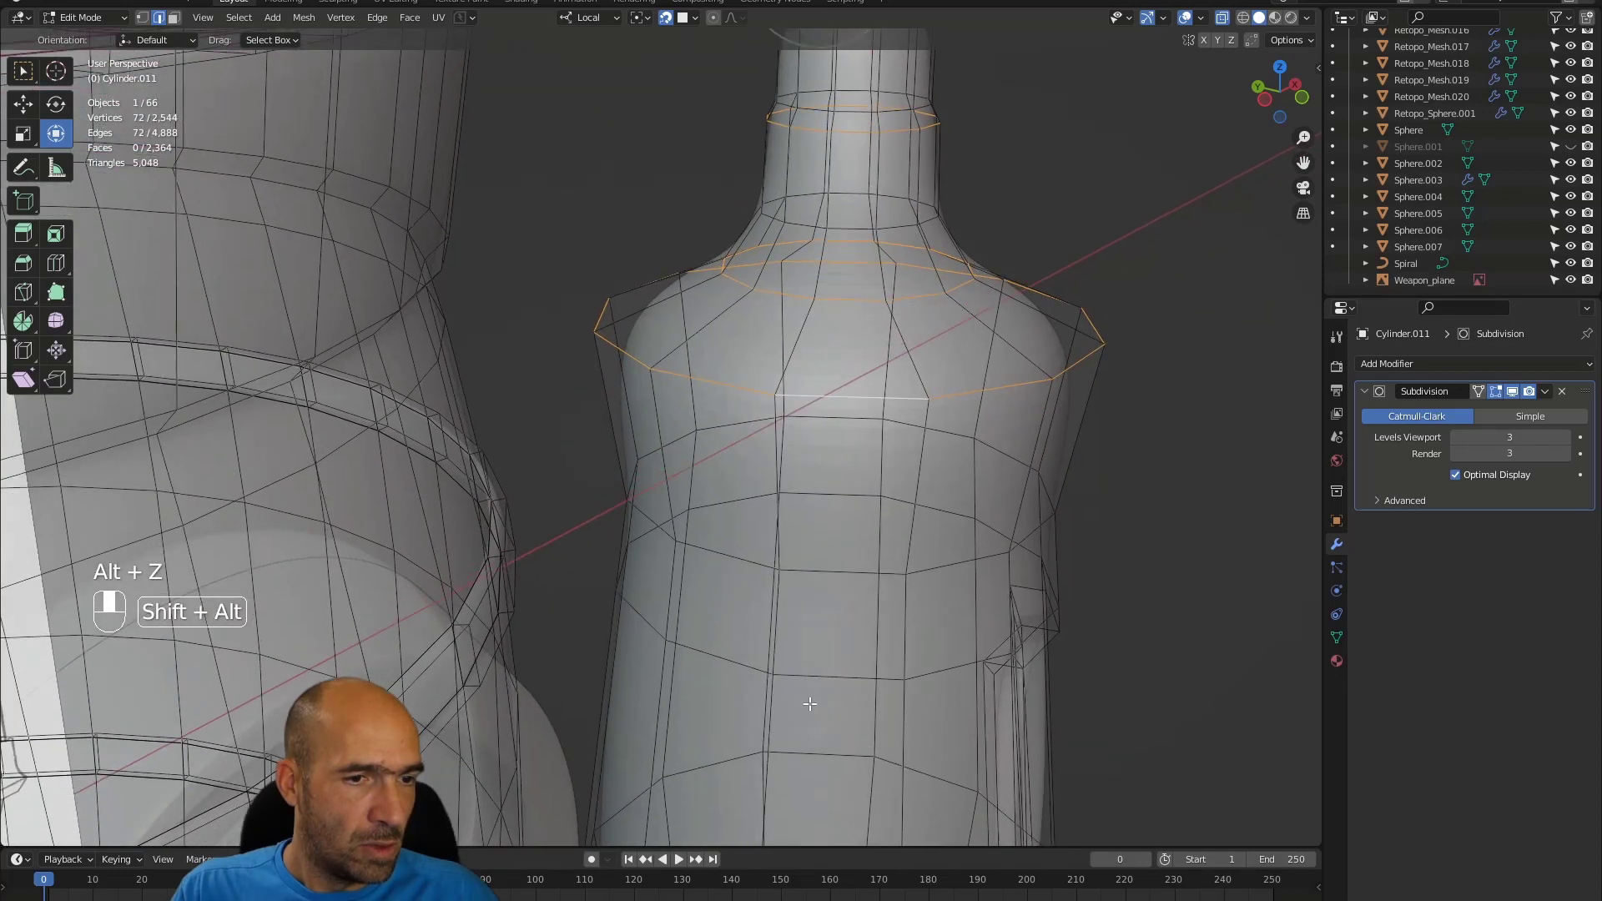
shift+double_click(840, 575)
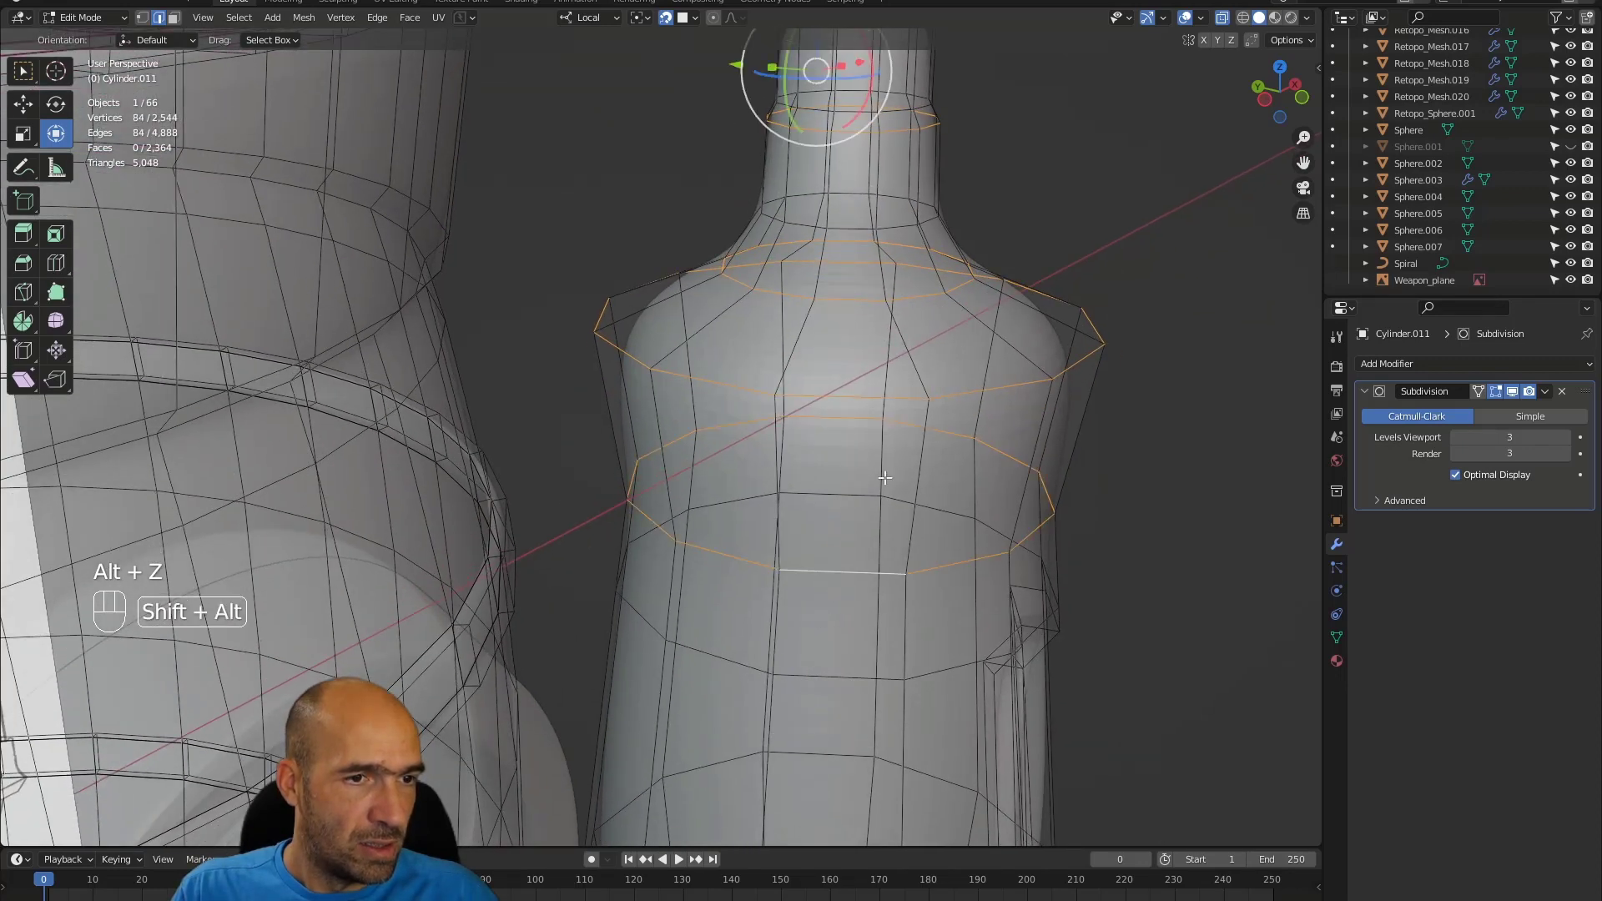
shift+middle_drag(884, 469, 896, 540)
key(shift+e)
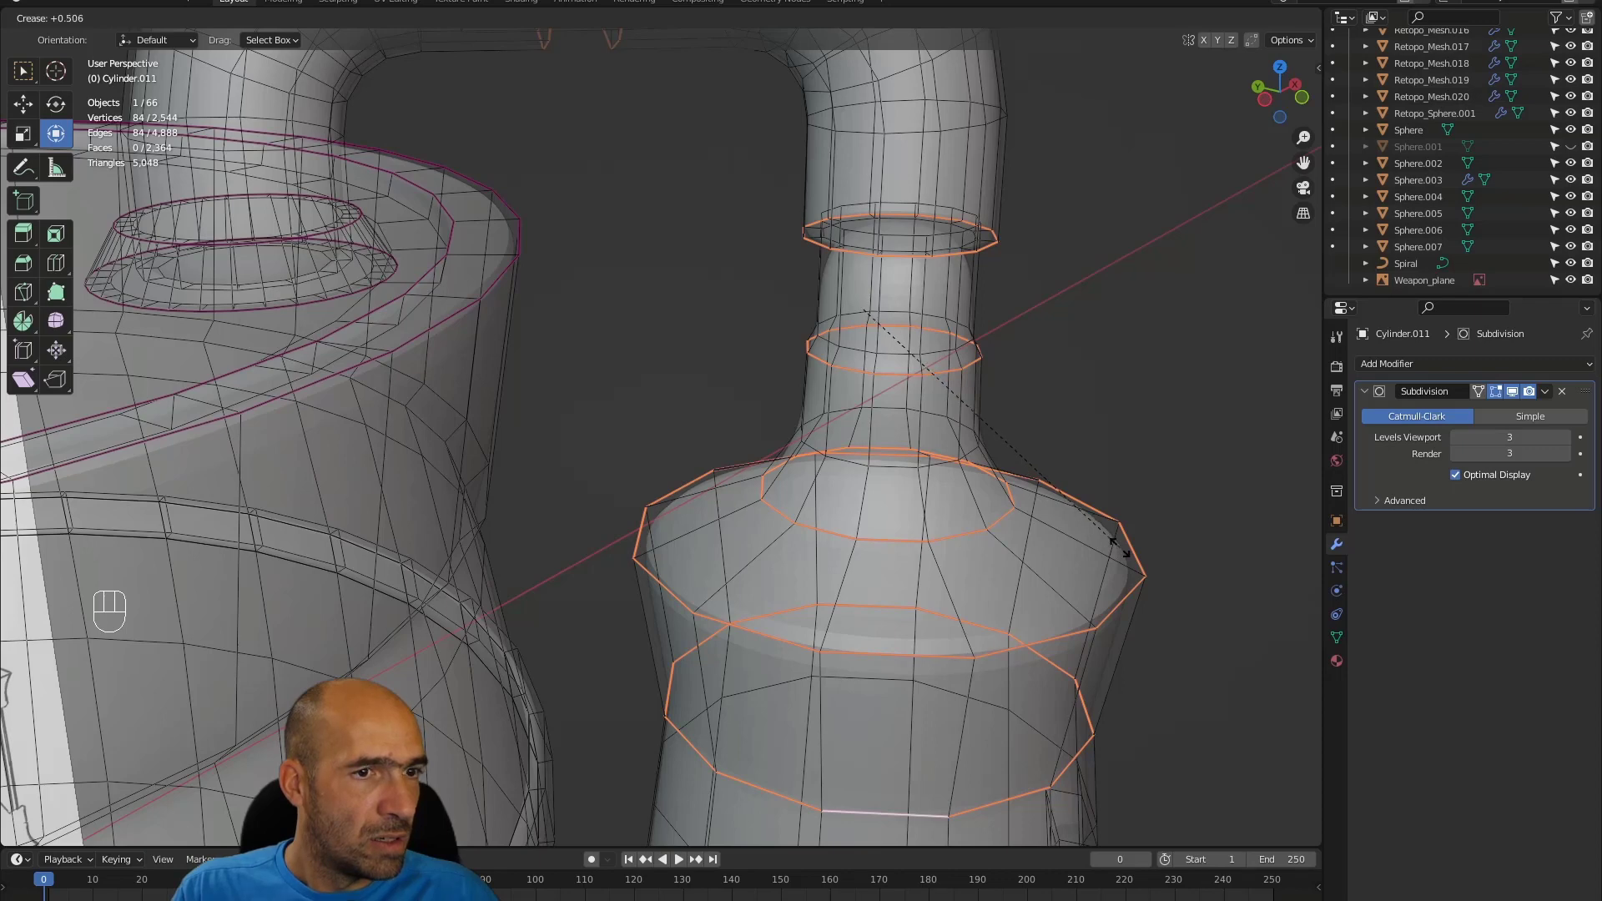
click(1113, 548)
click(1113, 539)
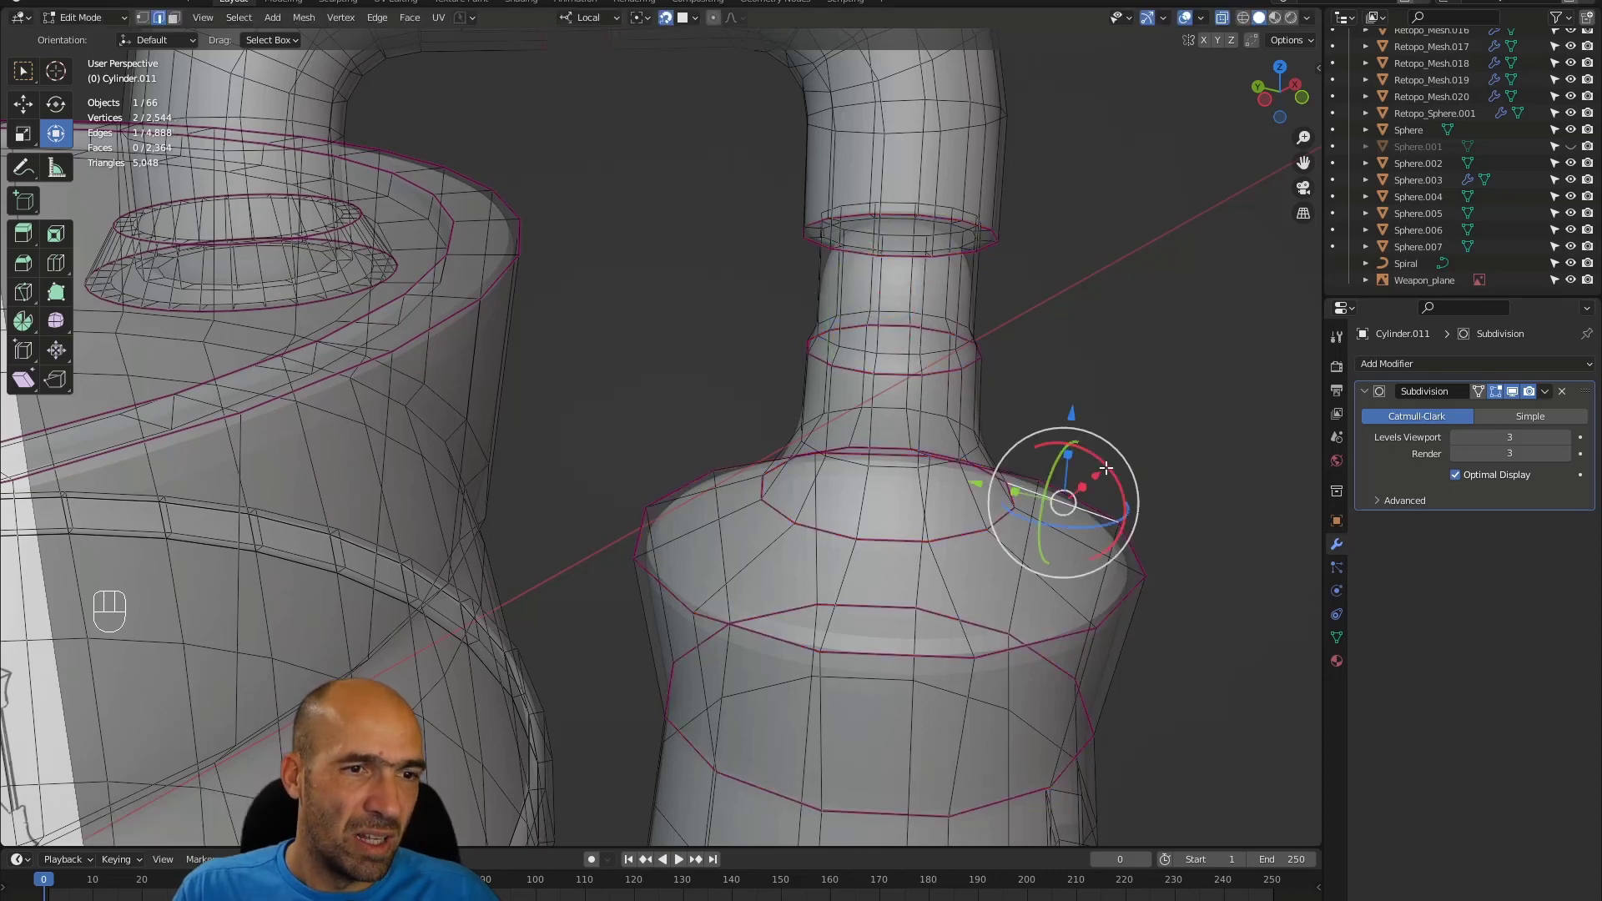
- Add one centred loop cut around the canister's sloping shoulder, between the neck base and the widest edge
mouse_move(1144, 411)
middle_down()
mouse_move(1127, 380)
mouse_move(1135, 393)
middle_up()
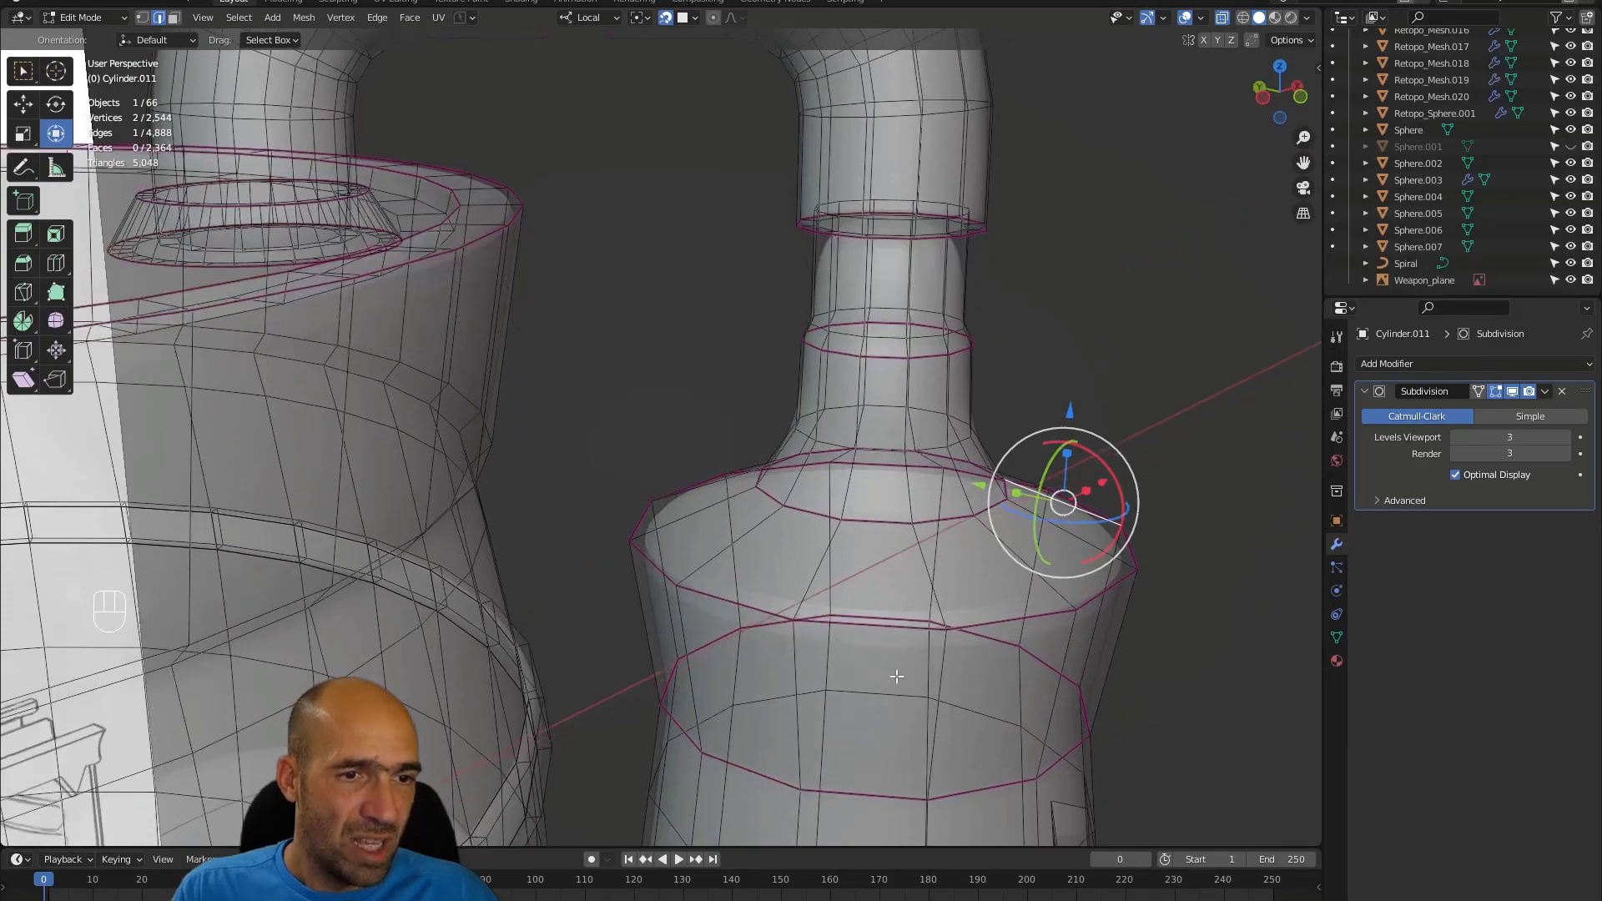
scroll(940, 659, down, 4)
middle_drag(877, 638, 872, 597)
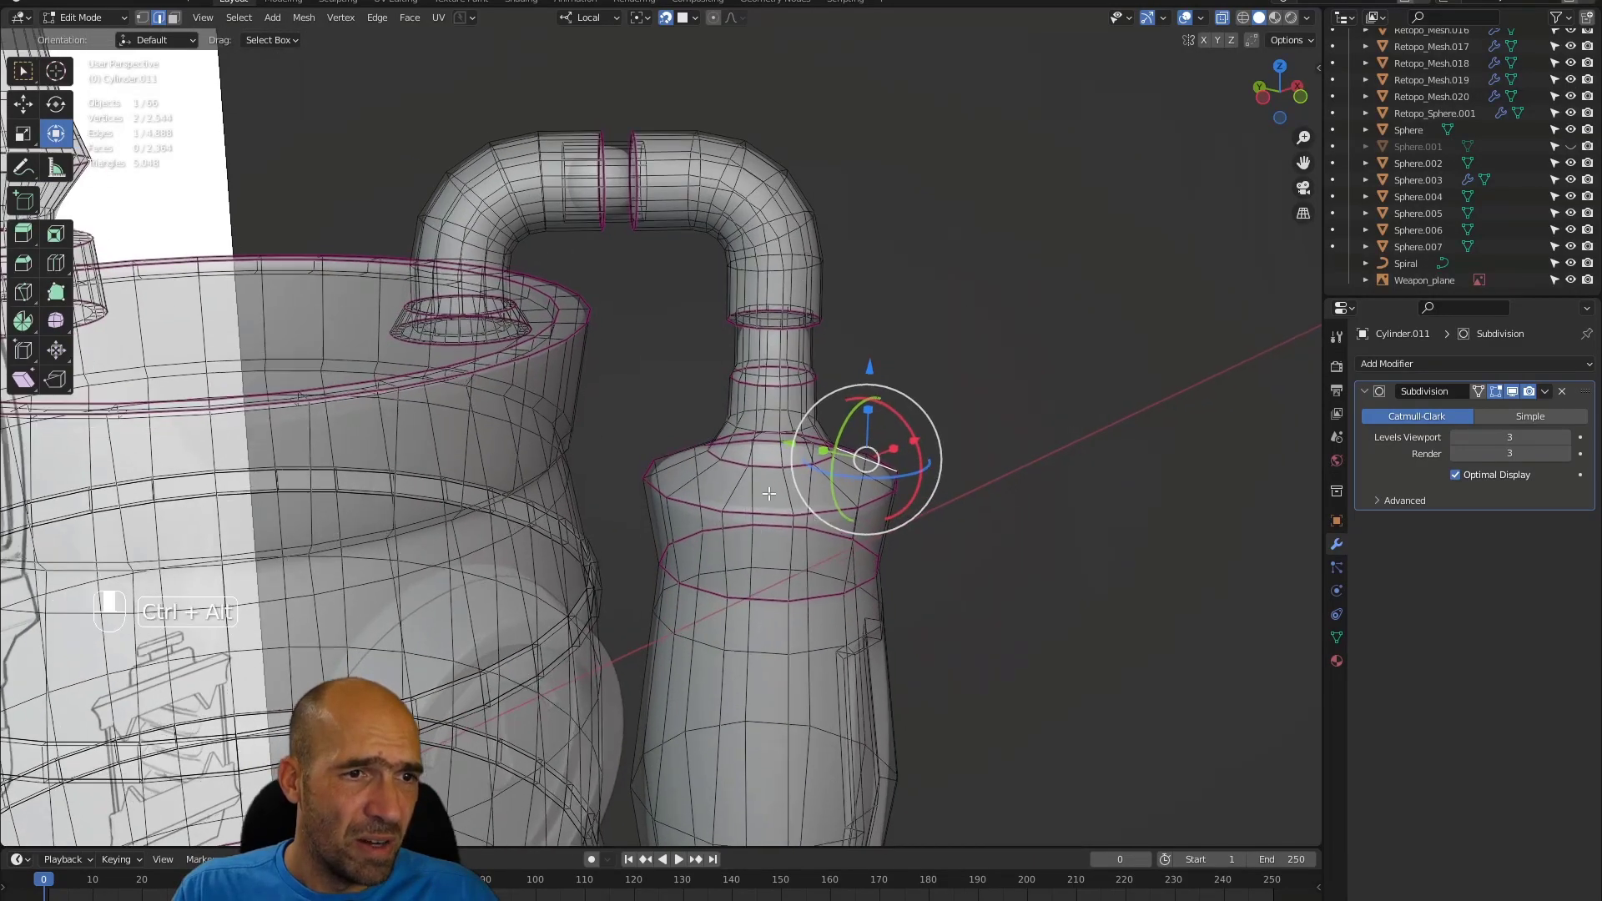
scroll(787, 496, up, 4)
click(801, 545)
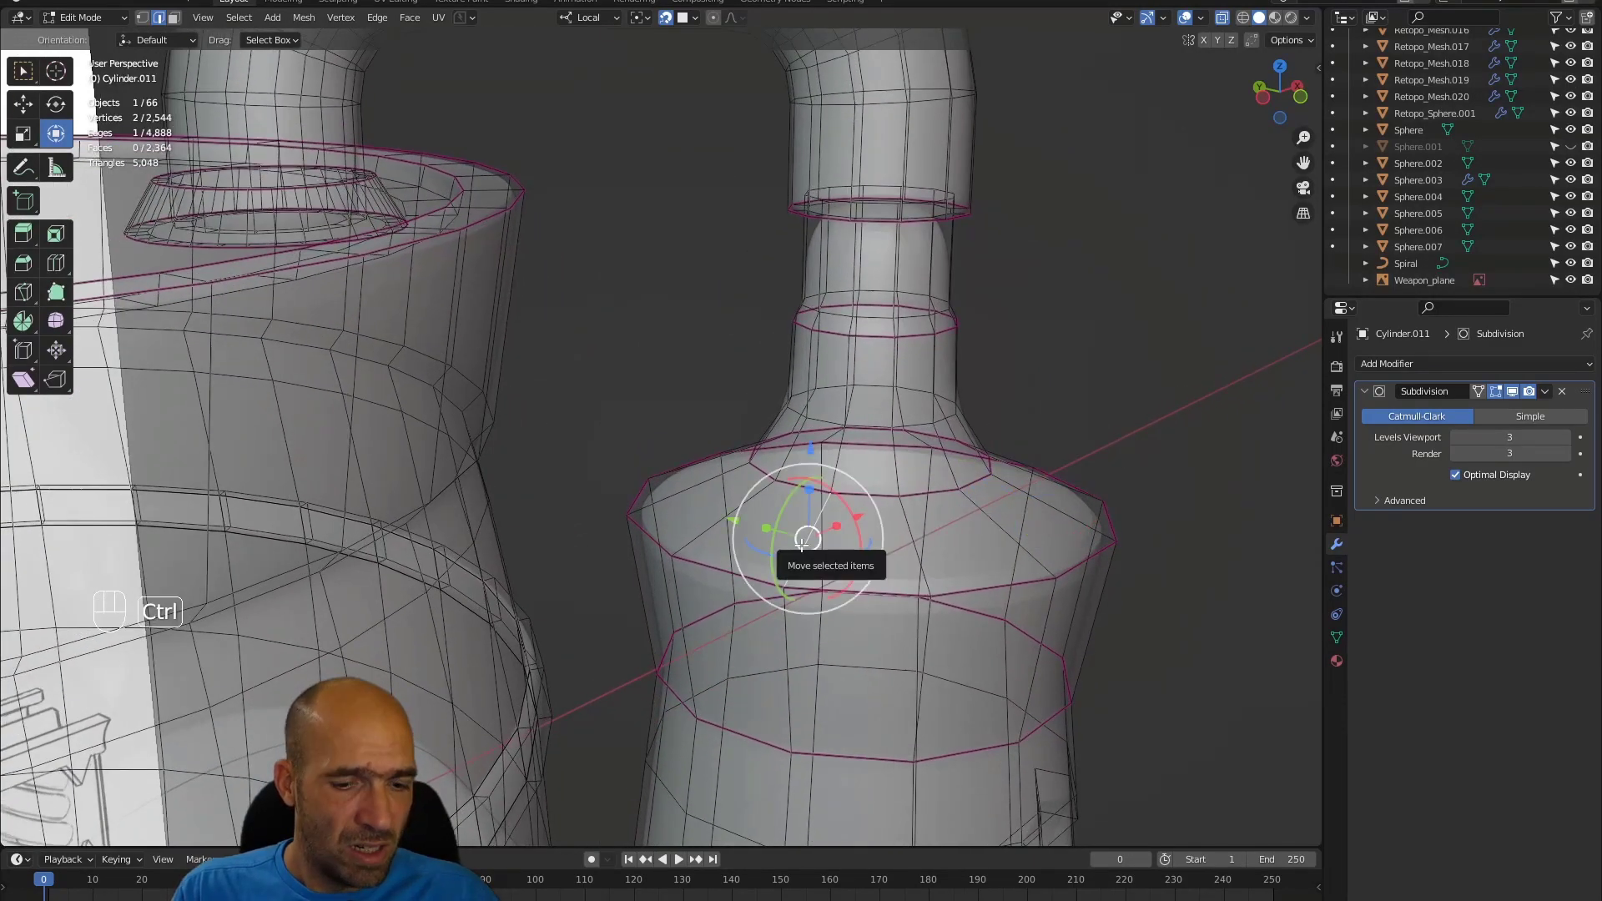
key(ctrl+r)
click(801, 548)
right_click(801, 548)
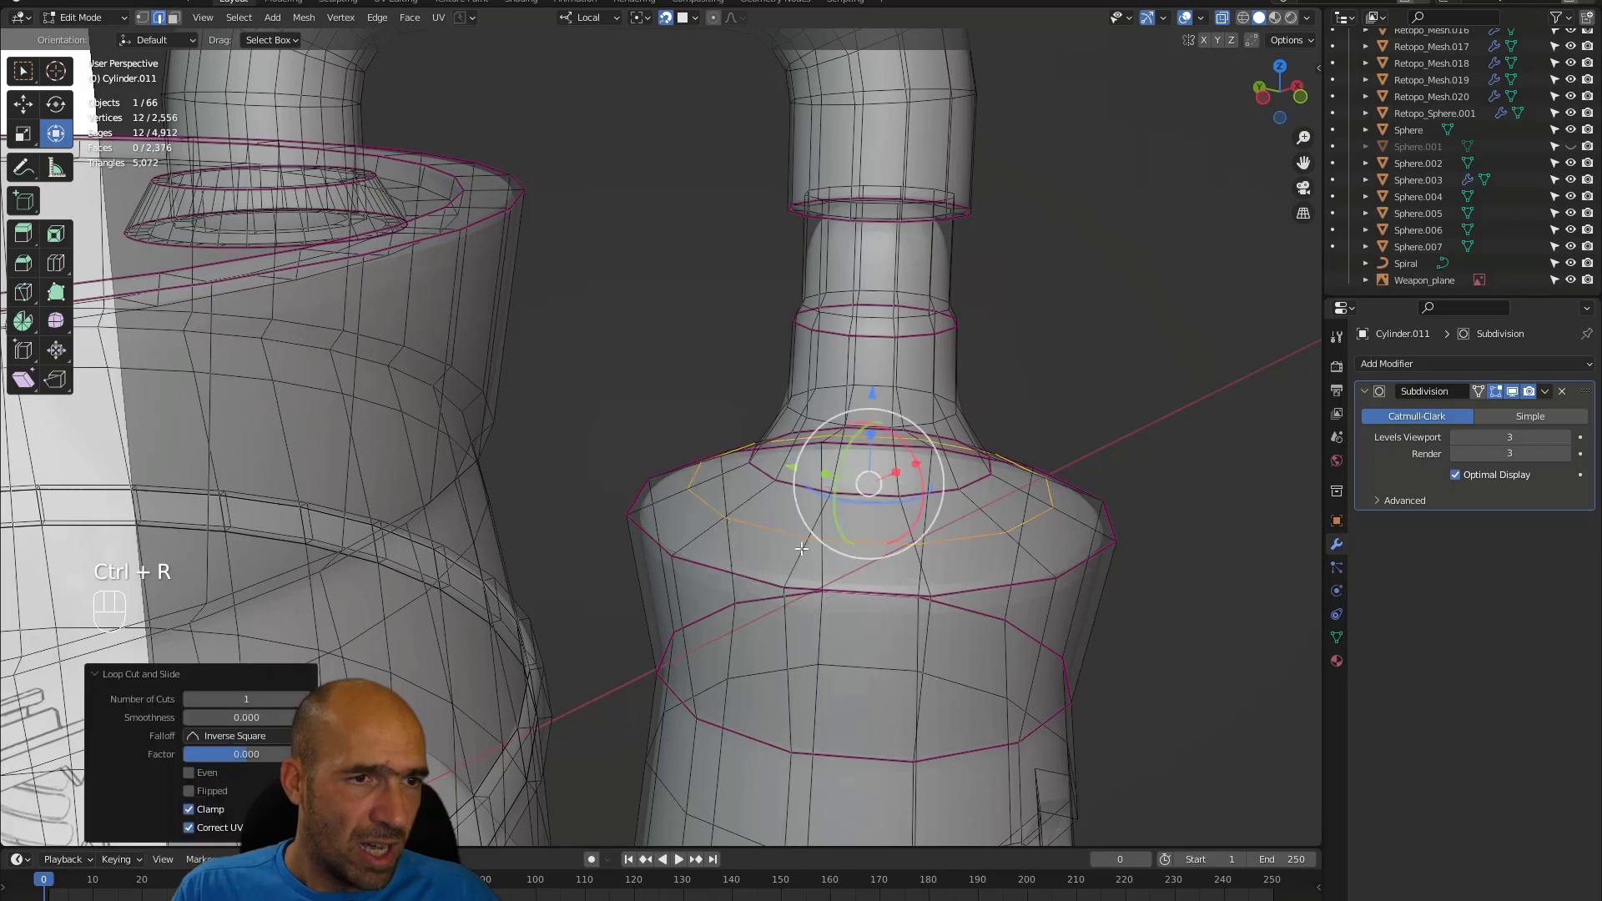
- Add one centred loop cut around the tapered band just below the canister's widest edge
click(795, 652)
key(ctrl+r)
click(792, 654)
right_click(793, 654)
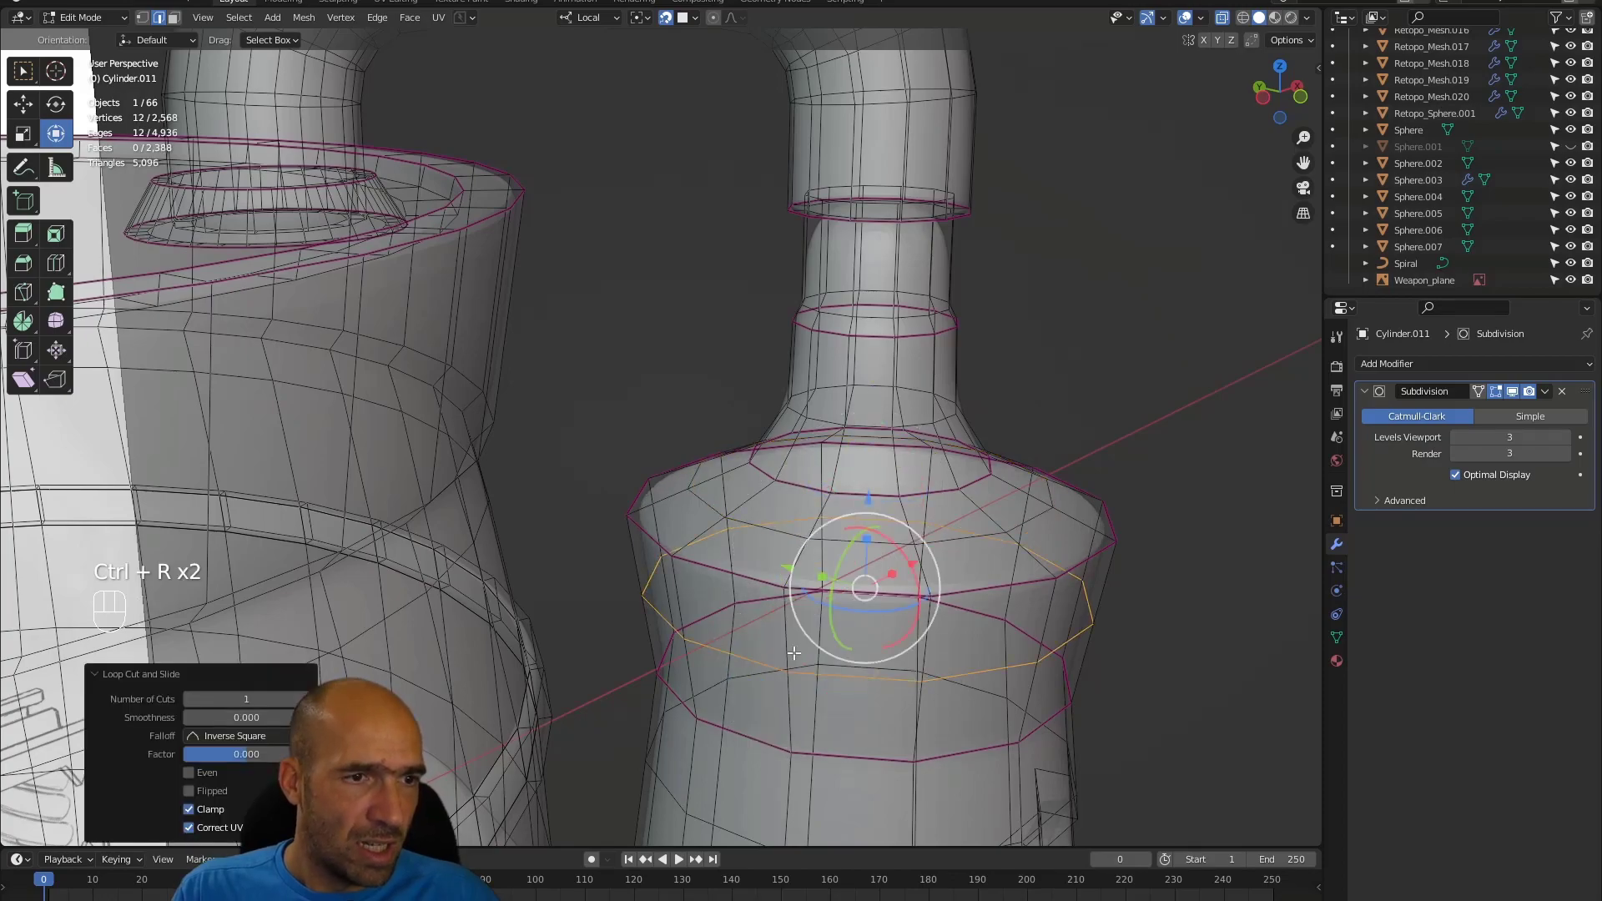
- Inset the pipe neck's hidden end cap inside the elbow pipe
mouse_move(1031, 541)
alt+middle_down()
mouse_move(935, 505)
mouse_move(1030, 540)
alt+middle_up()
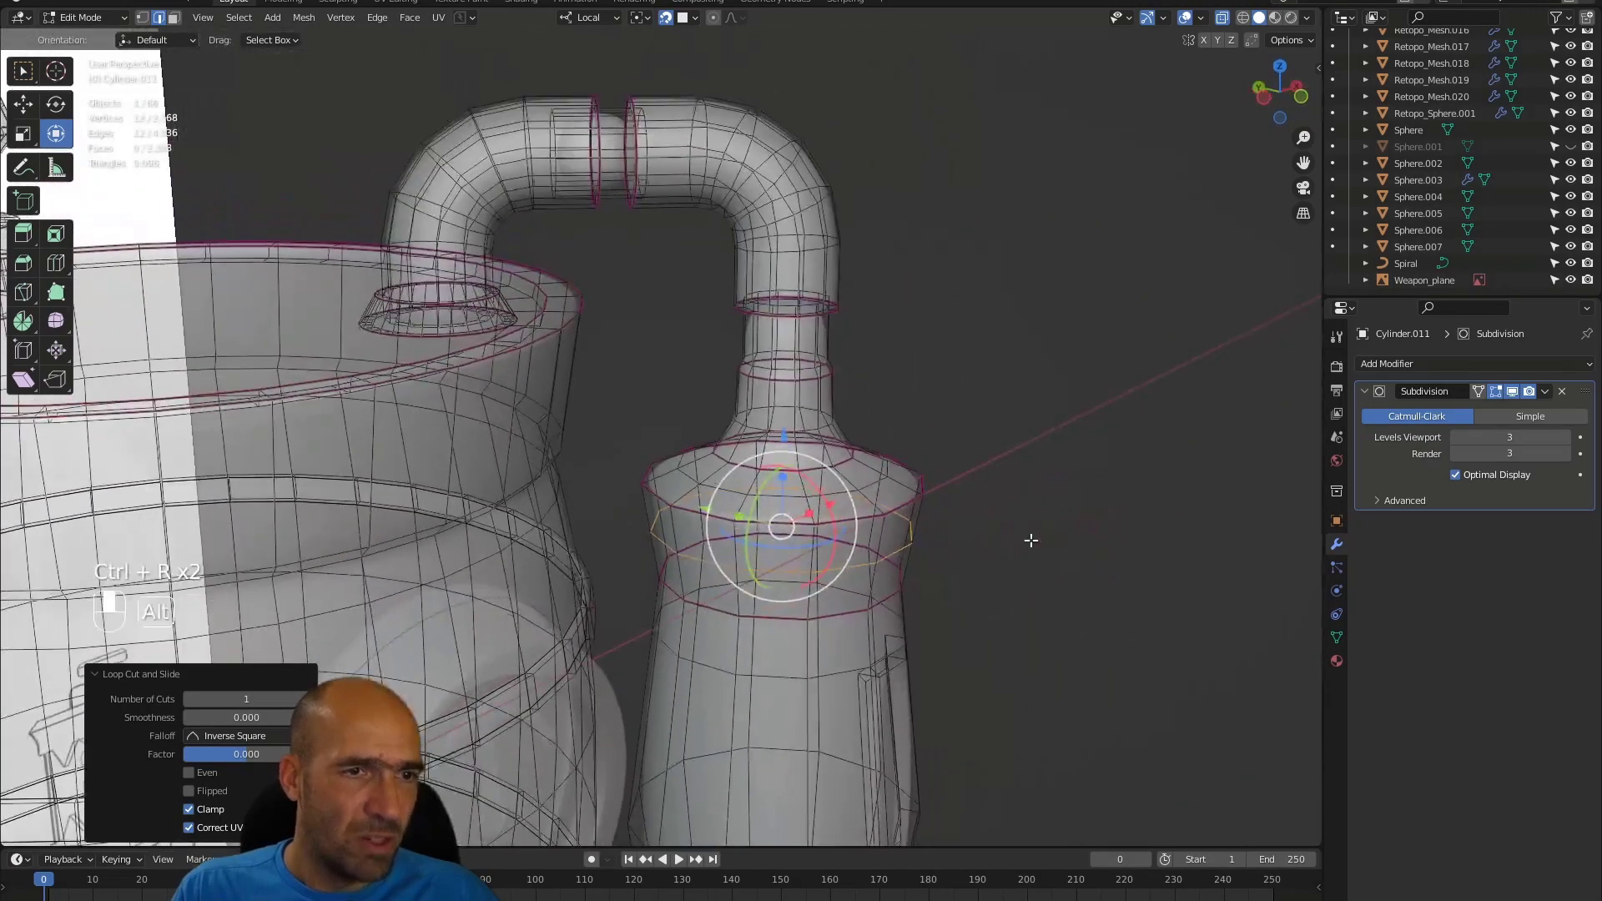
key(alt+z)
alt+shift+middle_drag(958, 314, 1027, 479)
key(alt+z)
click(993, 331)
key(i)
click(1020, 365)
ctrl+alt+middle_drag(1027, 480, 952, 517)
key(alt+z)
- Inset both end caps of the short connector cylinder between the two horizontal pipes by about 0.0056 m
alt+shift+middle_drag(943, 359, 768, 363)
alt+middle_drag(768, 363, 794, 395)
key(alt+z)
alt+click(839, 401)
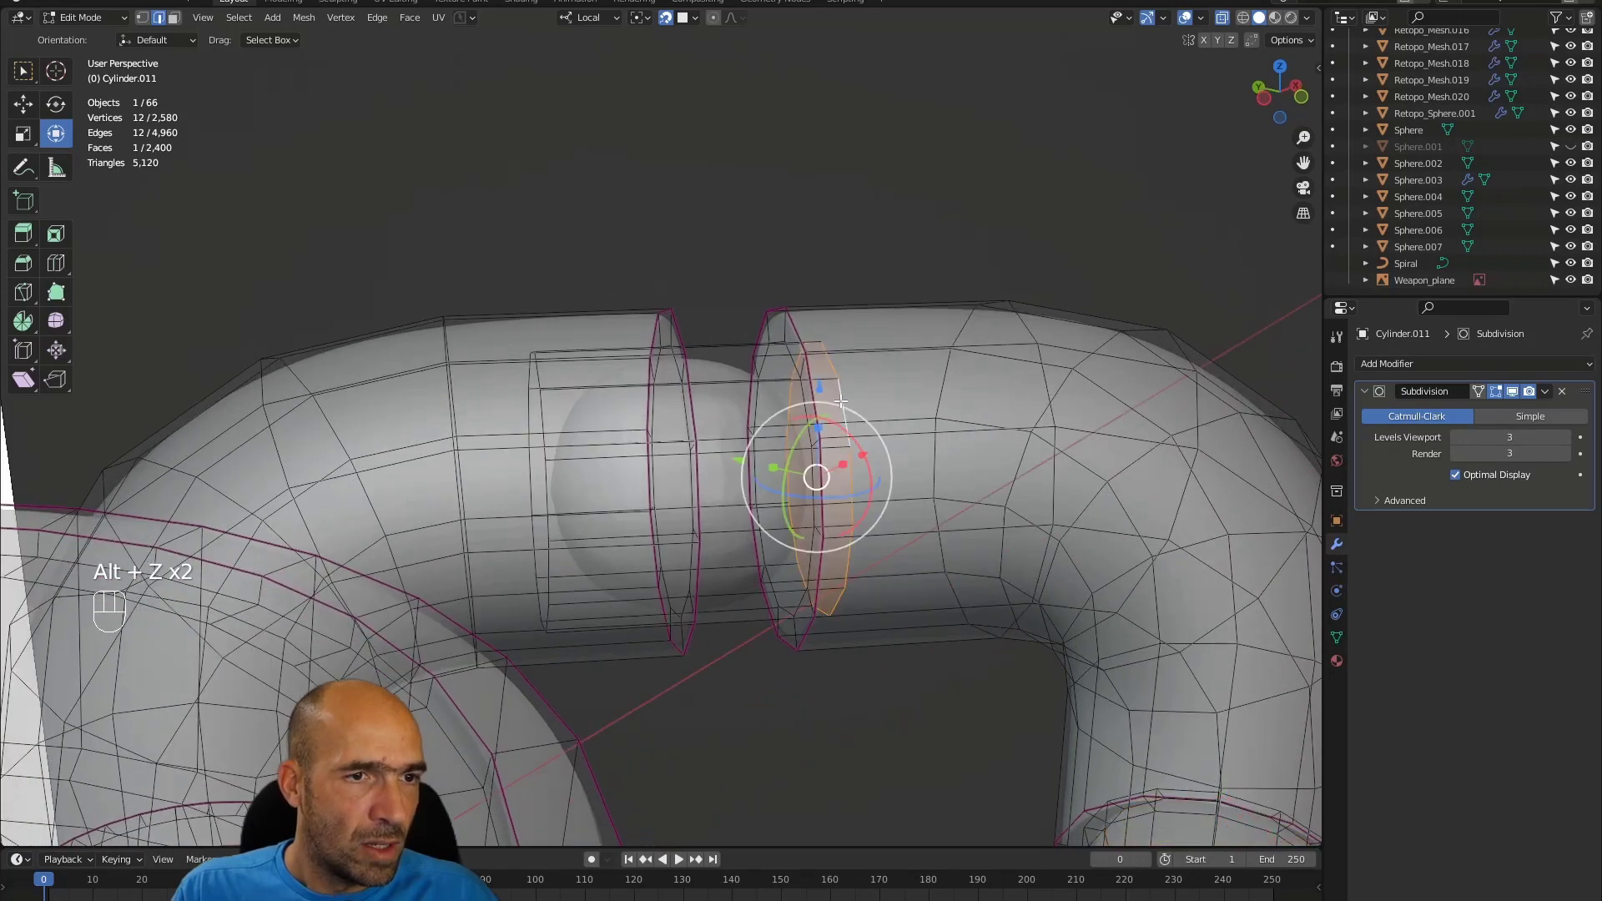
alt+shift+click(540, 417)
middle_drag(540, 418, 793, 442)
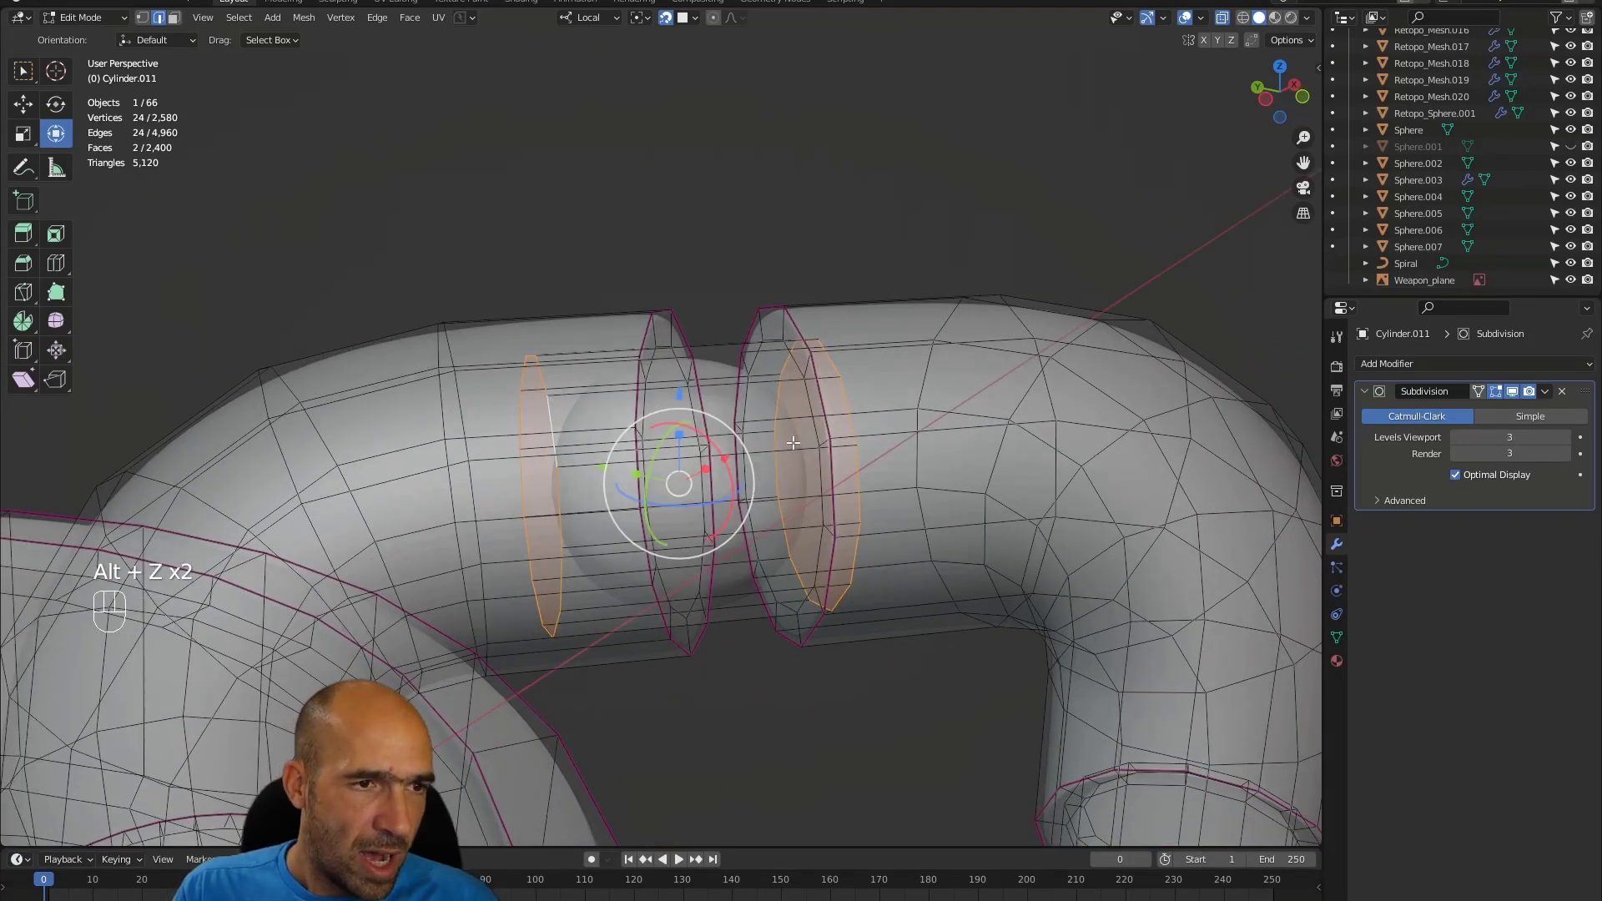
key(i)
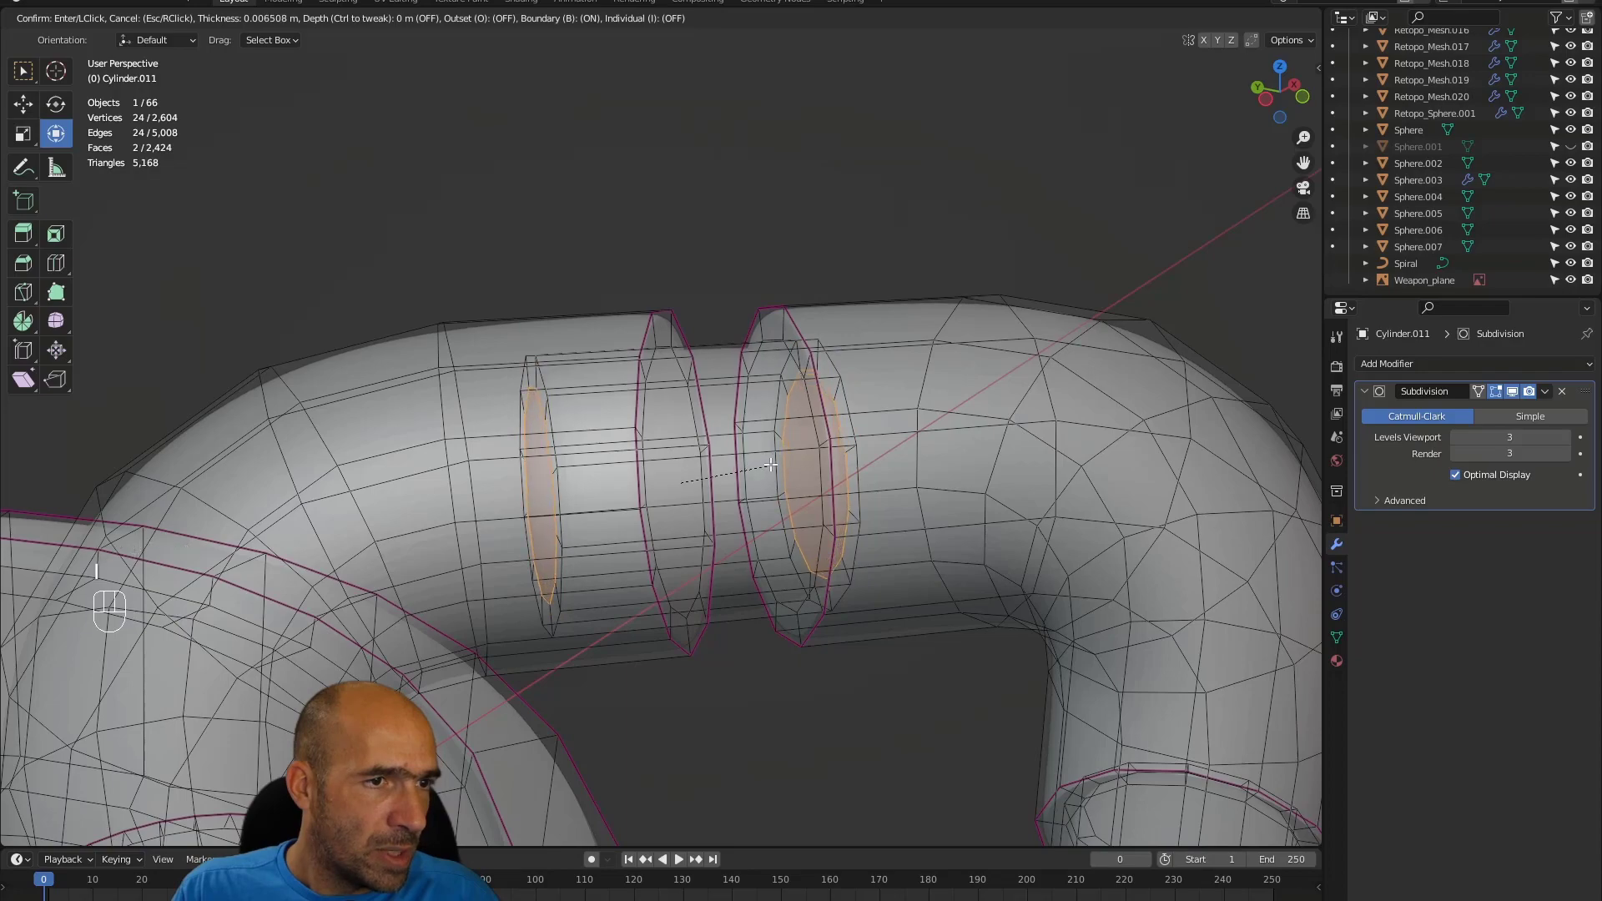
click(771, 464)
- Crease the edge loops of the canister's flared bottom band and the stepped neck beneath it by about 0.55
alt+drag(869, 450, 883, 531)
alt+shift+middle_drag(906, 549, 918, 371)
mouse_move(909, 467)
ctrl+alt+middle_down()
mouse_move(895, 555)
mouse_move(911, 494)
mouse_move(885, 484)
mouse_move(892, 342)
mouse_move(935, 150)
ctrl+alt+middle_up()
key(alt+z)
alt+middle_drag(950, 450, 908, 456)
alt+drag(908, 455, 953, 509)
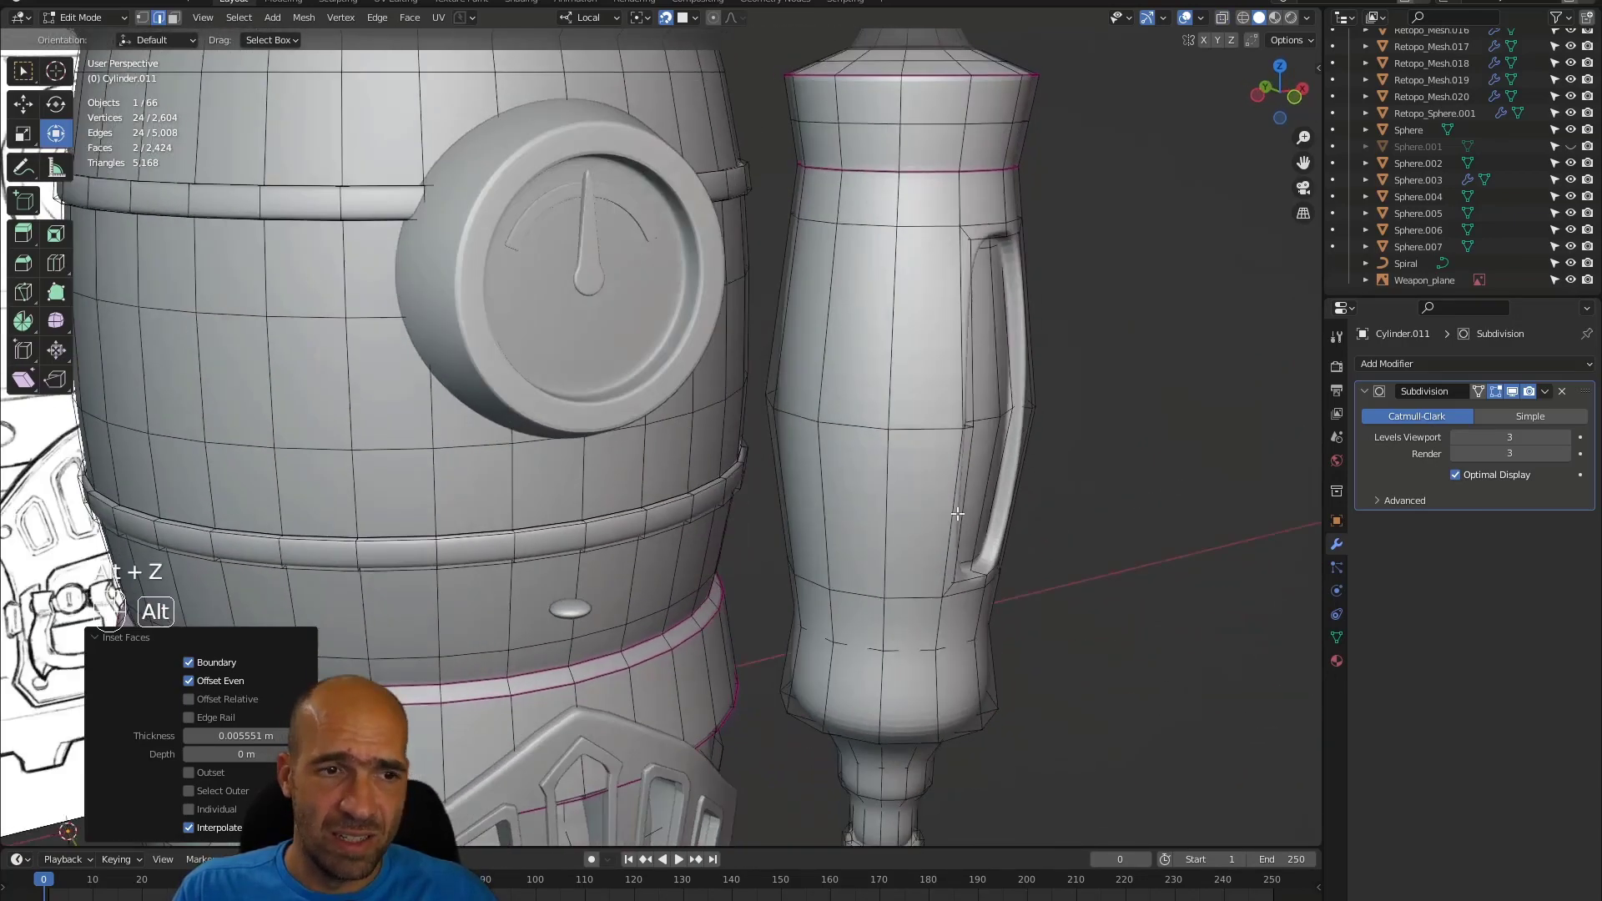
alt+shift+drag(953, 668, 869, 484)
double_click(864, 523)
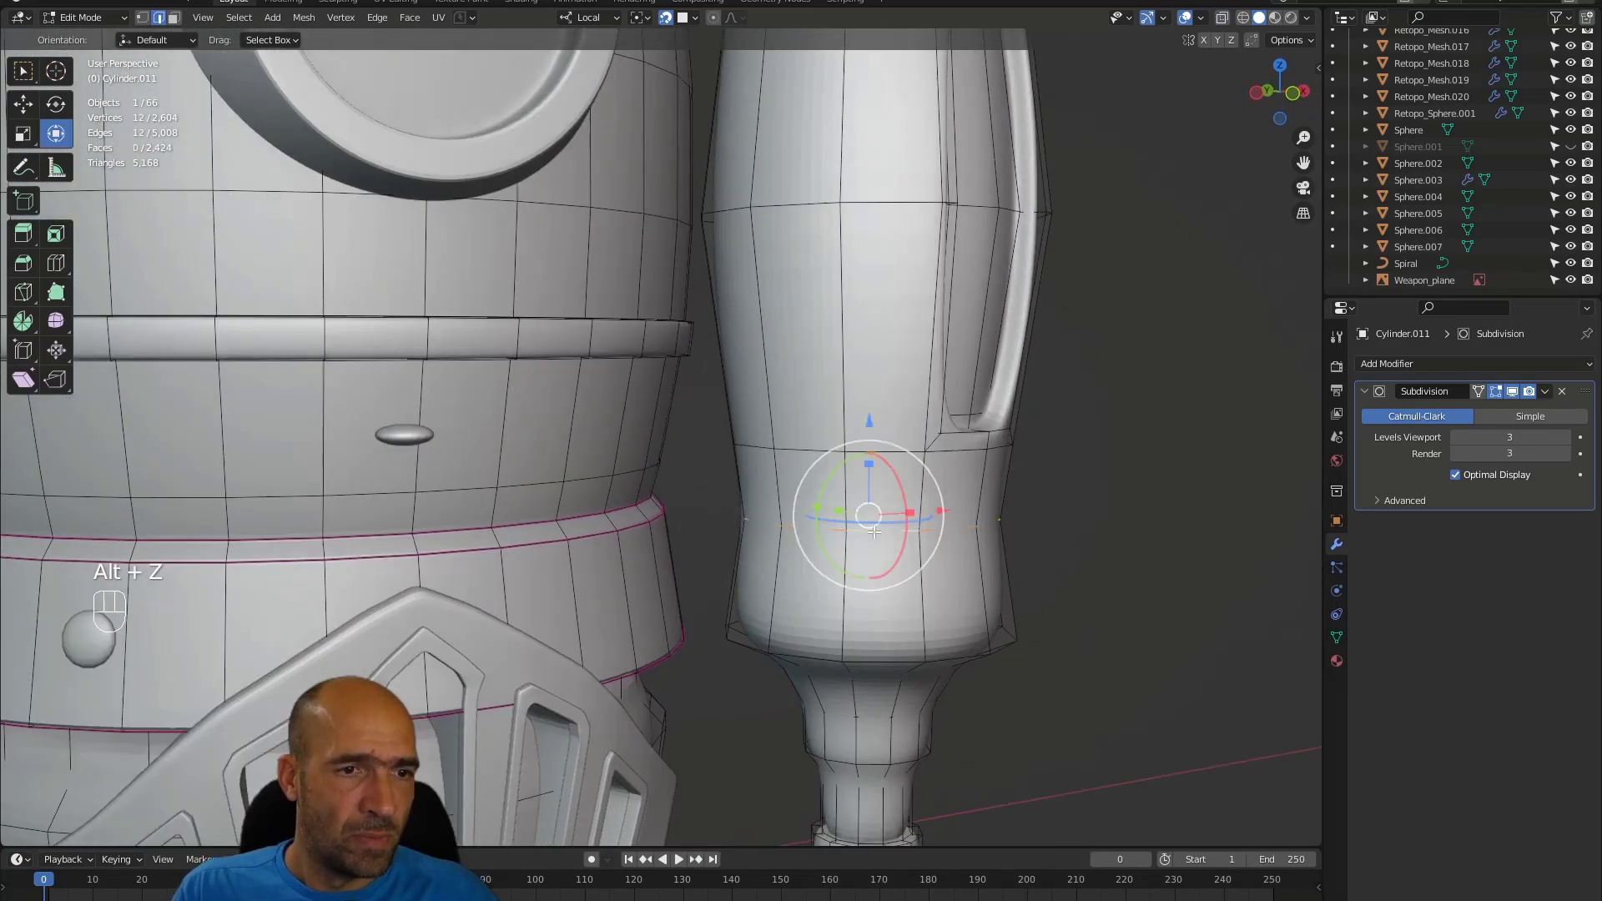
alt+shift+drag(880, 650, 885, 504)
shift+double_click(885, 504)
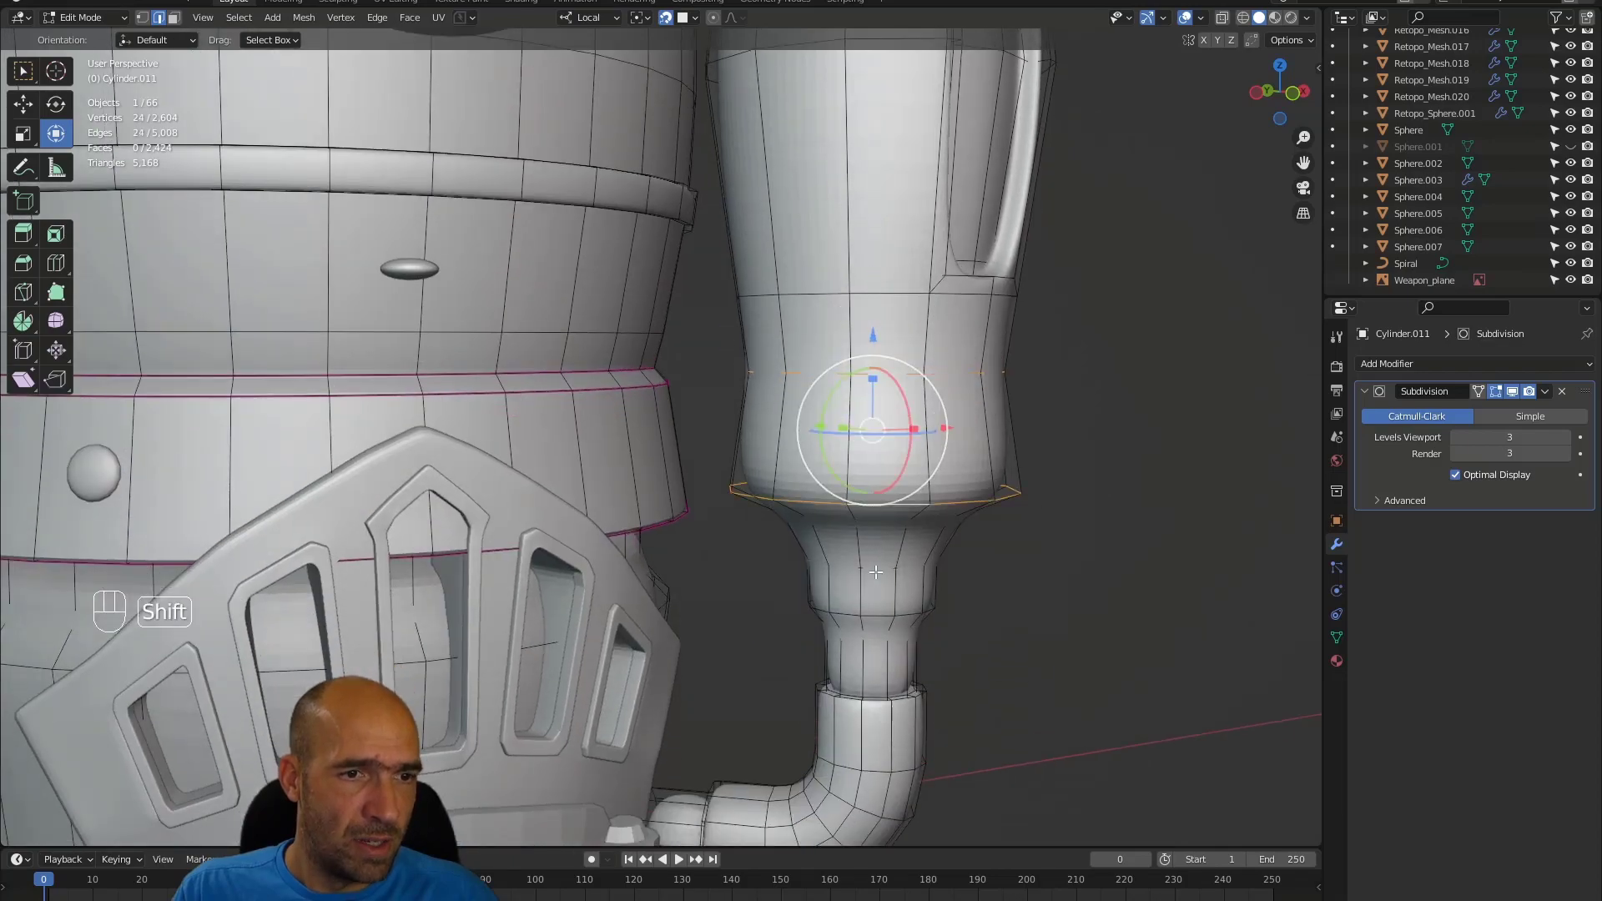
ctrl+alt+drag(874, 570, 898, 691)
alt+shift+drag(831, 549, 1157, 583)
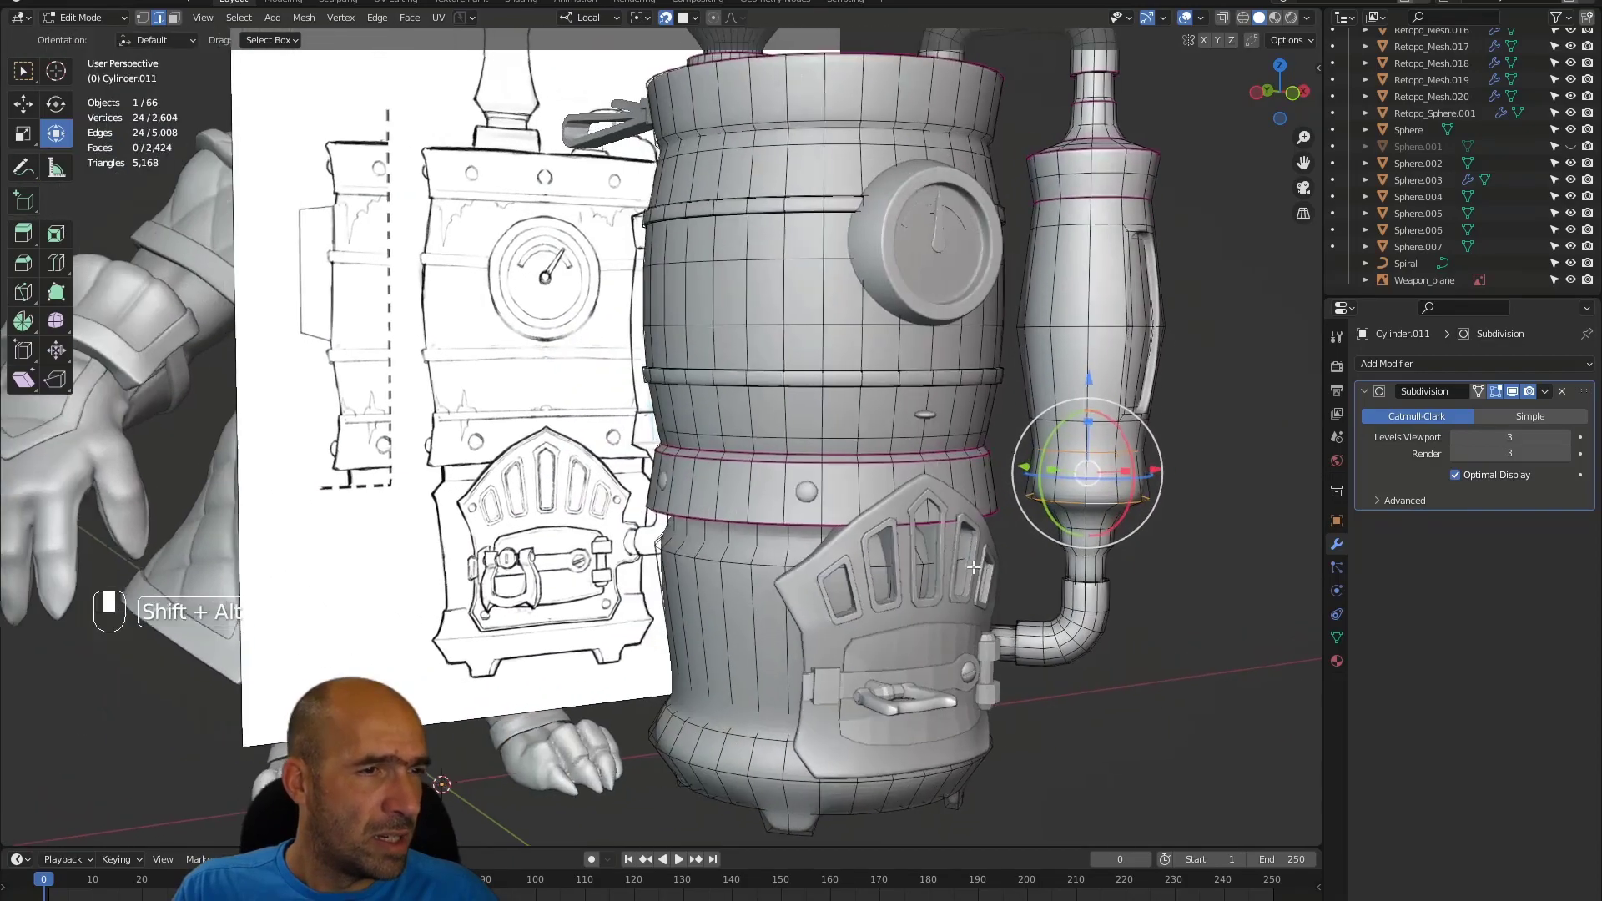
mouse_move(868, 574)
alt+mouse_down()
mouse_move(916, 574)
mouse_move(885, 576)
mouse_move(926, 515)
alt+mouse_up()
mouse_move(999, 572)
alt+shift+mouse_down()
mouse_move(1386, 579)
mouse_move(1257, 577)
mouse_move(1016, 524)
alt+shift+mouse_up()
alt+shift+click(1025, 548)
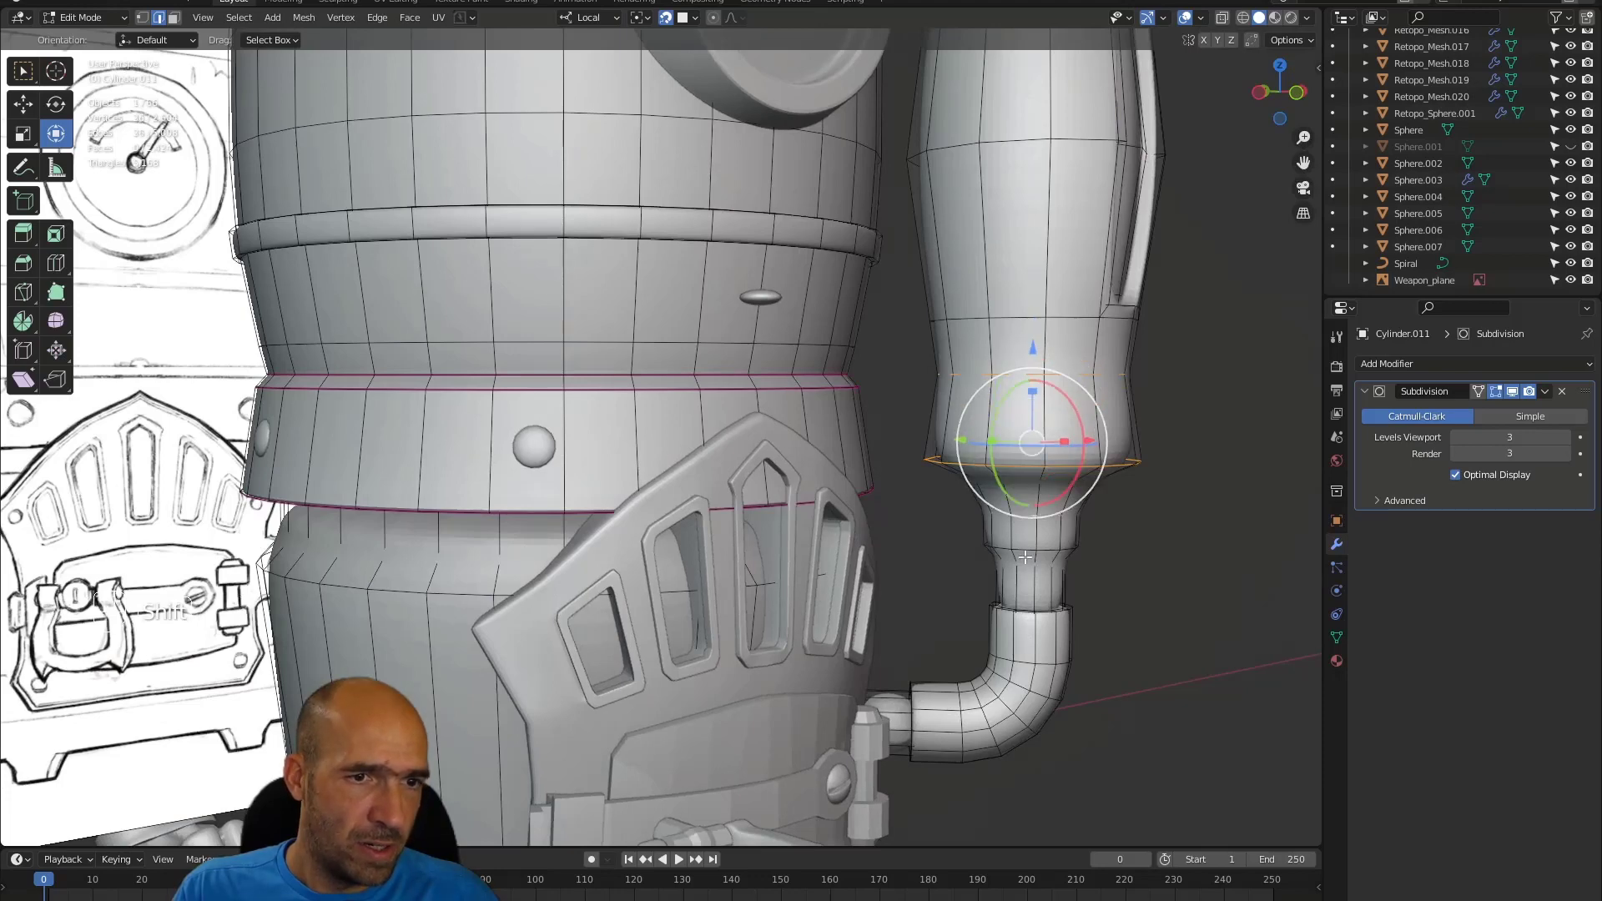
alt+shift+click(1024, 572)
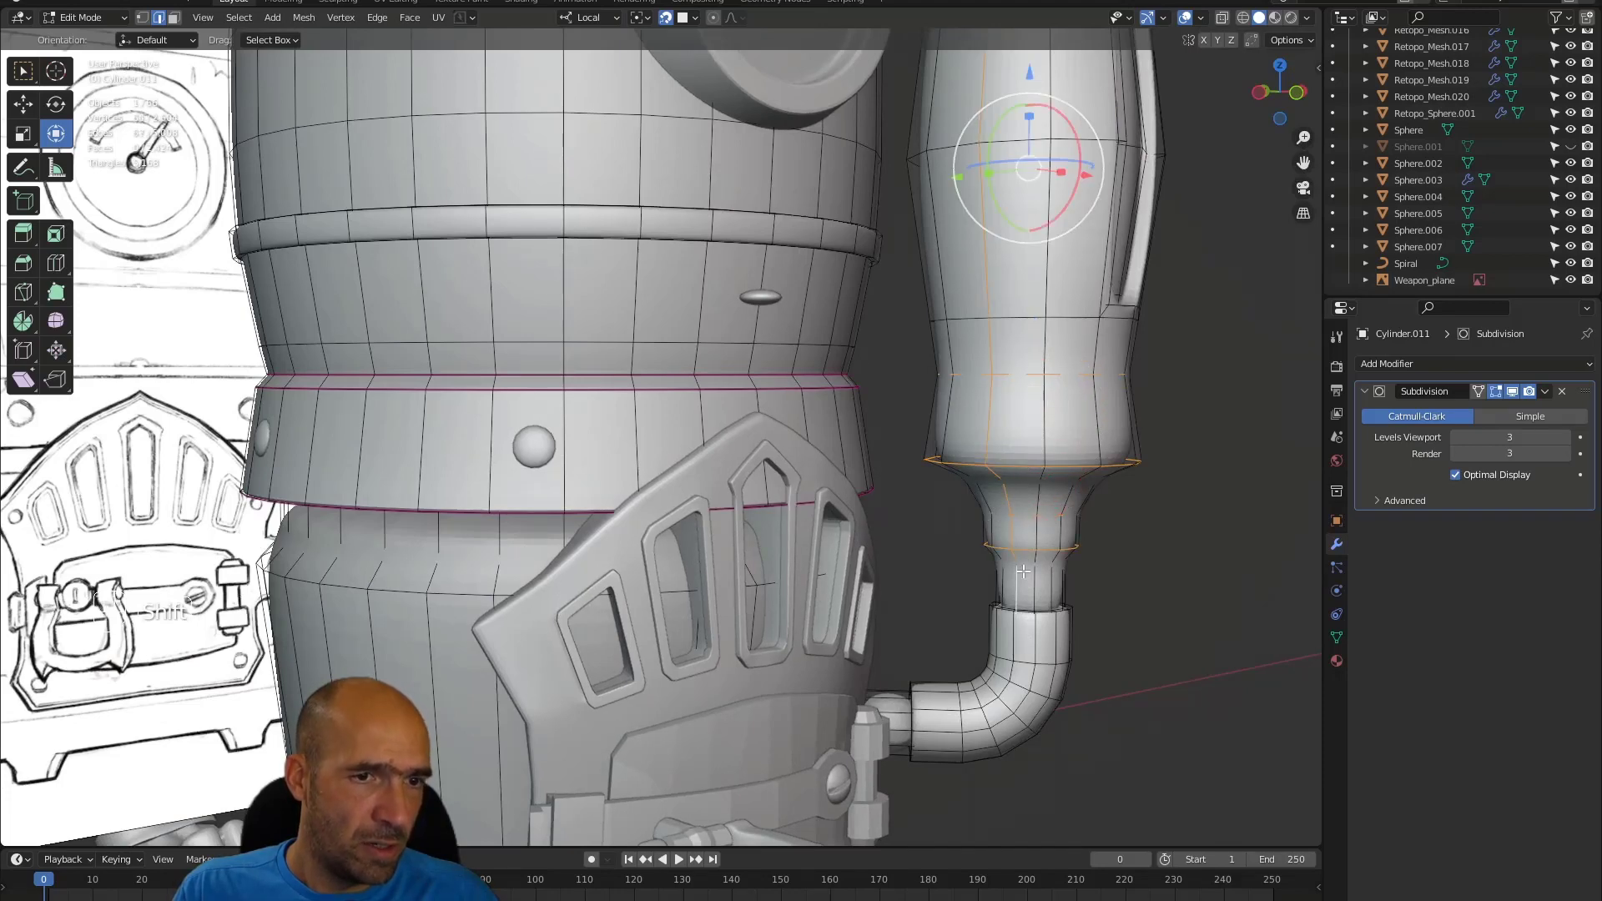
key(ctrl+z)
key(ctrl+z)
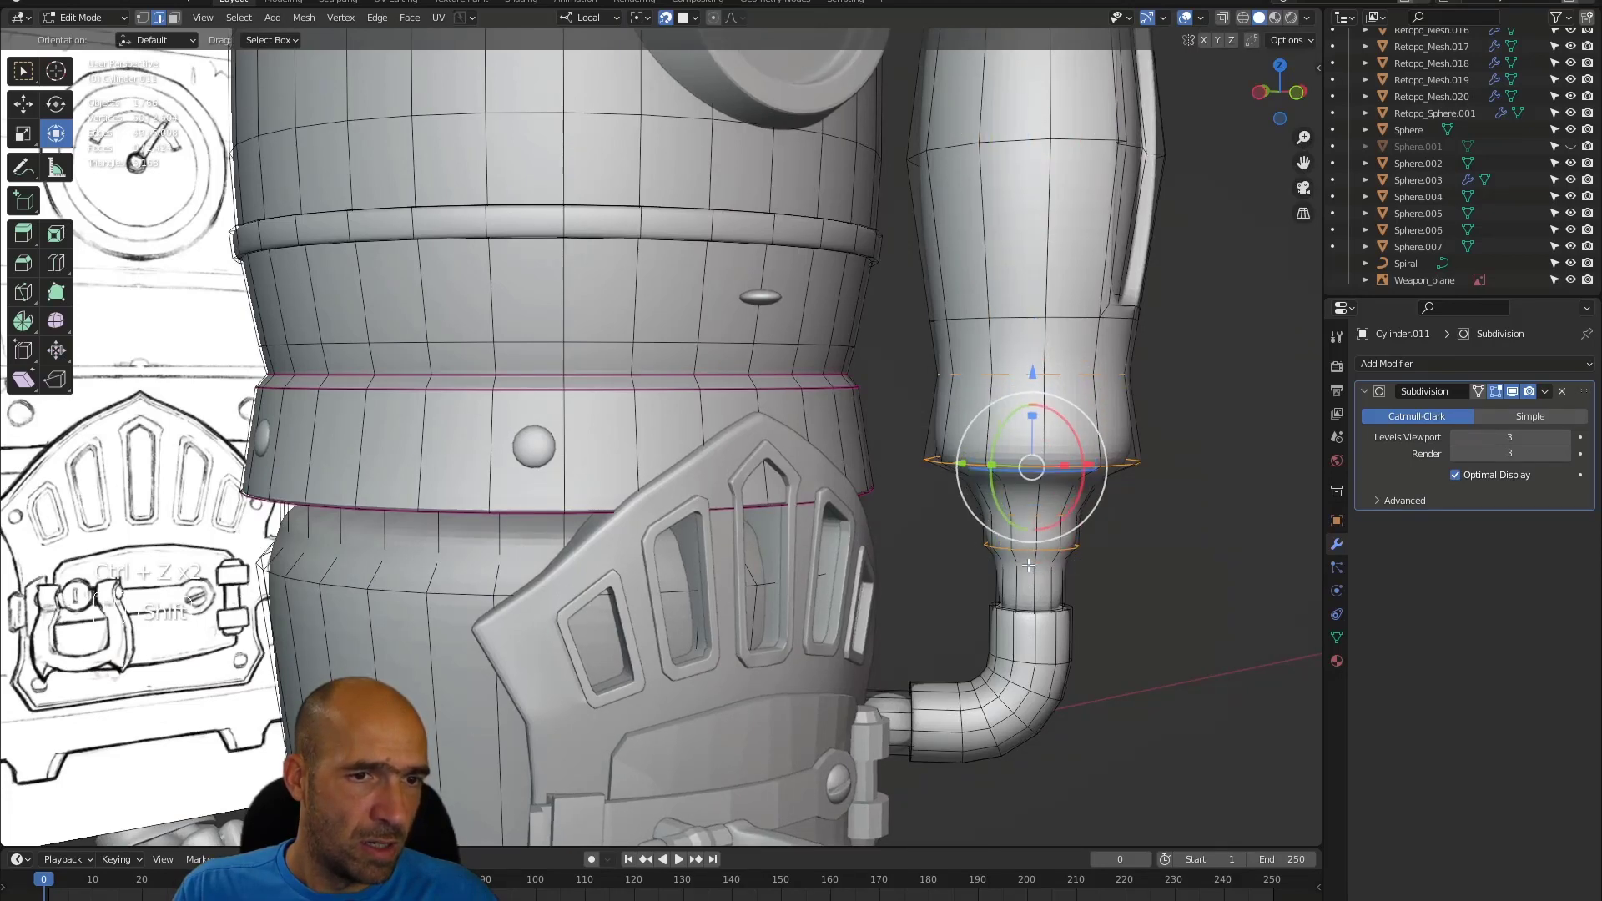
key(shift+e)
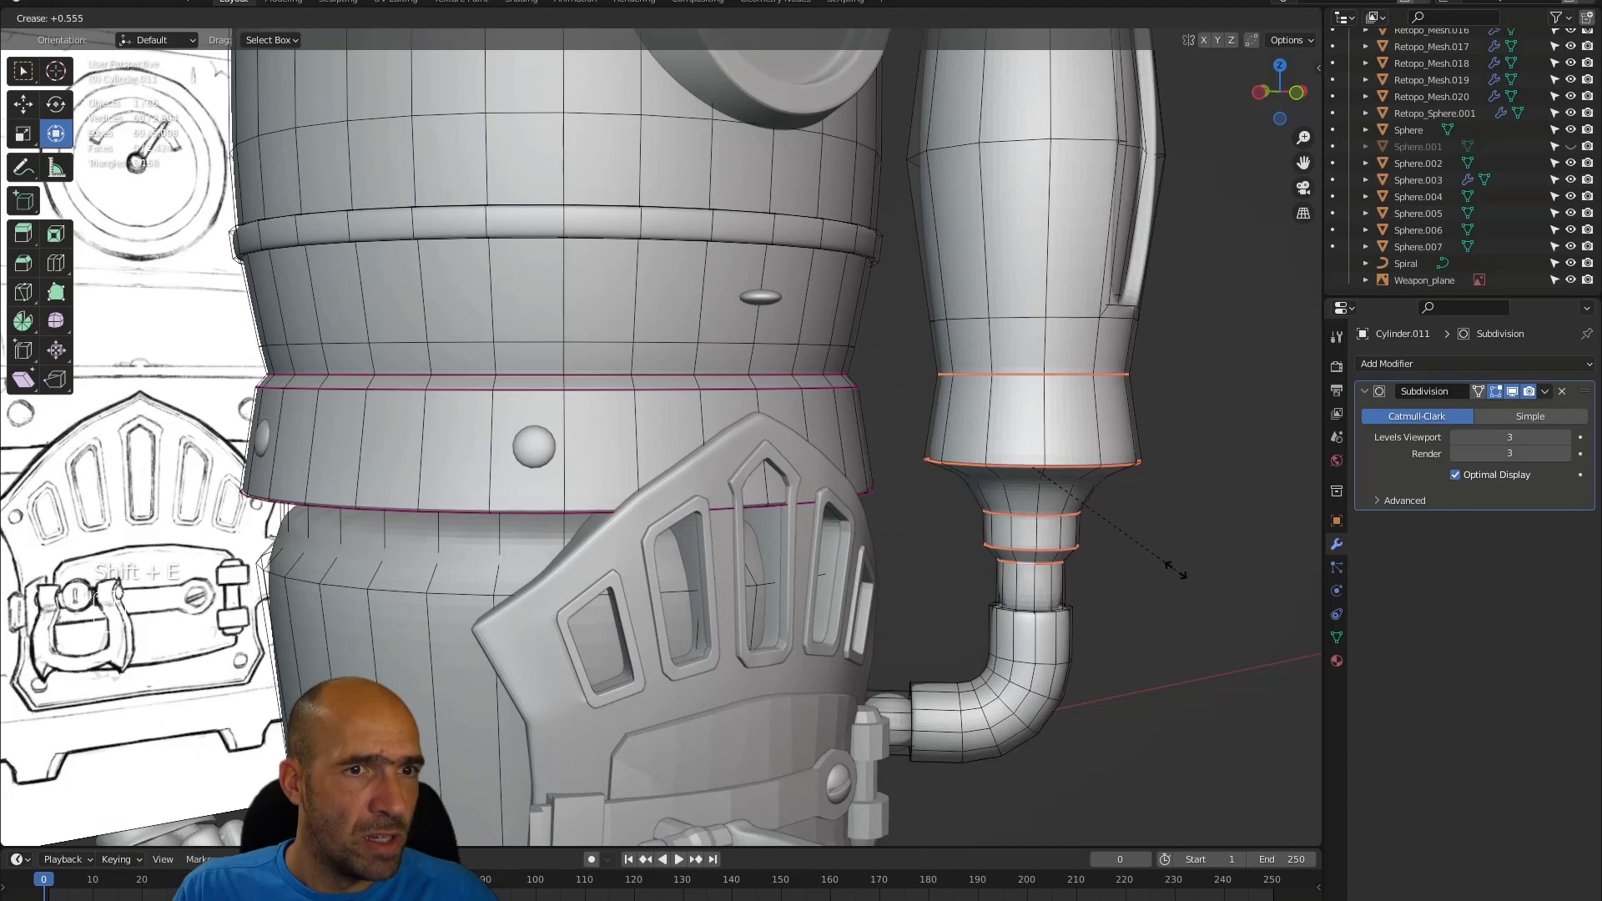
click(1155, 588)
click(1152, 589)
- Inset the hidden end cap inside the lower elbow and both end caps of the short horizontal pipe by about 0.011 m
alt+drag(1149, 590, 1053, 616)
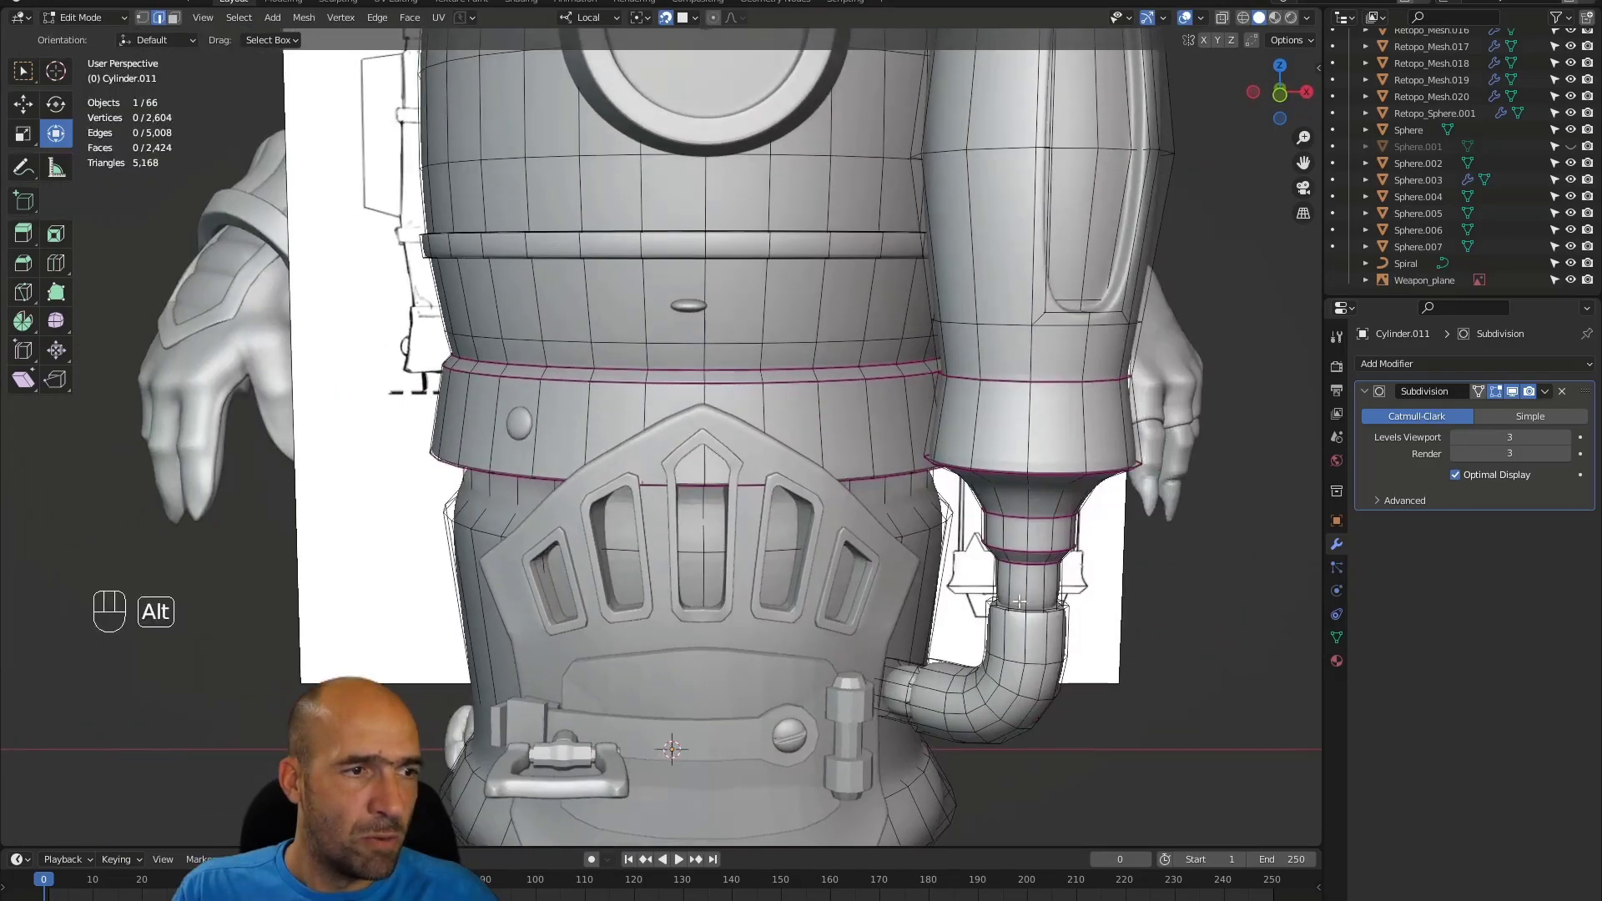
alt+shift+drag(926, 627, 932, 501)
alt+drag(931, 500, 788, 489)
ctrl+alt+drag(788, 489, 647, 651)
key(alt+z)
alt+click(810, 520)
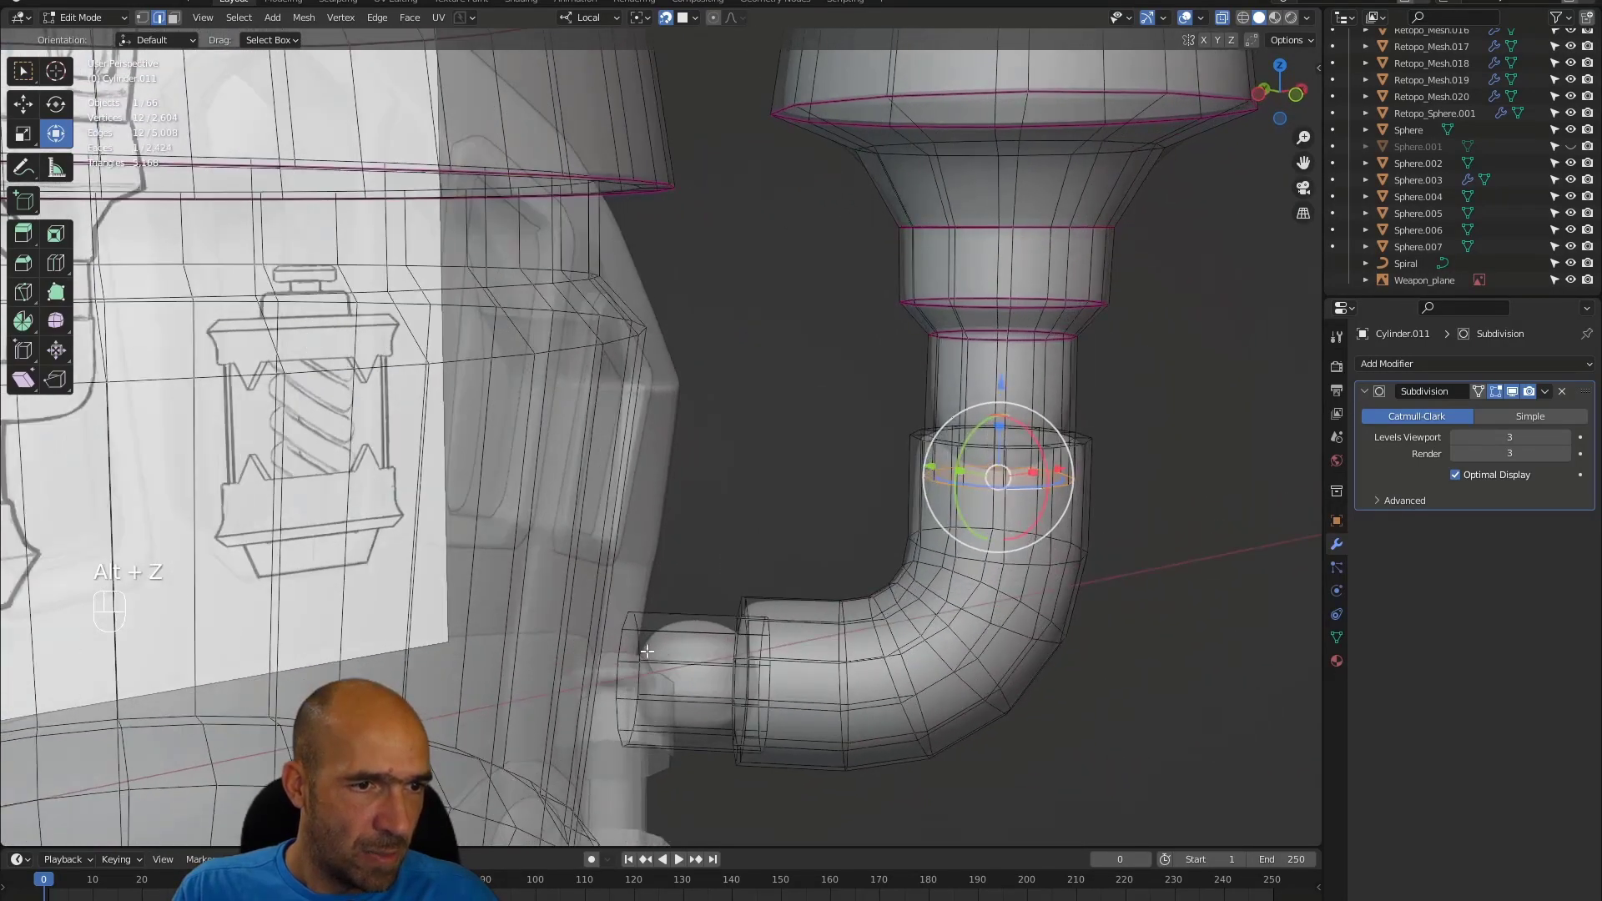
alt+shift+click(624, 646)
alt+shift+click(753, 656)
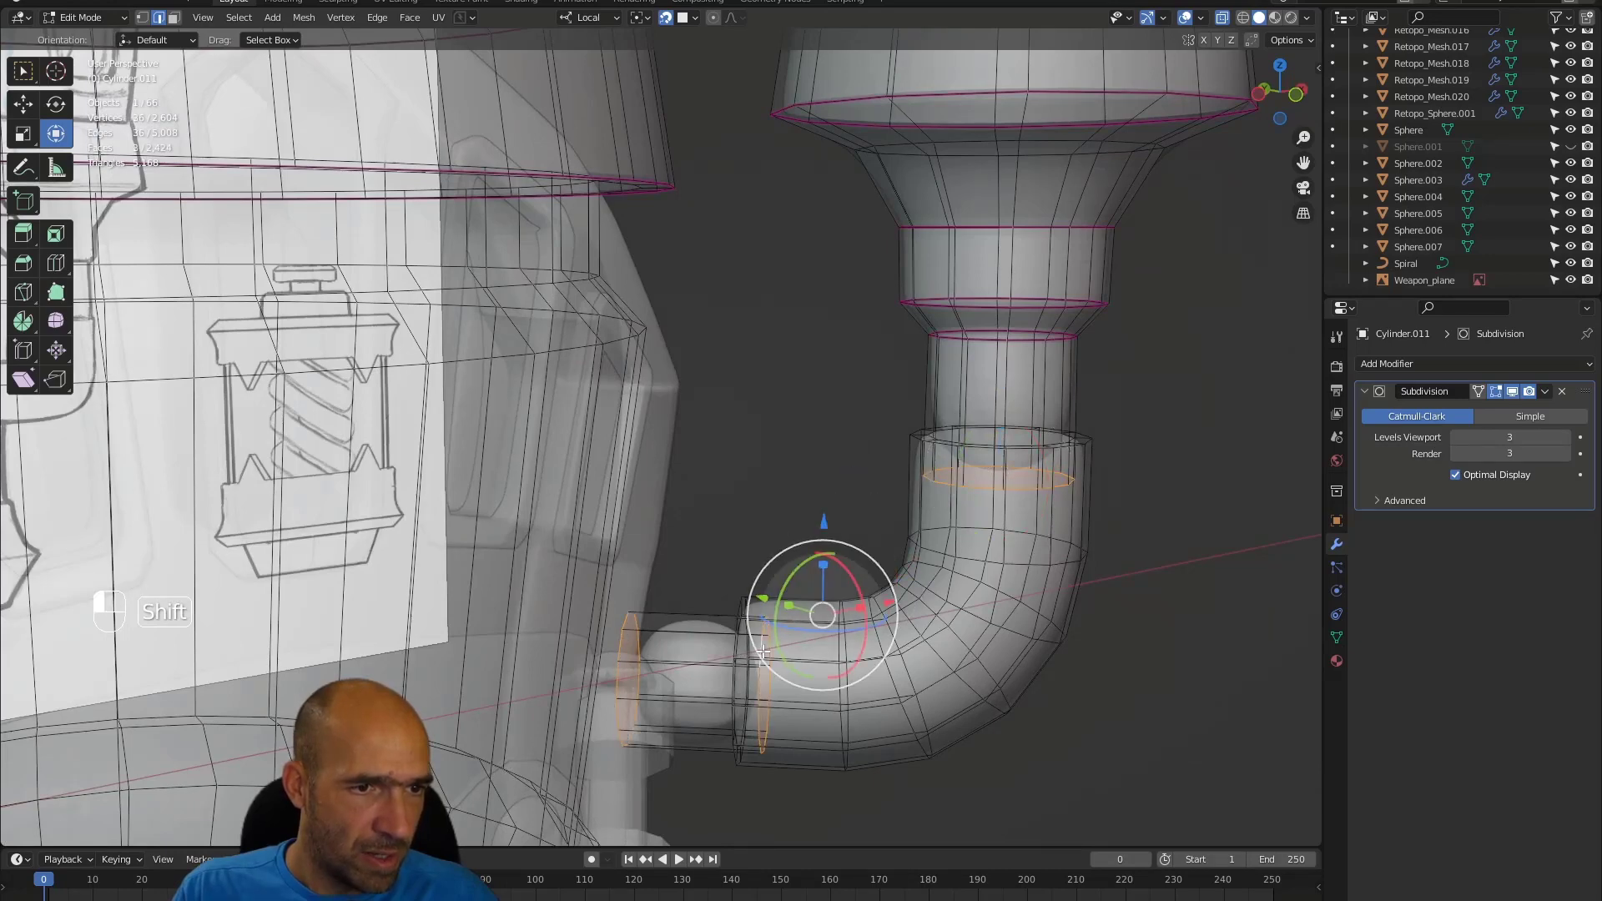
alt+drag(815, 649, 801, 652)
key(i)
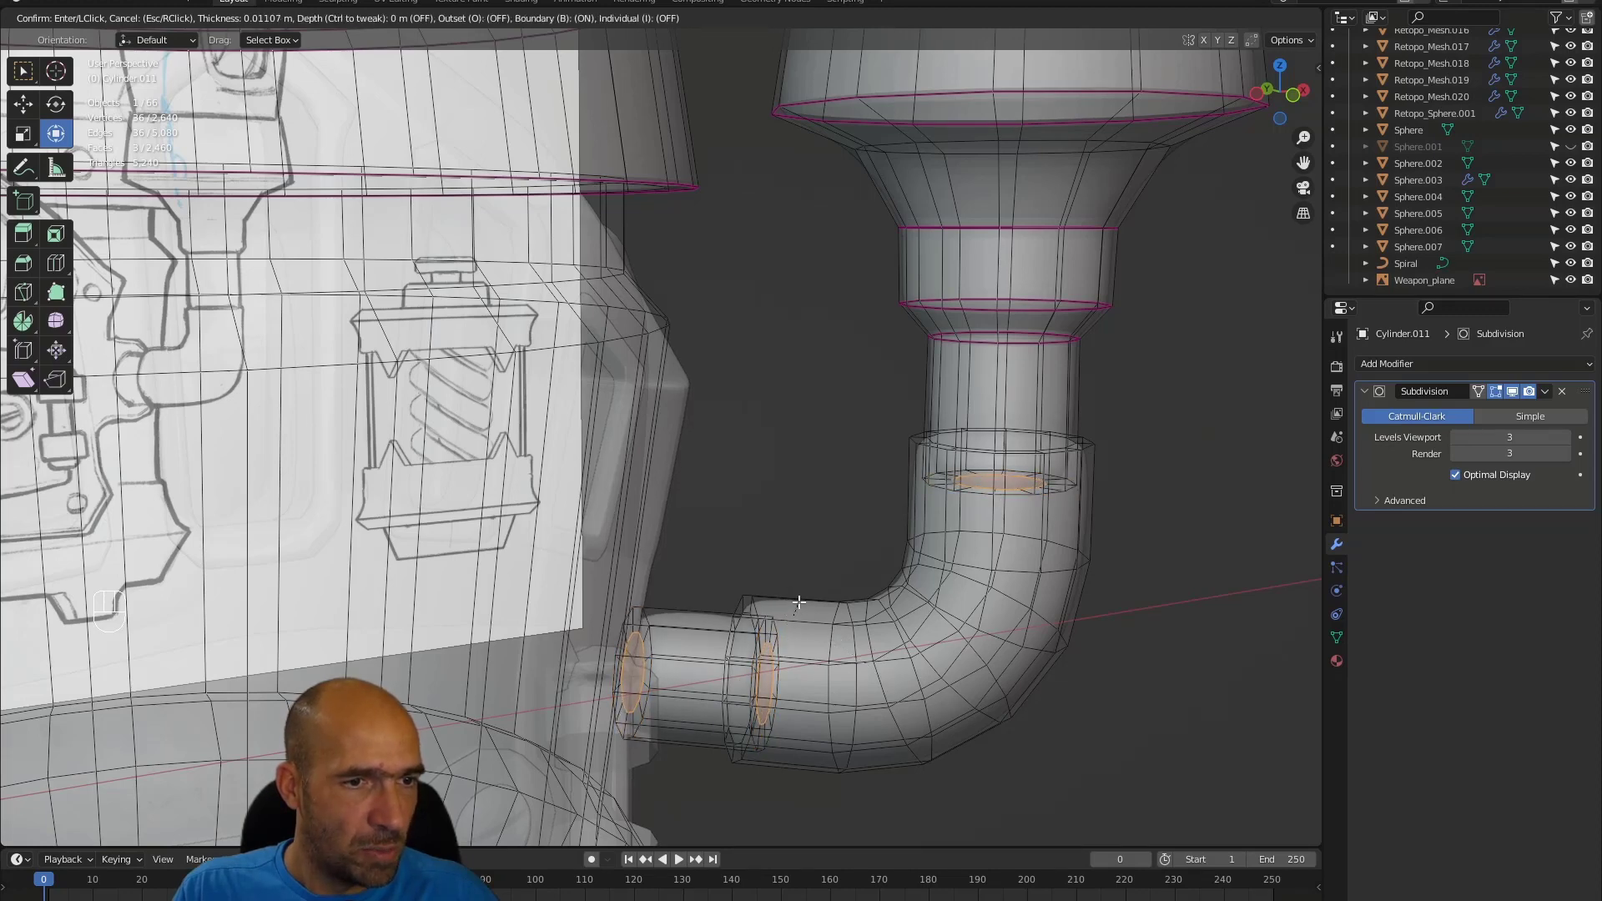
click(799, 602)
- Crease the outer rim loops at both openings of the lower elbow pipe by about 0.5
alt+drag(800, 602, 885, 590)
key(alt+z)
double_click(805, 653)
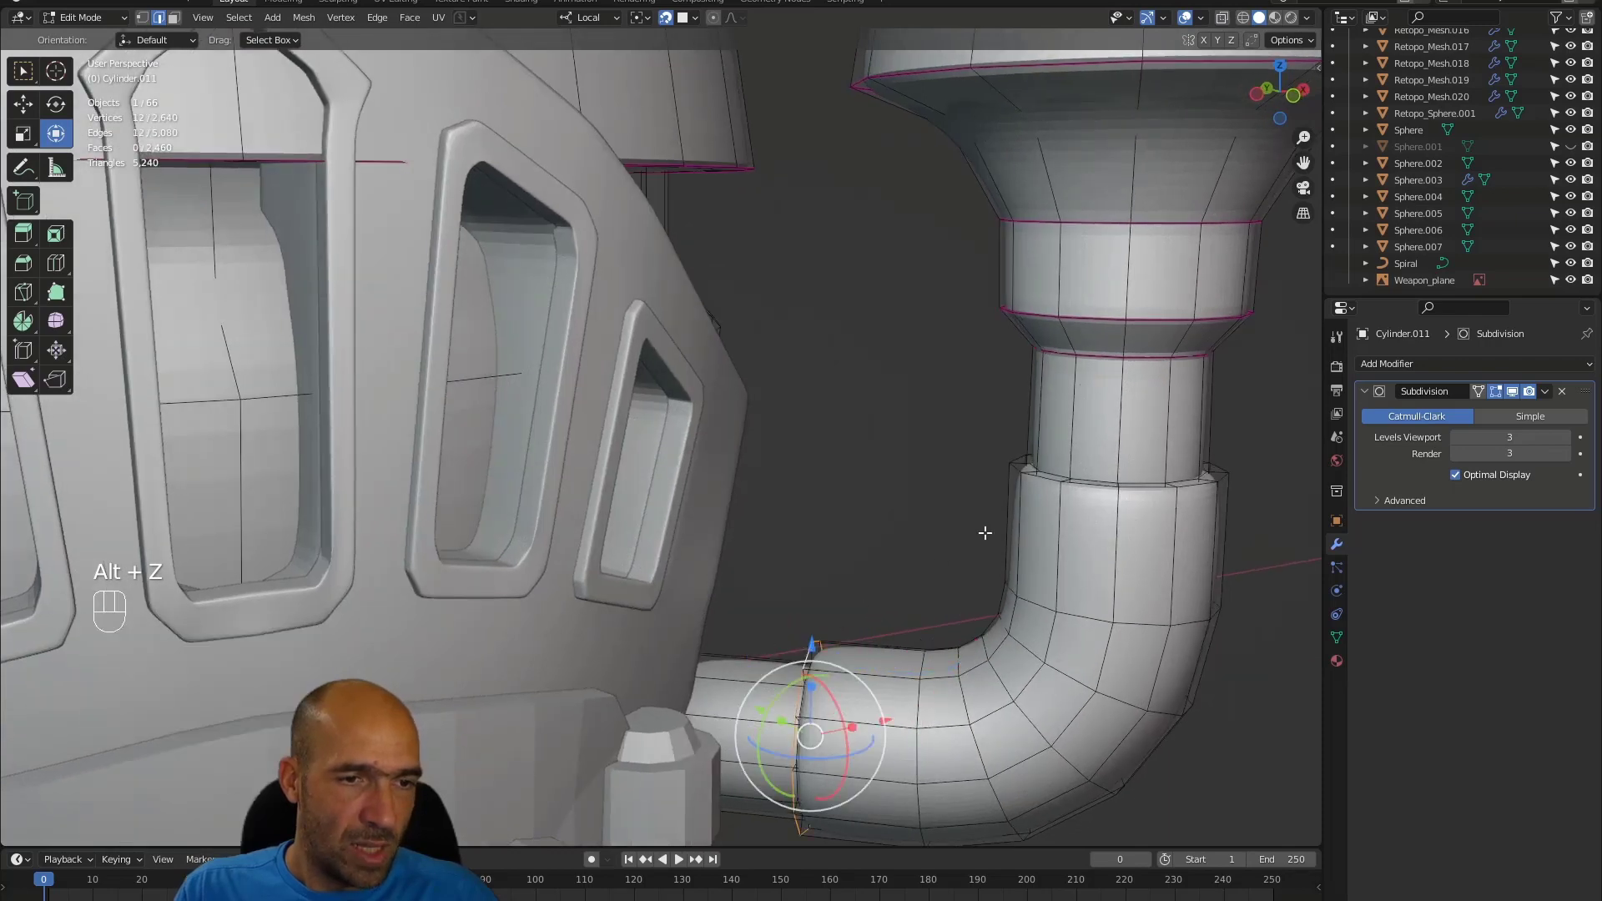
shift+double_click(1041, 481)
key(shift+e)
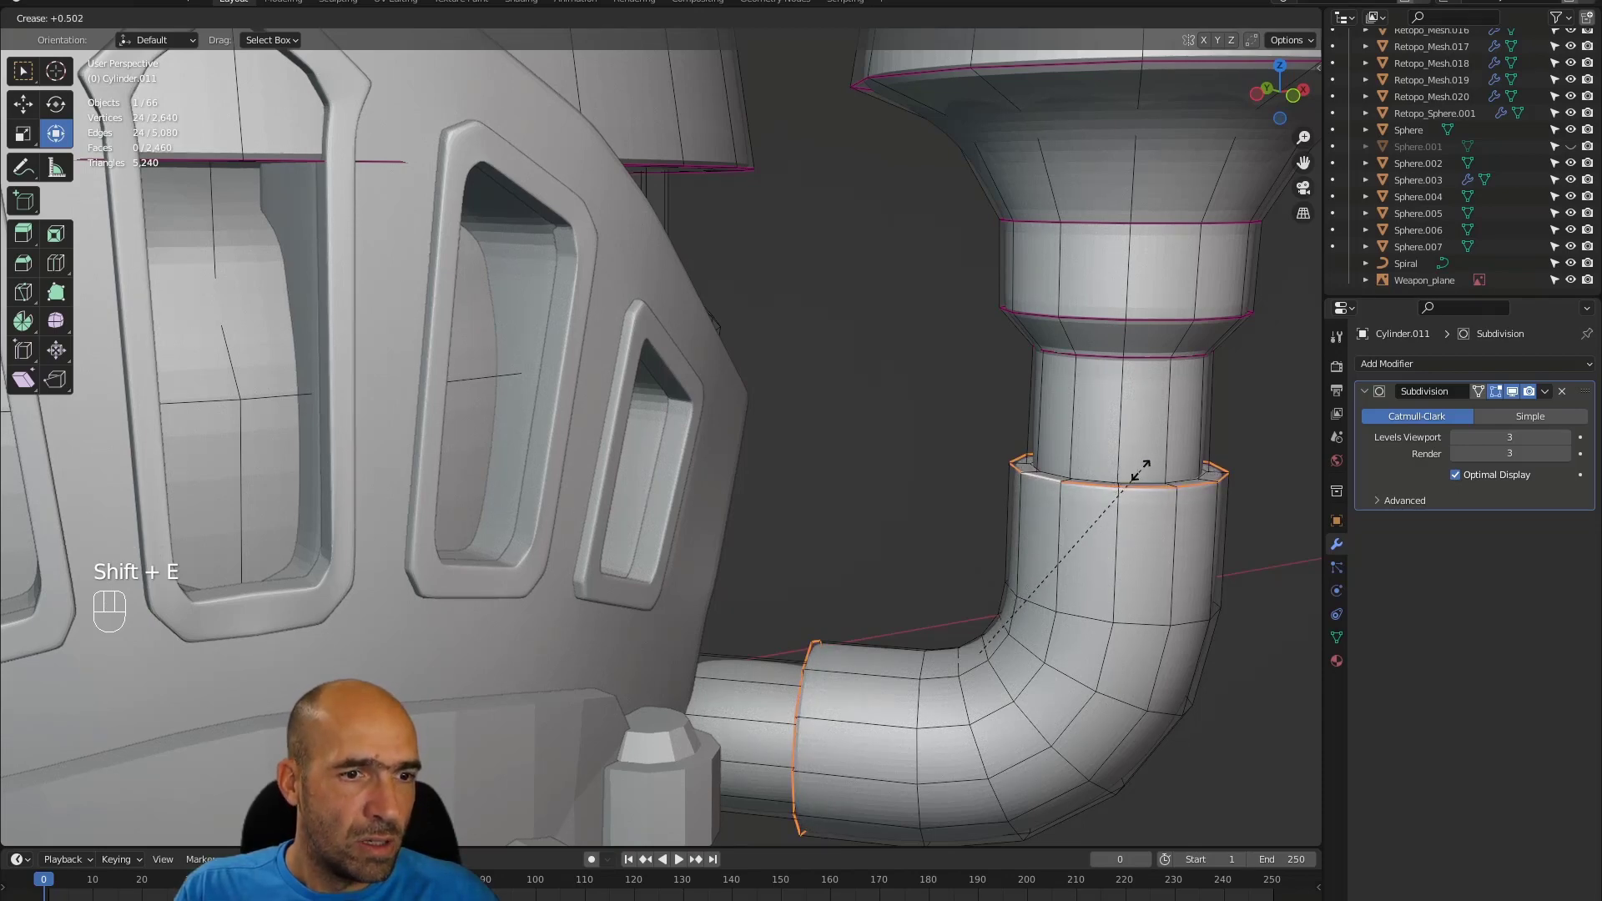
click(1127, 482)
click(1127, 482)
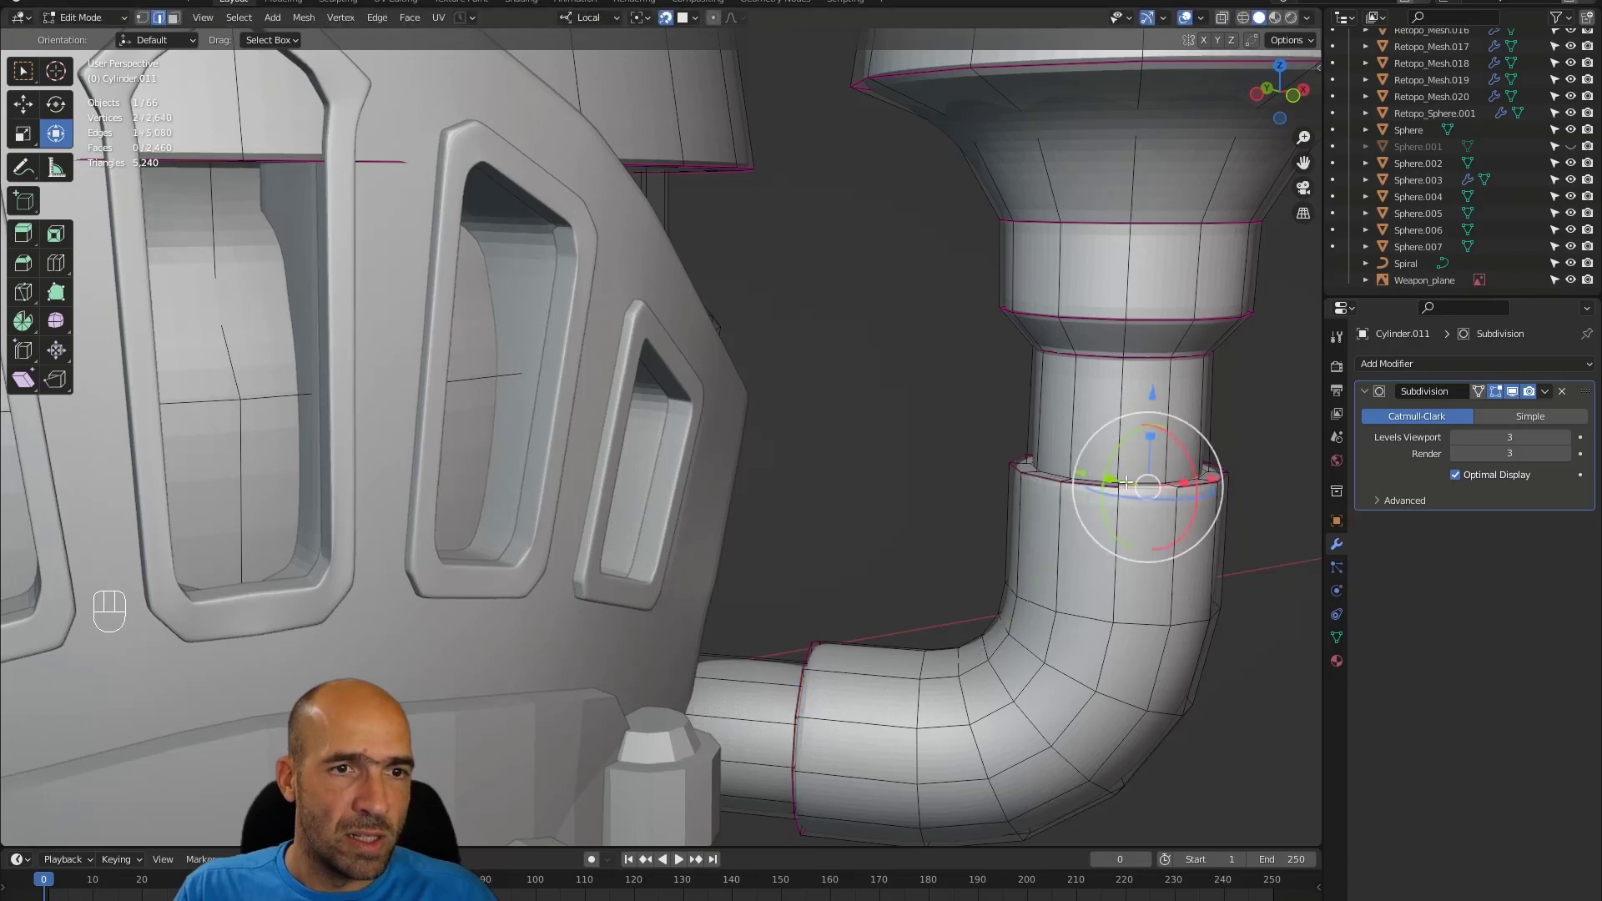
- Add one centred loop cut around the canister's flared bottom band
alt+shift+drag(1213, 337, 1019, 554)
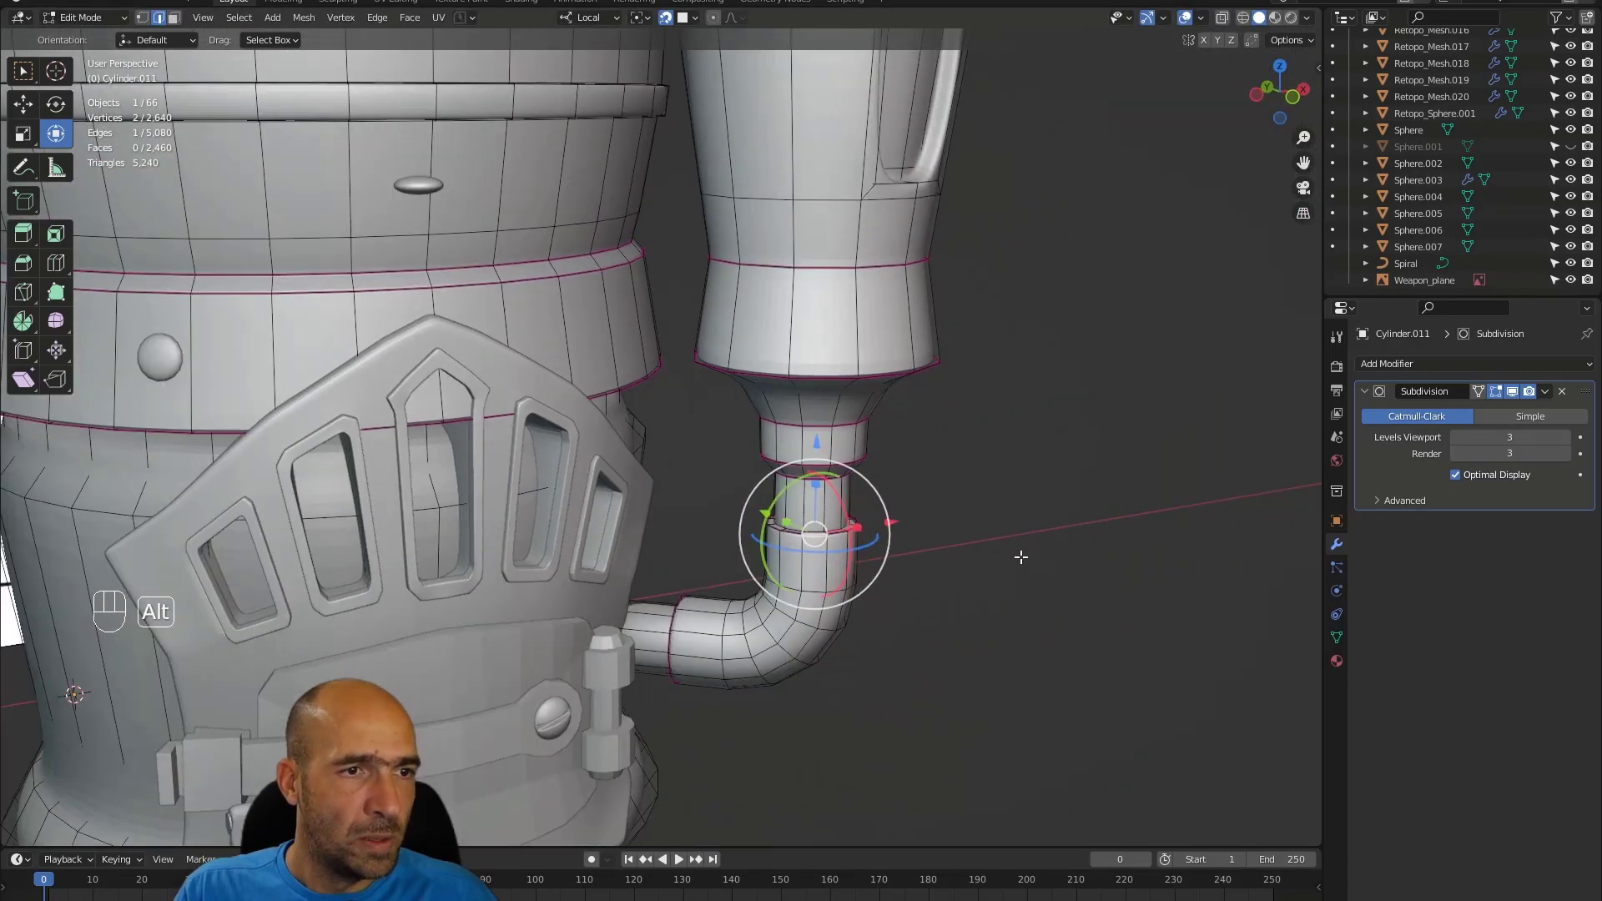
alt+shift+drag(997, 438, 1010, 492)
alt+shift+drag(1010, 508, 922, 555)
ctrl+alt+drag(922, 555, 953, 599)
click(822, 578)
key(ctrl+r)
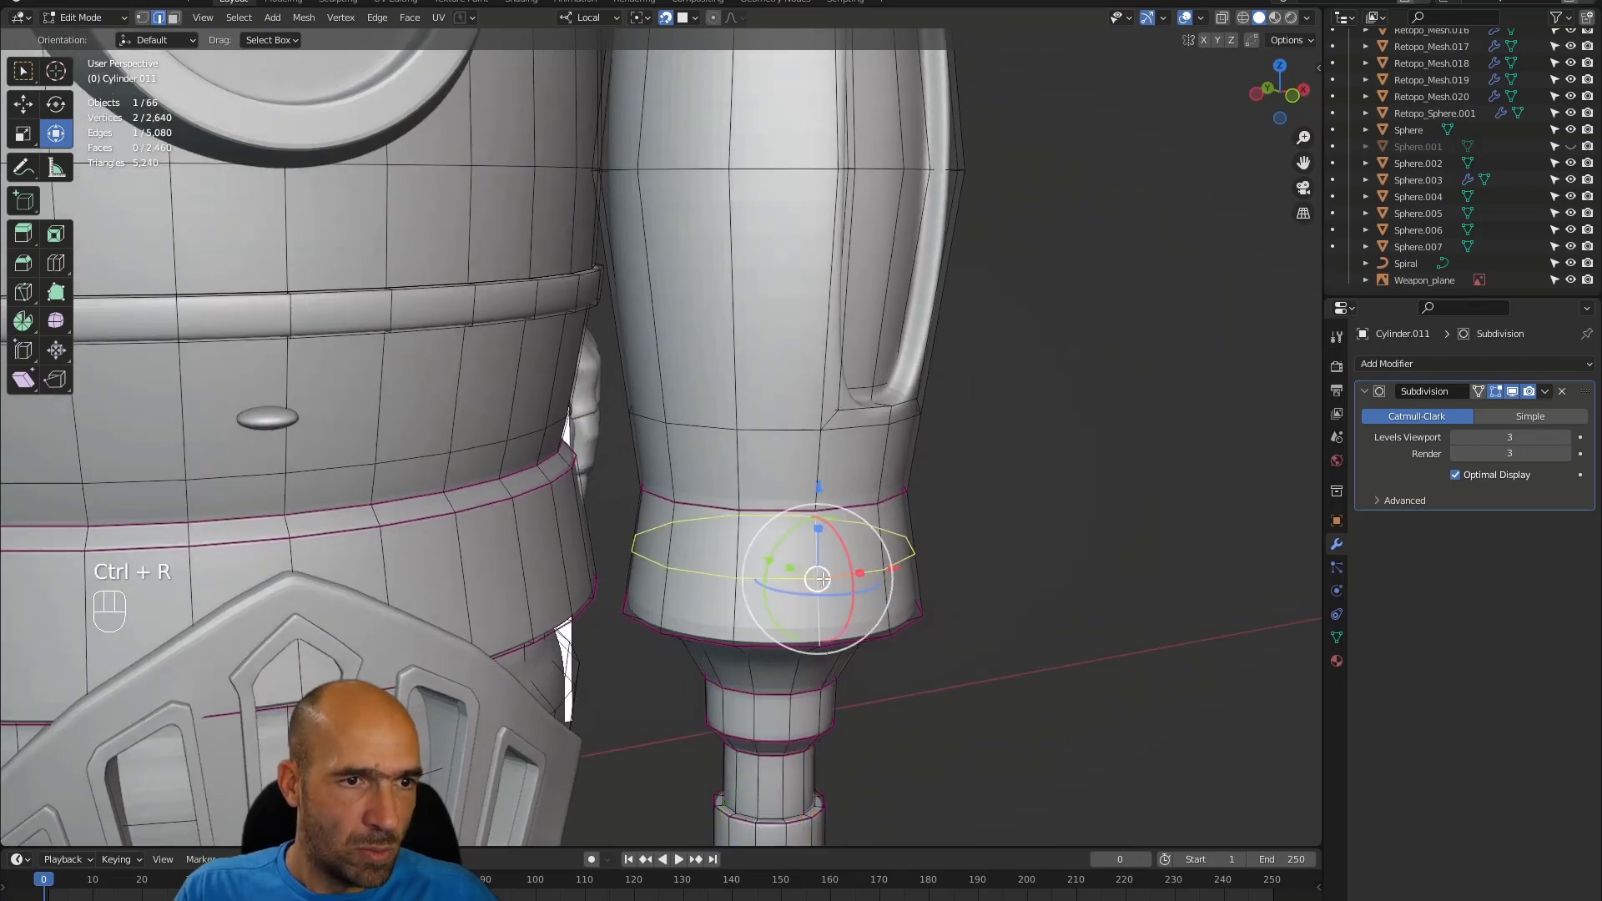
double_click(821, 579)
- Add one centred loop cut around the funnel-shaped underside between the canister's lower rim and the stepped neck
alt+drag(835, 664, 847, 593)
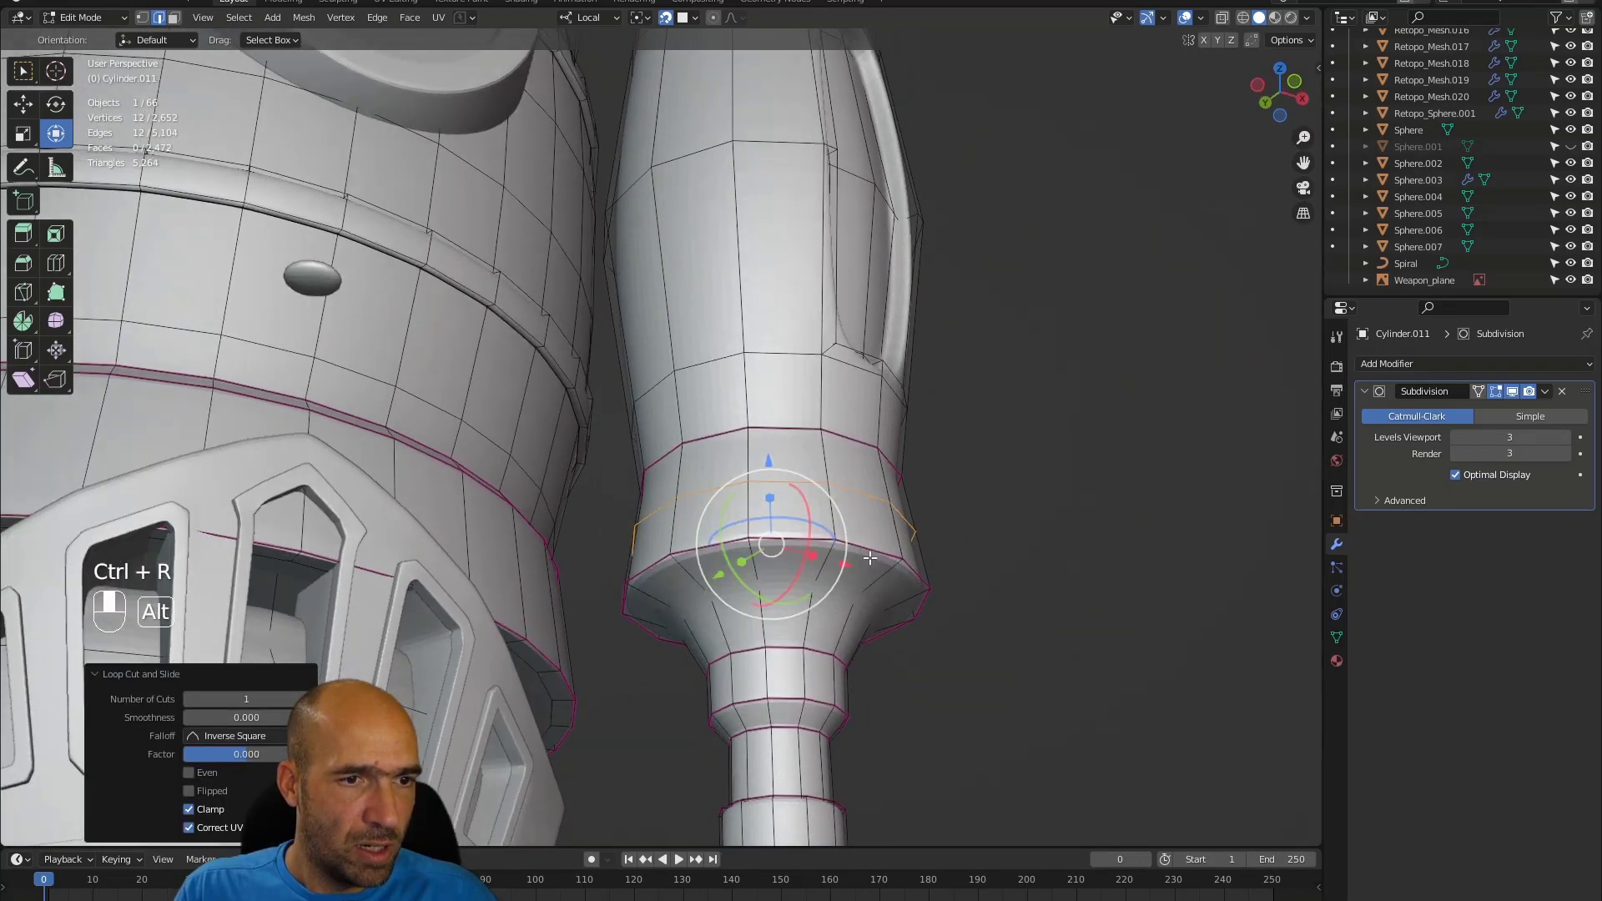
click(813, 568)
key(ctrl+r)
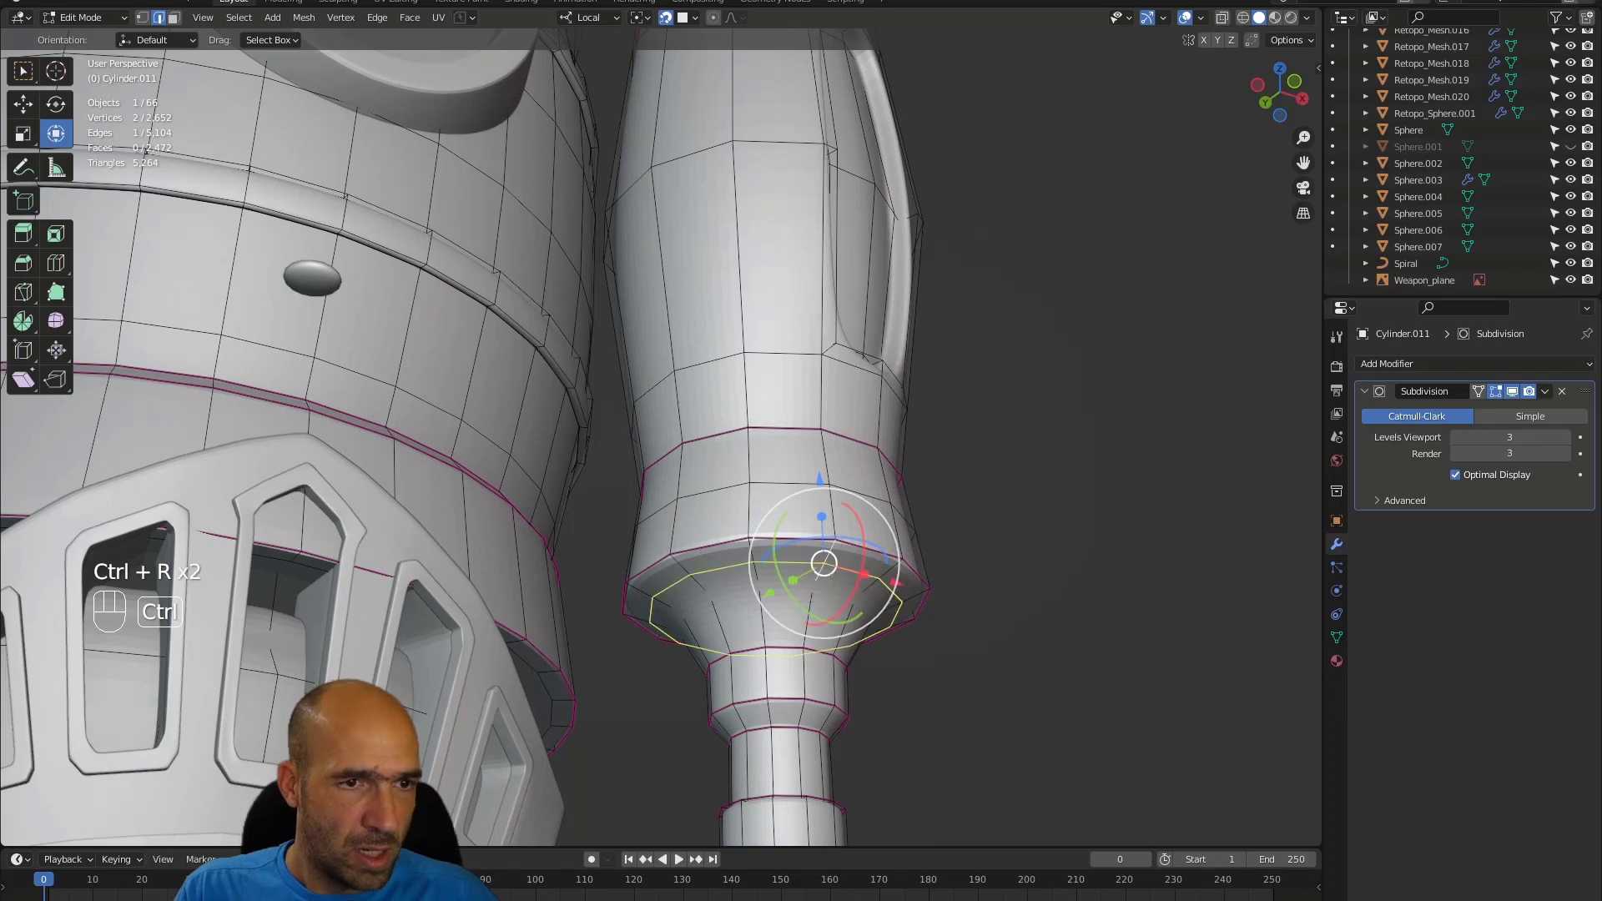
double_click(822, 568)
- Examine the whole canister and its recessed oval panel against the reference drawing
alt+drag(930, 512, 955, 540)
alt+shift+drag(969, 390, 864, 582)
ctrl+alt+drag(859, 328, 923, 576)
alt+shift+drag(876, 426, 871, 554)
alt+drag(872, 554, 818, 488)
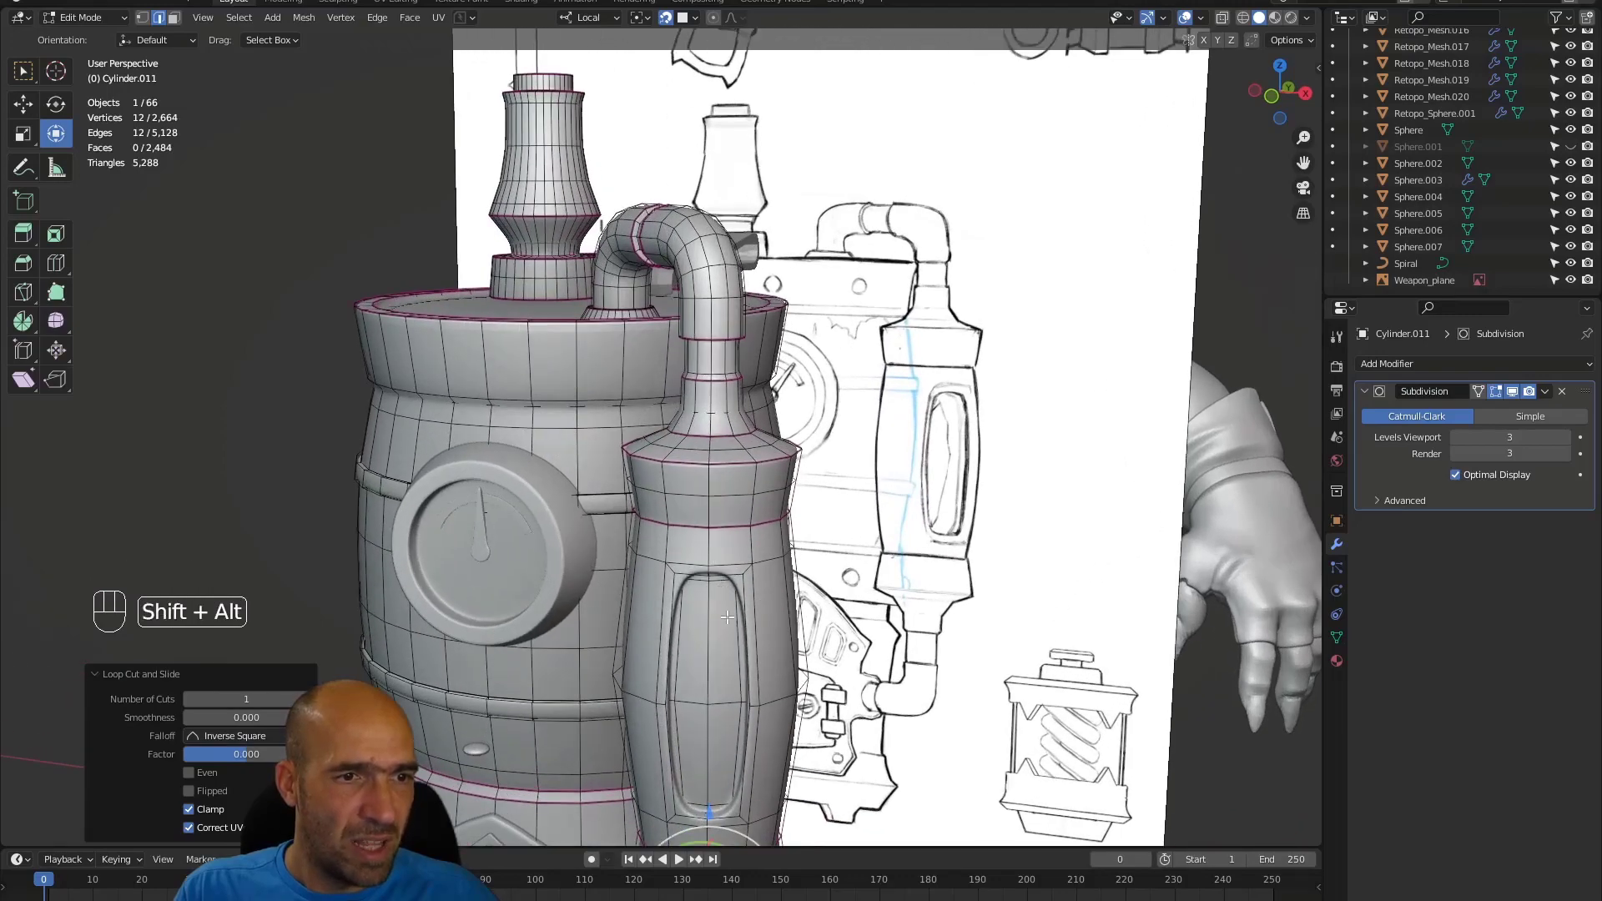
alt+shift+drag(764, 616, 703, 448)
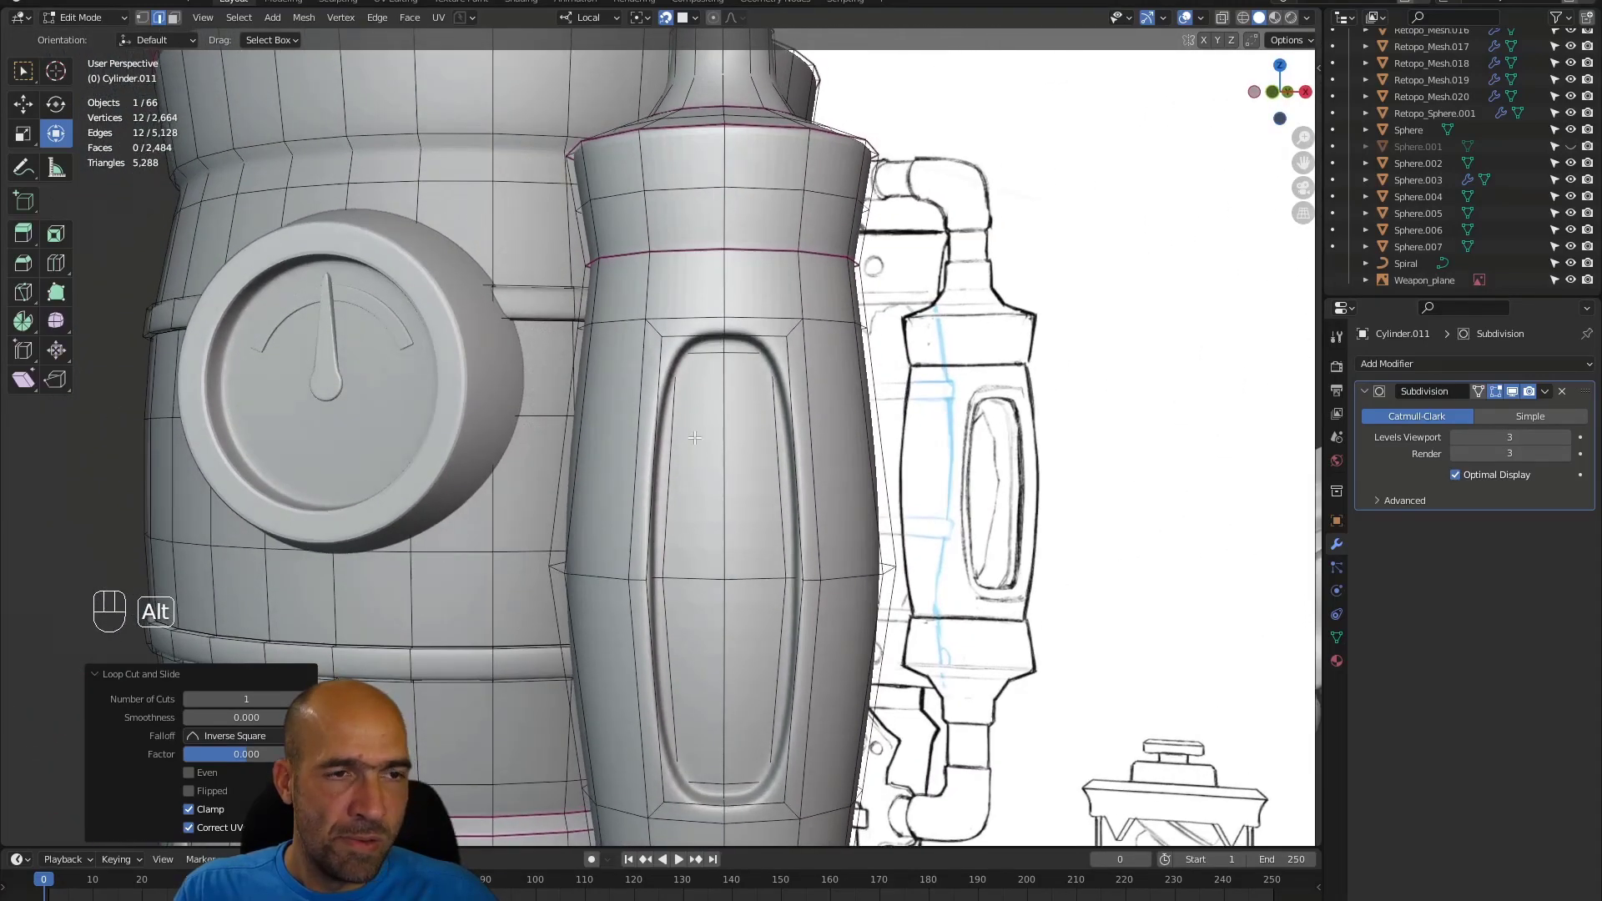
alt+drag(832, 372, 829, 376)
ctrl+alt+drag(993, 448, 842, 457)
ctrl+alt+drag(736, 473, 767, 555)
- Crease the shoulder loops and the two flared-base loops of the furnace's lower body by about 0.55
alt+shift+drag(667, 555, 835, 424)
alt+drag(734, 584, 785, 501)
alt+shift+drag(676, 609, 776, 434)
ctrl+alt+drag(776, 434, 861, 543)
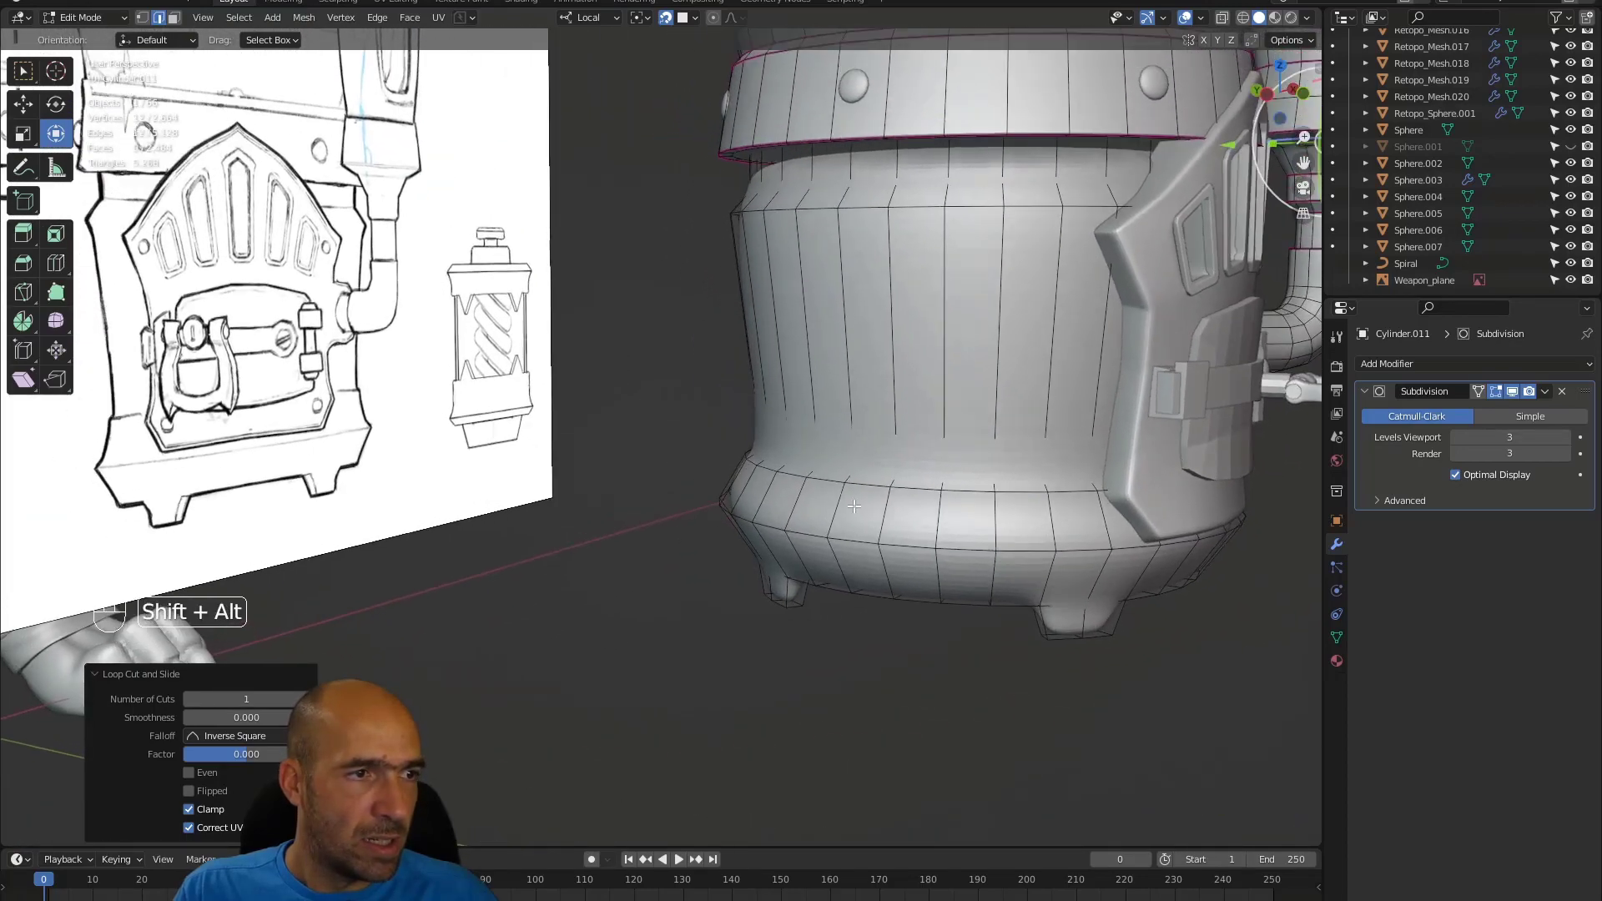
alt+click(861, 542)
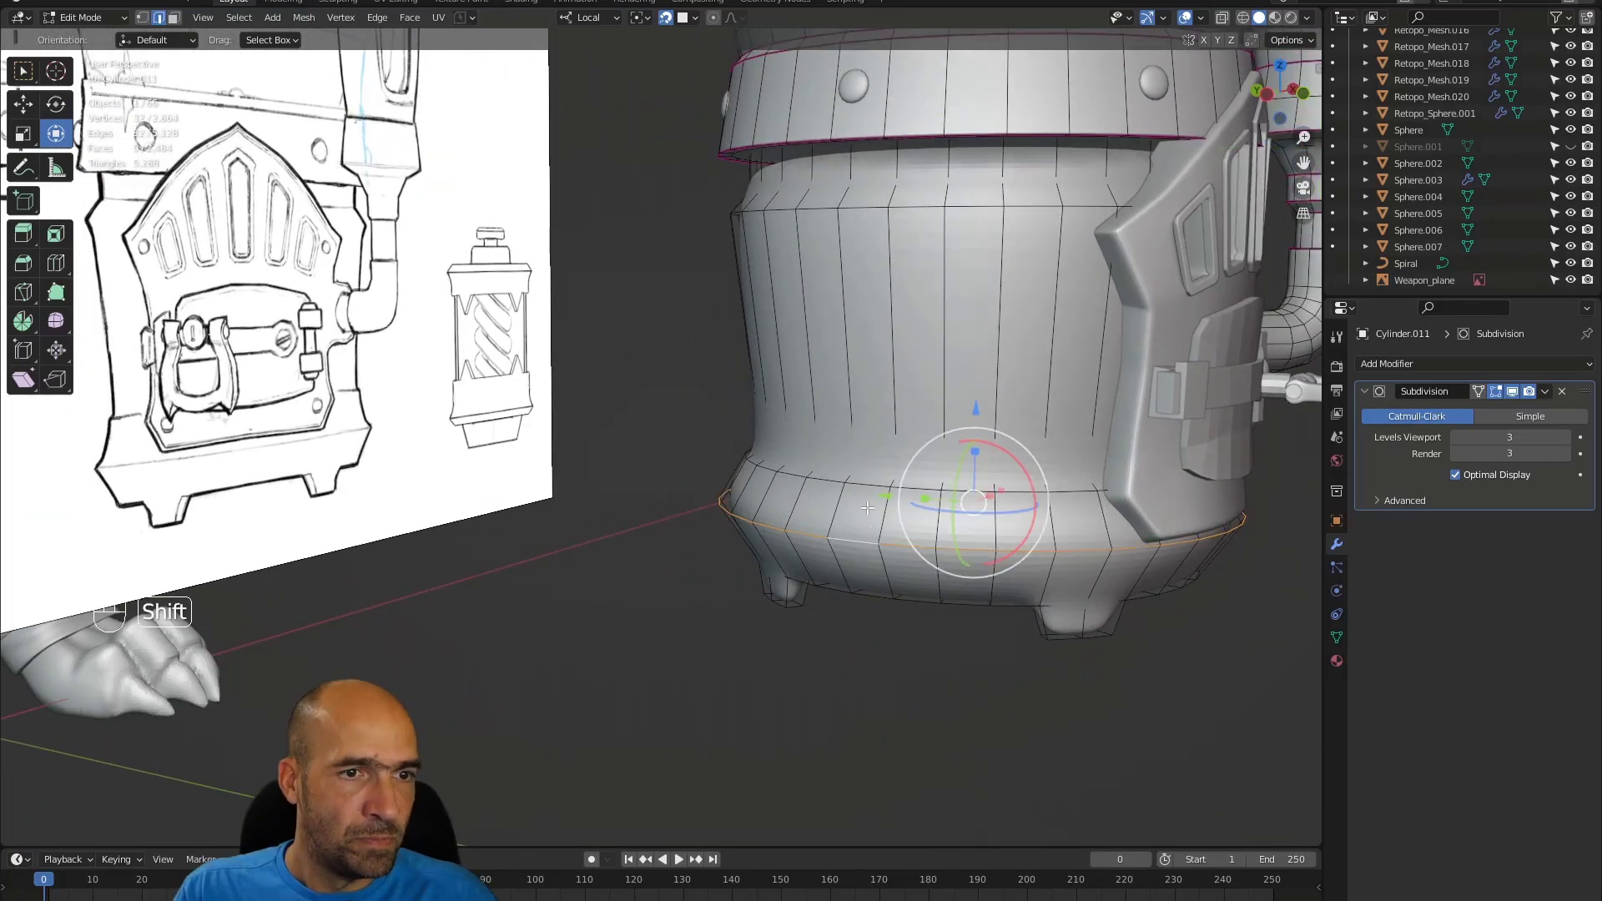
alt+shift+click(865, 481)
alt+shift+click(874, 471)
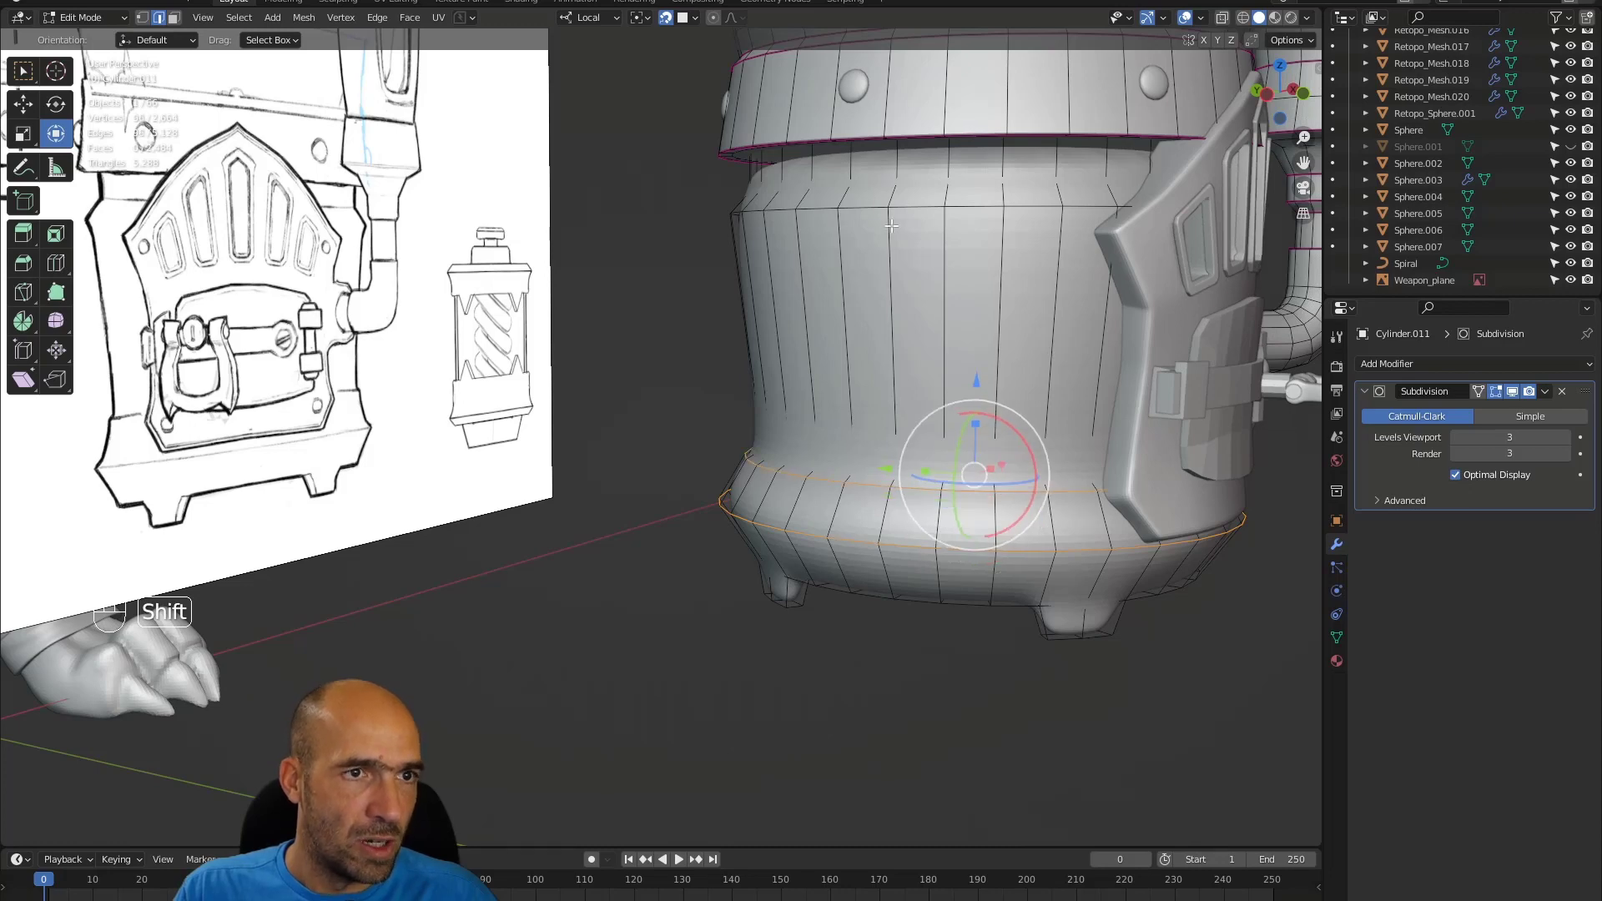
alt+shift+click(870, 209)
shift+middle_drag(870, 208, 883, 251)
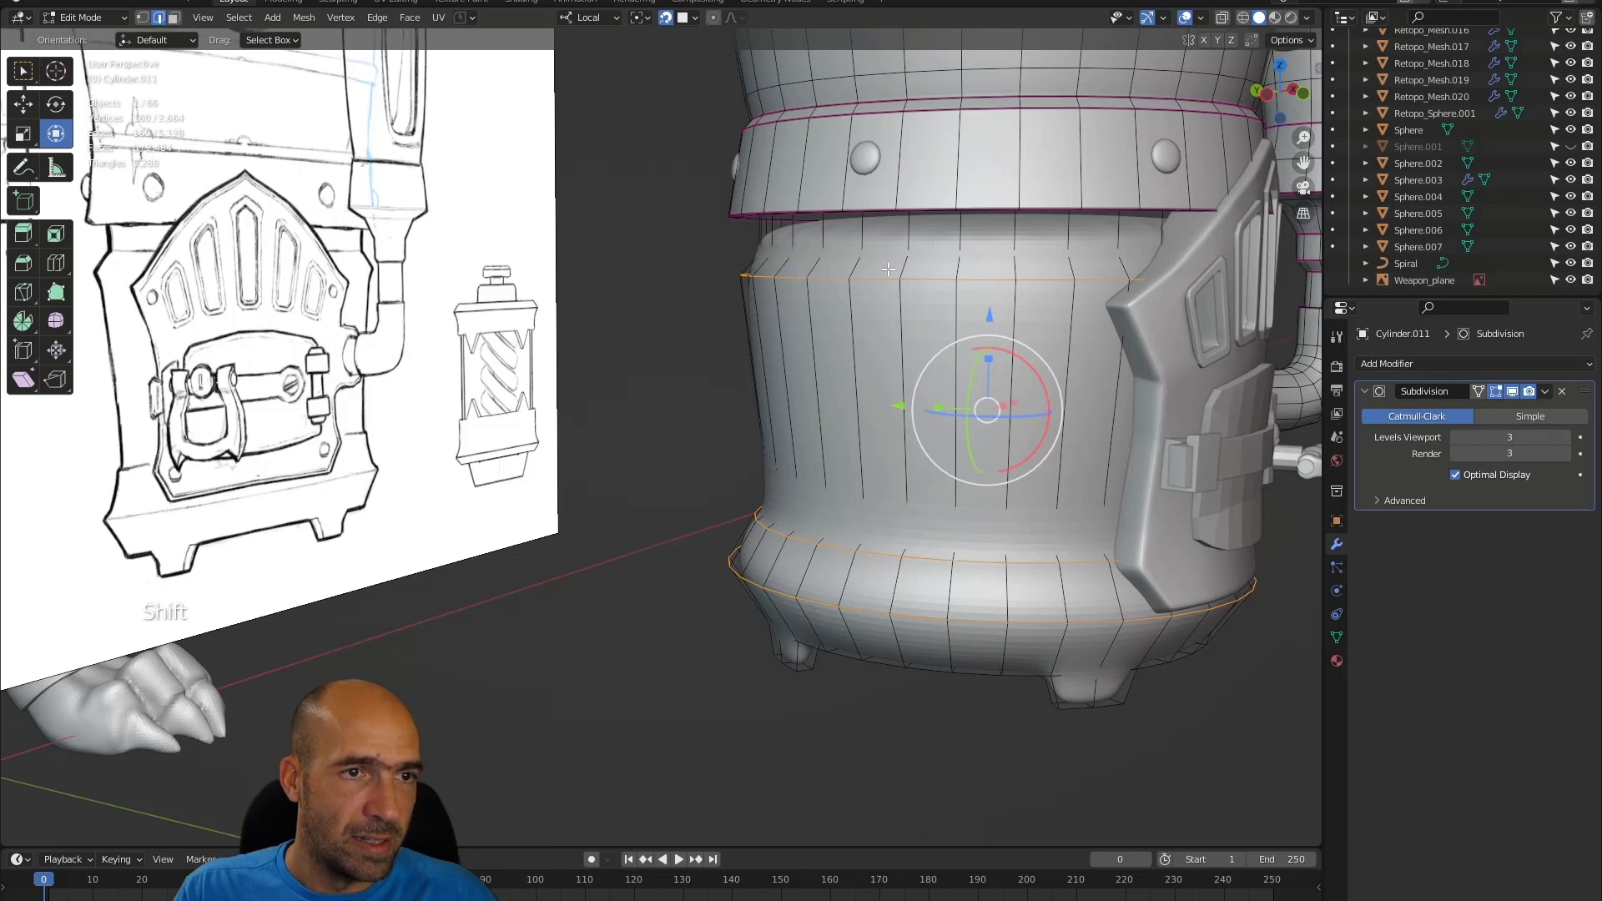
key(alt+z)
key(alt+z)
shift+middle_drag(889, 469, 865, 329)
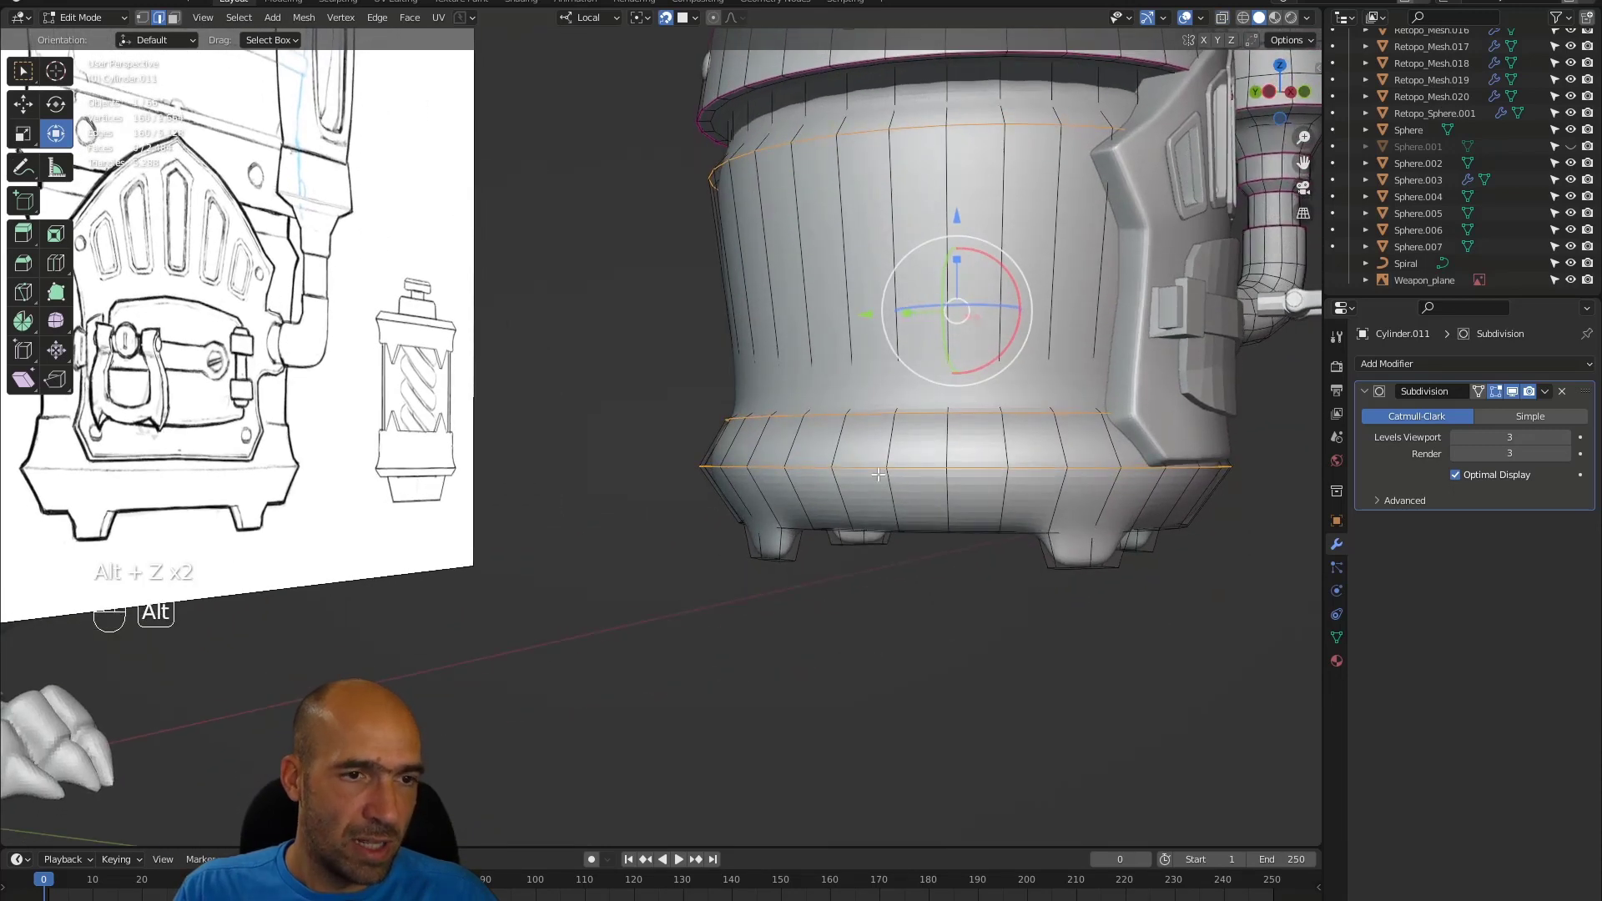
key(shift+e)
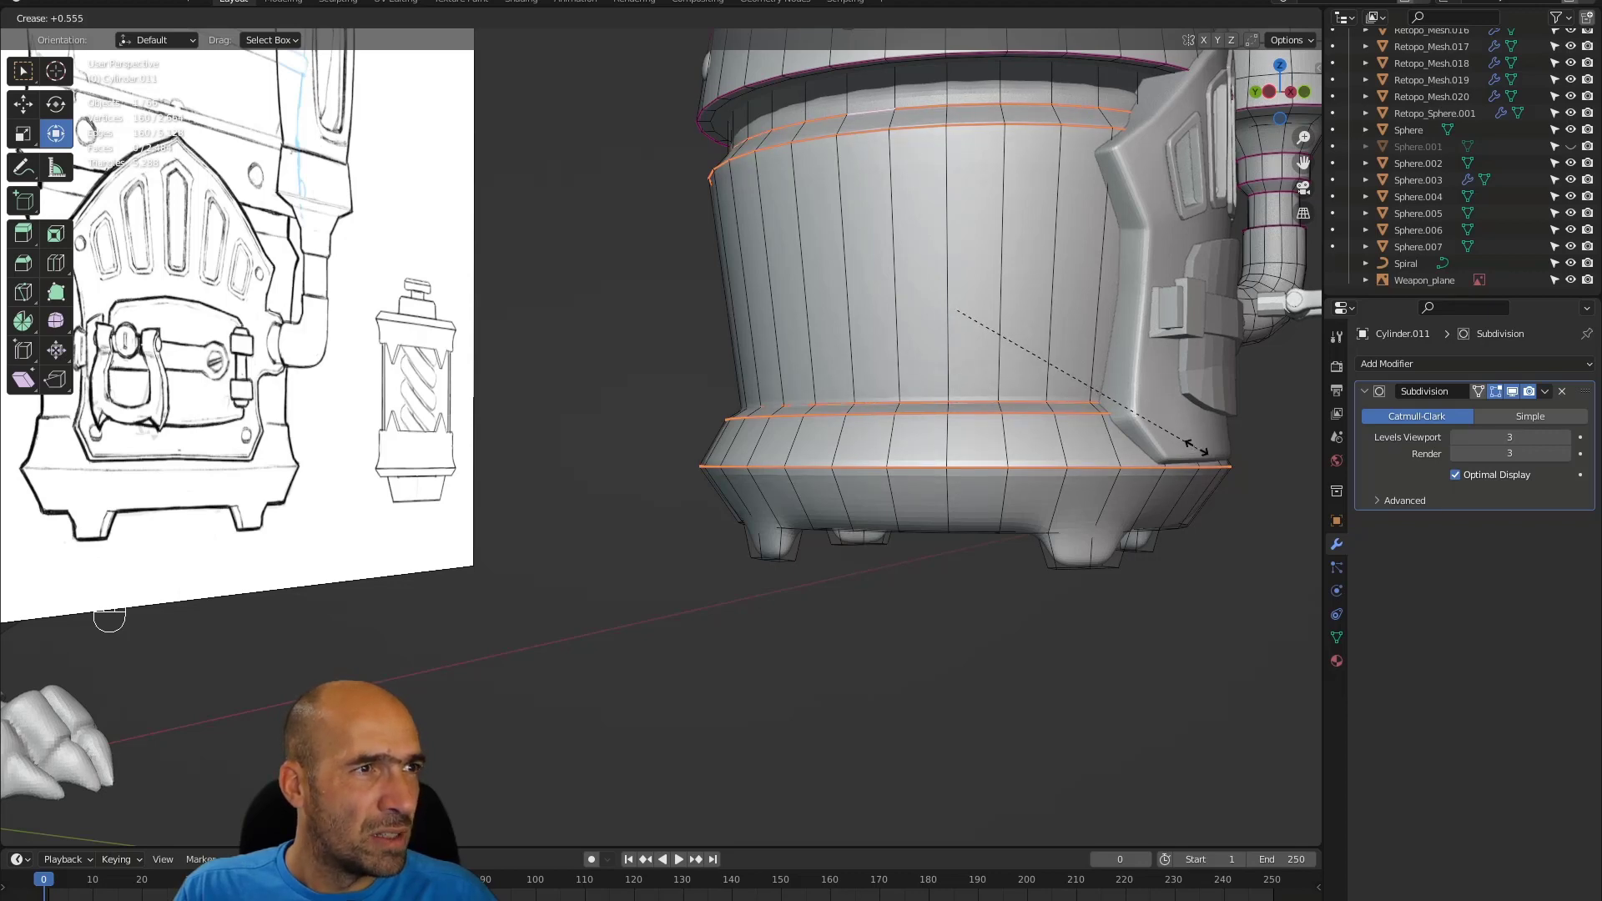
click(1181, 440)
alt+click(1180, 440)
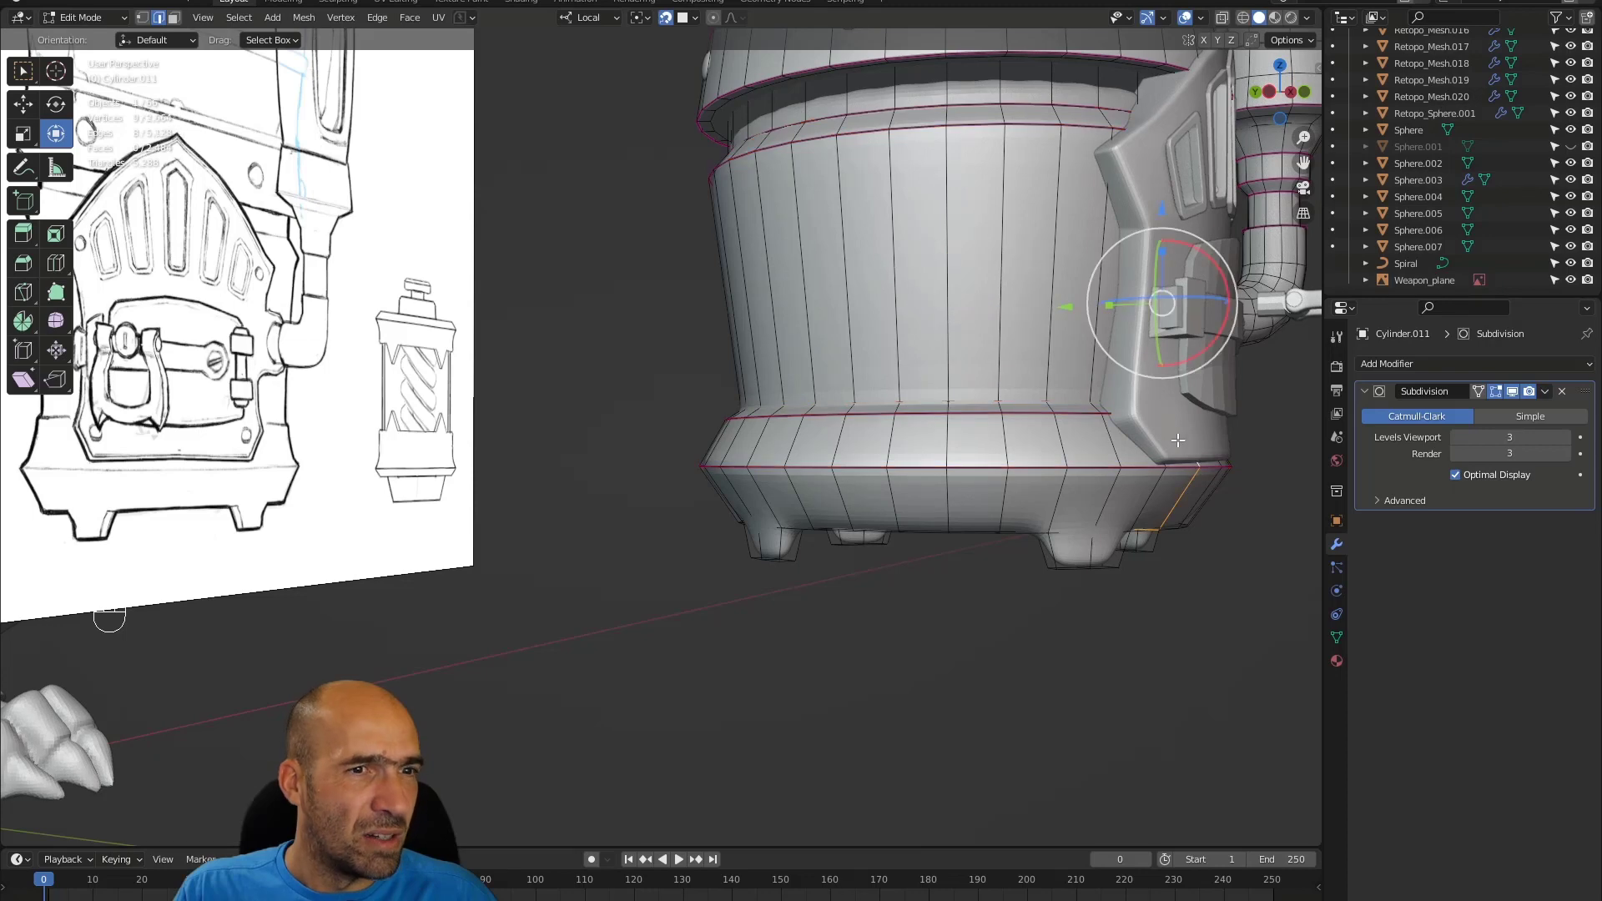
- Add one centred loop cut above and one below the widest edge of the furnace's flared base
middle_drag(1005, 434, 991, 455)
alt+click(990, 455)
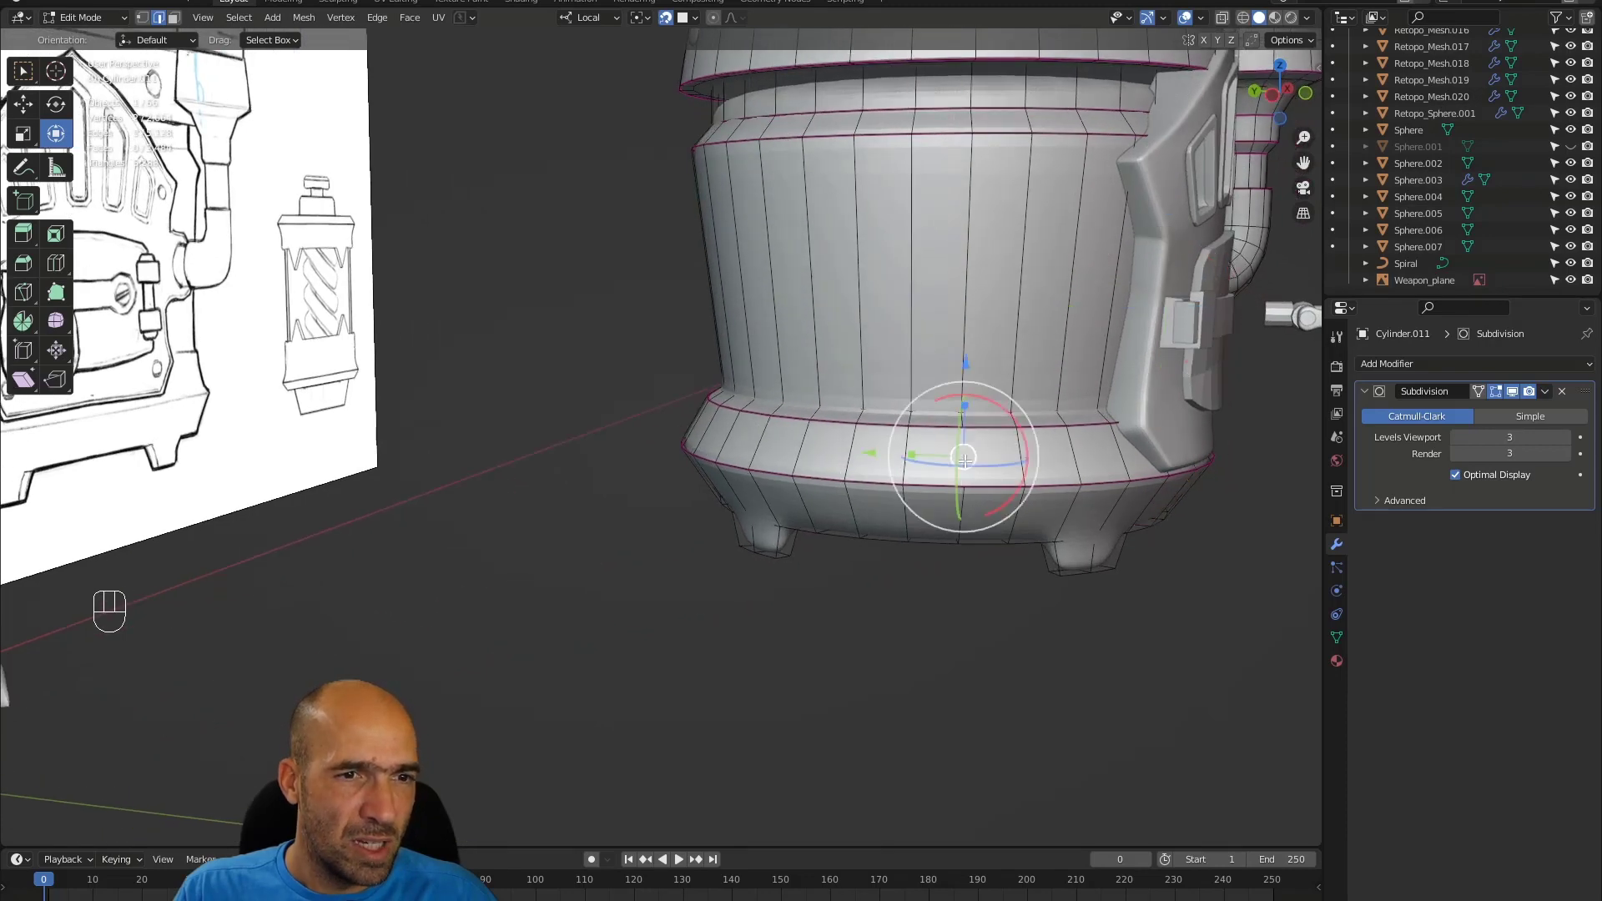
key(ctrl+r)
click(964, 458)
right_click(966, 461)
click(967, 507)
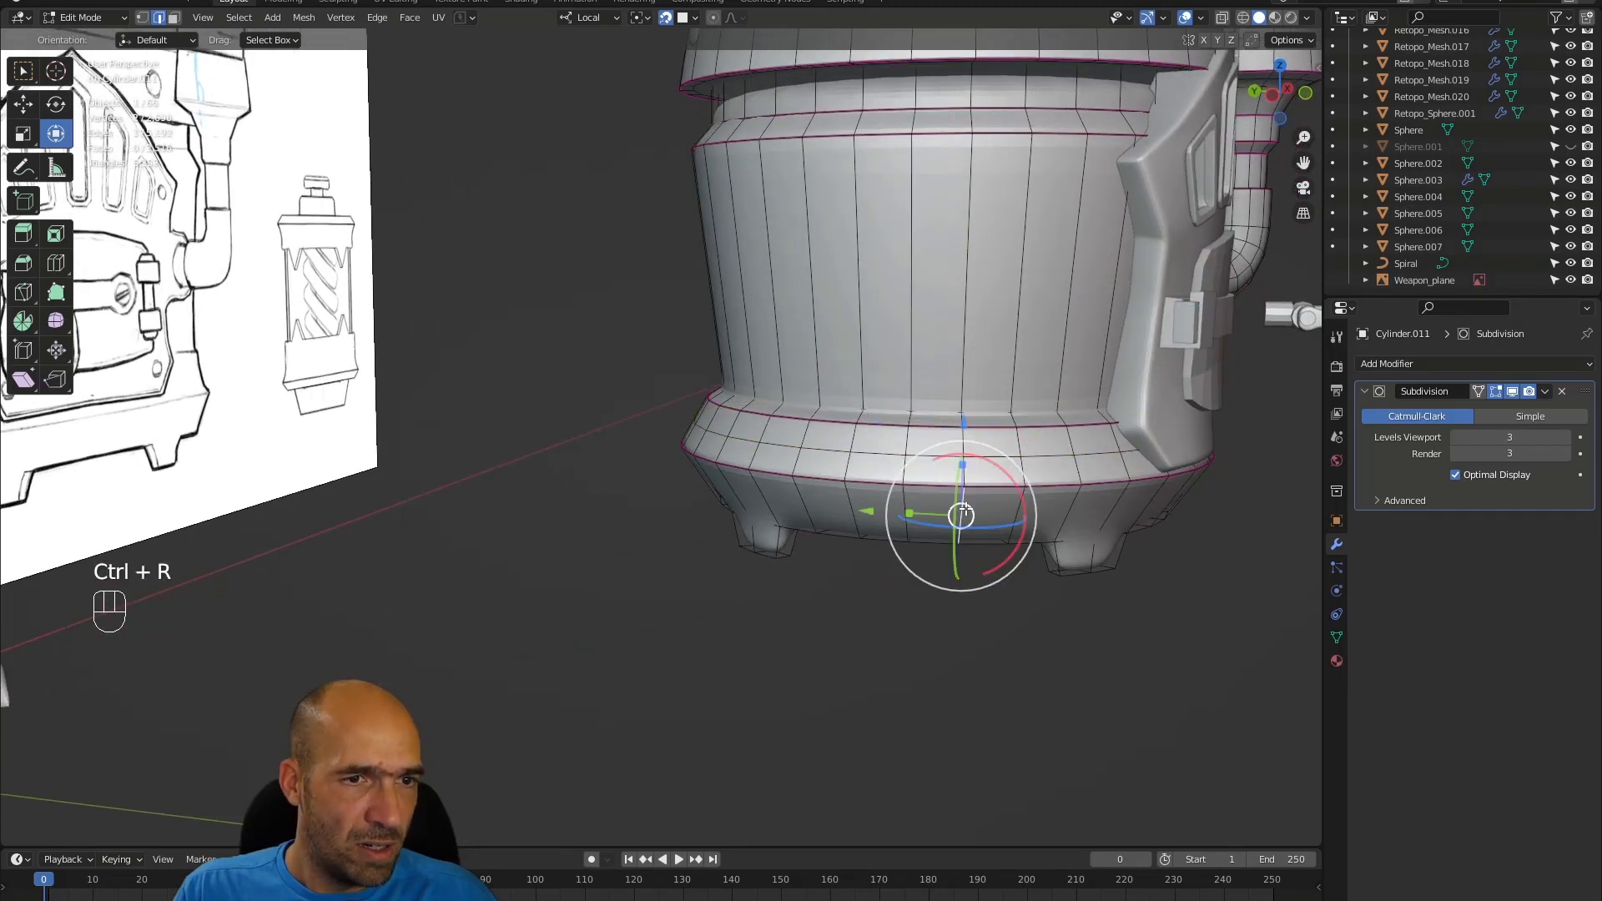
key(ctrl+r)
click(966, 509)
right_click(966, 508)
- Add a centred loop cut around the lower body's wall and another above it, slid about 0.63 towards the shoulder edge
alt+shift+drag(952, 132, 954, 302)
key(ctrl+r)
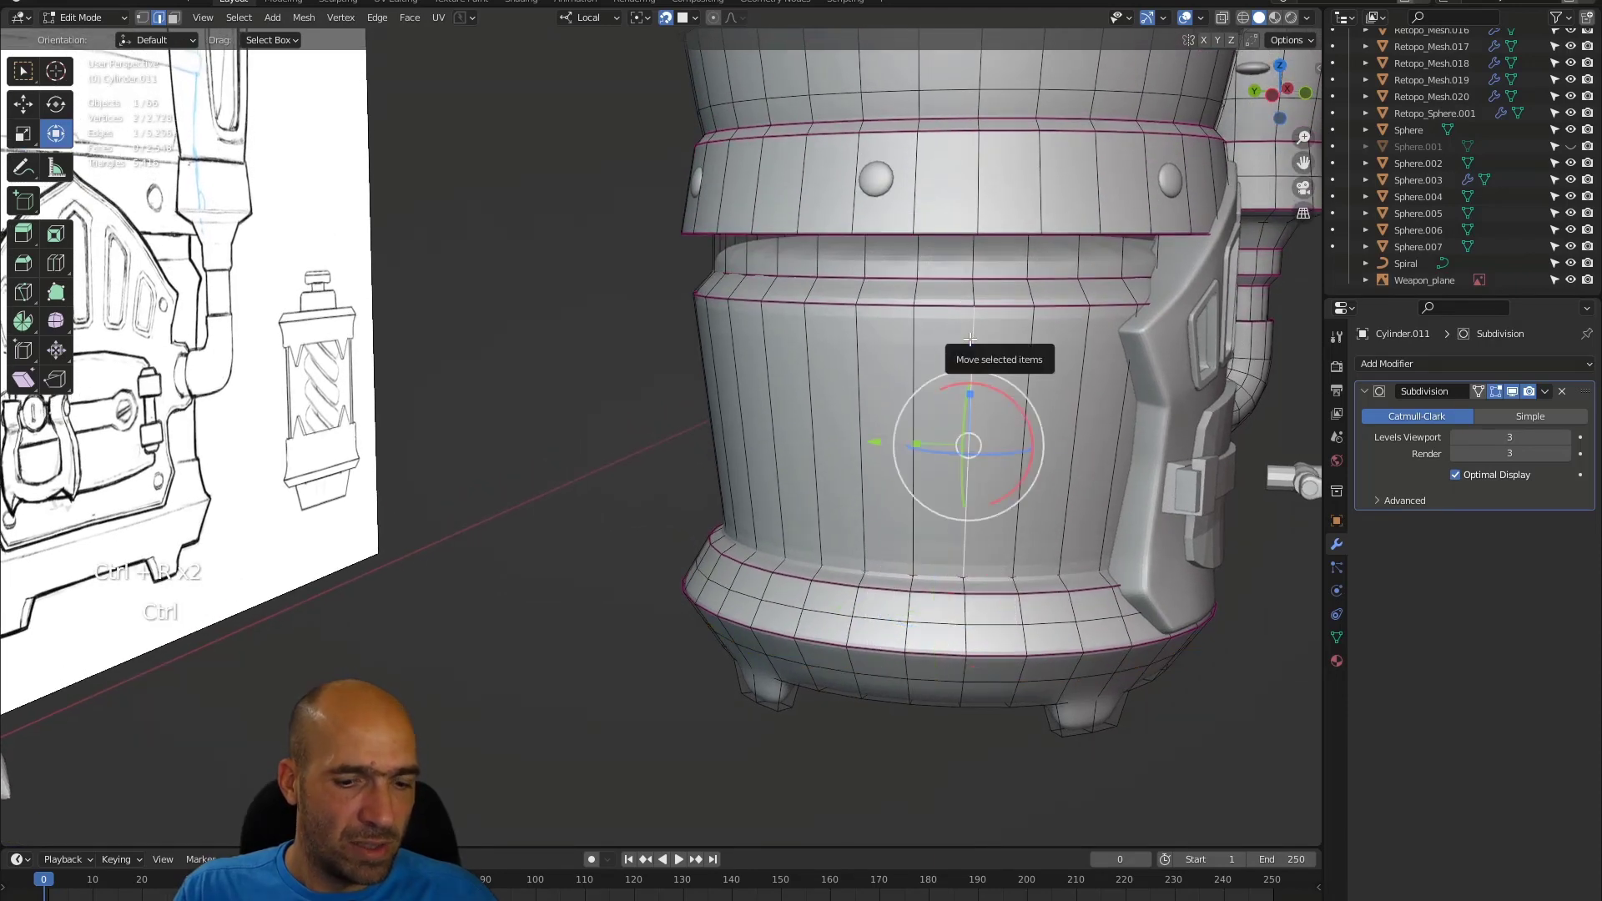
click(972, 337)
right_click(972, 335)
click(973, 336)
key(ctrl+r)
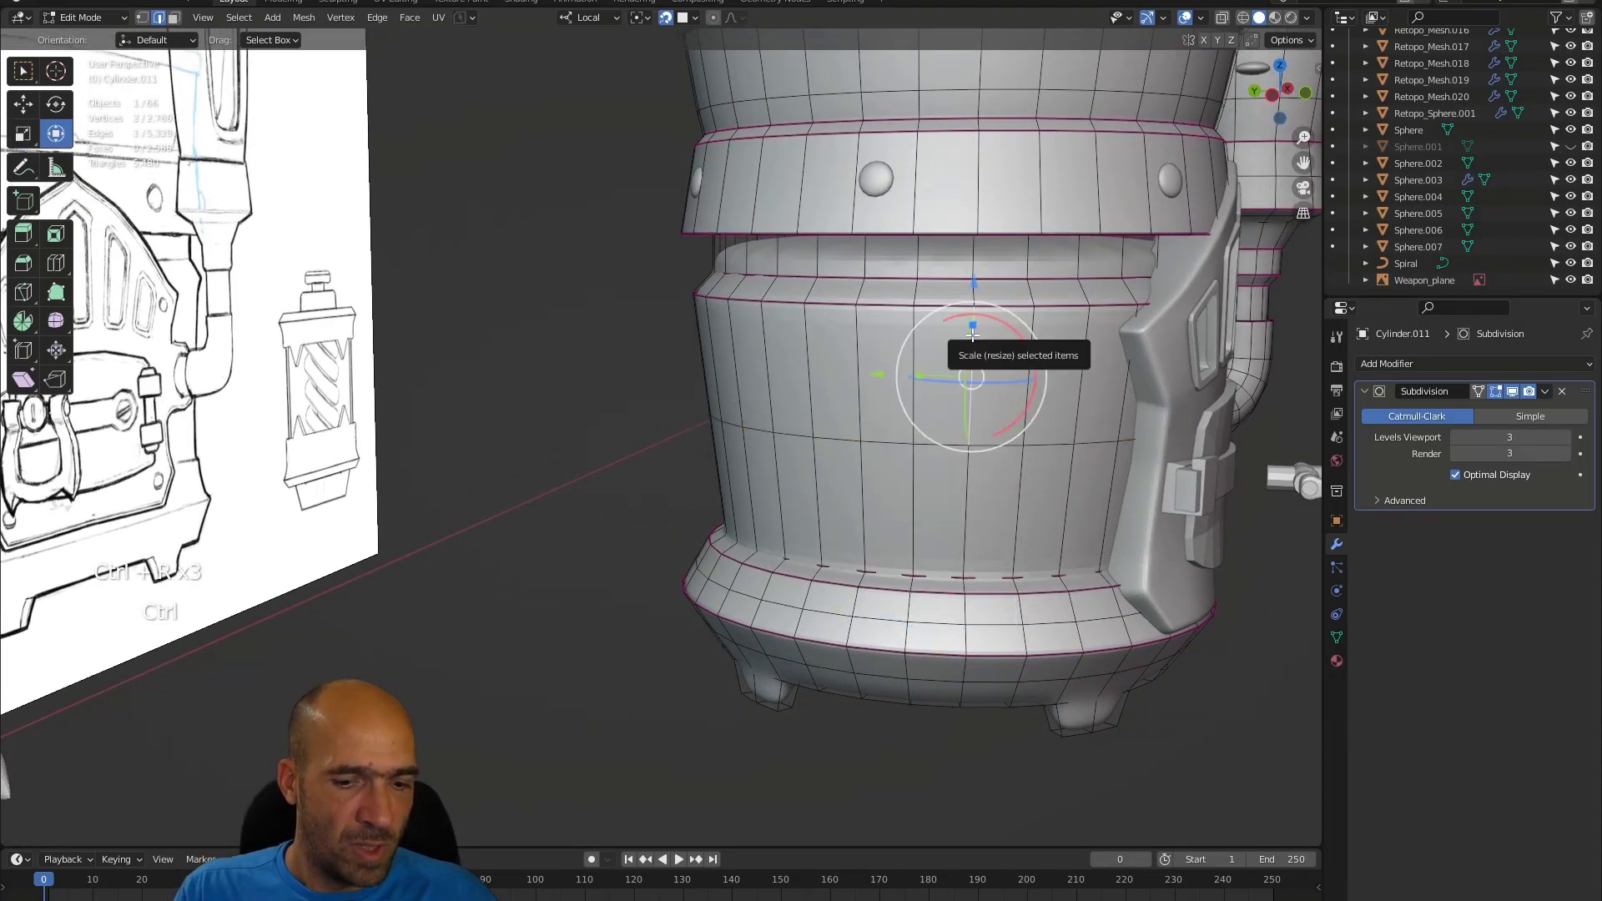
click(972, 337)
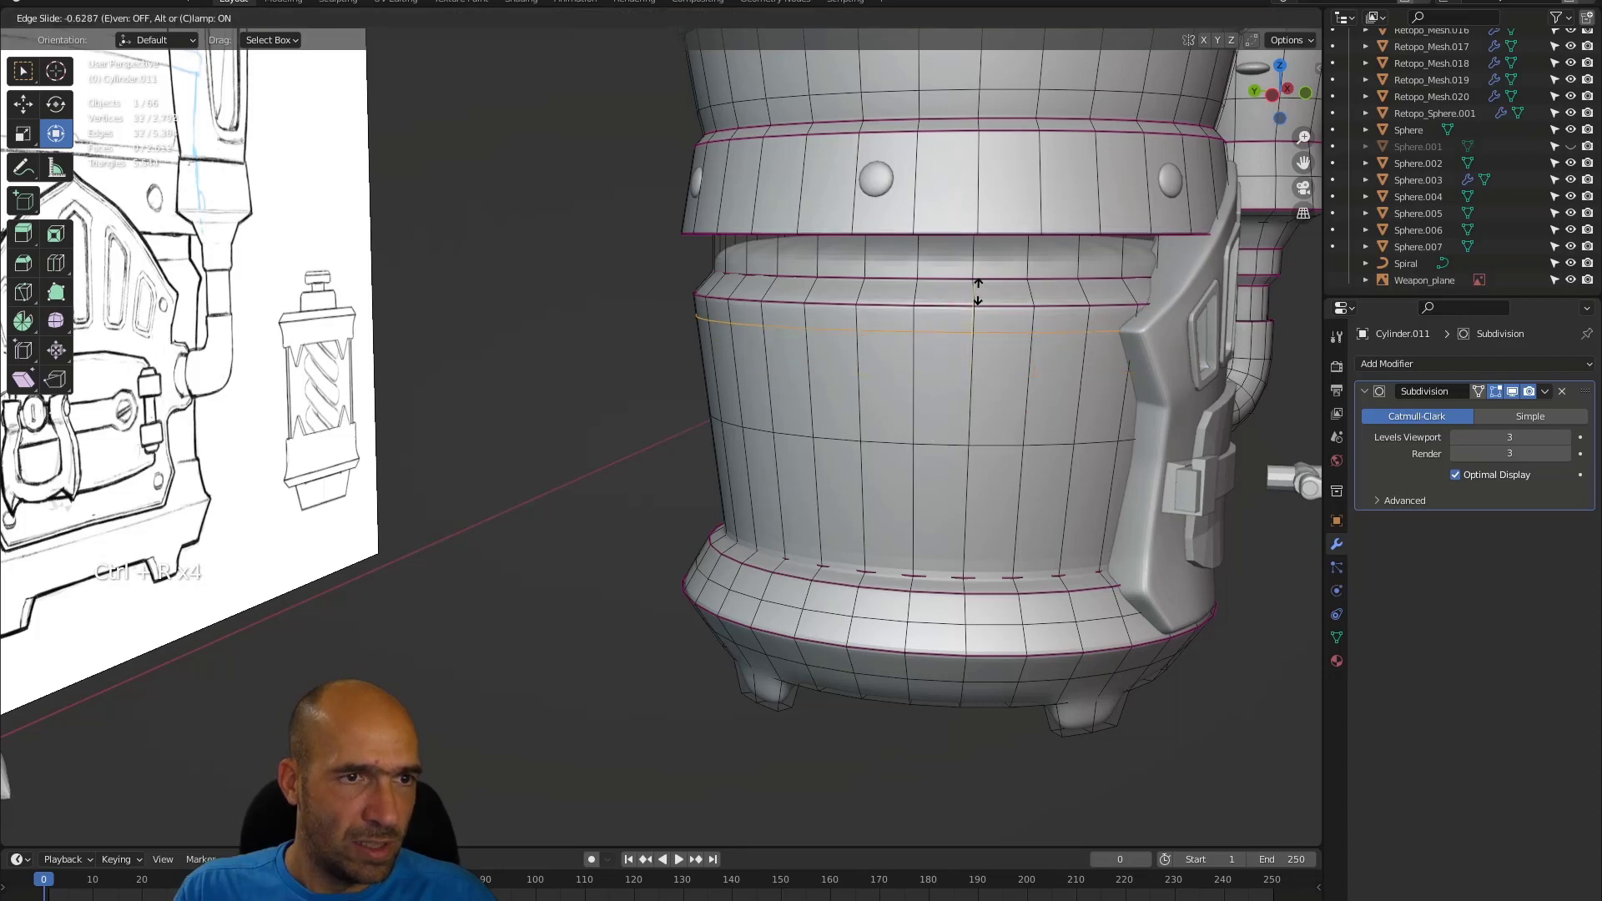
click(979, 292)
- Inset the 32-sided cap face at the top of the furnace's lower body by about 0.0139 m
click(973, 254)
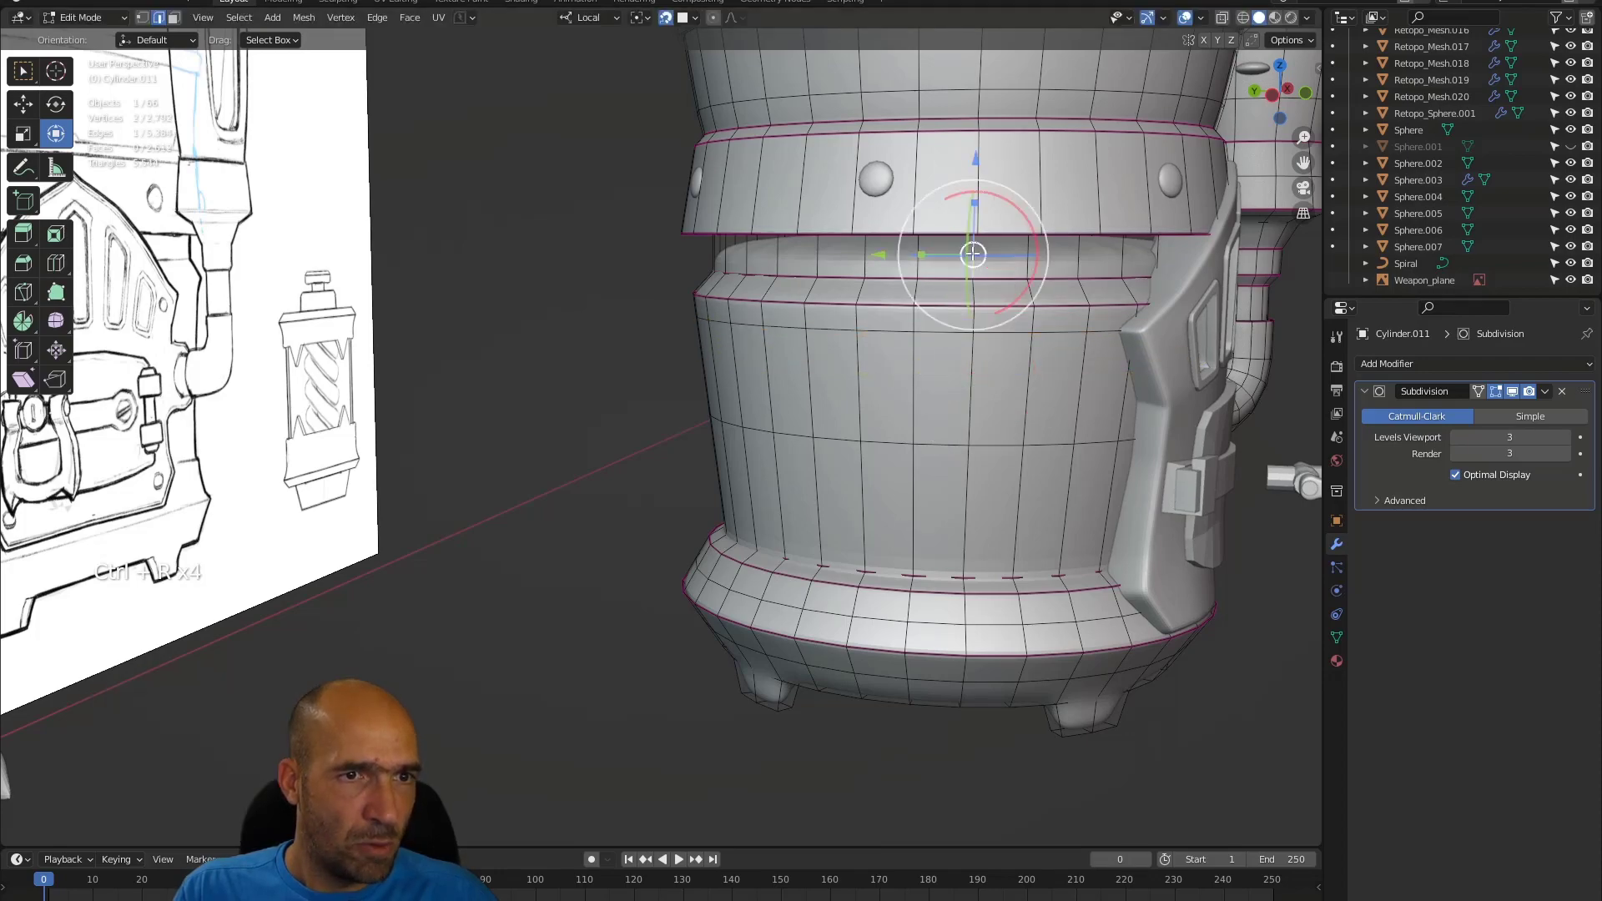
key(alt+z)
middle_drag(973, 254, 872, 217)
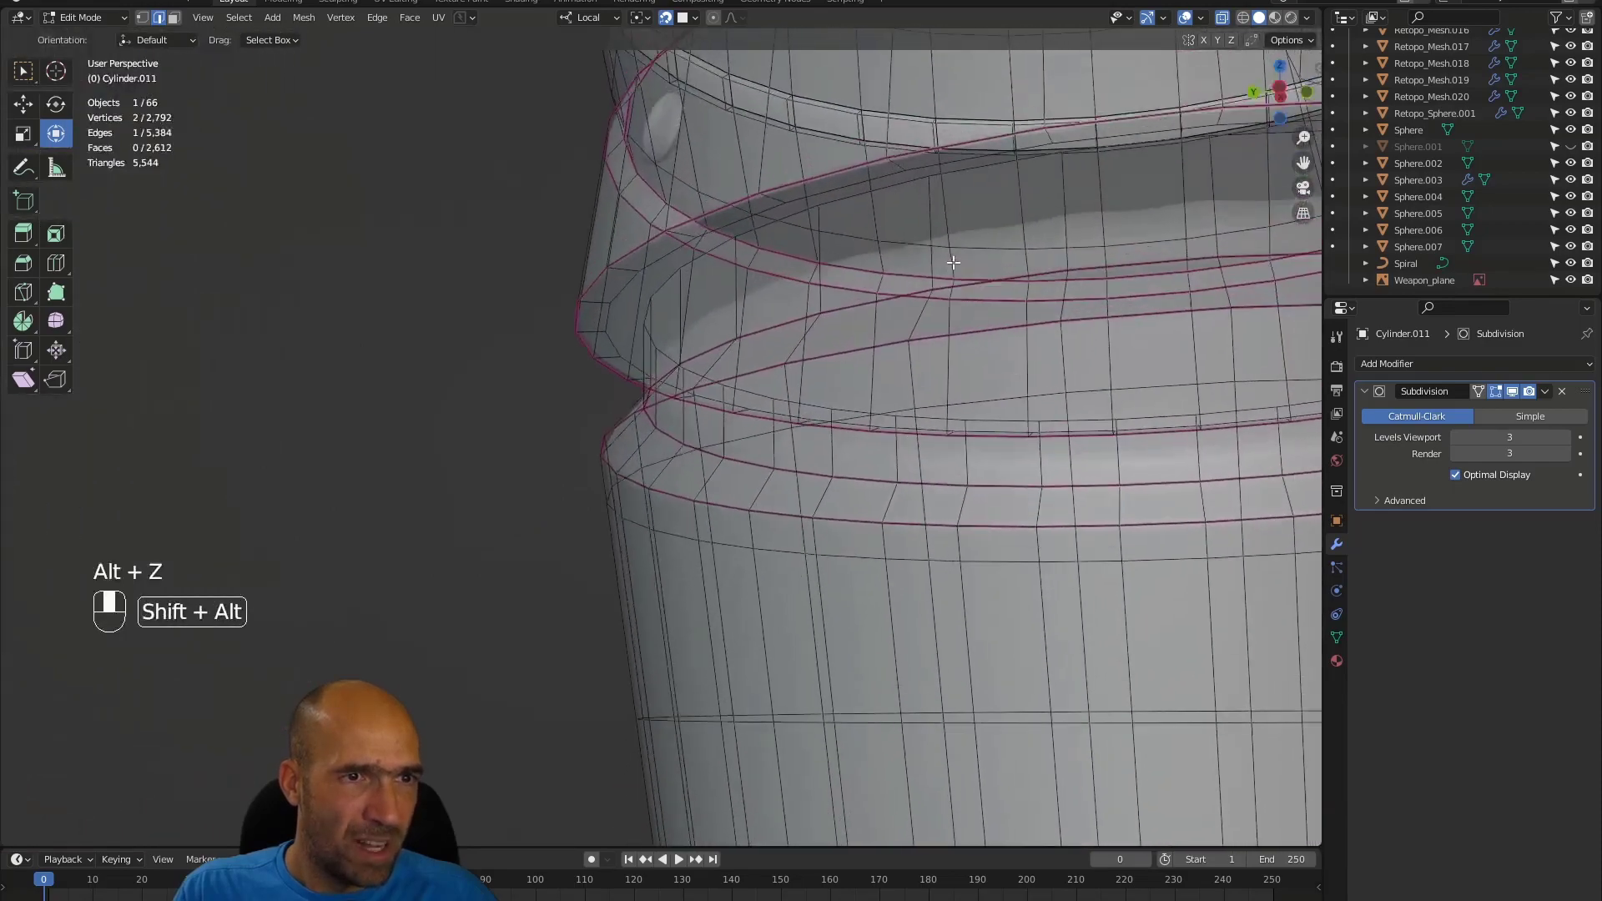
alt+click(879, 191)
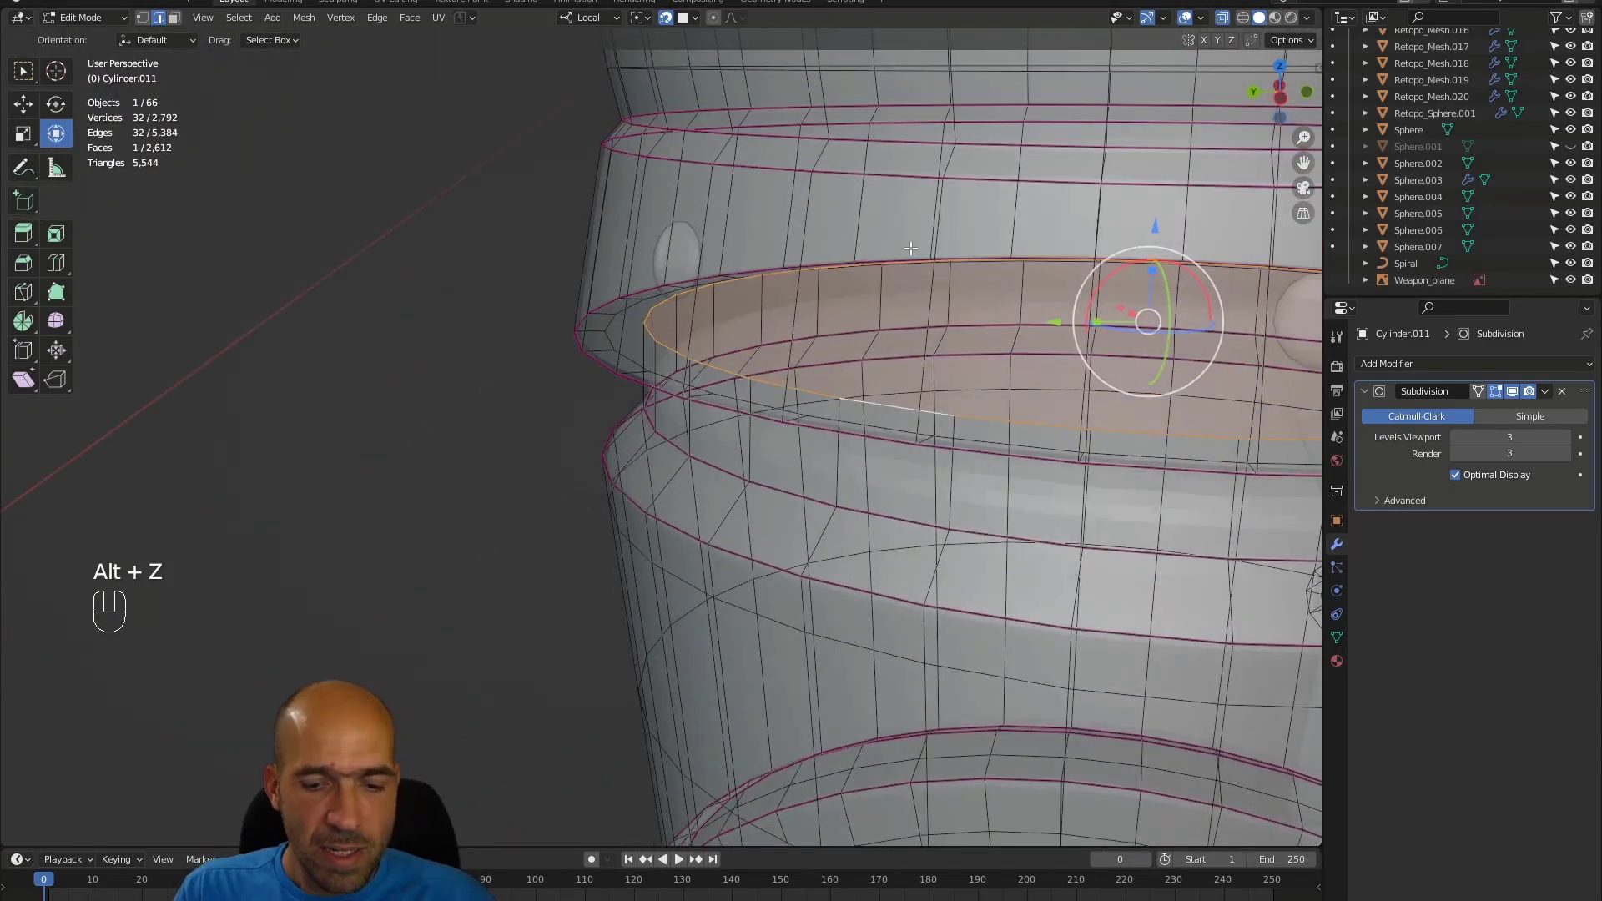
key(i)
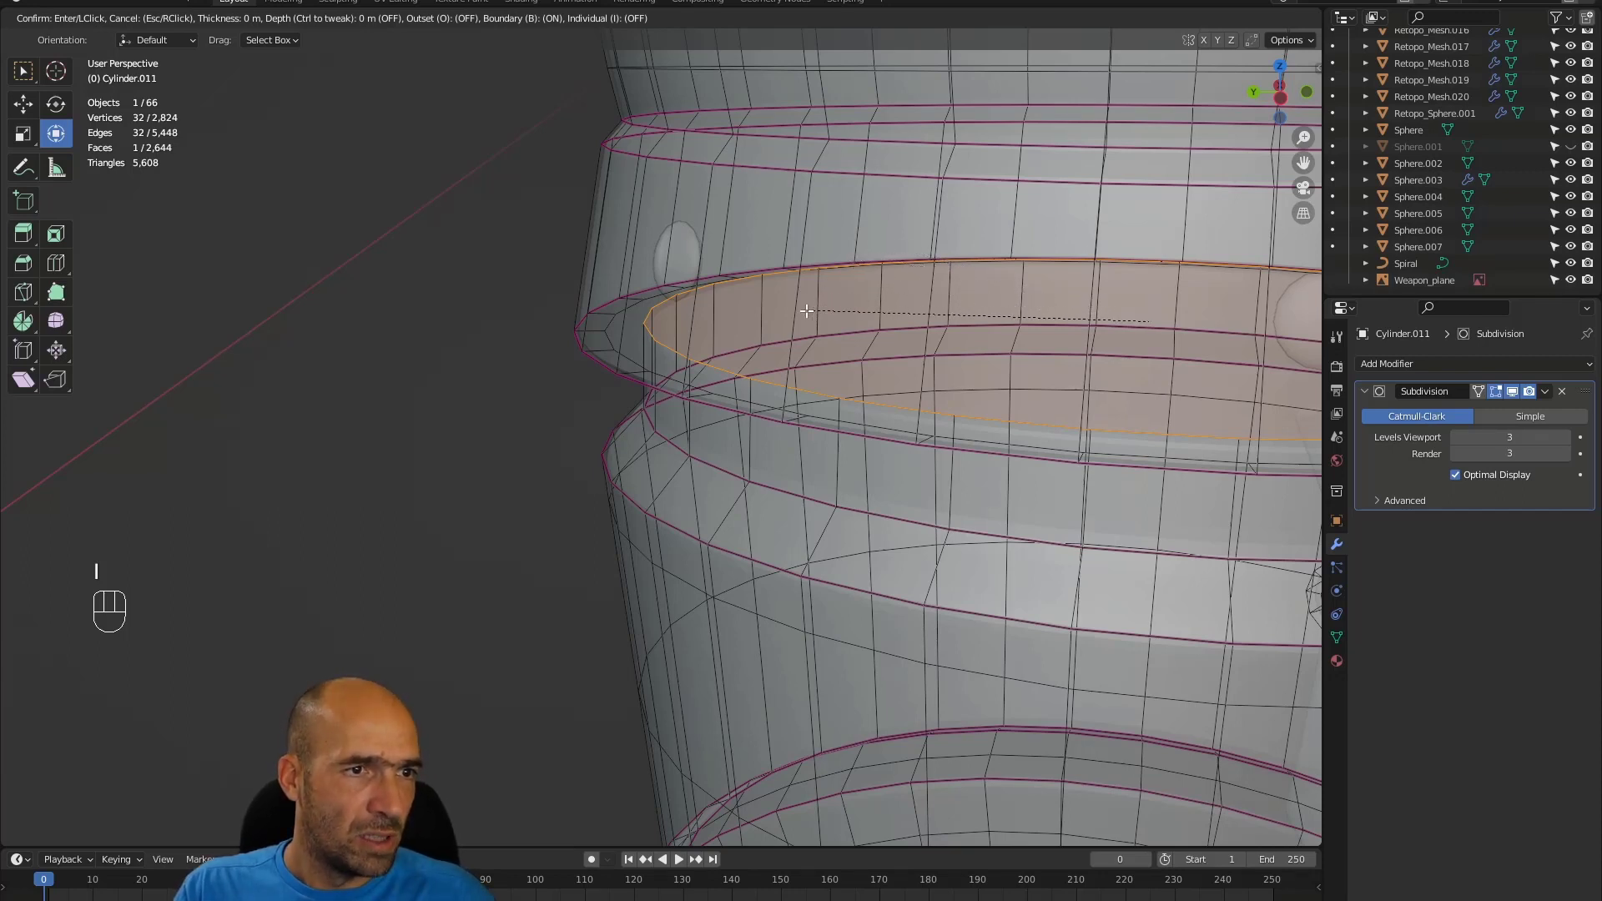
click(931, 354)
alt+drag(931, 355, 899, 453)
key(alt+z)
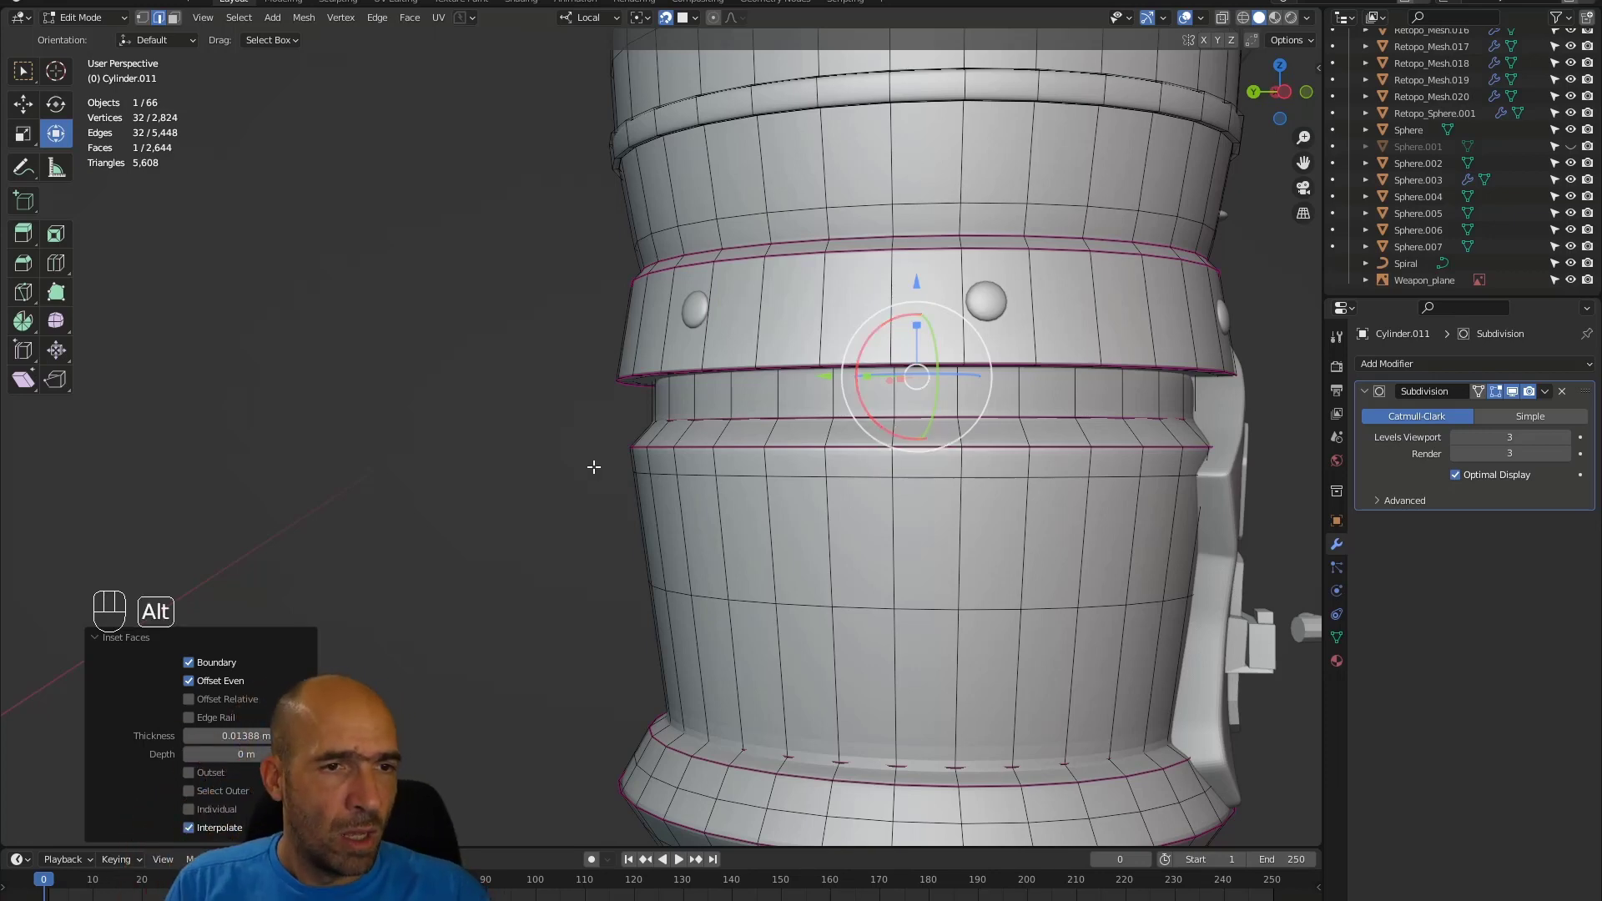
- Add a loop cut around the lower part of the body's wall, slid about 0.46 towards the flared base
ctrl+alt+drag(633, 405, 643, 493)
alt+shift+drag(661, 557, 701, 484)
ctrl+alt+drag(751, 584, 768, 515)
alt+shift+drag(826, 634, 832, 506)
click(836, 505)
key(ctrl+r)
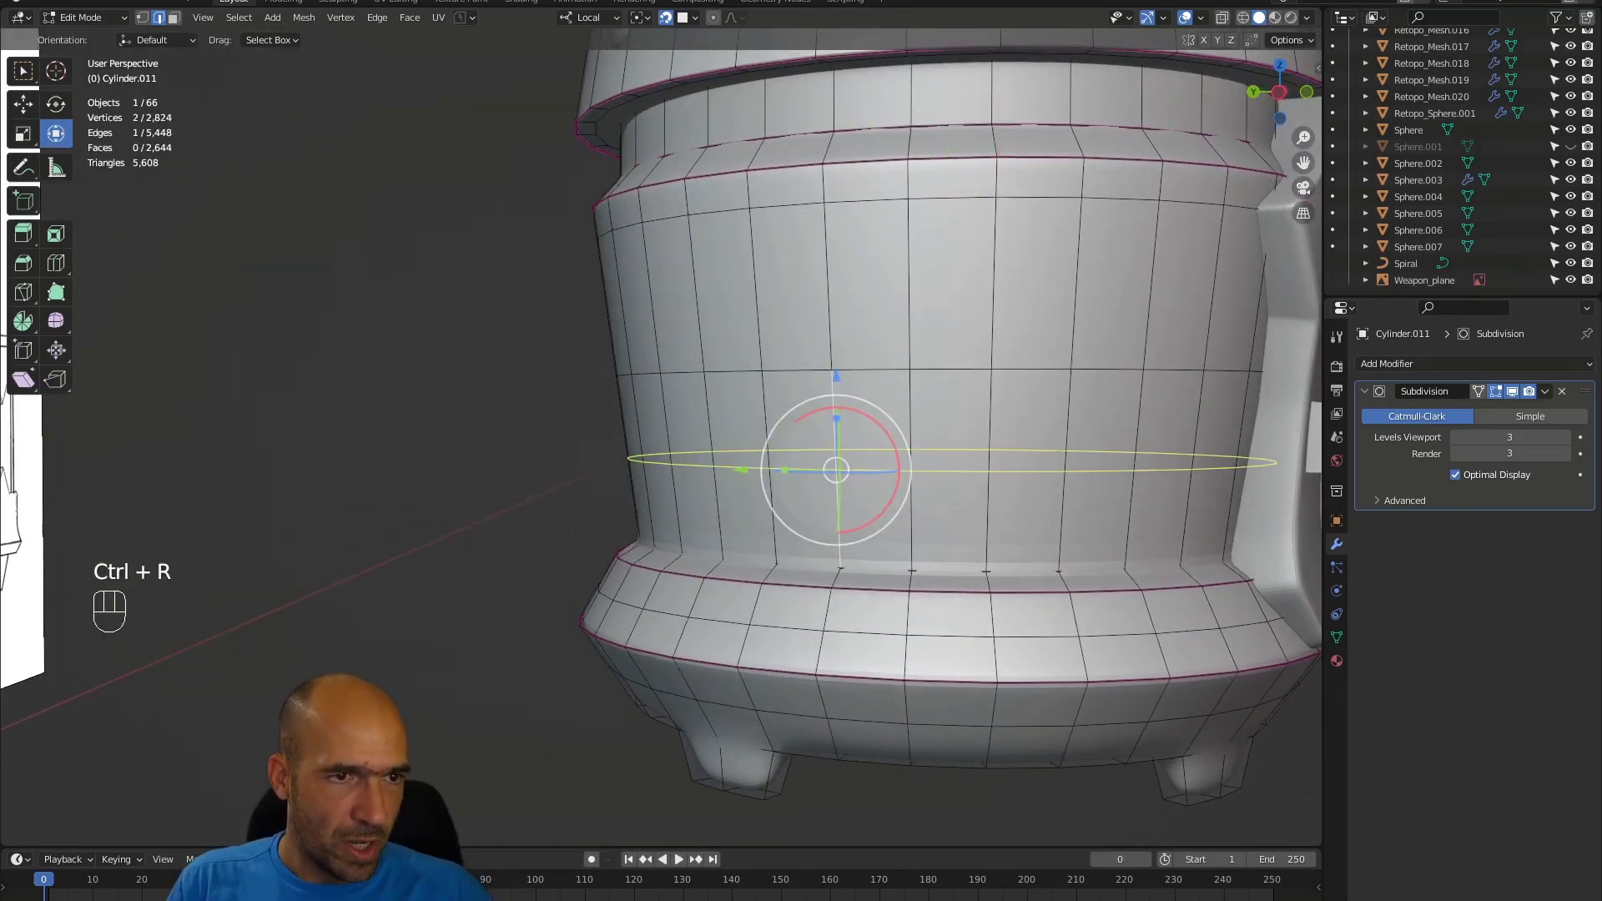
click(837, 506)
click(845, 552)
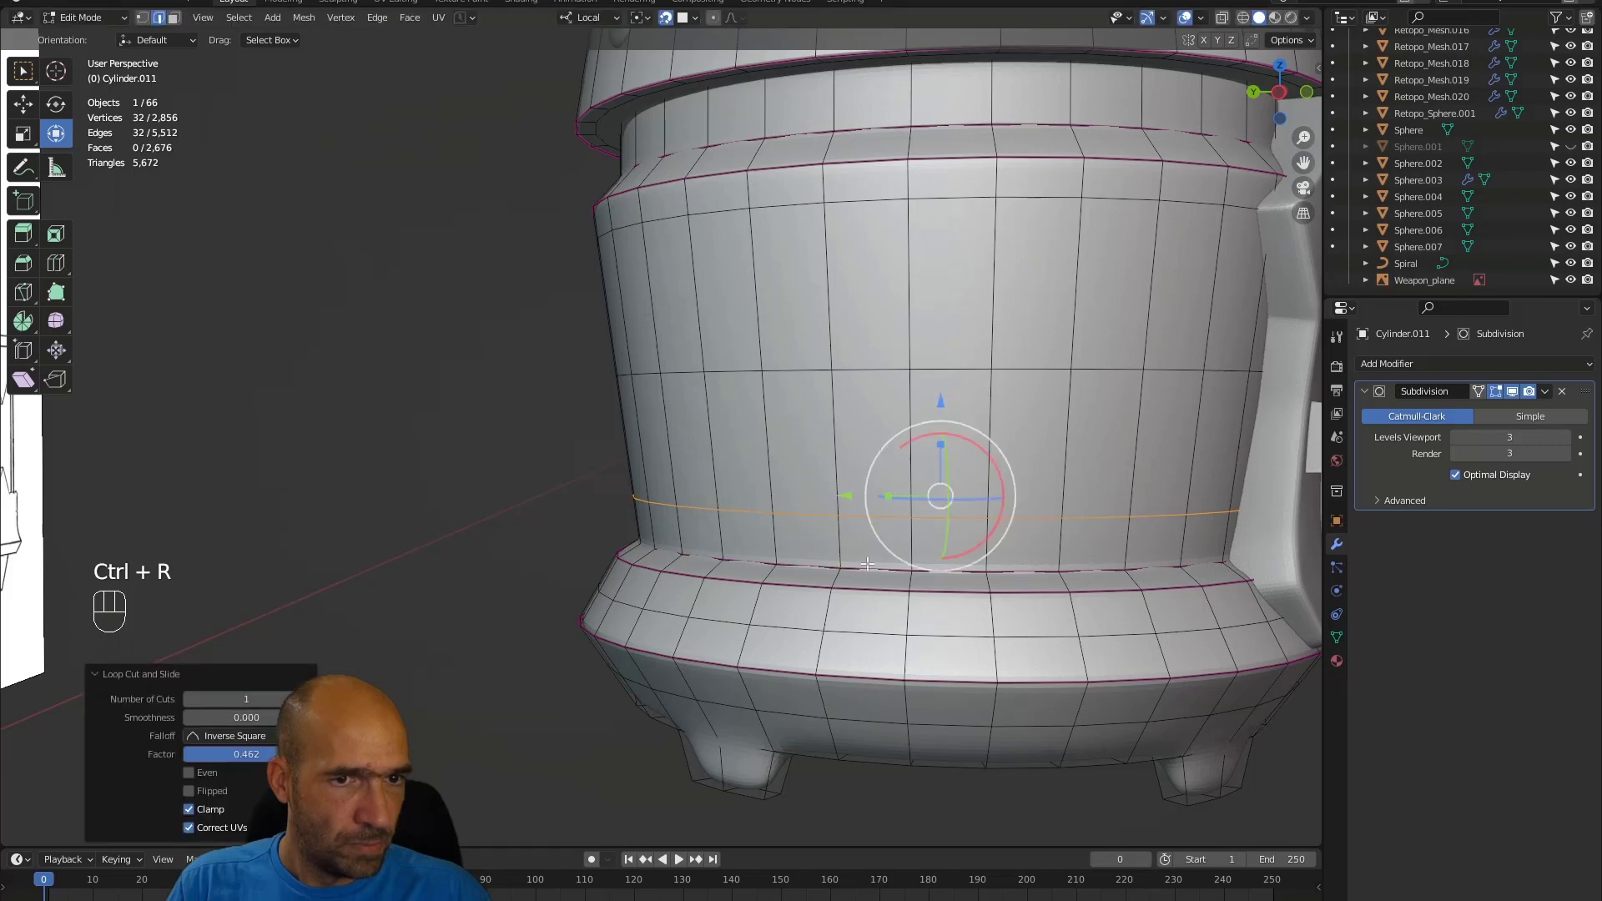
- Select the base's outer bottom rim between two feet, the outline of the adjoining foot and the next rim section
alt+shift+drag(1045, 739, 998, 540)
alt+drag(988, 594, 959, 548)
ctrl+alt+drag(843, 576, 809, 473)
click(766, 477)
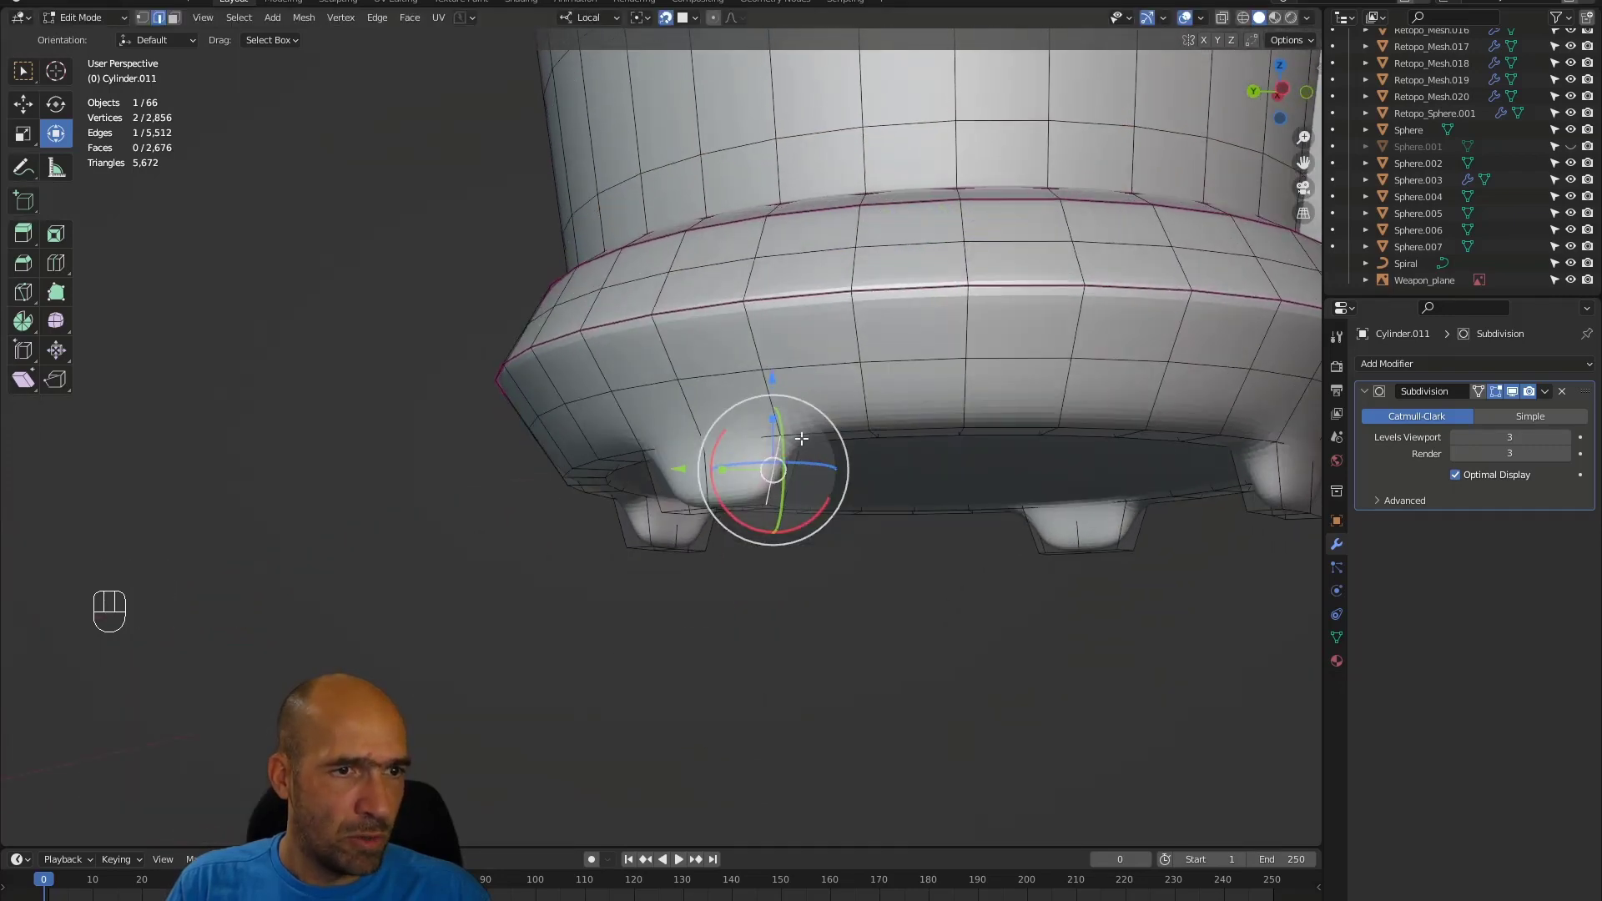
alt+click(804, 434)
shift+click(771, 469)
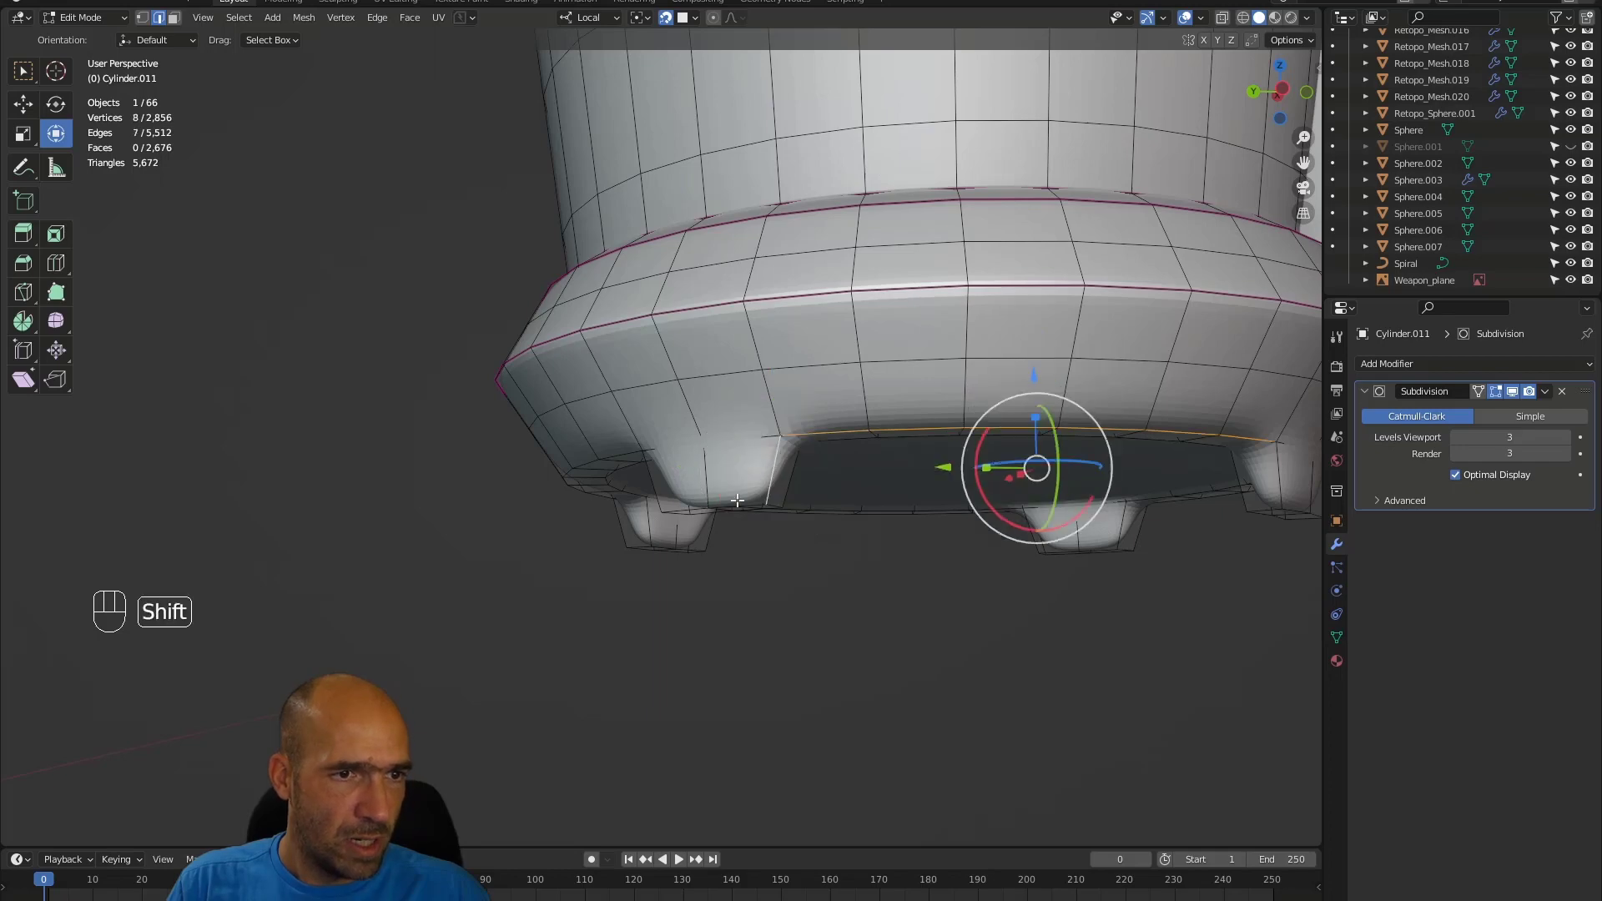
shift+click(734, 505)
shift+click(656, 488)
shift+double_click(620, 455)
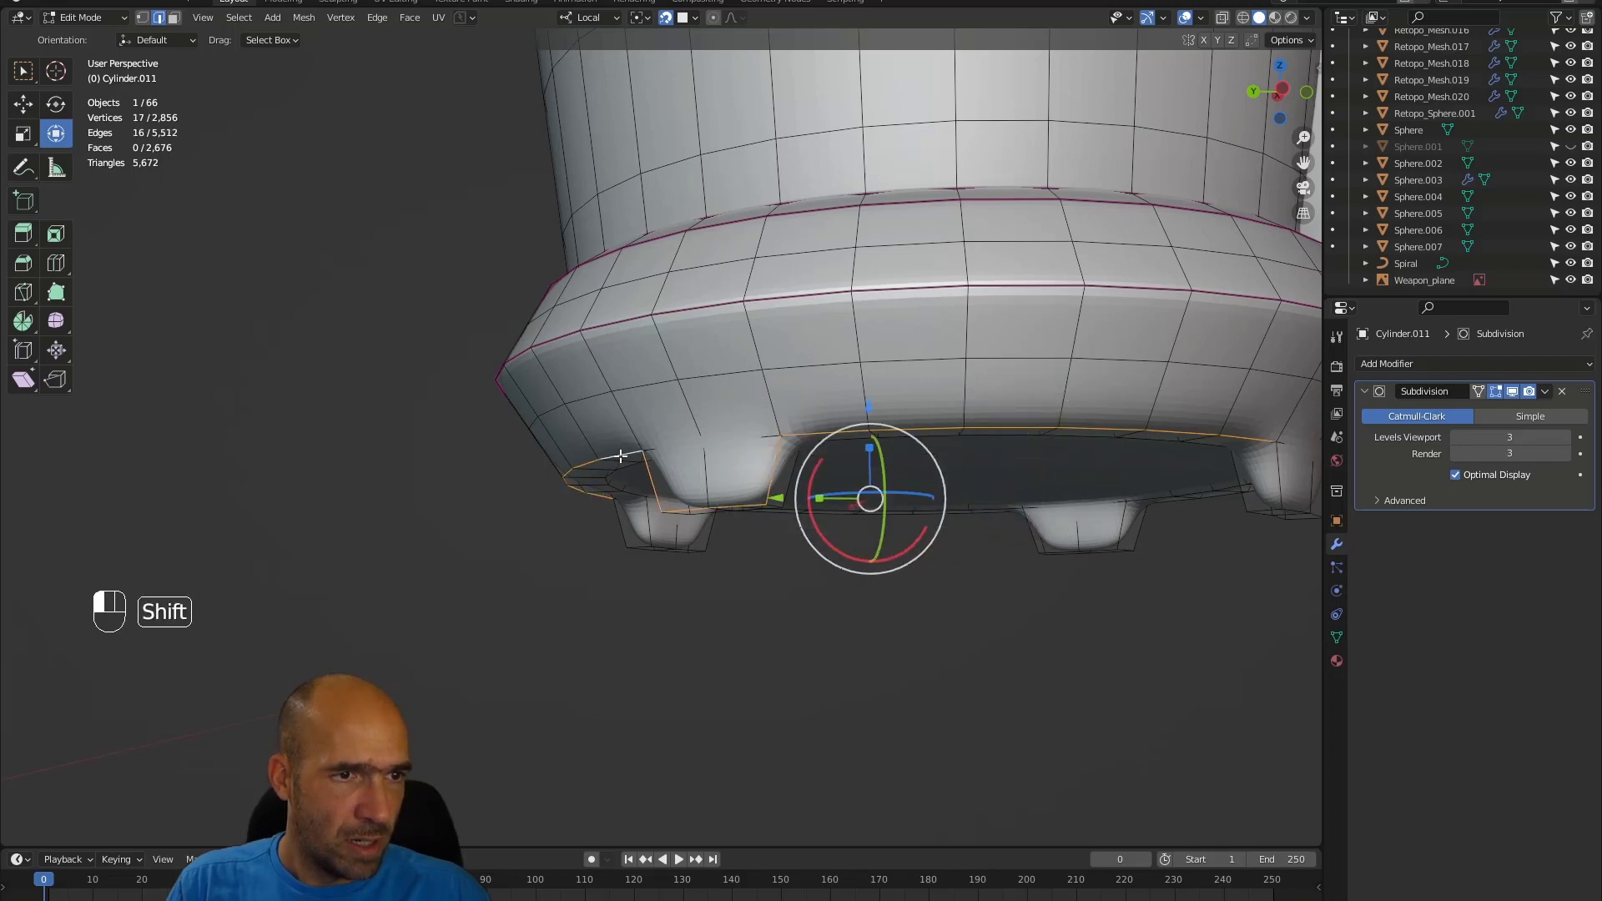
- Try to extend the rim selection around the neighbouring foot and the rim beyond it, and undo the mispicked edges
alt+shift+drag(1055, 438, 624, 490)
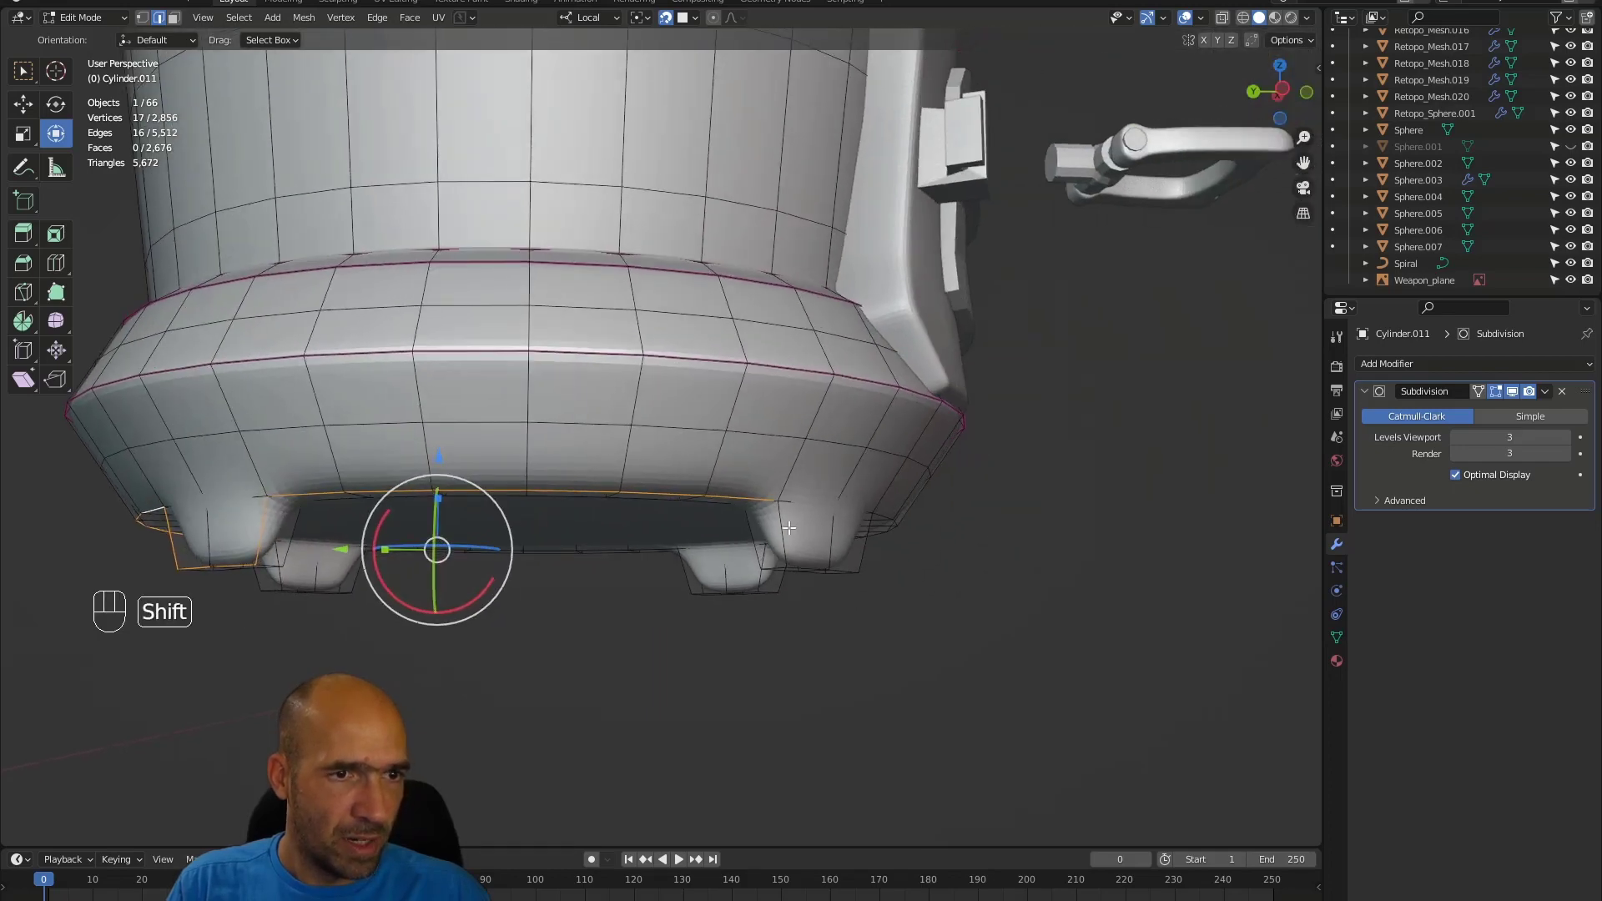
shift+double_click(833, 570)
shift+double_click(875, 525)
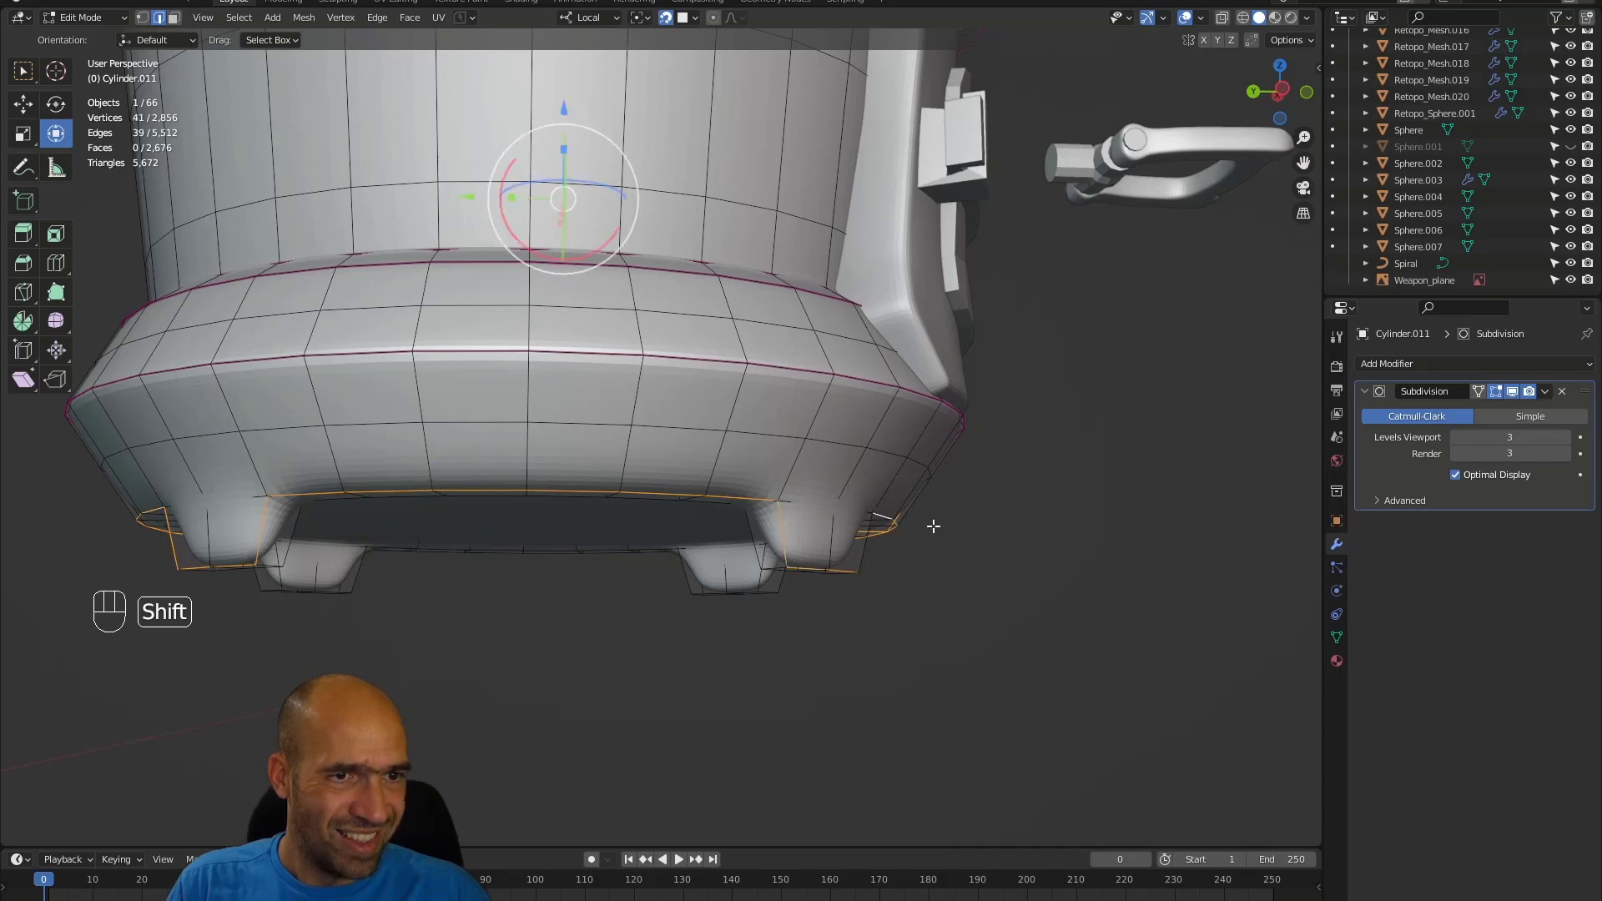
alt+drag(934, 526, 798, 509)
key(ctrl+z)
key(ctrl+z)
key(ctrl+z)
key(ctrl+z)
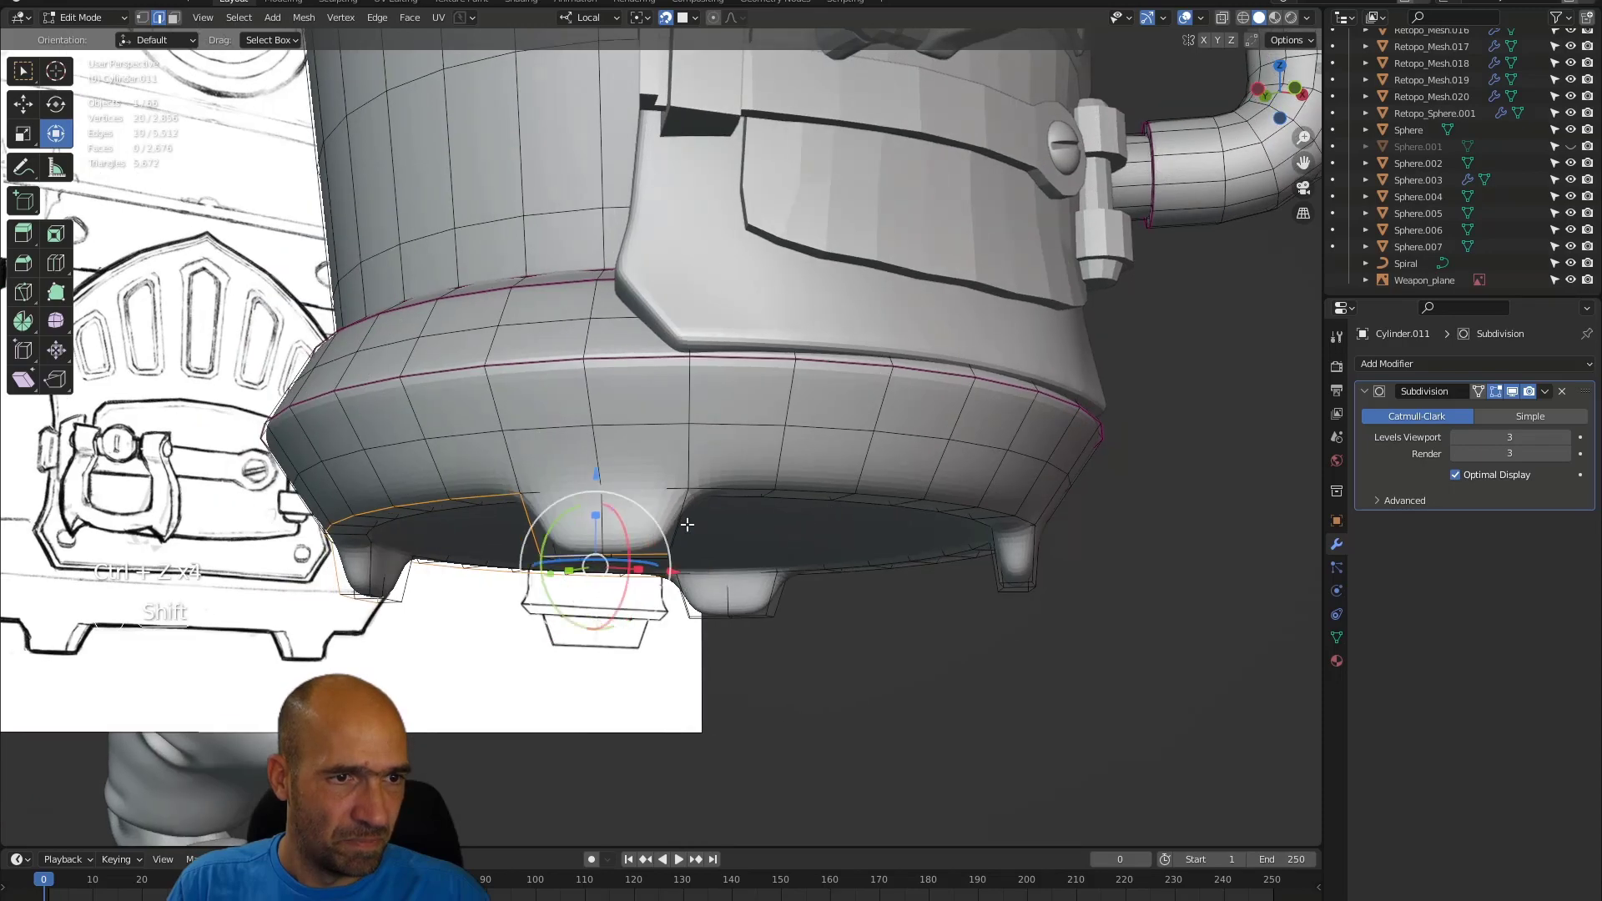
- Extend the selection along the base's outer bottom rim and around the outlines of the following feet
middle_drag(687, 524, 692, 505)
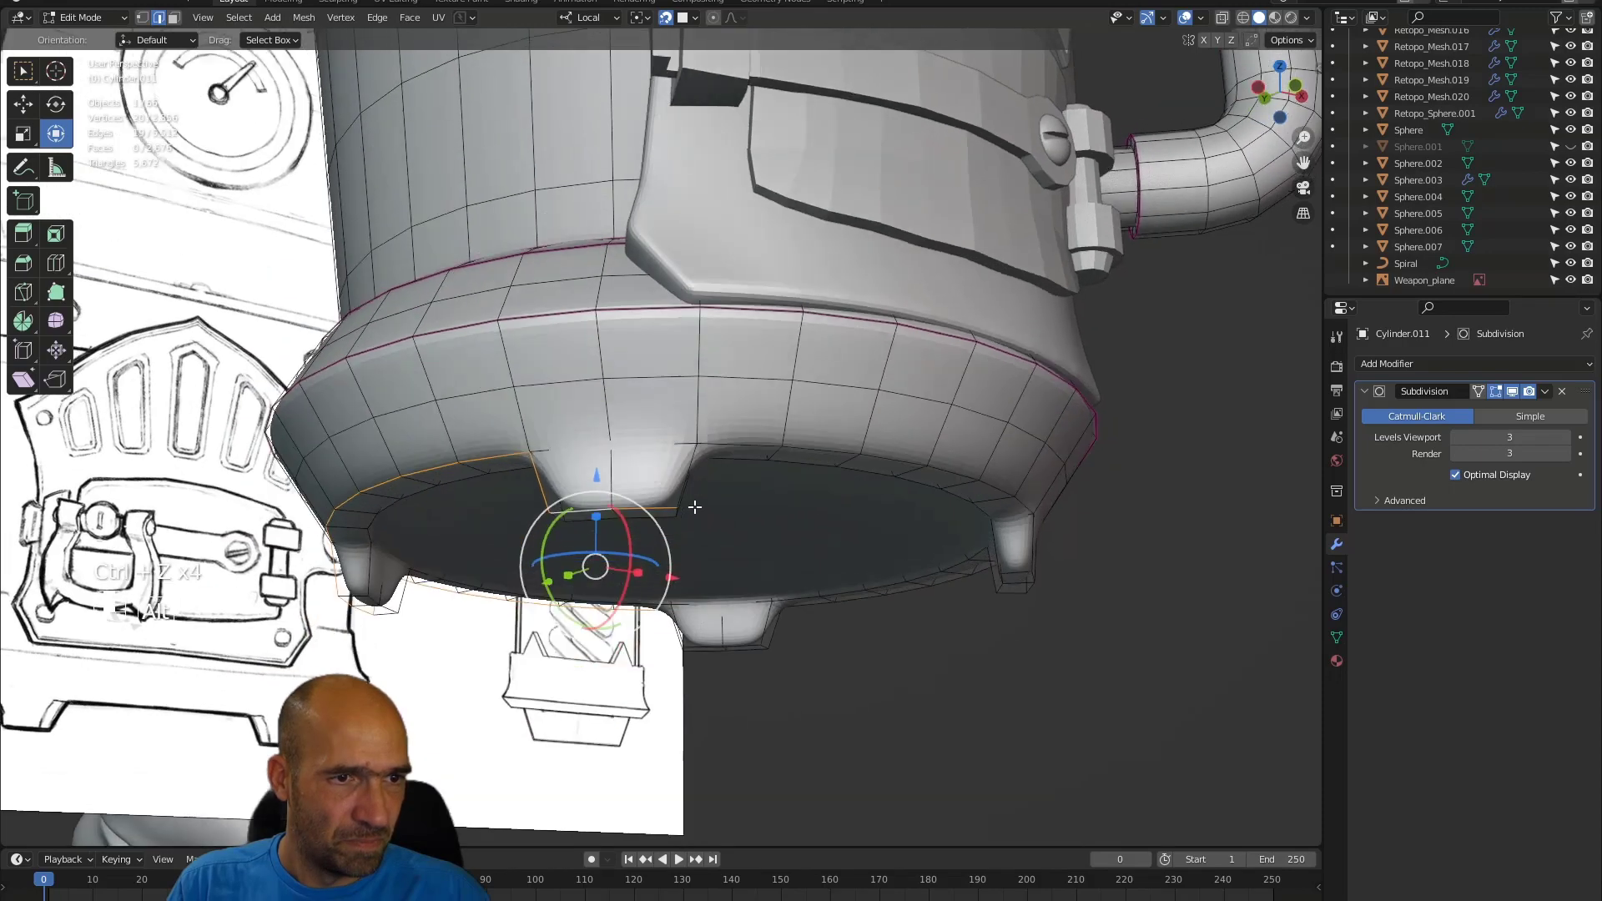
shift+double_click(747, 447)
alt+shift+drag(1034, 503, 651, 488)
alt+shift+drag(589, 478, 734, 507)
shift+click(305, 393)
shift+click(355, 425)
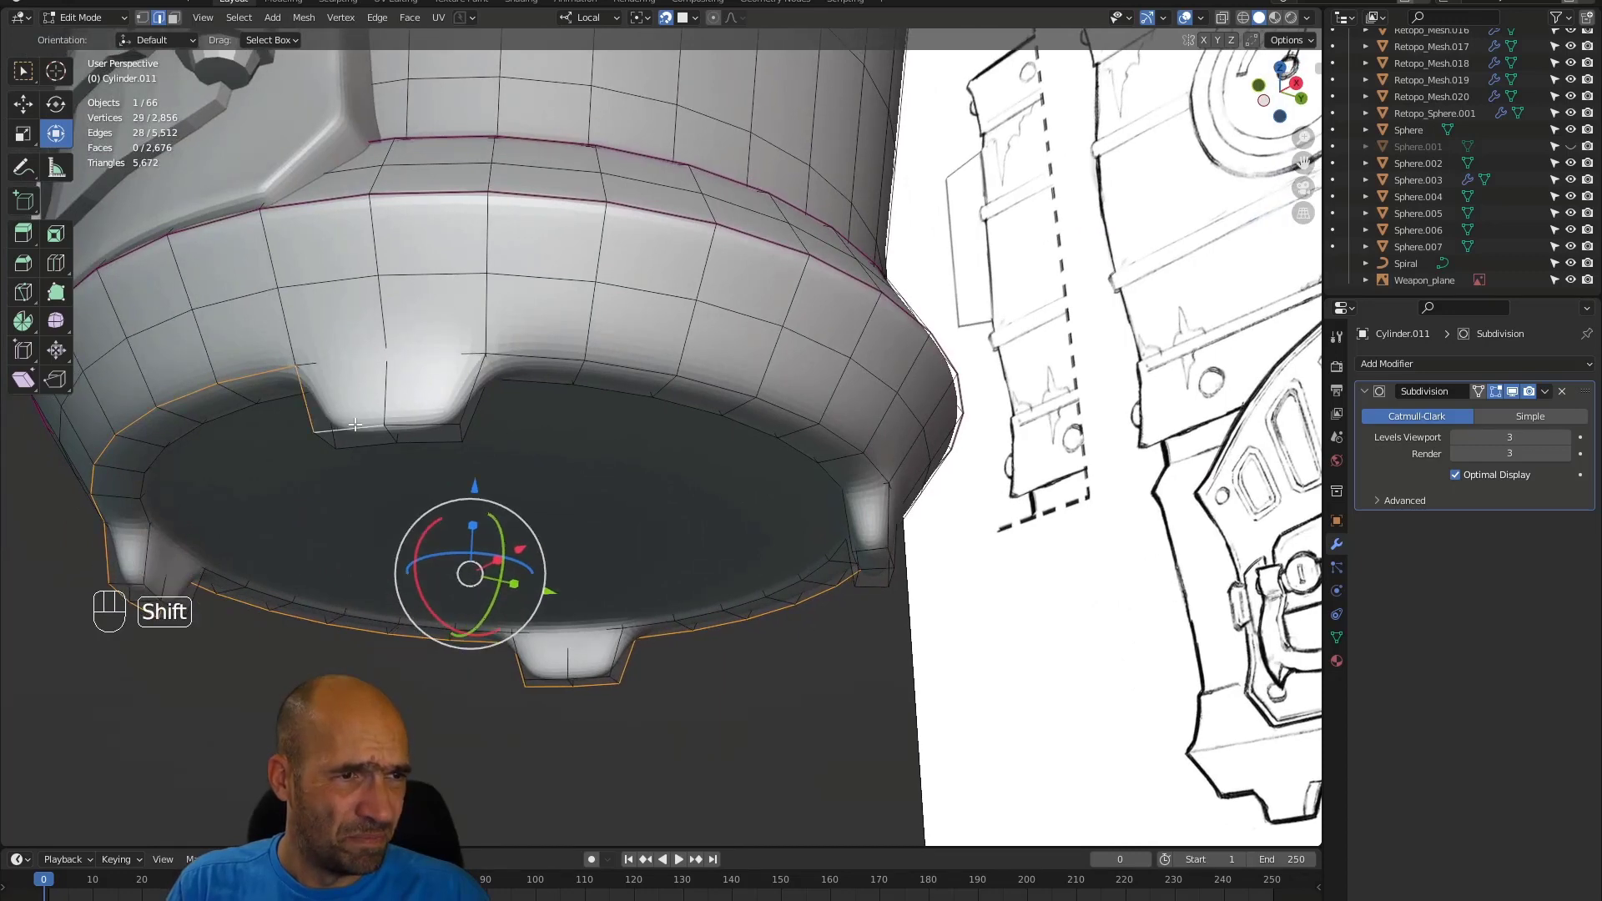
shift+click(418, 422)
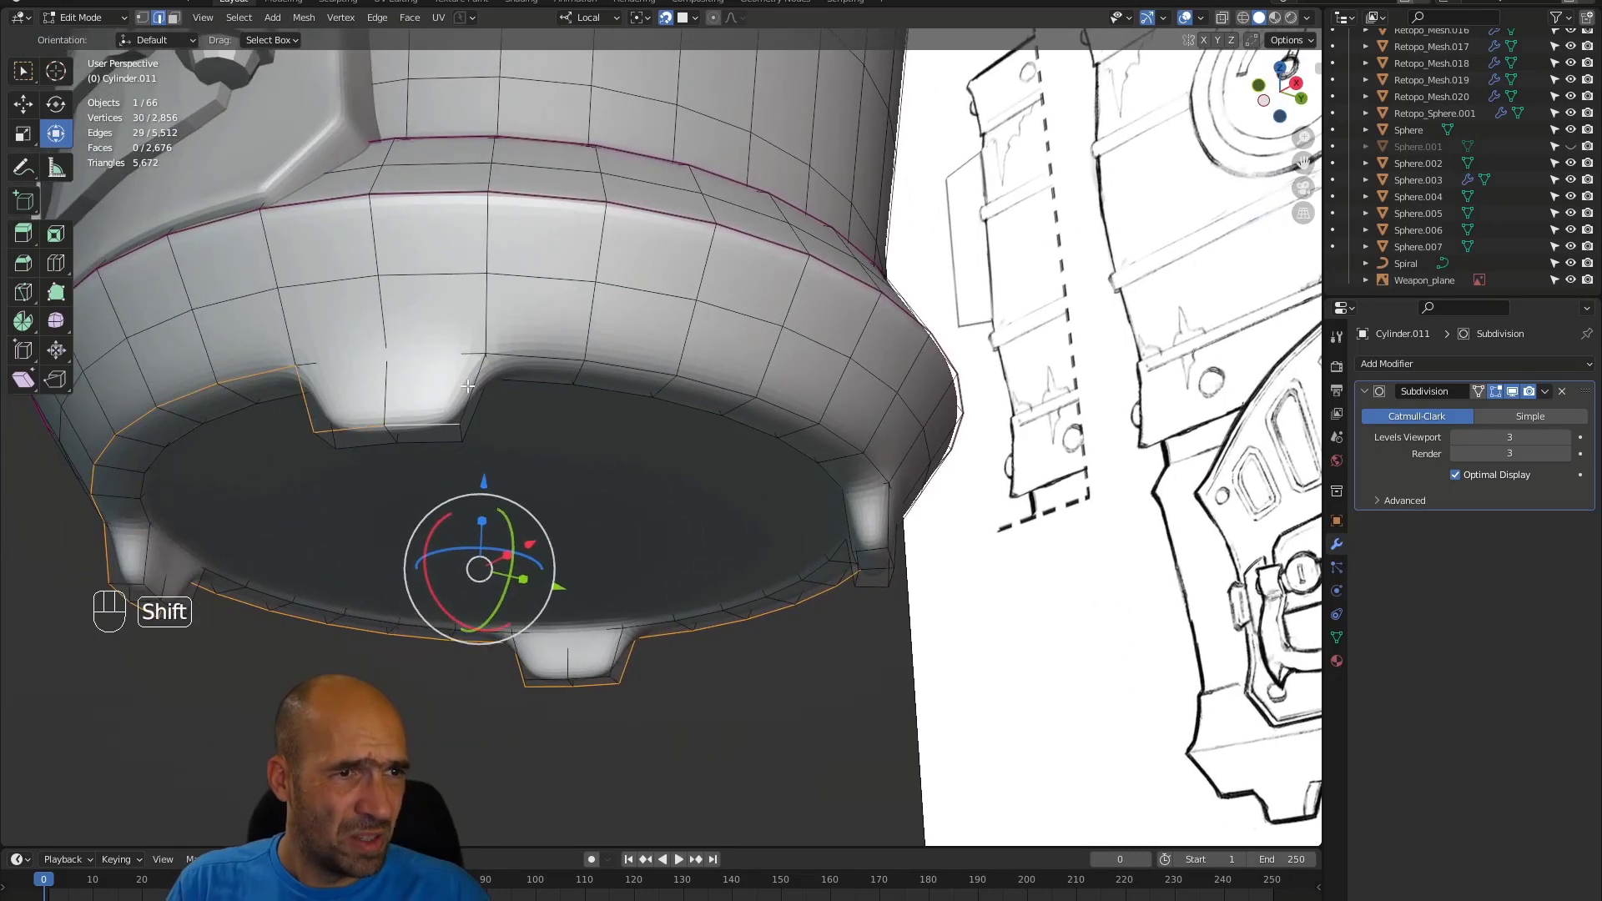
ctrl+click(656, 374)
ctrl+click(886, 508)
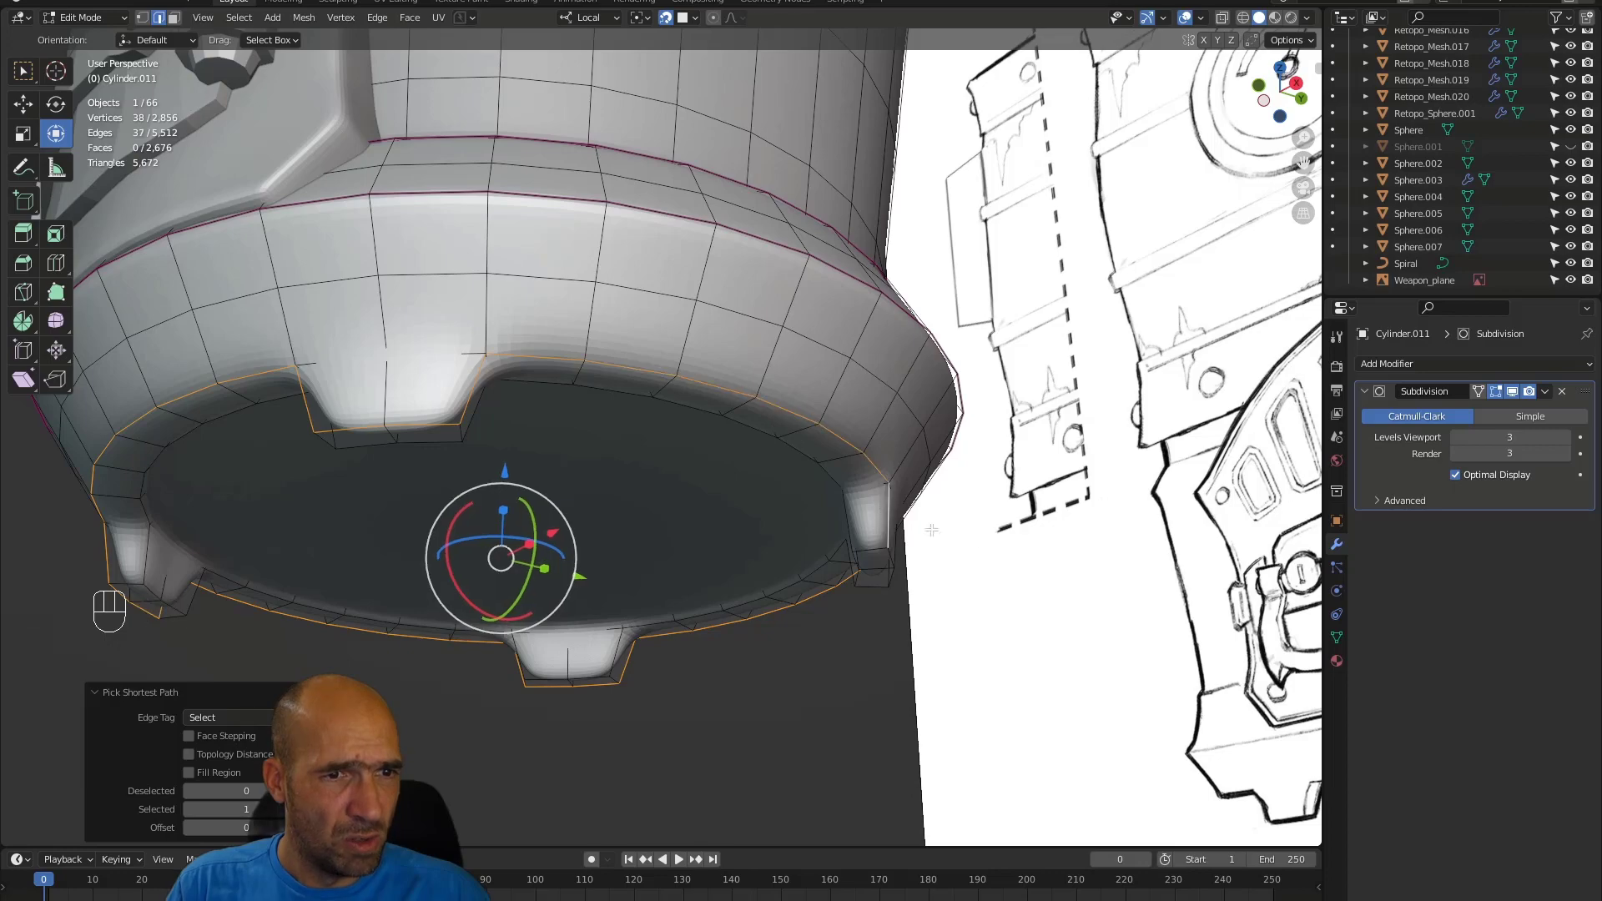
- Complete the outer bottom rim selection around the last foot and crease the whole outline by about 0.37
alt+drag(885, 507, 740, 501)
ctrl+click(504, 407)
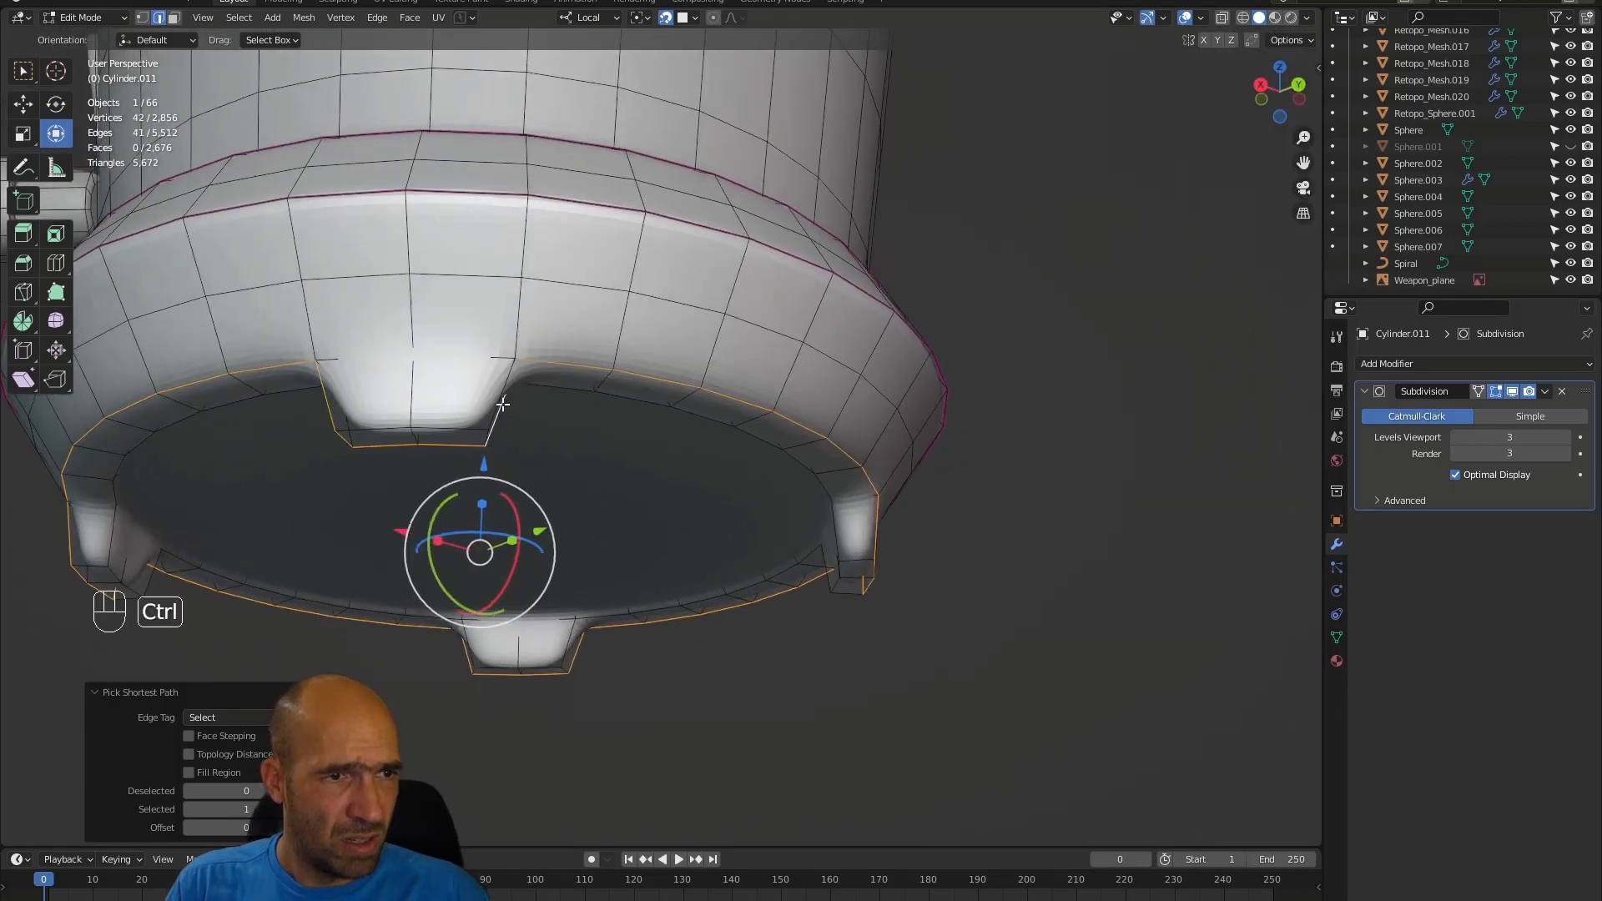
key(ctrl+z)
alt+drag(502, 404, 793, 426)
alt+middle_drag(792, 427, 634, 421)
alt+middle_drag(634, 422, 520, 407)
alt+drag(520, 407, 538, 453)
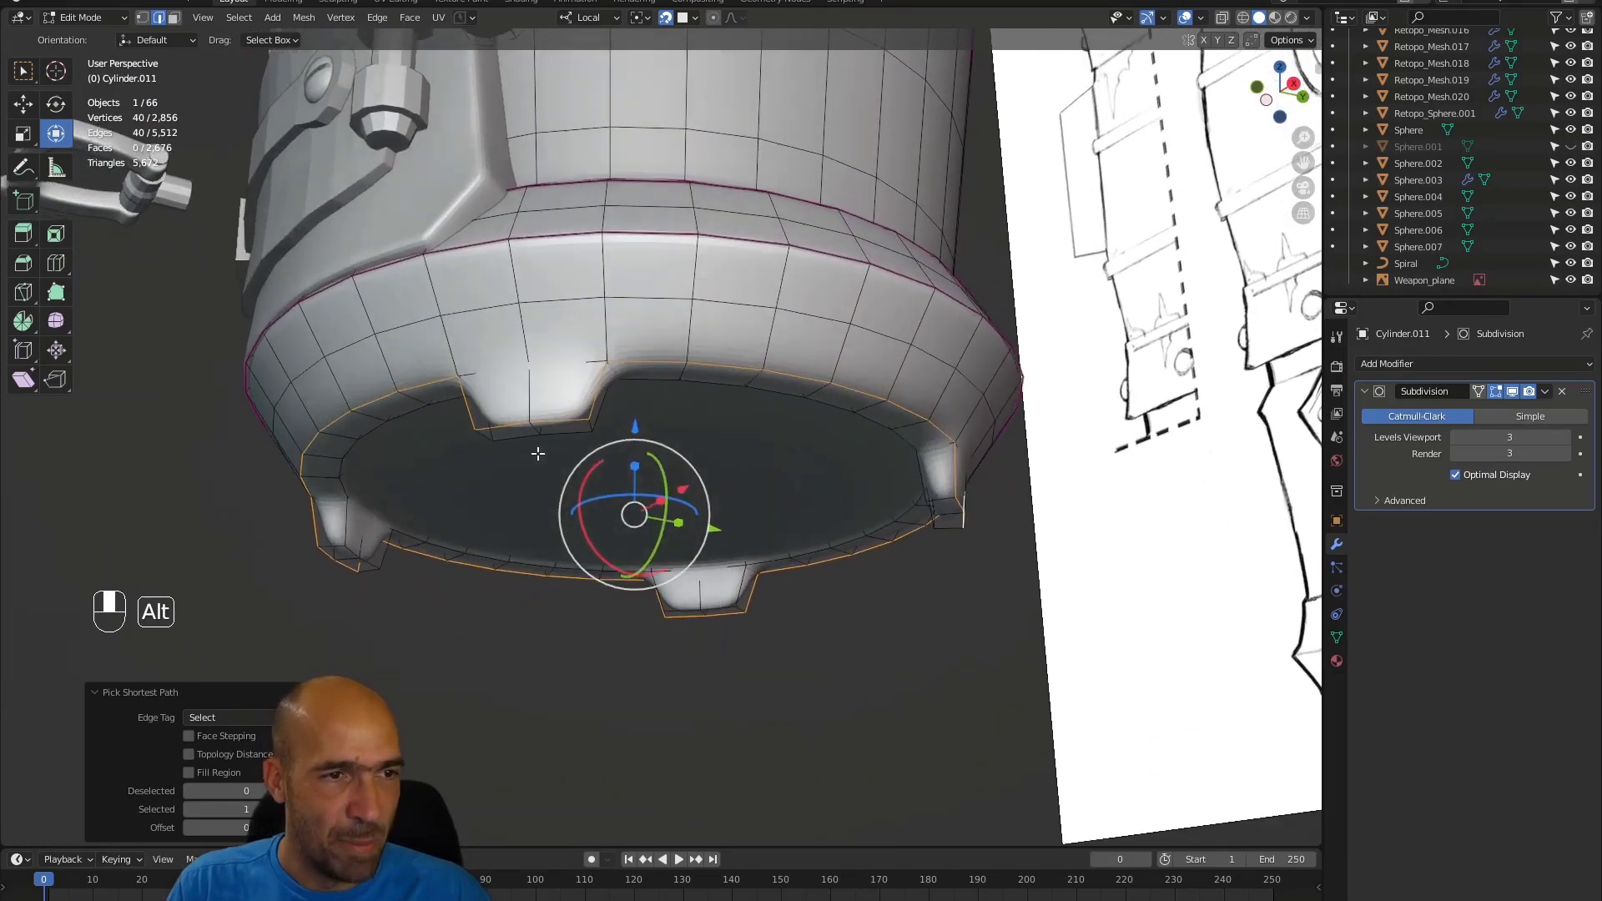
key(shift+e)
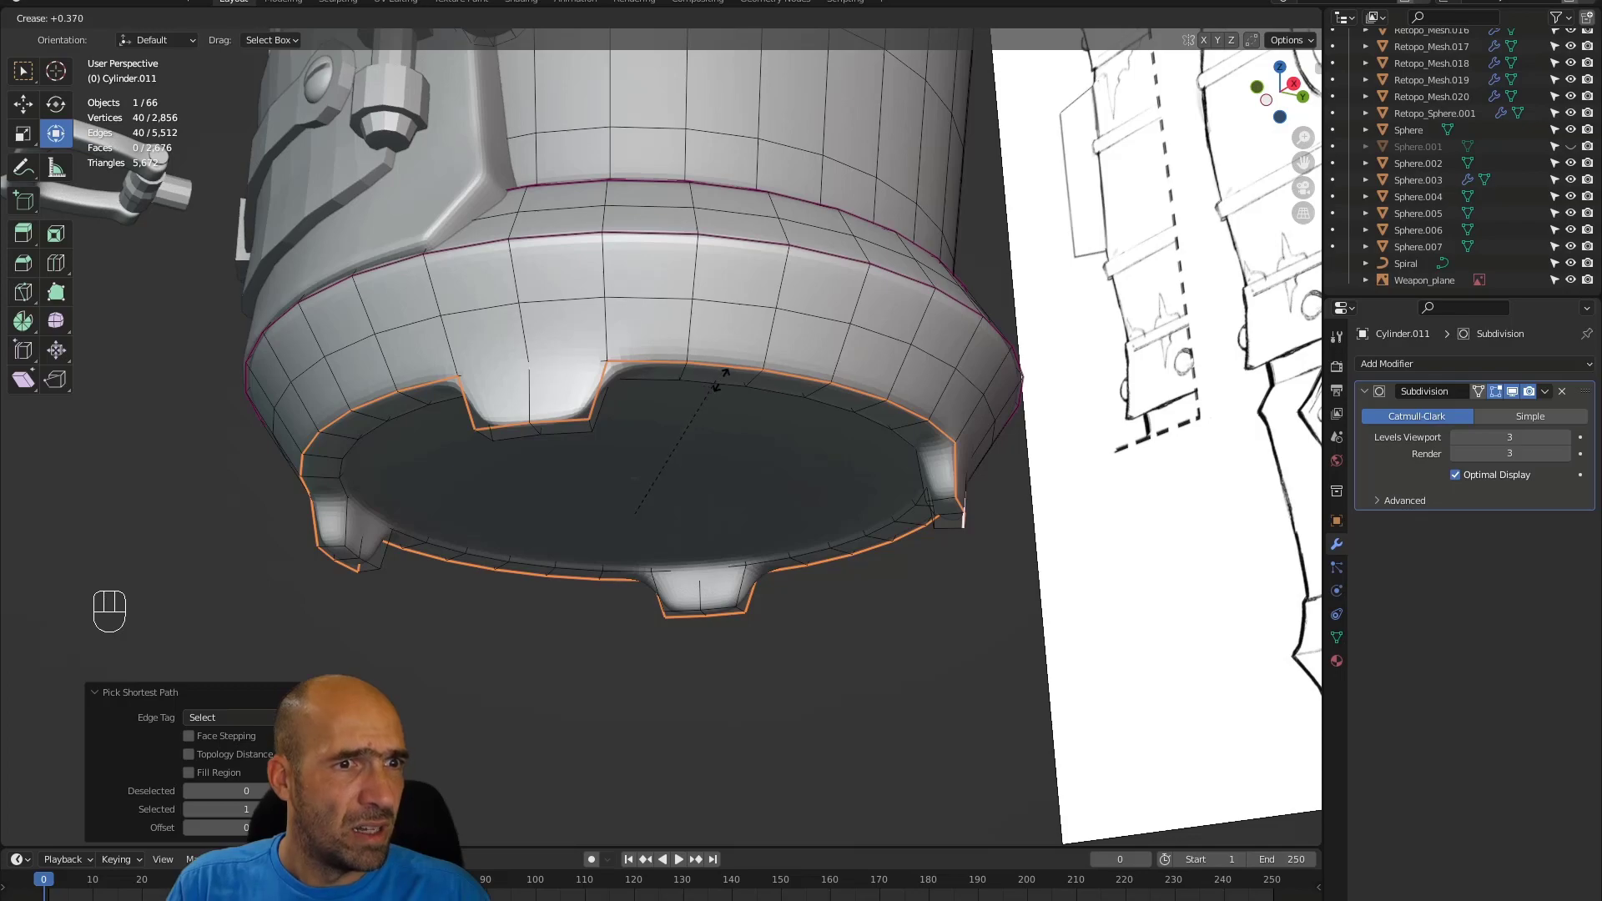
double_click(727, 378)
- With X-ray on, select the short edges at the upper corners of the first foot, where it meets the rim
mouse_move(649, 408)
alt+mouse_down()
mouse_move(543, 375)
mouse_move(493, 325)
mouse_move(422, 397)
mouse_move(497, 316)
mouse_move(322, 384)
alt+mouse_up()
click(596, 398)
shift+click(487, 320)
key(alt+z)
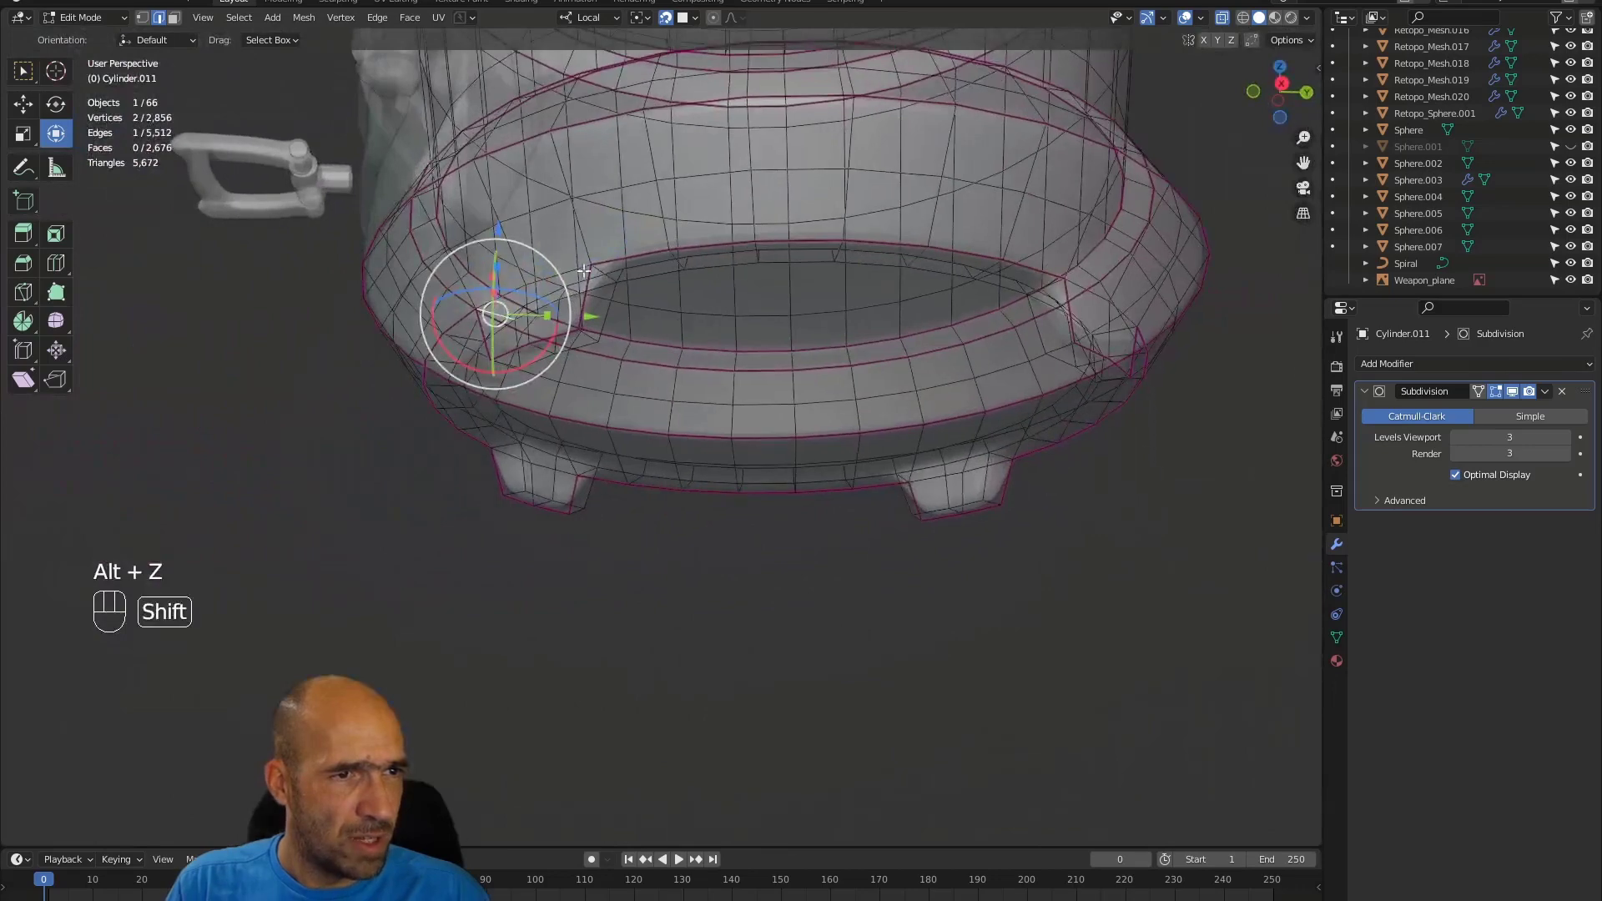
shift+click(601, 273)
alt+drag(1019, 300, 973, 299)
key(ctrl+z)
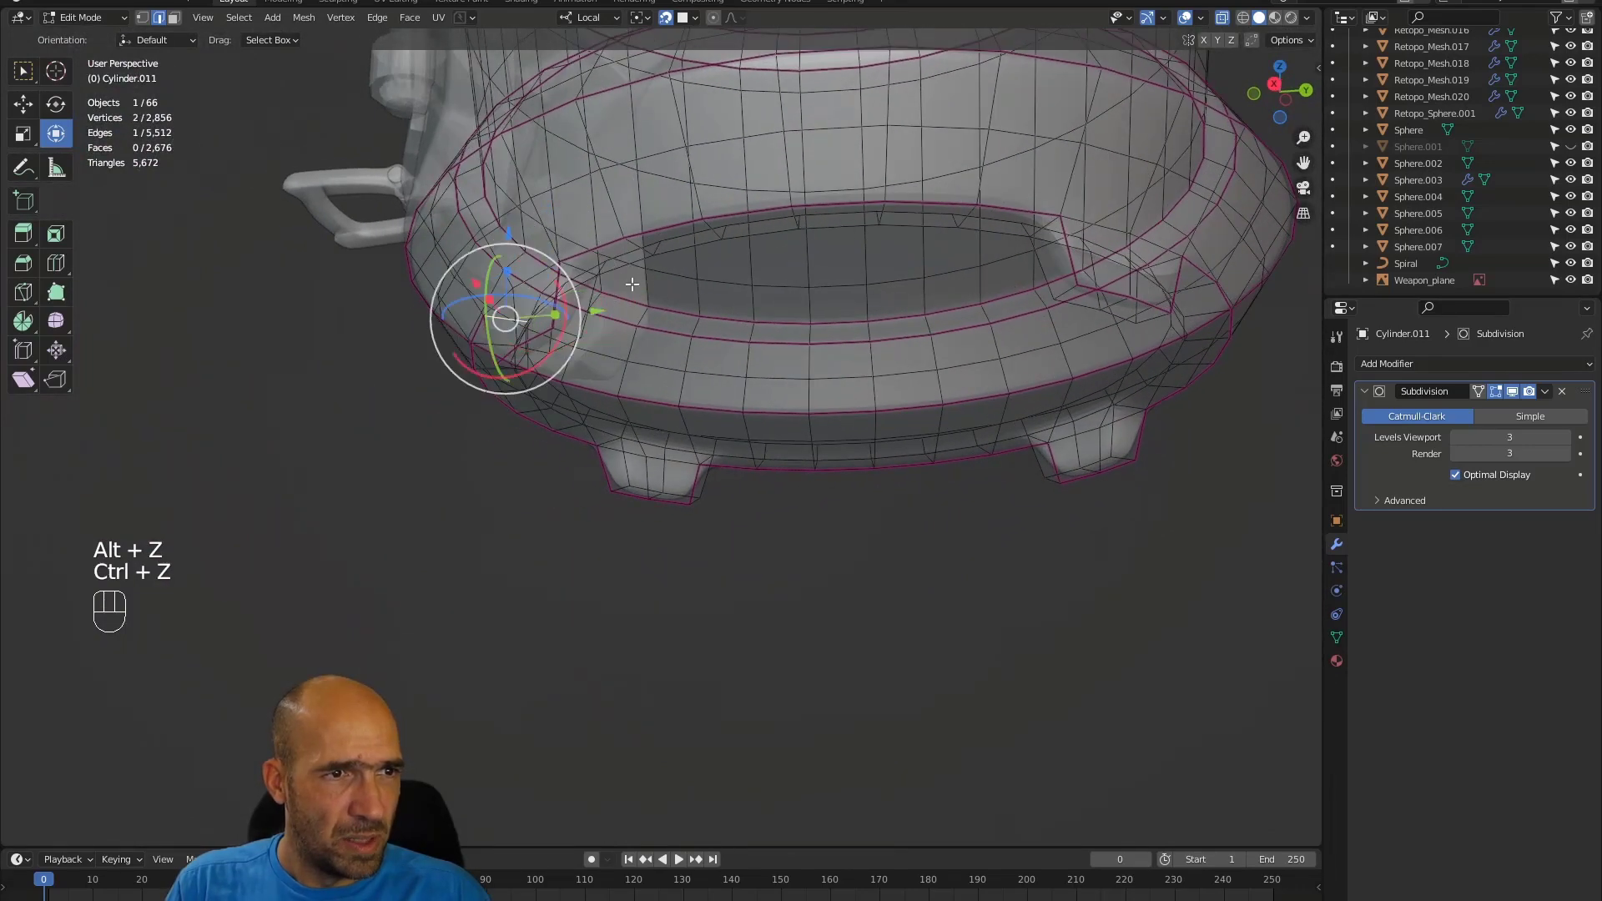
shift+click(632, 285)
- Add the short upper-corner edges of the next feet around the base to the selection
alt+drag(851, 275, 859, 338)
shift+click(991, 324)
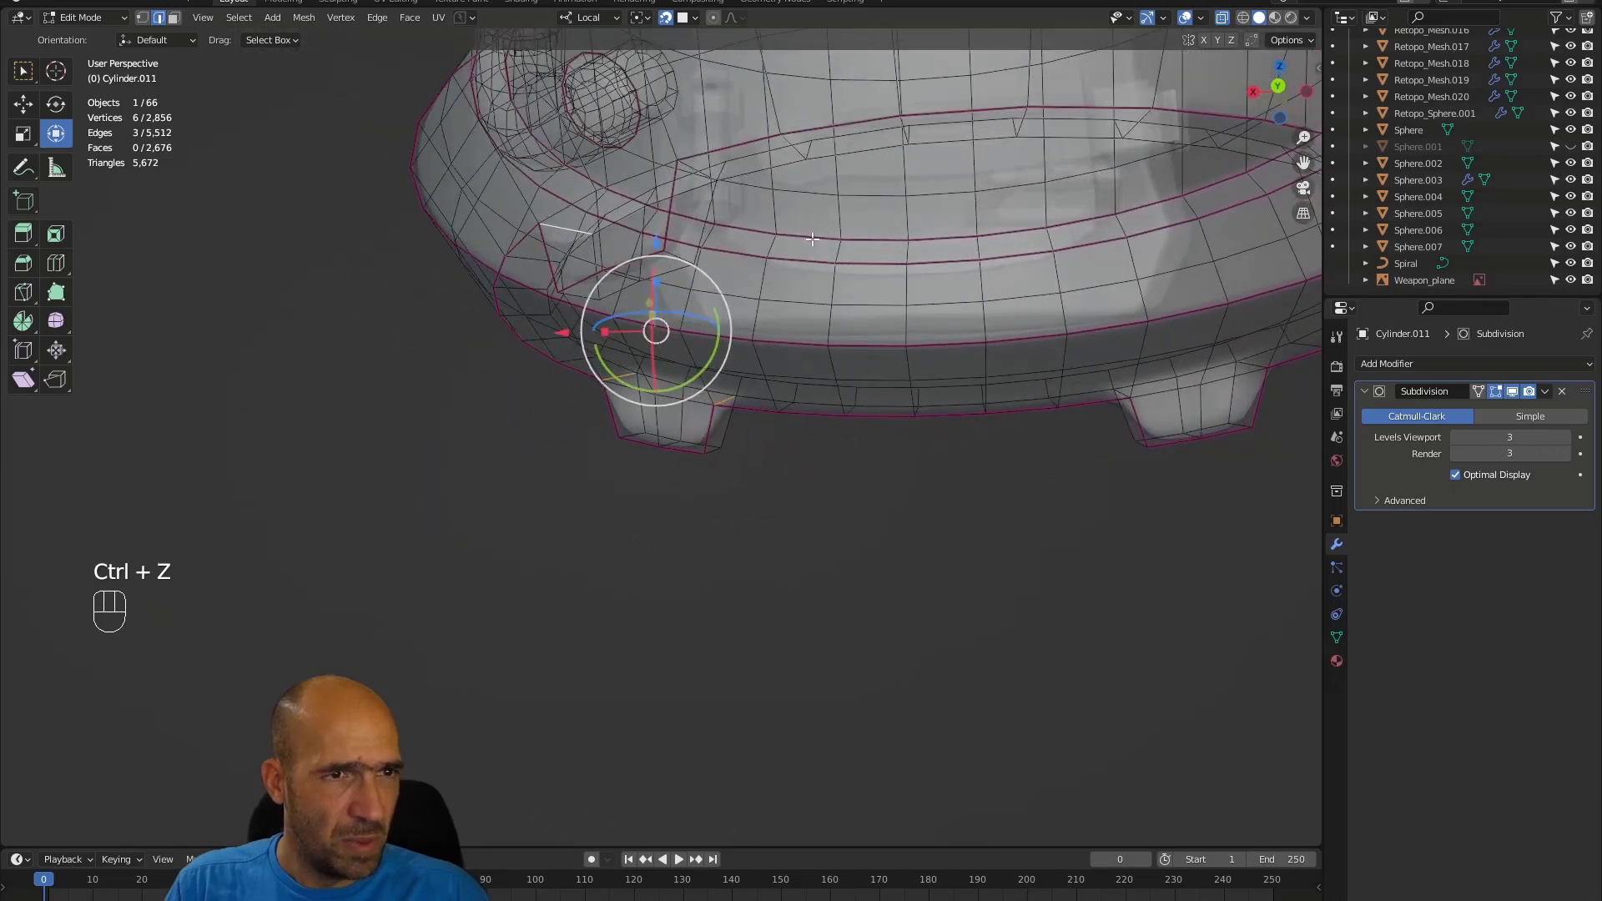
shift+click(707, 173)
alt+drag(707, 173, 800, 334)
shift+click(915, 318)
shift+click(518, 337)
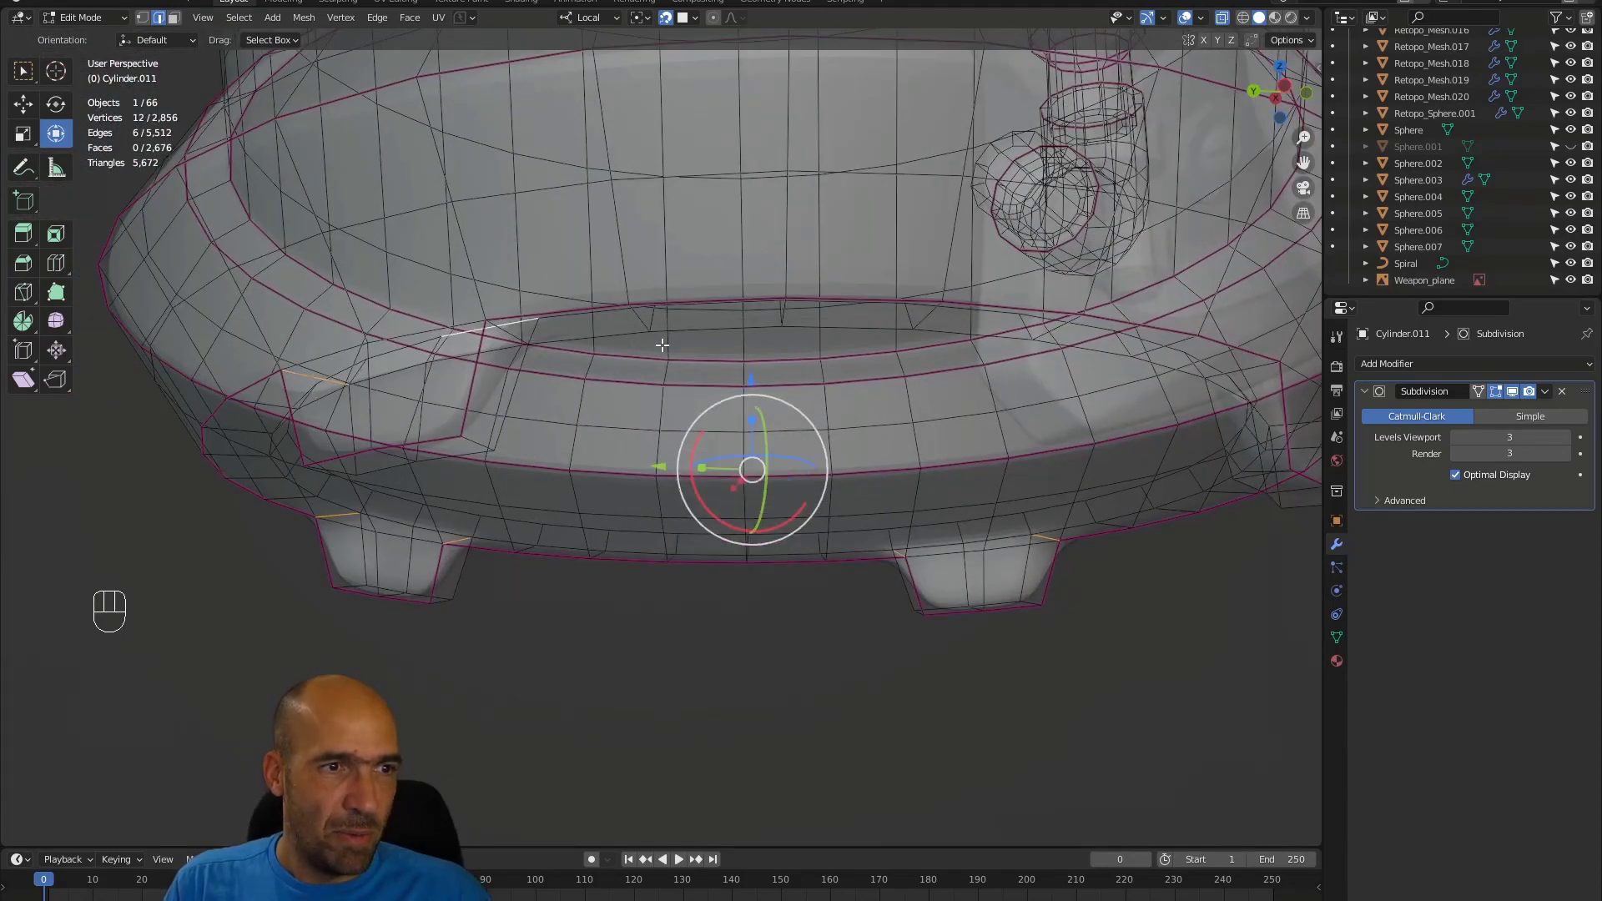
key(ctrl+z)
shift+click(521, 340)
alt+shift+drag(521, 339, 283, 333)
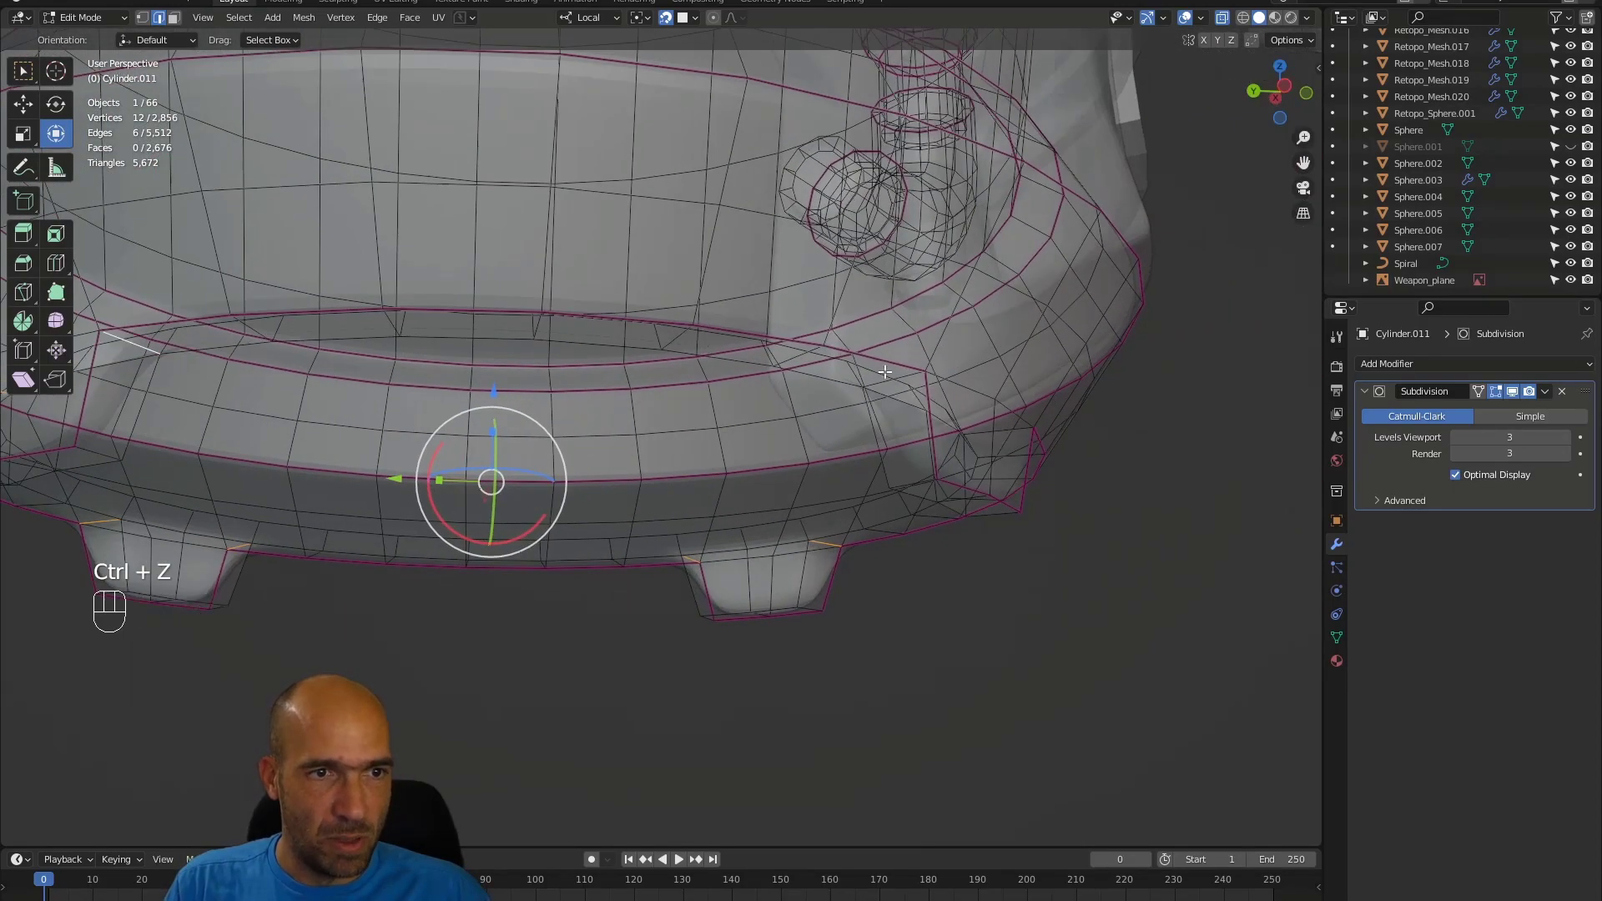
- Add the last foot's upper-corner edges to the selection and crease all eight edges by 1
alt+drag(893, 380, 525, 461)
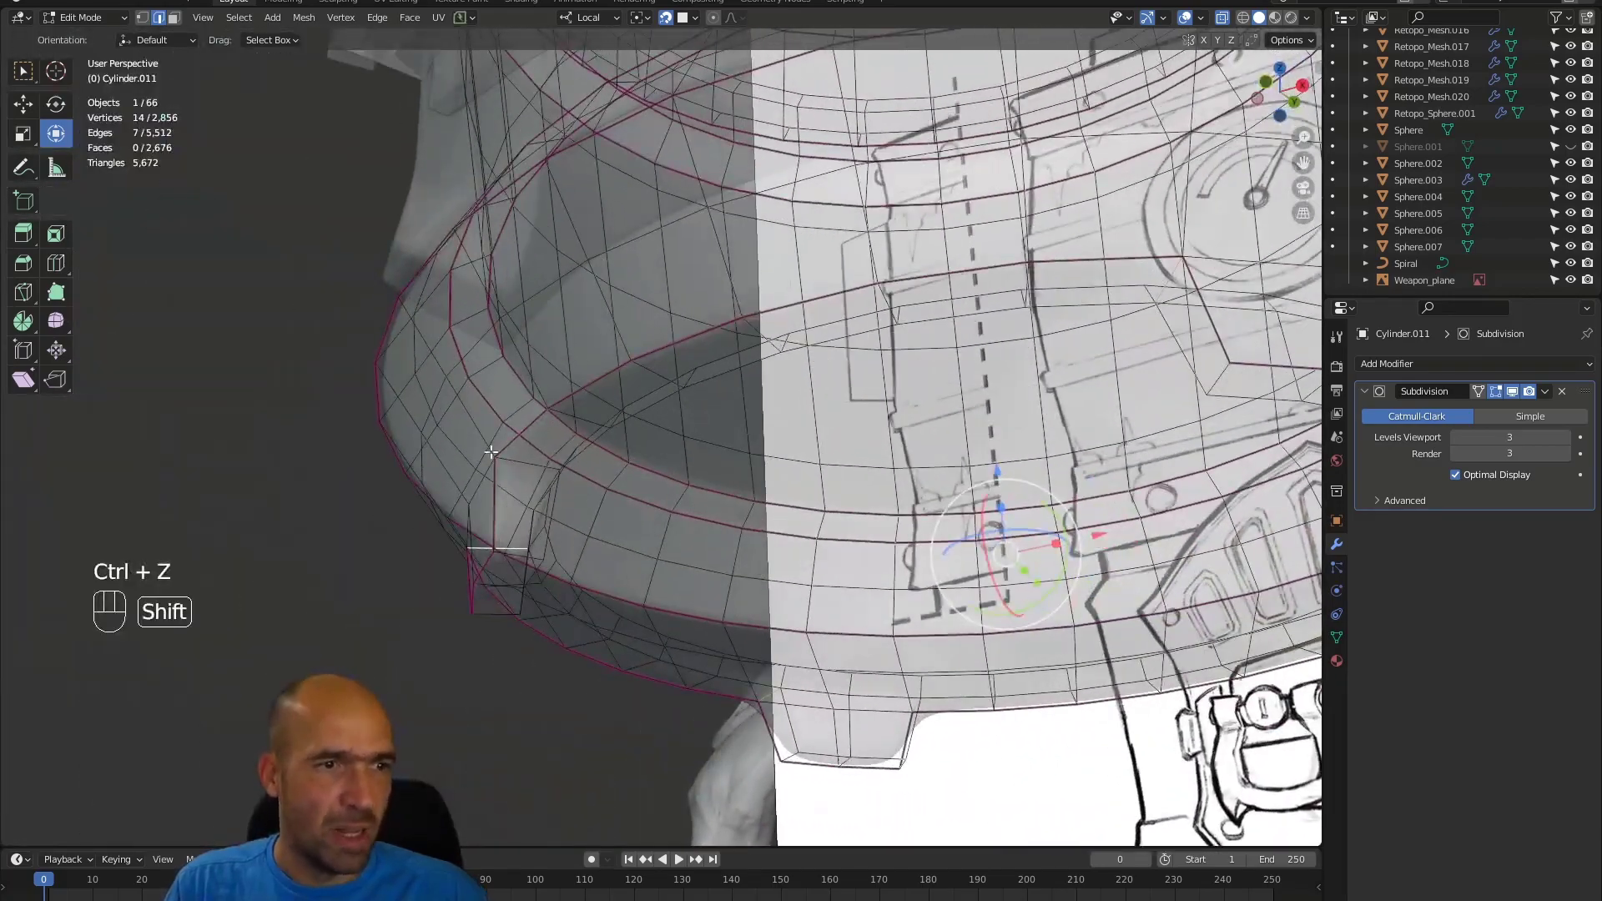
shift+click(526, 460)
alt+drag(612, 404, 647, 409)
ctrl+alt+drag(647, 409, 790, 512)
key(alt+z)
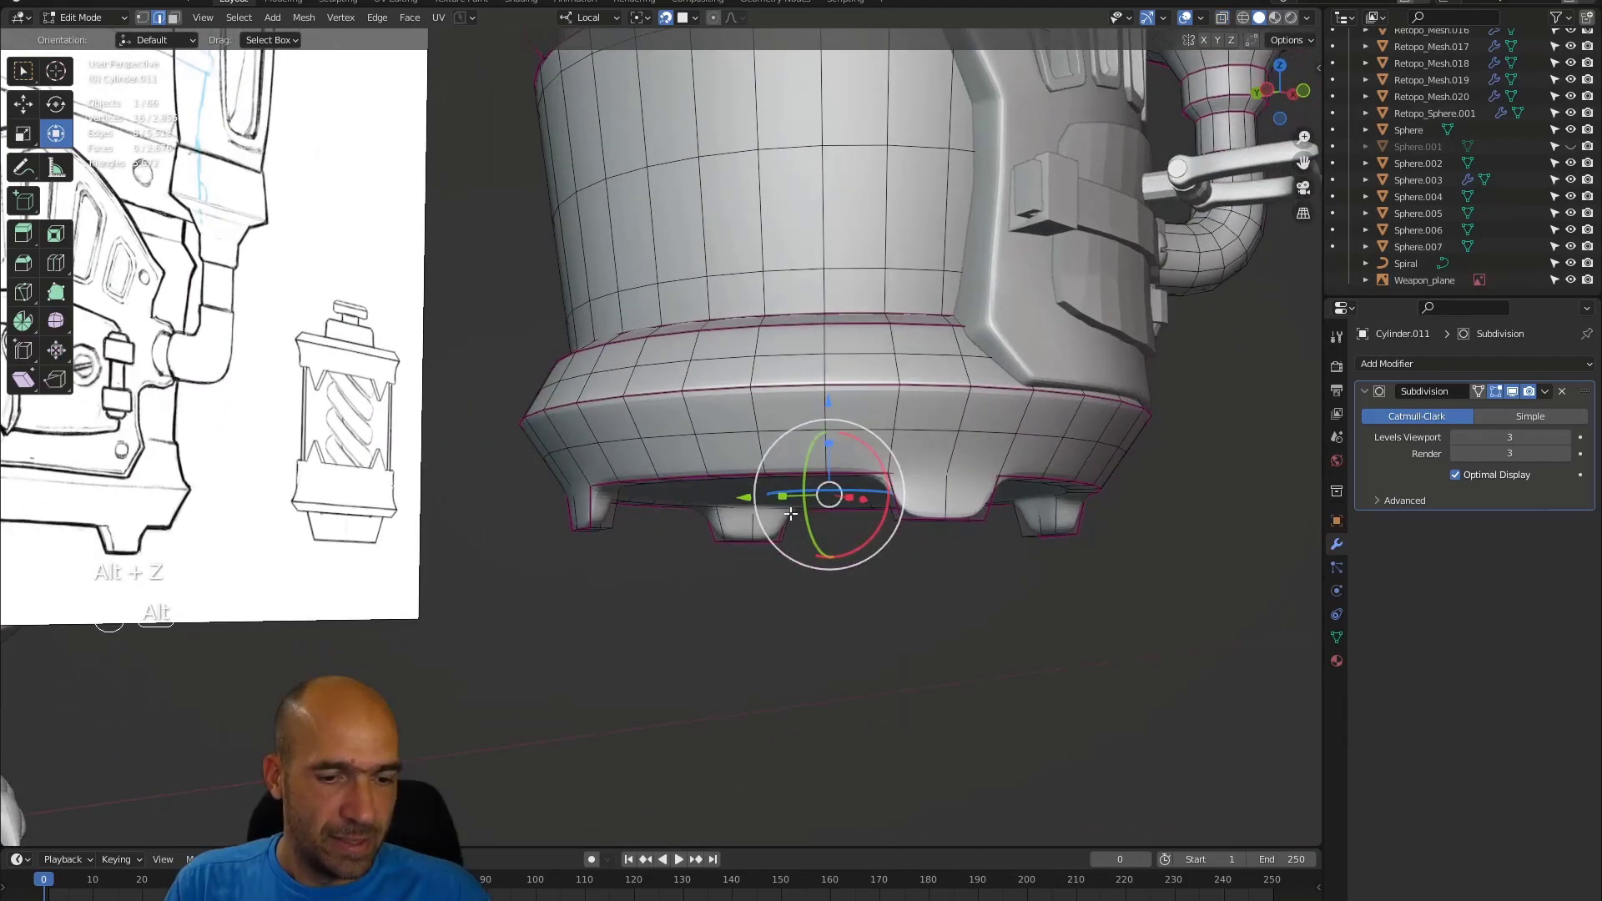
key(shift+e)
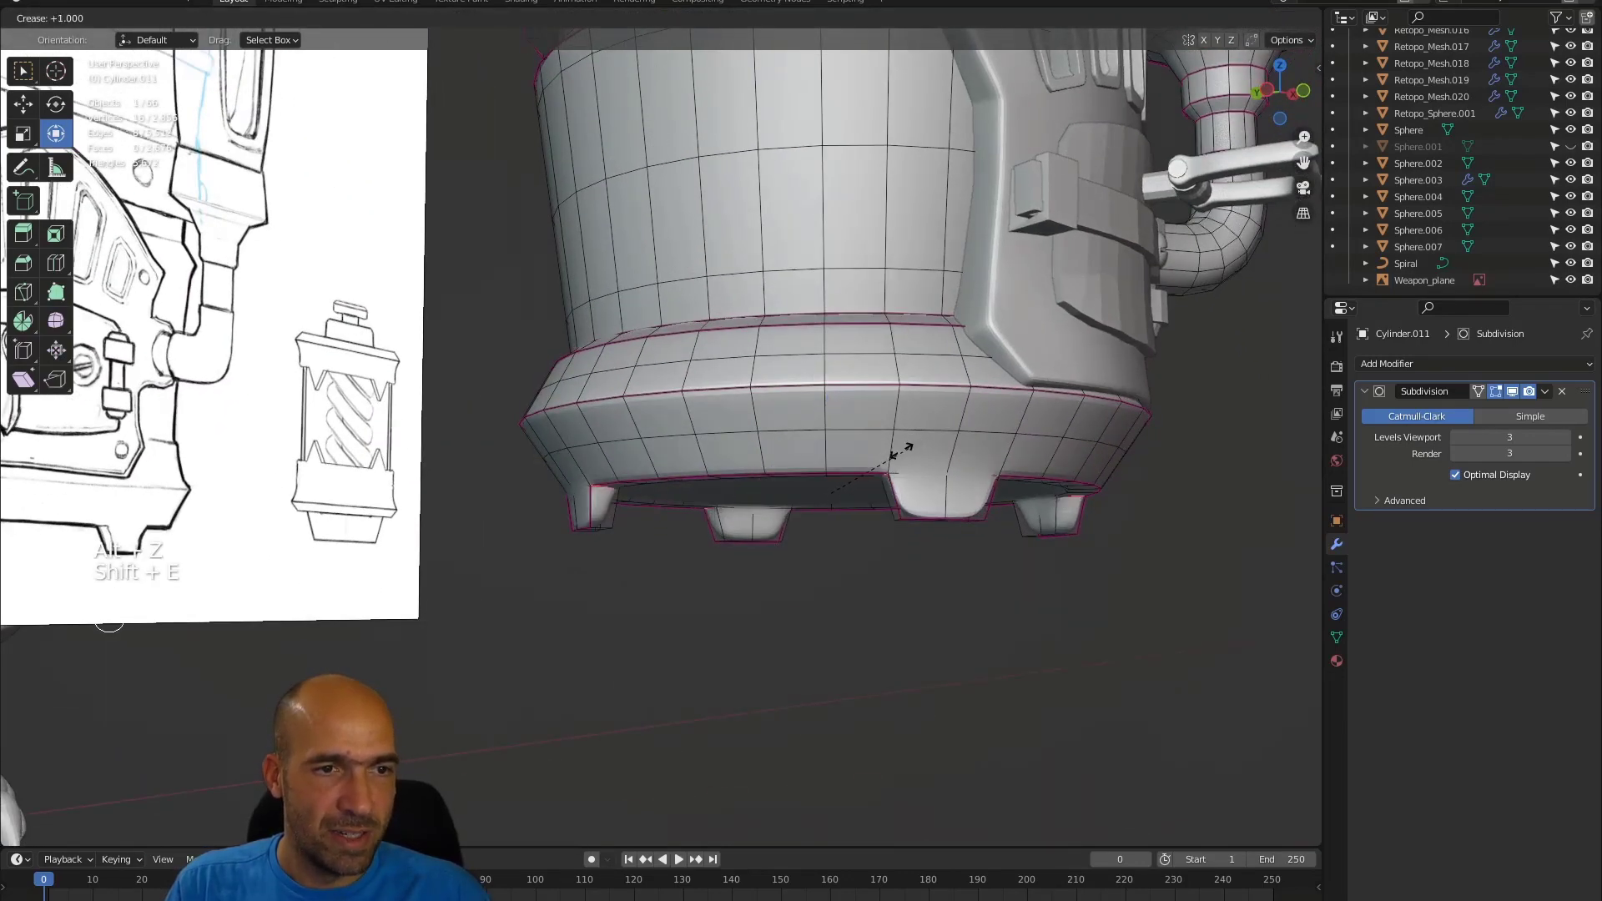
click(877, 462)
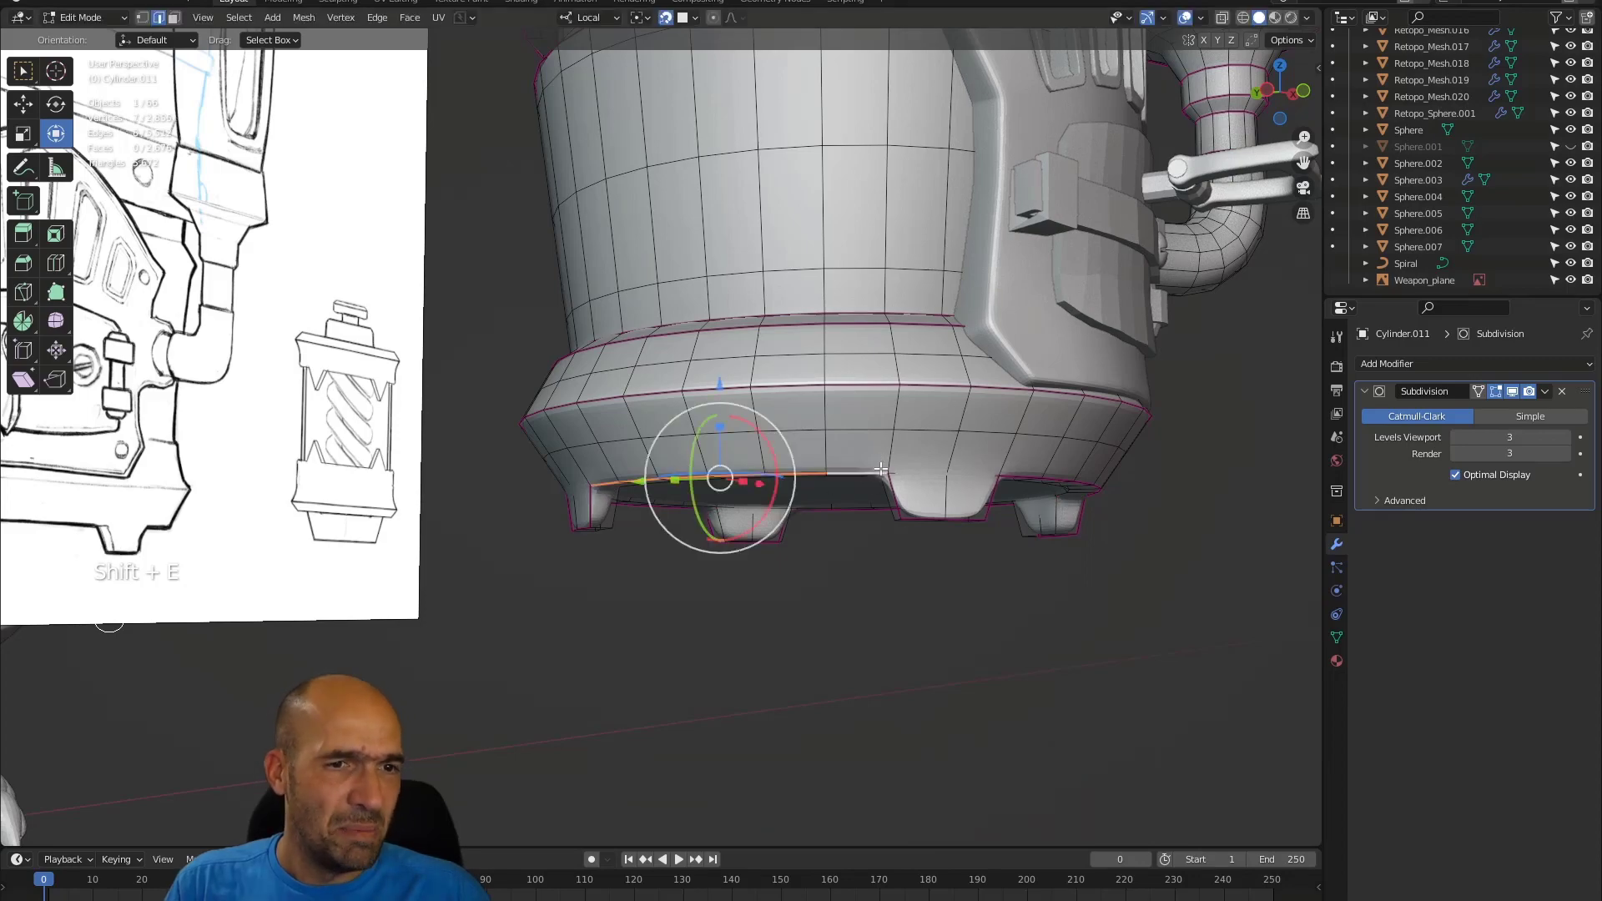
- Select the two short edges at the bottom corners of one foot on the underside of the base
mouse_move(876, 462)
alt+mouse_down()
mouse_move(941, 511)
mouse_move(848, 609)
mouse_move(823, 609)
mouse_move(816, 572)
mouse_move(894, 509)
mouse_move(900, 531)
alt+mouse_up()
click(962, 532)
click(891, 523)
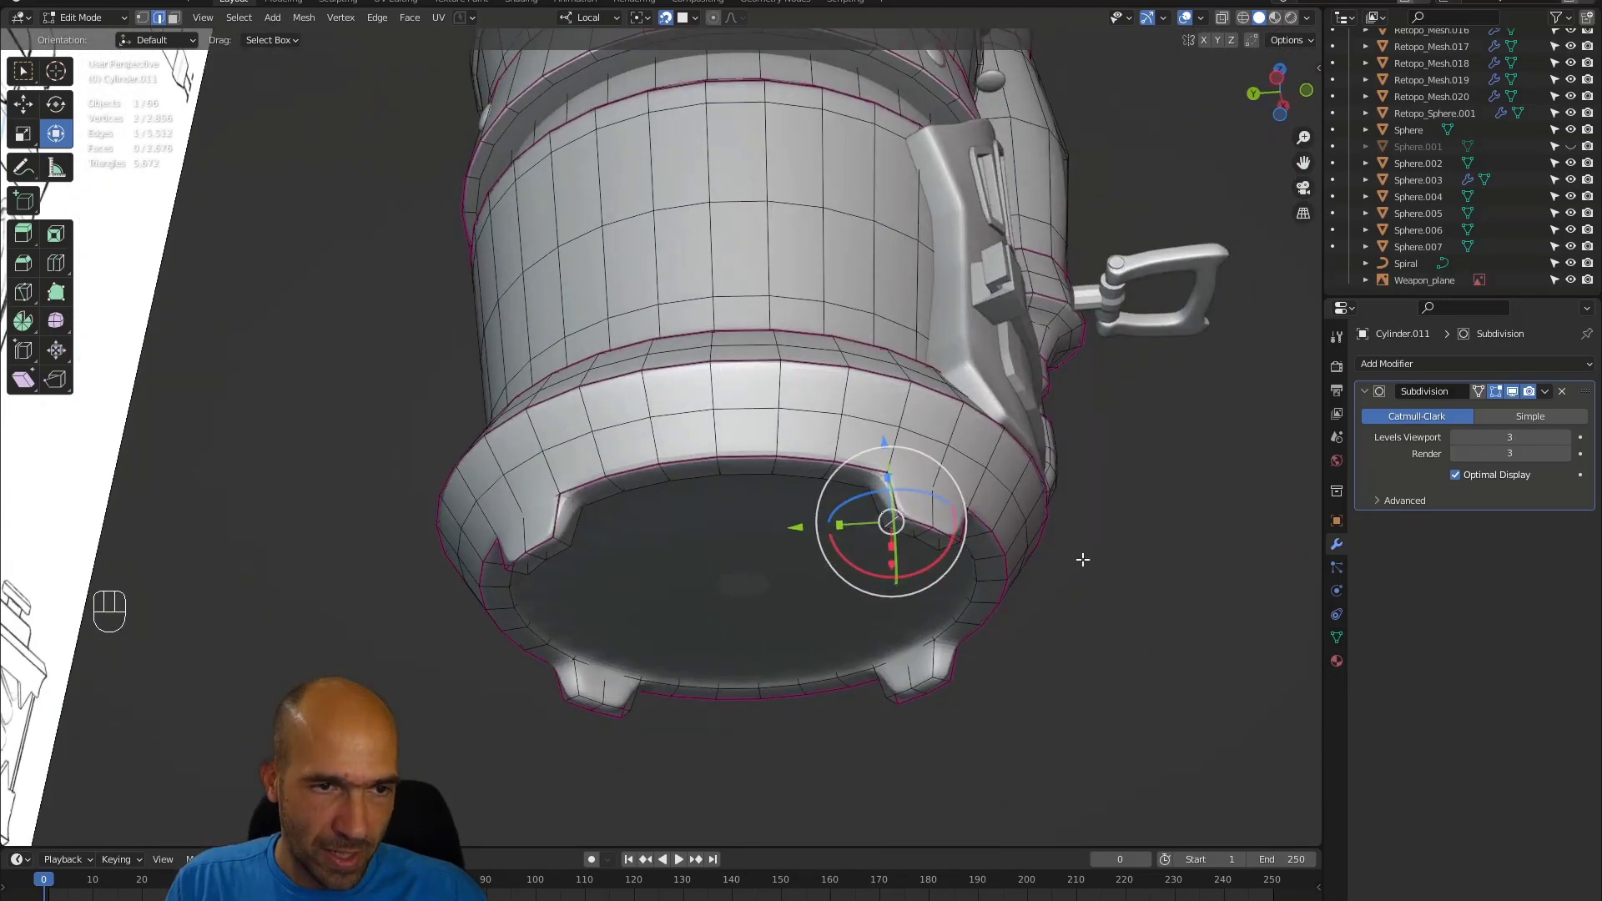
mouse_move(1084, 558)
alt+mouse_down()
mouse_move(985, 551)
mouse_move(973, 510)
alt+mouse_up()
shift+click(975, 506)
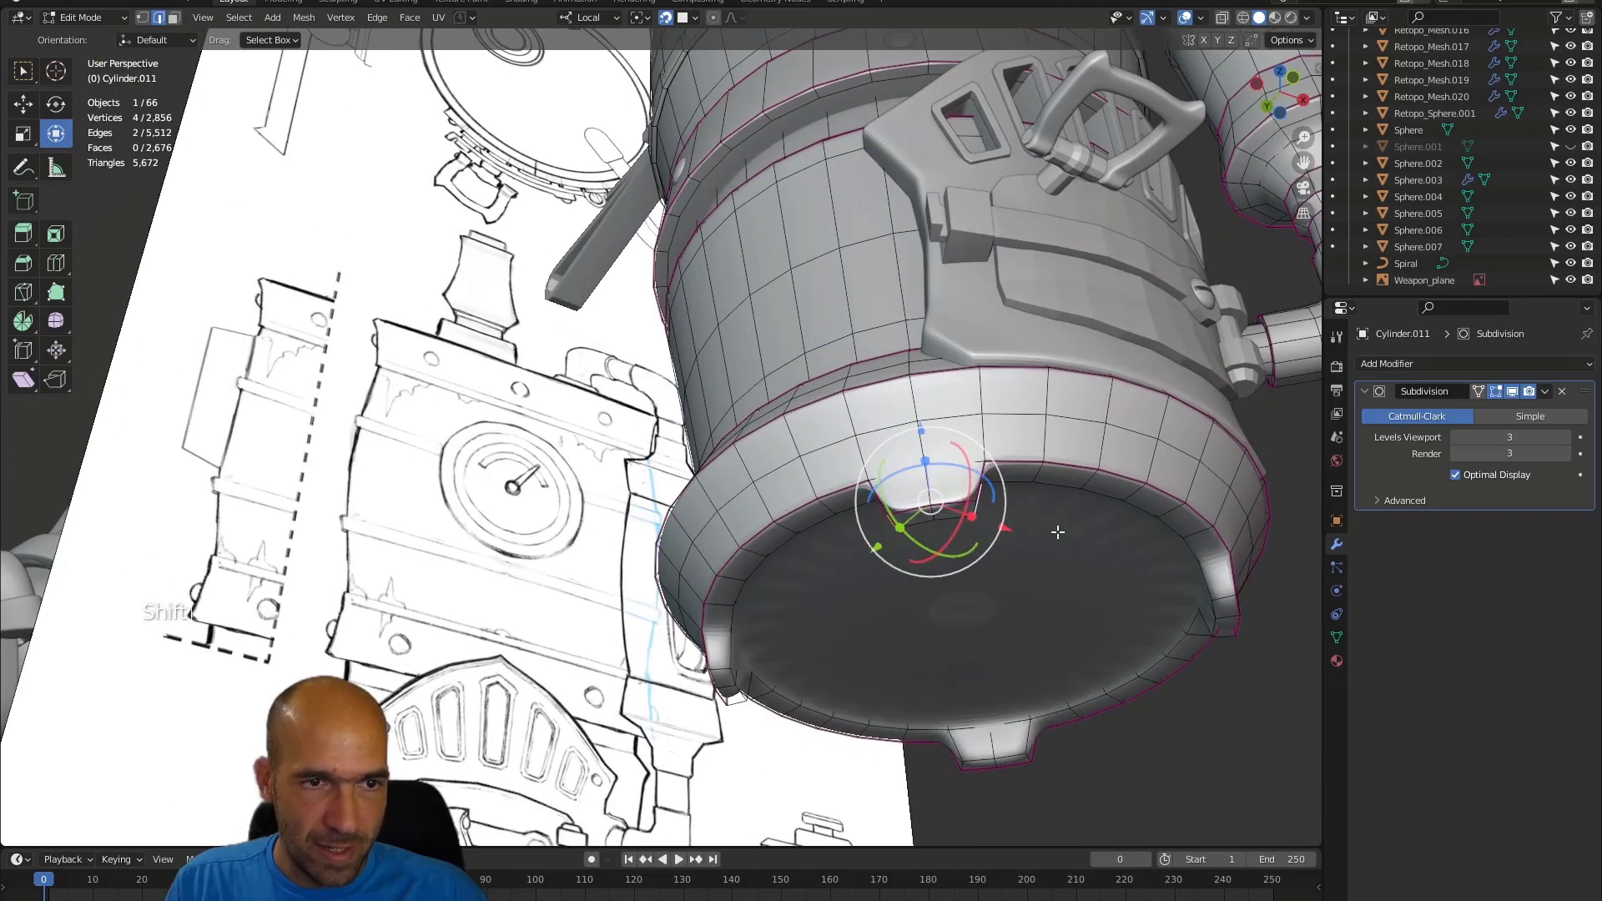
alt+drag(1143, 572, 1105, 517)
key(ctrl+z)
shift+click(974, 495)
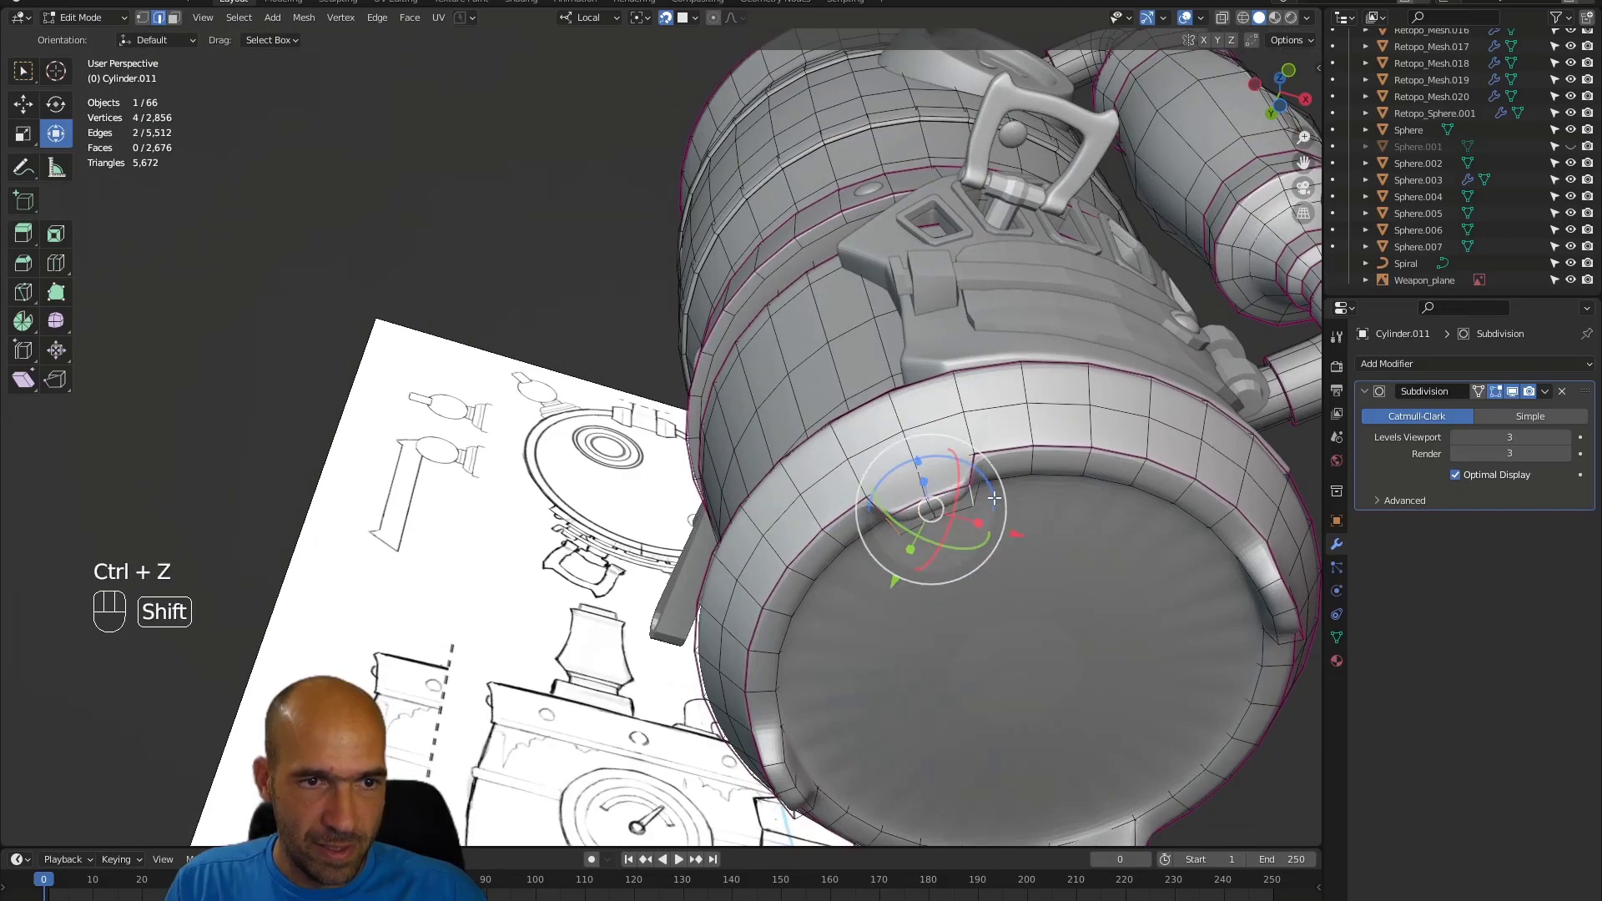
- Add the short bottom-corner edges of the other three feet to the selection and crease all eight edges
shift+click(1272, 584)
shift+click(1297, 638)
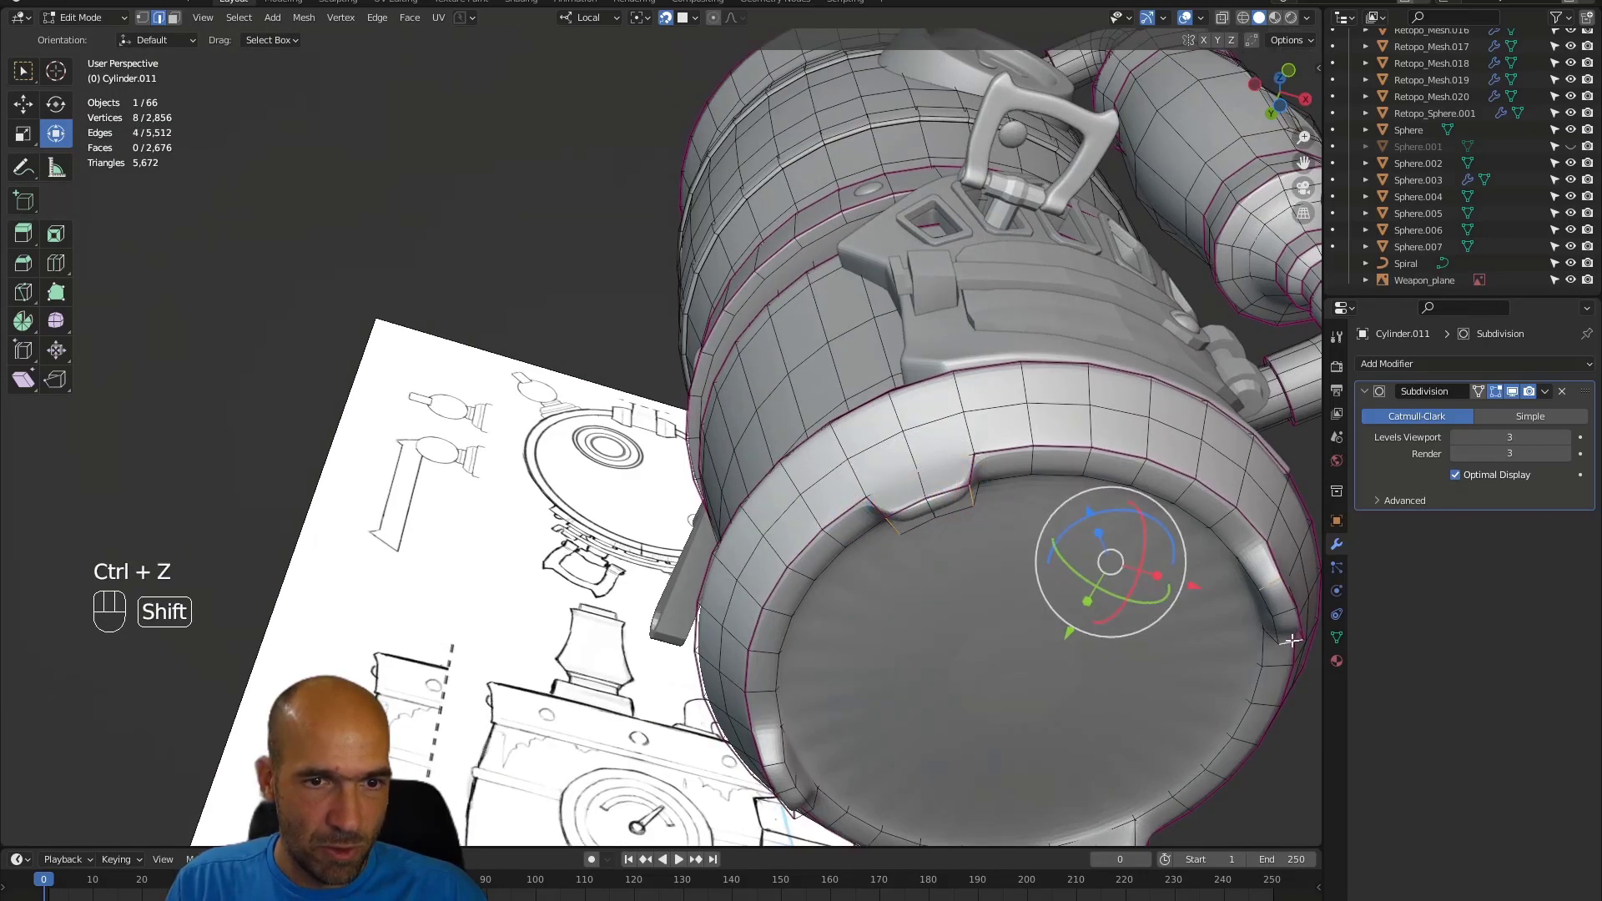
alt+shift+drag(1216, 776, 1244, 587)
shift+click(1171, 632)
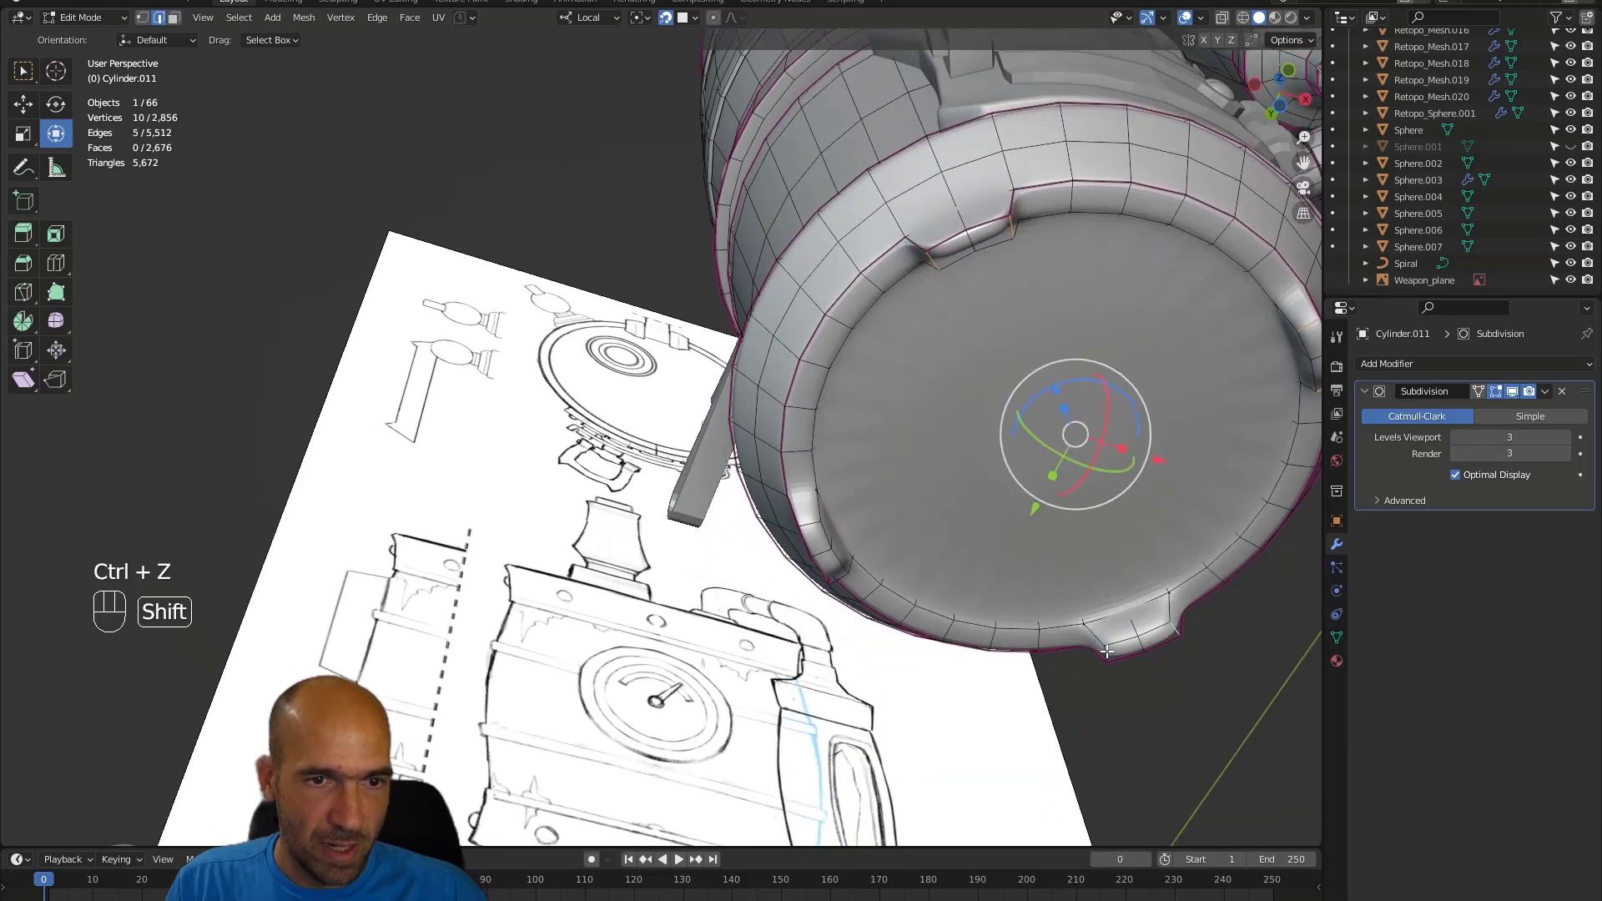
shift+click(1107, 652)
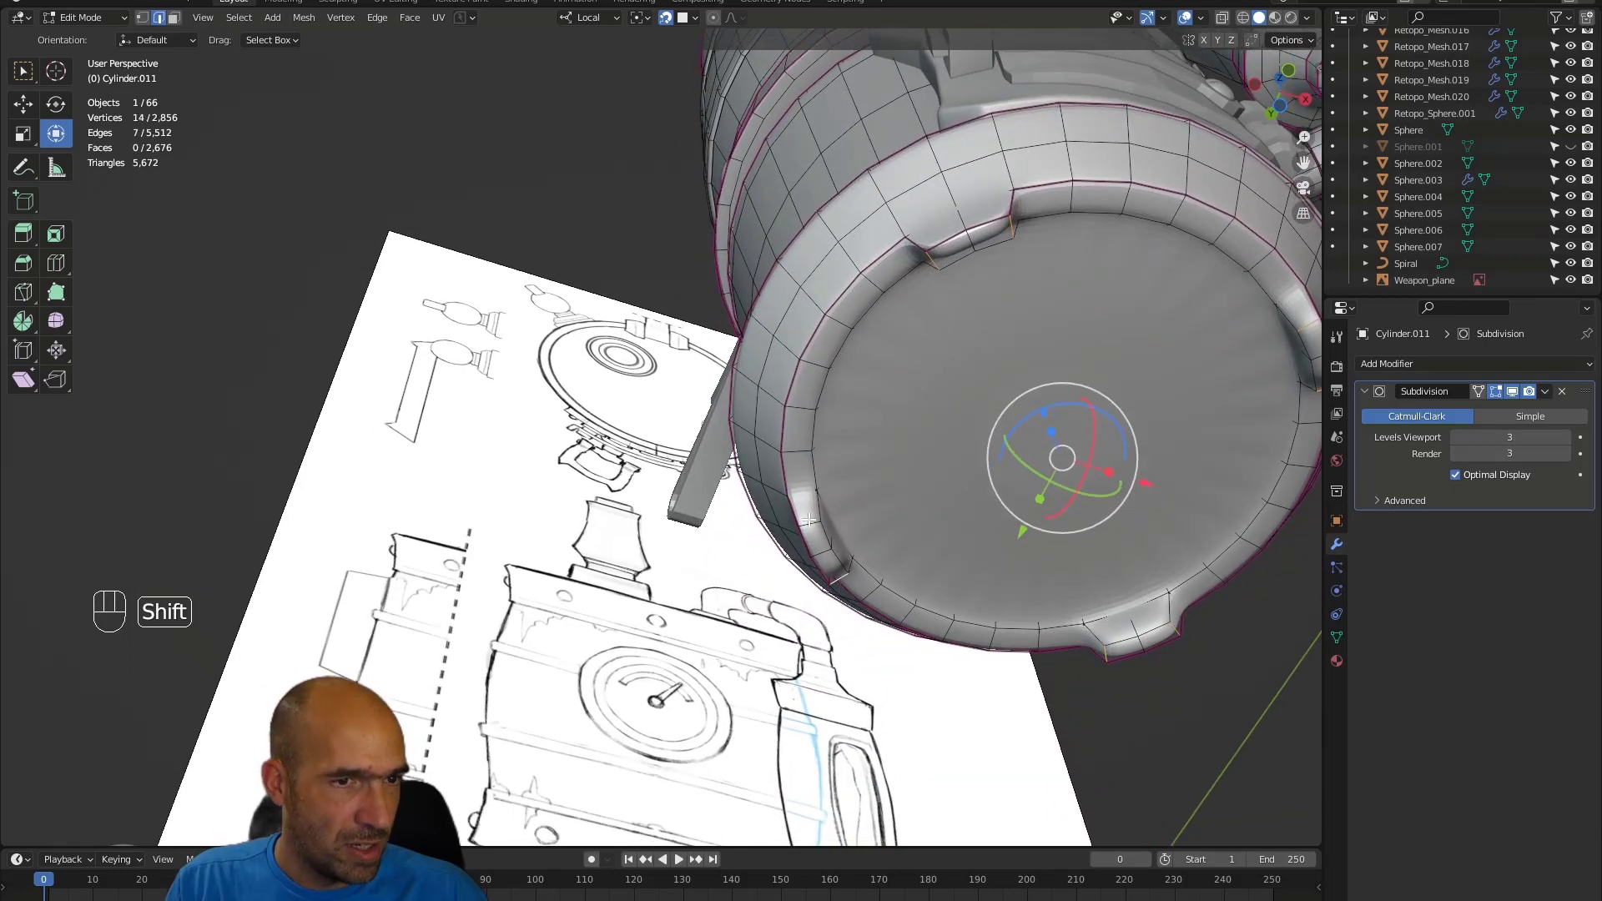
key(shift+e)
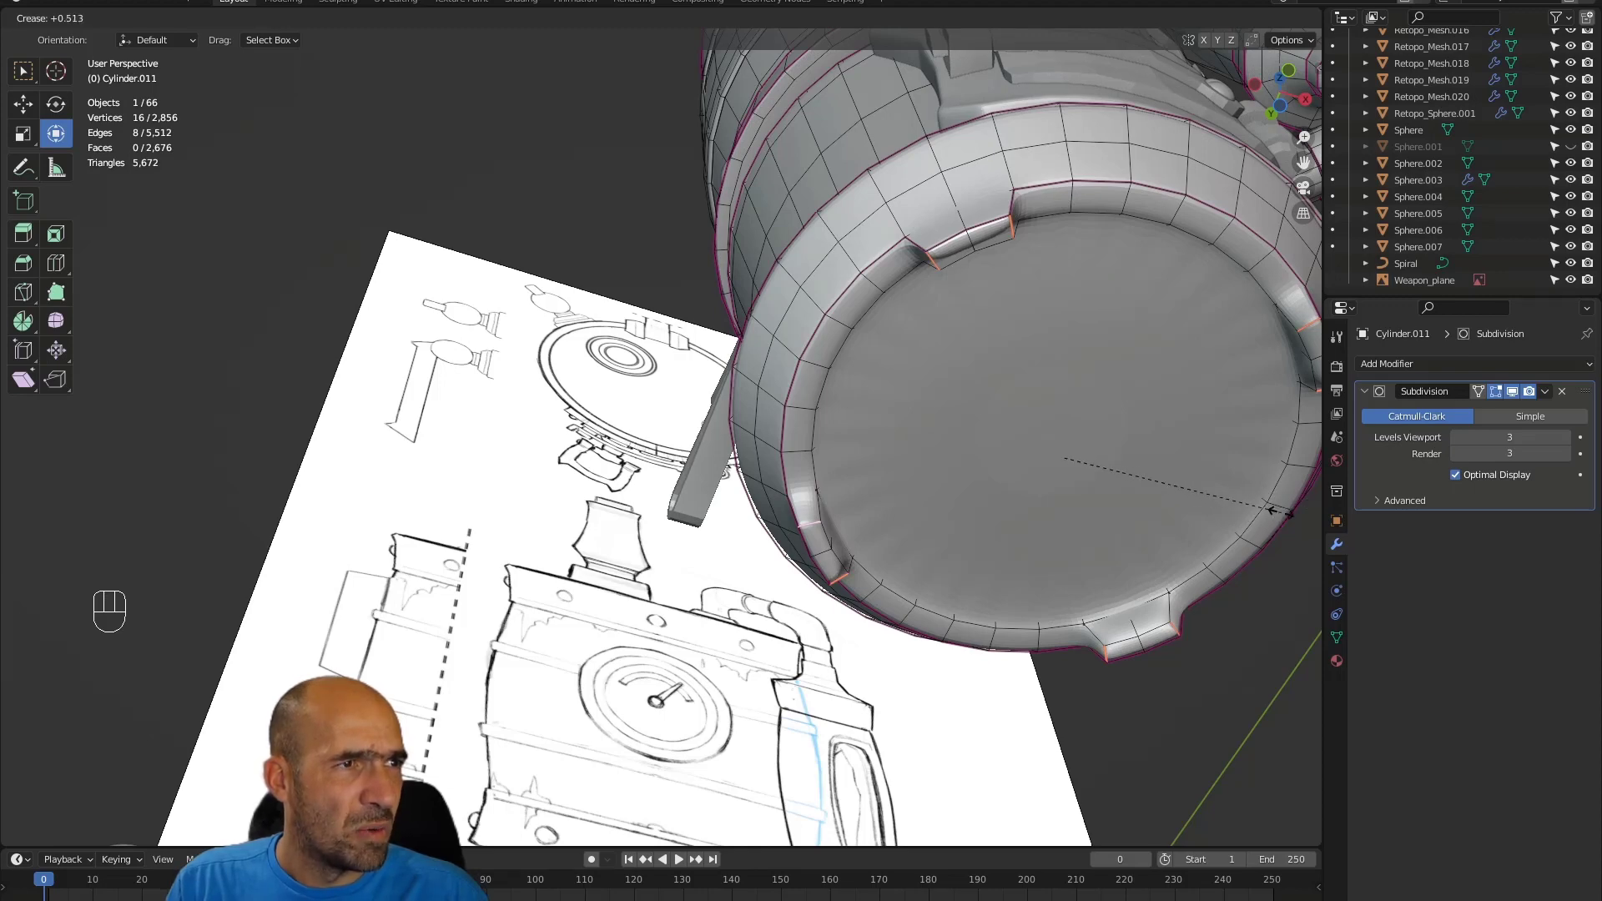
click(1281, 512)
click(1281, 512)
alt+drag(1072, 388, 966, 293)
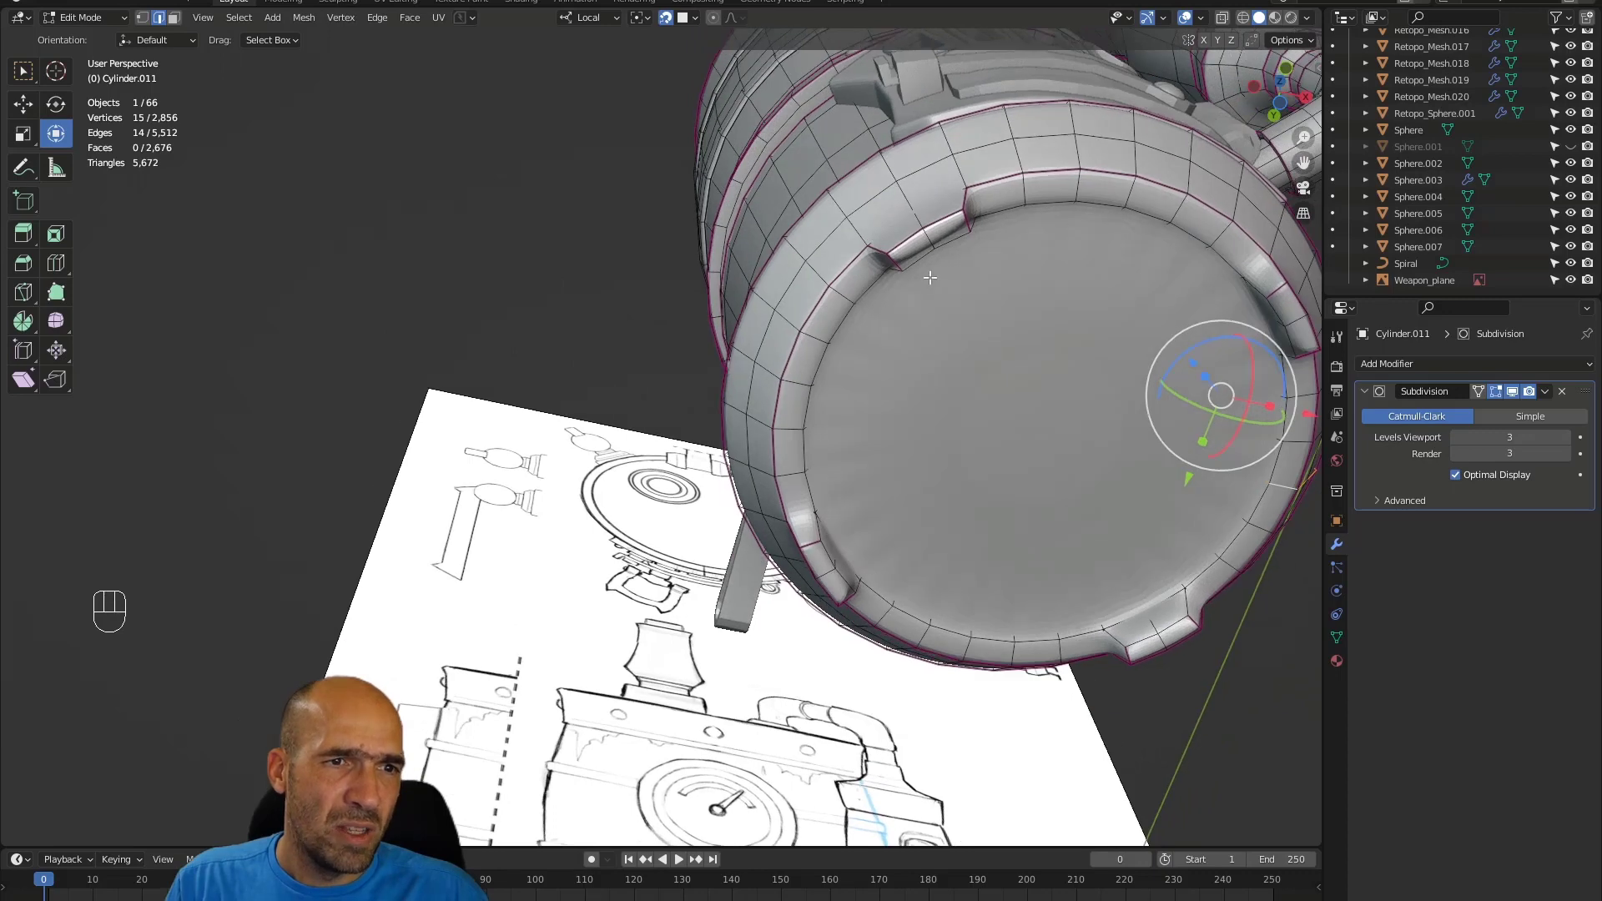
- Select the inner rim edges on the underside of the base as a connected path, from one foot around past two others
click(825, 549)
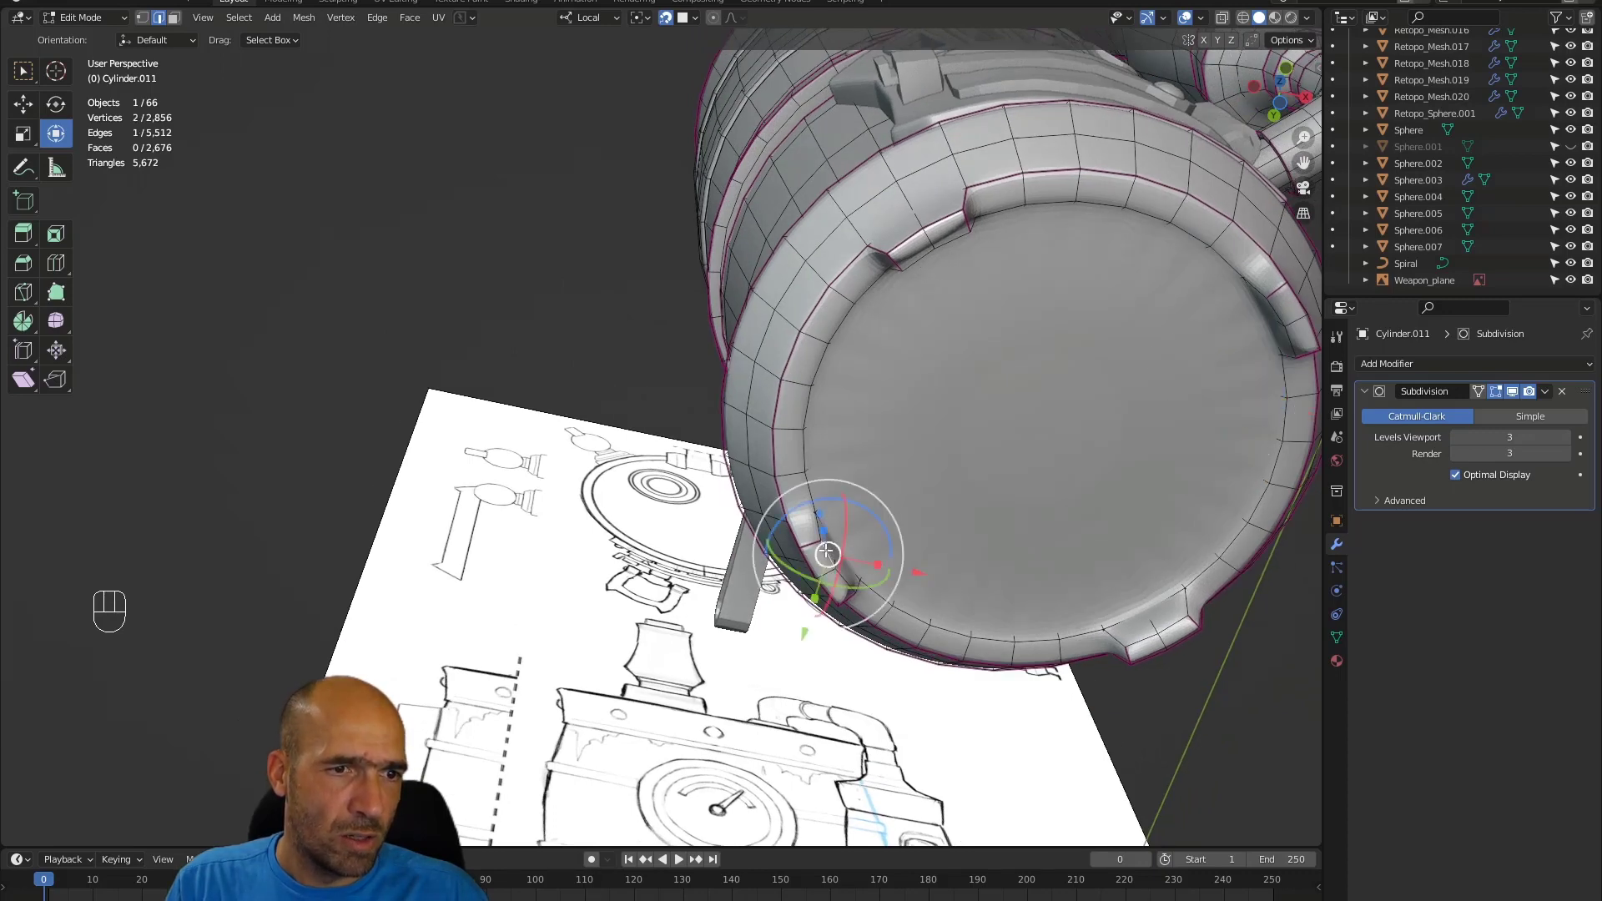
ctrl+click(840, 328)
key(ctrl+z)
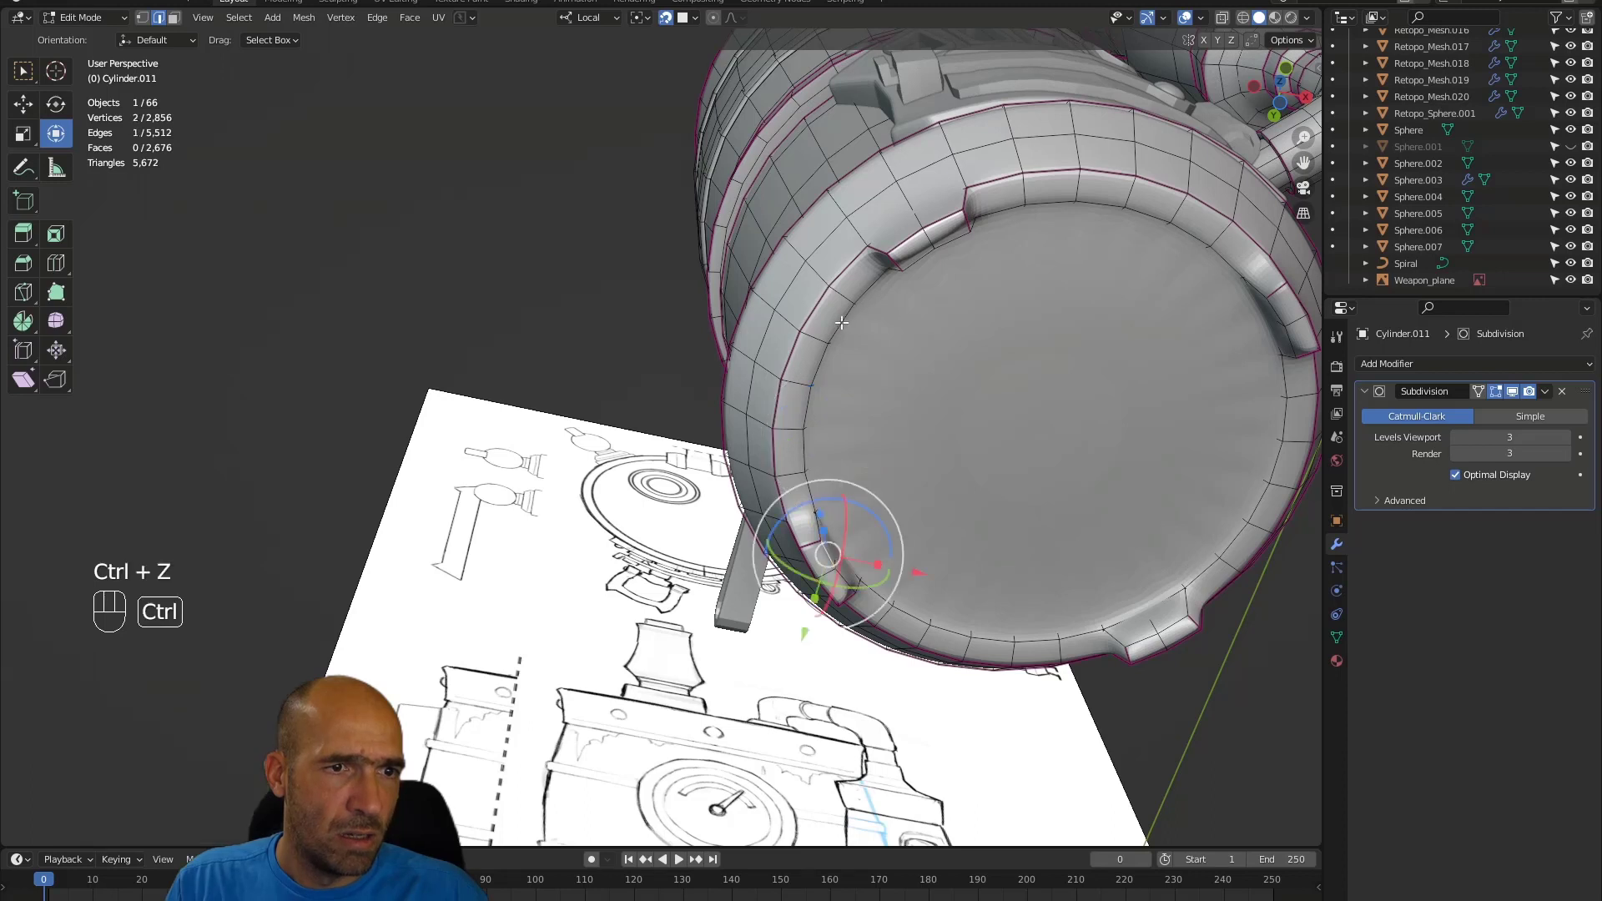
ctrl+click(841, 323)
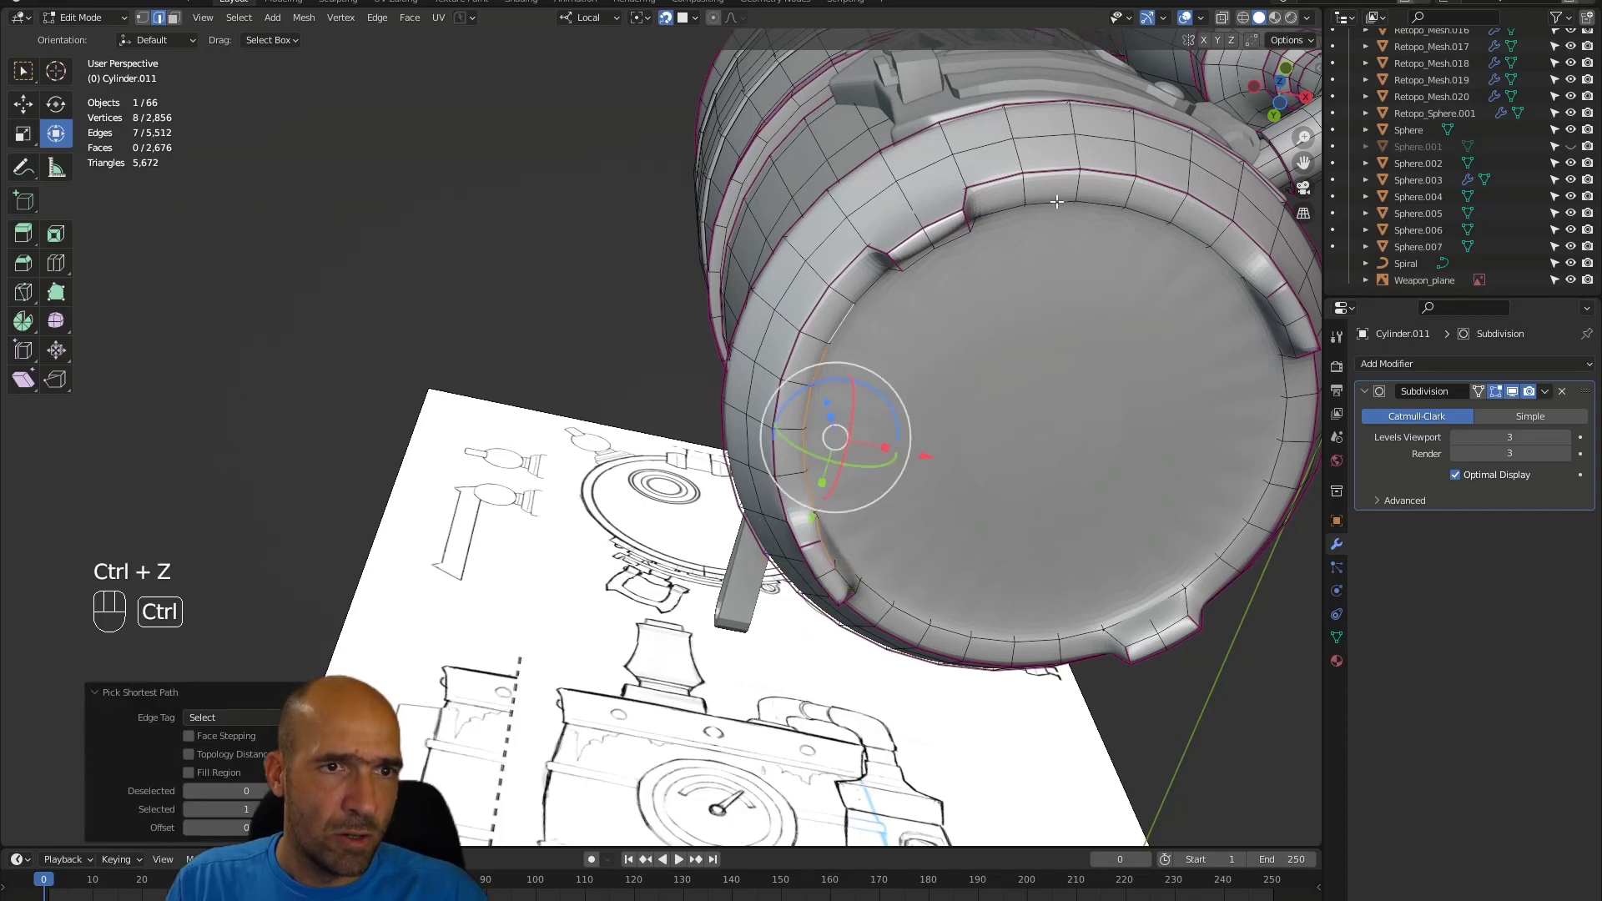
ctrl+click(1056, 201)
ctrl+click(1292, 338)
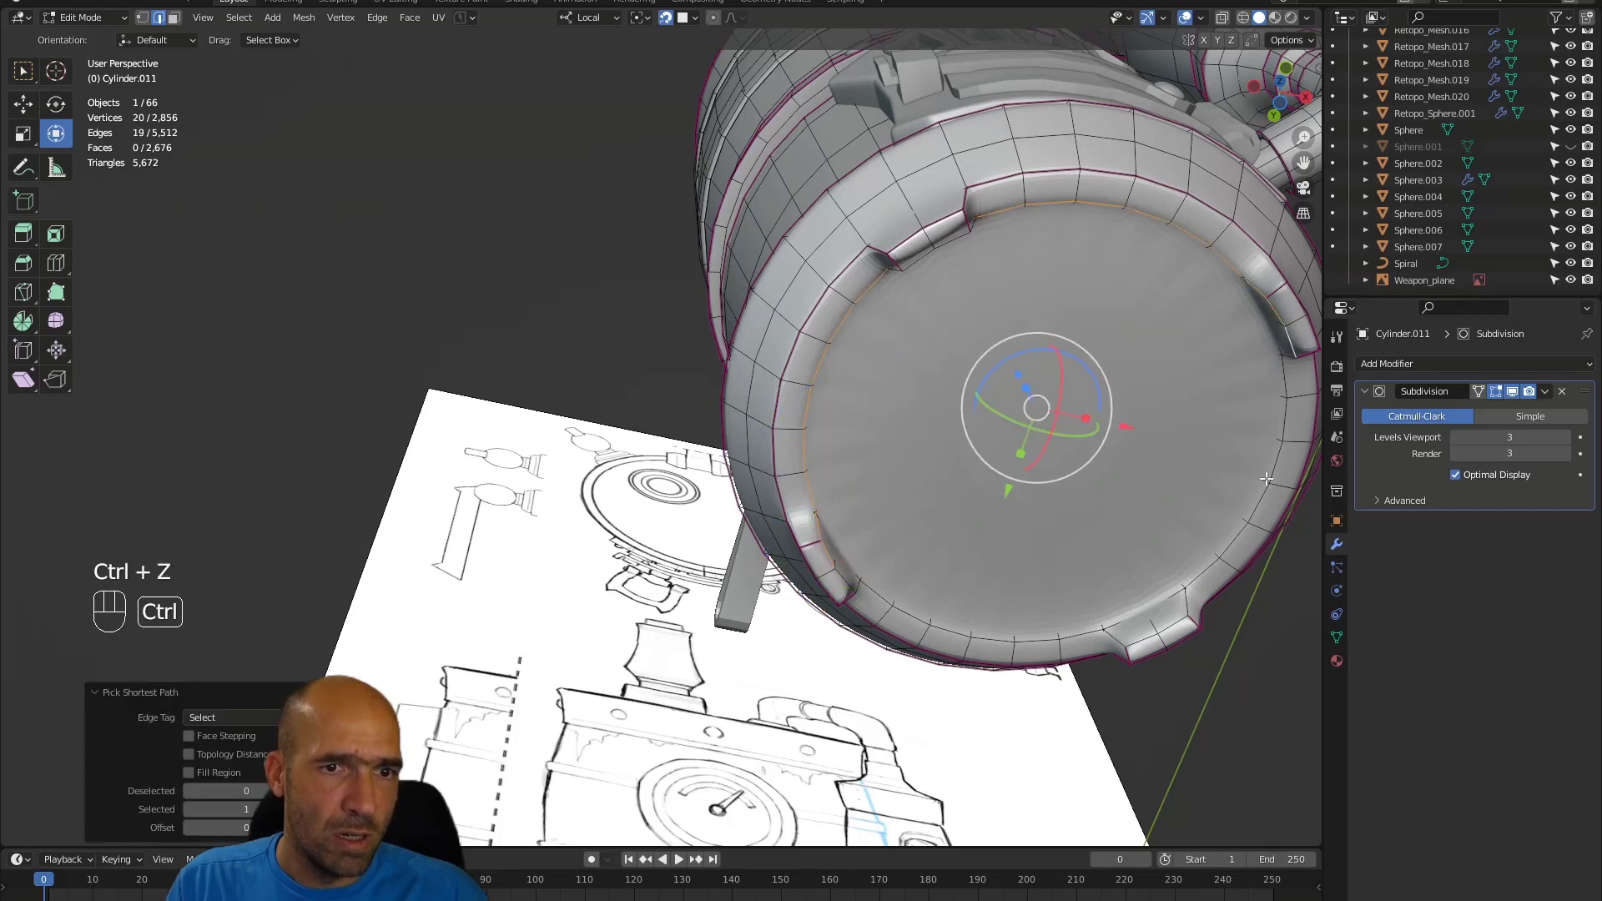
- Extend the inner rim selection around the remaining side to the starting foot and crease the selected edges
ctrl+click(1184, 599)
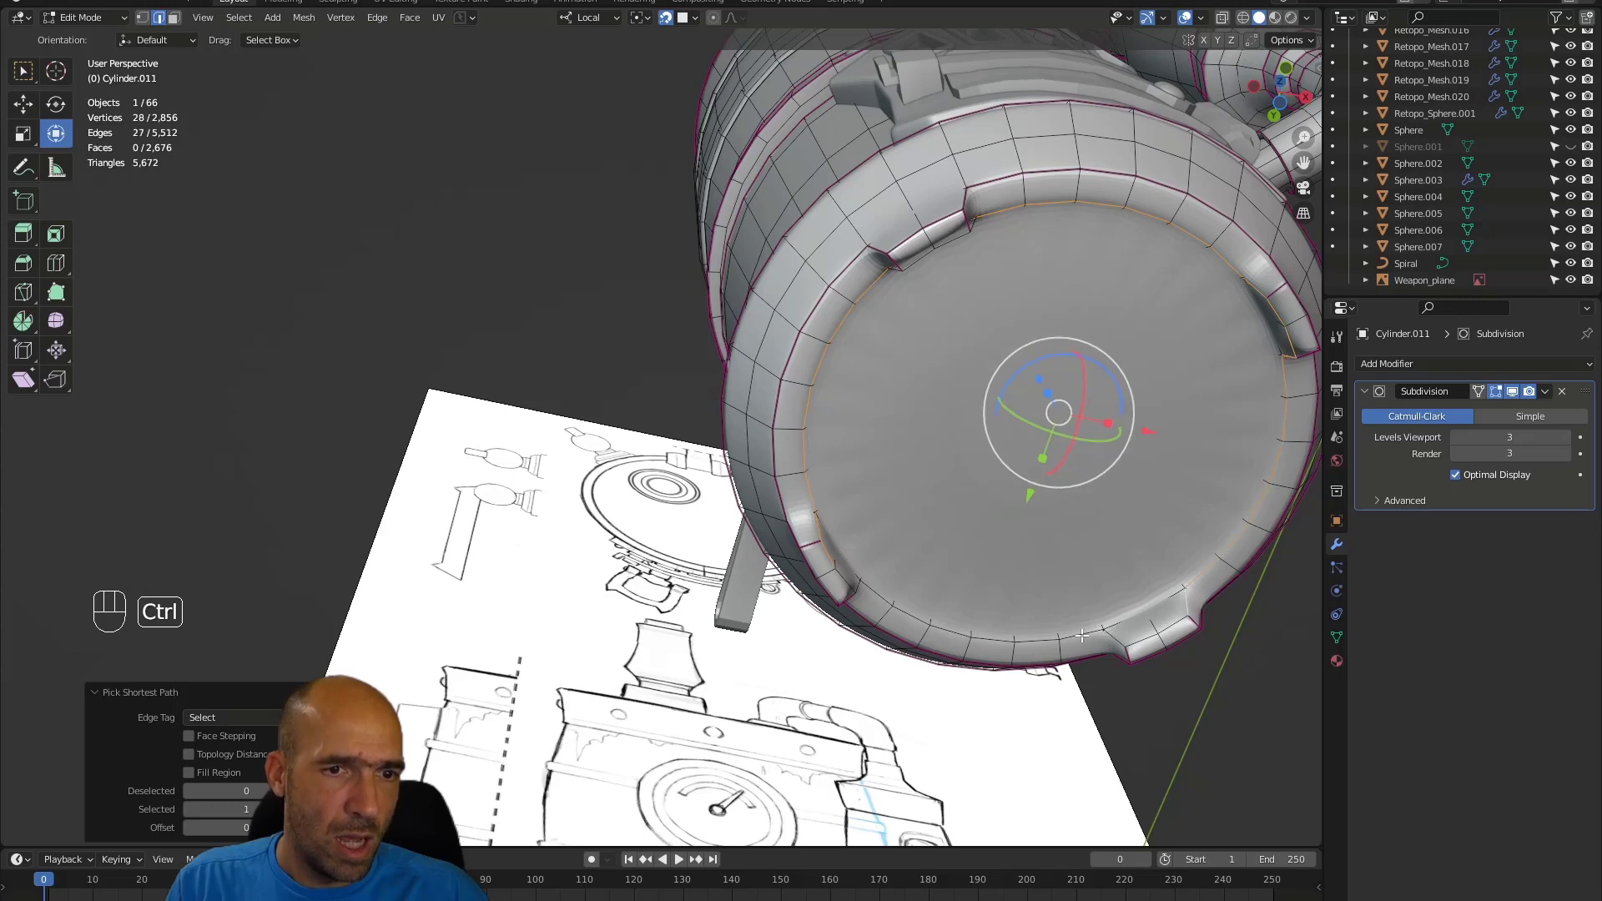
ctrl+click(1082, 636)
ctrl+click(866, 588)
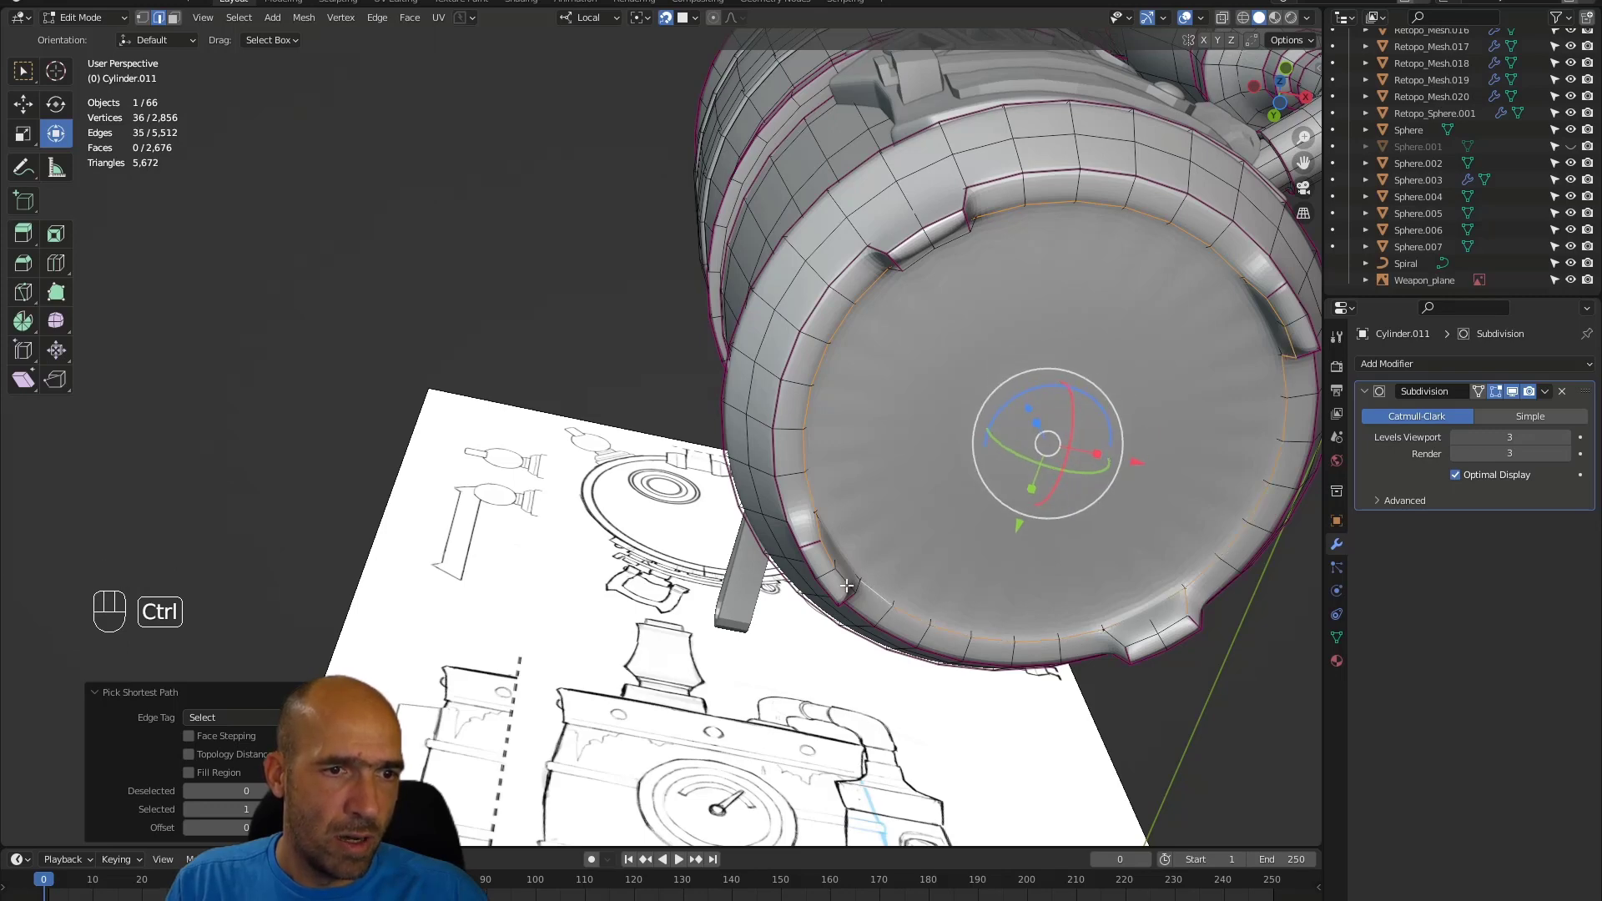
ctrl+click(848, 587)
middle_drag(847, 587, 934, 543)
key(shift+e)
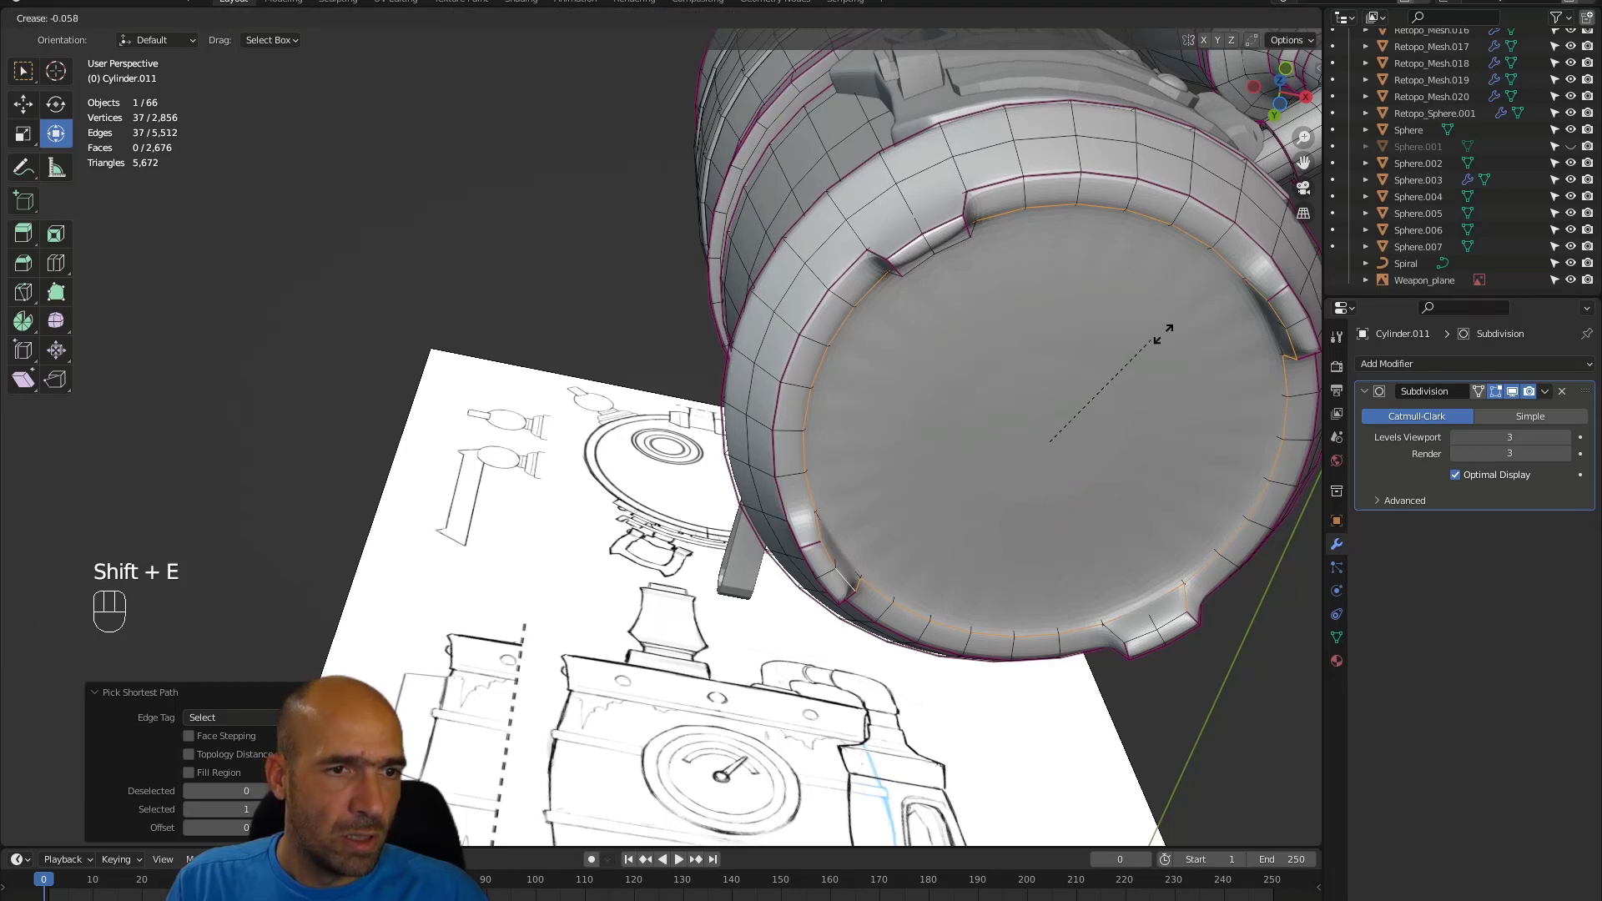
click(1212, 314)
click(1210, 315)
- Select the inner rim edges skipped behind two opposite feet, including their short side edges, and crease them
alt+middle_drag(1058, 329, 1043, 201)
click(1043, 200)
shift+click(1049, 202)
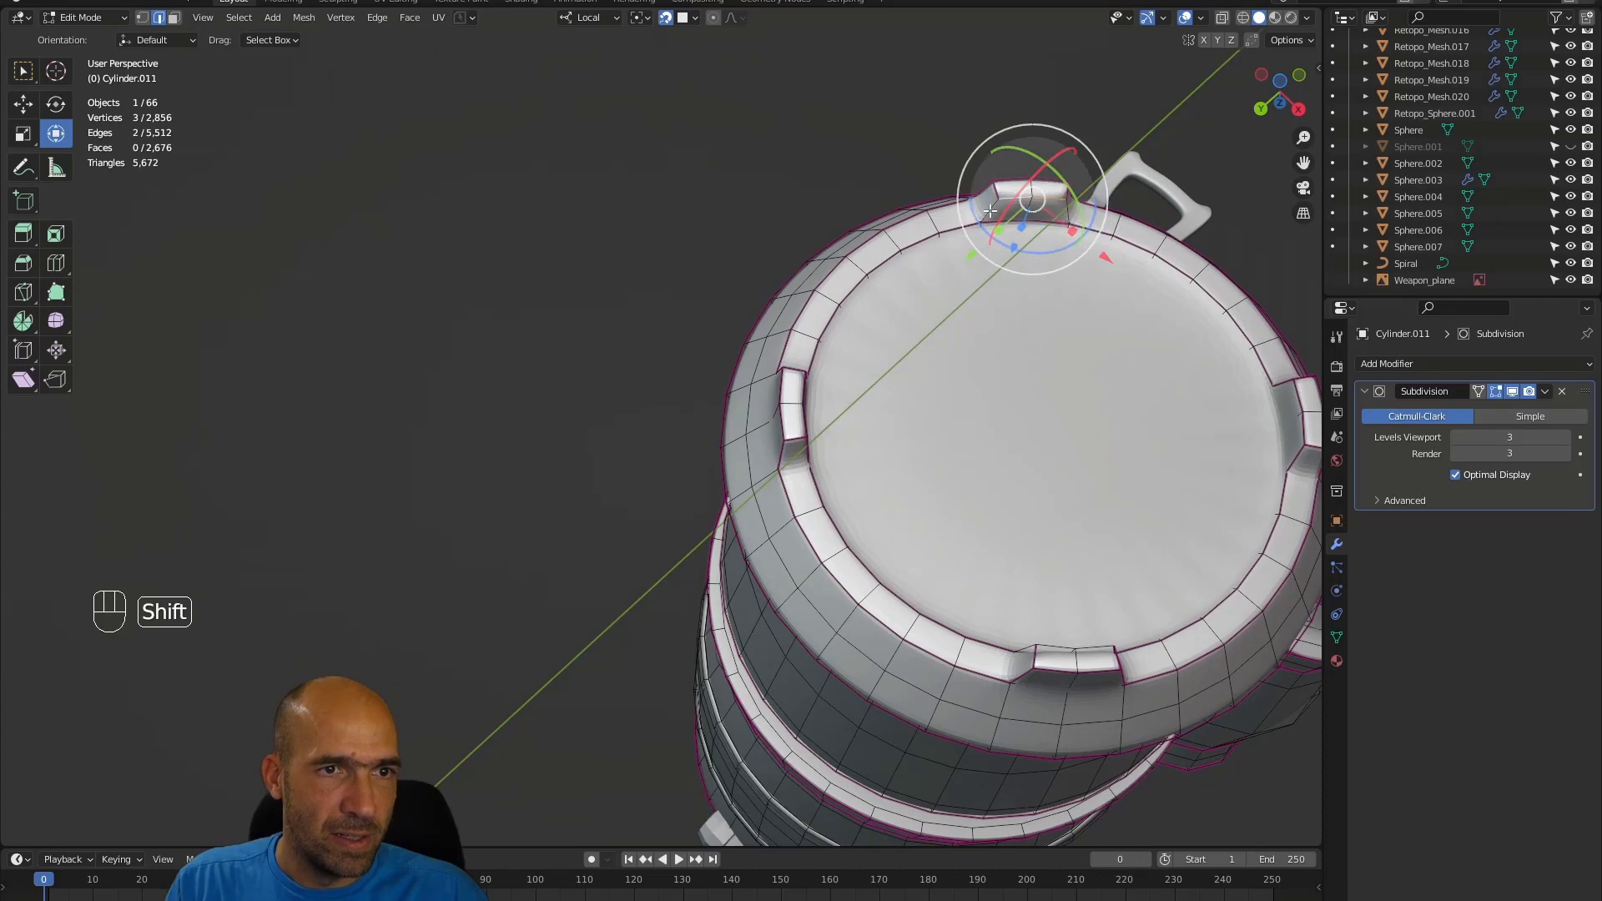
shift+click(1053, 206)
shift+click(1055, 207)
middle_drag(1053, 207, 1001, 551)
shift+click(939, 606)
shift+click(967, 617)
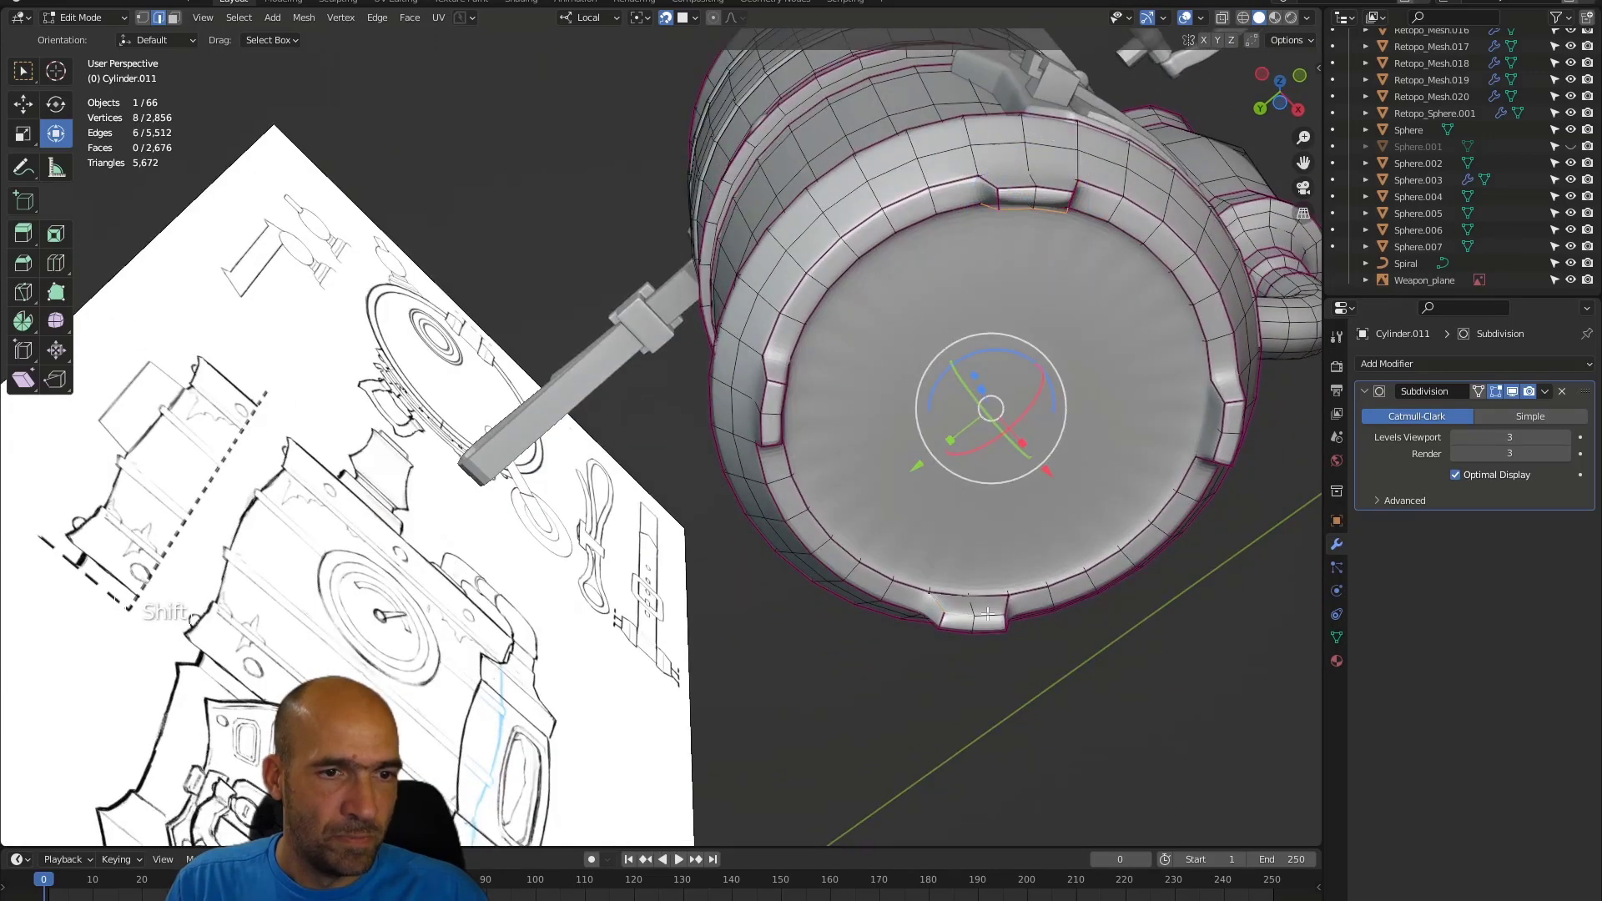
shift+click(1006, 610)
alt+middle_drag(1007, 603, 1035, 492)
key(shift+e)
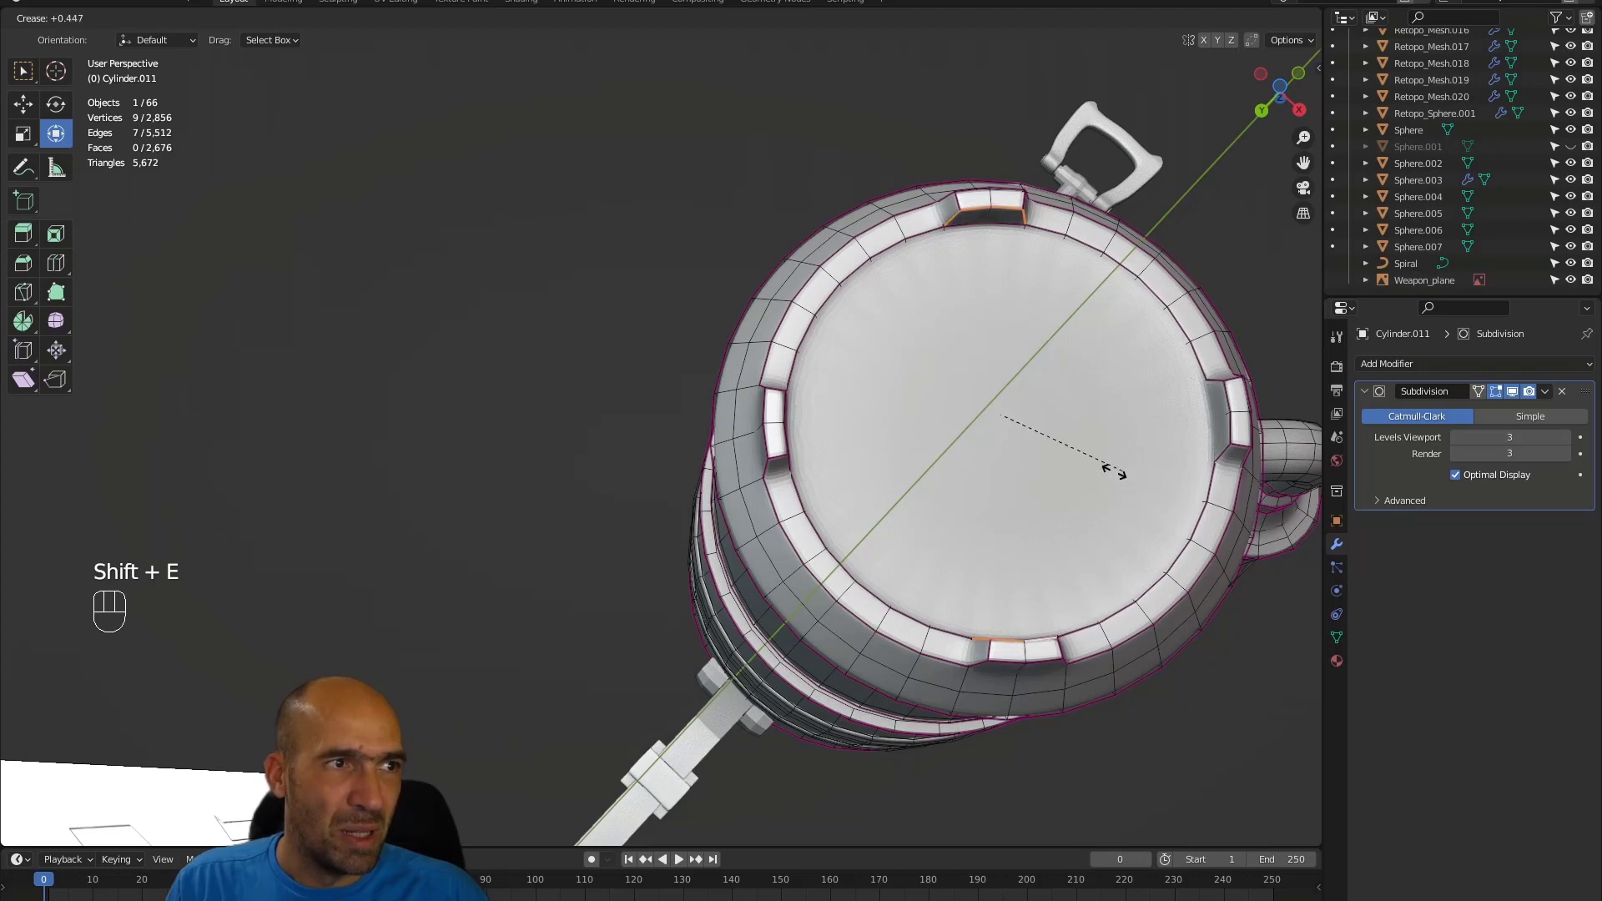
click(1114, 473)
- Select the large round cap face on the underside of the base and inset it by about 0.042 m
middle_drag(1113, 466, 1050, 392)
key(3)
click(1076, 408)
key(shift+z)
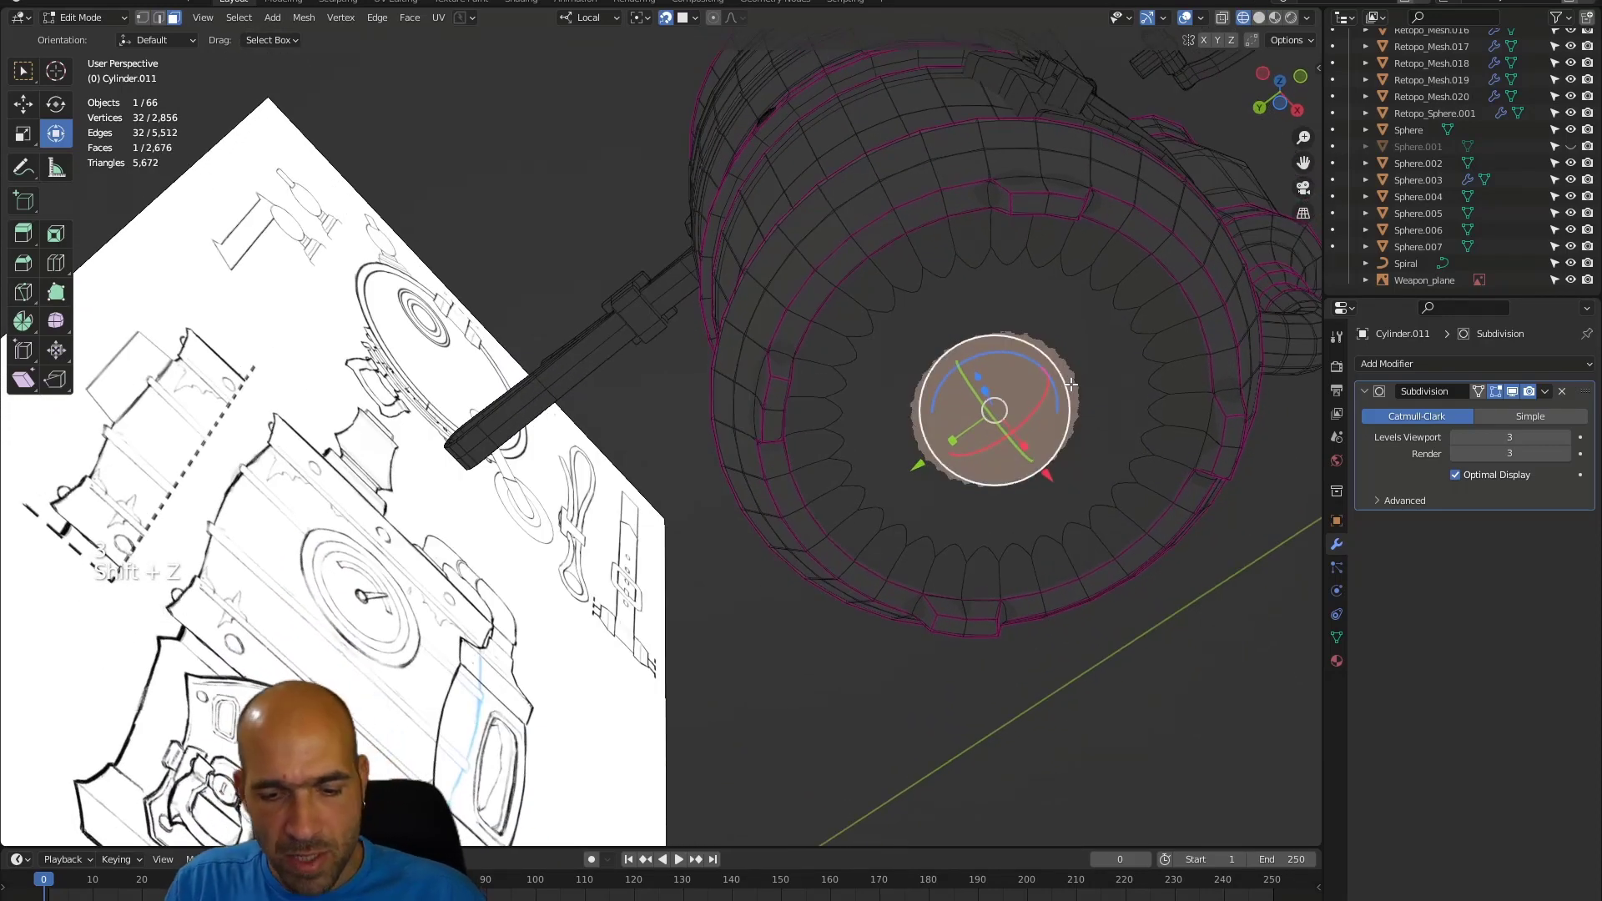
key(i)
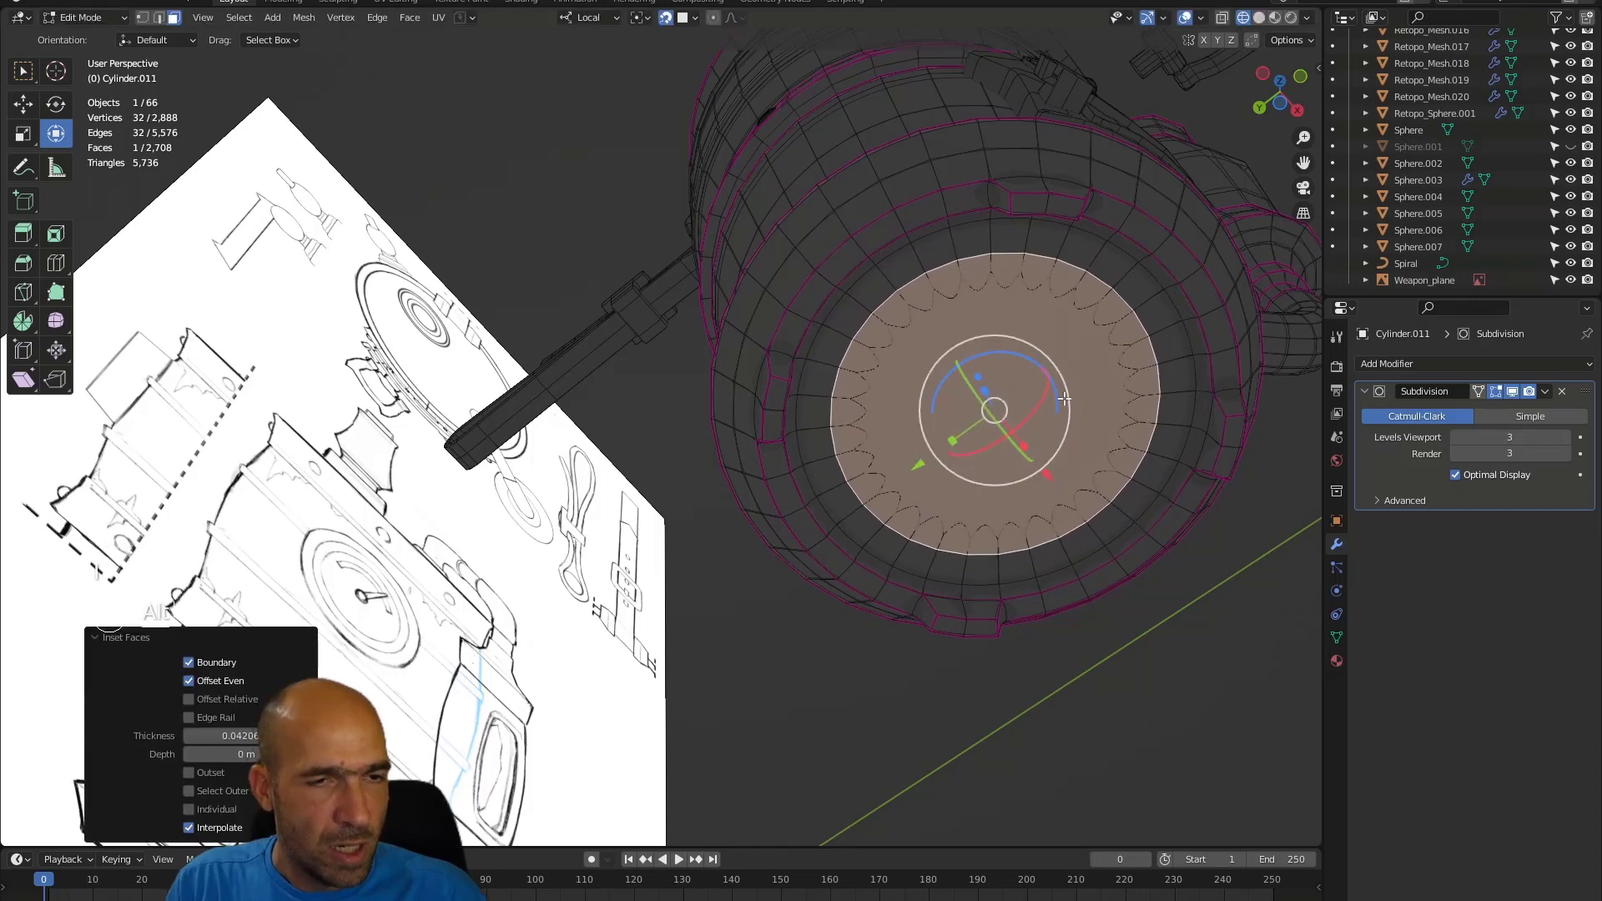
key(alt+z)
key(alt+z)
key(shift+z)
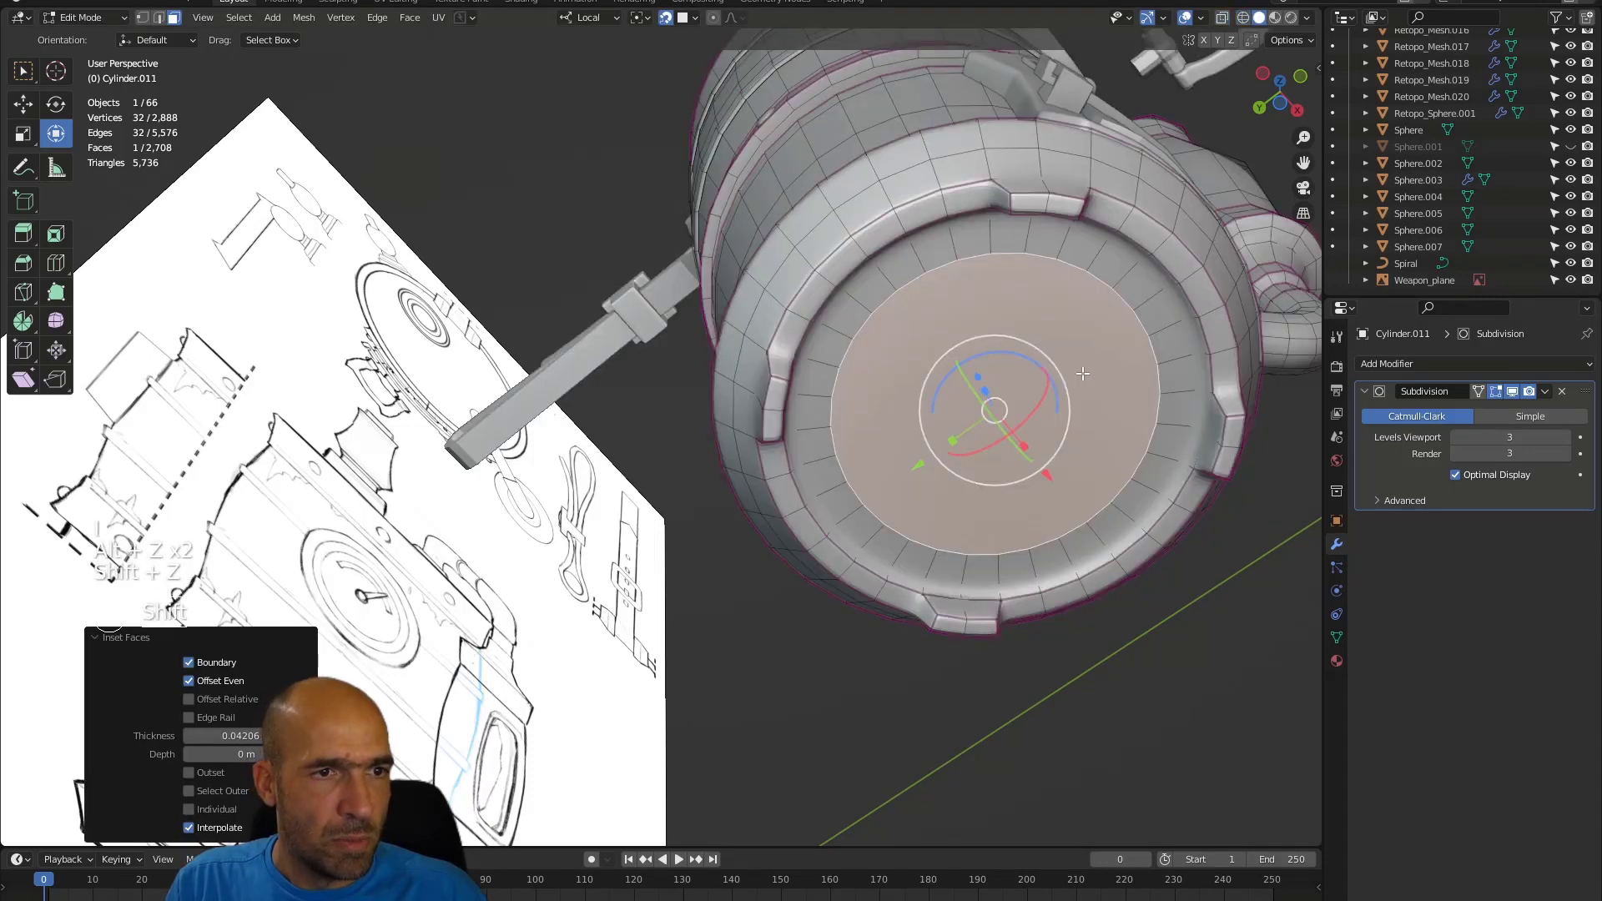
- Switch mesh editing from the barrel to the furnace door panel behind the handle
mouse_move(1082, 373)
middle_down()
mouse_move(1145, 612)
mouse_move(1076, 586)
mouse_move(1075, 616)
middle_up()
middle_drag(1075, 616, 897, 694)
mouse_move(952, 468)
shift+middle_down()
mouse_move(939, 648)
mouse_move(909, 706)
mouse_move(1012, 676)
mouse_move(1019, 619)
mouse_move(950, 612)
mouse_move(921, 648)
shift+middle_up()
key(alt+q)
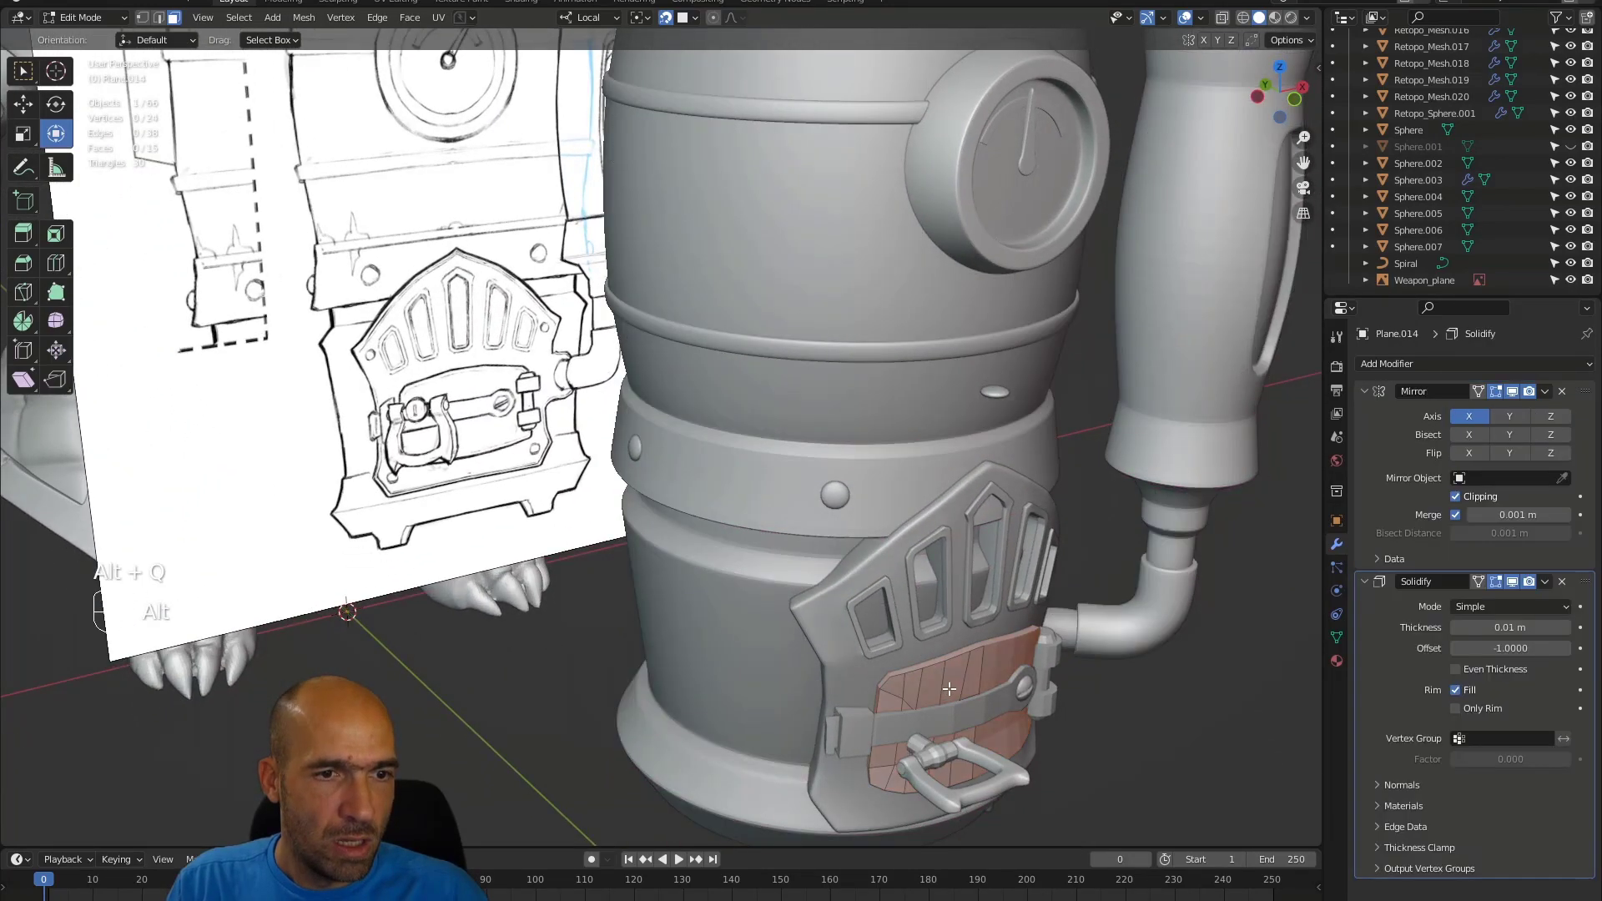
scroll(951, 676, down, 5)
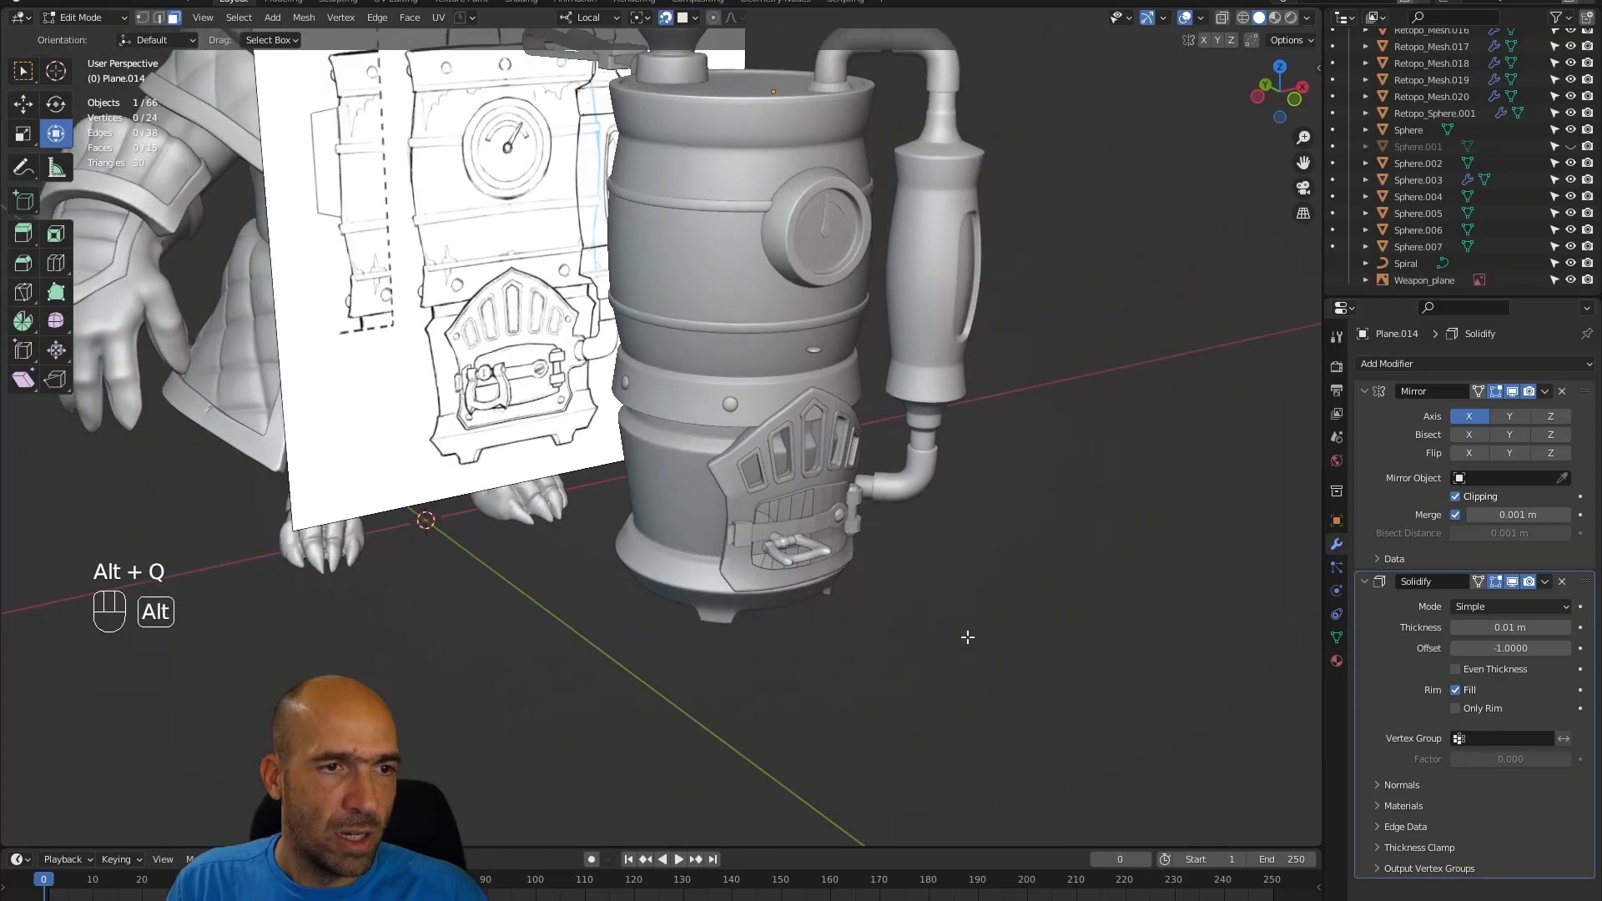
ctrl+alt+drag(968, 637, 907, 442)
mouse_move(906, 442)
alt+shift+mouse_down()
mouse_move(911, 534)
mouse_move(905, 492)
mouse_move(966, 530)
mouse_move(966, 626)
mouse_move(937, 434)
alt+shift+mouse_up()
alt+drag(936, 434, 876, 576)
ctrl+alt+drag(876, 576, 861, 482)
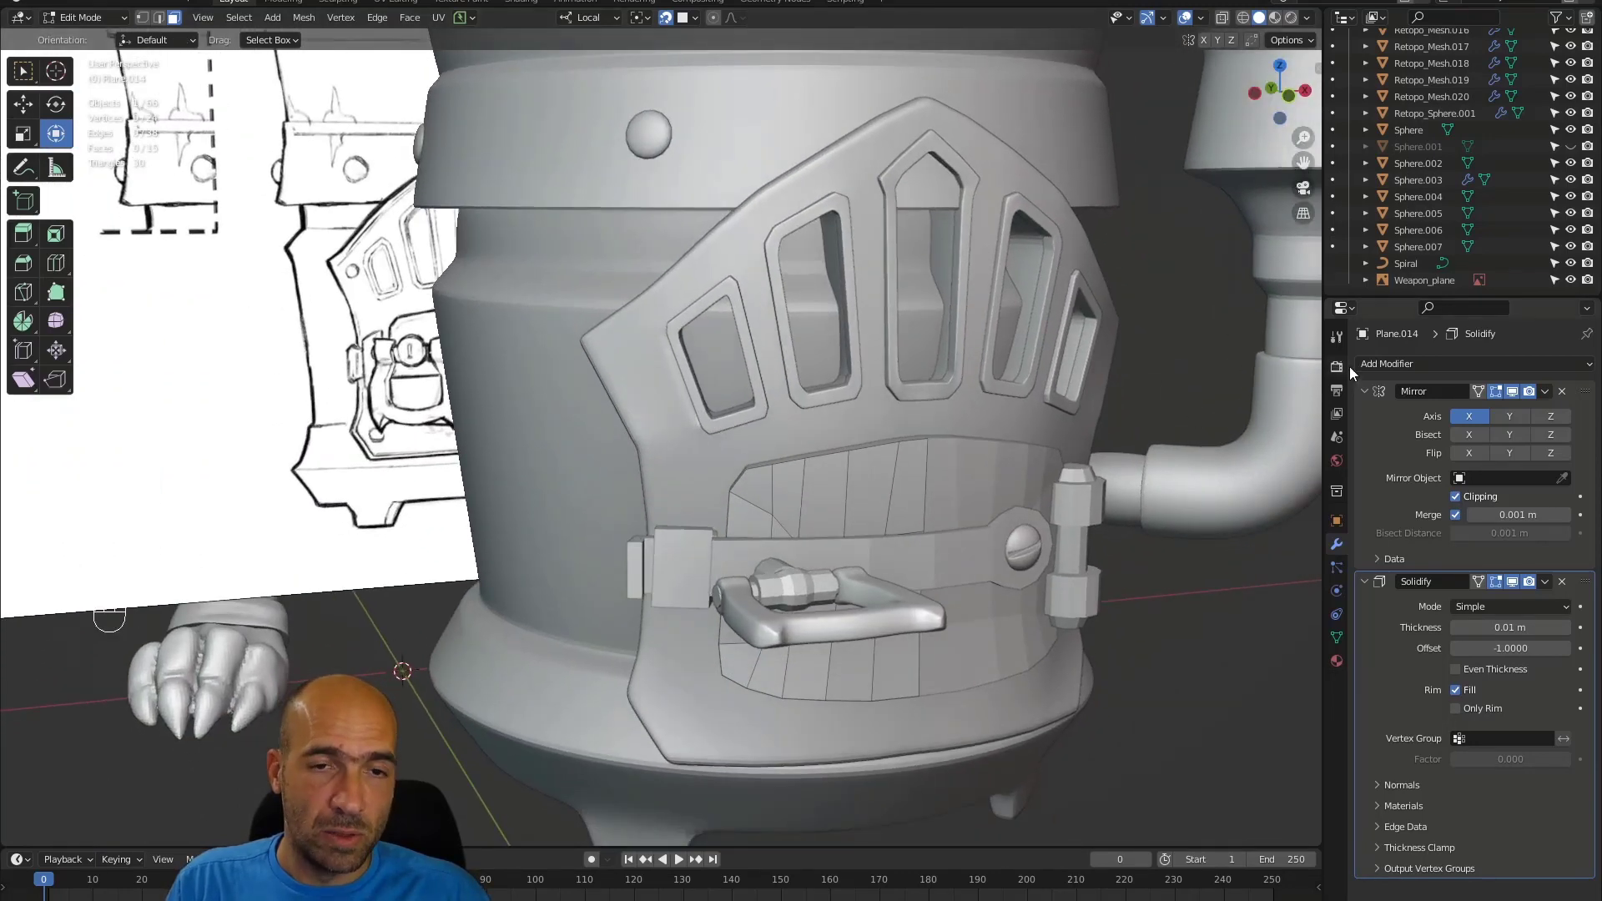
click(1546, 582)
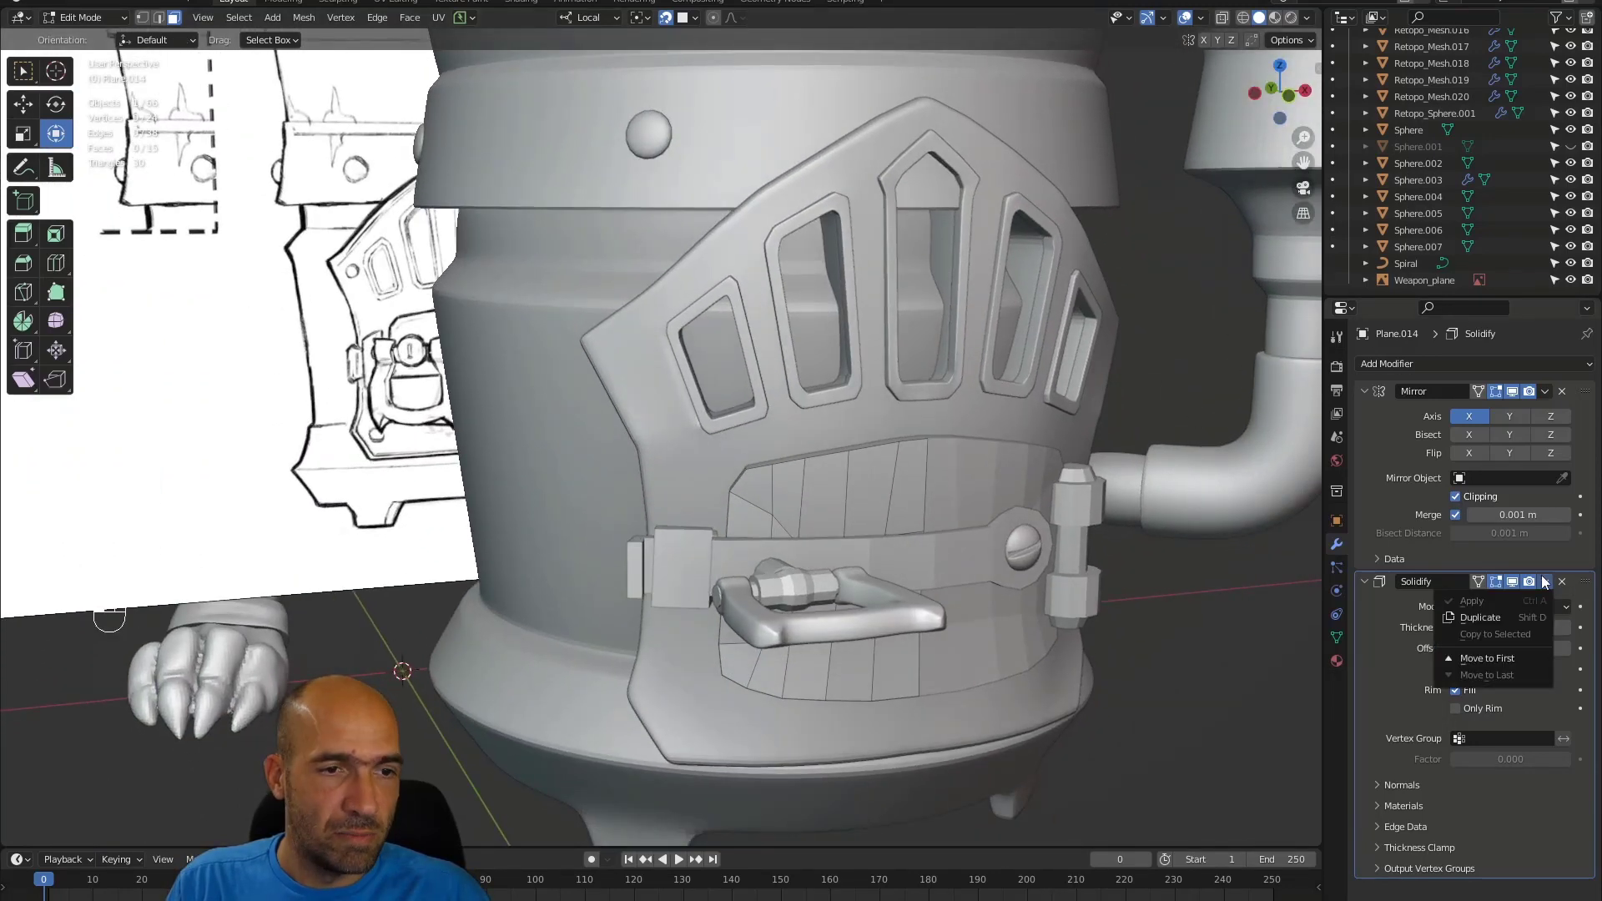
click(1529, 366)
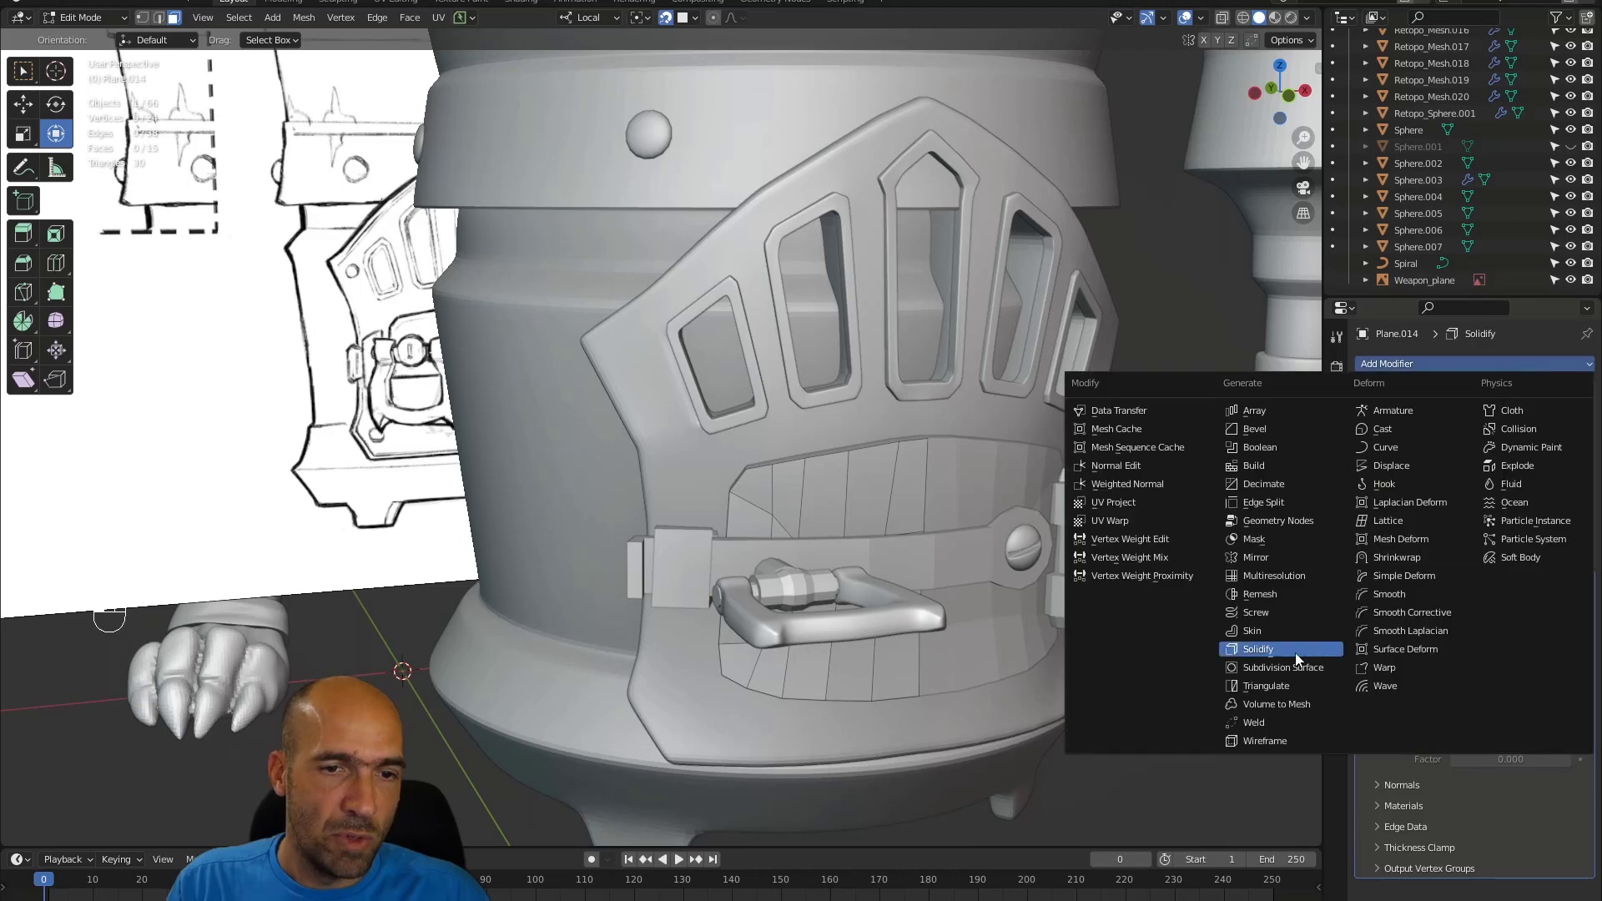
key(Escape)
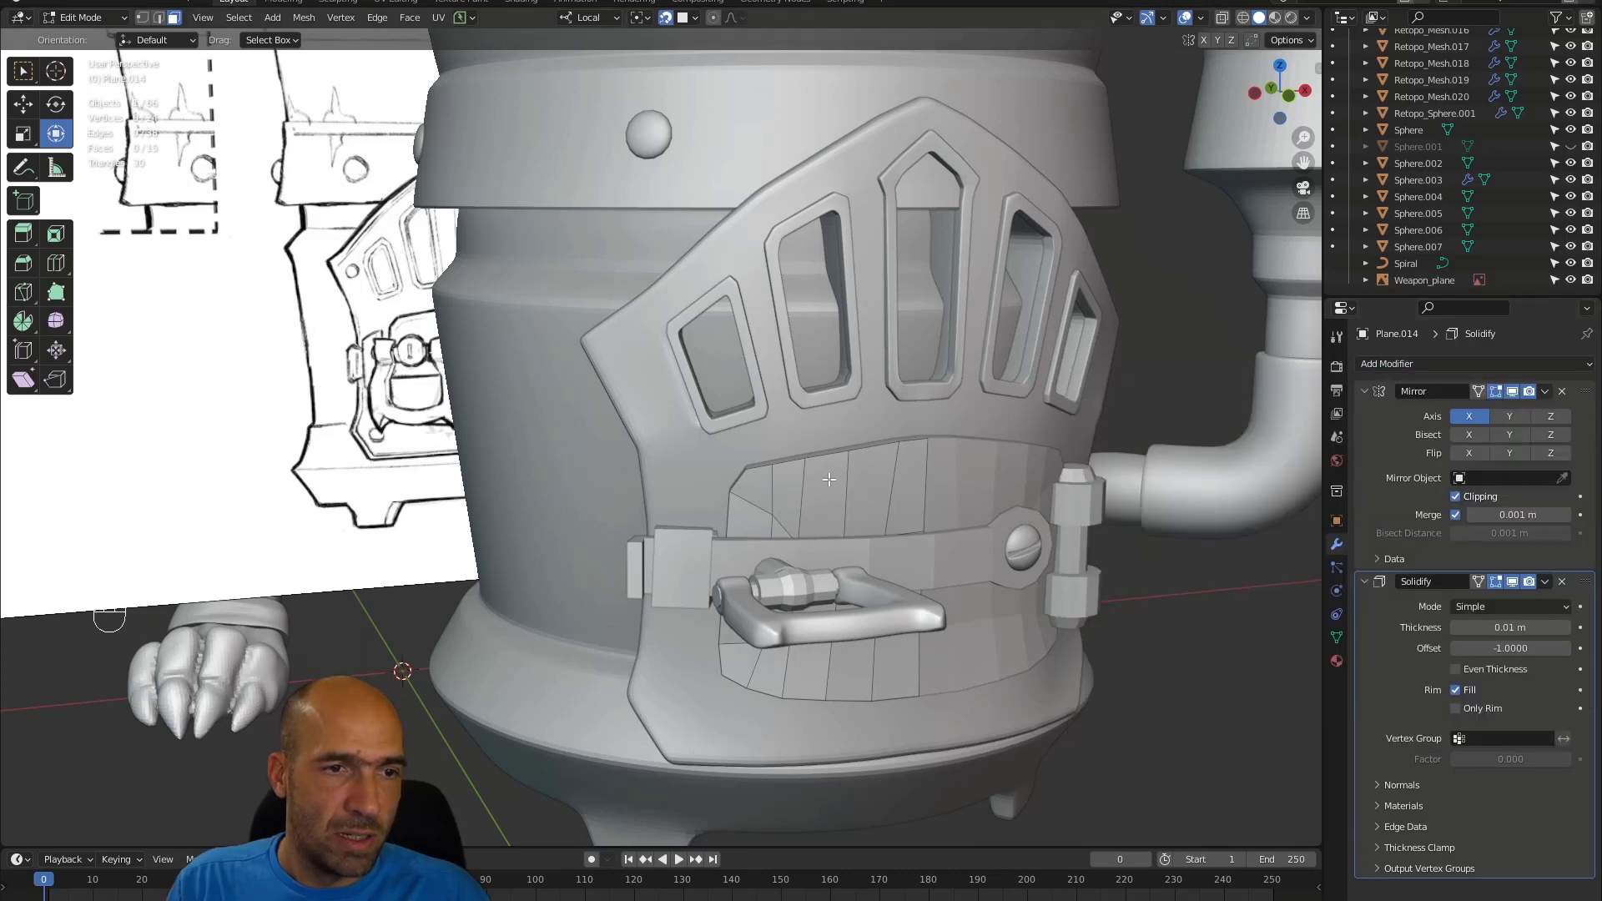
click(1545, 583)
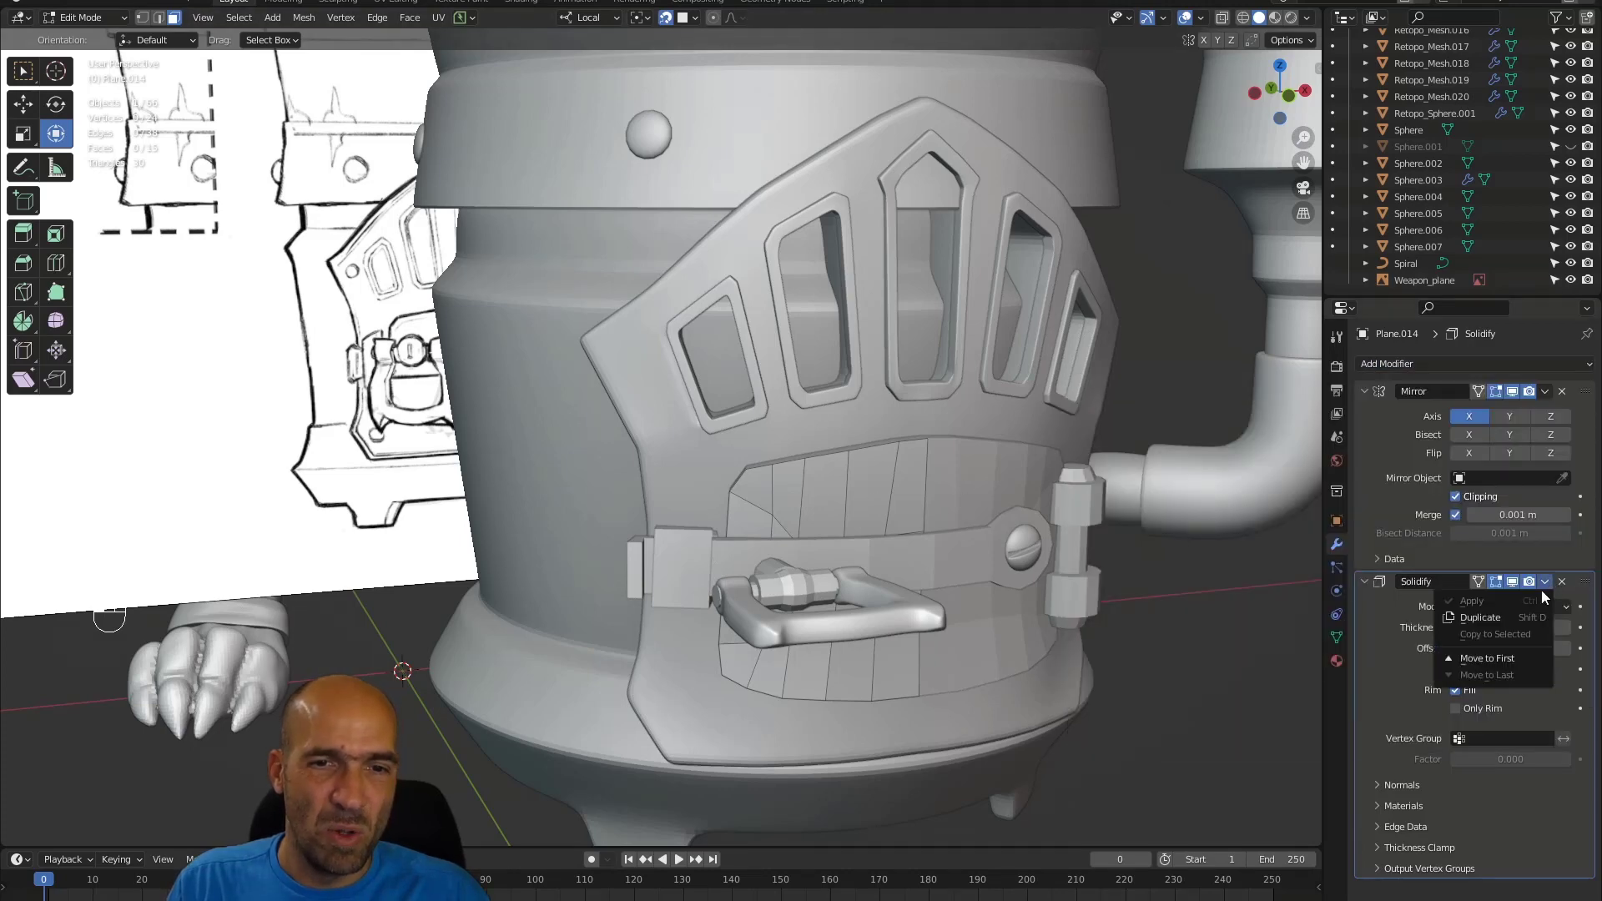
- Switch the door panel to Object Mode and apply its Solidify modifier
key(ctrl+Tab)
key(ctrl+Tab)
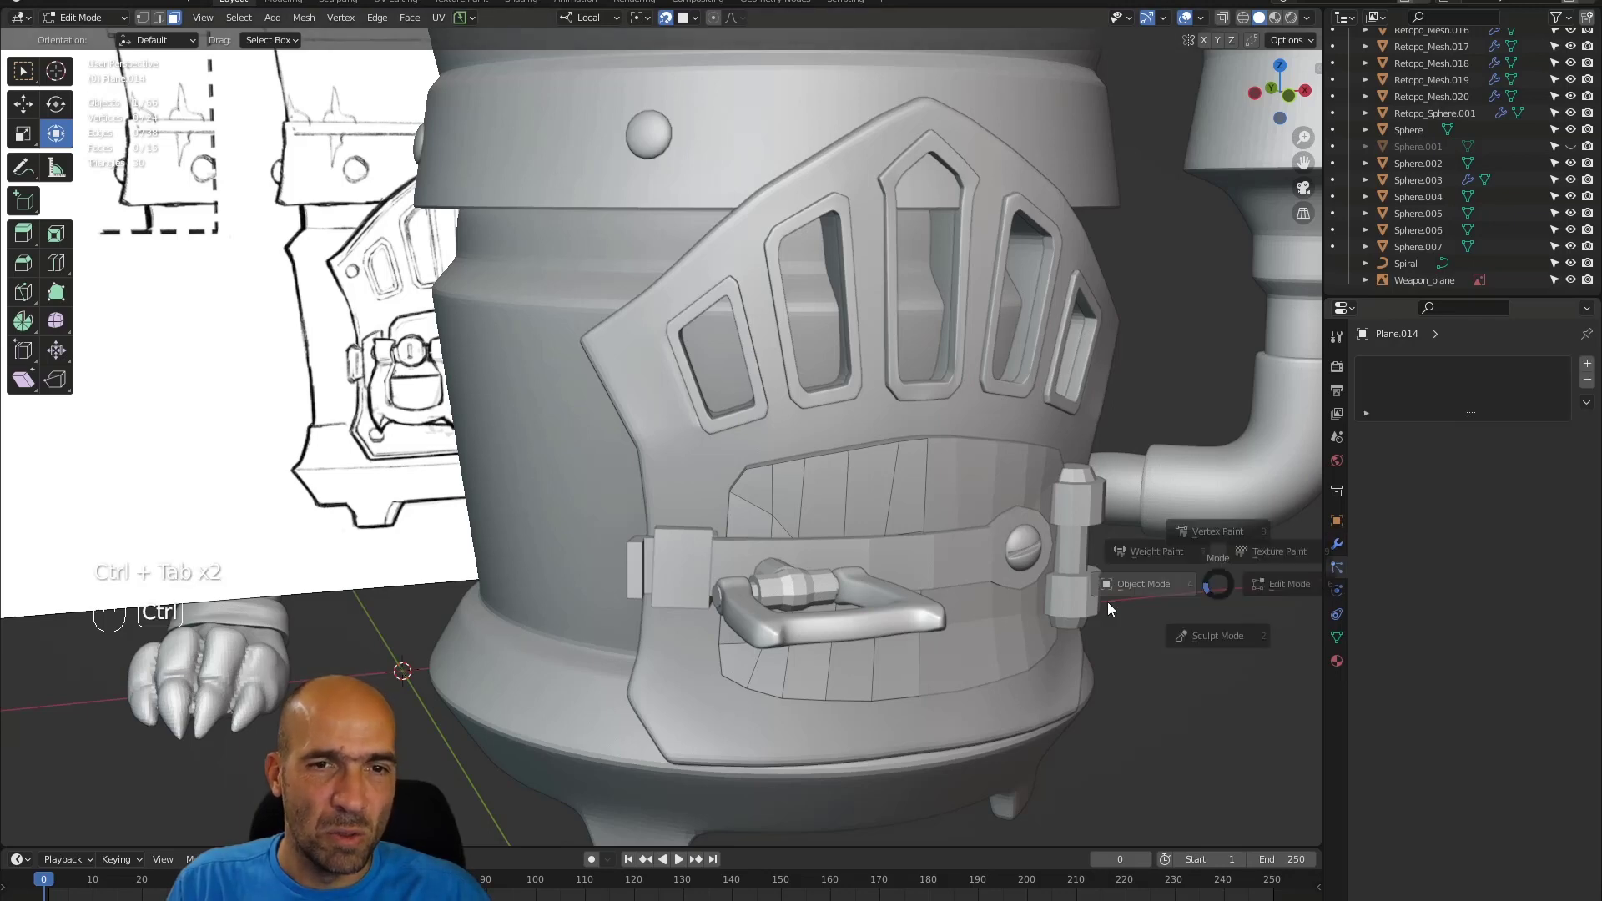
click(1338, 545)
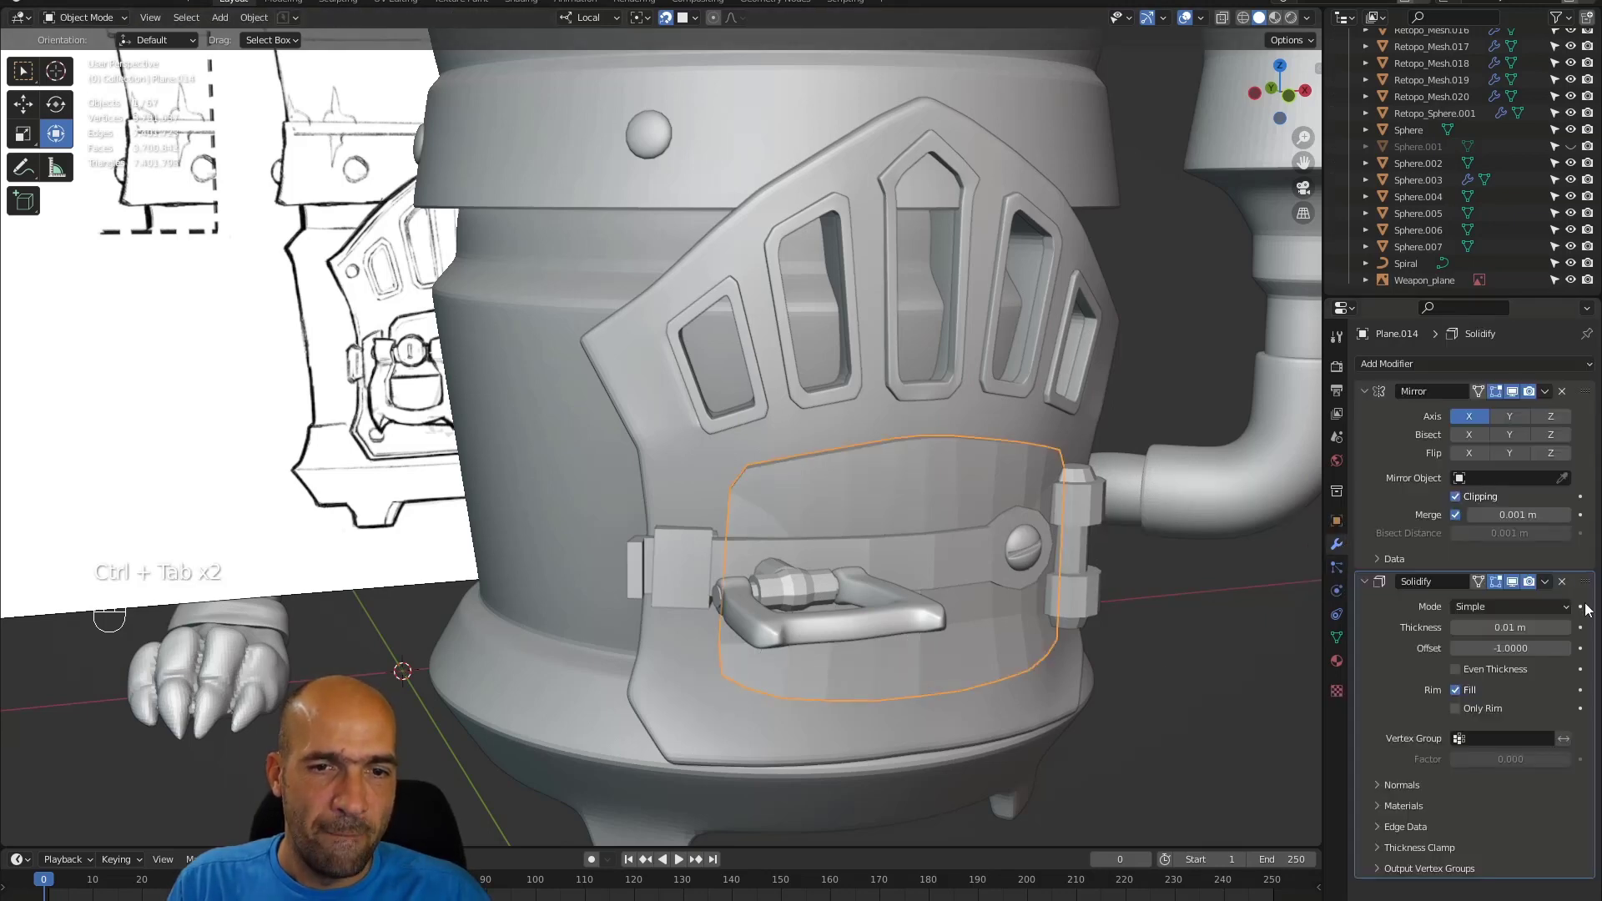
click(1545, 582)
click(1502, 603)
- With X-ray on, delete the three interior faces along the door panel's mirror seam in Edit Mode
mouse_move(1239, 582)
alt+mouse_down()
mouse_move(1038, 545)
mouse_move(954, 585)
mouse_move(905, 477)
mouse_move(1105, 511)
mouse_move(1048, 488)
alt+mouse_up()
key(alt+z)
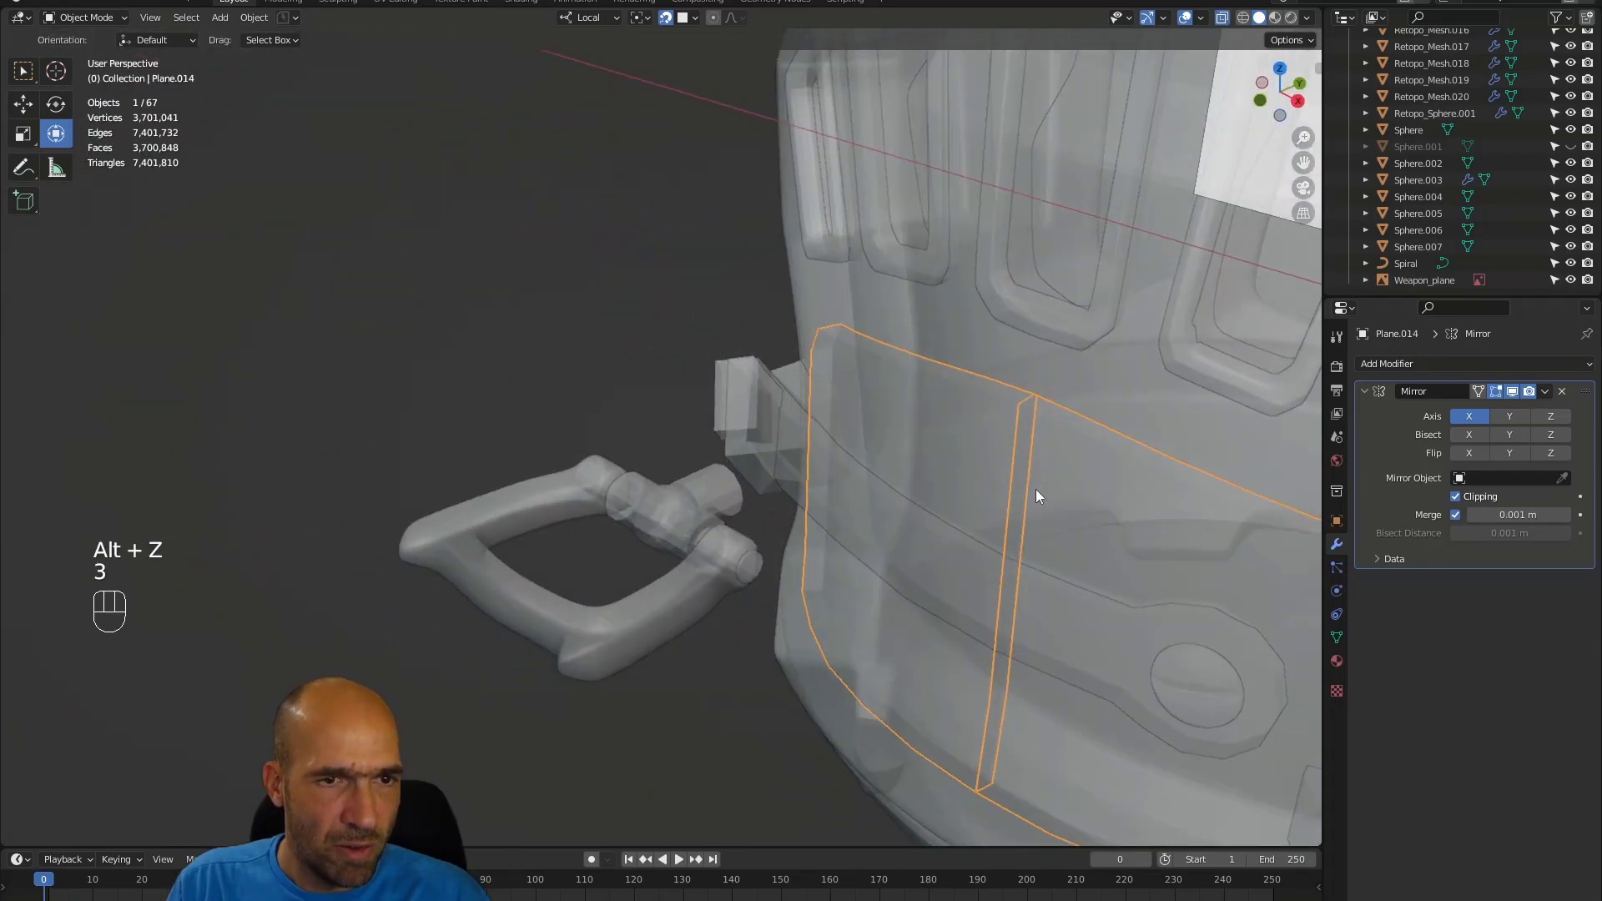
click(1009, 525)
click(1014, 499)
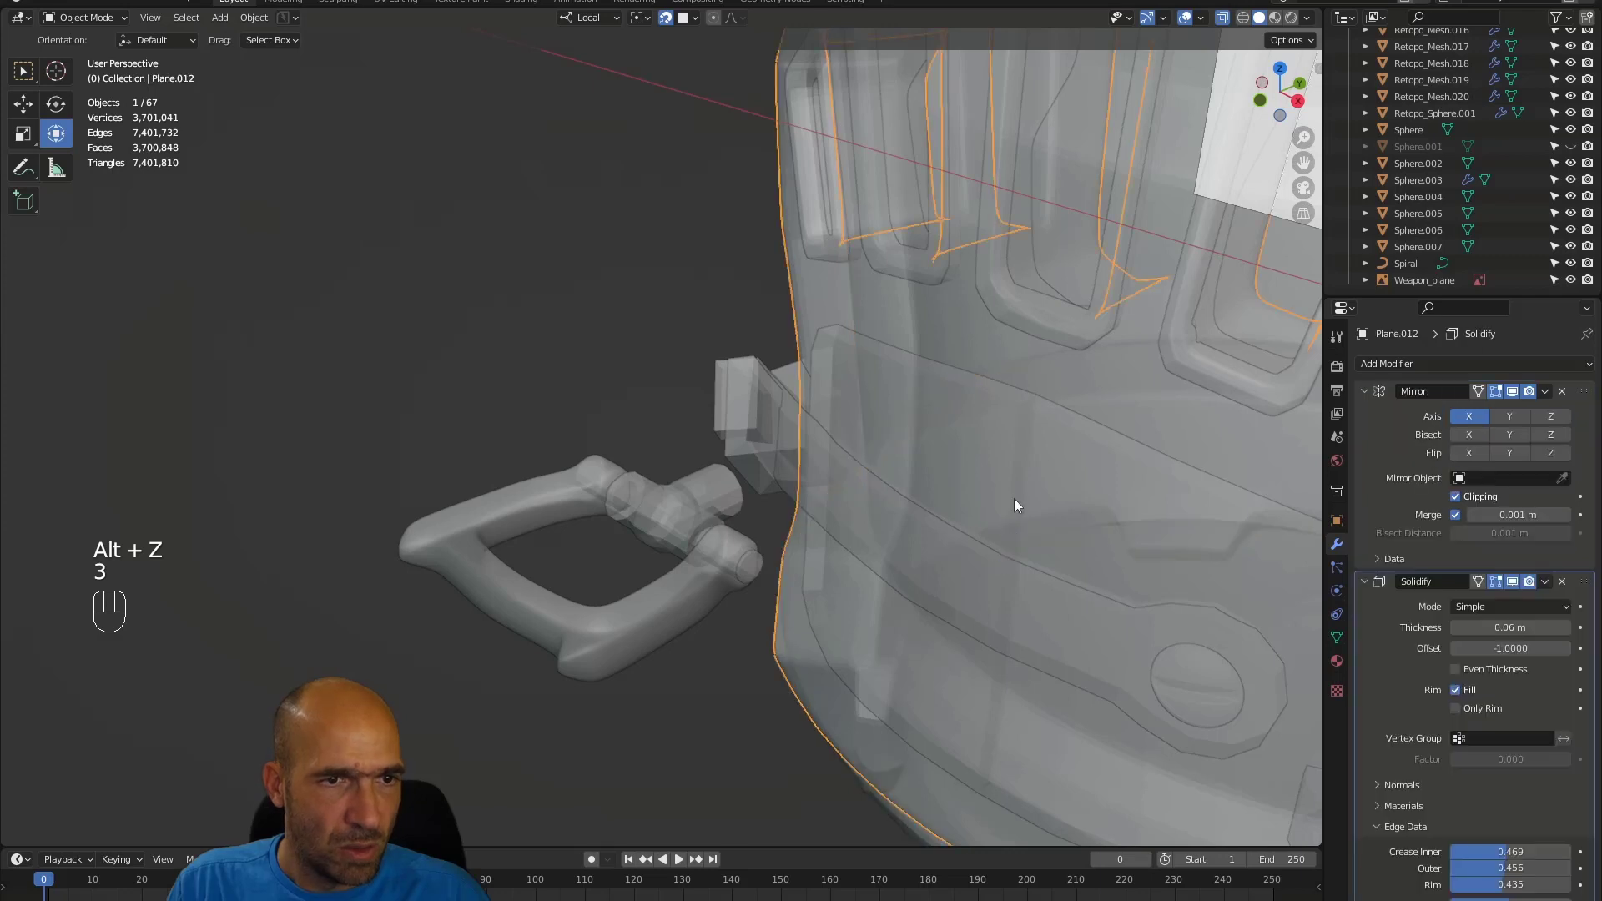
click(918, 392)
key(Tab)
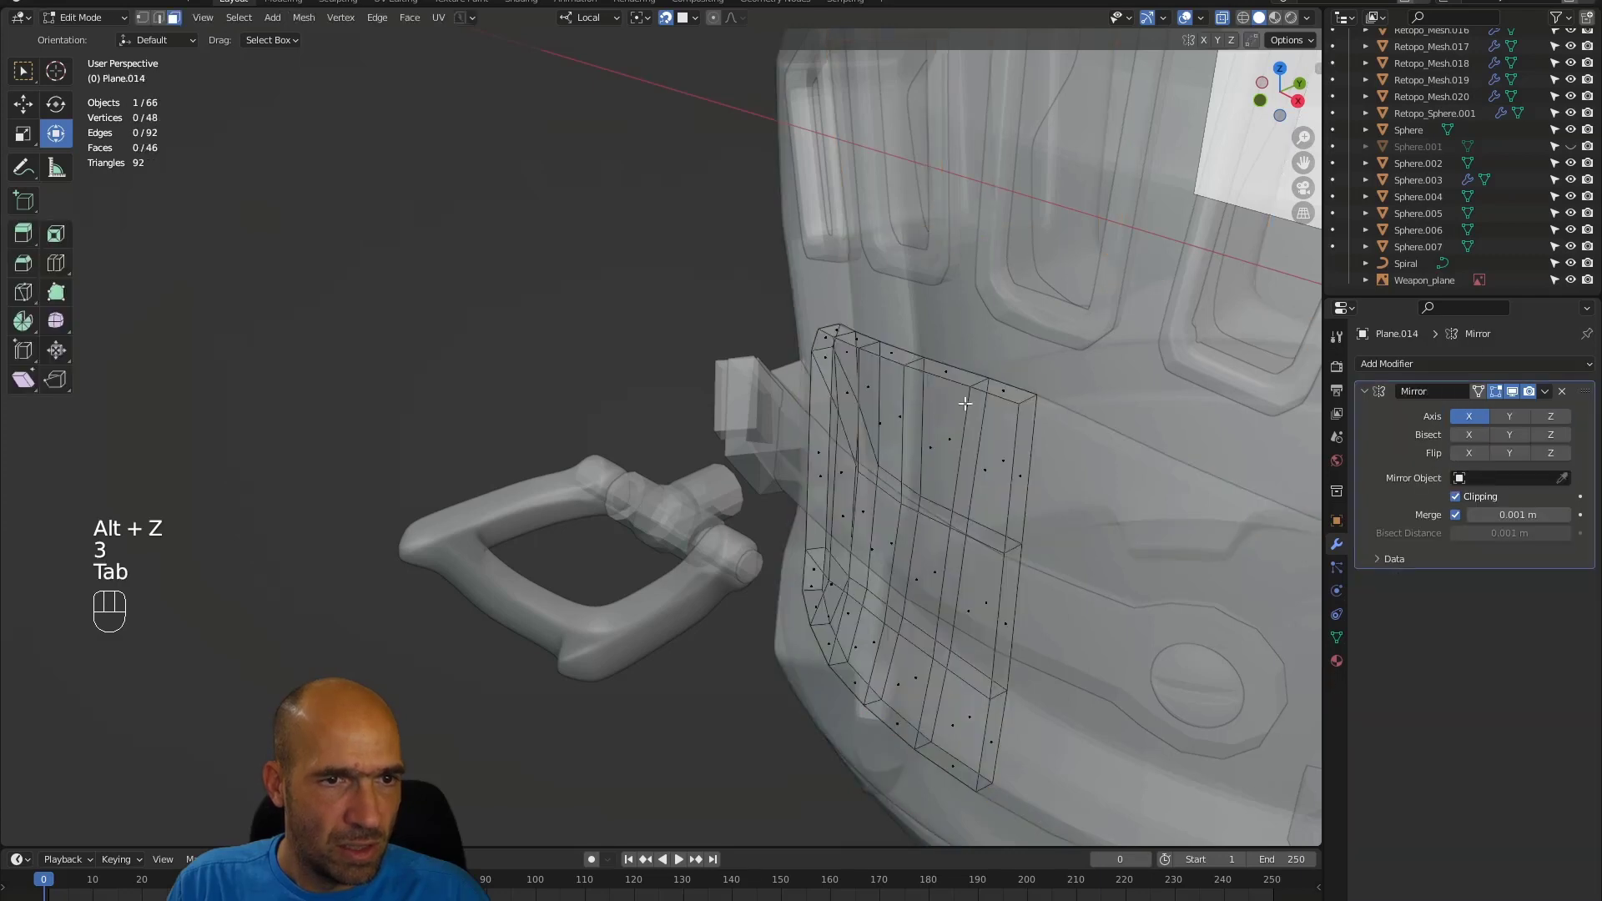
click(1021, 484)
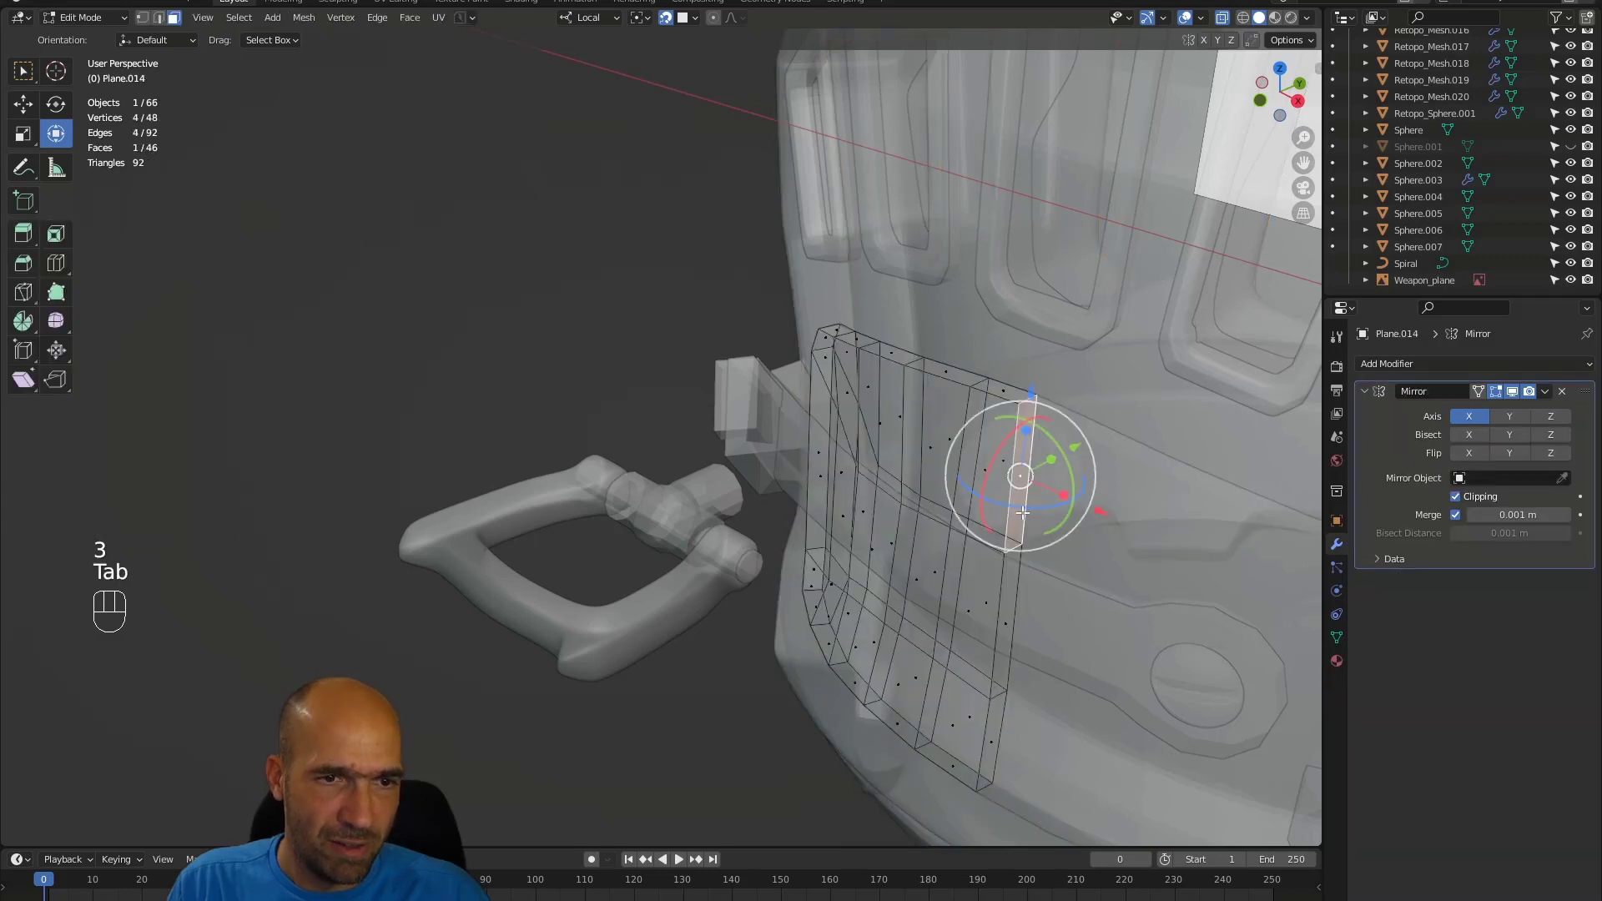
ctrl+click(994, 739)
key(x)
click(994, 739)
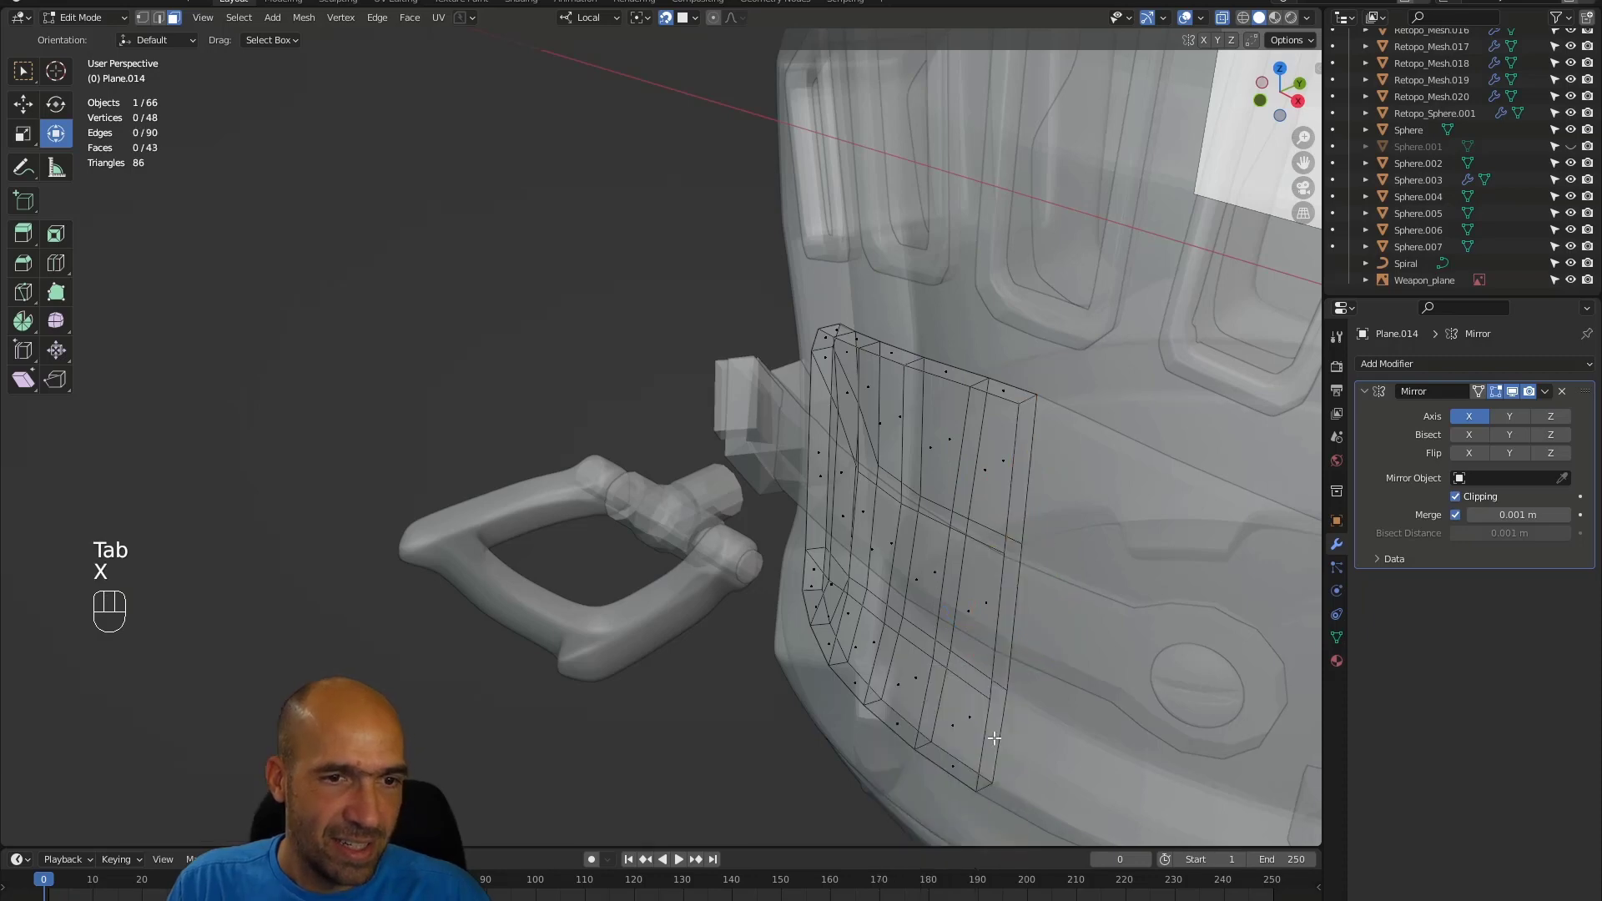
- Turn X-ray off and add a Subdivision Surface modifier to the door panel with viewport level 2 and render level 3
alt+drag(997, 726, 1043, 608)
key(alt+z)
ctrl+alt+drag(1043, 608, 989, 676)
alt+drag(926, 601, 983, 591)
ctrl+alt+drag(983, 590, 1077, 527)
alt+drag(878, 469, 956, 488)
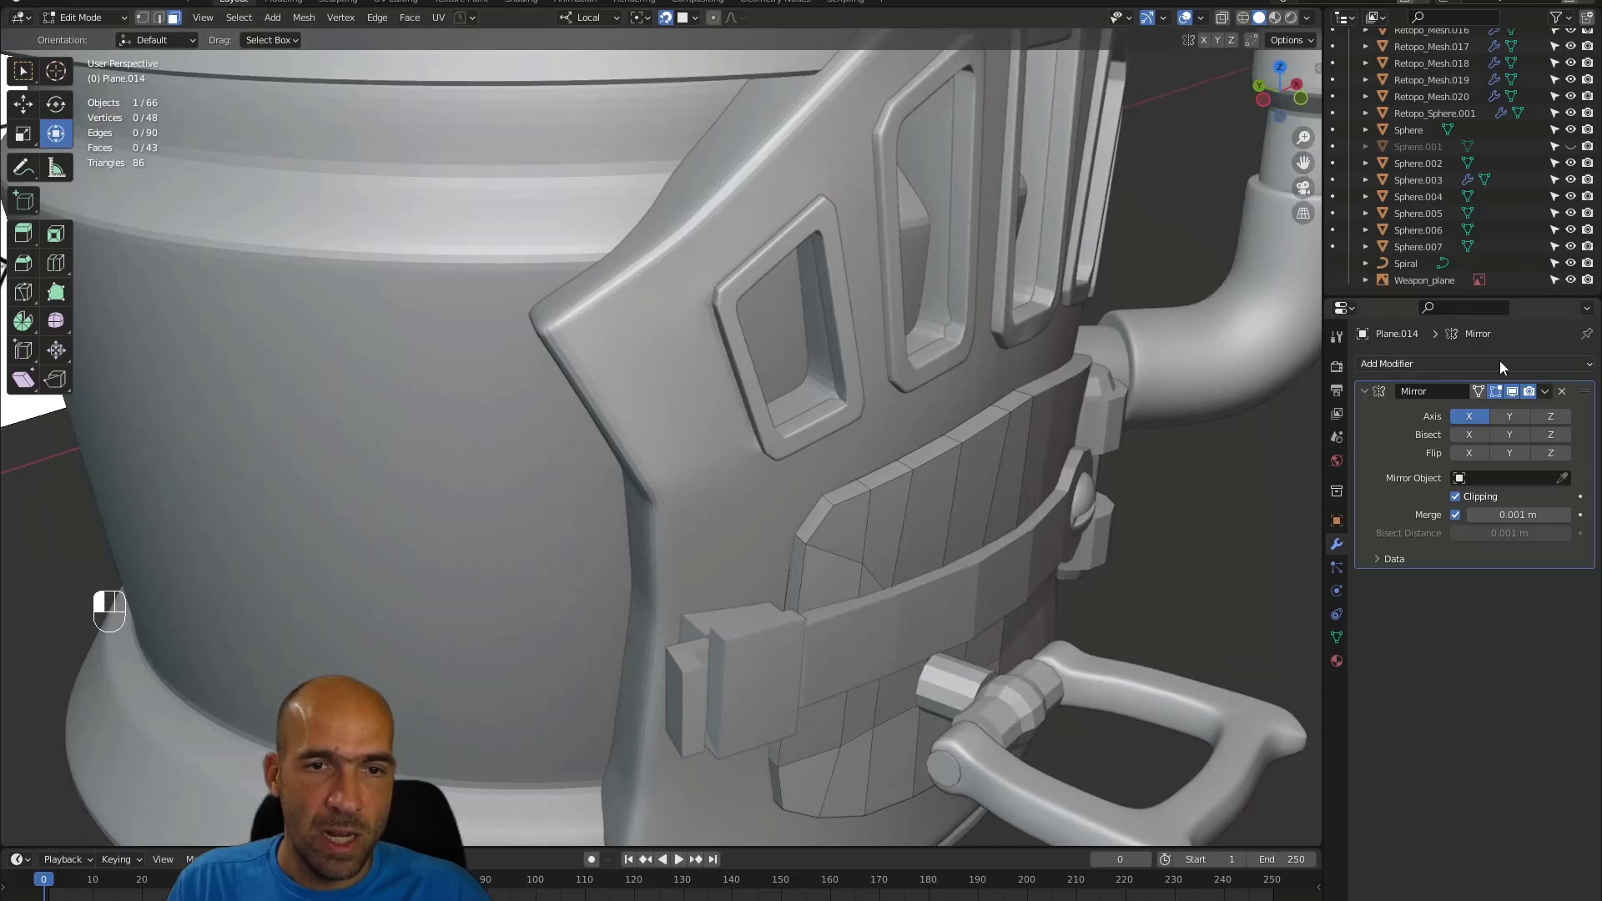
click(1484, 365)
click(1258, 670)
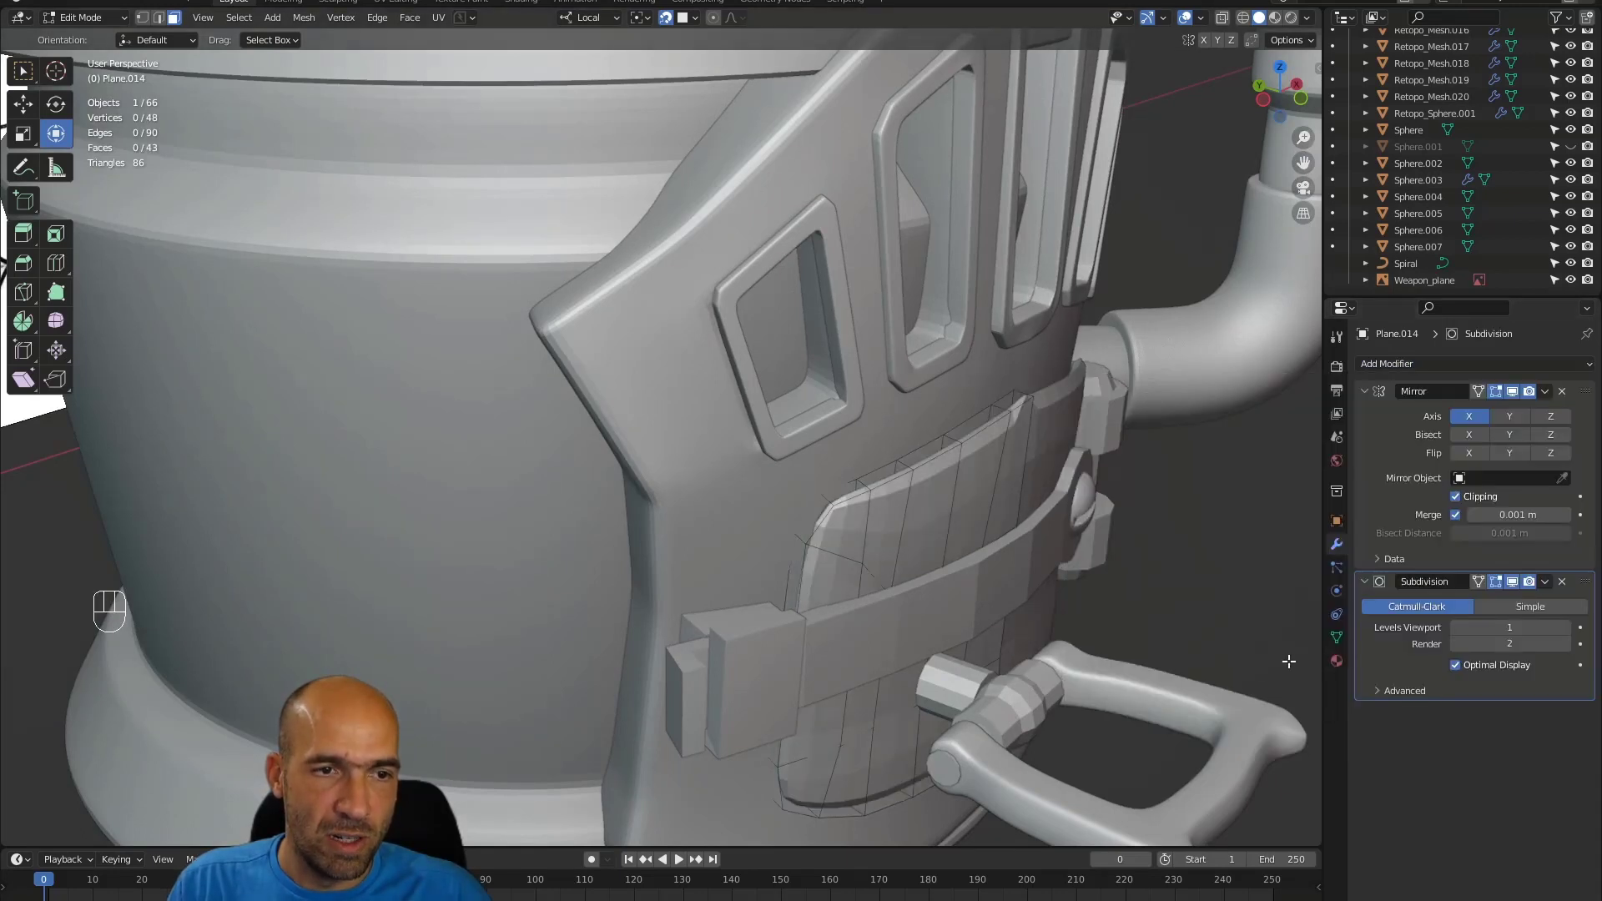
click(1565, 627)
click(1567, 645)
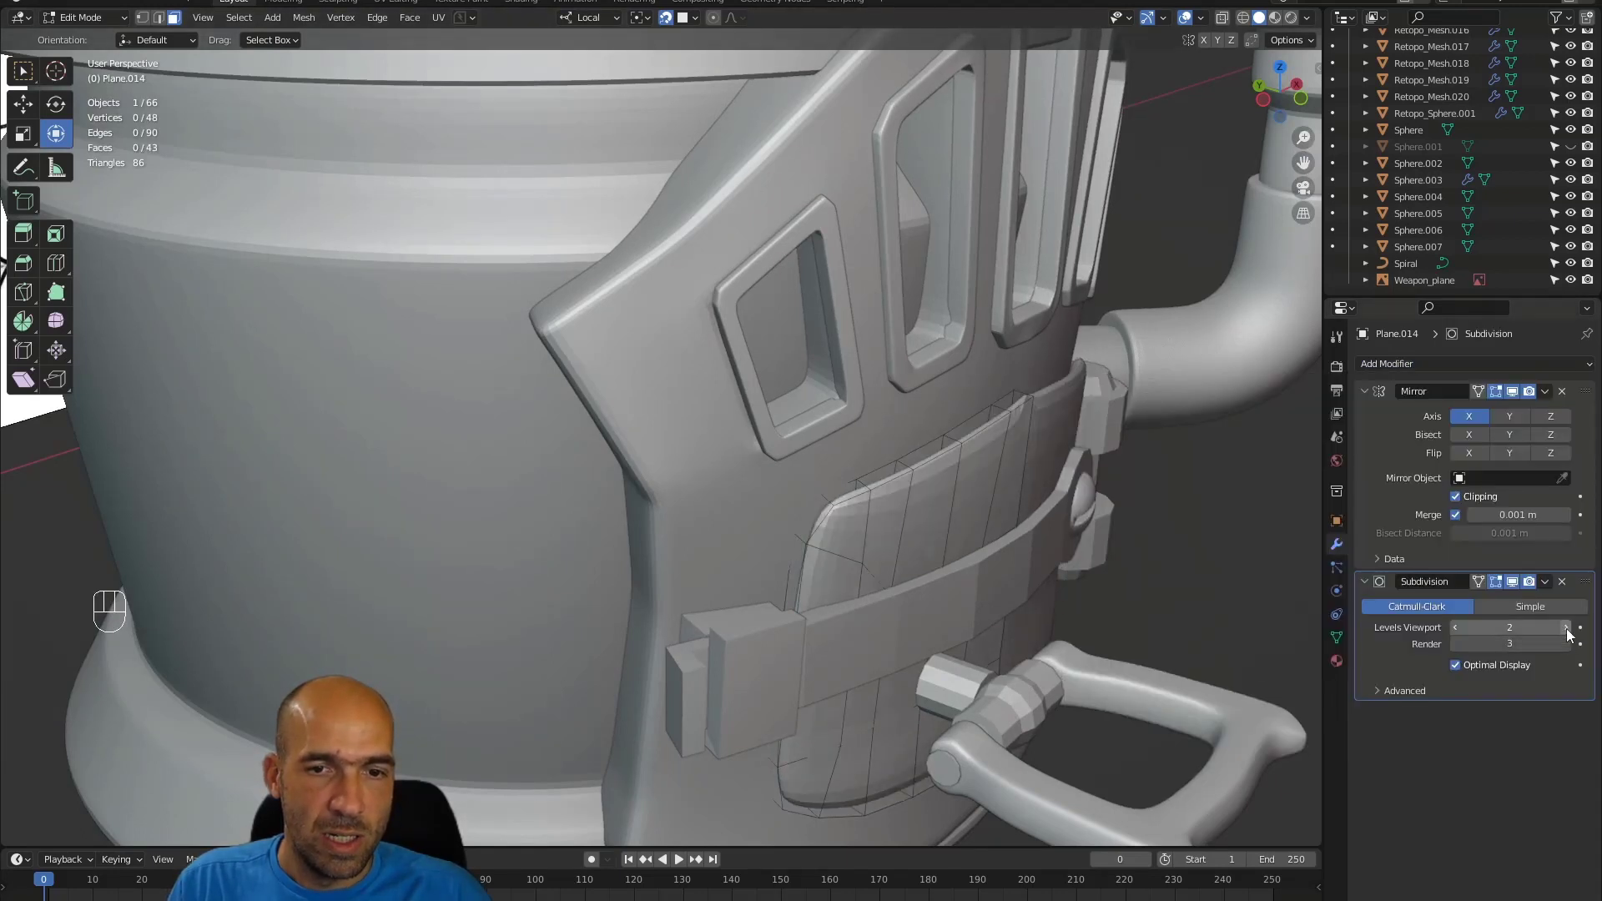
- Raise the door panel's Subdivision viewport level to 3
click(1567, 628)
alt+middle_drag(1129, 561, 1100, 561)
alt+middle_drag(1032, 521, 1001, 501)
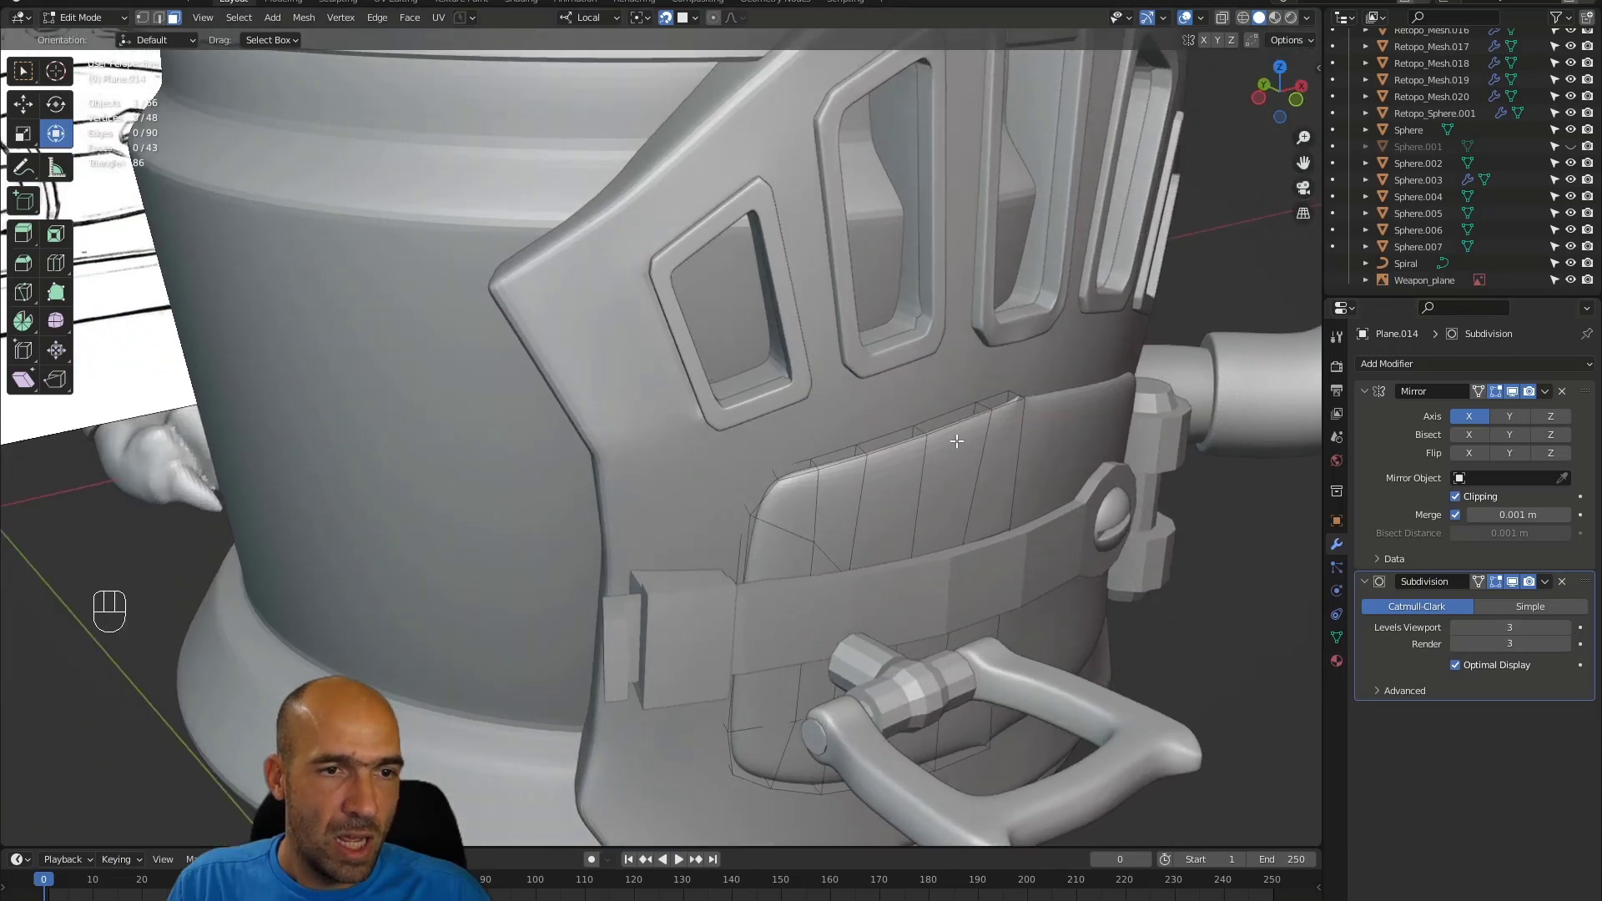
- Select the front rim edges around the door panel from seam to seam and crease them by about 0.4
click(1010, 410)
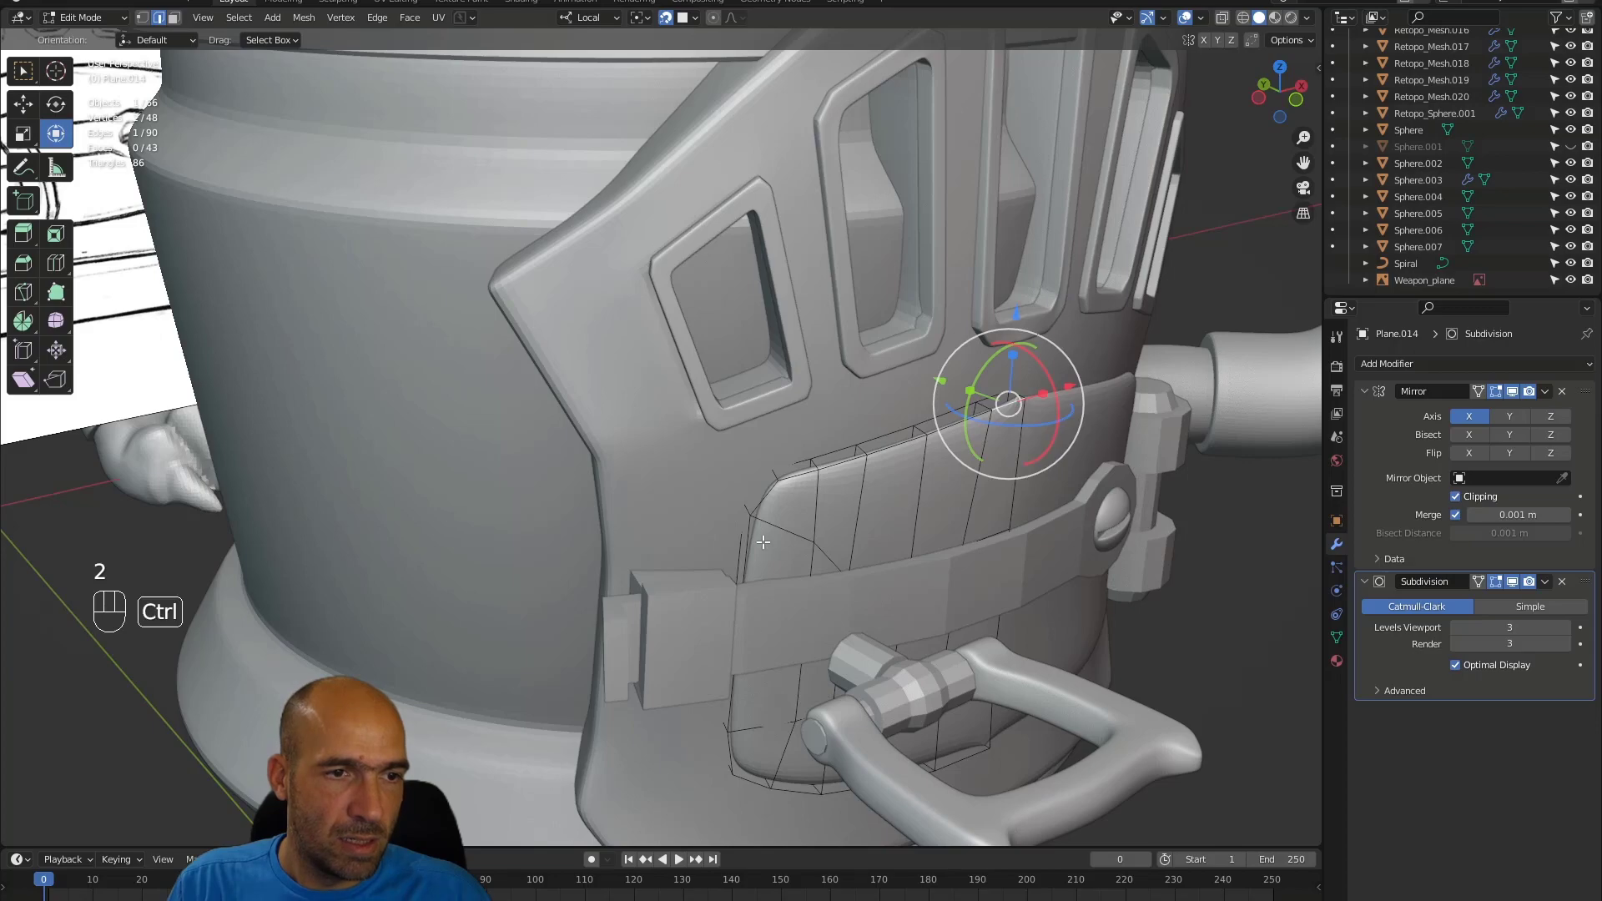
ctrl+click(767, 501)
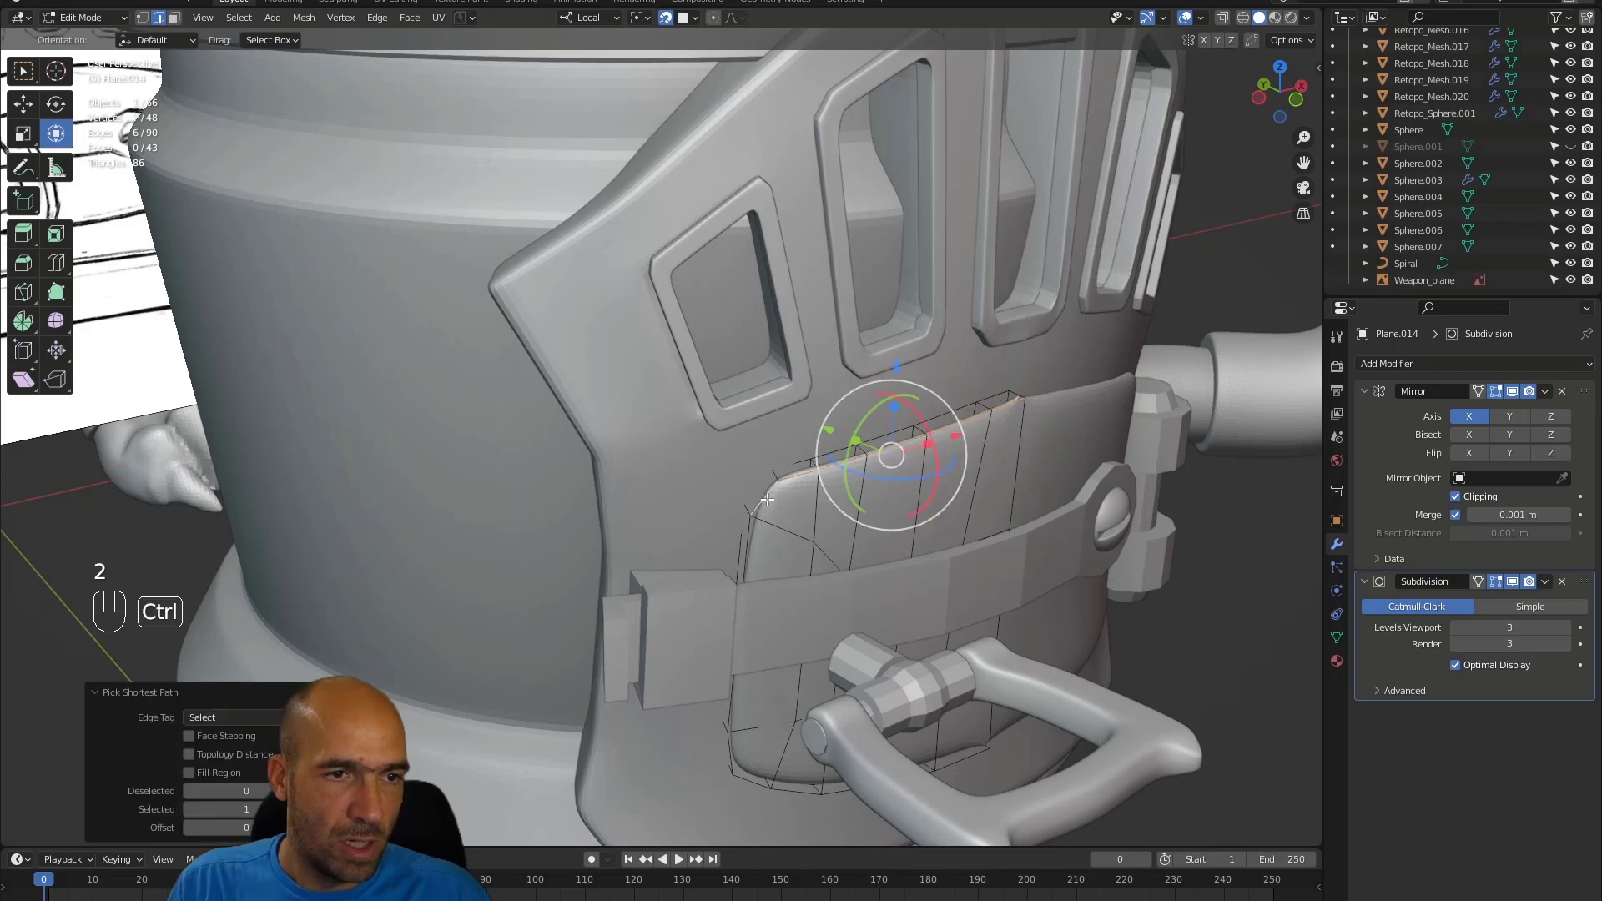
ctrl+click(754, 786)
alt+middle_drag(946, 771, 1024, 753)
ctrl+click(1015, 819)
alt+middle_drag(1015, 819, 1085, 757)
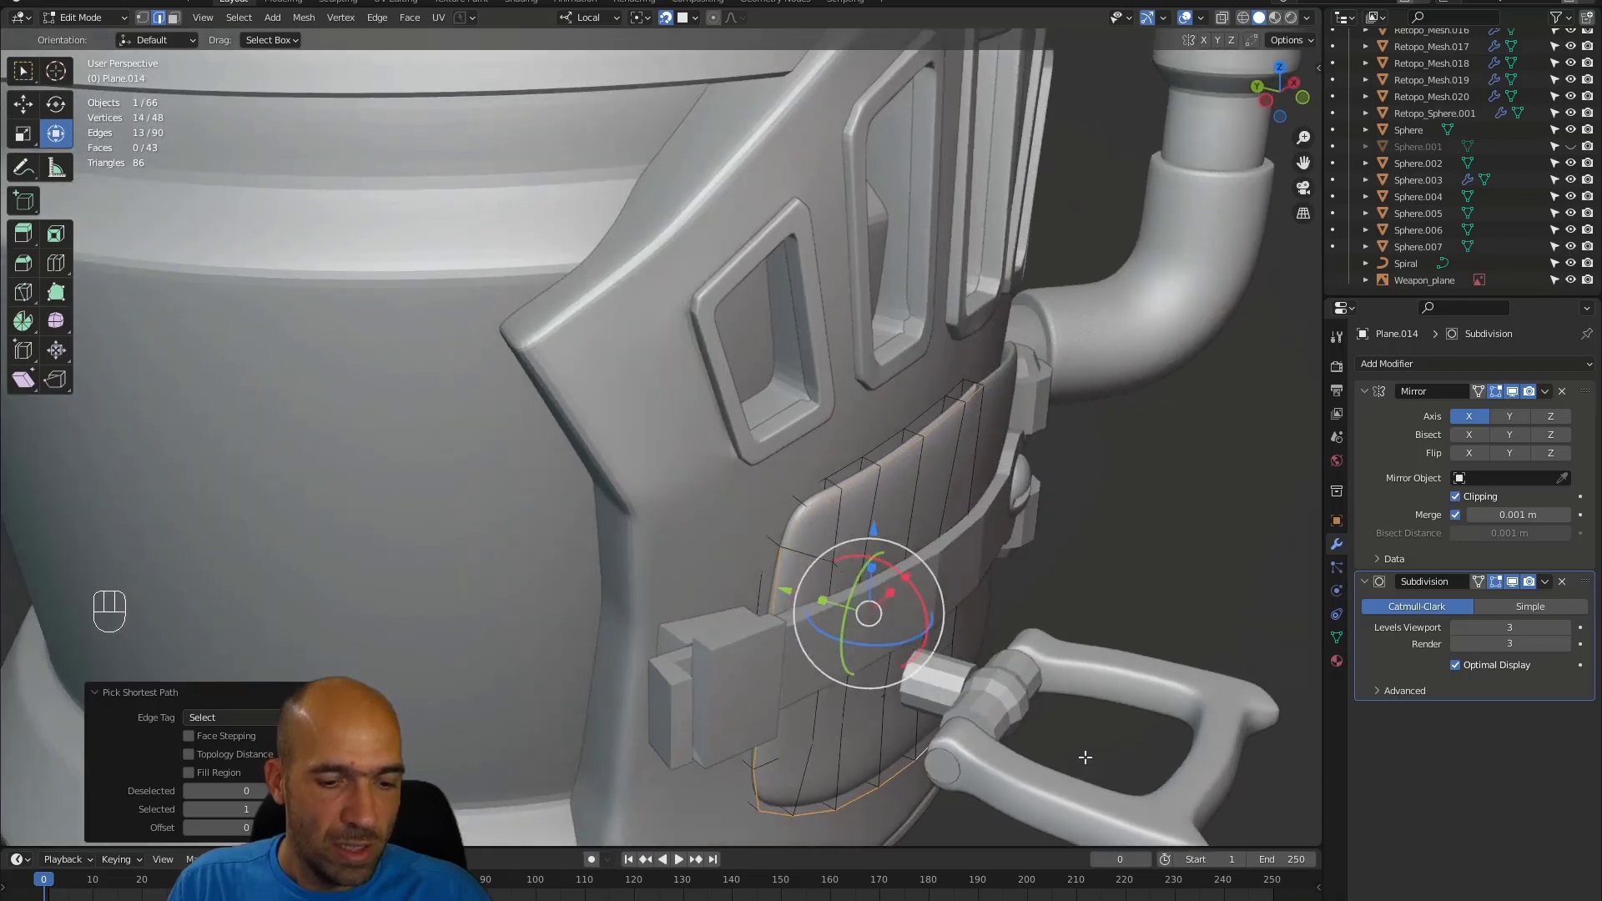
key(shift+e)
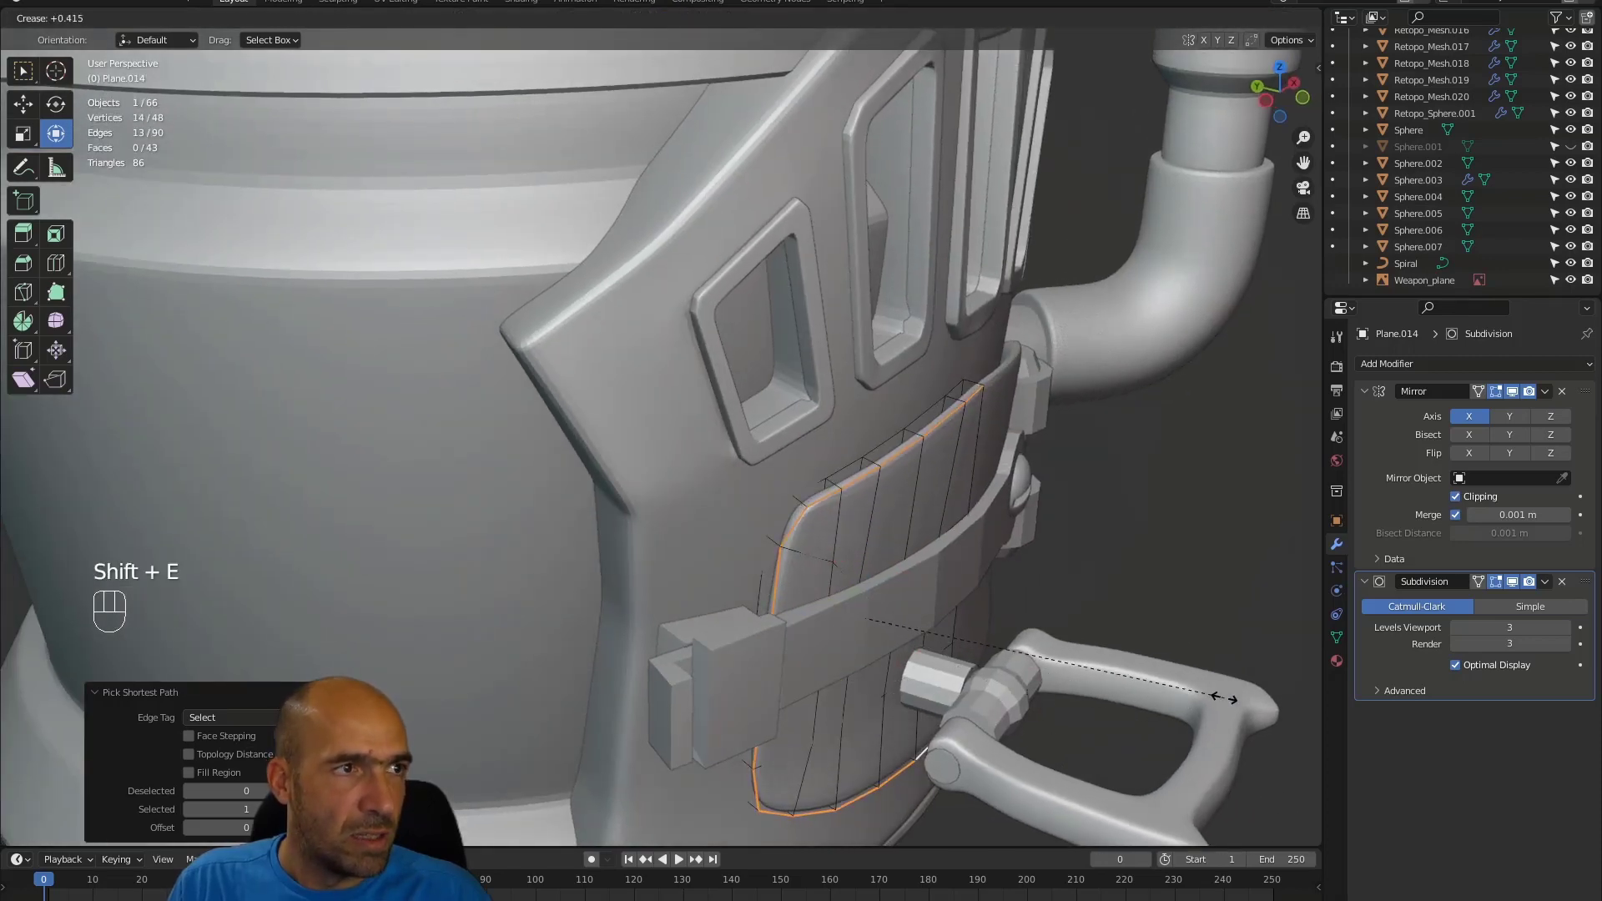
click(1235, 696)
- With X-ray on, select the door panel's back rim edges from seam to seam and crease them by about 0.4
alt+middle_drag(1235, 696, 783, 535)
click(792, 527)
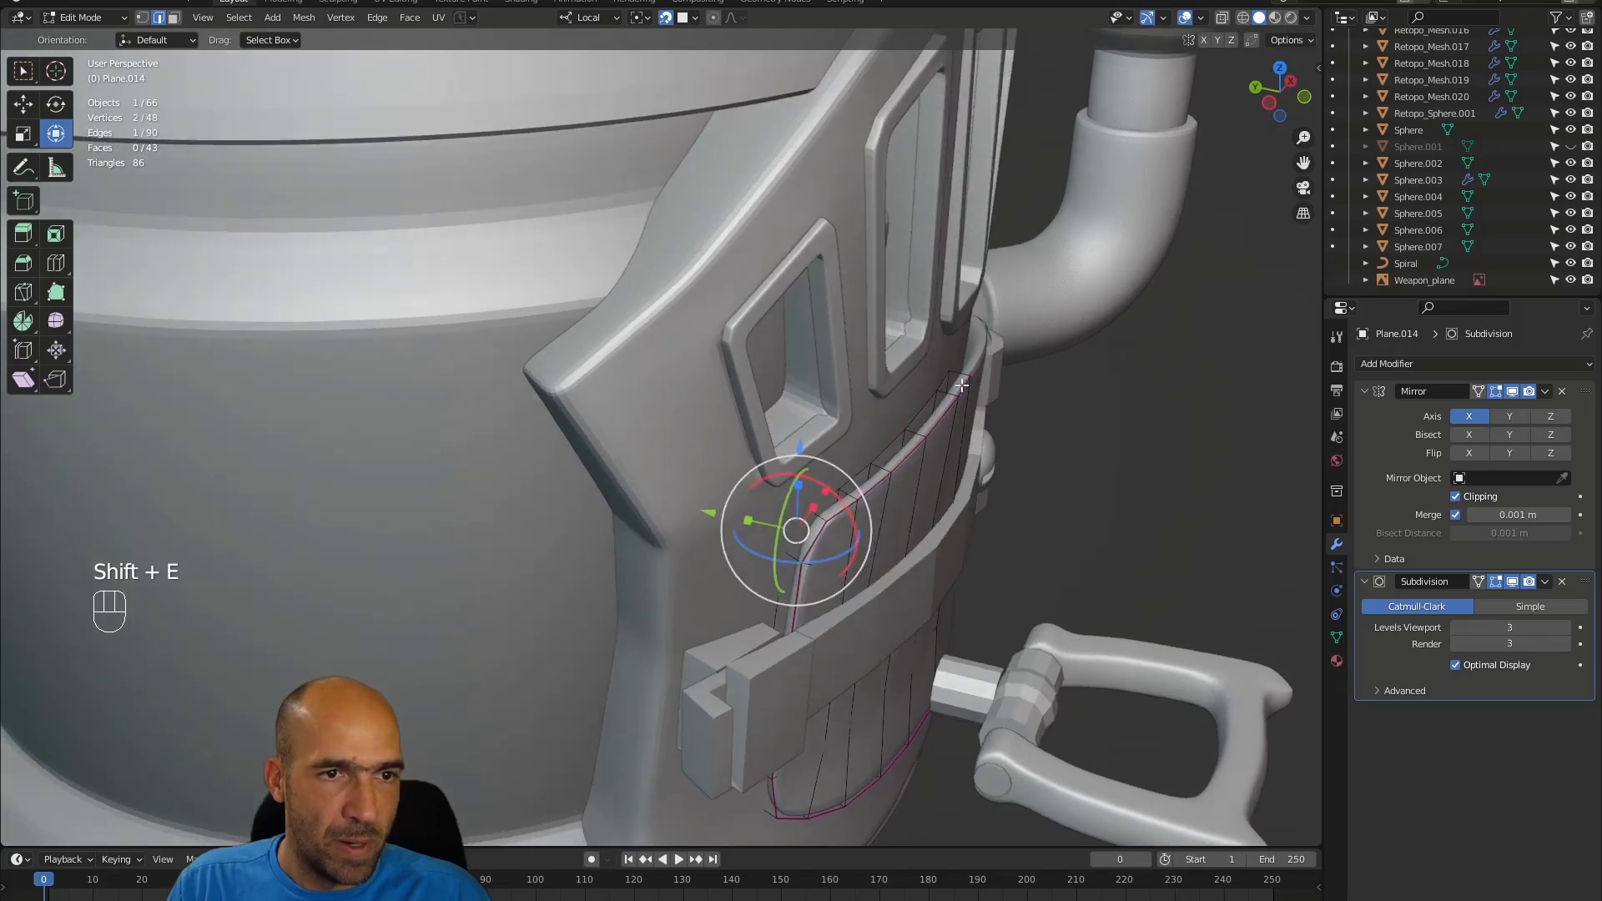
ctrl+click(940, 381)
shift+click(780, 574)
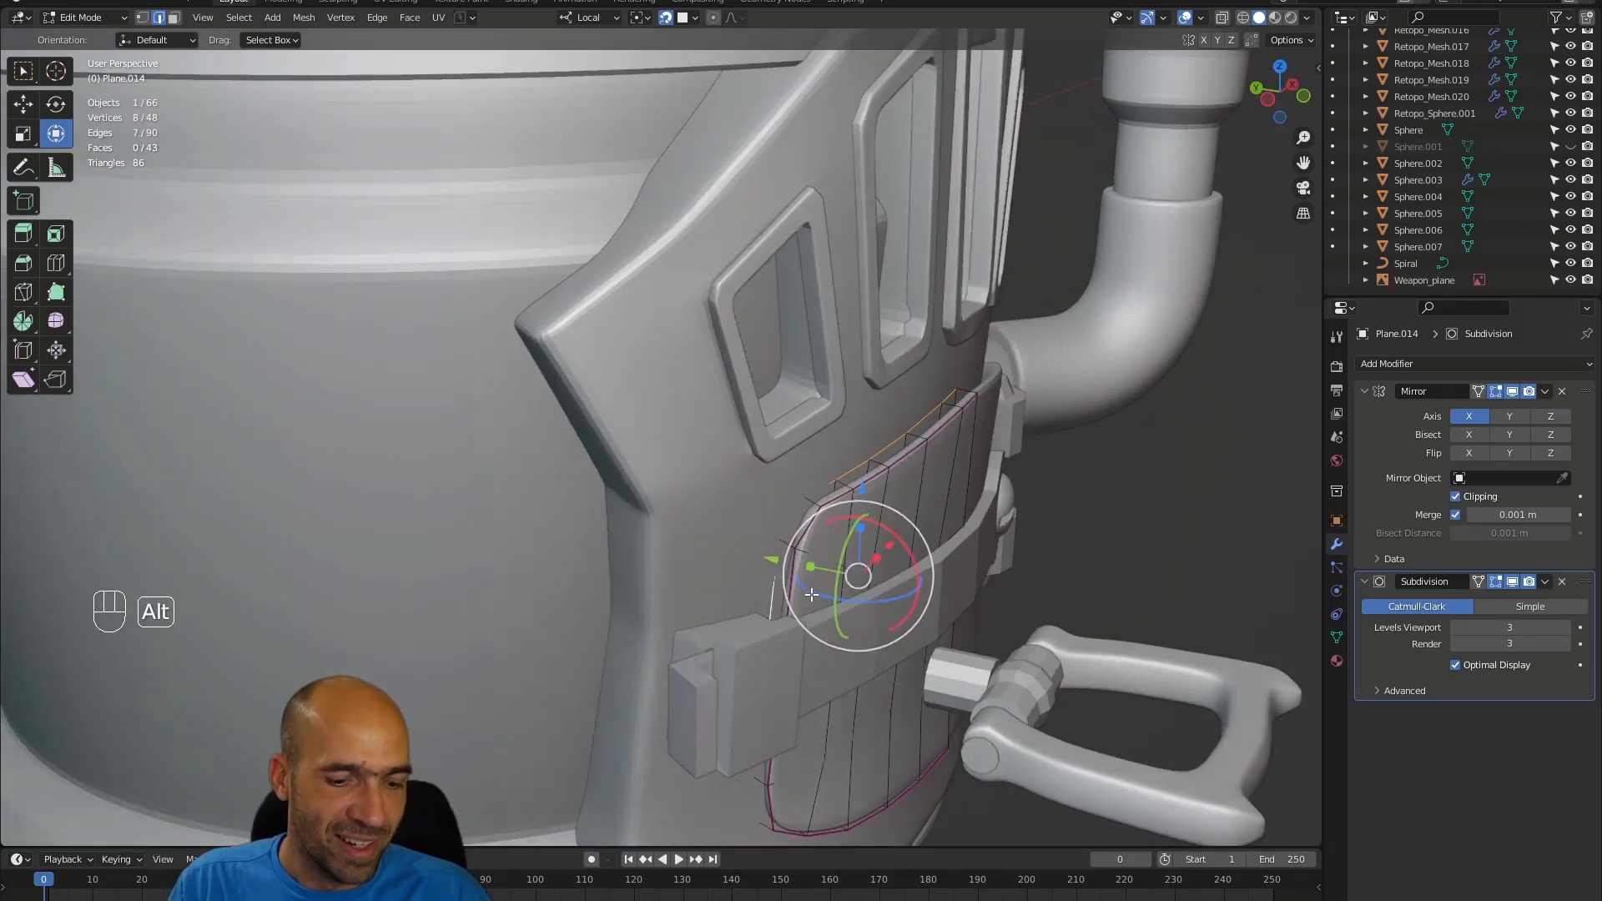
key(alt+z)
alt+middle_drag(810, 607, 744, 480)
ctrl+click(1102, 498)
alt+drag(1110, 434, 1127, 535)
alt+shift+drag(1118, 379, 1130, 617)
key(shift+e)
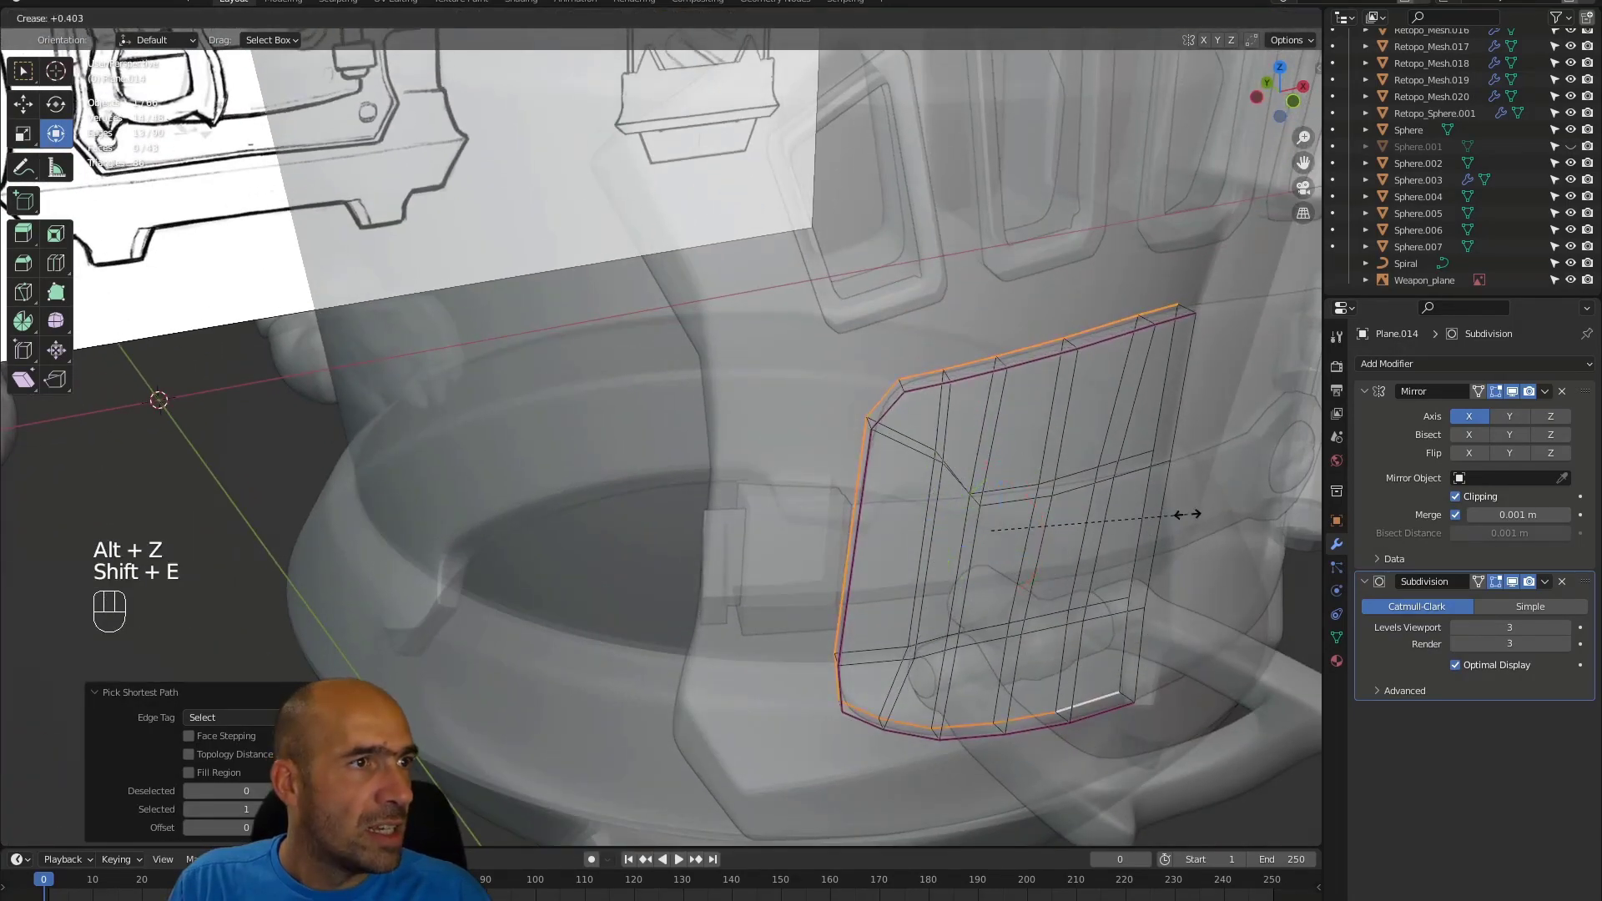
click(1185, 514)
- Turn X-ray off and scale the door panel's selected back rim edges to about 0.988
alt+drag(1185, 514, 1036, 481)
key(alt+z)
key(s)
click(1027, 511)
key(s)
click(1002, 459)
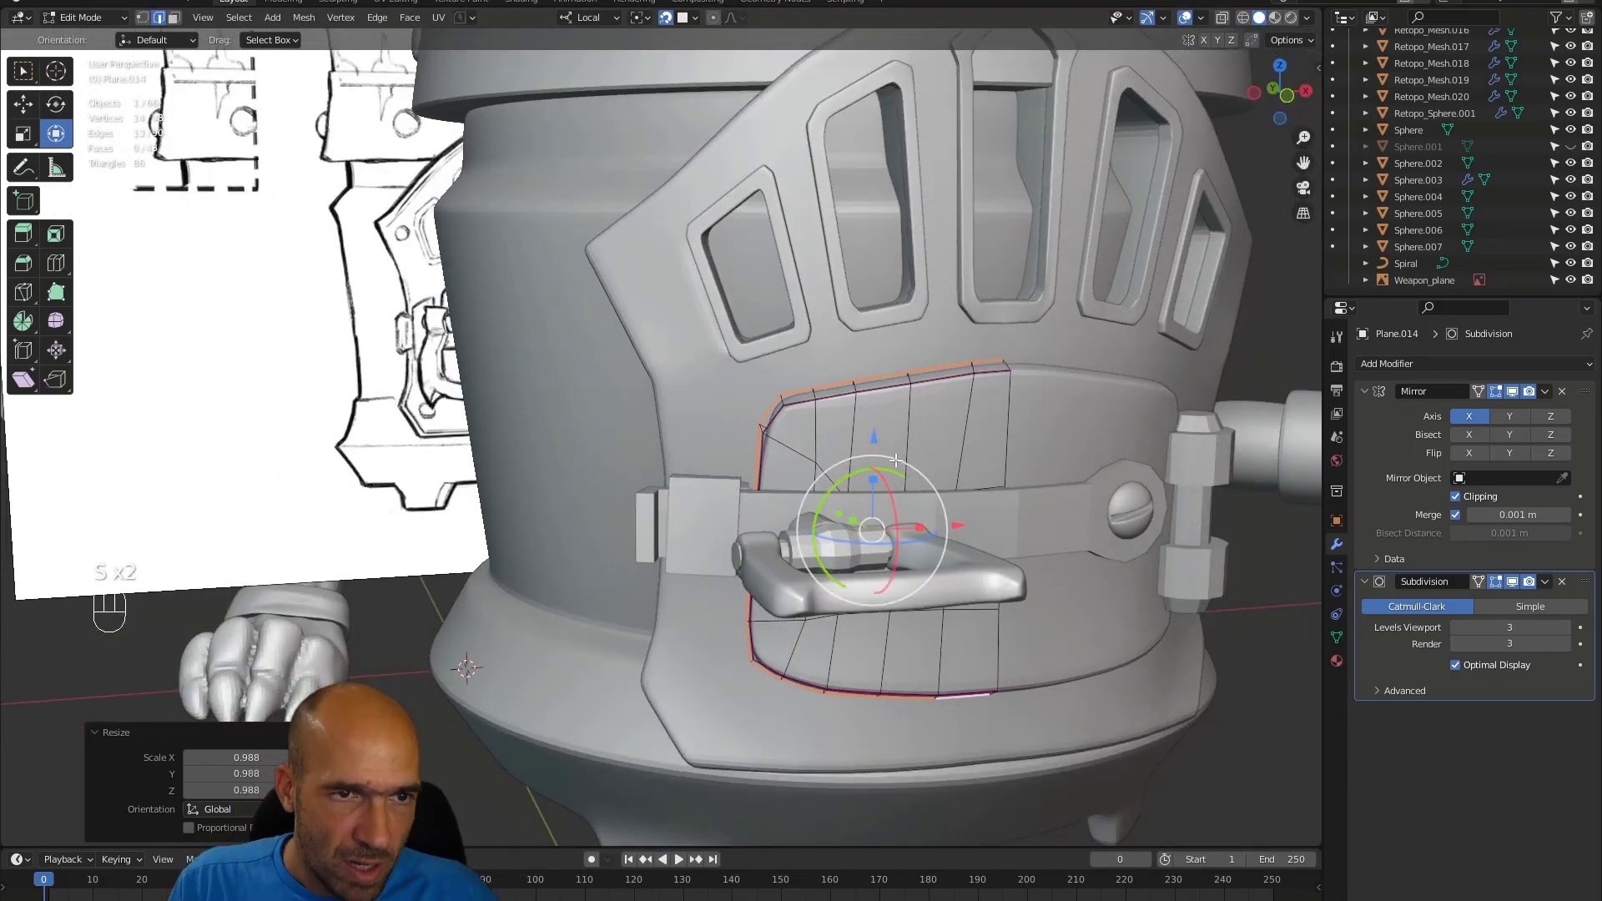
alt+drag(918, 351, 969, 341)
alt+drag(1017, 279, 917, 323)
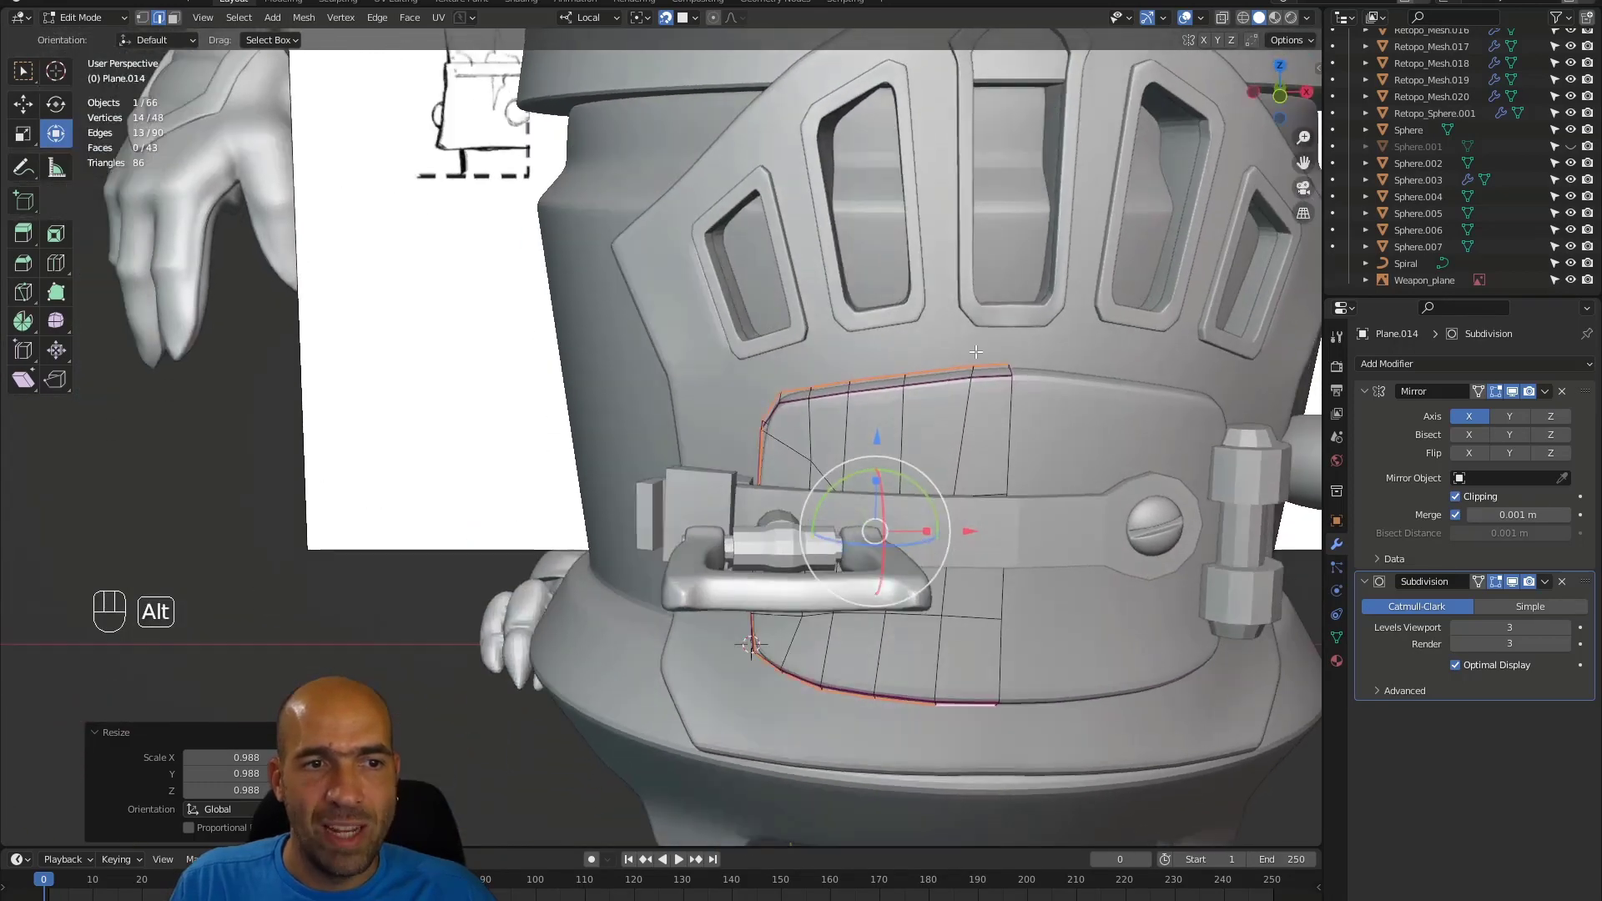
ctrl+alt+drag(1018, 451, 988, 383)
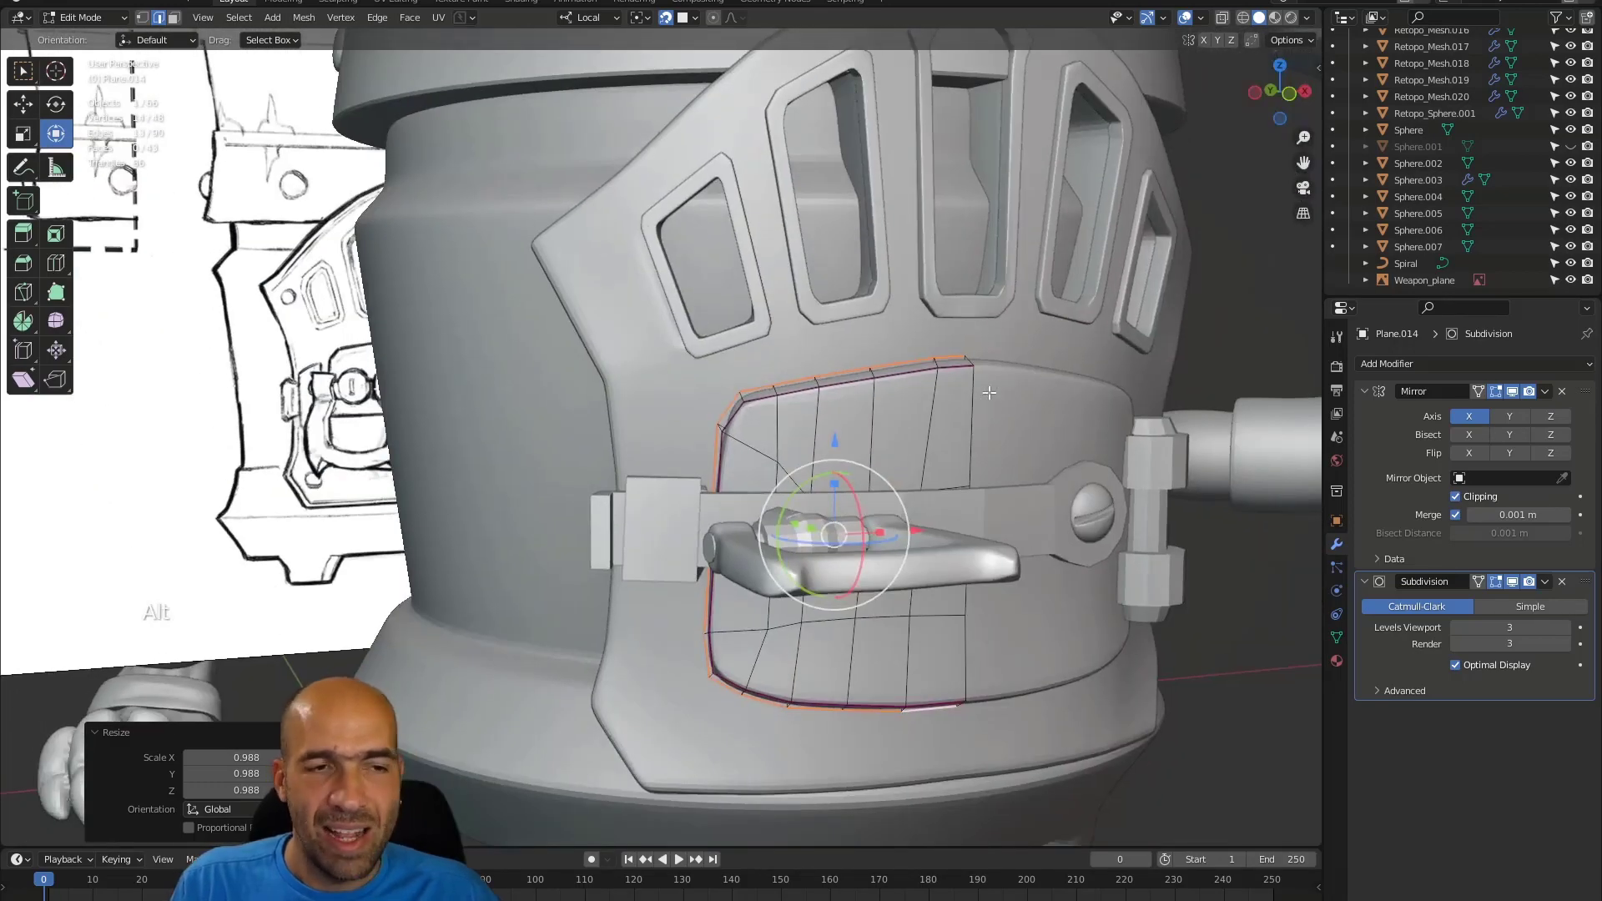
alt+drag(889, 451, 856, 448)
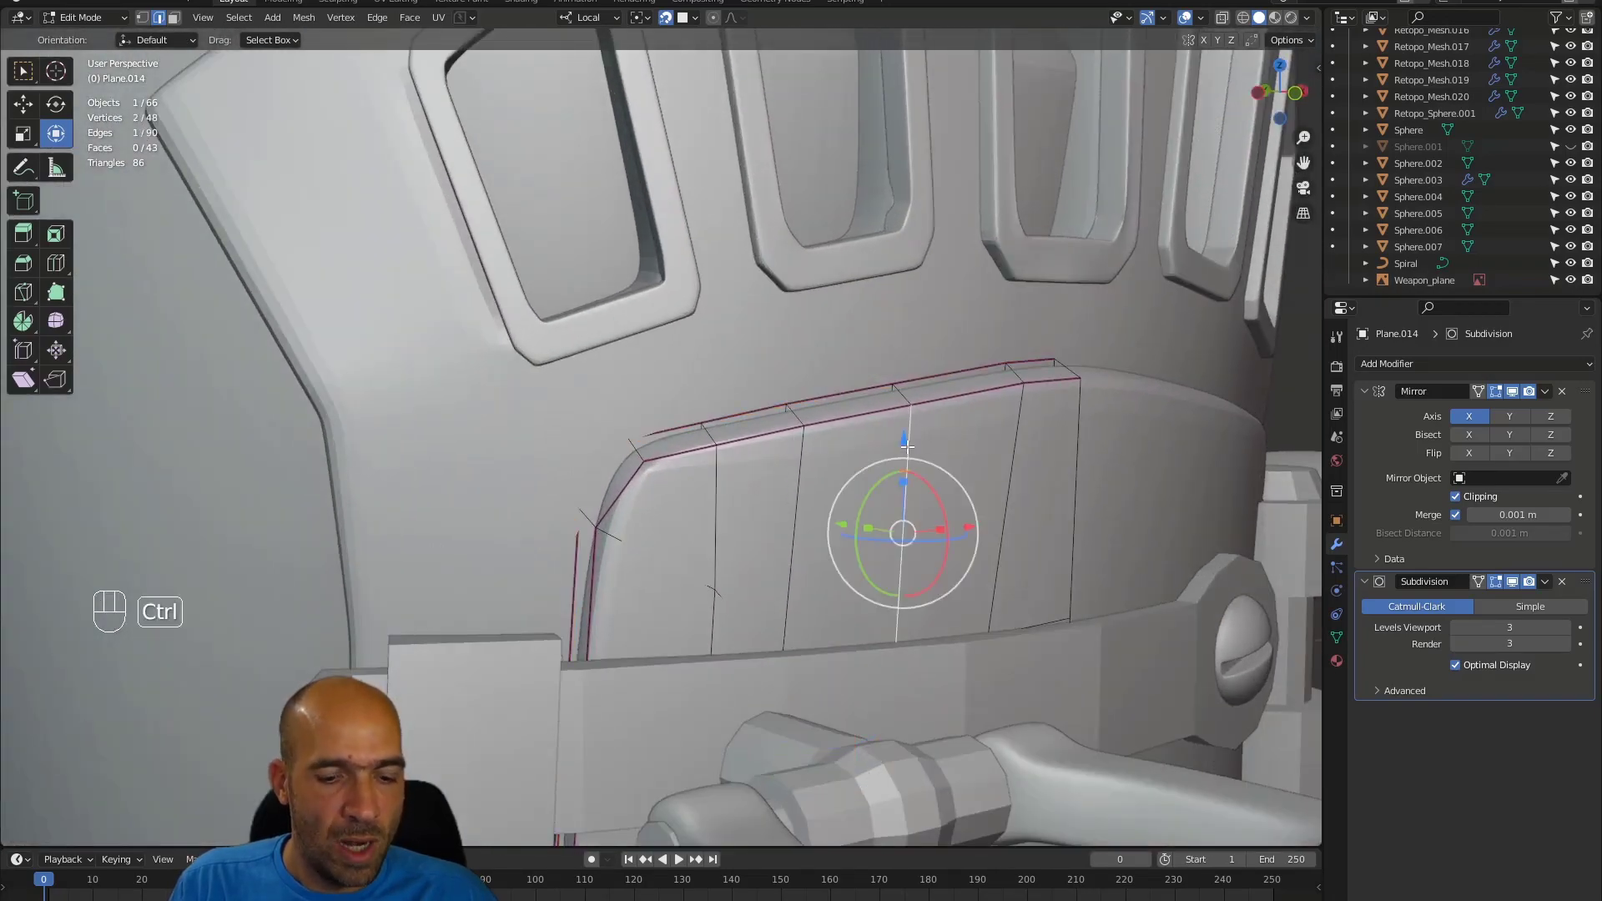
- Insert a loop cut across the upper part of the door panel and try to slide it along the surface
key(ctrl+r)
click(908, 451)
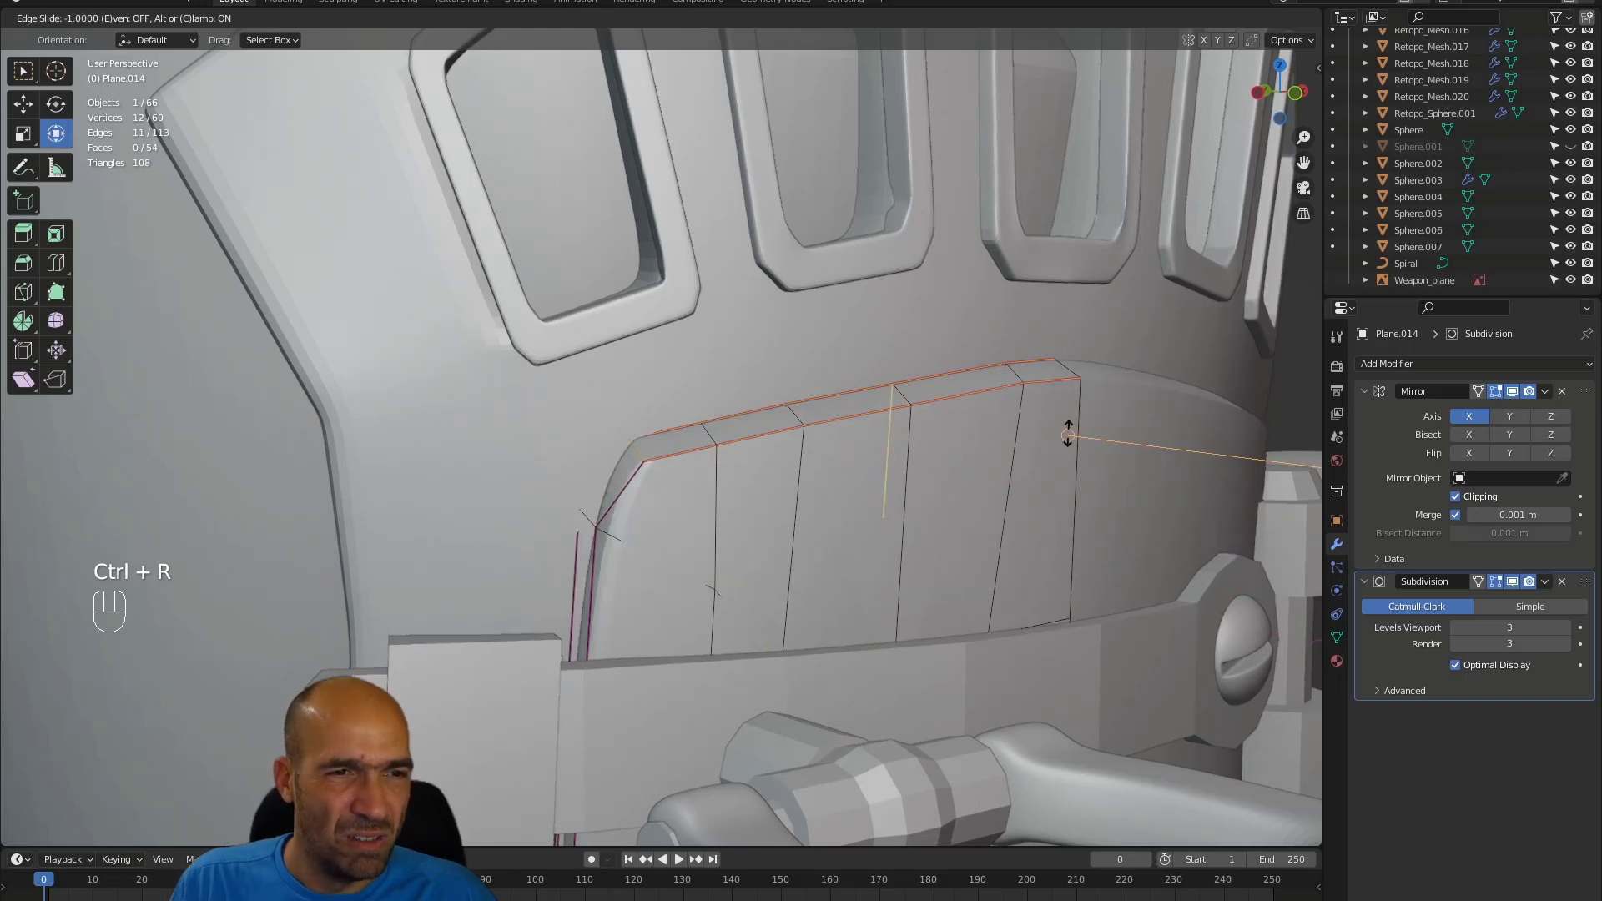
right_click(1039, 437)
middle_drag(967, 444, 914, 434)
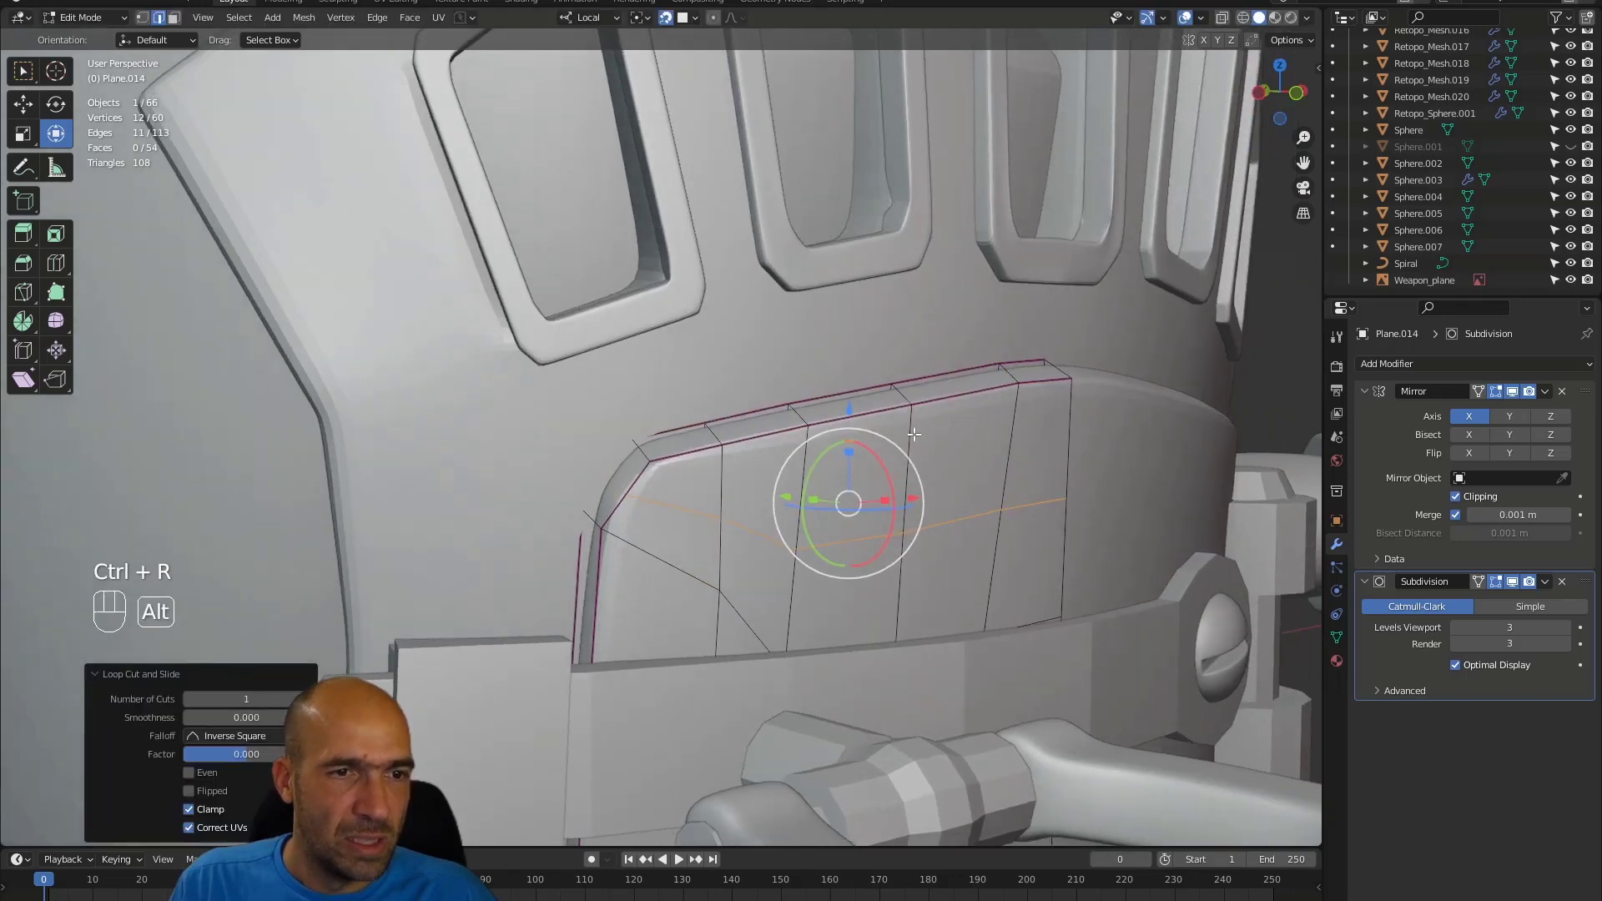
key(g)
key(g)
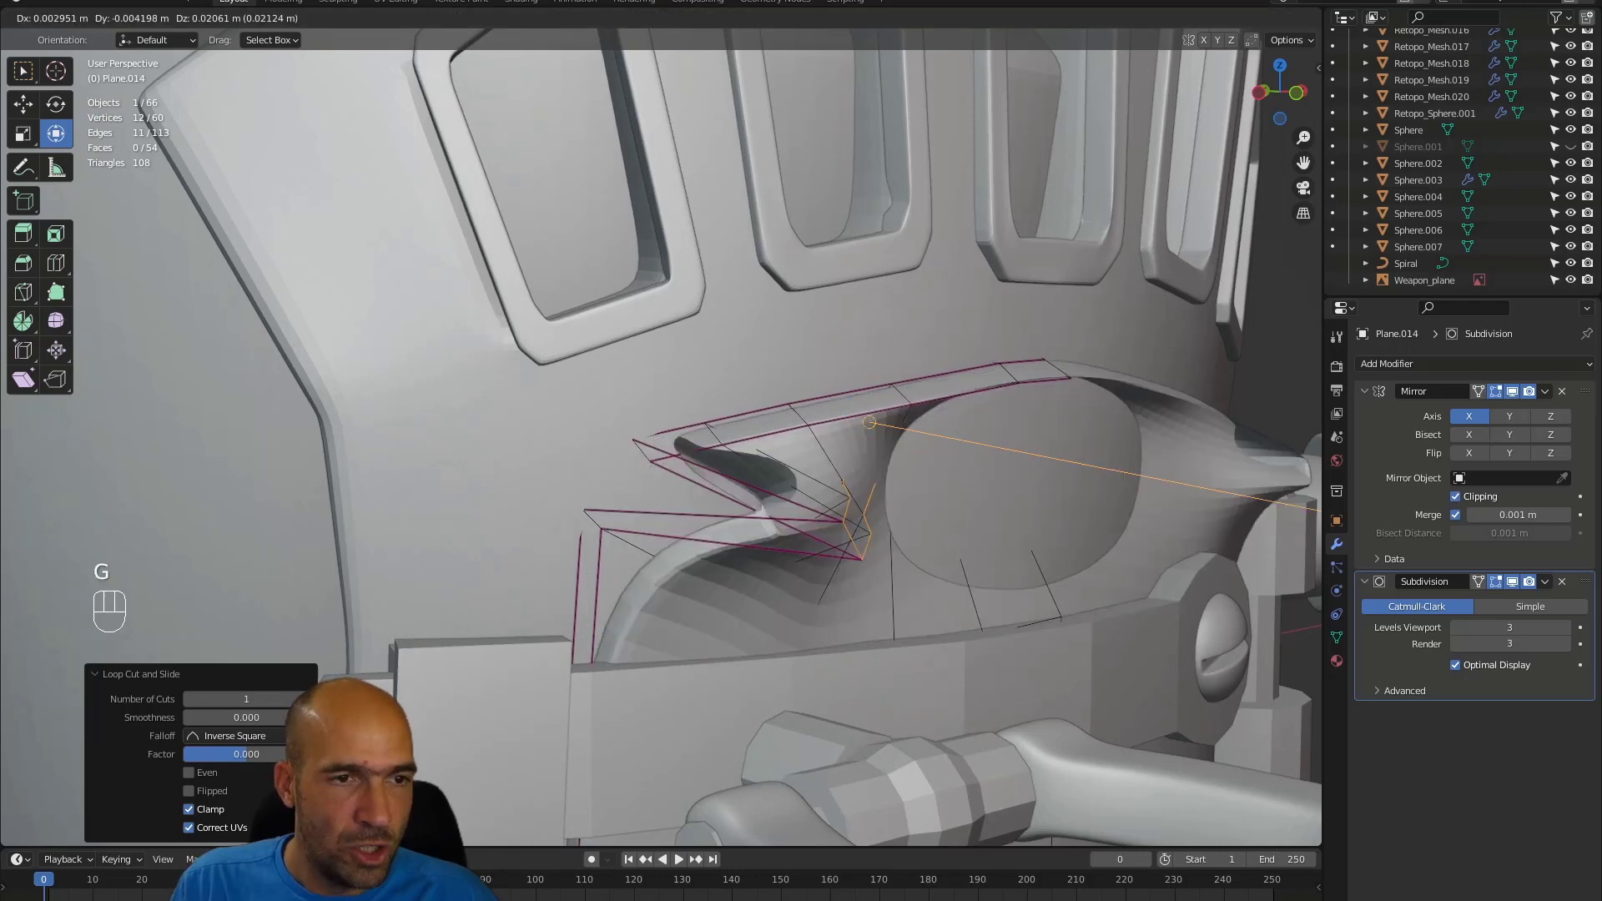
right_click(959, 379)
- Remove the added loop from the upper door panel by dissolving its edges
scroll(952, 434, down, 8)
alt+middle_drag(938, 522, 873, 390)
scroll(866, 380, down, 5)
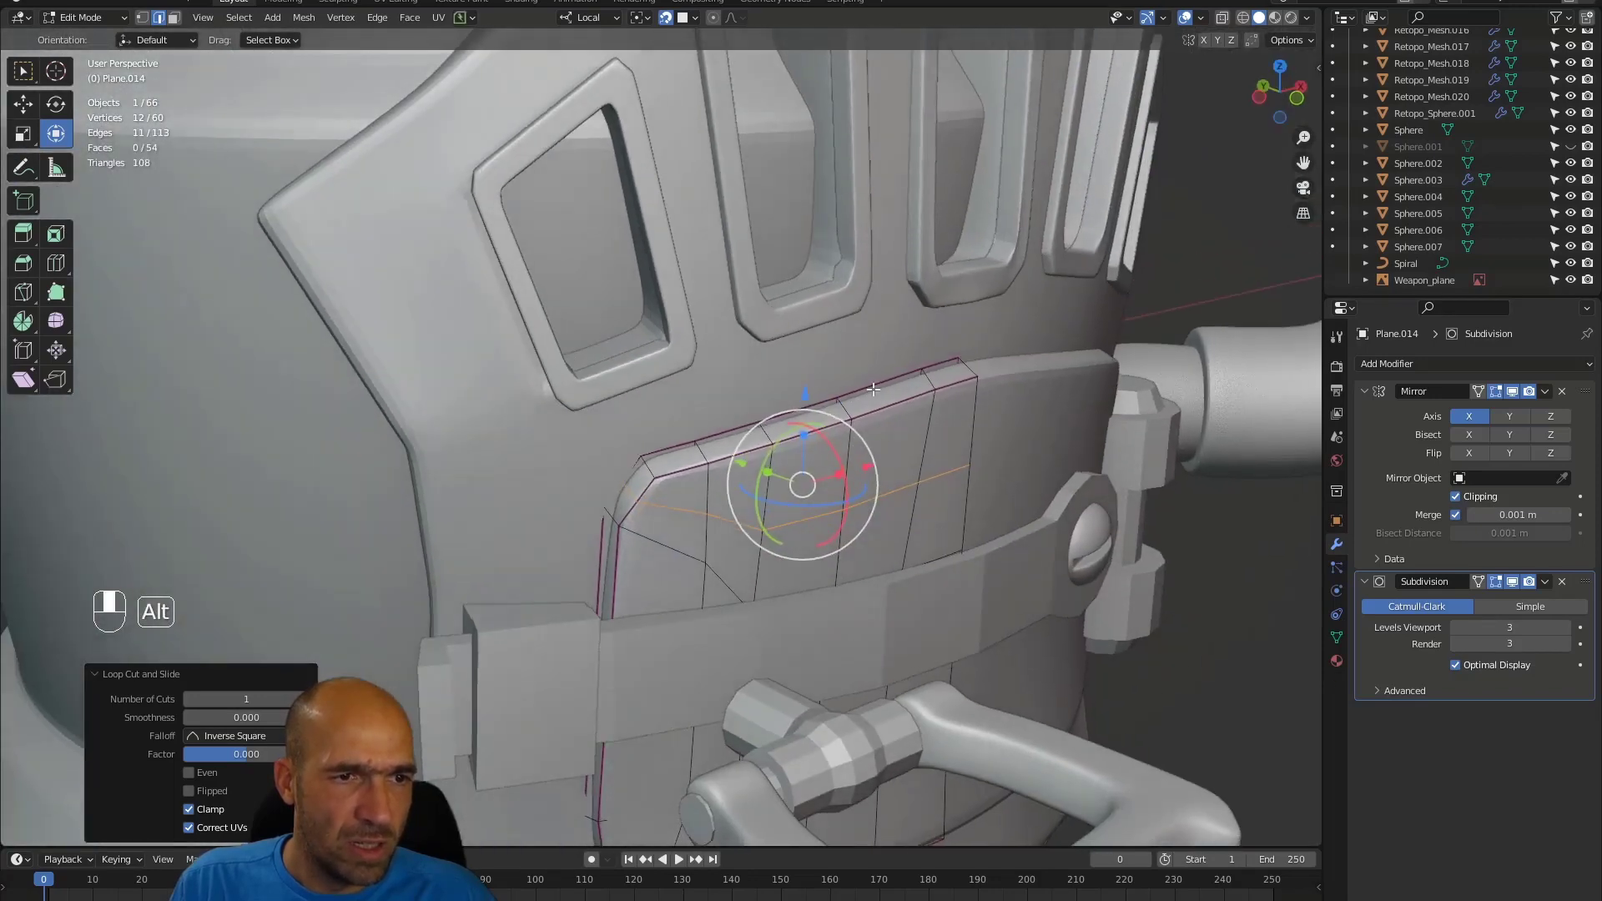
key(x)
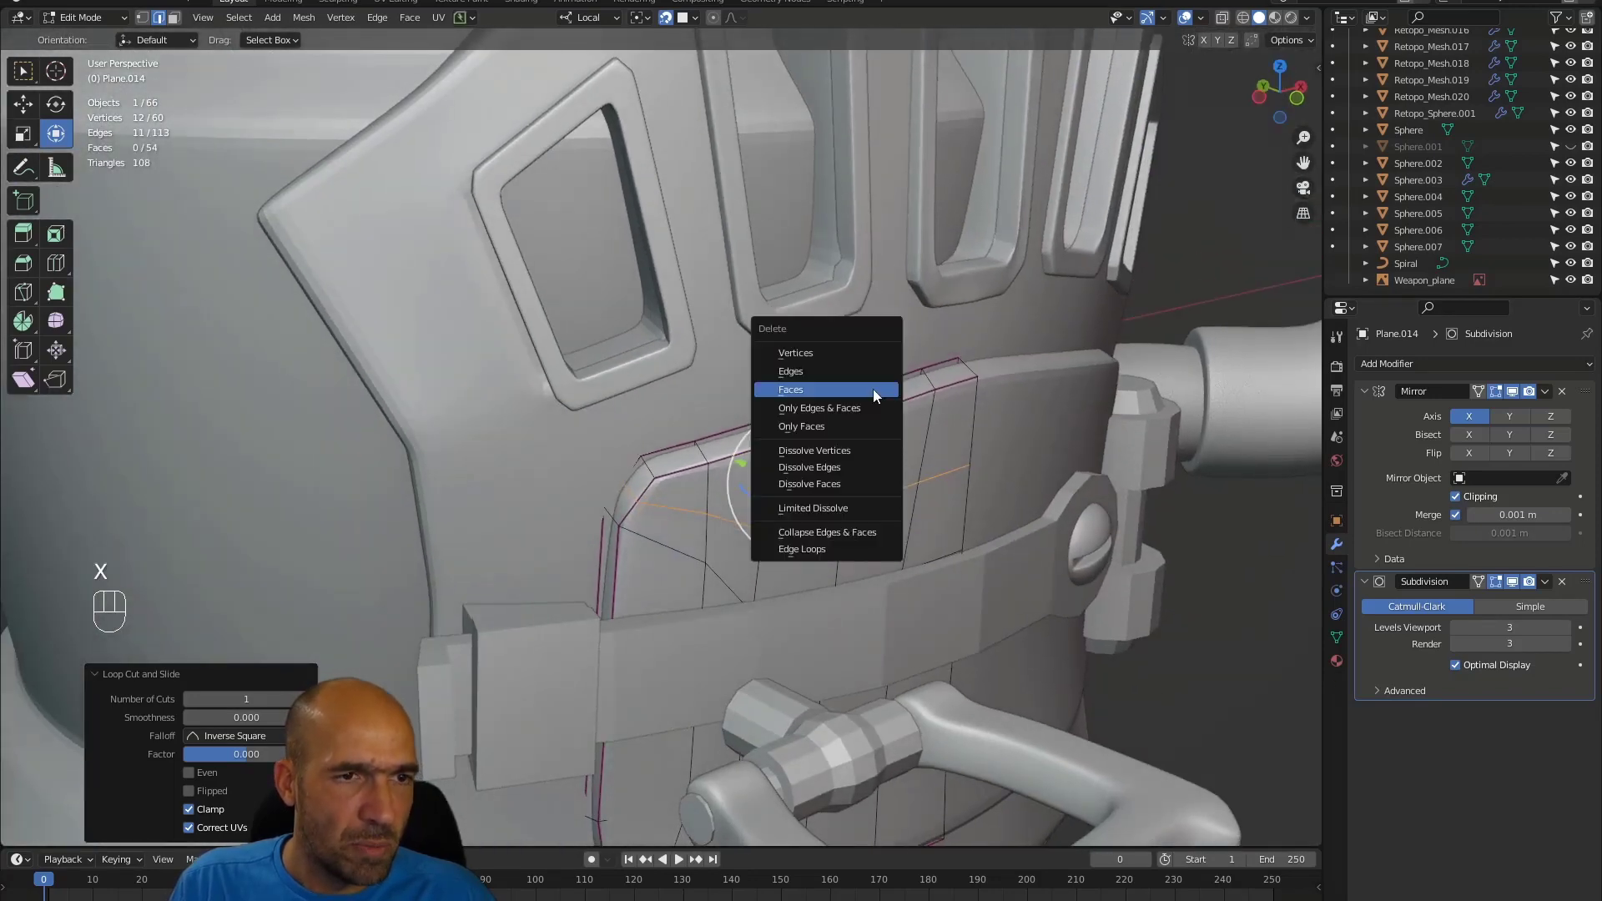
click(854, 465)
mouse_move(854, 466)
alt+middle_down()
mouse_move(824, 470)
mouse_move(836, 459)
alt+middle_up()
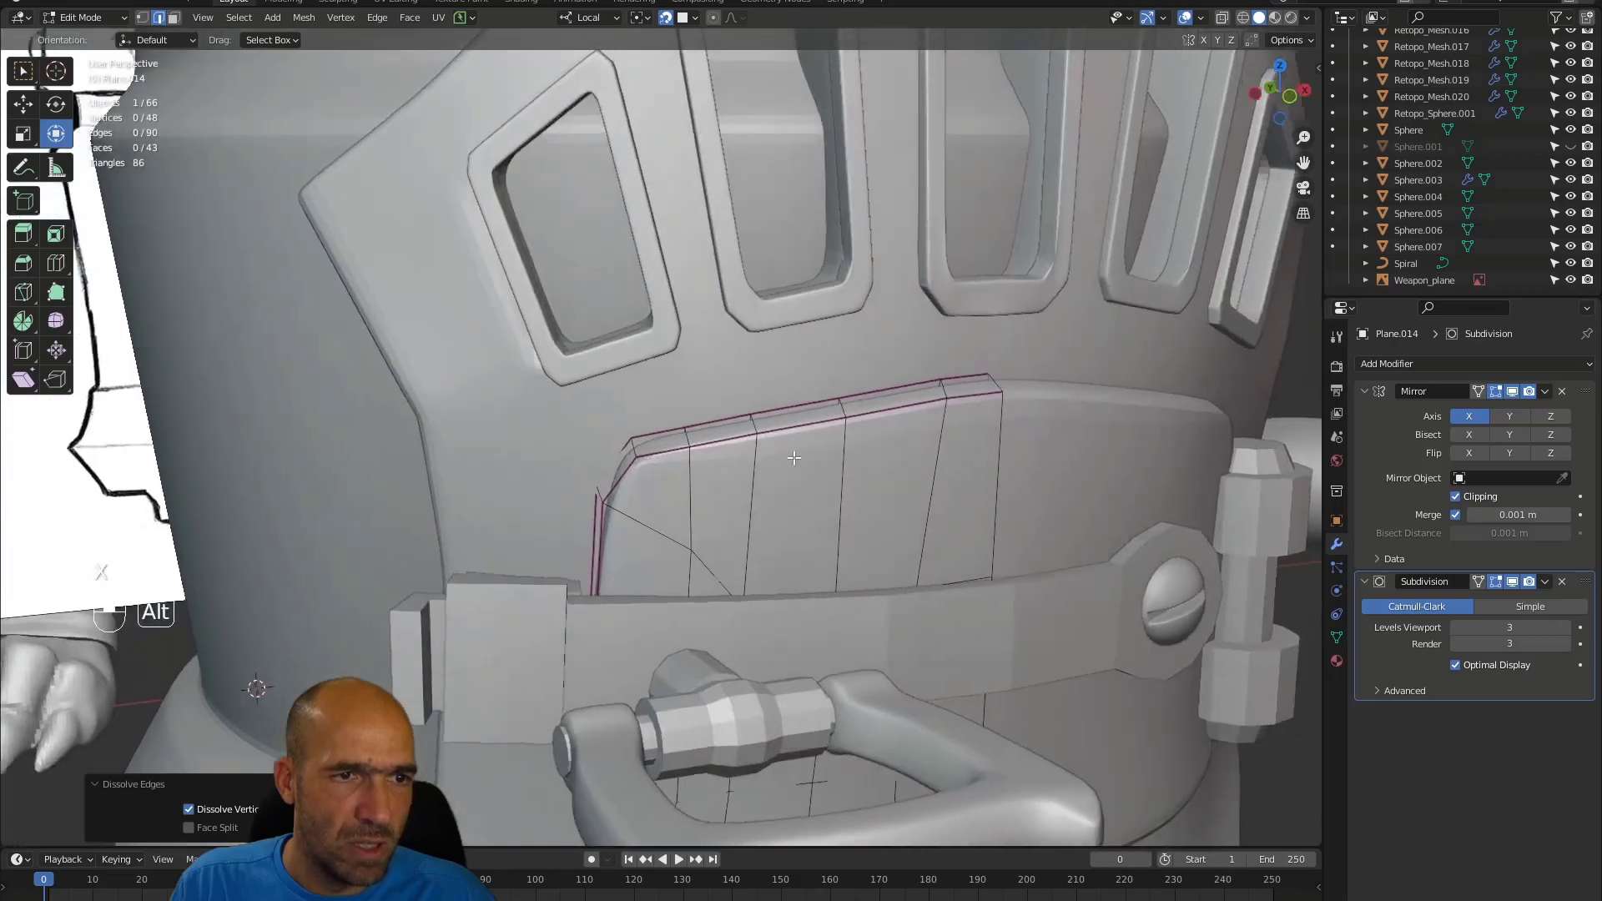
- Turn snapping off and slide the horizontal edge beside the mirror seam, above the strap, toward the door's upper rim by about 0.7
alt+middle_drag(749, 507, 901, 571)
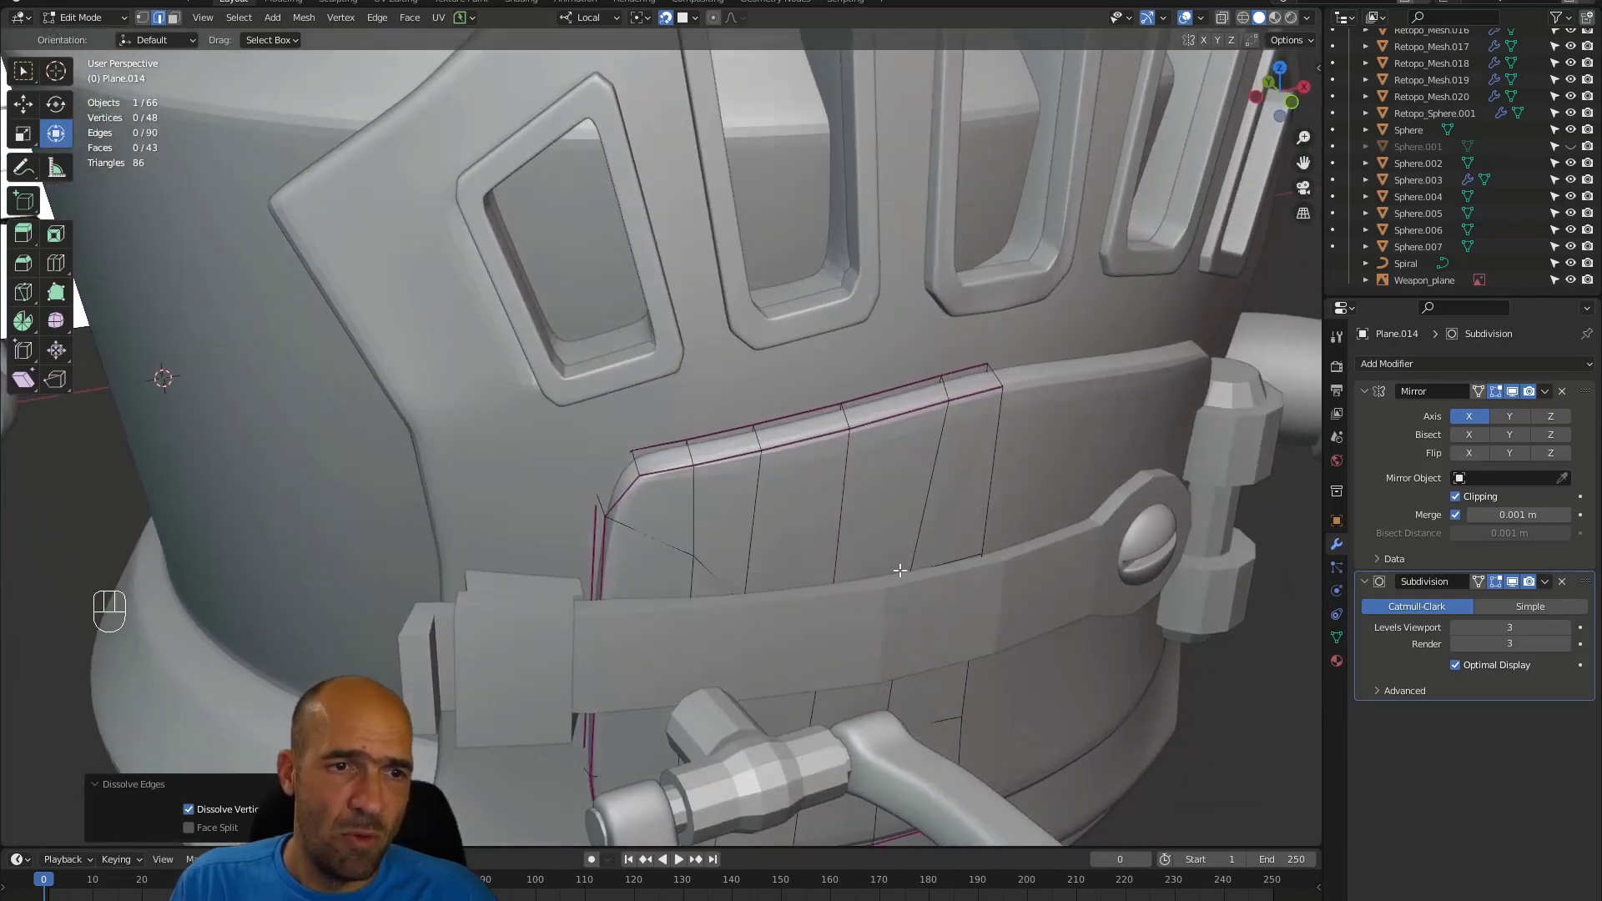
click(945, 557)
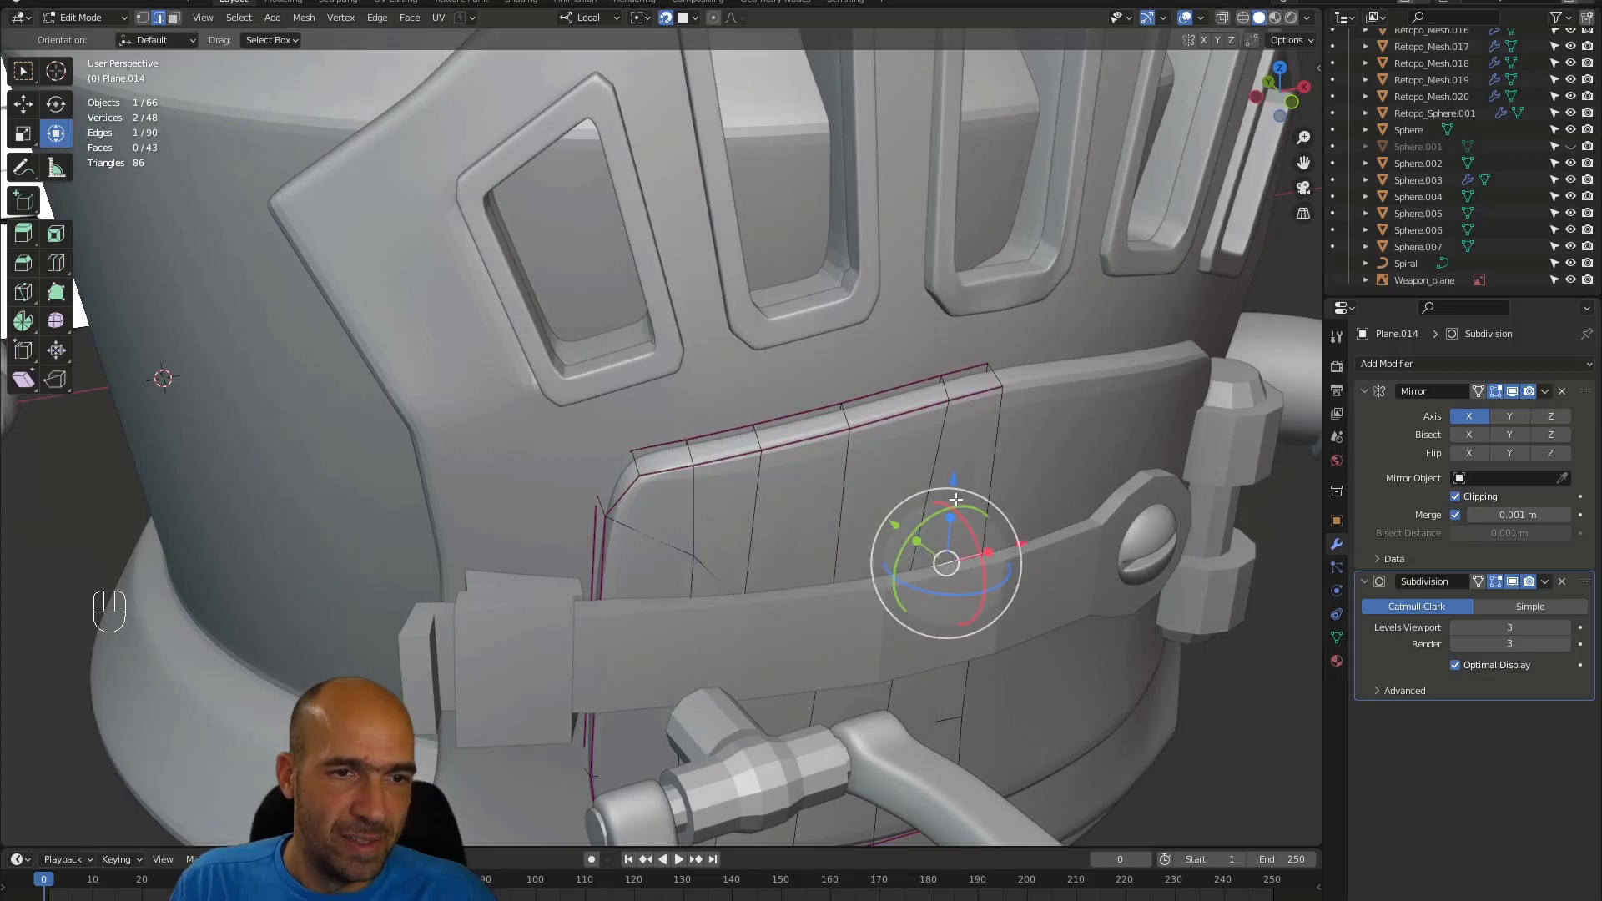
key(g)
key(g)
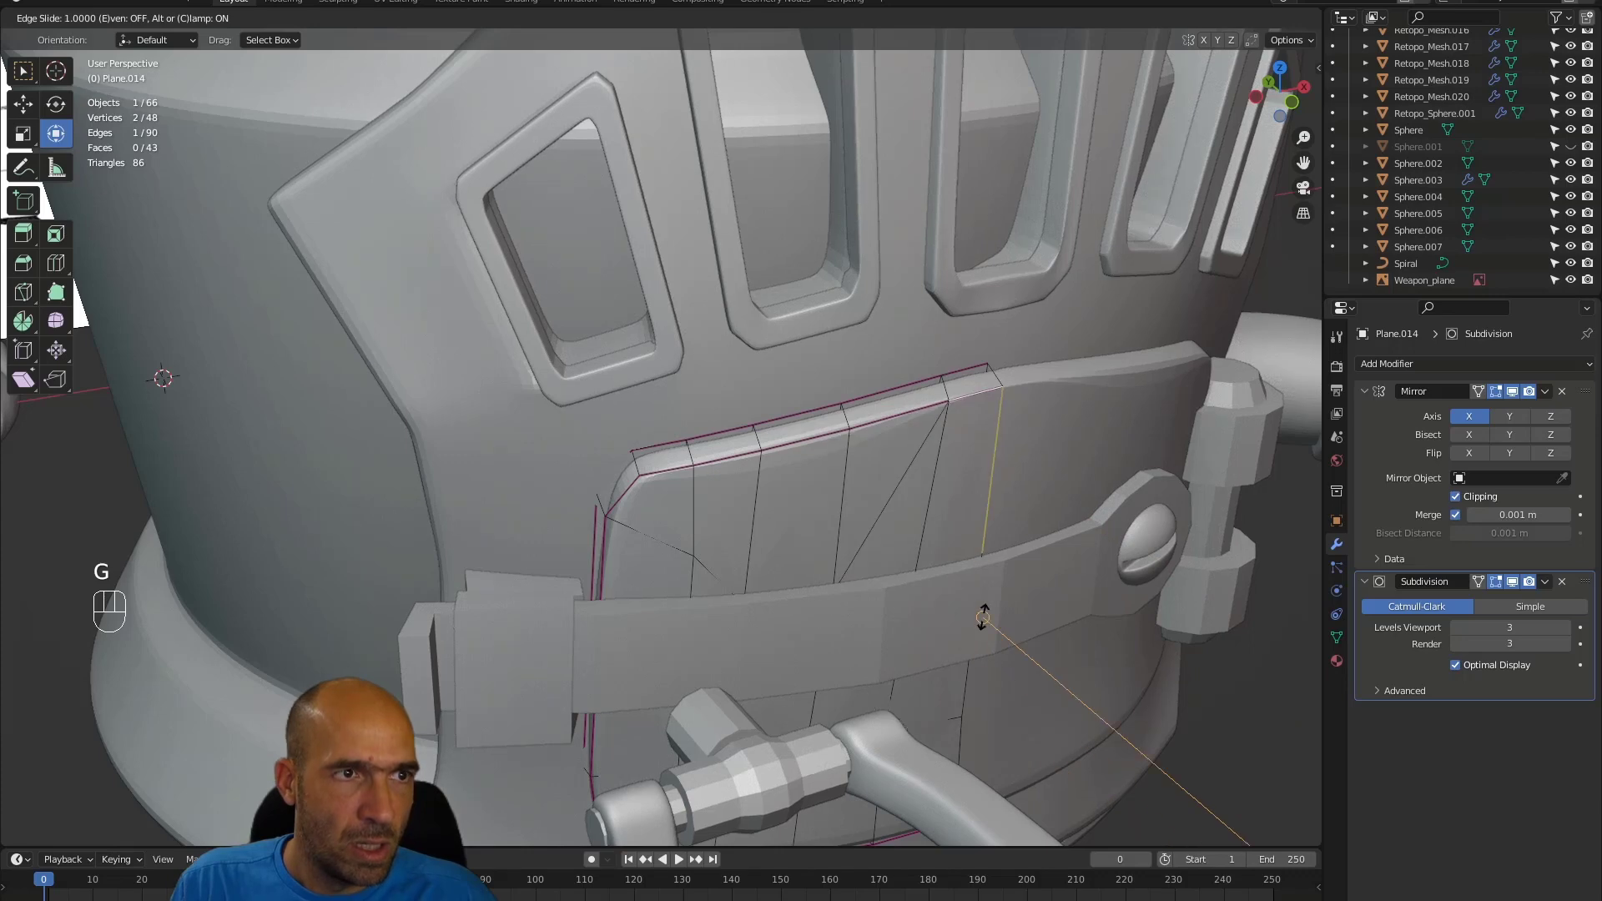
right_click(985, 575)
click(671, 19)
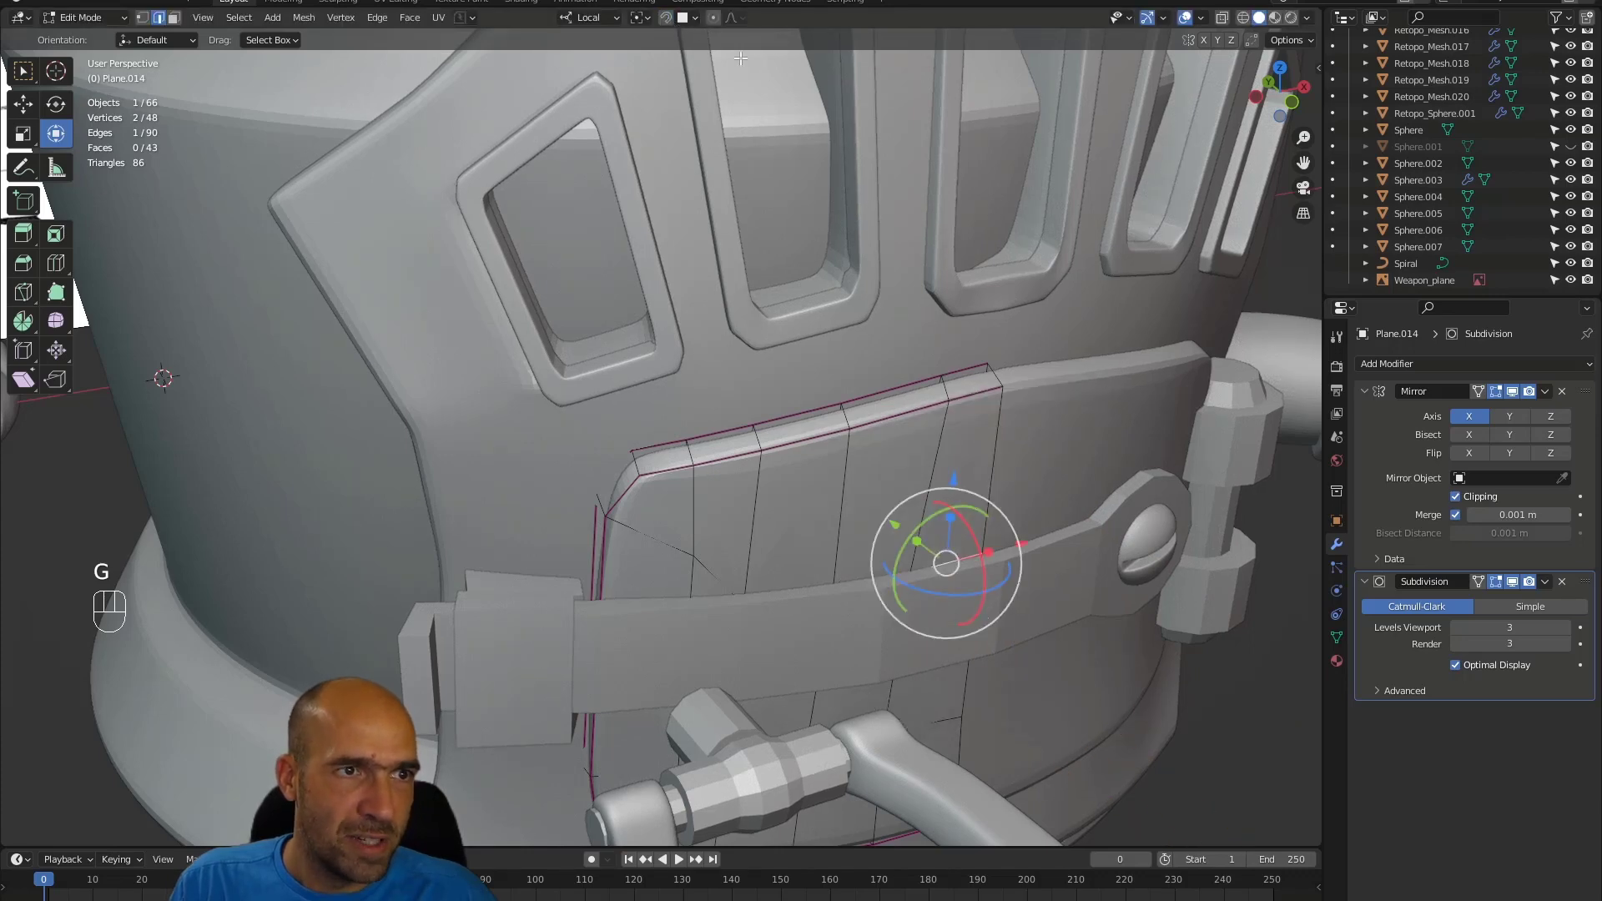
key(g)
key(g)
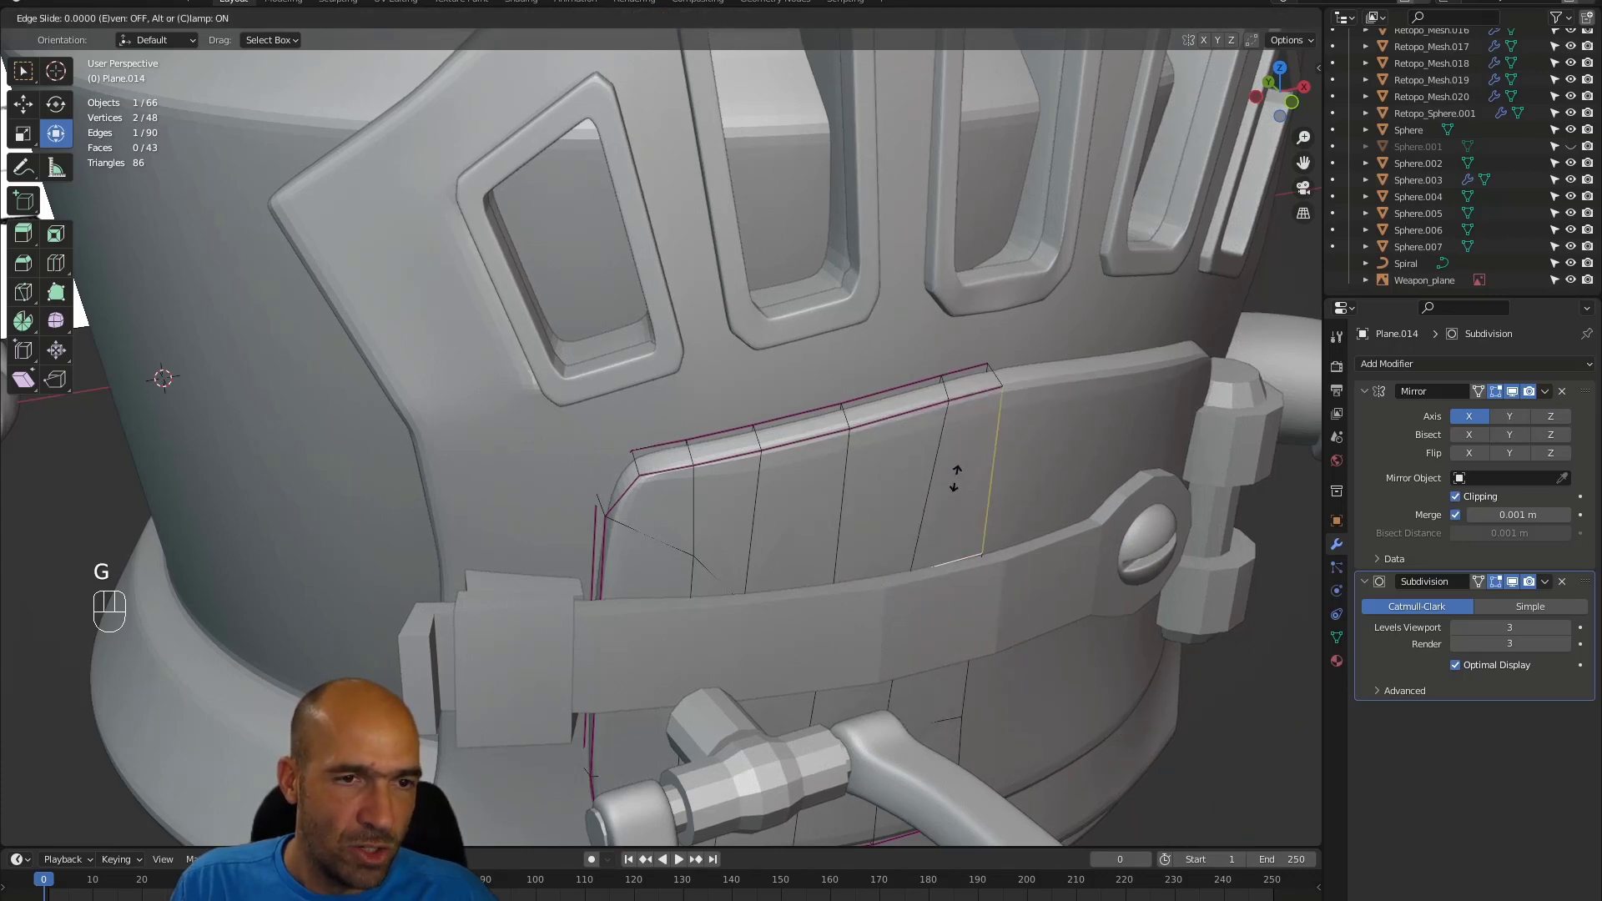
click(977, 365)
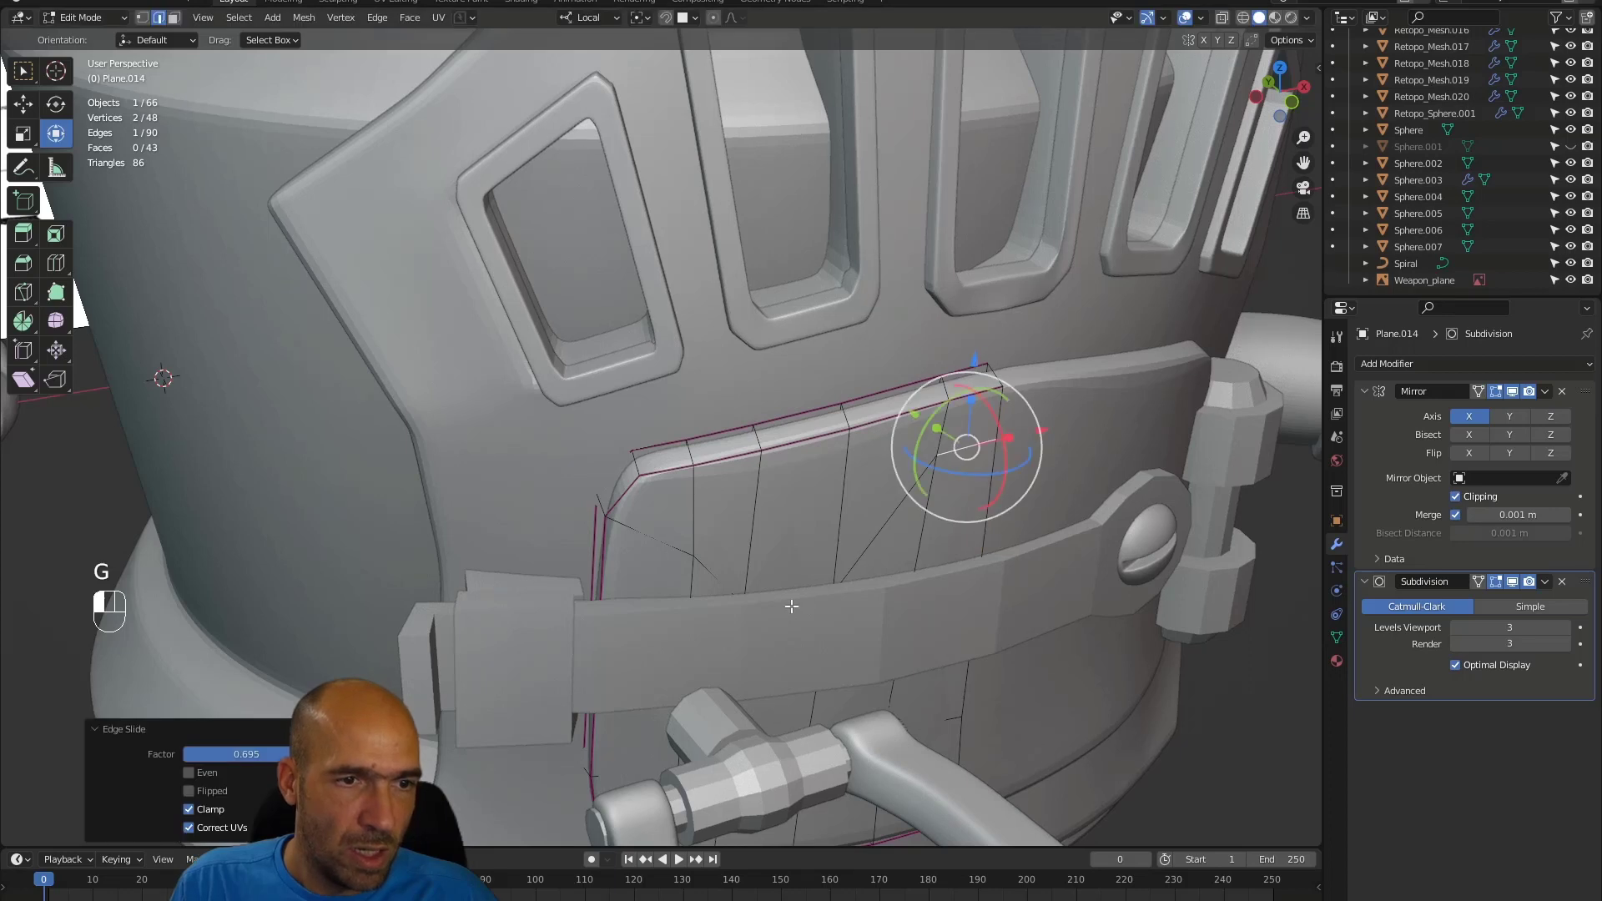
- Slide the next horizontal edge outward from the seam up by about 0.67 and the adjoining outer vertex up by about 0.47
key(g)
key(g)
click(817, 492)
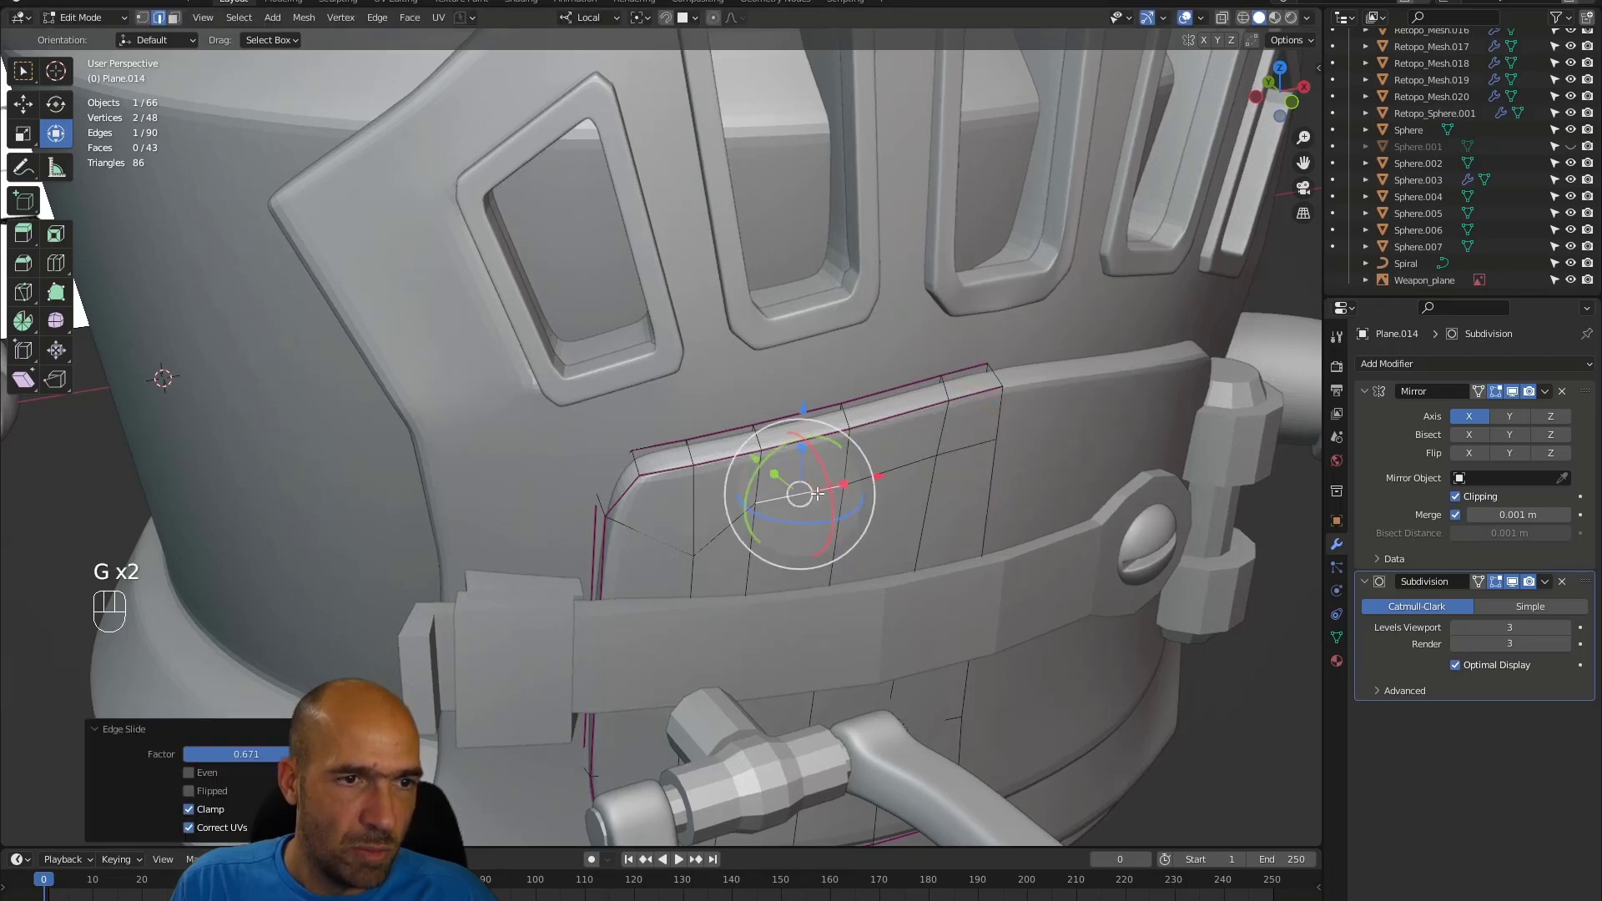
key(1)
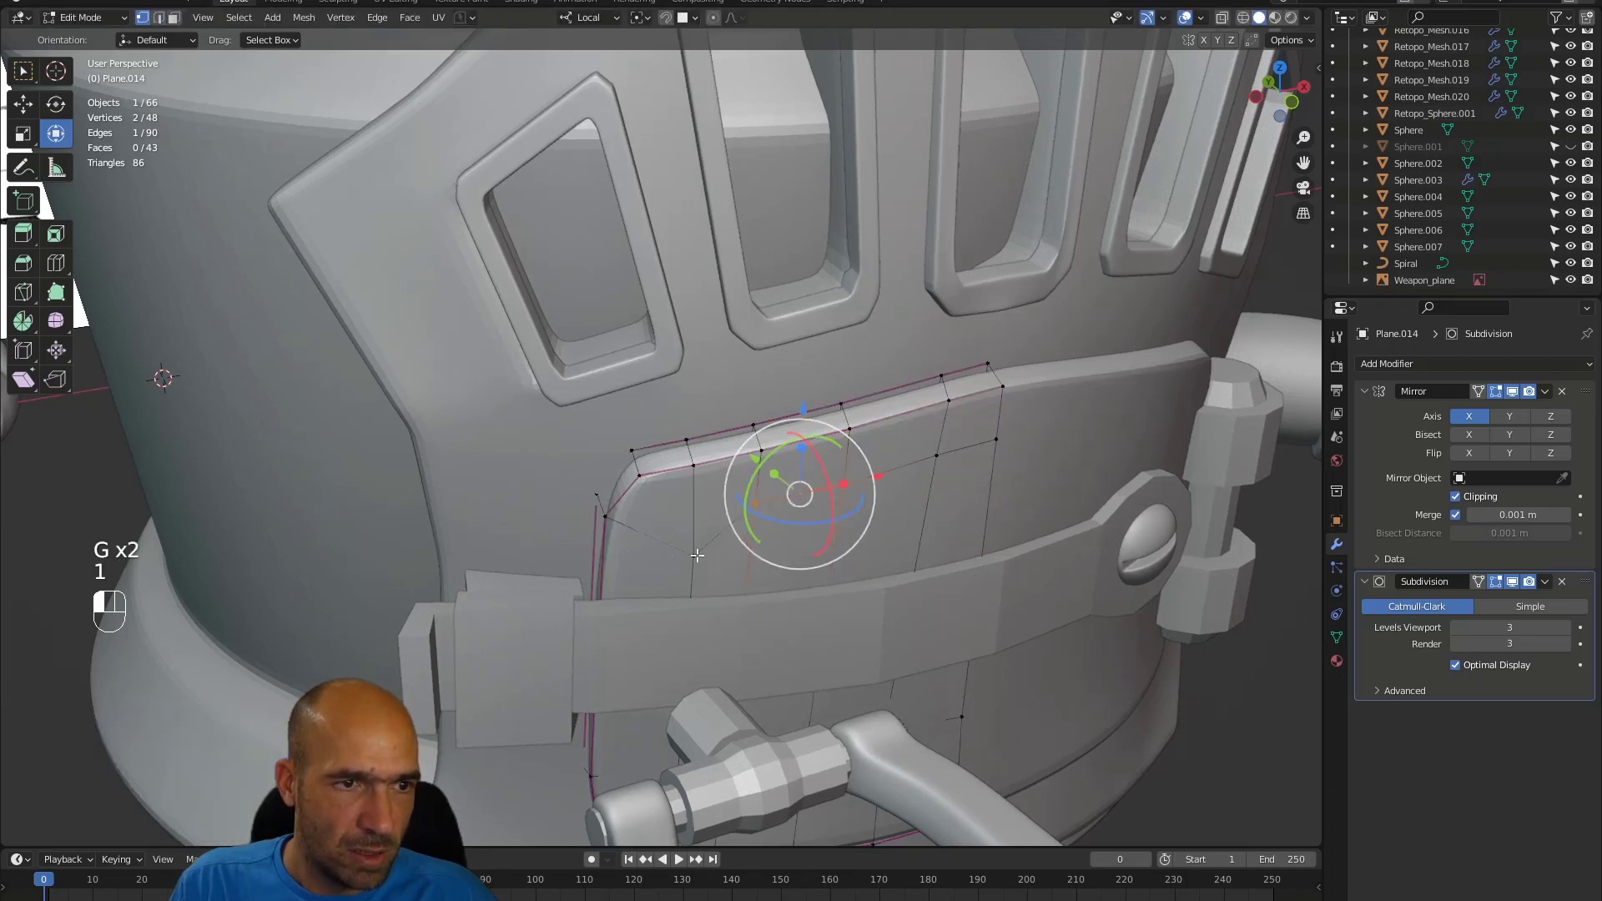
click(696, 555)
key(g)
key(g)
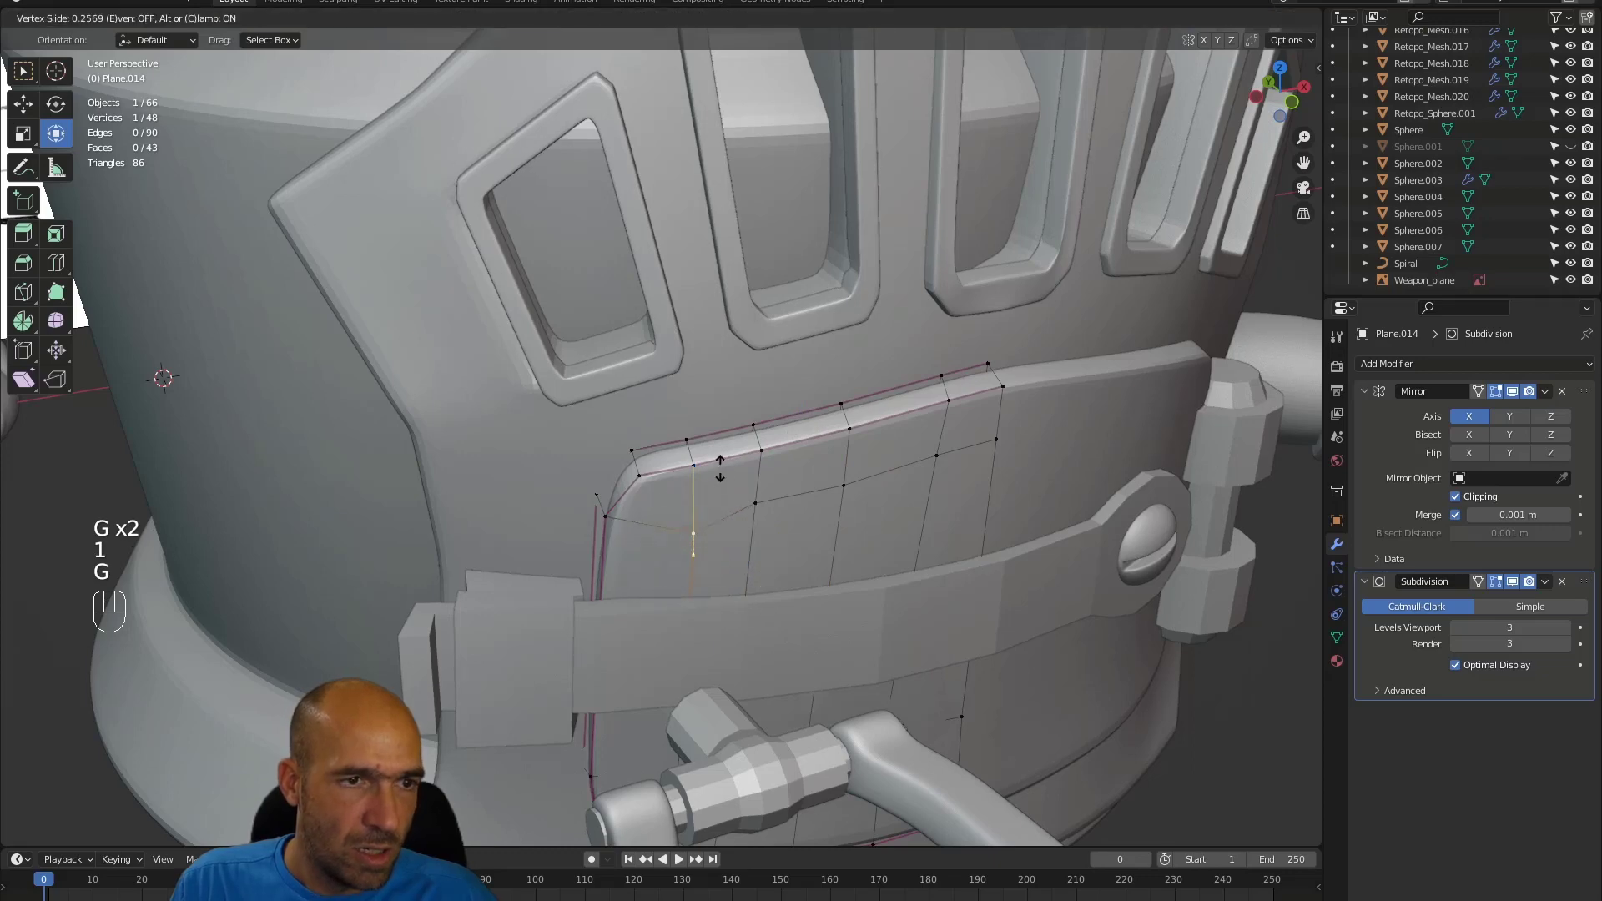
click(723, 449)
- Select the five vertices of the row below the strap and slide them about 0.44 toward the door's lower rim
alt+drag(724, 455, 785, 517)
alt+shift+drag(785, 517, 819, 462)
scroll(819, 462, up, 3)
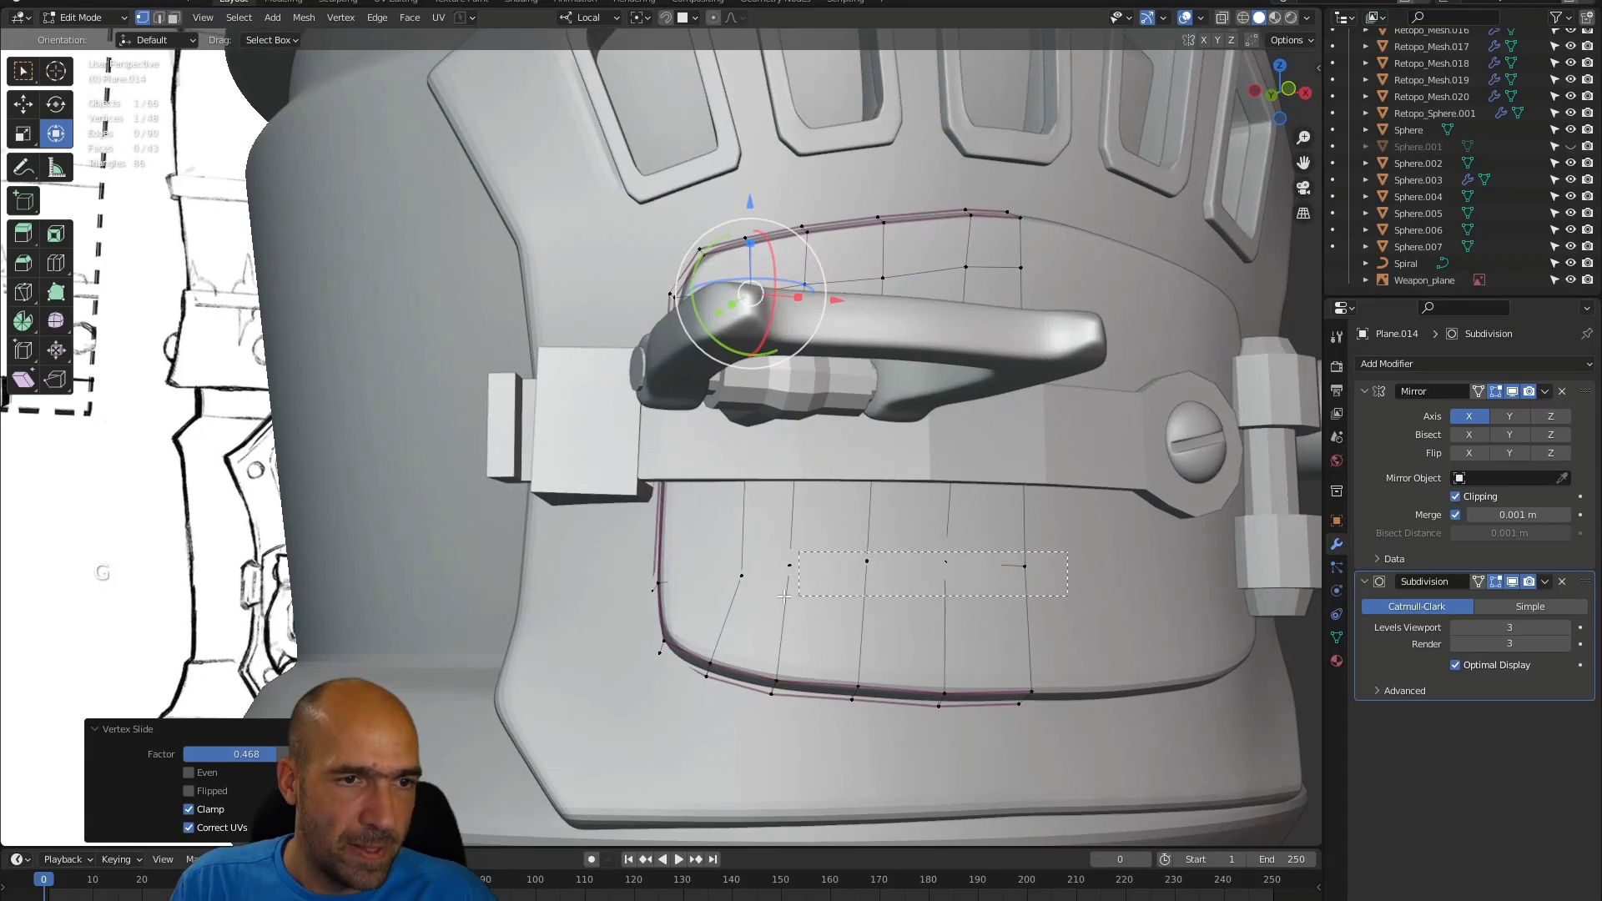
drag(784, 596, 754, 580)
key(g)
key(g)
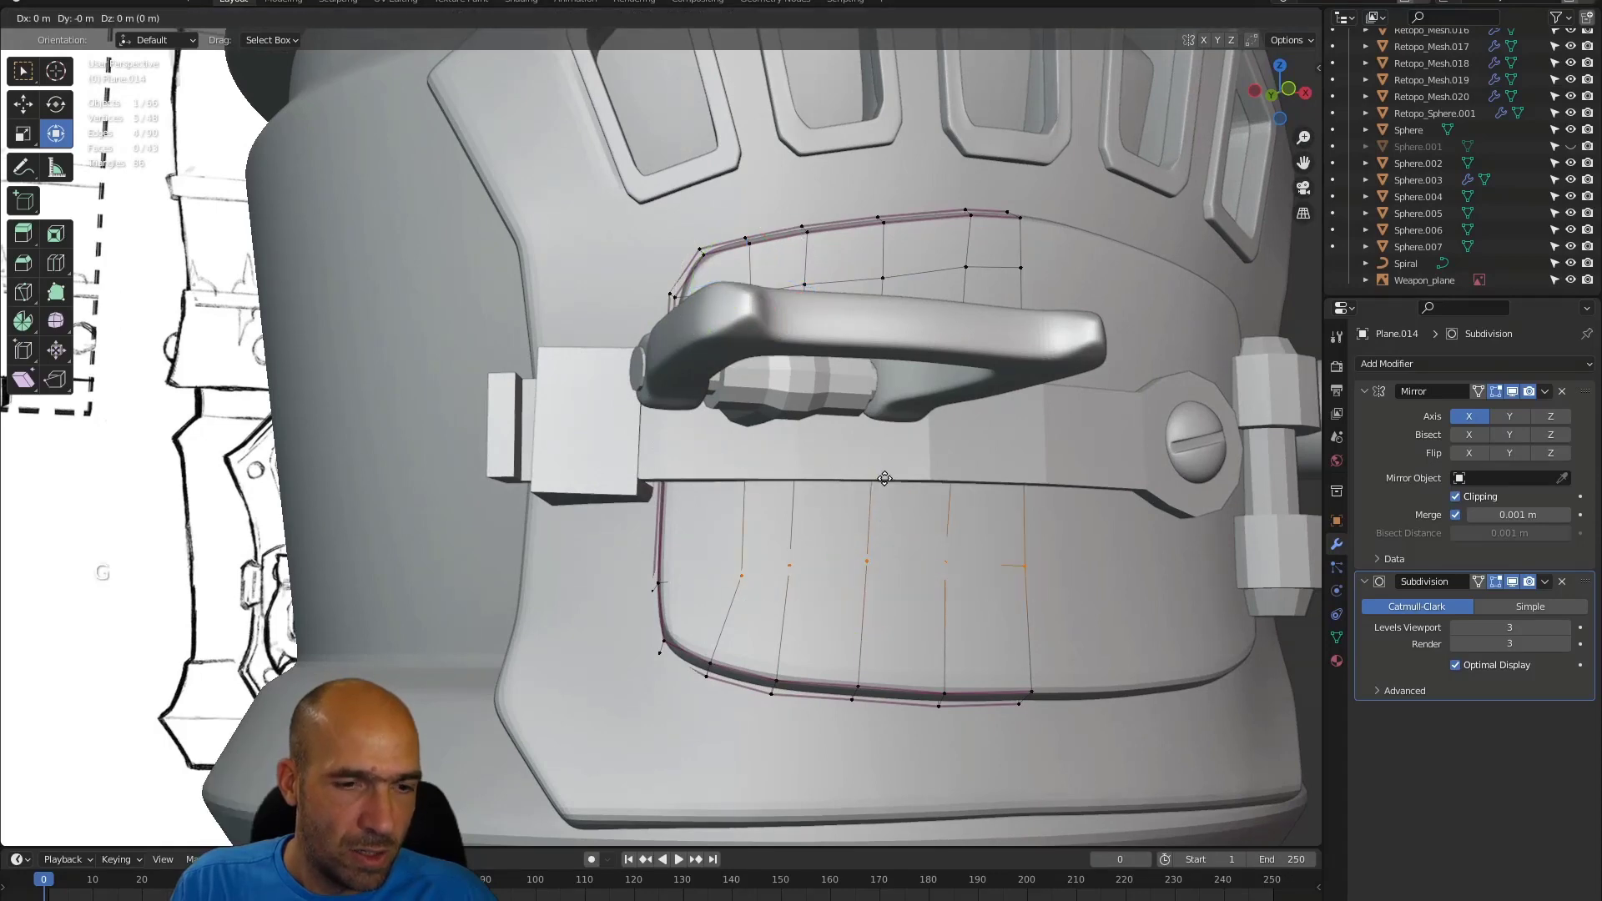
click(876, 584)
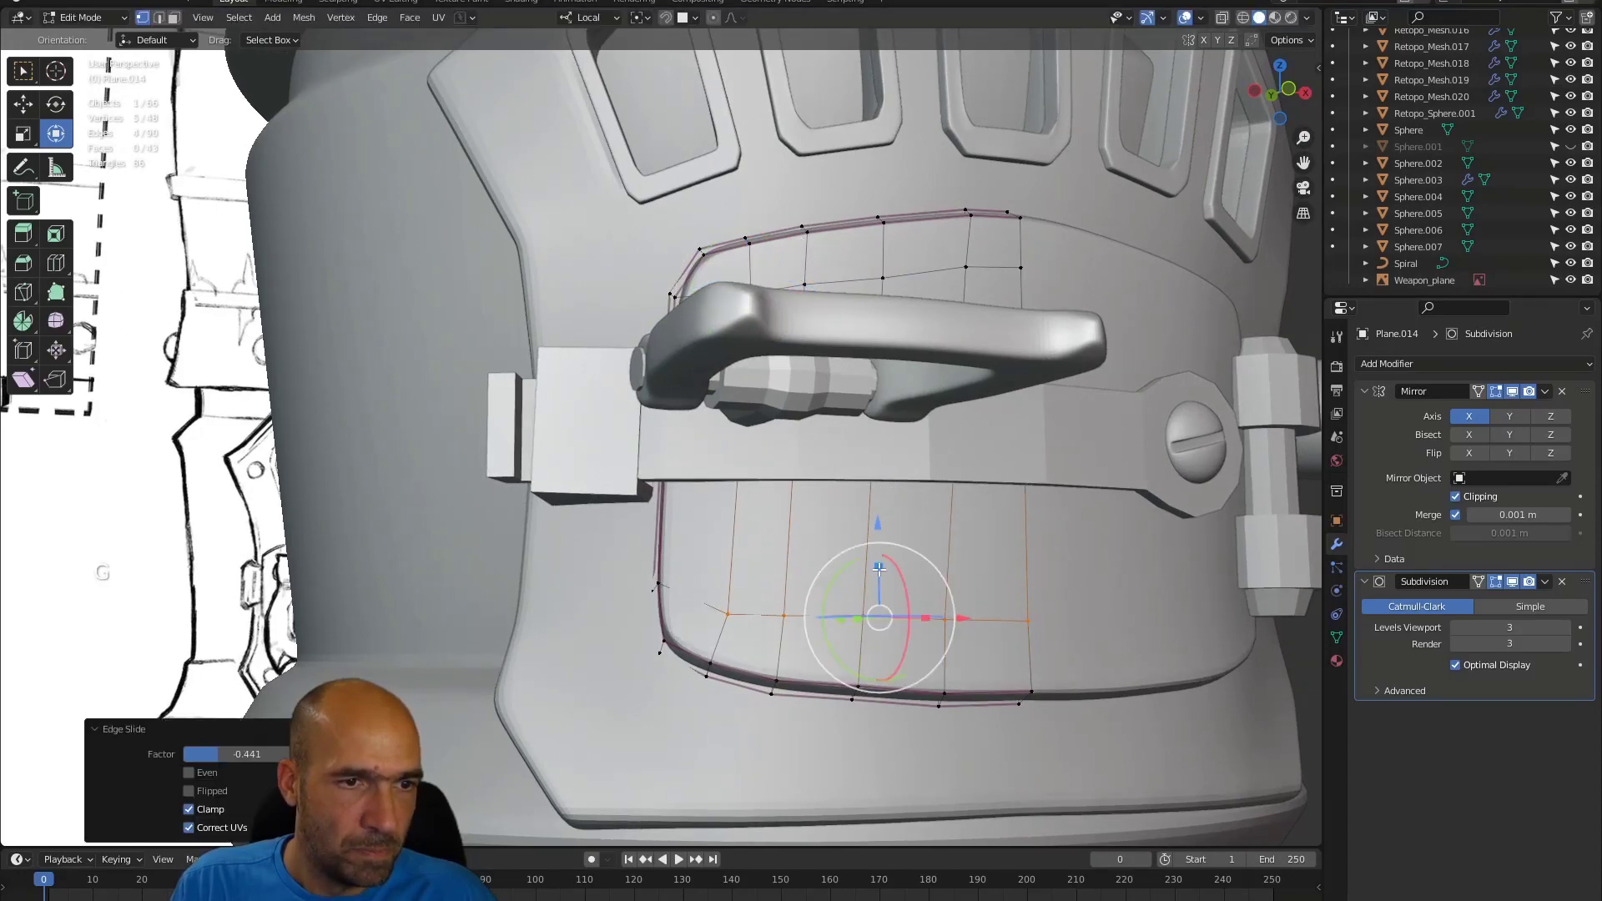
alt+drag(876, 585, 918, 626)
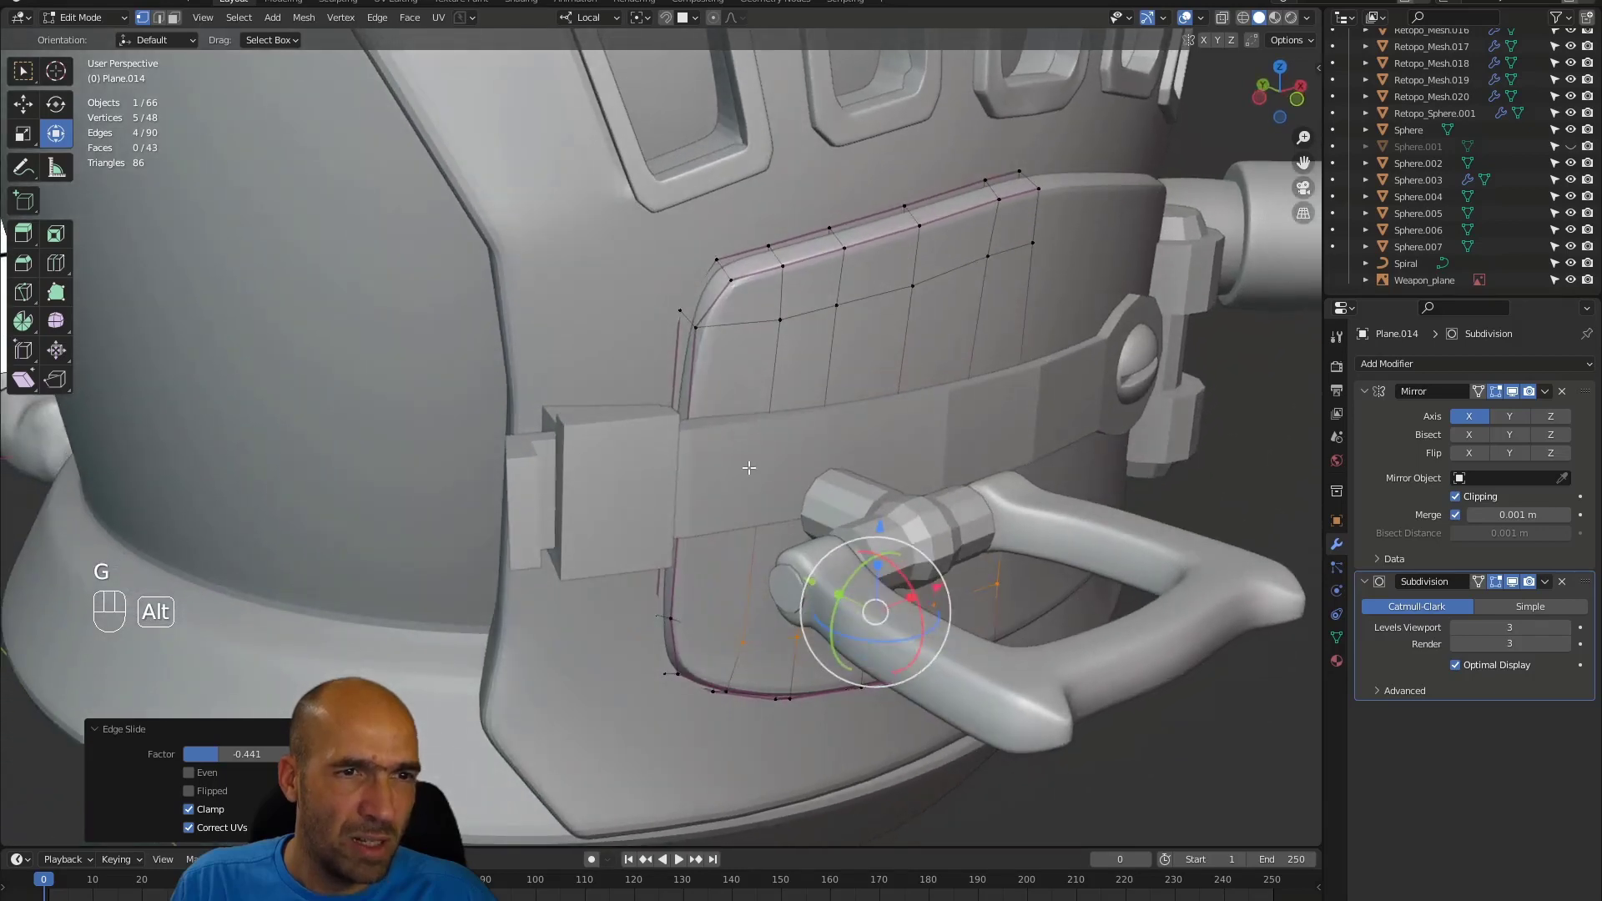
- Switch mesh editing from the door panel to the furnace barrel and undo the last vertex move there
ctrl+alt+drag(749, 467, 821, 492)
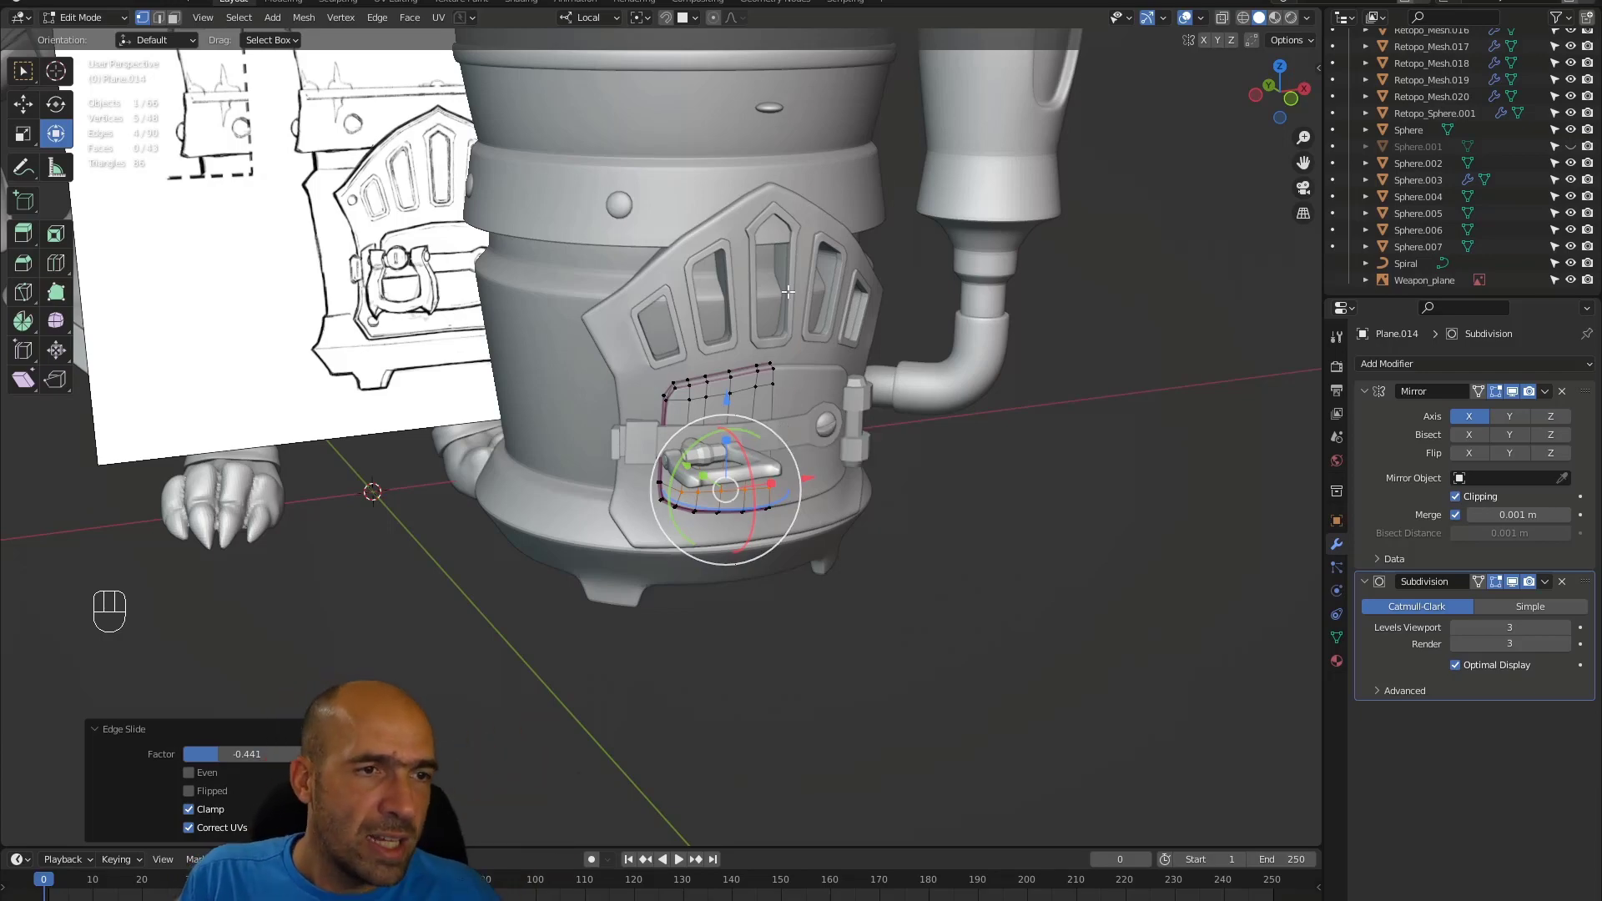
ctrl+alt+drag(822, 367, 789, 288)
alt+shift+drag(788, 288, 785, 413)
alt+drag(784, 413, 716, 367)
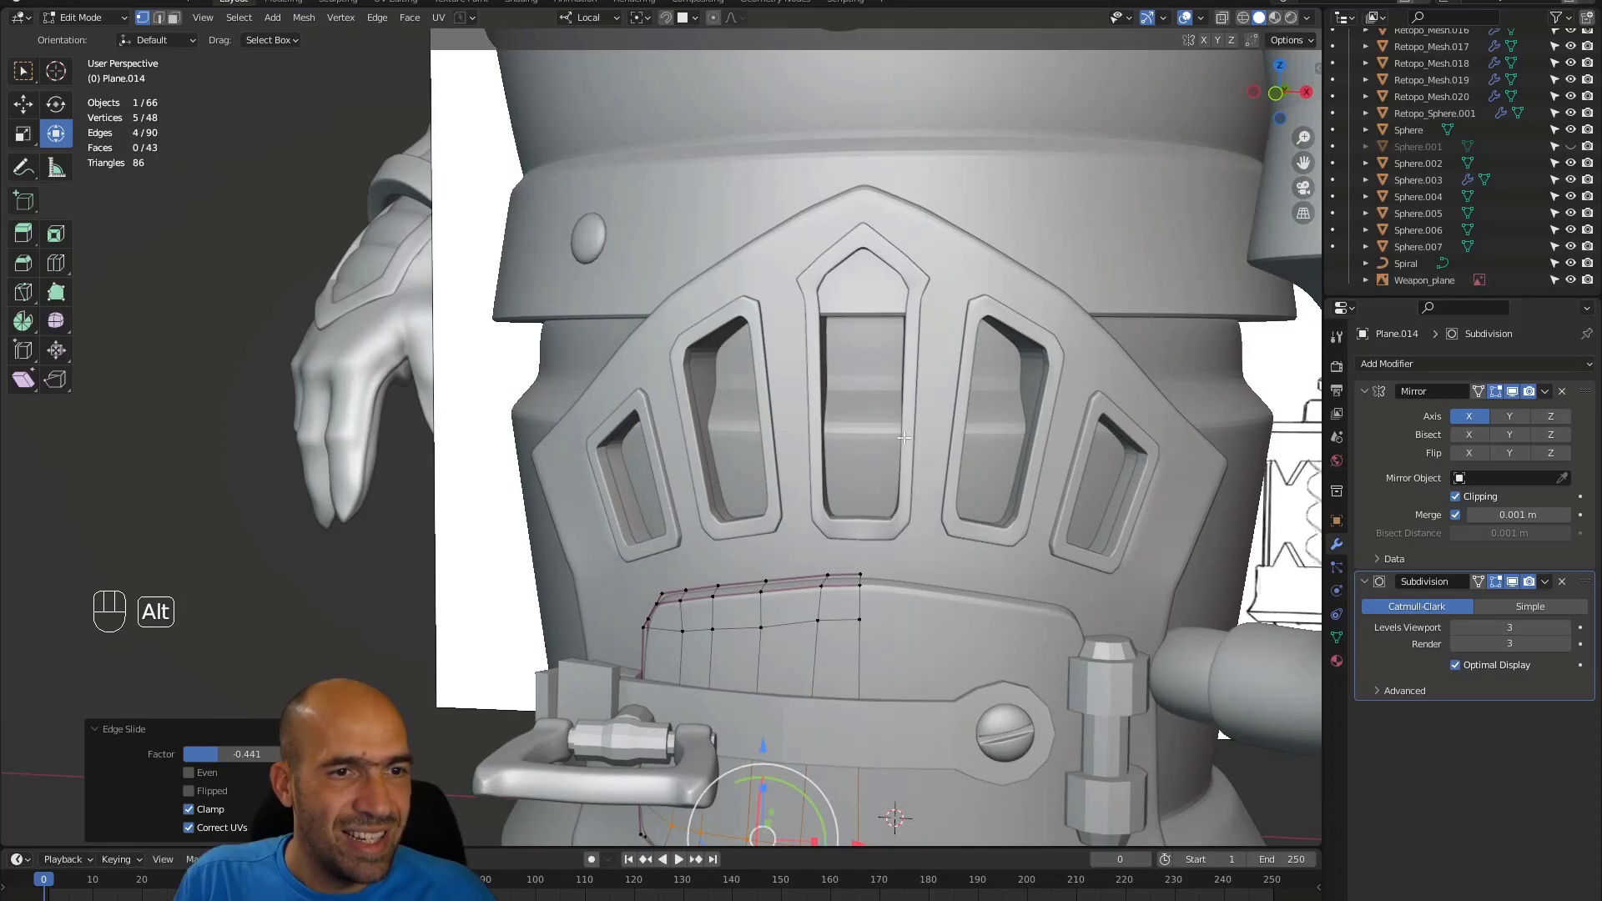
alt+drag(905, 438, 834, 442)
mouse_move(835, 442)
alt+mouse_down()
mouse_move(742, 380)
mouse_move(773, 447)
mouse_move(768, 480)
mouse_move(822, 463)
mouse_move(805, 400)
alt+mouse_up()
mouse_move(805, 400)
alt+mouse_down()
mouse_move(774, 384)
mouse_move(826, 350)
mouse_move(763, 355)
mouse_move(713, 300)
mouse_move(740, 275)
alt+mouse_up()
key(alt+q)
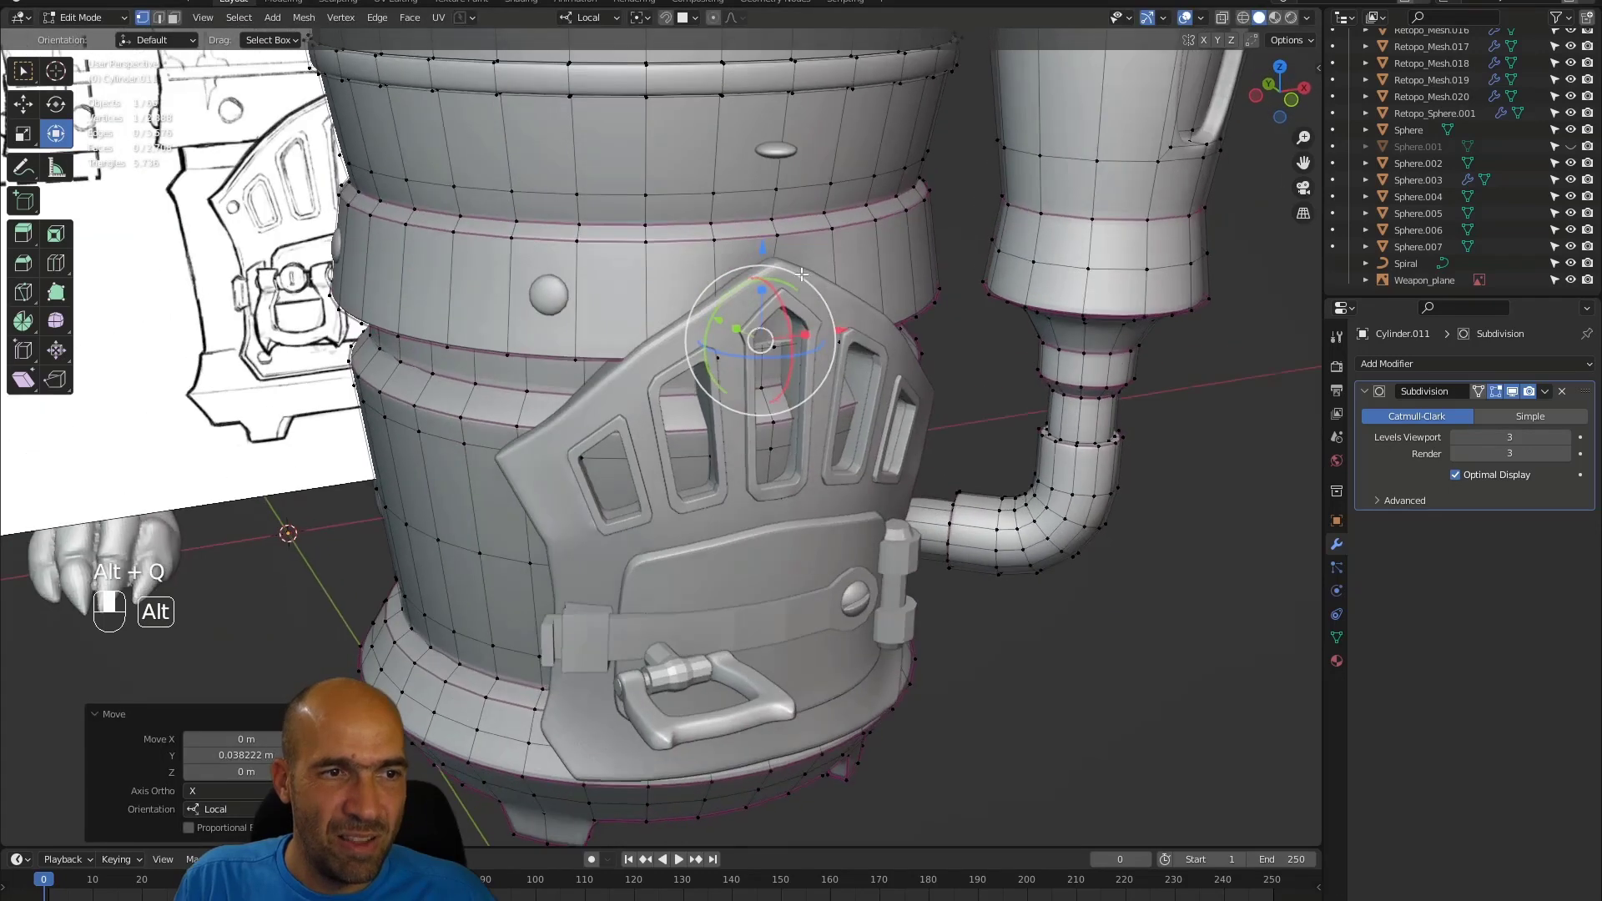
key(ctrl+z)
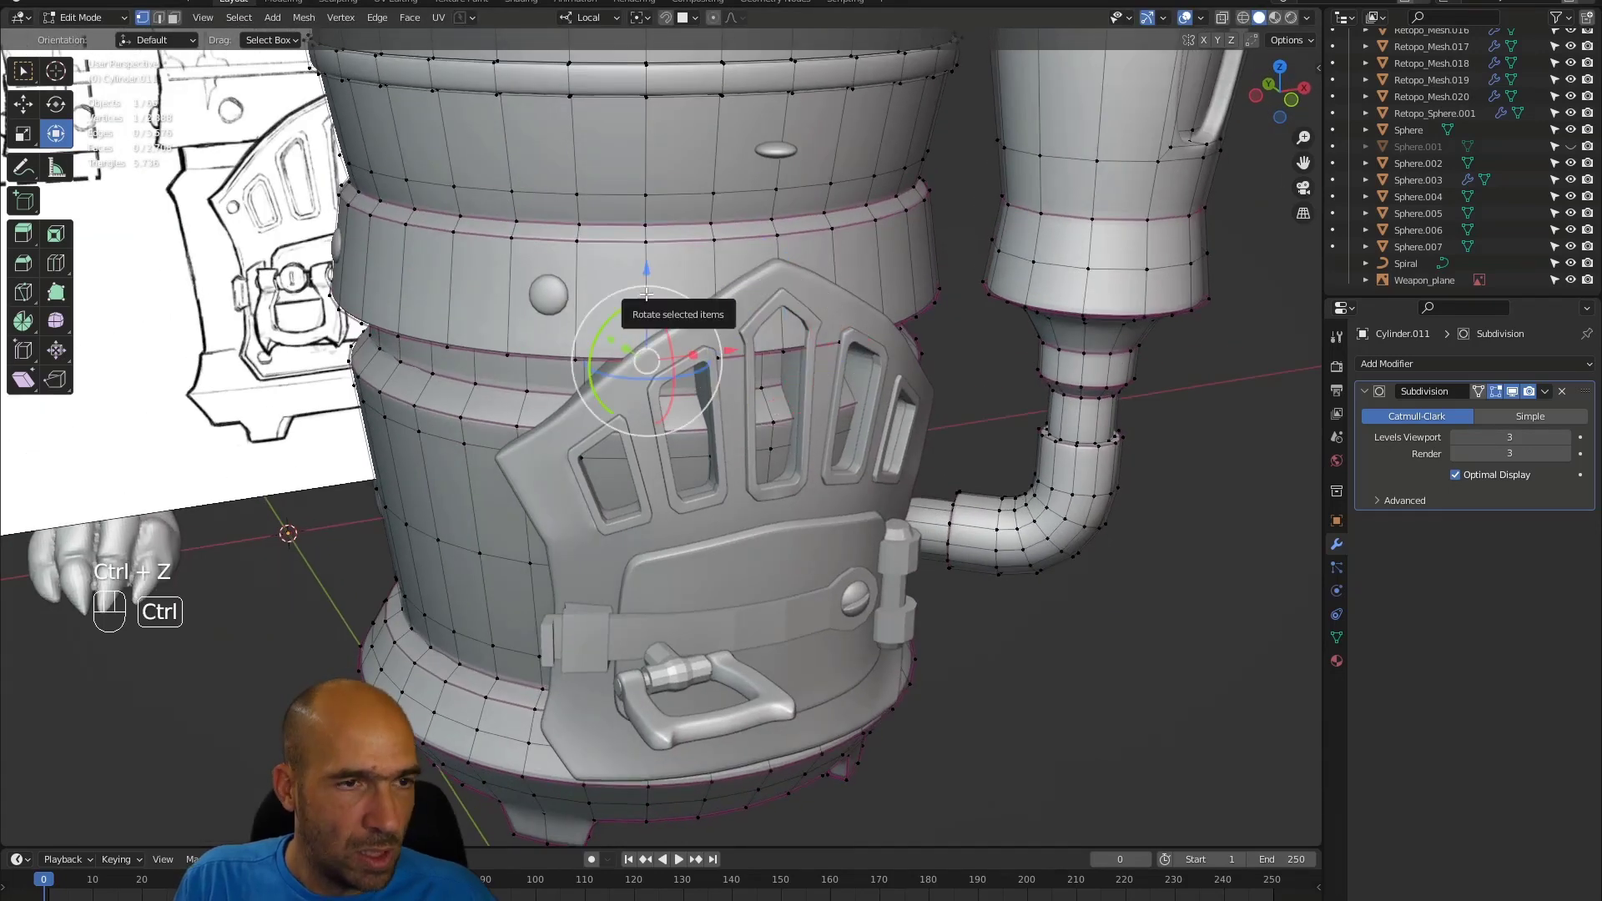
- Cut one horizontal edge loop through the barrel band above the door and try moving a barrel vertex behind the windows
key(ctrl+r)
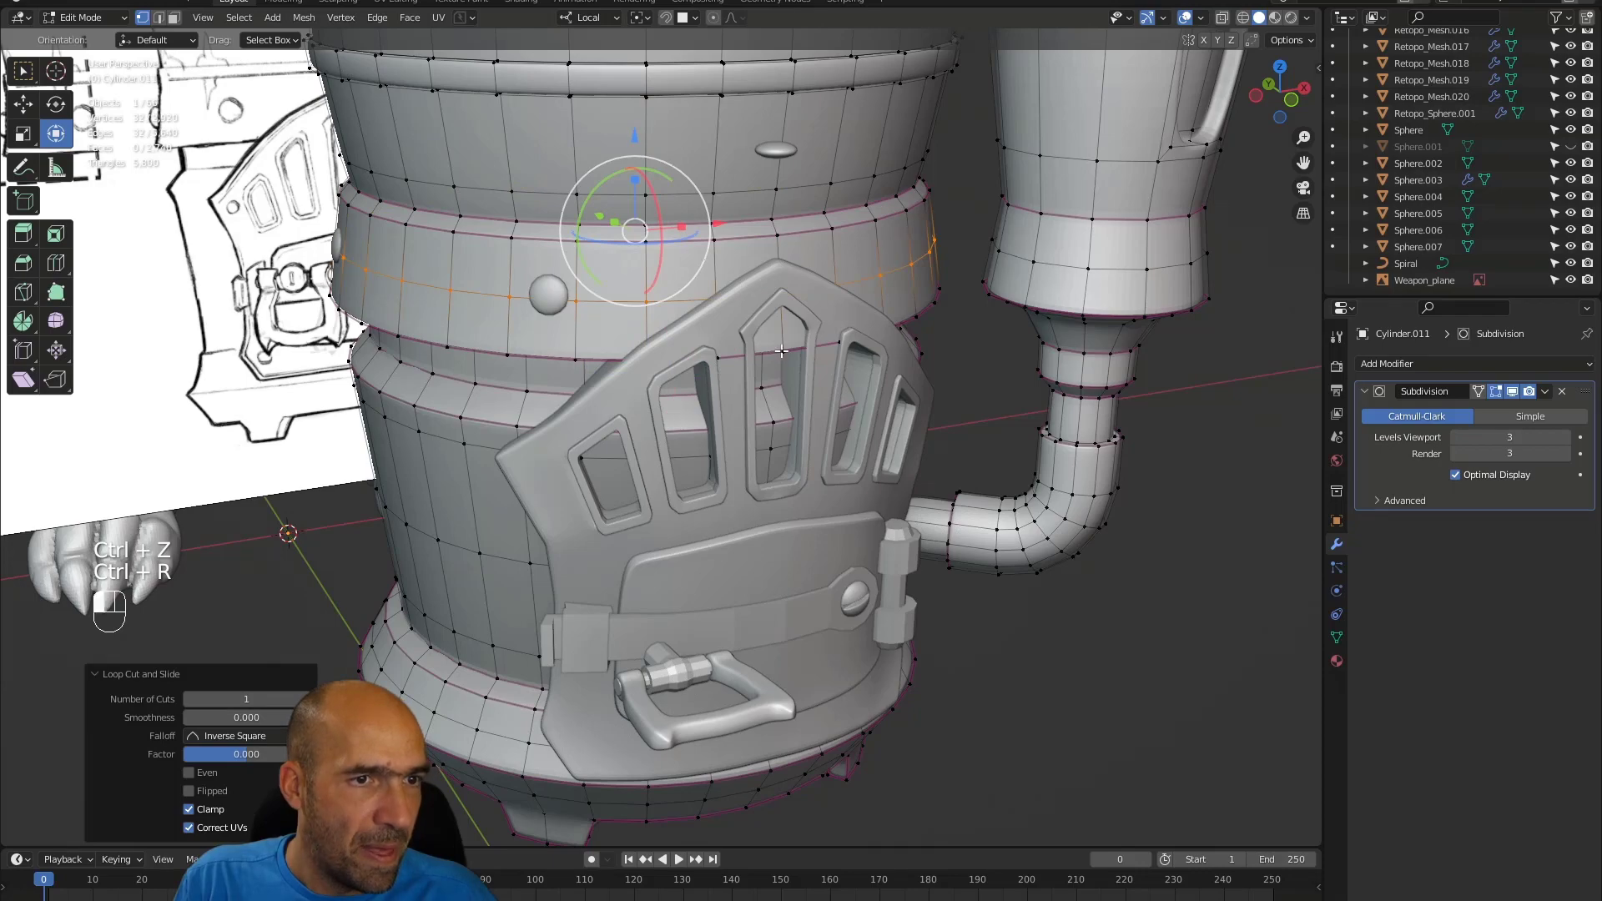
click(781, 352)
alt+drag(781, 352, 752, 329)
key(g)
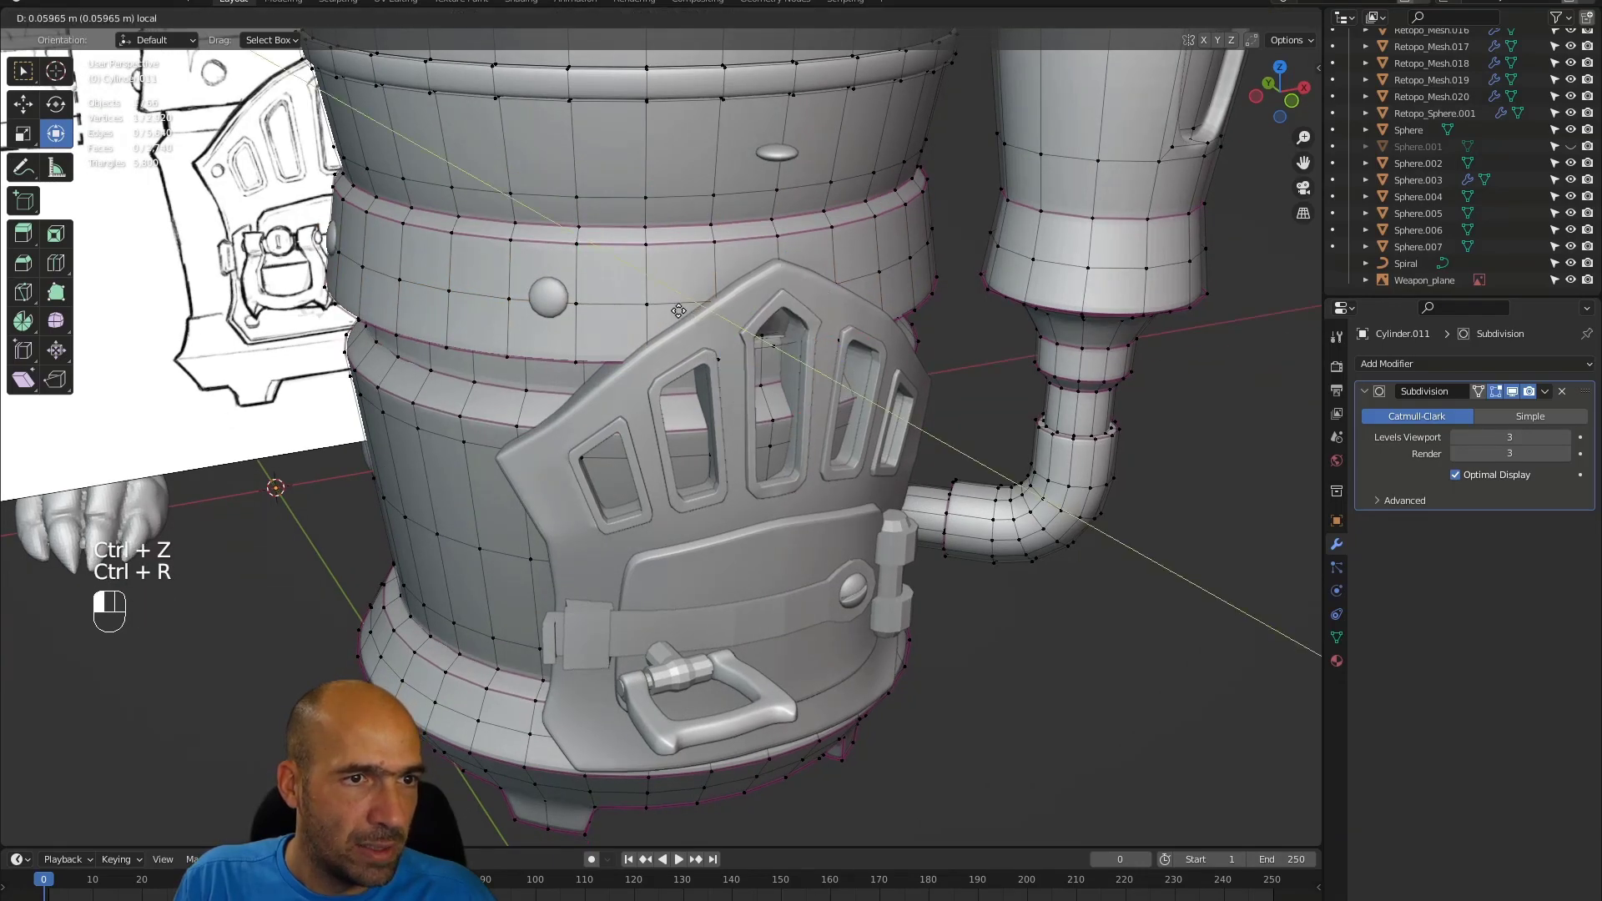
drag(657, 297, 660, 298)
mouse_move(819, 299)
alt+mouse_down()
mouse_move(763, 263)
mouse_move(708, 311)
mouse_move(615, 301)
alt+mouse_up()
key(ctrl+z)
- Examine the barrel mesh behind the door's windows from several angles, picking individual vertices
alt+drag(834, 337, 738, 321)
click(816, 376)
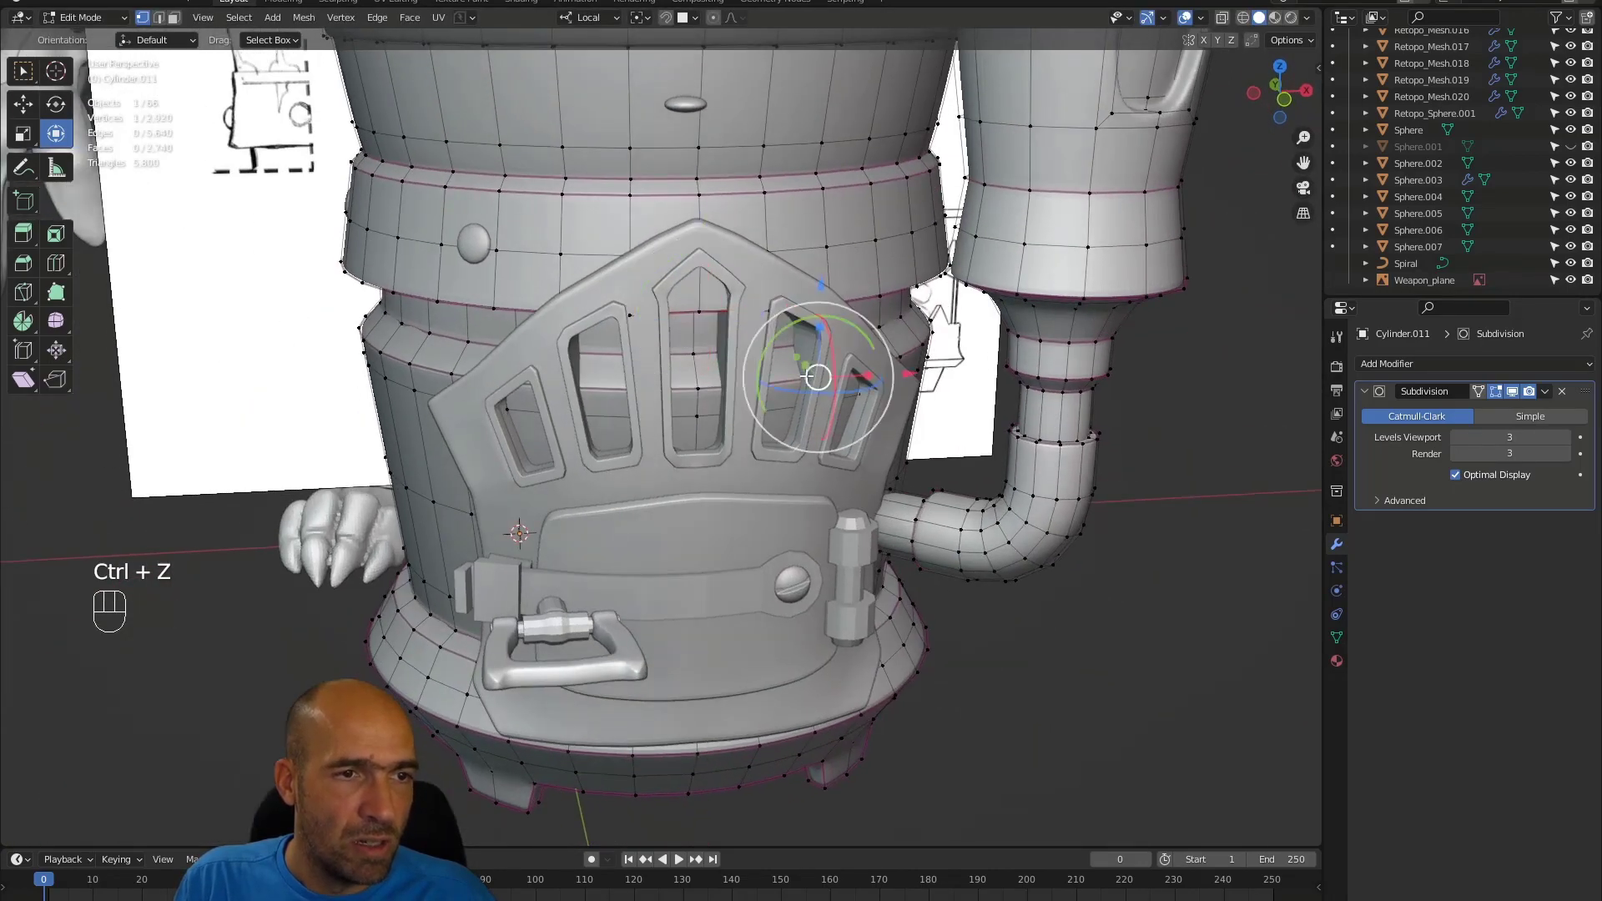
alt+drag(727, 404, 791, 476)
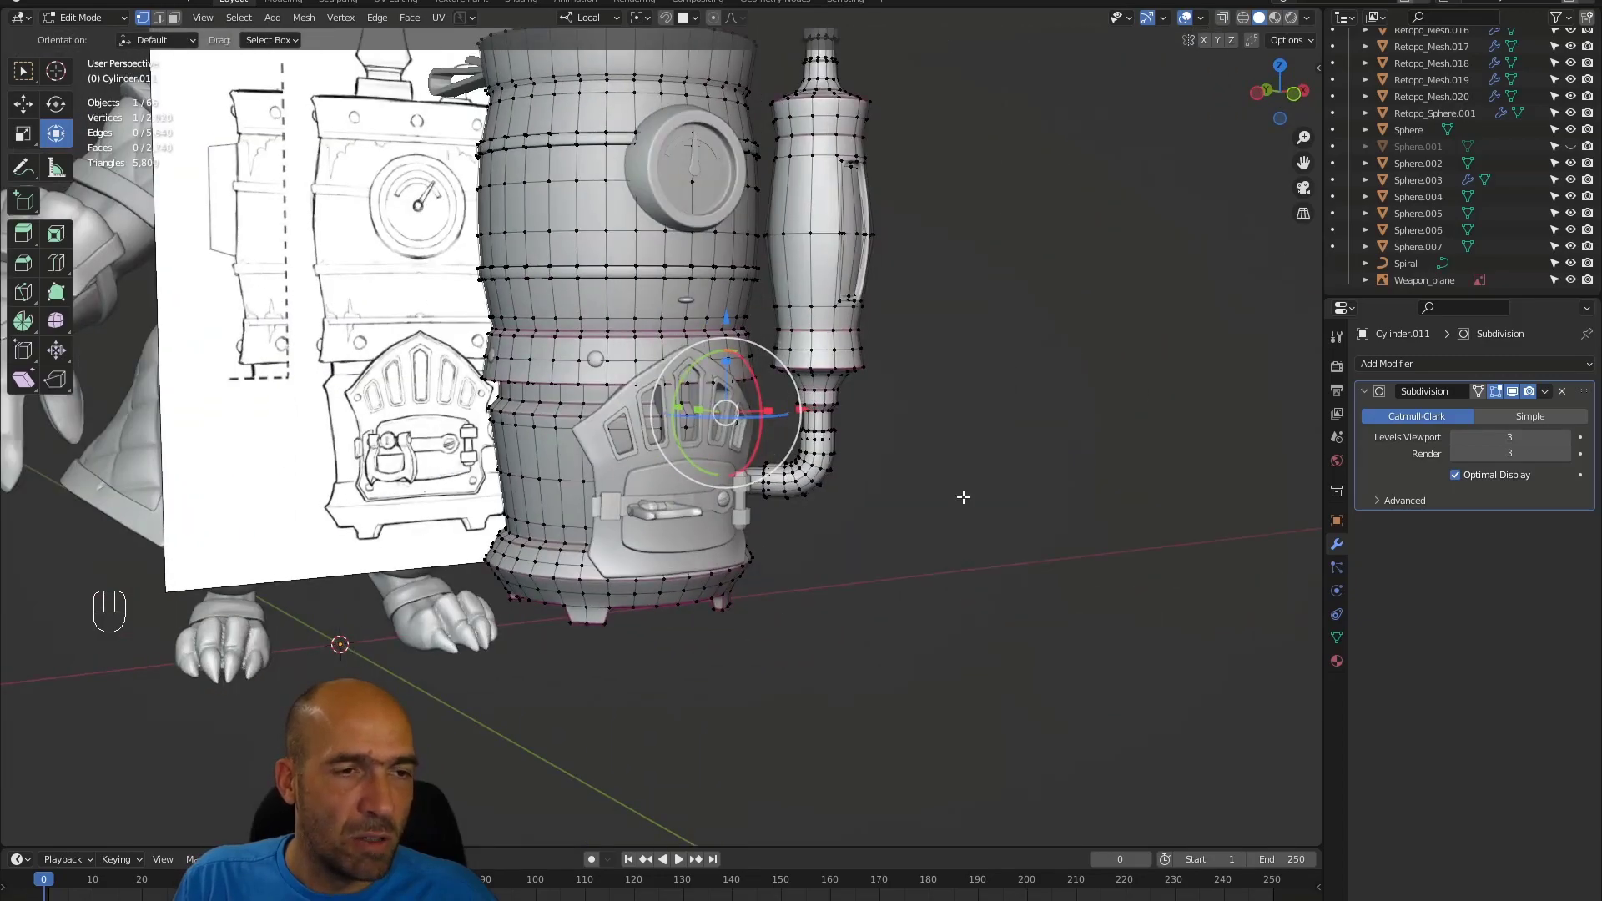
alt+drag(963, 498, 898, 405)
alt+drag(978, 519, 891, 516)
ctrl+alt+drag(850, 442, 858, 487)
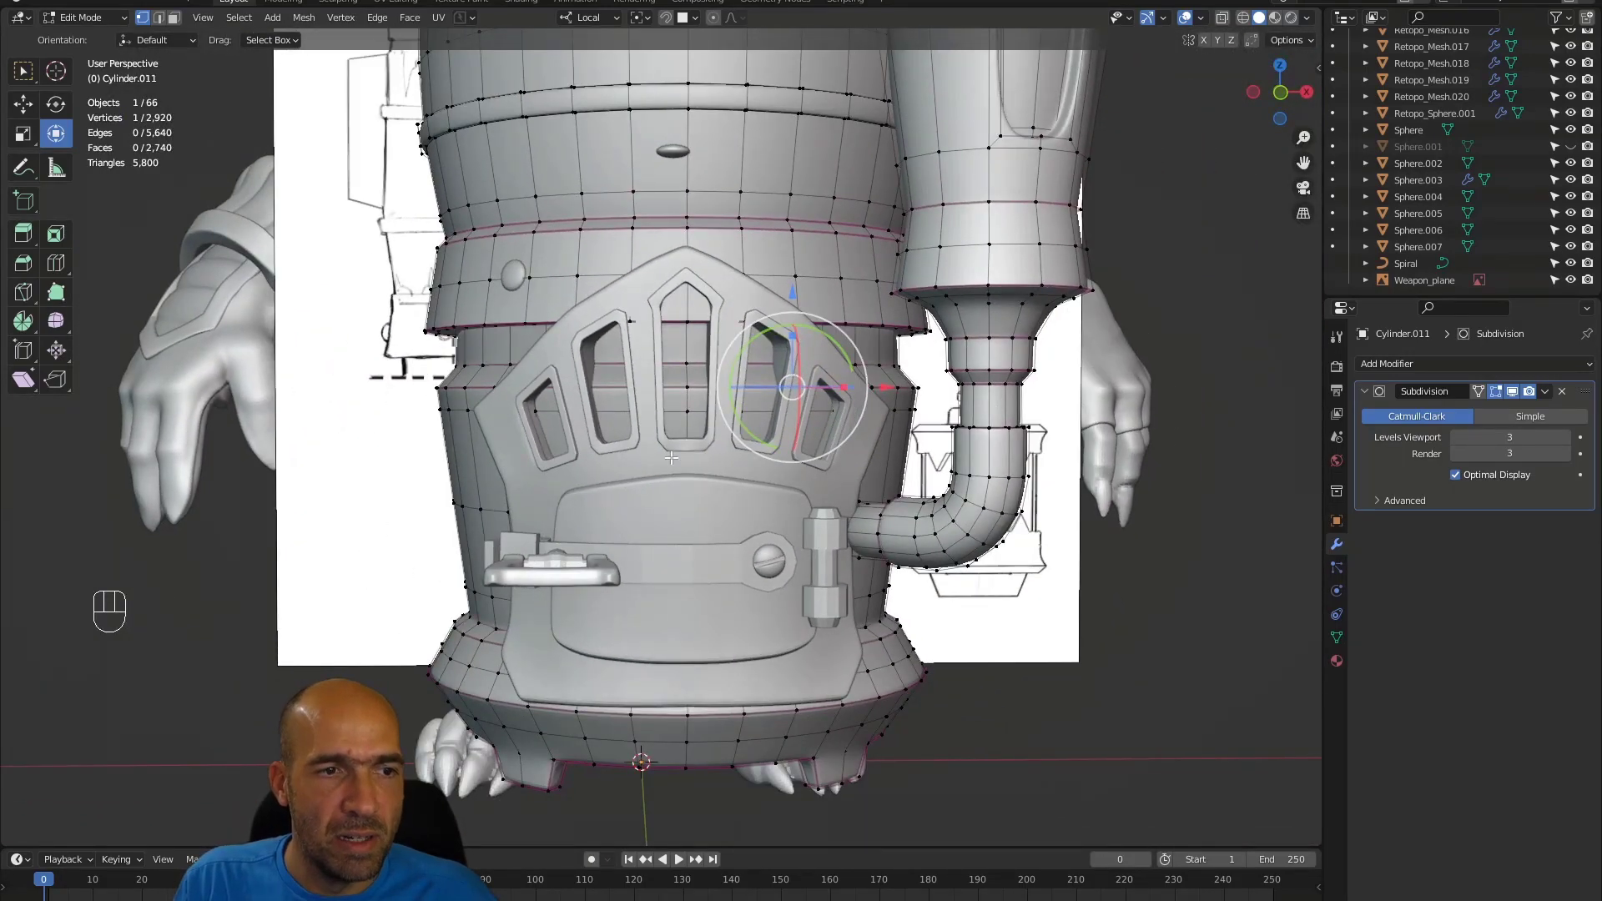
click(683, 501)
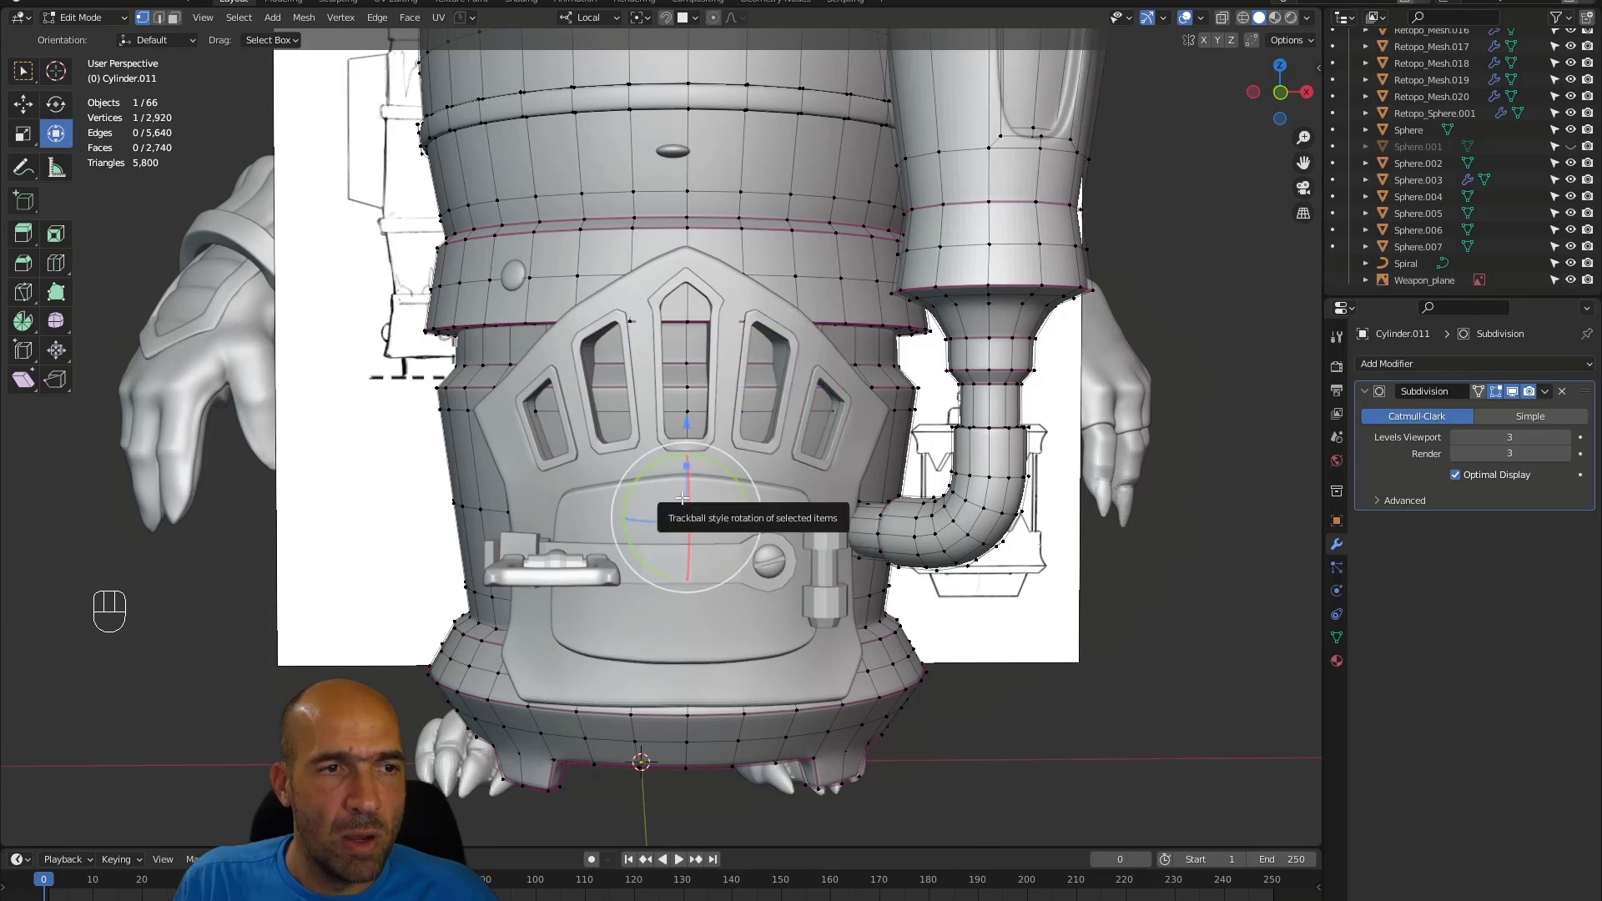
click(658, 503)
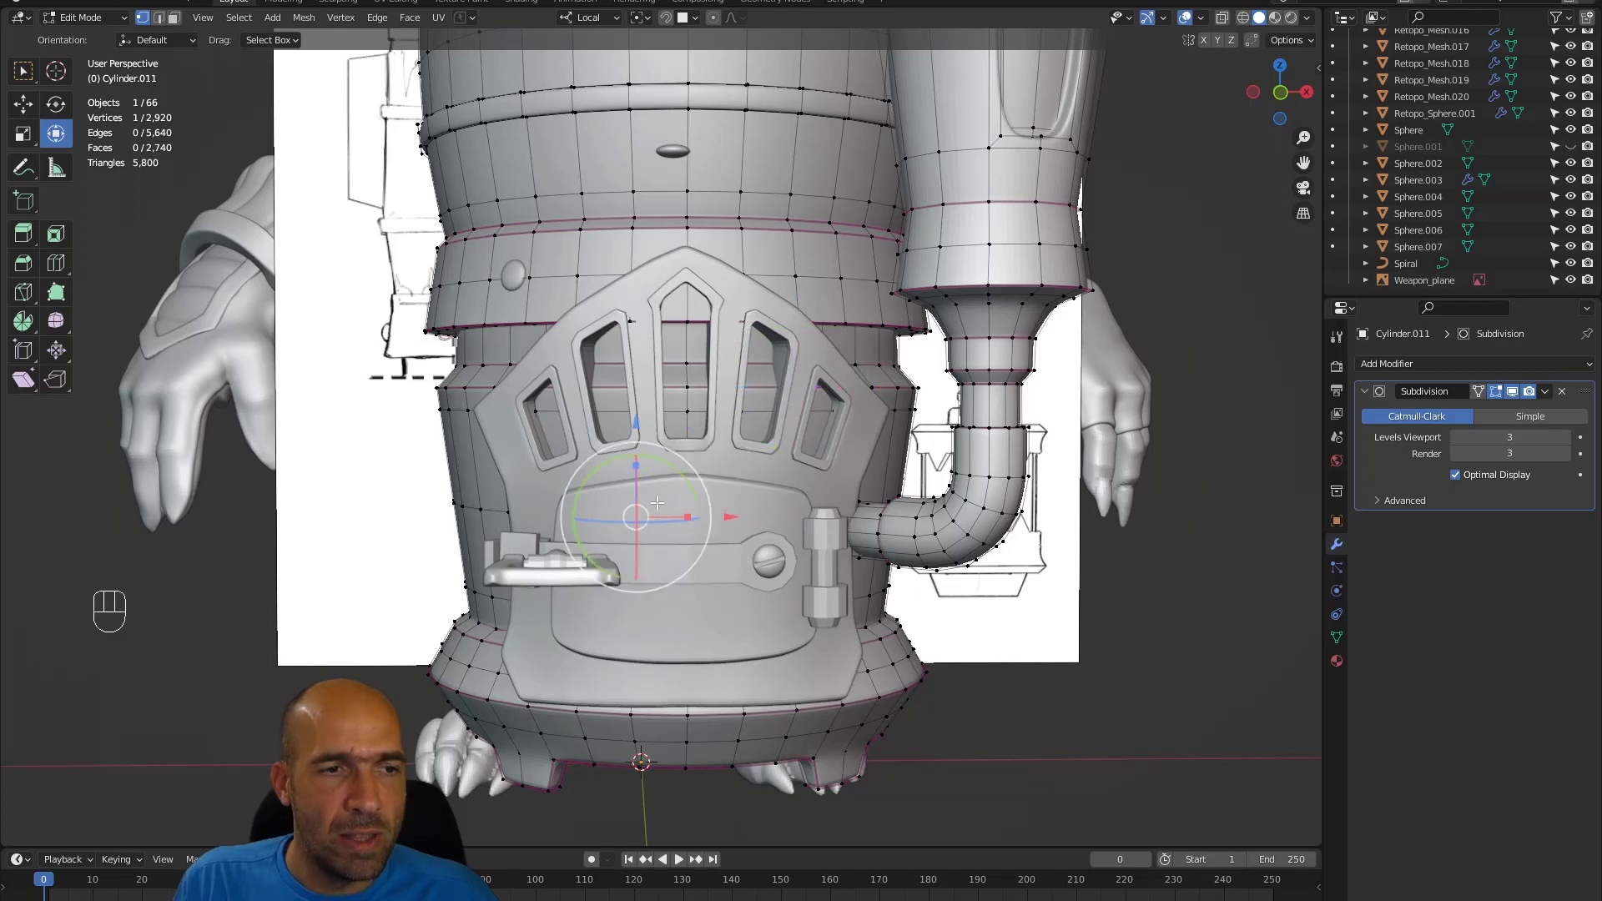
- Duplicate the raised lower panel of the door and move the copy up about 0.192 m along local Z, over the windows
key(ctrl+Tab)
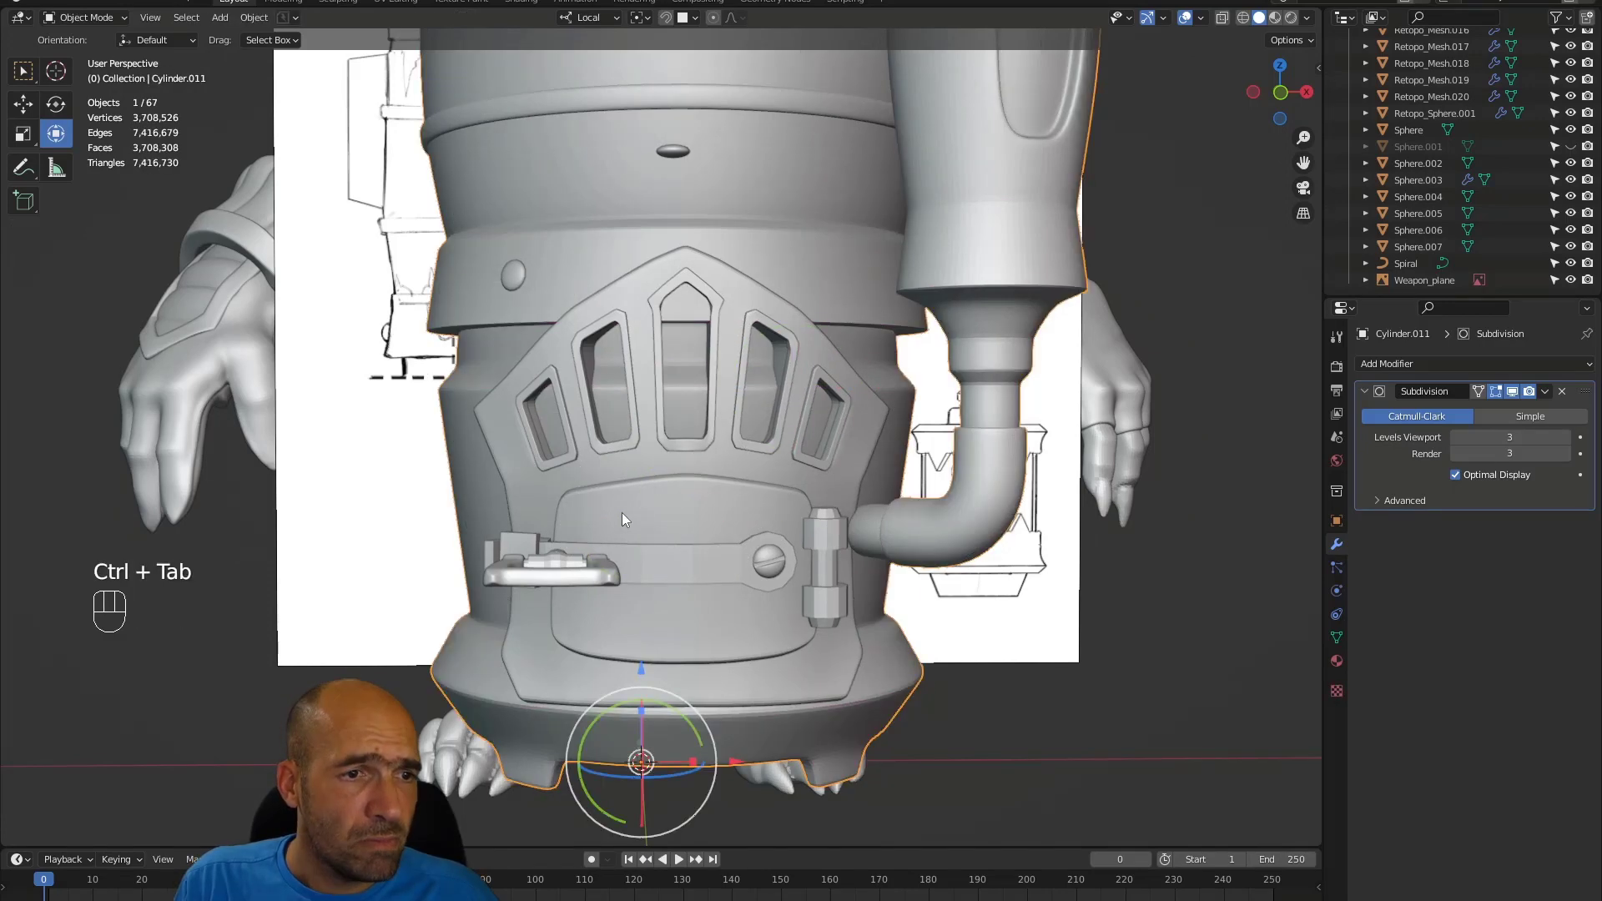
click(661, 504)
alt+drag(663, 503, 745, 480)
key(shift+d)
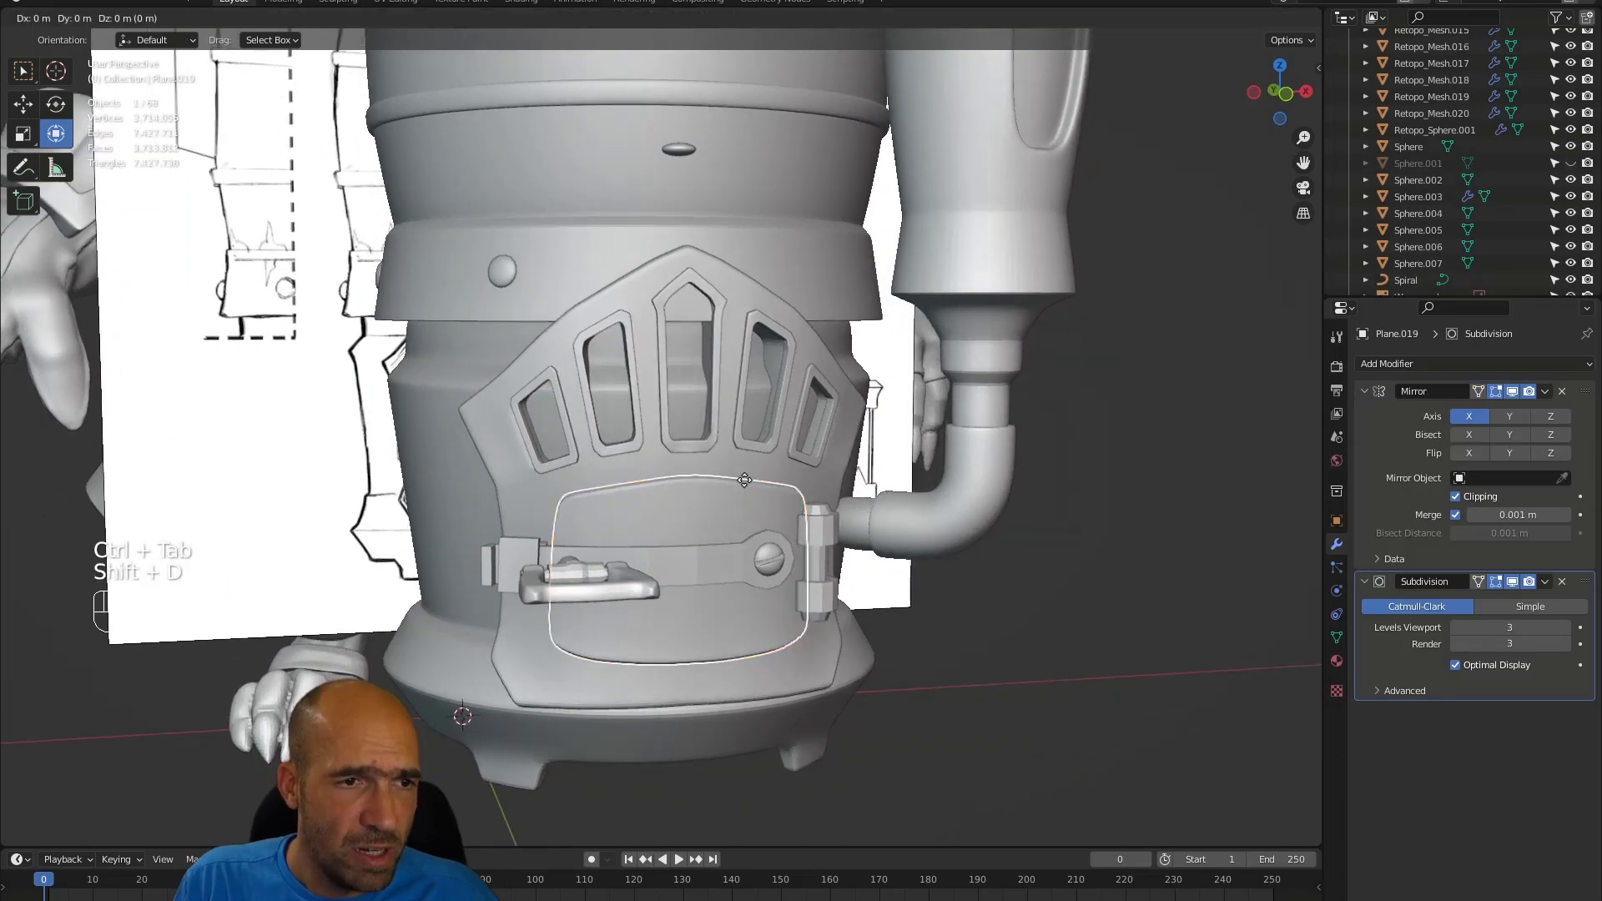
right_click(744, 480)
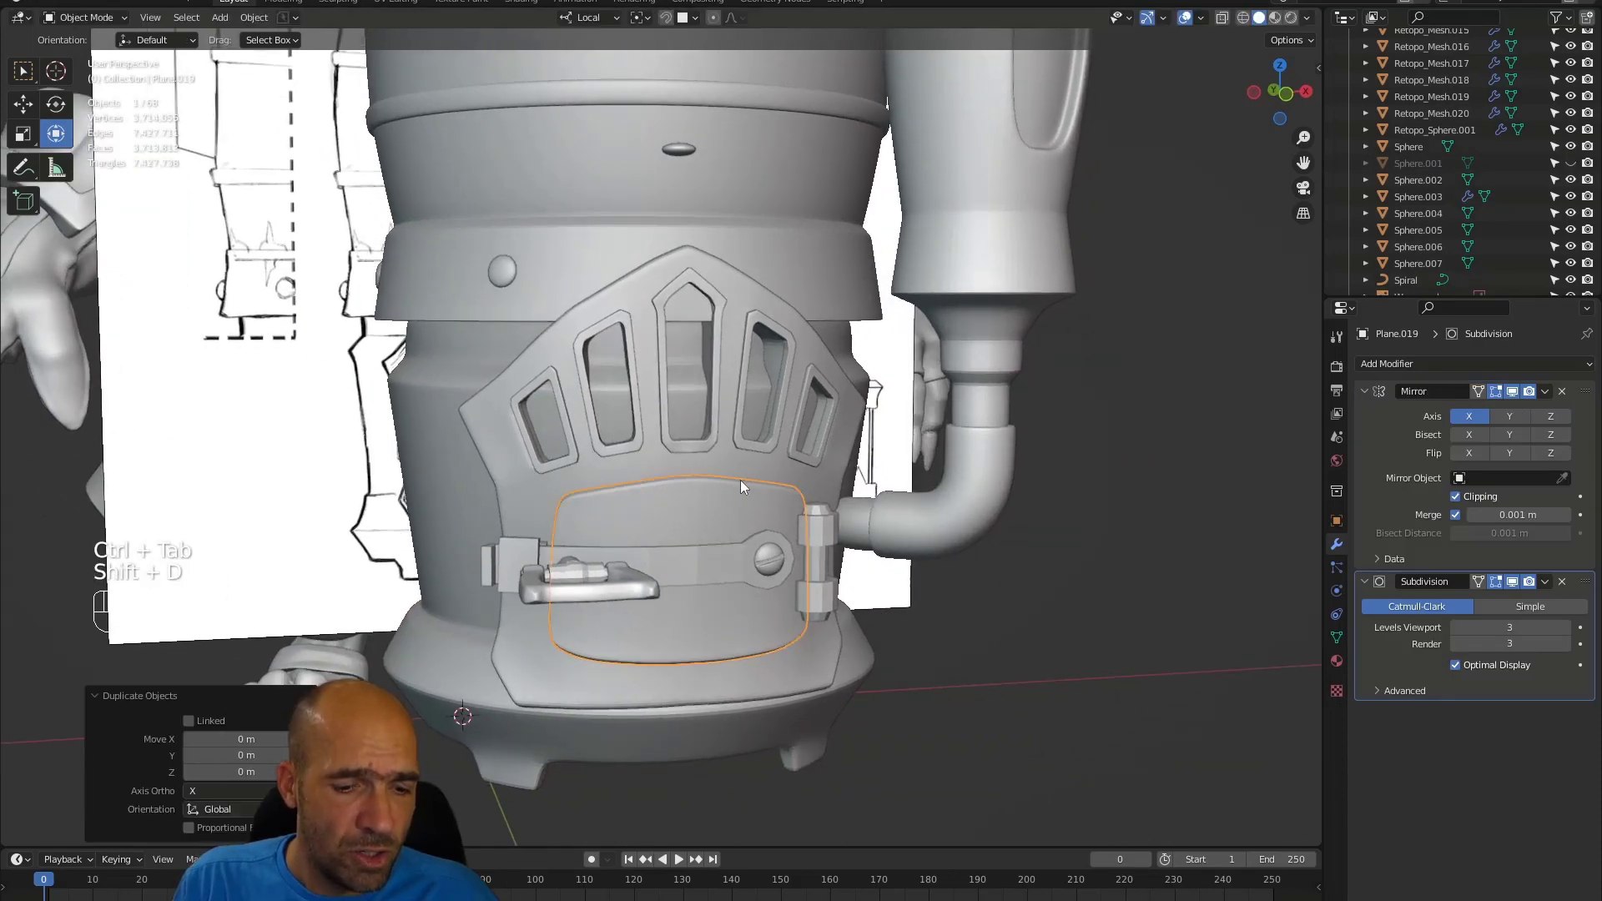
key(g)
key(z)
key(z)
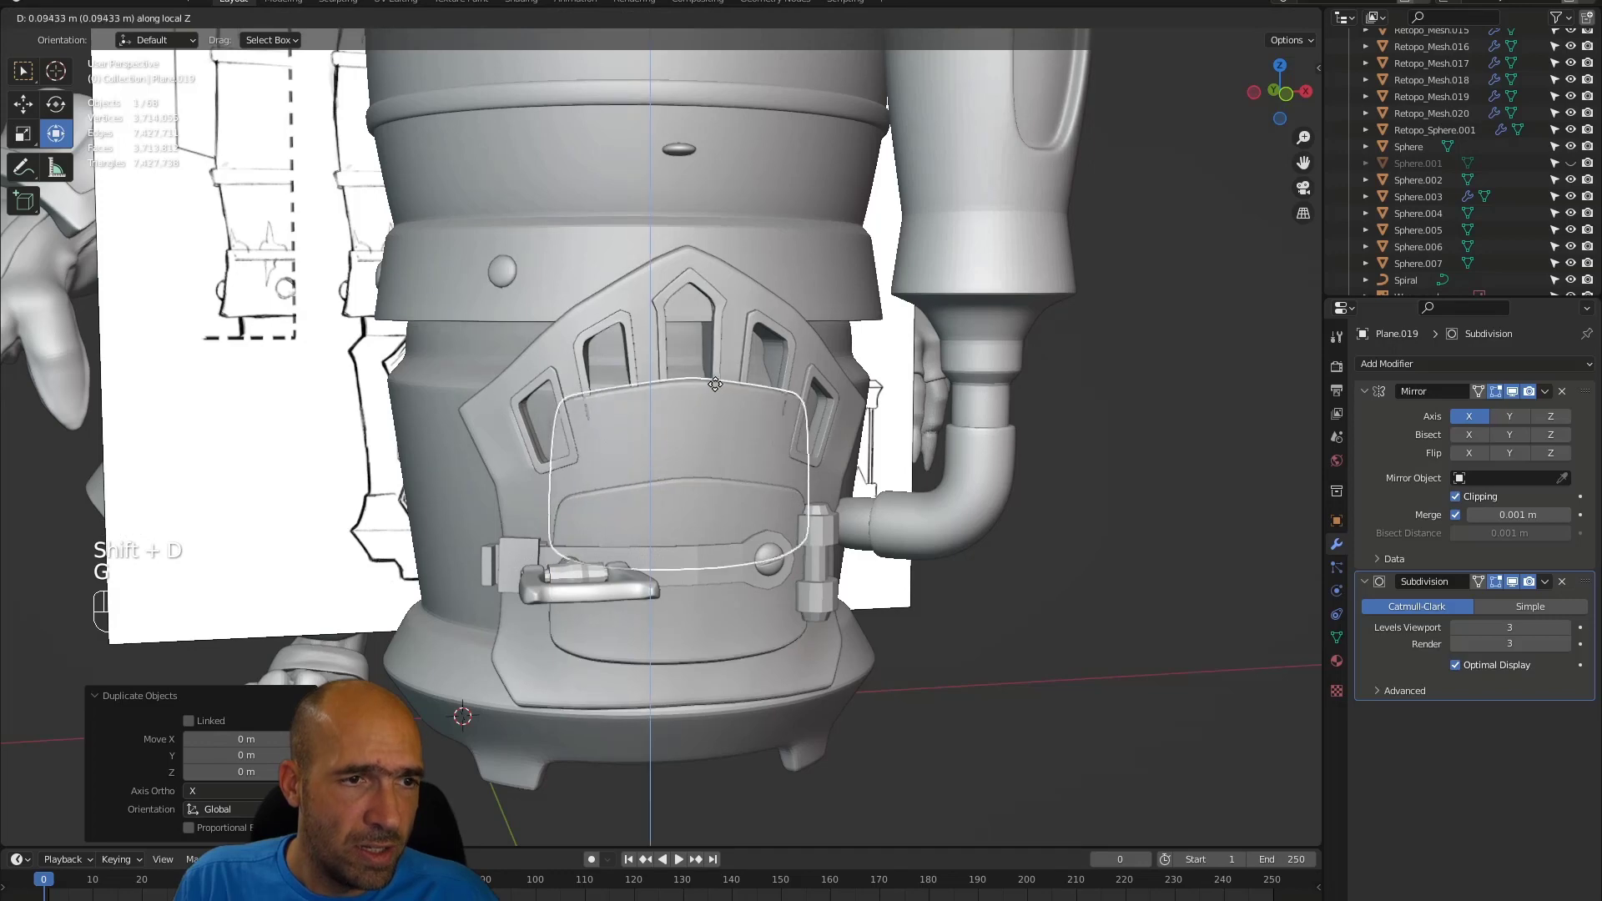
click(738, 291)
- Delete all faces of the copied panel except its front surface, leaving a thin single-sided sheet
alt+middle_drag(772, 327, 866, 348)
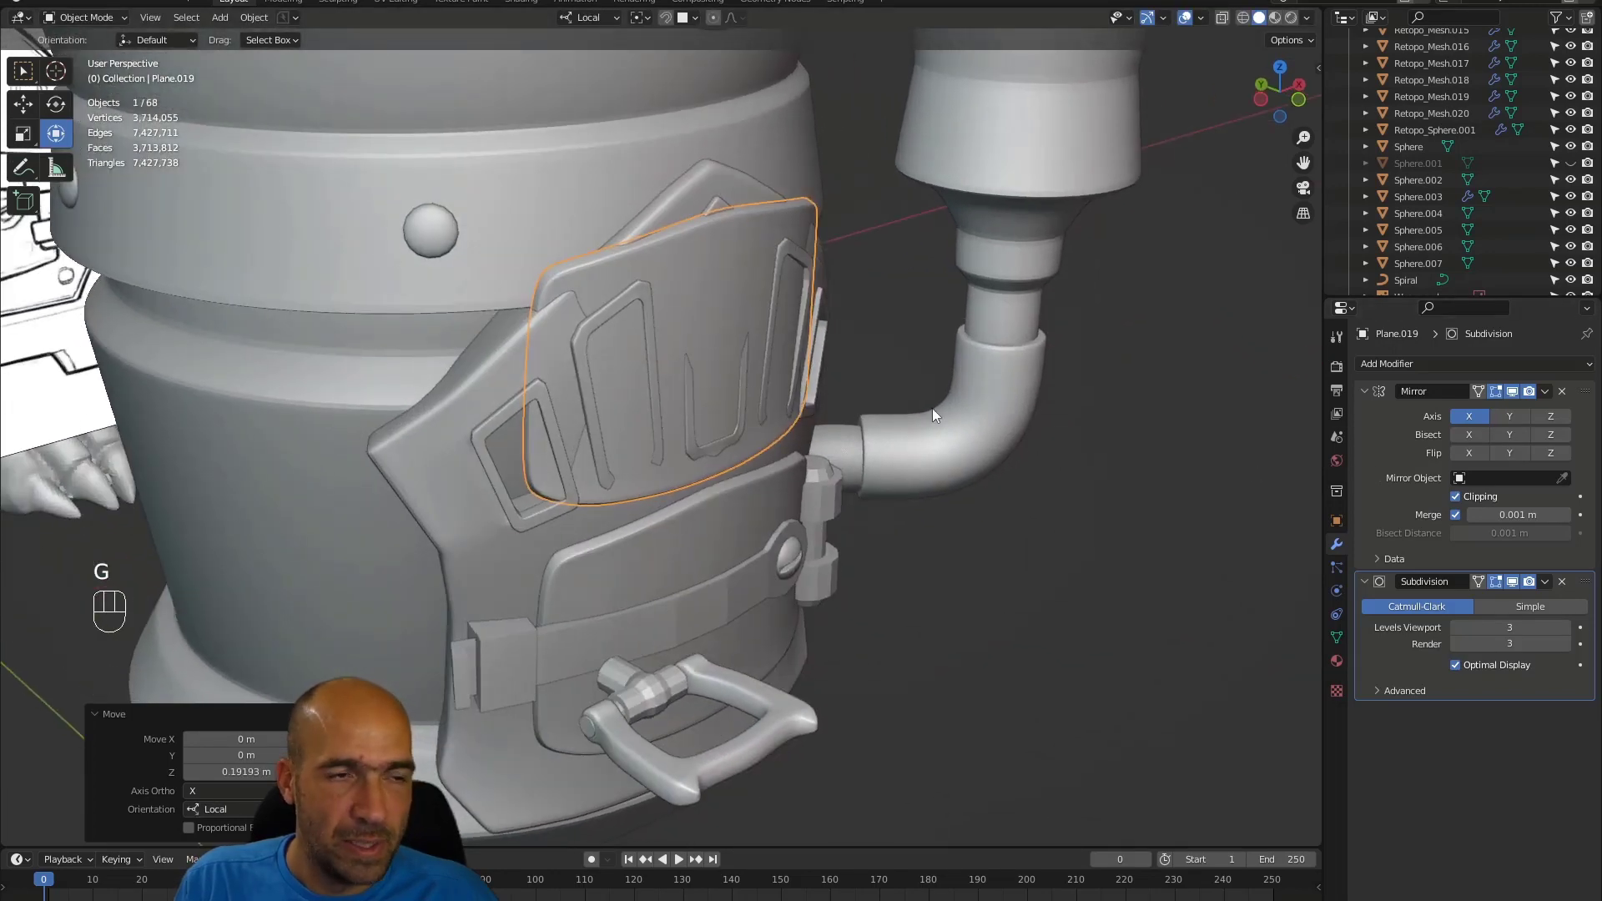
key(Tab)
alt+middle_drag(873, 389, 720, 286)
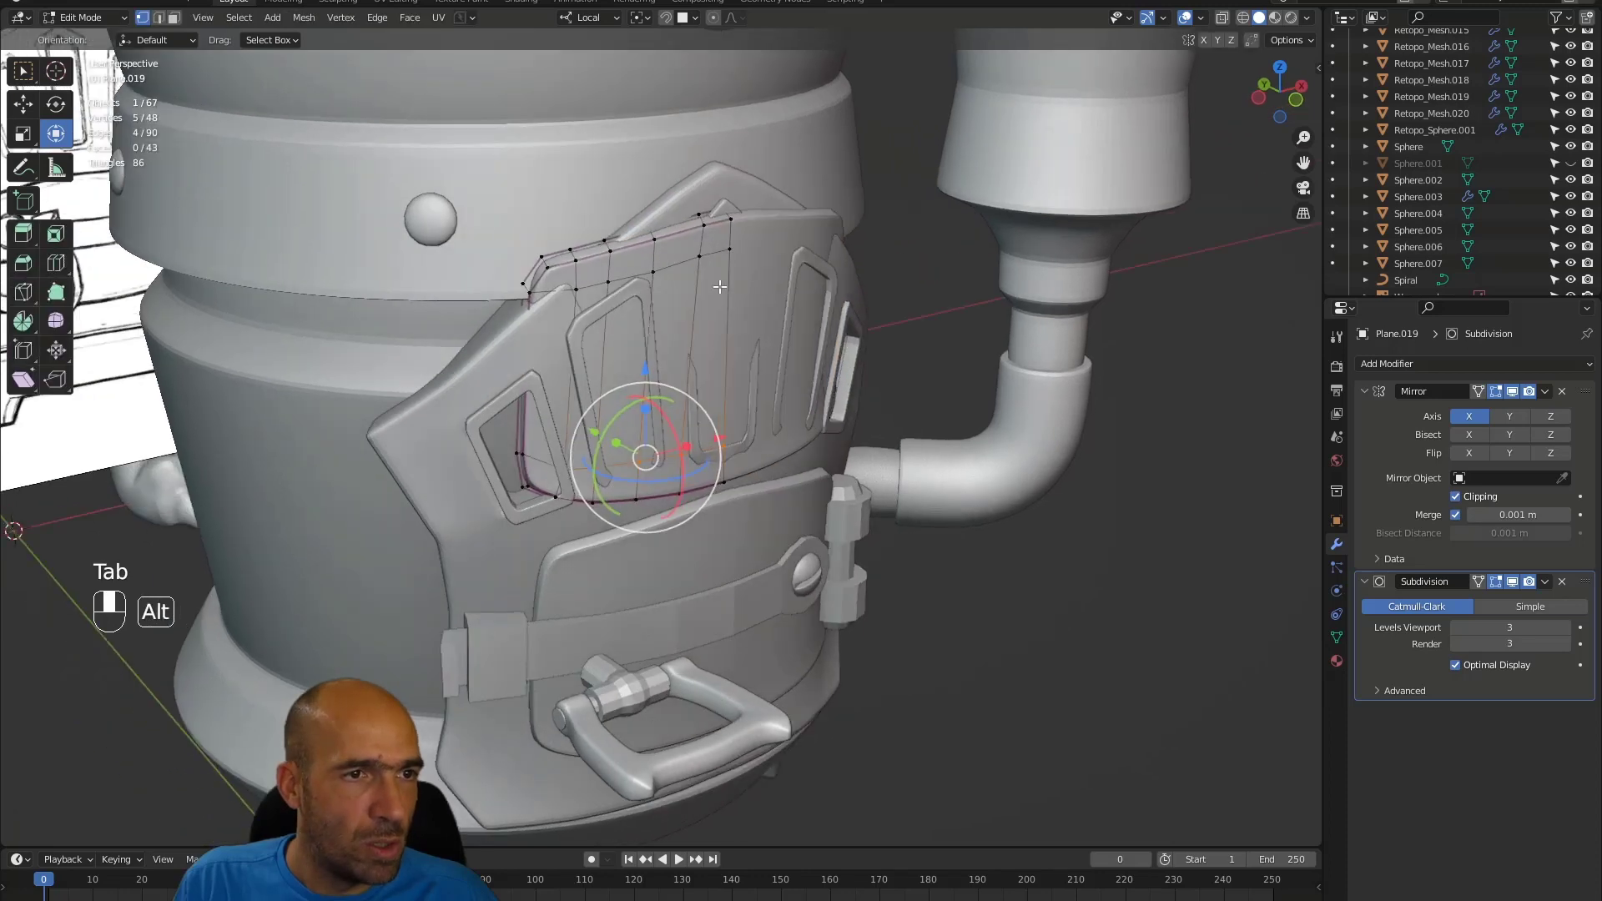
key(3)
click(670, 257)
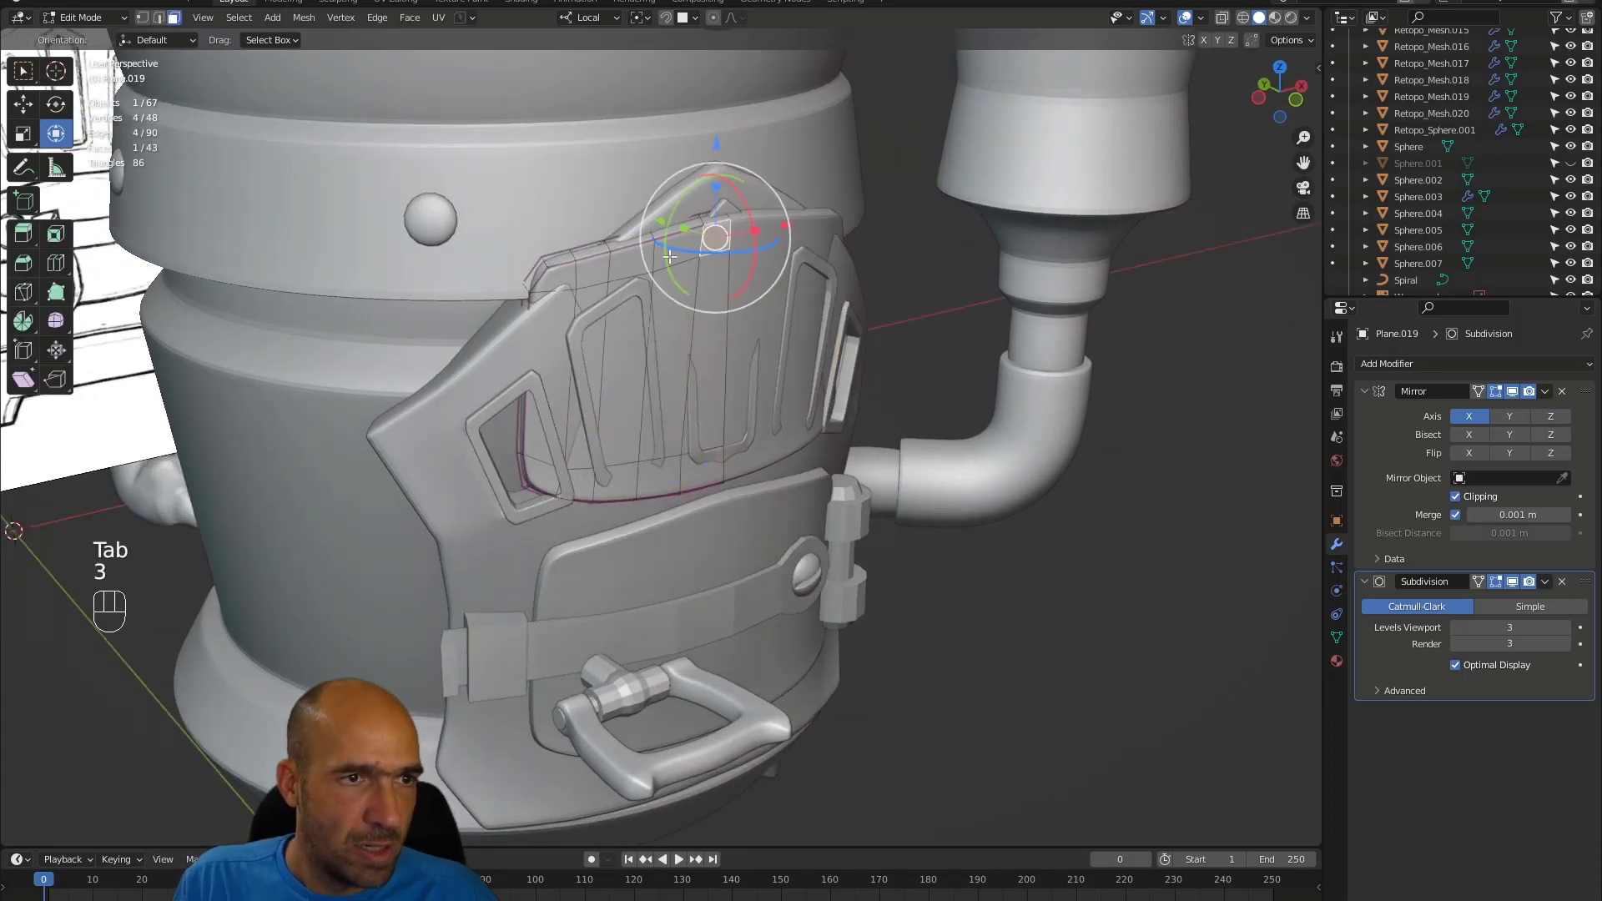
ctrl+click(555, 279)
ctrl+click(546, 467)
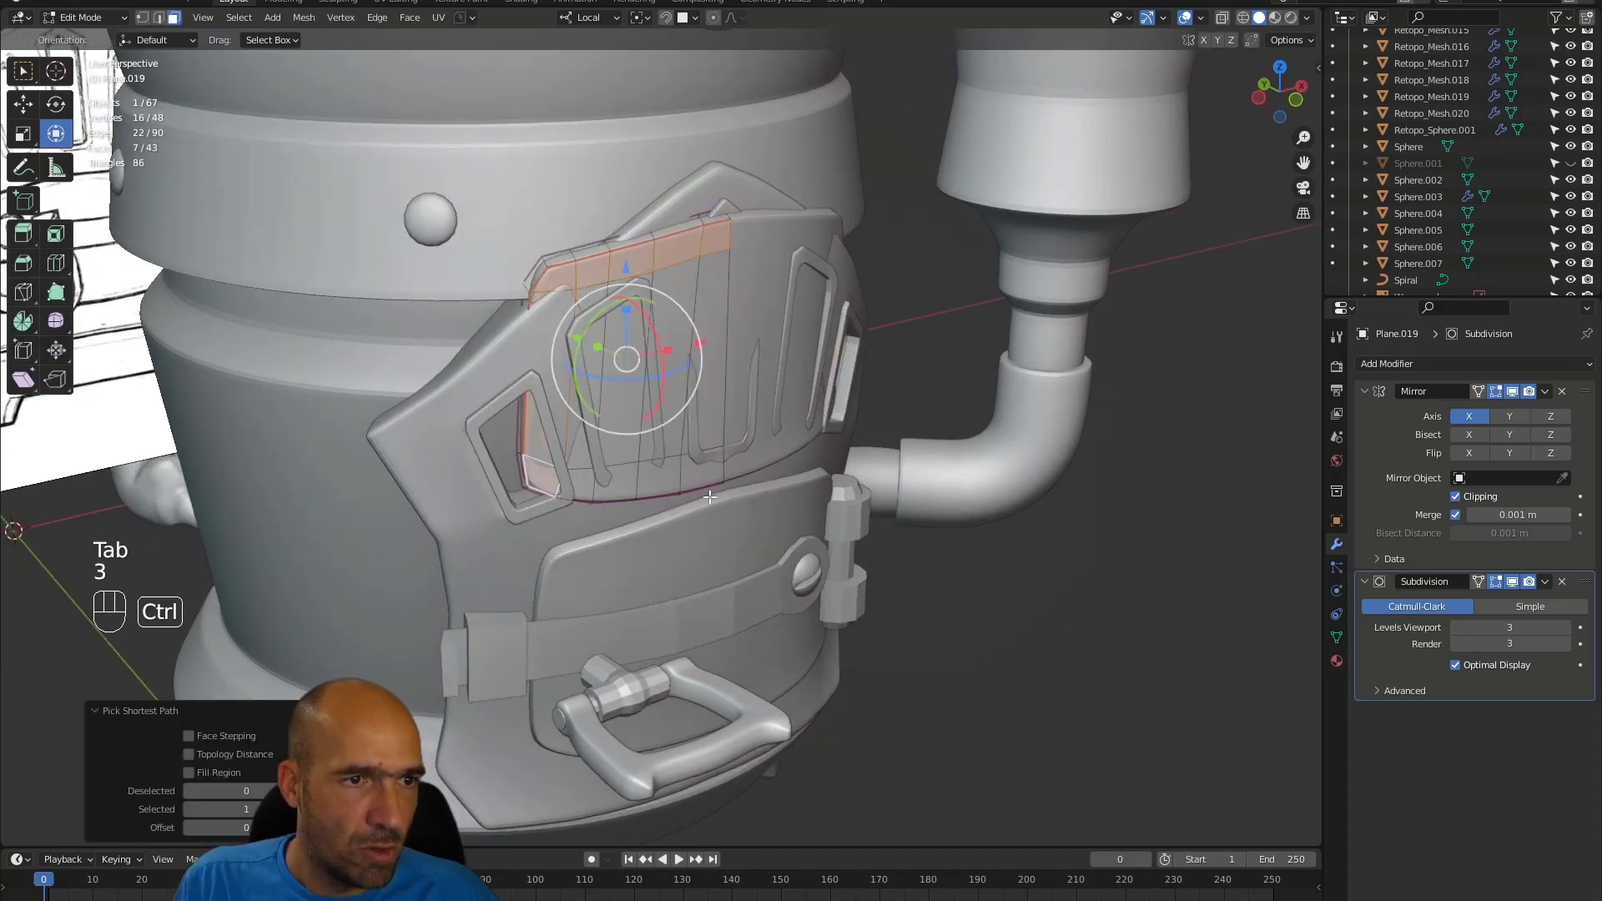
ctrl+click(582, 327)
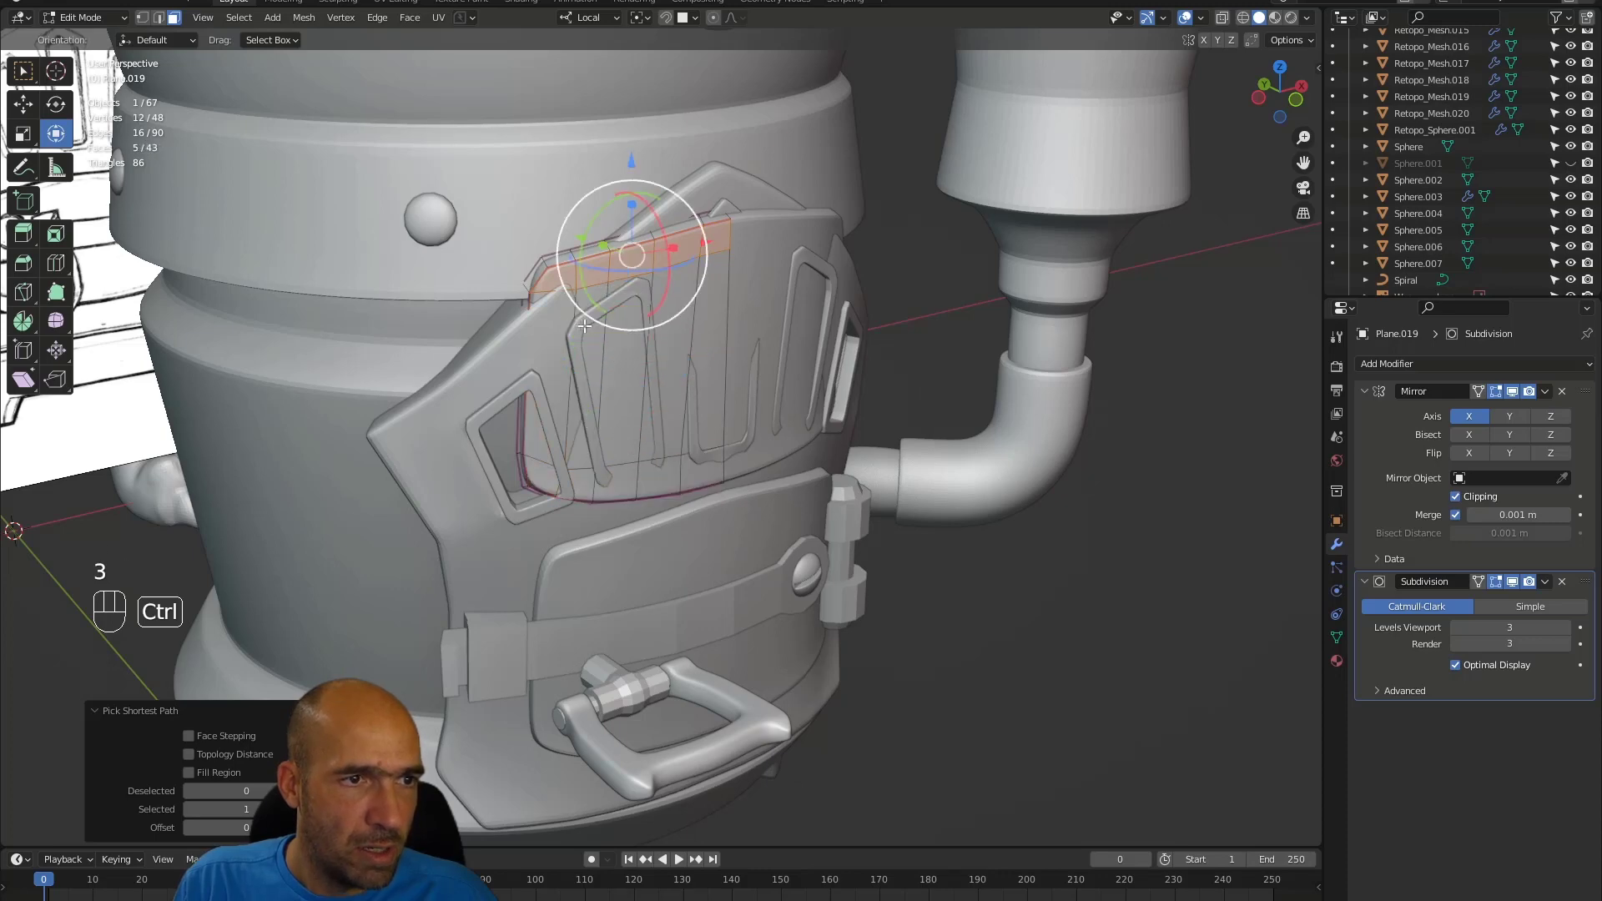
key(ctrl+z)
ctrl+click(708, 327)
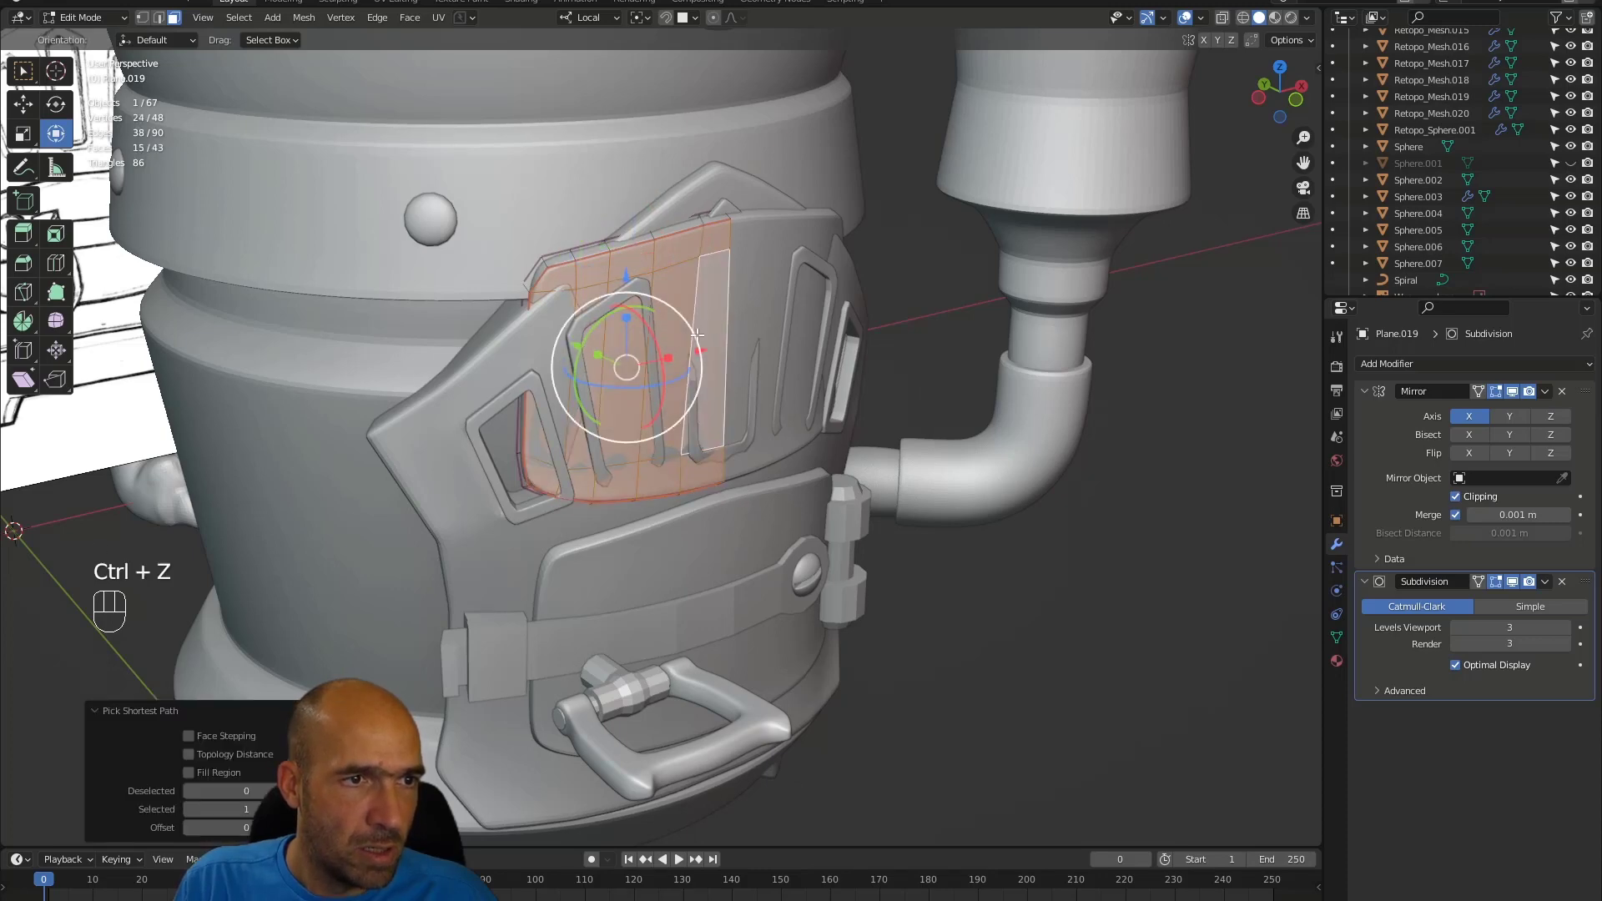
mouse_move(706, 328)
alt+mouse_down()
mouse_move(678, 318)
mouse_move(694, 354)
alt+mouse_up()
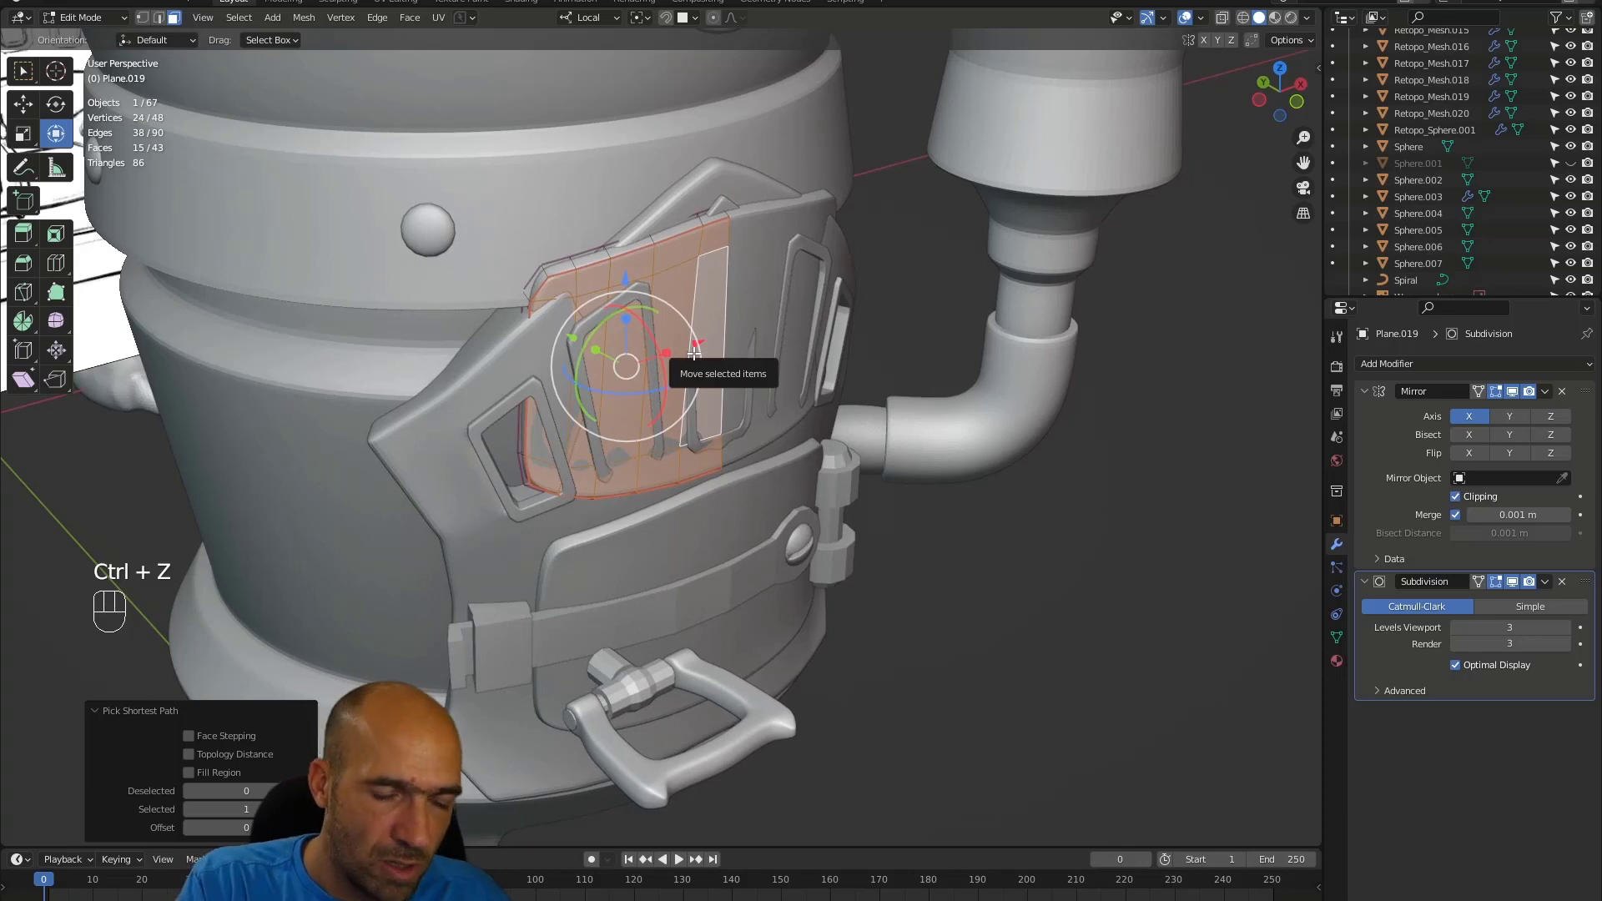
key(ctrl+i)
key(x)
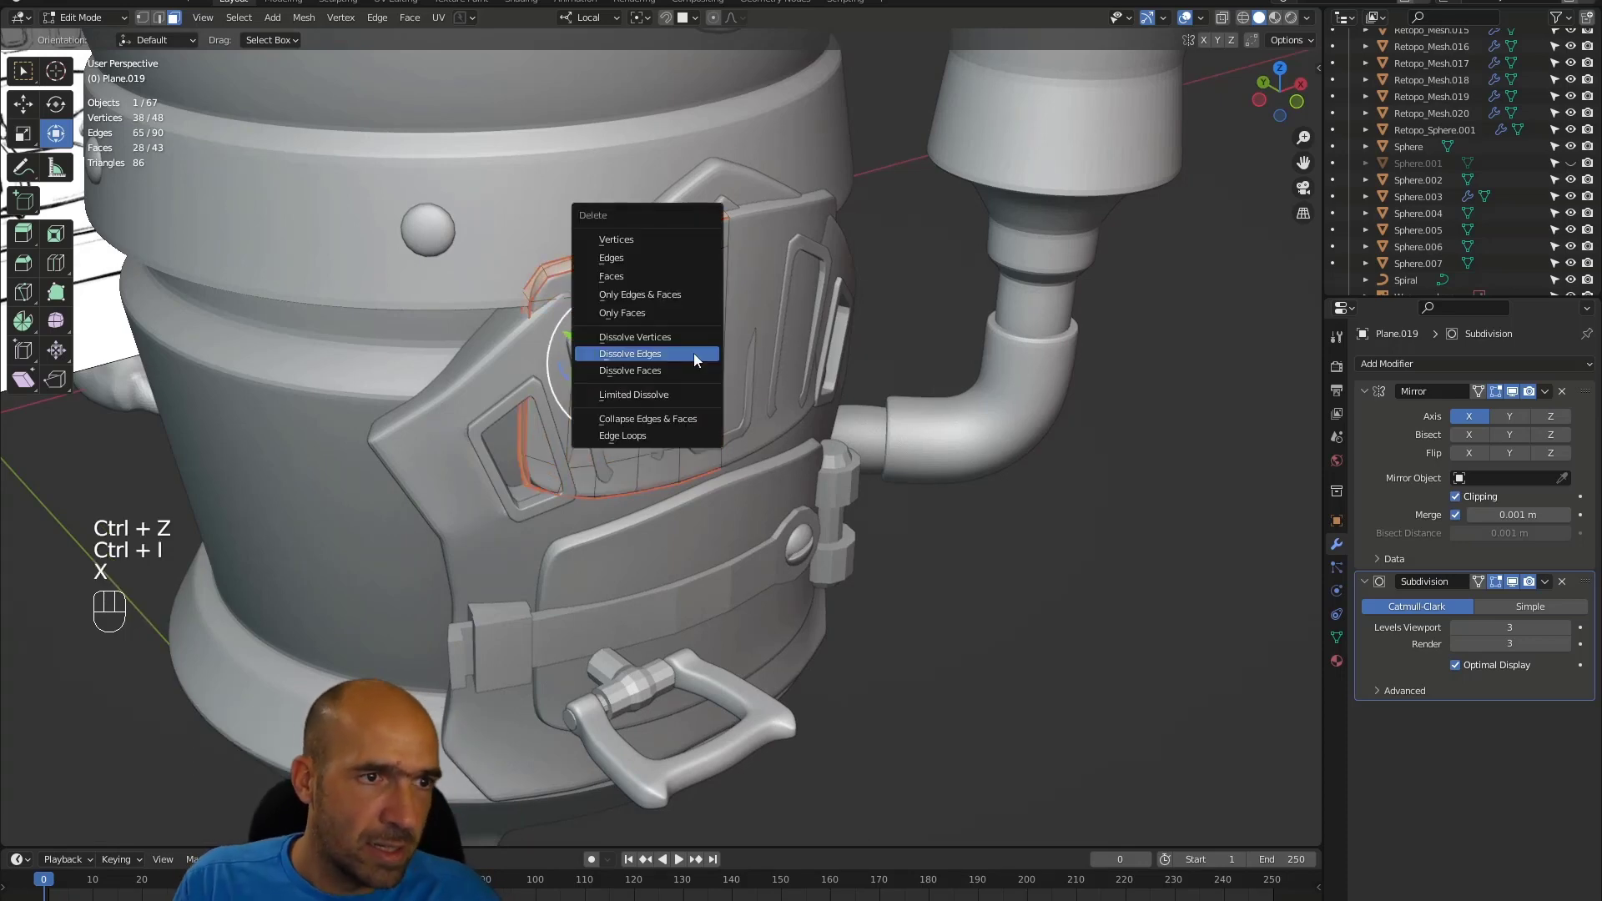
click(671, 278)
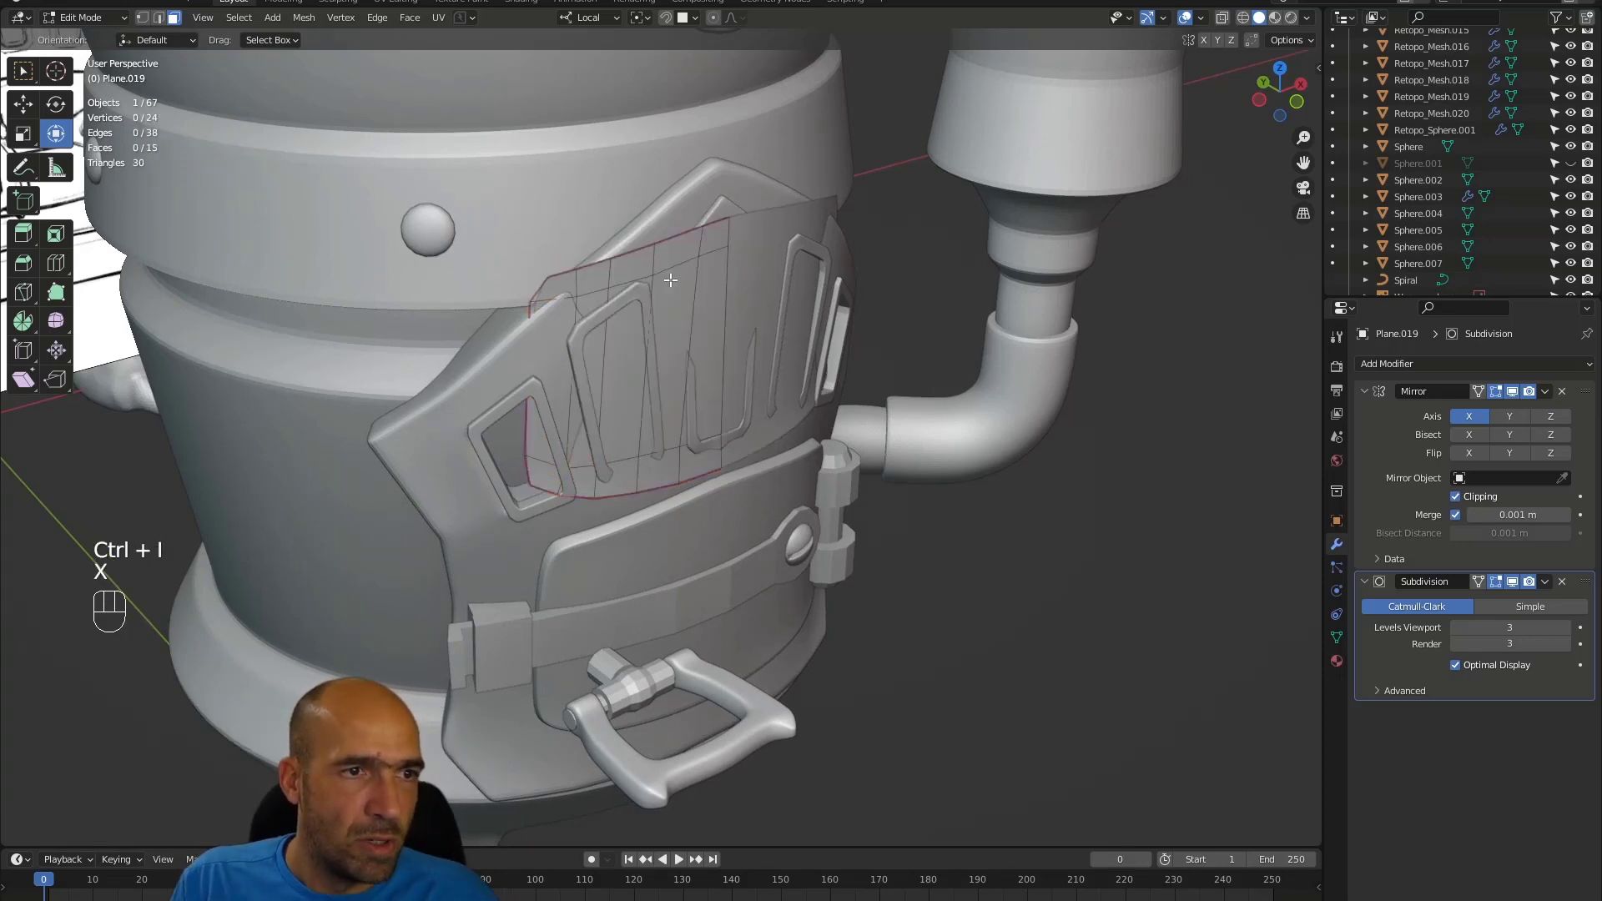
- Switch the sheet to Sculpt Mode and pull its outer edge with the Grab brush to back the outermost window
alt+middle_drag(683, 303, 619, 343)
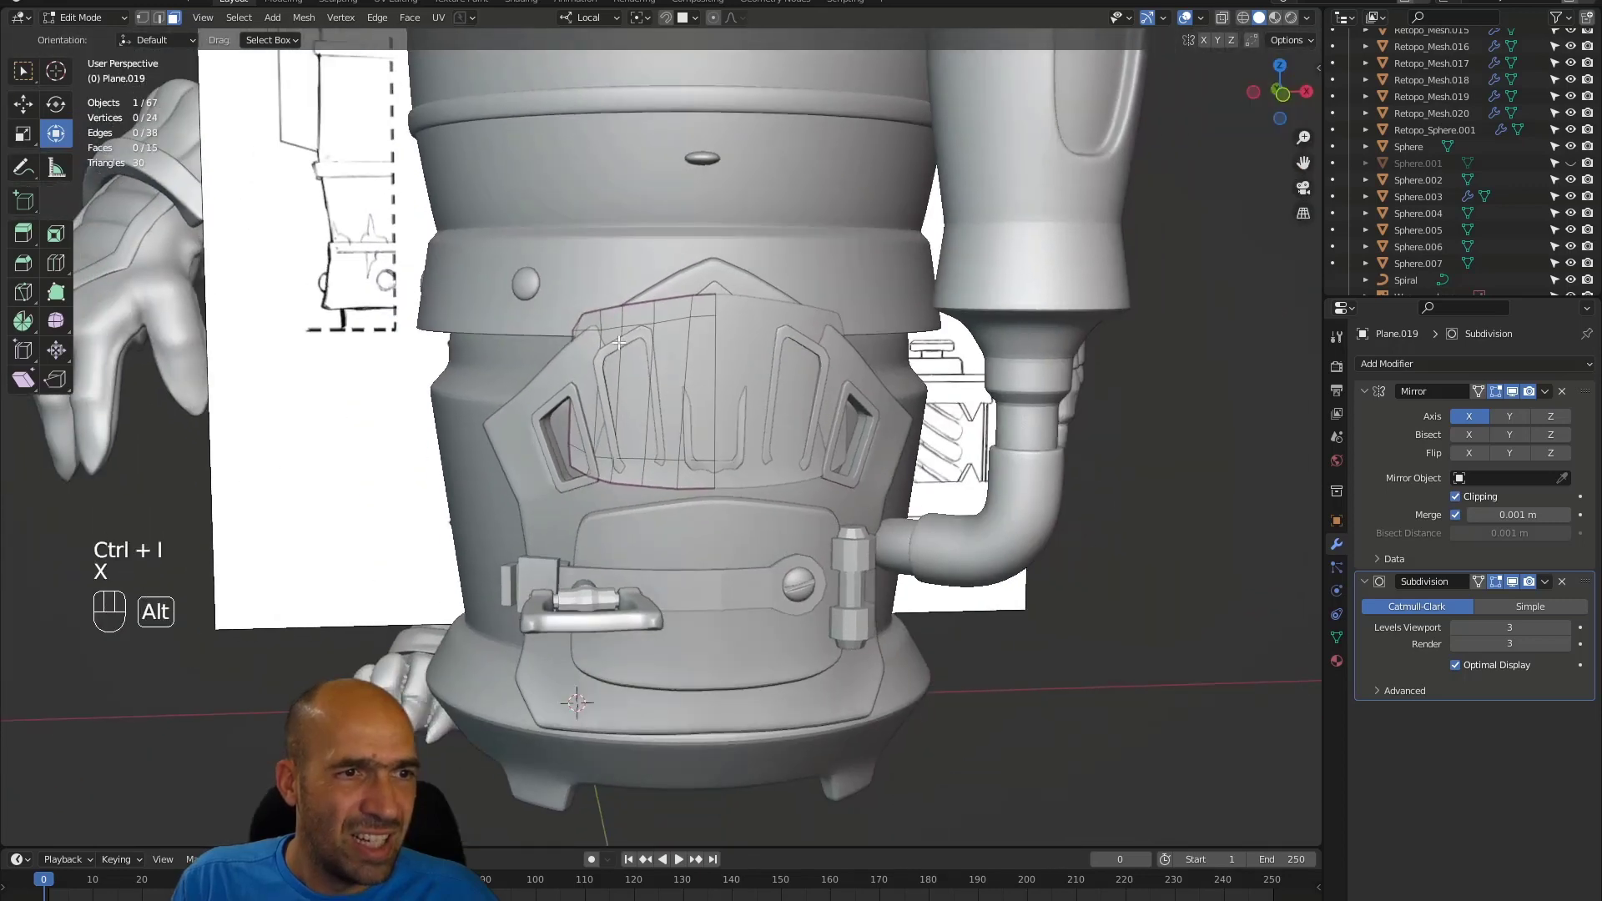
key(ctrl+Tab)
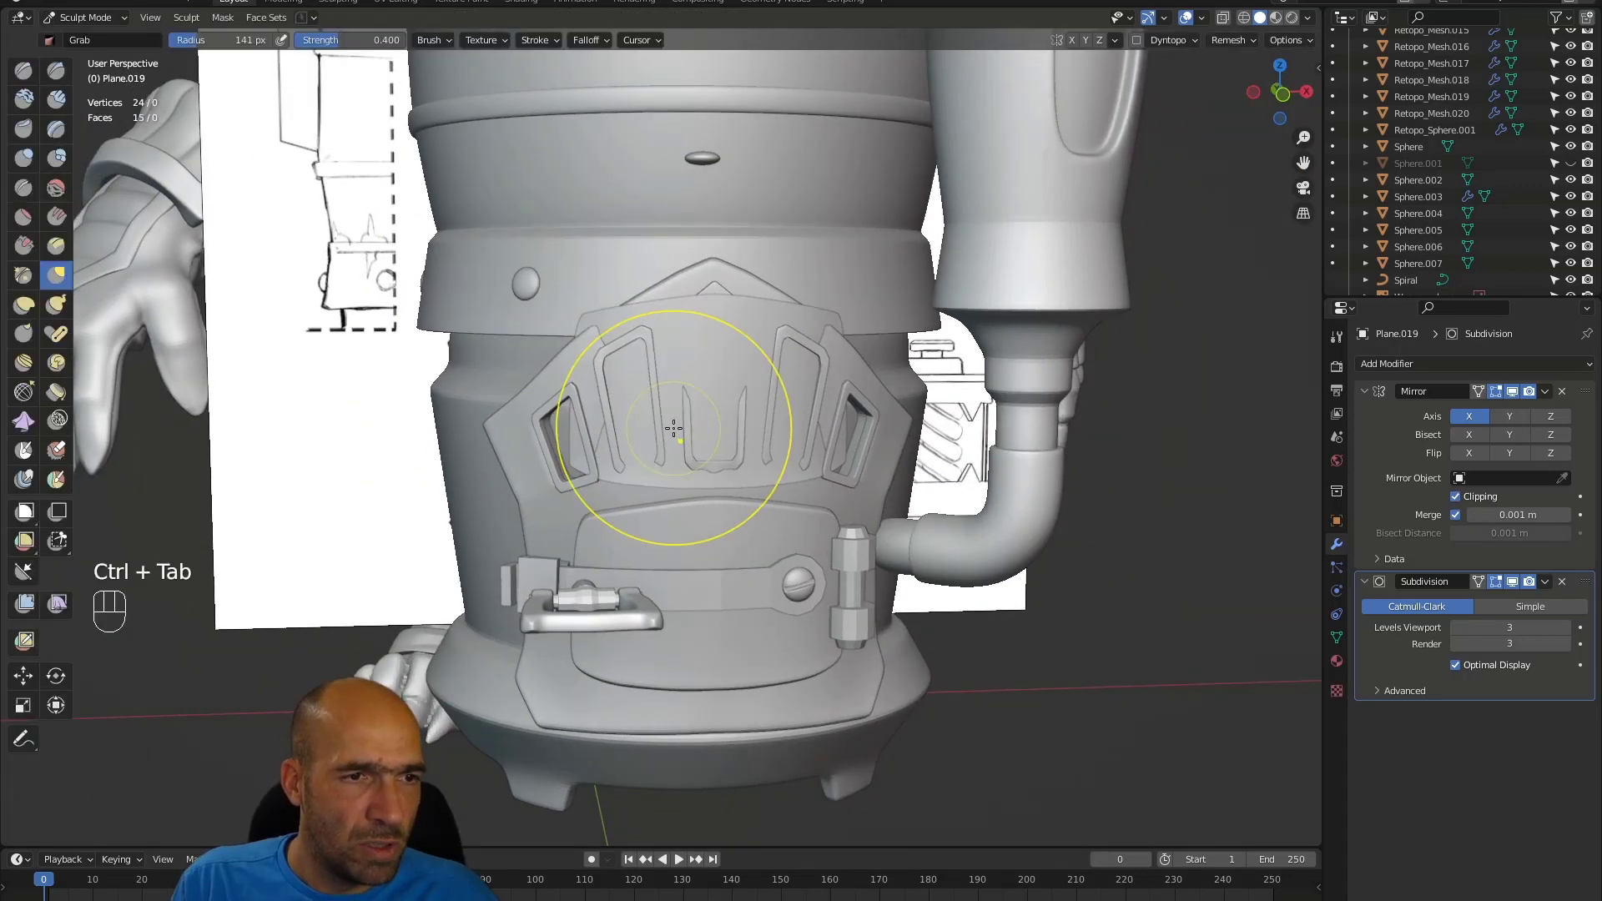
key(g)
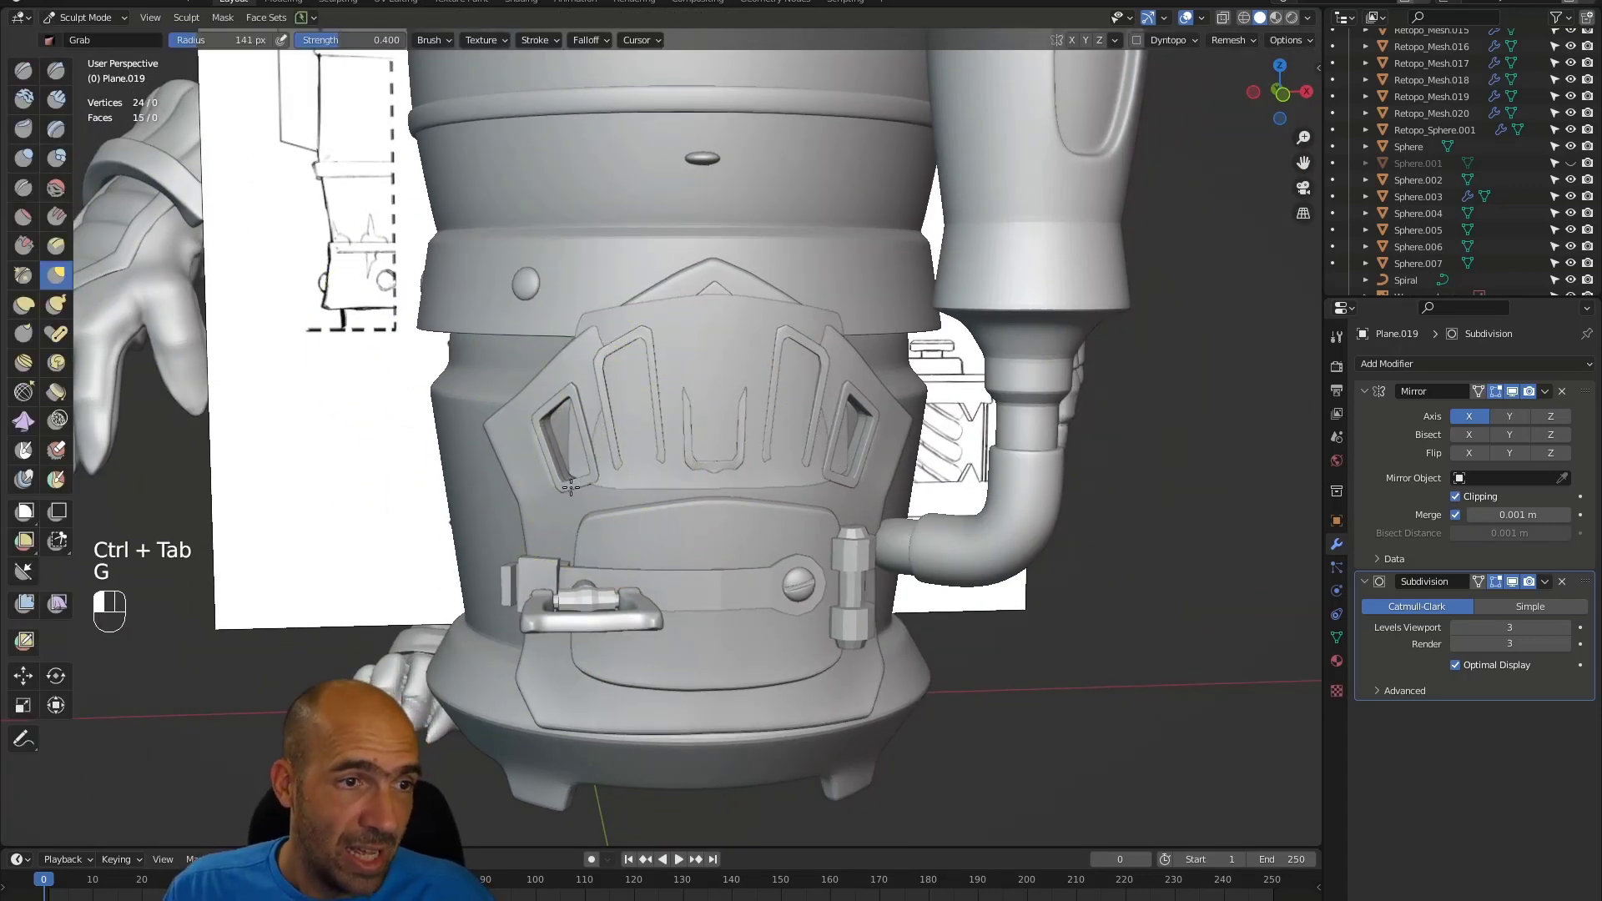
middle_drag(559, 521, 661, 500)
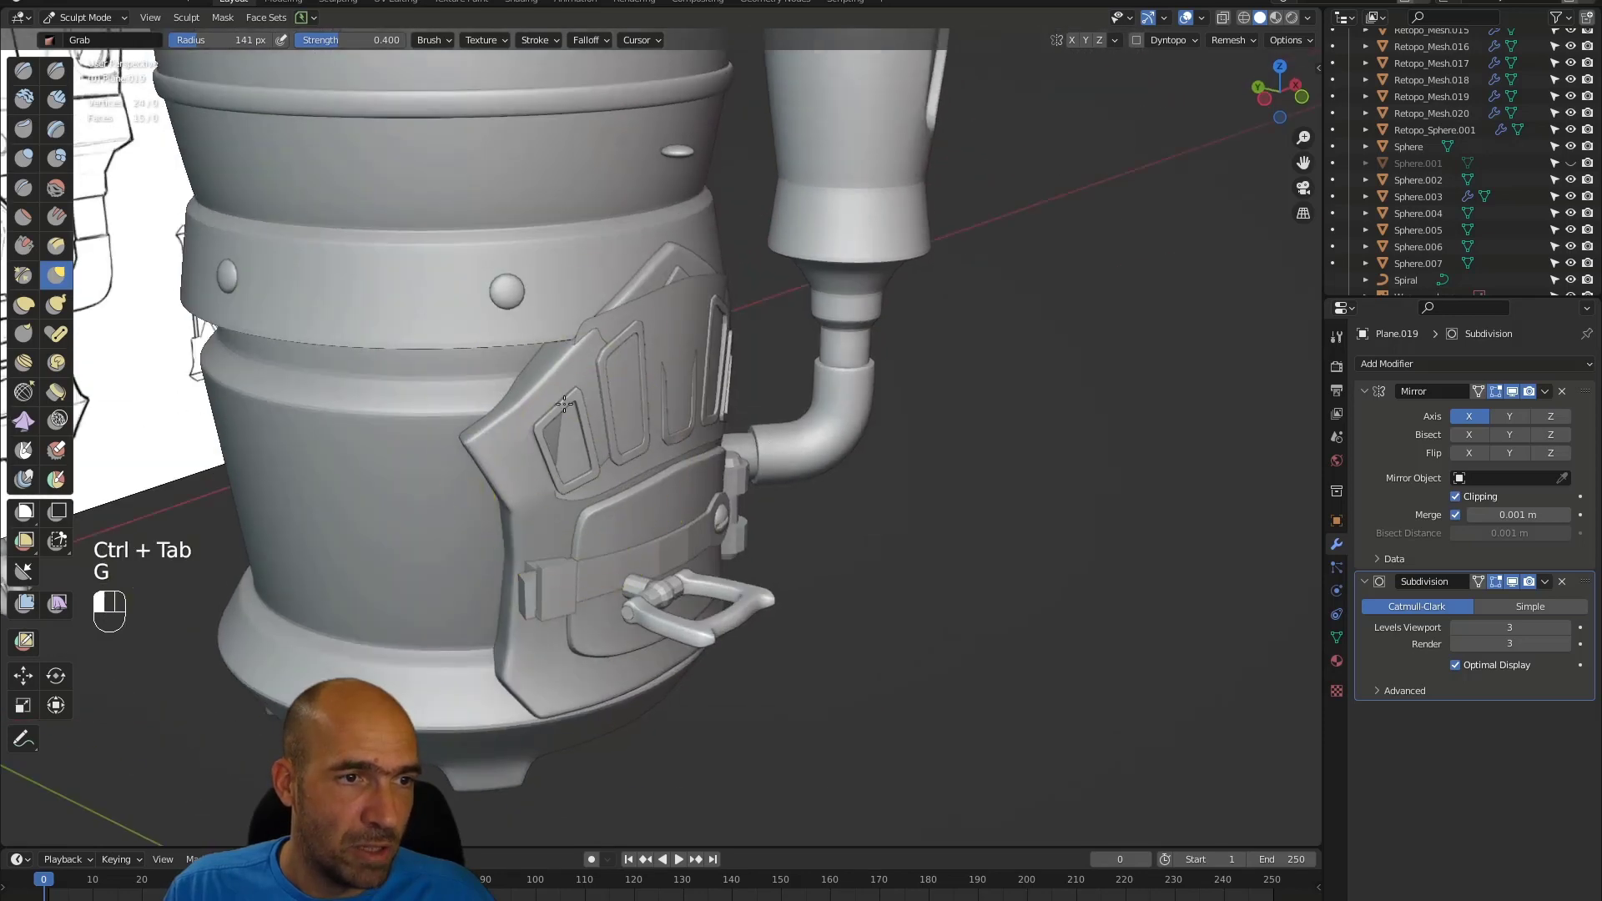
drag(550, 404, 557, 406)
alt+middle_drag(574, 443, 529, 451)
drag(529, 449, 544, 424)
drag(526, 463, 554, 436)
mouse_move(471, 470)
alt+middle_down()
mouse_move(582, 452)
mouse_move(508, 440)
alt+middle_up()
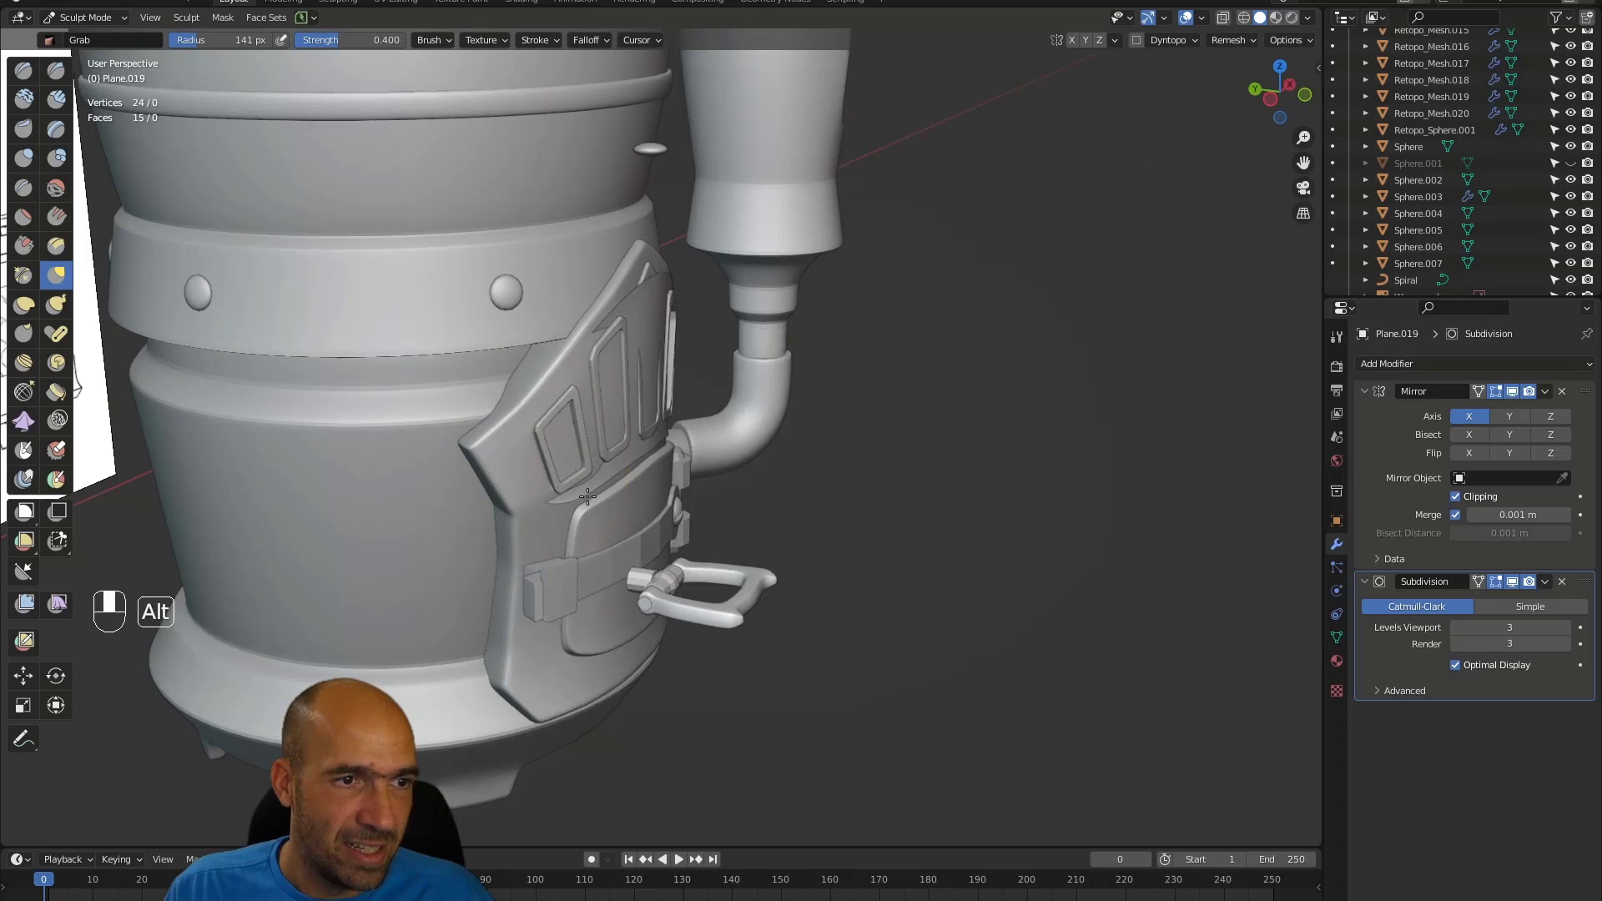
- Reshape the sheet's middle and upper edge with the Grab brush so it sits behind the central windows
alt+middle_drag(587, 497, 575, 484)
drag(655, 454, 657, 456)
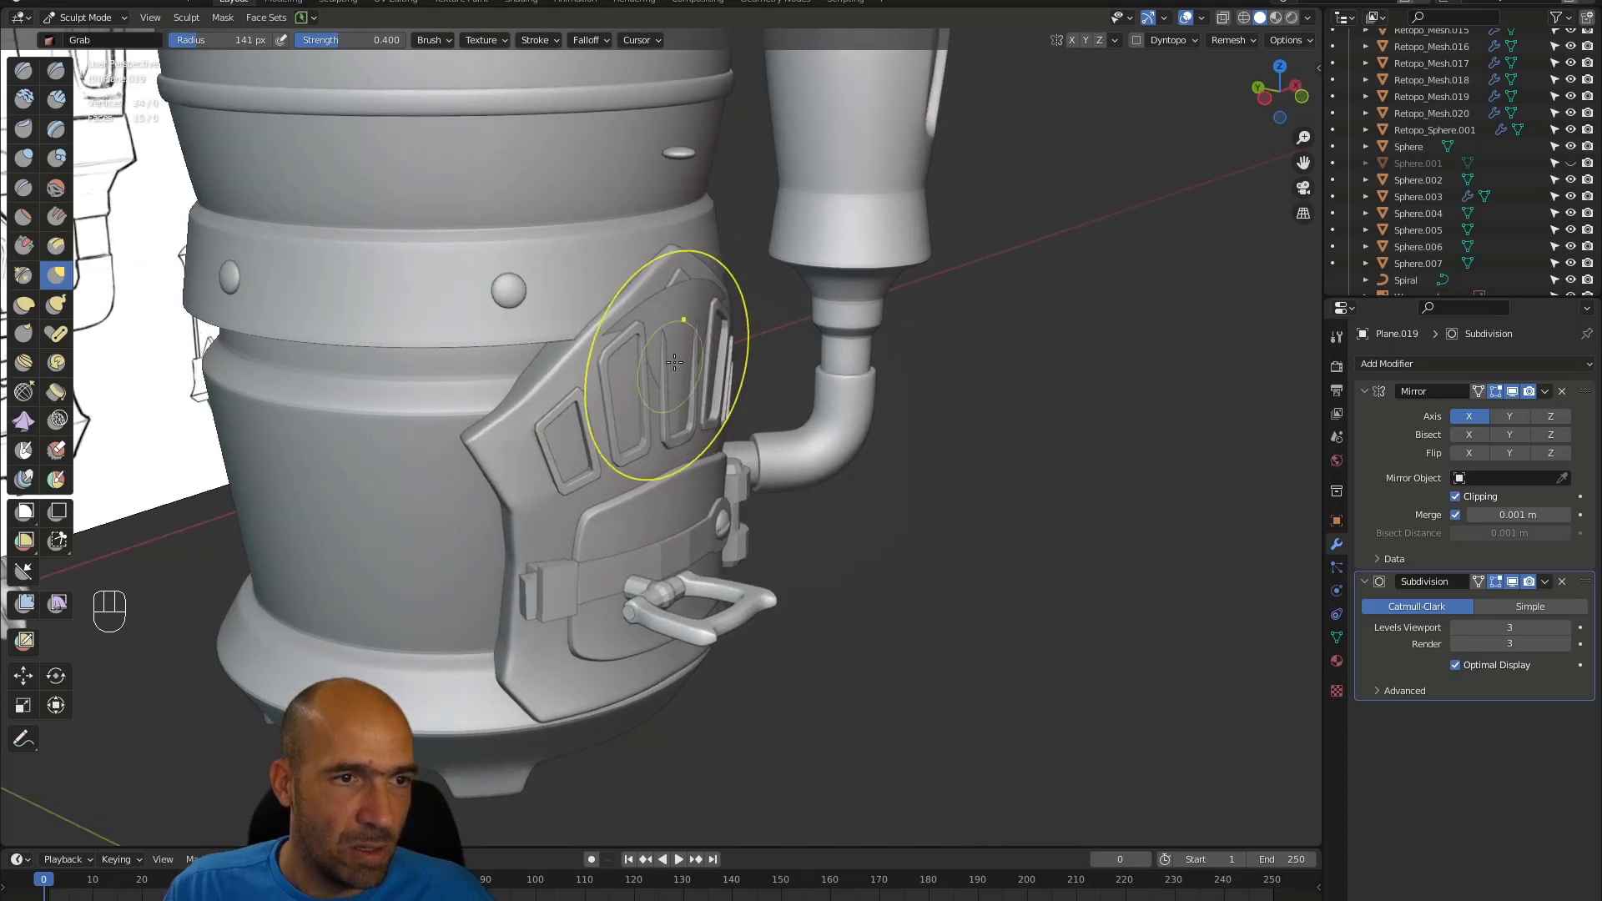
drag(663, 365, 659, 368)
drag(676, 309, 680, 288)
mouse_move(680, 288)
ctrl+alt+mouse_down()
mouse_move(669, 239)
mouse_move(704, 358)
ctrl+alt+mouse_up()
mouse_move(740, 552)
mouse_down()
mouse_move(758, 569)
mouse_move(838, 520)
mouse_up()
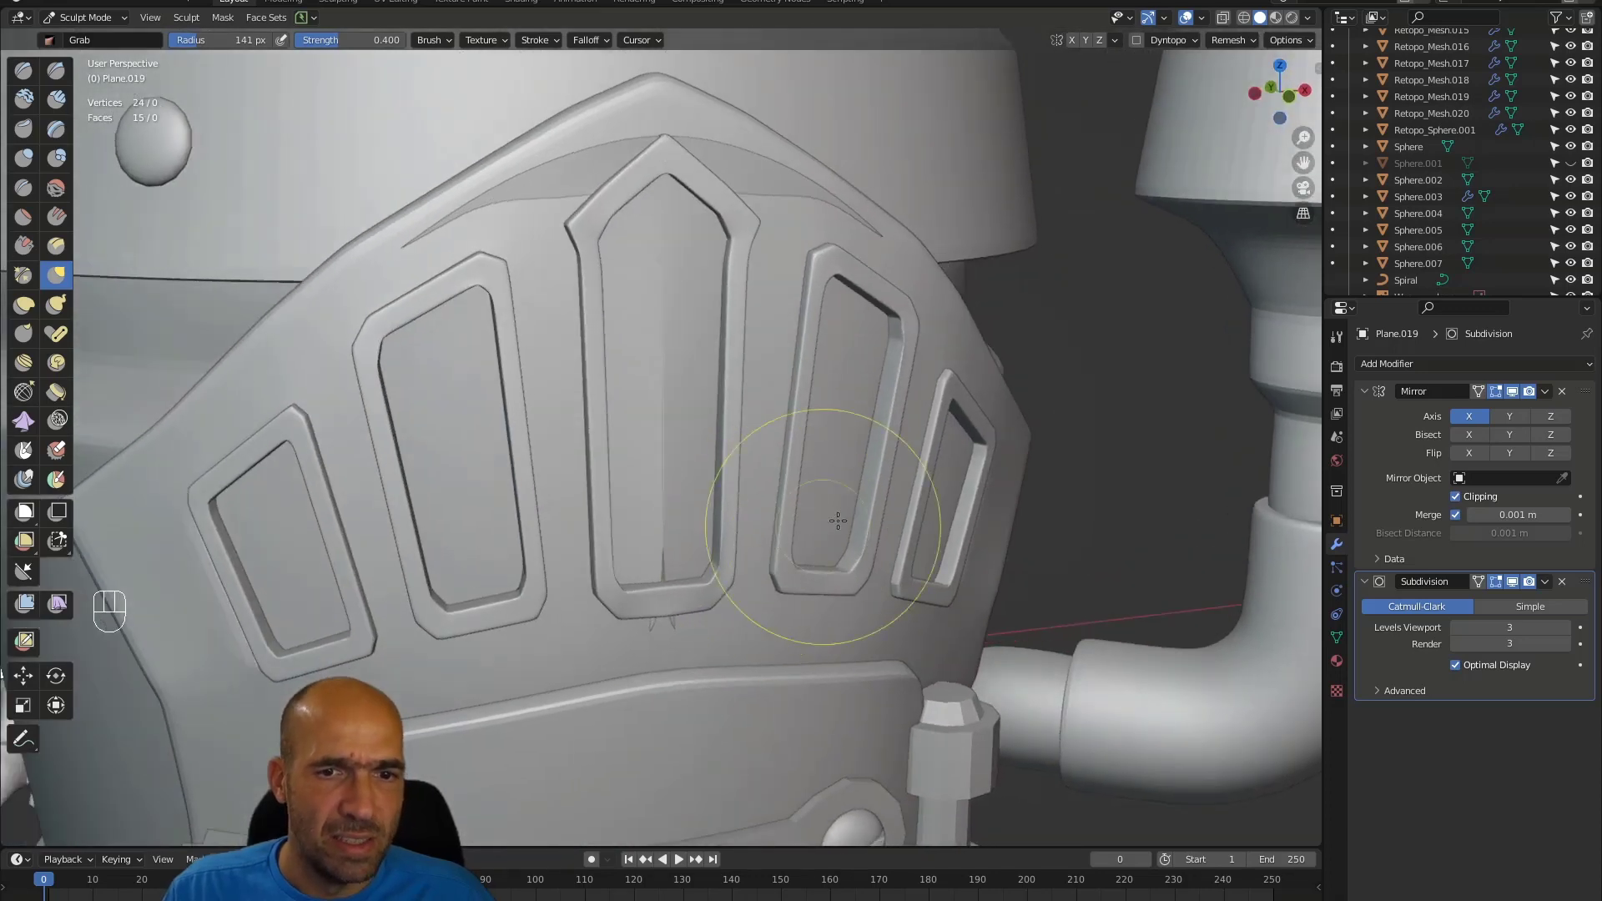
- Remove the Subdivision modifier from the sheet and tuck its protruding upper edge behind the door with the Grab brush
click(1563, 583)
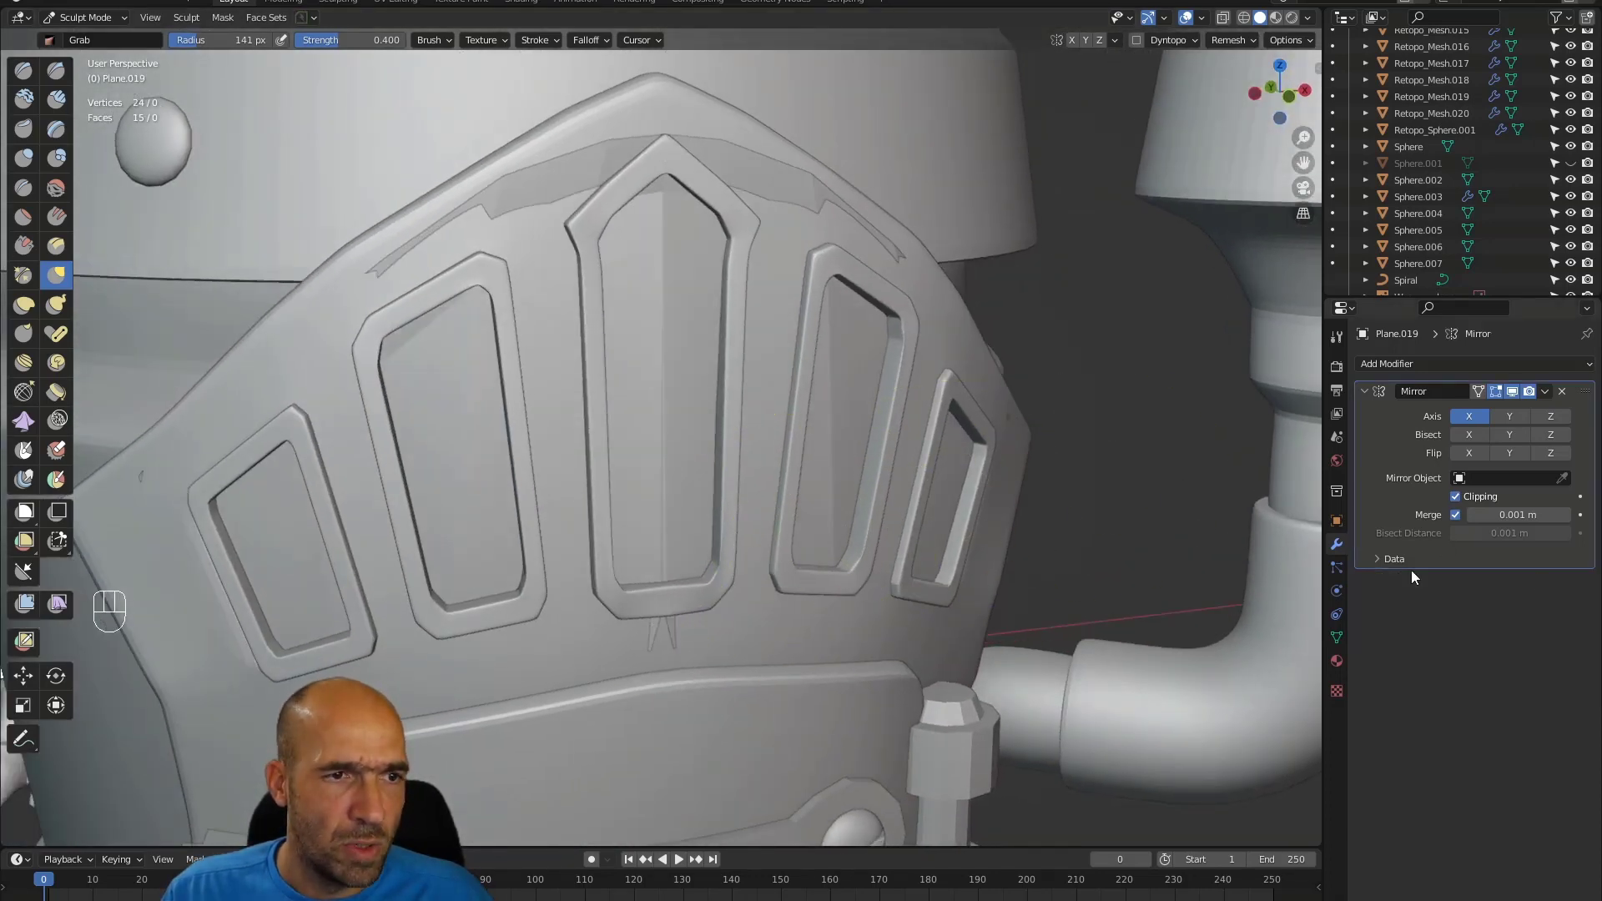
ctrl+alt+drag(830, 484, 672, 524)
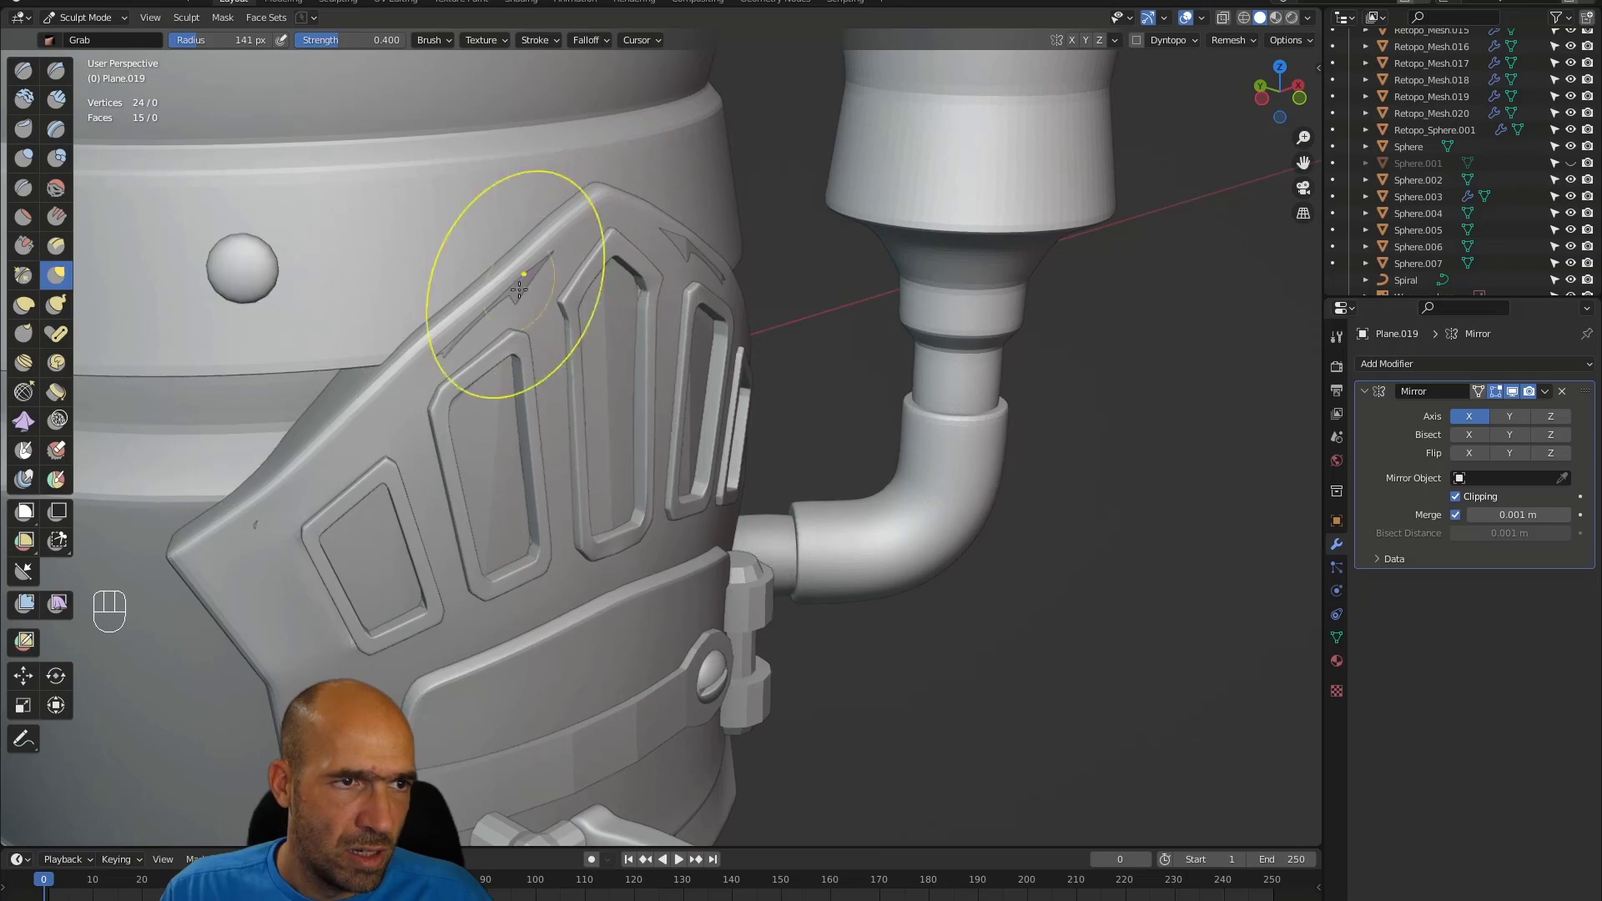
drag(519, 289, 477, 293)
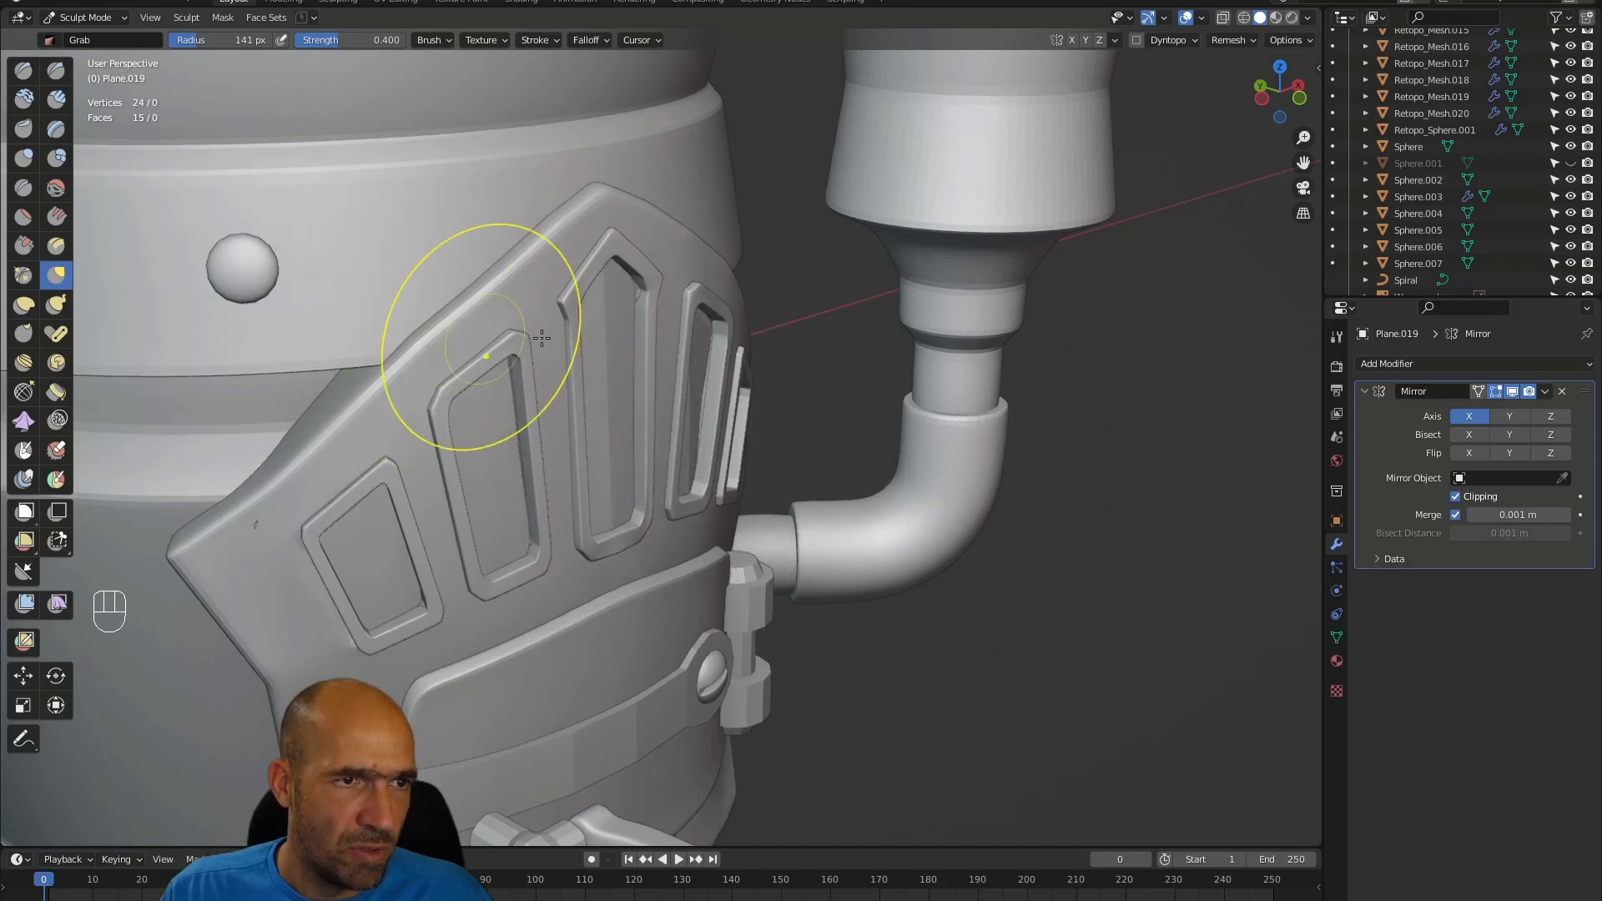
alt+middle_drag(639, 332, 823, 450)
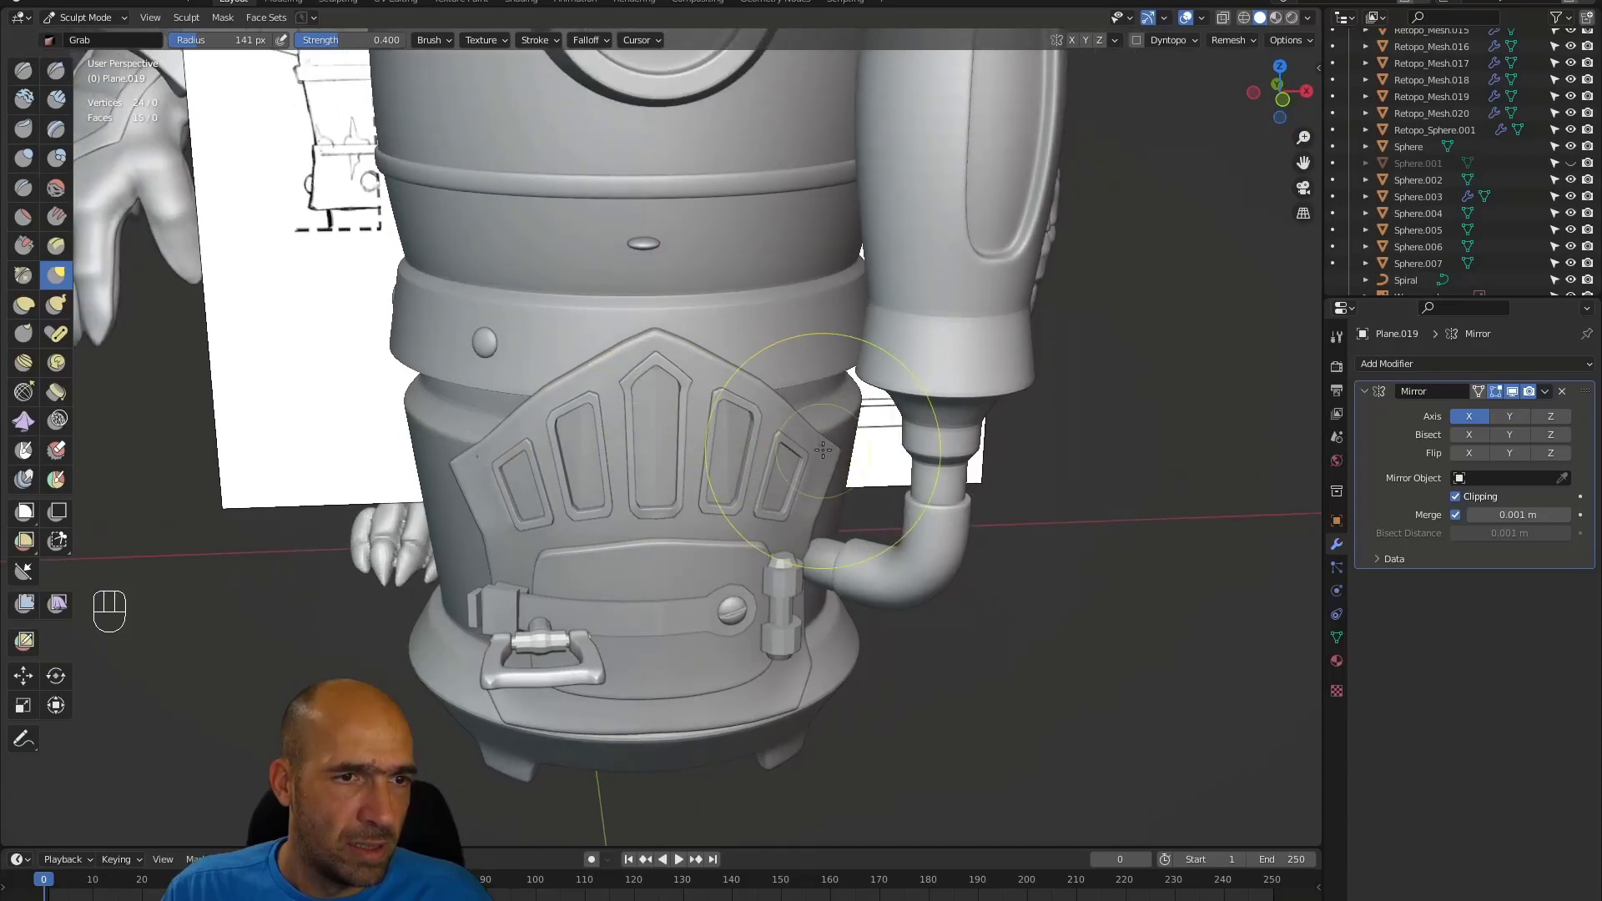
mouse_move(701, 458)
alt+middle_down()
mouse_move(576, 501)
mouse_move(617, 502)
mouse_move(628, 576)
mouse_move(690, 598)
mouse_move(742, 518)
mouse_move(666, 500)
mouse_move(691, 475)
alt+middle_up()
- Return to Object Mode, turn on snapping and reposition the lower band's rivet nearest the door on the band surface
key(alt+q)
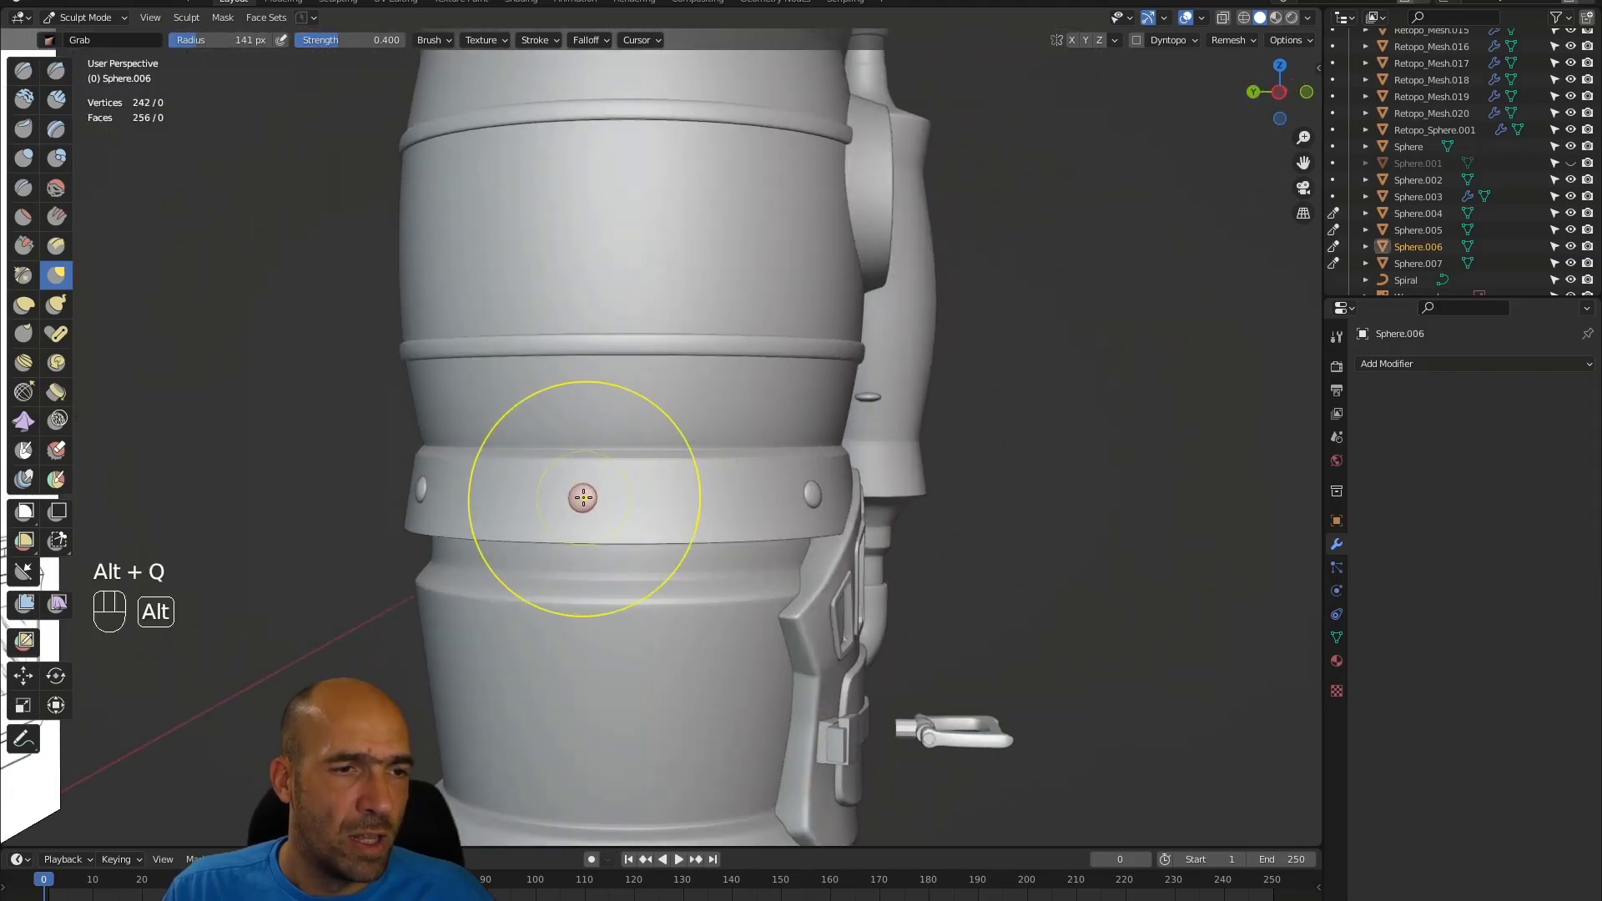
key(ctrl+Tab)
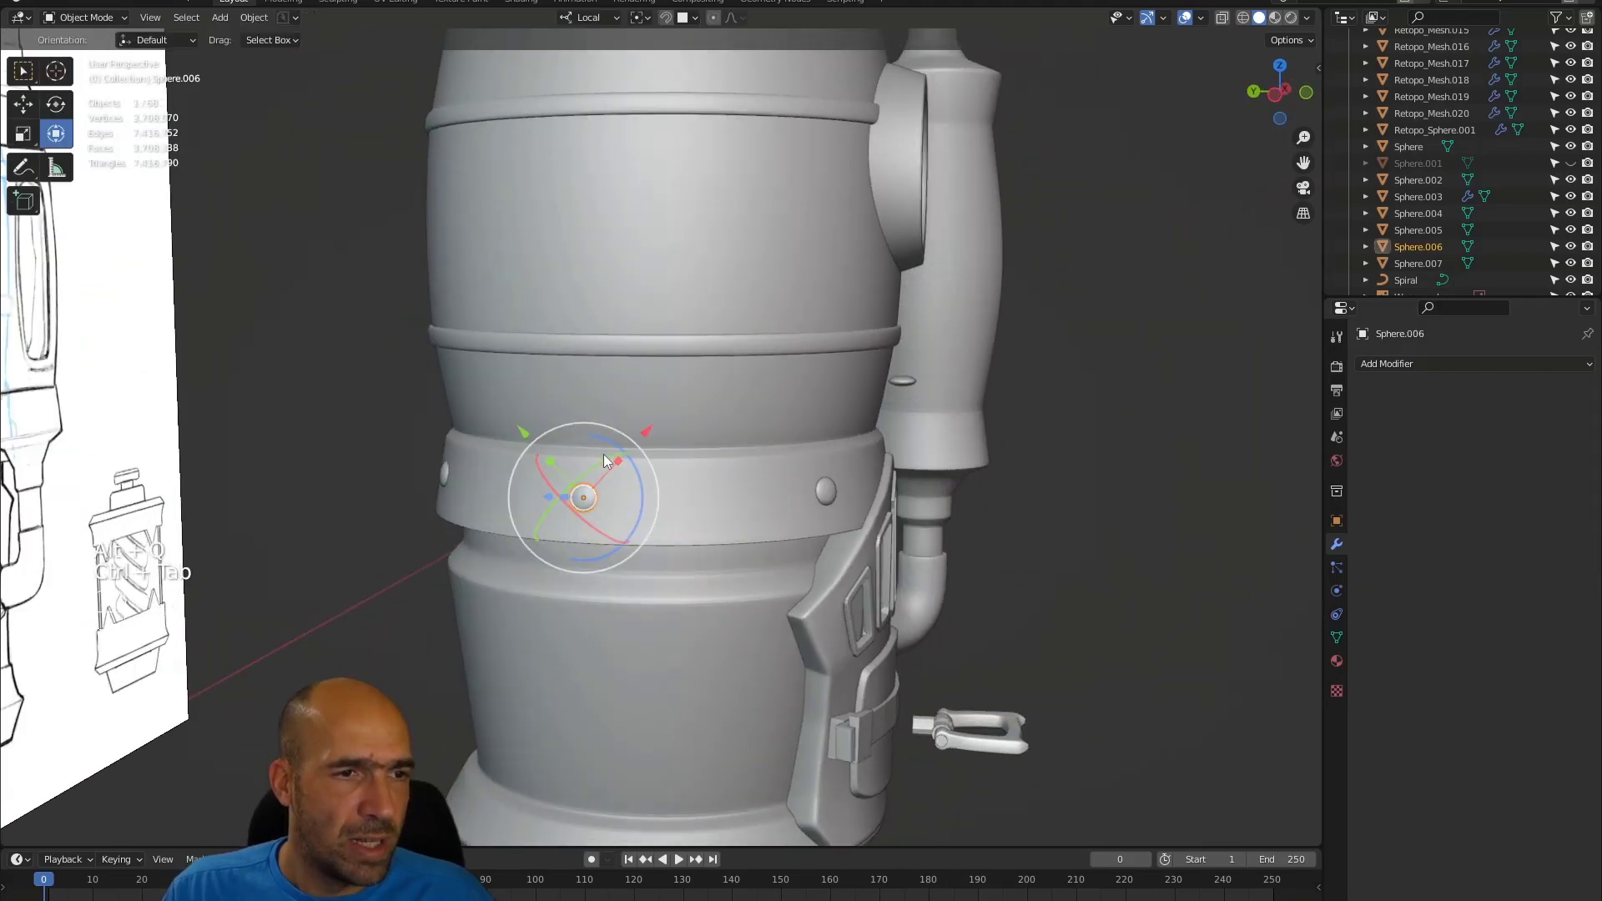
click(829, 496)
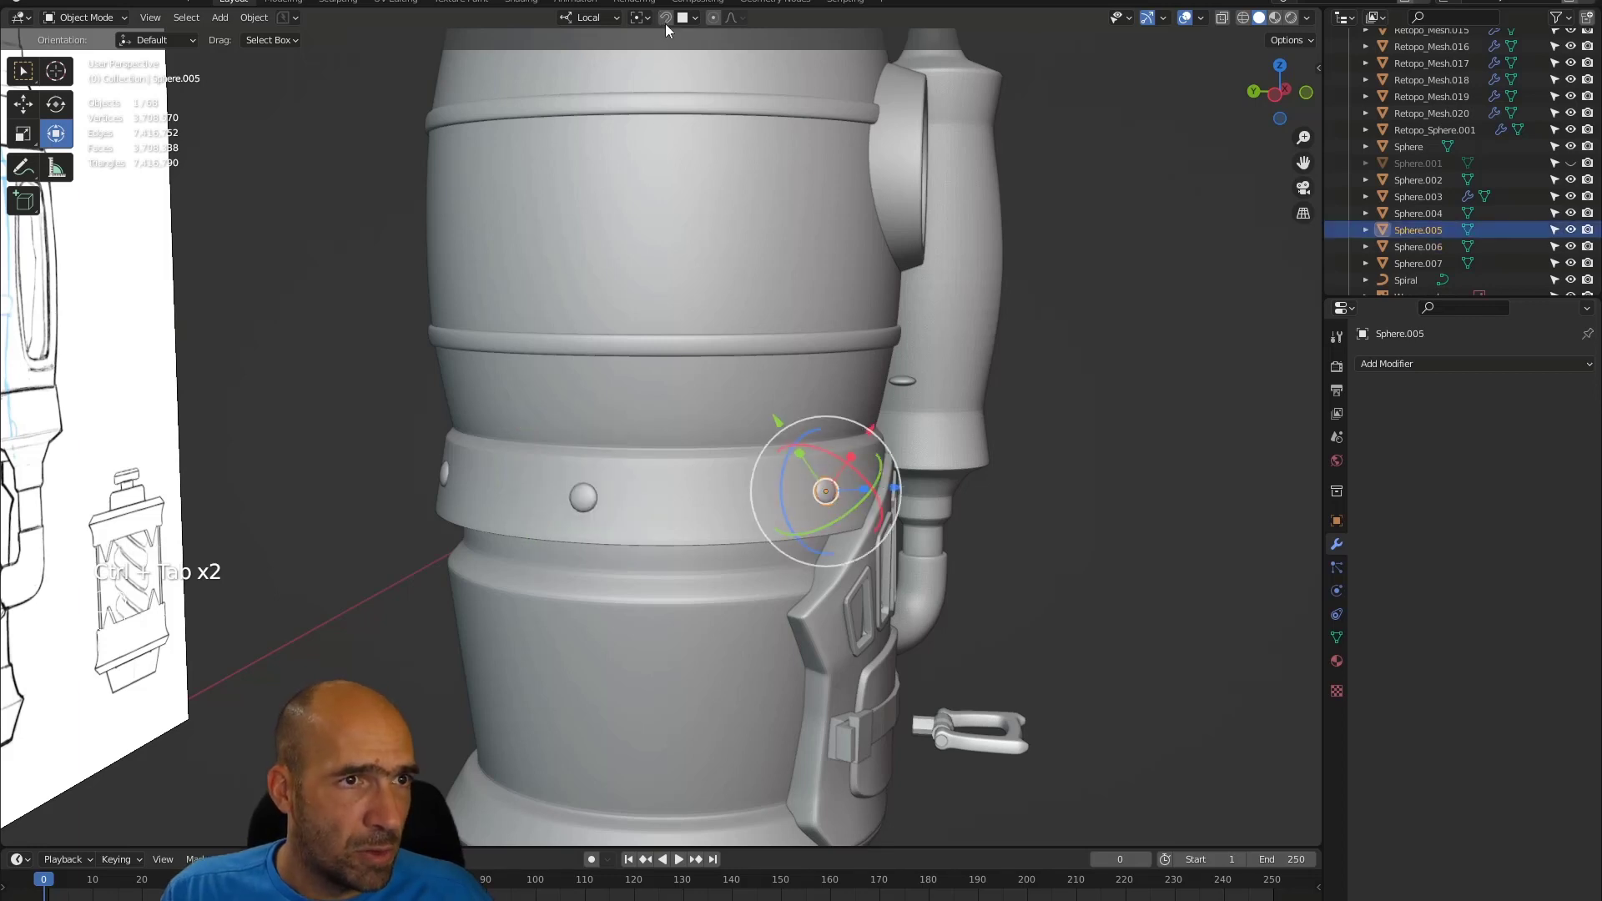
key(g)
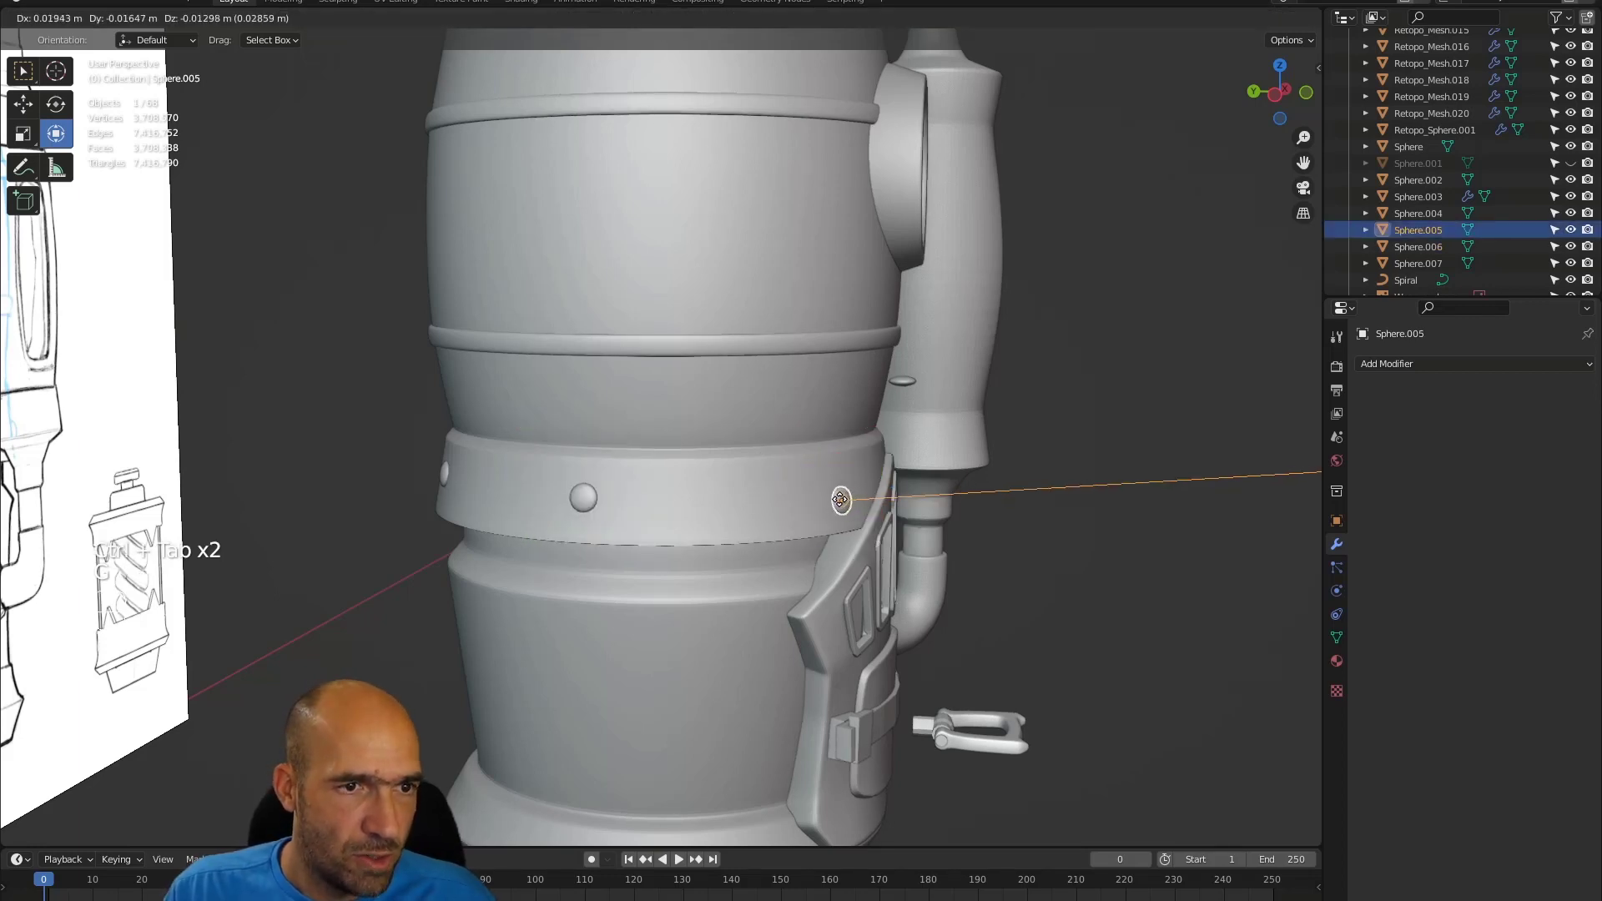
click(828, 493)
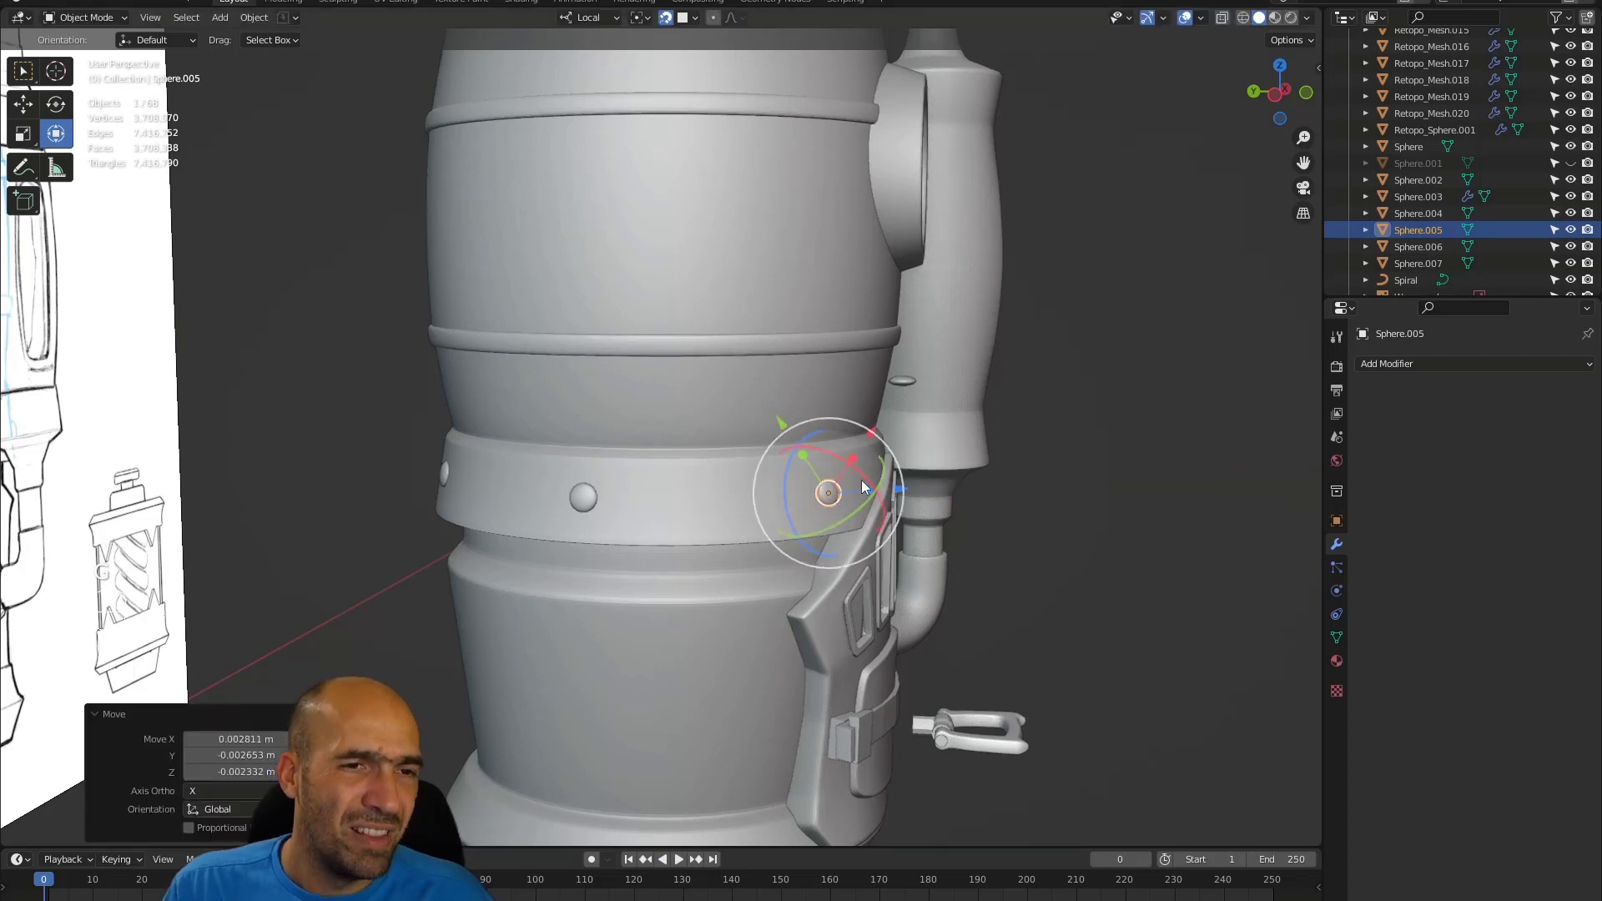
alt+drag(863, 488, 956, 488)
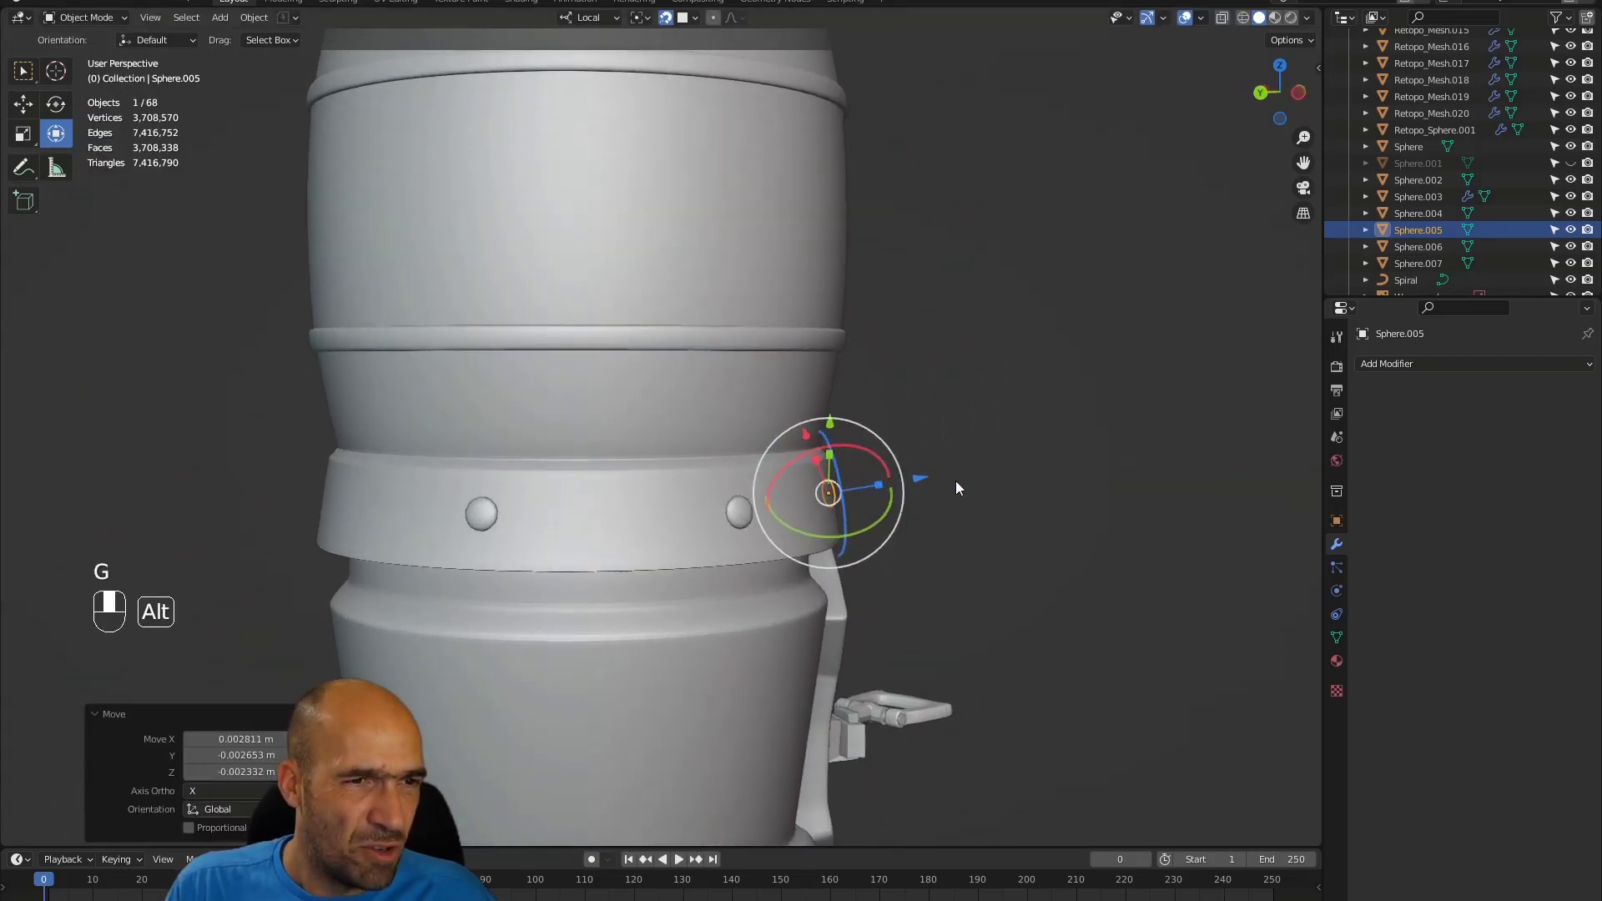
- Shift the rear rivet on the barrel's lower band slightly along the surface to even out its spacing
scroll(955, 491, down, 3)
mouse_move(893, 527)
alt+middle_down()
mouse_move(805, 607)
mouse_move(841, 645)
mouse_move(854, 611)
mouse_move(645, 552)
mouse_move(679, 588)
mouse_move(722, 578)
mouse_move(626, 547)
alt+middle_up()
click(565, 523)
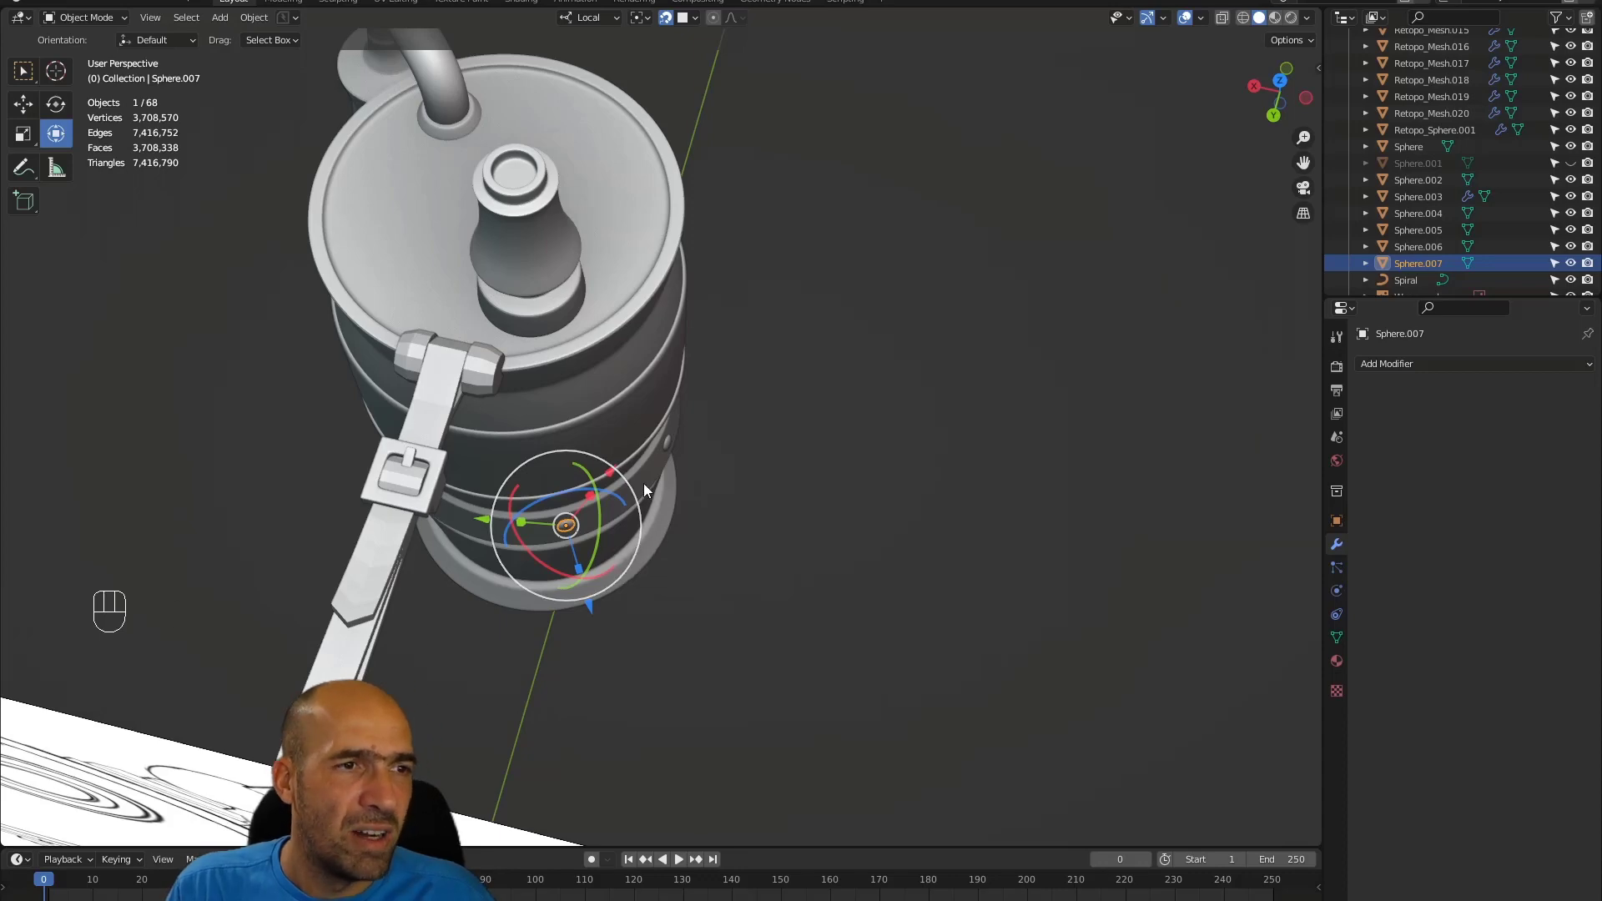
alt+middle_drag(644, 483, 533, 352)
alt+middle_drag(725, 412, 696, 422)
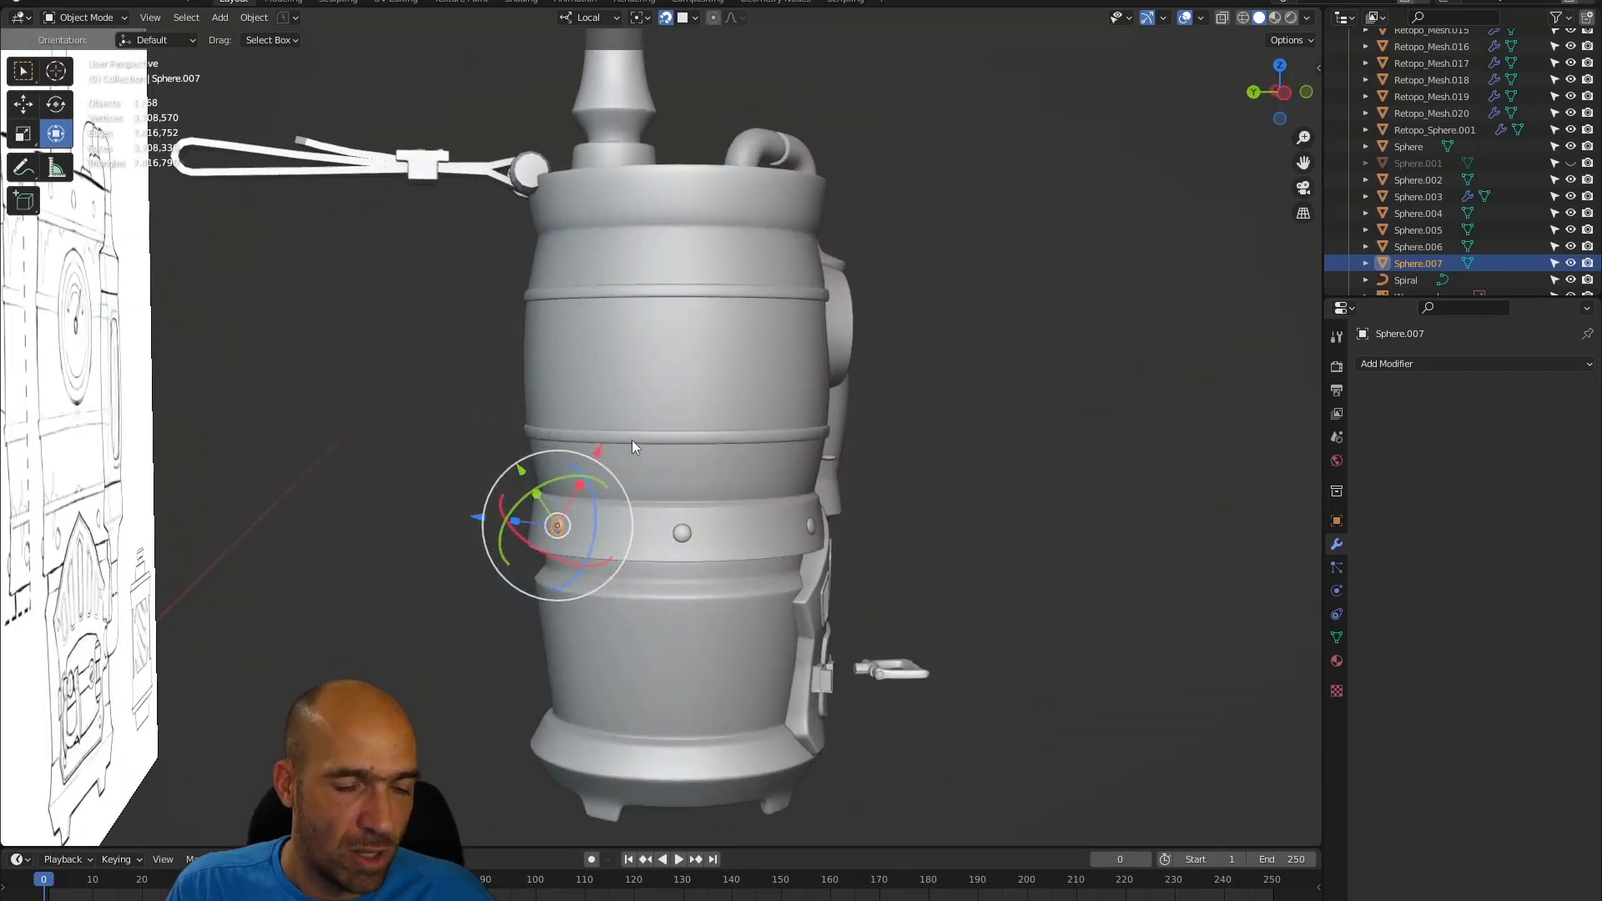
key(g)
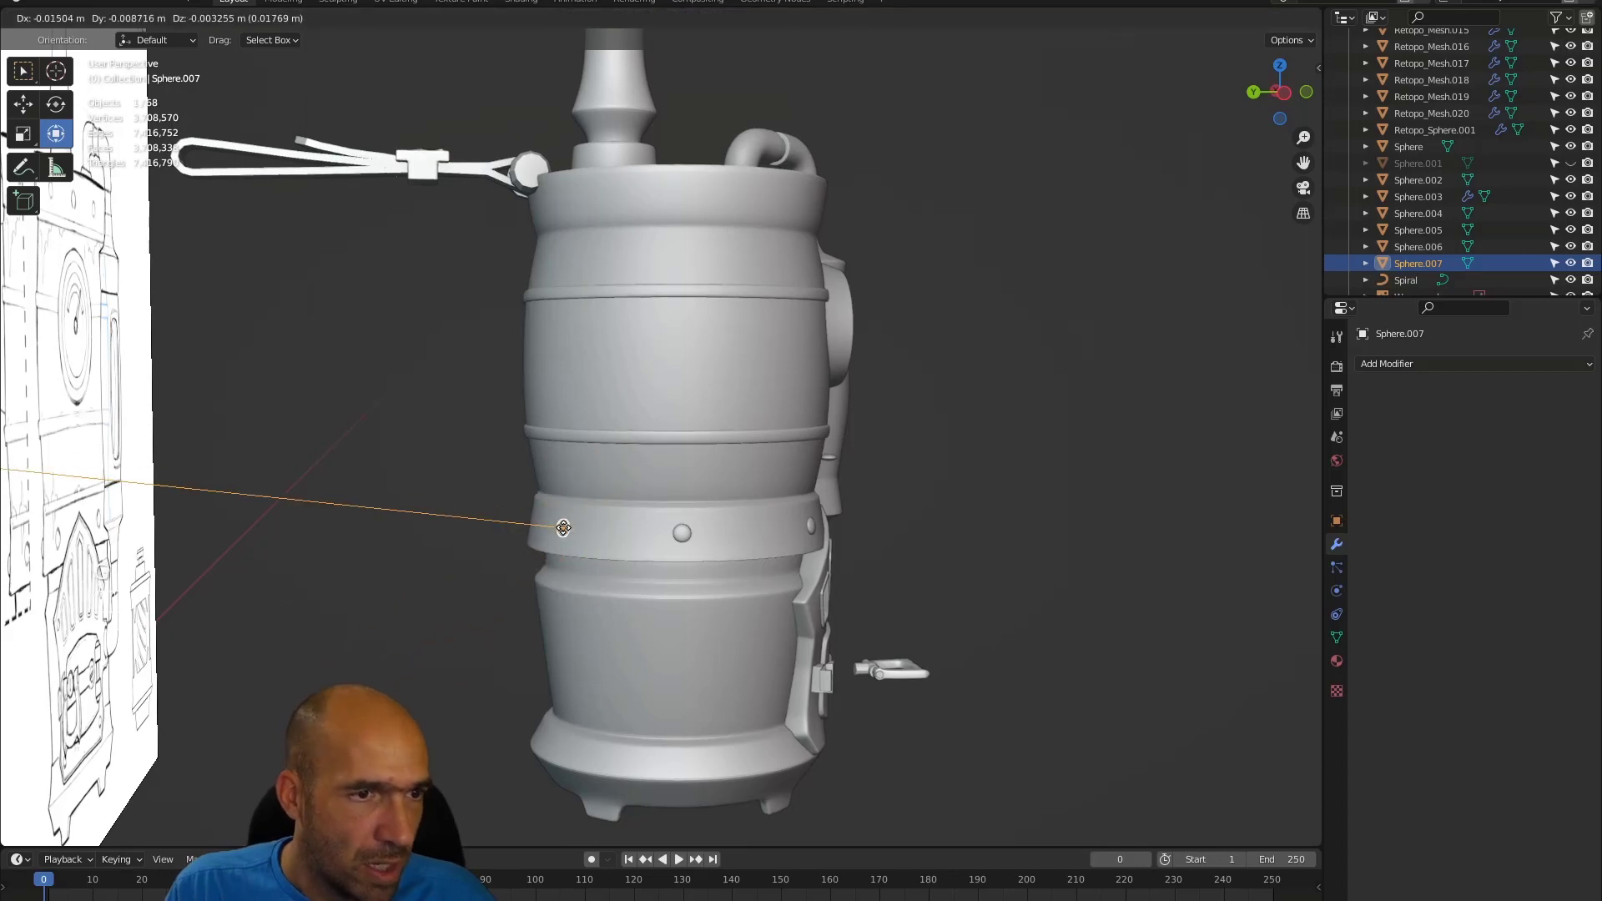
click(564, 527)
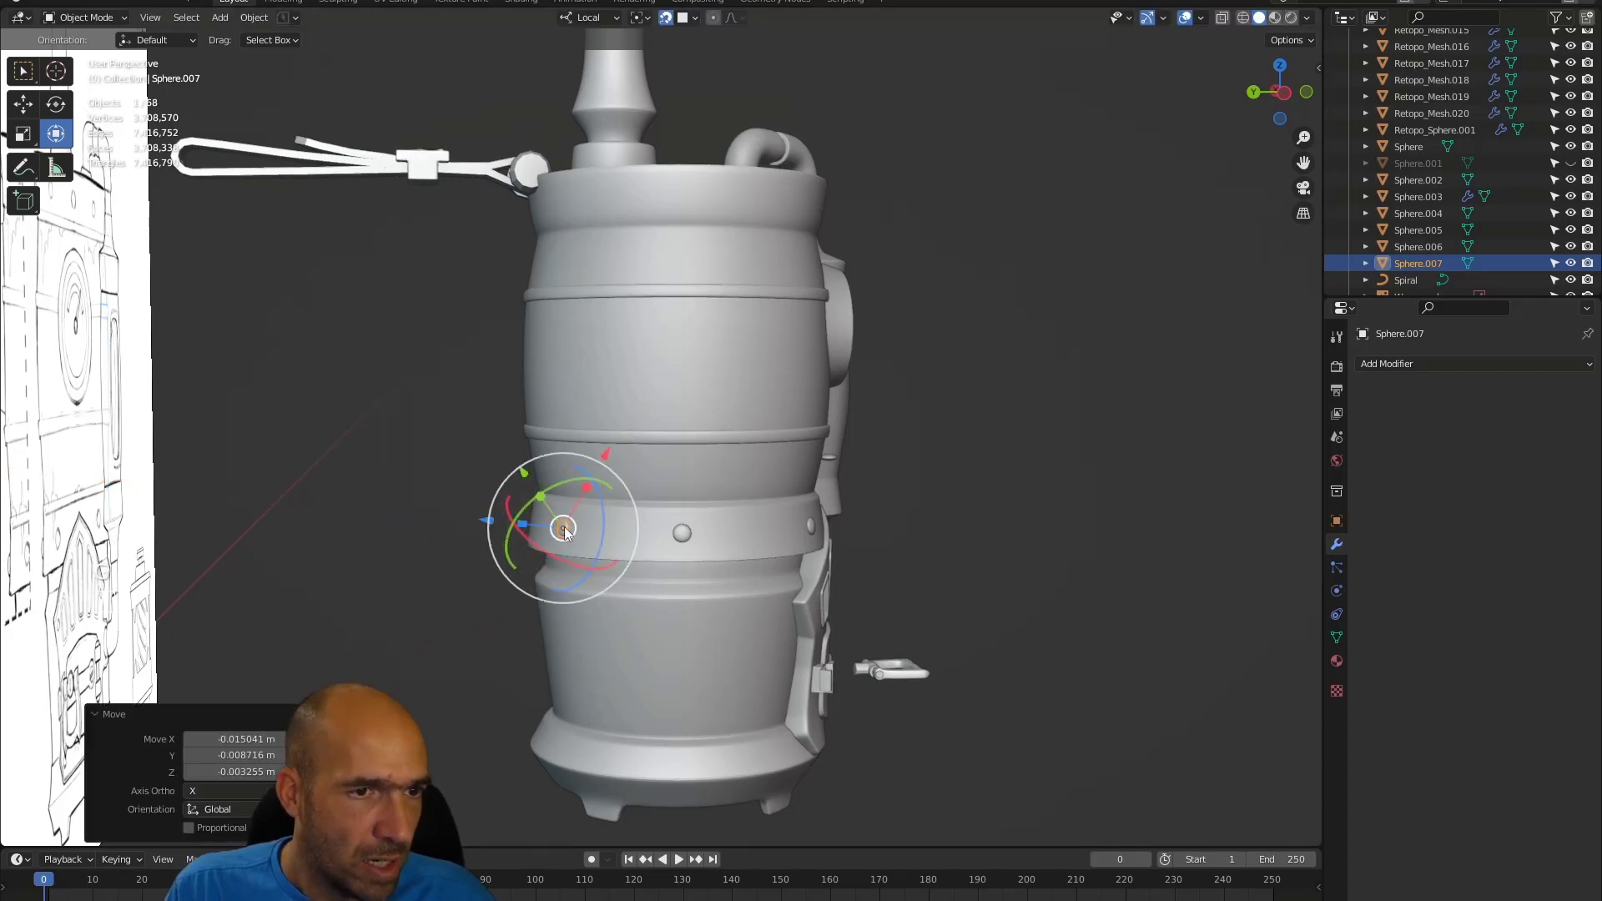
alt+middle_drag(564, 528, 733, 549)
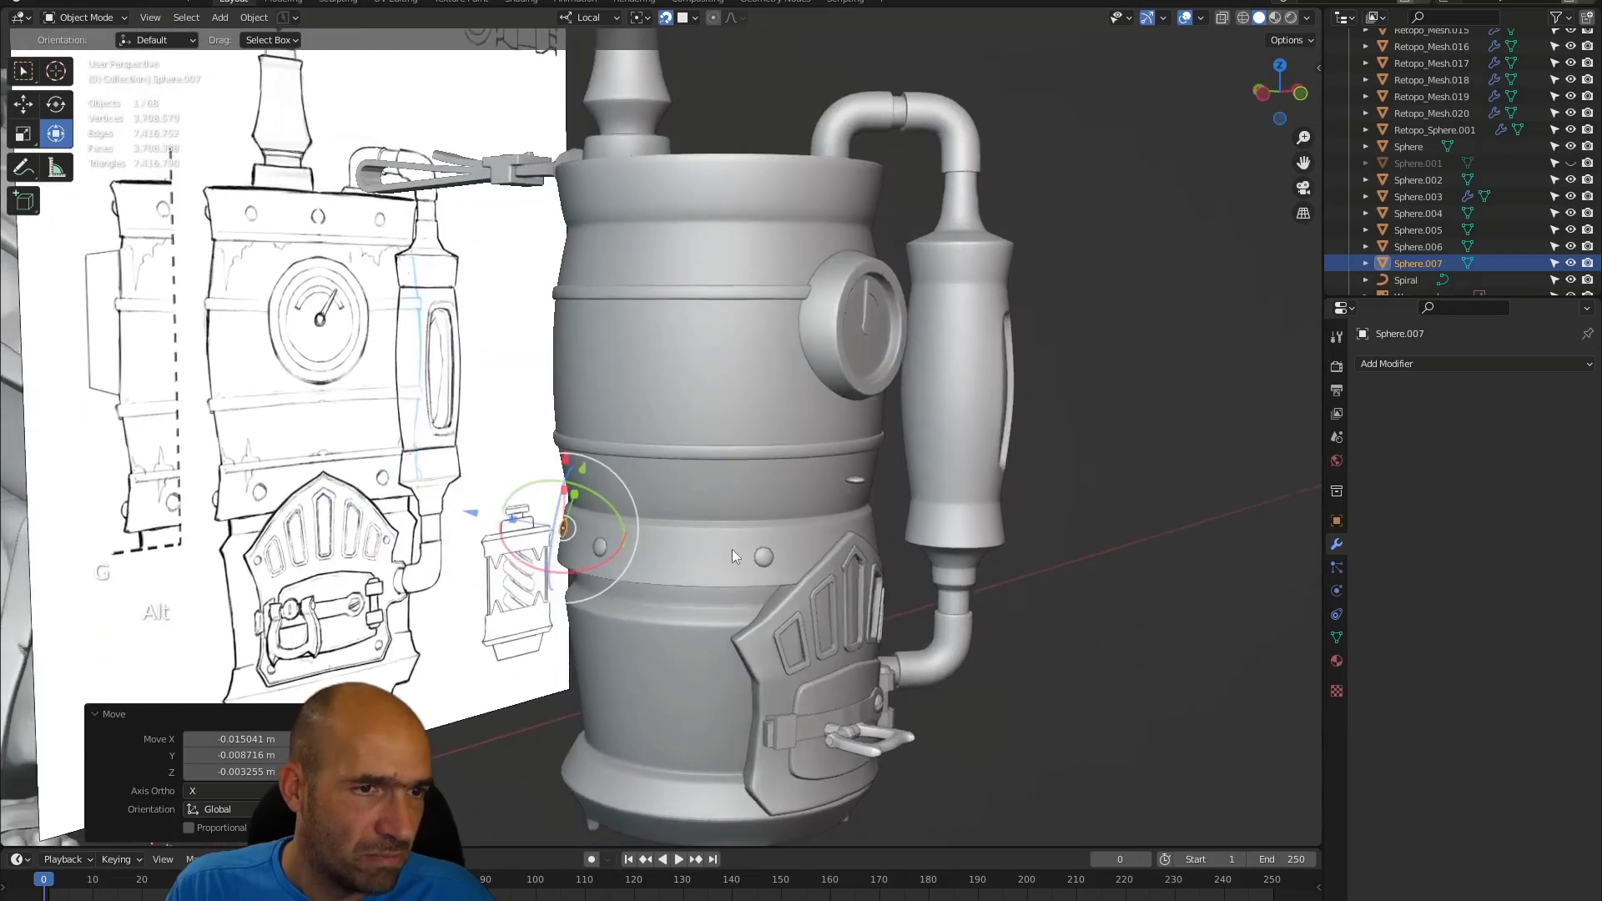
- Move the rivet beside the door about 0.03 m along the lower band, away from the door
click(764, 557)
key(g)
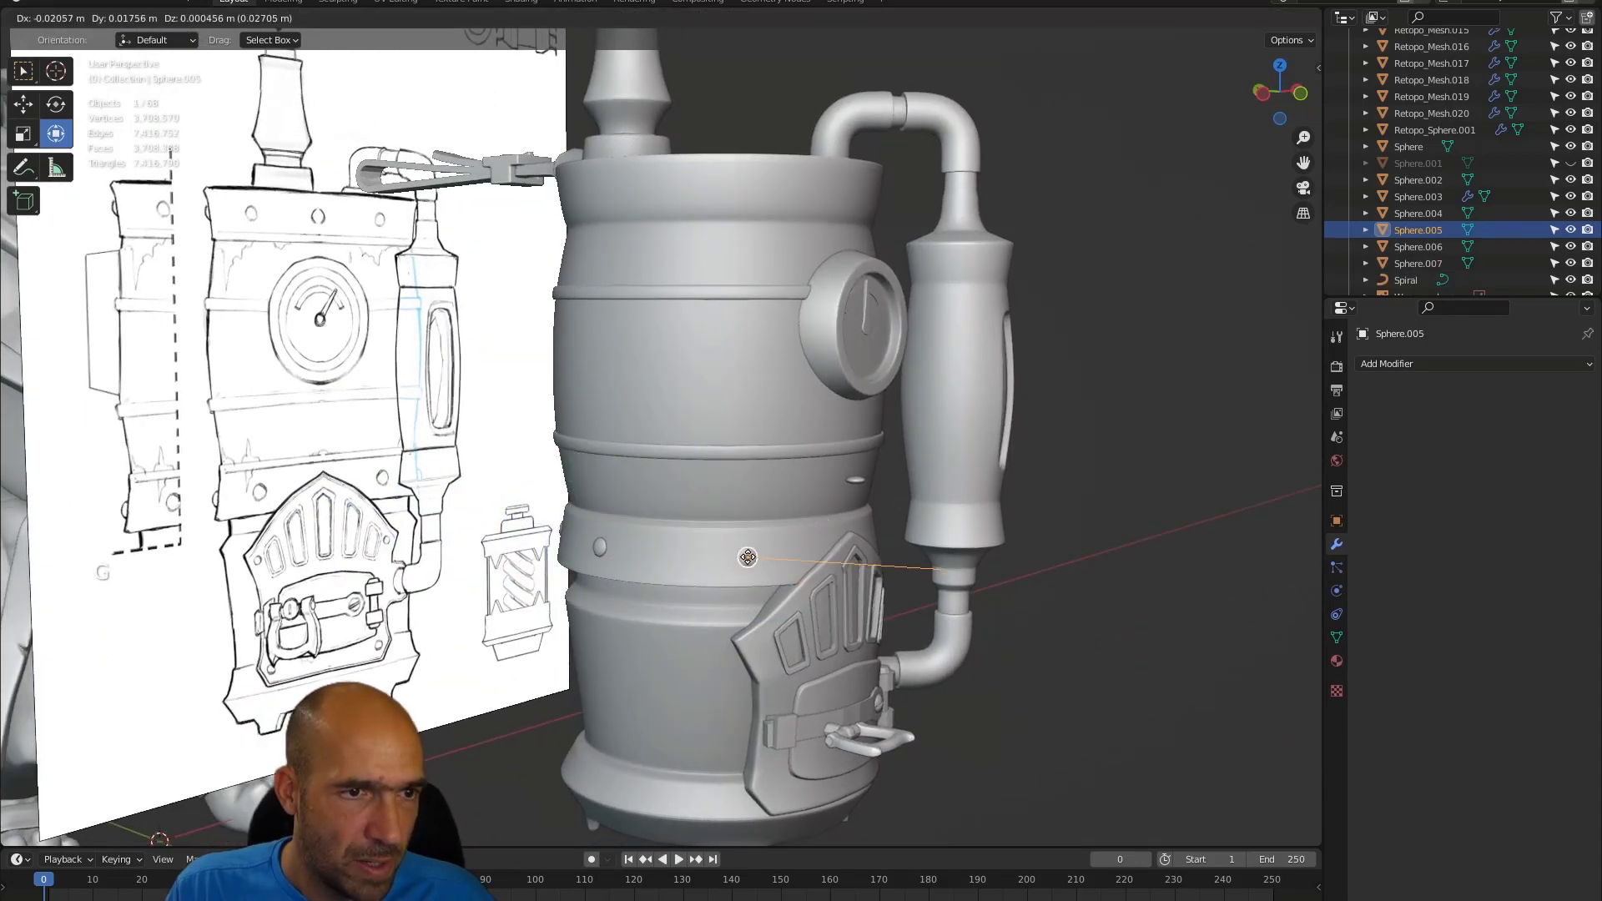
click(747, 557)
alt+drag(777, 559, 880, 522)
alt+middle_drag(880, 524, 826, 543)
scroll(843, 537, down, 1)
- Duplicate the rivet beside the door in place, and put a linked duplicate on the top rim about 0.59 m above
key(shift+d)
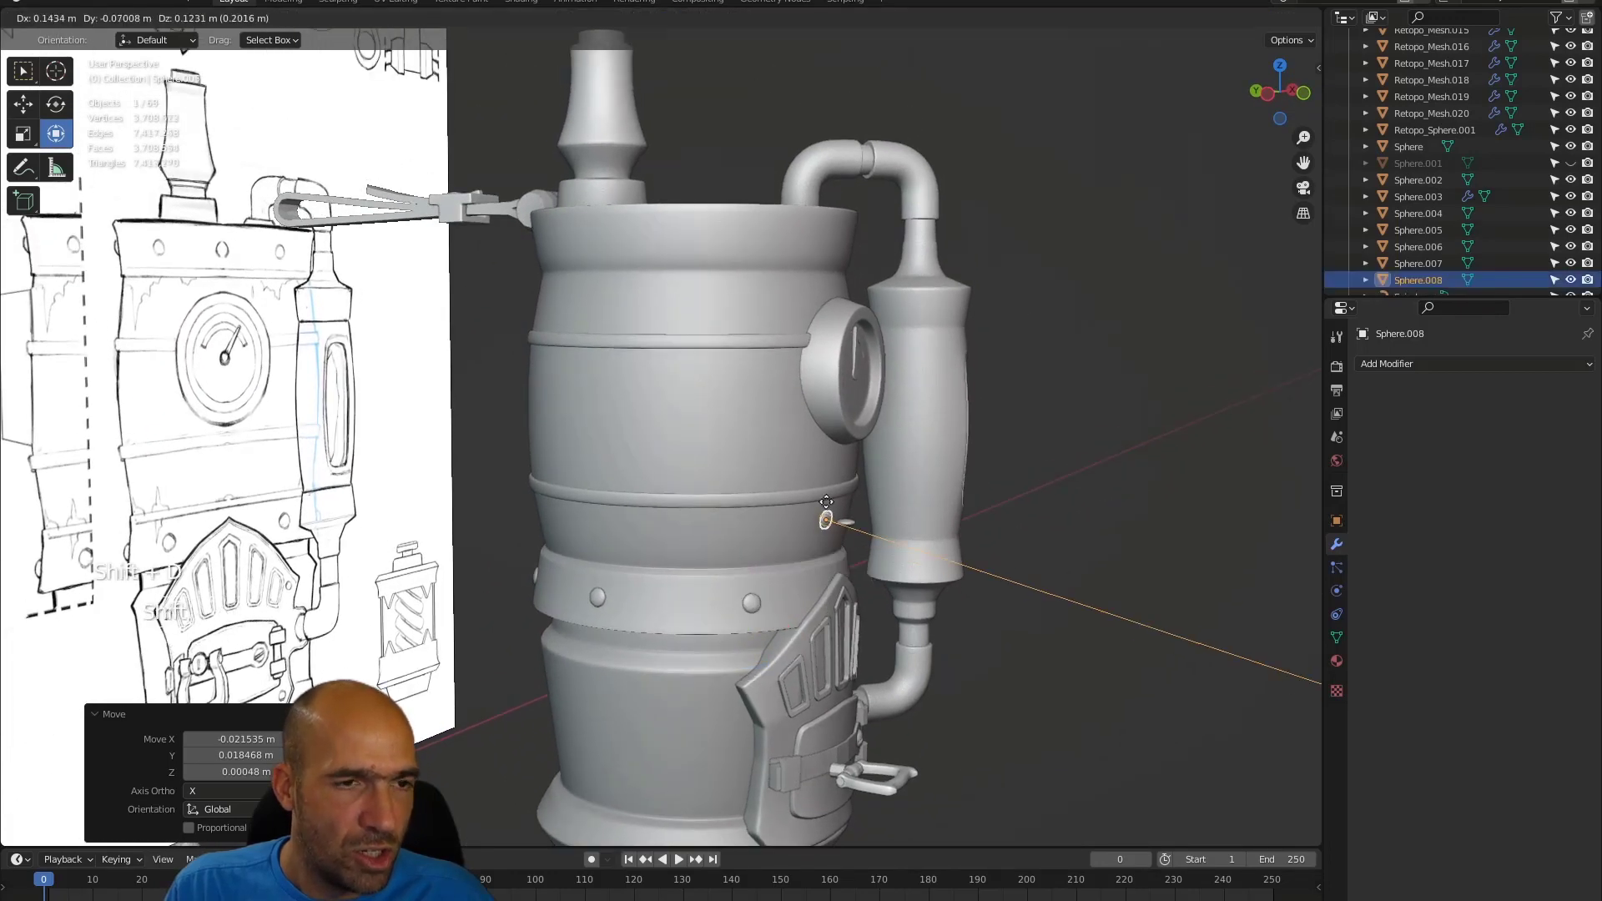
right_click(786, 266)
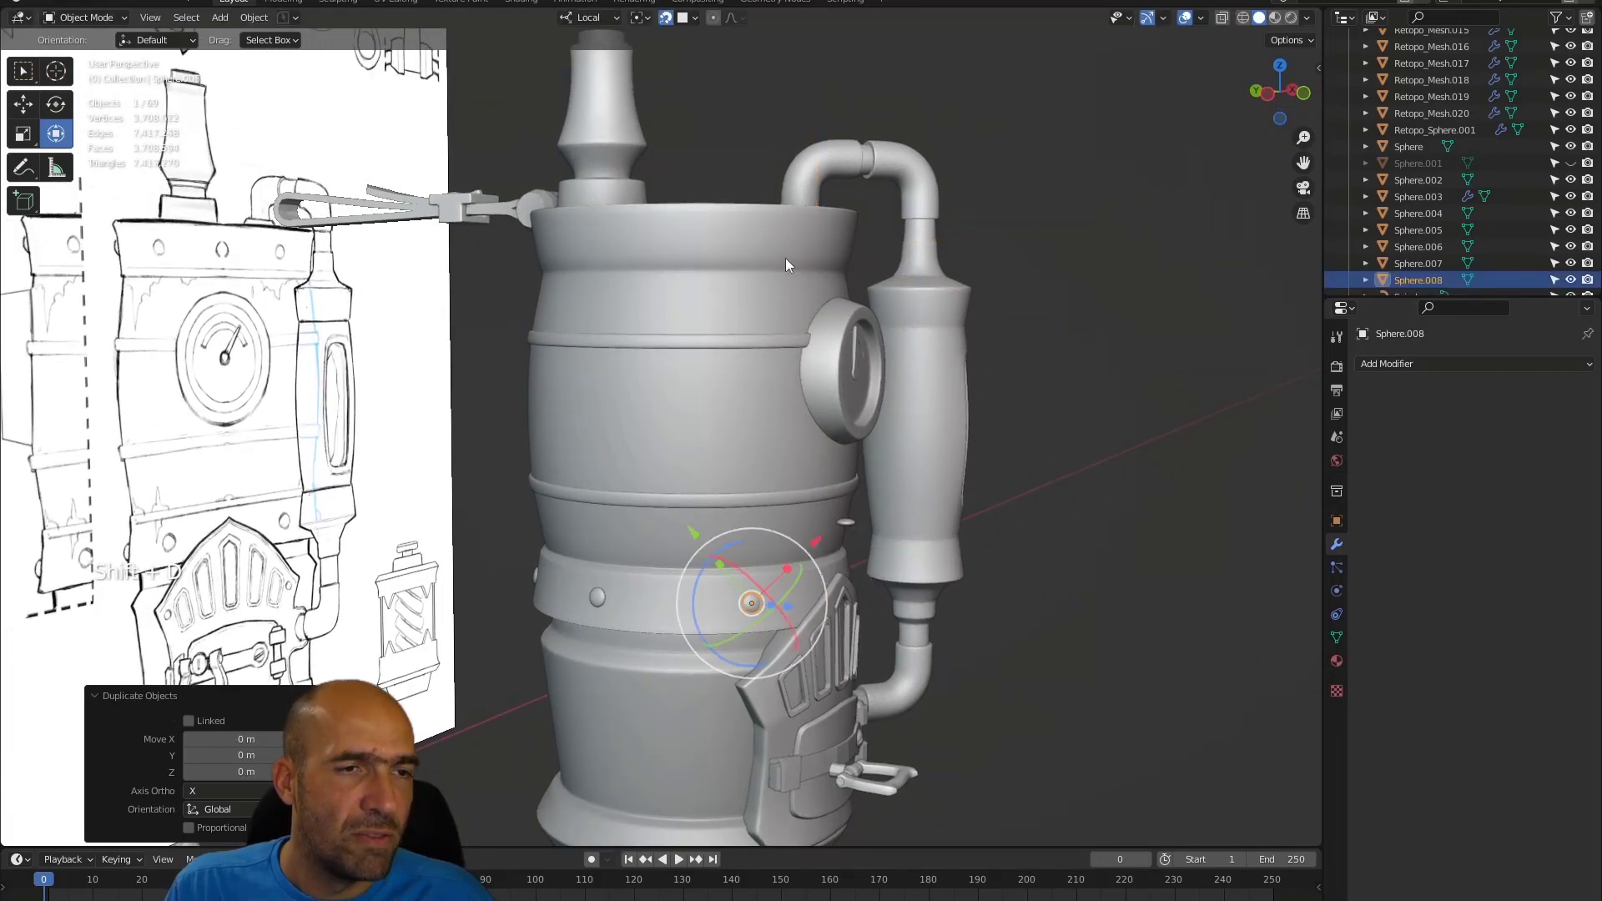
key(alt+d)
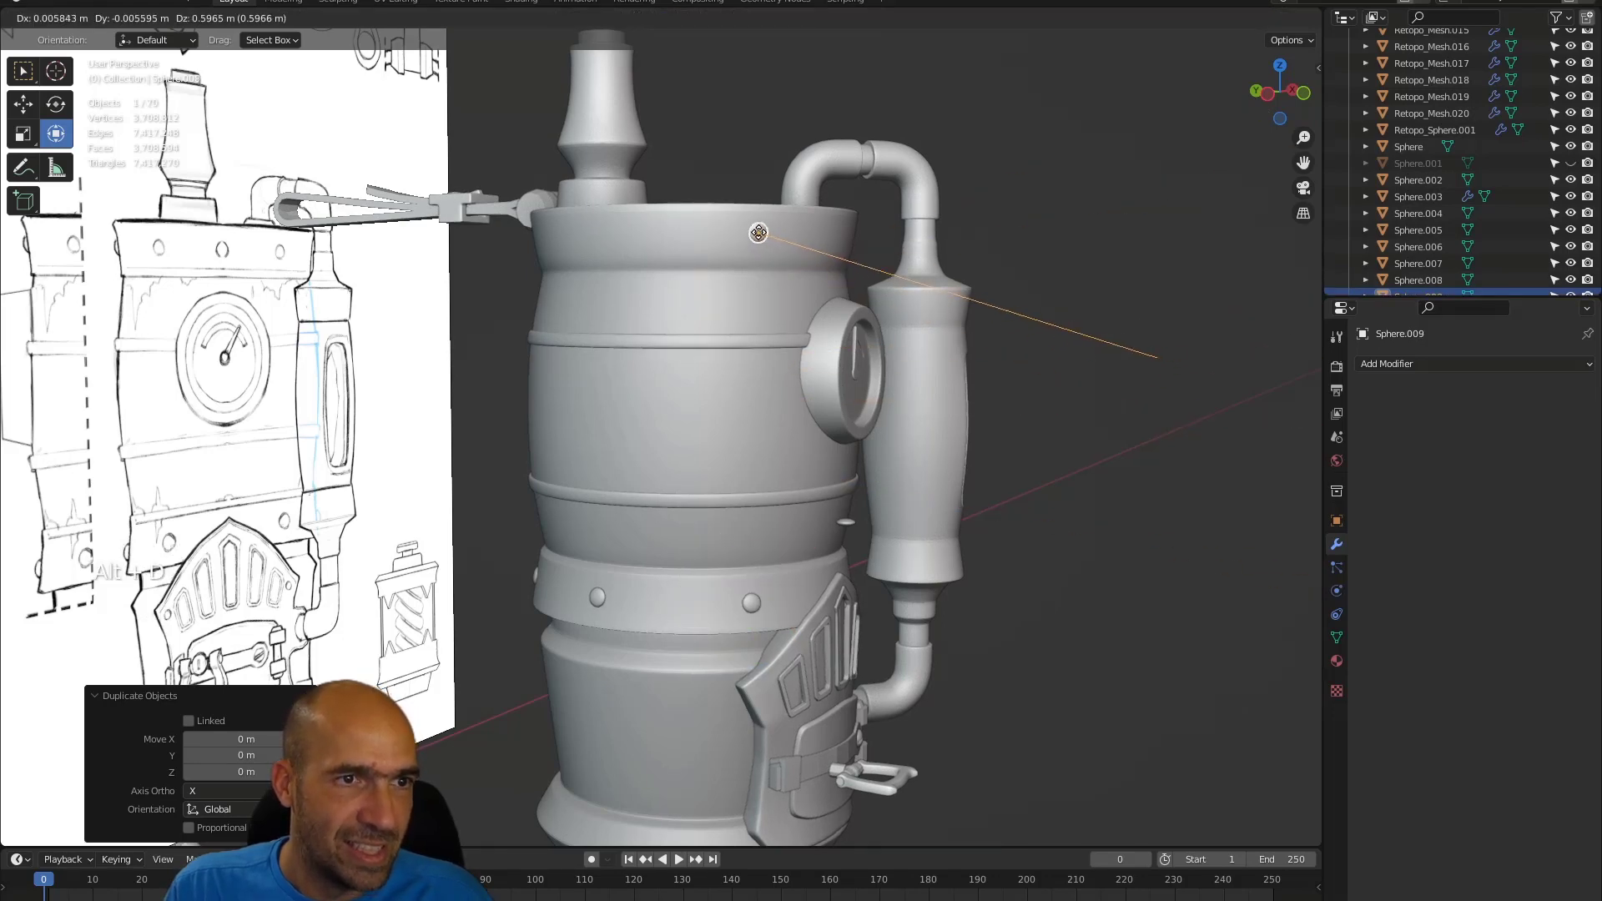
click(759, 237)
alt+drag(797, 260, 854, 283)
- Place two more linked rivet duplicates at even intervals along the top rim toward the back of the barrel
key(alt+d)
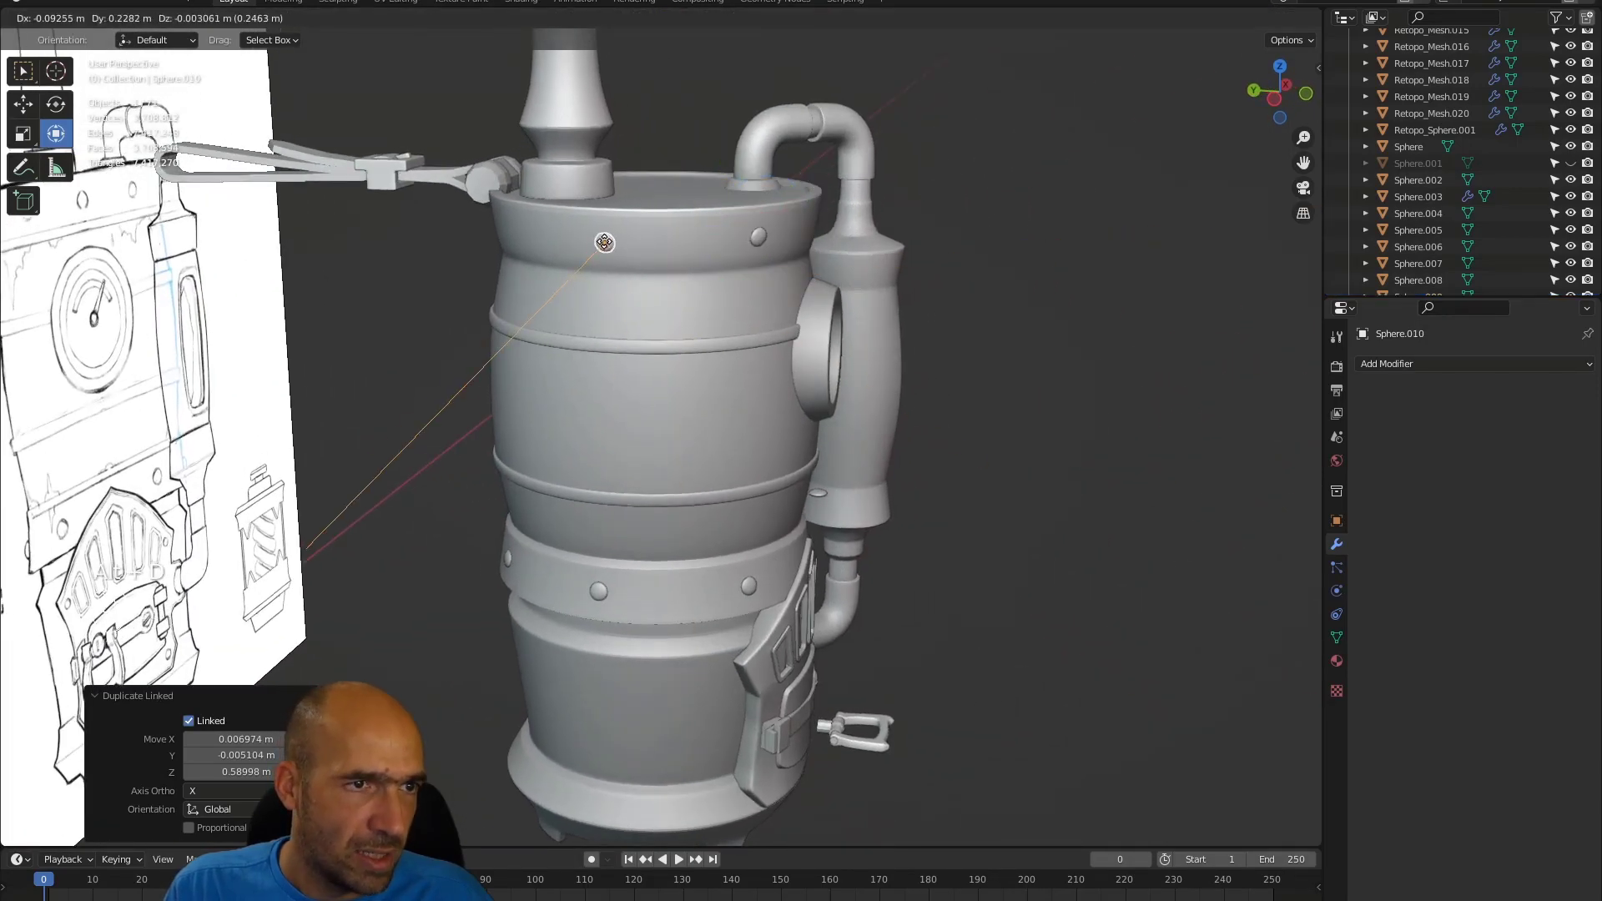
click(602, 240)
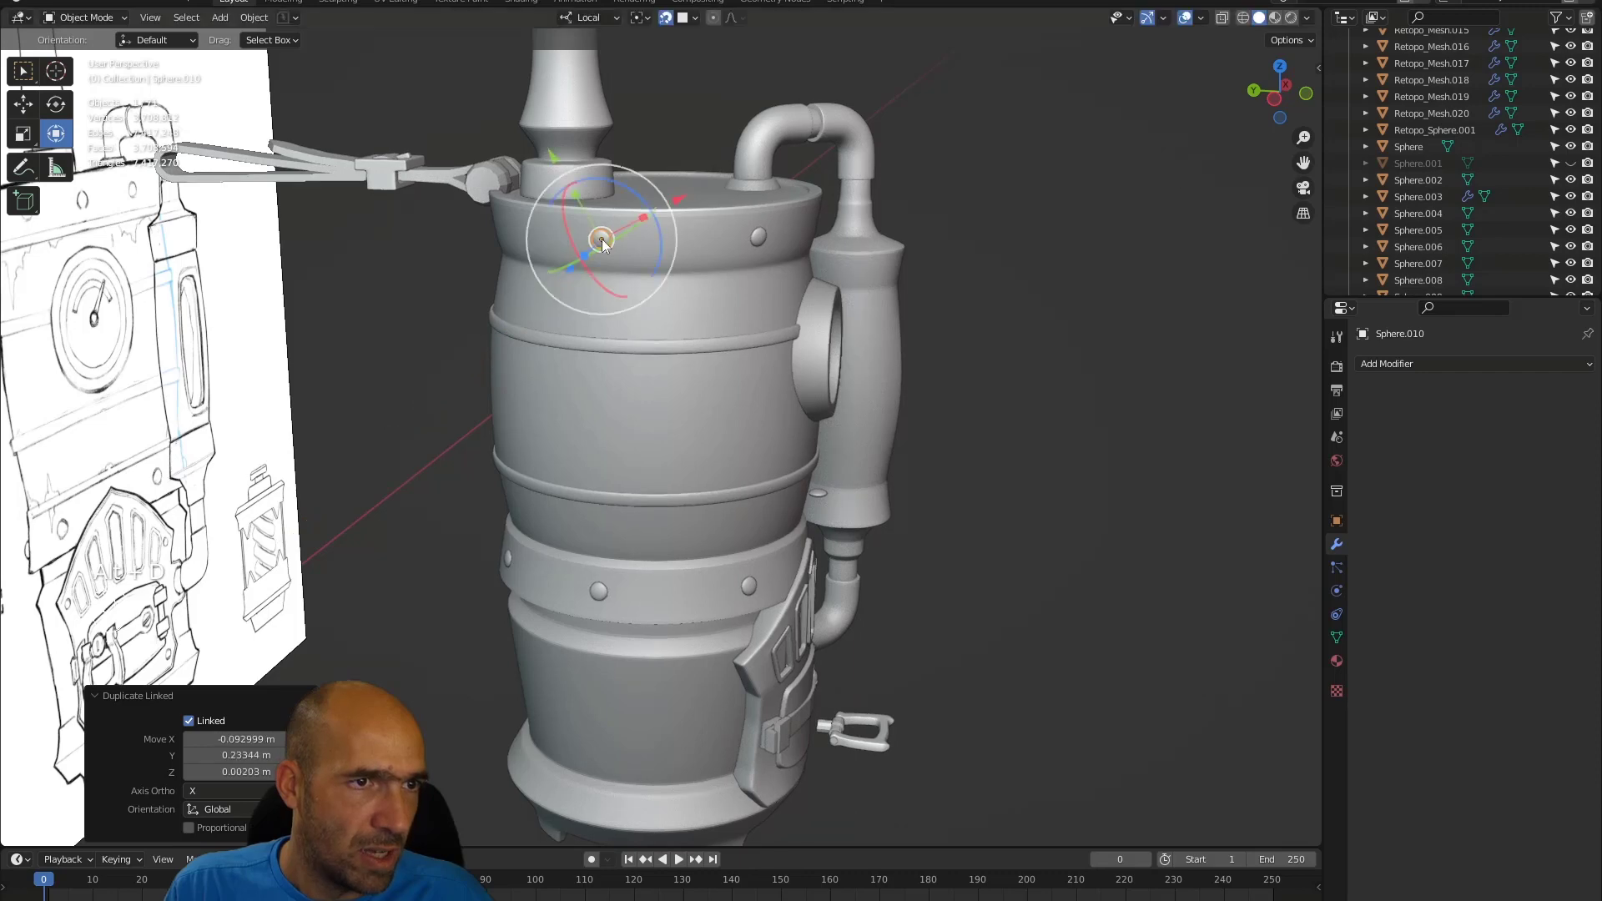
alt+drag(602, 239, 693, 259)
key(alt+d)
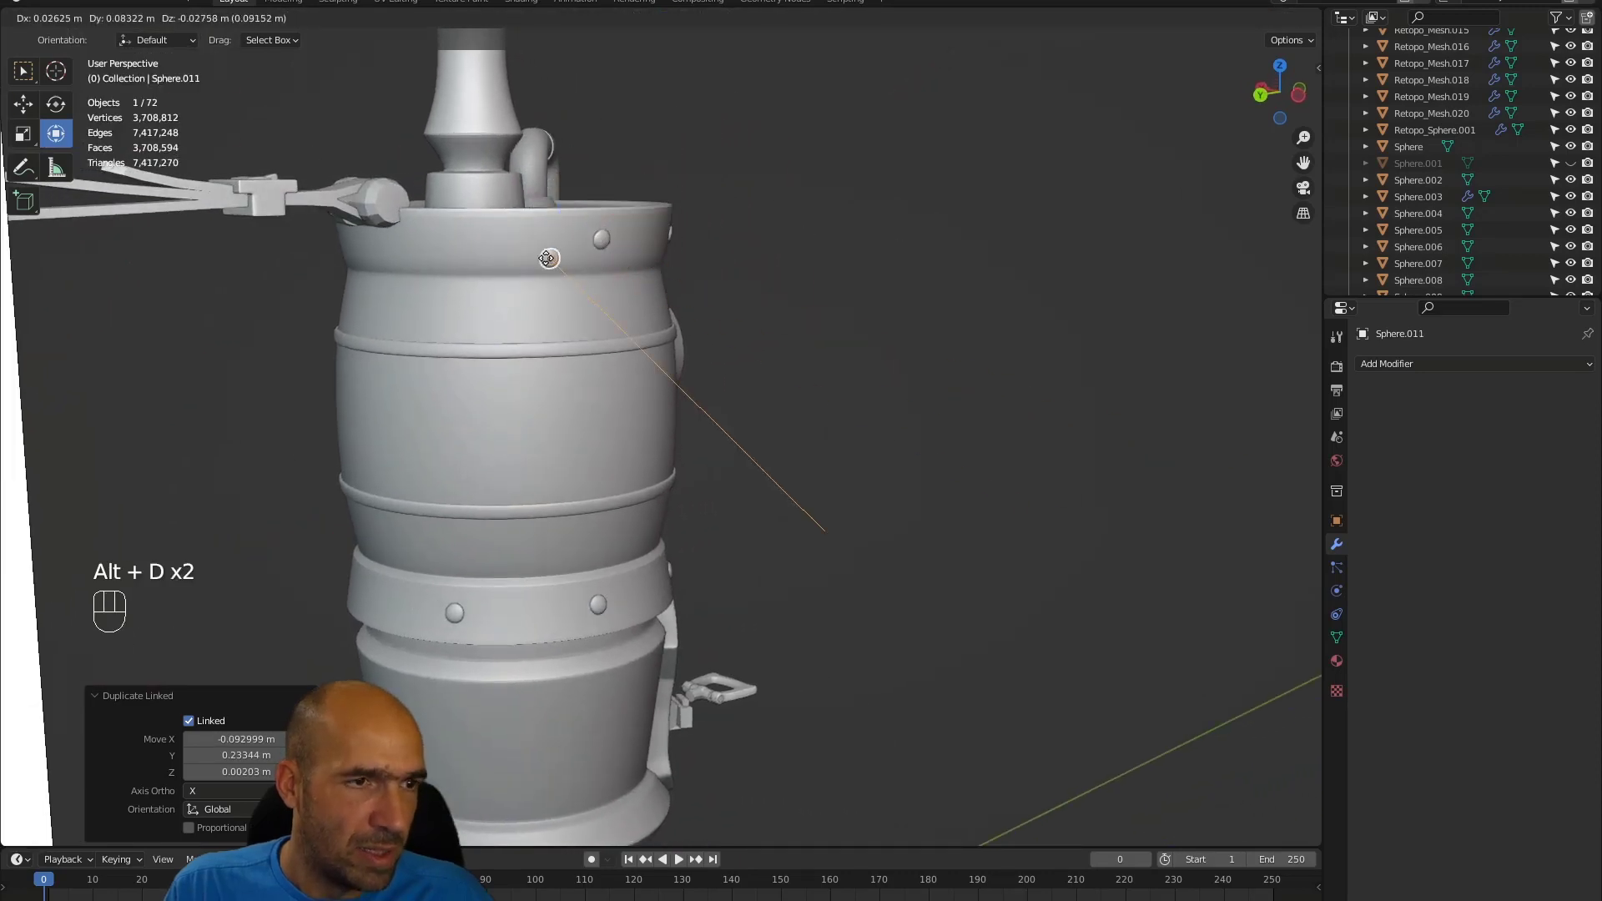
click(460, 240)
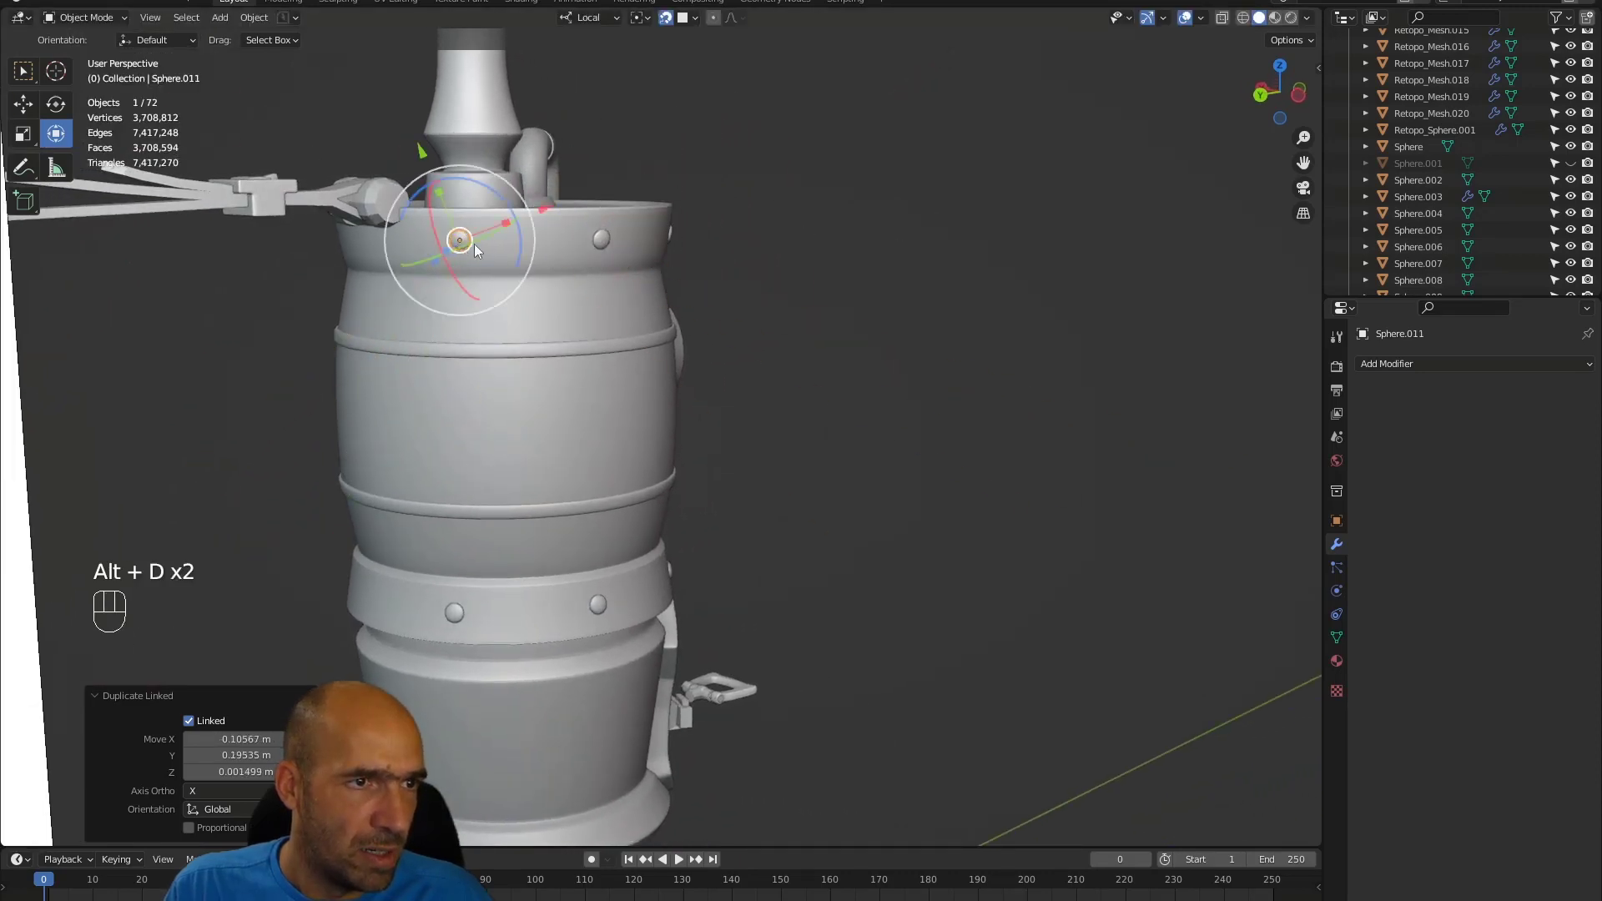
alt+drag(474, 244, 603, 273)
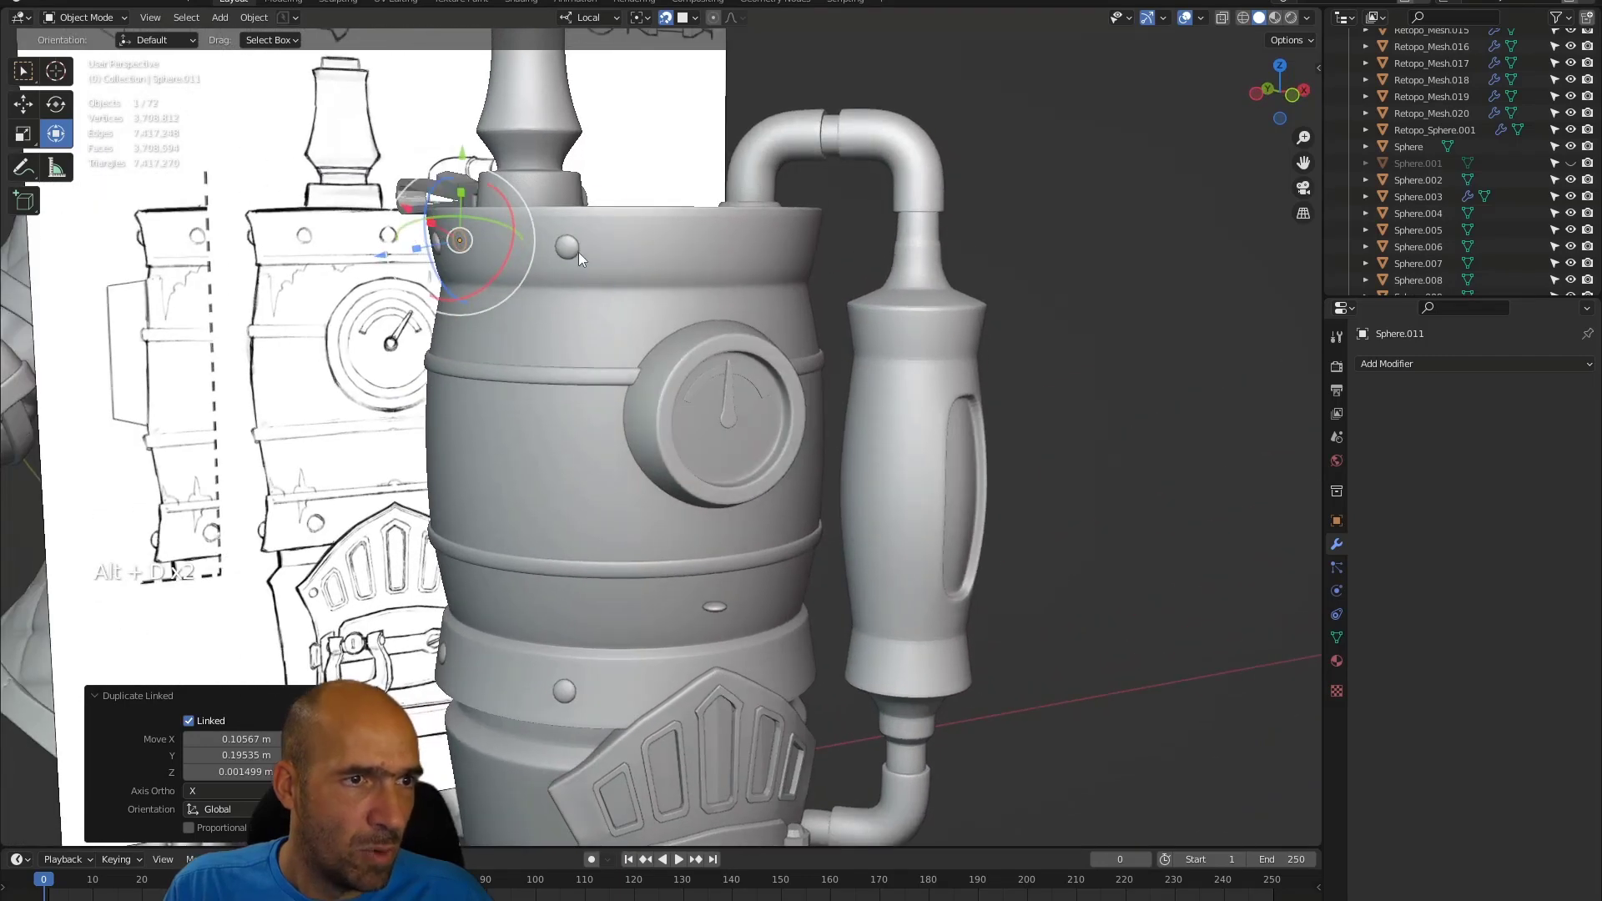
- Make a linked duplicate of the top rim's front rivet and place it on the rim above the gauge
click(573, 249)
alt+drag(734, 324, 720, 307)
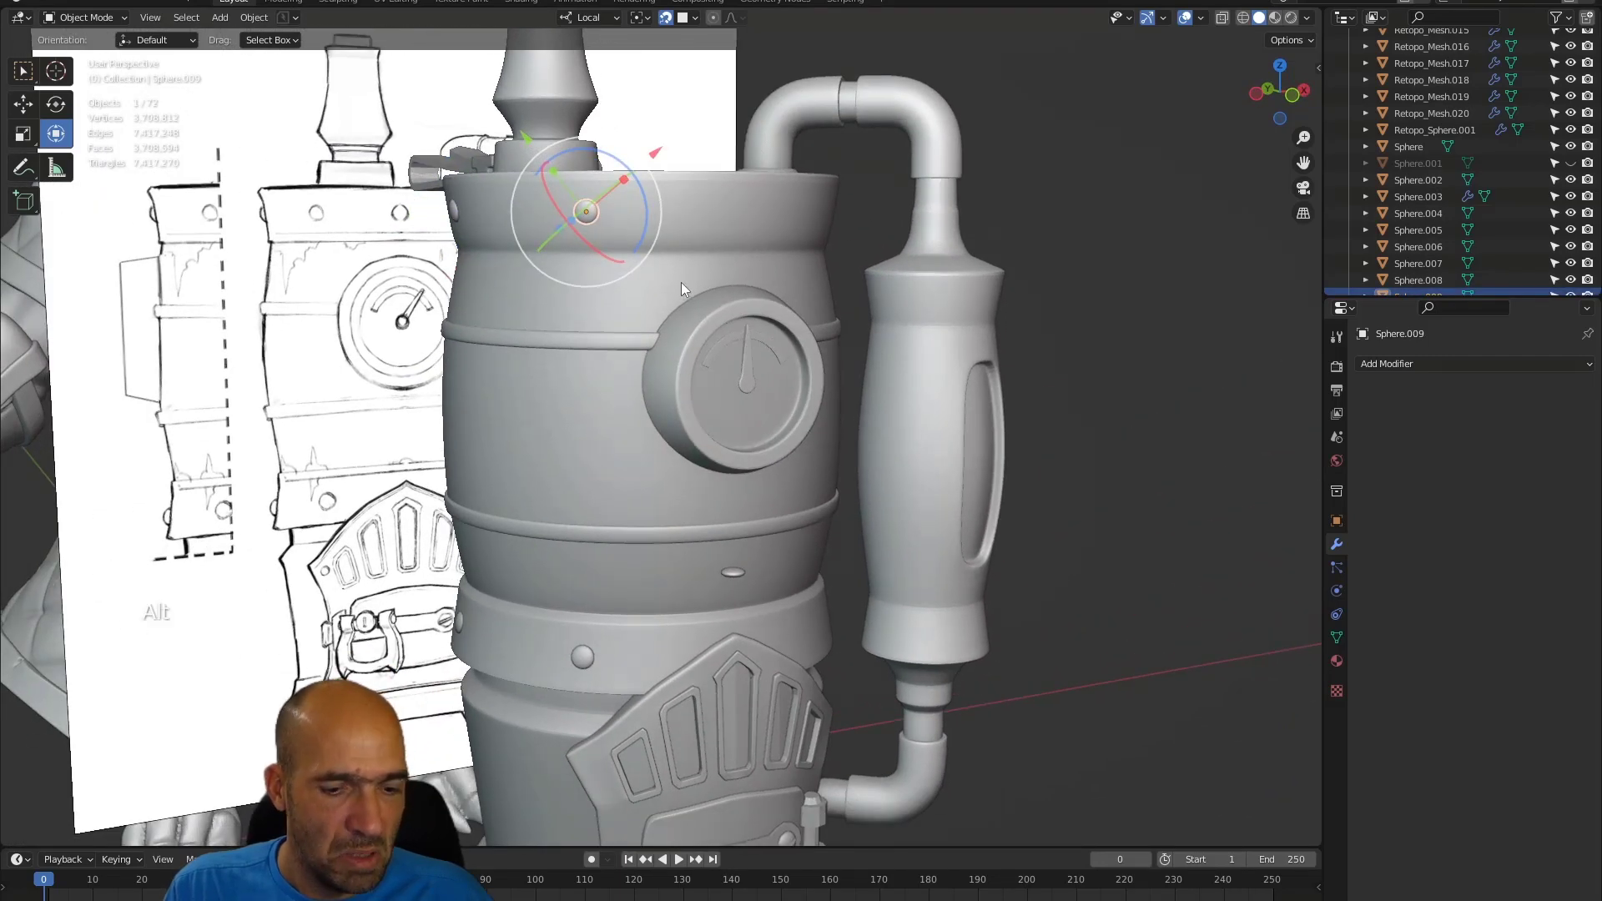
key(alt+d)
click(737, 207)
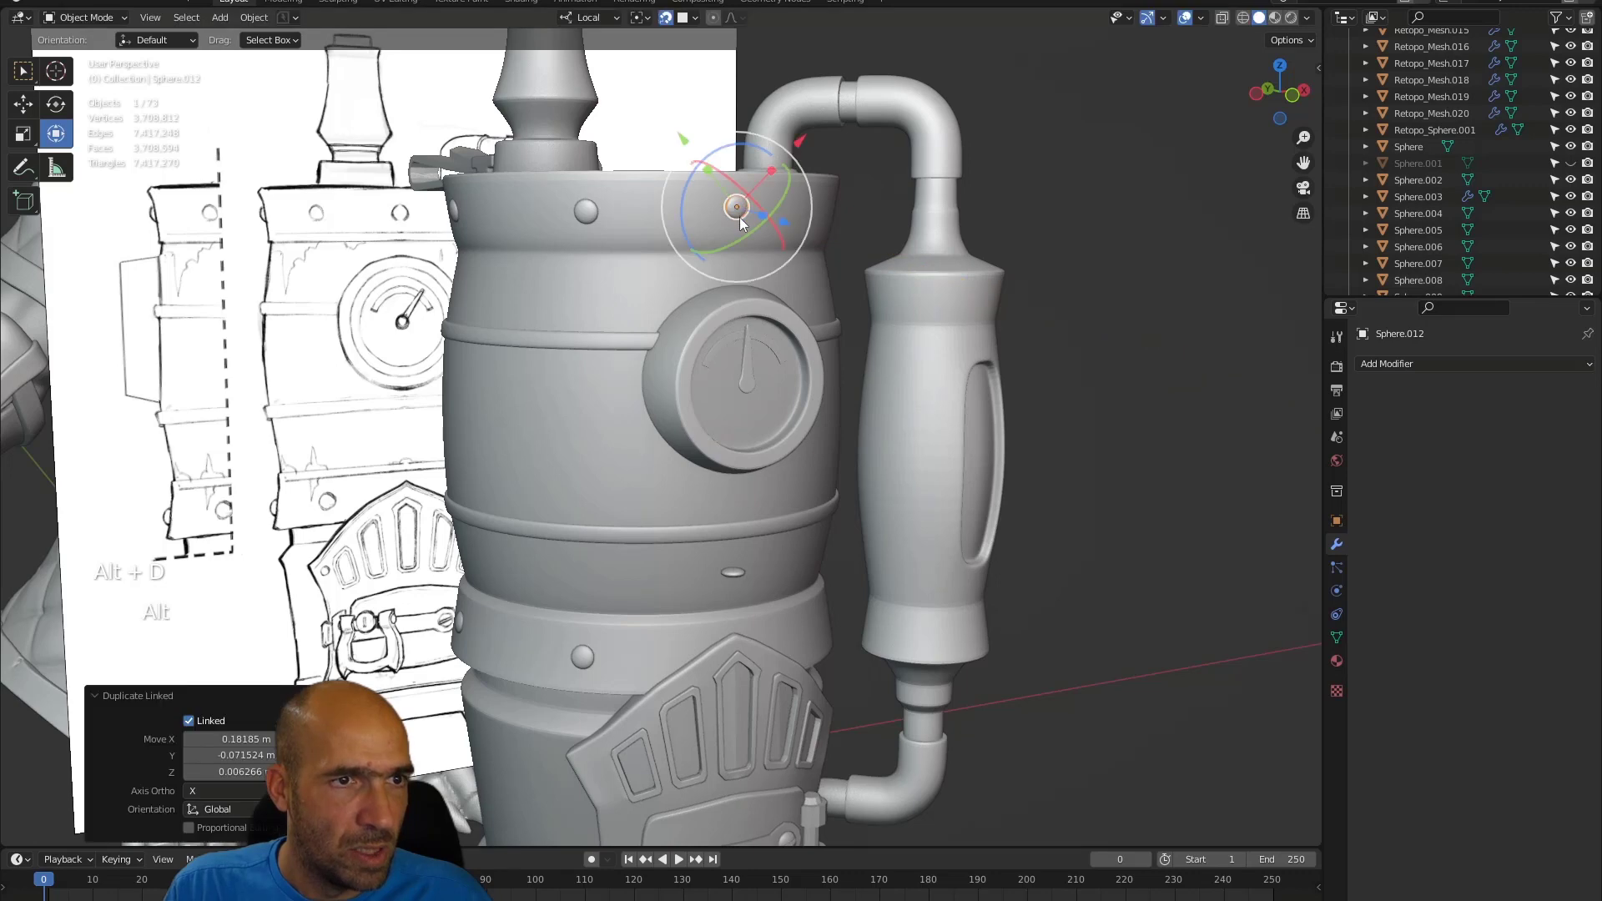
- Make another linked rivet duplicate and move it from the top rim down to the rear part of the lower band
key(alt+d)
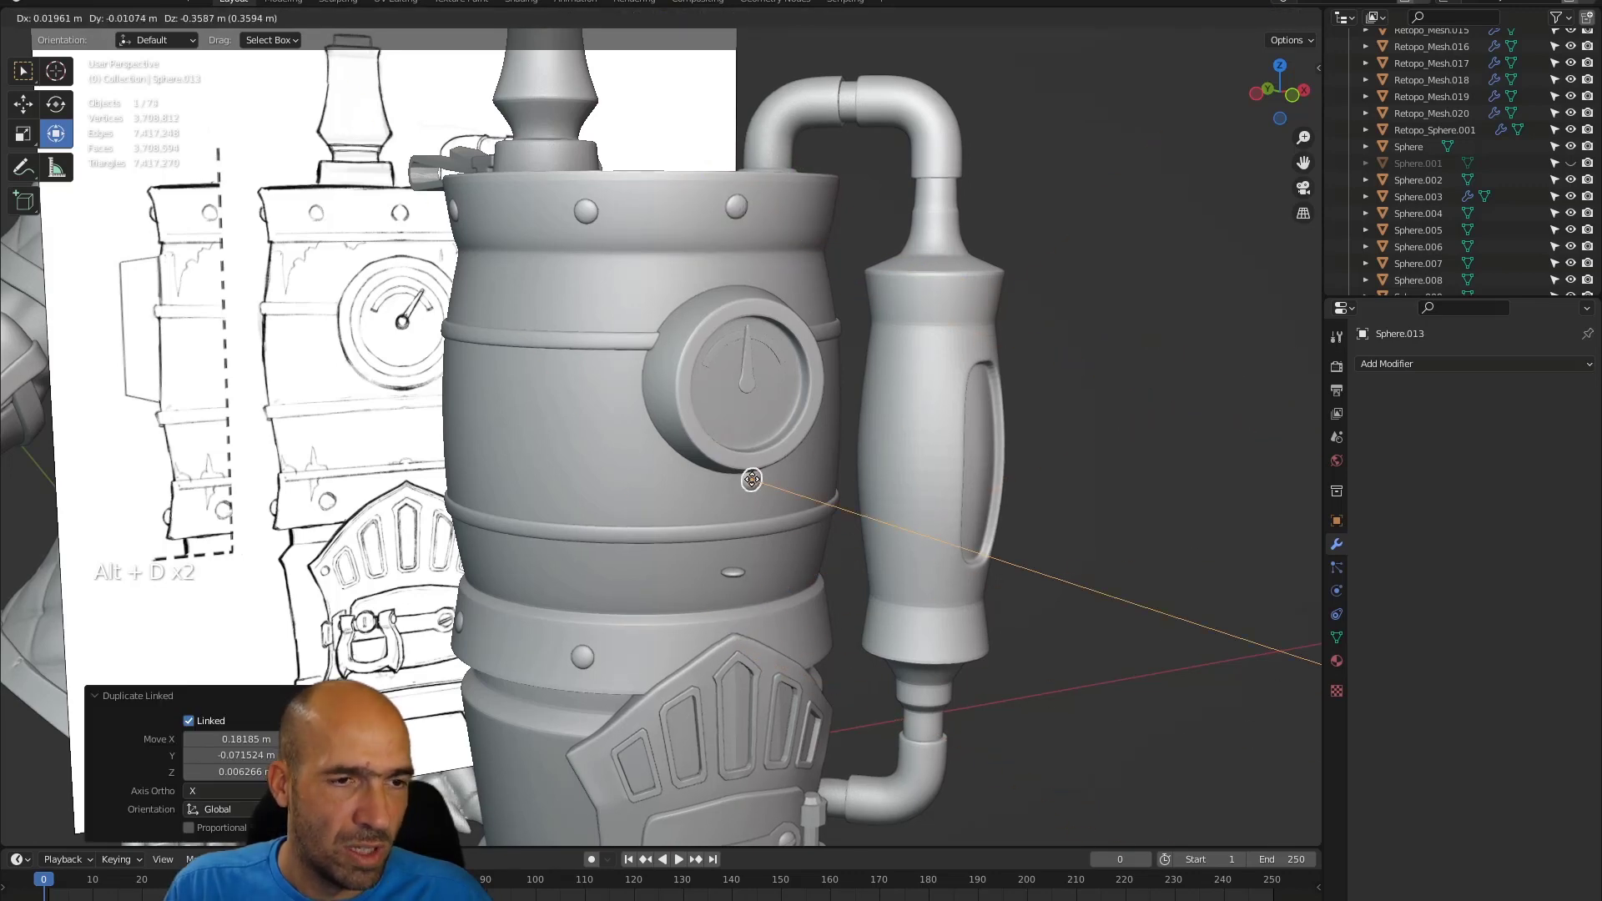
right_click(764, 425)
alt+drag(670, 428, 818, 443)
alt+drag(818, 443, 649, 470)
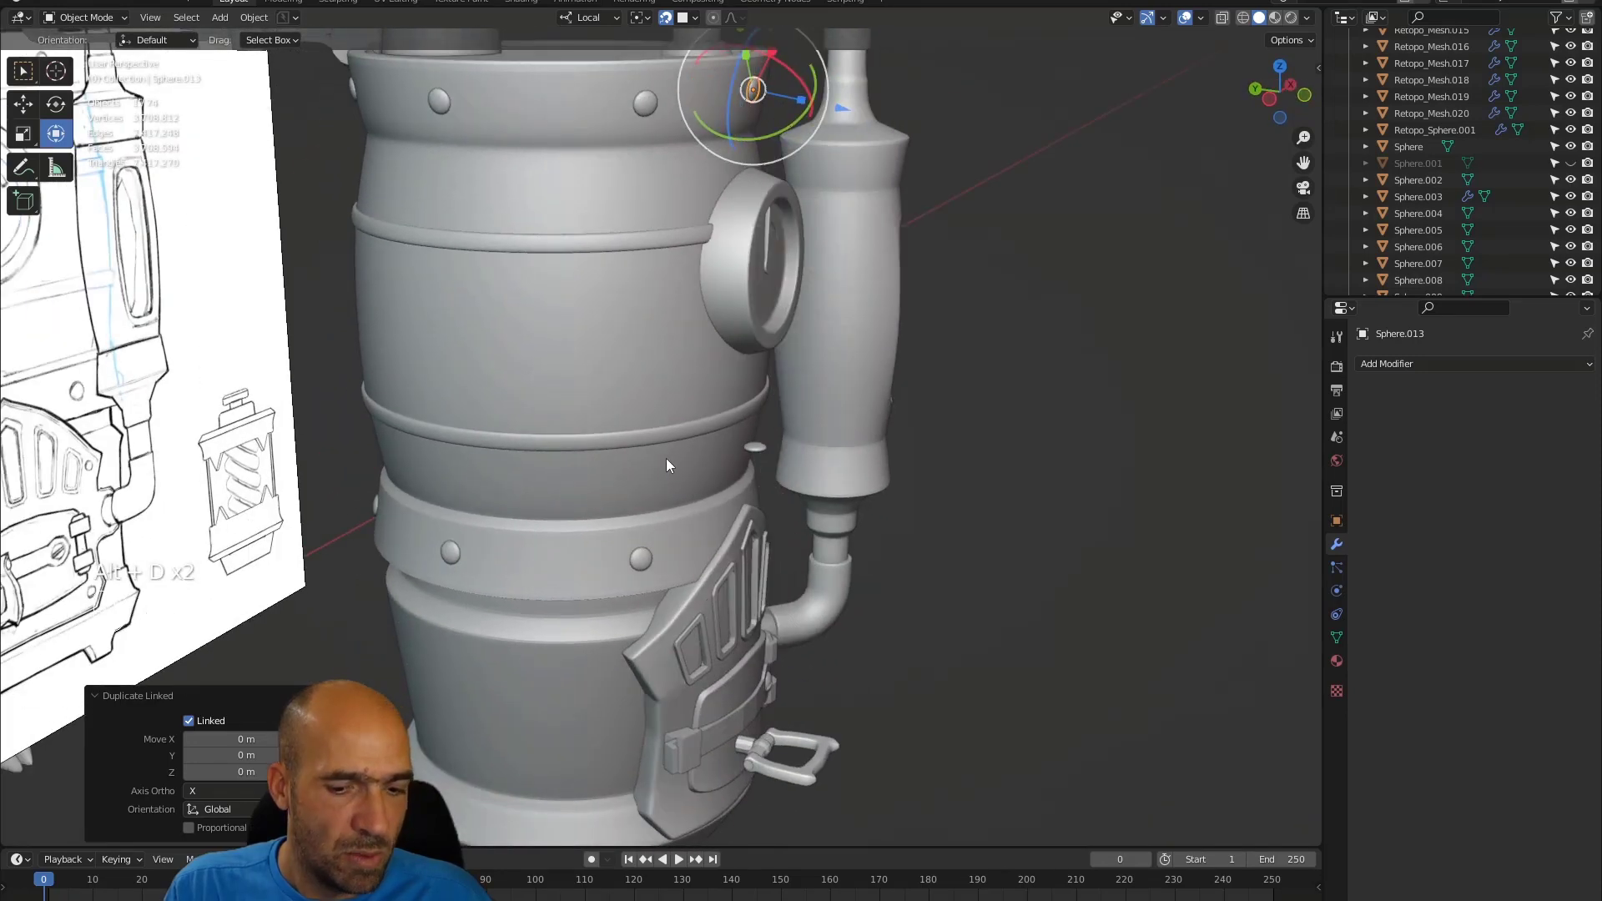
key(g)
click(399, 517)
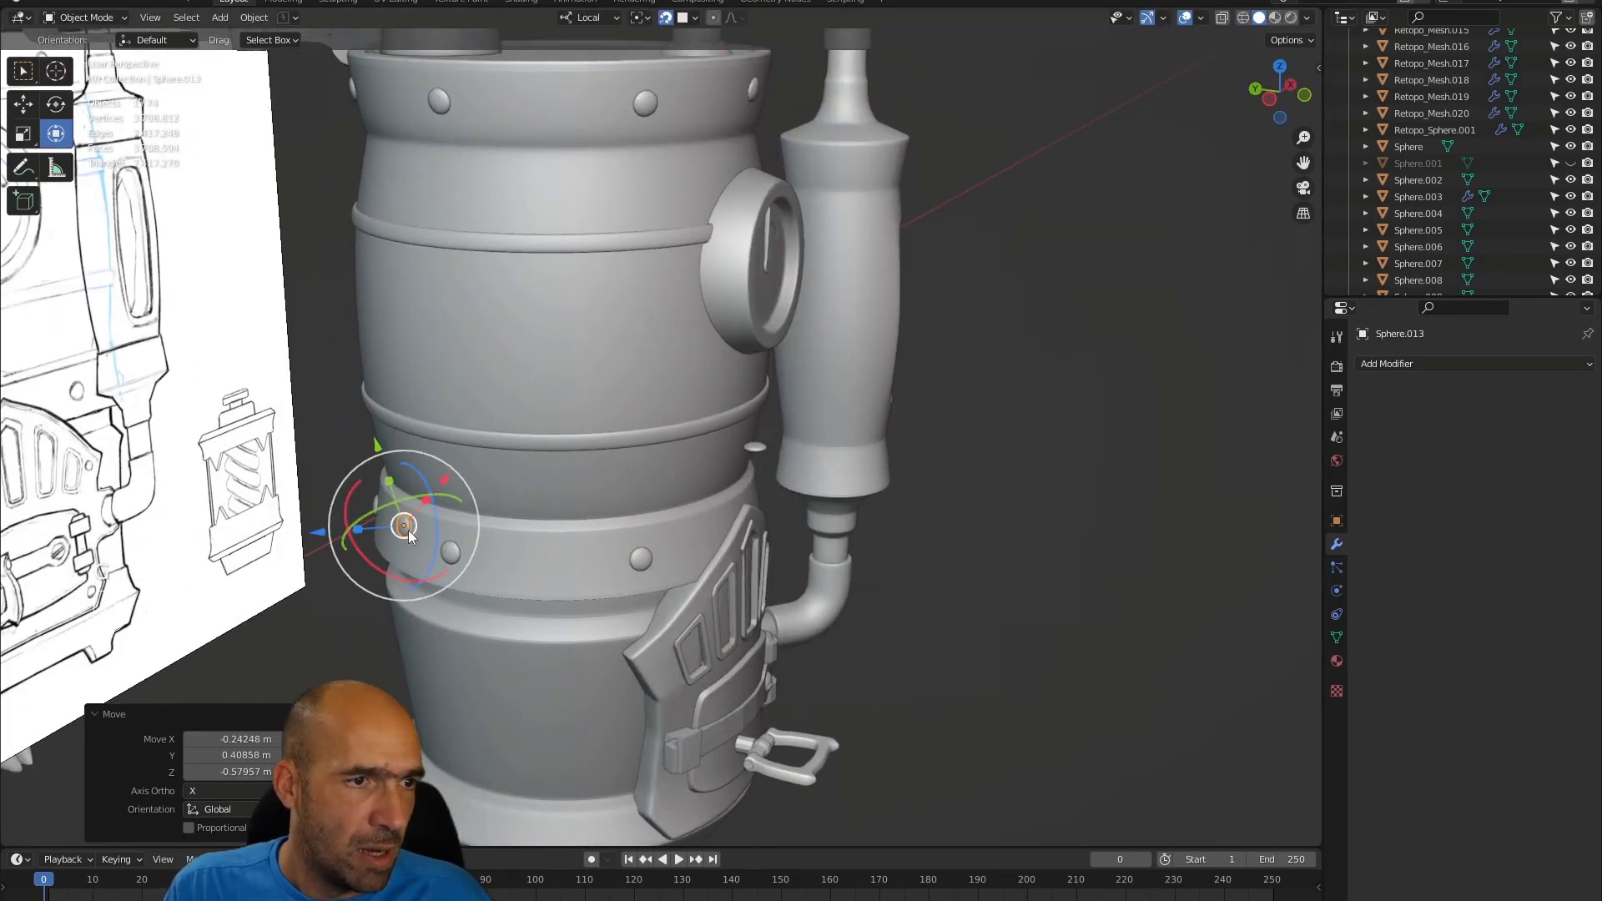
alt+drag(408, 529, 656, 578)
- Move the new lower-band rivet further around the back of the barrel, past the existing rear rivet
click(589, 598)
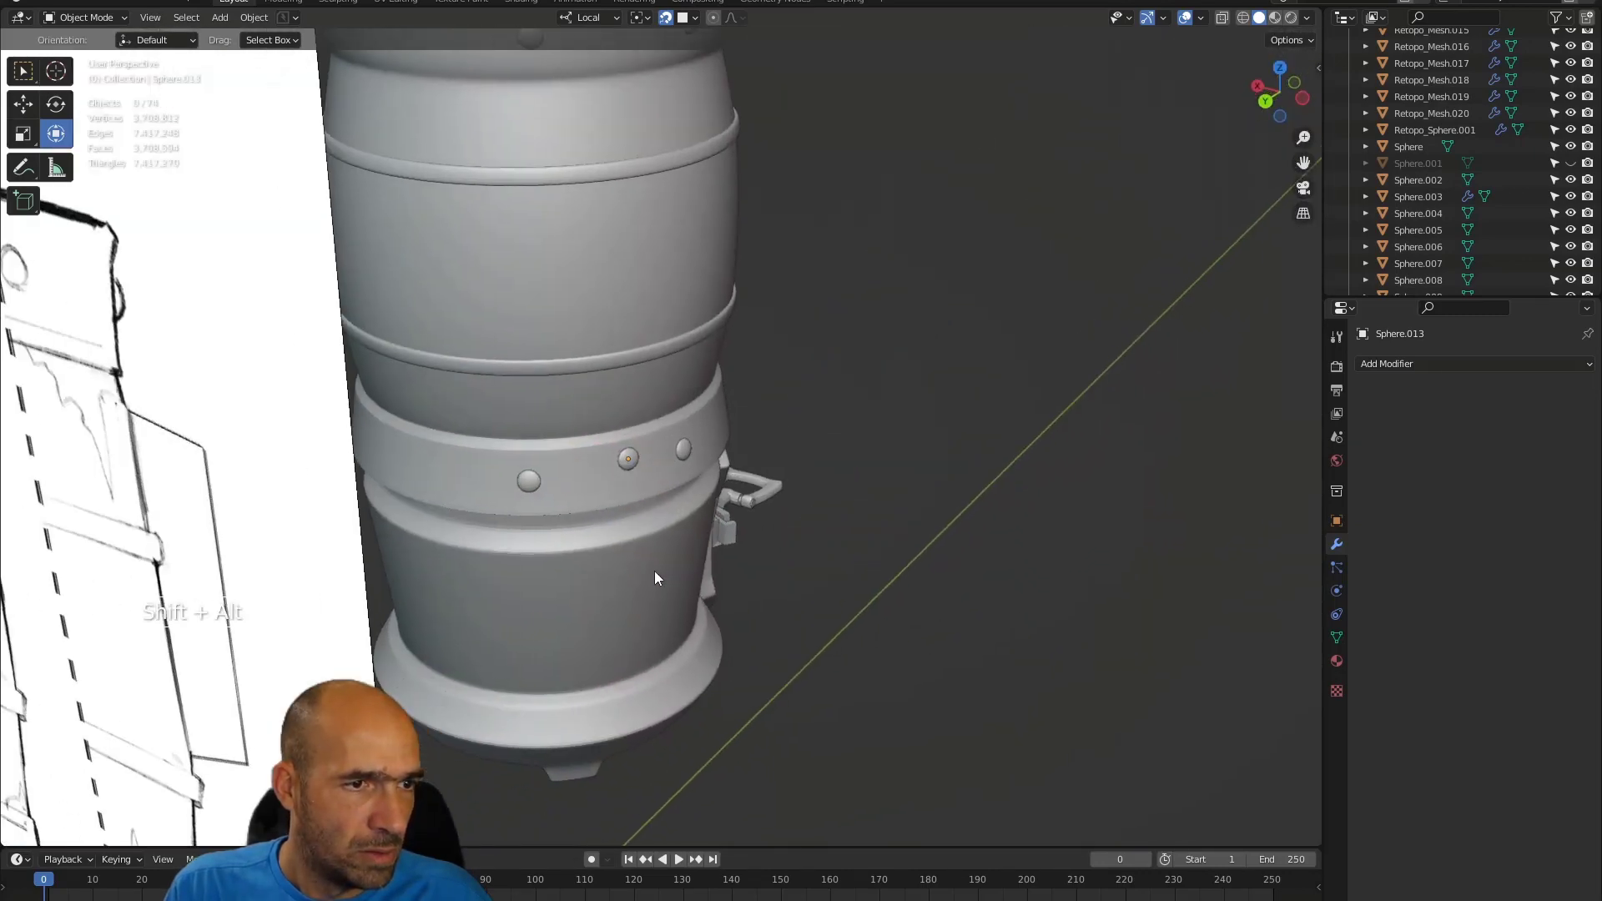
click(631, 462)
alt+drag(631, 464, 696, 486)
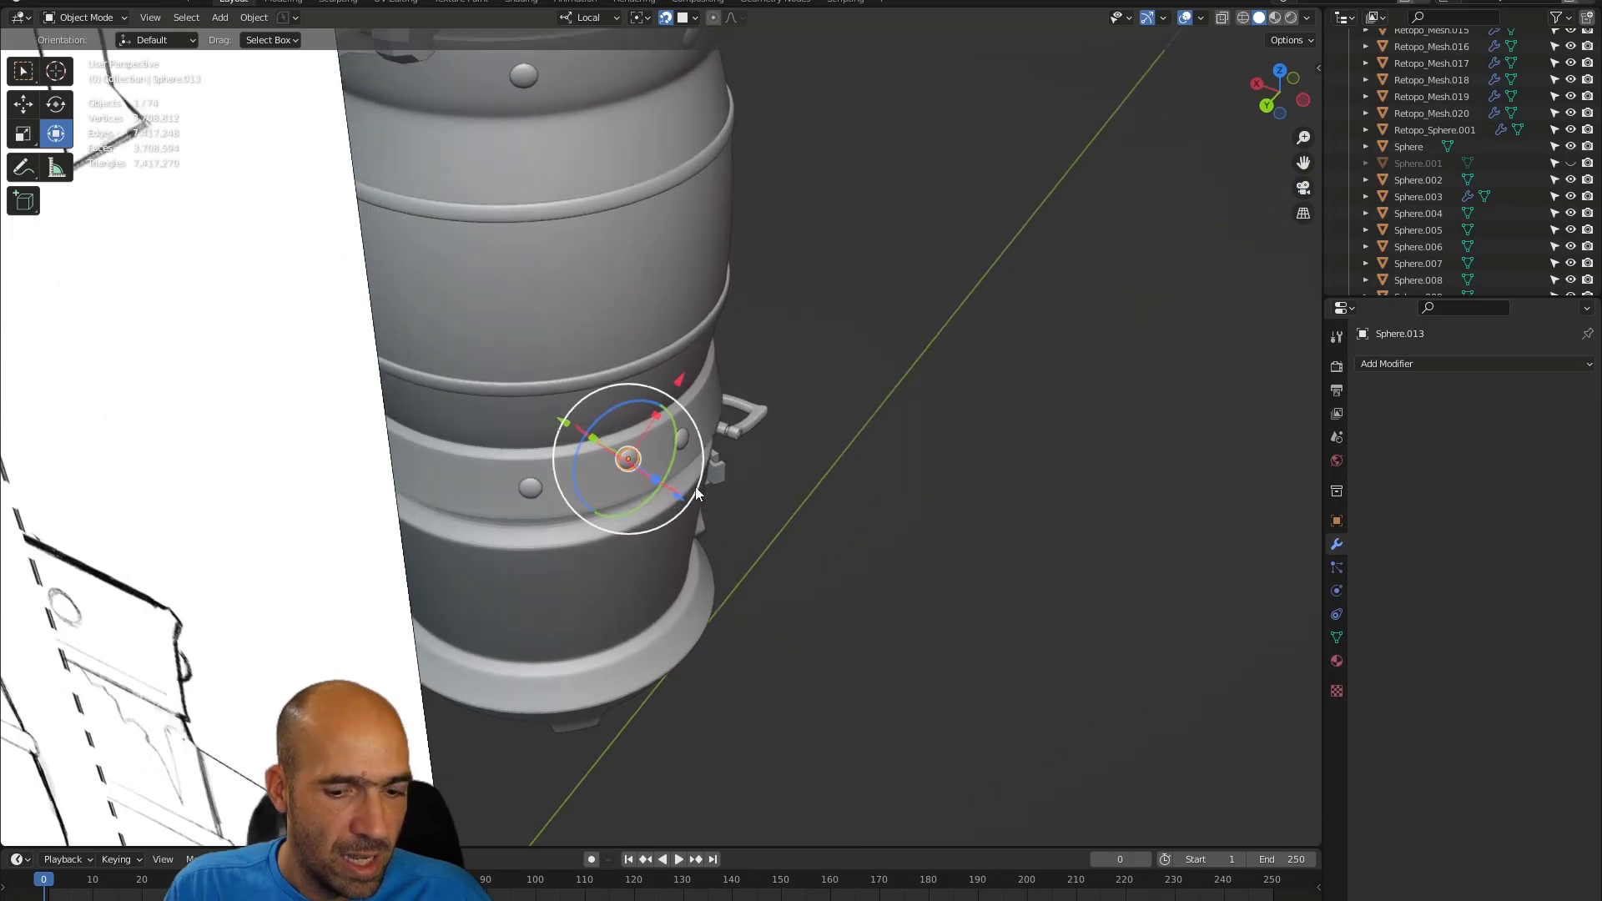
key(g)
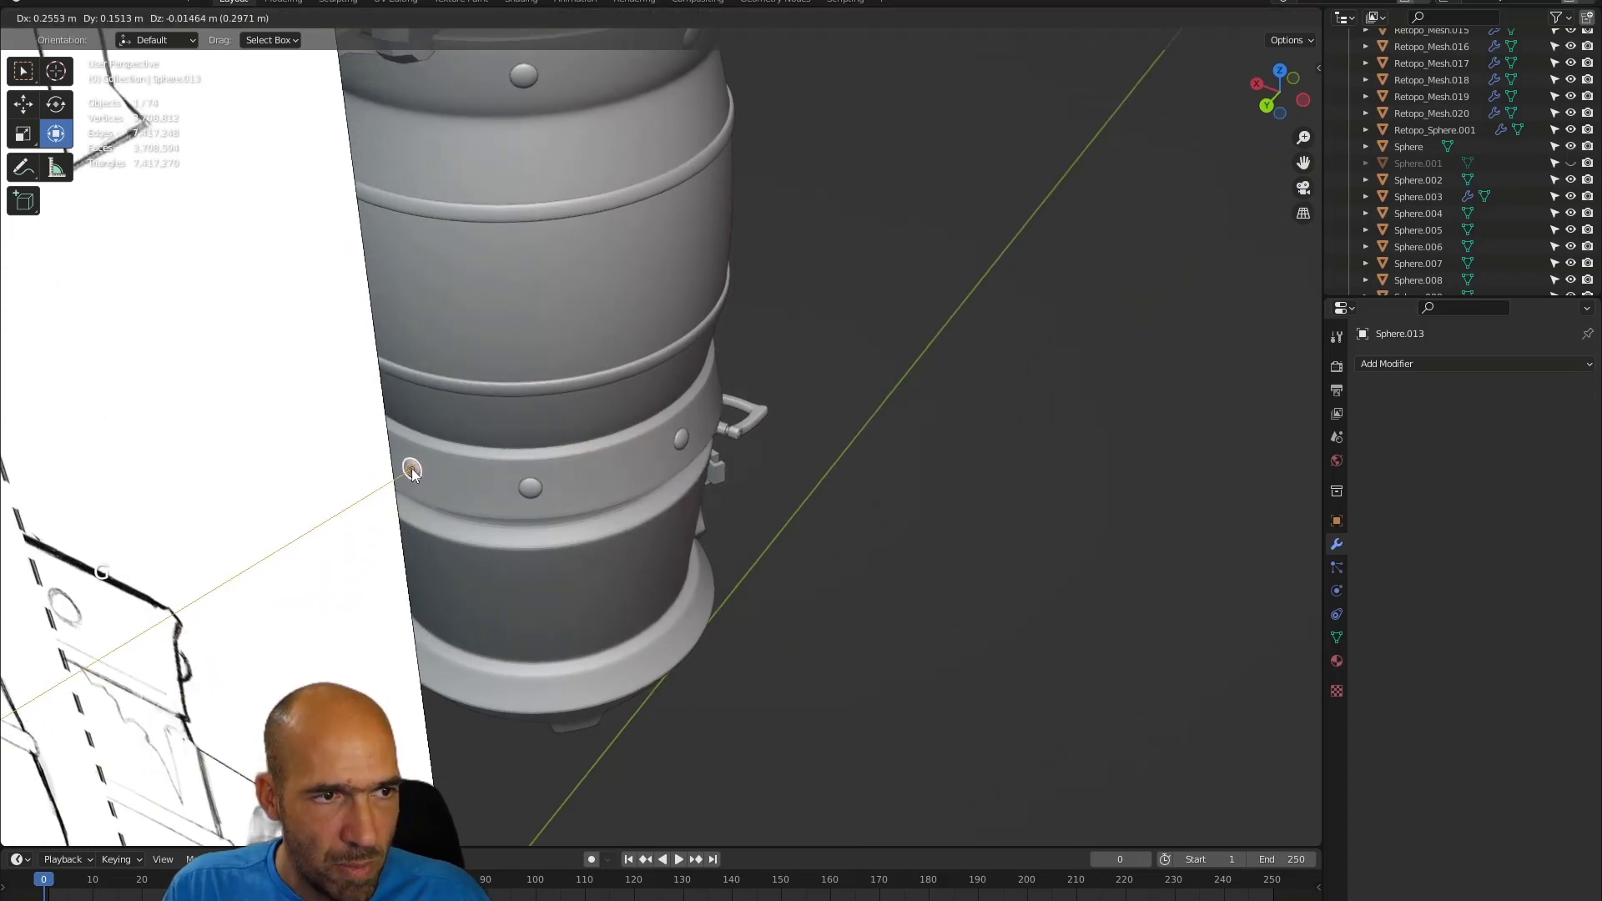
click(412, 472)
alt+drag(413, 472, 395, 404)
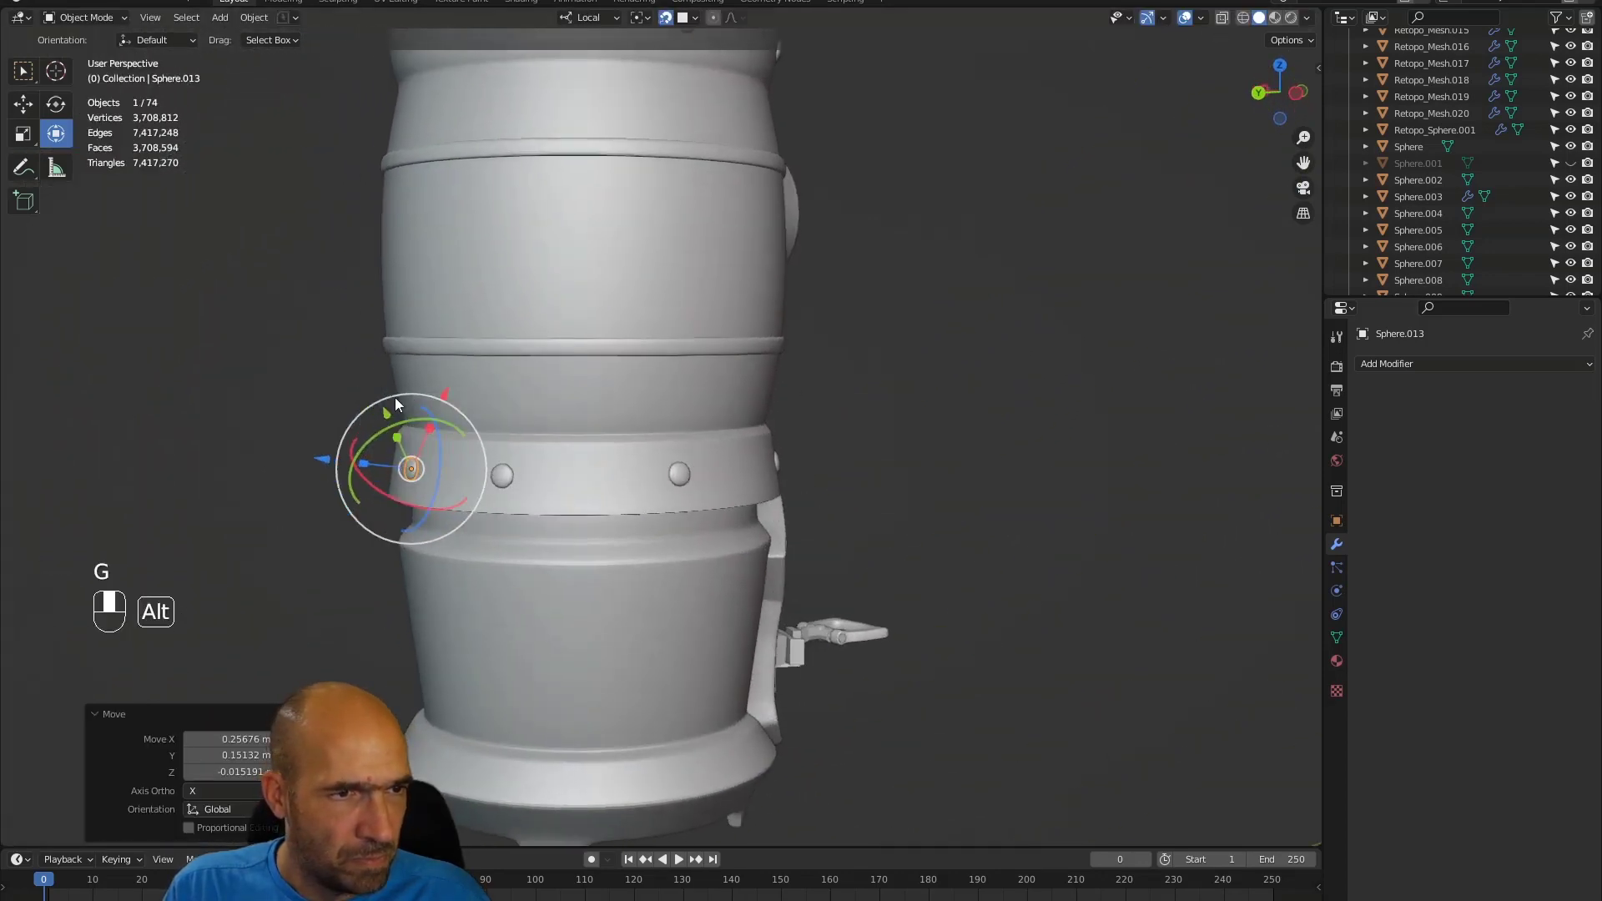
- Nudge the rearmost lower-band rivet slightly along the band to match the spacing of its neighbours
click(618, 419)
alt+drag(929, 424, 1094, 325)
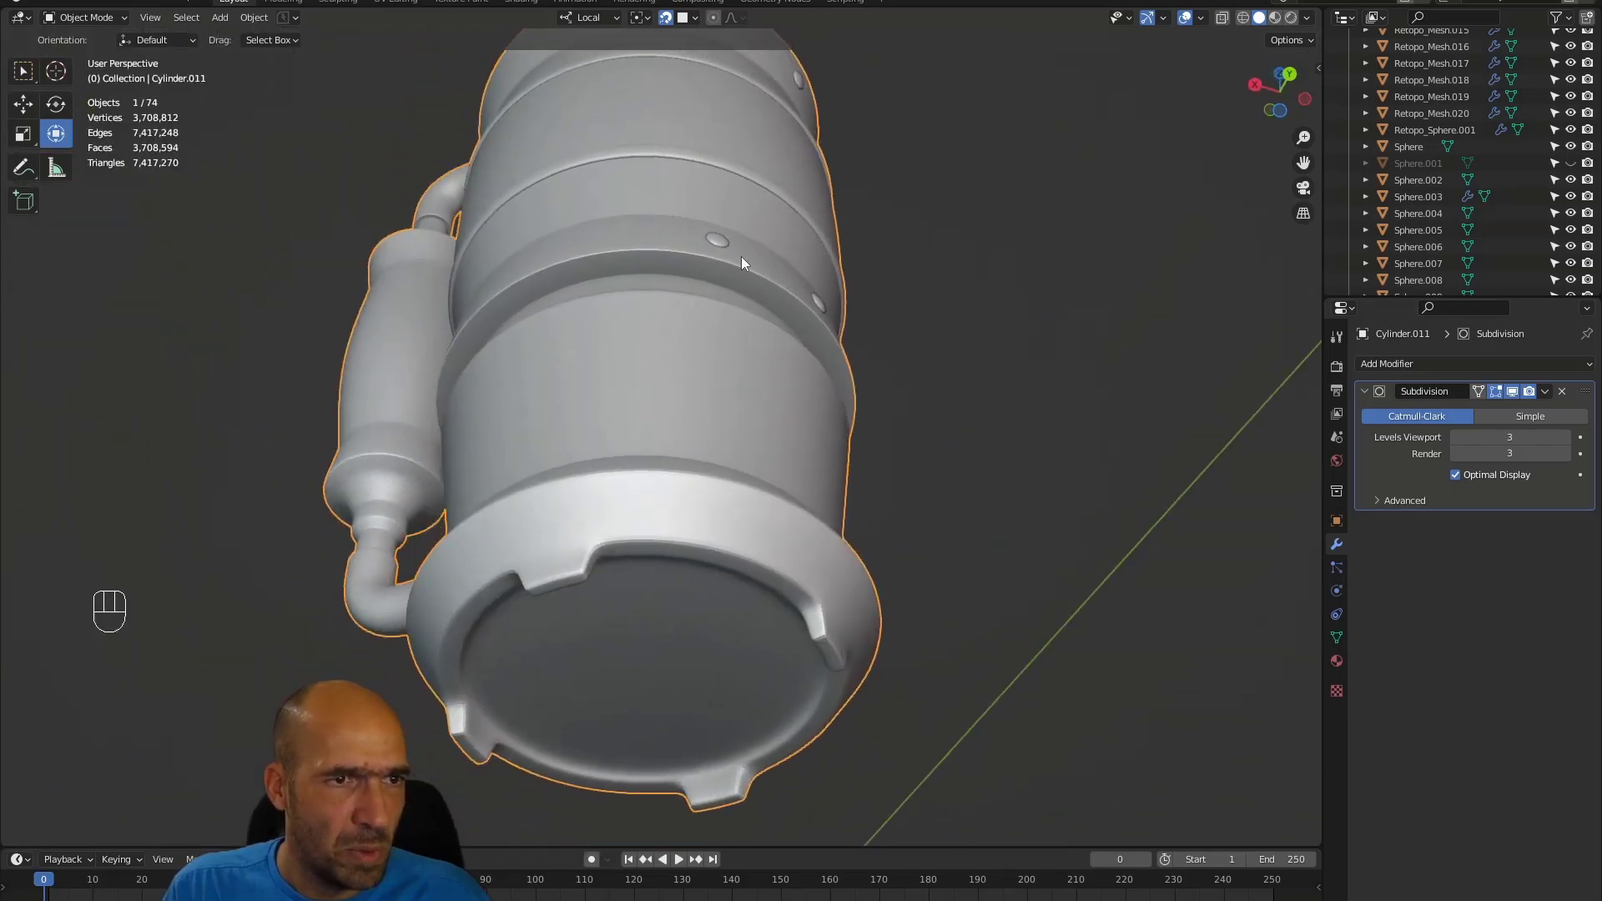
click(723, 243)
key(g)
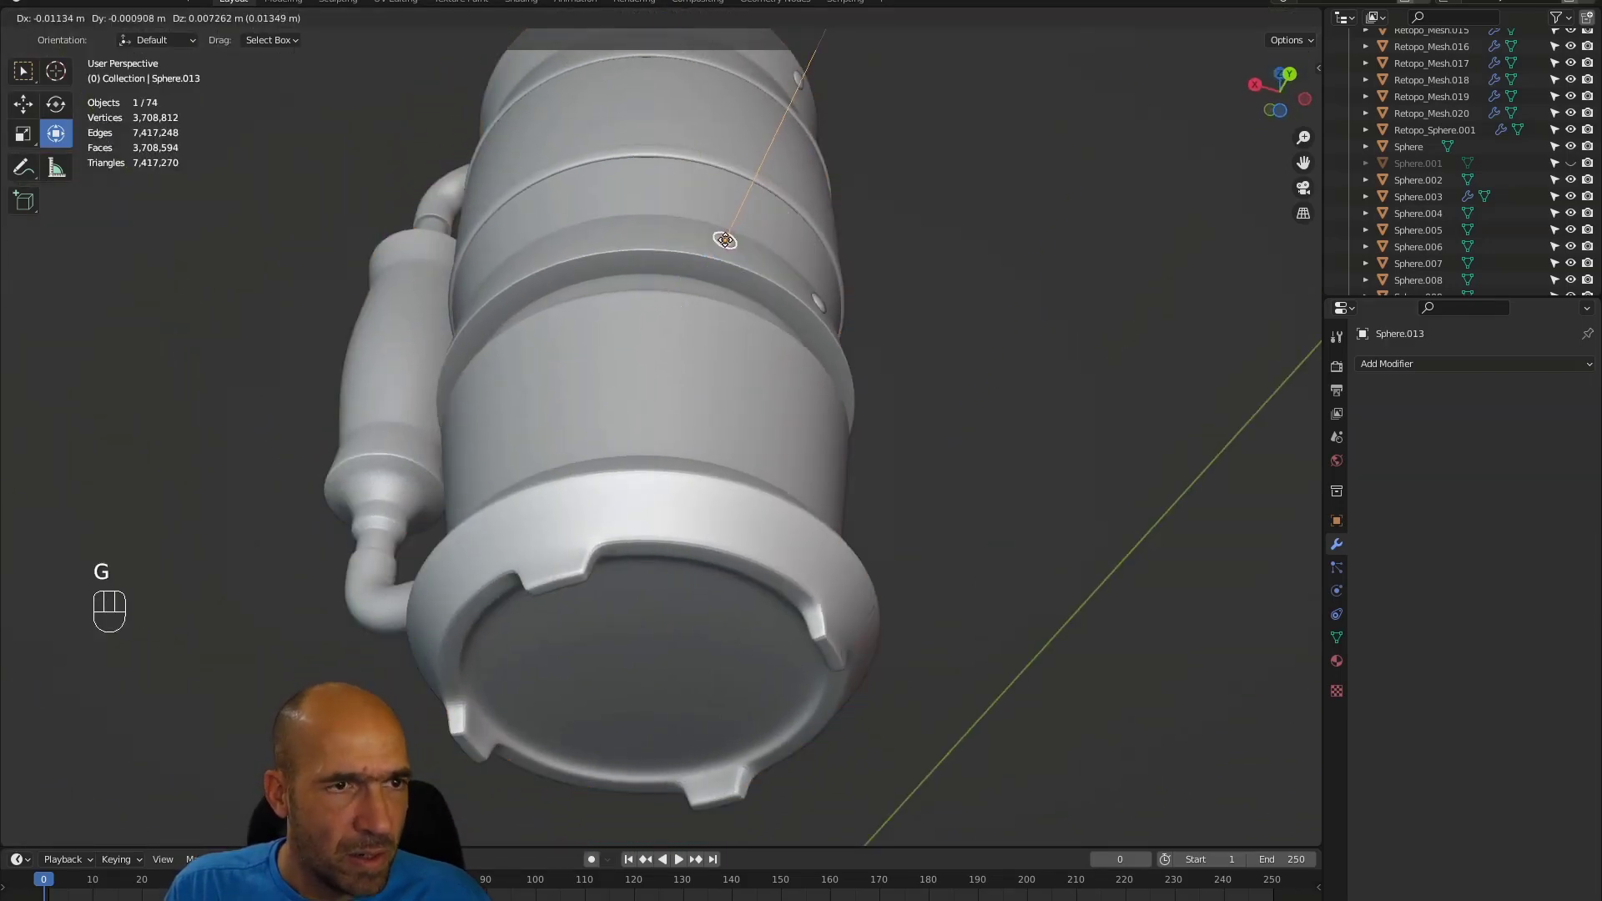
click(714, 238)
alt+drag(713, 239, 683, 383)
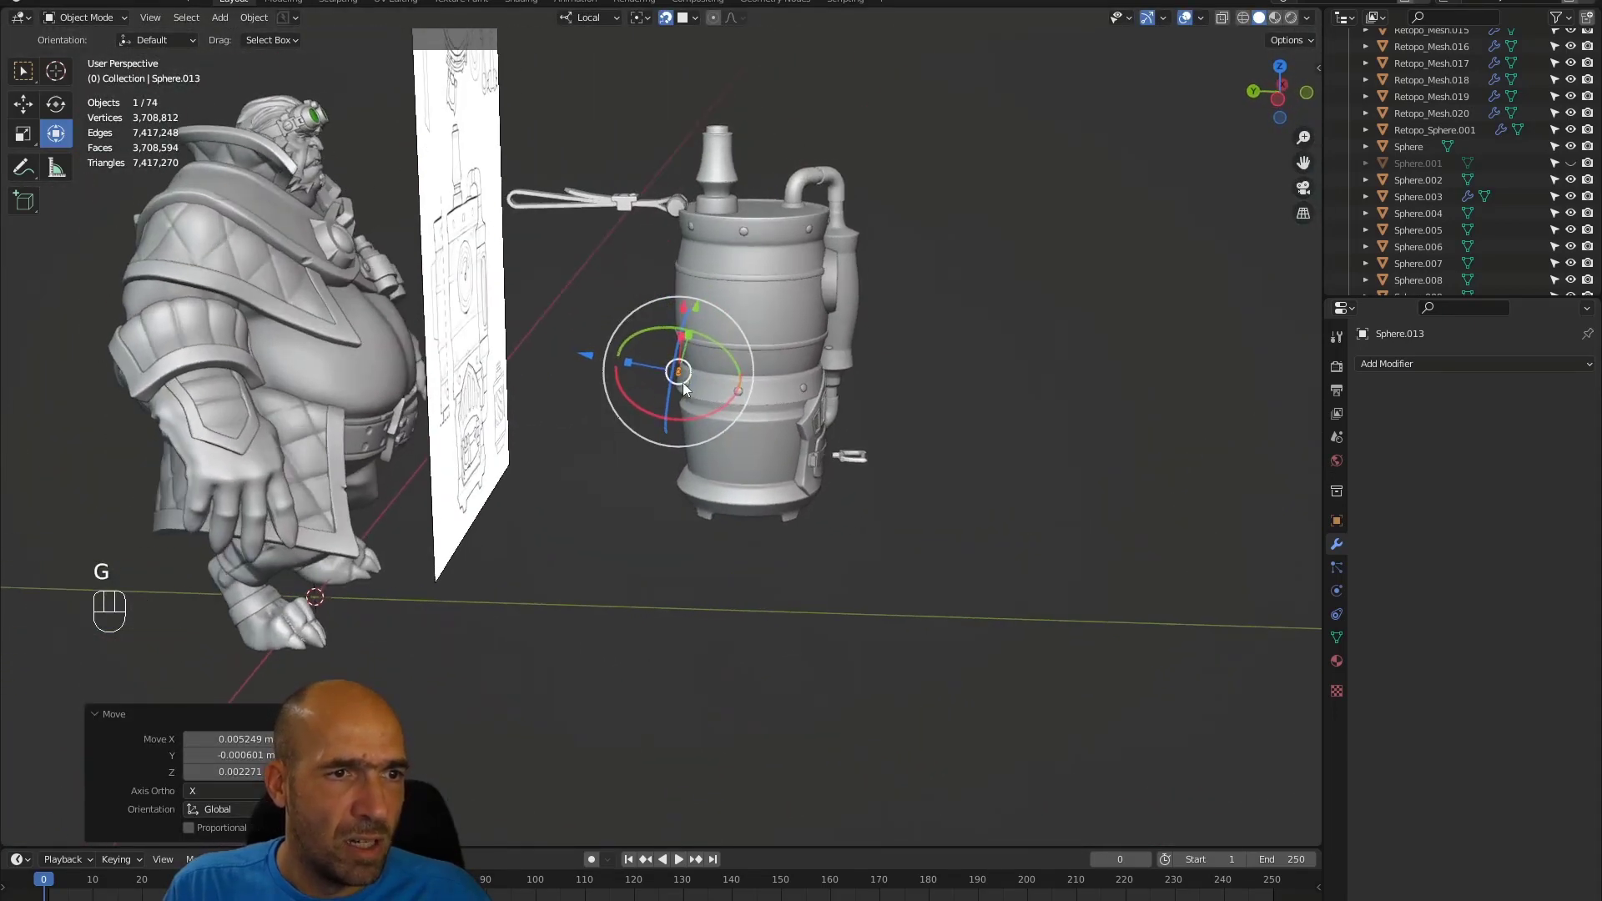
- Try to join the three side rivets of the lower band and the three above them on the top rim
click(685, 381)
alt+shift+drag(805, 390, 792, 415)
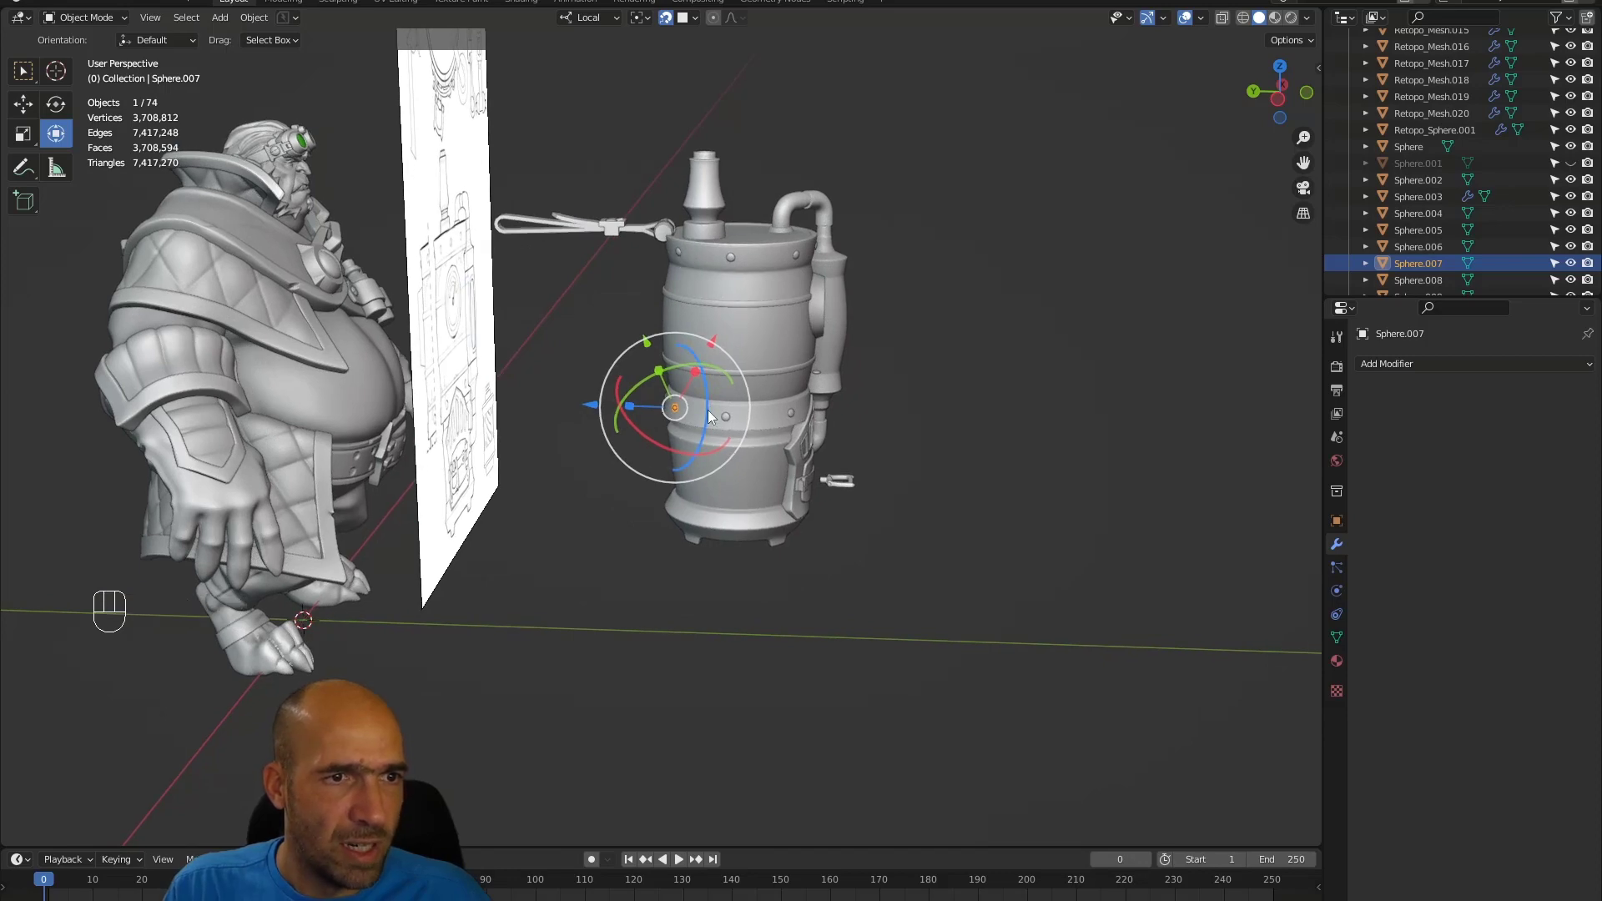
mouse_move(821, 410)
alt+mouse_down()
mouse_move(798, 407)
mouse_move(812, 400)
alt+mouse_up()
ctrl+alt+drag(813, 399, 826, 299)
mouse_move(826, 299)
alt+shift+mouse_down()
mouse_move(791, 366)
mouse_move(661, 379)
mouse_move(699, 378)
mouse_move(752, 334)
alt+shift+mouse_up()
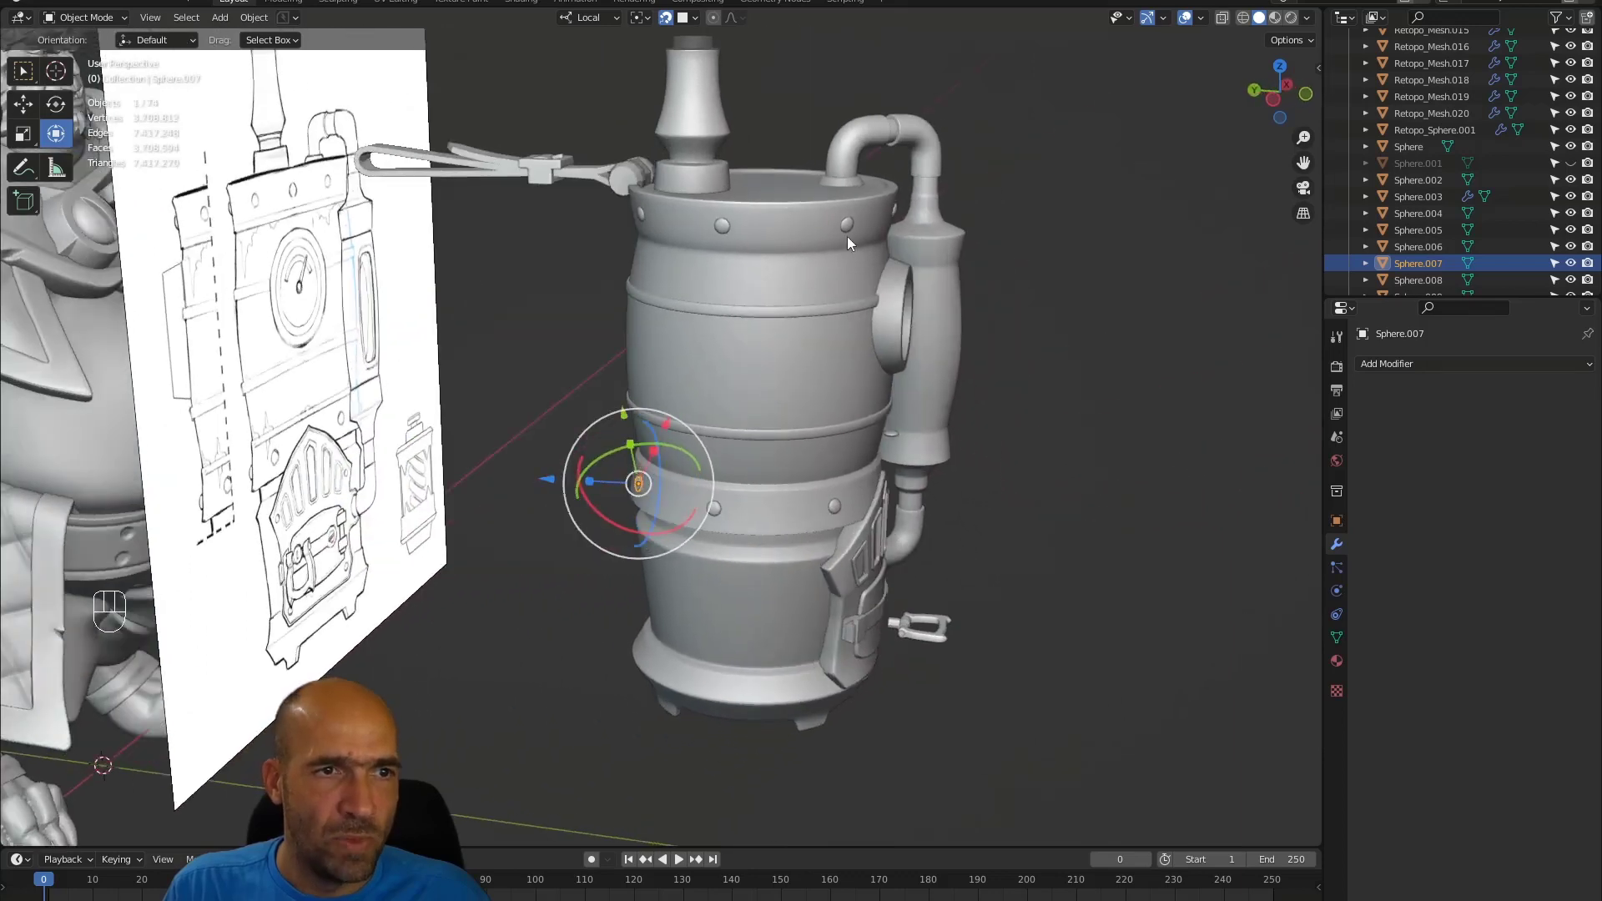
shift+click(720, 511)
shift+click(837, 510)
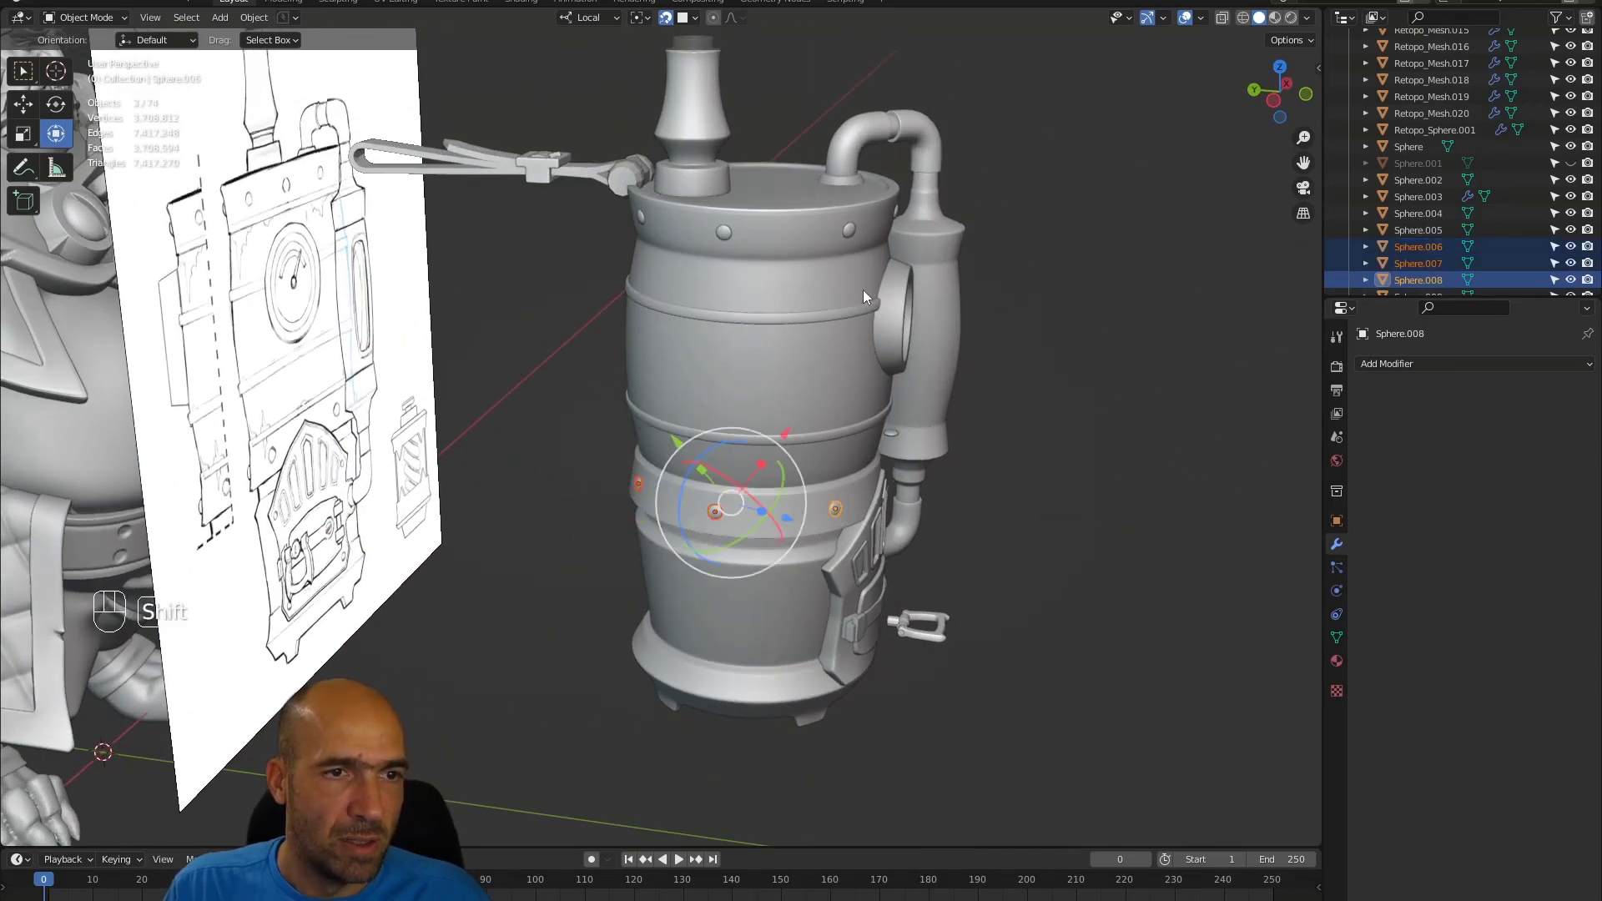
shift+click(851, 232)
shift+click(724, 233)
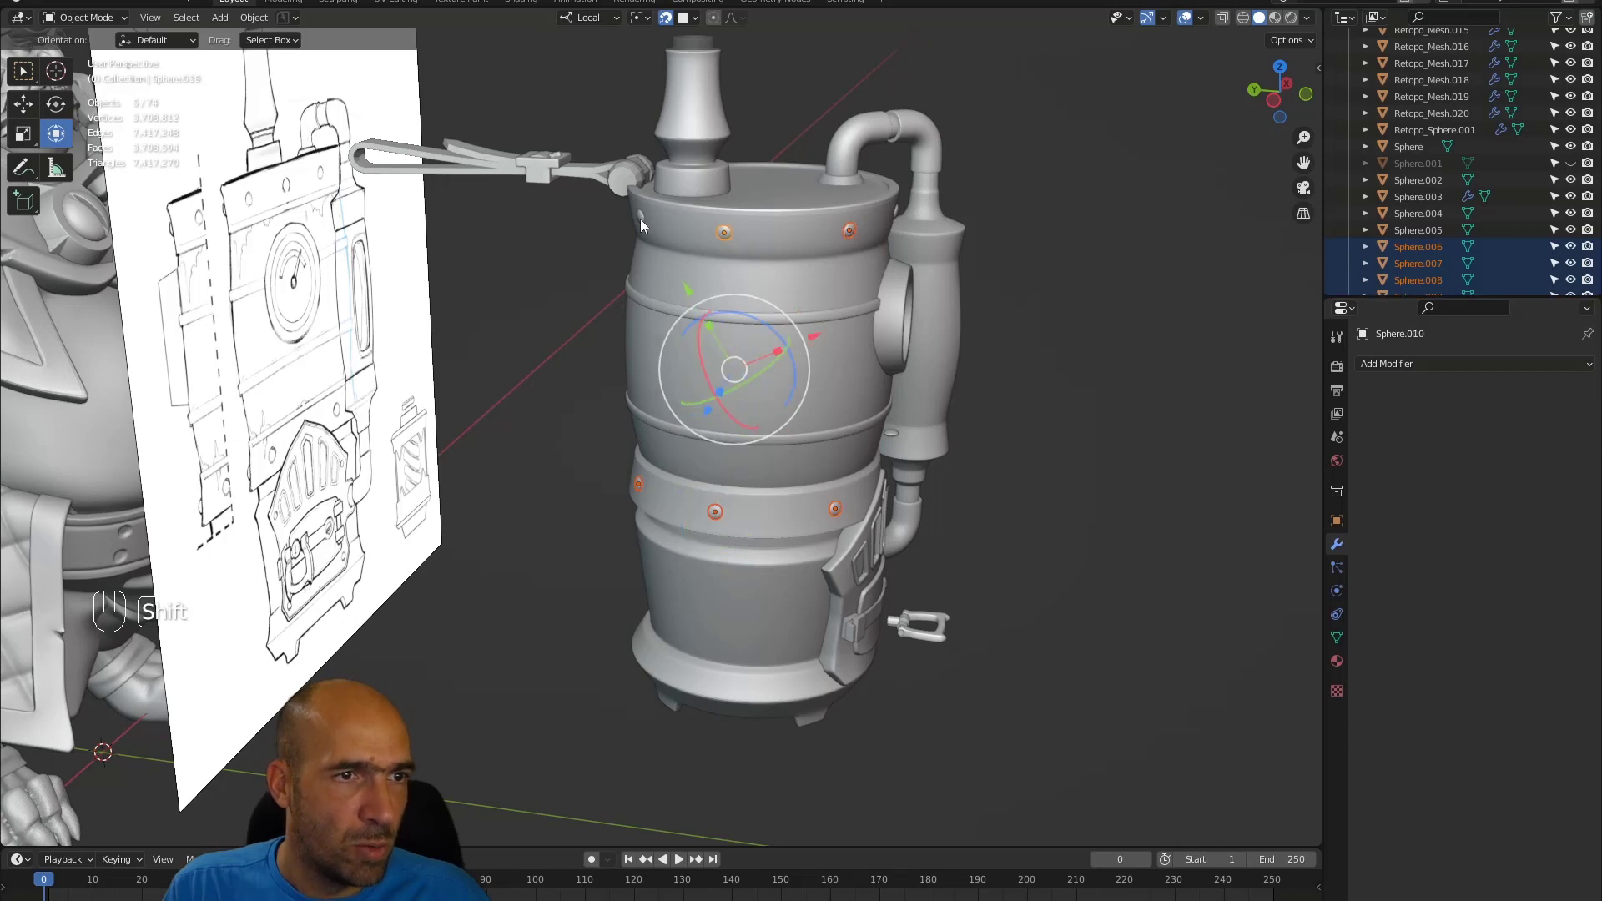
shift+click(640, 218)
key(ctrl+j)
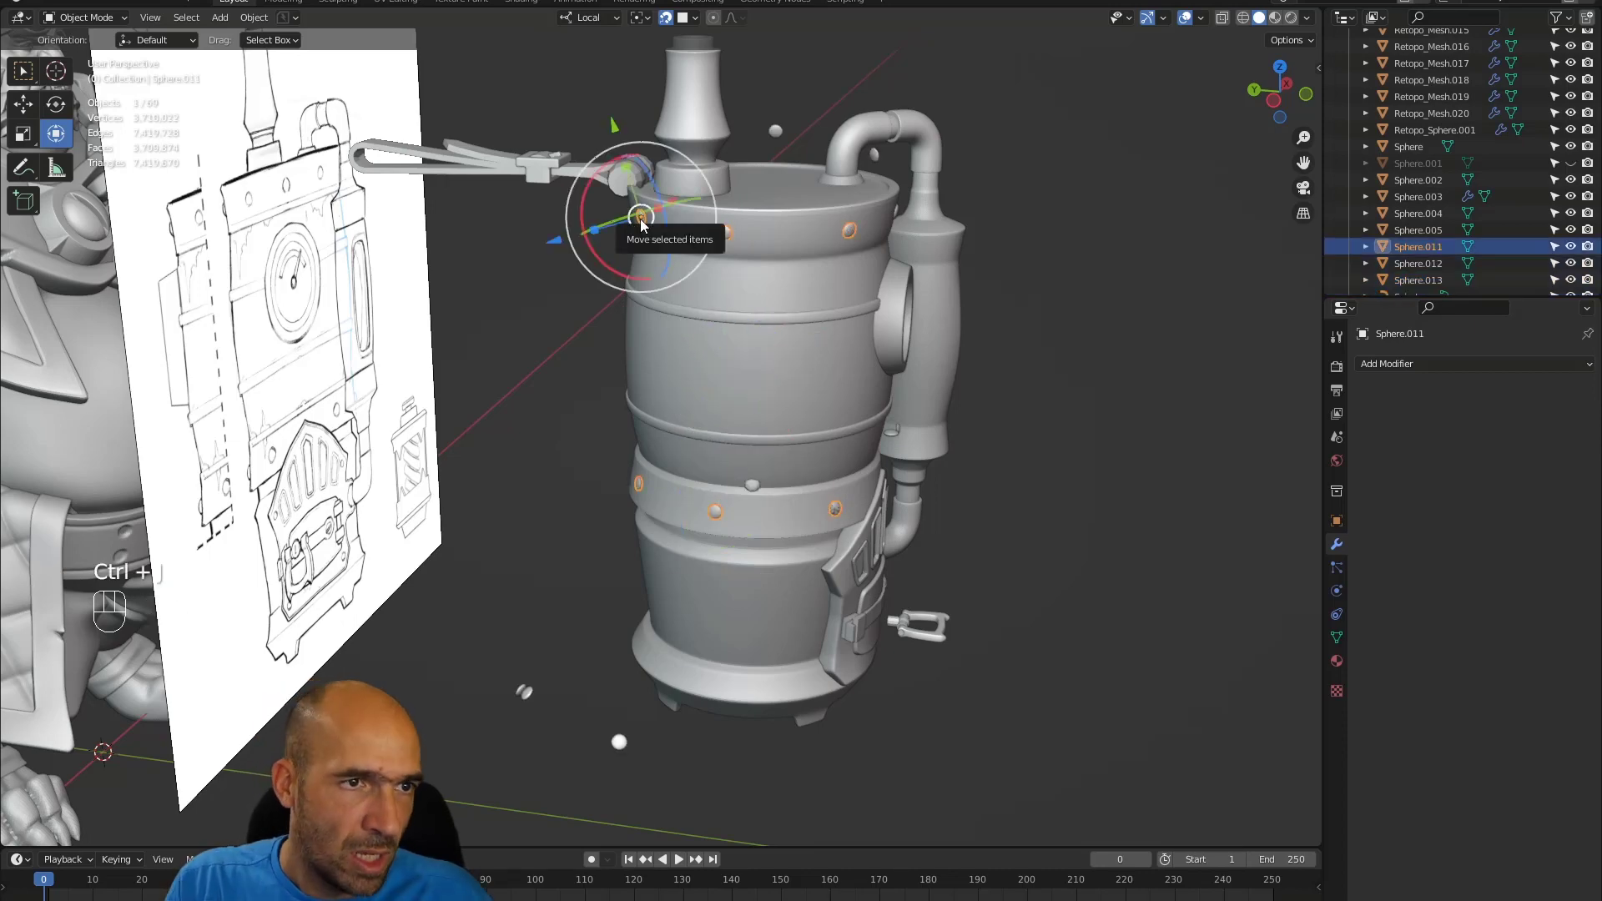
- Test moving the joined rivets, cancel the move and undo the join
middle_drag(714, 235, 748, 322)
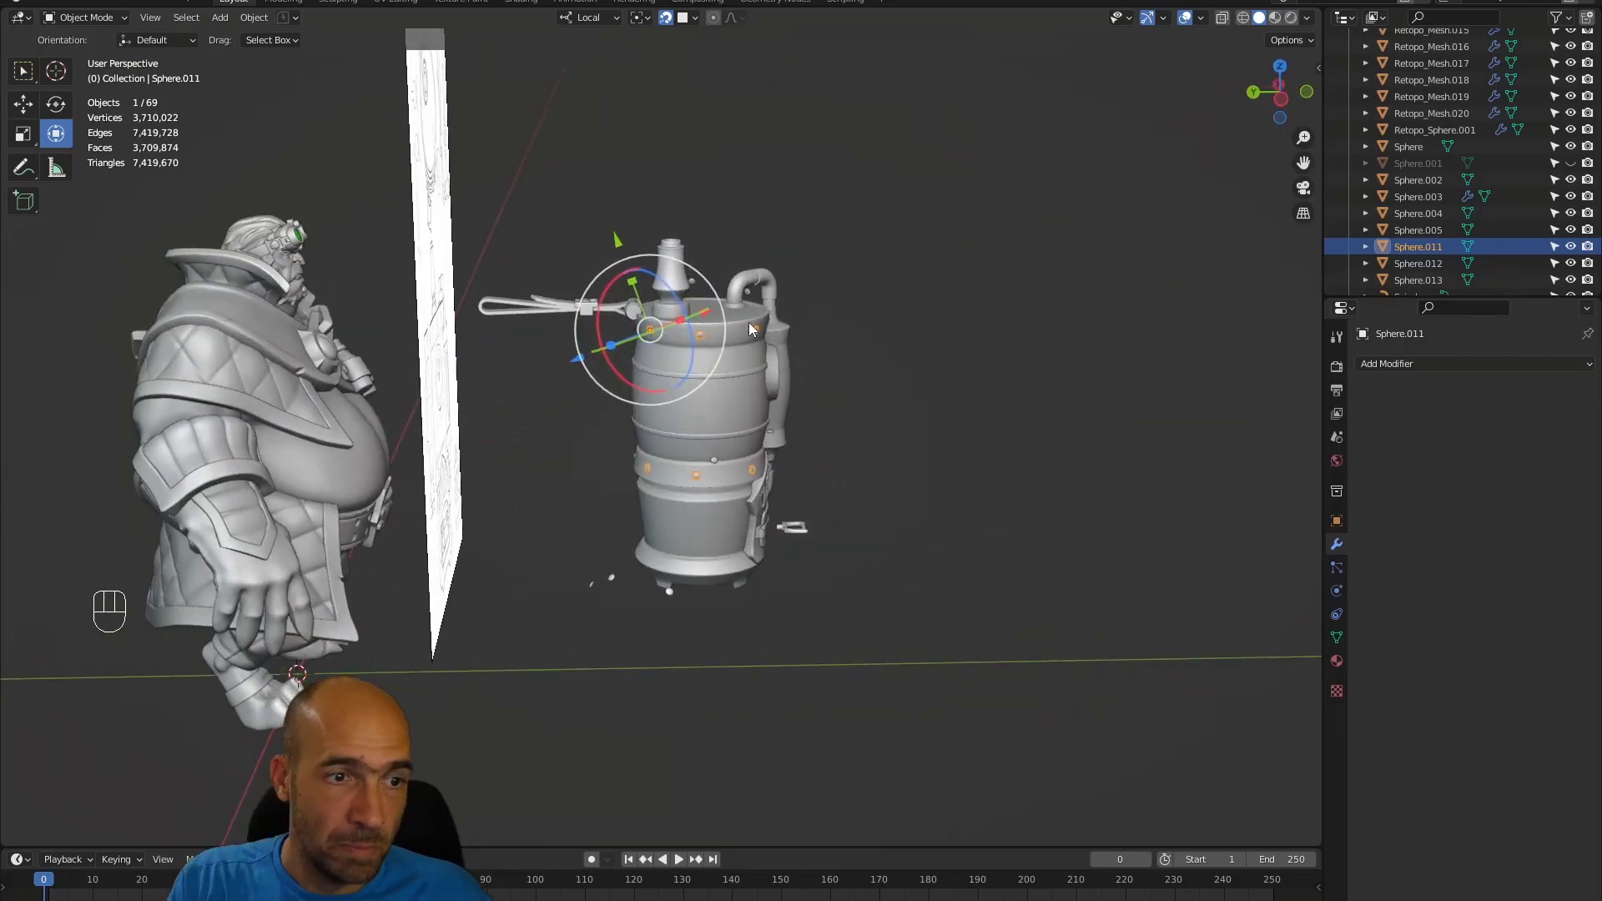
alt+middle_drag(951, 418, 786, 400)
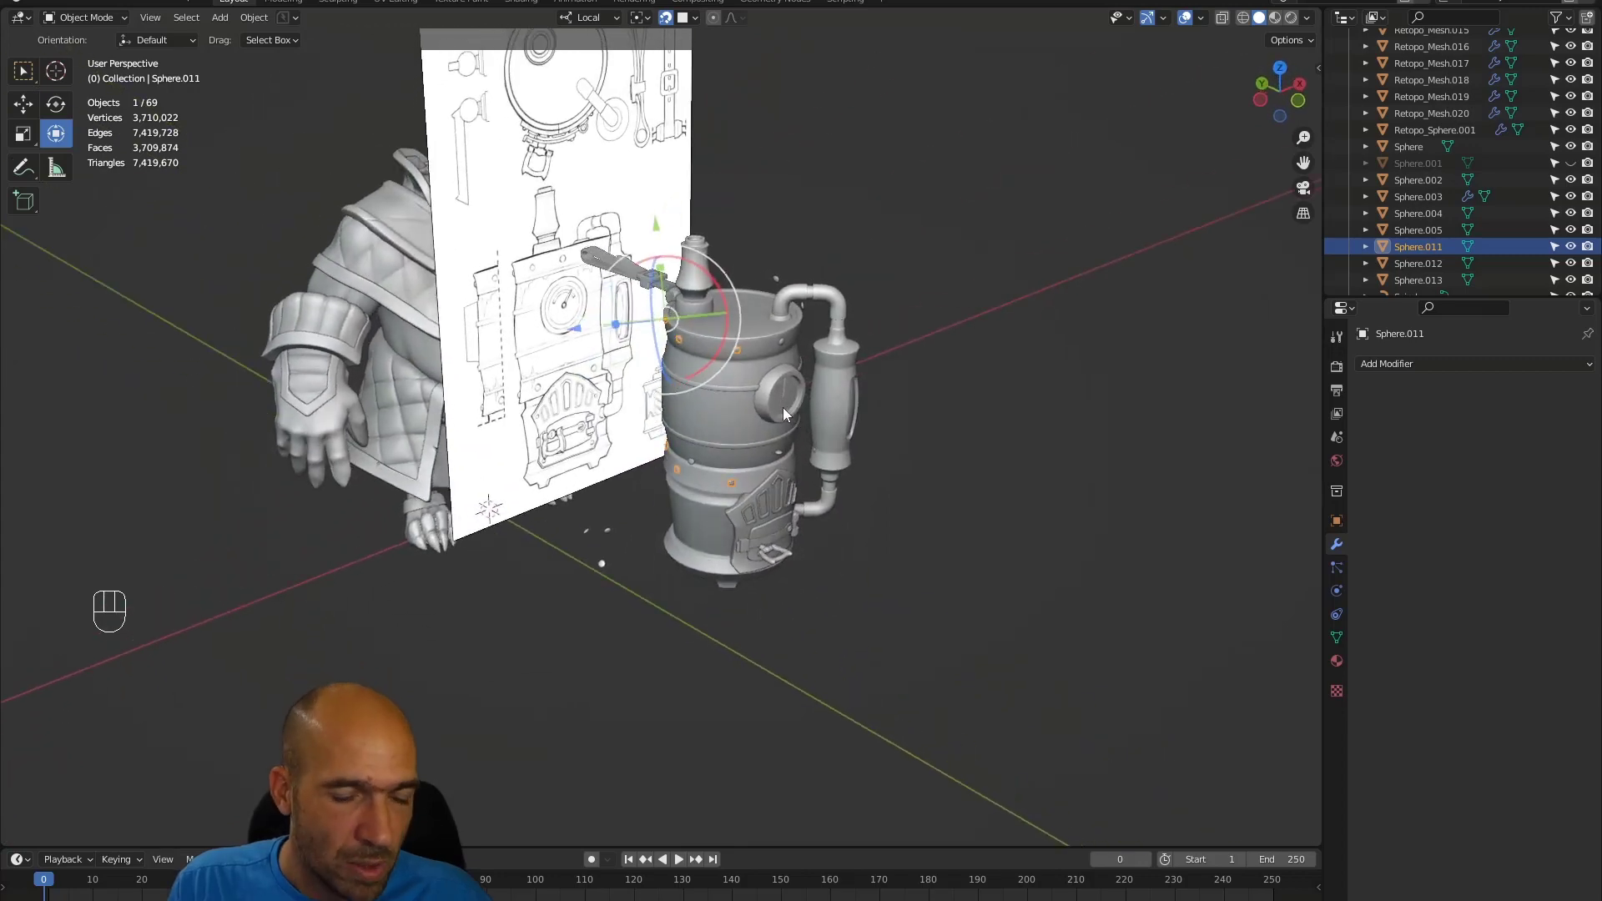
key(g)
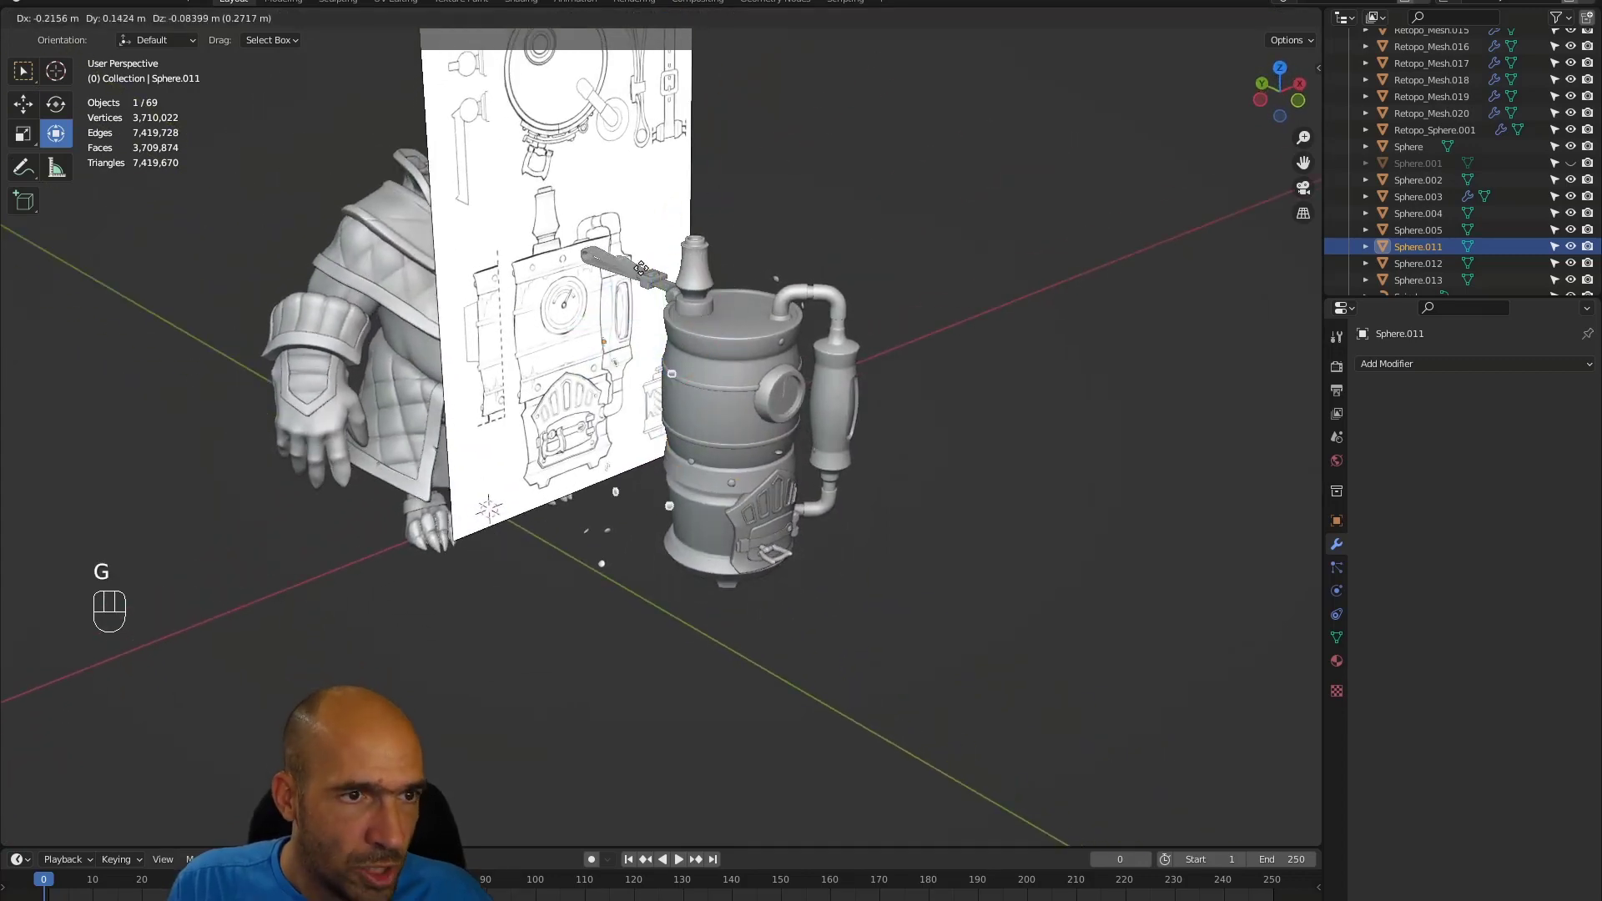
right_click(857, 332)
alt+middle_drag(857, 334, 736, 336)
key(ctrl+z)
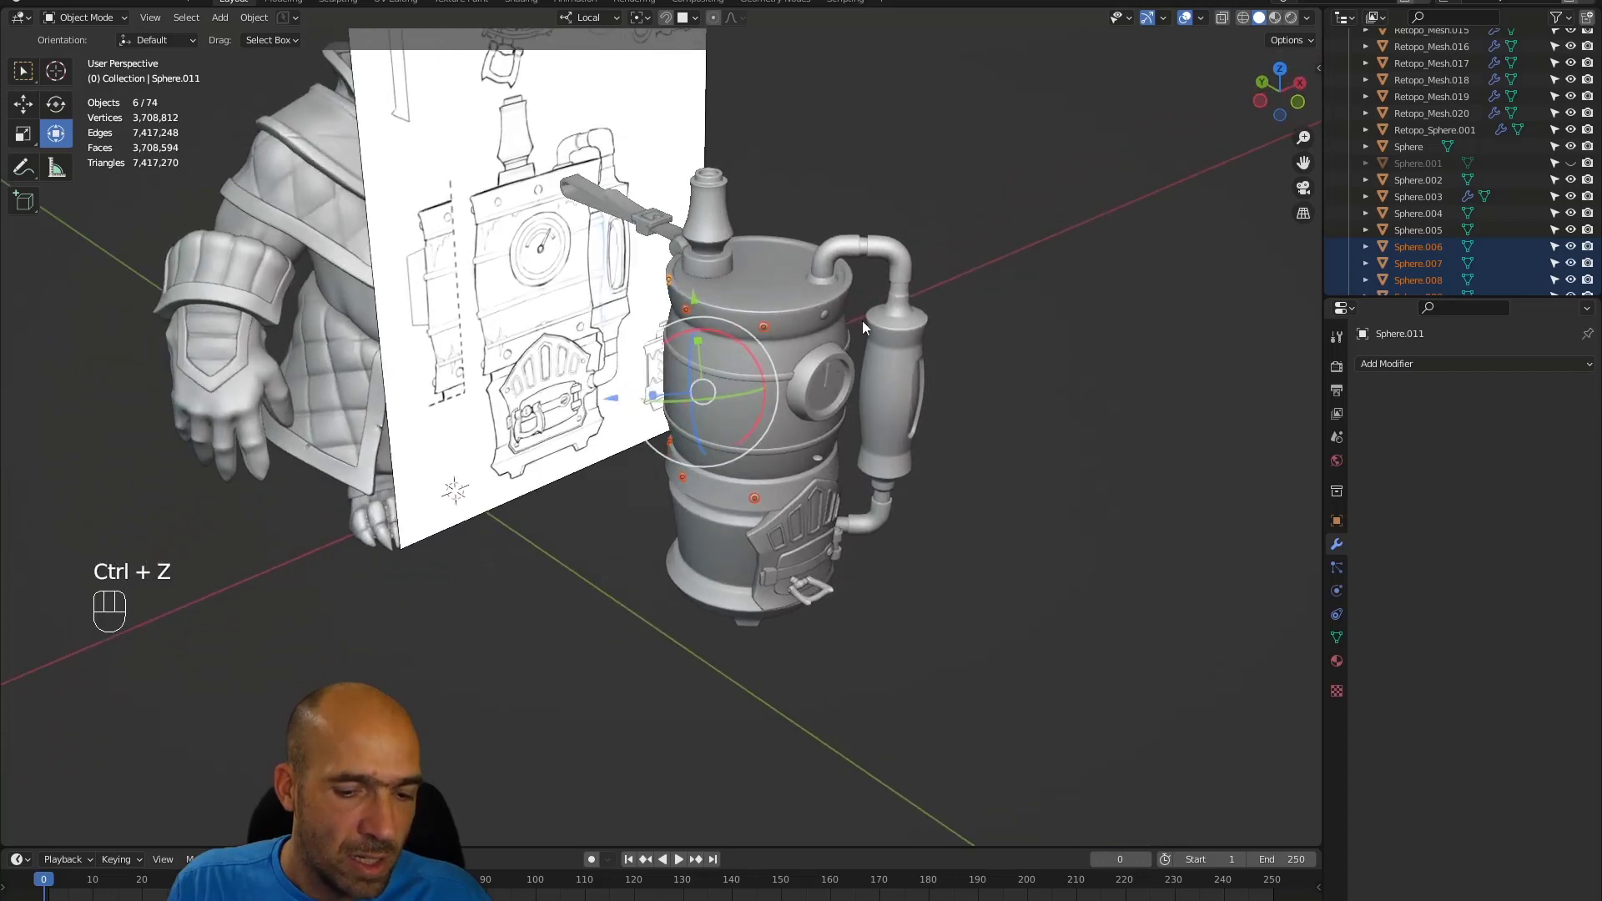
- Try moving the six selected rivets together, convert them to meshes and join them into one object
key(g)
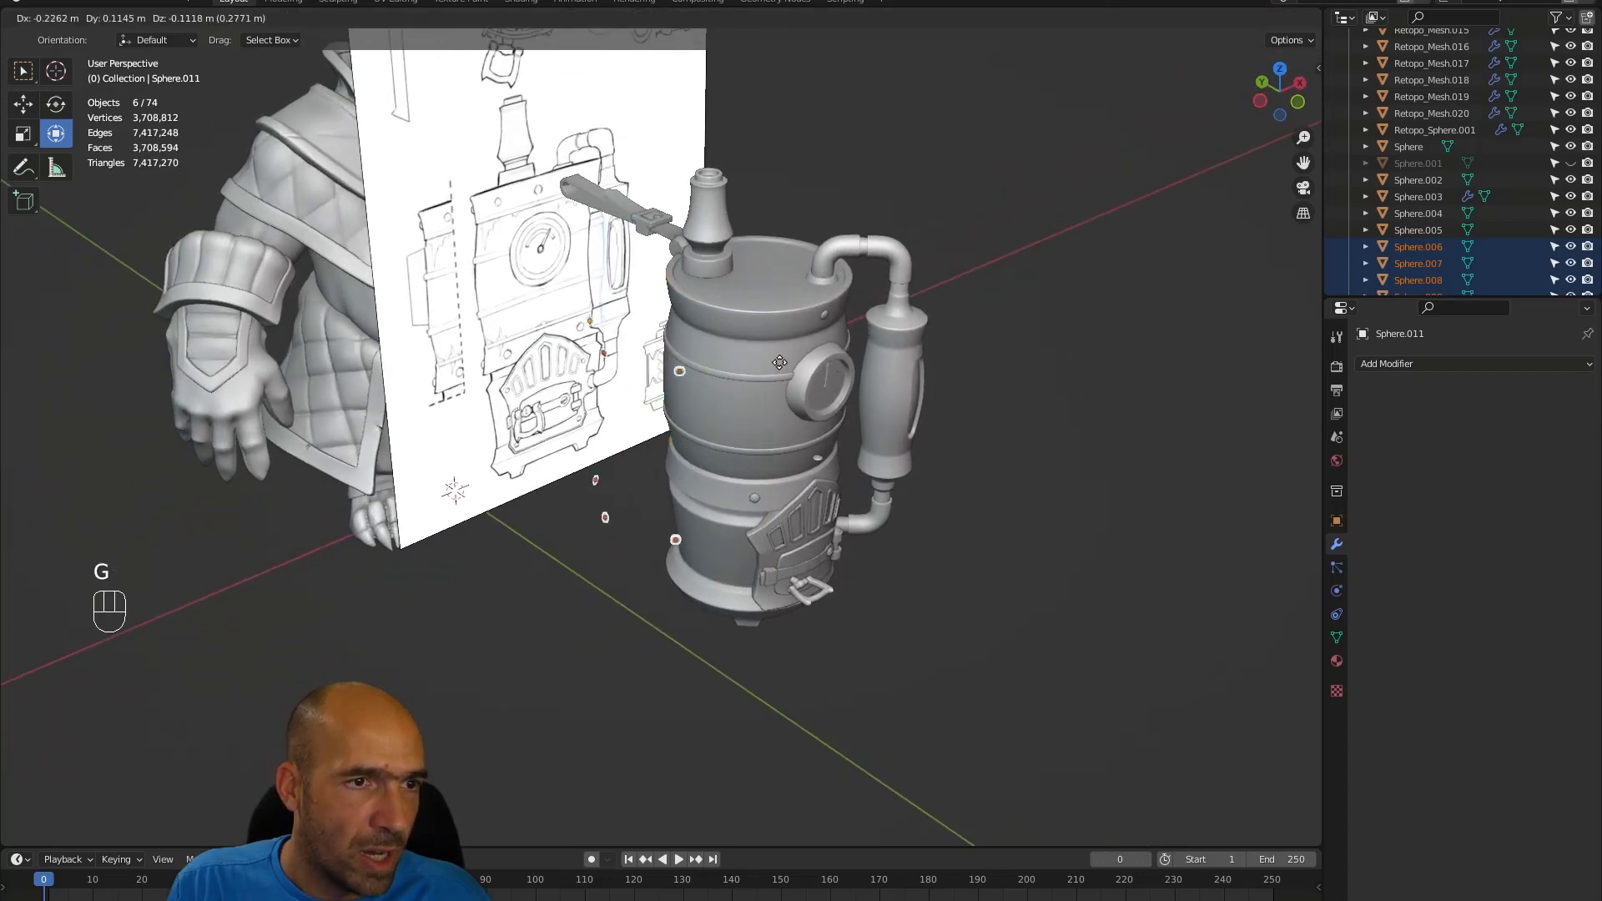
click(783, 359)
alt+middle_drag(793, 354, 831, 313)
right_click(778, 299)
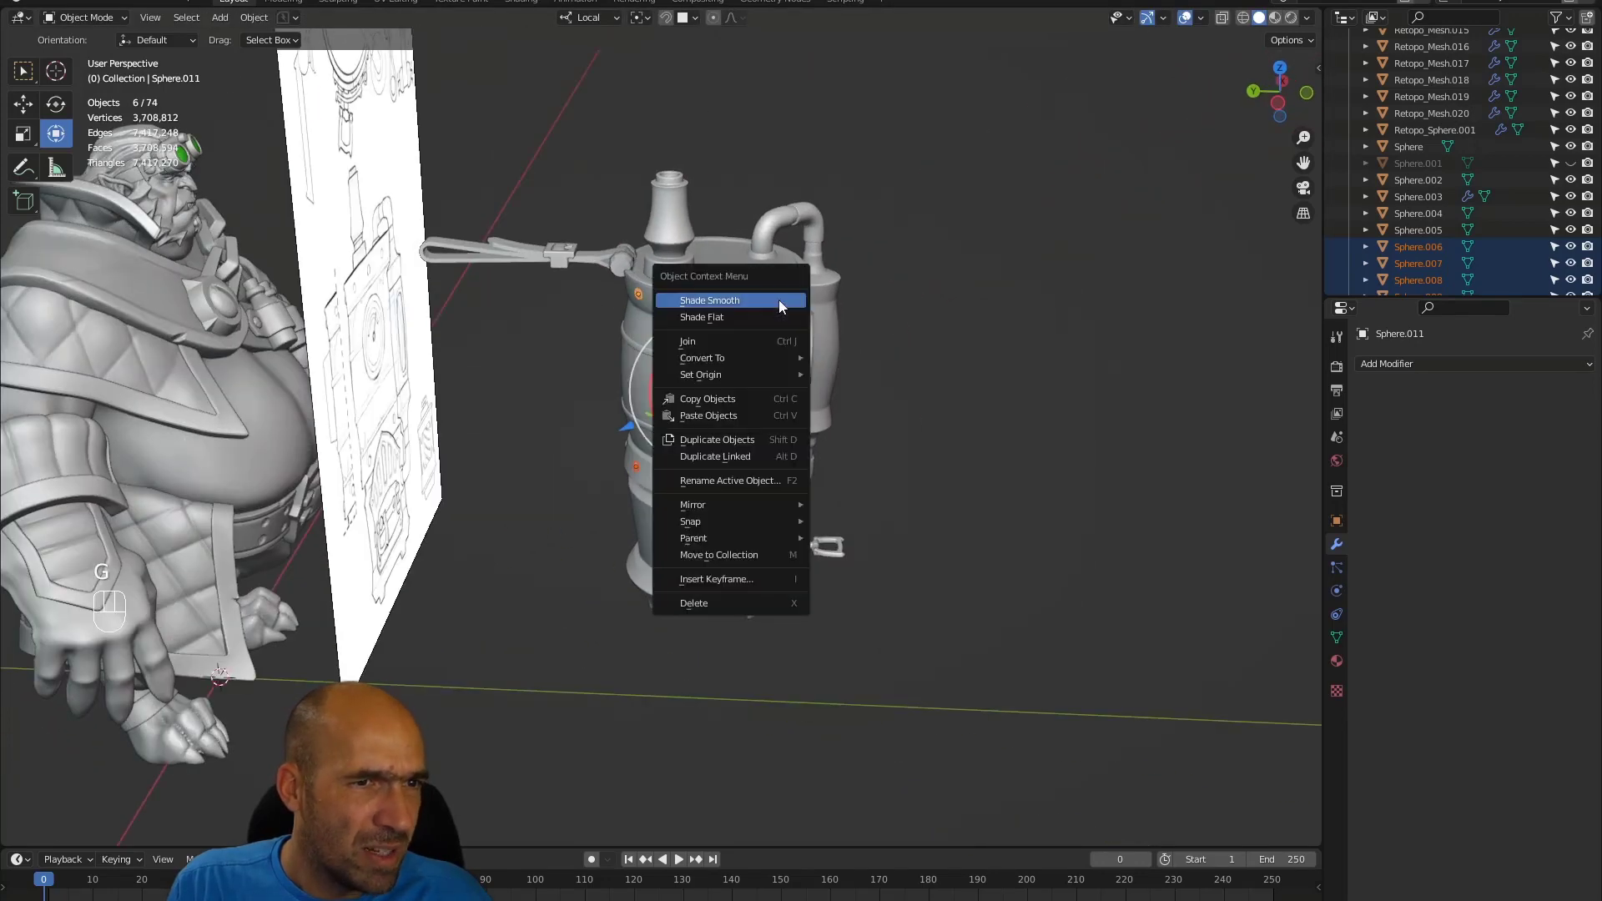
mouse_move(789, 358)
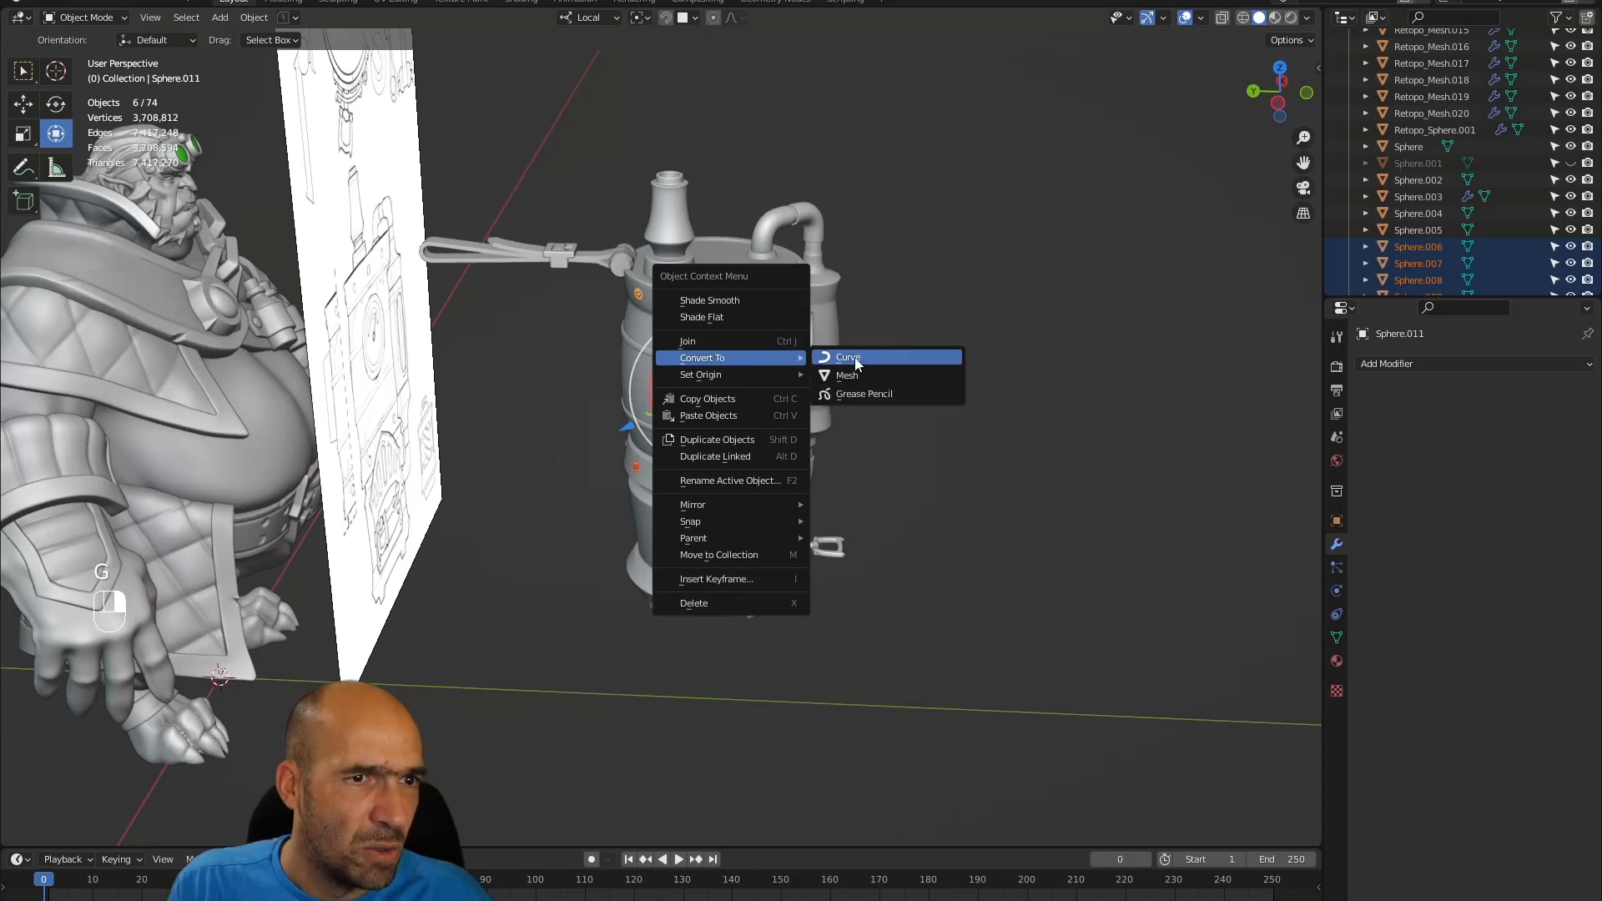
click(852, 374)
alt+middle_drag(850, 364, 949, 310)
key(ctrl+j)
- Inspect the joined rivet mesh in Edit Mode by selecting the lower-band rivets and the stray copies below the barrel
key(Tab)
drag(777, 526, 659, 653)
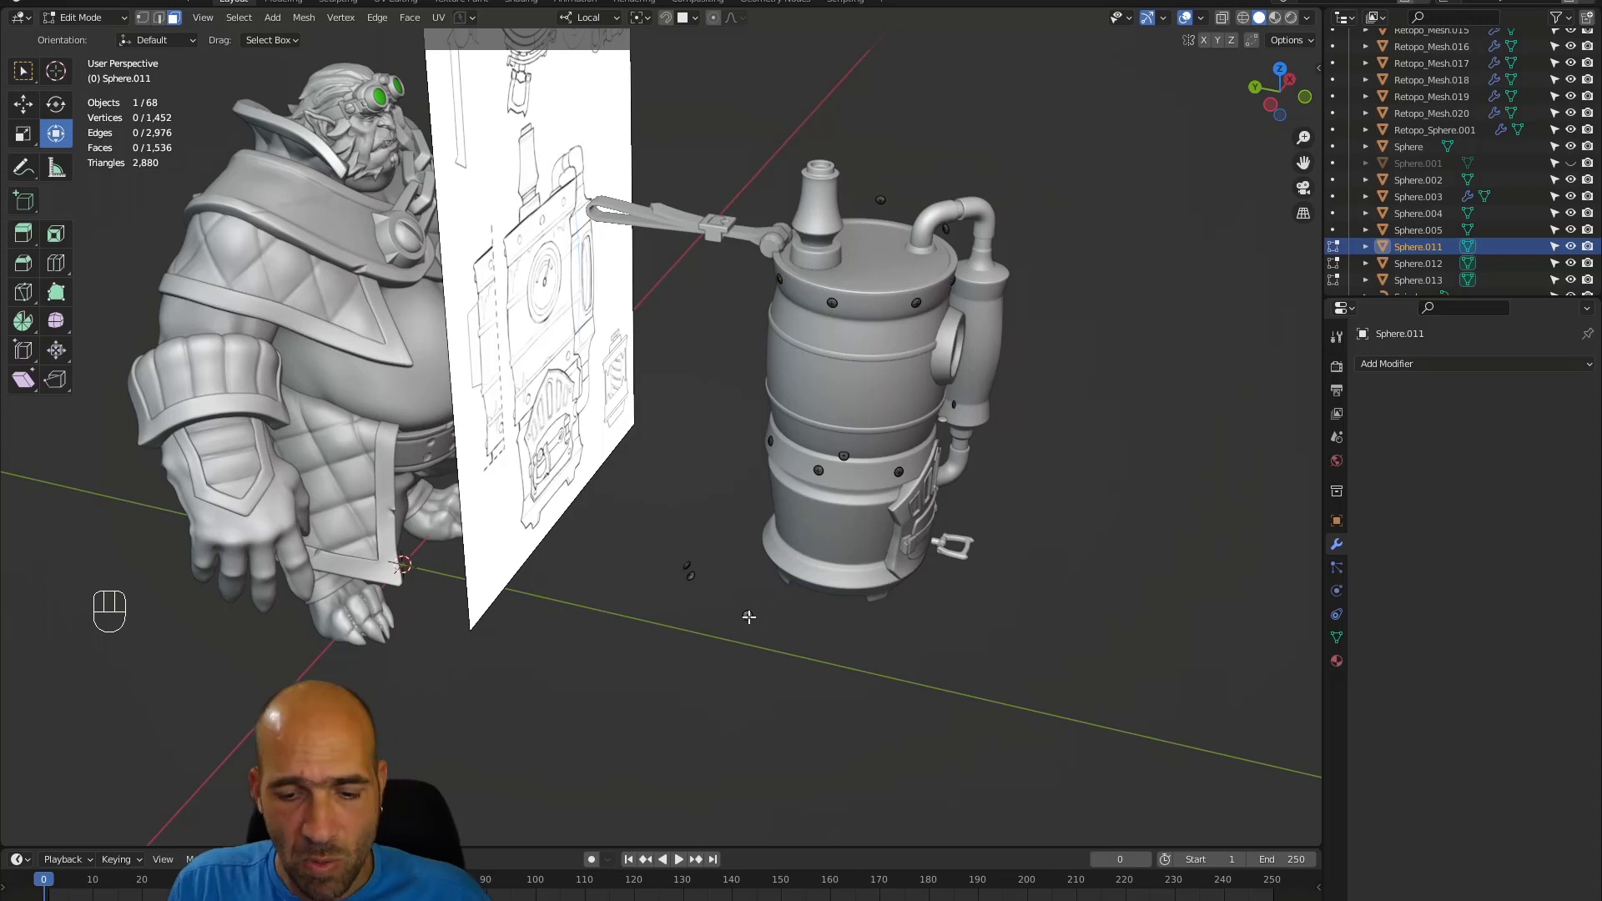
key(l)
ctrl+alt+middle_drag(756, 611, 817, 559)
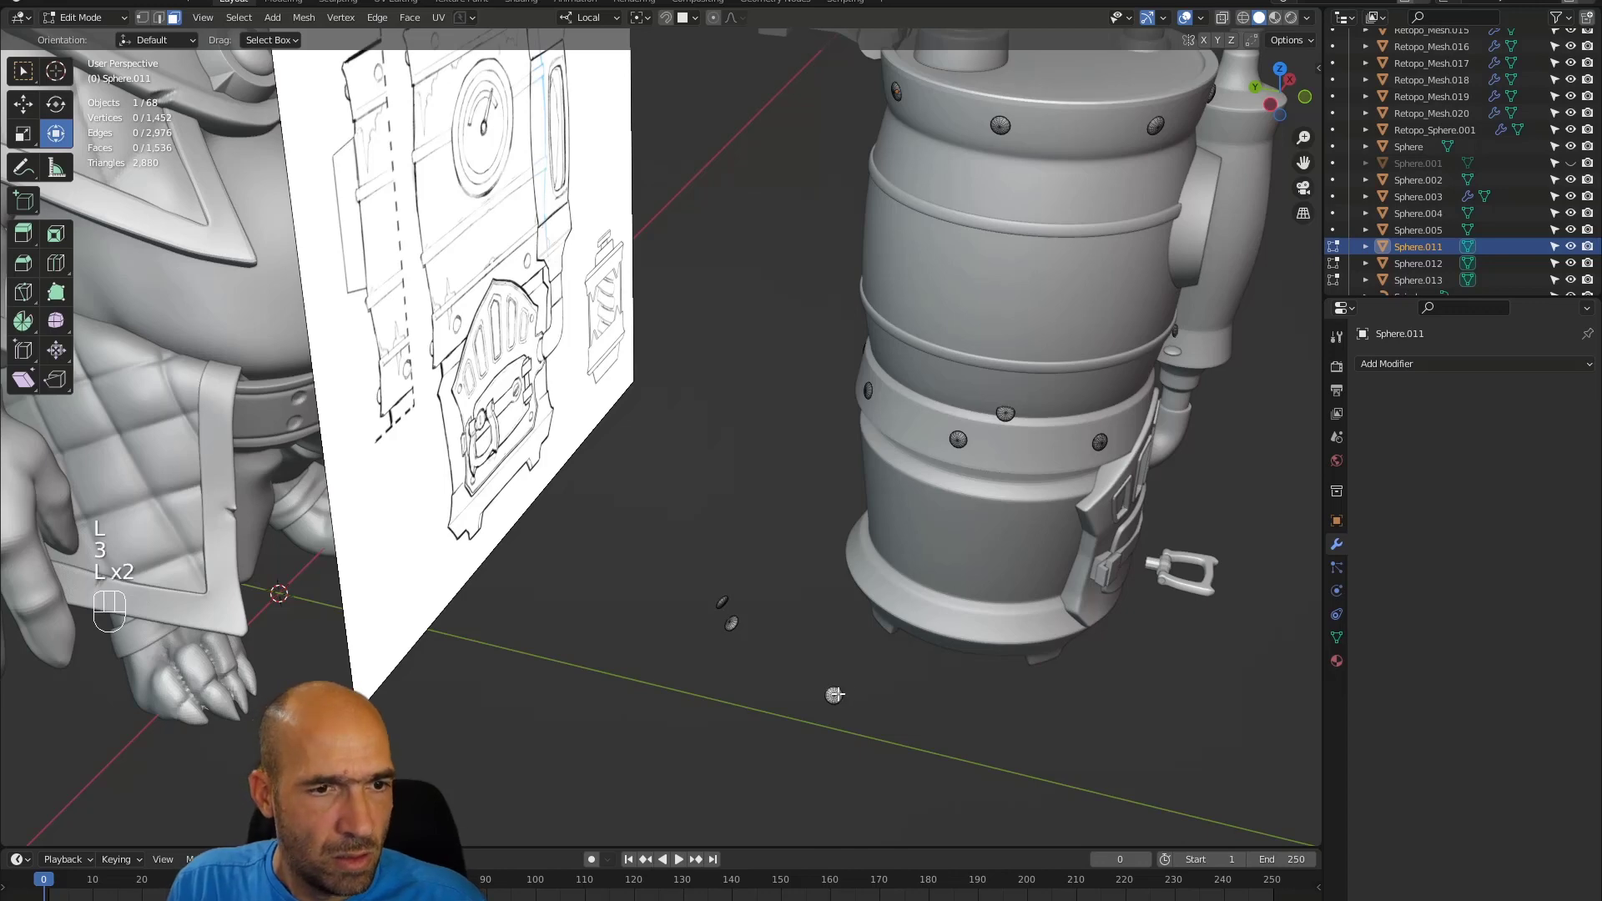
drag(659, 729, 1119, 348)
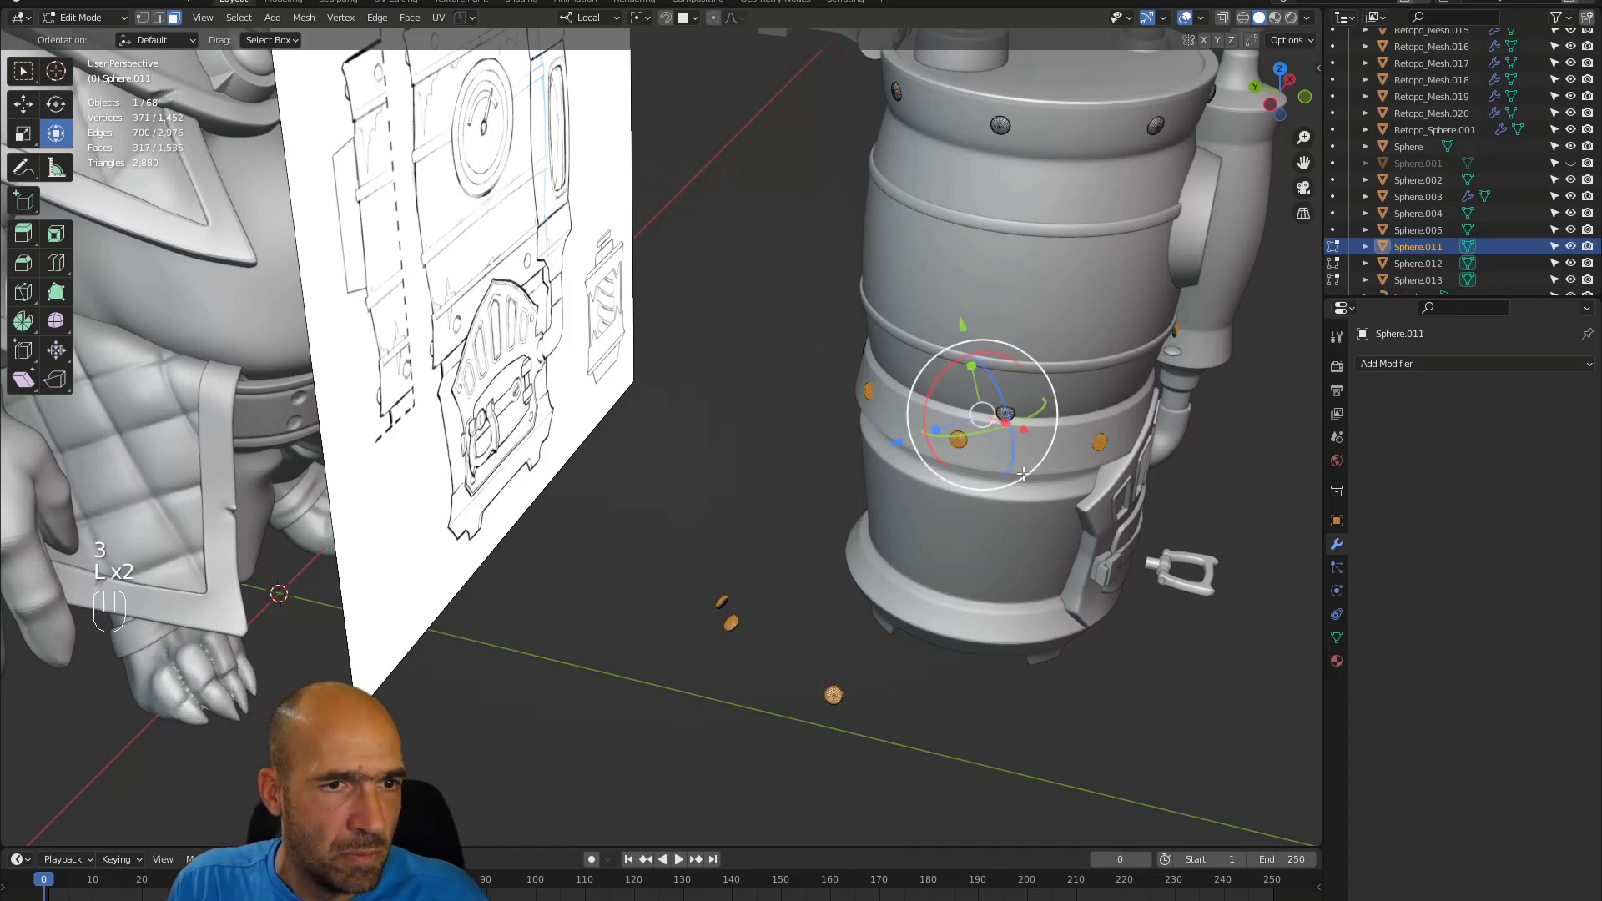
mouse_move(1031, 513)
alt+middle_down()
mouse_move(1062, 483)
mouse_move(927, 492)
mouse_move(910, 434)
mouse_move(889, 559)
alt+middle_up()
click(612, 738)
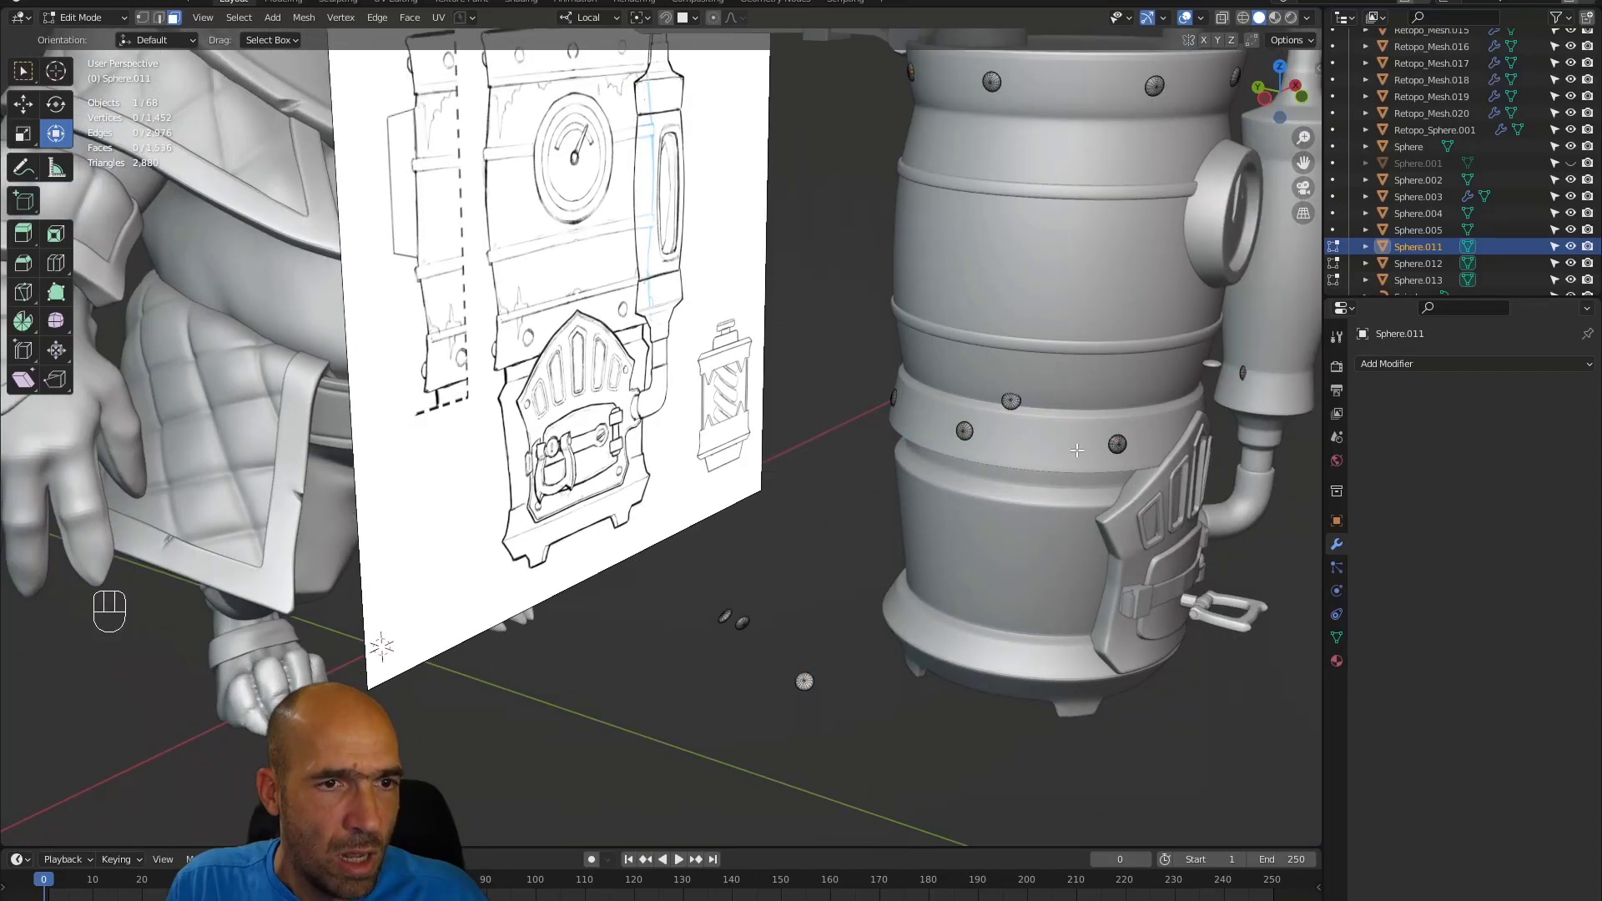
drag(1138, 418, 637, 554)
mouse_move(883, 464)
alt+middle_down()
mouse_move(708, 465)
mouse_move(785, 479)
alt+middle_up()
mouse_move(1146, 314)
mouse_down()
mouse_move(1087, 350)
mouse_move(551, 443)
mouse_up()
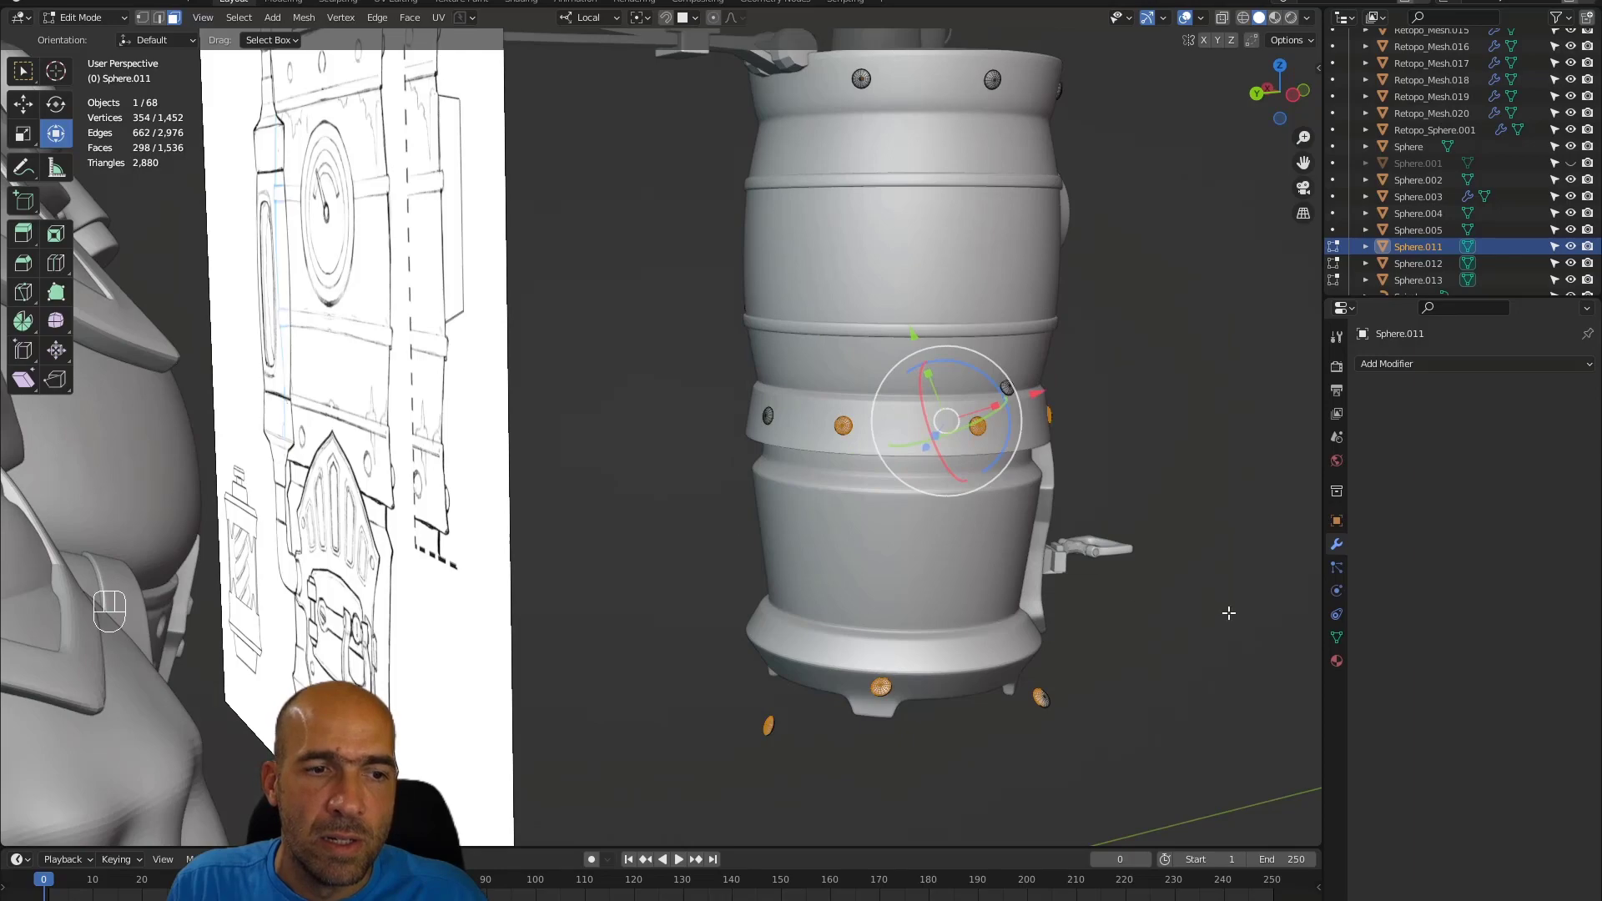
drag(1199, 629, 604, 808)
mouse_move(906, 739)
alt+middle_down()
mouse_move(760, 745)
mouse_move(716, 626)
mouse_move(629, 558)
mouse_move(855, 568)
mouse_move(922, 597)
alt+middle_up()
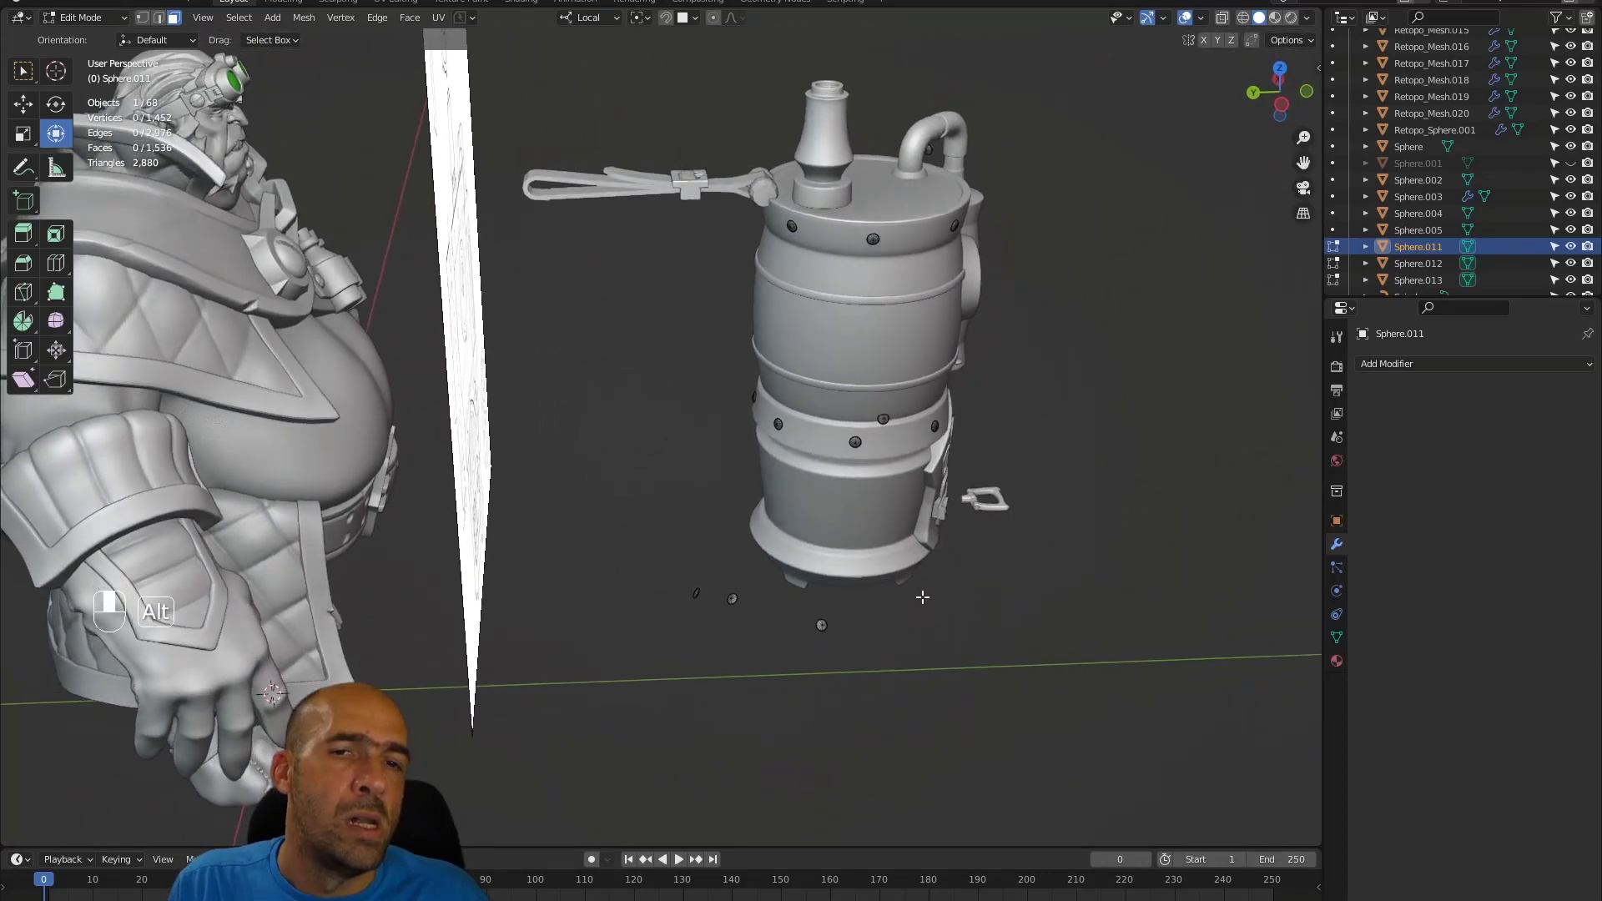
- Undo the joined-rivet edits back to the six separate linked rivets in Object Mode
key(ctrl+z)
key(ctrl+z)
key(ctrl+z)
key(ctrl+z)
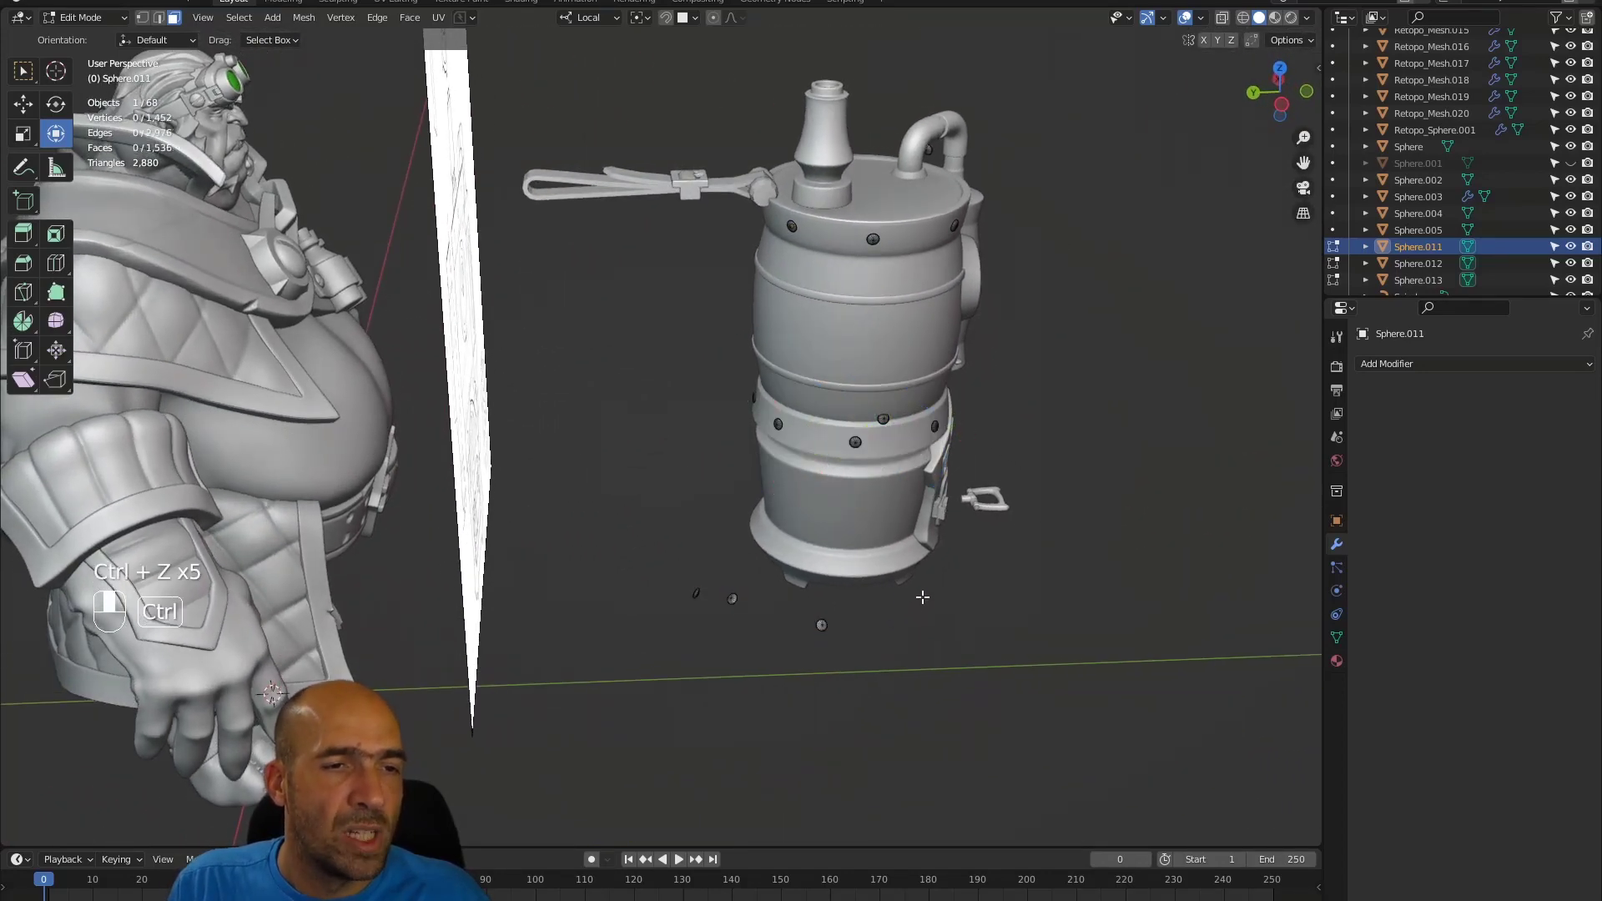
key(ctrl+z)
key(ctrl+z)
key(ctrl+z)
key(ctrl+z)
key(ctrl+z)
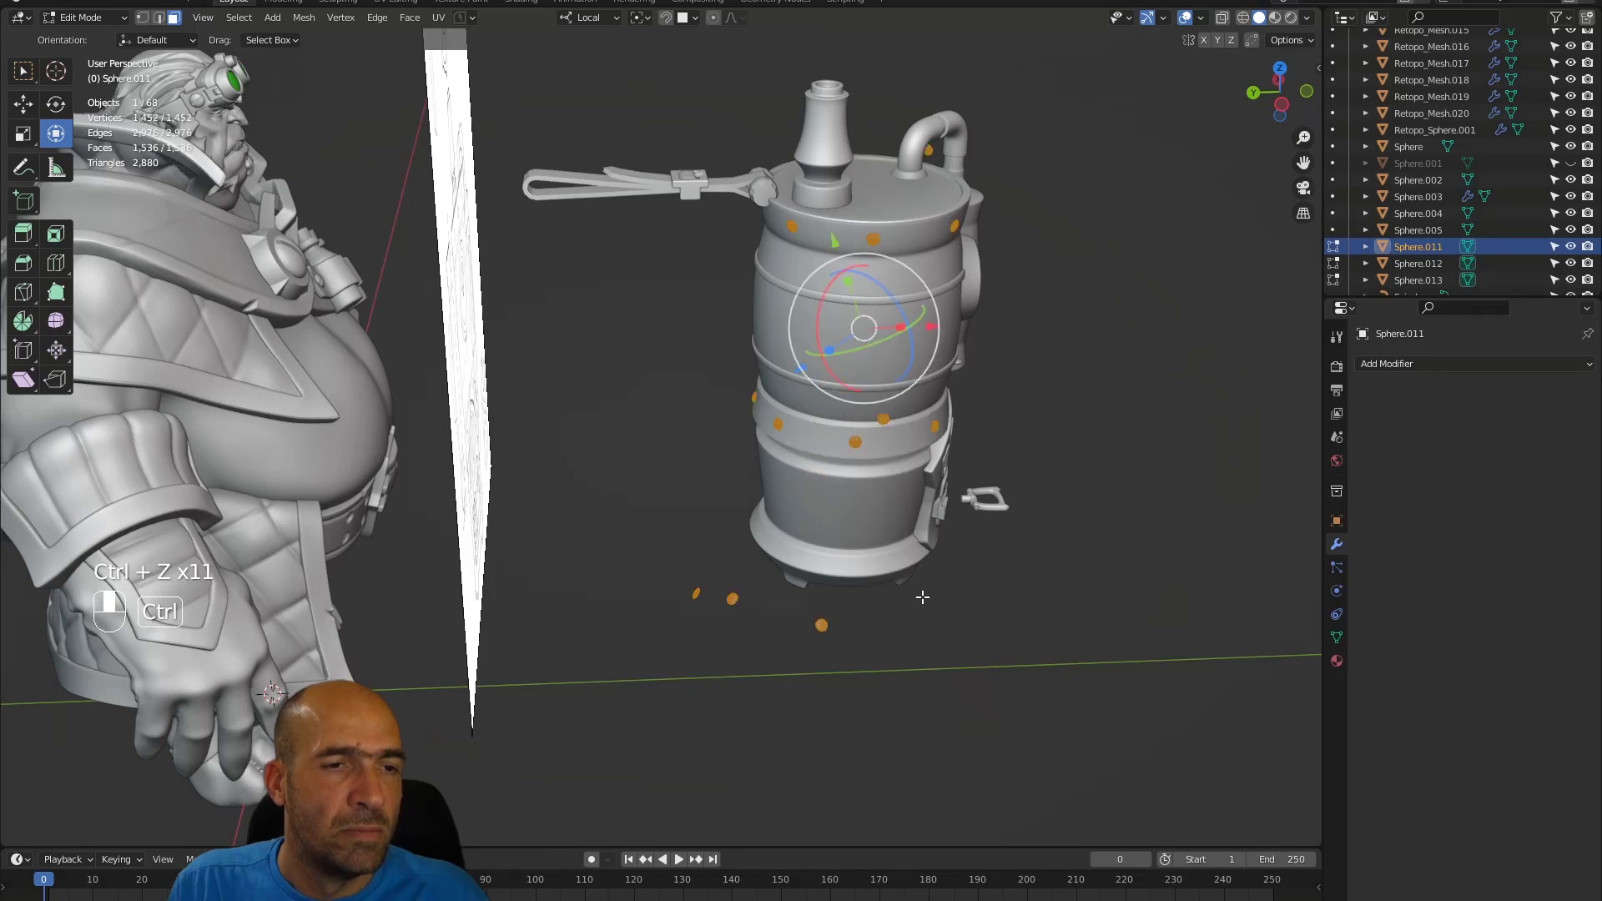
alt+middle_drag(883, 569, 856, 534)
scroll(1402, 239, down, 2)
scroll(1402, 232, down, 2)
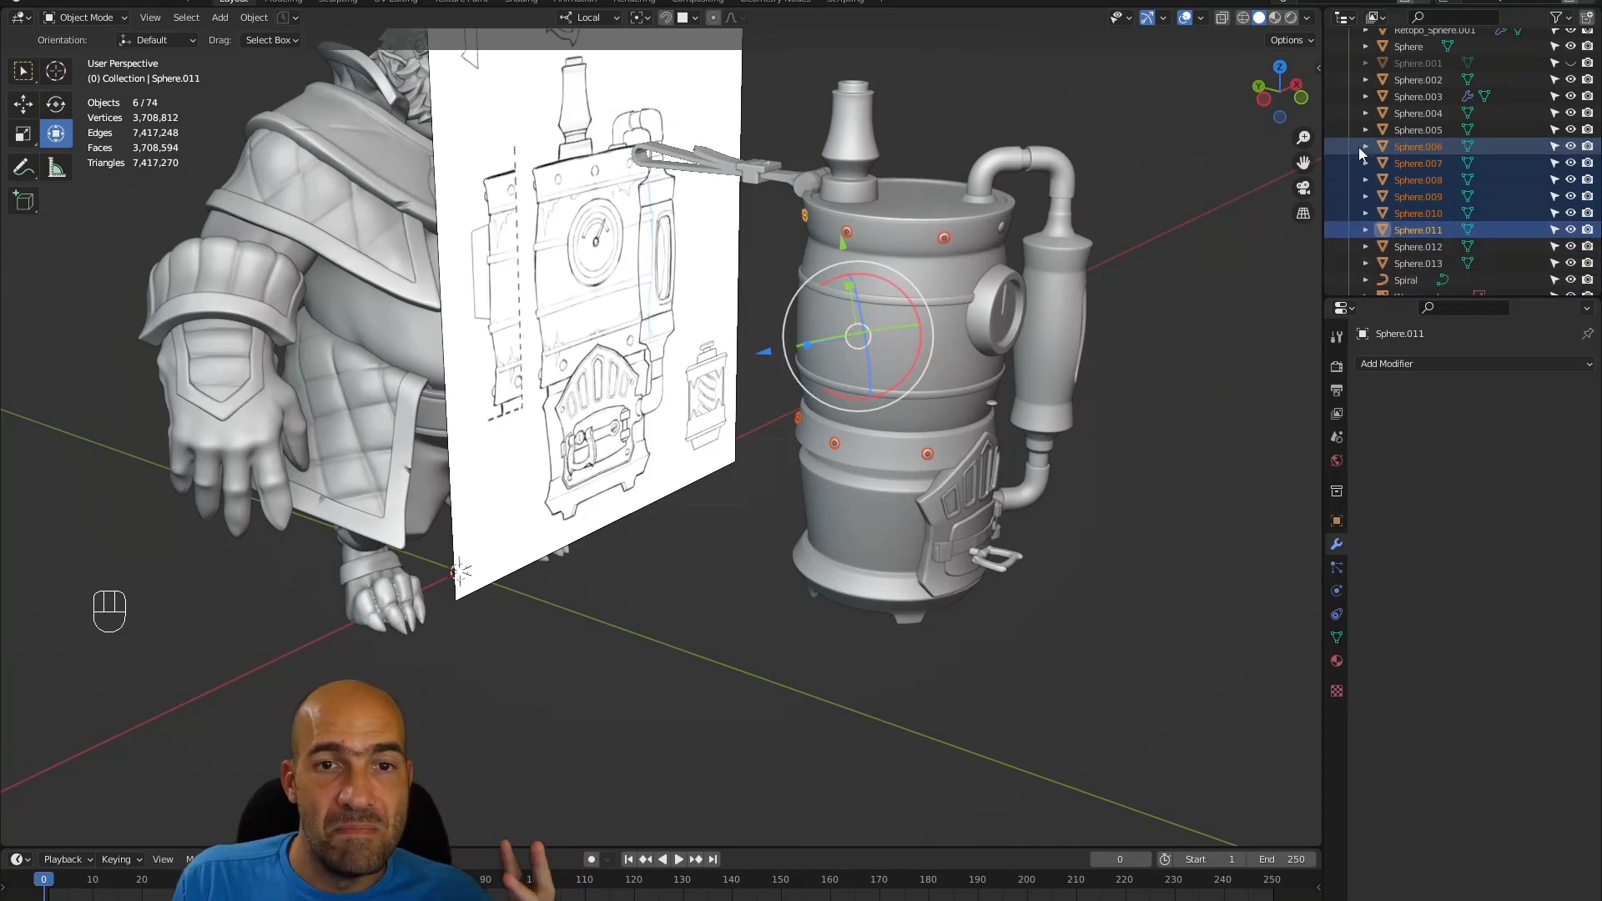
- Add a Mirror modifier to the top rim's front rivet and try to apply all its transforms
ctrl+alt+drag(971, 294, 925, 307)
alt+shift+drag(893, 250, 970, 284)
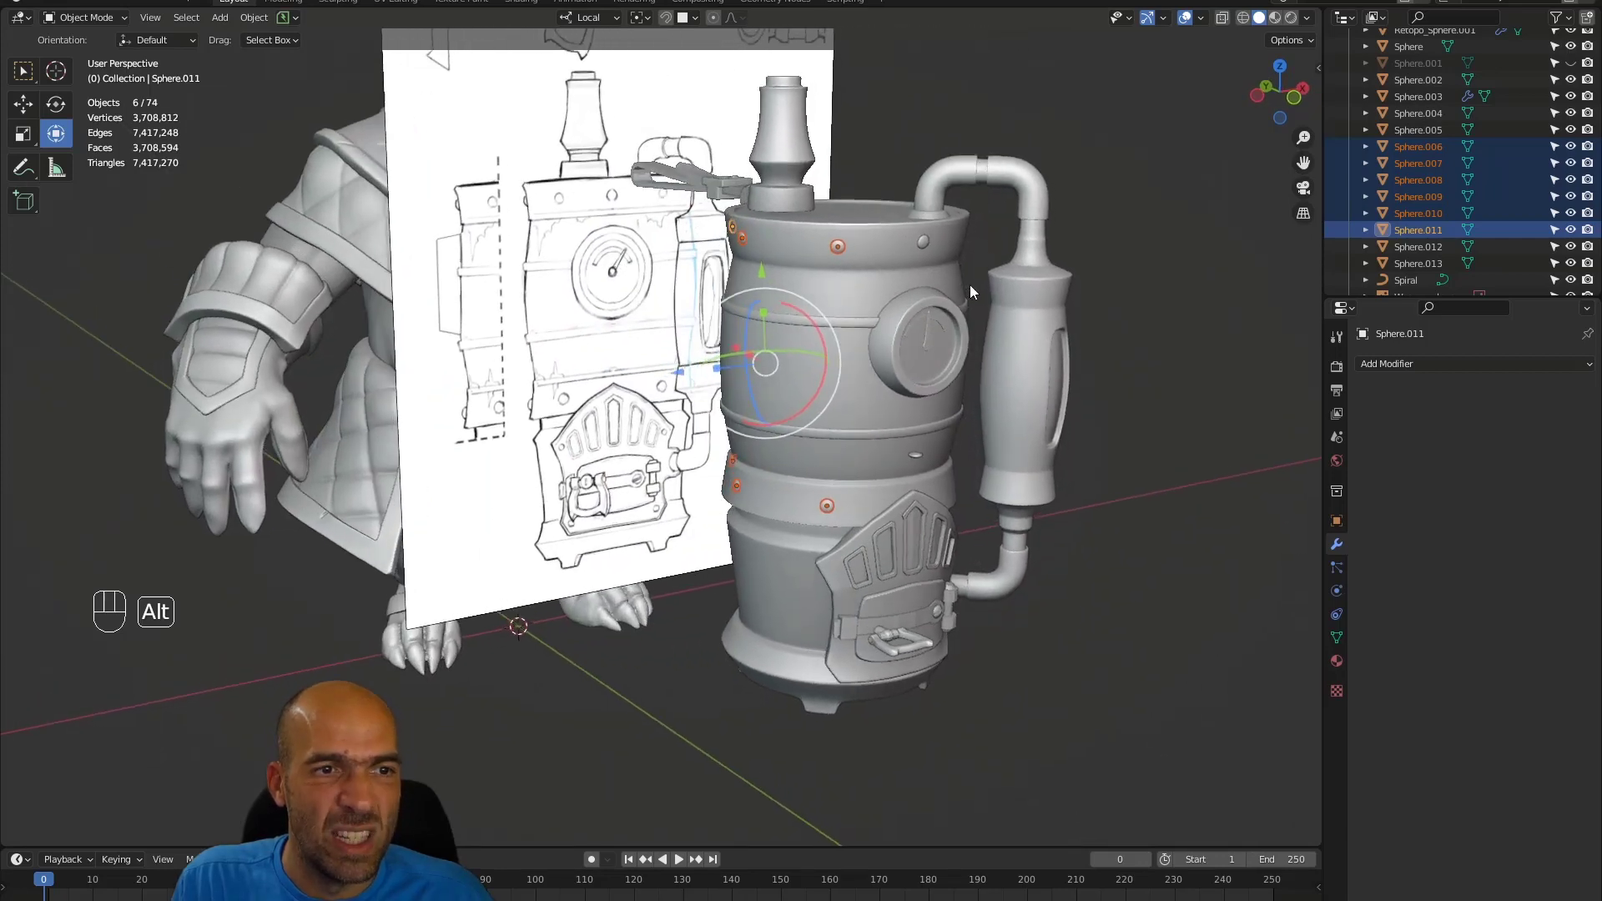
click(838, 247)
click(1368, 364)
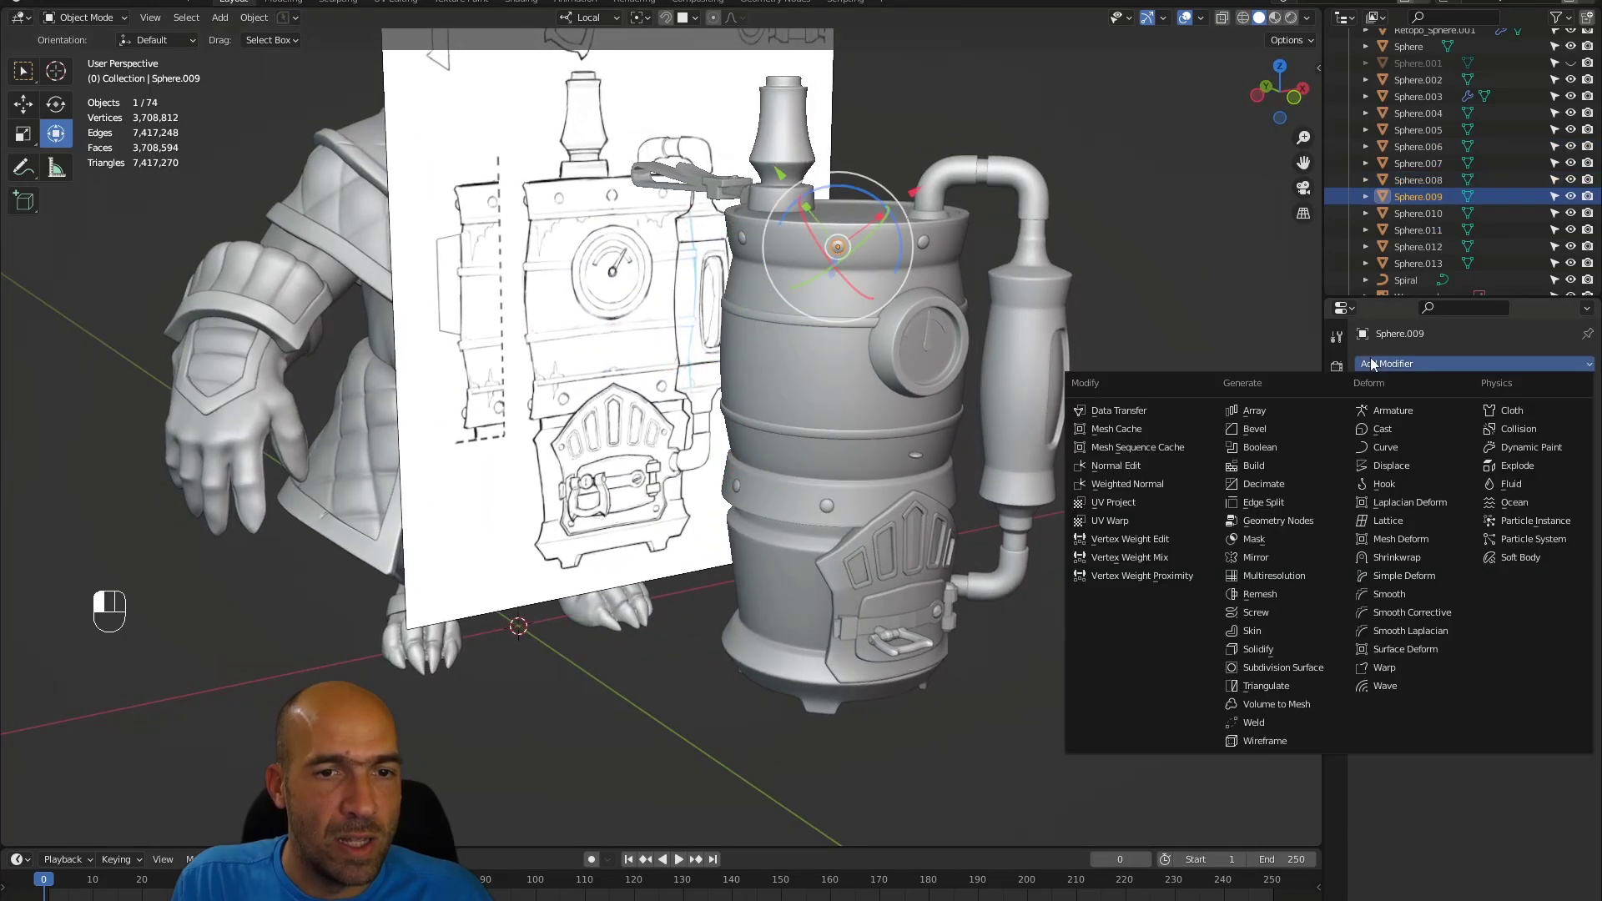
click(1274, 558)
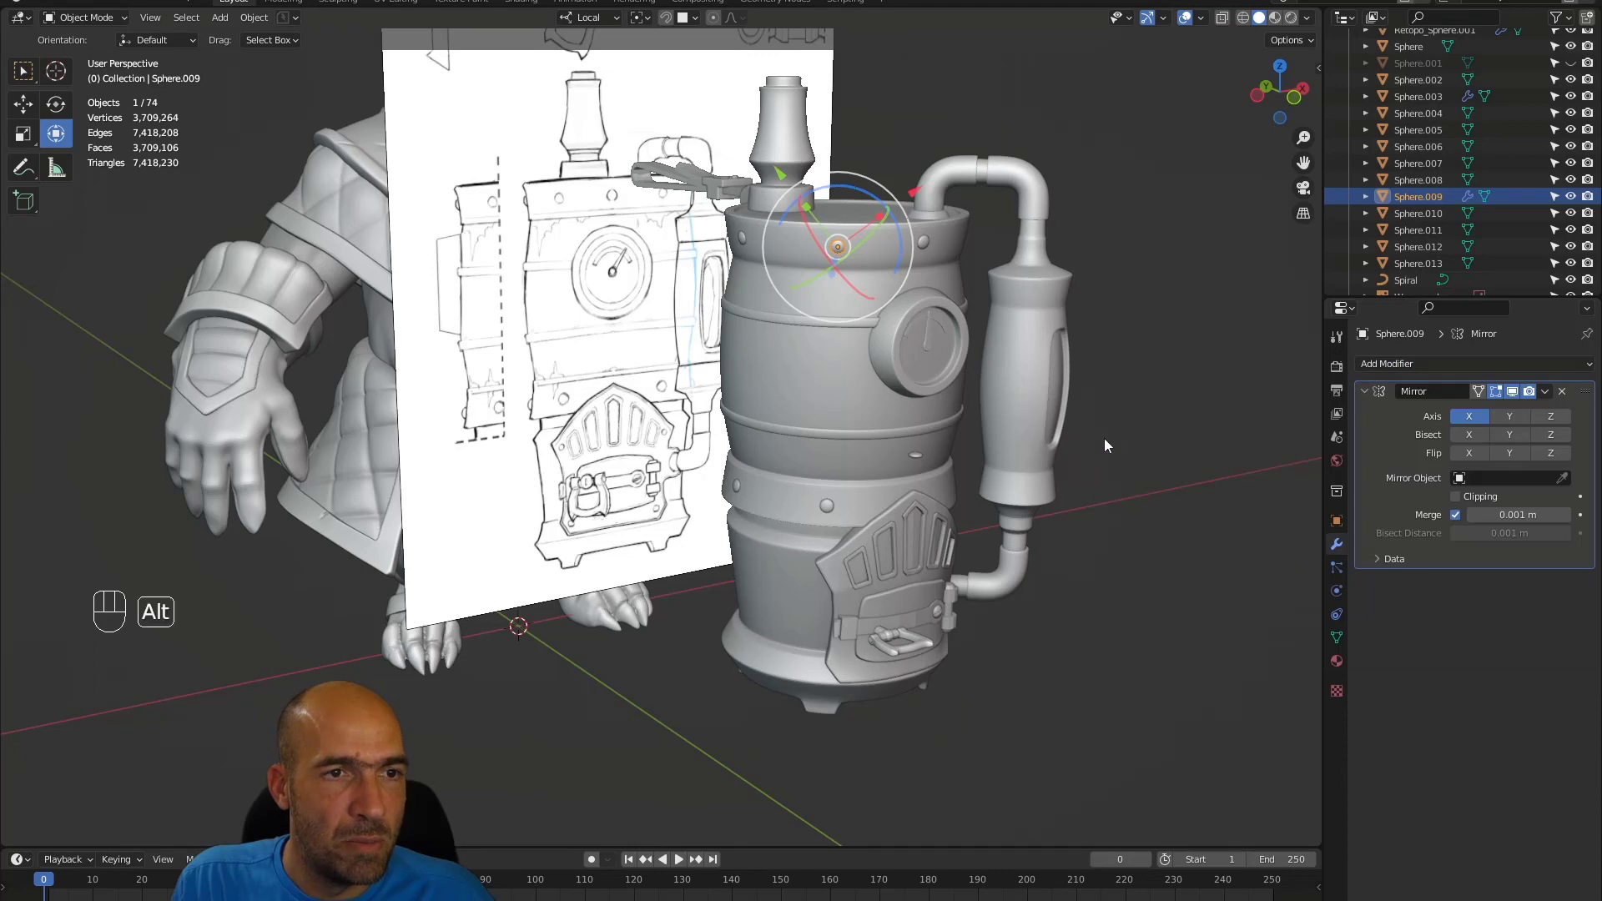
alt+drag(1104, 438, 944, 352)
key(ctrl+a)
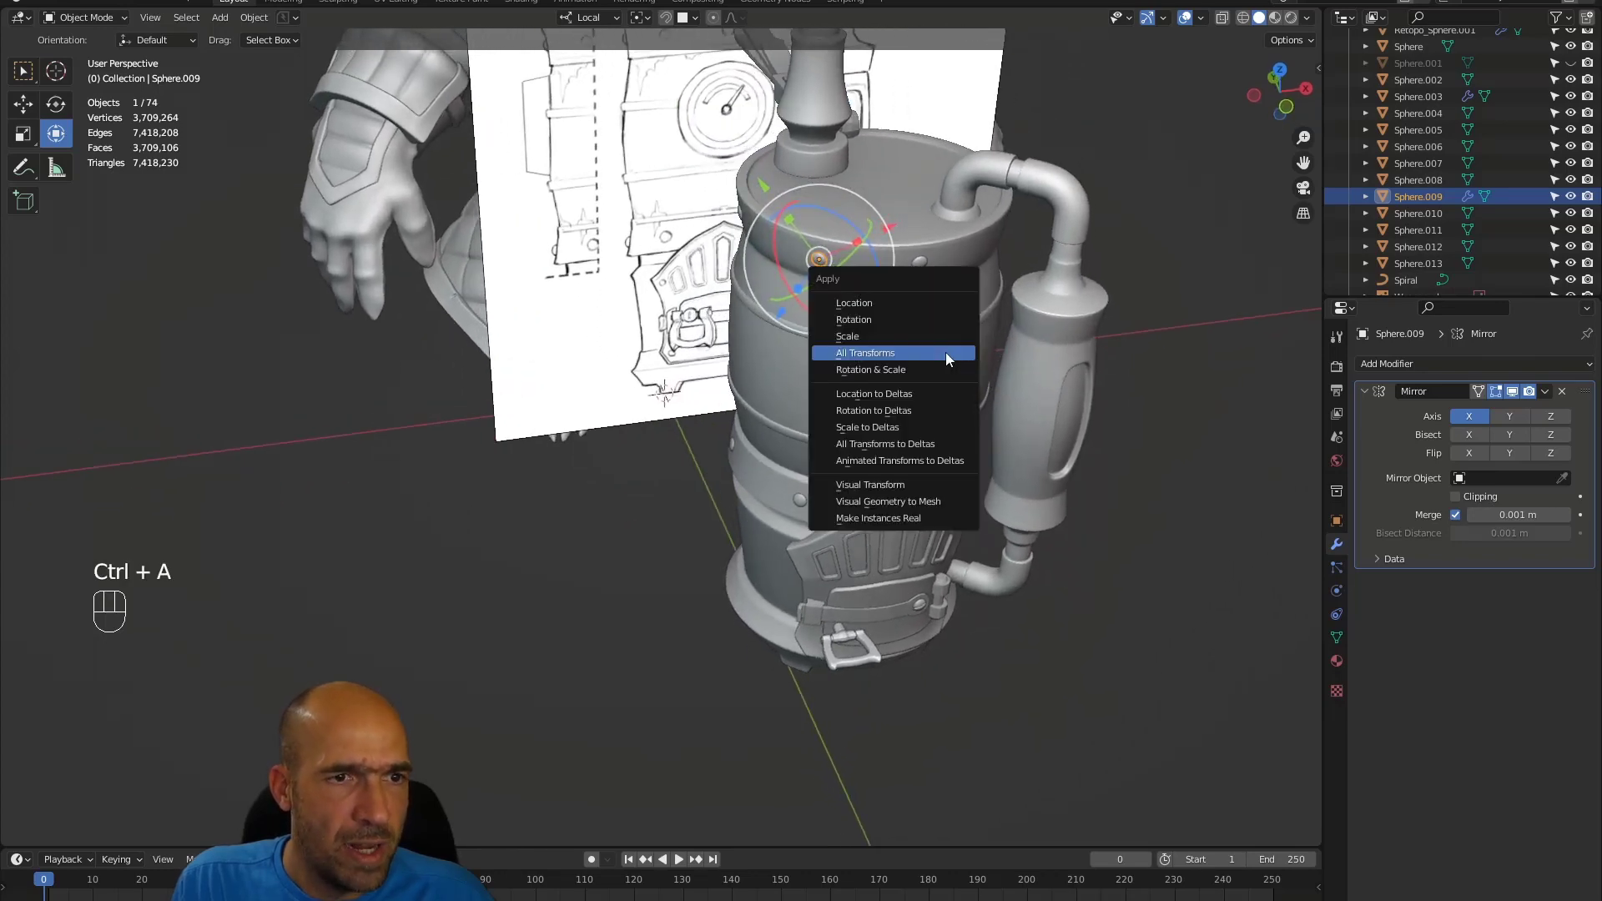
click(945, 352)
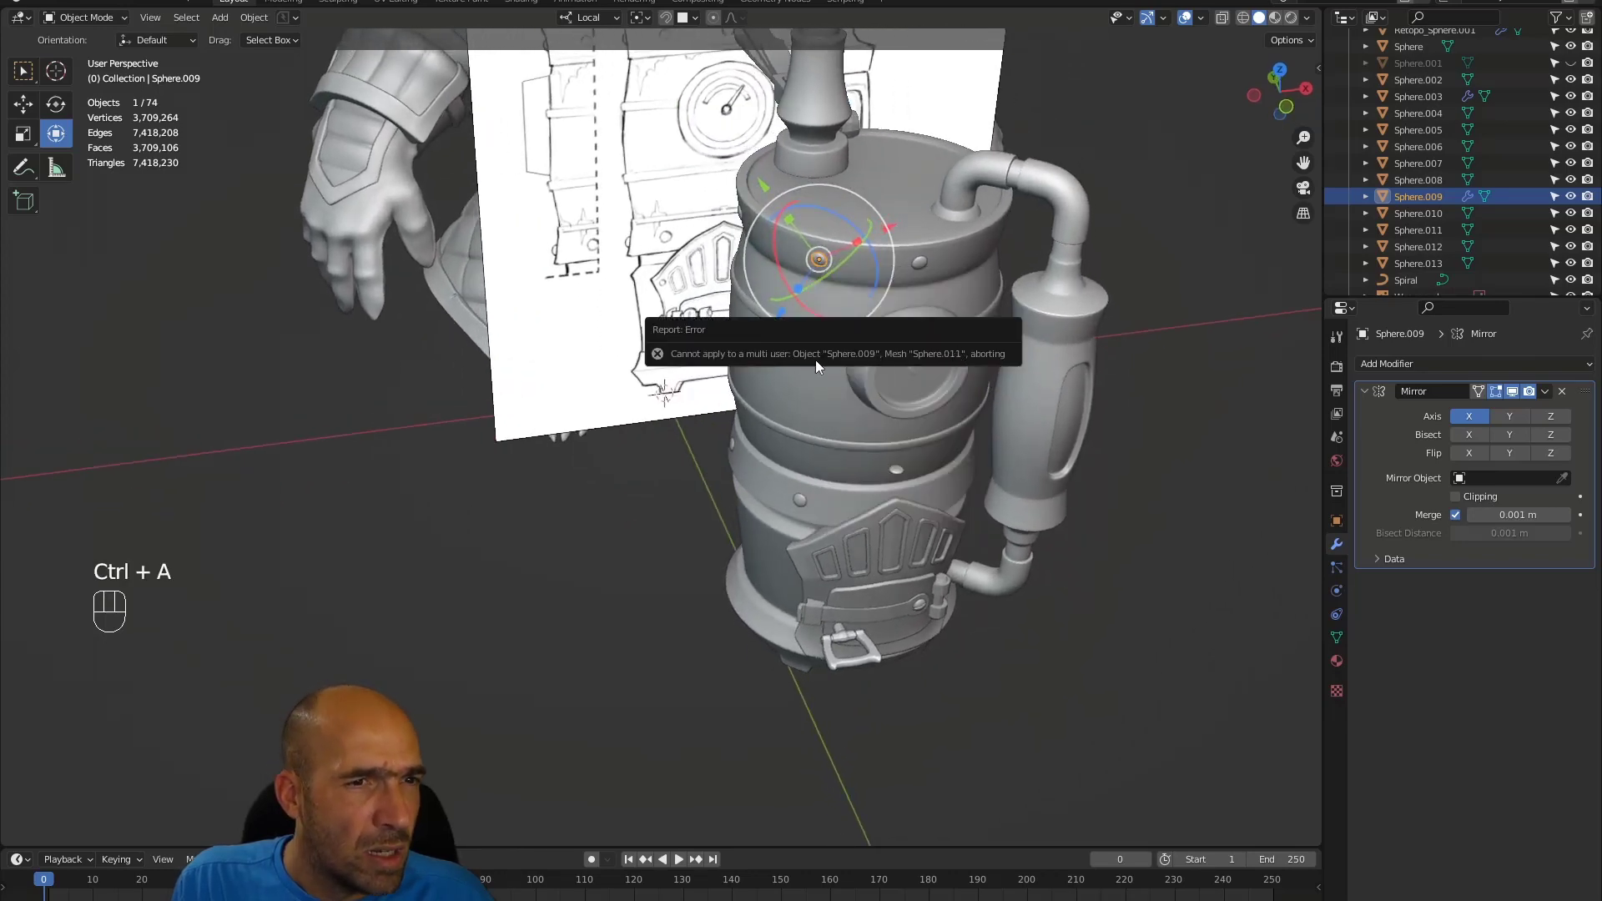
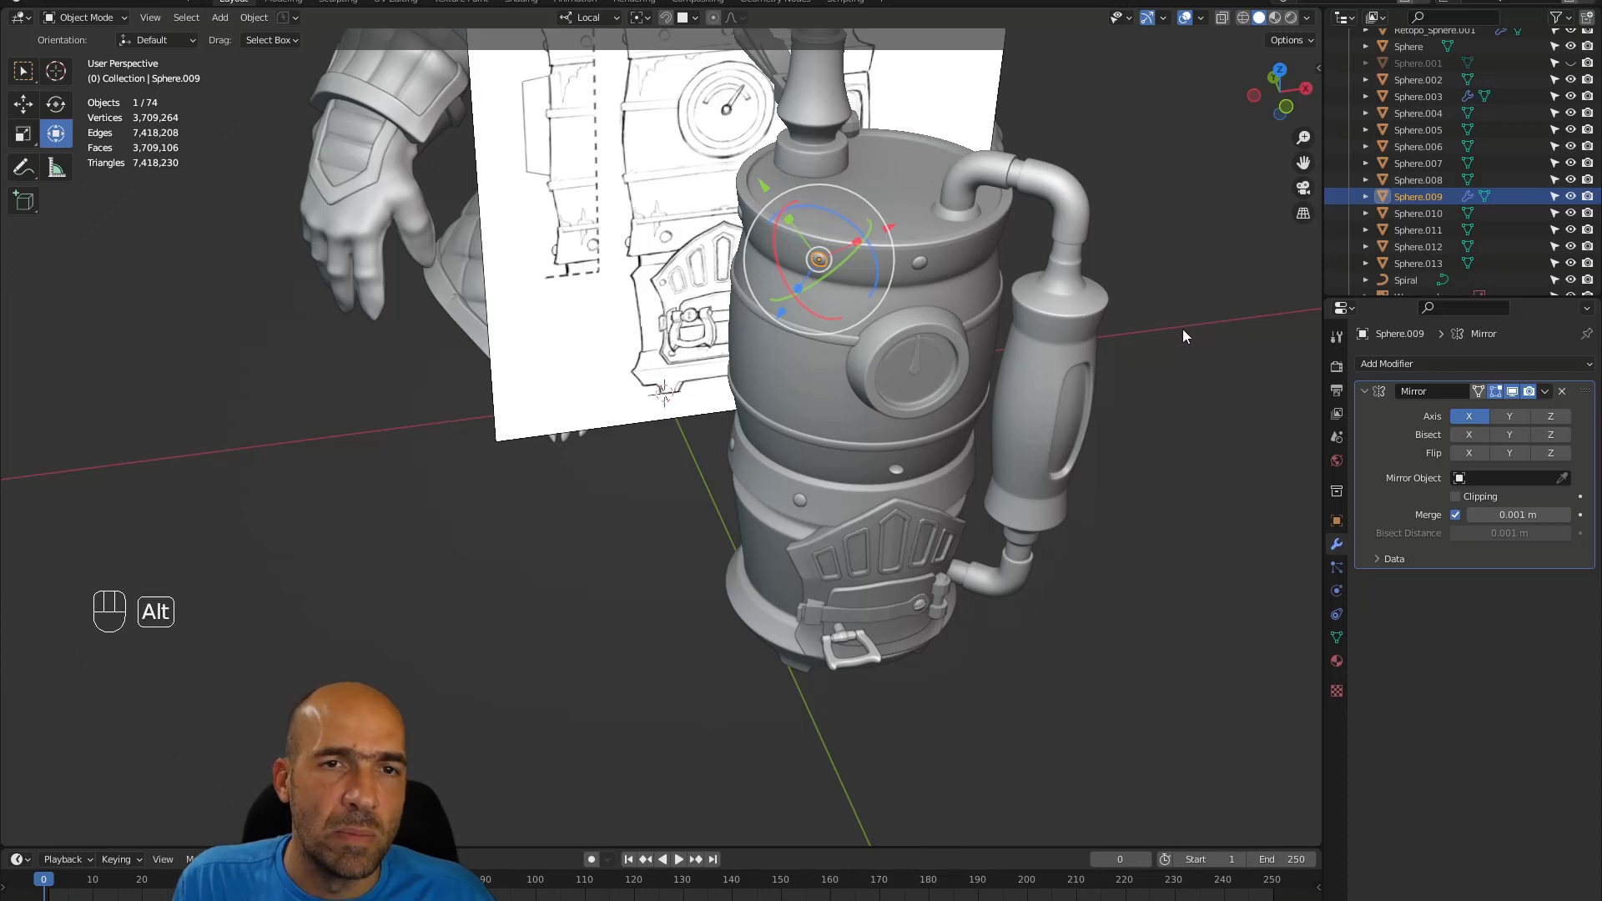
- Remove the Mirror modifier from the top rim's front rivet
alt+drag(1184, 334, 1214, 332)
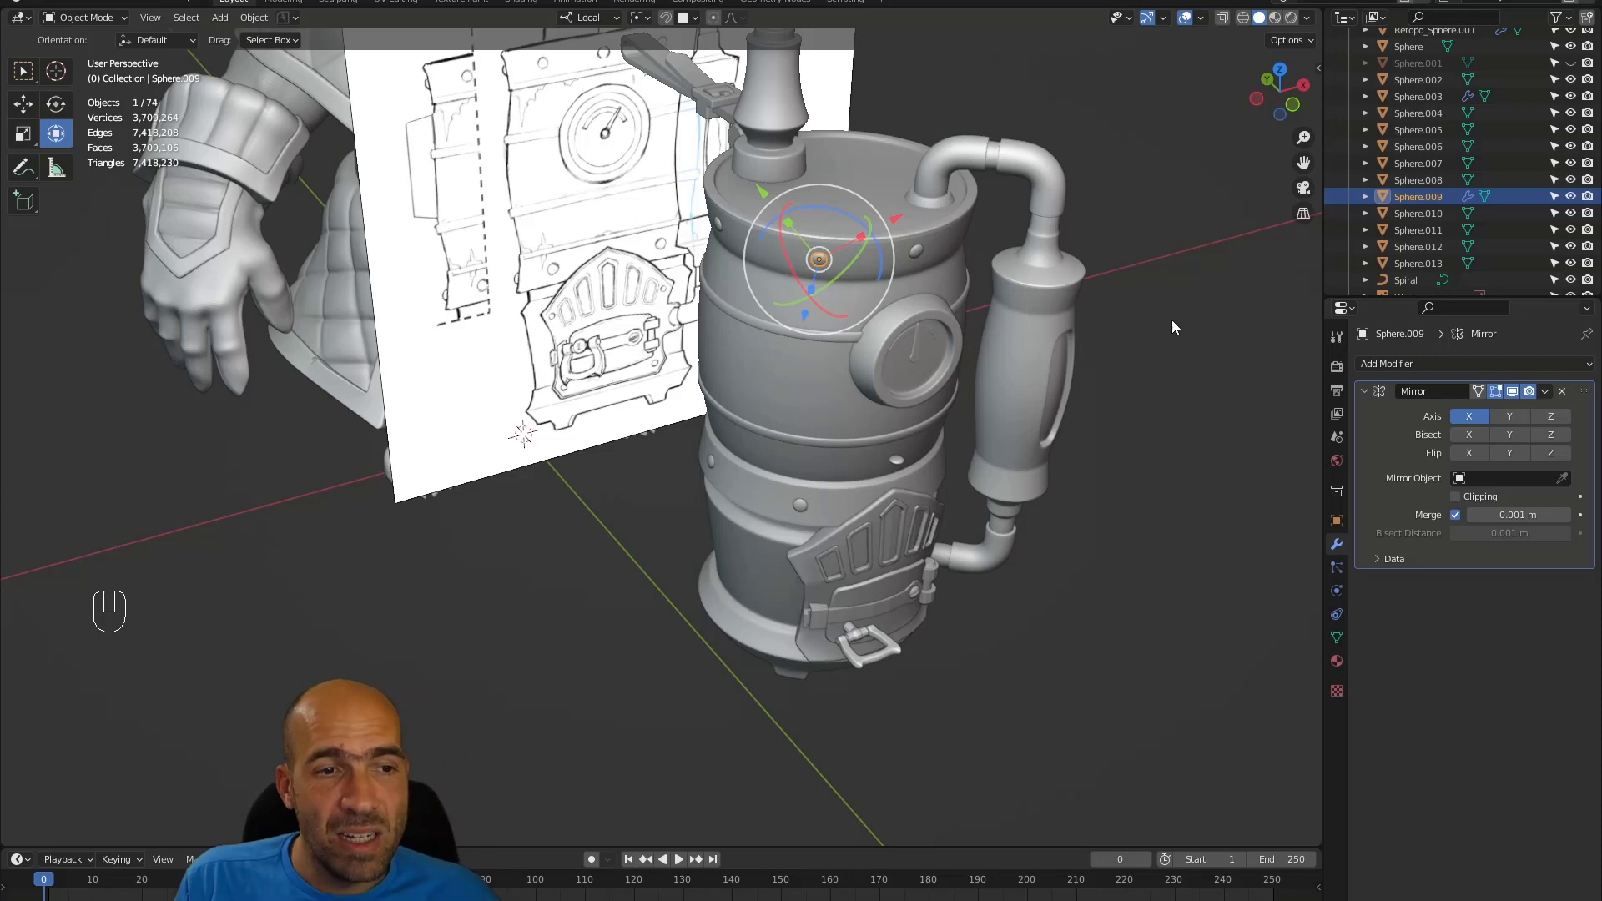
alt+drag(945, 309, 1053, 289)
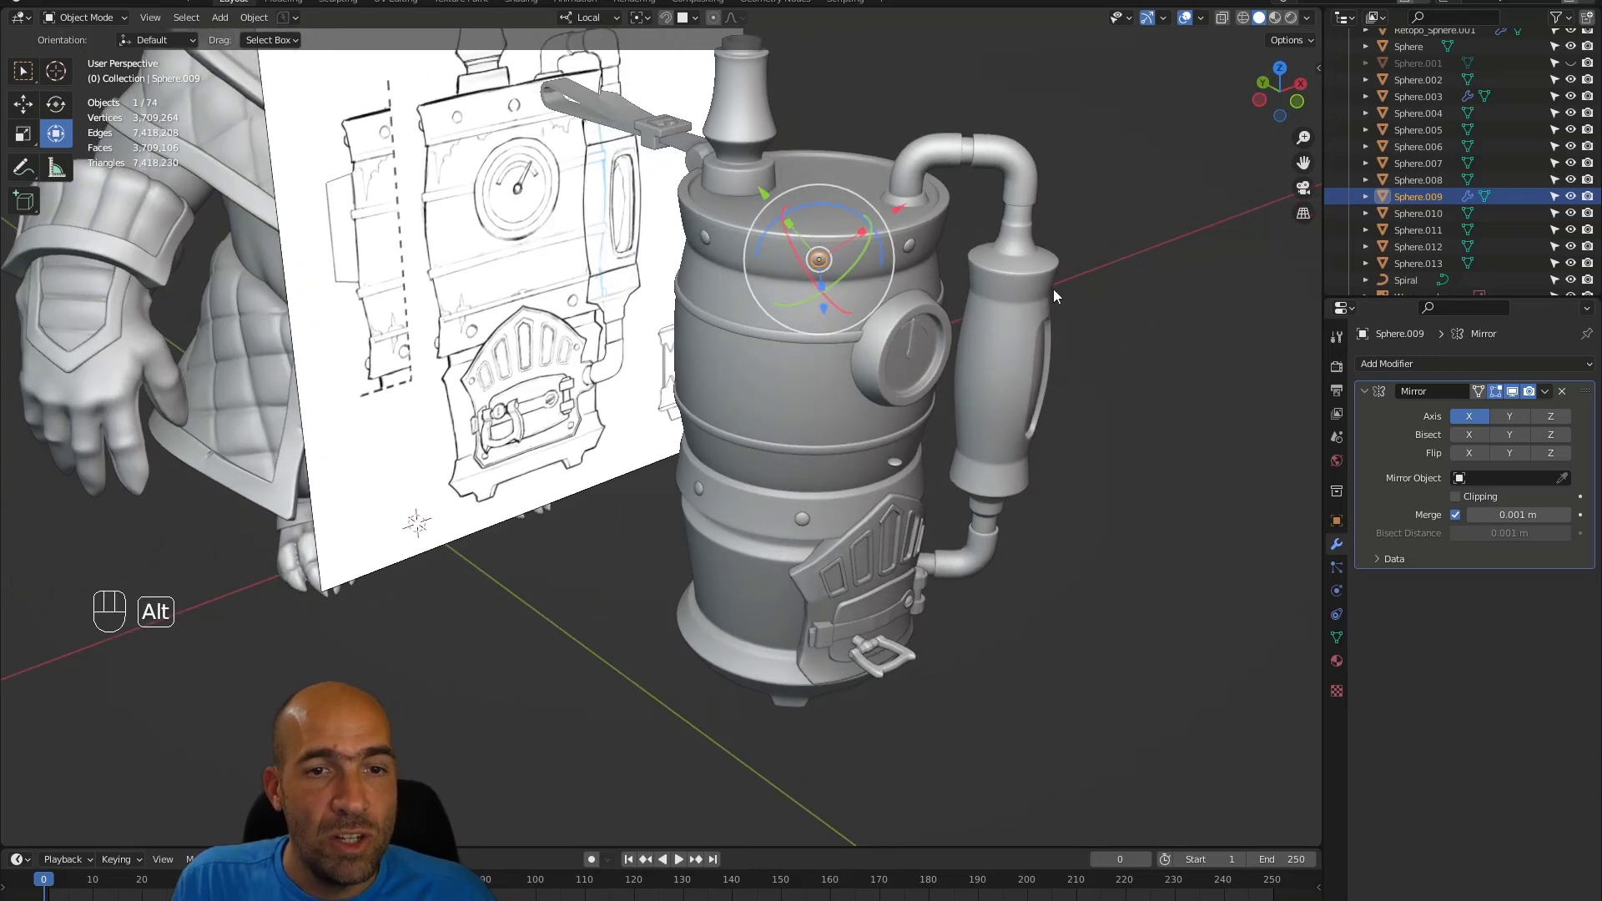
click(1563, 391)
alt+drag(1310, 387, 1113, 307)
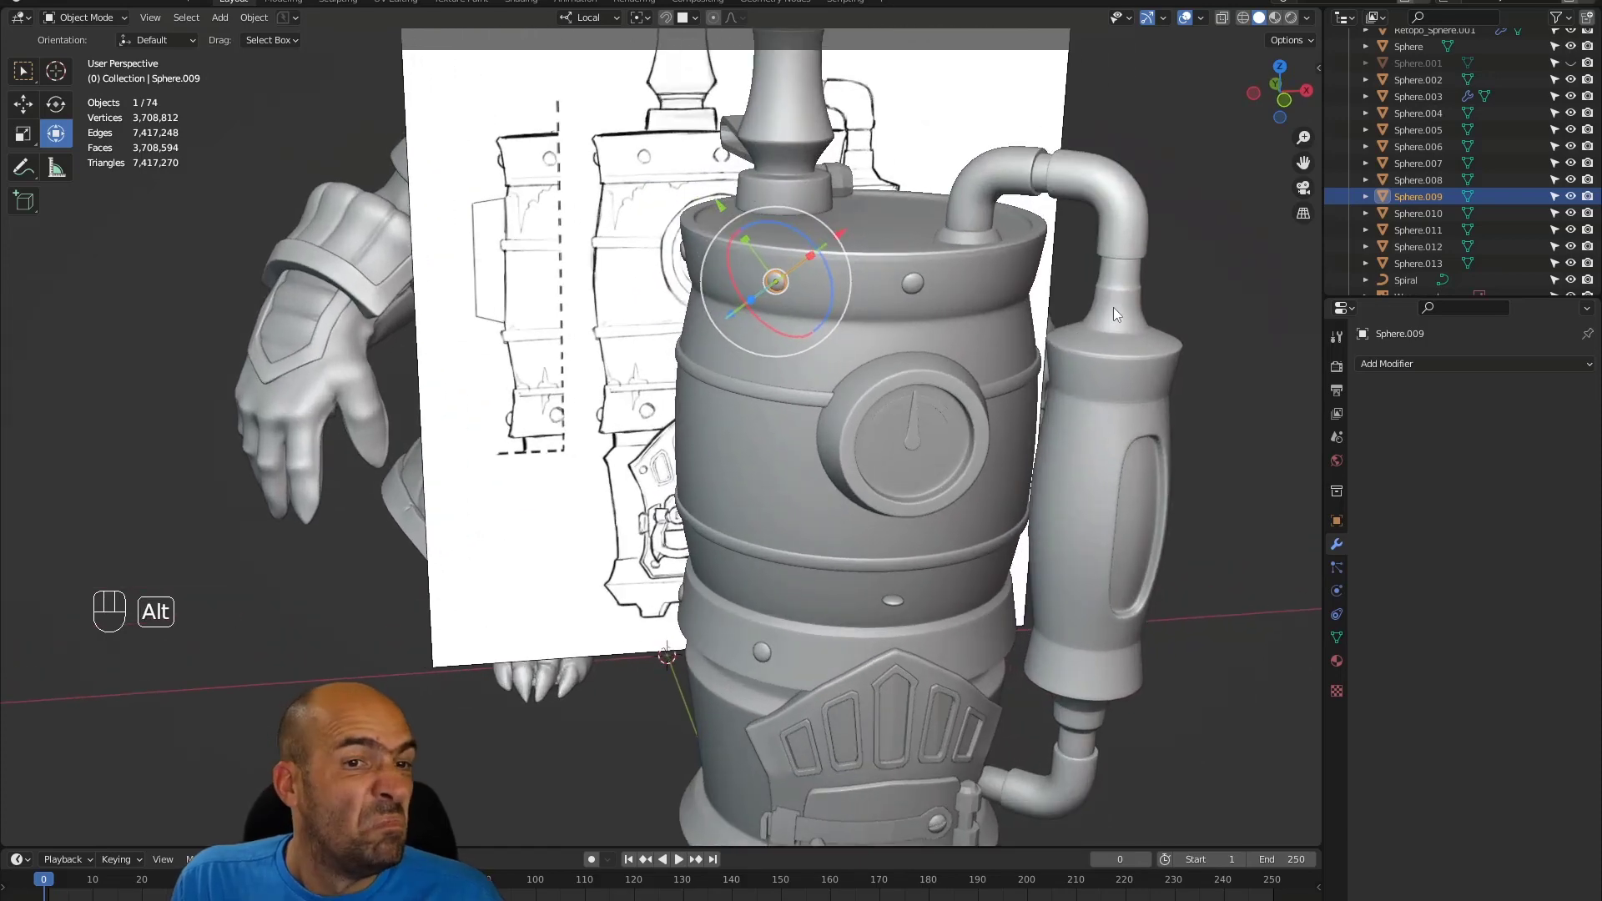
- Apply the Solidify modifier on the furnace door's strap and add a Subdivision Surface modifier to it
click(1109, 386)
alt+drag(1110, 385, 989, 355)
alt+drag(808, 320, 924, 454)
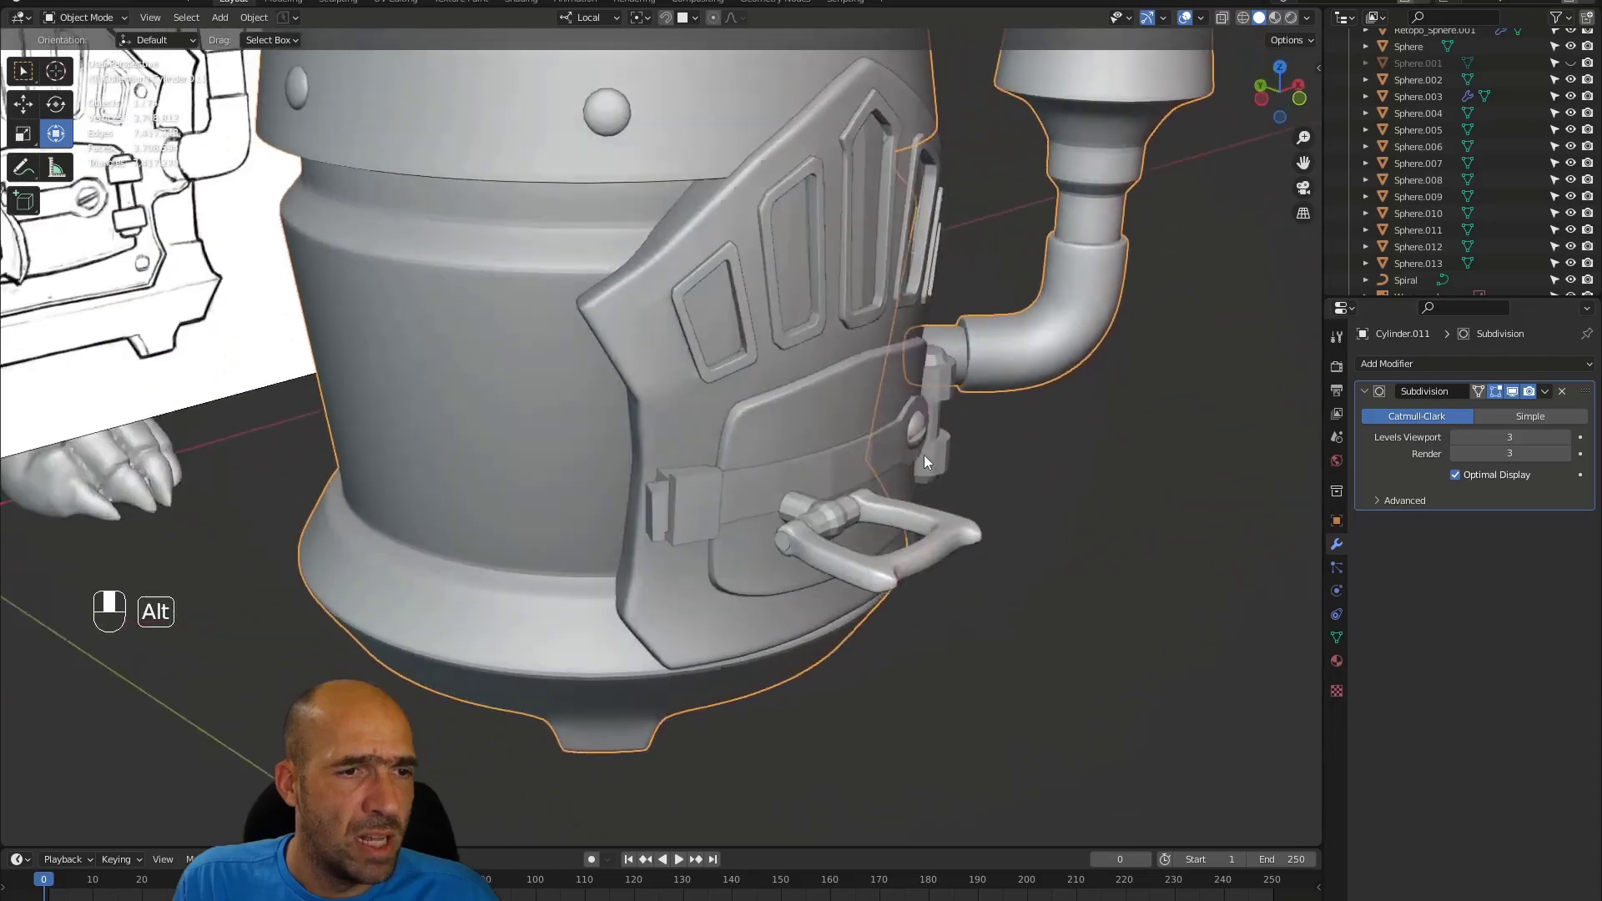
click(848, 464)
alt+drag(1230, 423, 1077, 451)
click(1510, 366)
click(1510, 367)
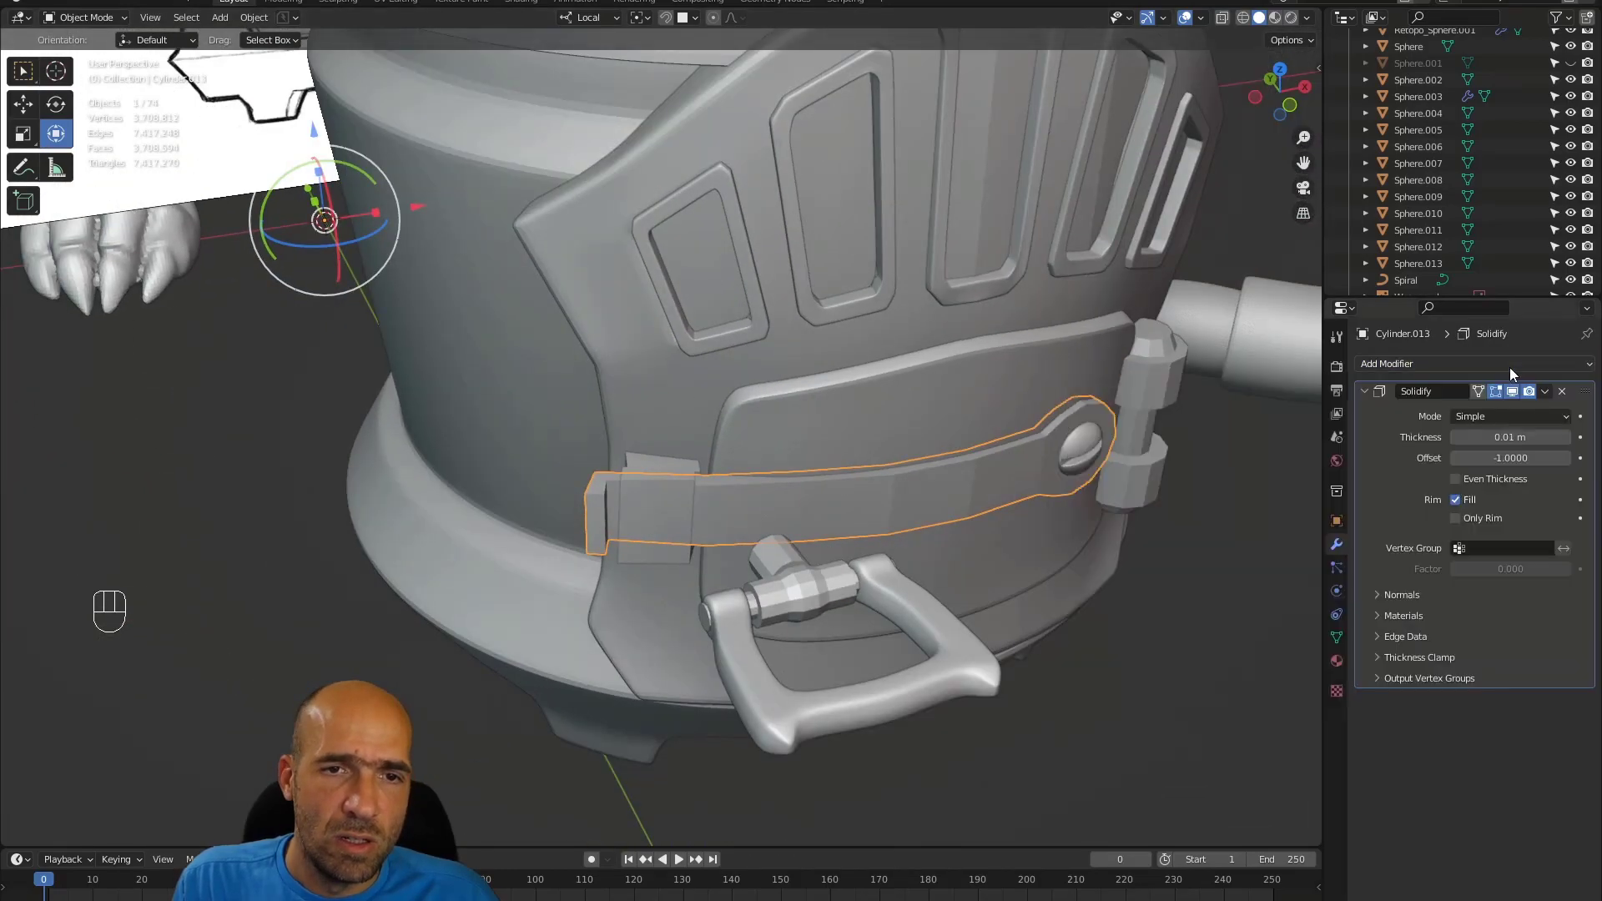
click(1546, 391)
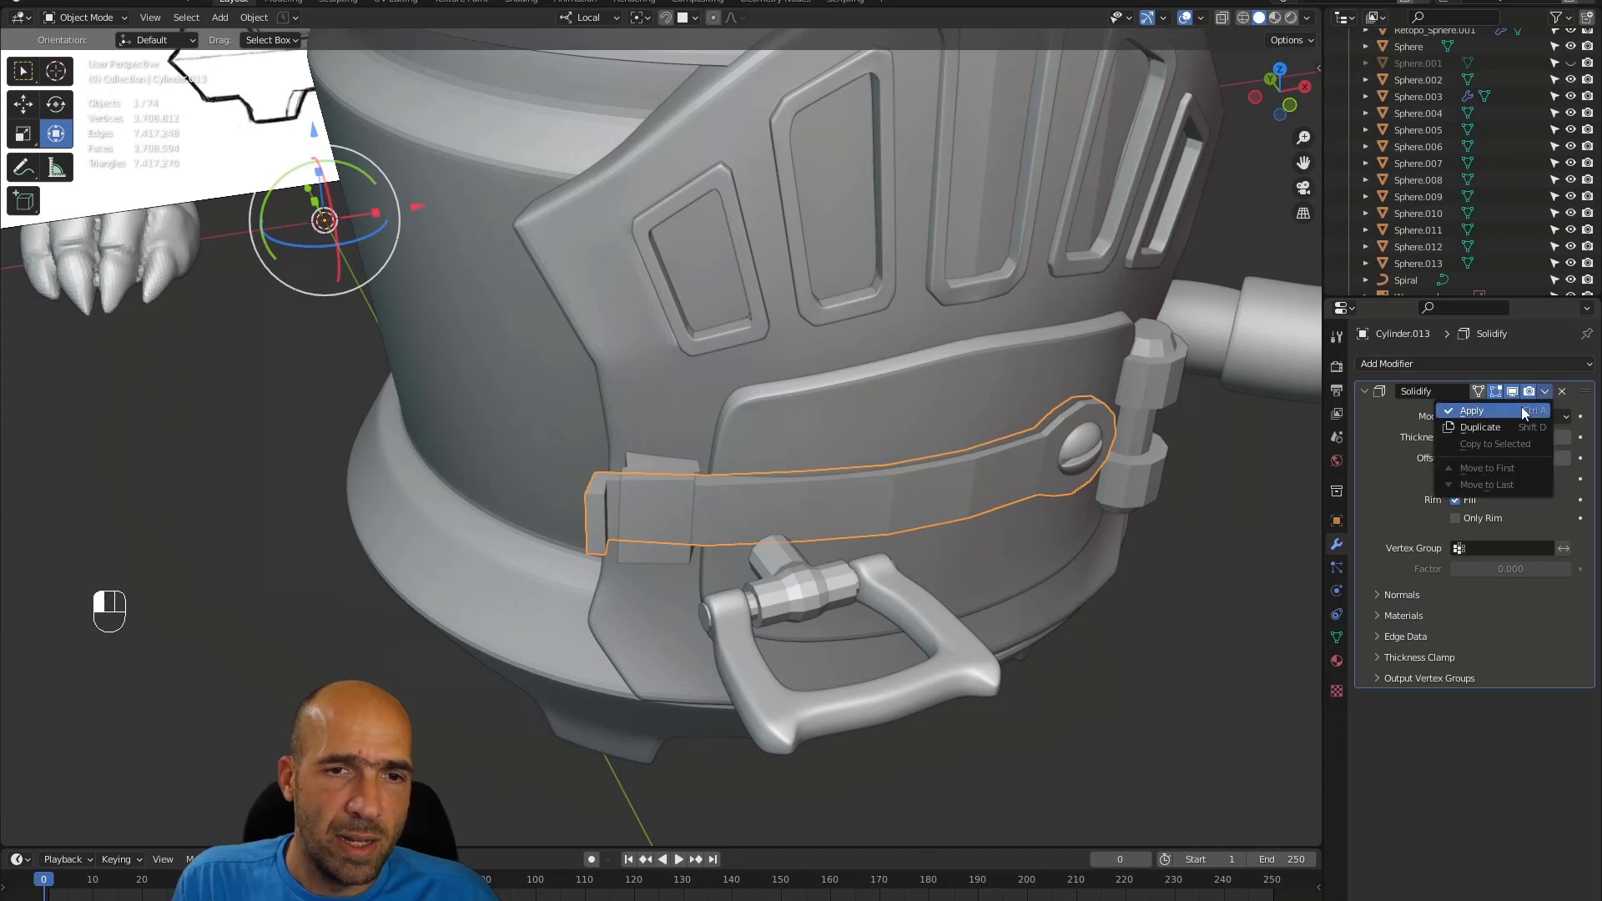
click(1521, 410)
click(1506, 364)
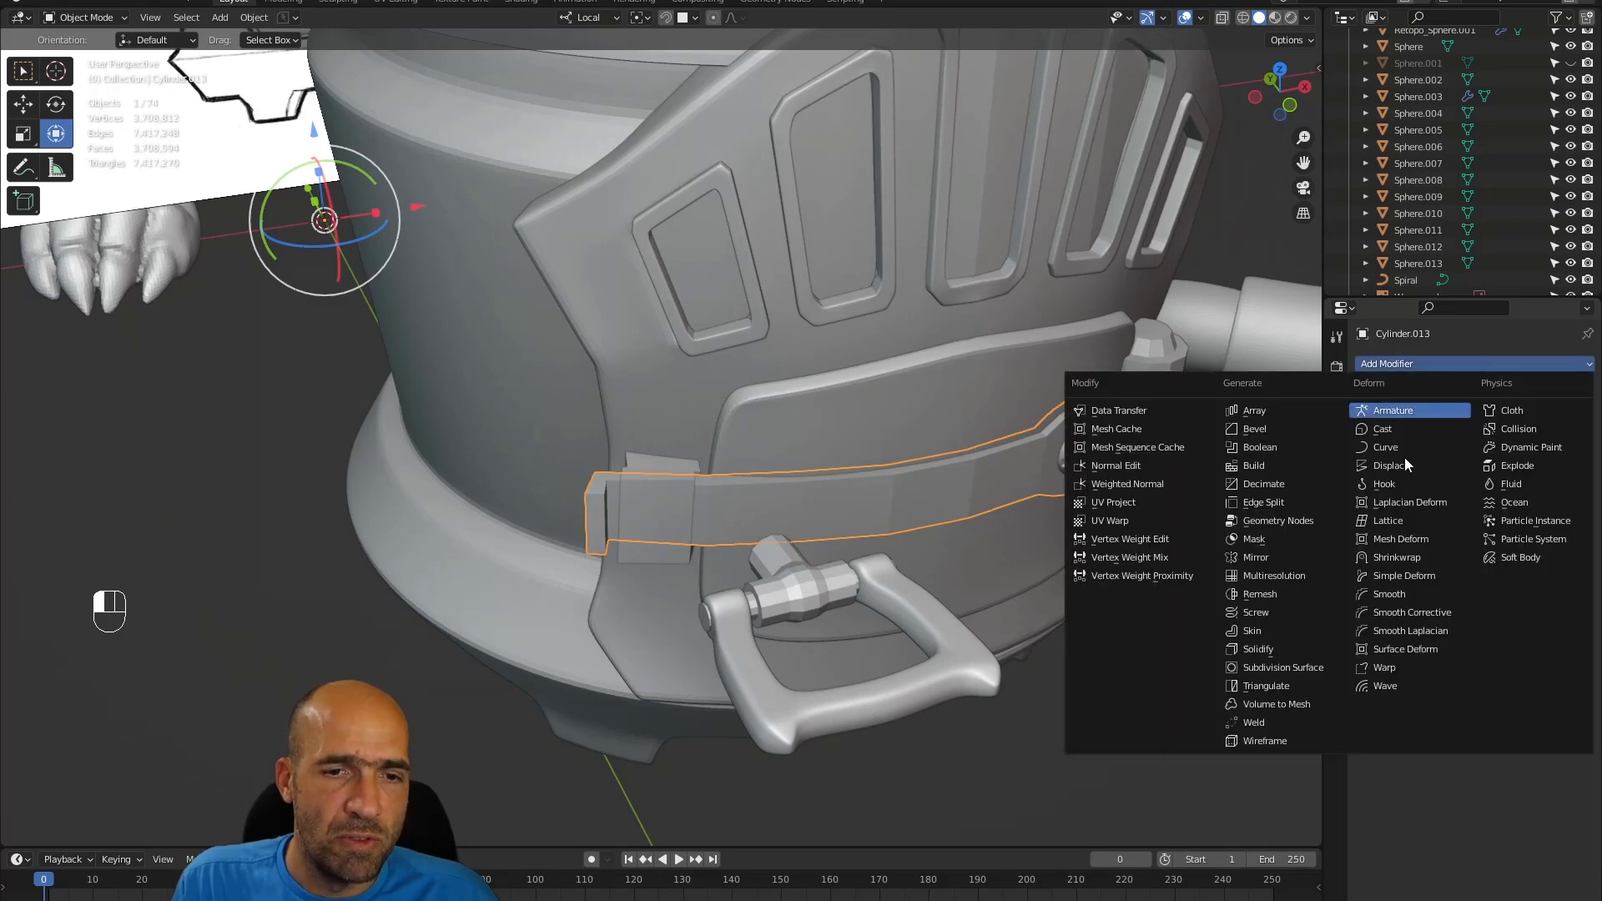
click(1285, 668)
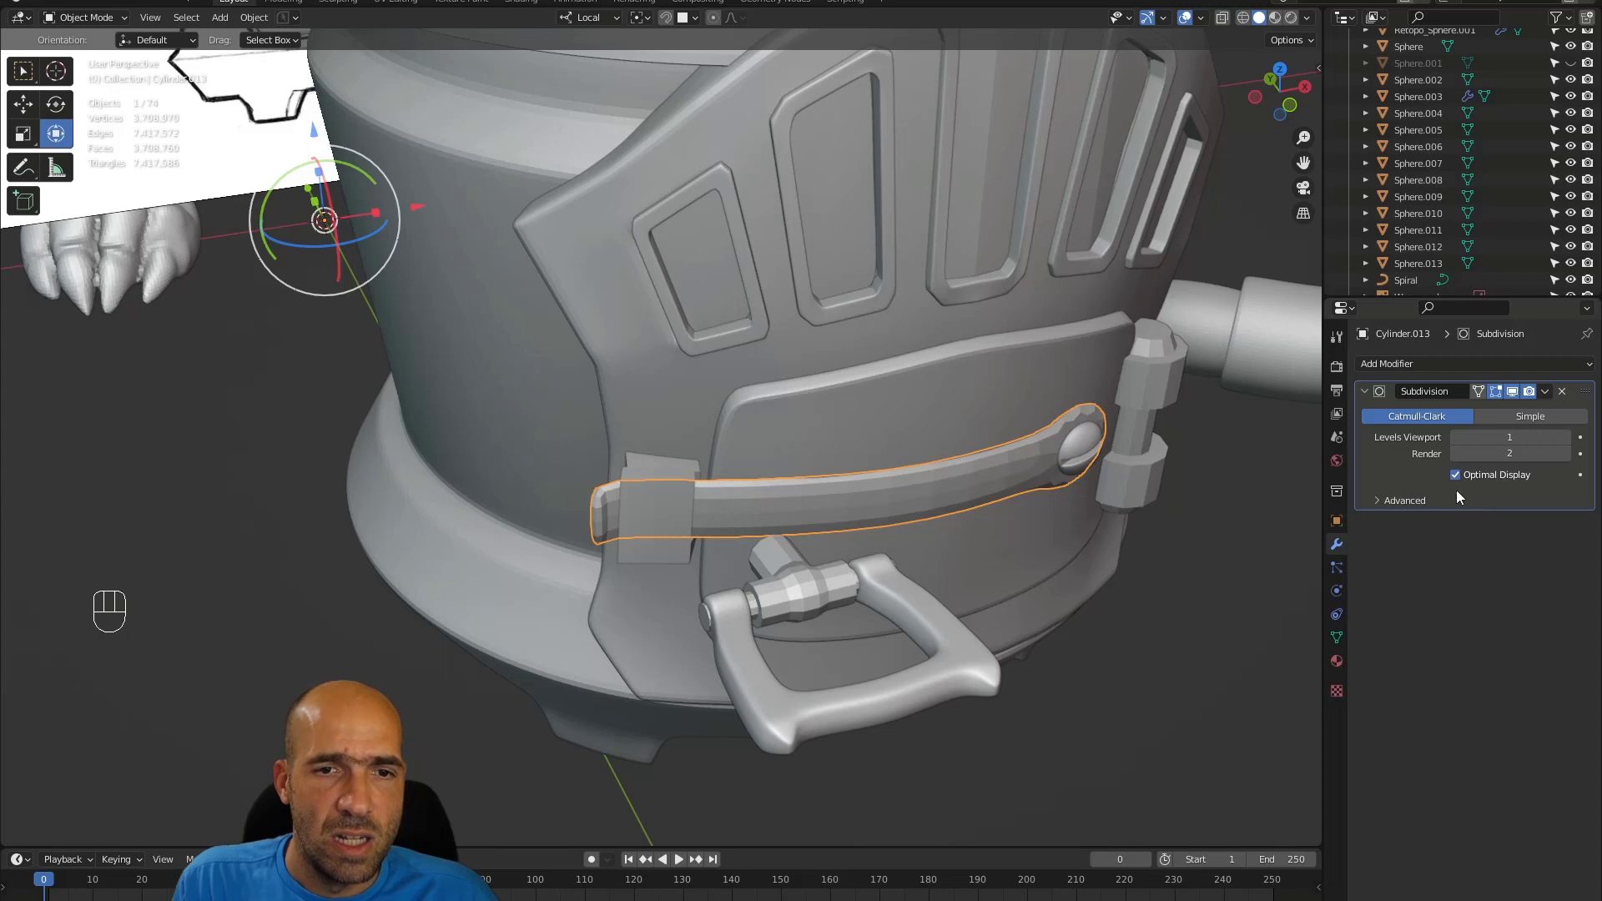
- Set the door strap's Subdivision modifier to 3 viewport levels and 3 render levels
scroll(1045, 444, up, 2)
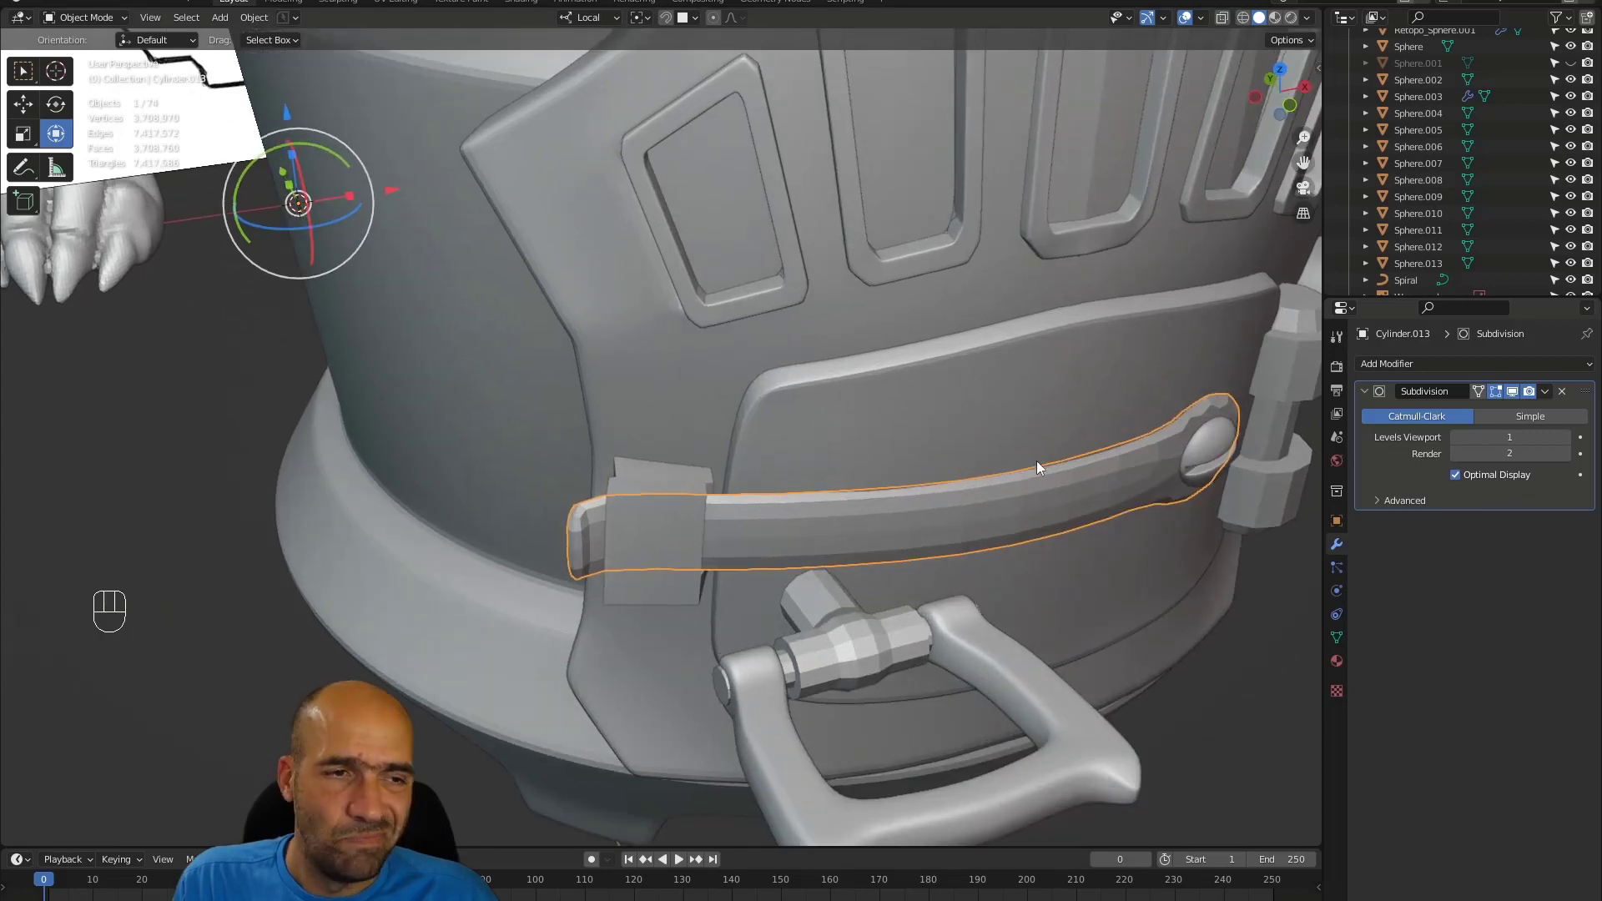
click(1566, 439)
click(1567, 456)
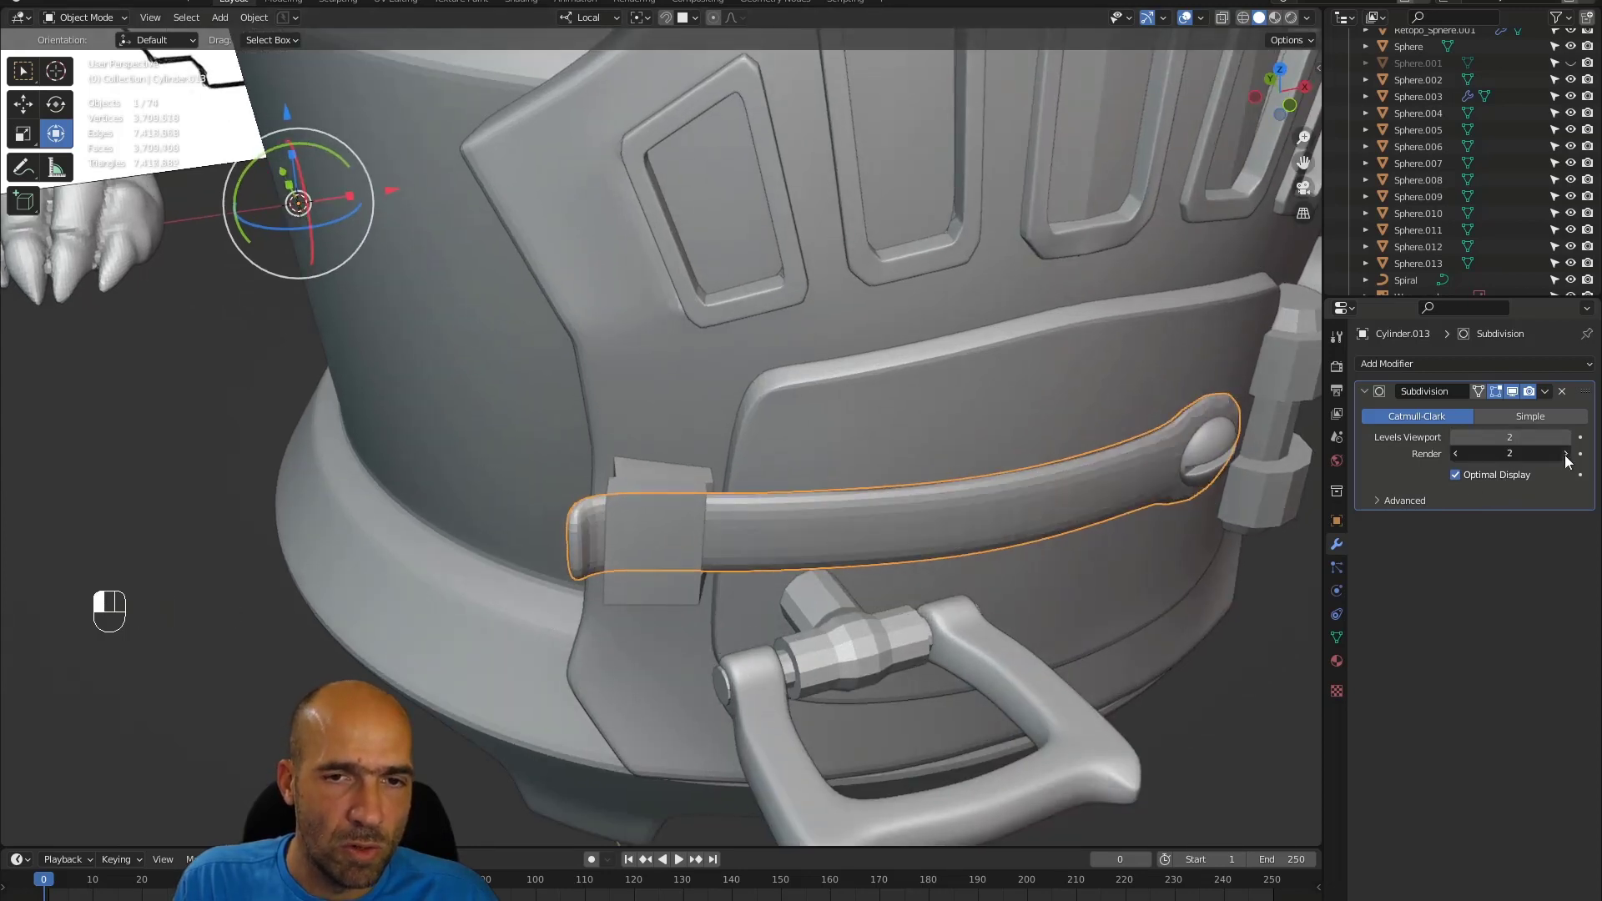
click(1566, 439)
alt+middle_drag(1304, 496, 1217, 496)
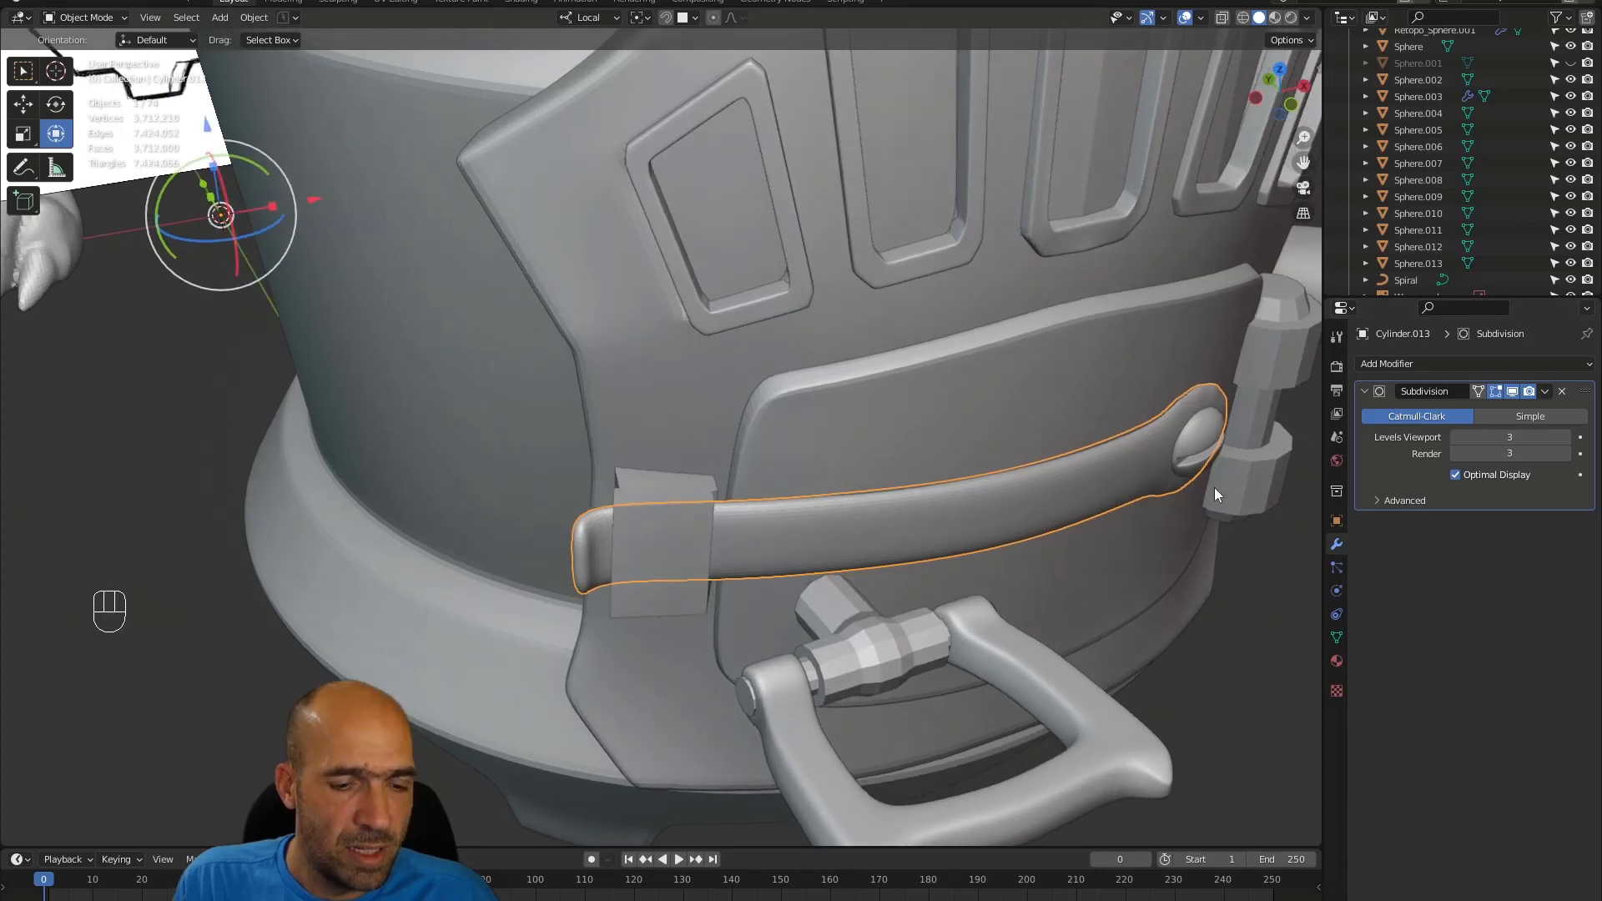
- Crease the strap's front and rear outline edges, its short end edges and the edges where it meets the round rivet end
key(Tab)
click(1030, 472)
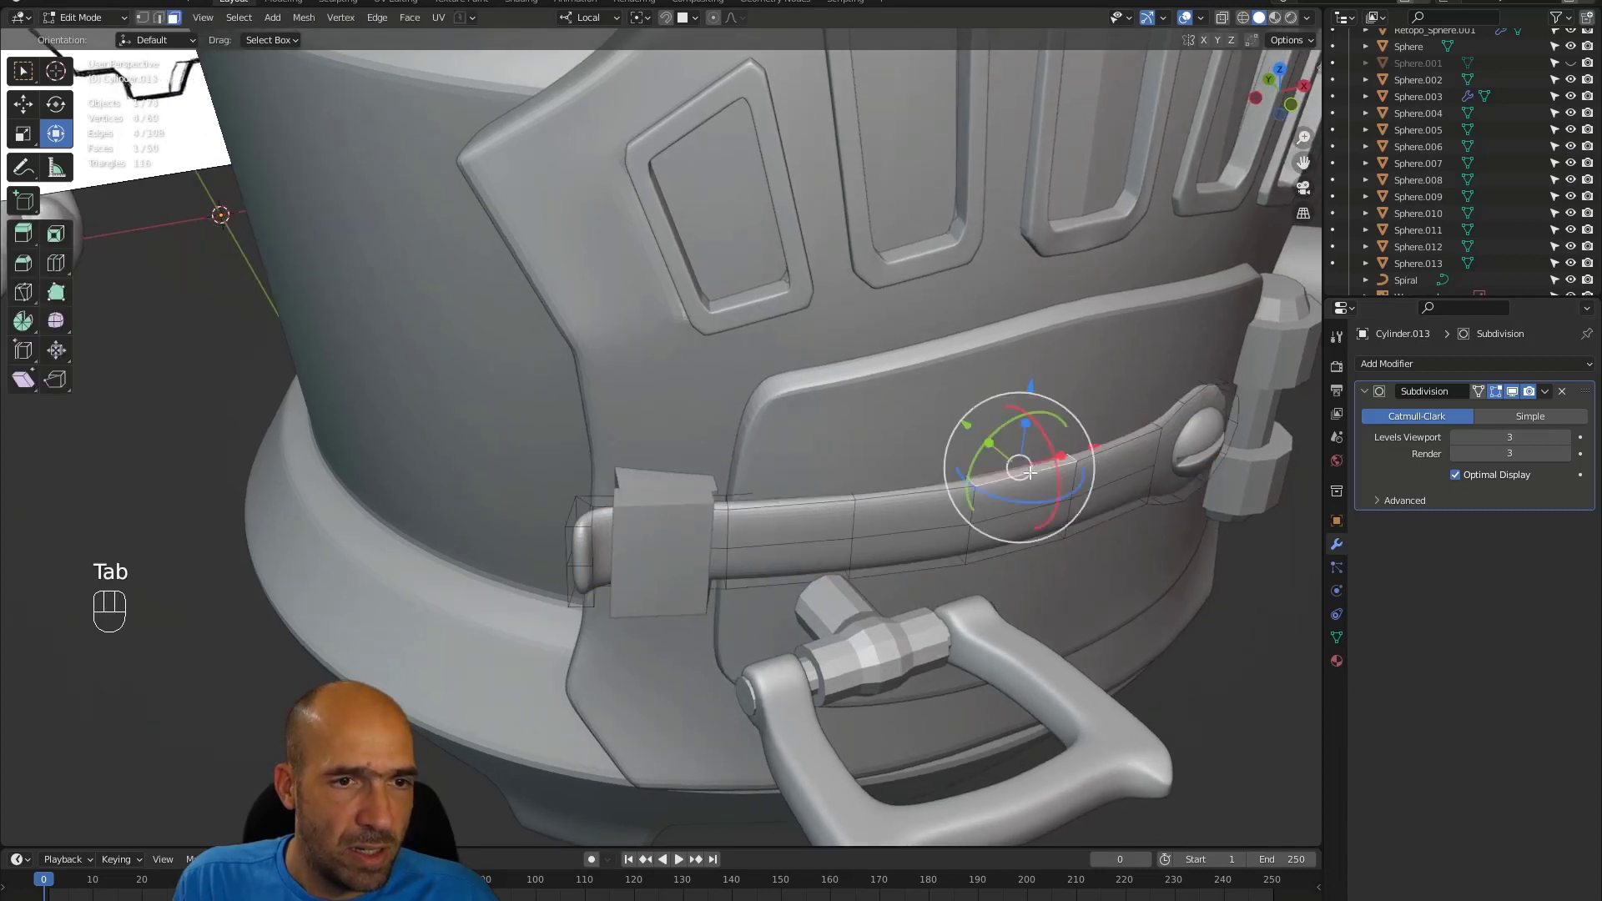
key(2)
alt+click(1011, 472)
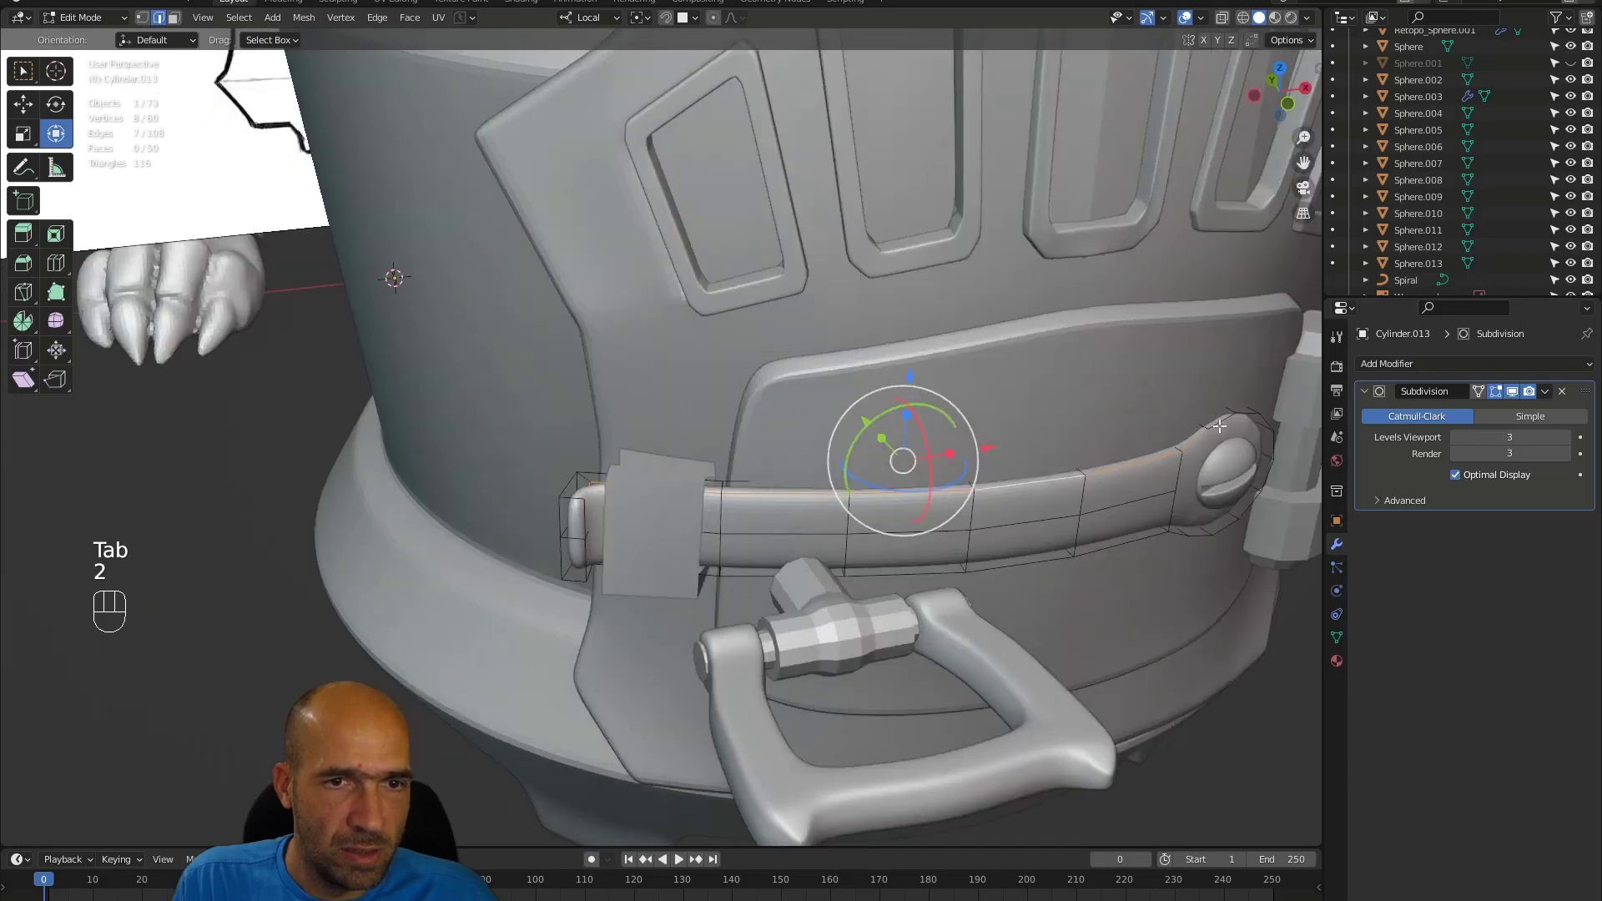
alt+shift+click(1221, 425)
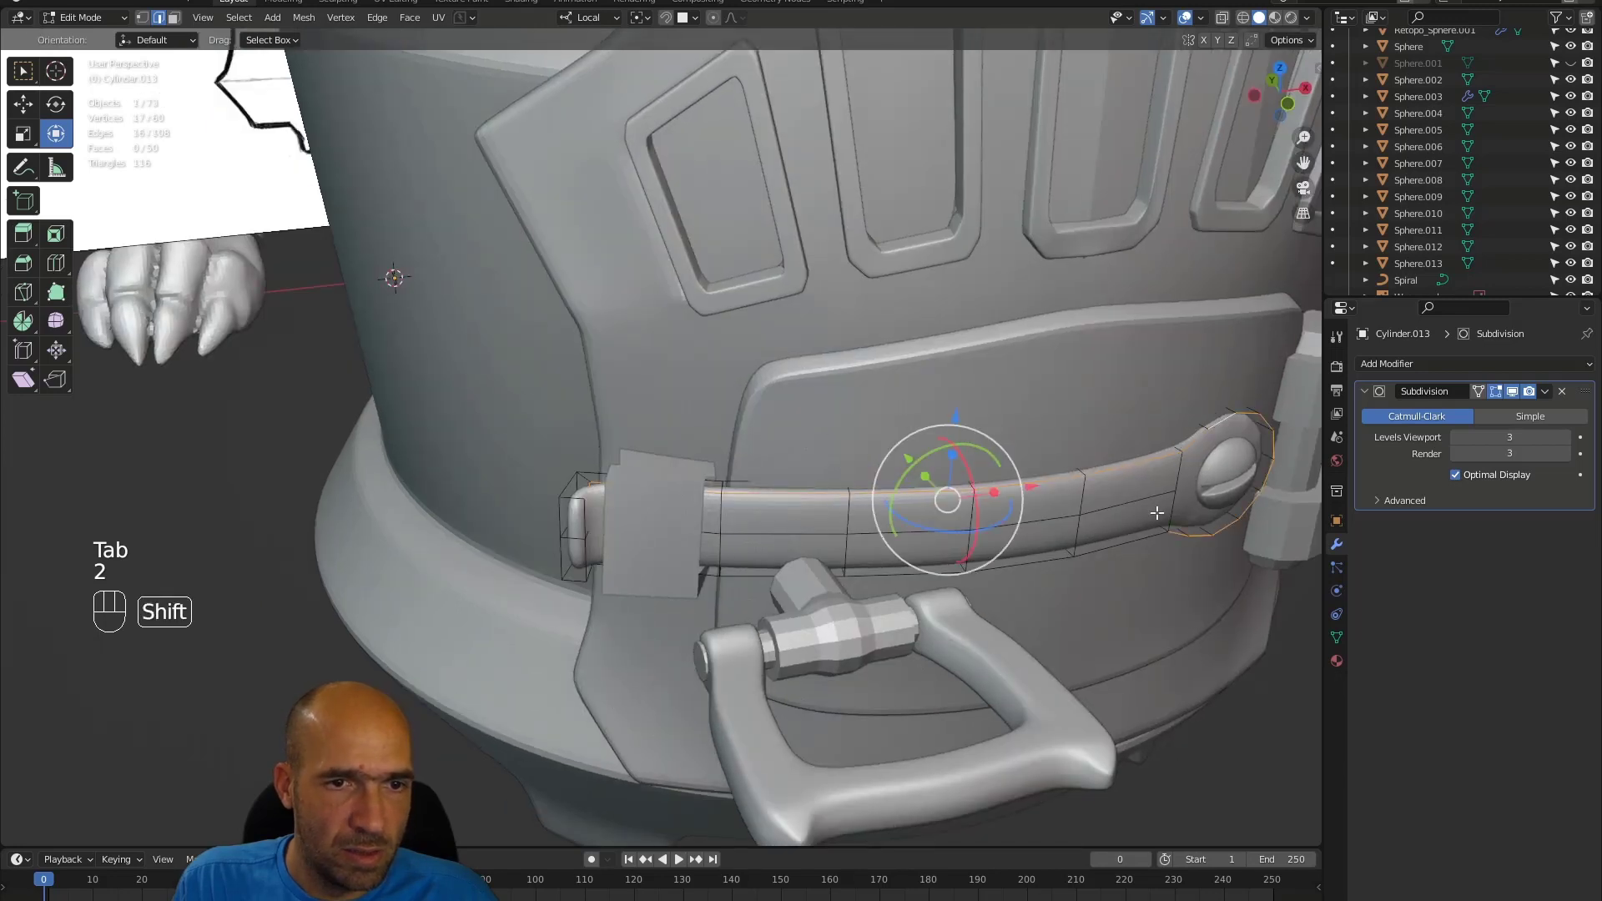
shift+double_click(1144, 537)
shift+click(573, 579)
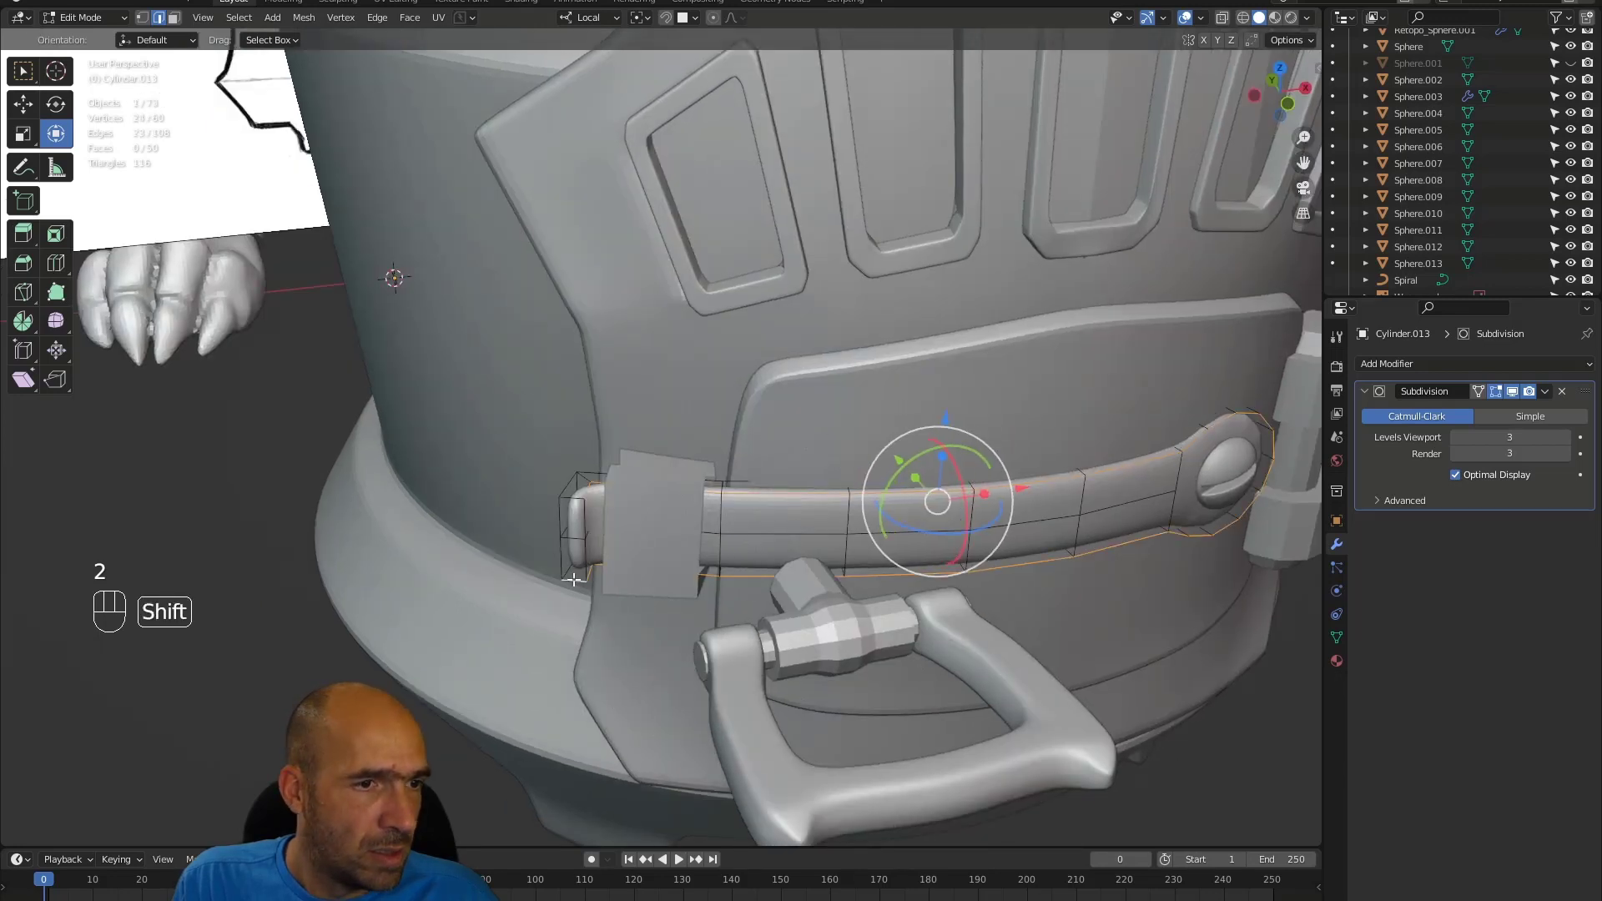
shift+click(574, 499)
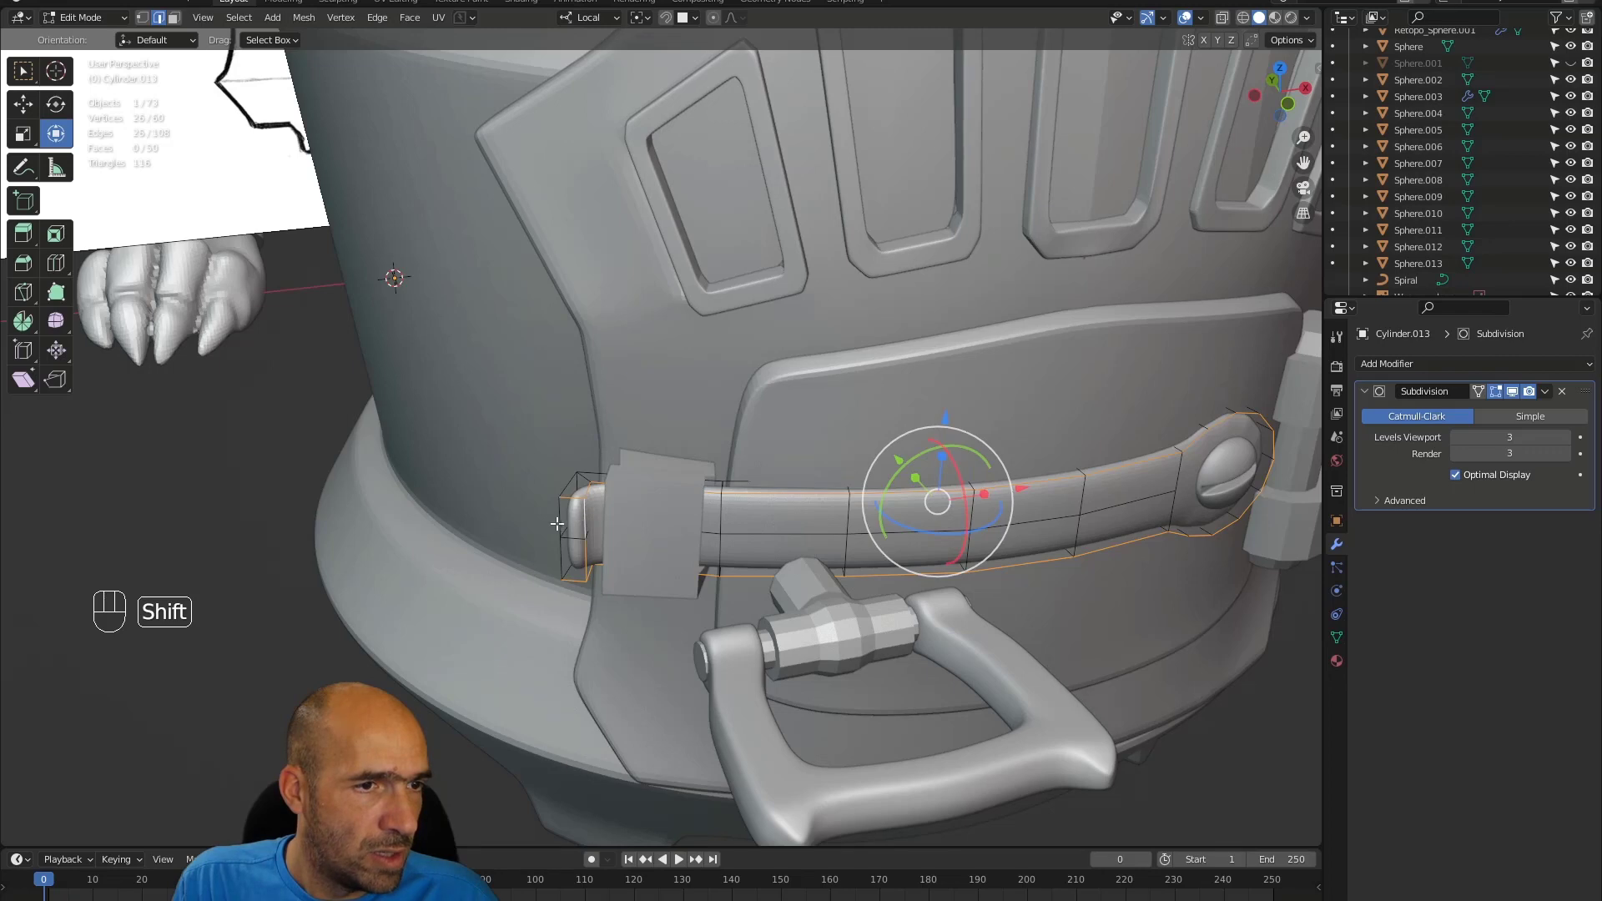
shift+click(573, 483)
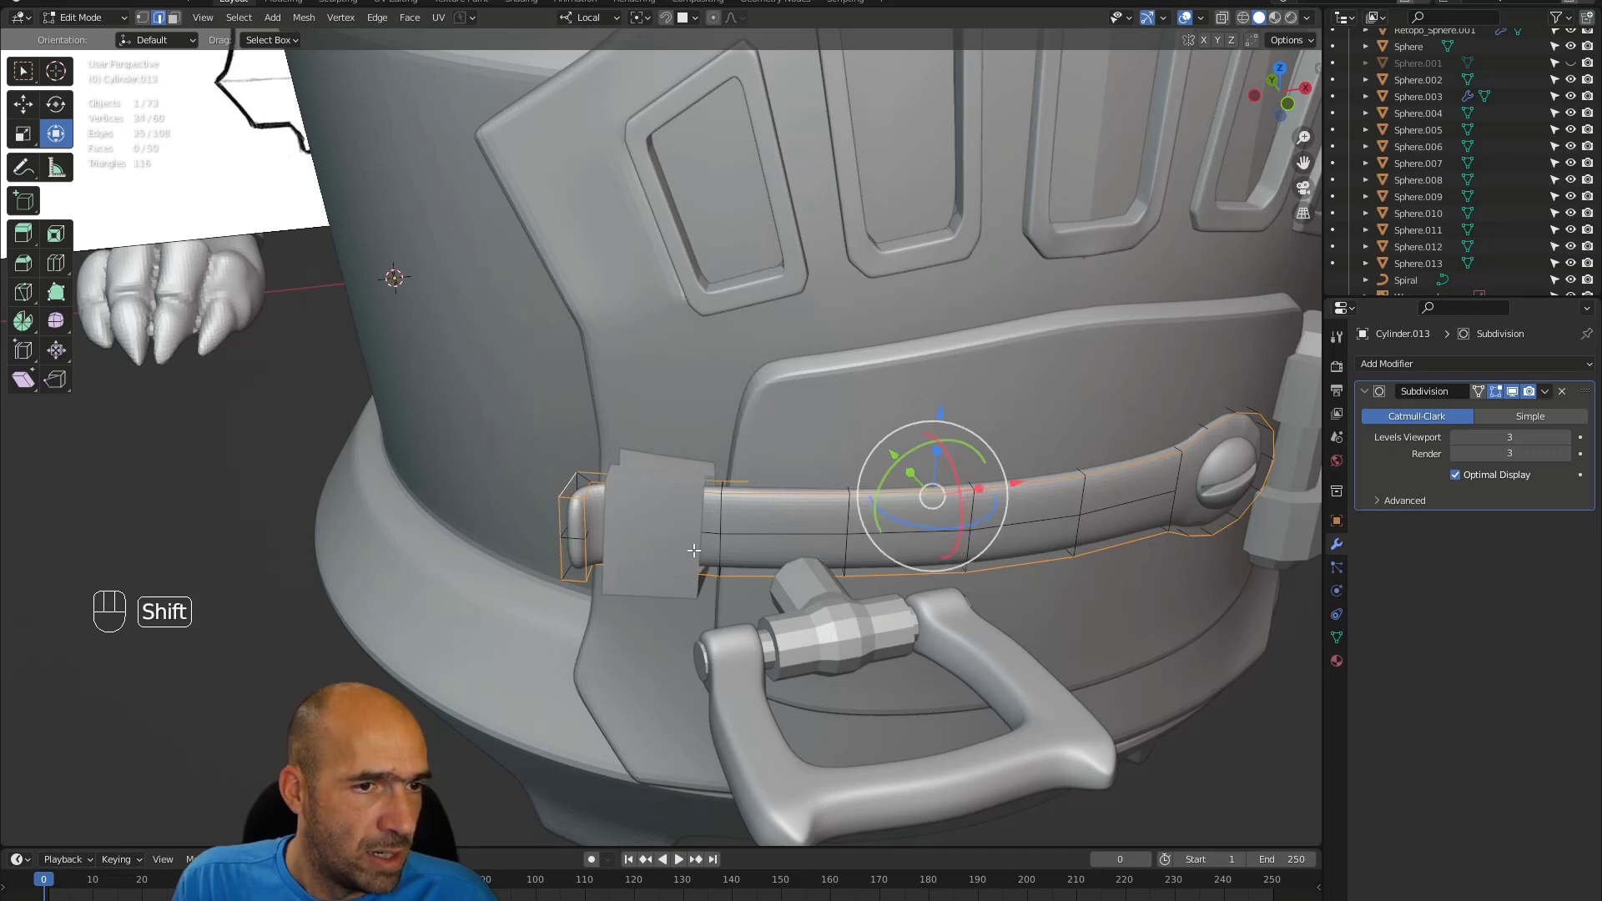
alt+middle_drag(745, 563, 910, 513)
key(alt+z)
key(ctrl+z)
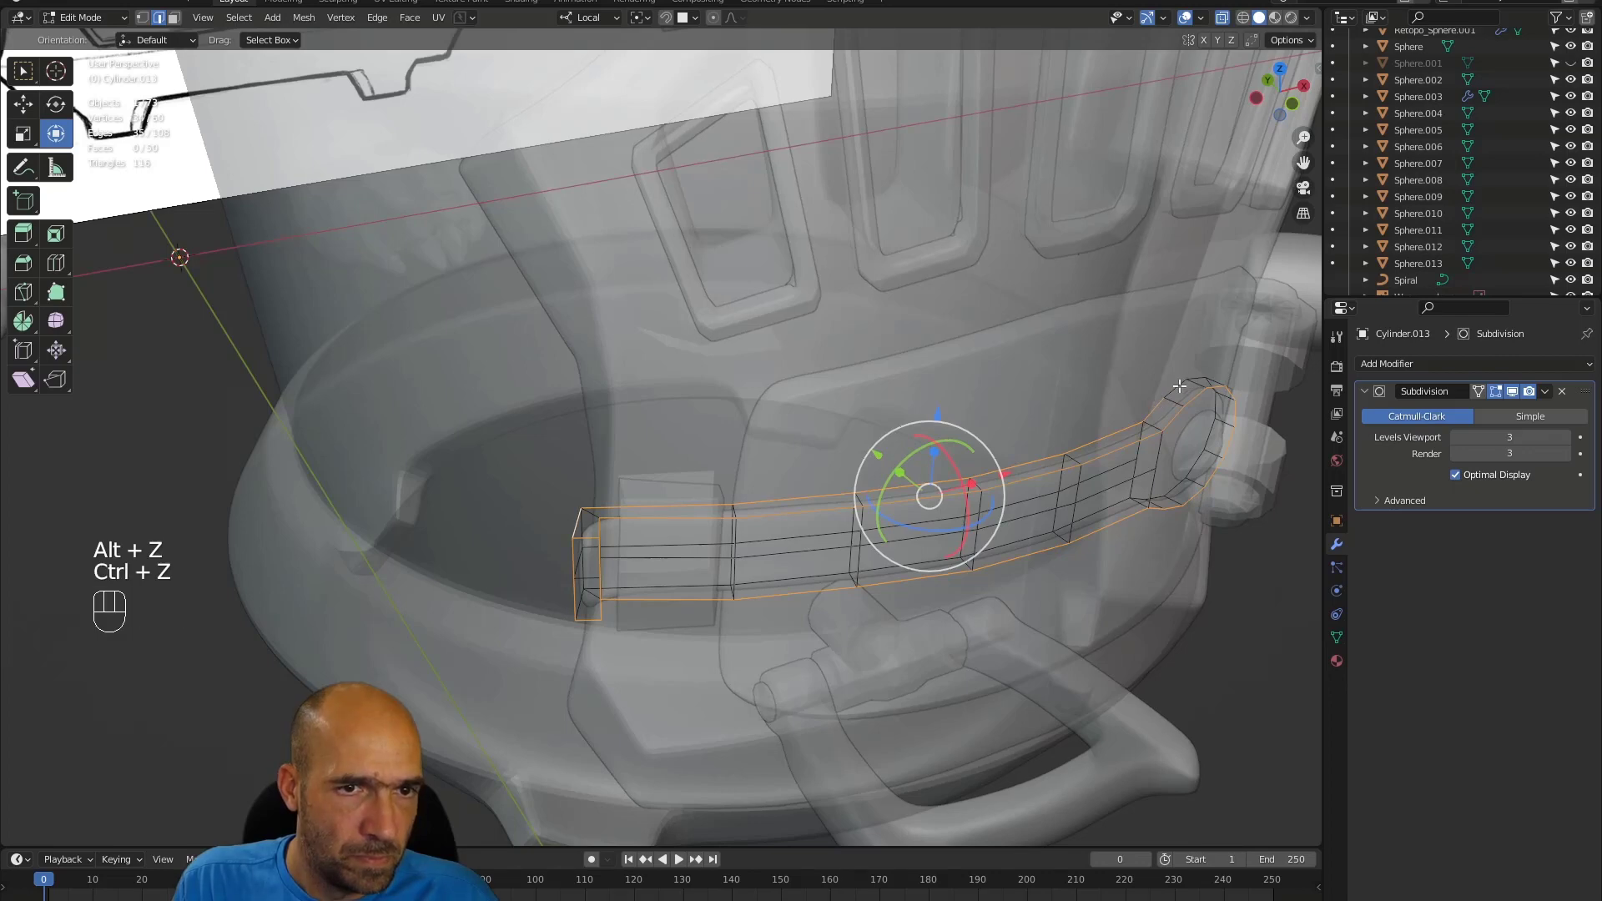
alt+middle_drag(1177, 394, 1088, 488)
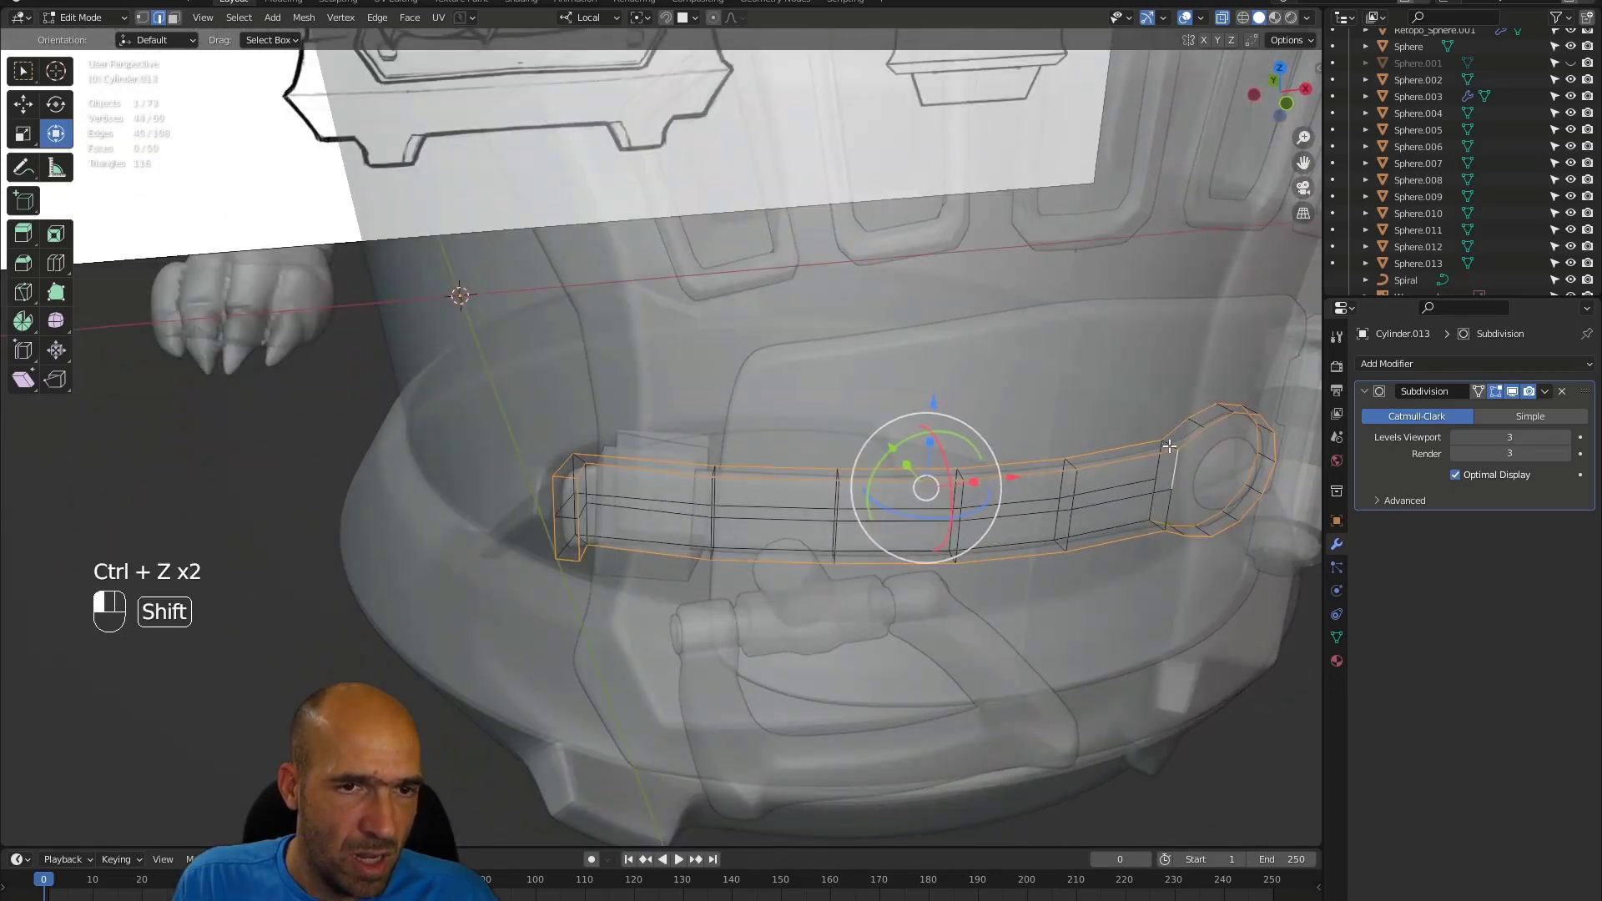
shift+click(1157, 523)
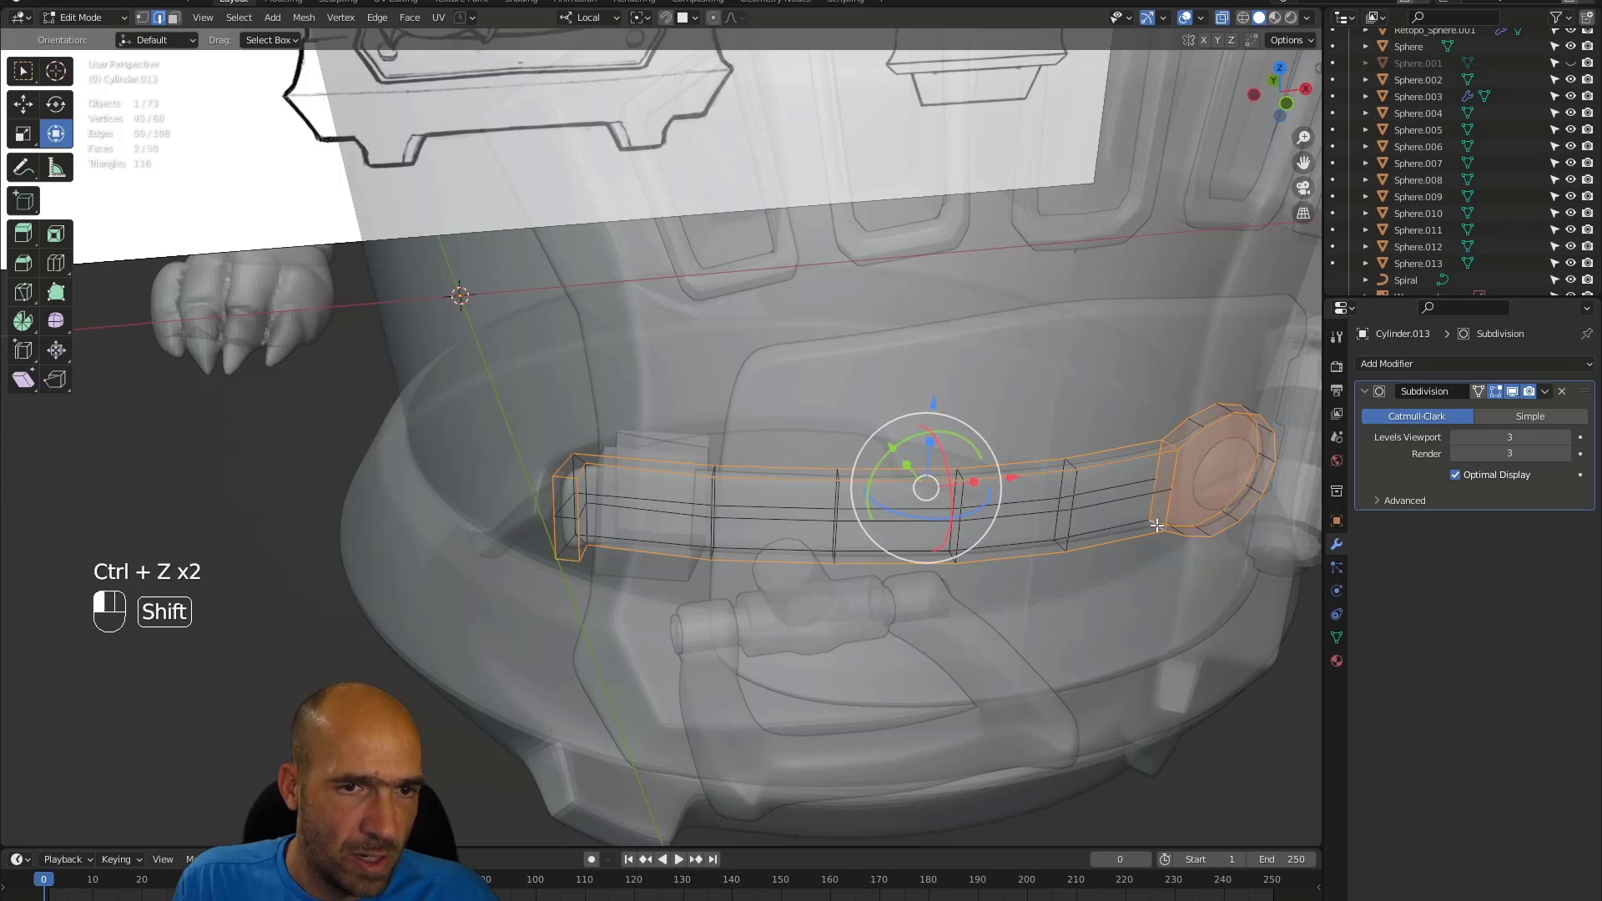
alt+middle_drag(1108, 540, 845, 583)
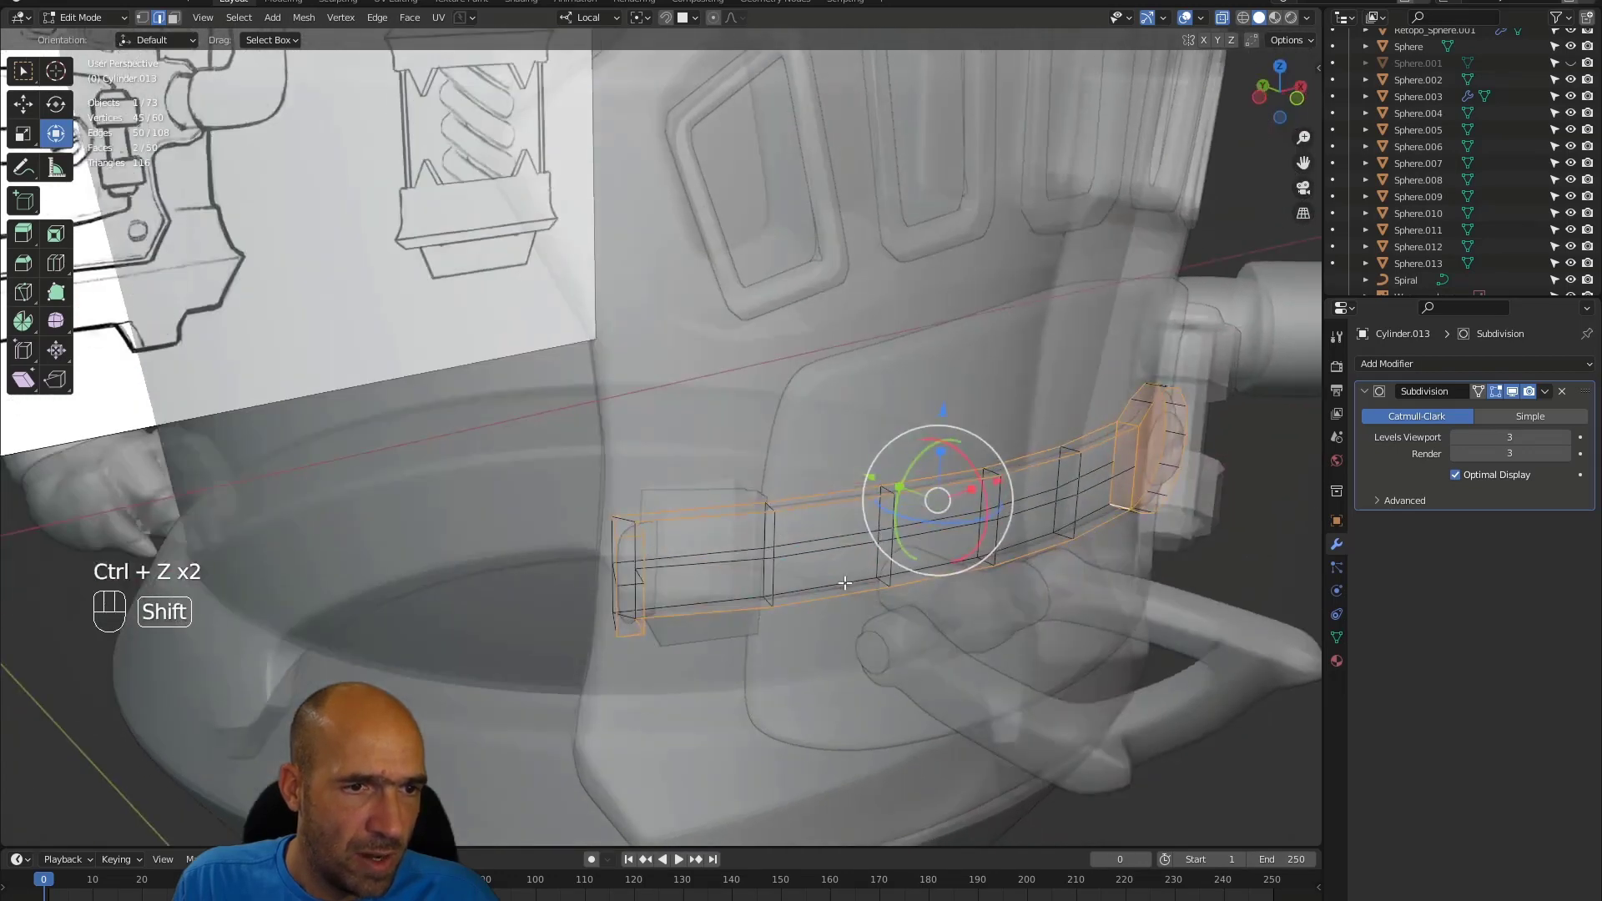
alt+middle_drag(626, 599, 724, 584)
key(shift+e)
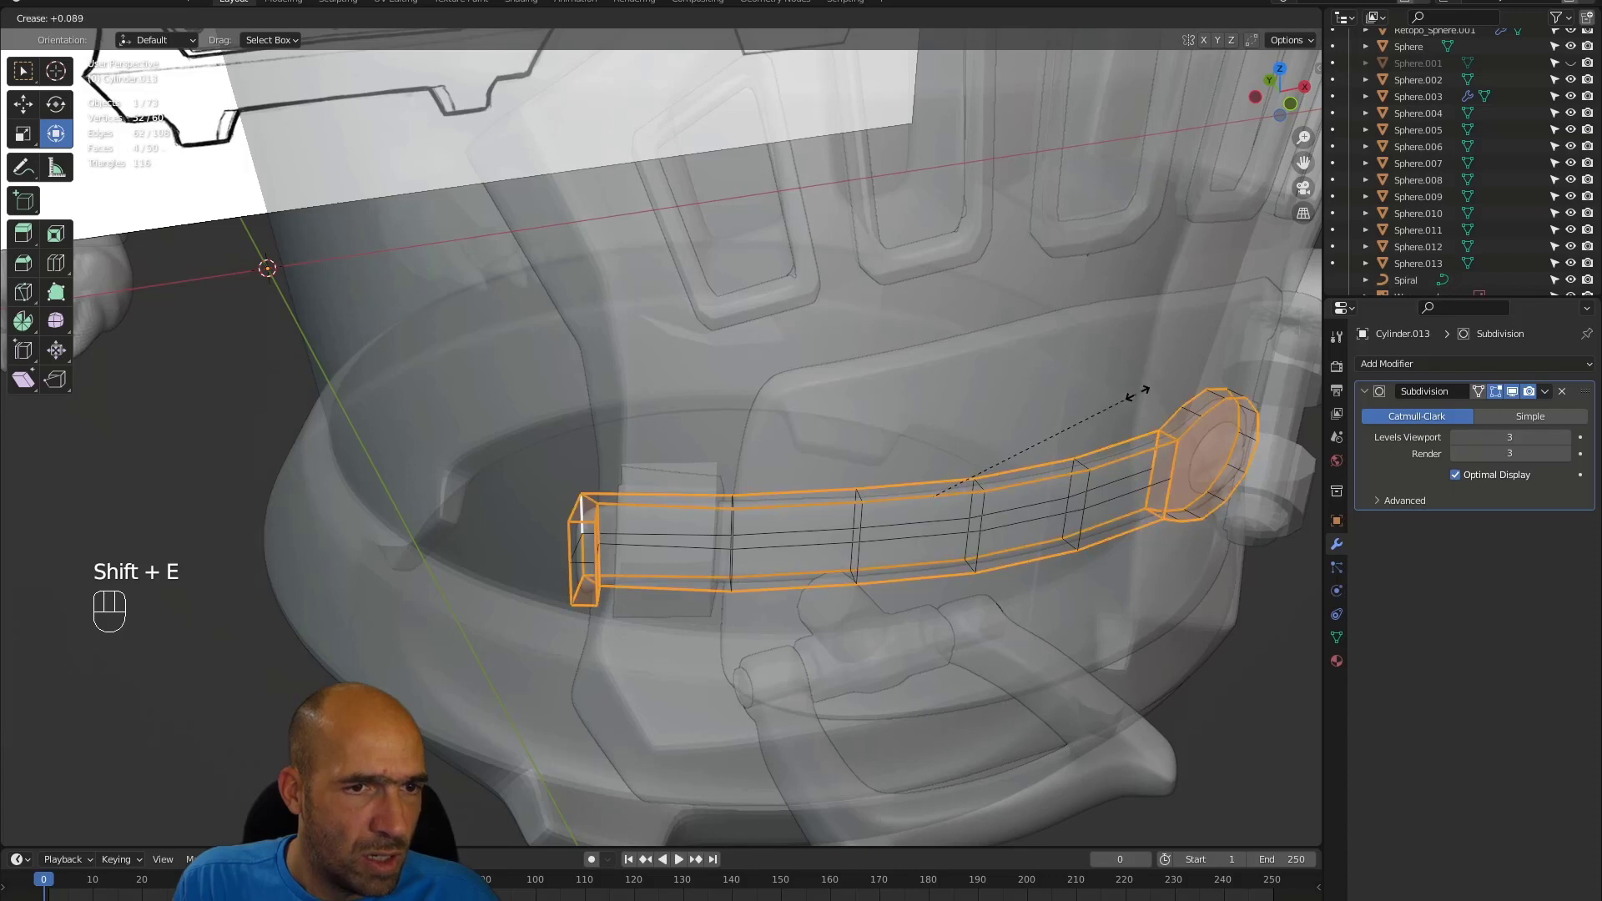
click(1227, 345)
key(alt+z)
mouse_move(1107, 463)
alt+mouse_down()
mouse_move(1005, 519)
mouse_move(1023, 590)
mouse_move(1011, 654)
mouse_move(1035, 623)
mouse_move(1027, 529)
mouse_move(1063, 493)
alt+mouse_up()
click(1020, 590)
- Reshape the strap along the door's curve in Sculpt Mode using the Grab brush, and return to Object Mode
key(ctrl+Tab)
alt+middle_drag(1093, 625, 1094, 622)
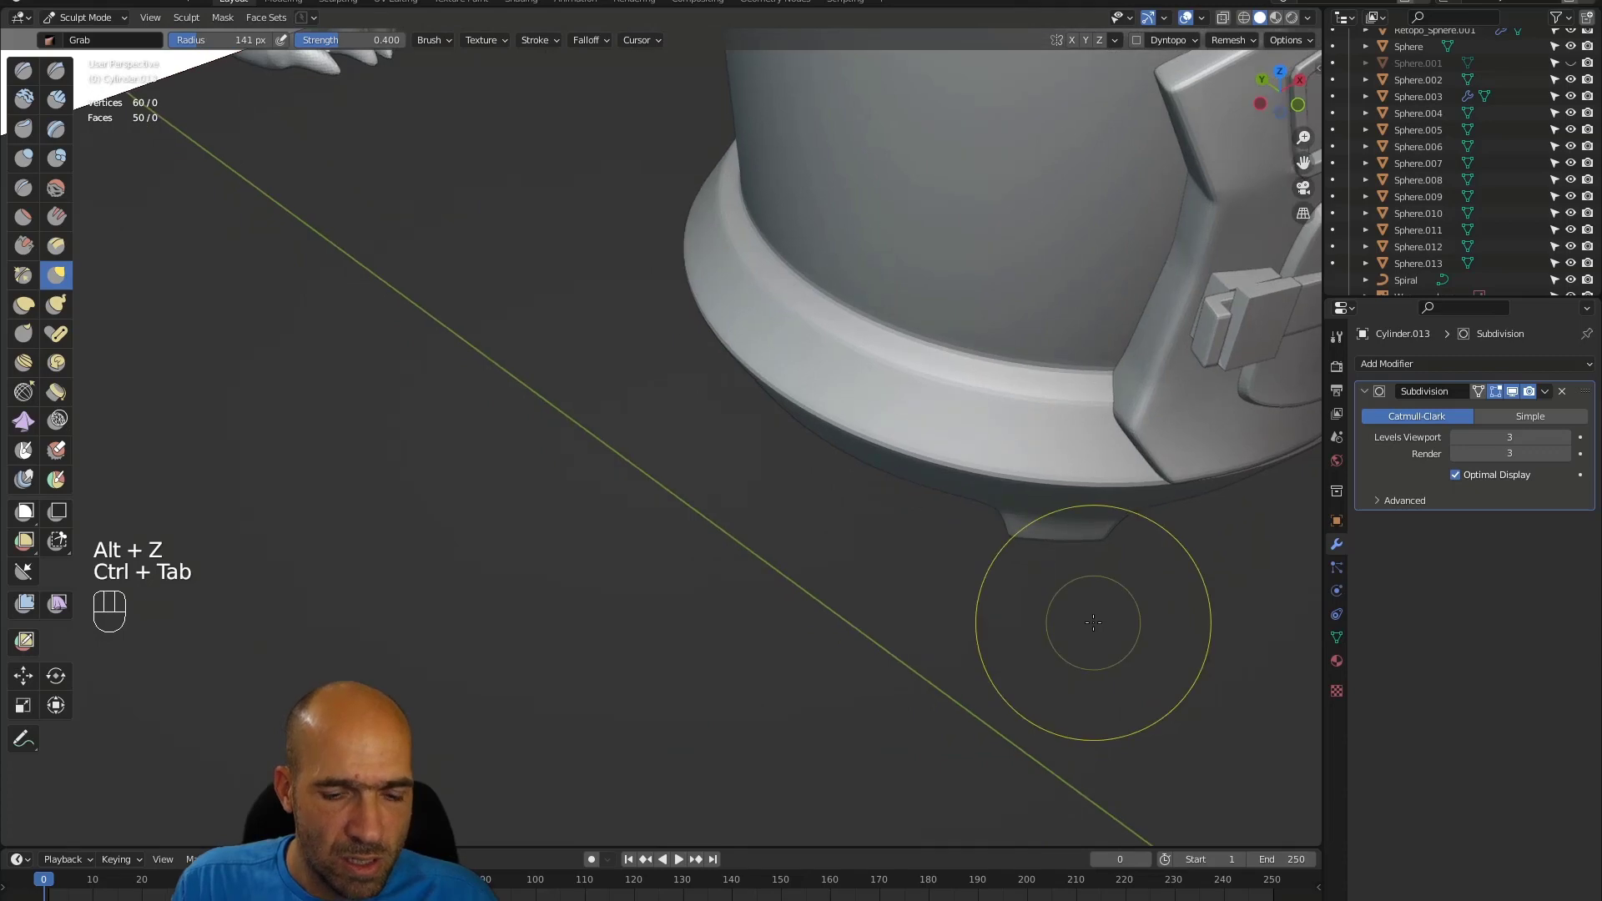
key(g)
alt+shift+middle_drag(1193, 527, 716, 681)
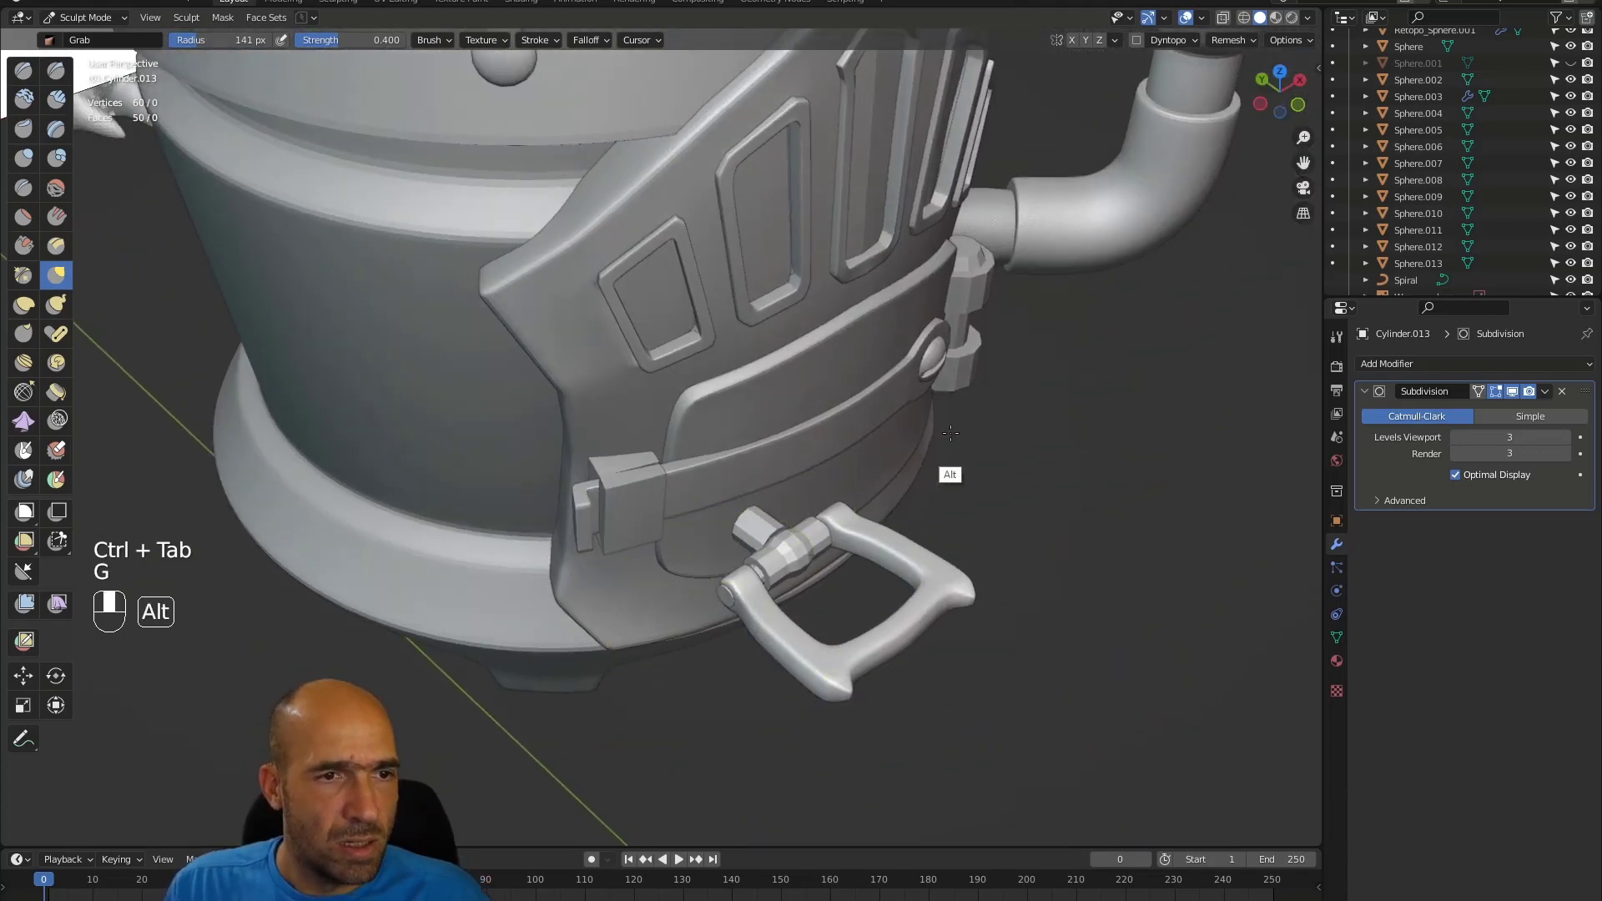
alt+middle_drag(949, 431, 969, 441)
drag(934, 433, 927, 433)
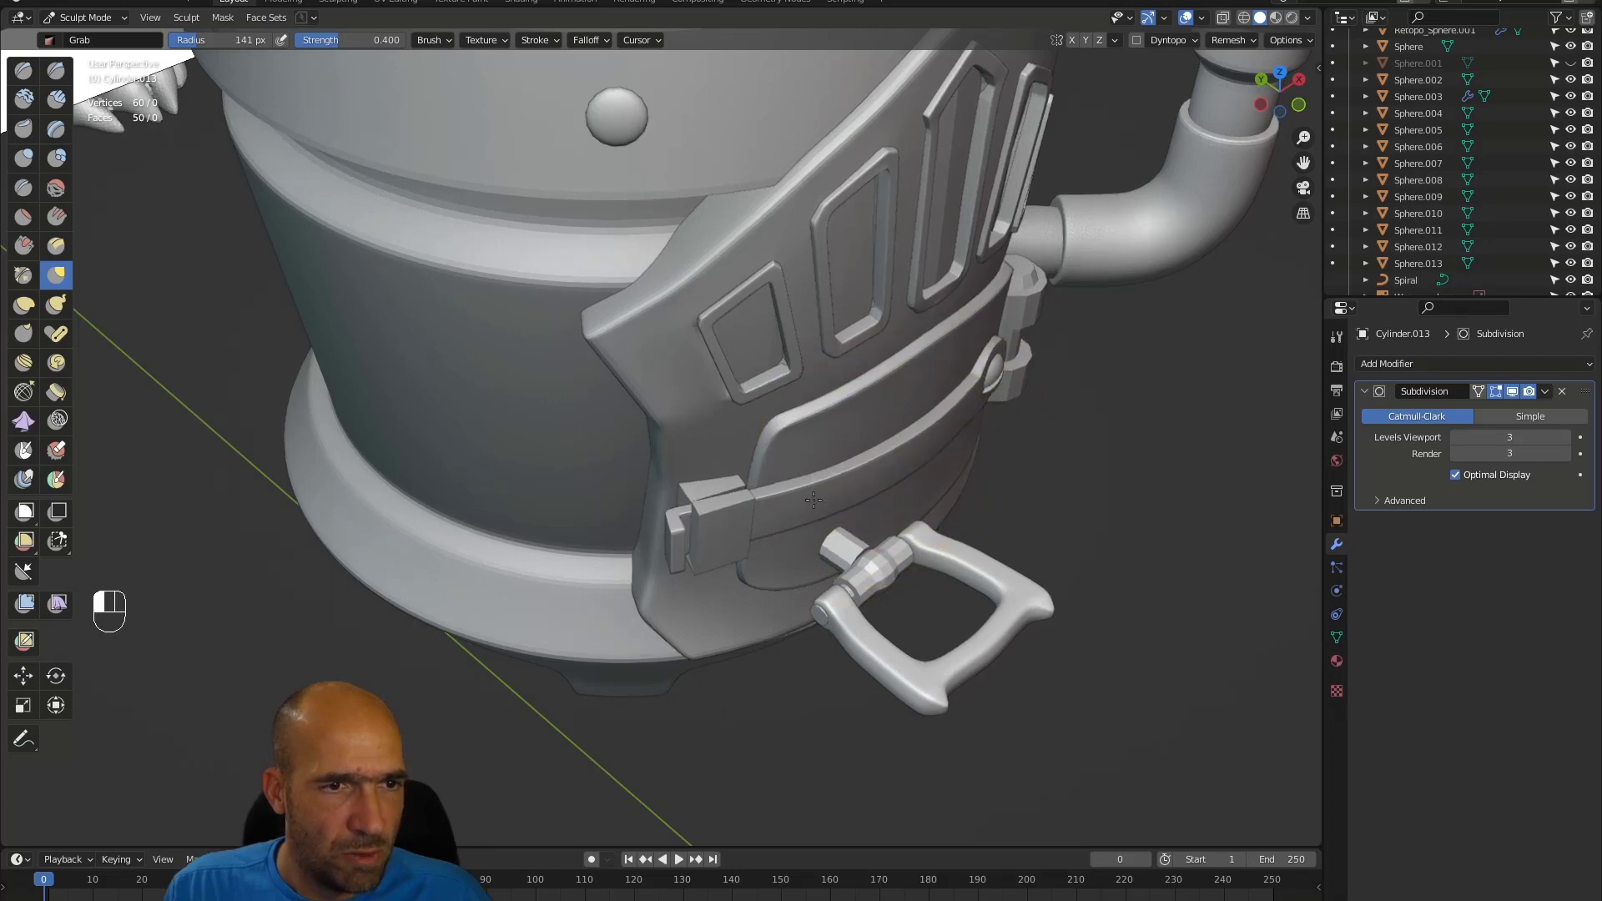
mouse_move(882, 445)
alt+middle_down()
mouse_move(973, 500)
mouse_move(944, 405)
alt+middle_up()
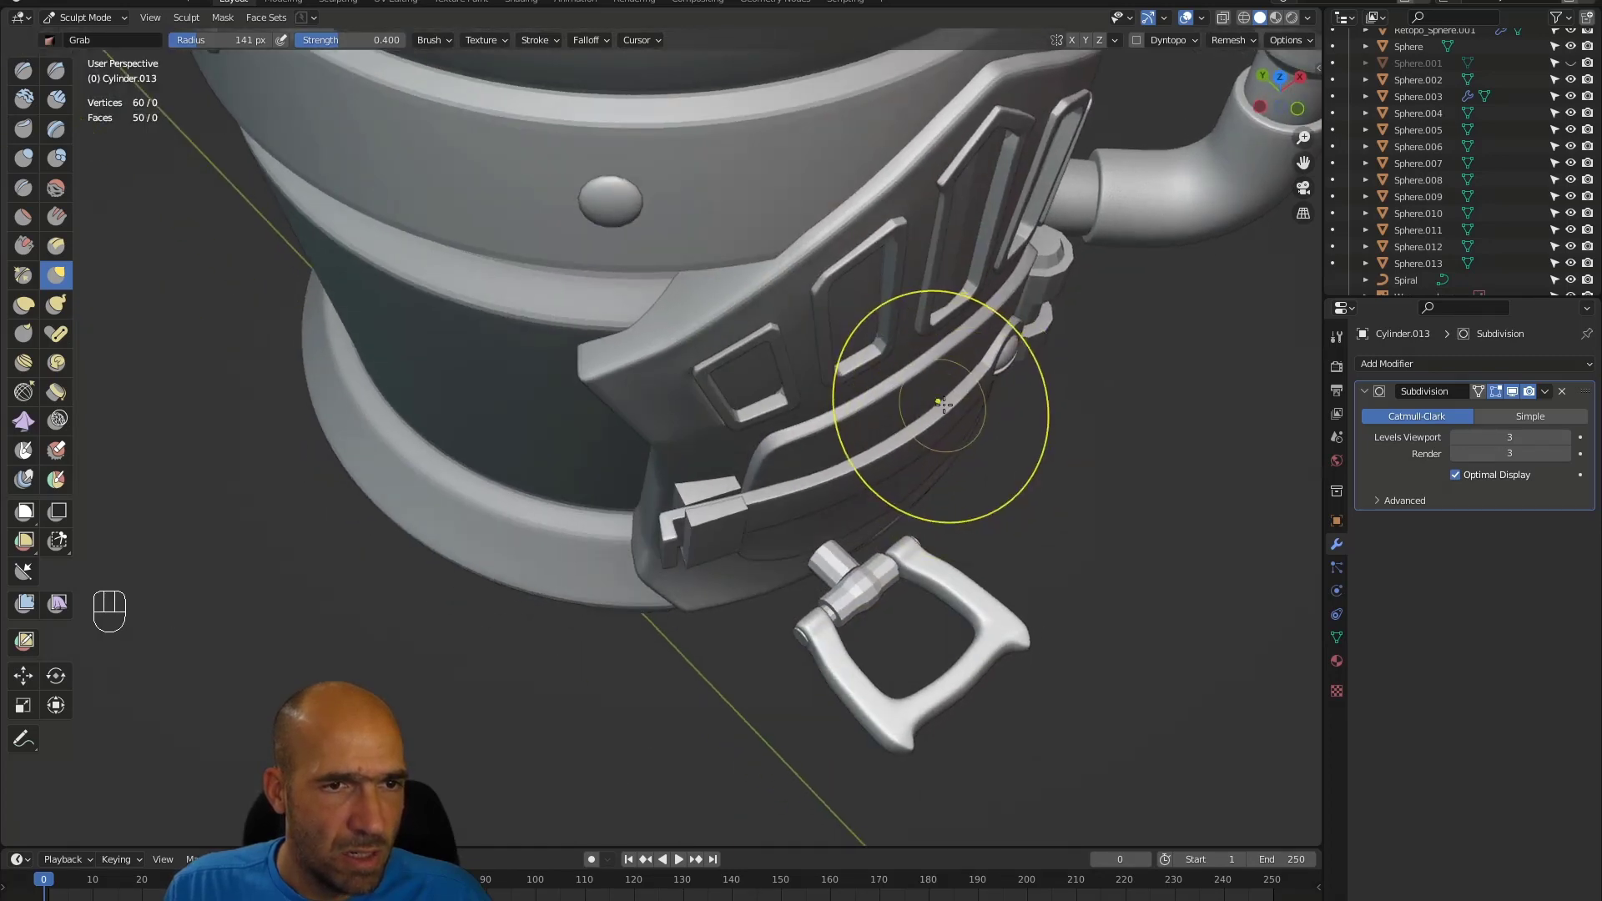
drag(944, 409, 969, 389)
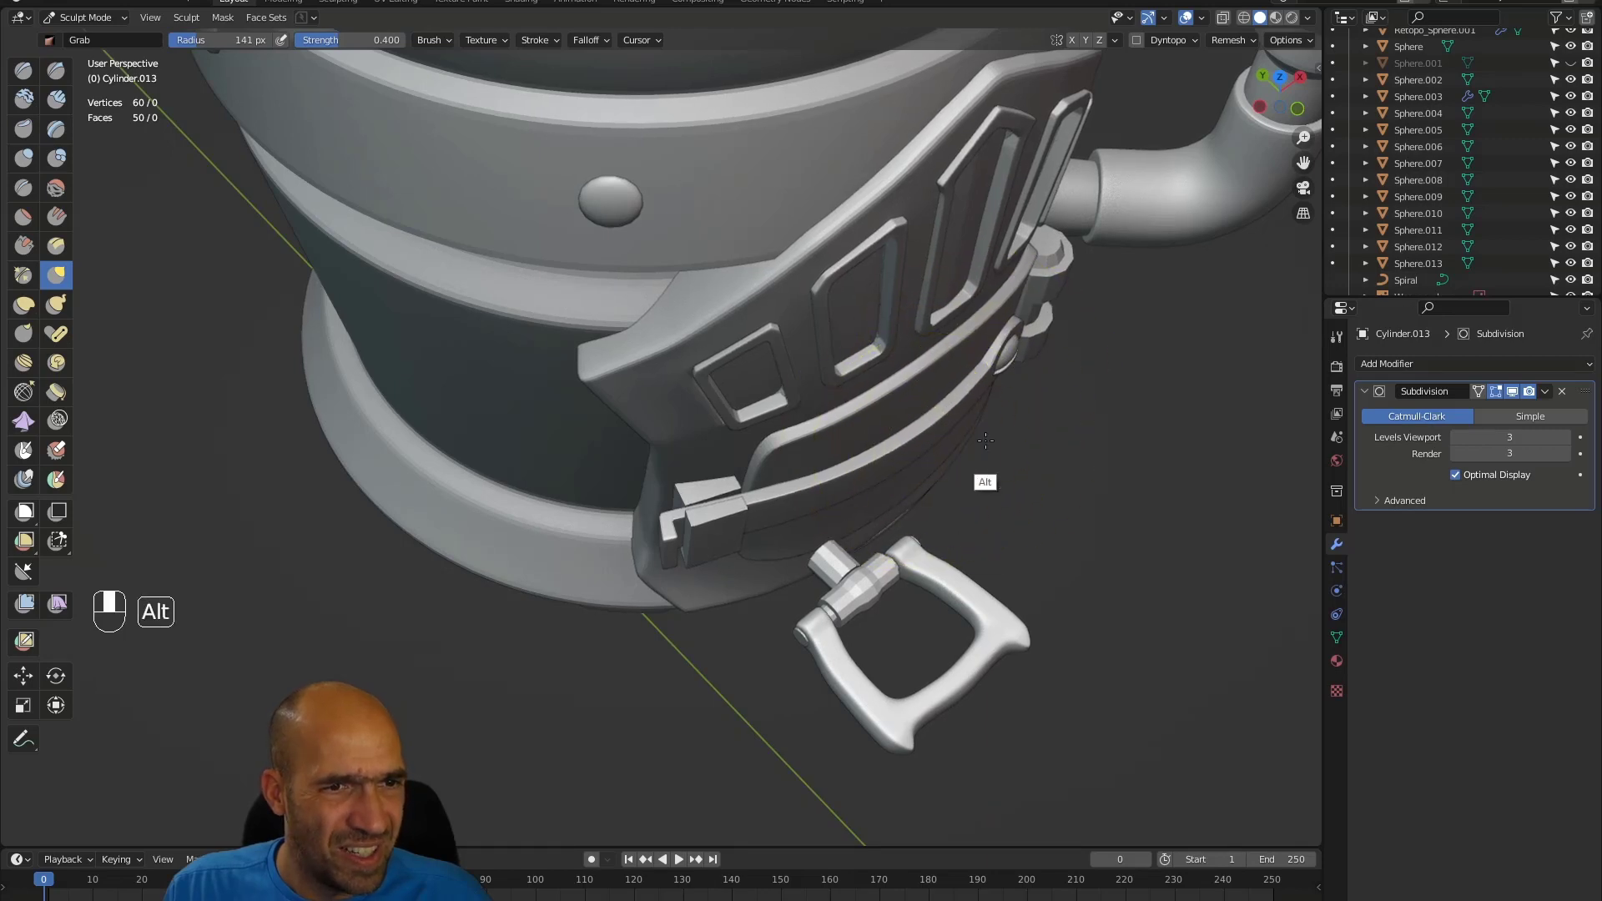
alt+middle_drag(986, 441, 1012, 508)
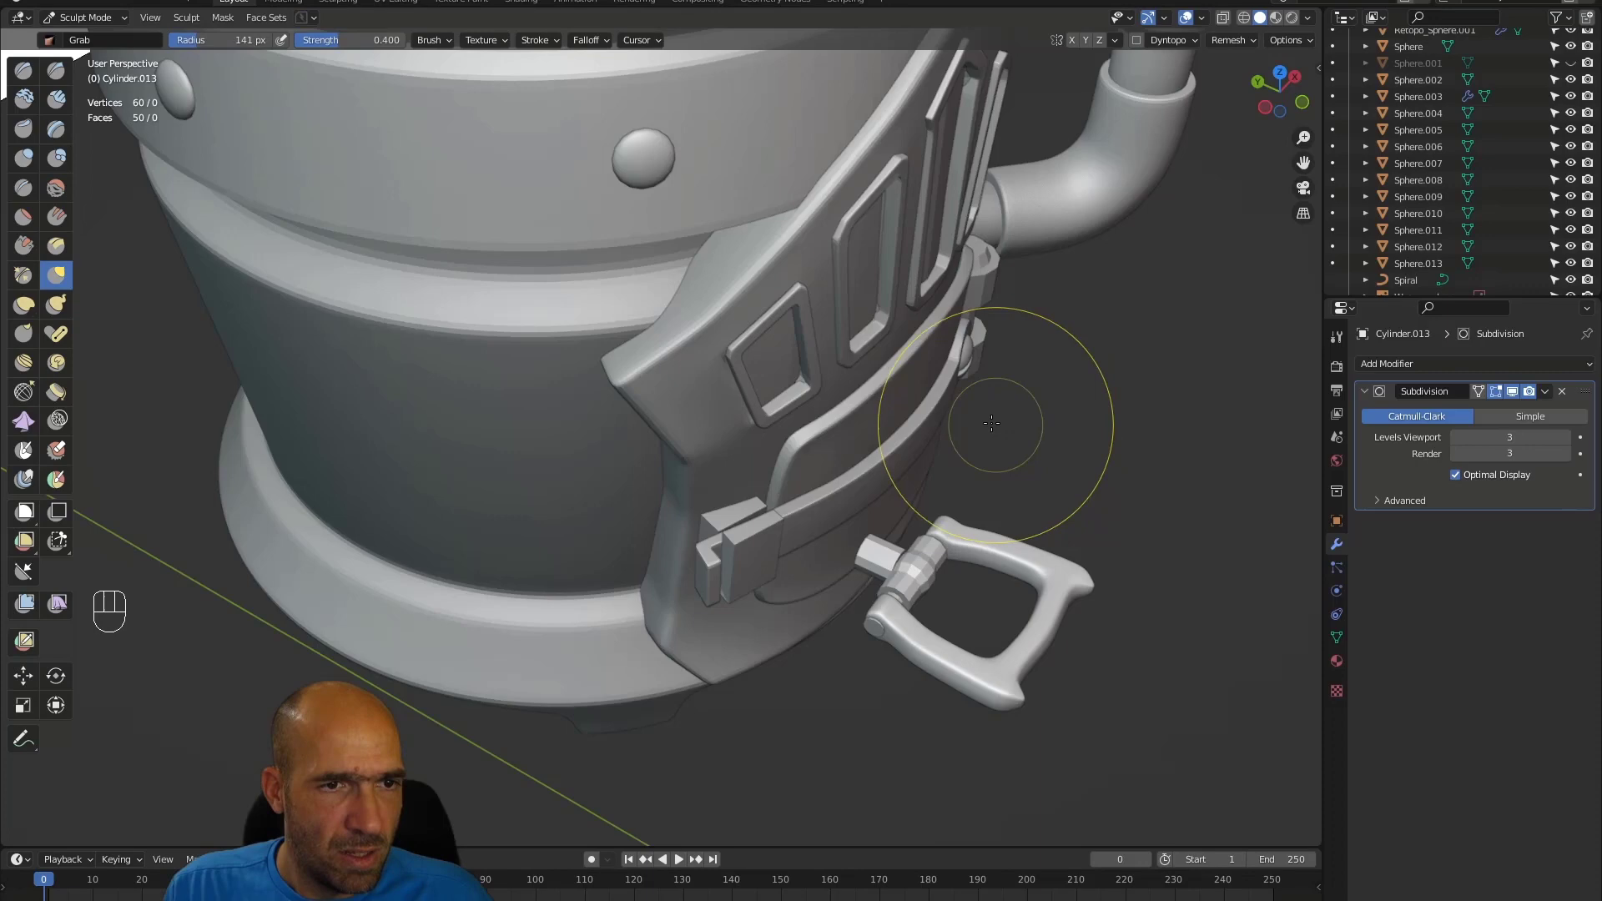
alt+middle_drag(1002, 422, 989, 436)
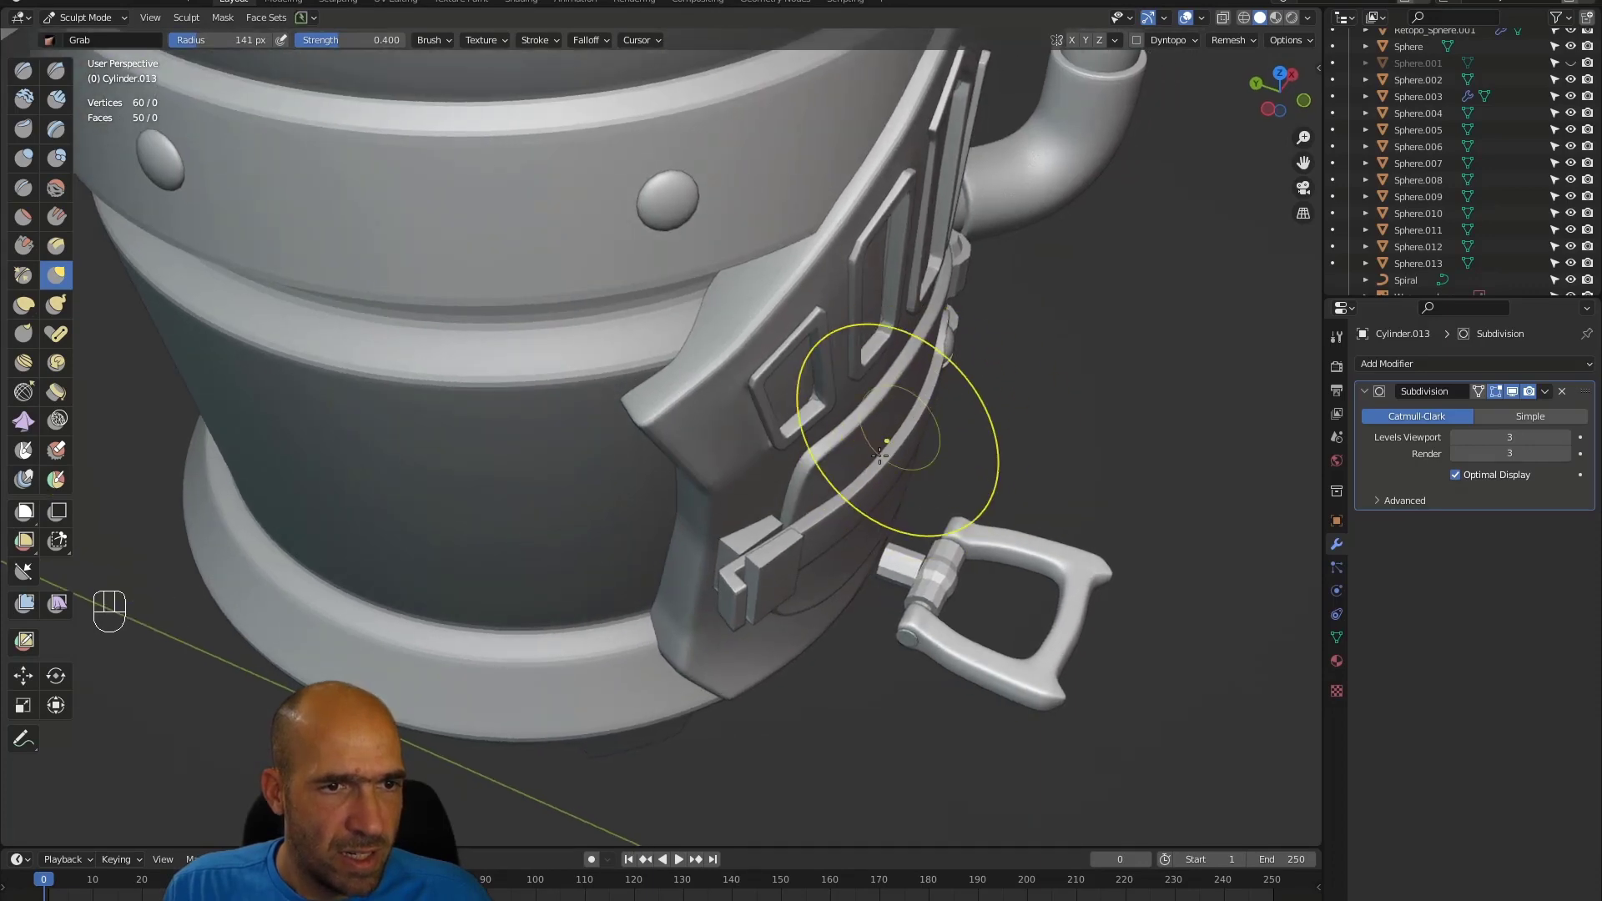
mouse_move(960, 468)
alt+middle_down()
mouse_move(833, 541)
mouse_move(977, 491)
mouse_move(948, 580)
mouse_move(1044, 490)
mouse_move(962, 458)
alt+middle_up()
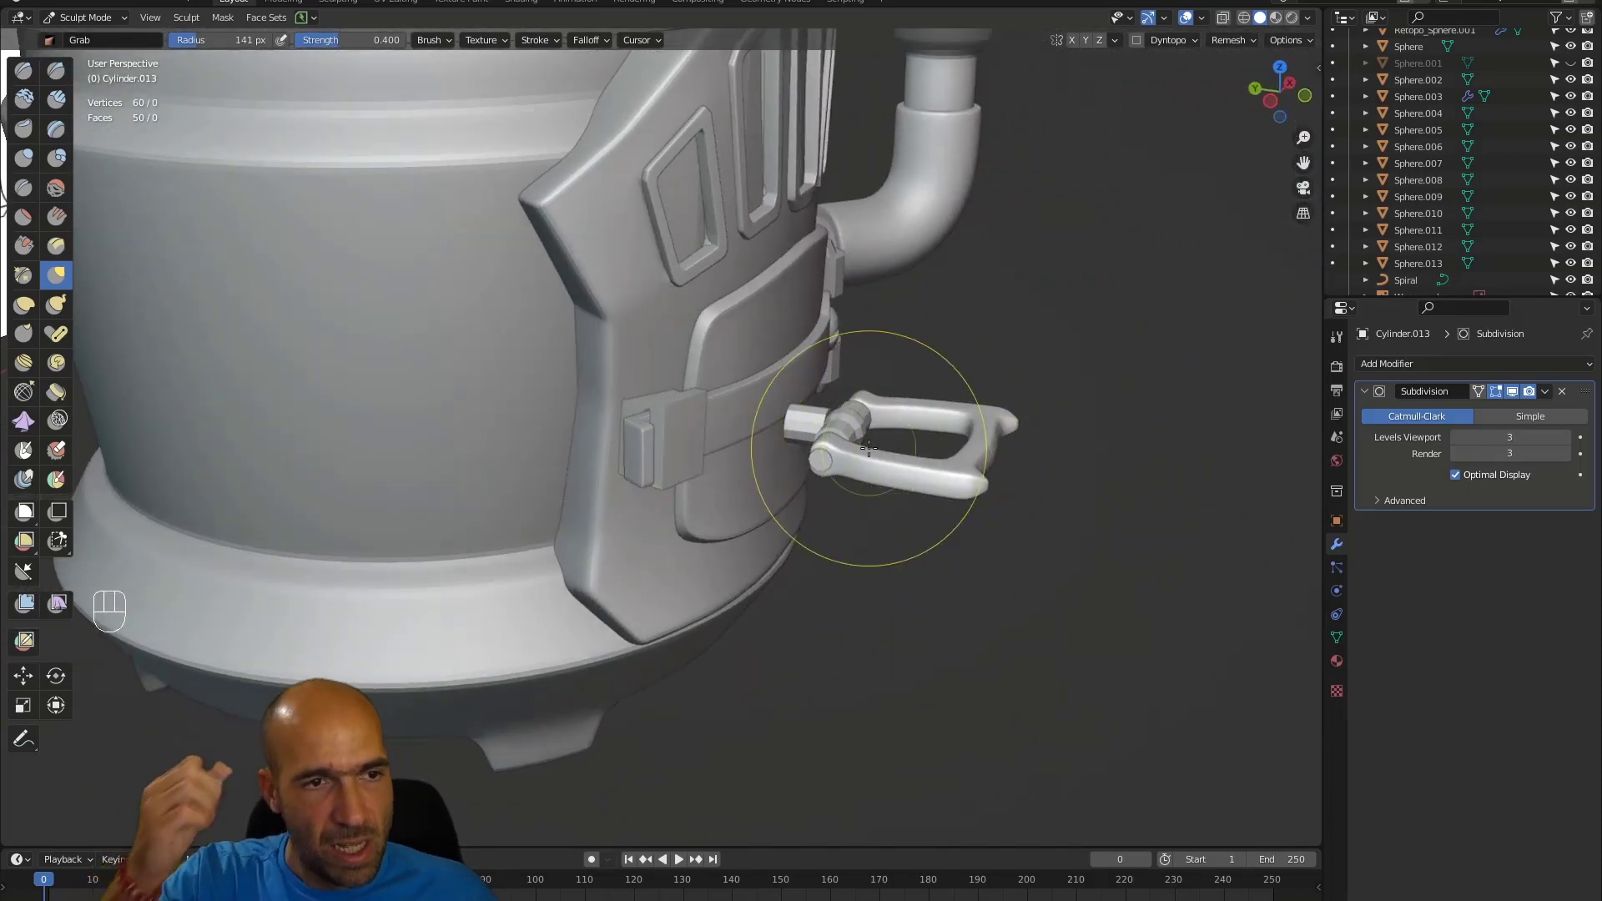
mouse_move(952, 371)
alt+shift+middle_down()
mouse_move(835, 434)
mouse_move(922, 402)
mouse_move(923, 442)
alt+shift+middle_up()
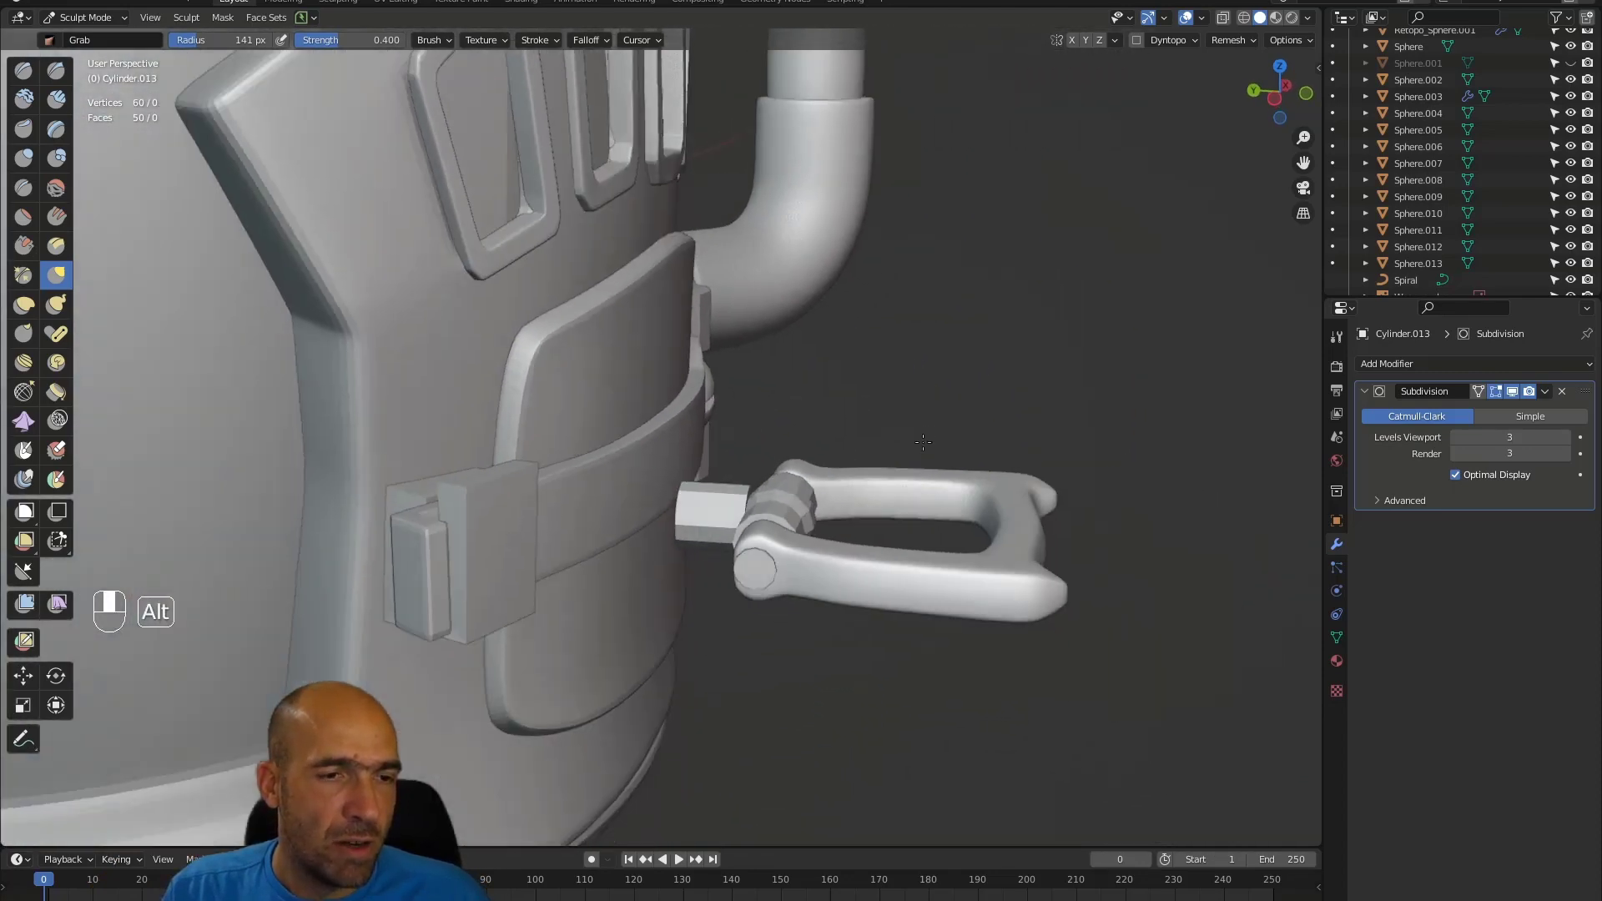
key(ctrl+Tab)
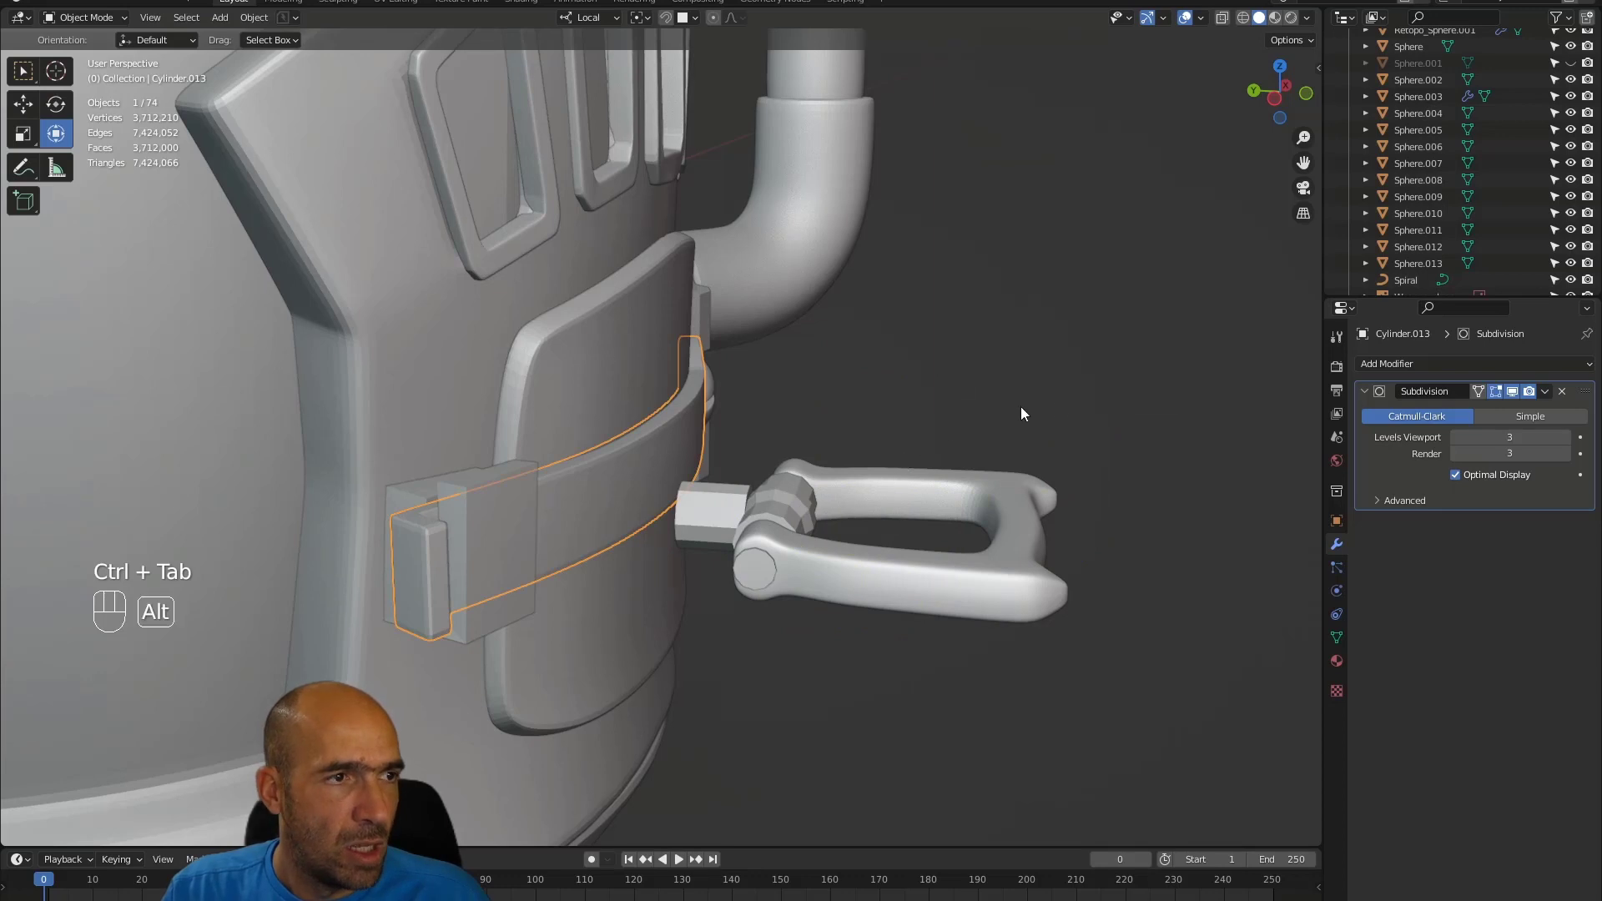
- Select the door handle and its pivot fitting, enter Edit Mode on them together with the strap, and select all geometry
alt+middle_drag(1022, 414, 1098, 378)
drag(1144, 376, 858, 590)
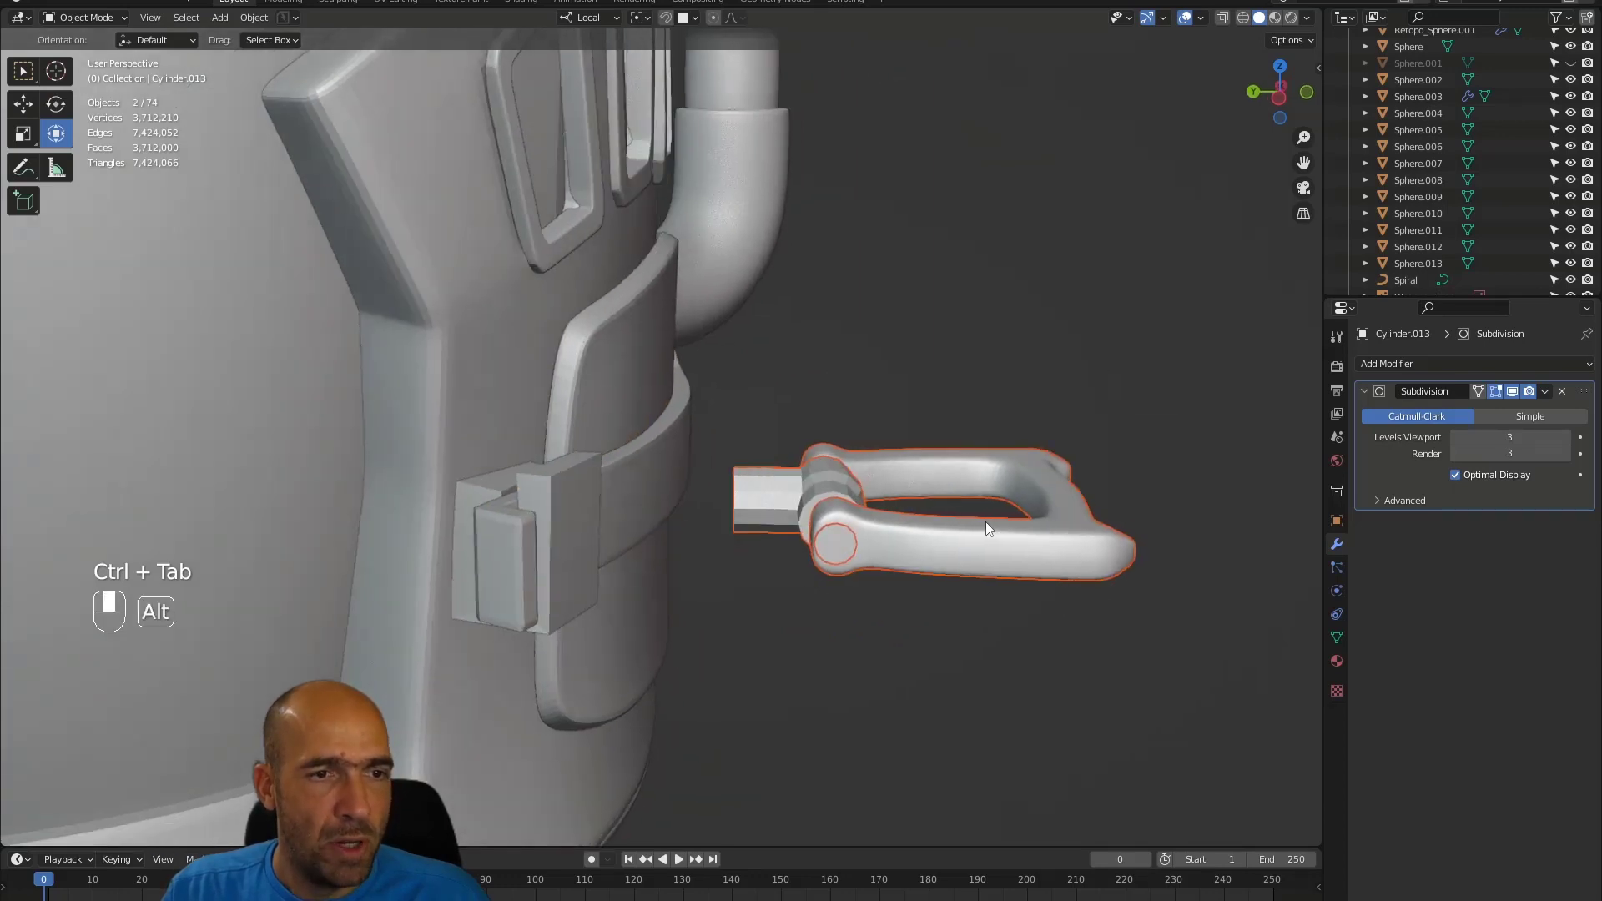
alt+drag(984, 522, 894, 407)
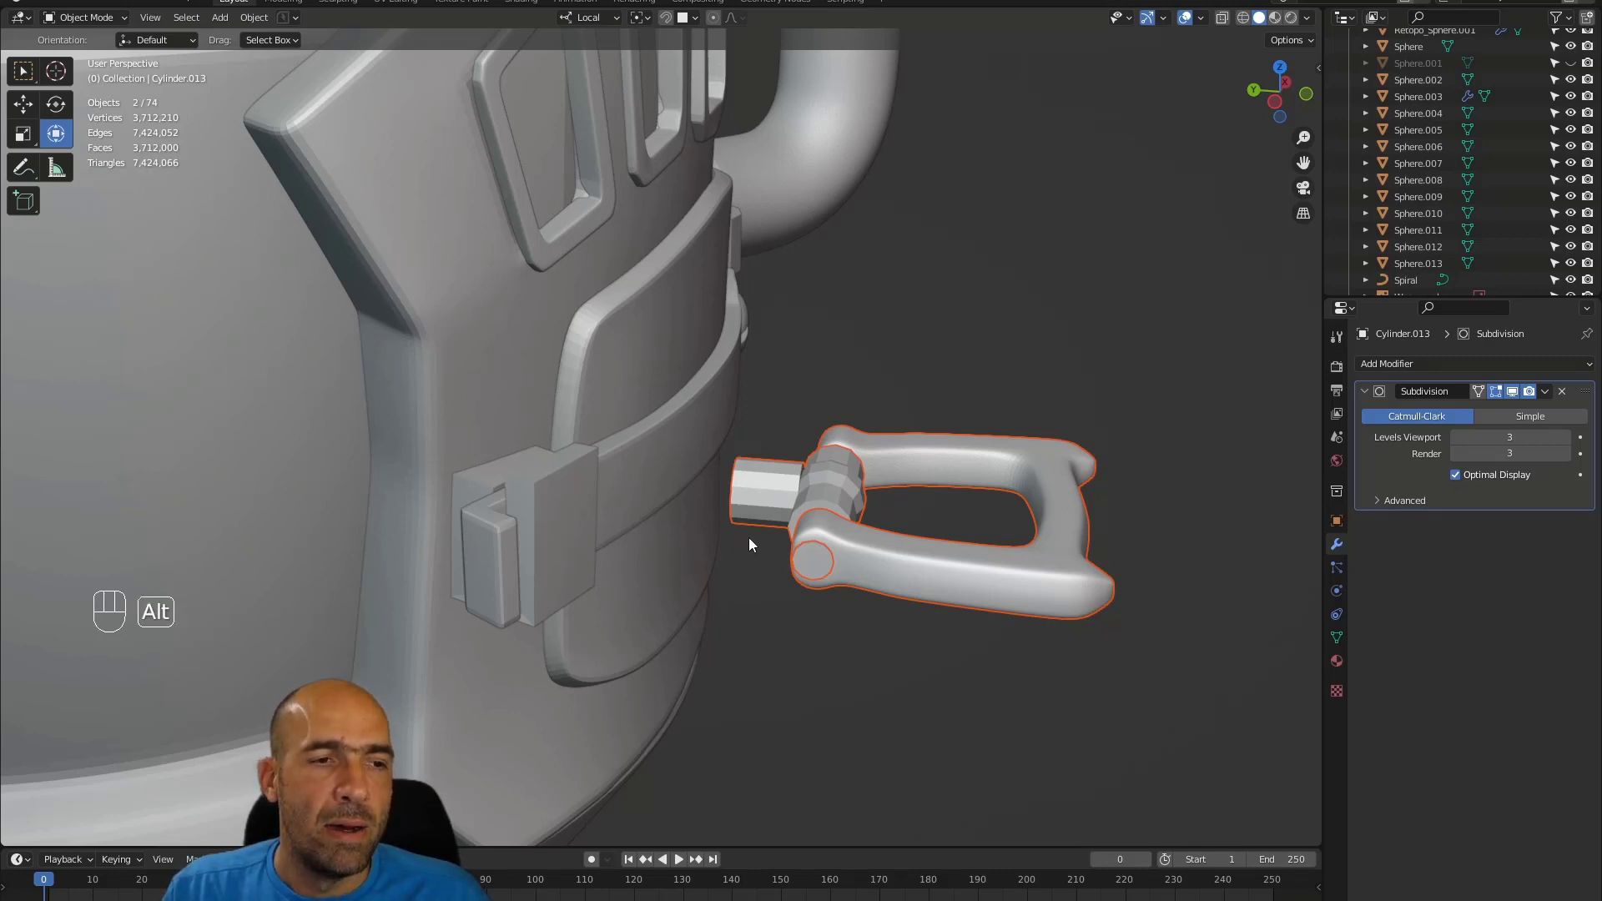
alt+drag(749, 538, 672, 551)
alt+right_drag(672, 551, 669, 734)
alt+middle_drag(593, 559, 643, 576)
mouse_move(643, 576)
alt+mouse_down()
mouse_move(618, 554)
mouse_move(654, 540)
mouse_move(644, 506)
mouse_move(819, 568)
mouse_move(899, 454)
alt+mouse_up()
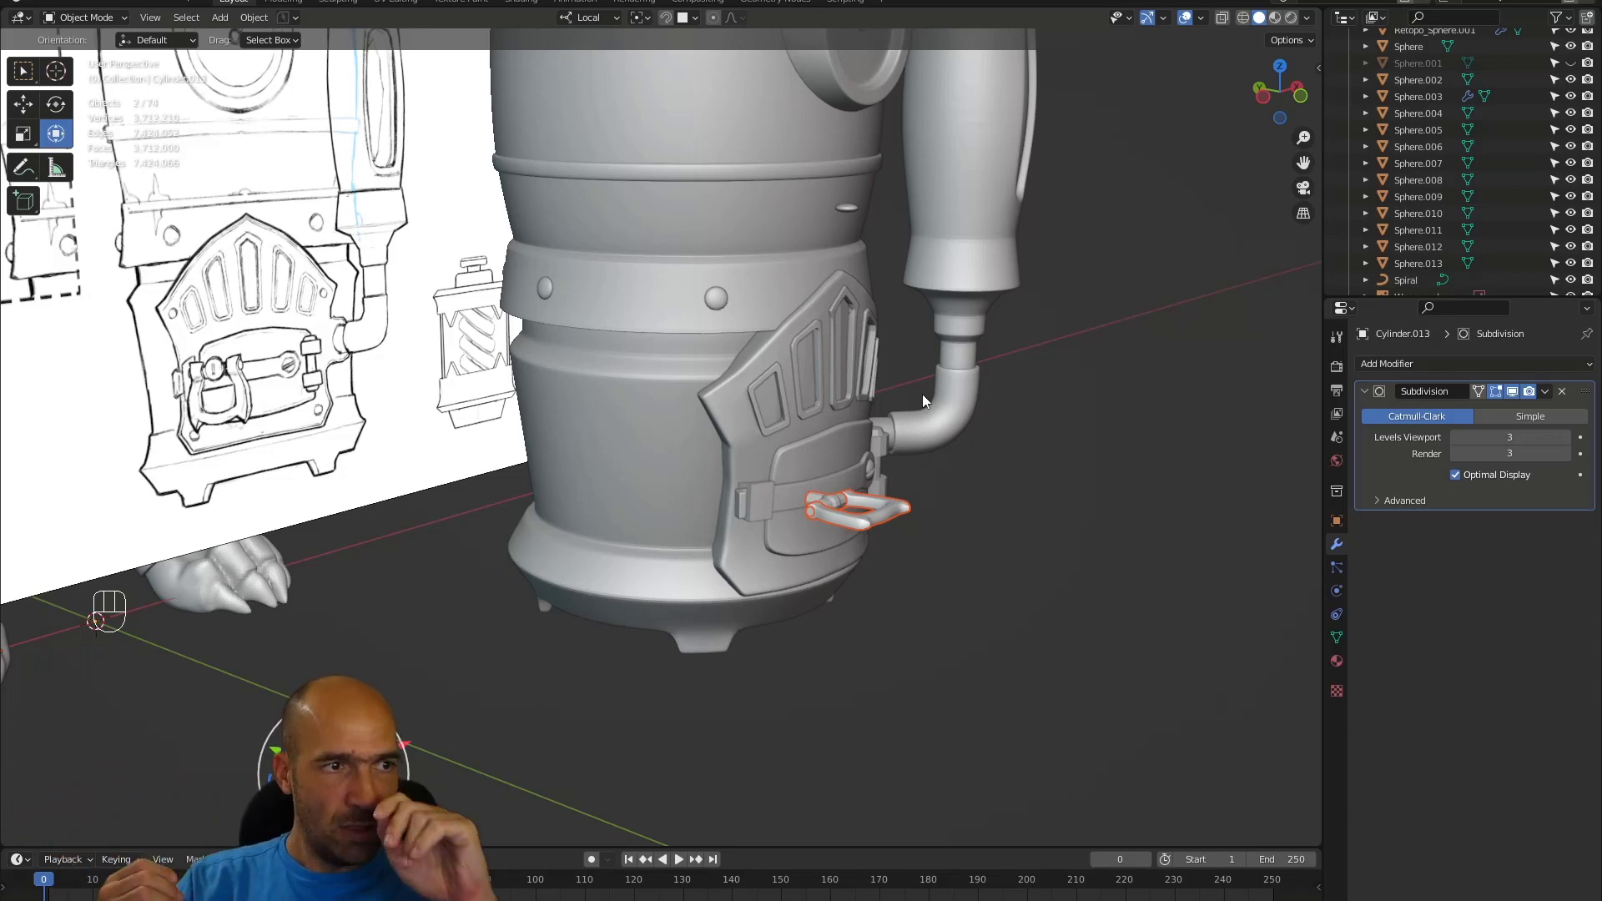
alt+drag(922, 438, 981, 477)
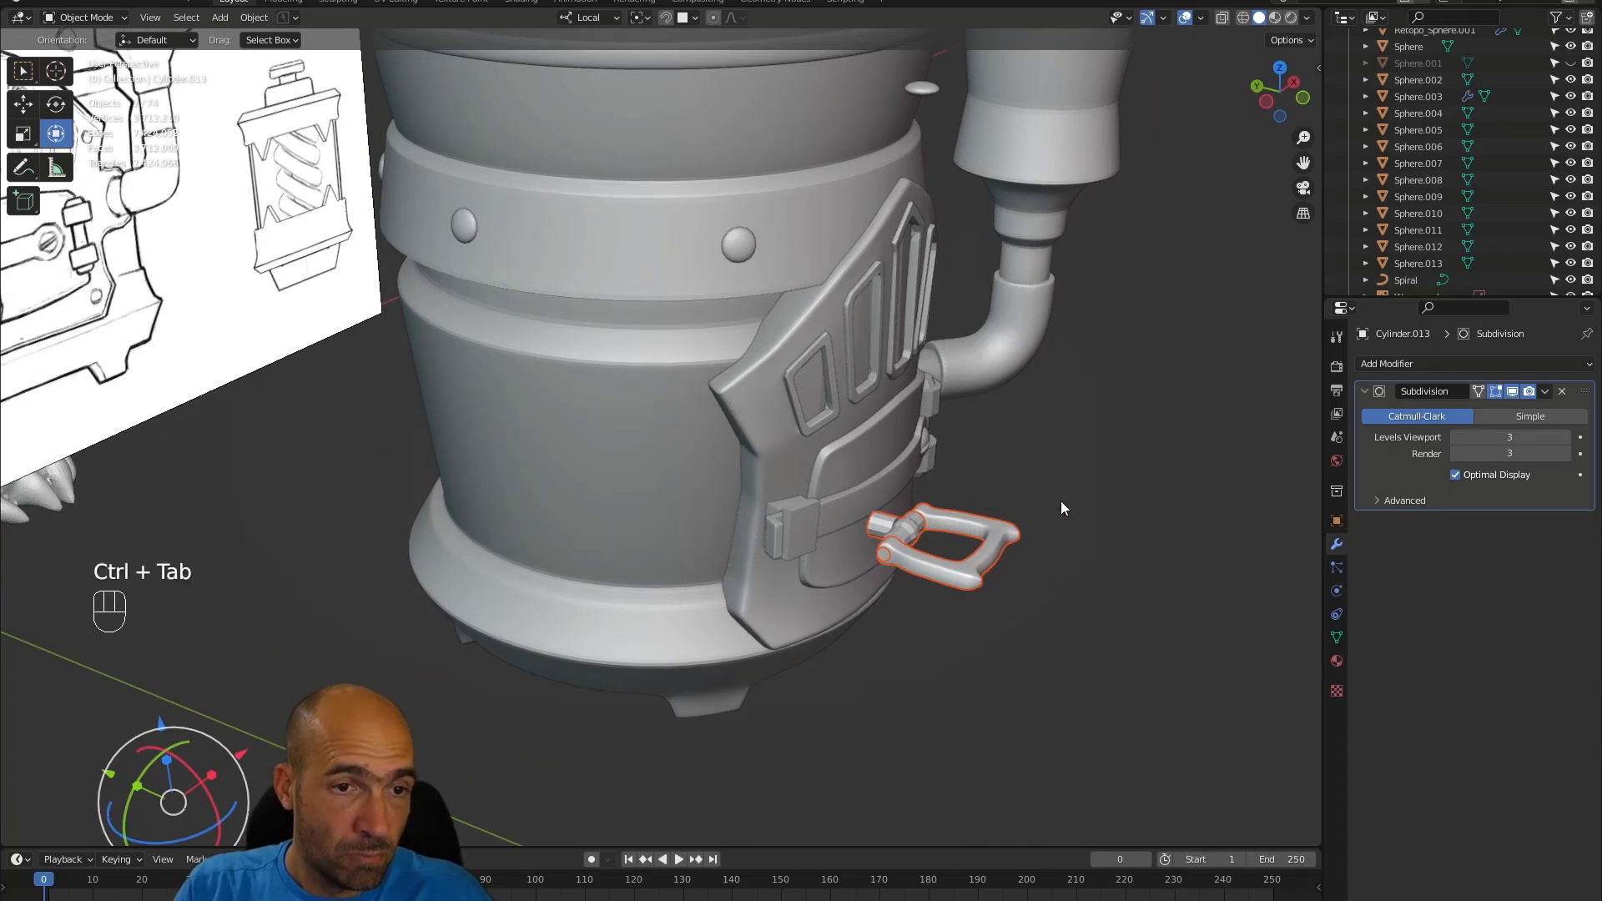
key(Tab)
alt+drag(1091, 504, 951, 555)
key(a)
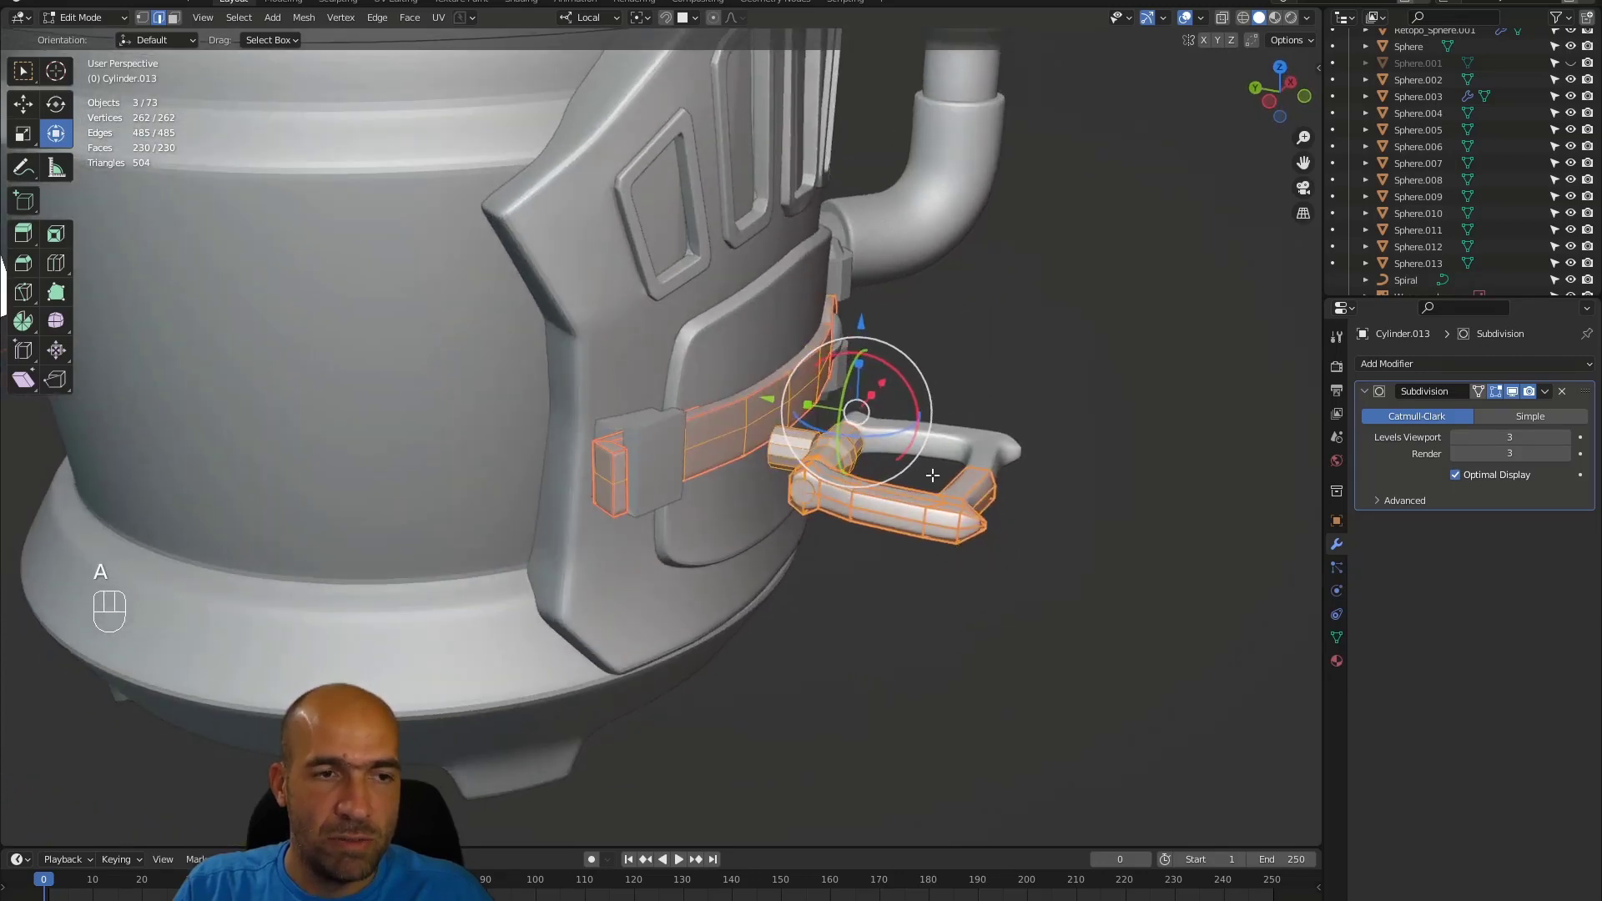
- Clear the geometry selection and select a single lengthwise edge on the handle's central pivot fitting
alt+drag(981, 486, 978, 370)
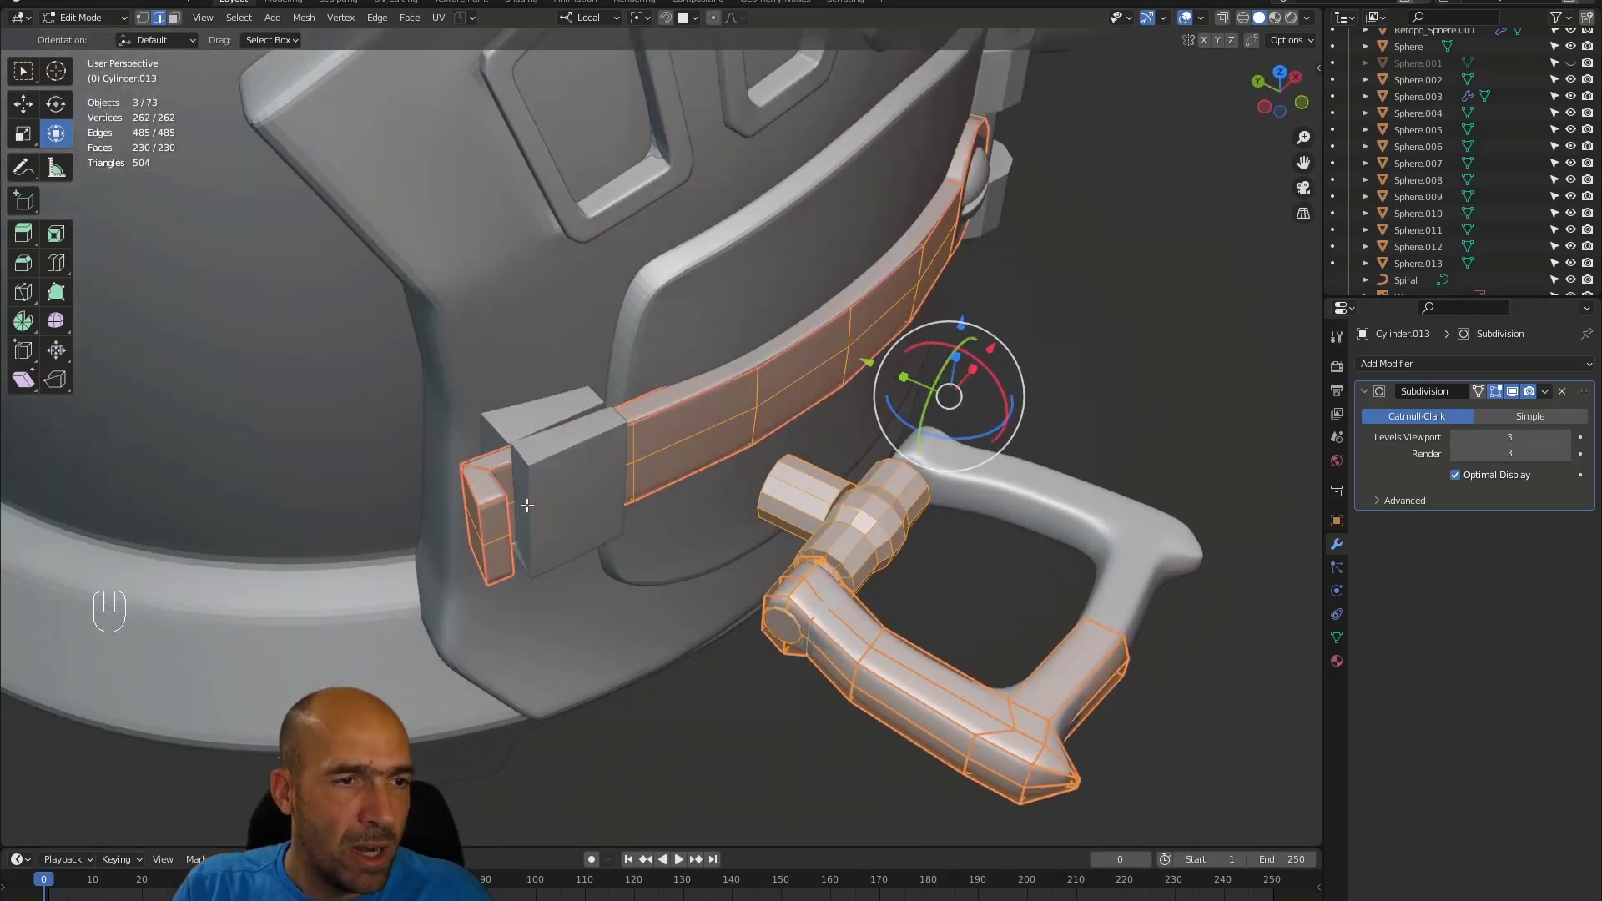
ctrl+alt+drag(793, 494, 935, 501)
alt+drag(934, 500, 1007, 509)
drag(994, 308, 291, 549)
ctrl+alt+drag(762, 623, 813, 535)
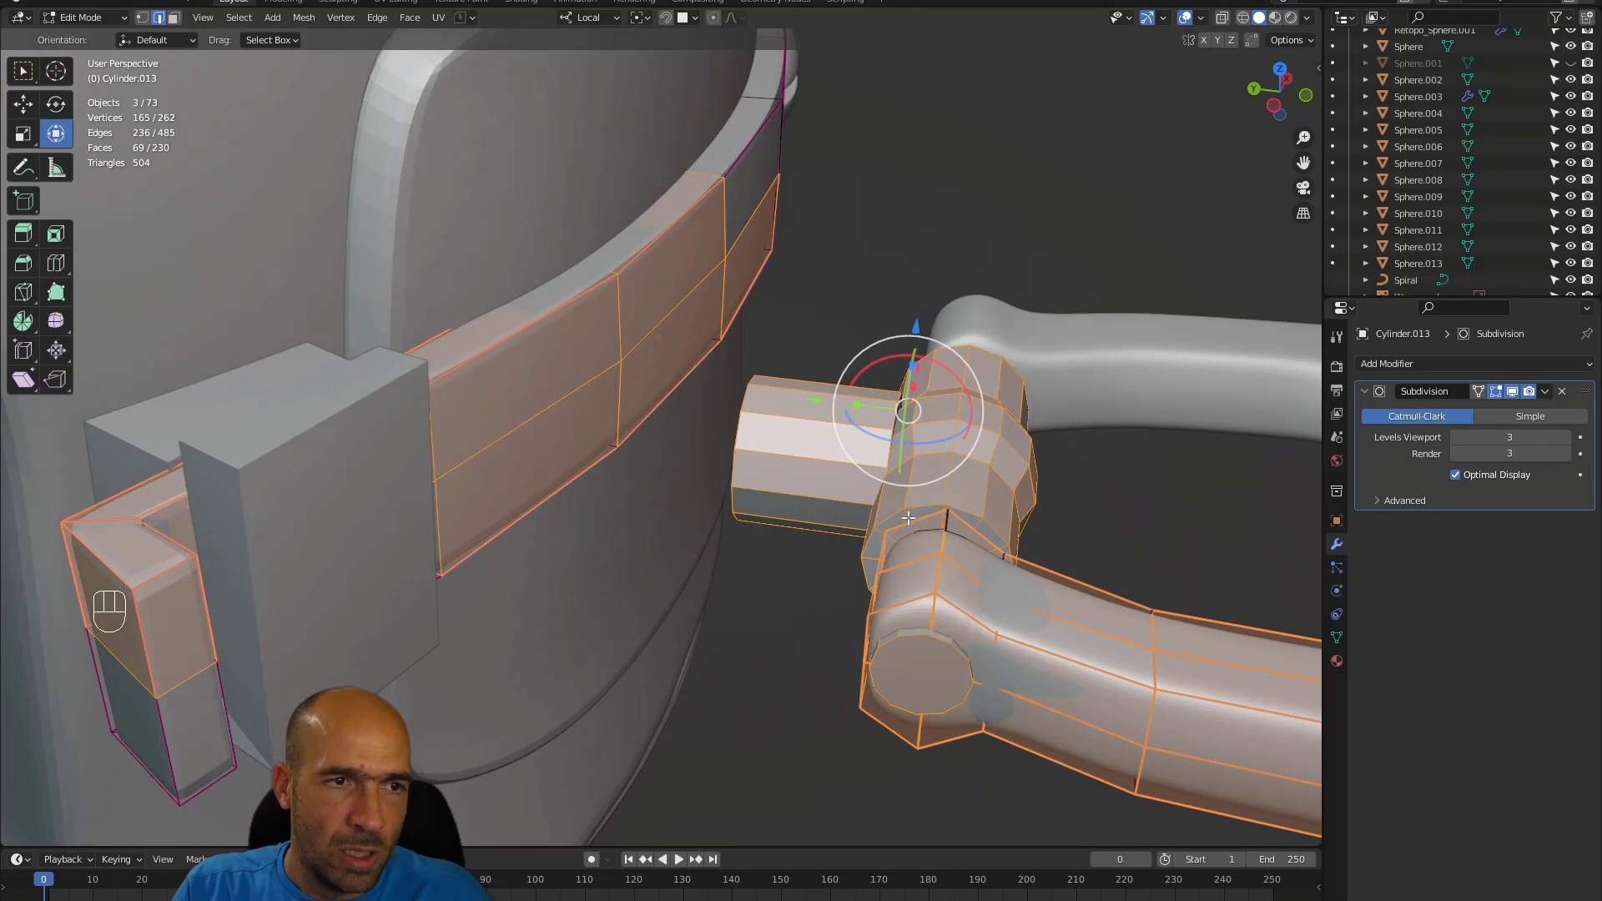
click(1001, 230)
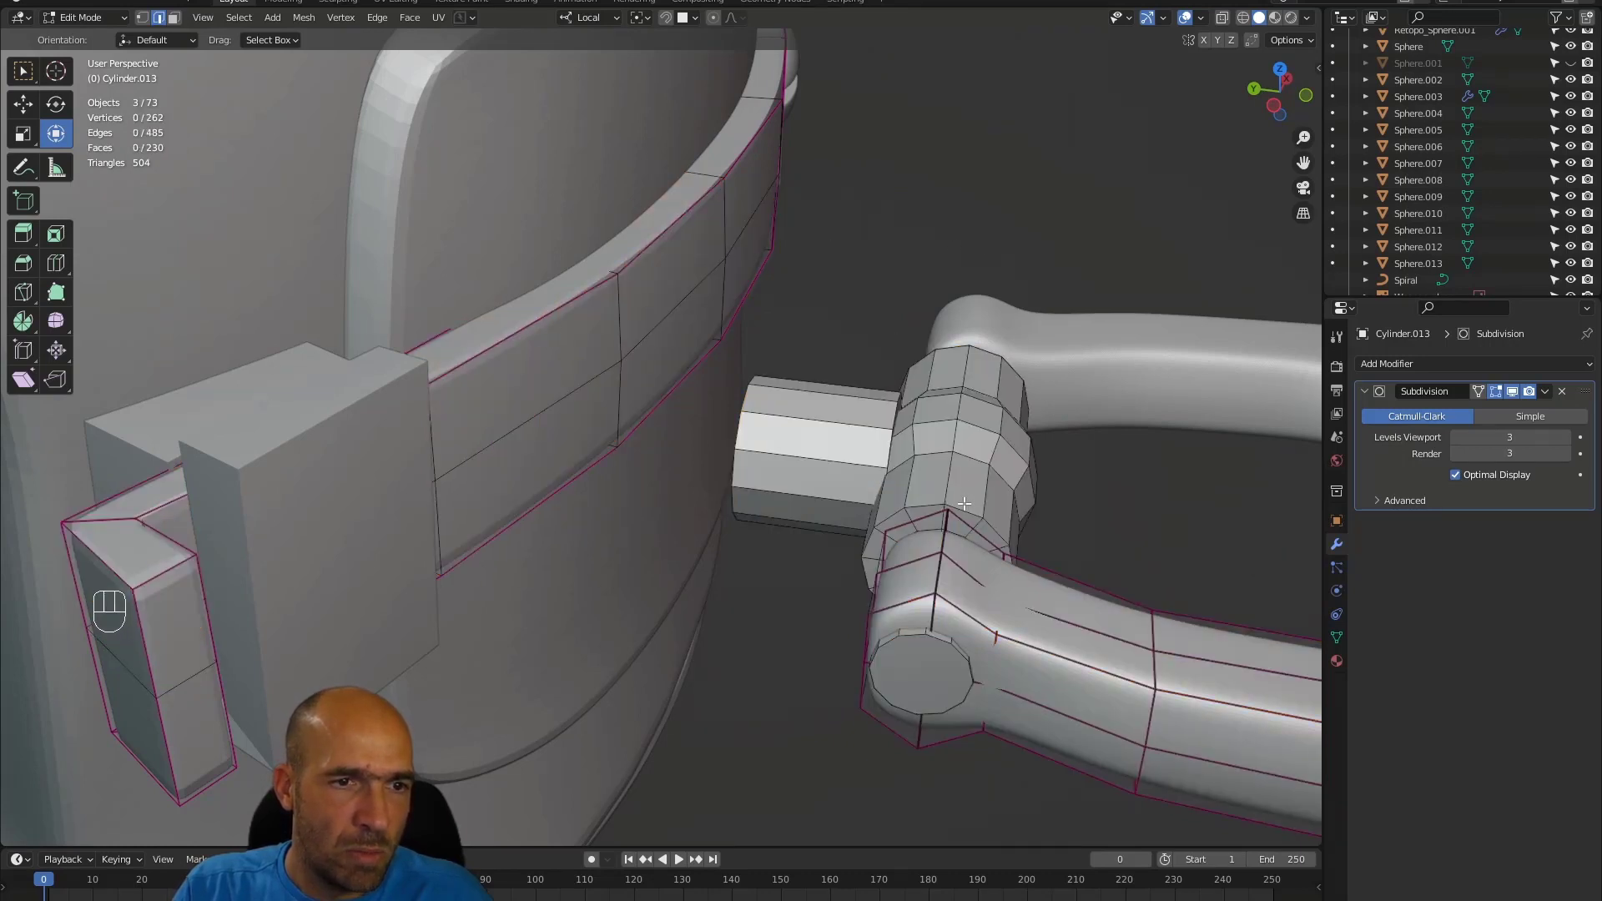
click(955, 448)
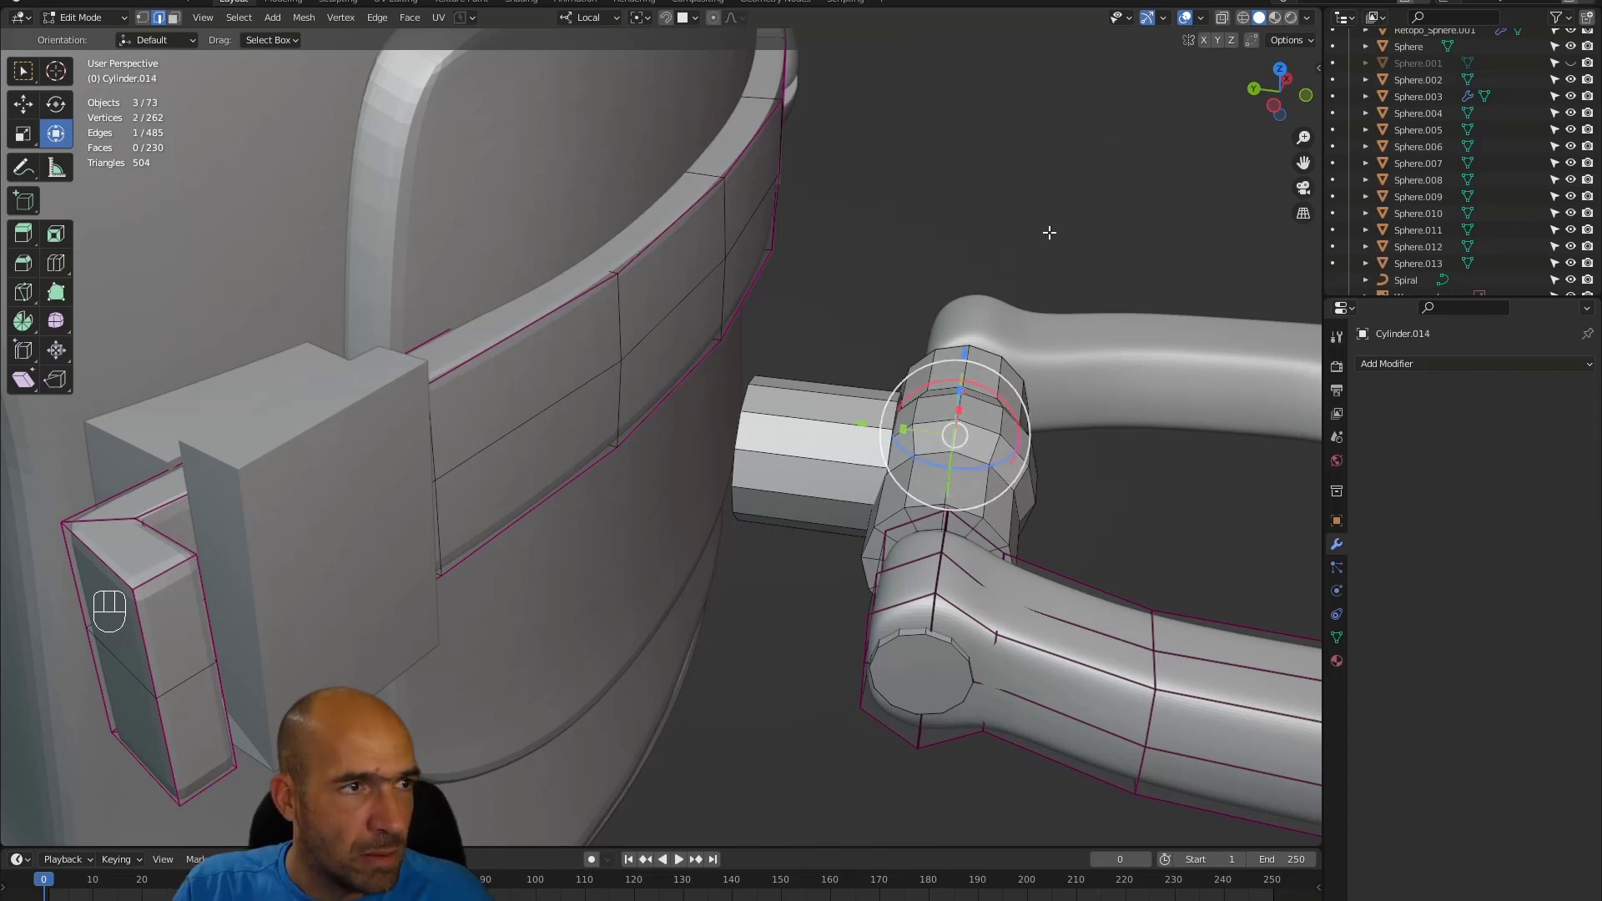
- Leave the shared mesh editing session and reopen only the buckle's pivot connector for editing
key(Tab)
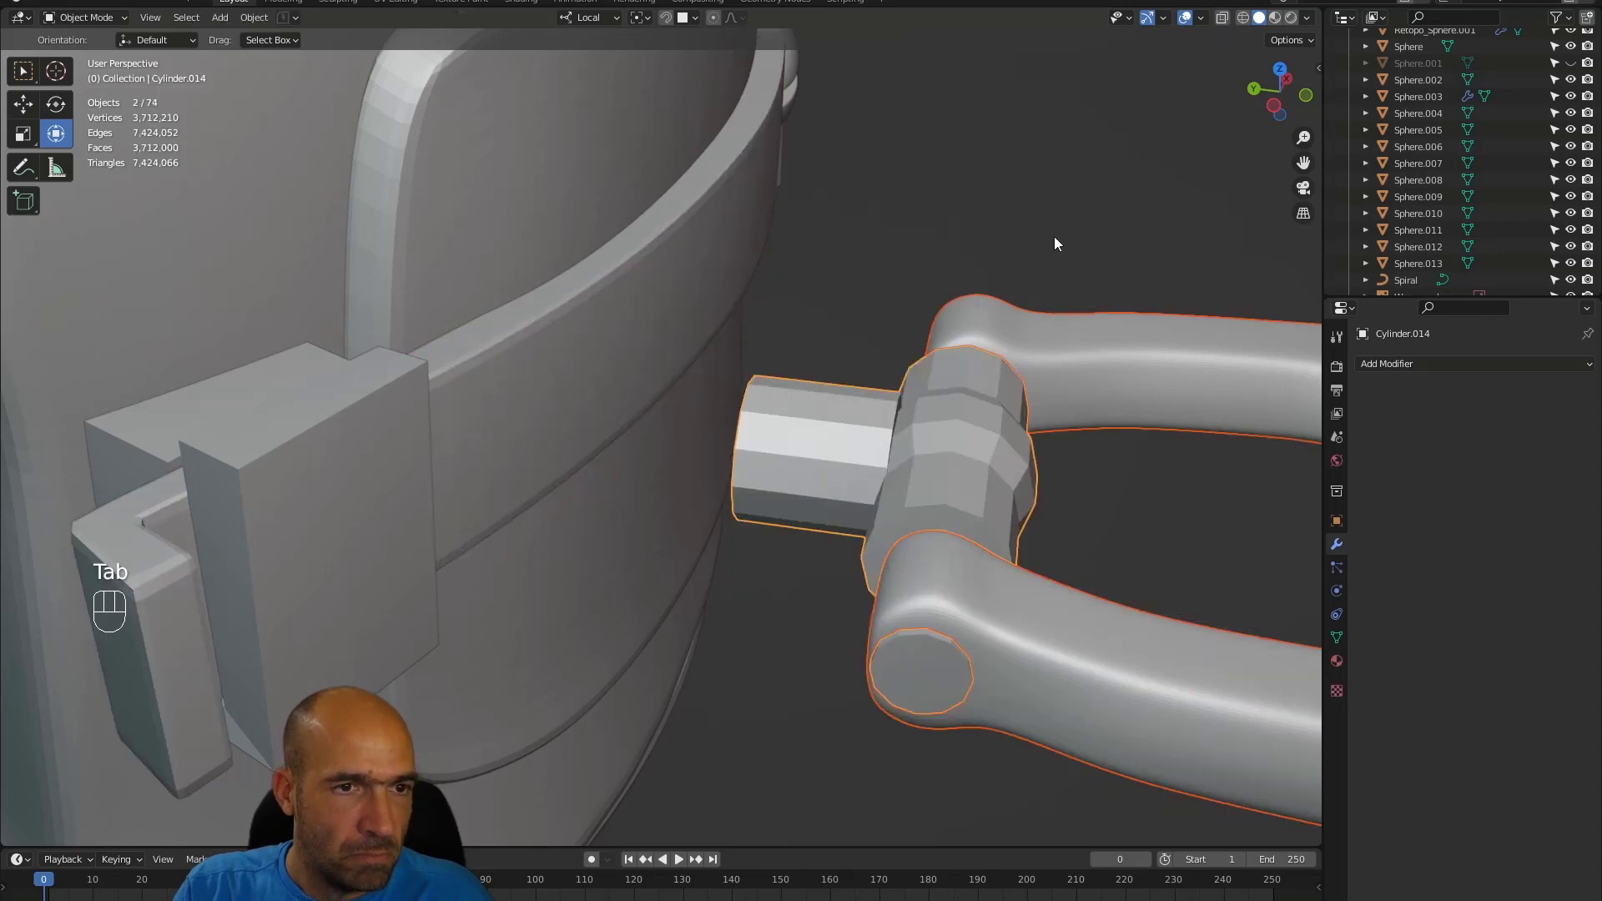
click(1047, 242)
click(985, 375)
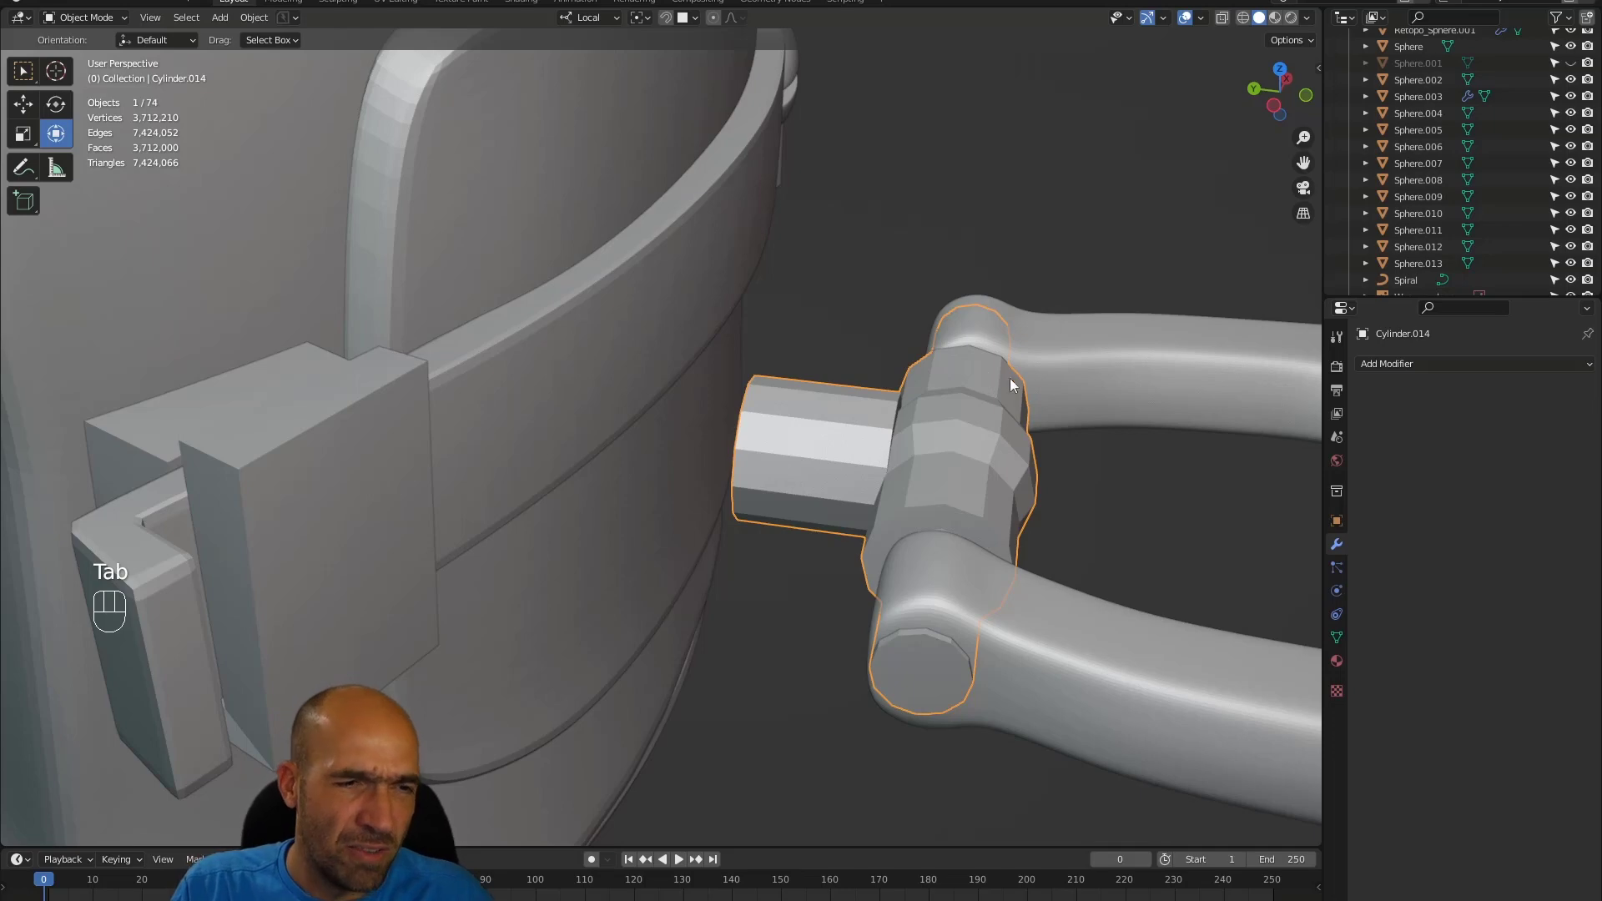
alt+shift+middle_drag(1009, 383, 701, 586)
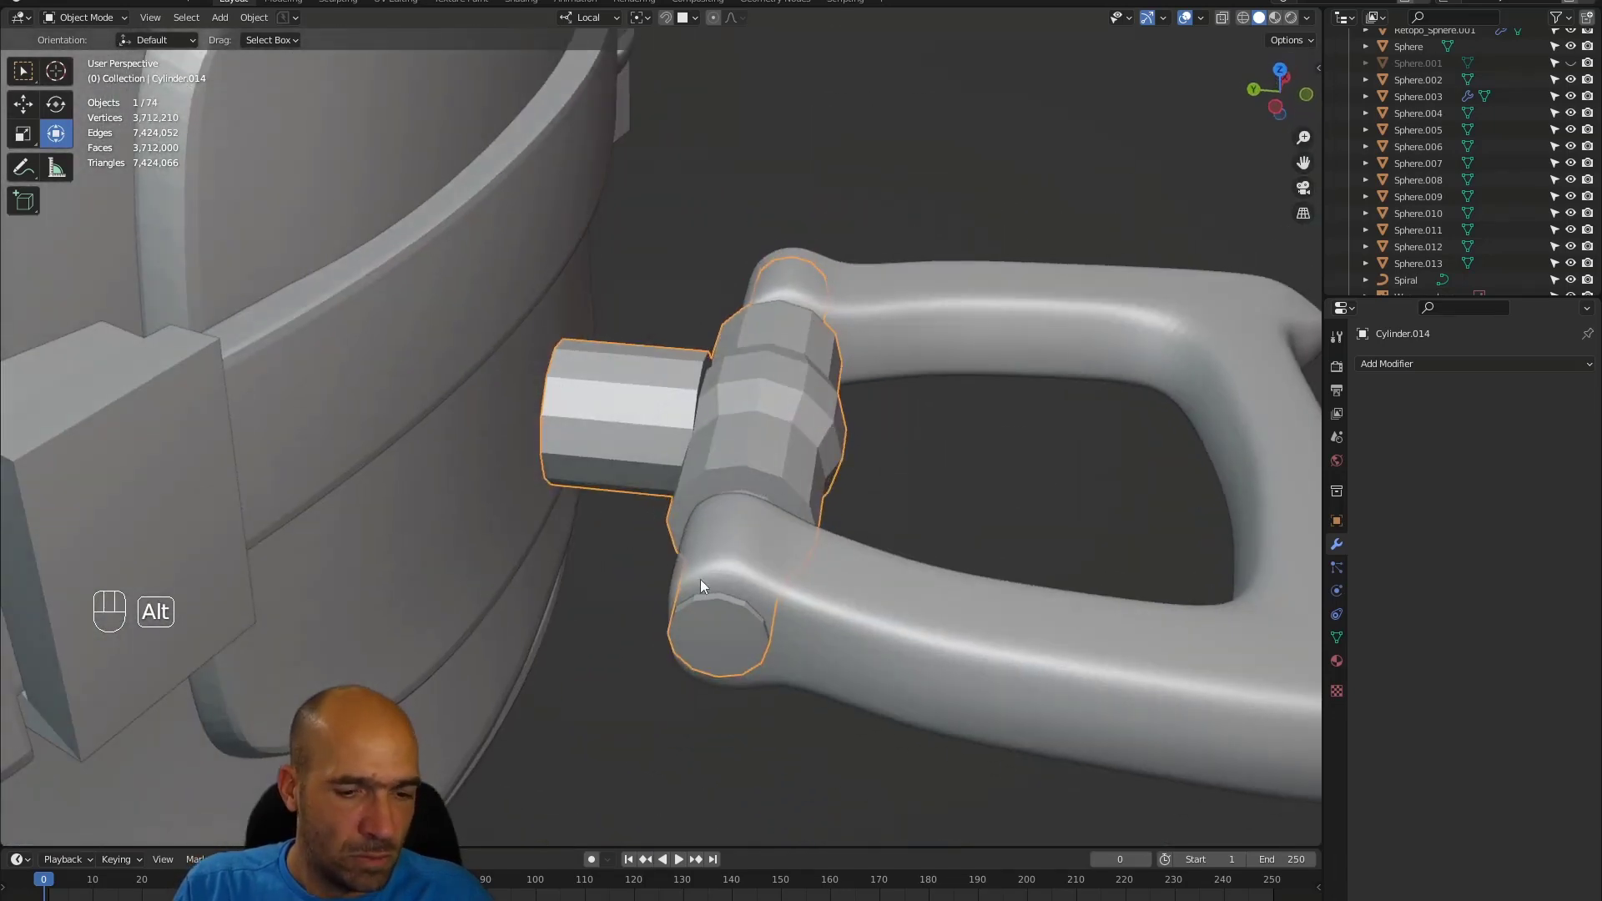
key(Tab)
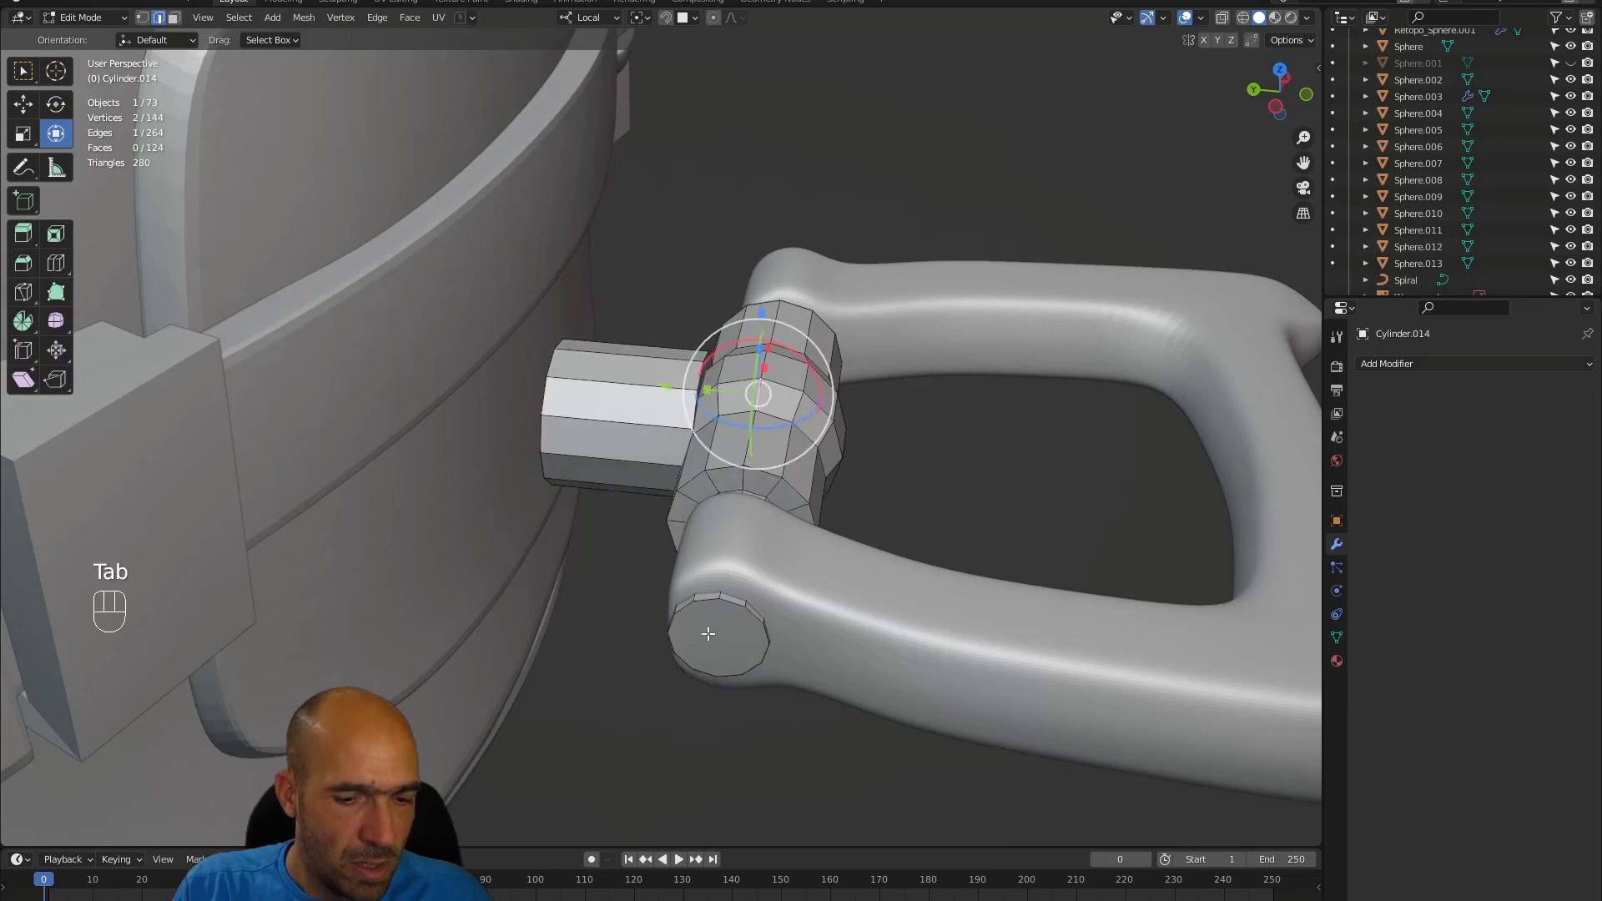
- Inset the two end-cap faces of the pivot connector's crossbar by about 0.0017 m
key(3)
click(743, 626)
alt+middle_drag(1040, 512, 772, 534)
shift+click(771, 544)
ctrl+alt+middle_drag(772, 534, 820, 539)
alt+shift+middle_drag(820, 538, 814, 505)
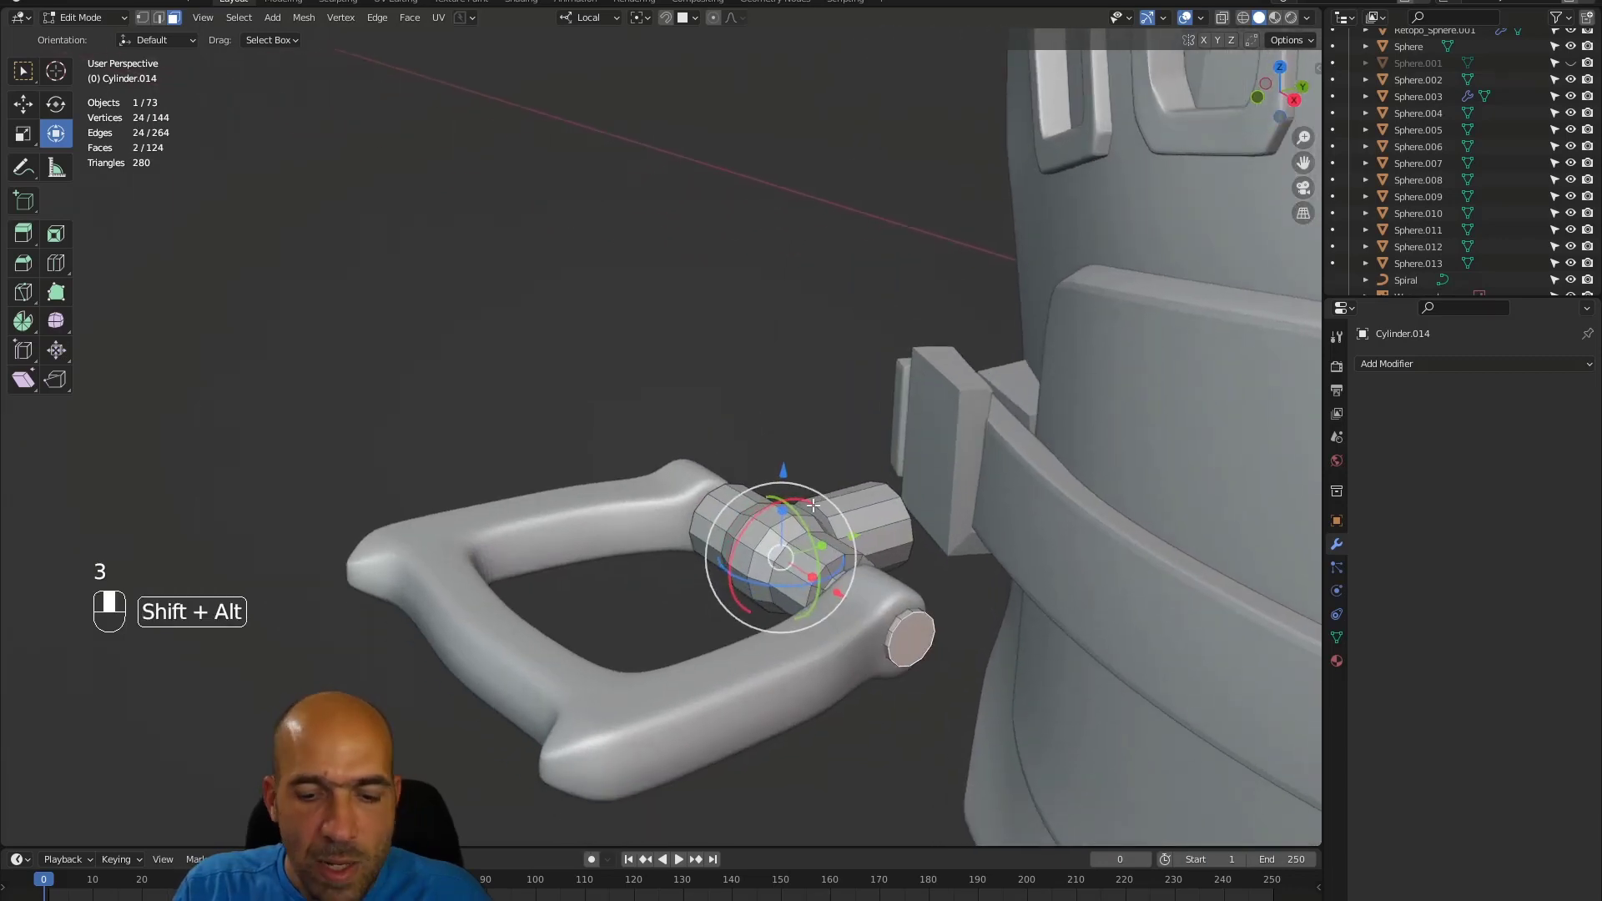
key(i)
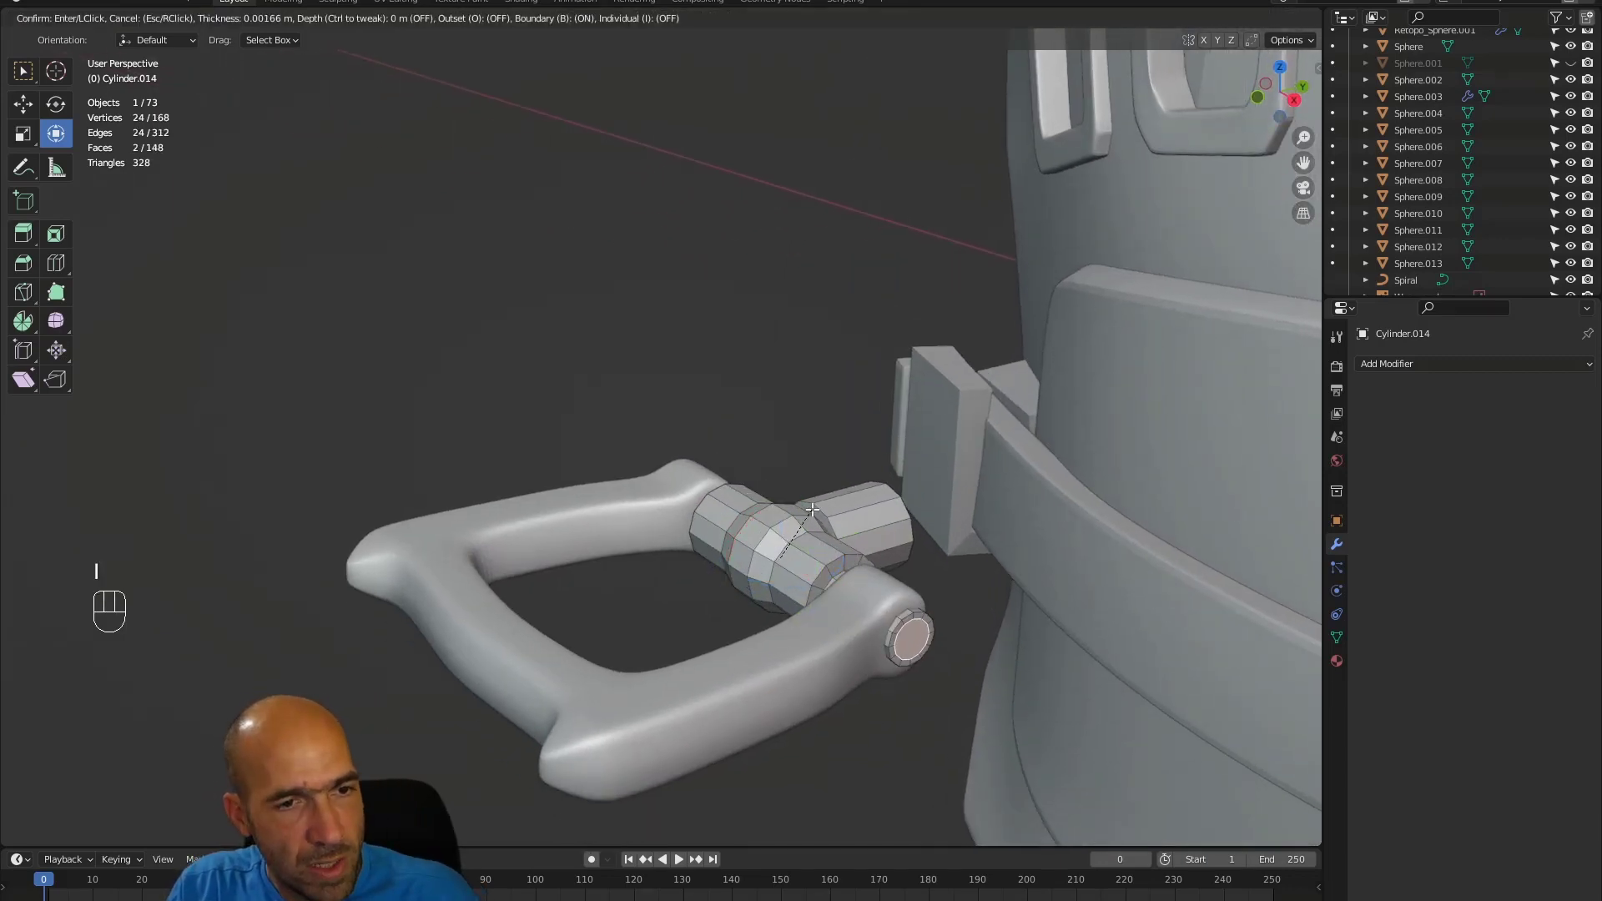
click(812, 509)
- Inset both end faces of the connector's perpendicular stem by about 0.0019 m
alt+middle_drag(985, 524, 923, 547)
click(918, 556)
key(2)
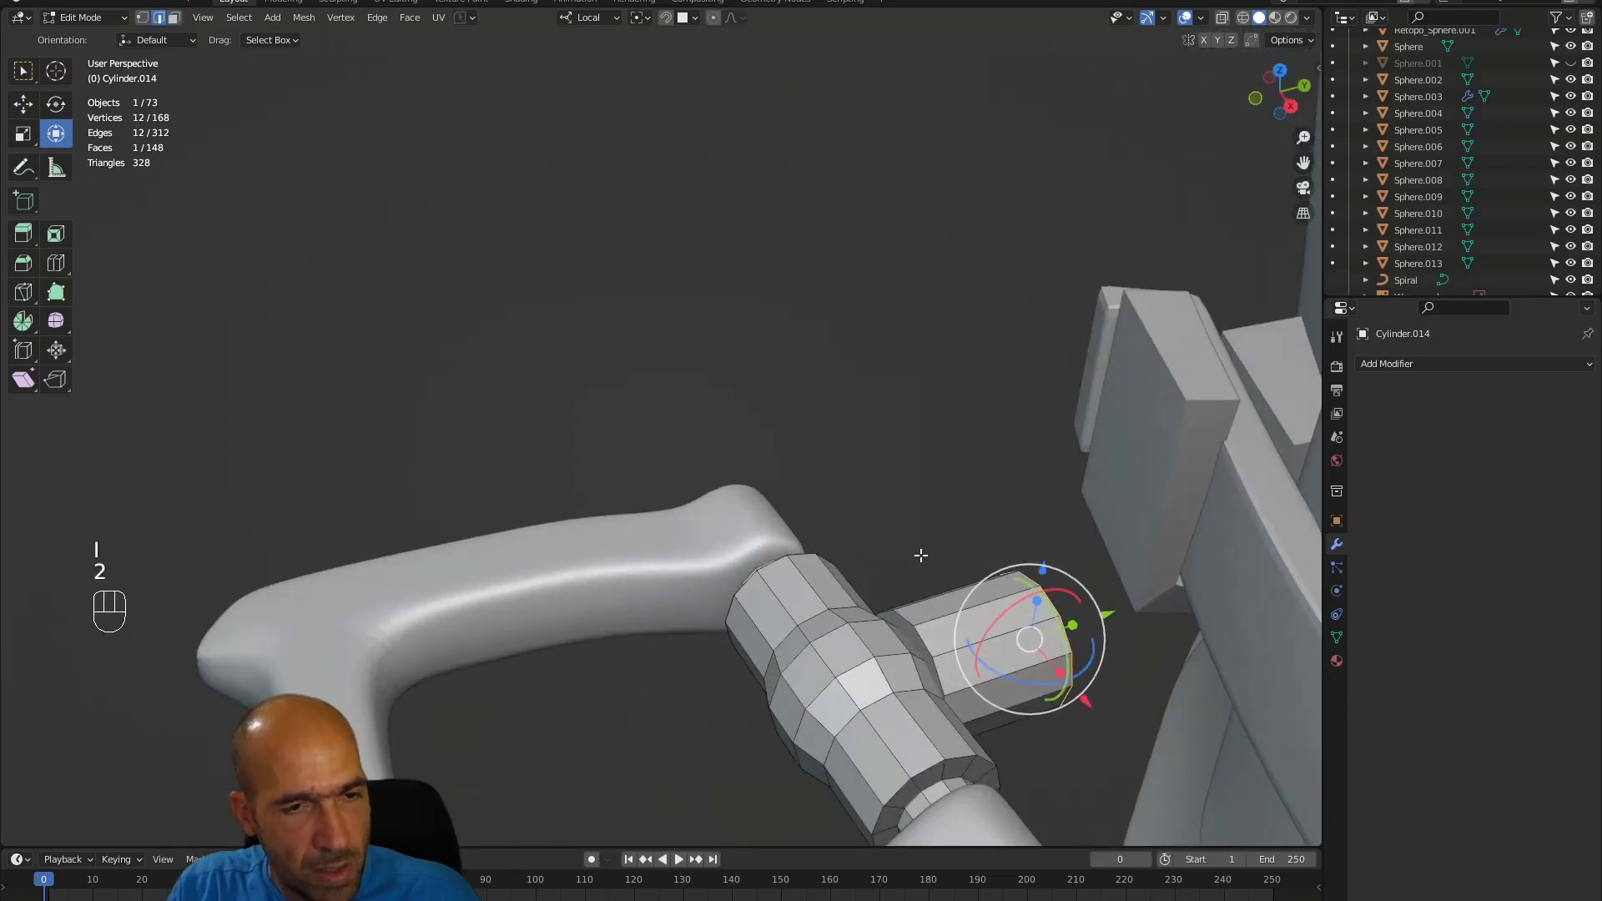
shift+double_click(922, 635)
alt+shift+middle_drag(927, 636, 885, 416)
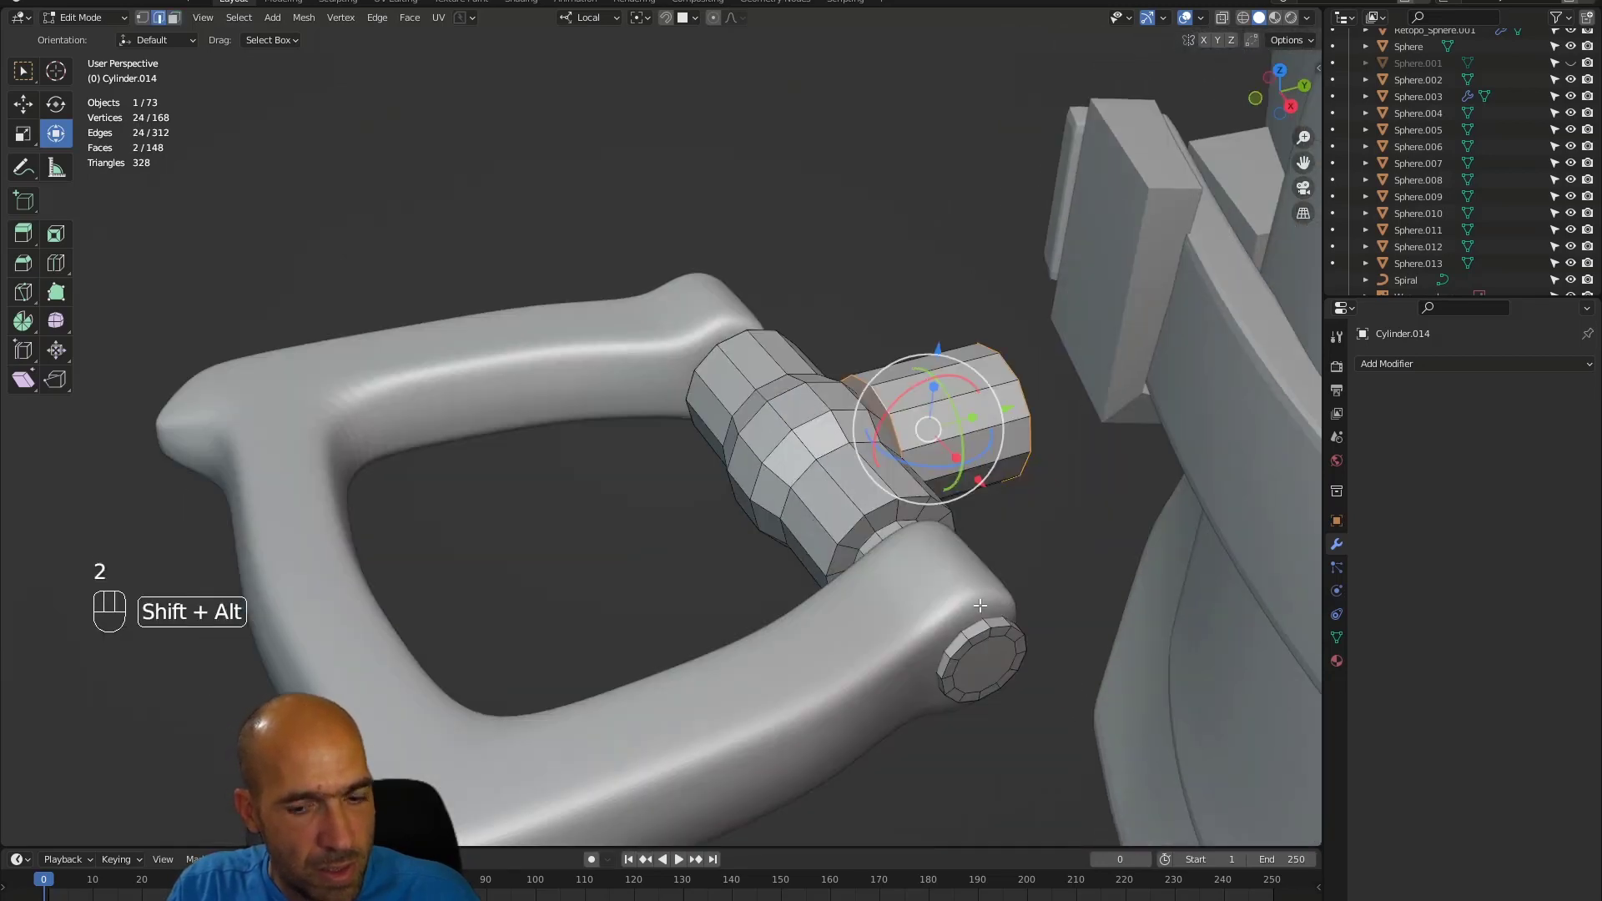
key(i)
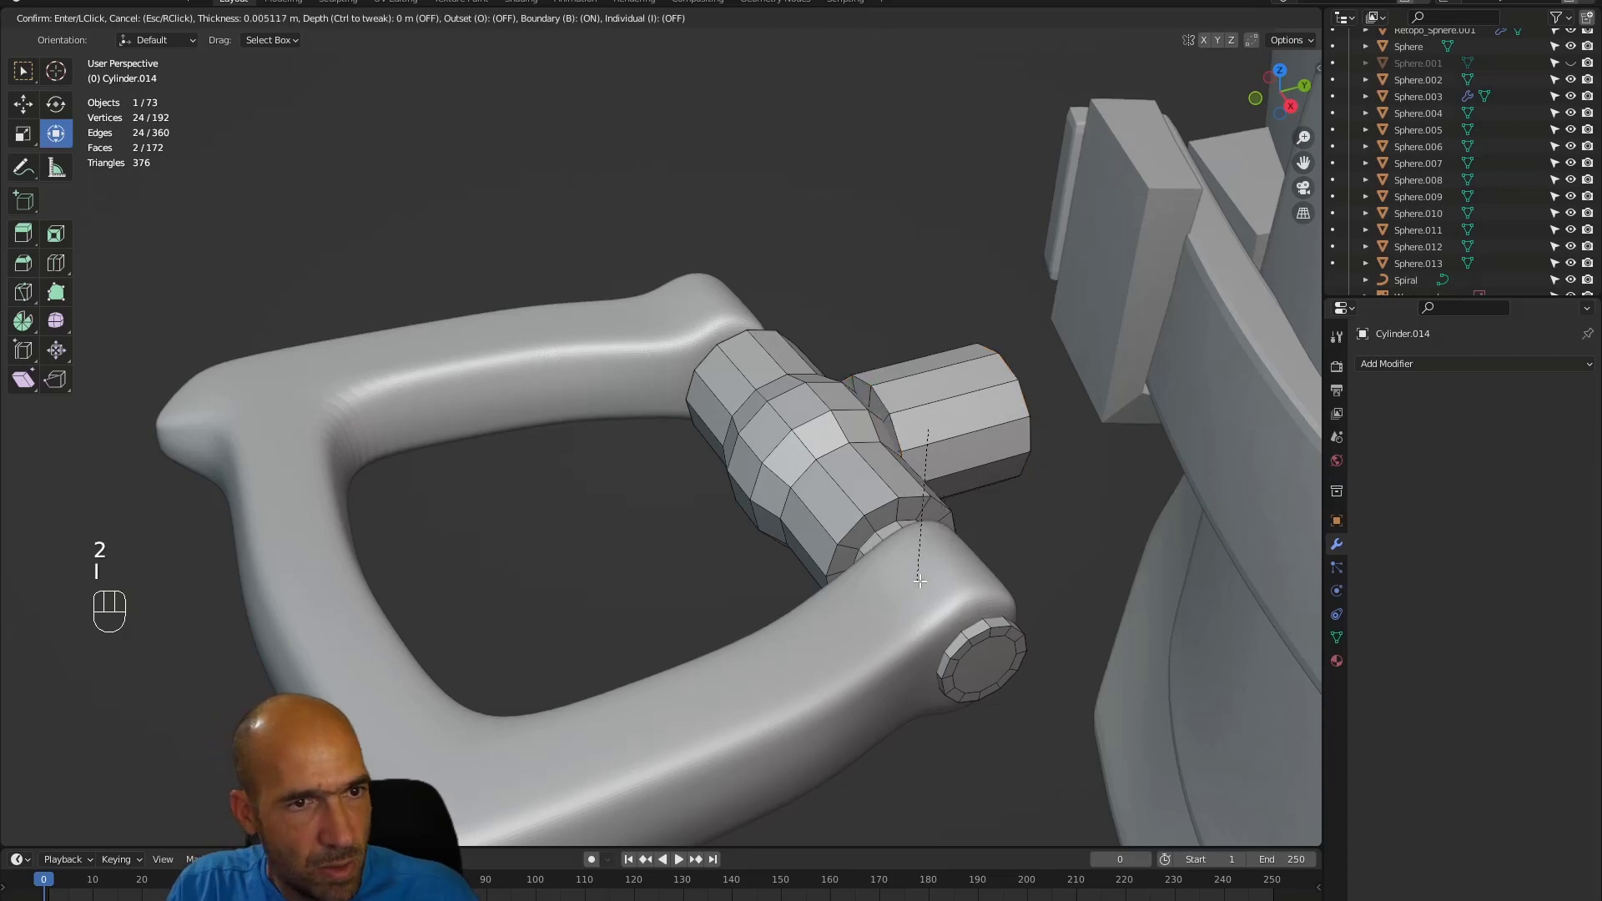
click(1010, 580)
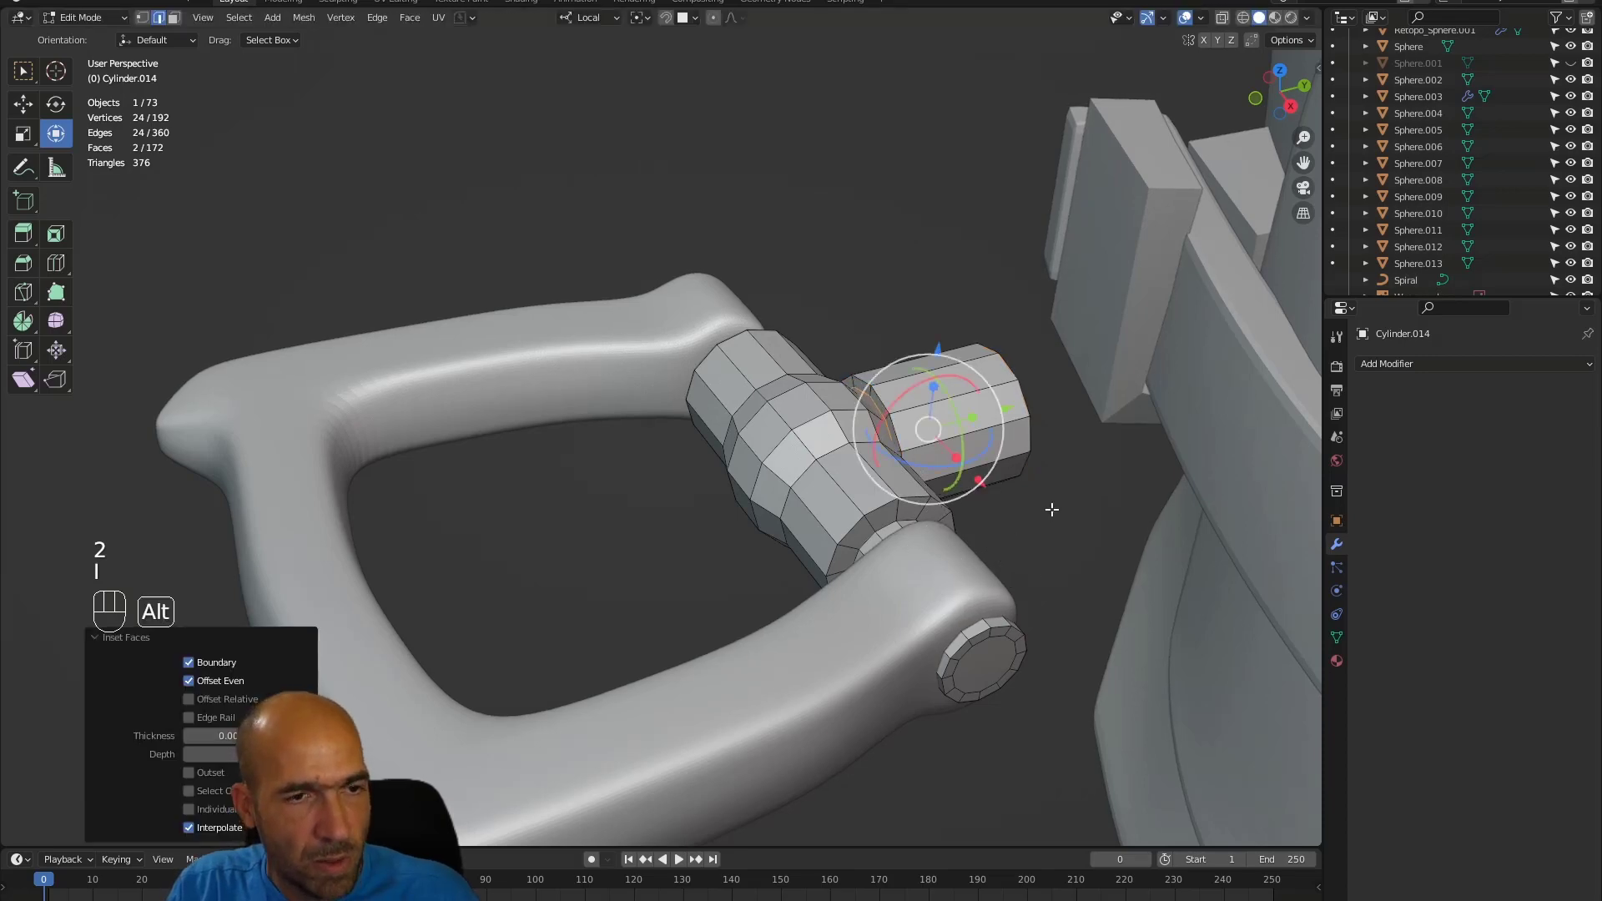
- Add a Subdivision modifier to the pivot connector with viewport and render levels set to 3
alt+middle_drag(1049, 504, 1044, 555)
scroll(1044, 555, down, 8)
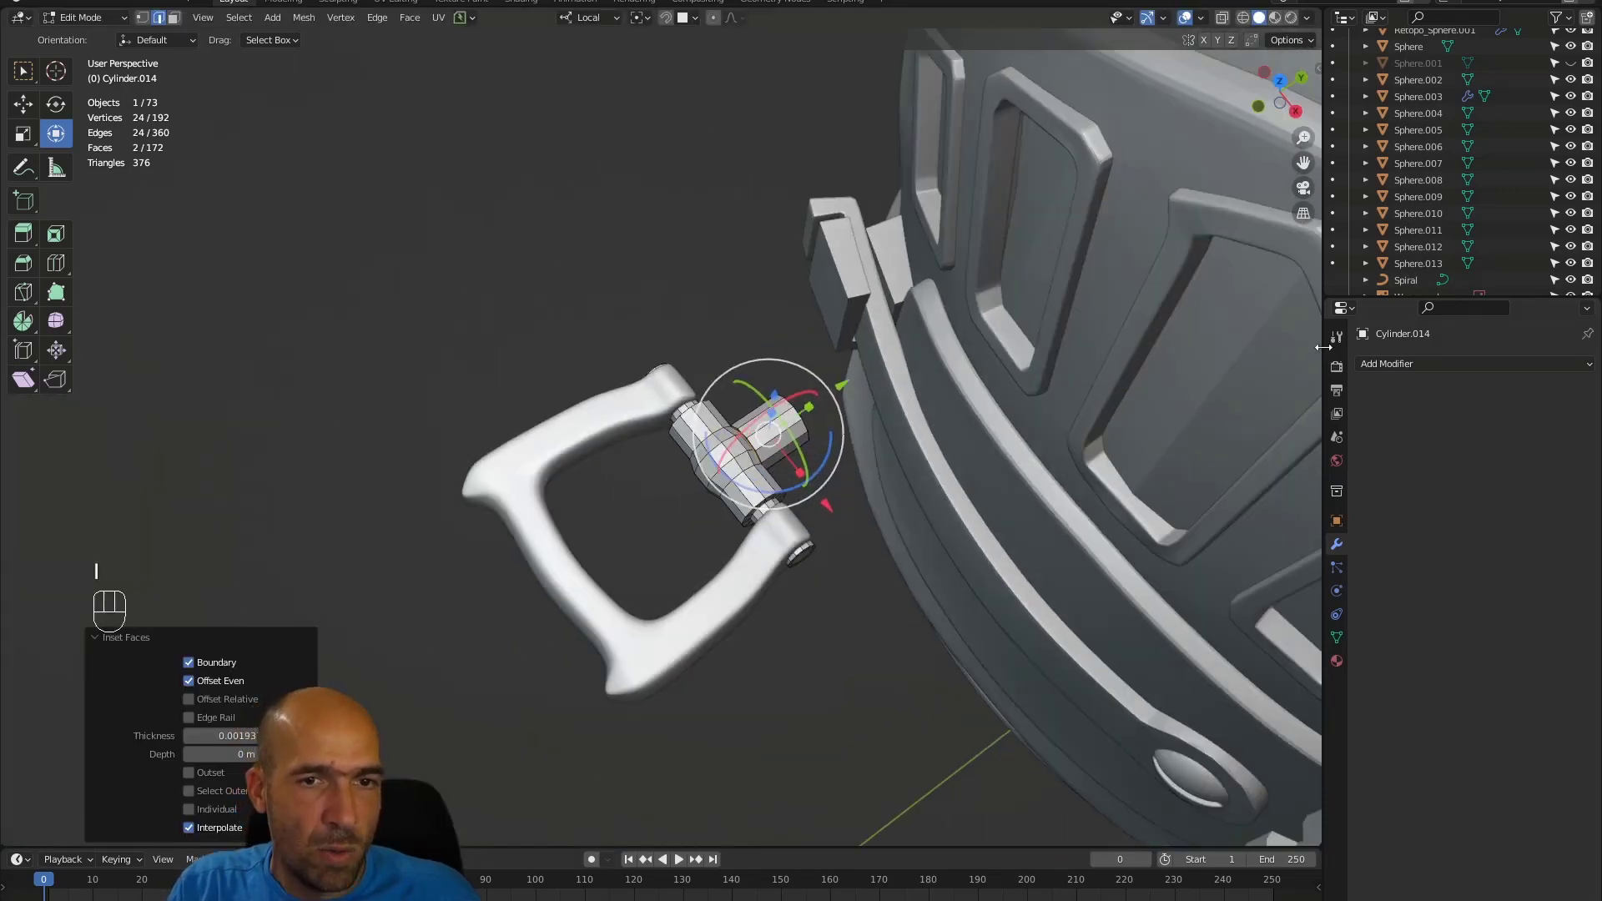
click(1402, 365)
click(1283, 668)
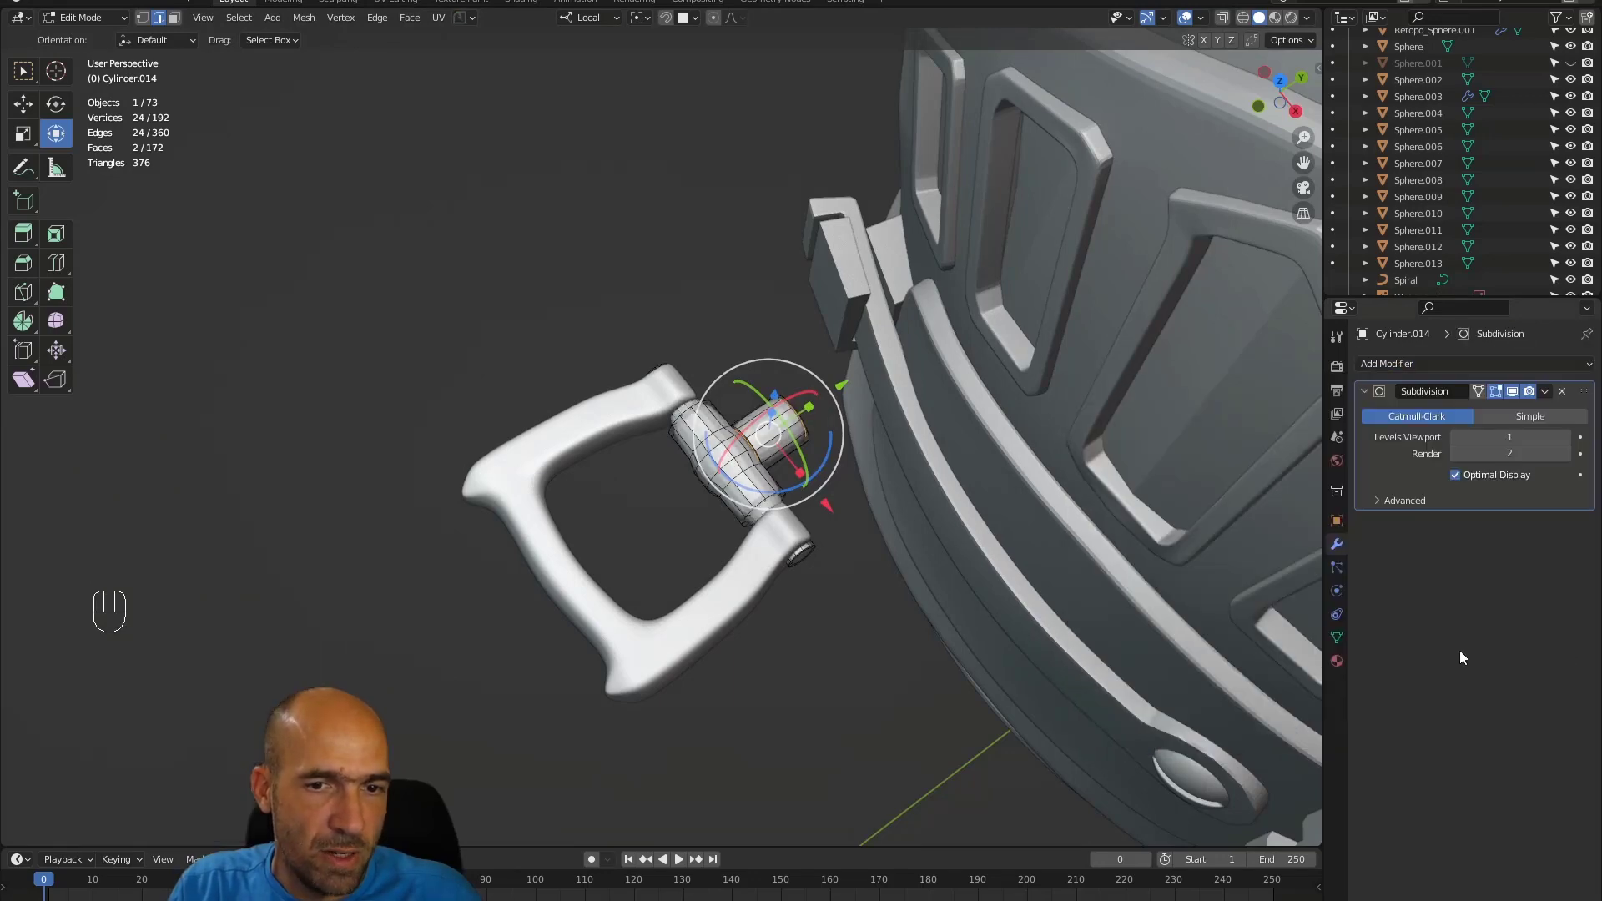
drag(1568, 439, 1568, 456)
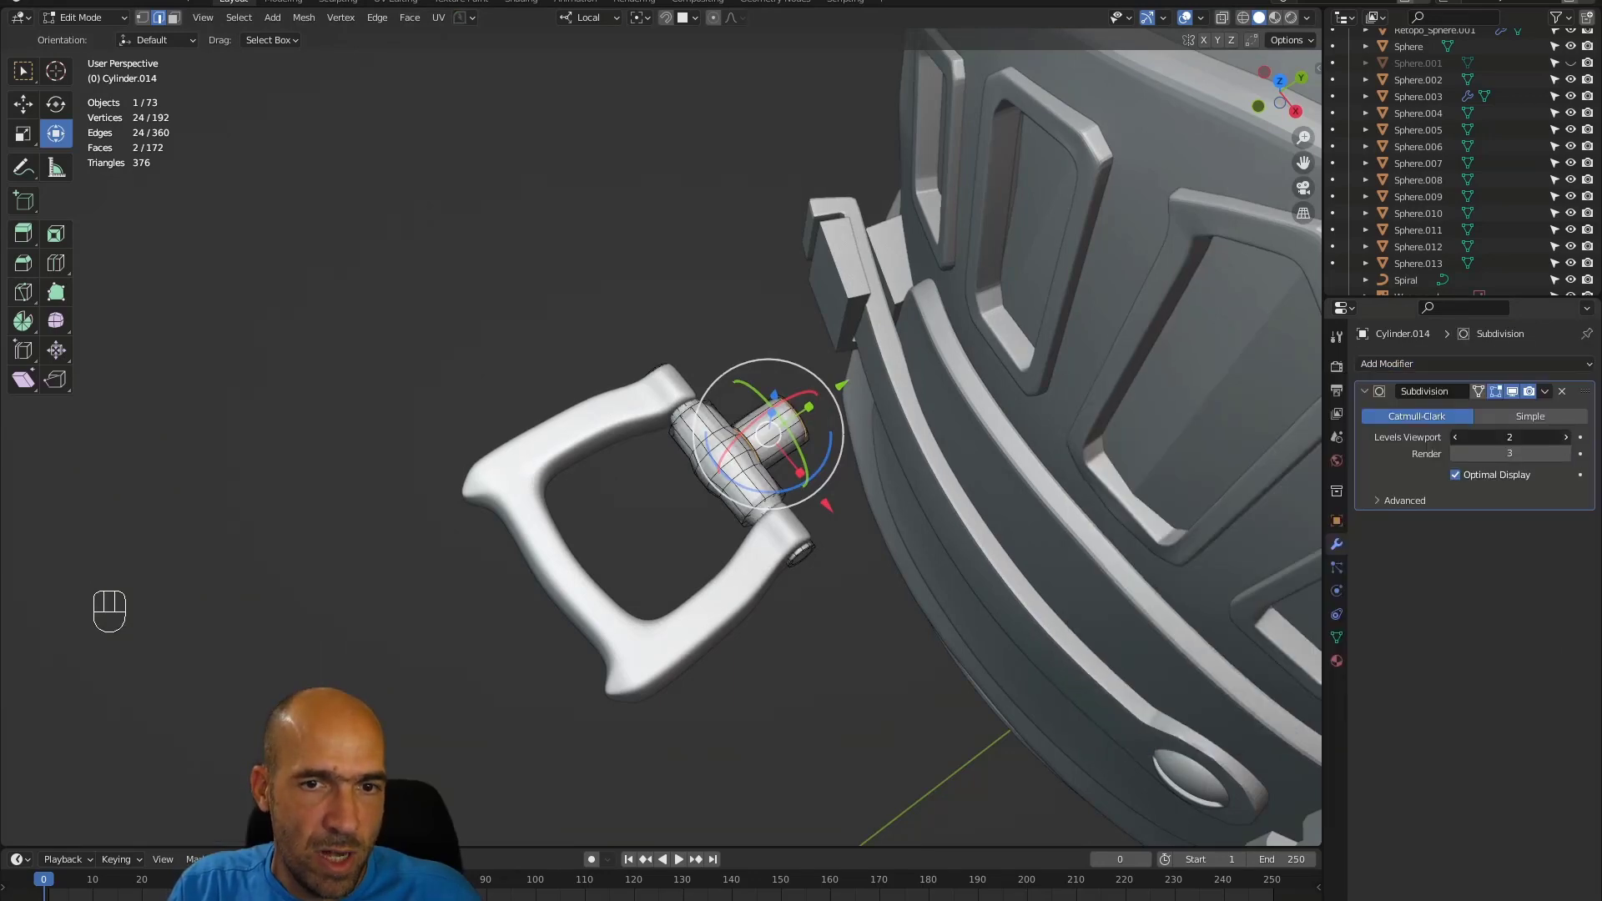
text(3)
key(Return)
- With X-ray on, select the edge loops at both shoulders and both outer ends of the connector's crossbar
middle_drag(947, 519, 869, 553)
key(2)
double_click(836, 554)
key(alt+z)
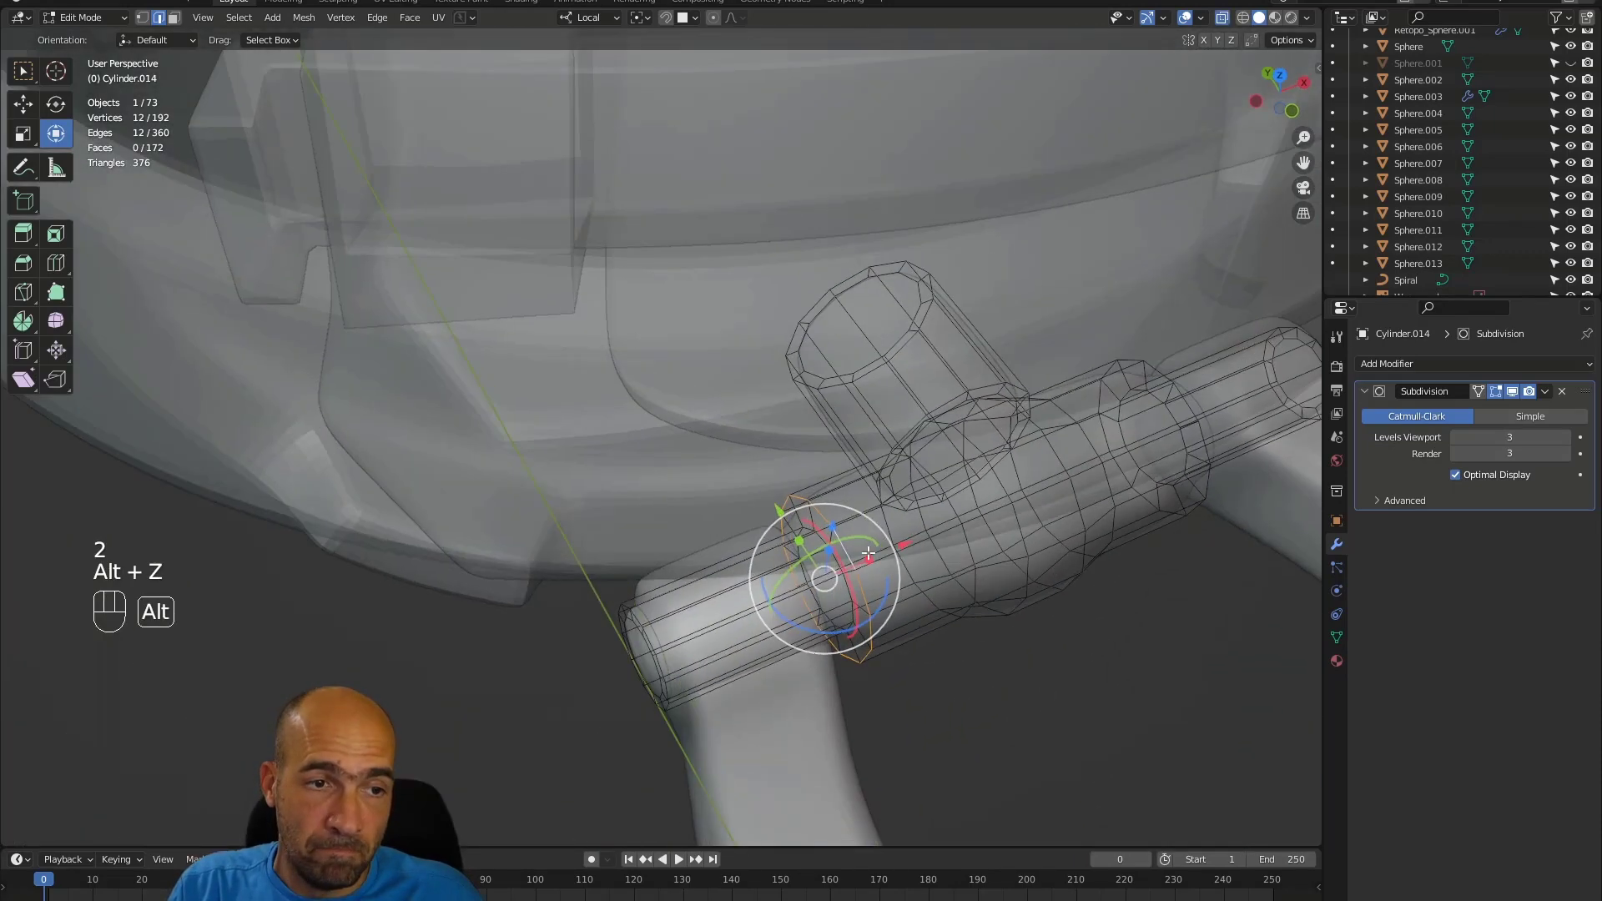
shift+double_click(651, 641)
alt+shift+middle_drag(1160, 368, 677, 592)
shift+double_click(753, 641)
key(ctrl+z)
shift+double_click(808, 476)
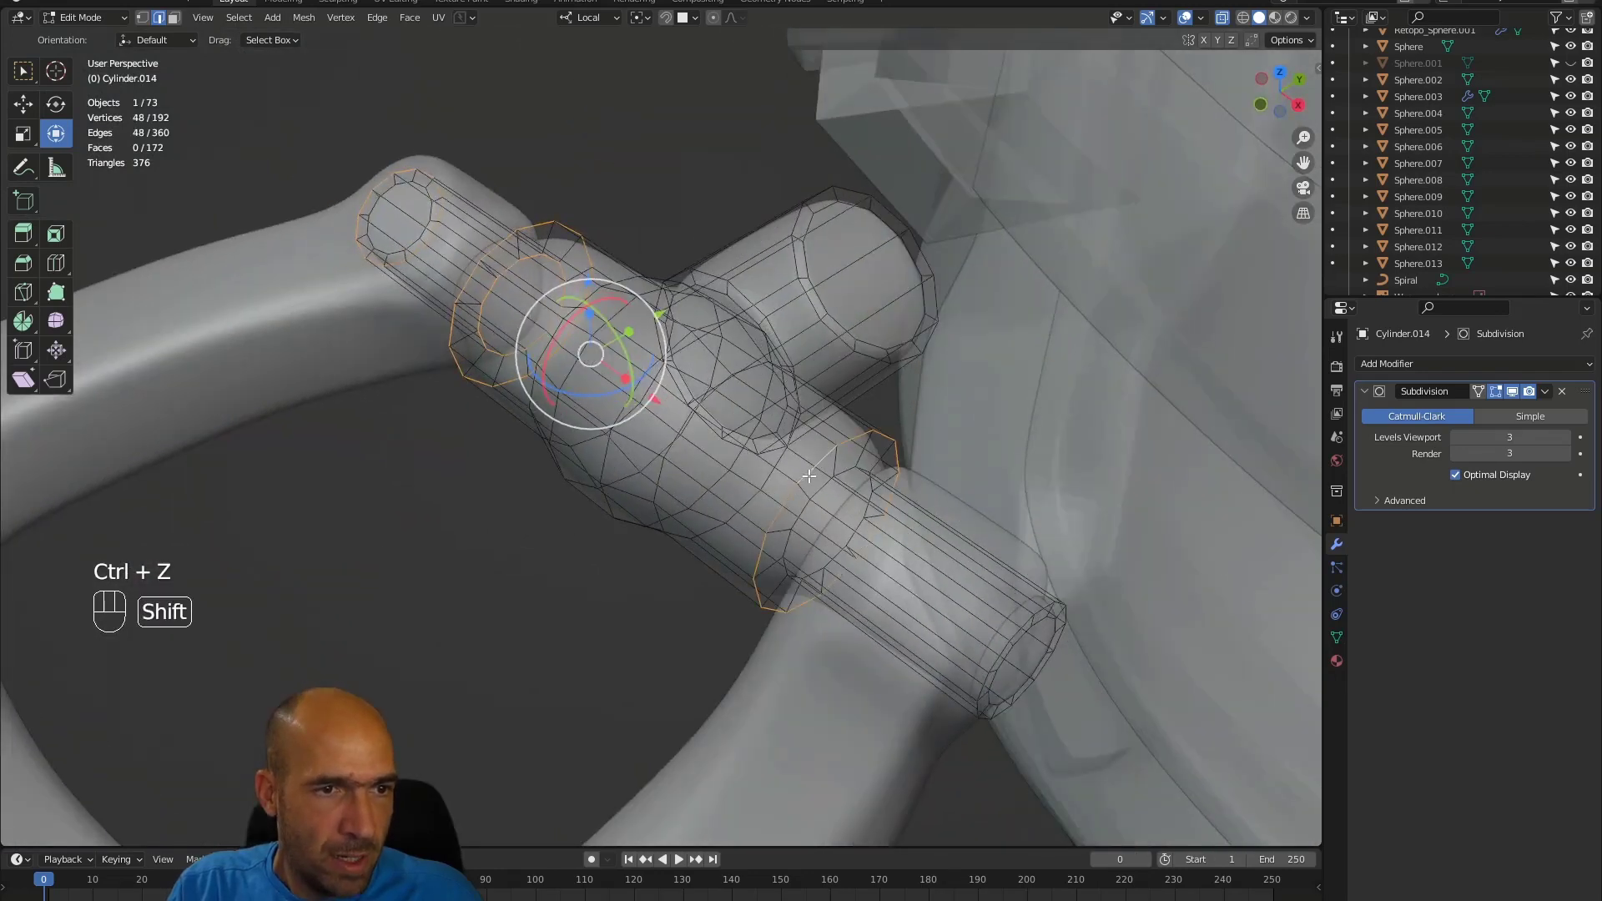
shift+double_click(817, 492)
alt+shift+middle_drag(932, 518, 848, 519)
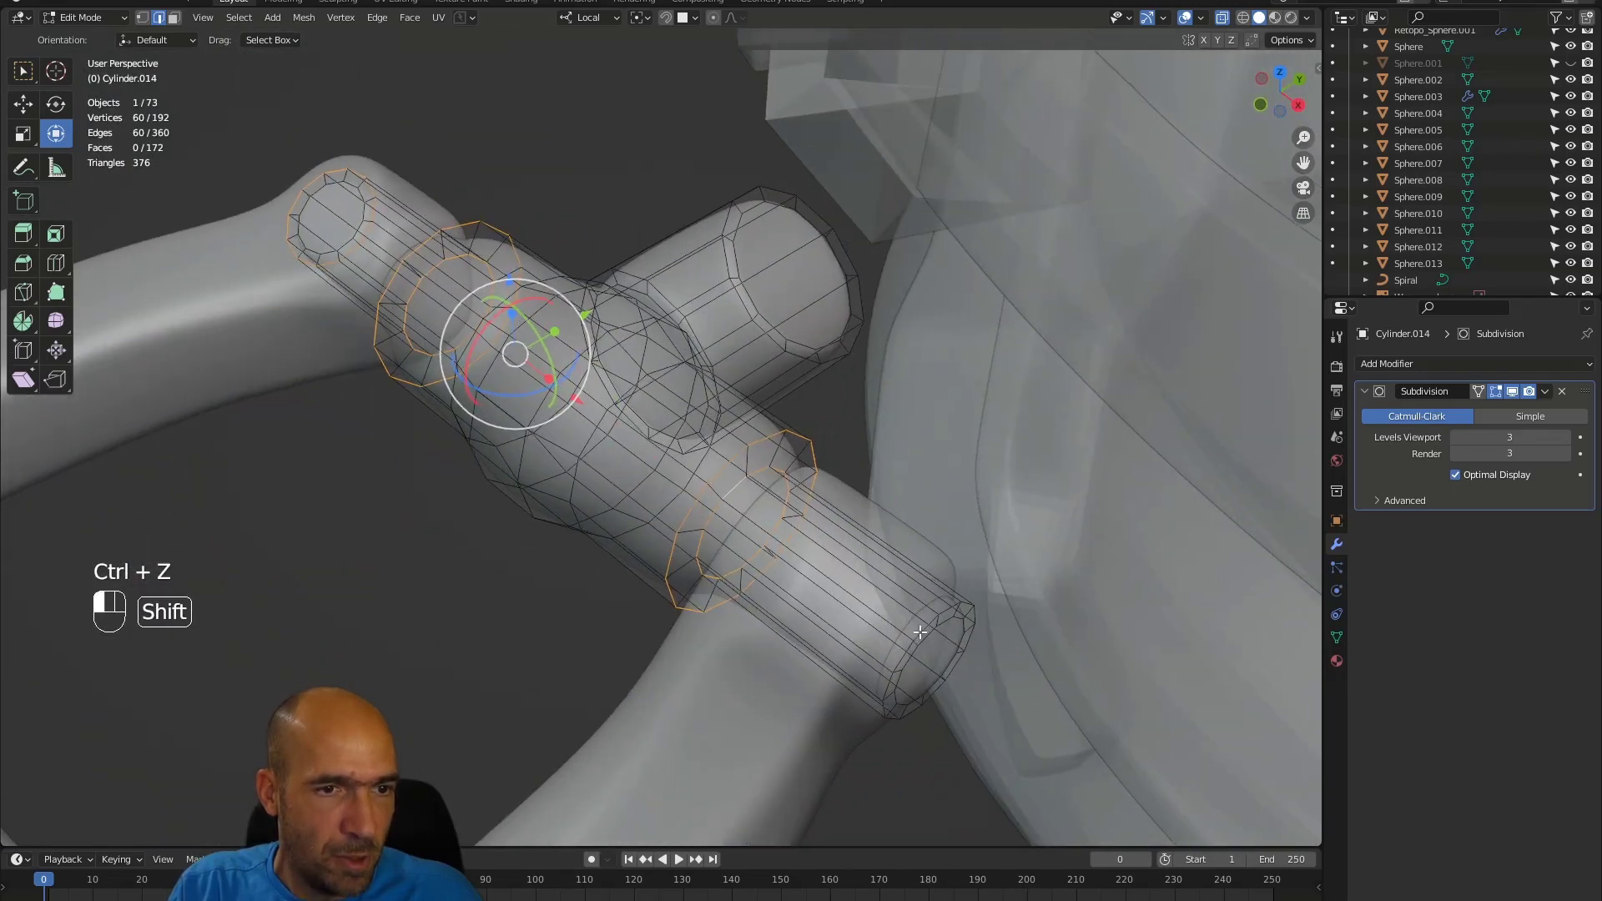
shift+double_click(920, 632)
- Add the outer rim loops at both ends of the connector's stem to the edge selection
alt+middle_drag(919, 633, 861, 618)
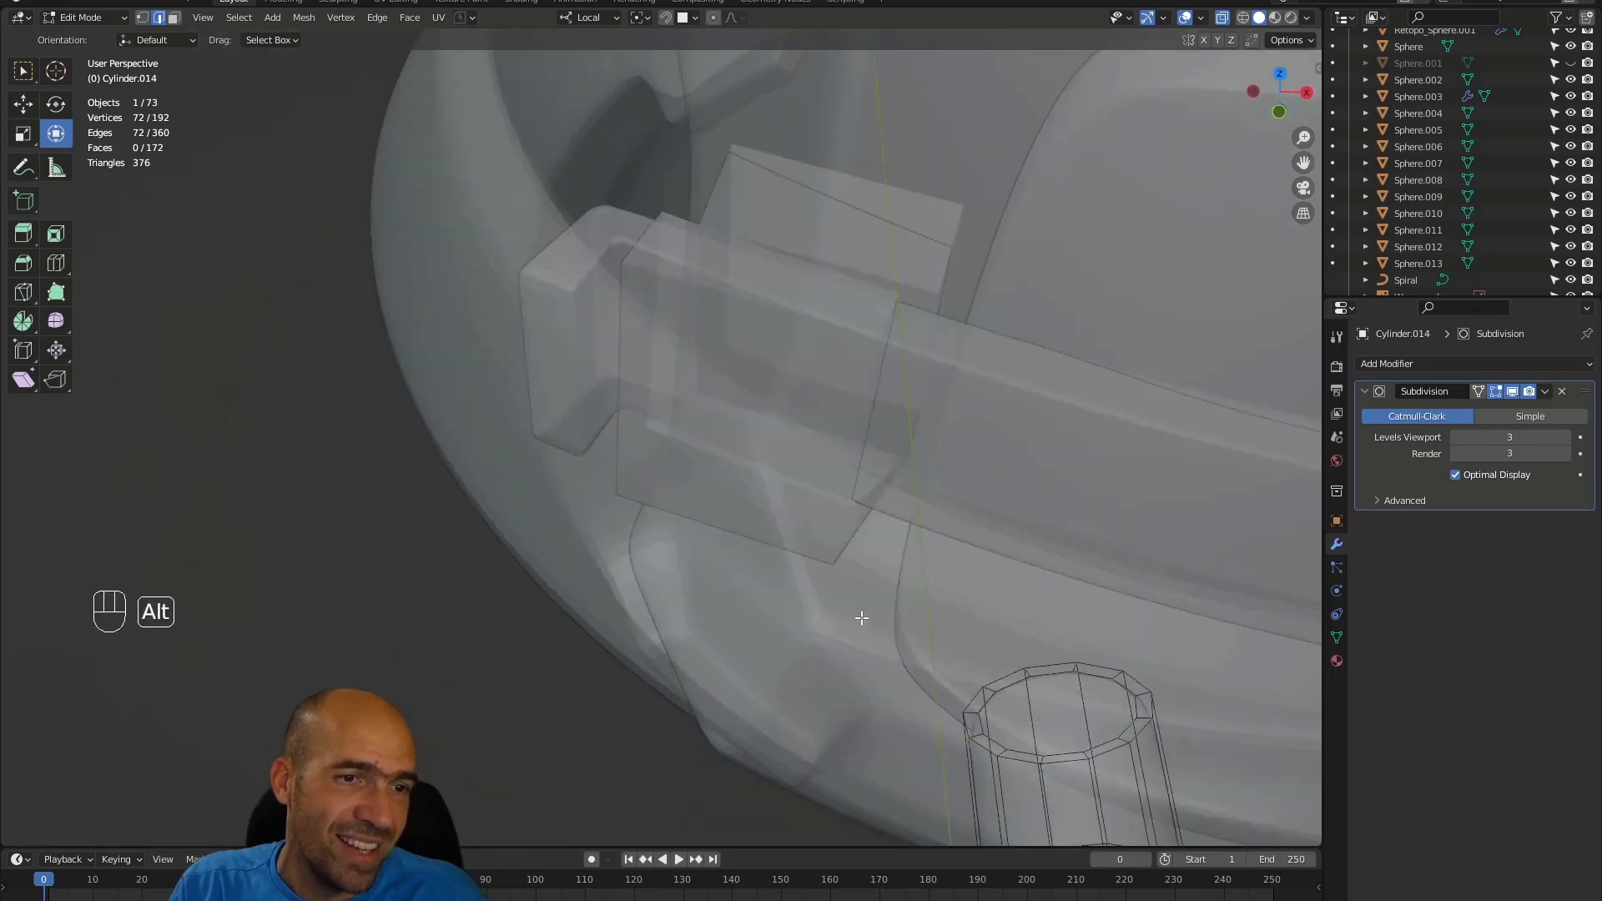
alt+shift+drag(993, 620, 659, 388)
shift+double_click(651, 365)
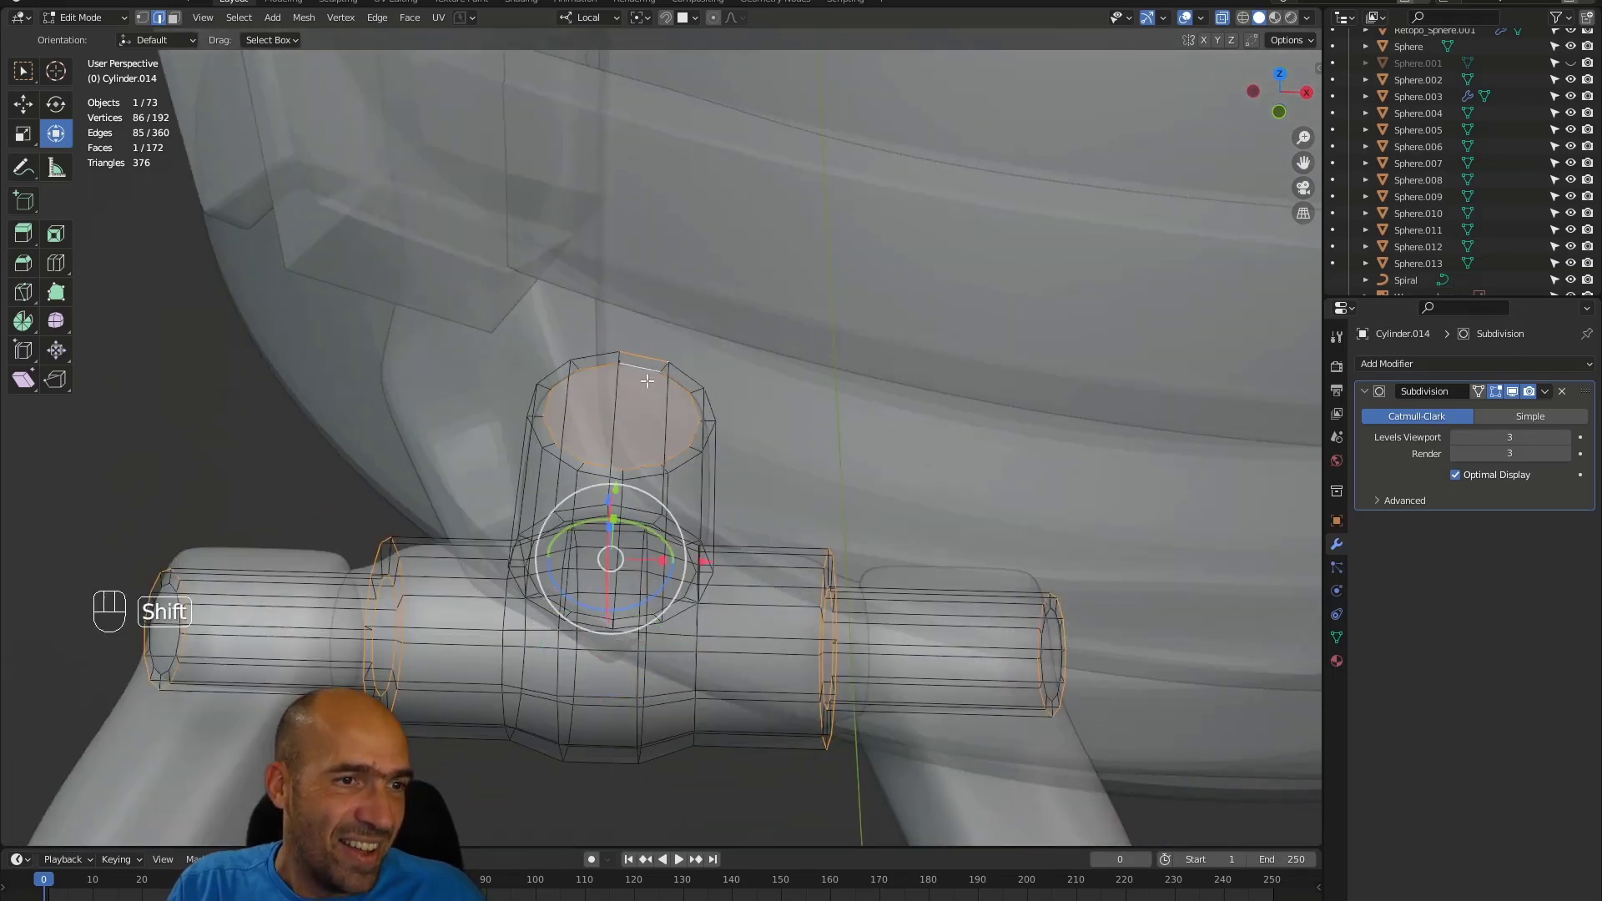
key(ctrl+z)
shift+double_click(650, 359)
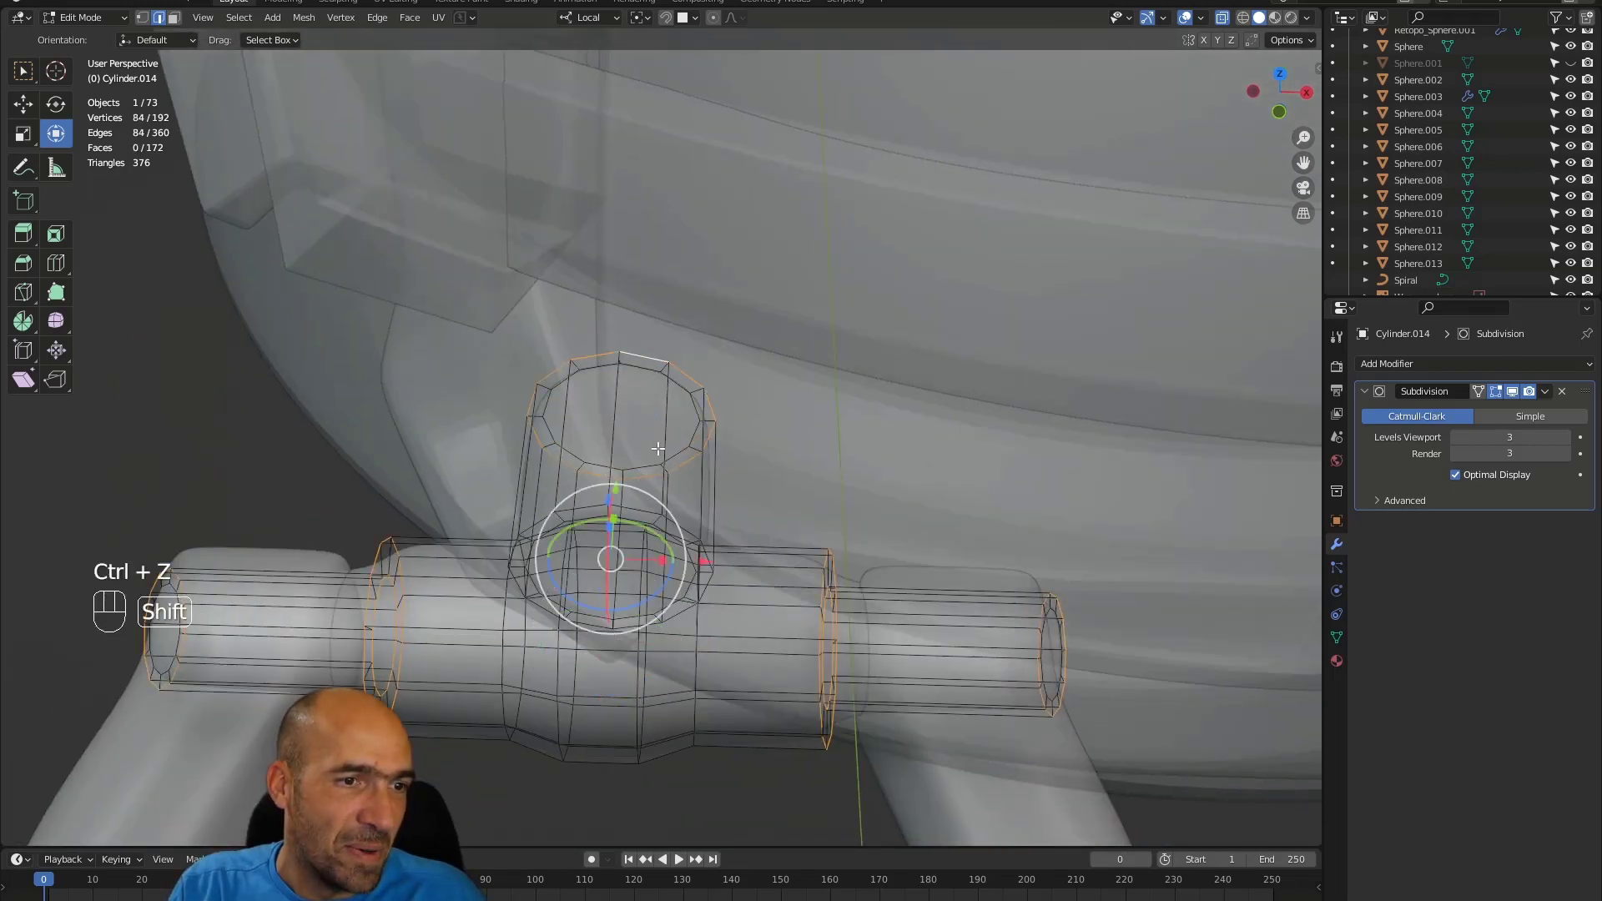
shift+double_click(690, 528)
alt+drag(770, 491, 833, 471)
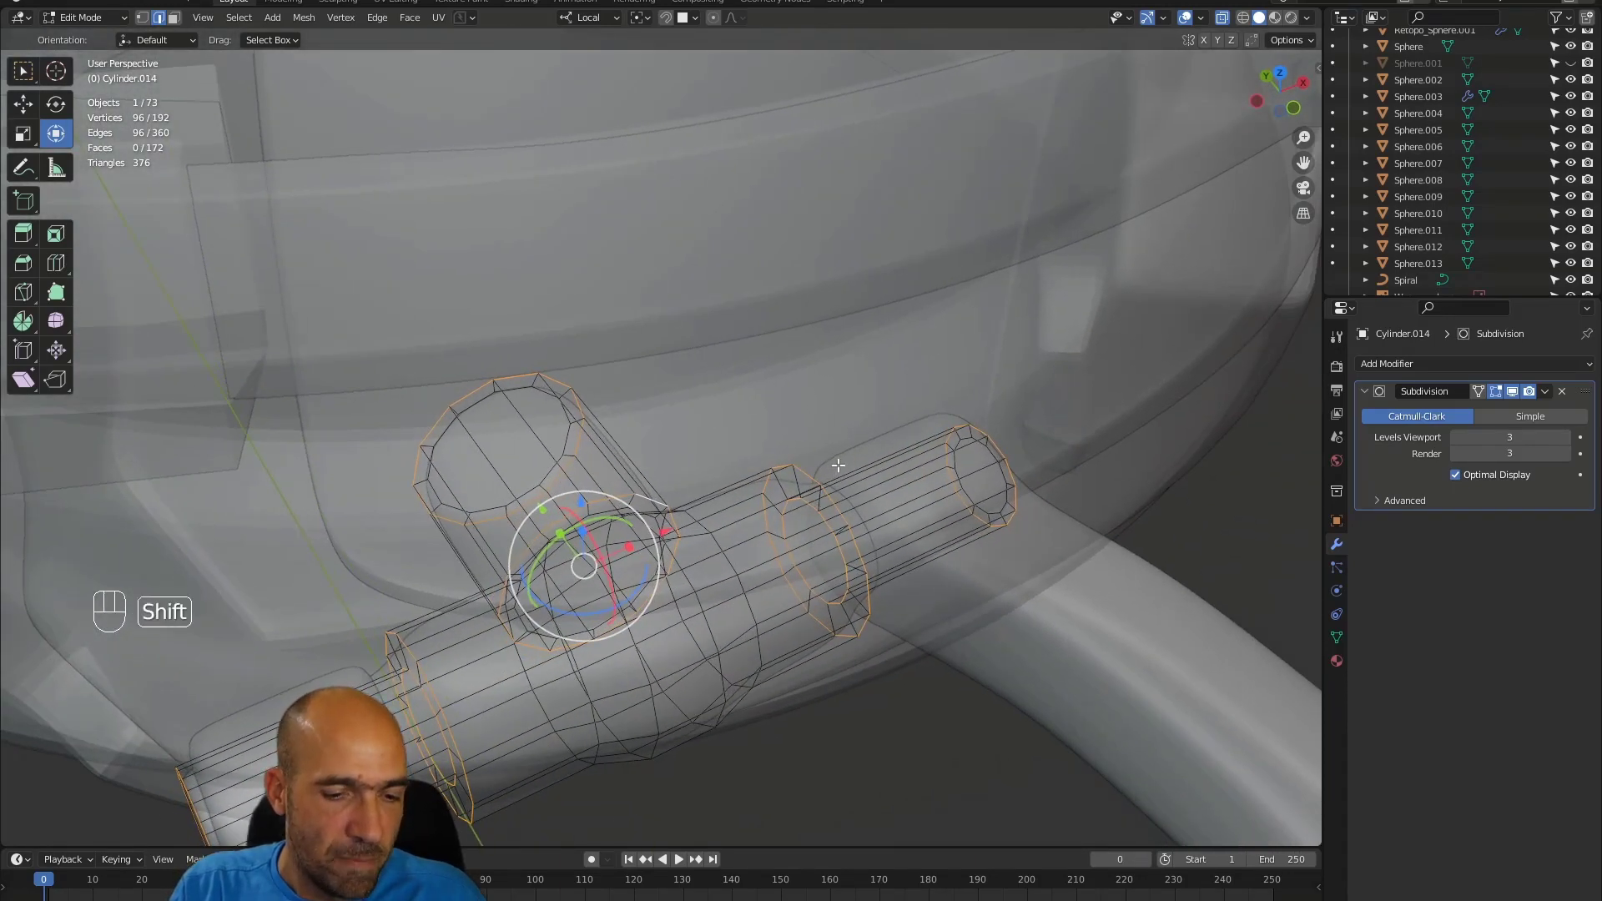
- Crease the selected connector edge loops by about 0.59, turn off X-ray and return to Object Mode
key(shift+e)
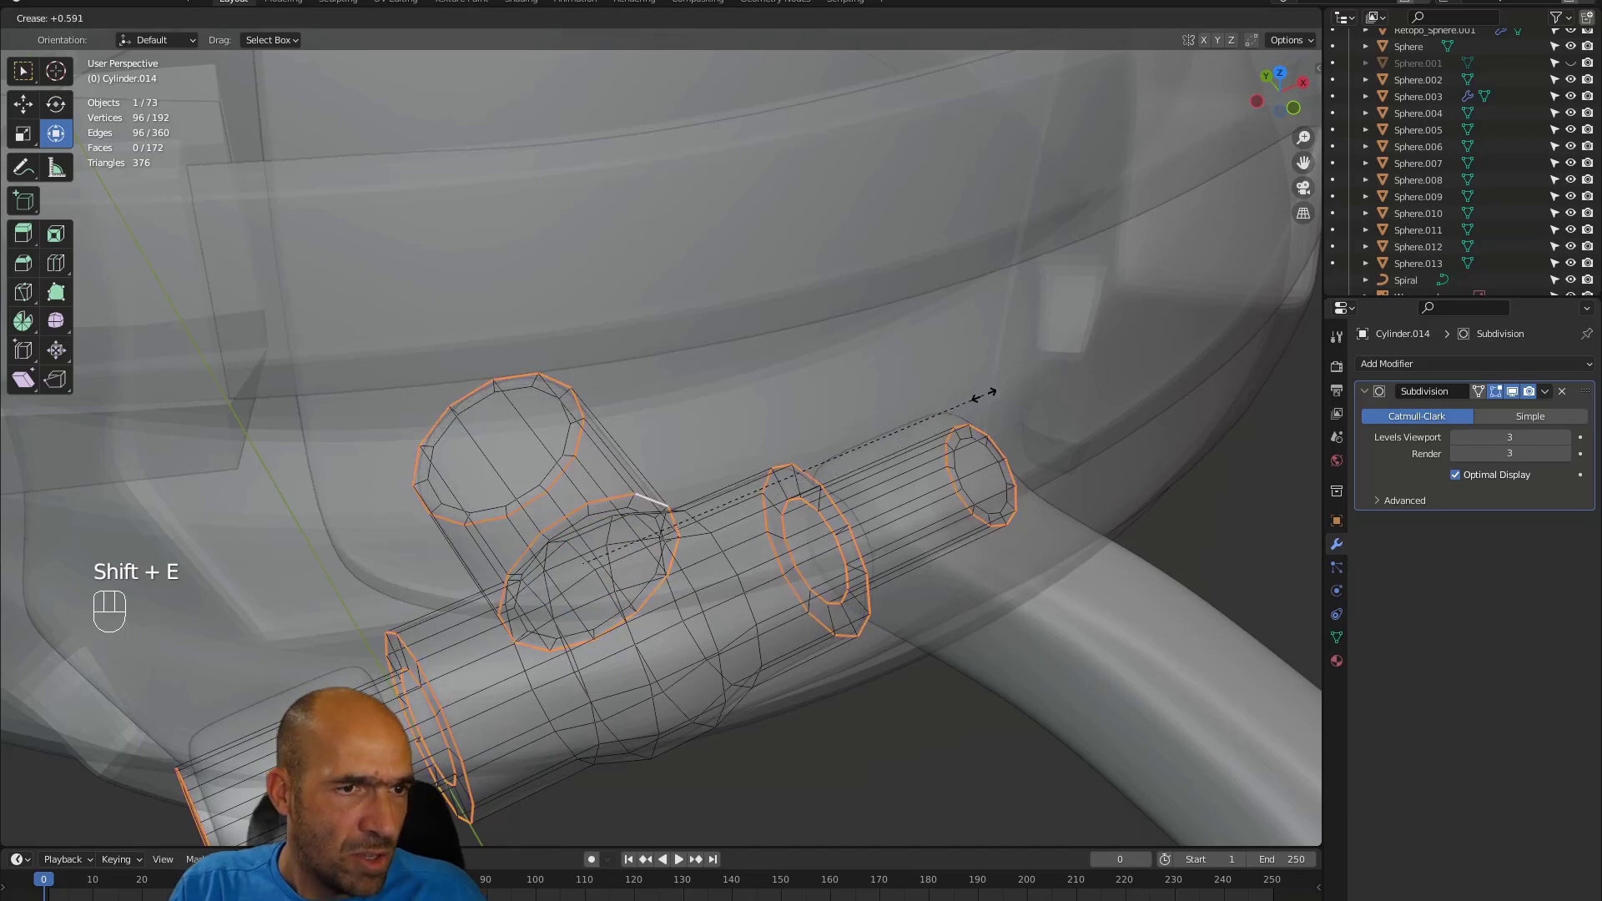
click(983, 396)
alt+drag(983, 399, 870, 472)
alt+shift+drag(870, 471, 943, 475)
click(976, 407)
key(alt+z)
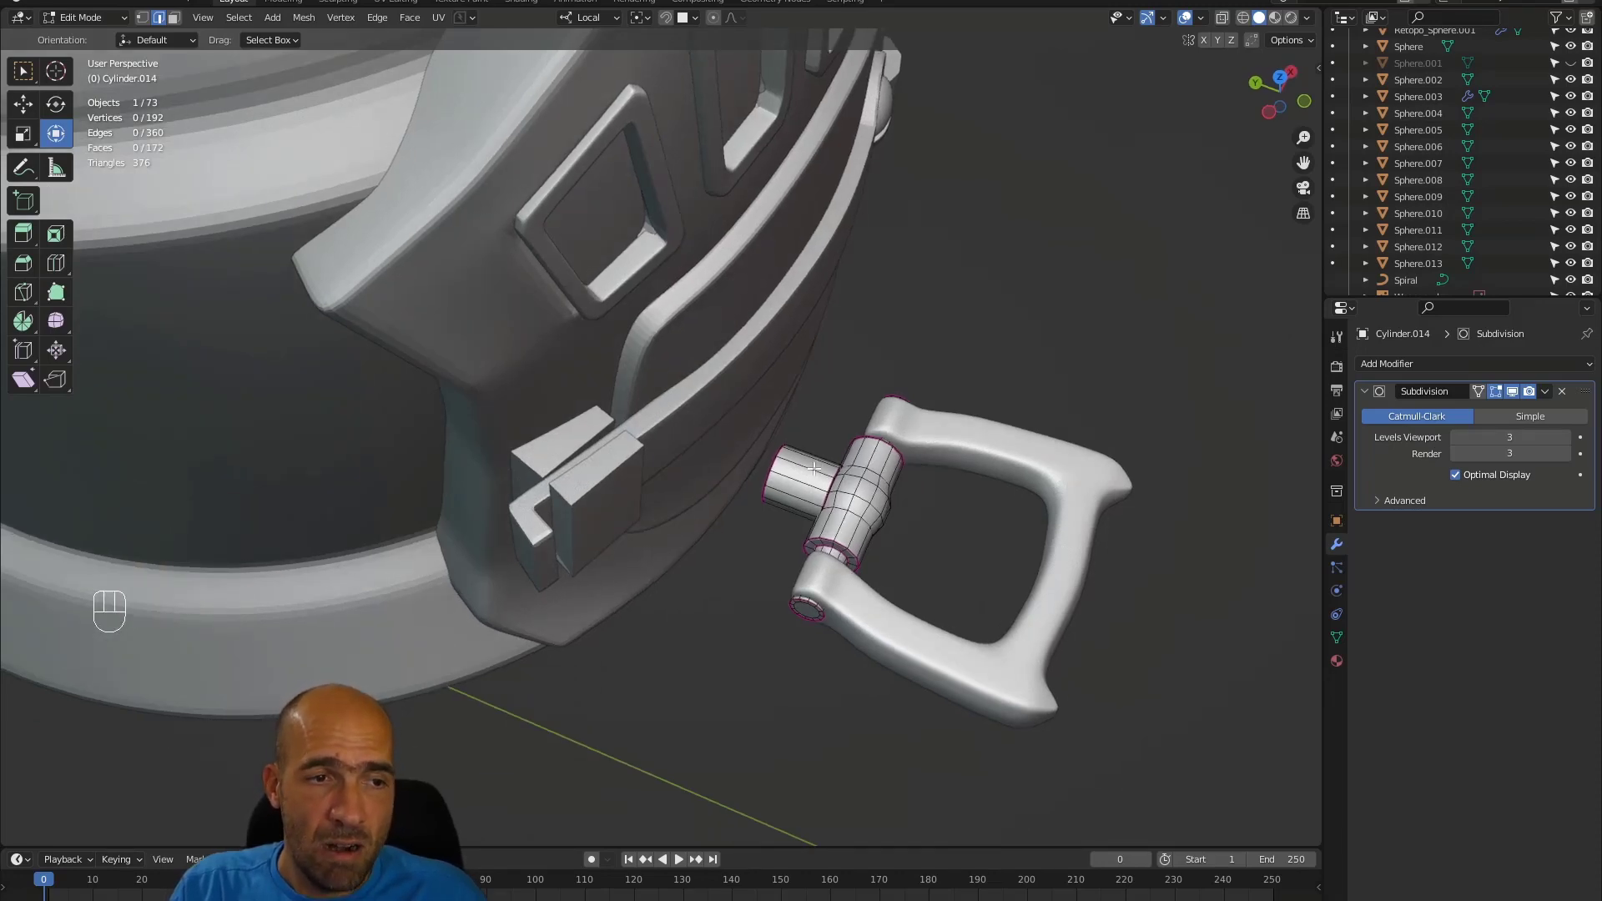
alt+drag(832, 443, 885, 374)
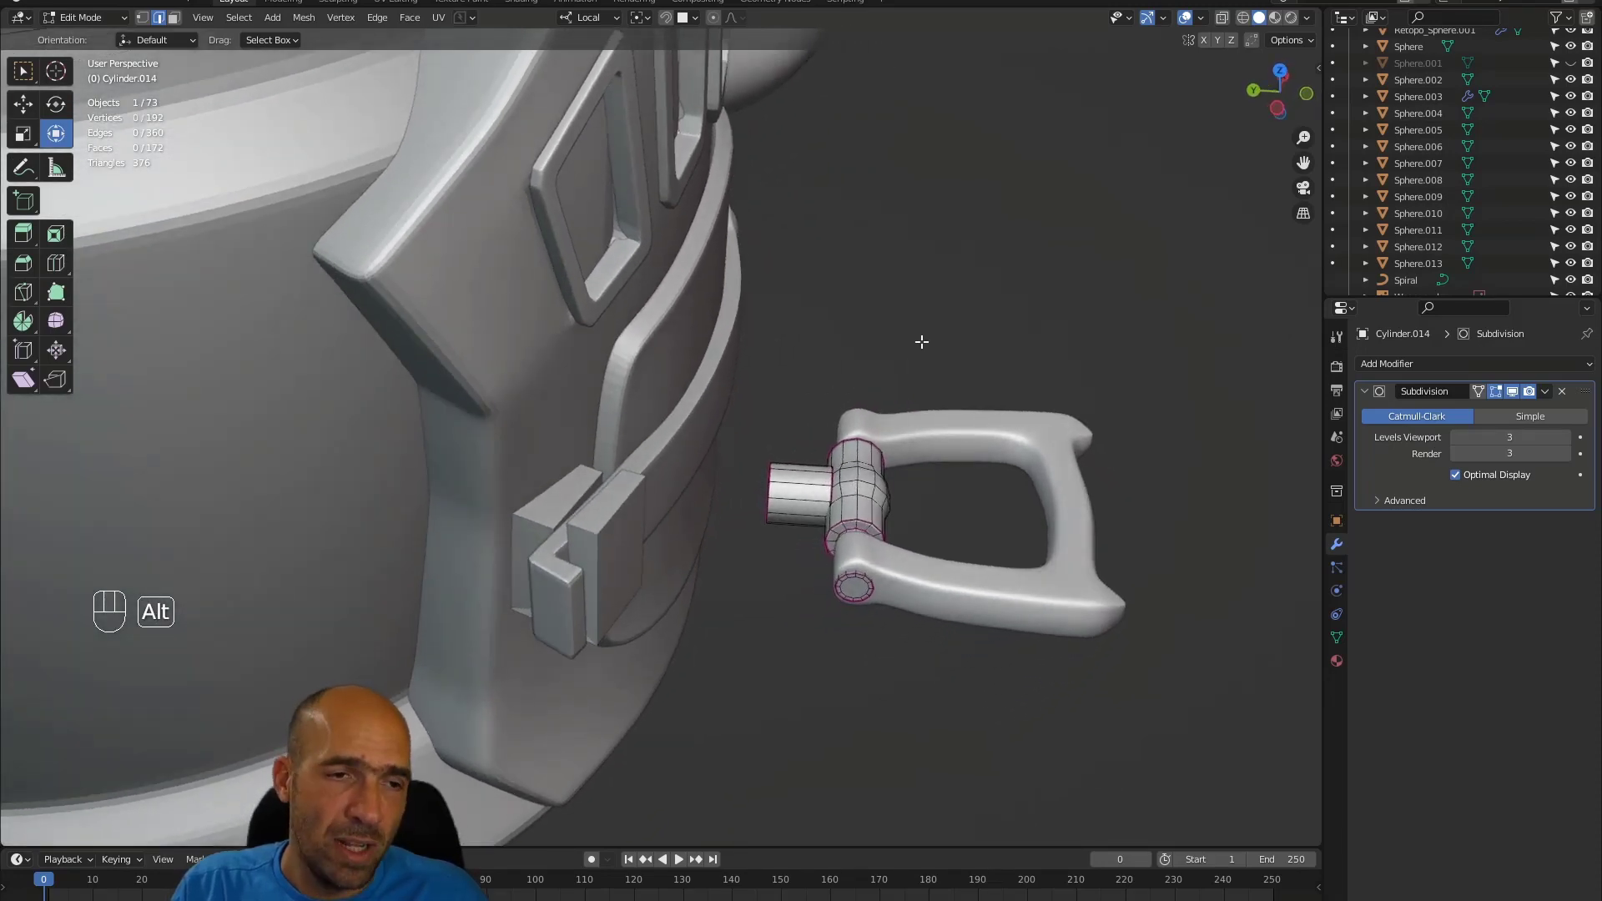
key(ctrl+Tab)
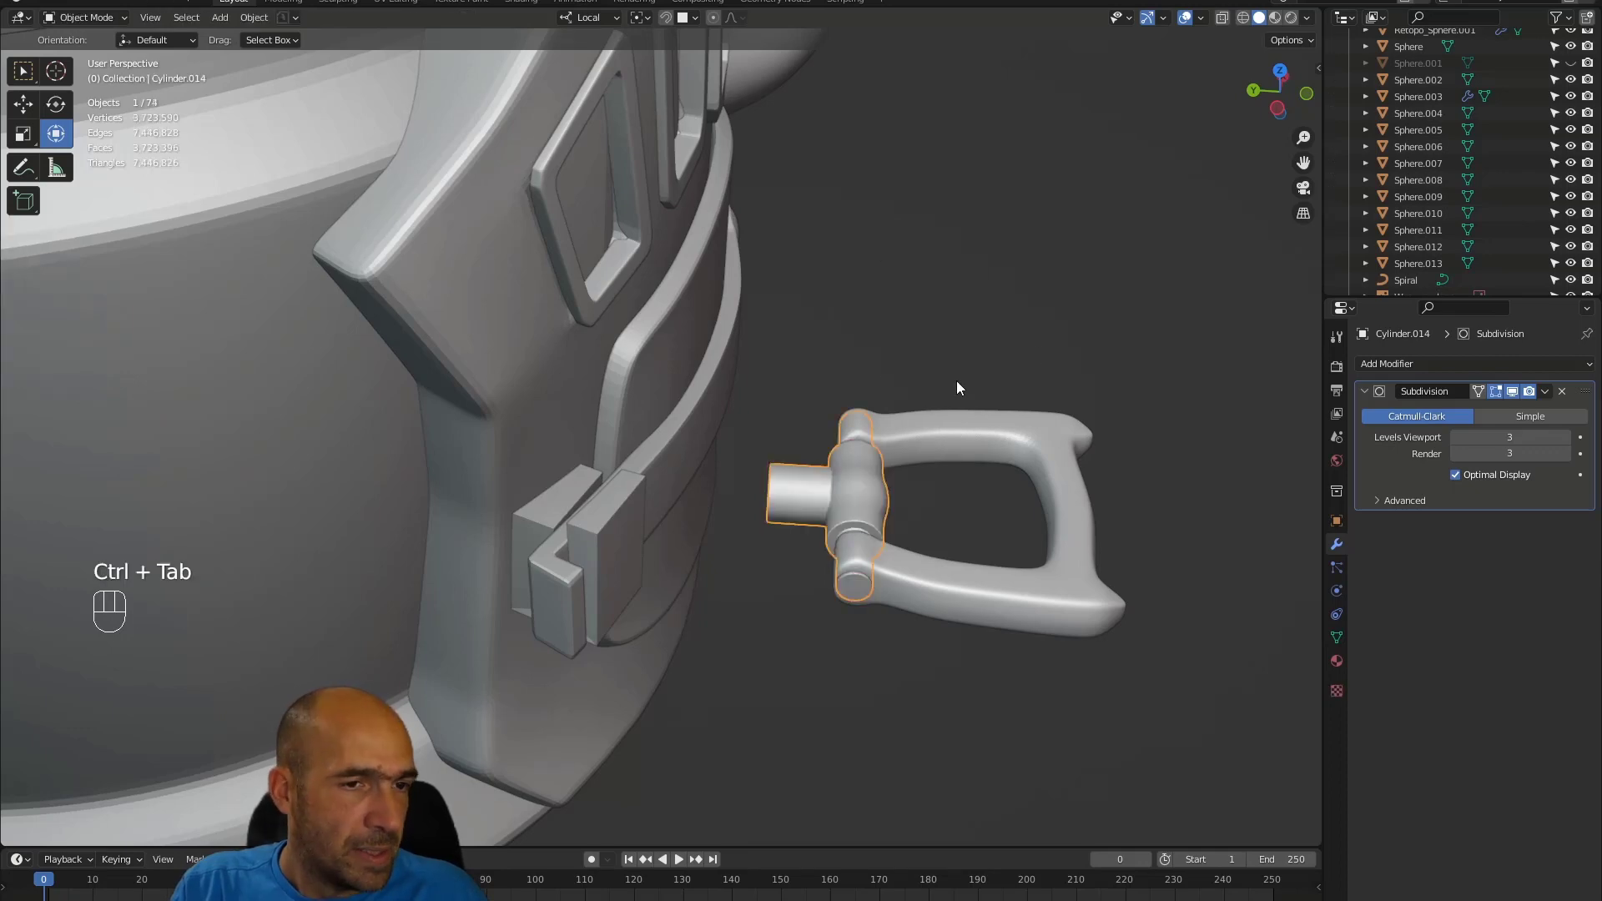
- Try to set the origins of the buckle frame and connector to their geometry and slide both toward the body along local Y
drag(1087, 338, 804, 658)
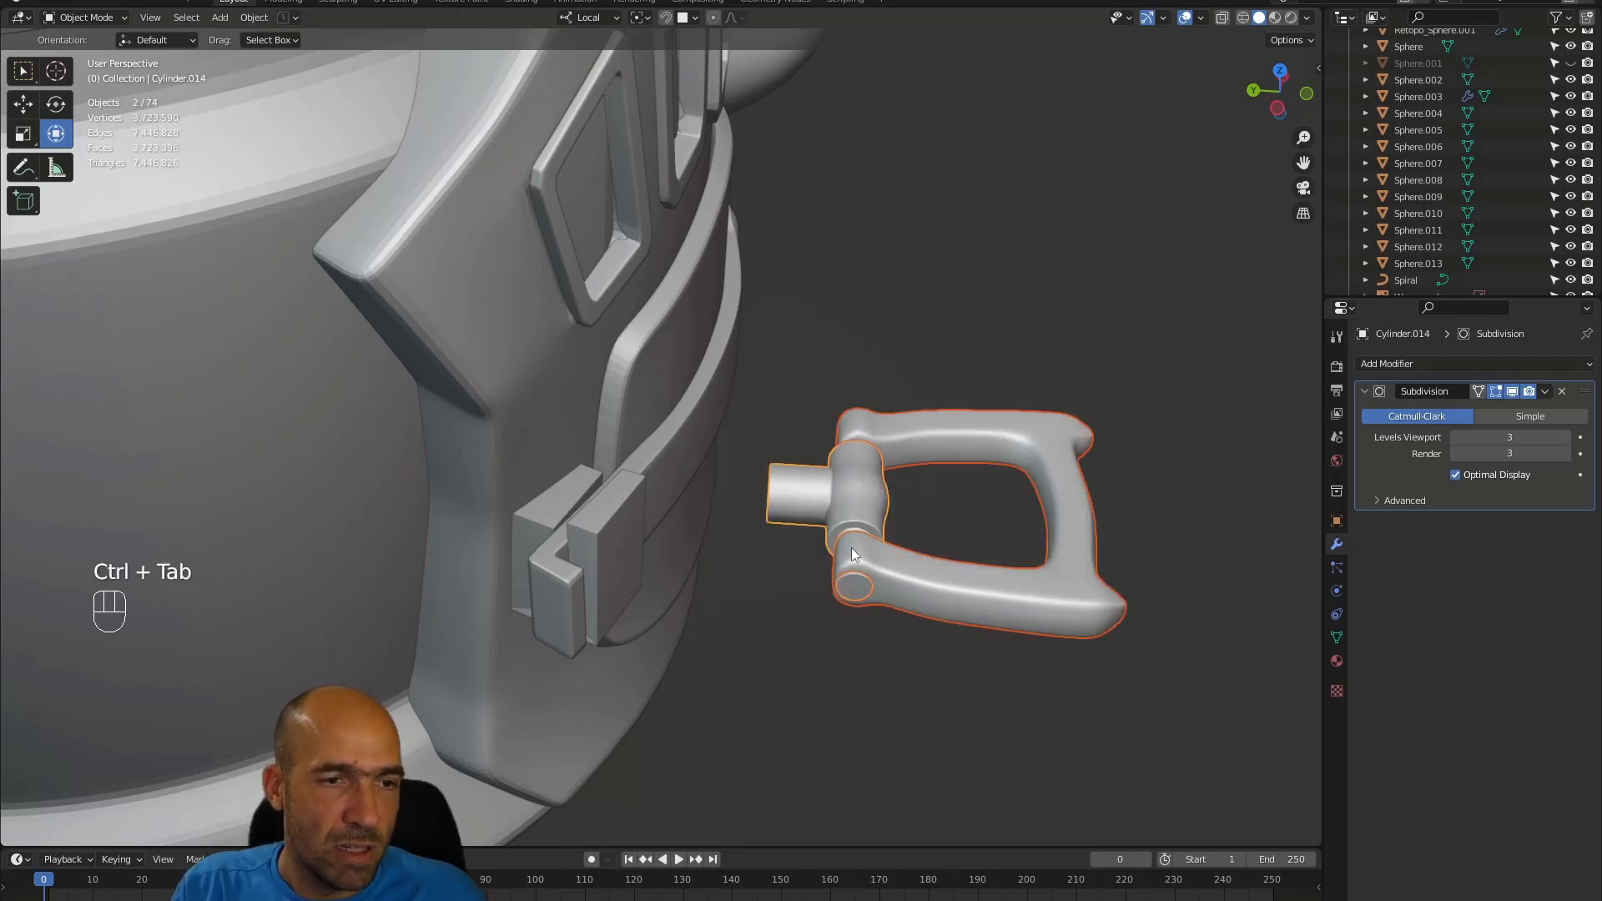
ctrl+alt+drag(859, 539, 797, 494)
right_click(795, 491)
mouse_move(795, 492)
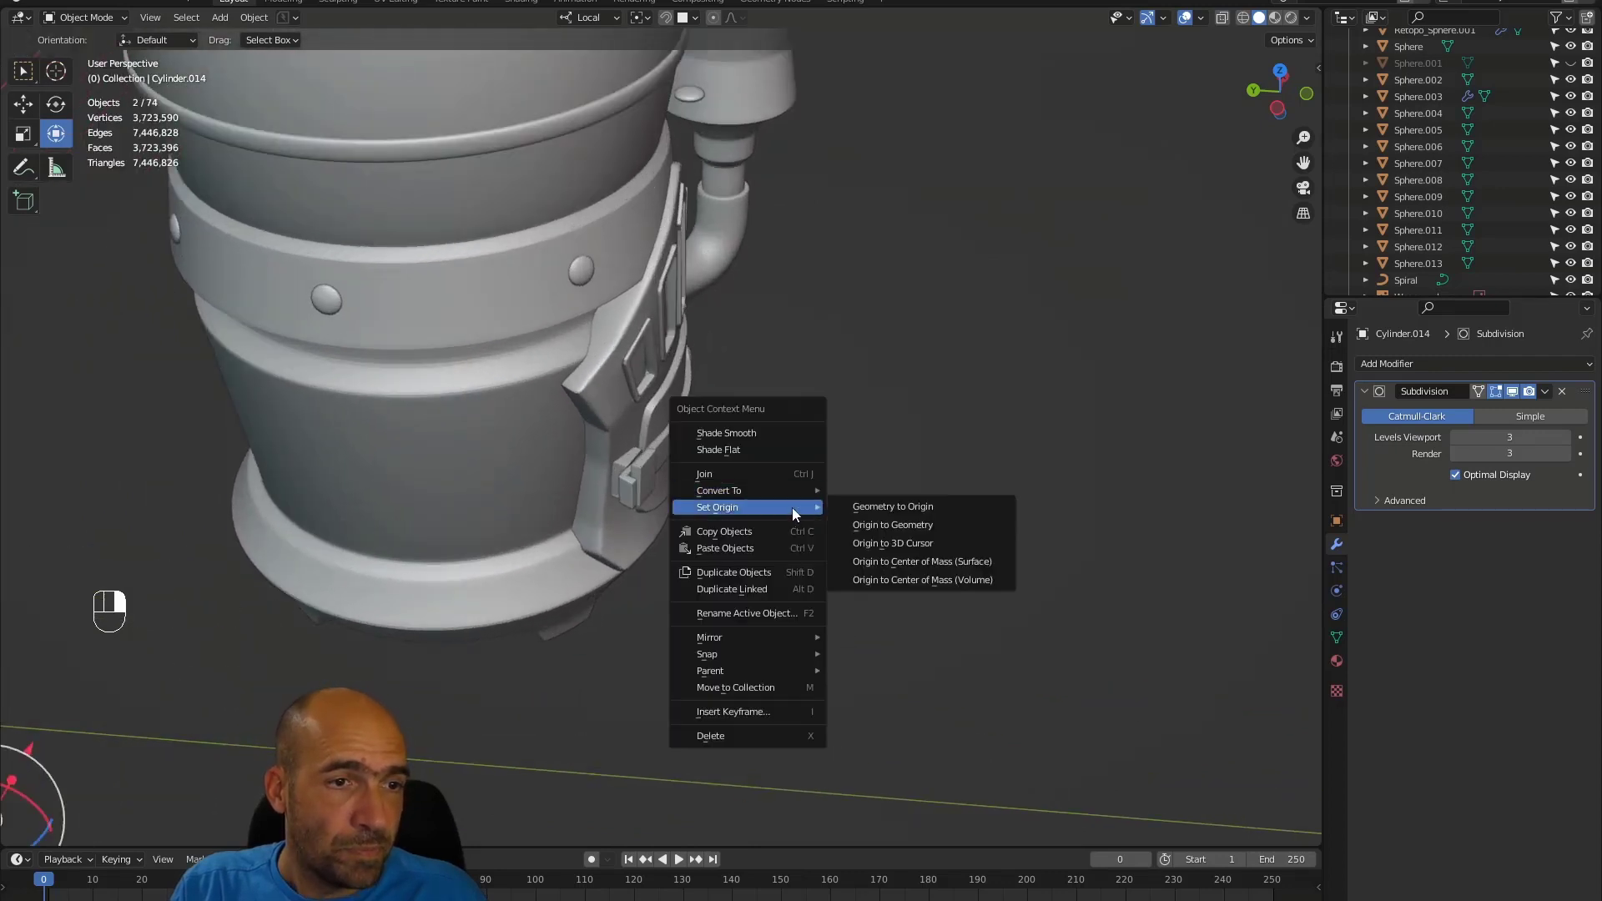
click(898, 524)
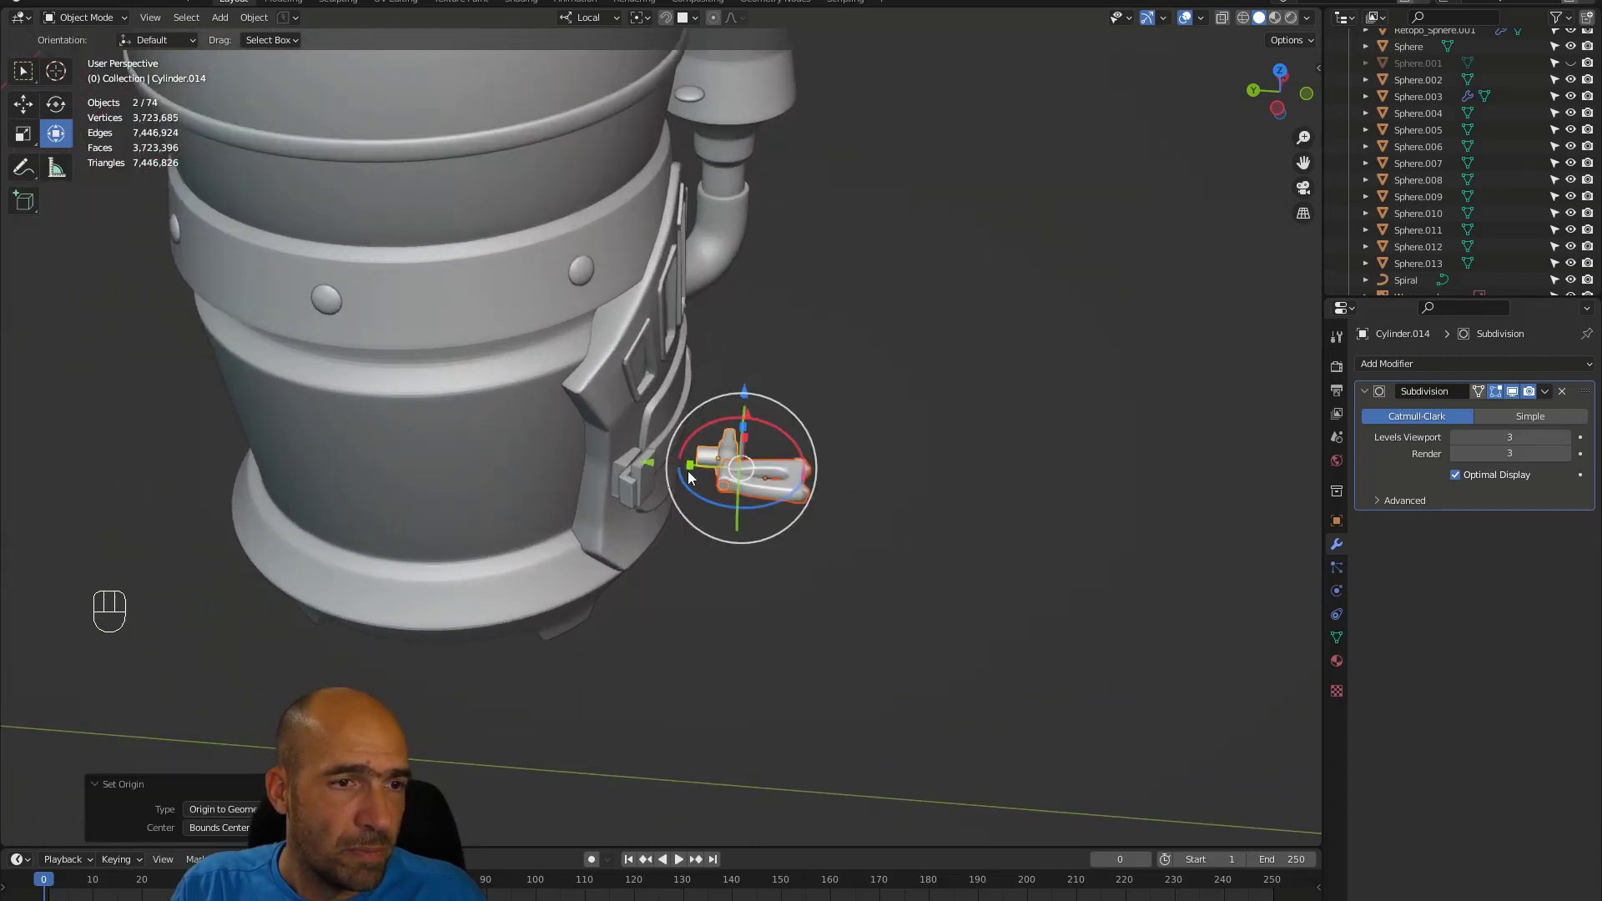
mouse_move(653, 462)
mouse_down()
mouse_move(613, 461)
mouse_move(635, 462)
mouse_up()
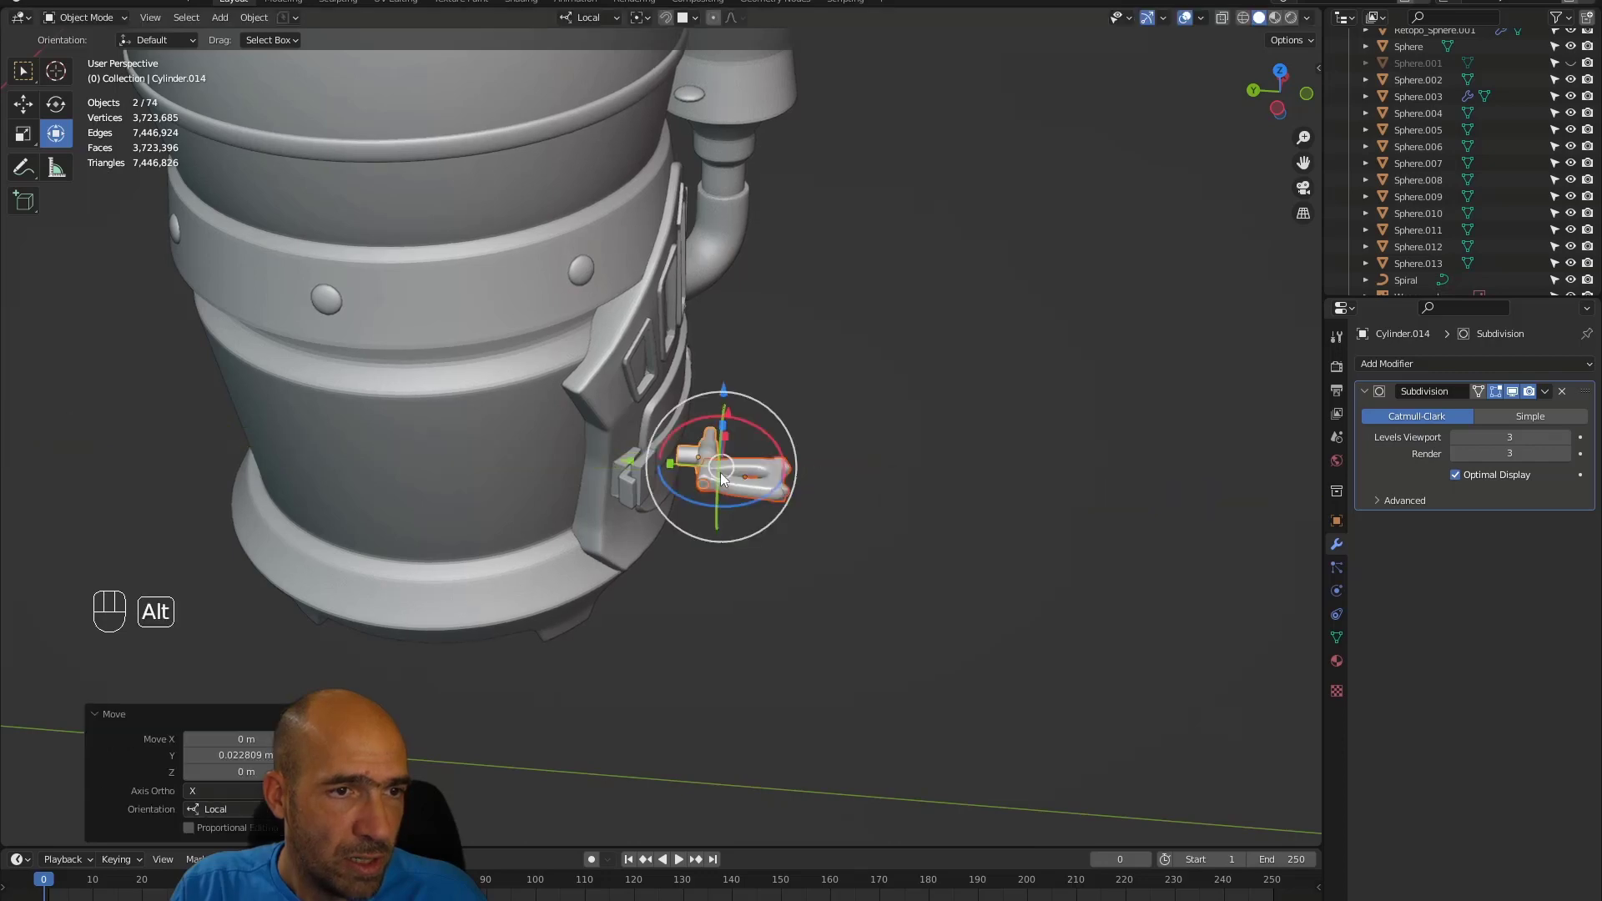
alt+drag(757, 474, 698, 532)
key(ctrl+z)
- Apply the Mirror modifier on the buckle frame
alt+drag(785, 519, 765, 486)
ctrl+alt+drag(766, 486, 770, 466)
click(771, 468)
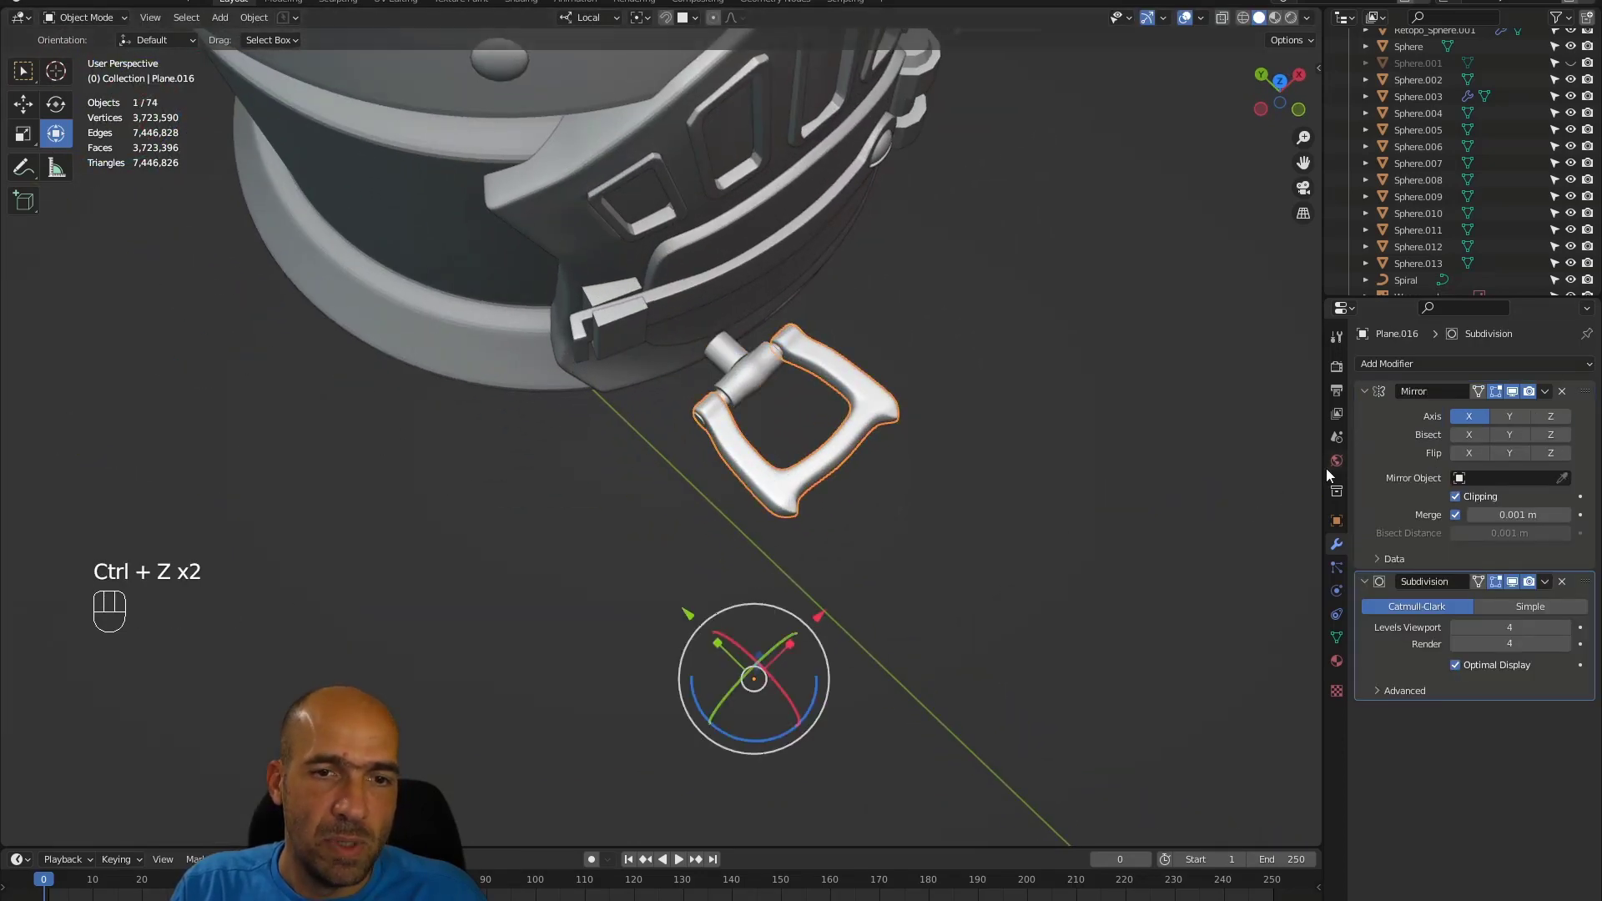
click(1546, 392)
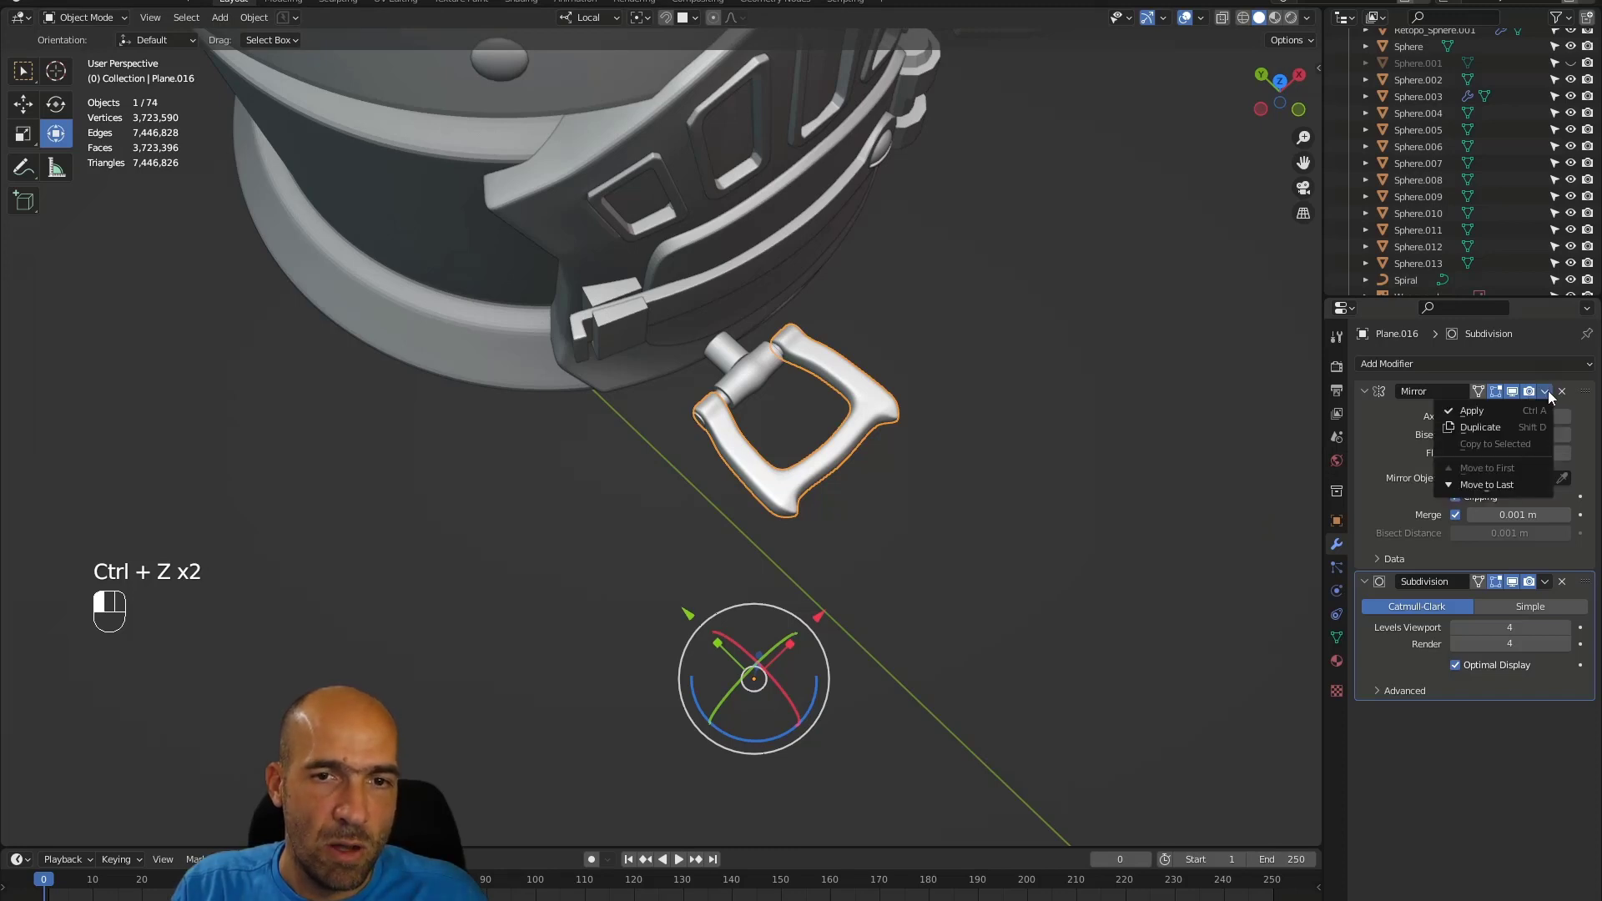
click(1533, 410)
- Set the origins of the buckle frame and its pivot connector to their own geometry
alt+drag(929, 498, 951, 464)
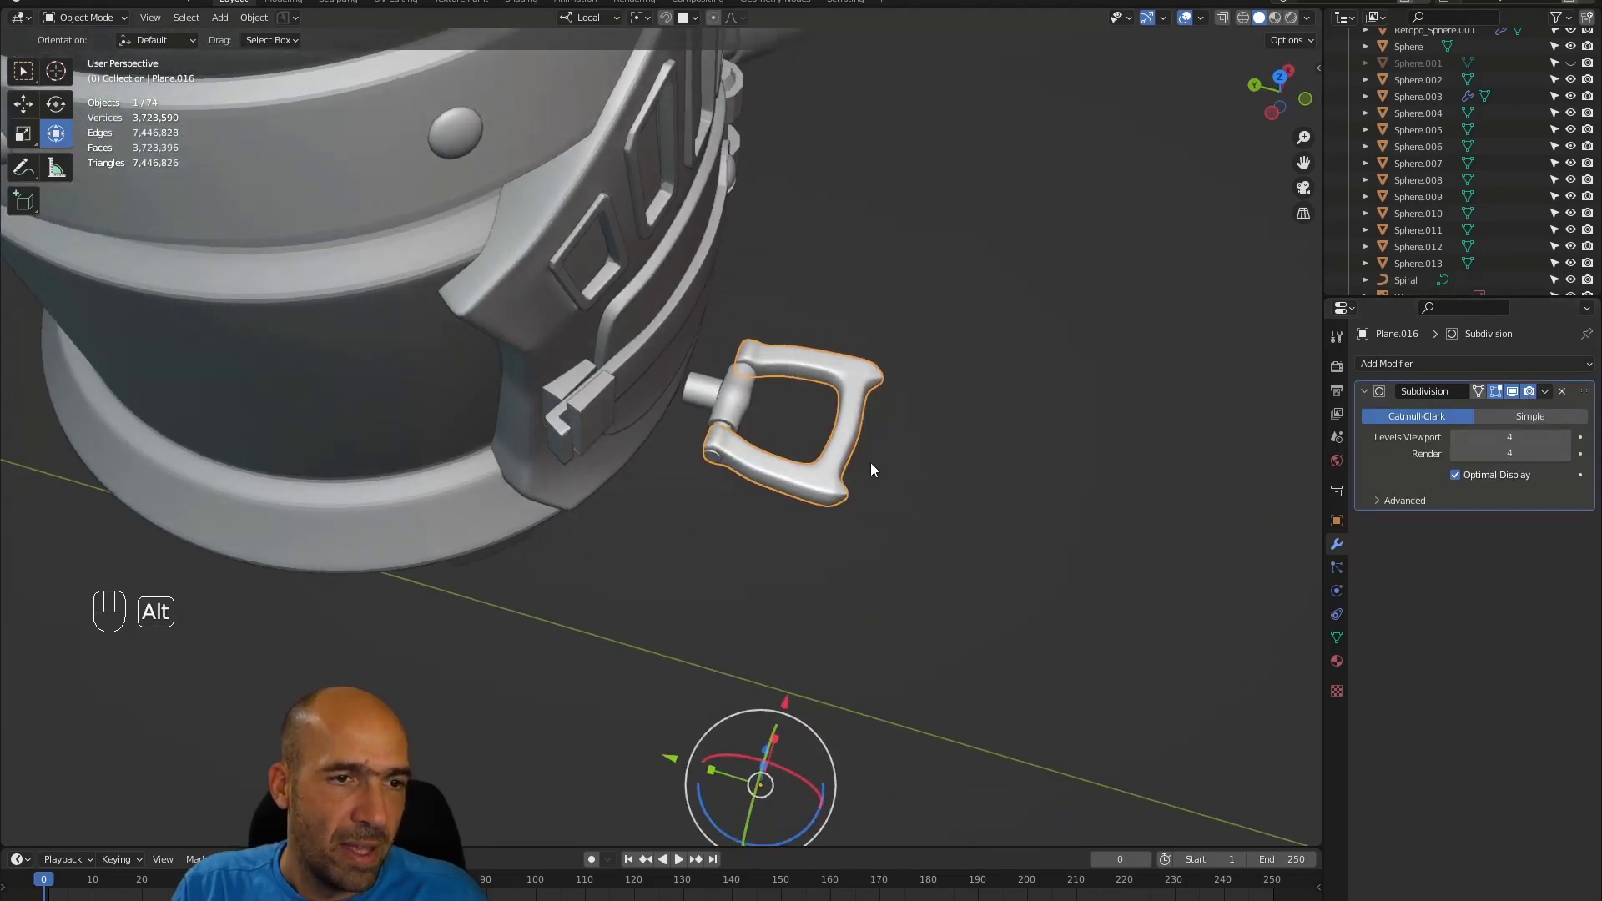
right_click(825, 447)
mouse_move(824, 447)
click(919, 465)
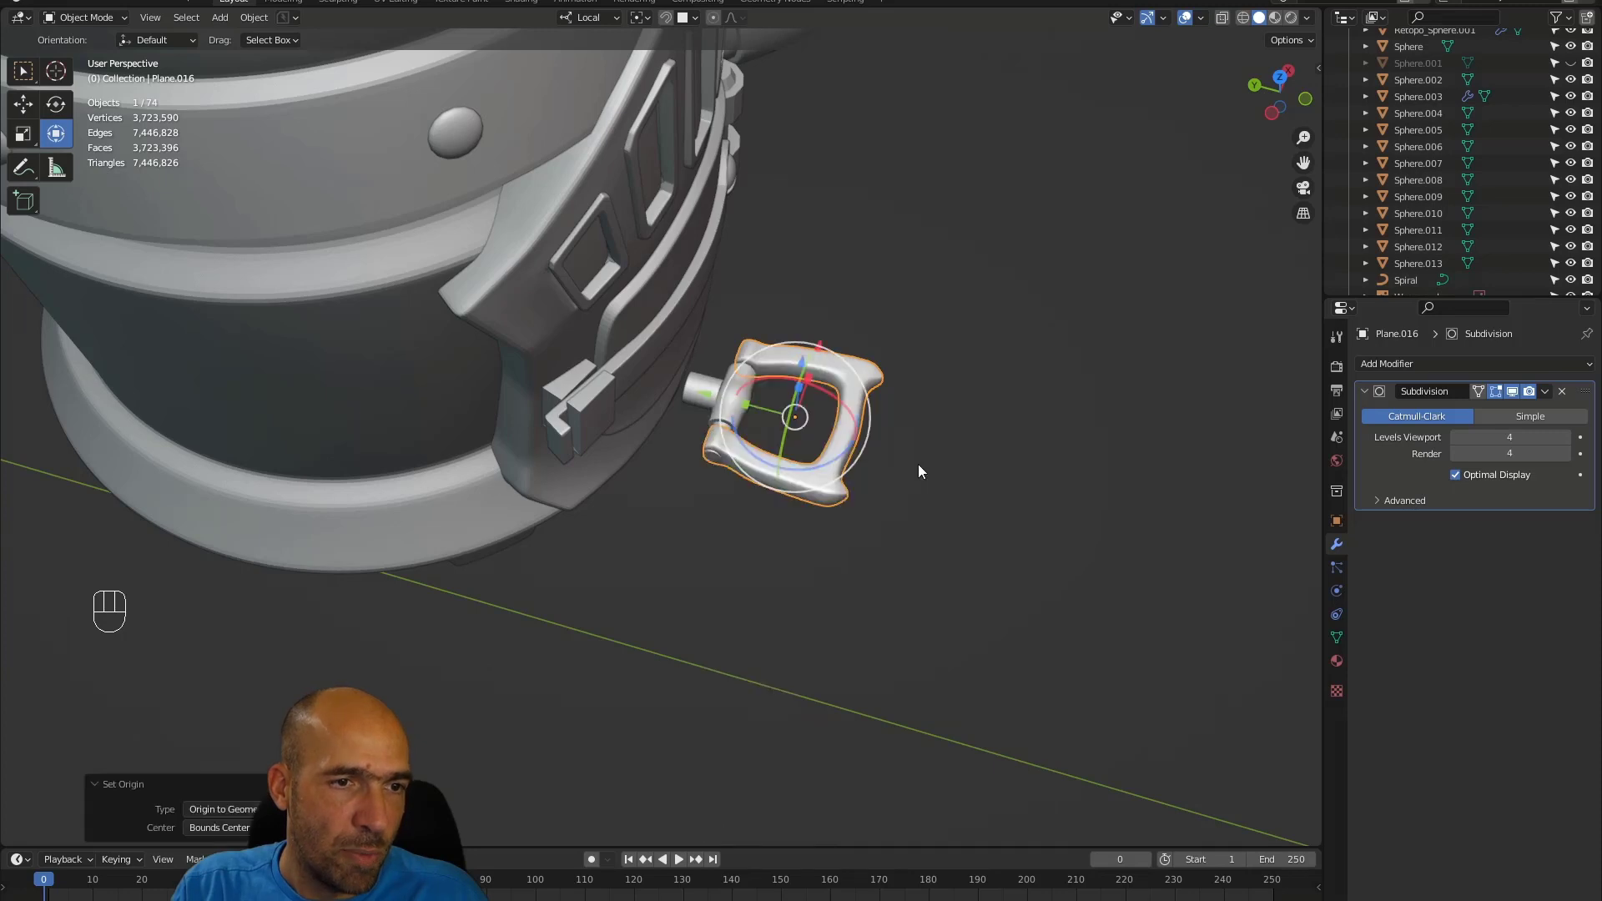
ctrl+alt+drag(794, 419, 855, 367)
drag(933, 269, 789, 417)
right_click(775, 407)
mouse_move(775, 407)
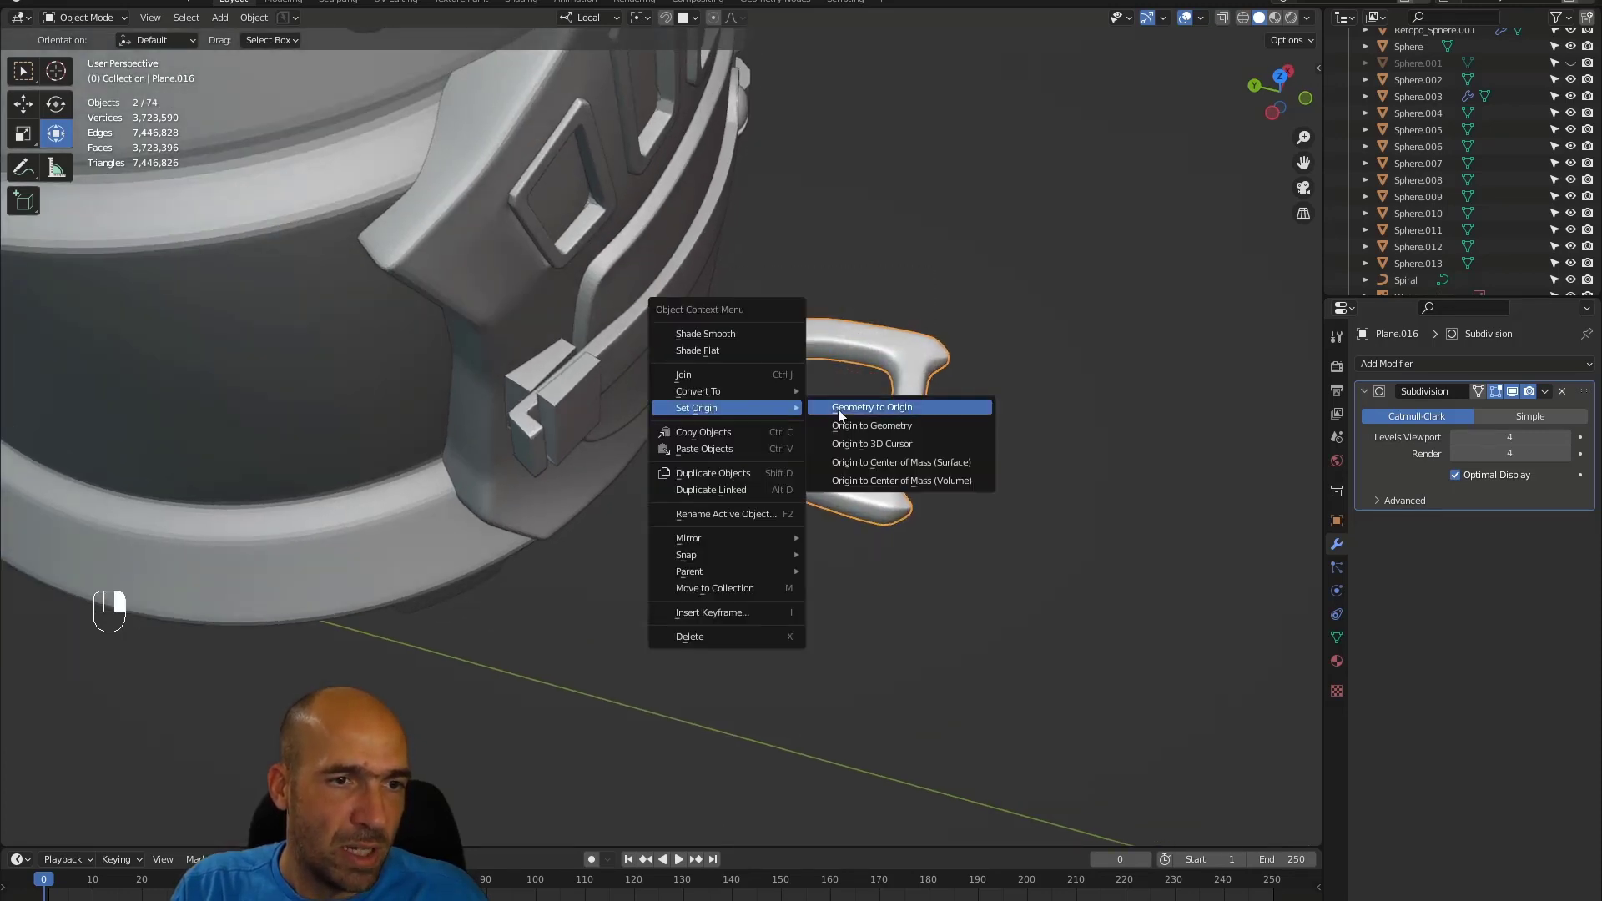
click(865, 425)
- Move the frame and connector along local Y toward the body, and rotate them -20° about local Z
drag(706, 385, 594, 372)
alt+drag(595, 371, 738, 424)
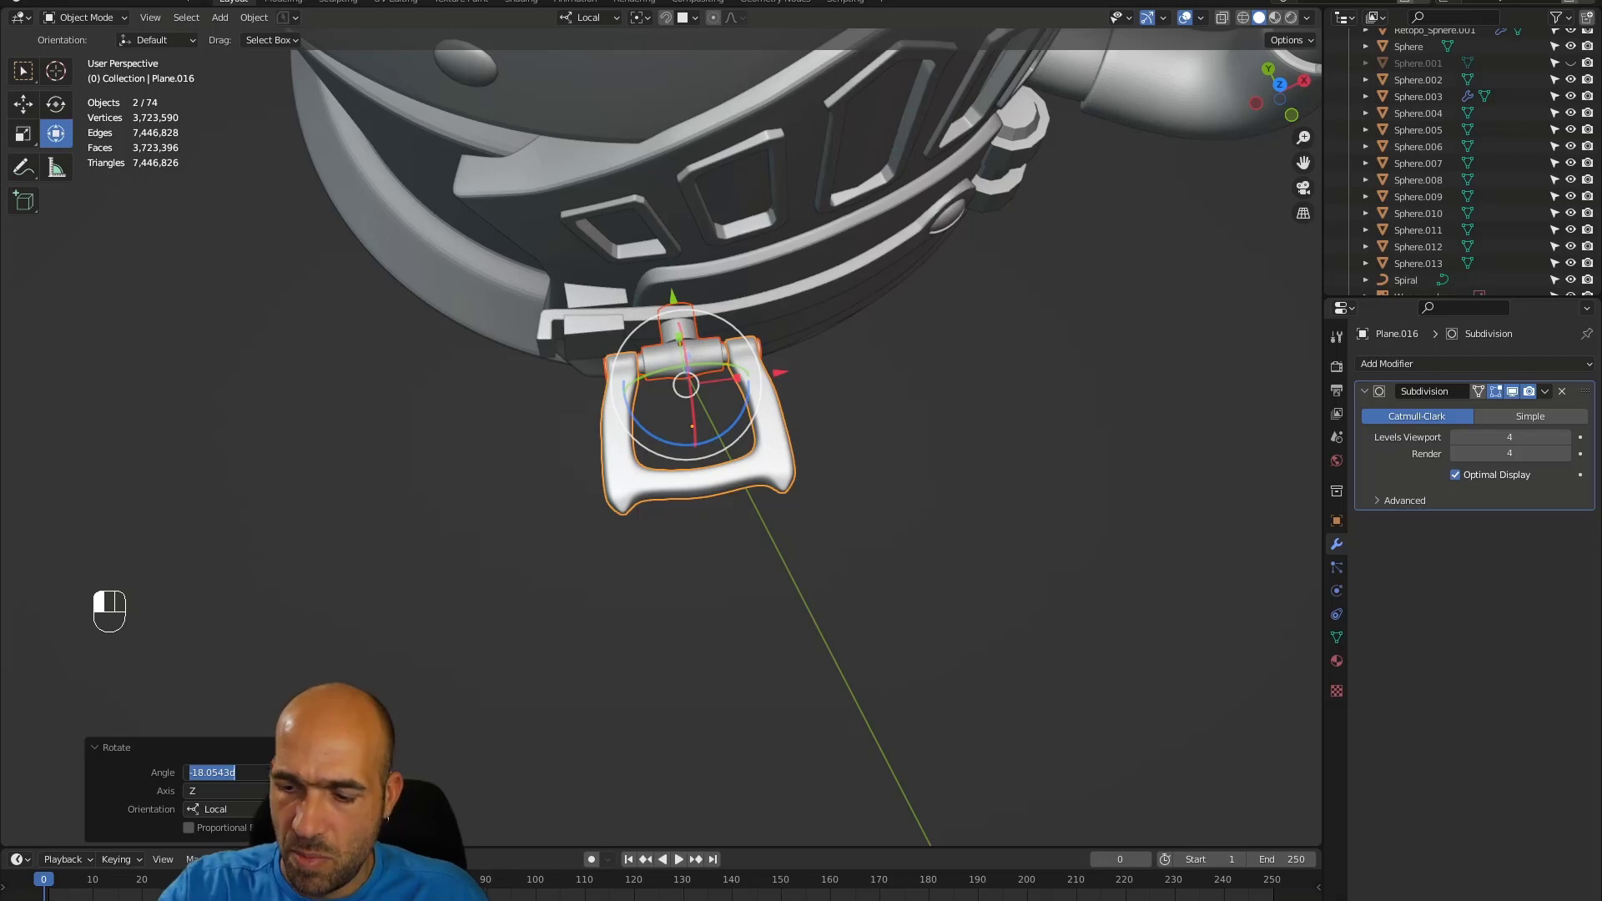
text(-20)
key(Return)
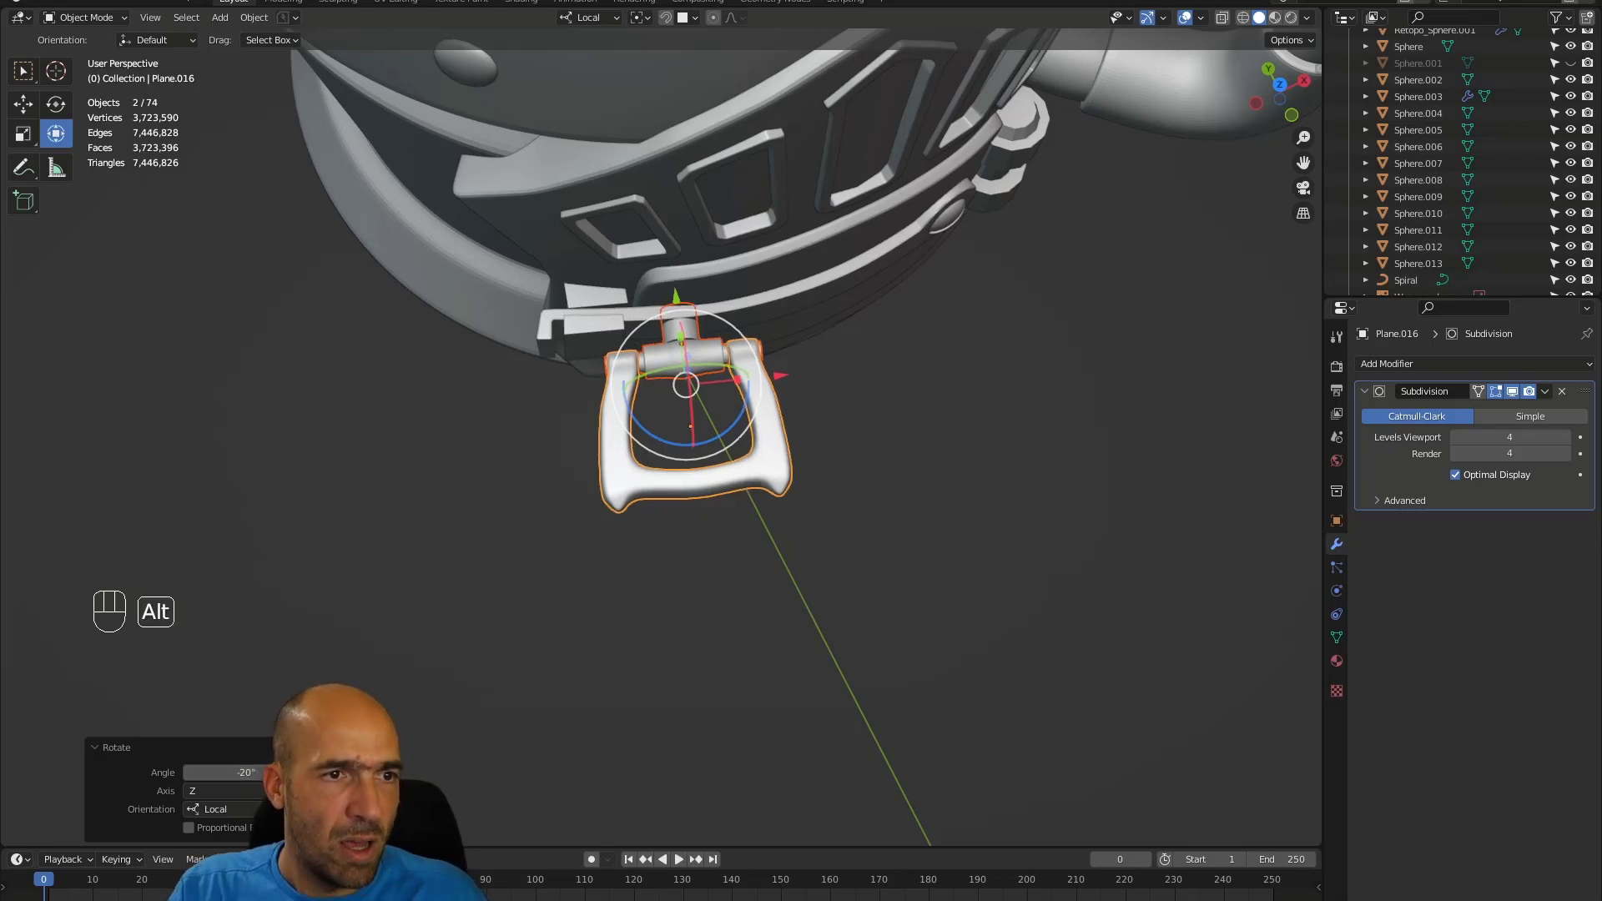
- Lower the buckle frame and its connector by about 0.0039 m along local Z
alt+drag(376, 685, 627, 508)
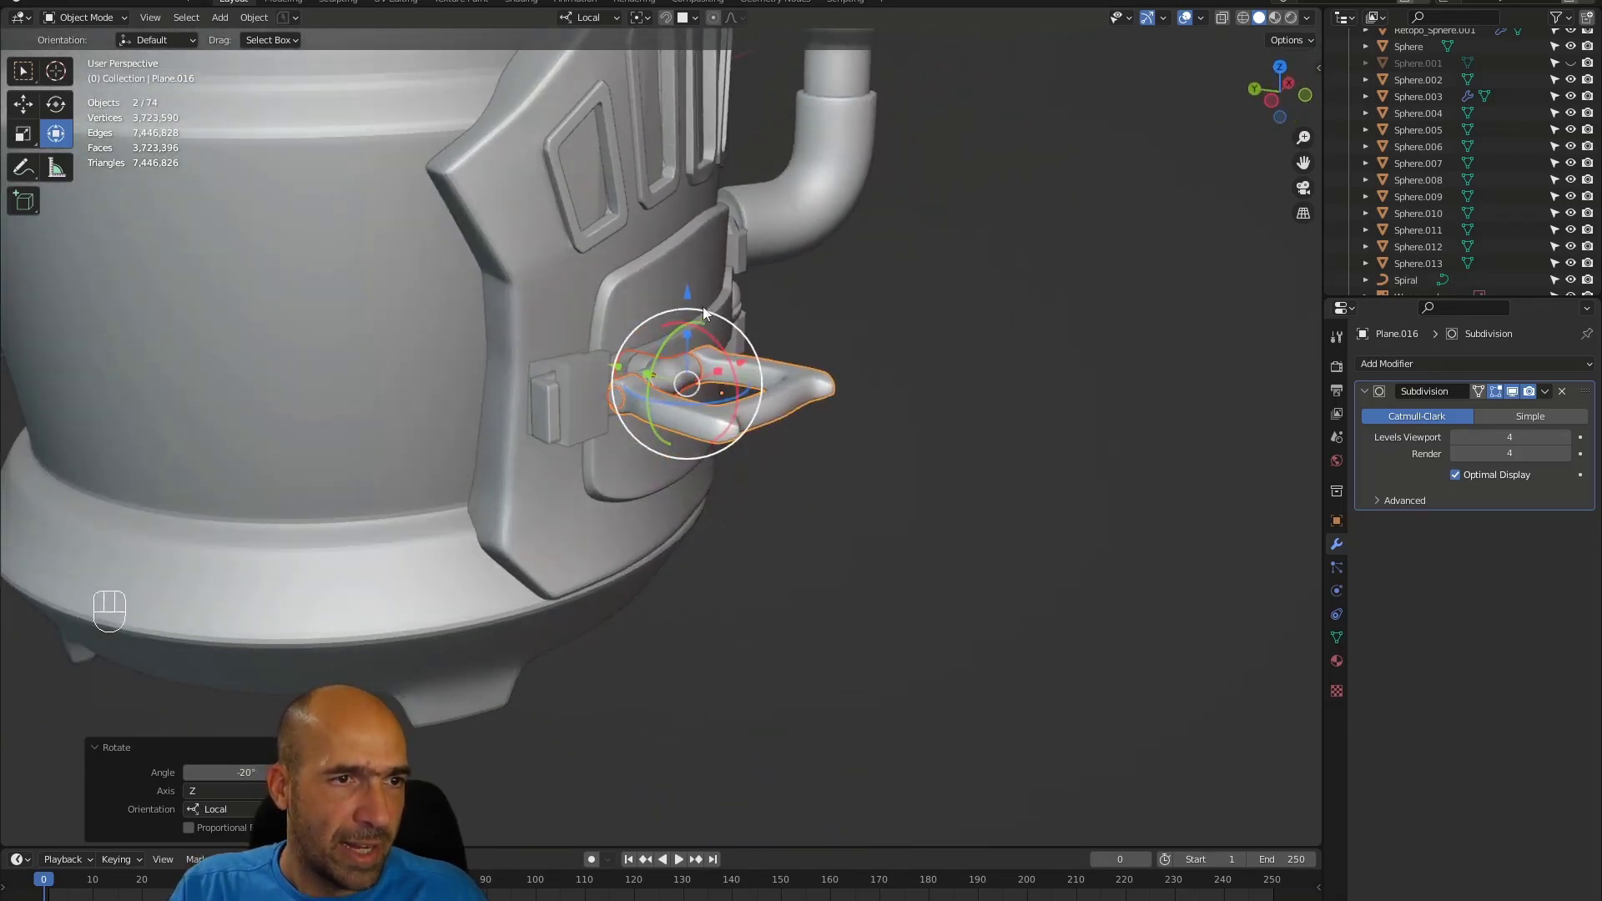
drag(688, 294, 688, 300)
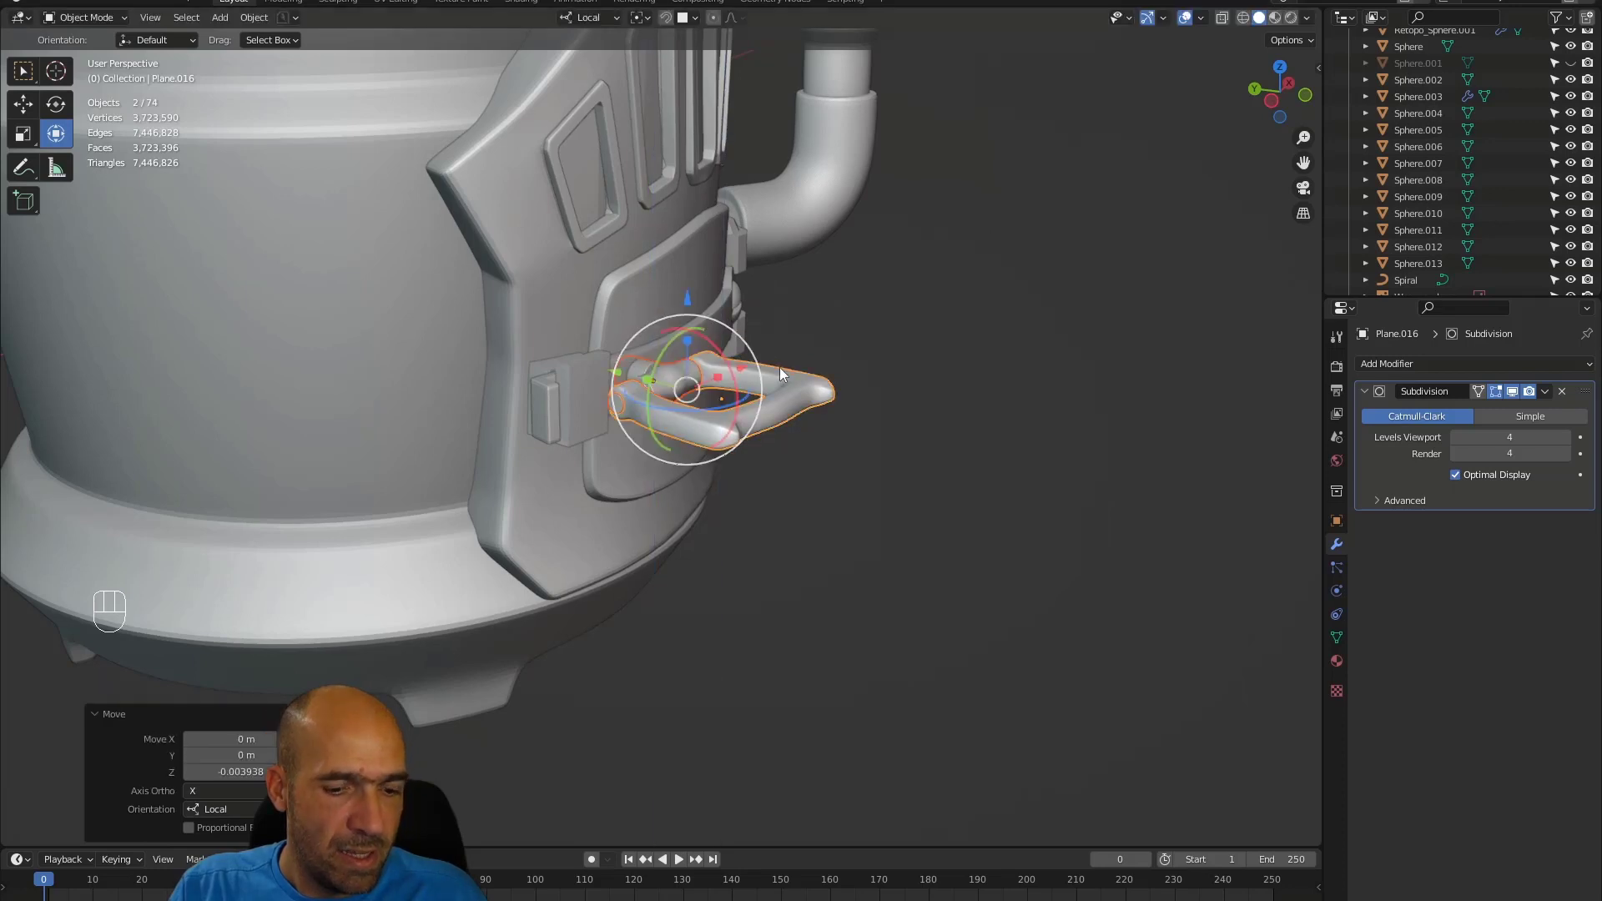
key(s)
click(800, 376)
alt+drag(799, 376, 775, 467)
alt+drag(774, 468, 685, 426)
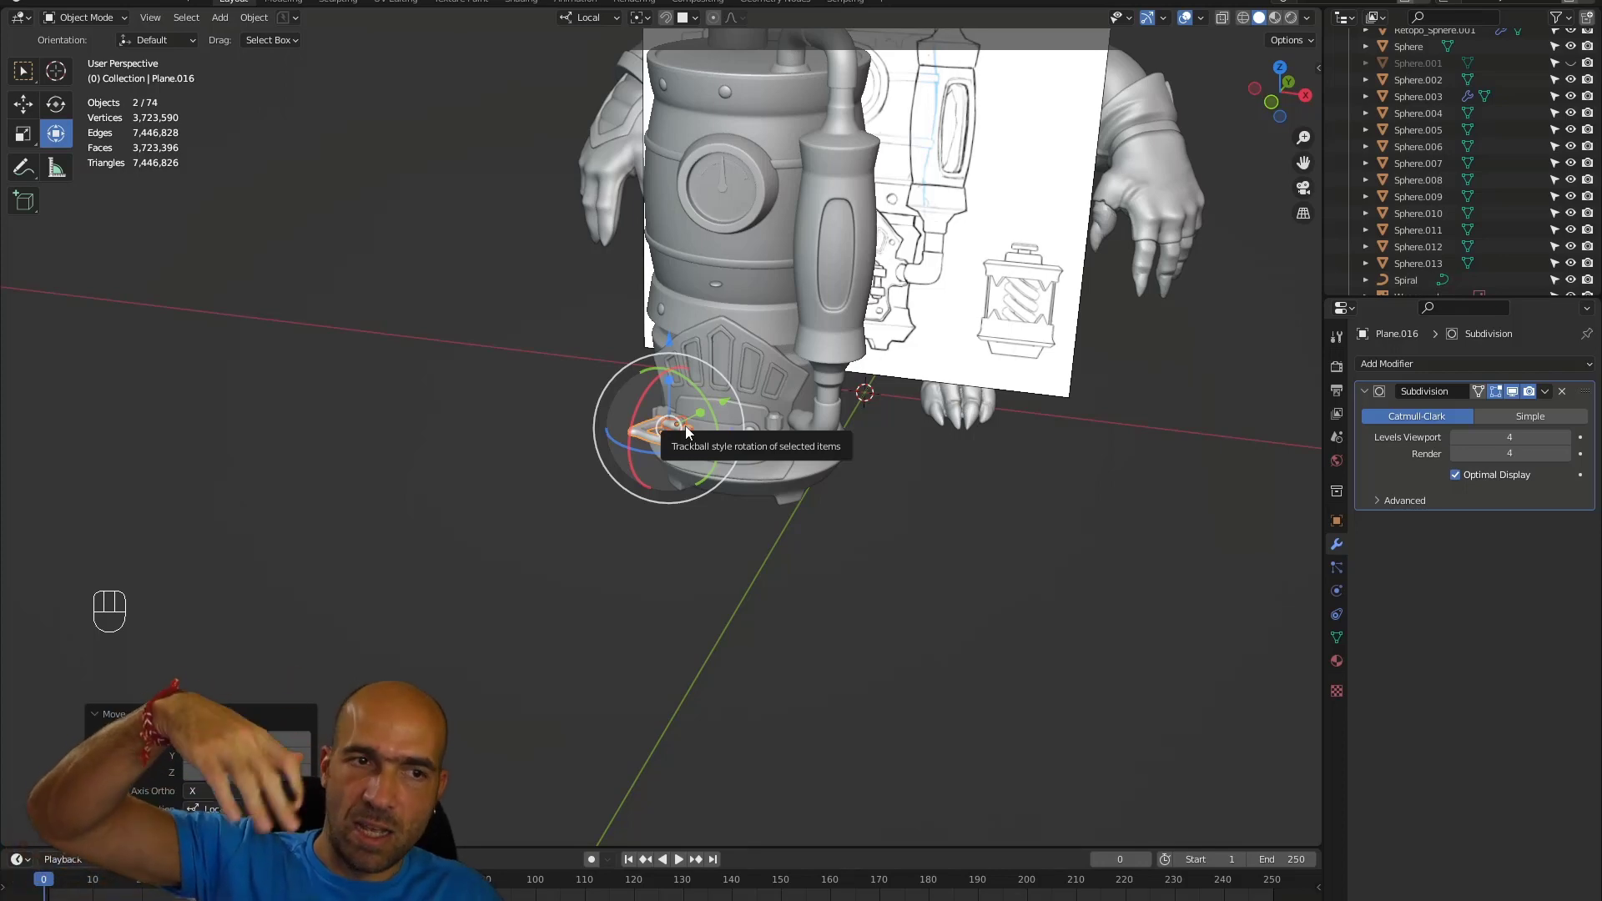
- Select the four flat ring faces of the two collars on the door's hinge pin and inset them by about 0.0048 m
ctrl+alt+drag(688, 428, 926, 395)
alt+shift+drag(926, 396, 957, 486)
click(882, 469)
key(Tab)
click(792, 534)
alt+shift+drag(791, 534, 853, 396)
shift+click(854, 578)
alt+drag(854, 578, 861, 450)
shift+click(862, 441)
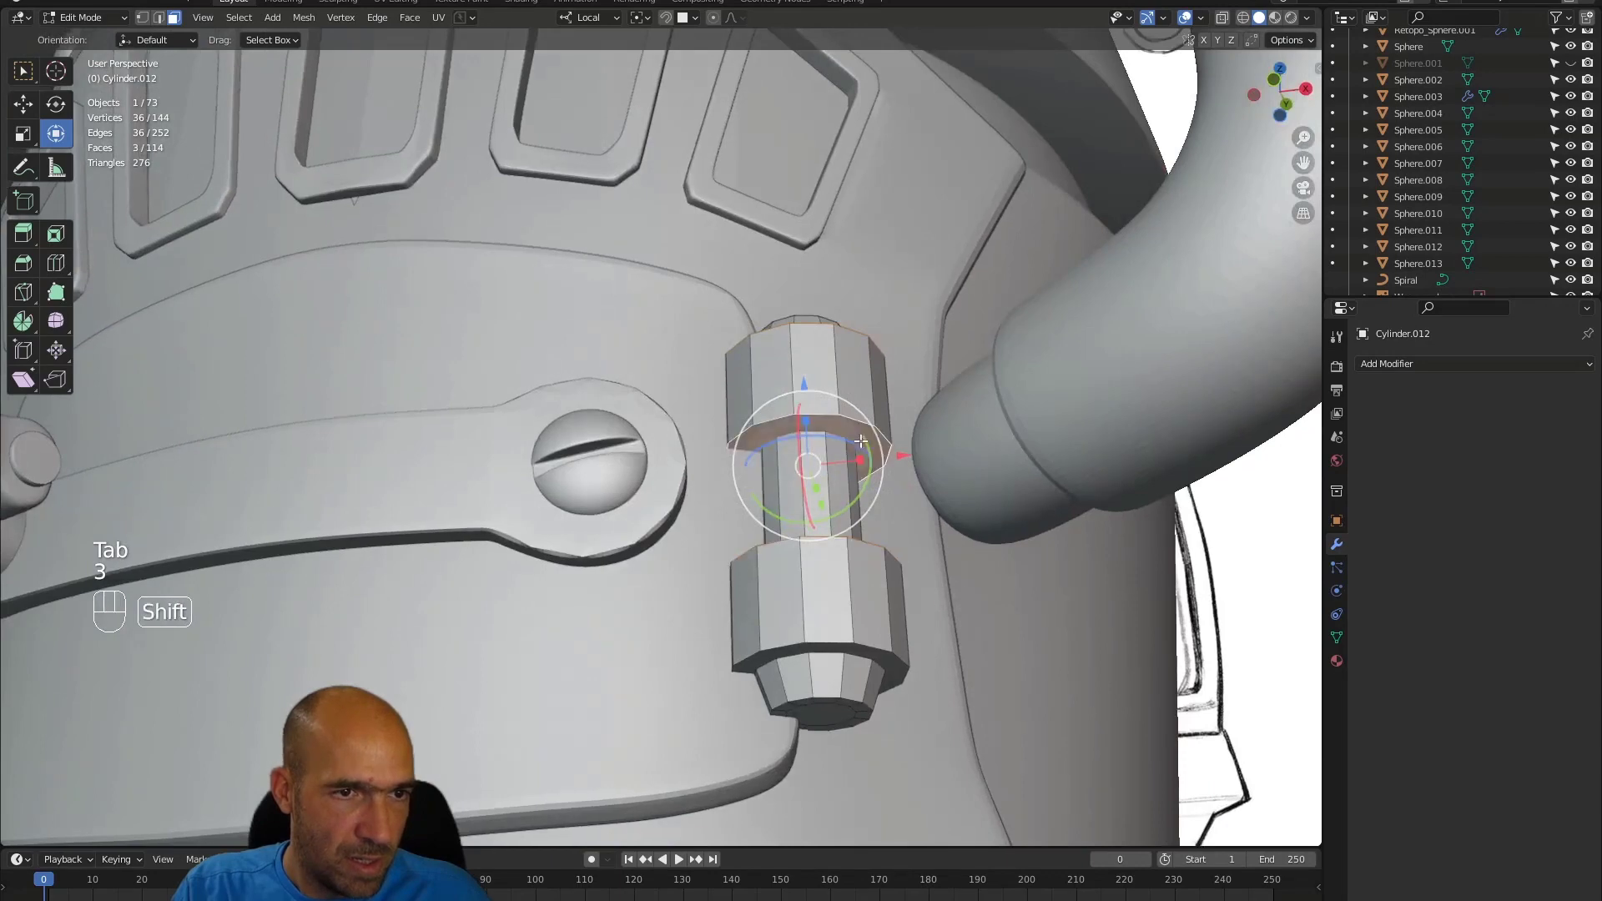
shift+click(863, 654)
key(ctrl+z)
shift+click(864, 656)
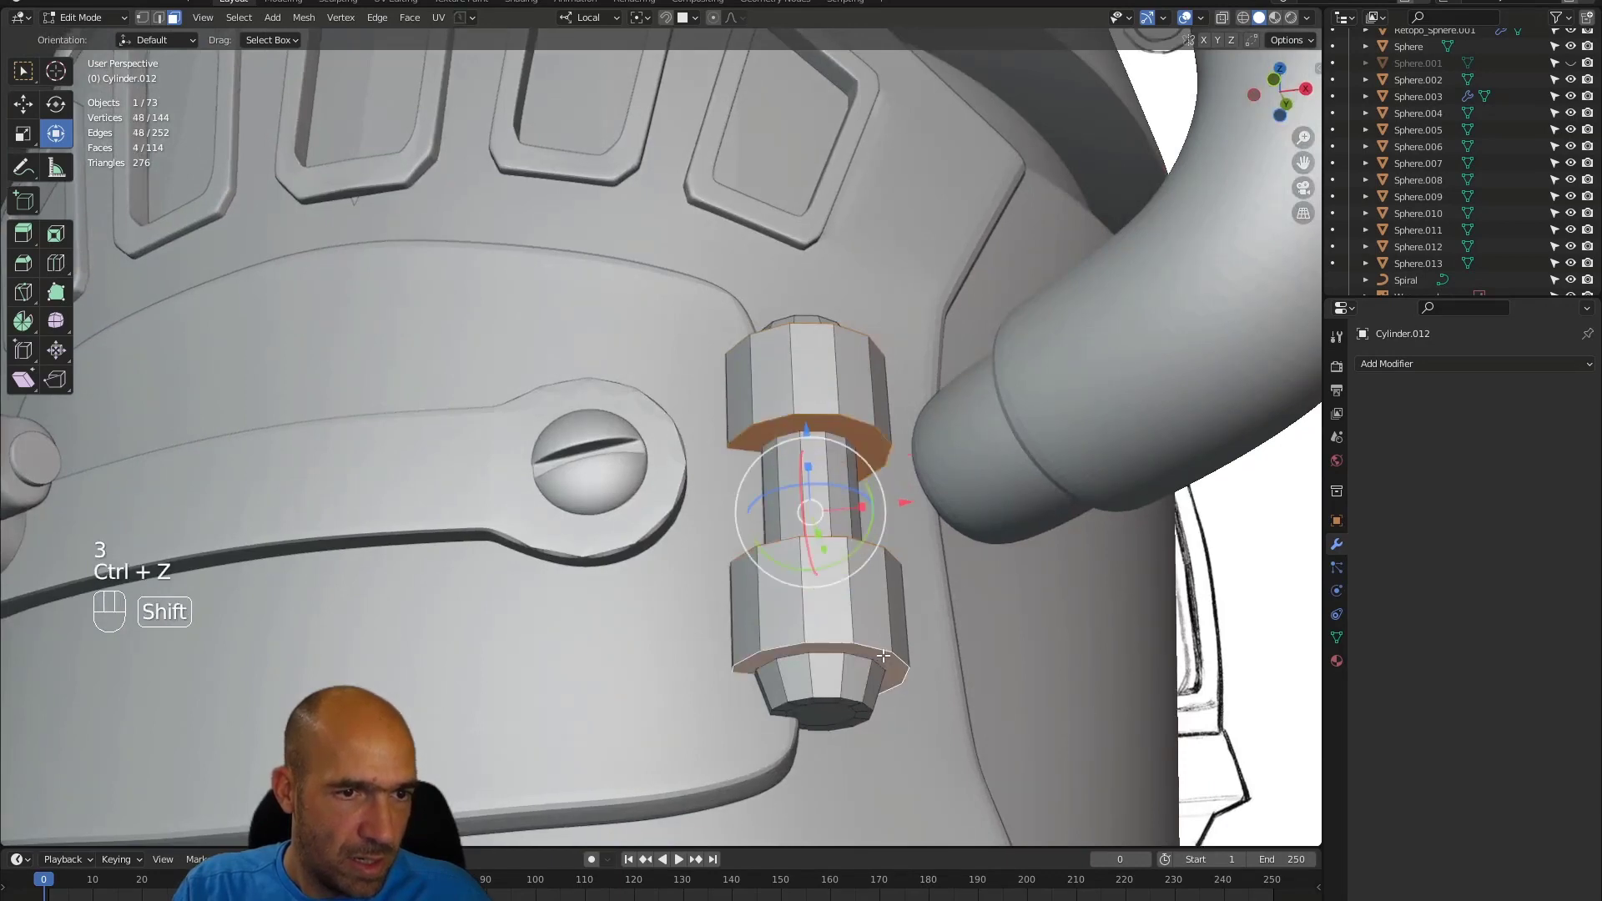
middle_drag(865, 656, 919, 660)
key(i)
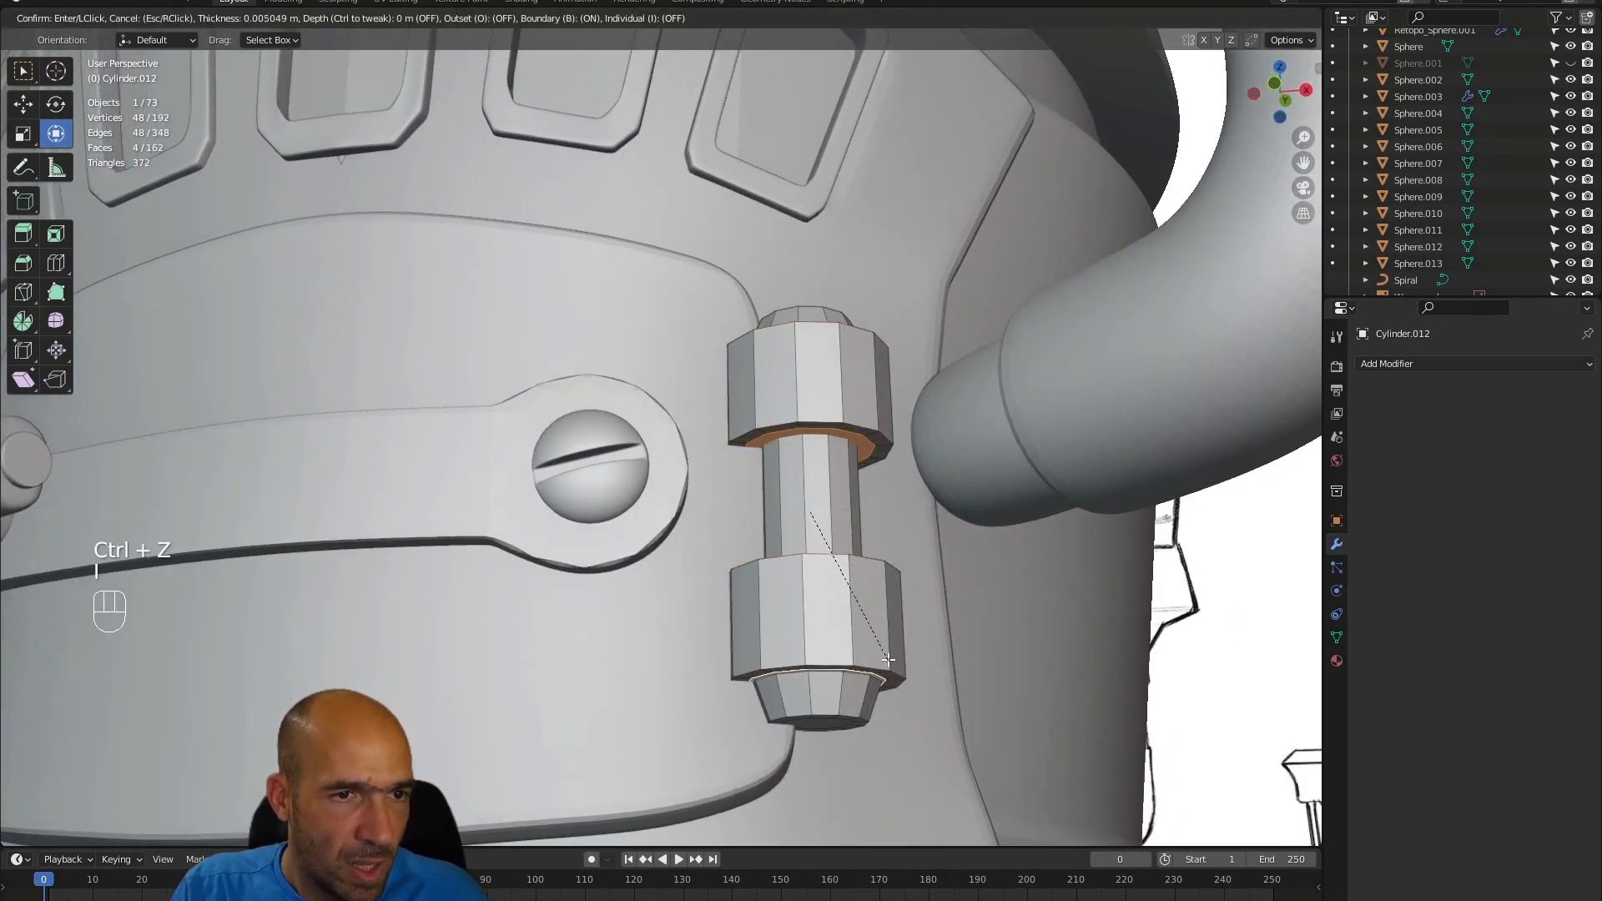
click(914, 634)
alt+drag(914, 634, 929, 526)
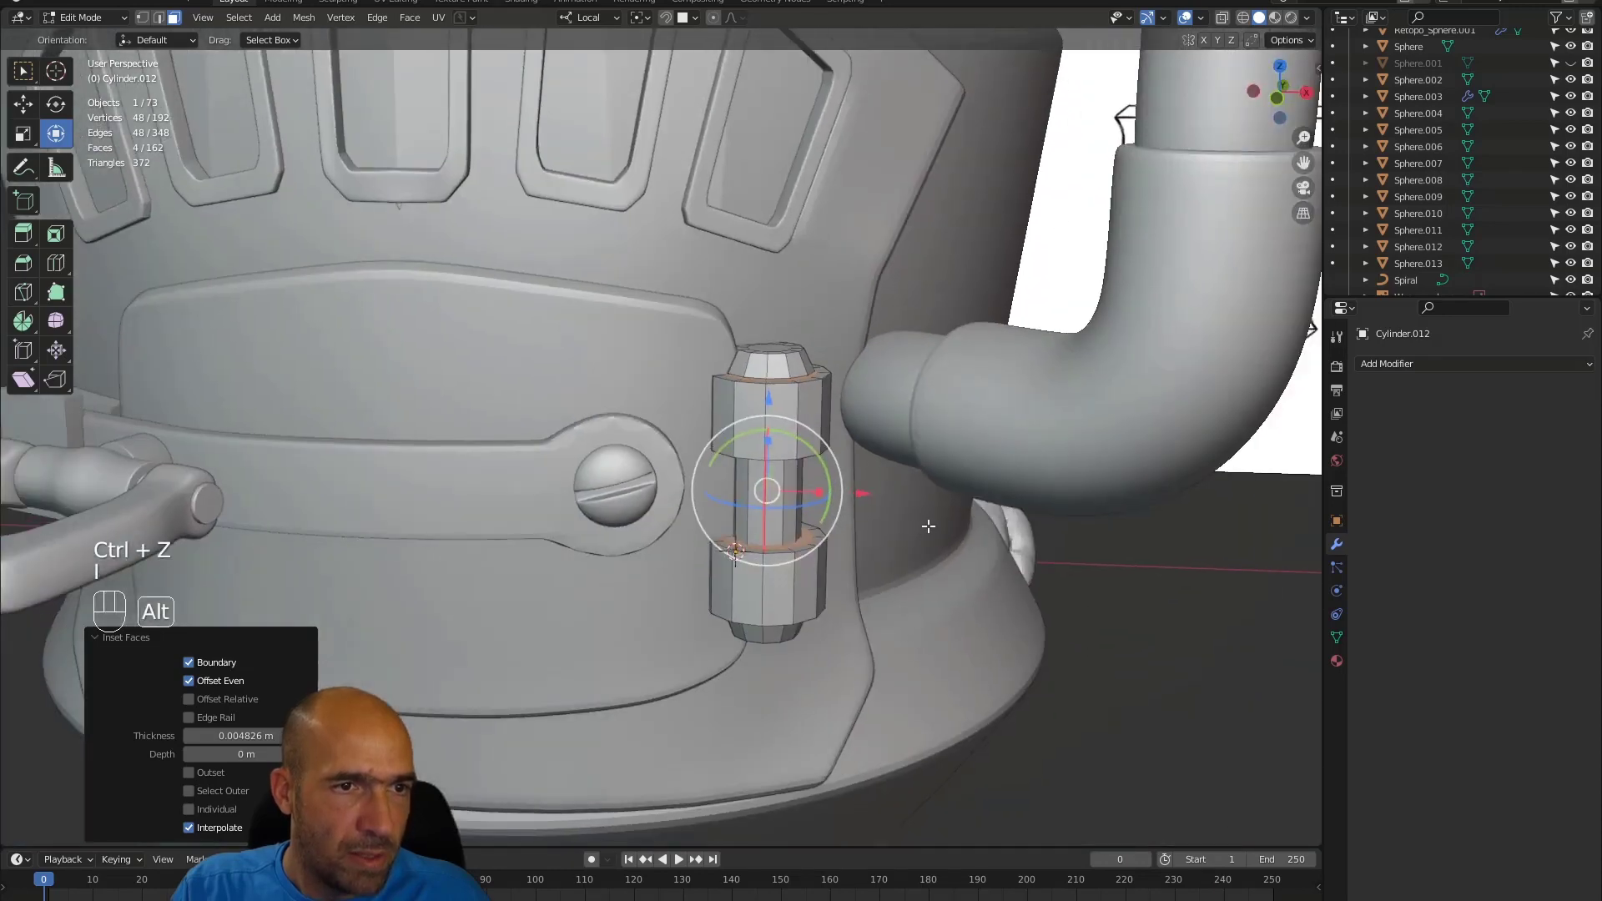
- Add a Subdivision Surface modifier to the hinge pin with viewport and render levels of 3
click(1454, 363)
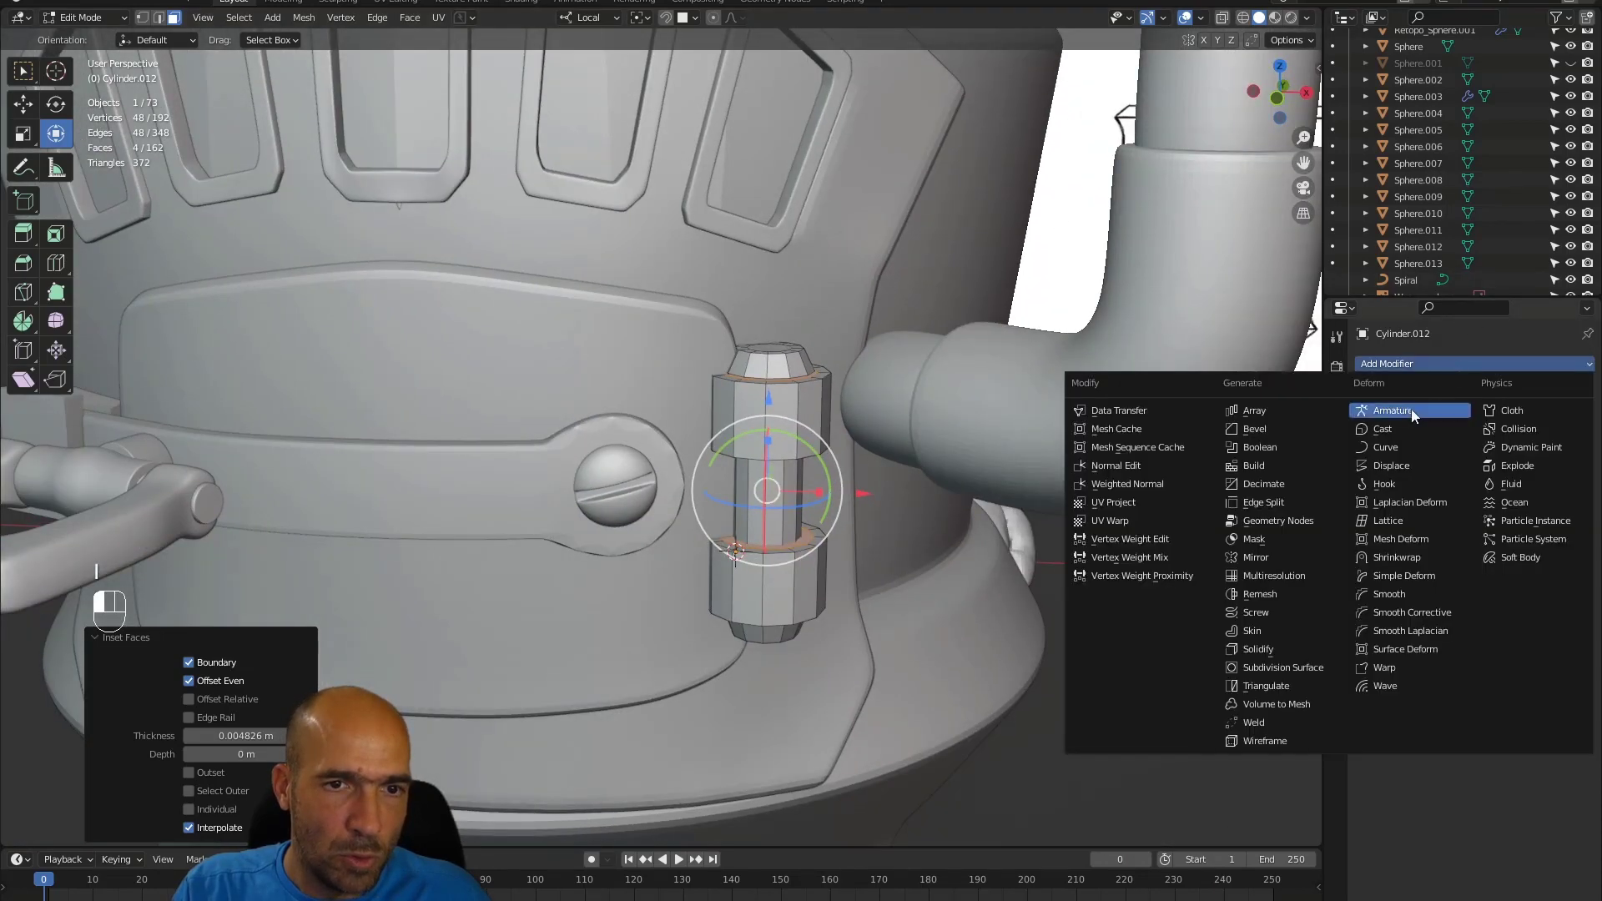
click(1281, 666)
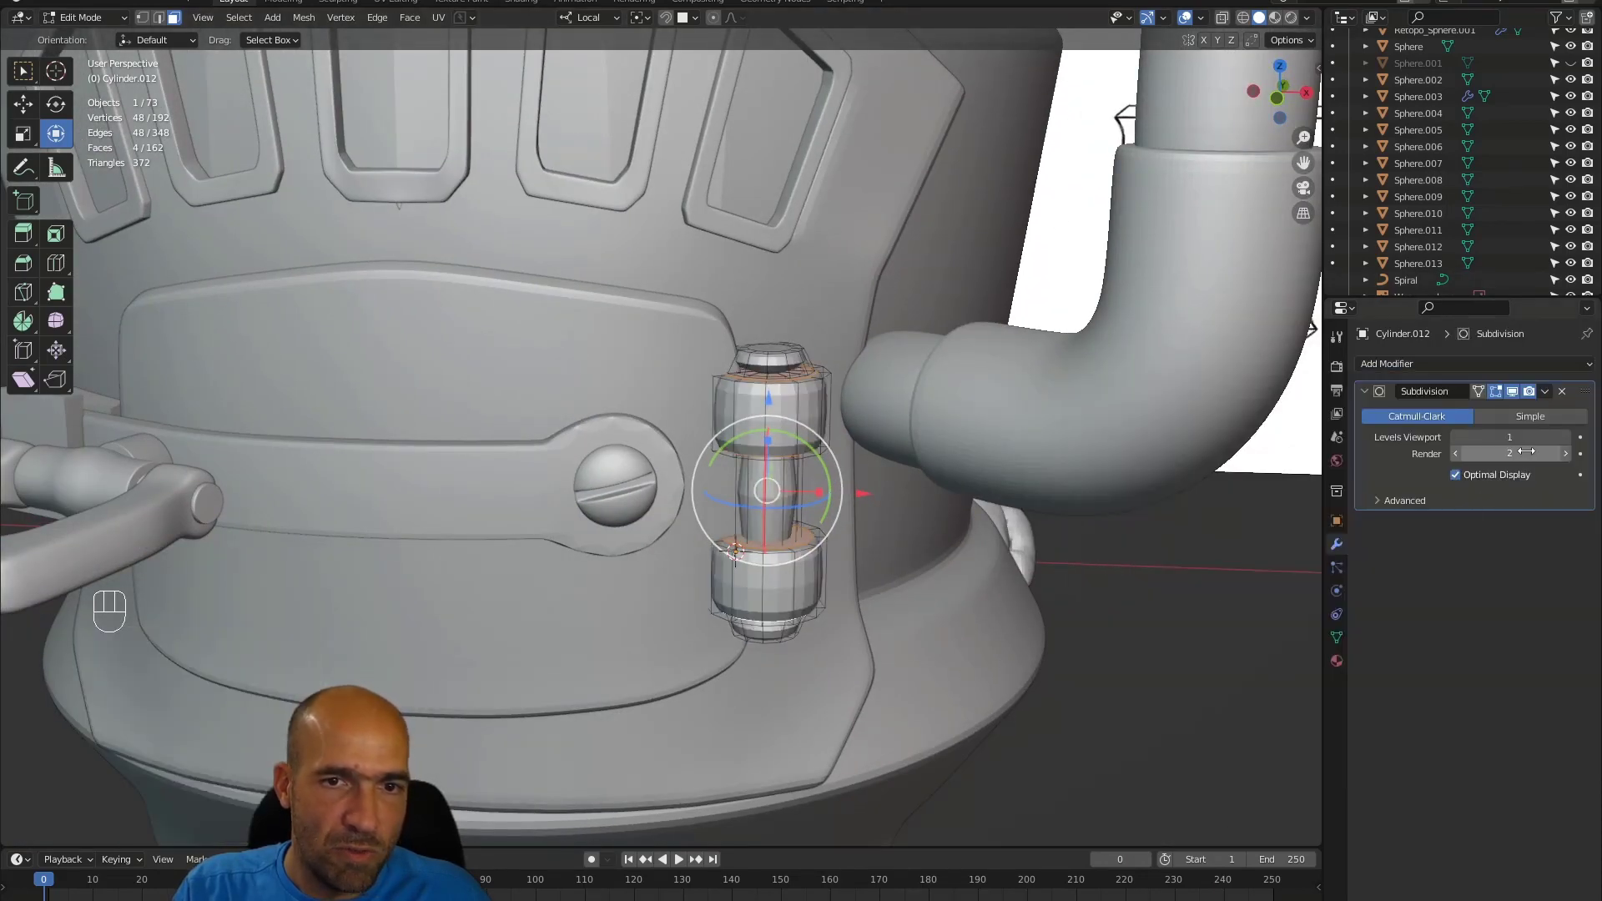
click(1566, 437)
click(1566, 437)
click(1567, 454)
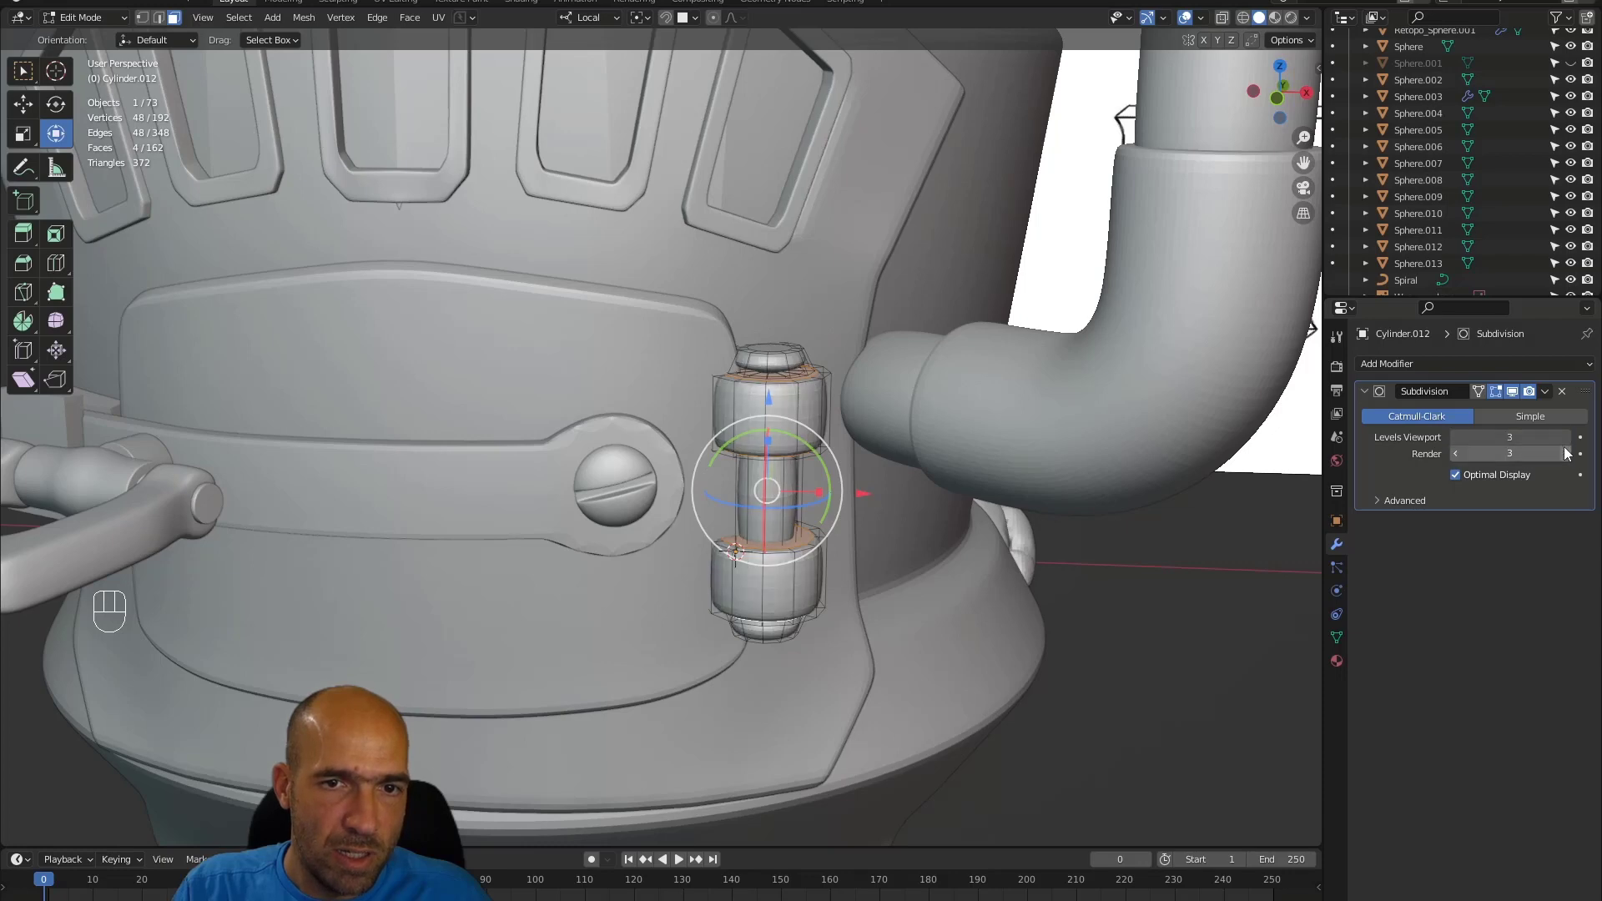
- Select the outer edge loops of both hinge collars and end caps and increase their edge crease to sharpen the rims
scroll(924, 487, up, 3)
click(905, 475)
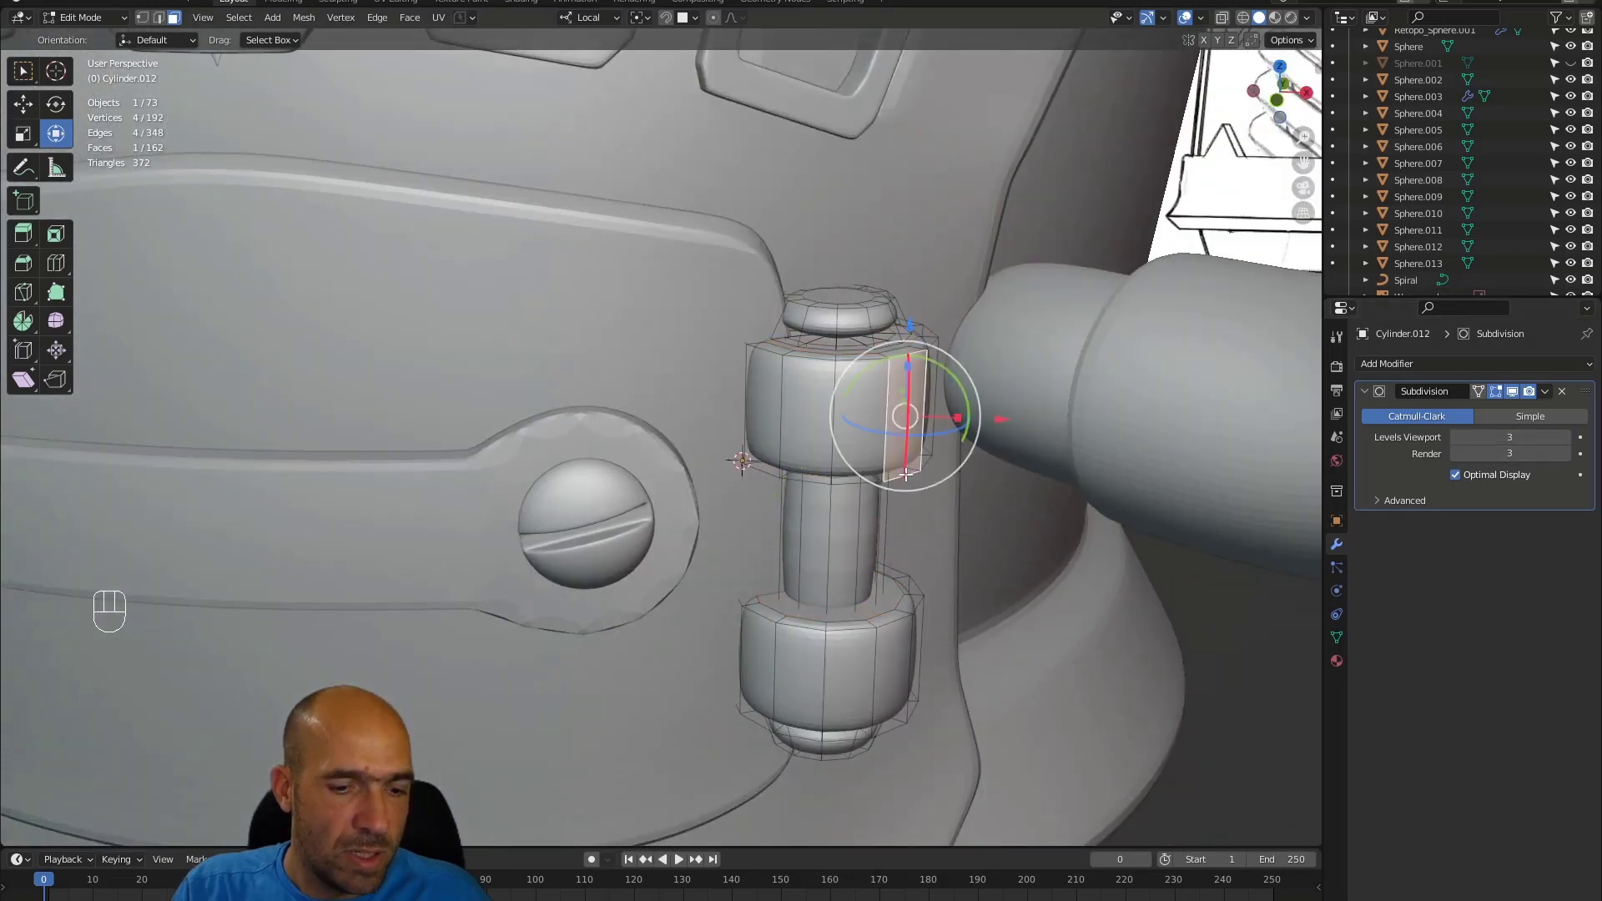
key(2)
double_click(905, 475)
shift+double_click(904, 335)
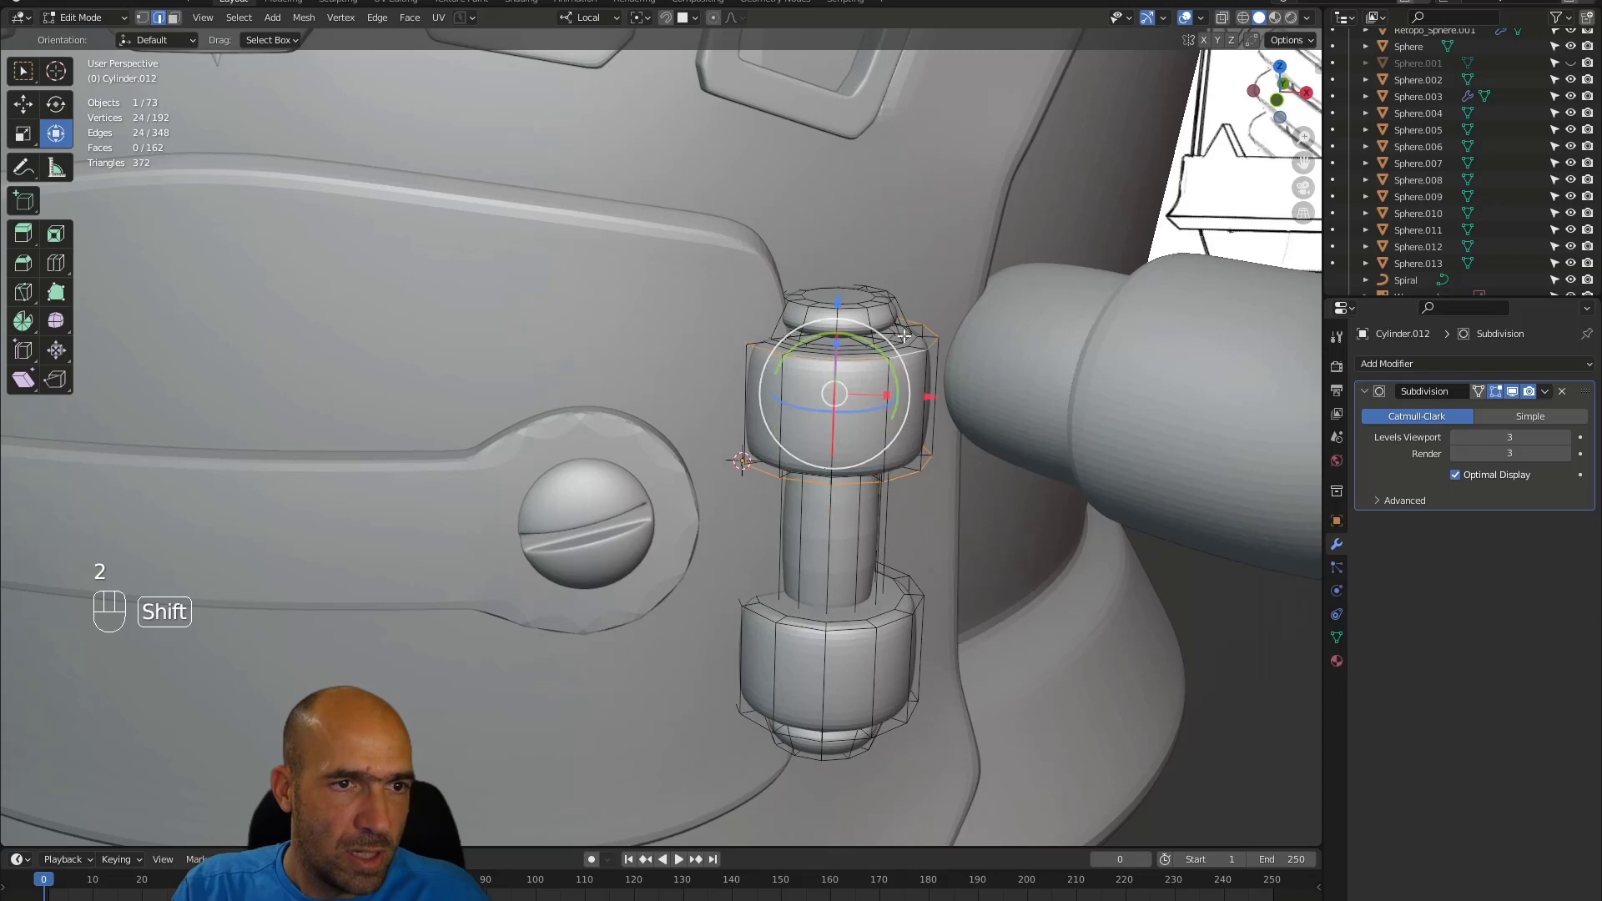
shift+double_click(876, 309)
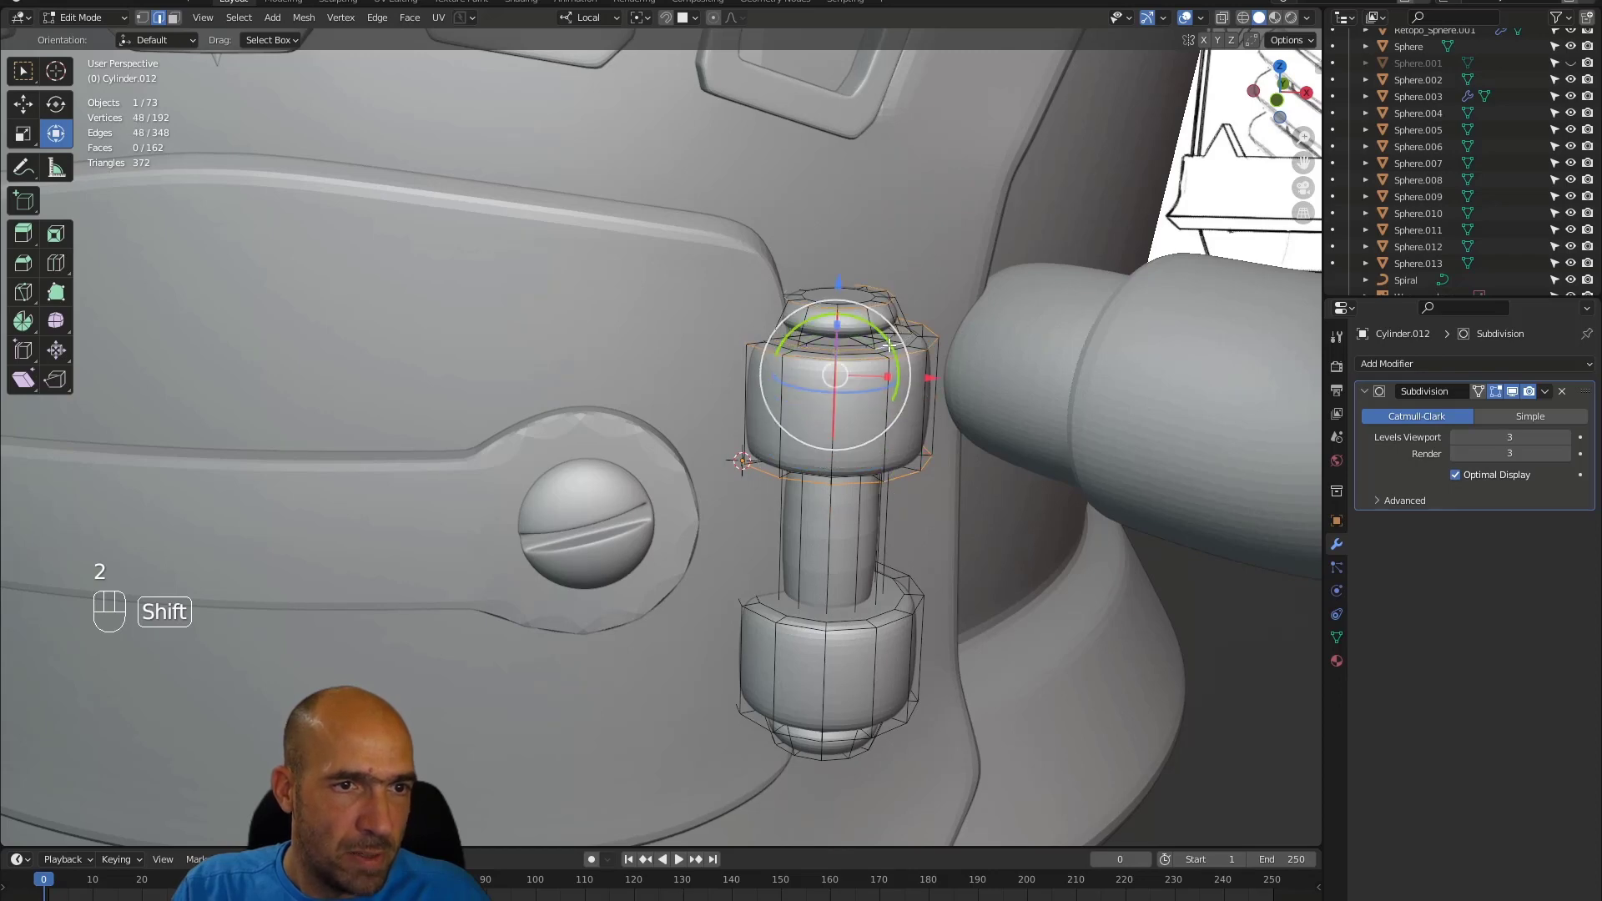
alt+drag(921, 510, 919, 476)
alt+drag(878, 568, 877, 490)
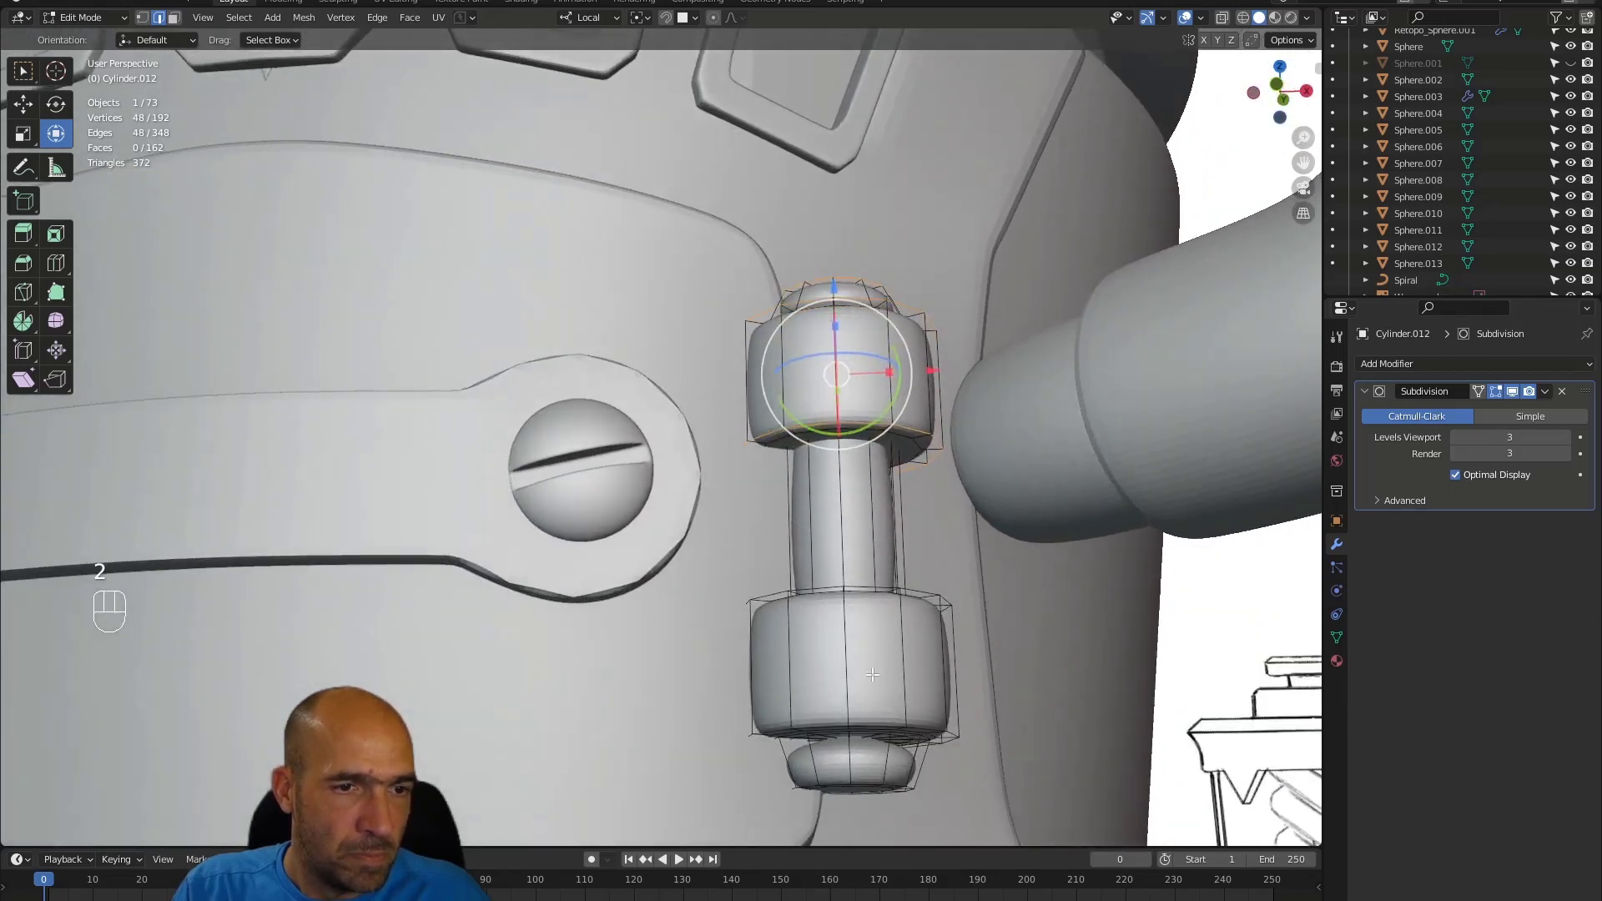
shift+double_click(868, 724)
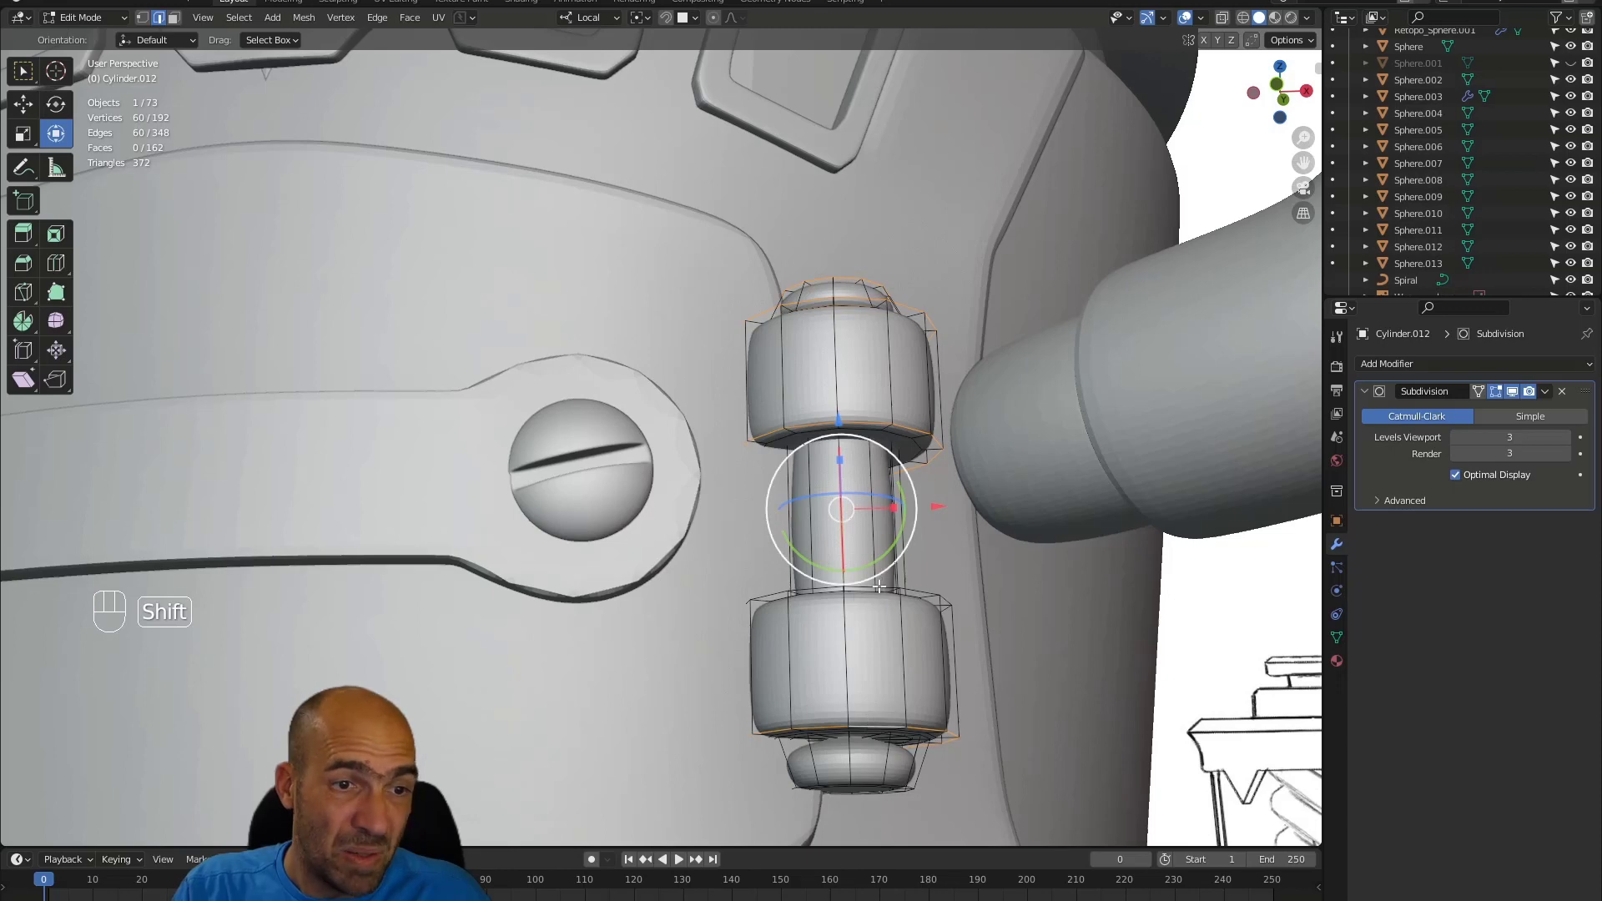
alt+drag(921, 692, 909, 510)
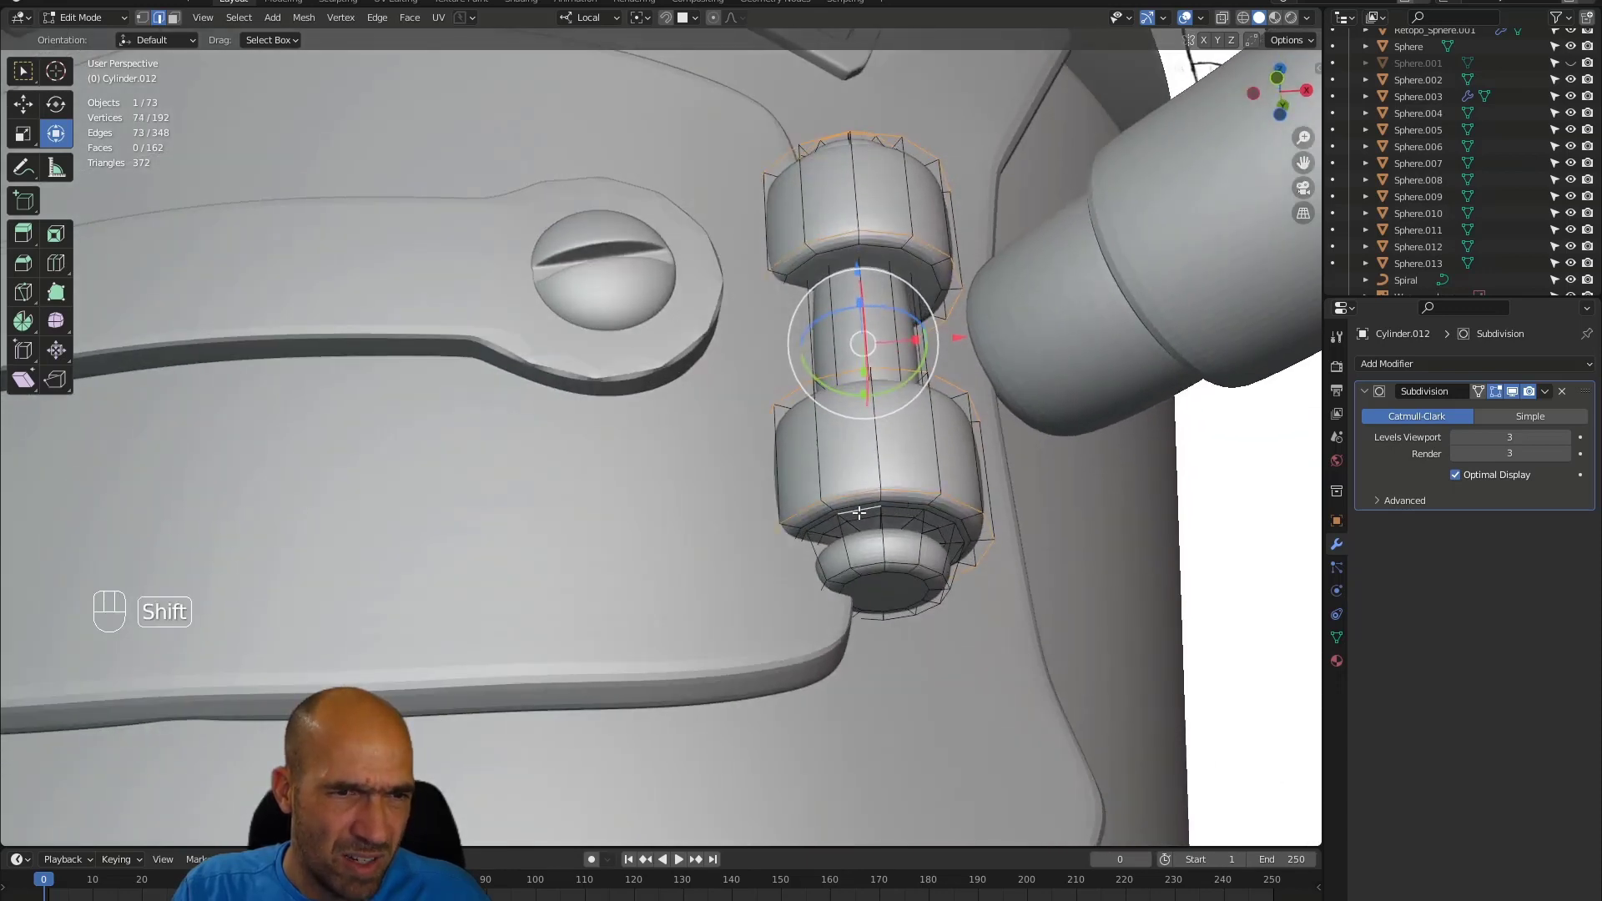
shift+double_click(870, 567)
alt+drag(869, 567, 982, 515)
key(shift+e)
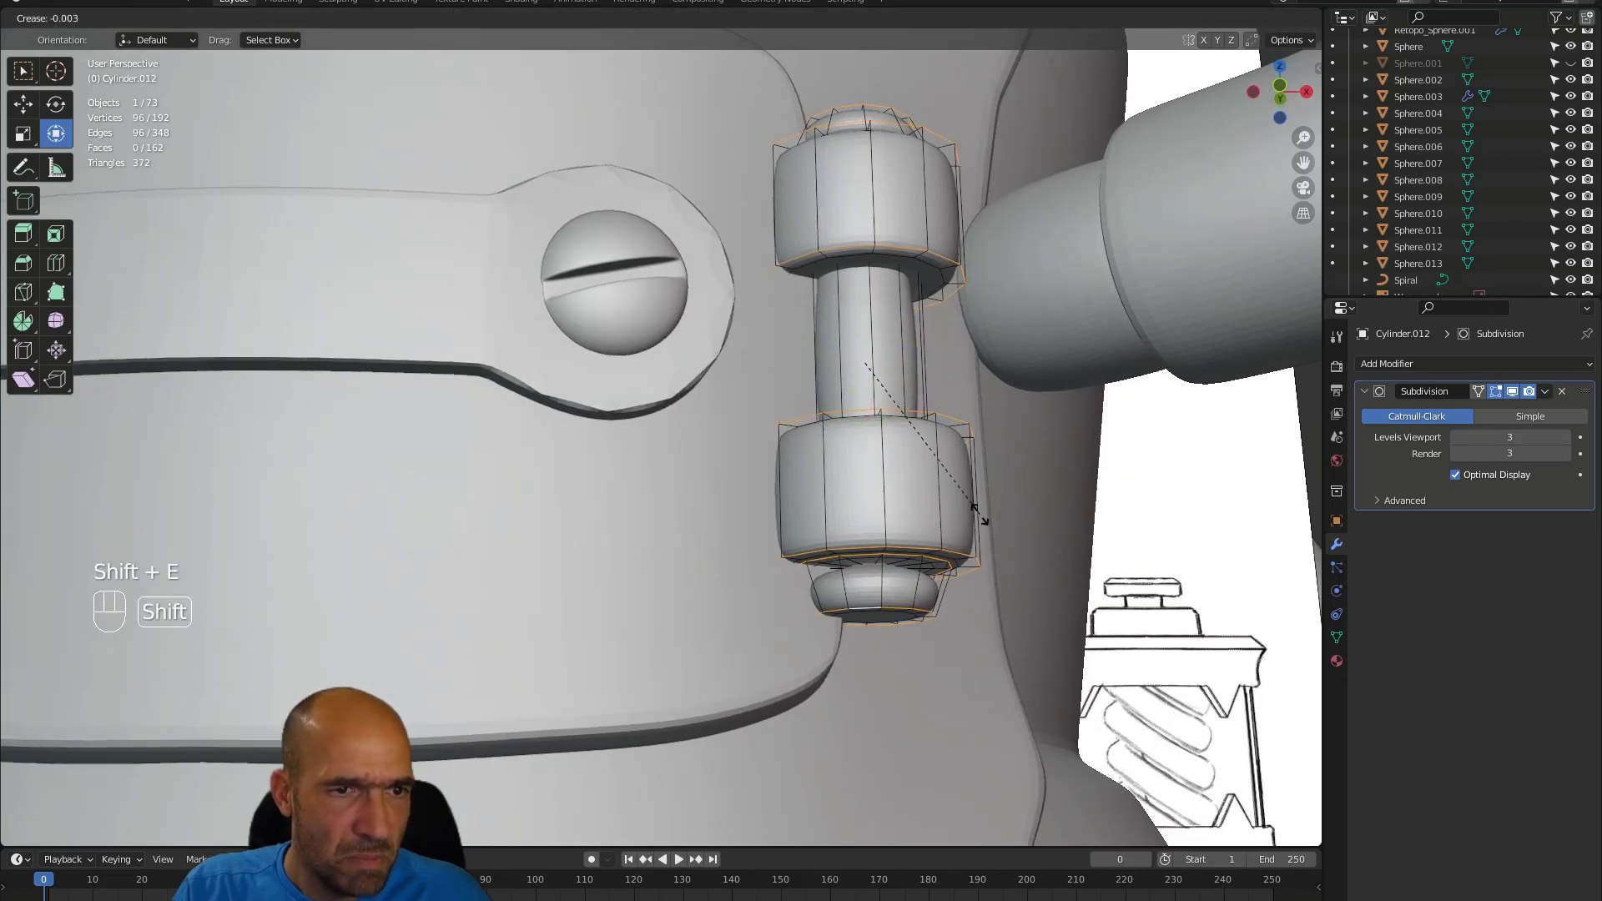
click(1112, 503)
alt+drag(1106, 484, 898, 472)
click(998, 603)
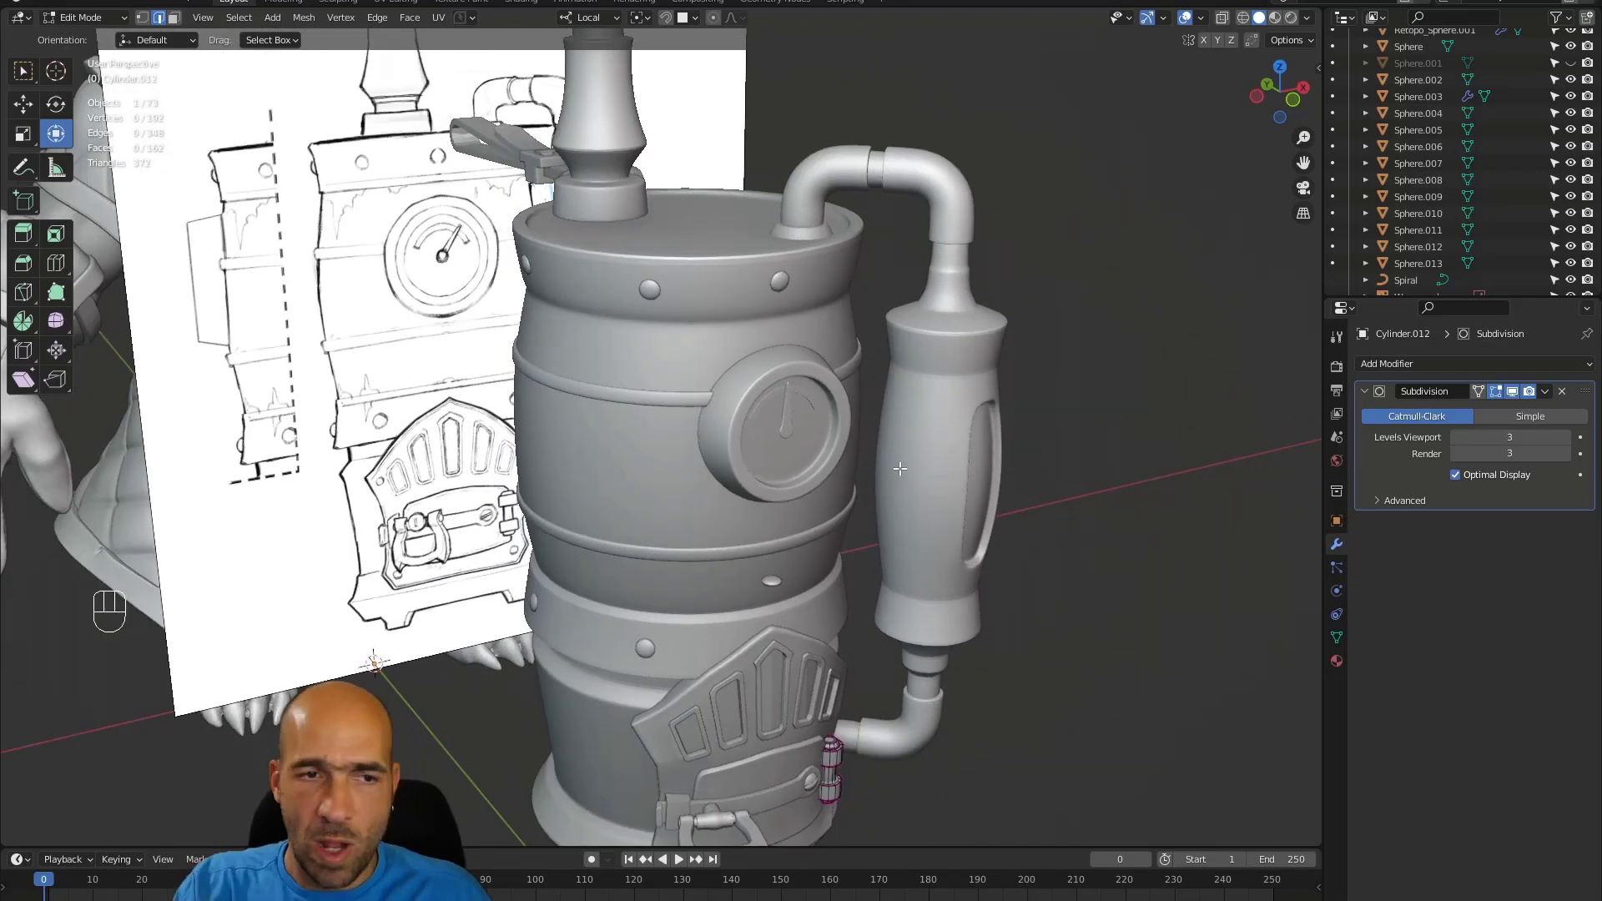
- Edit the pin that joins the strap to the barrel's top rim and inset the two outer end faces of its heads
alt+drag(873, 404, 1020, 415)
alt+shift+drag(545, 309, 912, 441)
key(ctrl+Tab)
click(686, 443)
click(719, 437)
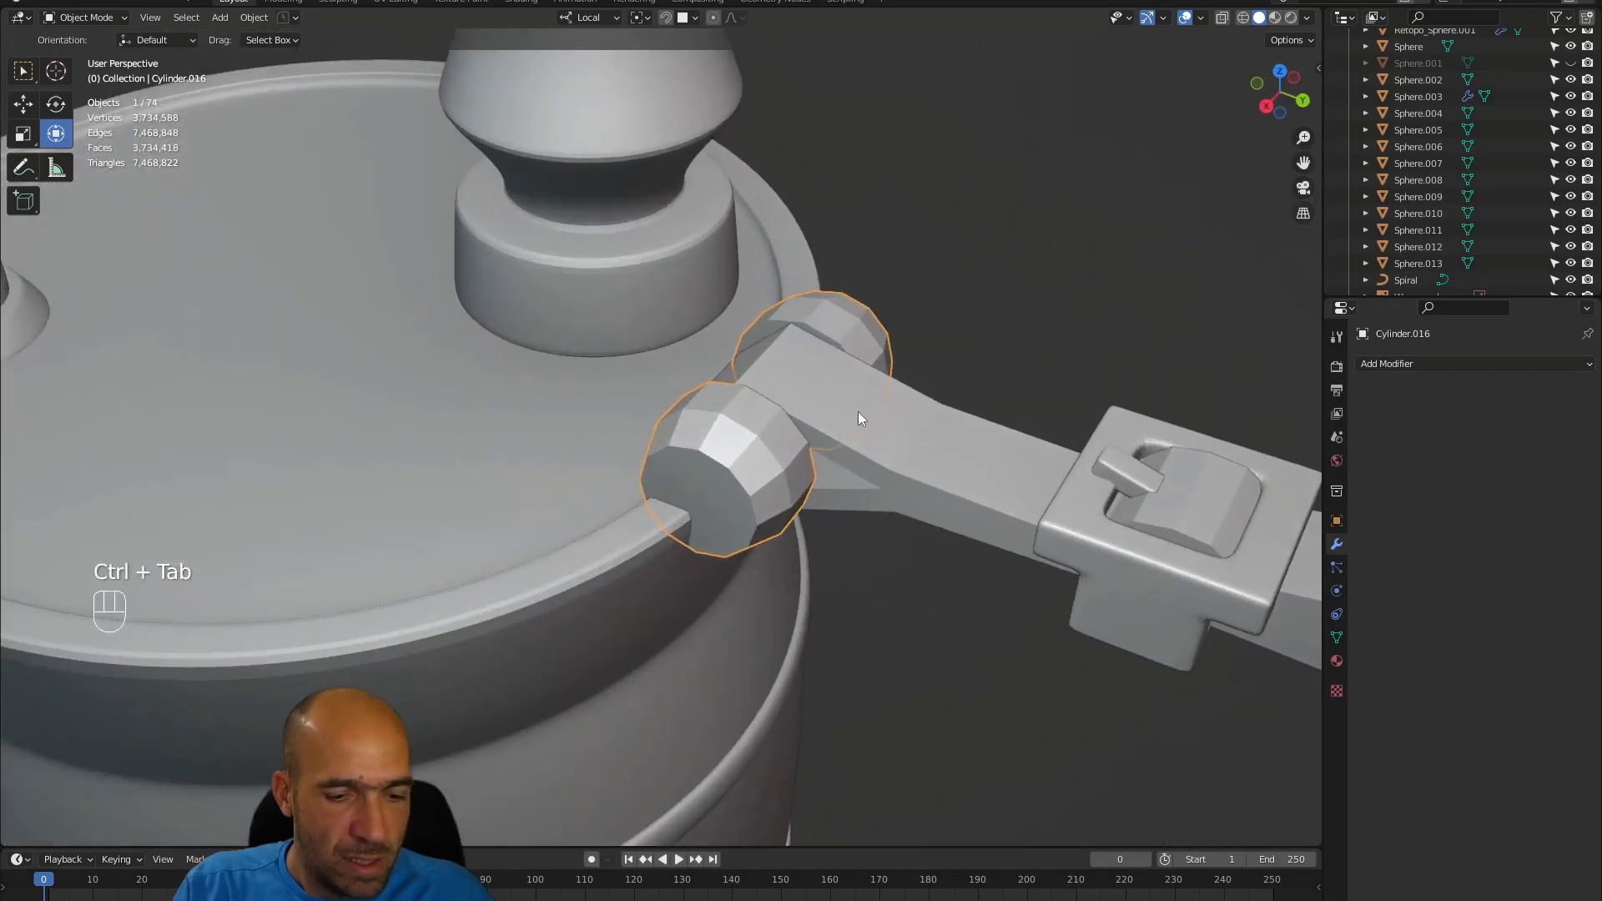
key(Tab)
alt+drag(766, 458, 776, 467)
key(3)
click(724, 488)
alt+drag(1050, 408, 857, 390)
shift+click(999, 612)
alt+drag(998, 612, 1166, 548)
key(i)
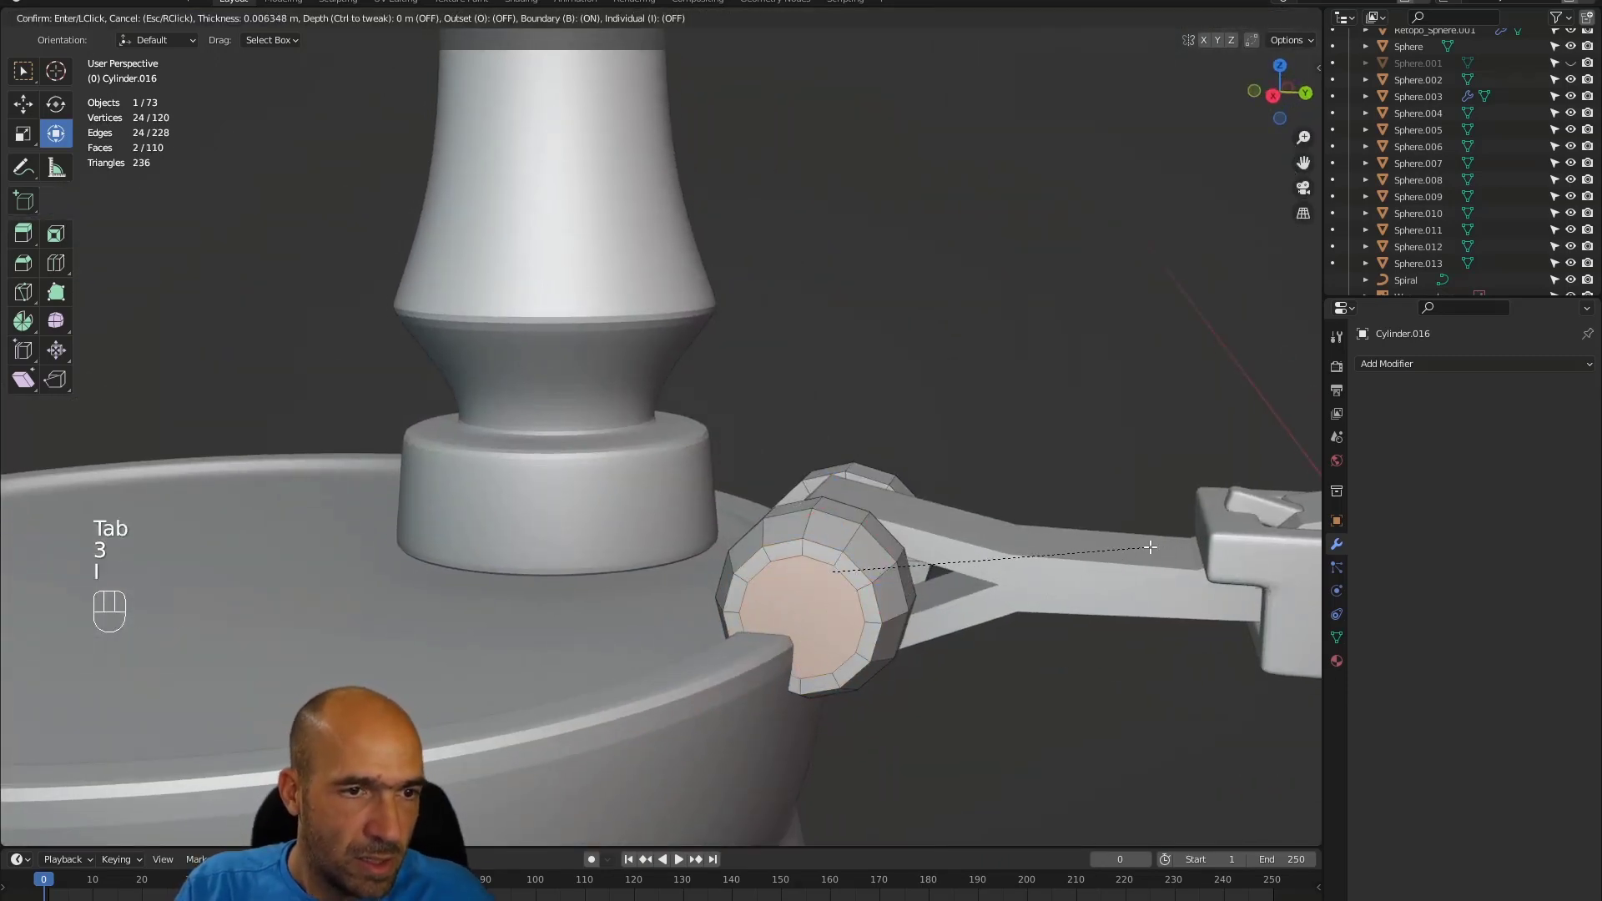
click(943, 554)
- Select the rim and middle edge loops on both heads of the strap pin, isolating the pin to reach the inner ones
alt+drag(943, 555, 891, 561)
key(2)
alt+click(890, 594)
alt+shift+click(615, 457)
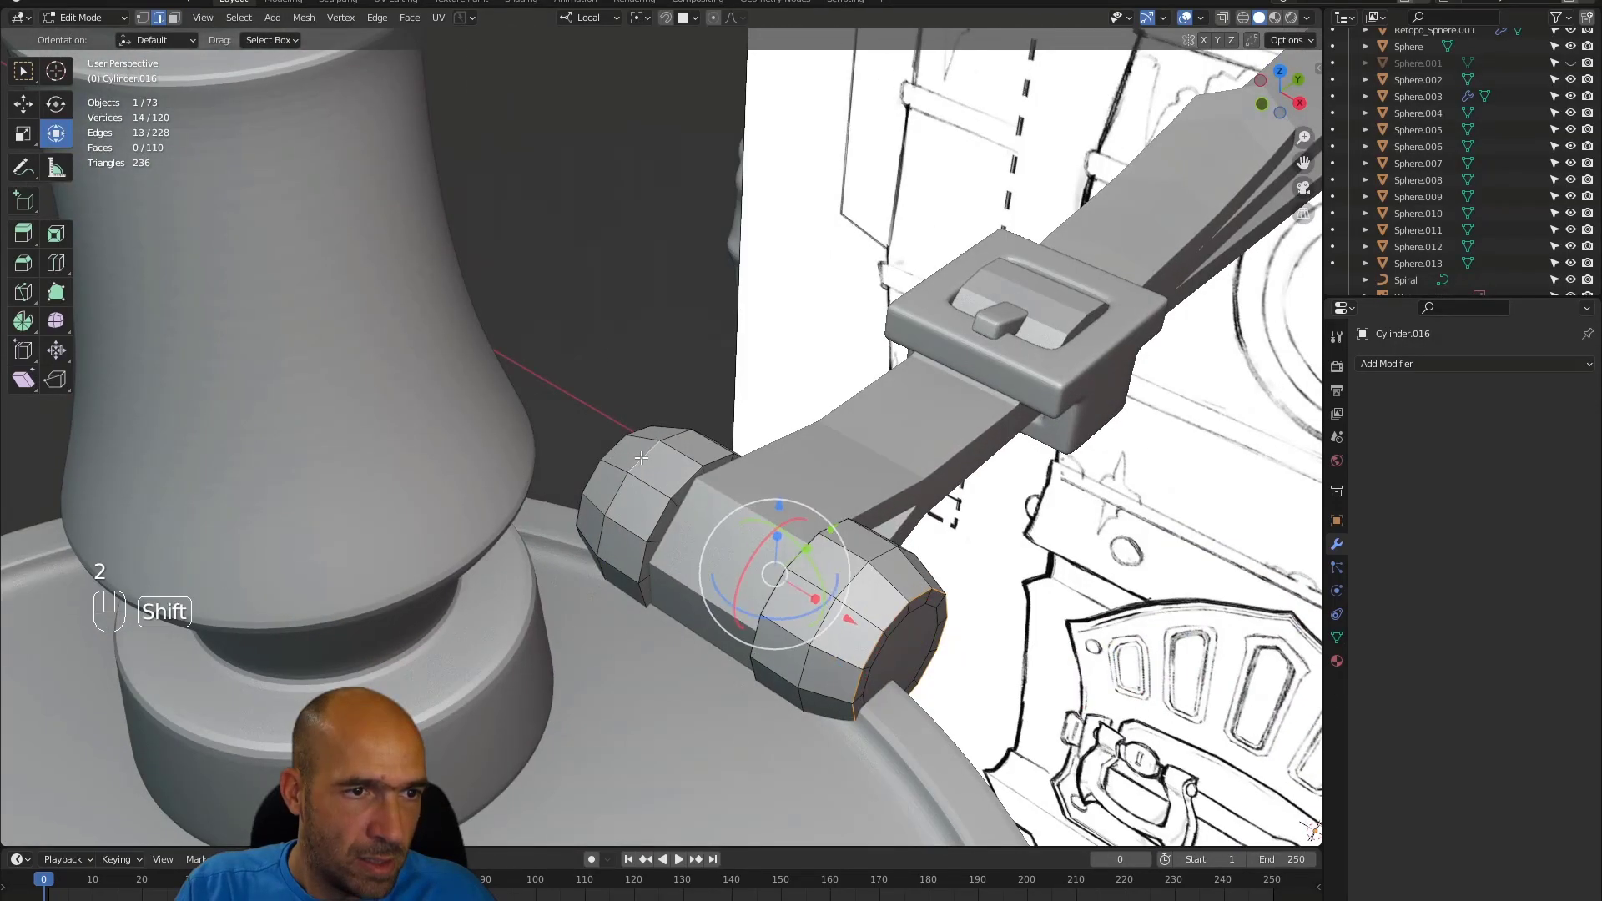
alt+shift+click(616, 447)
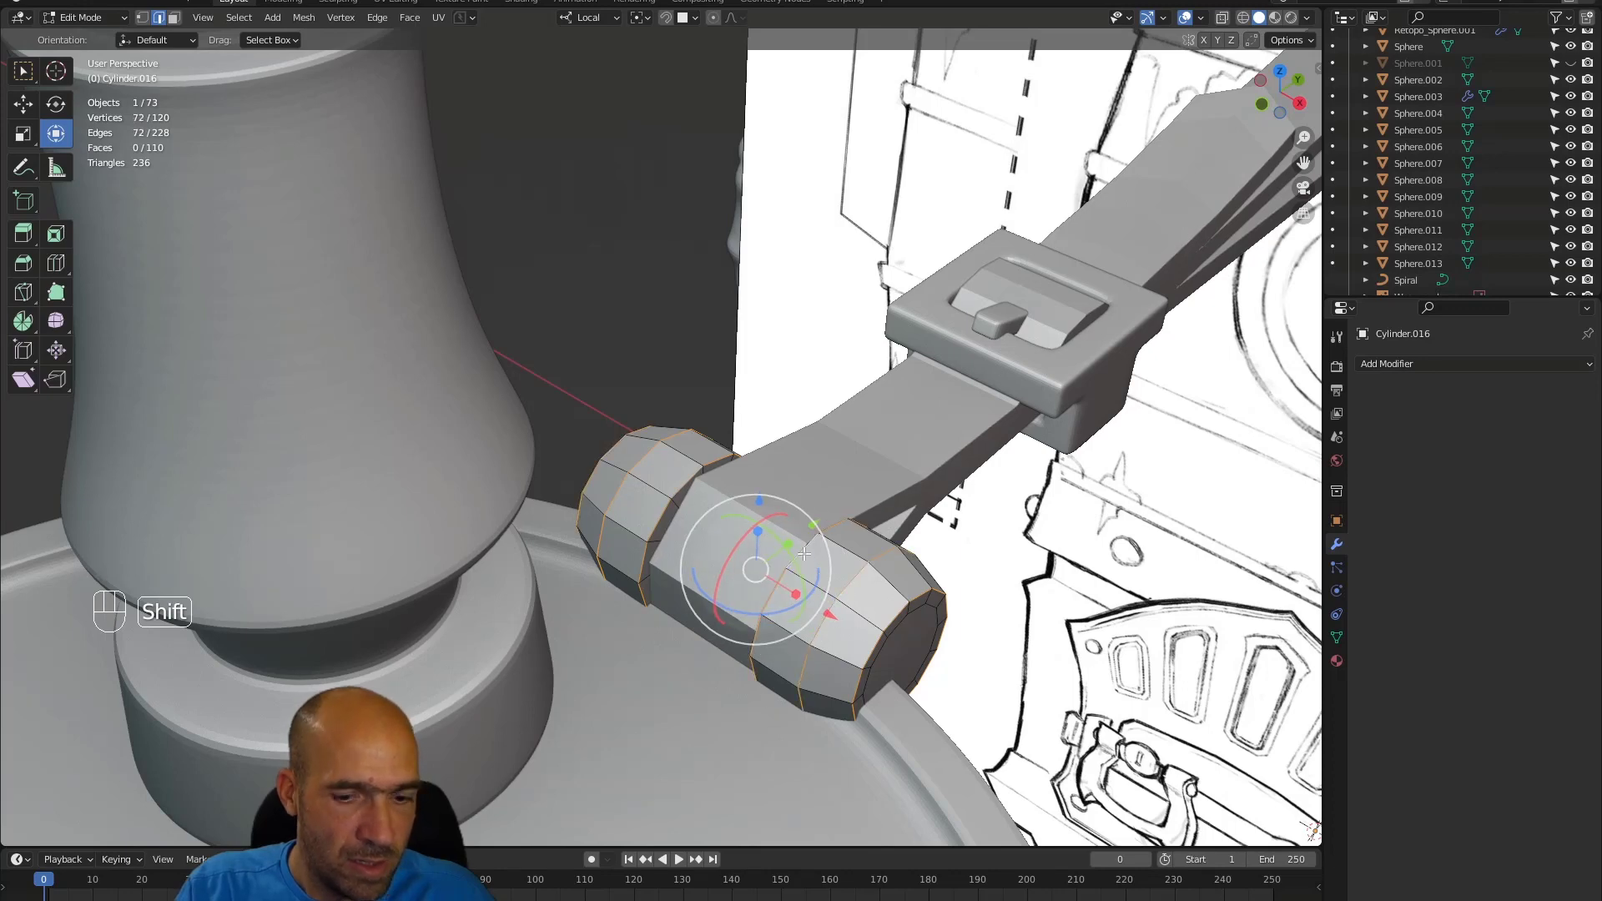
key(slash)
middle_drag(678, 367, 785, 368)
alt+shift+click(560, 343)
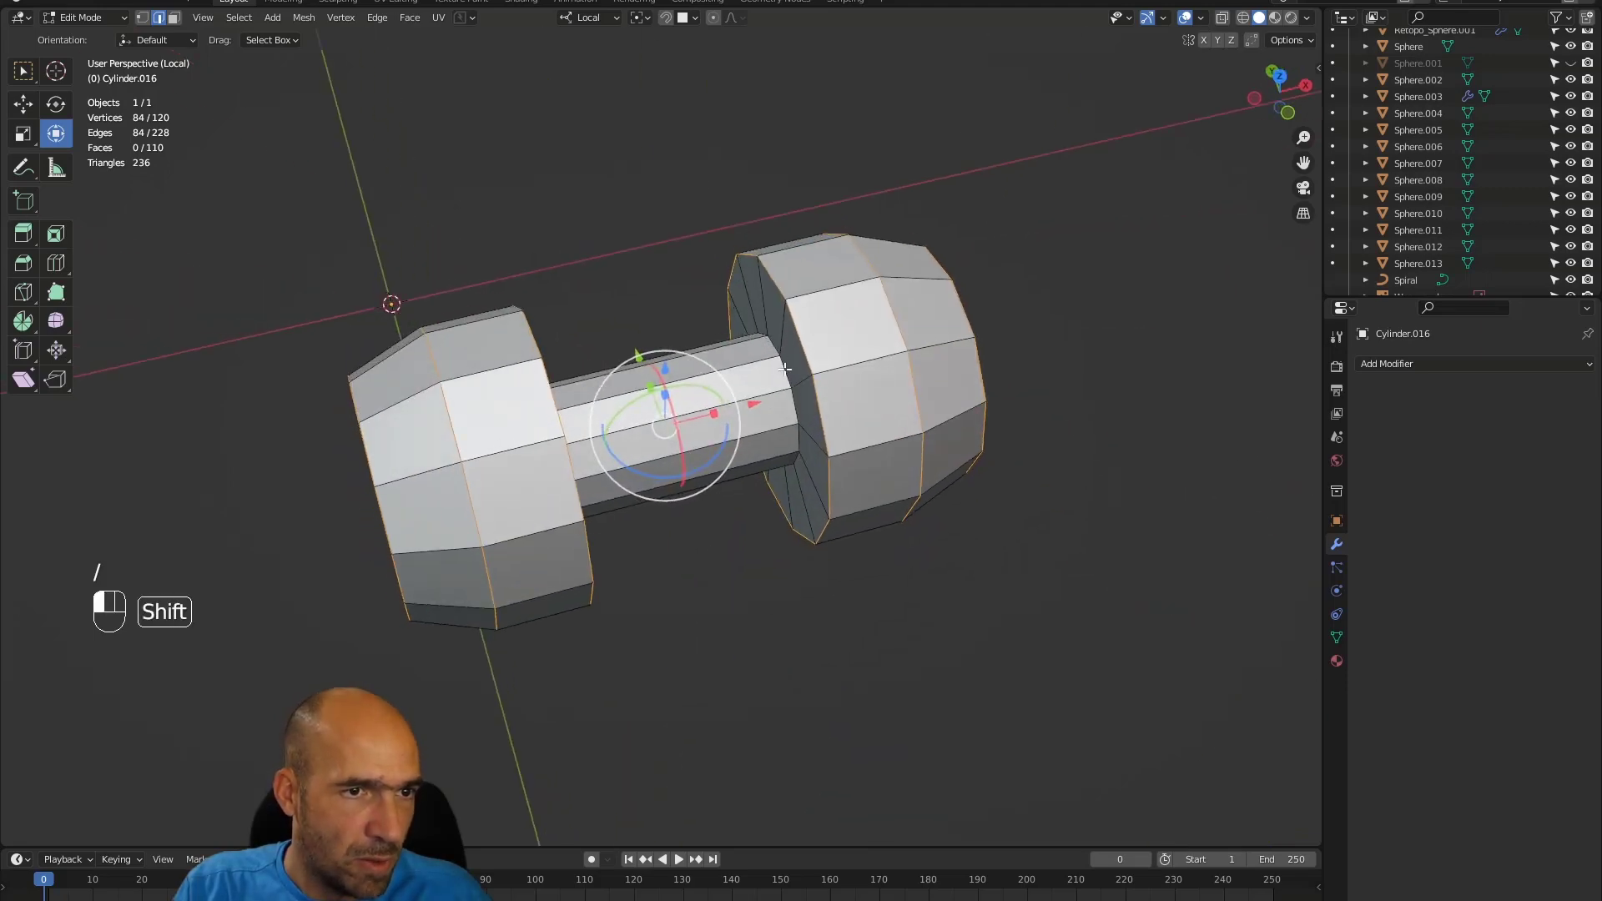
- Add a Subdivision Surface modifier to the strap pin with viewport and render levels of 4
click(1423, 368)
click(1282, 668)
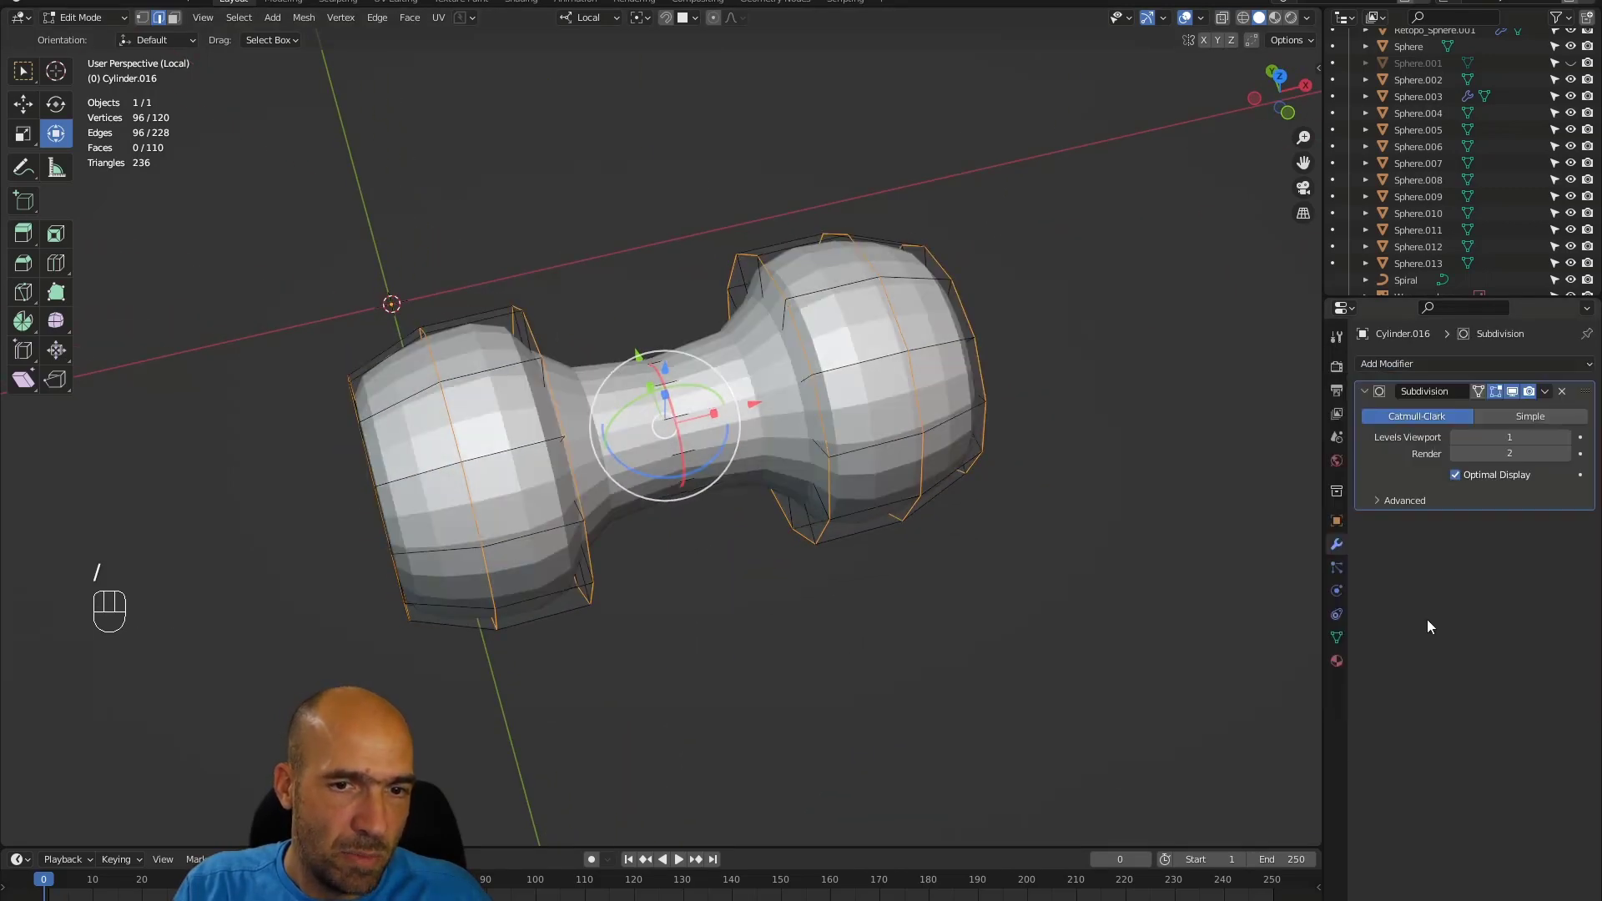
key(ctrl+3)
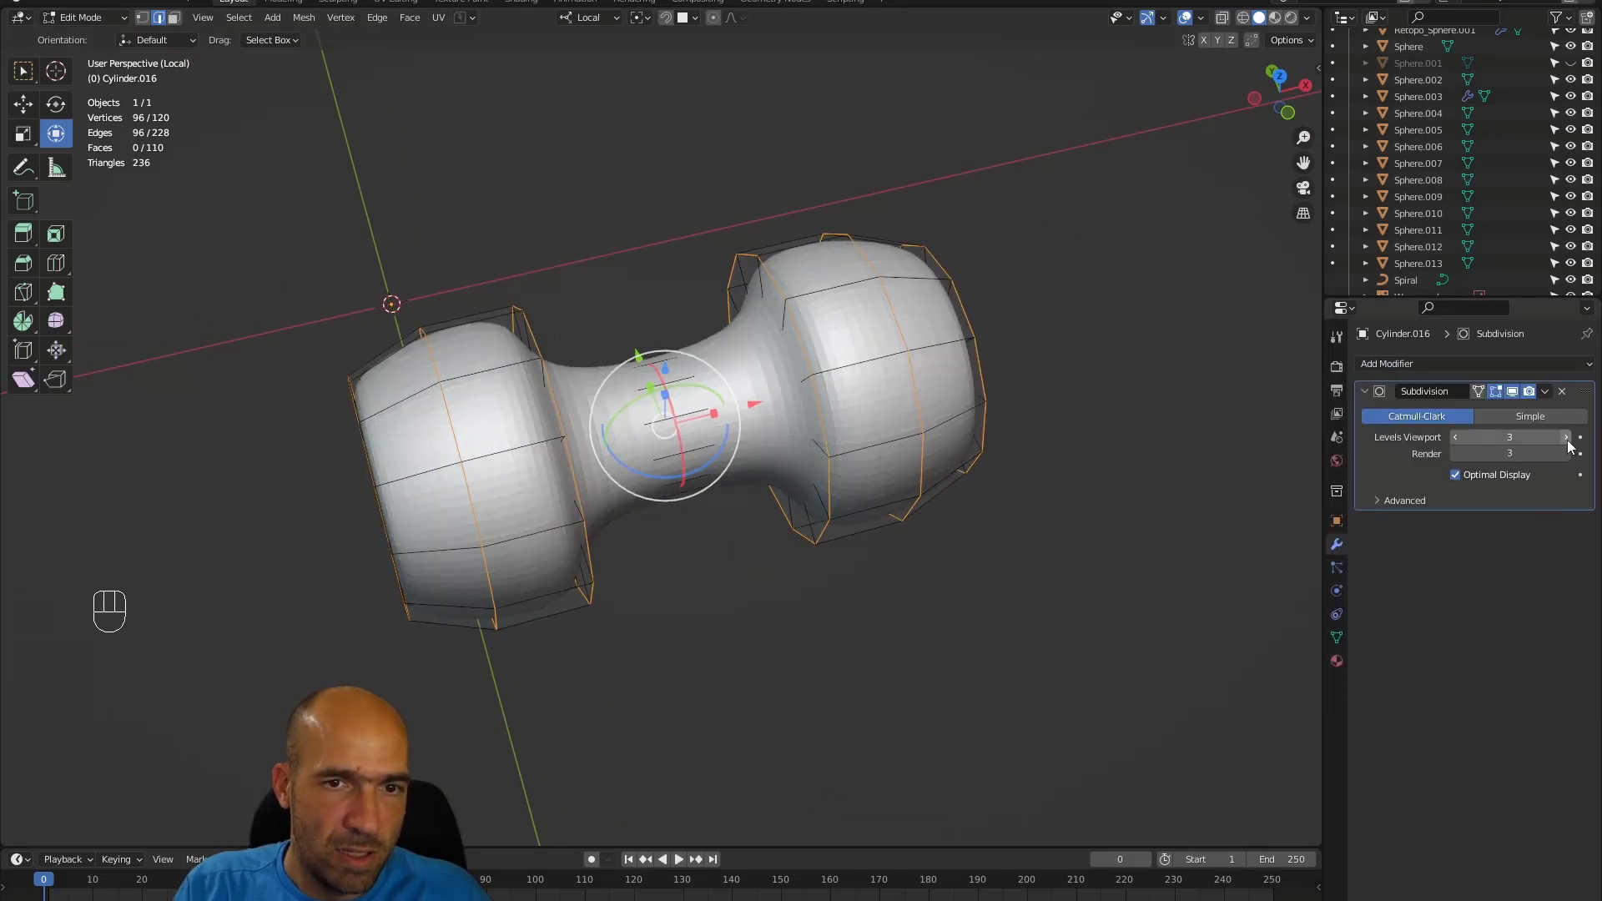
- Apply a partial edge crease to the selected loops on both heads of the strap pin
alt+drag(848, 460, 881, 435)
key(shift+e)
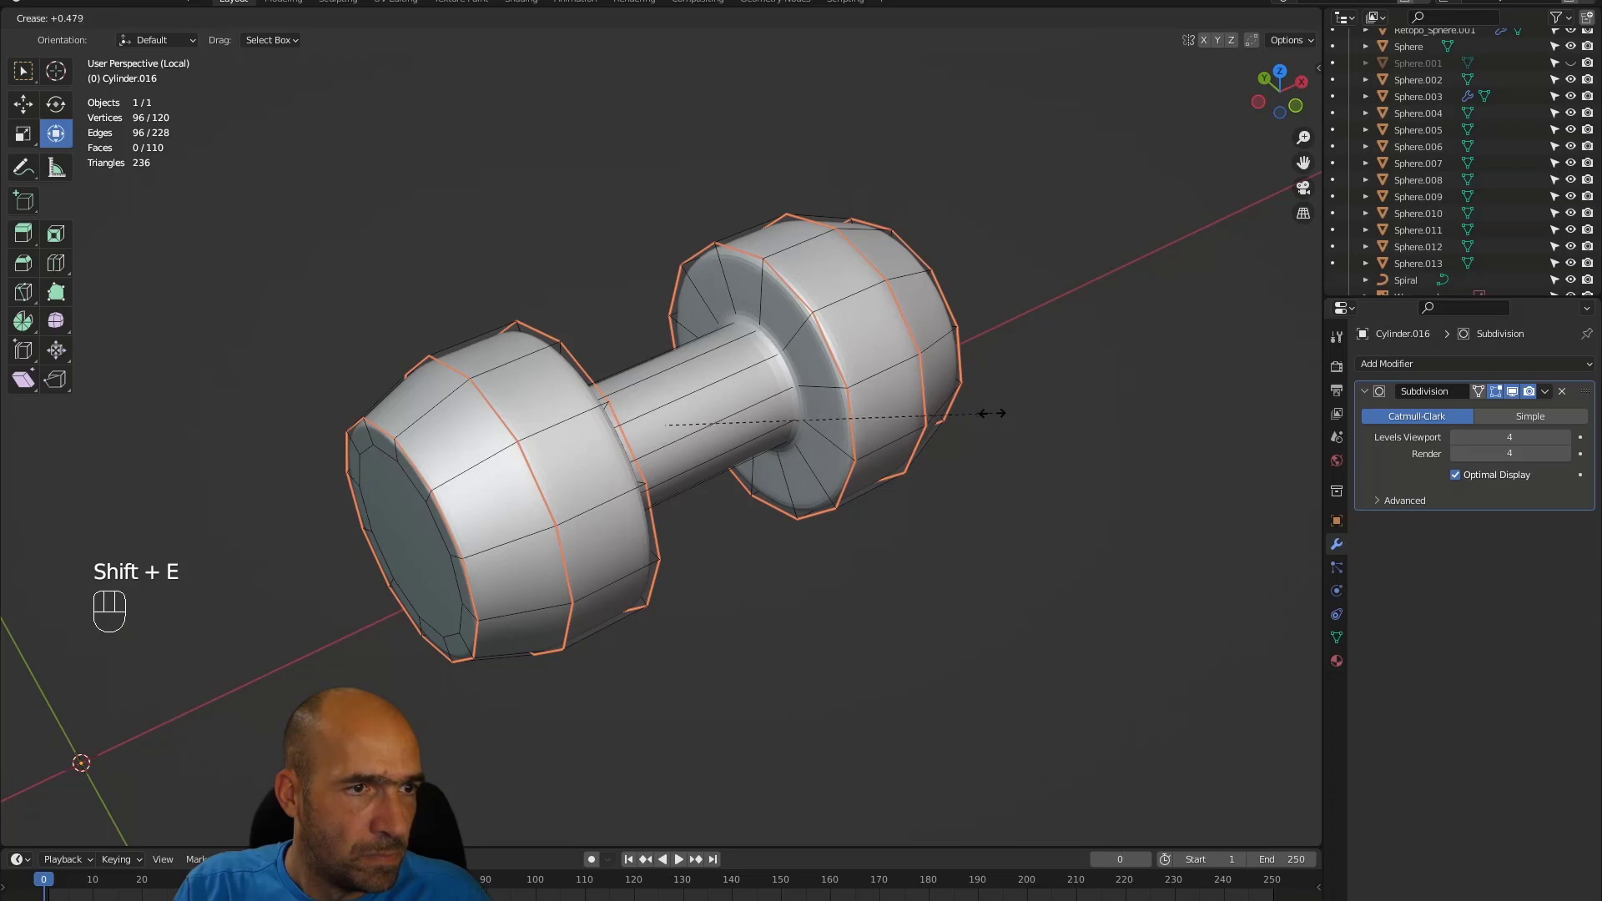
click(973, 415)
alt+drag(973, 415, 909, 555)
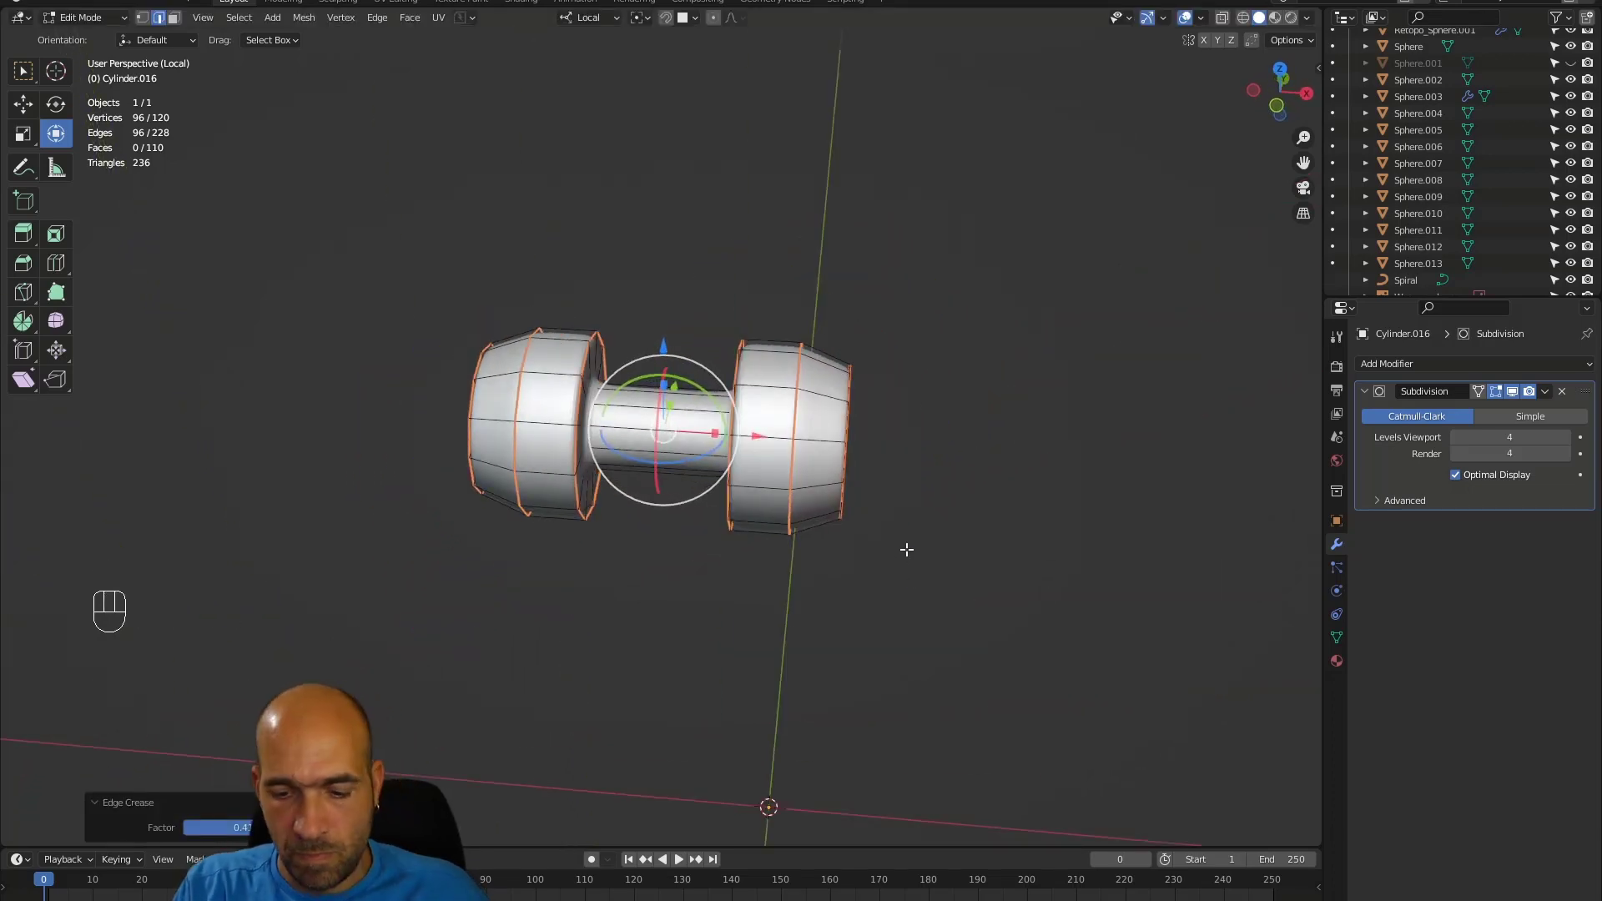
- Leave the isolated view of the pin and switch mesh editing to the buckled strap
key(KP_Divide)
alt+drag(1001, 388, 882, 271)
alt+shift+drag(882, 272, 949, 516)
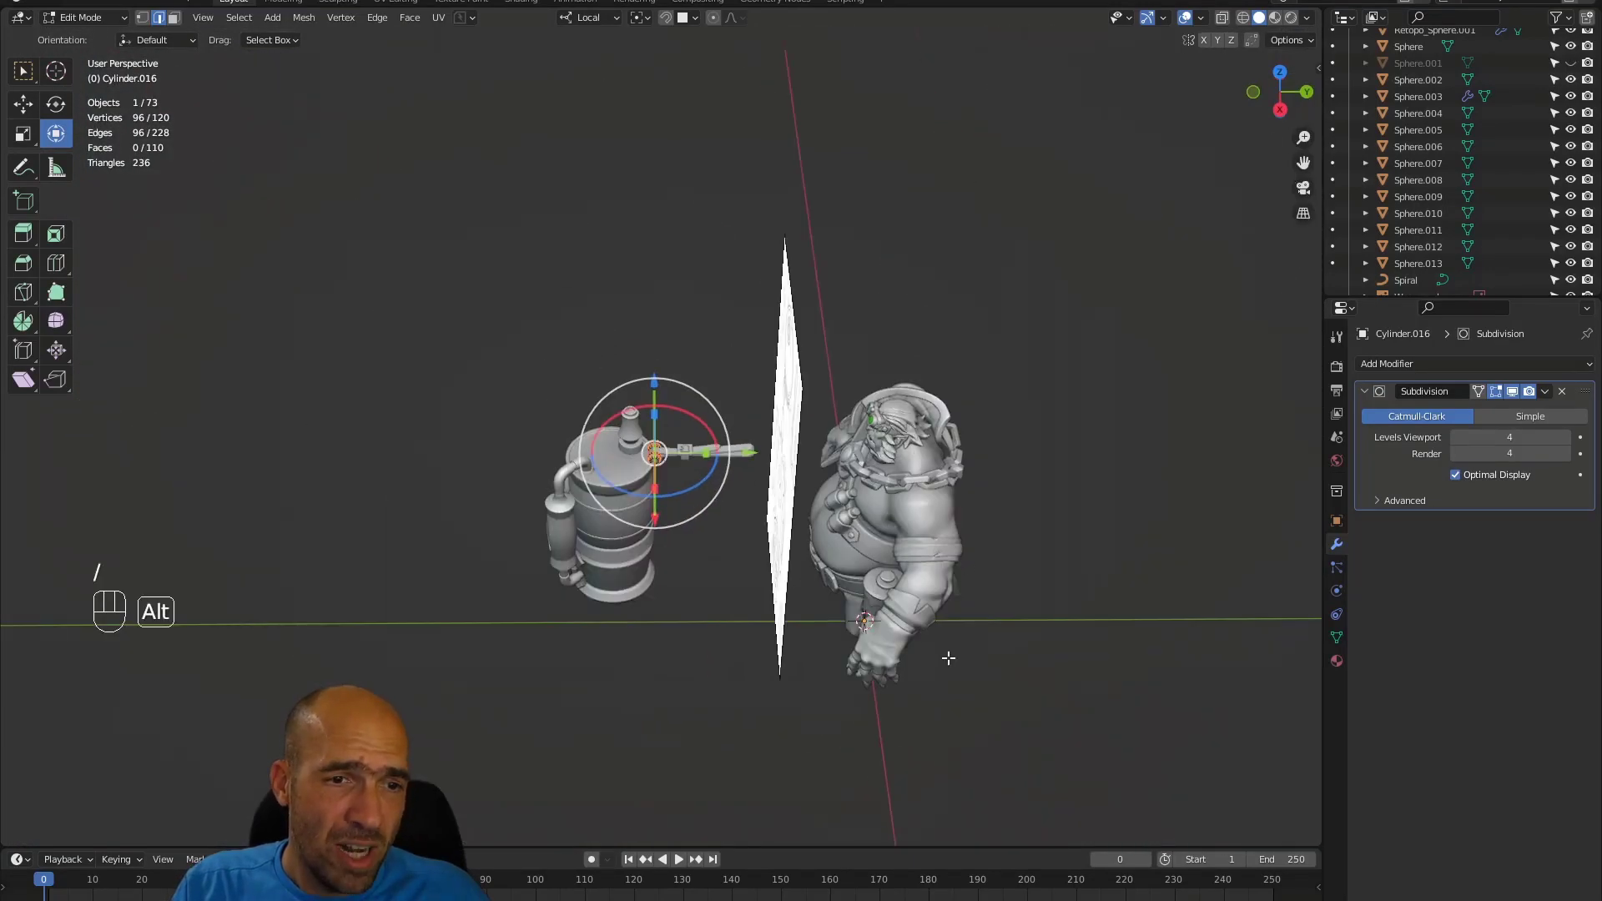
alt+drag(949, 659, 841, 546)
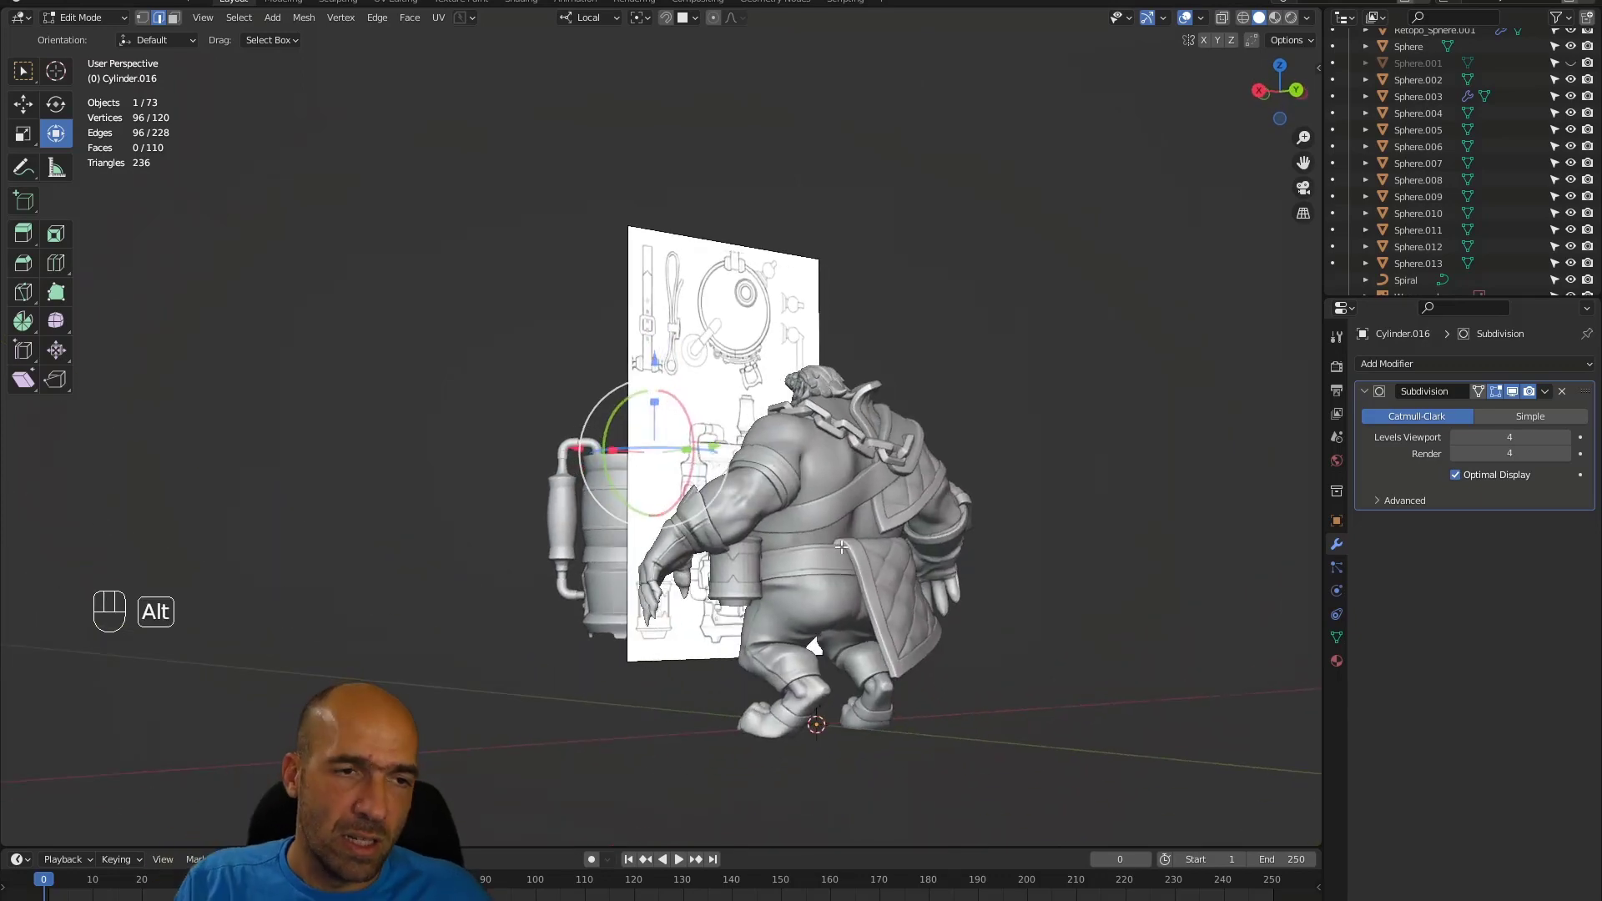
alt+drag(980, 423, 958, 477)
mouse_move(761, 519)
alt+shift+mouse_down()
mouse_move(734, 513)
mouse_move(755, 476)
mouse_move(827, 428)
mouse_move(794, 481)
mouse_move(847, 481)
mouse_move(894, 426)
mouse_move(991, 456)
alt+shift+mouse_up()
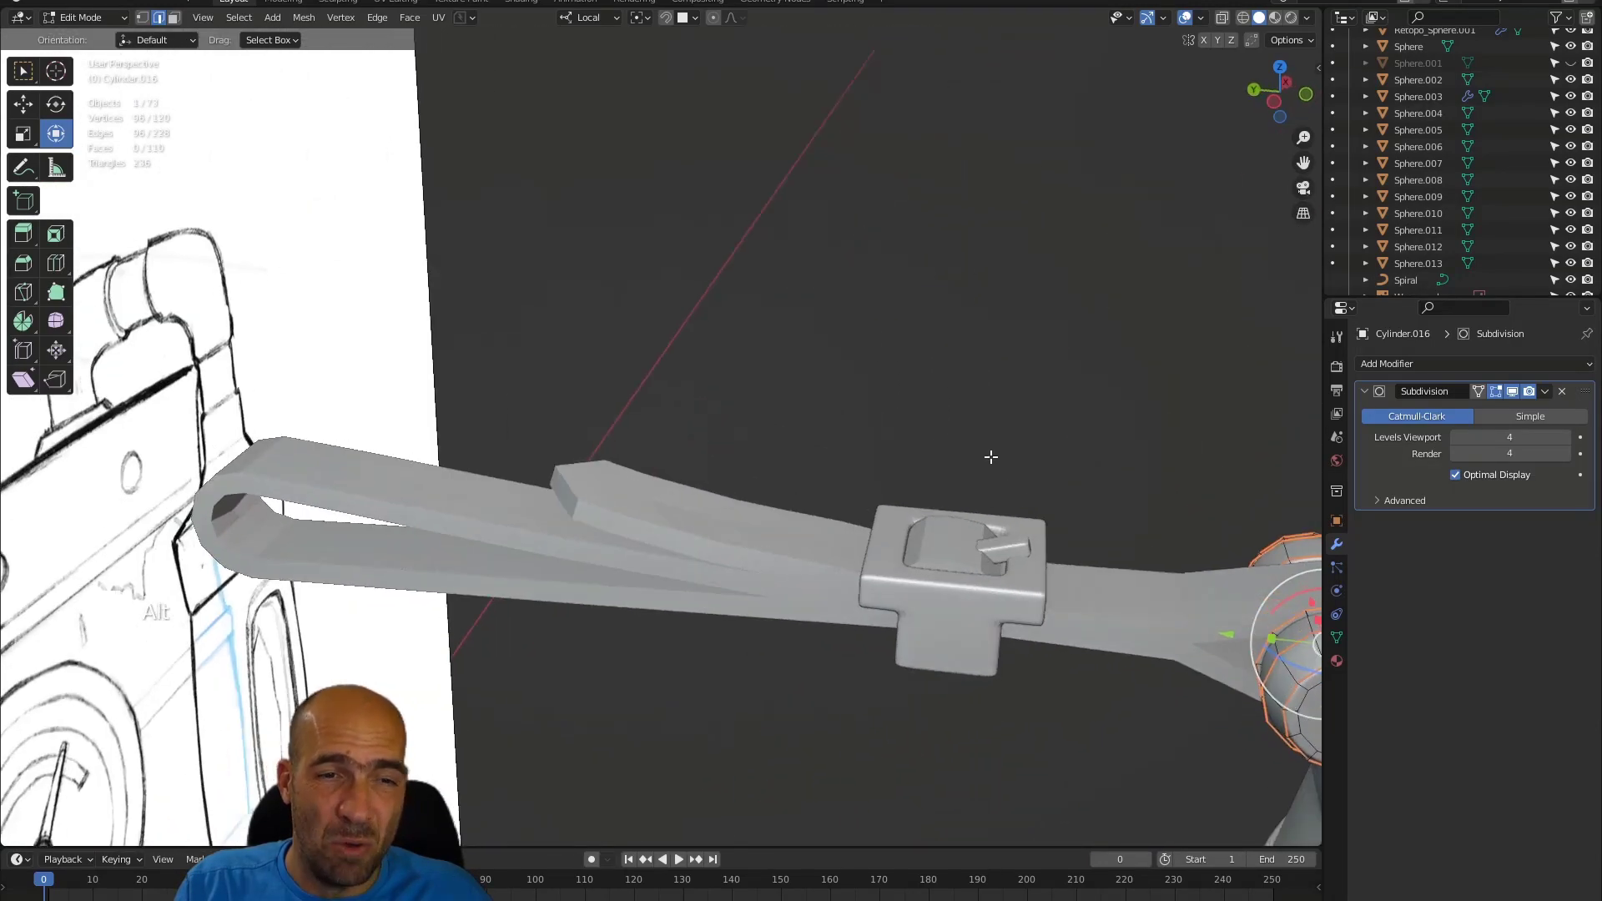
key(alt+q)
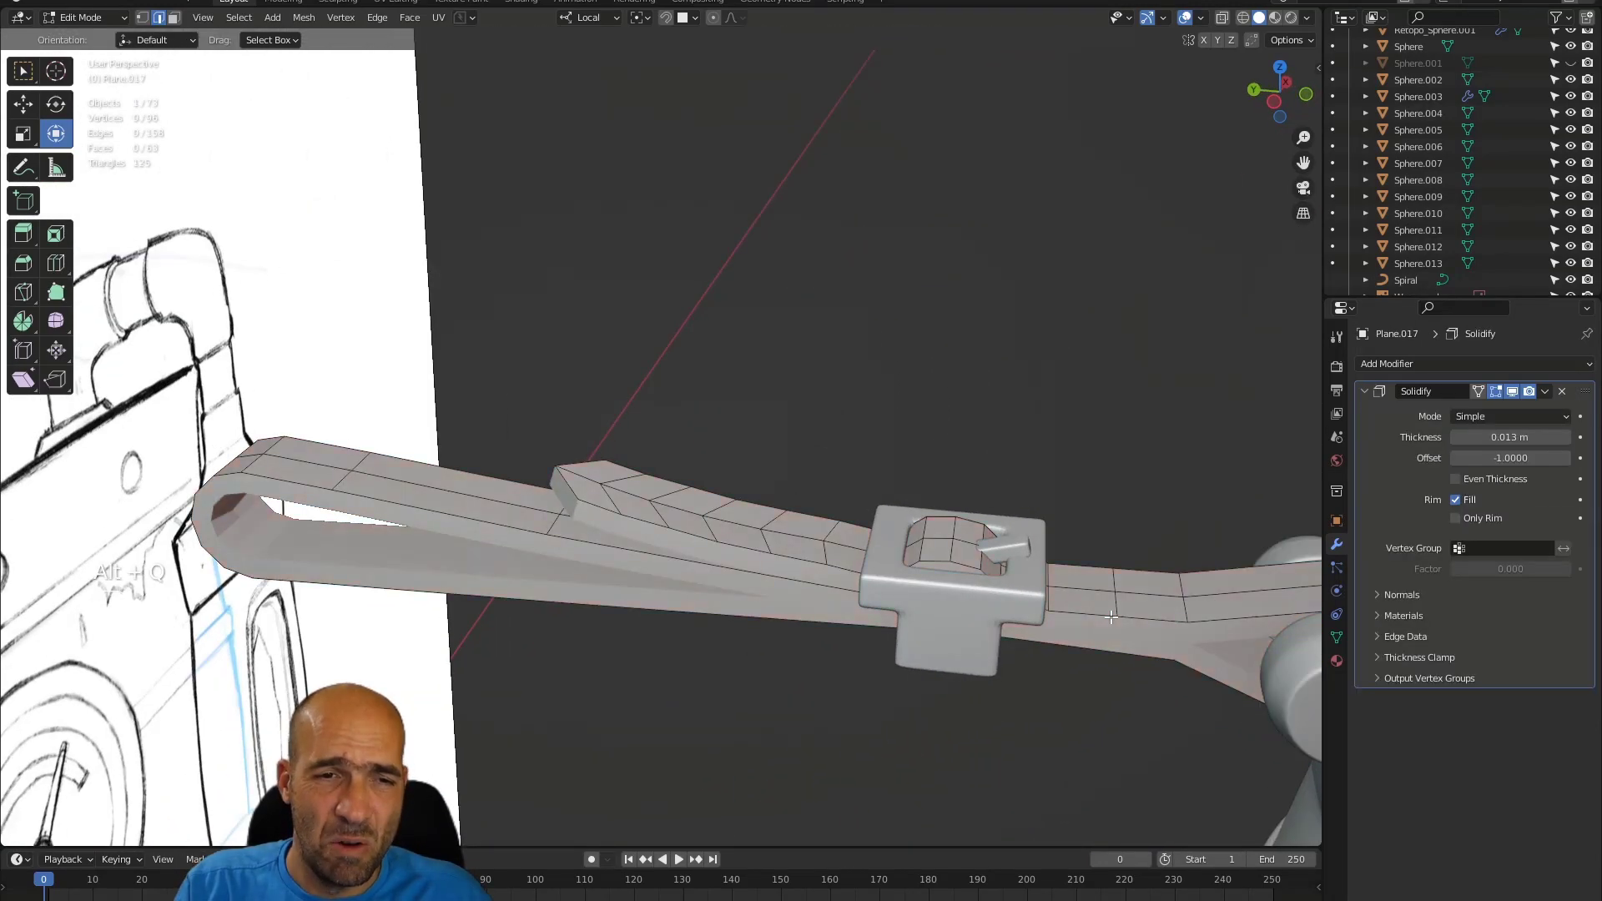
alt+drag(1112, 617, 660, 516)
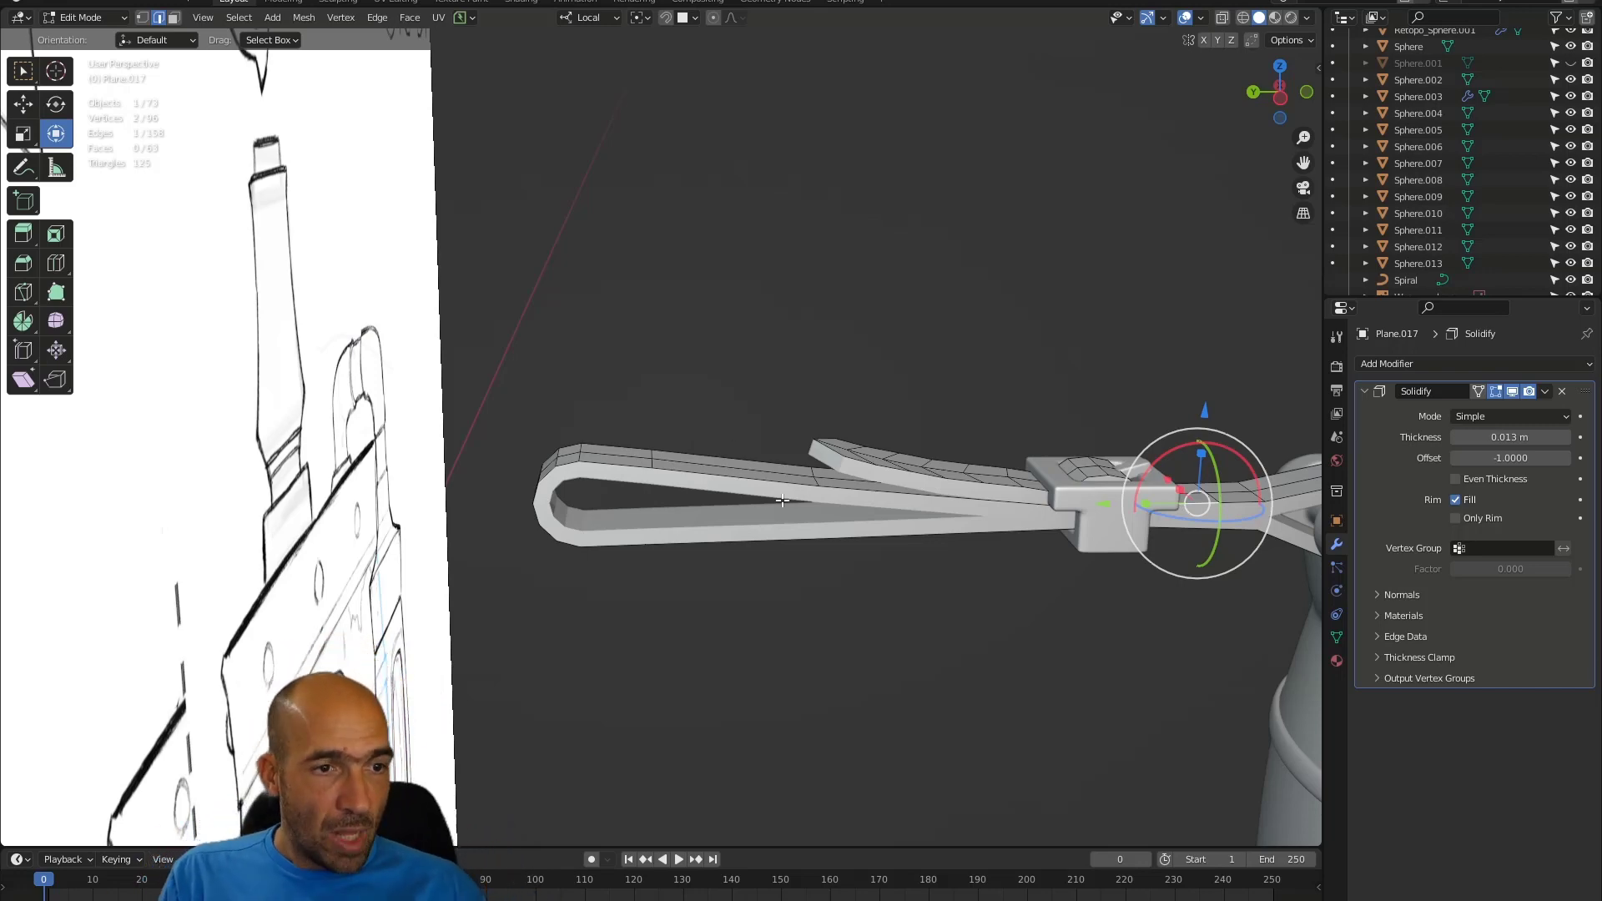
- Turn on X-ray and lower the bottom rows of vertices near the end of the strap loop to open it up
ctrl+alt+drag(722, 636, 823, 576)
key(alt+z)
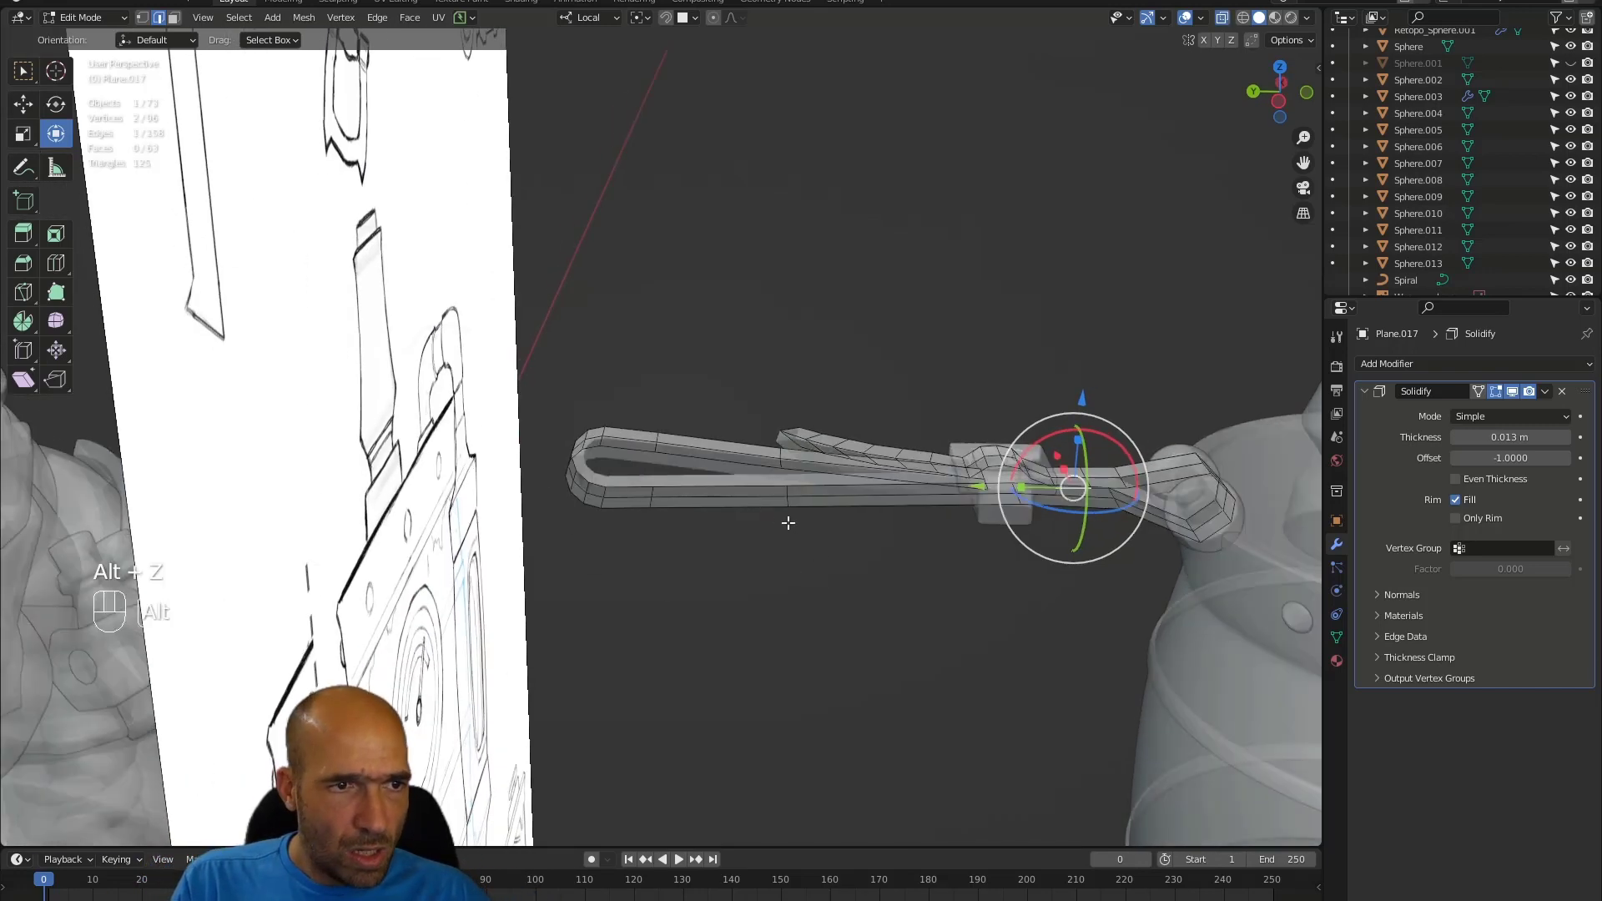
mouse_move(762, 511)
ctrl+alt+mouse_down()
mouse_move(725, 486)
mouse_move(633, 616)
mouse_move(552, 619)
ctrl+alt+mouse_up()
alt+drag(636, 571, 626, 544)
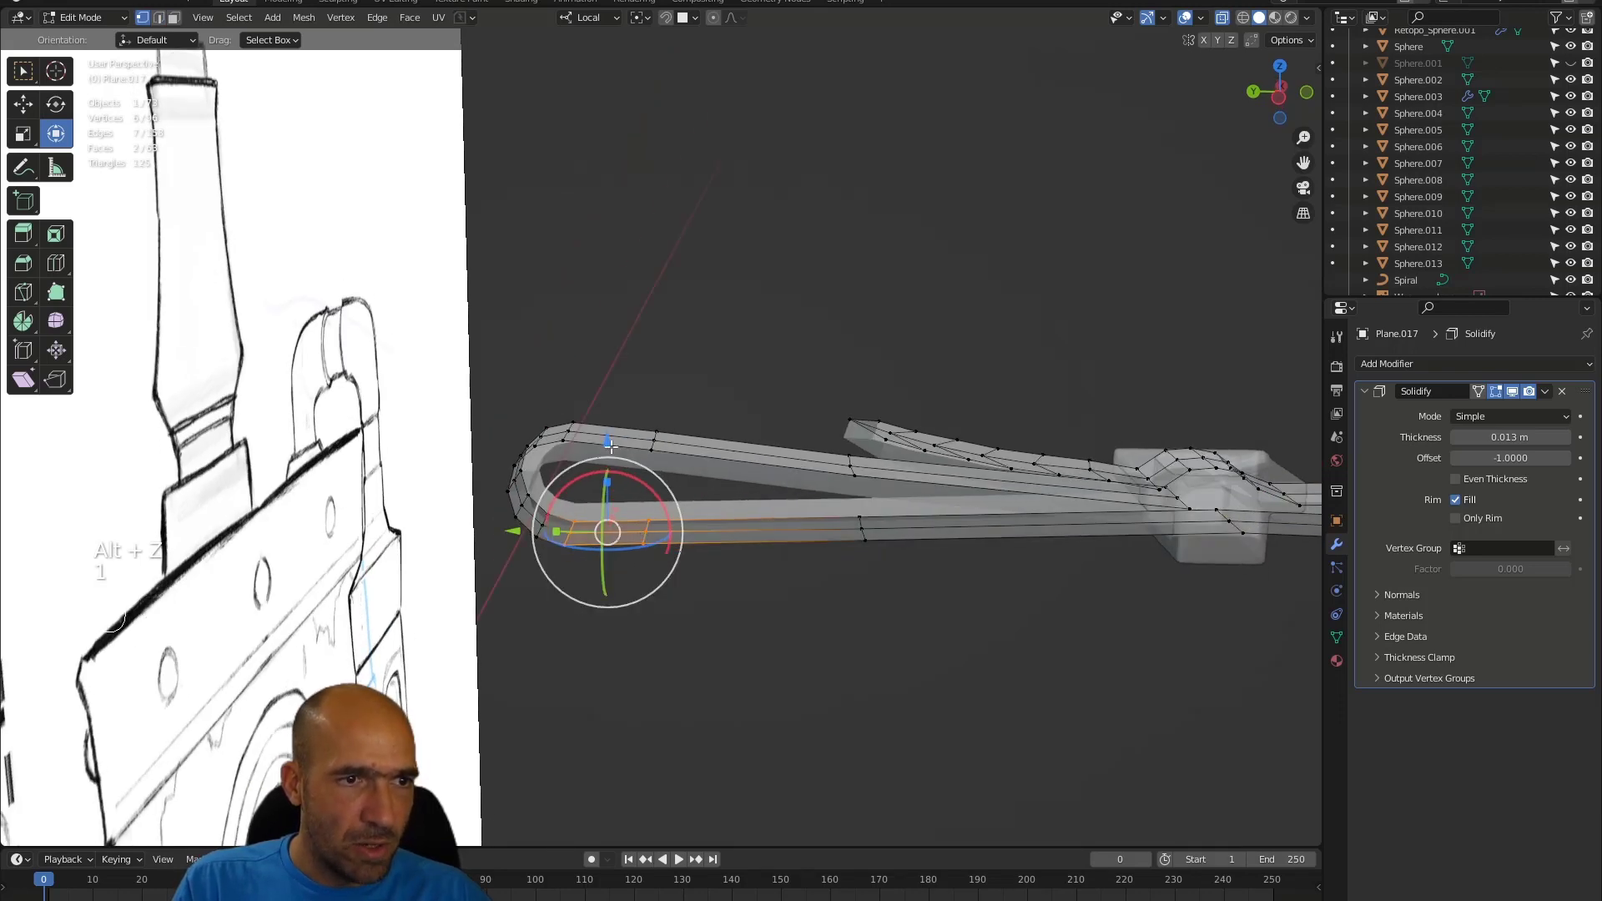
drag(611, 446, 526, 526)
- Try to rotate the selected faces at the lower corner of the strap loop, undoing the attempt
shift+drag(383, 620, 351, 596)
key(ctrl+z)
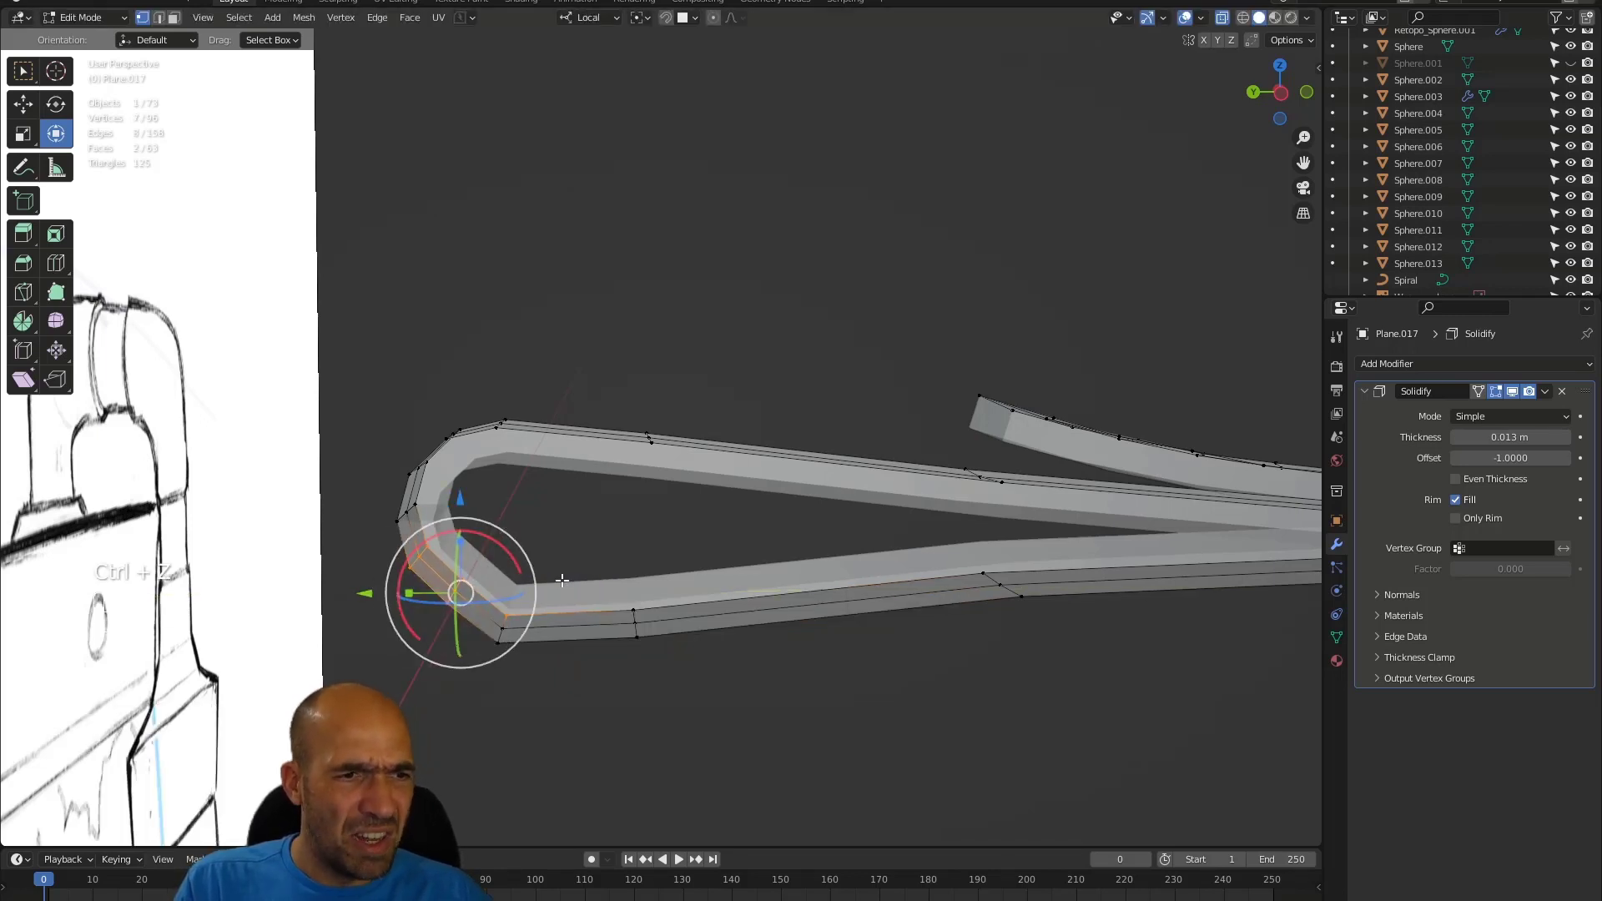
mouse_move(564, 581)
alt+mouse_down()
mouse_move(567, 553)
mouse_move(557, 571)
alt+mouse_up()
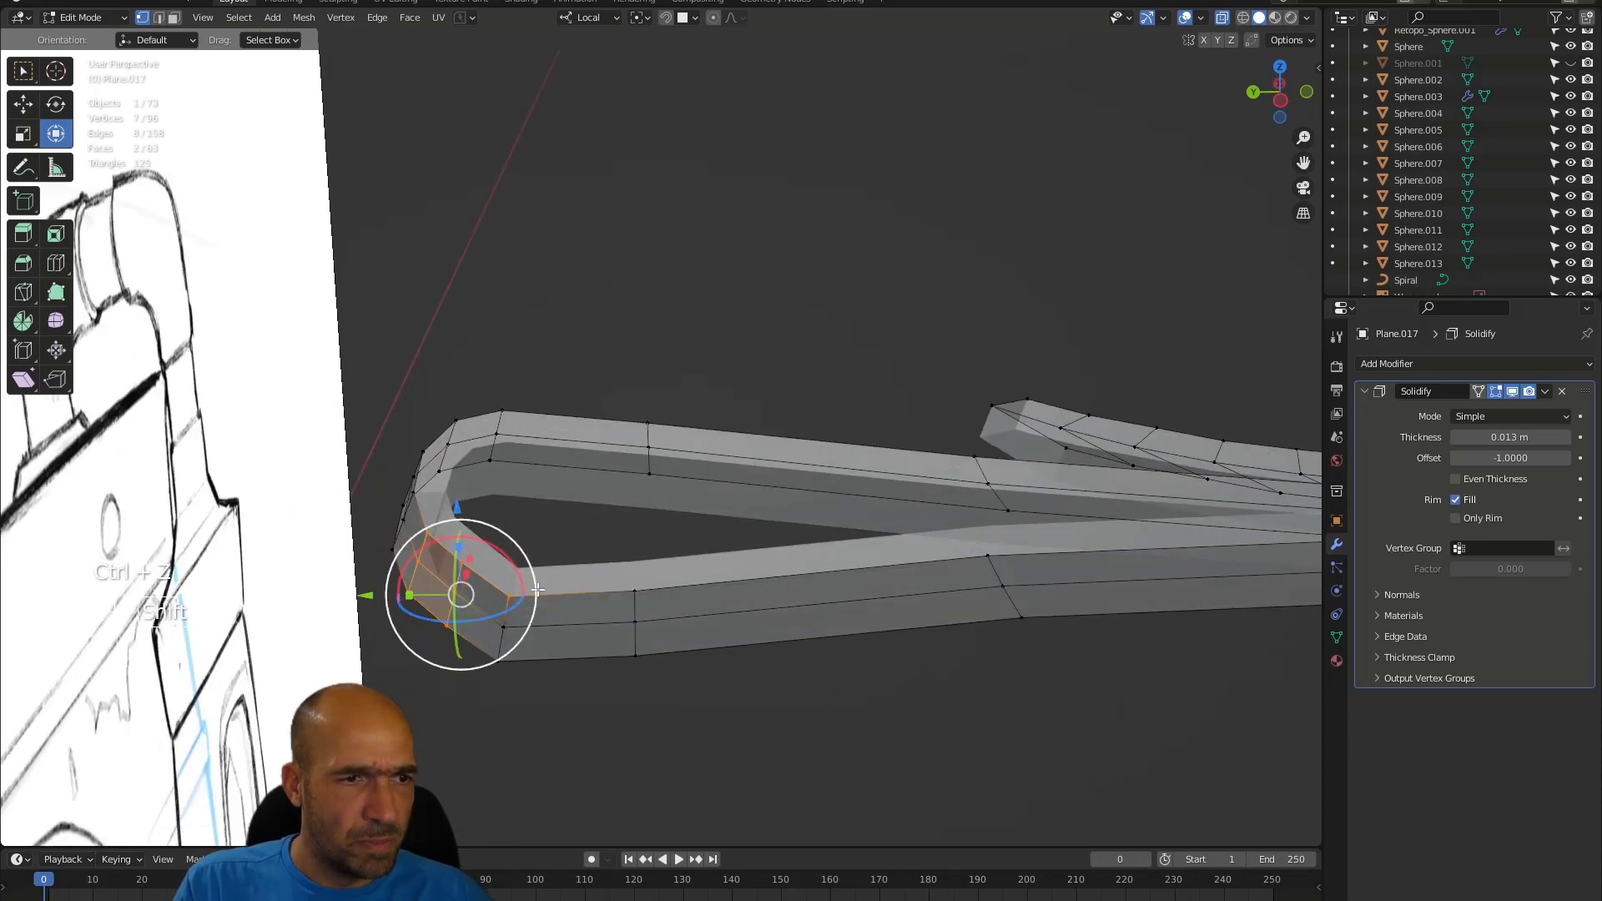
key(ctrl+z)
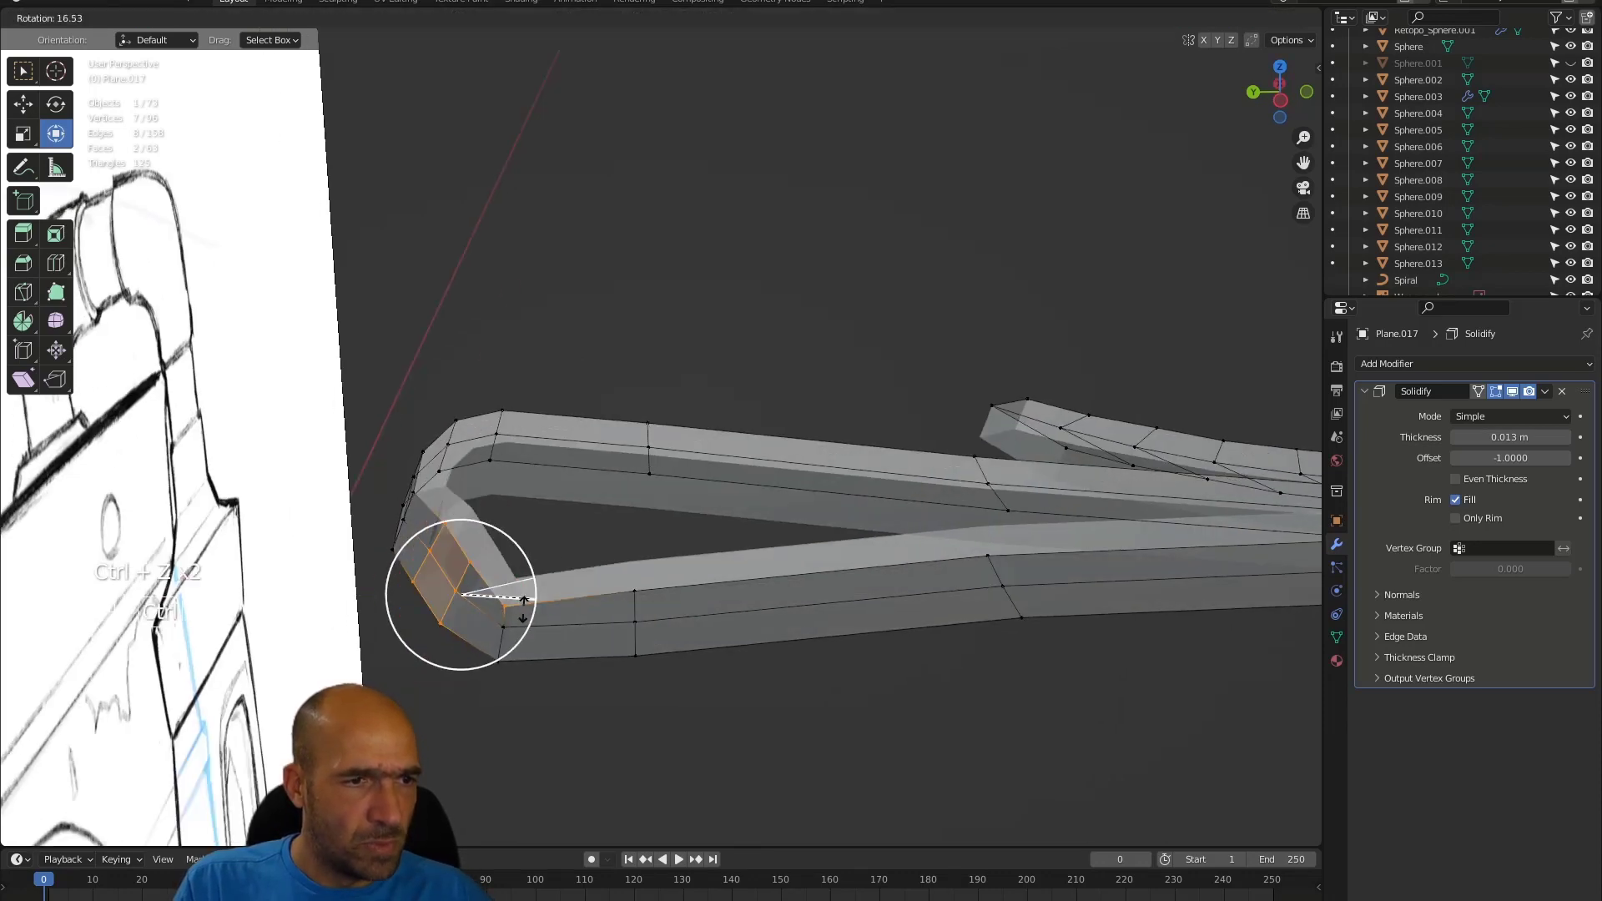
key(ctrl+z)
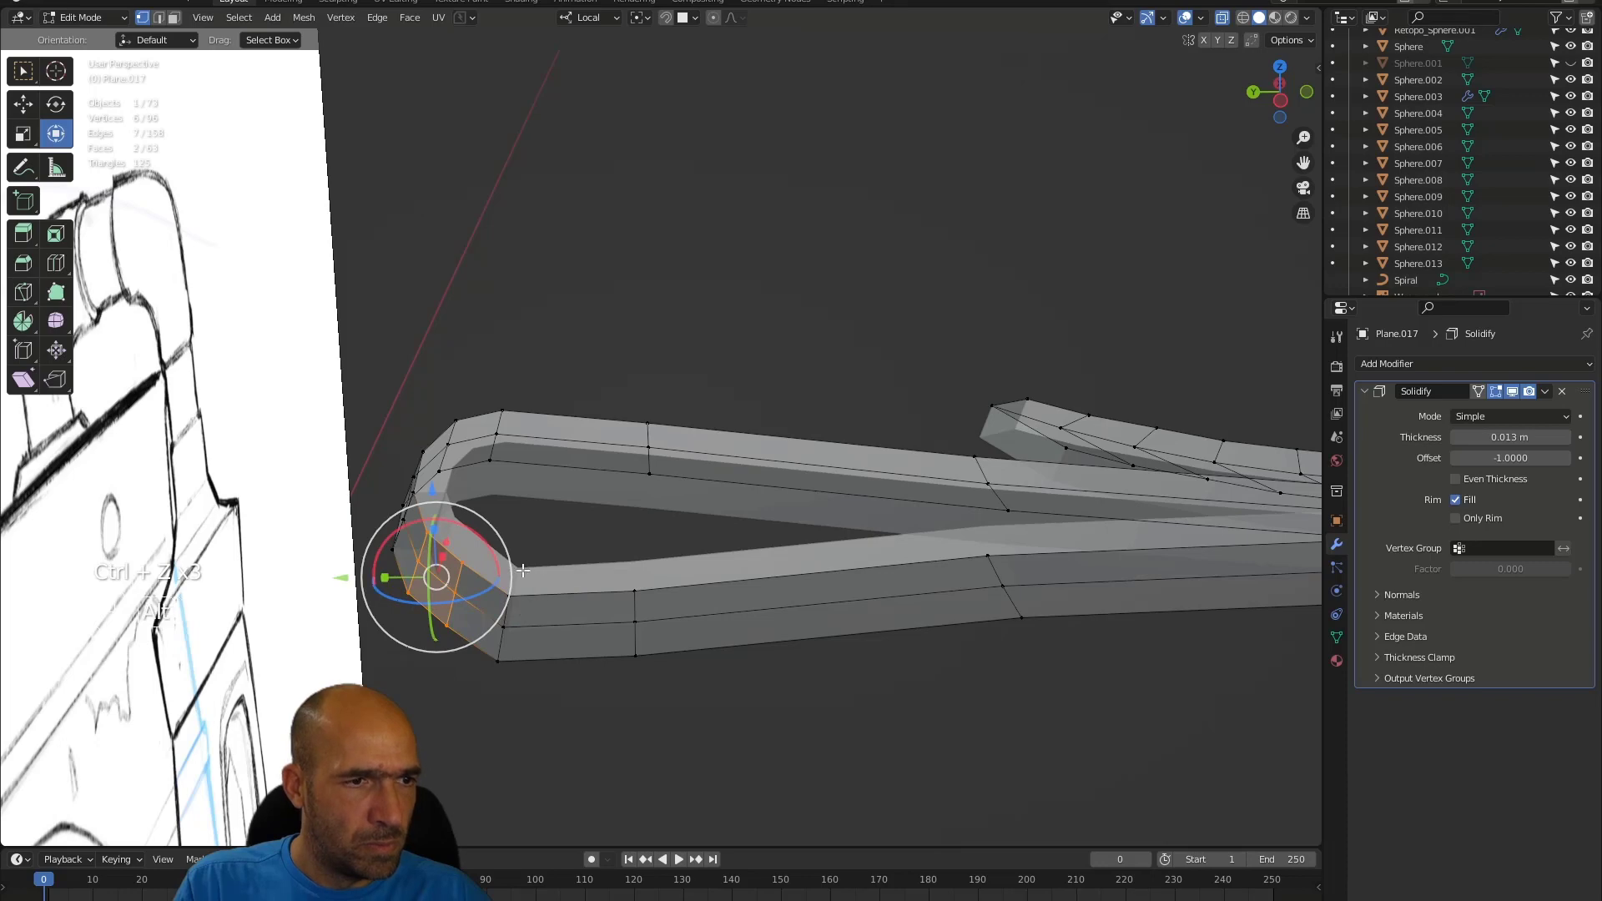
- Select the faces and end rows on the lower curve of the strap loop and shift them along local Y to round it
alt+drag(523, 570, 521, 567)
click(339, 577)
drag(337, 578, 327, 578)
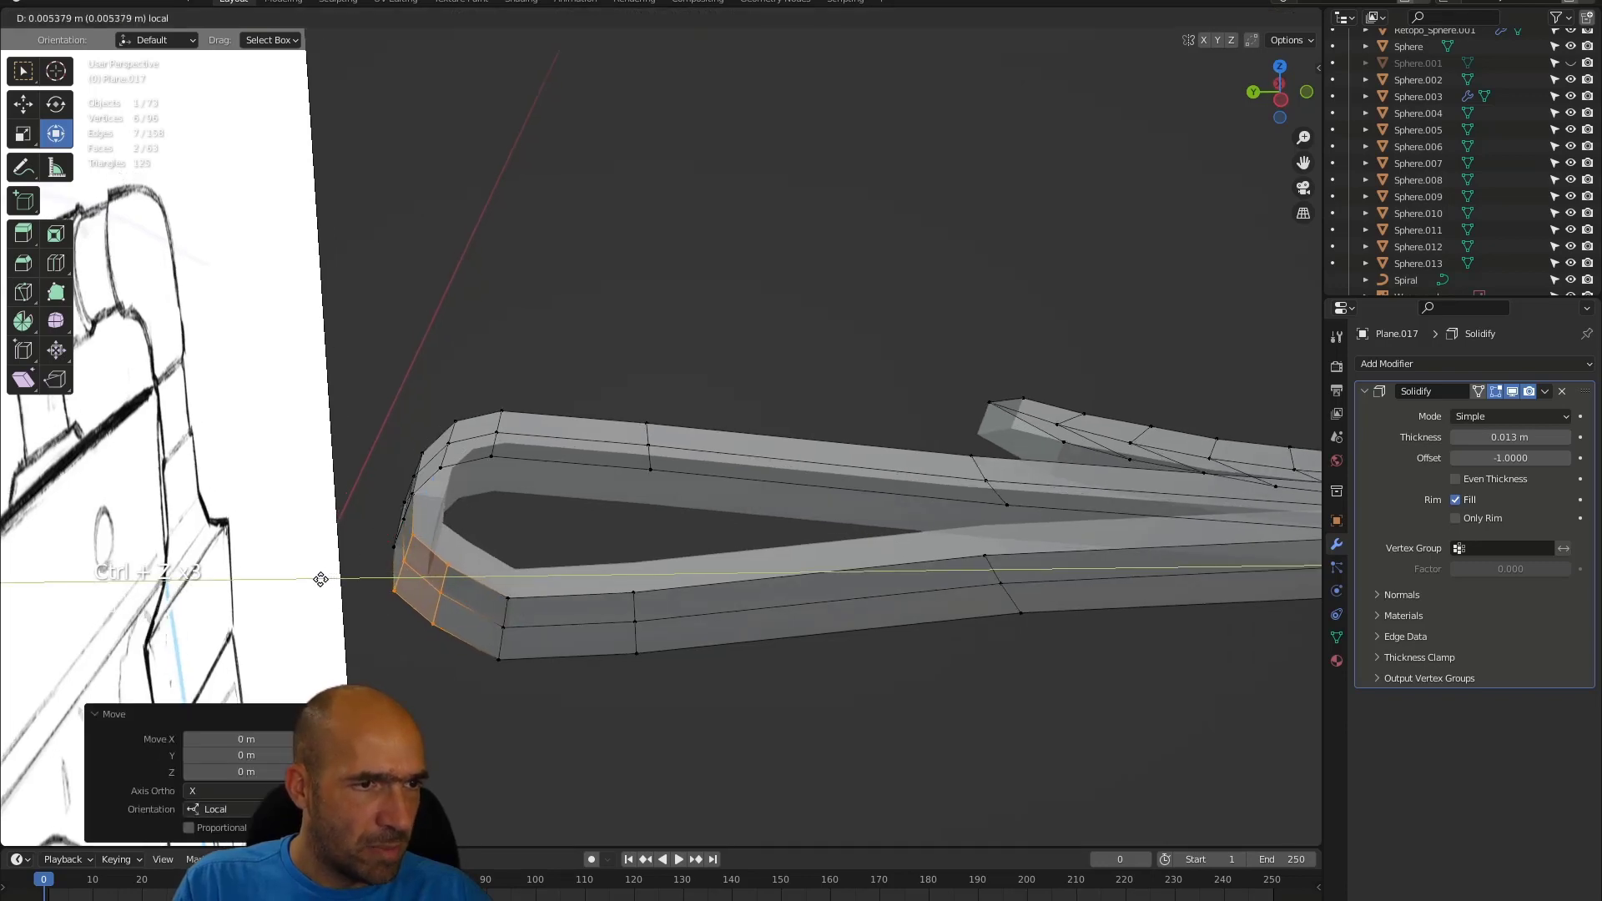
alt+drag(447, 504, 535, 491)
click(534, 502)
drag(383, 537, 299, 520)
key(g)
key(y)
key(y)
- Raise the upper bend row of the loop and move it toward the buckle, shifting the row behind it -0.03776 m along local Y
alt+drag(501, 540, 490, 489)
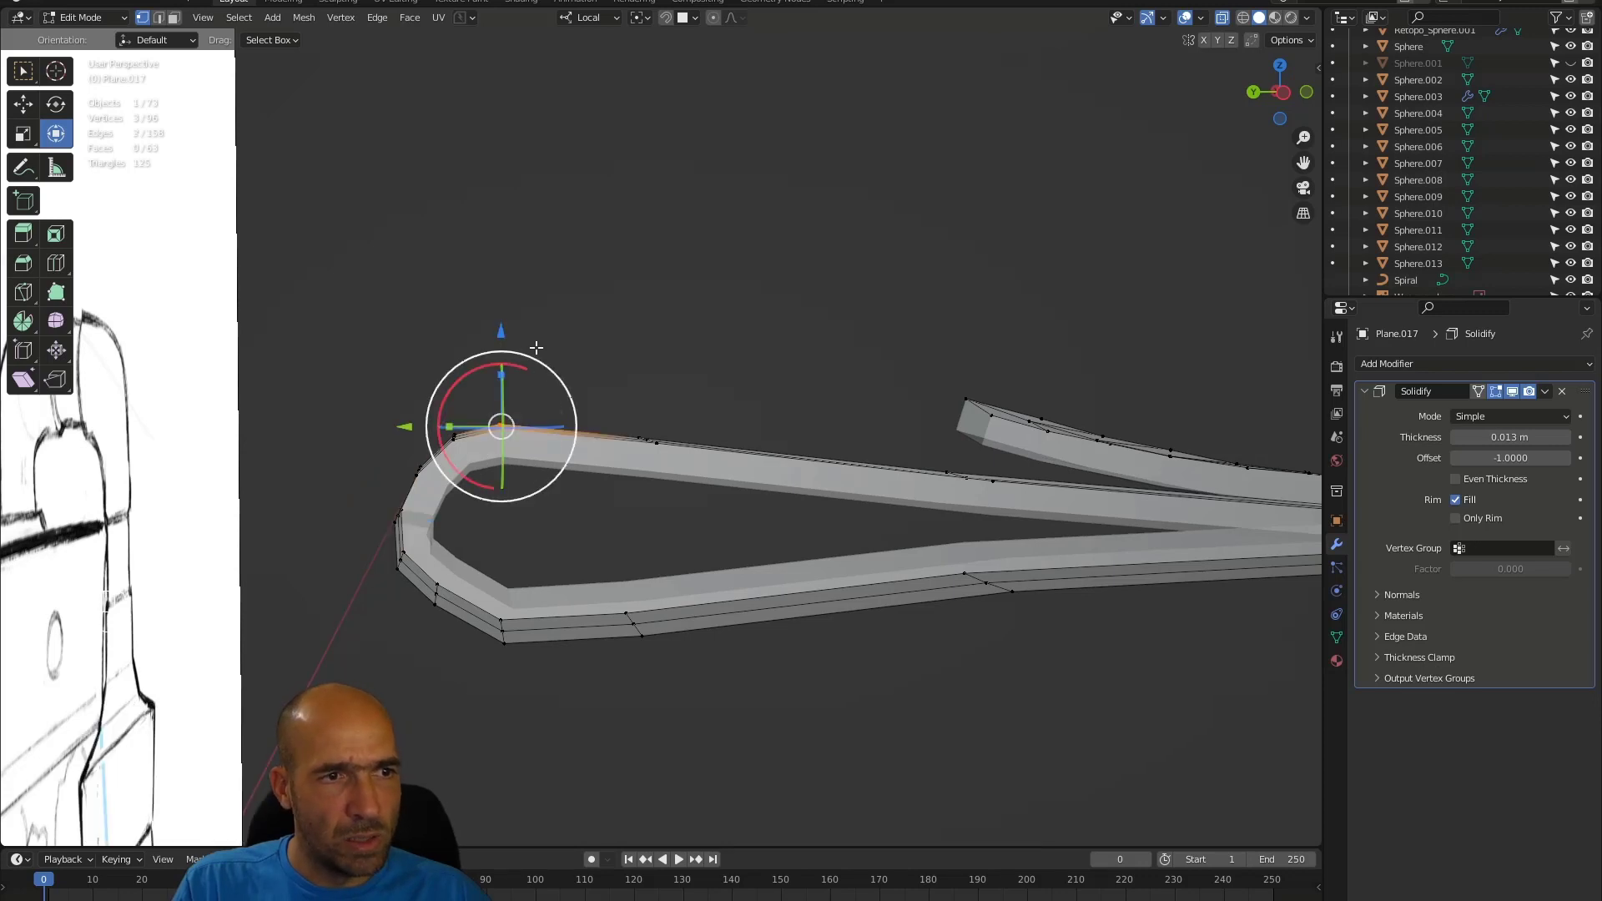
drag(502, 332, 507, 317)
drag(403, 416, 439, 413)
drag(625, 494, 626, 492)
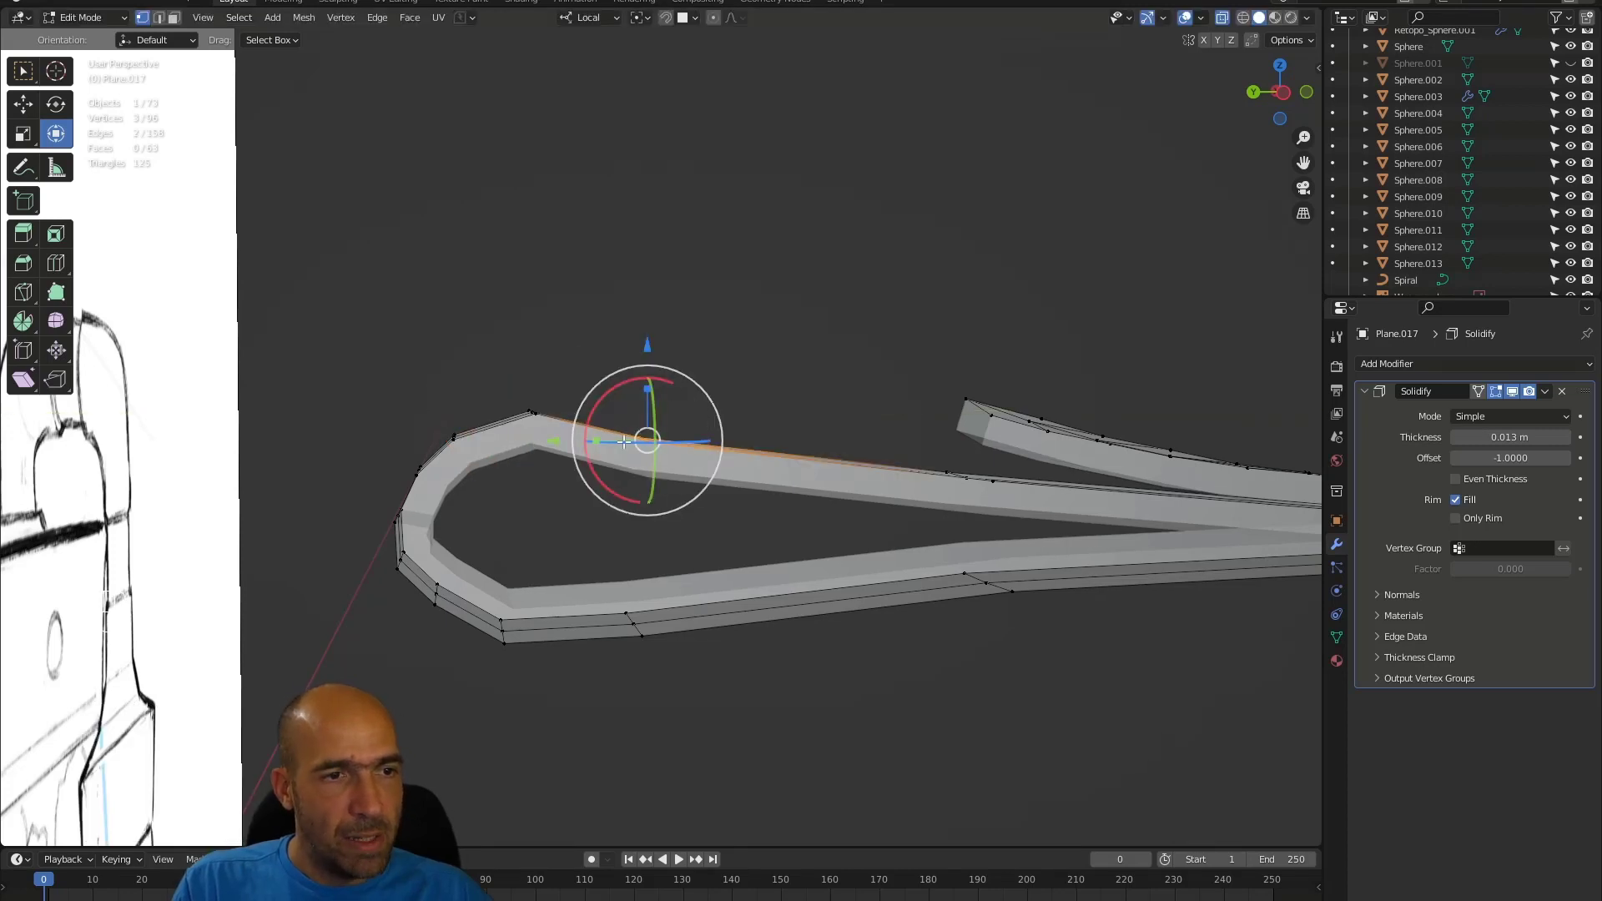
drag(559, 441, 656, 446)
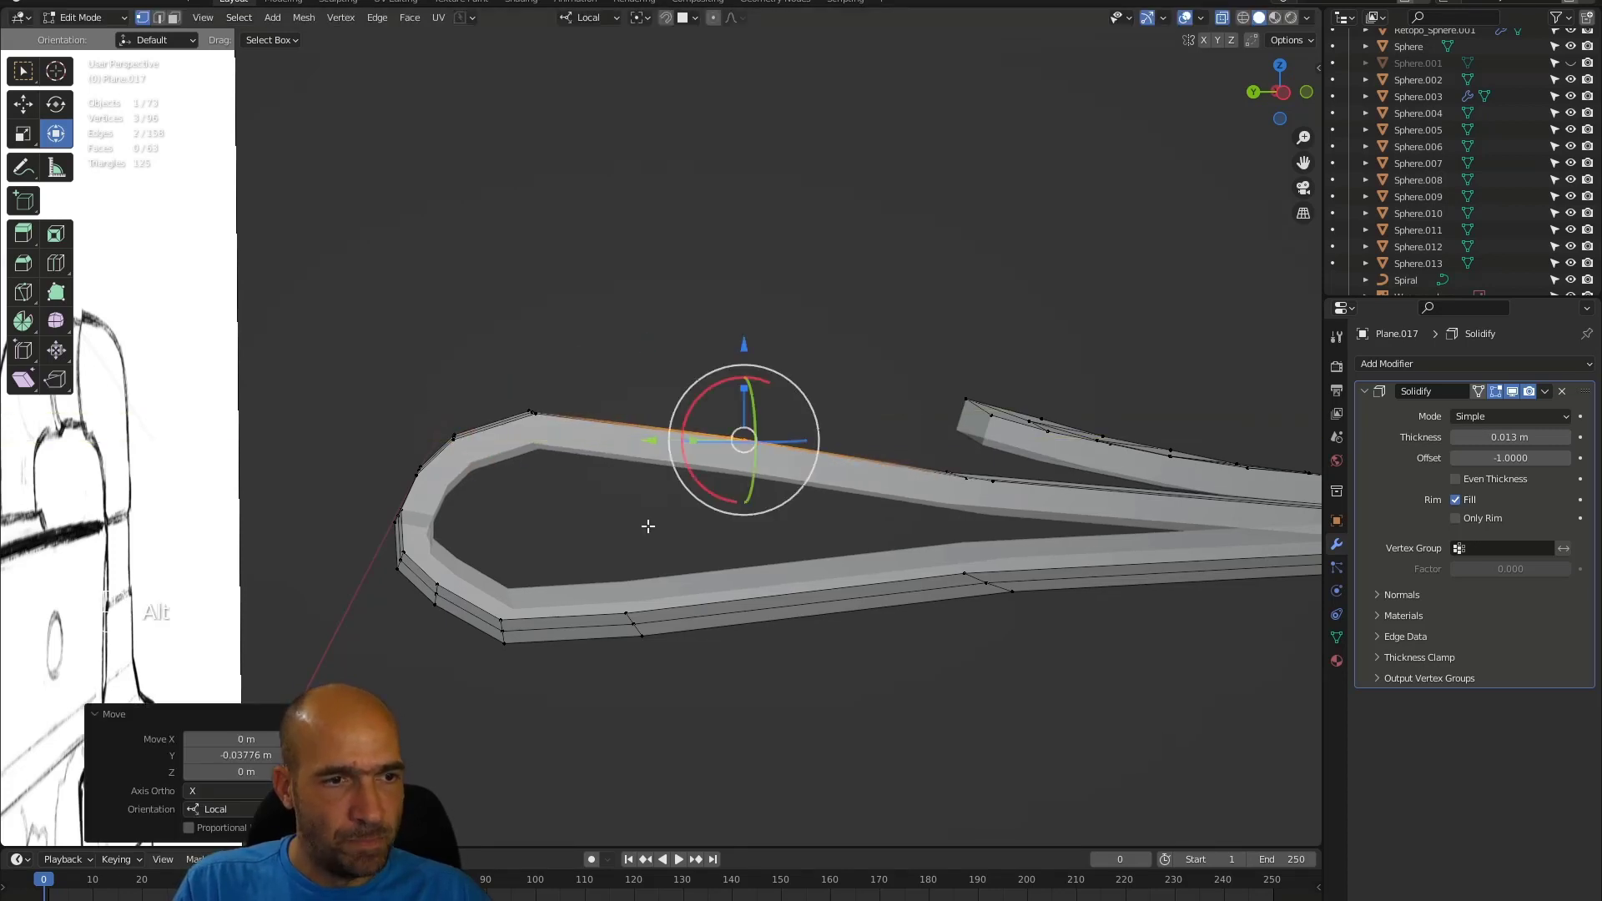
- Lower the row behind the loop's lower bend, and move the bend row about -0.006 m along local Z
alt+drag(647, 526, 646, 571)
alt+click(626, 628)
drag(543, 553, 481, 667)
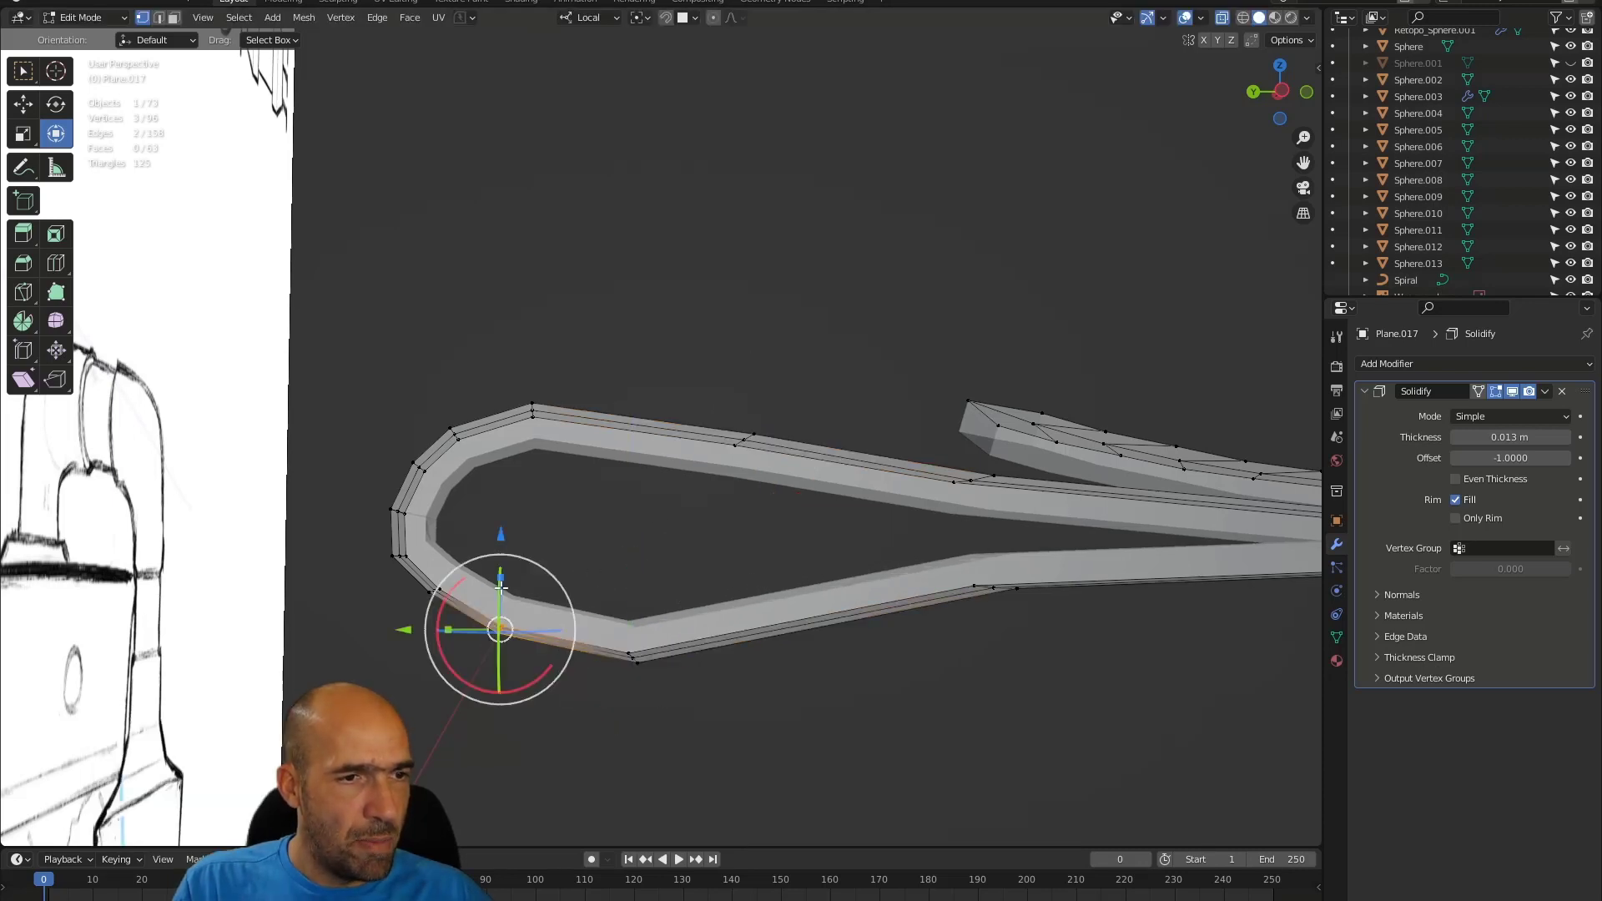
drag(503, 538, 499, 555)
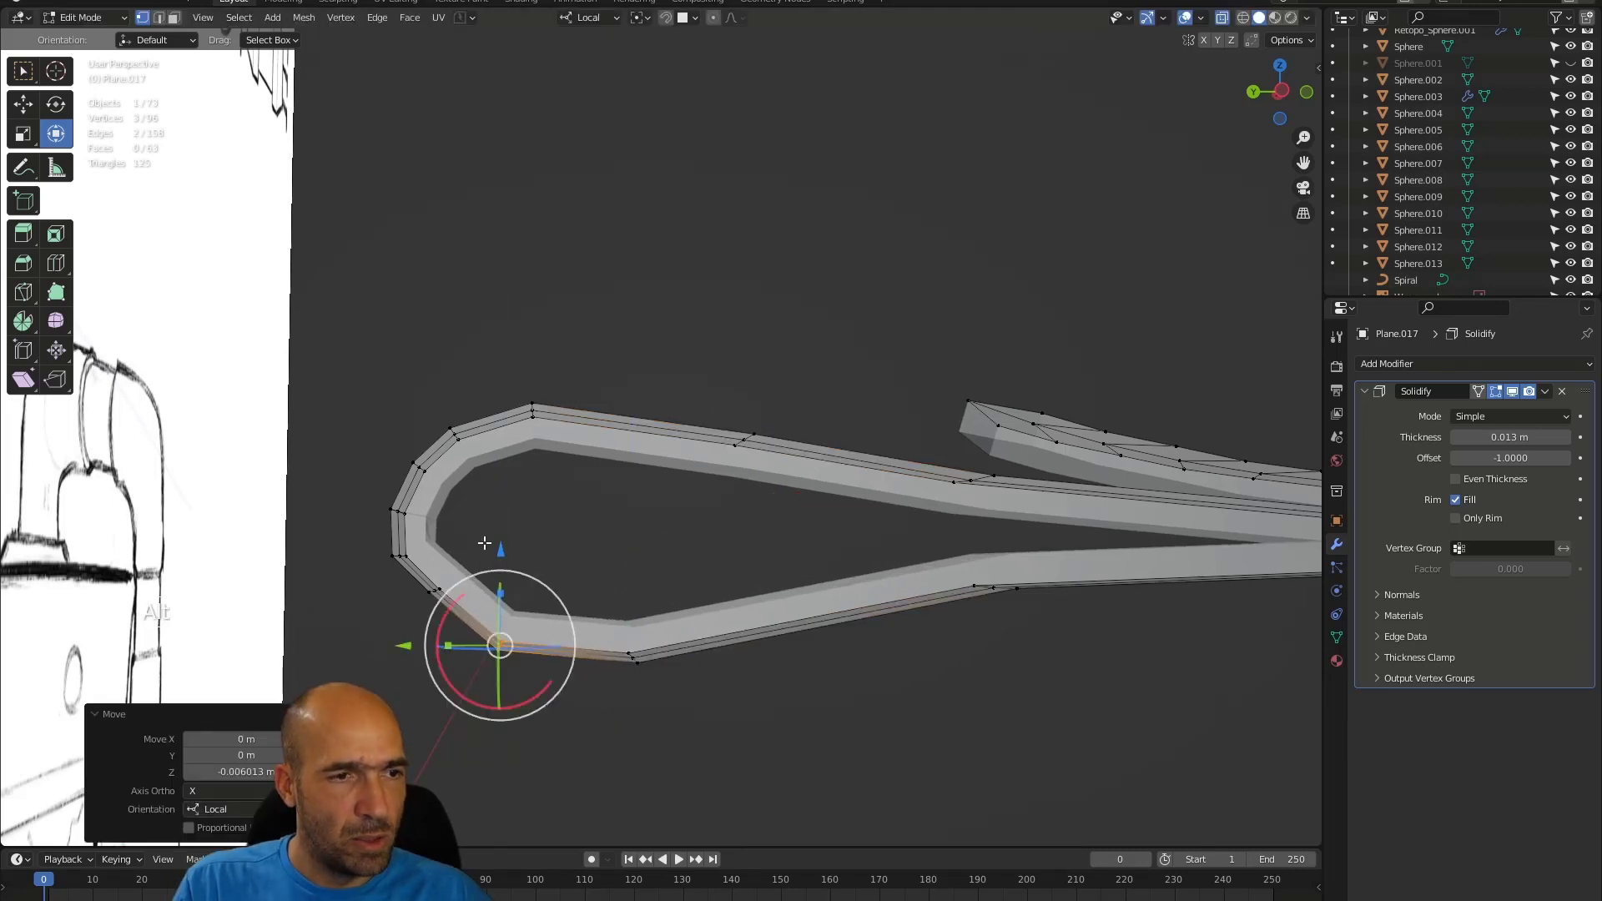
- Try to adjust the next vertex row along the lower curve of the loop, undoing the change
middle_drag(484, 543, 480, 548)
drag(422, 612, 353, 597)
mouse_move(626, 545)
alt+mouse_down()
mouse_move(616, 567)
mouse_move(633, 522)
alt+mouse_up()
key(ctrl+z)
scroll(651, 634, down, 10)
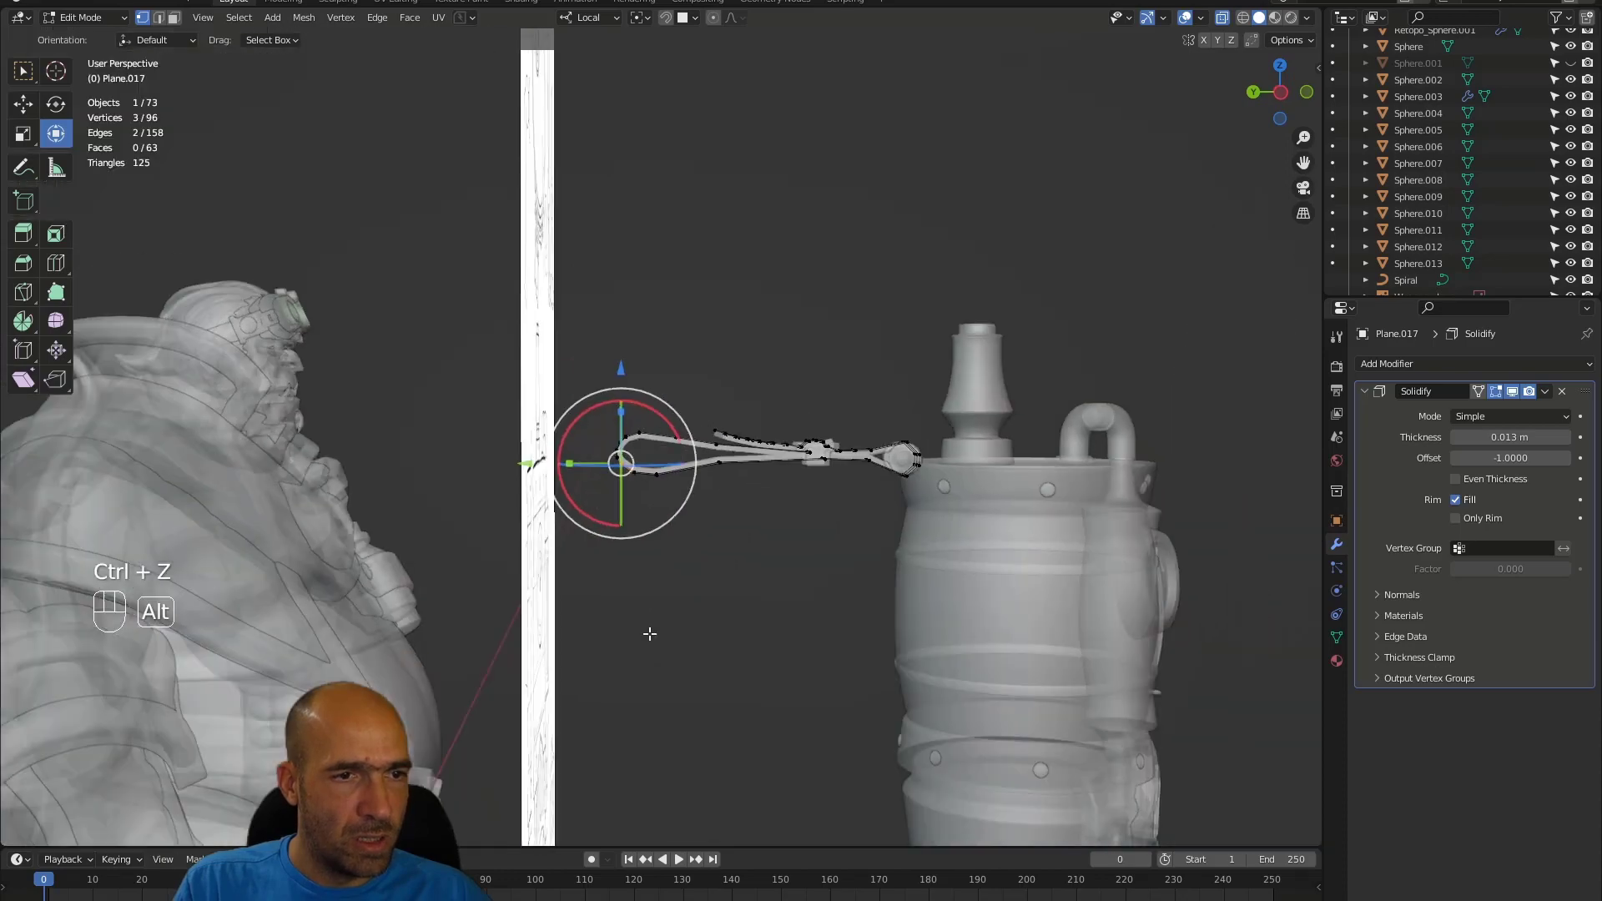
- Select the tip vertex of the strap's free end and raise it slightly along local Z
alt+drag(650, 634, 736, 418)
alt+shift+drag(736, 418, 754, 382)
alt+shift+drag(826, 480, 771, 412)
drag(706, 473, 706, 473)
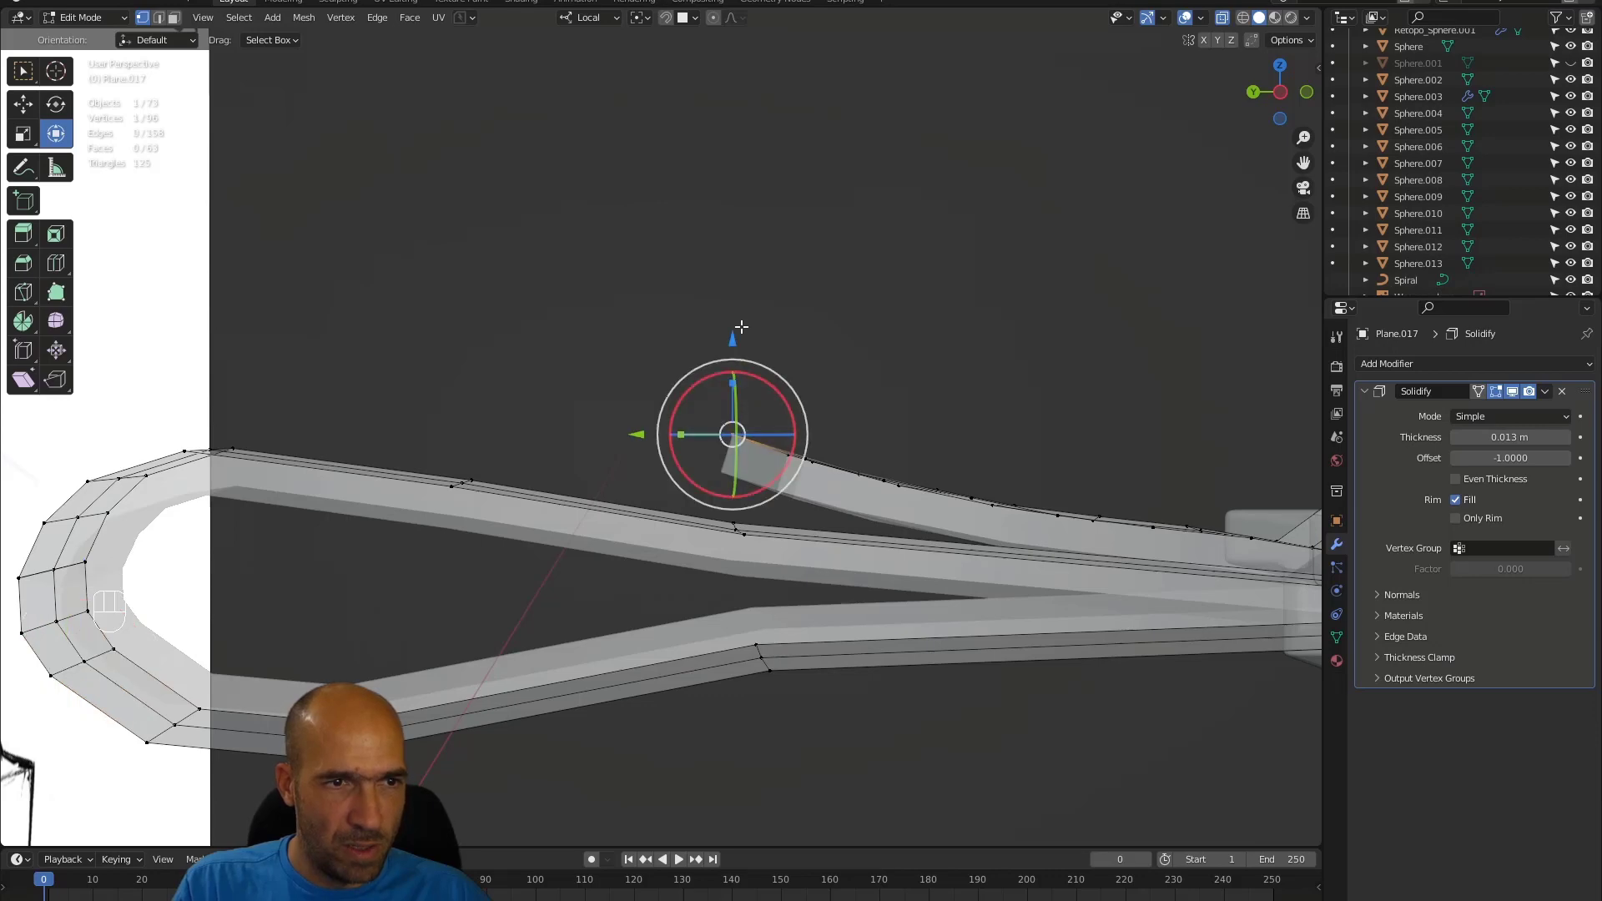
drag(738, 334, 737, 327)
alt+drag(885, 334, 855, 377)
- Slide the two pairs of side vertices behind the free end's tip toward it, with factors of 0.646 and 0.430
alt+drag(877, 484, 962, 427)
shift+click(884, 428)
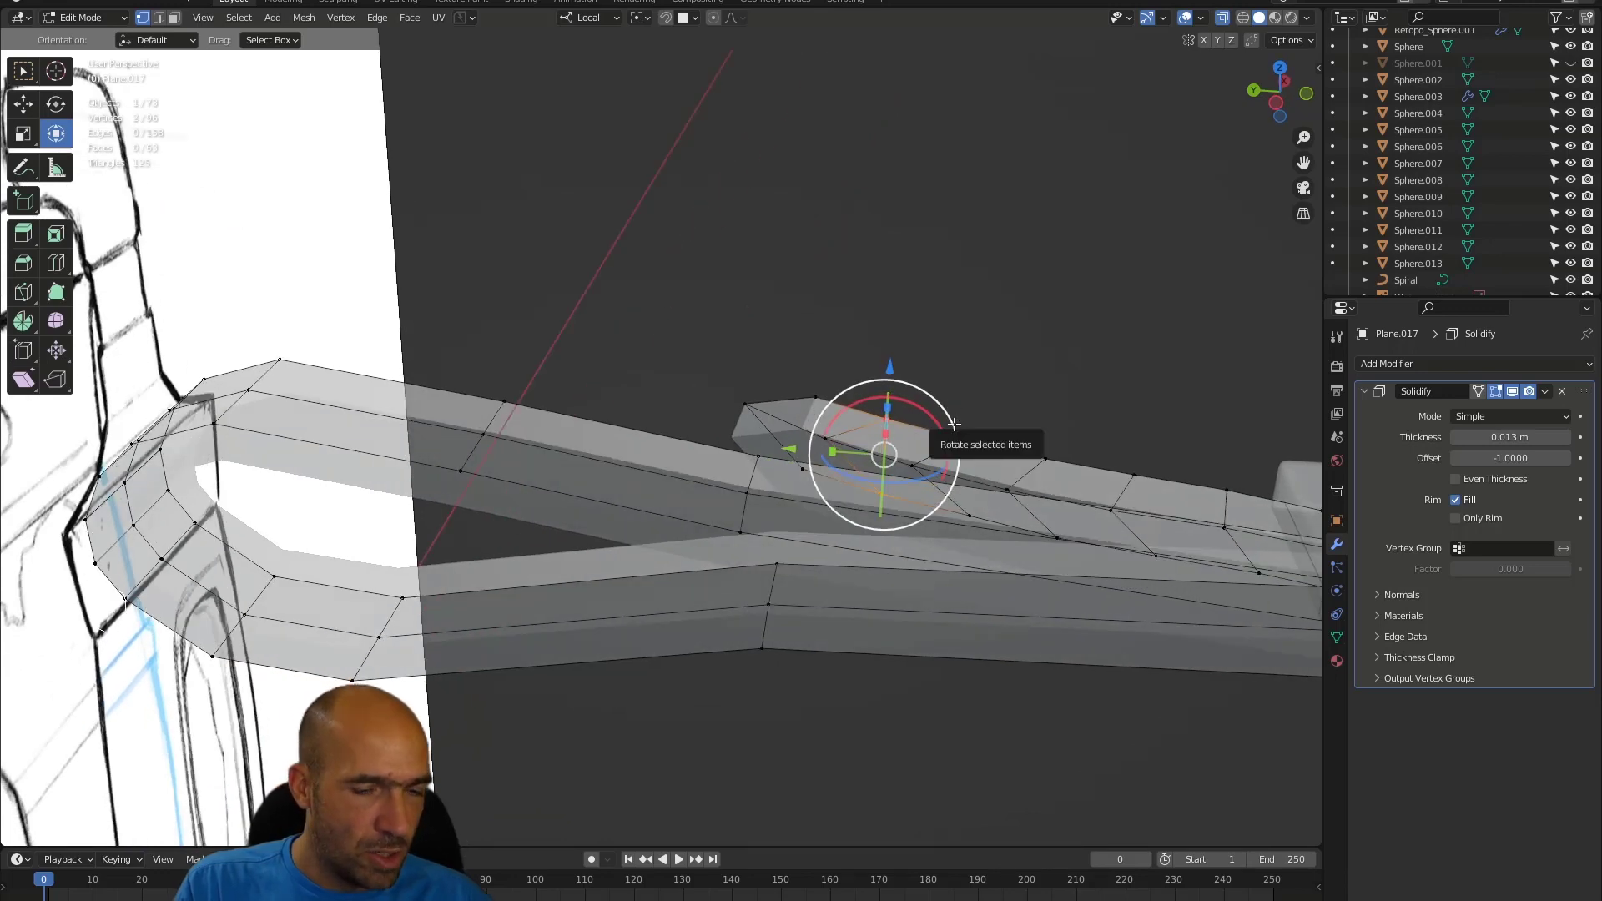
key(shift+v)
click(910, 417)
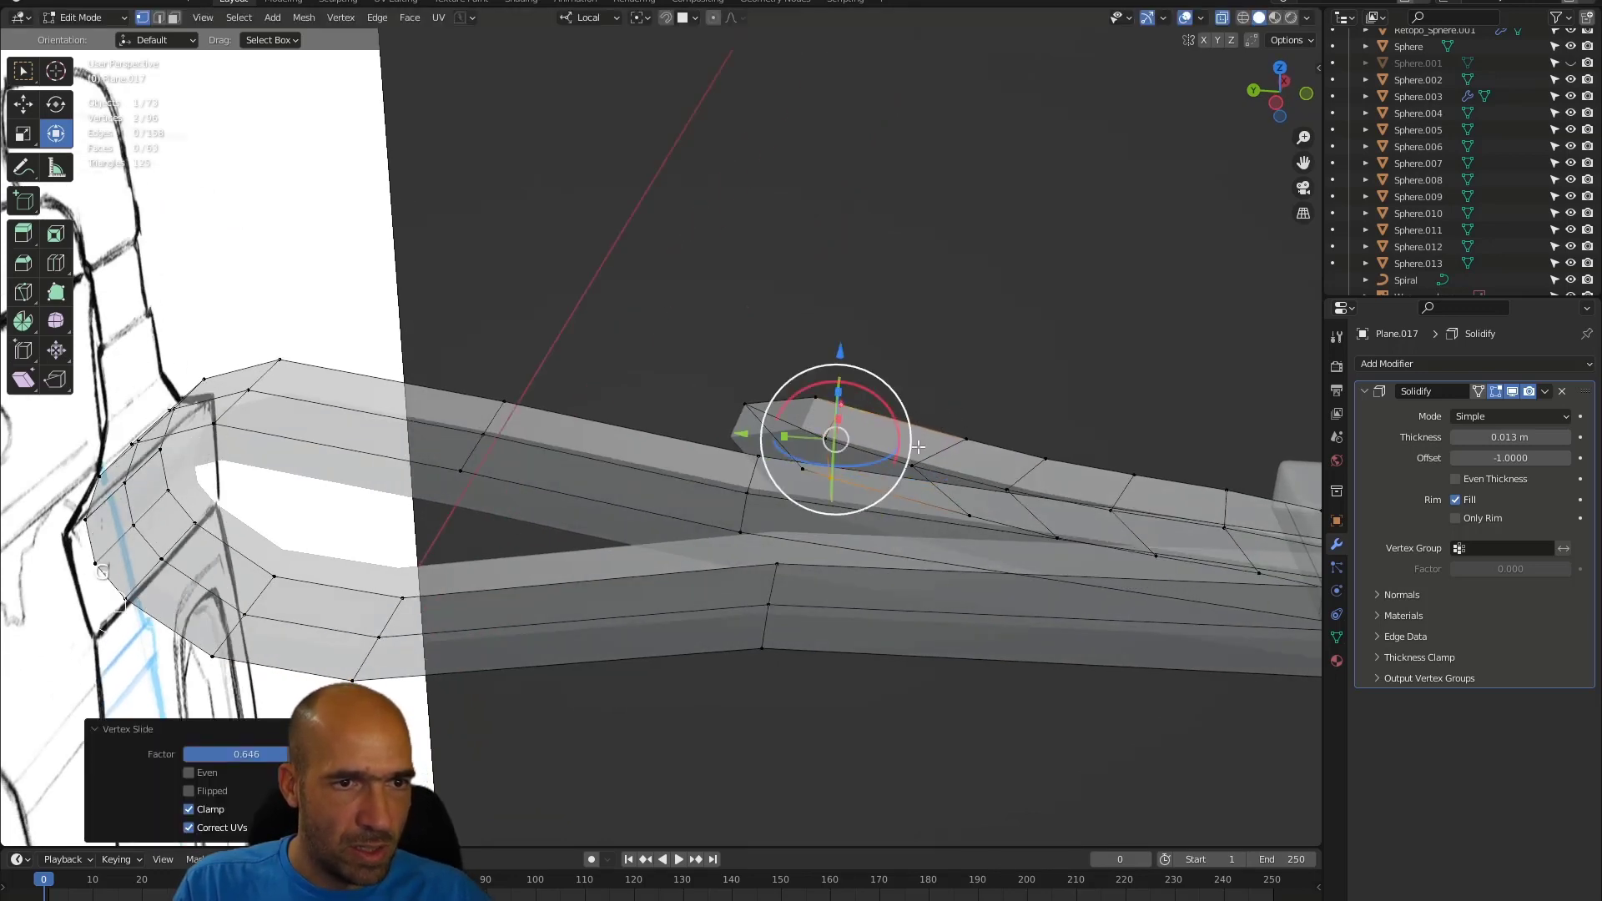
click(962, 438)
shift+click(970, 515)
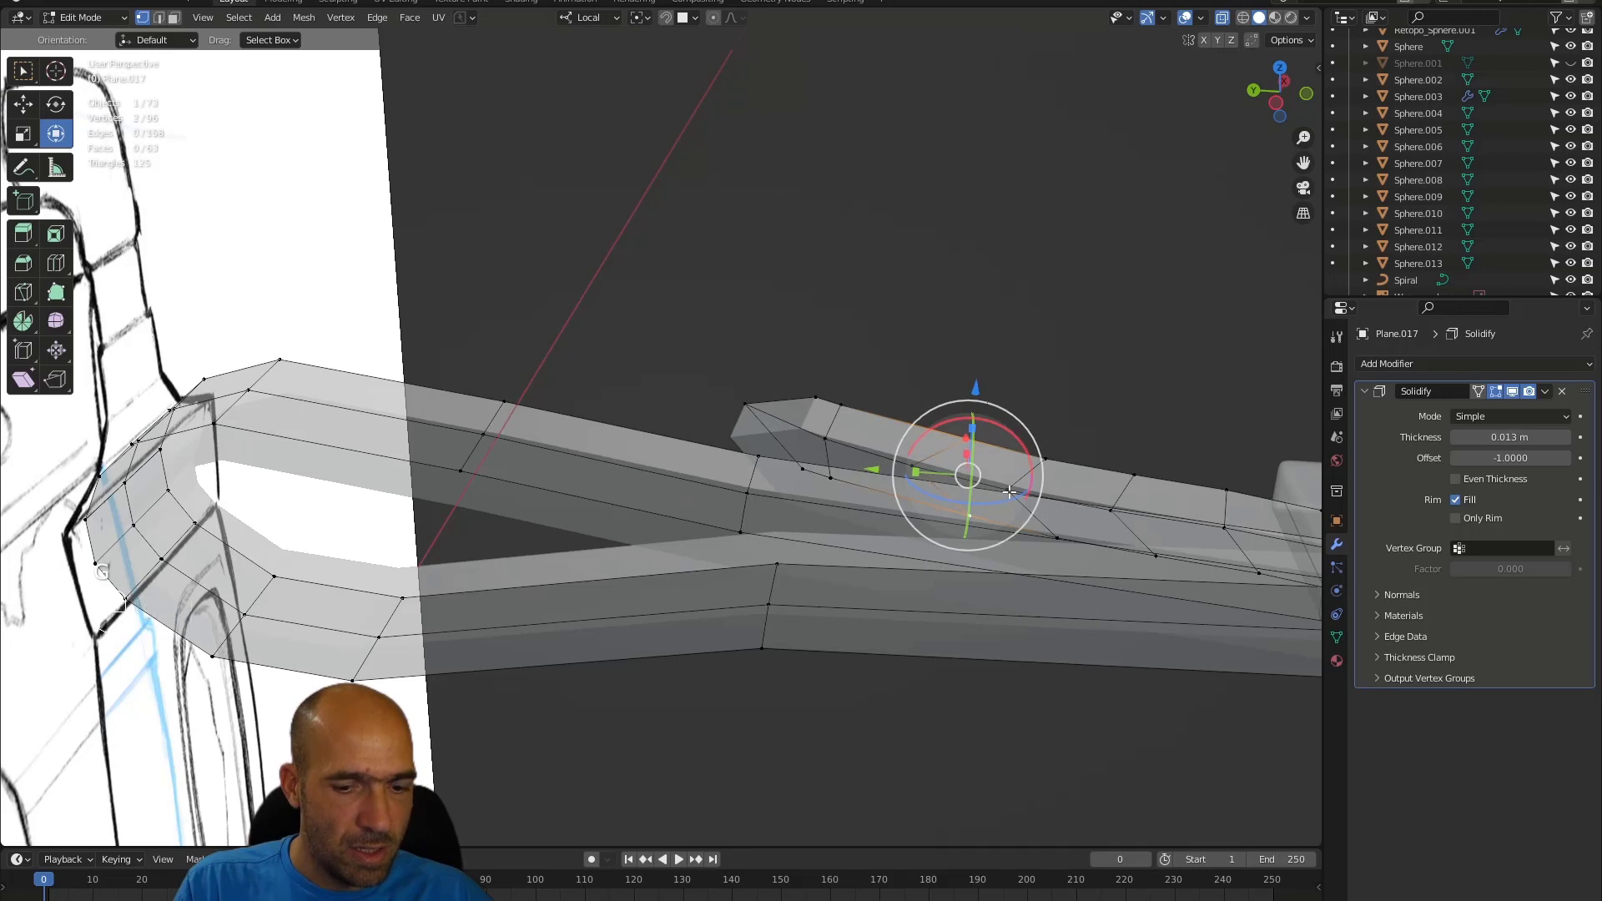
key(g)
key(g)
click(953, 475)
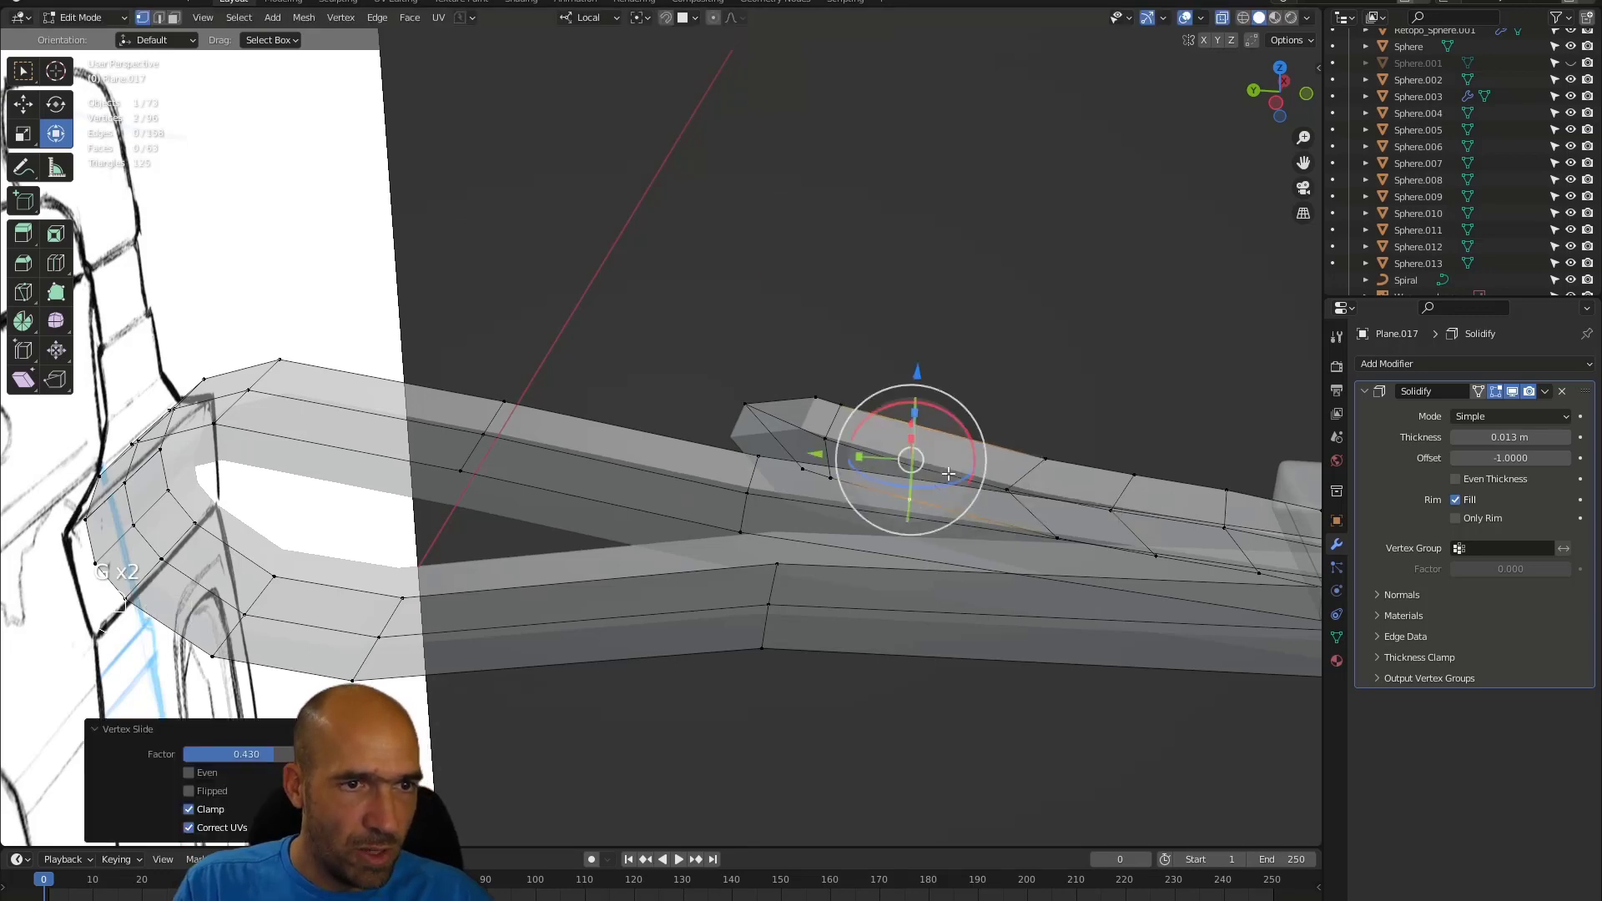
- Select the end faces of the strap's free tail
middle_drag(954, 476, 850, 366)
drag(738, 476, 724, 481)
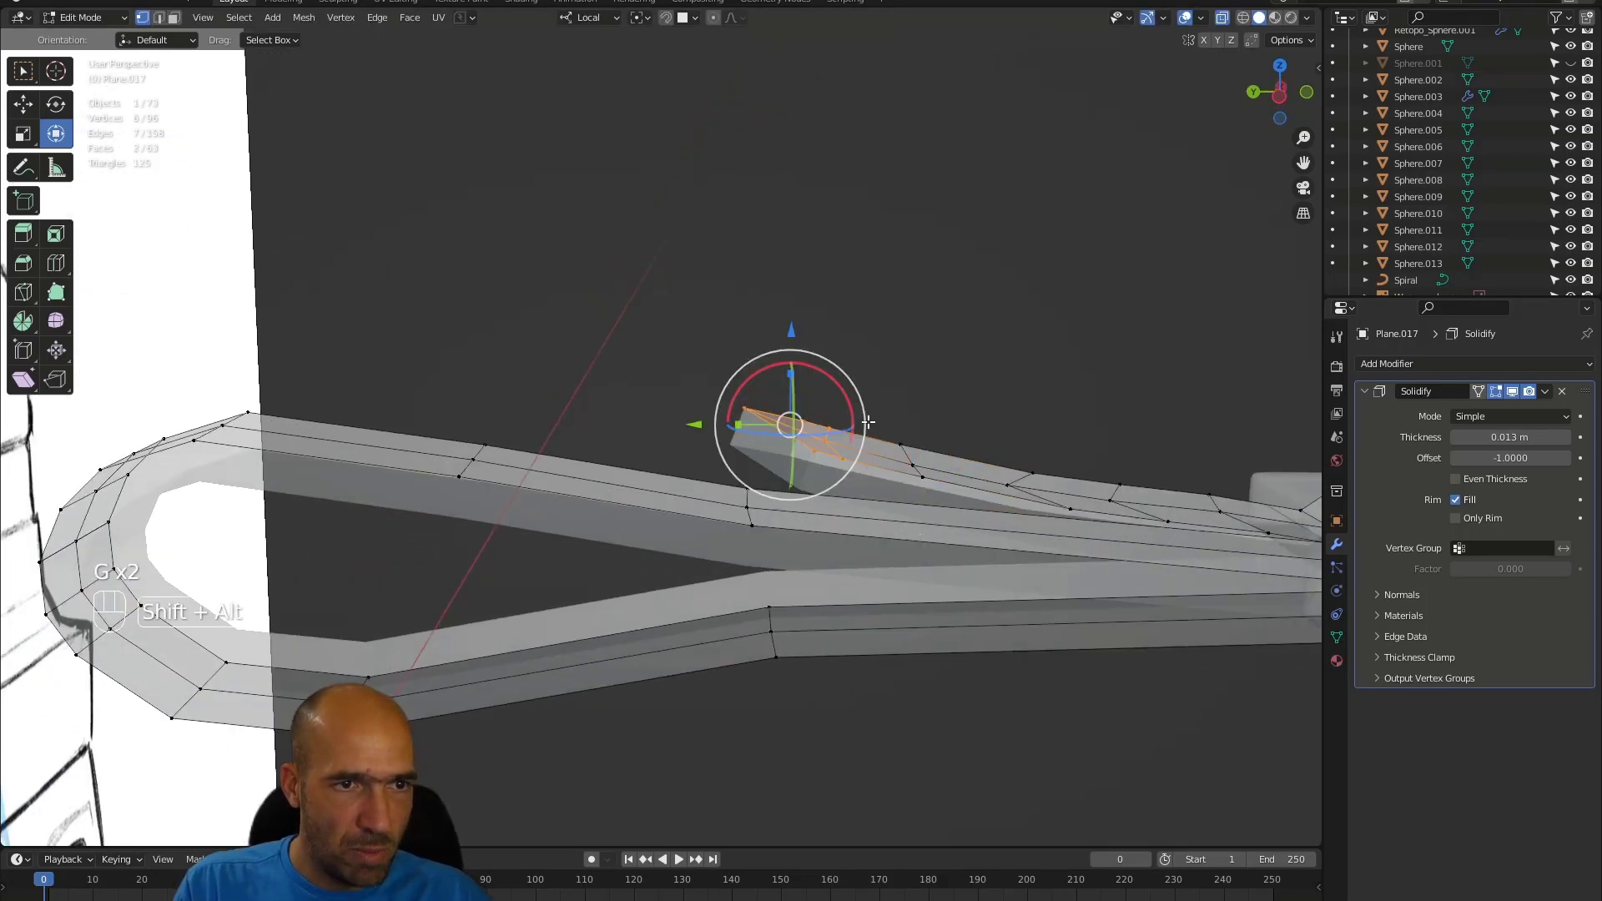
shift+middle_drag(922, 393, 658, 379)
drag(654, 386, 565, 464)
- Try to move the selected end faces of the tail freely, undoing the move
key(g)
click(697, 363)
key(ctrl+z)
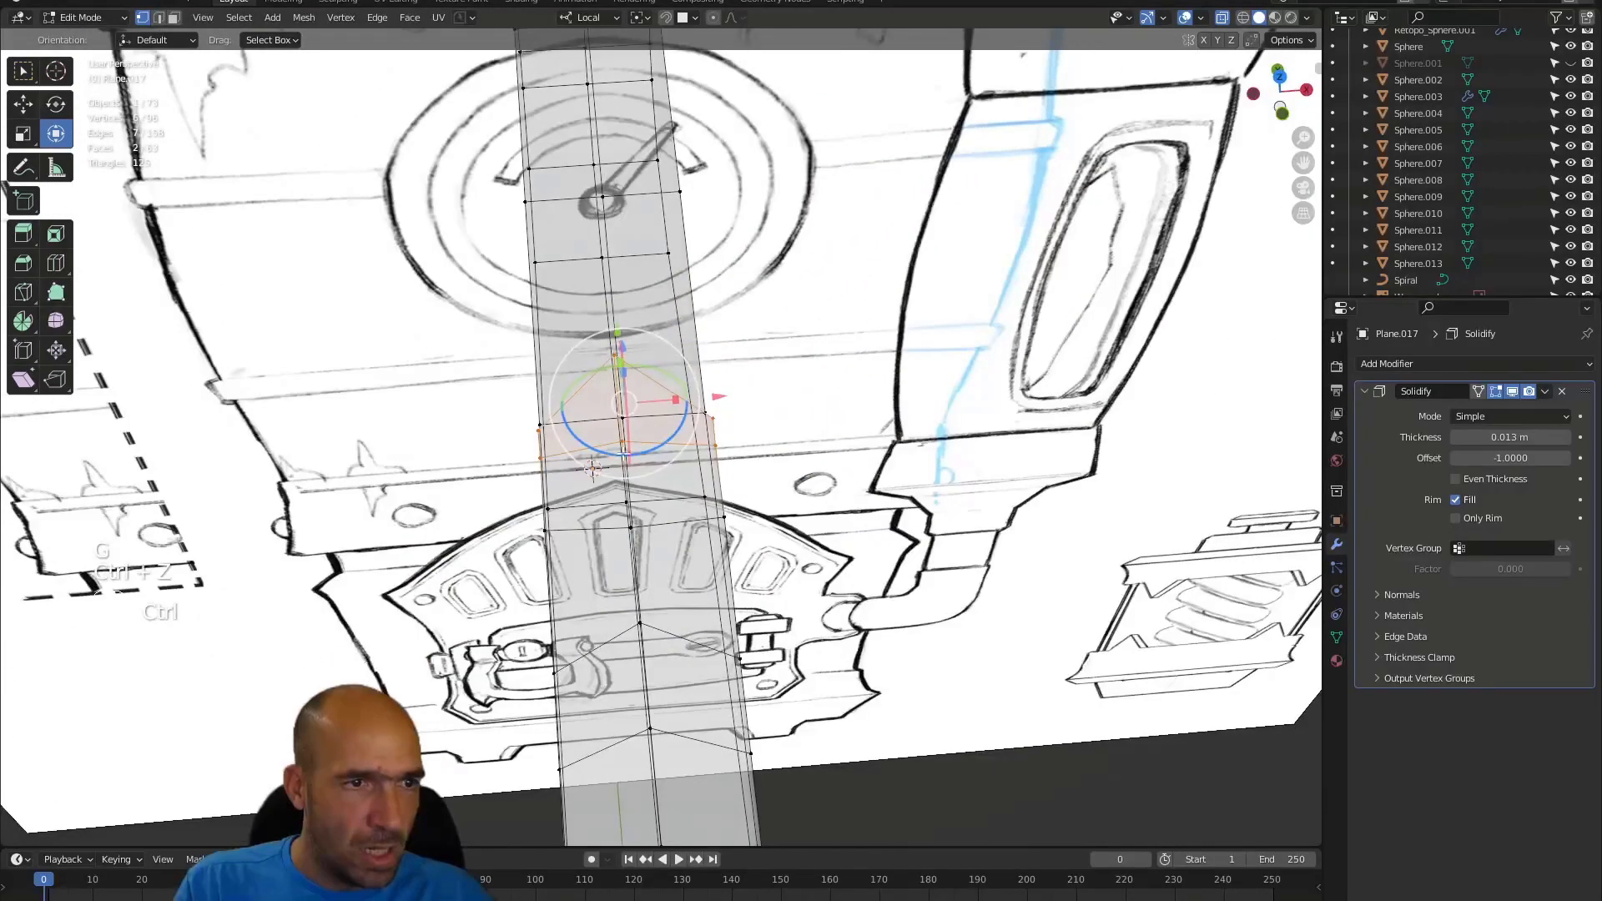
- Raise the tail's end faces about 0.005 m along local Z and rotate them 8.15° about local X
middle_drag(675, 453, 599, 329)
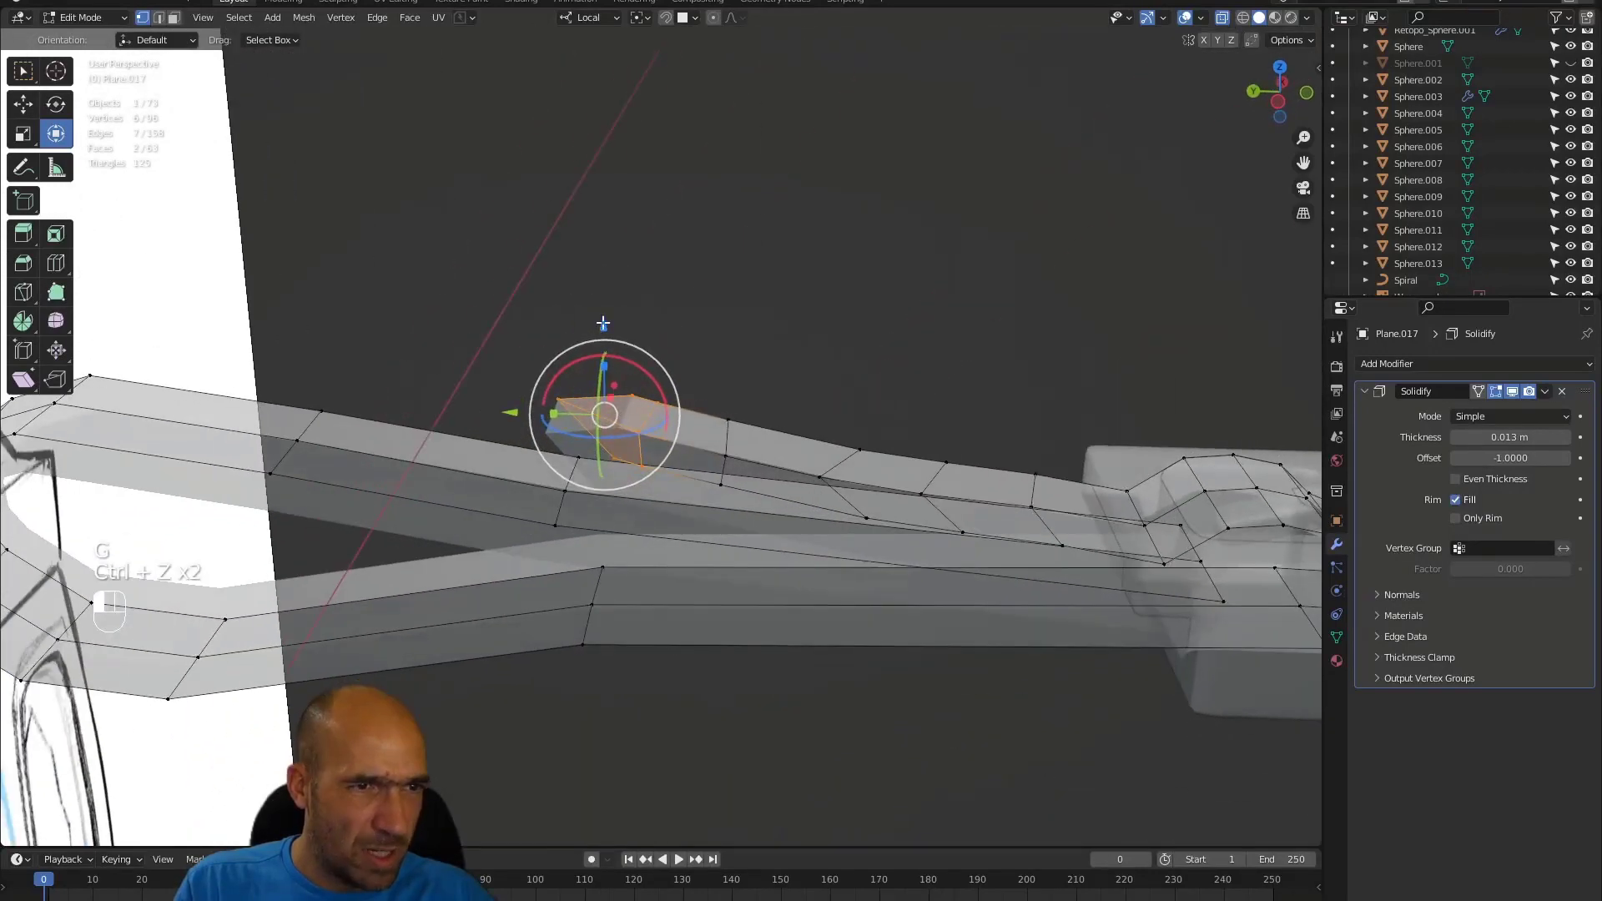
drag(603, 323, 676, 274)
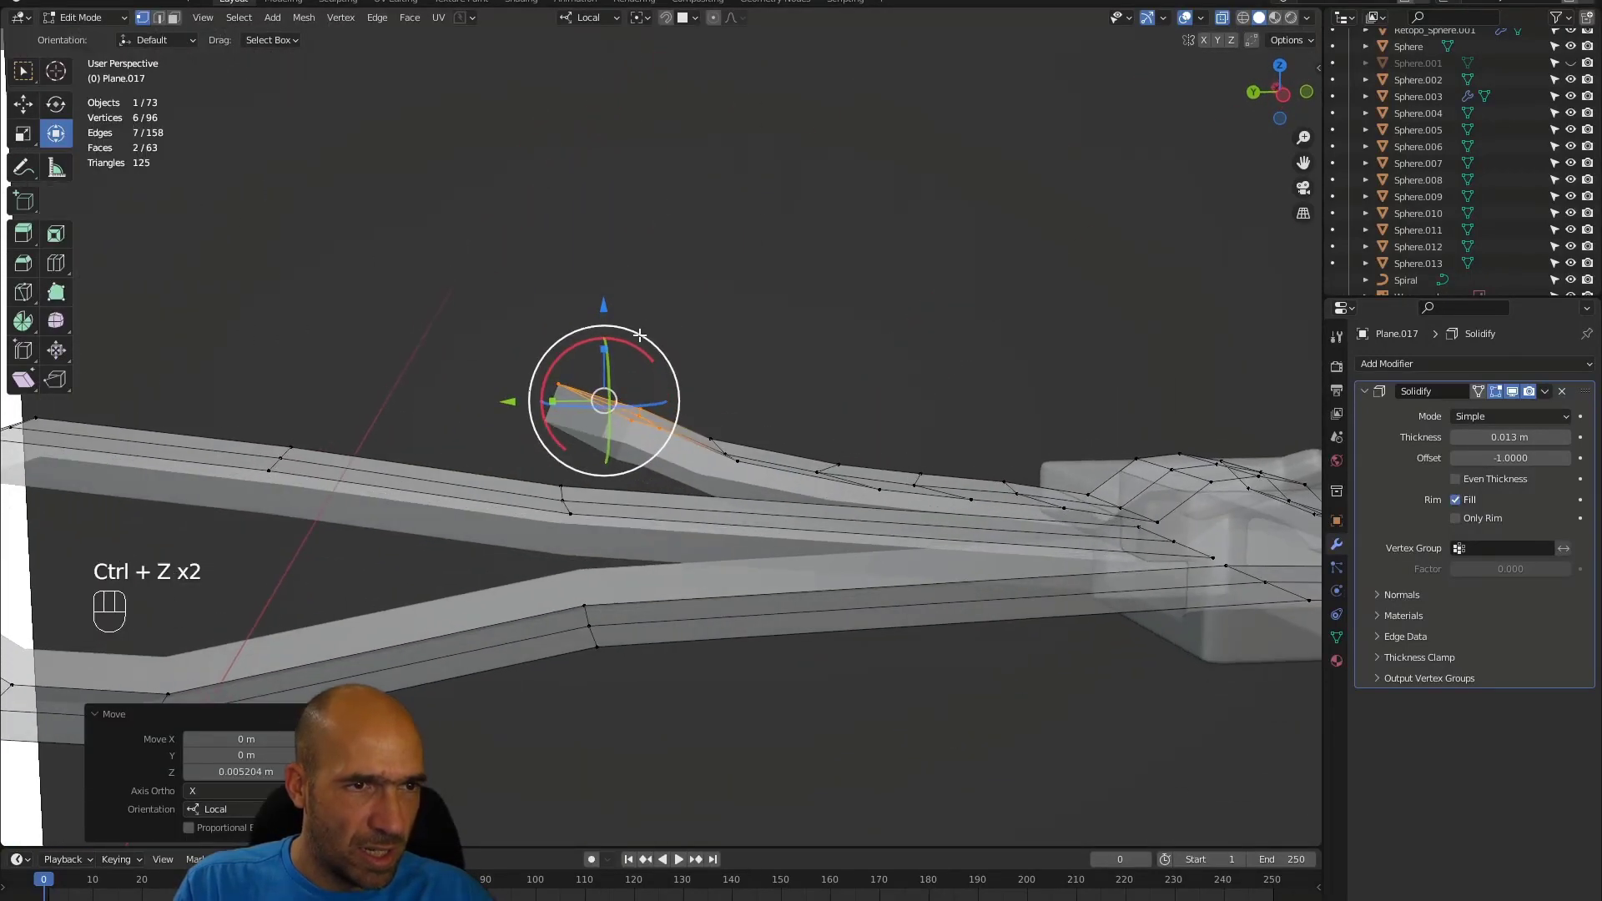
drag(639, 335, 645, 353)
- Select the vertex row behind the tail's raised end and lower it about 0.0025 m along local Z
ctrl+alt+drag(732, 314, 784, 417)
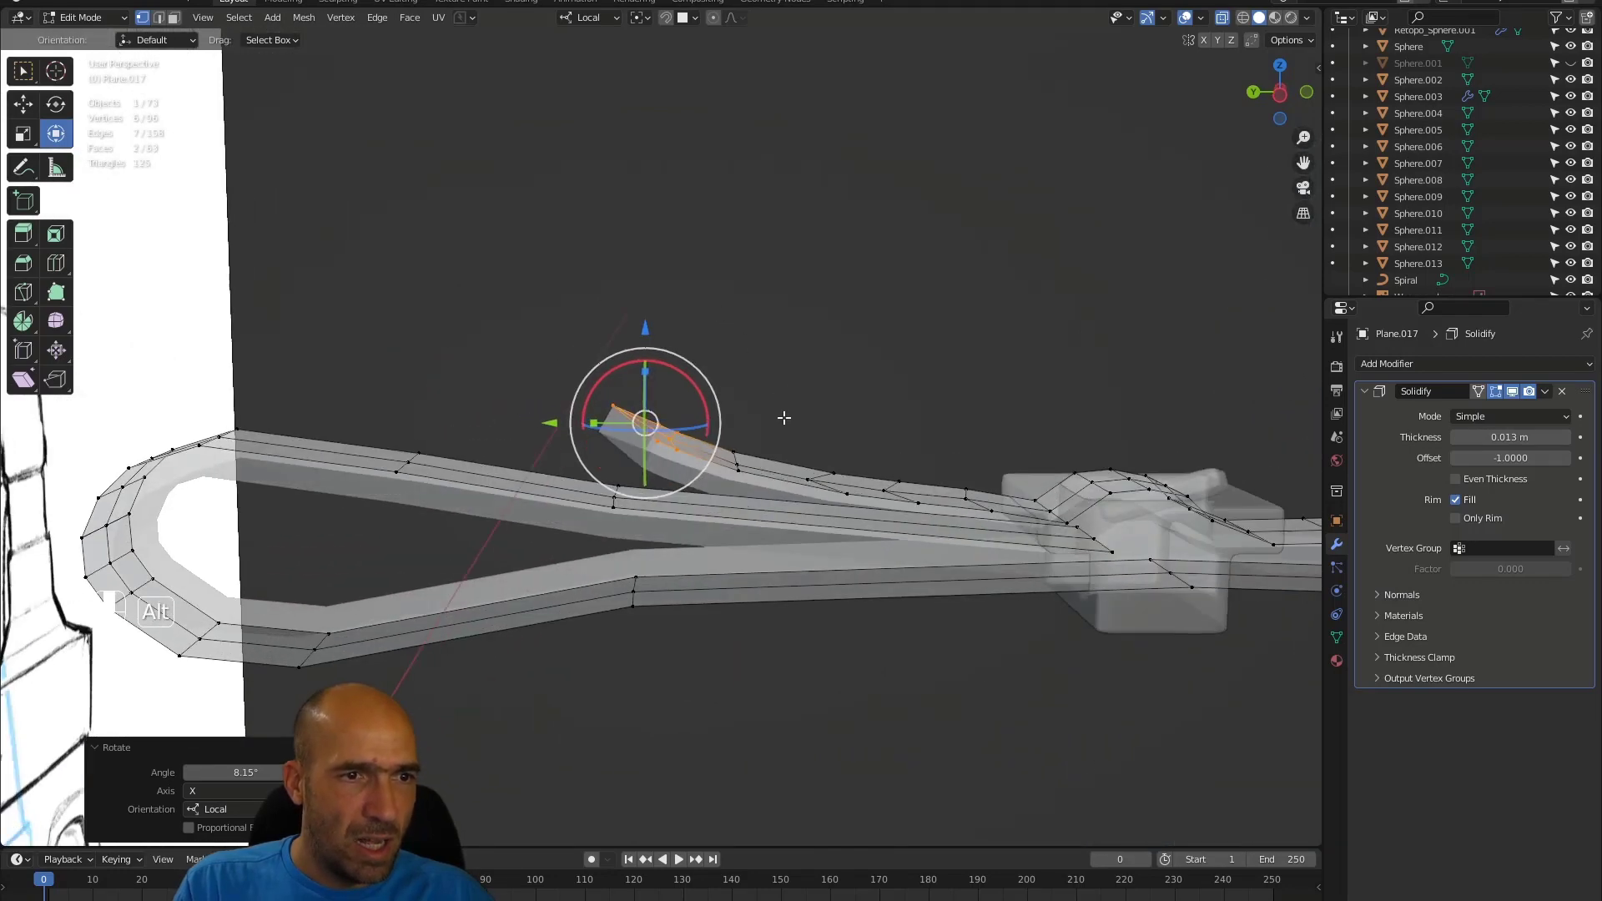
alt+drag(723, 492, 740, 382)
alt+drag(743, 383, 775, 363)
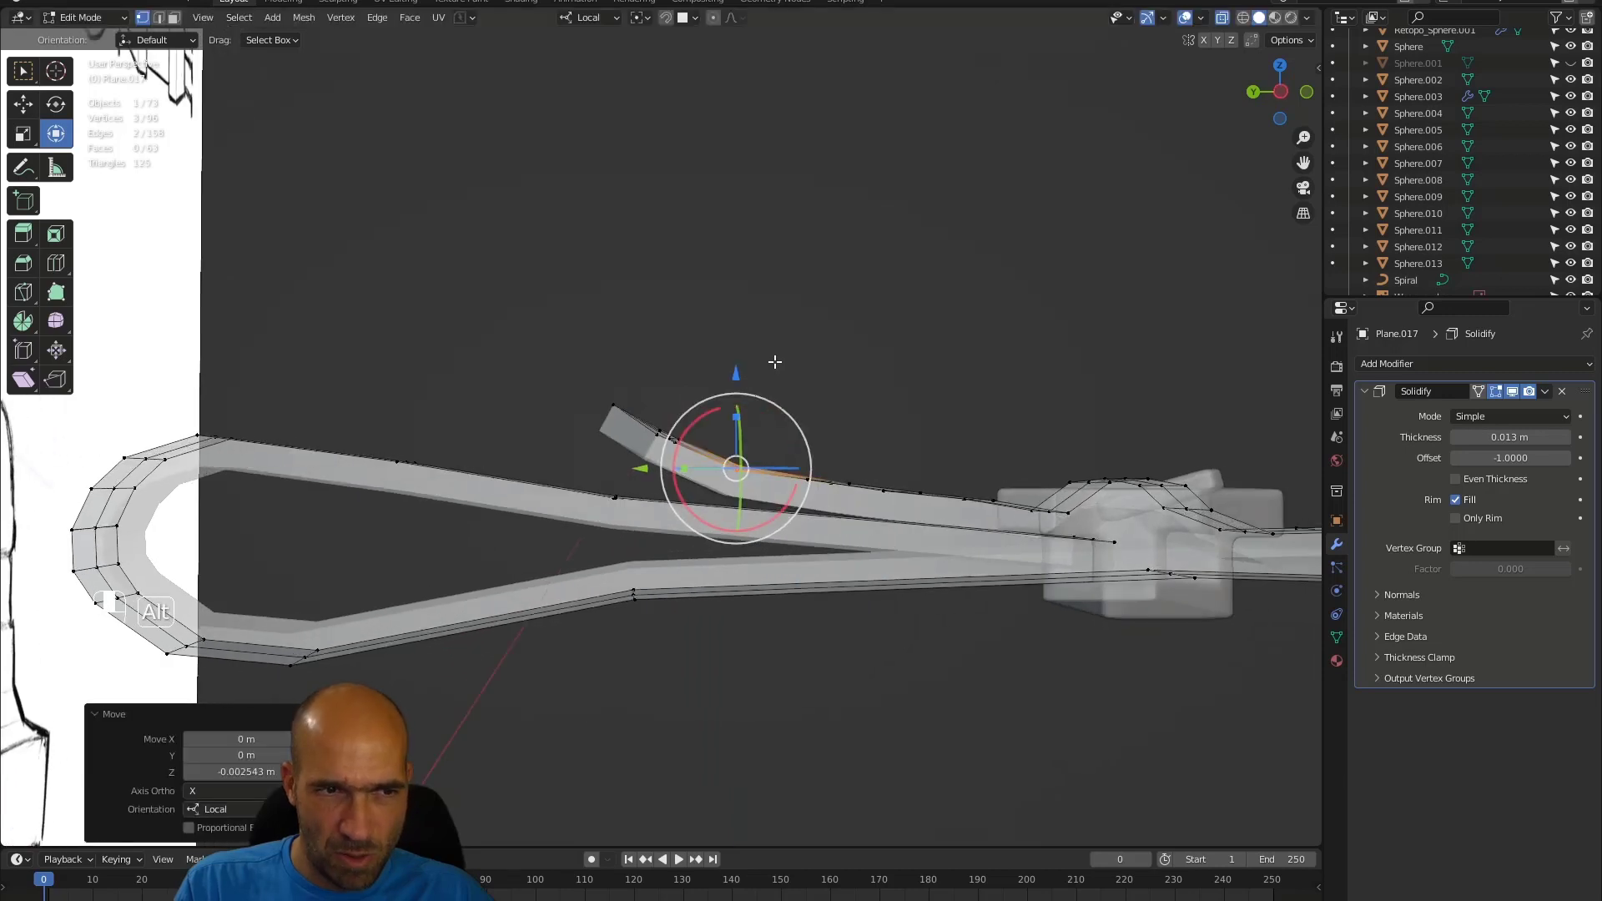
- Raise the middle row of the loop's upper strand about 0.0025 m and move the facing row of the lower strand downward
drag(623, 516, 726, 382)
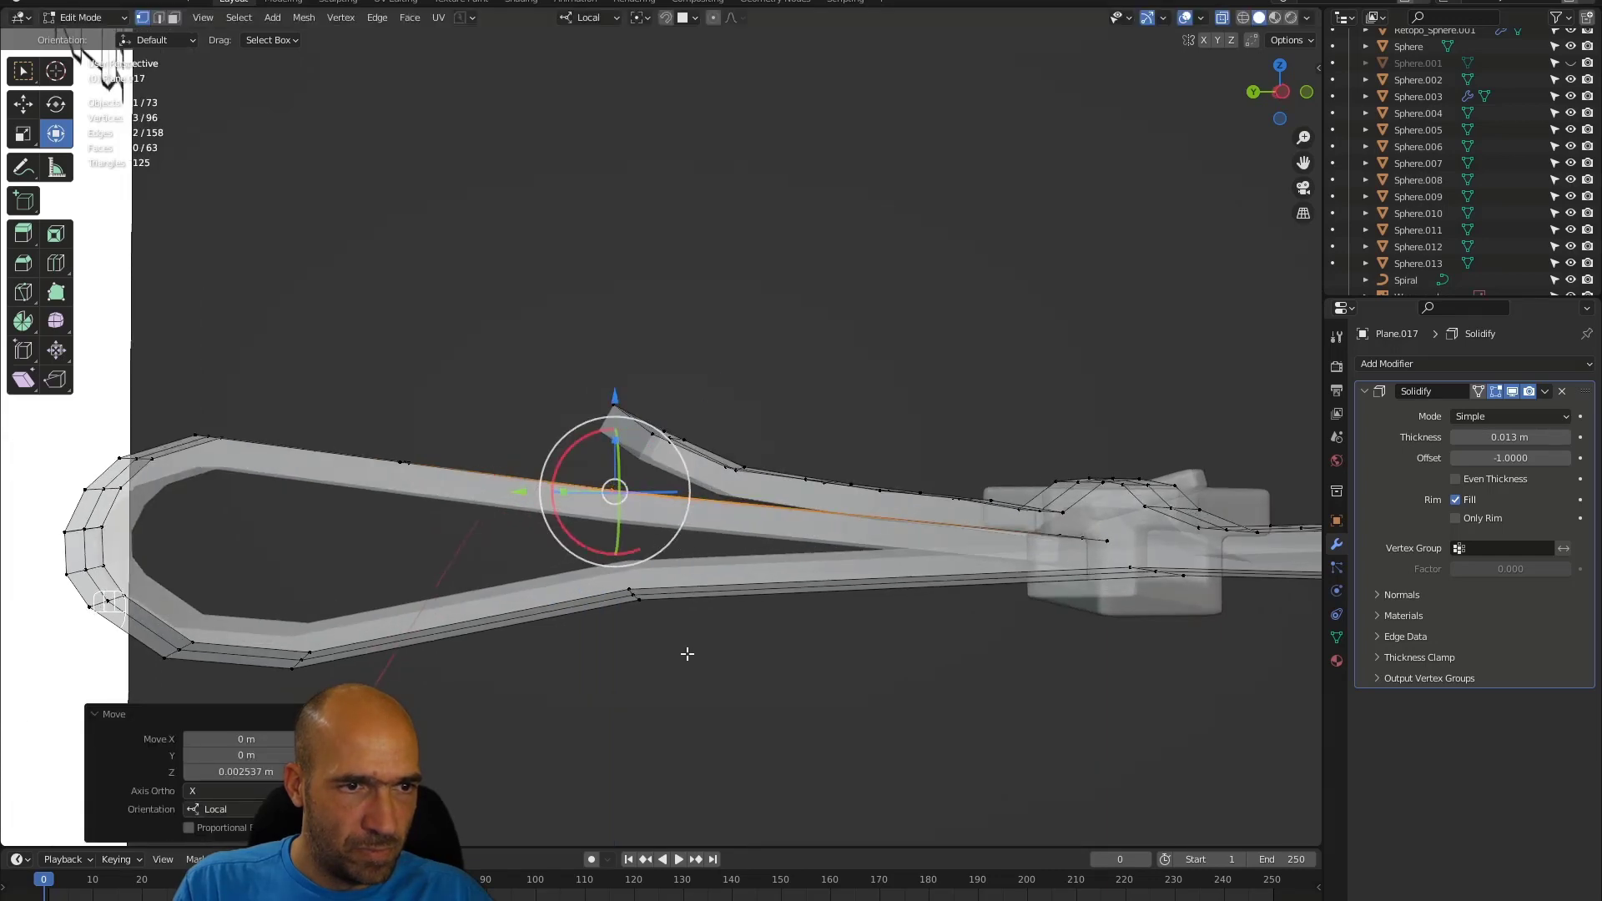
drag(589, 558, 587, 554)
key(g)
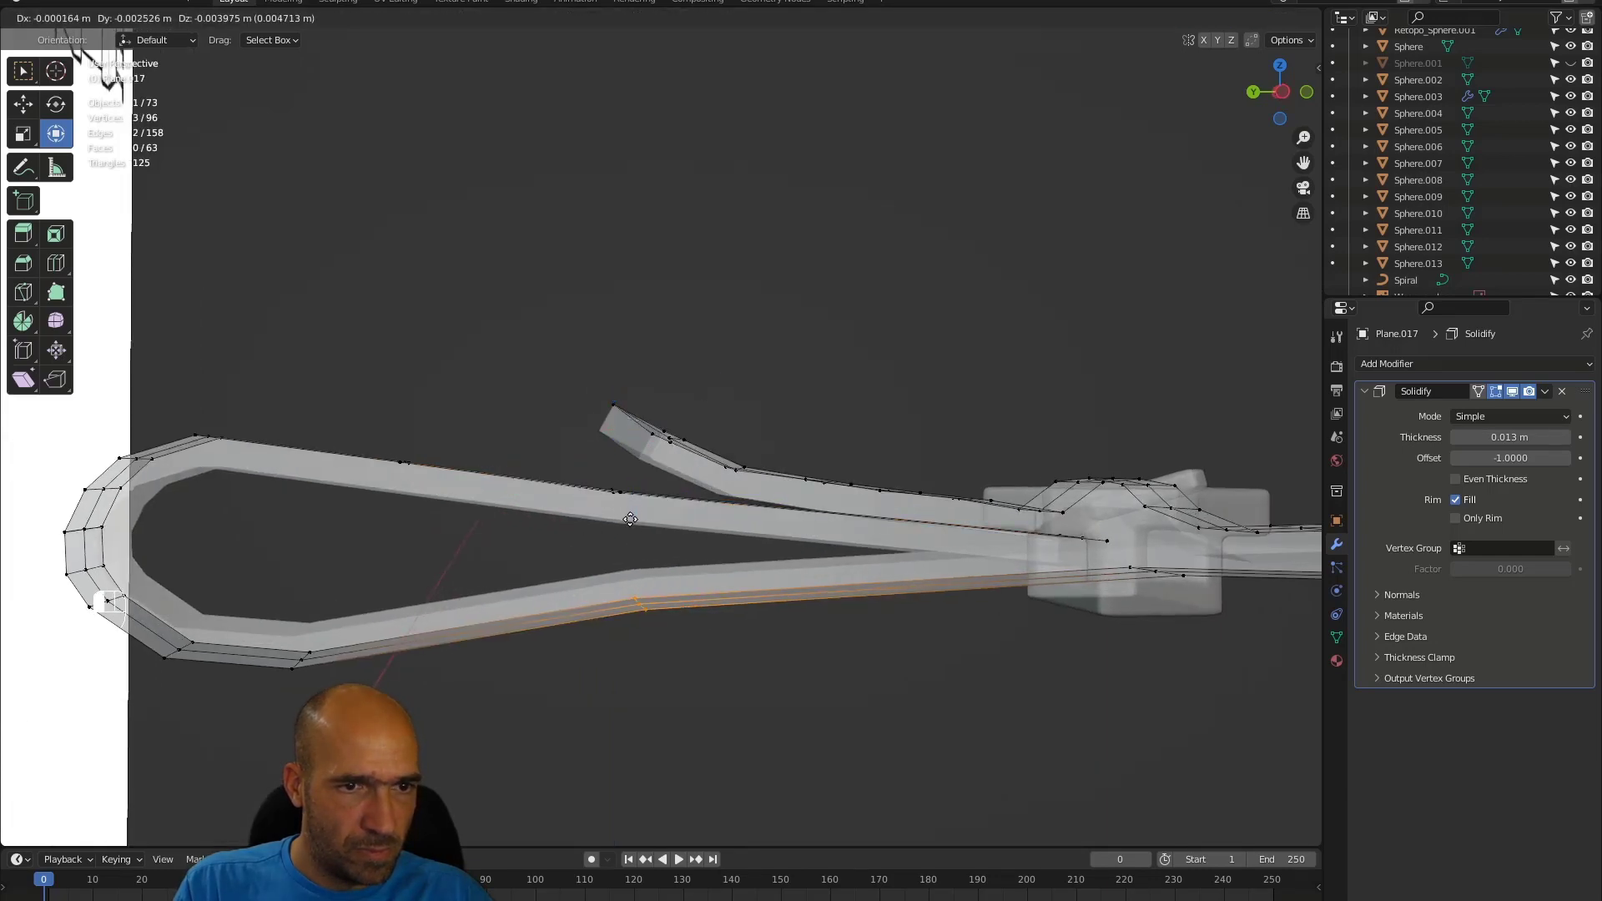
click(632, 515)
- Add a centred loop cut to the lower strap section between the fork and the pin
alt+shift+drag(1044, 479, 806, 512)
alt+shift+drag(1130, 601, 976, 608)
click(940, 584)
click(933, 645)
right_click(936, 647)
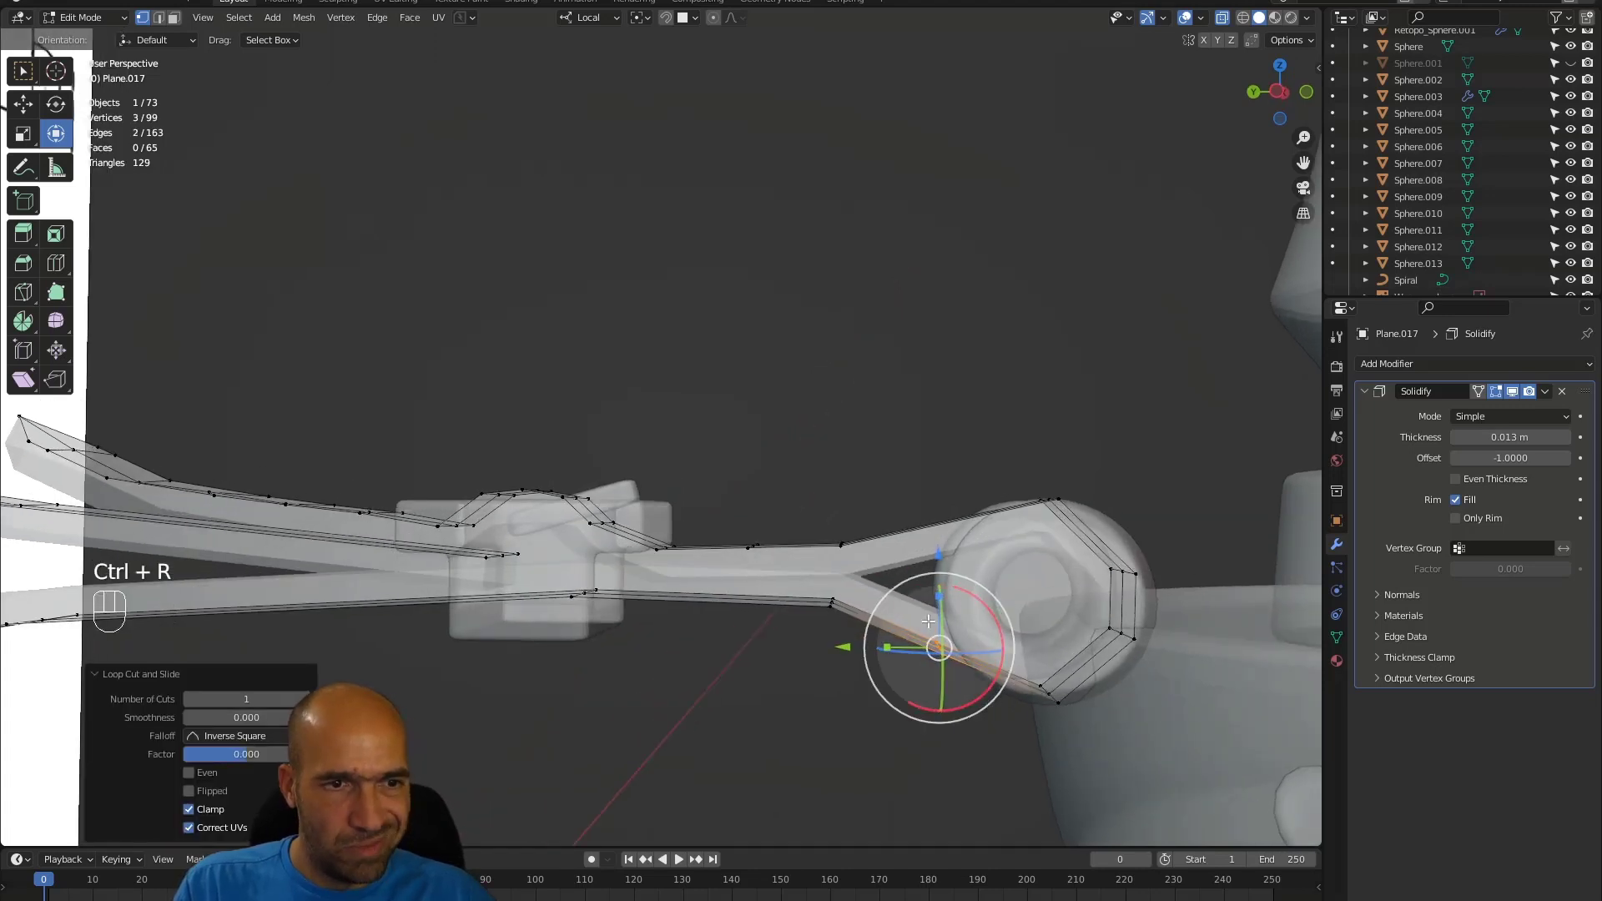
- Move the vertex rows at the strap's fork along local Y, the last one by about -0.022 m toward the pin
drag(817, 634, 788, 598)
key(g)
key(y)
mouse_move(860, 473)
alt+mouse_down()
mouse_move(882, 505)
mouse_move(864, 491)
alt+mouse_up()
drag(863, 492, 810, 547)
alt+drag(1010, 616, 1011, 712)
ctrl+alt+drag(1012, 711, 1005, 726)
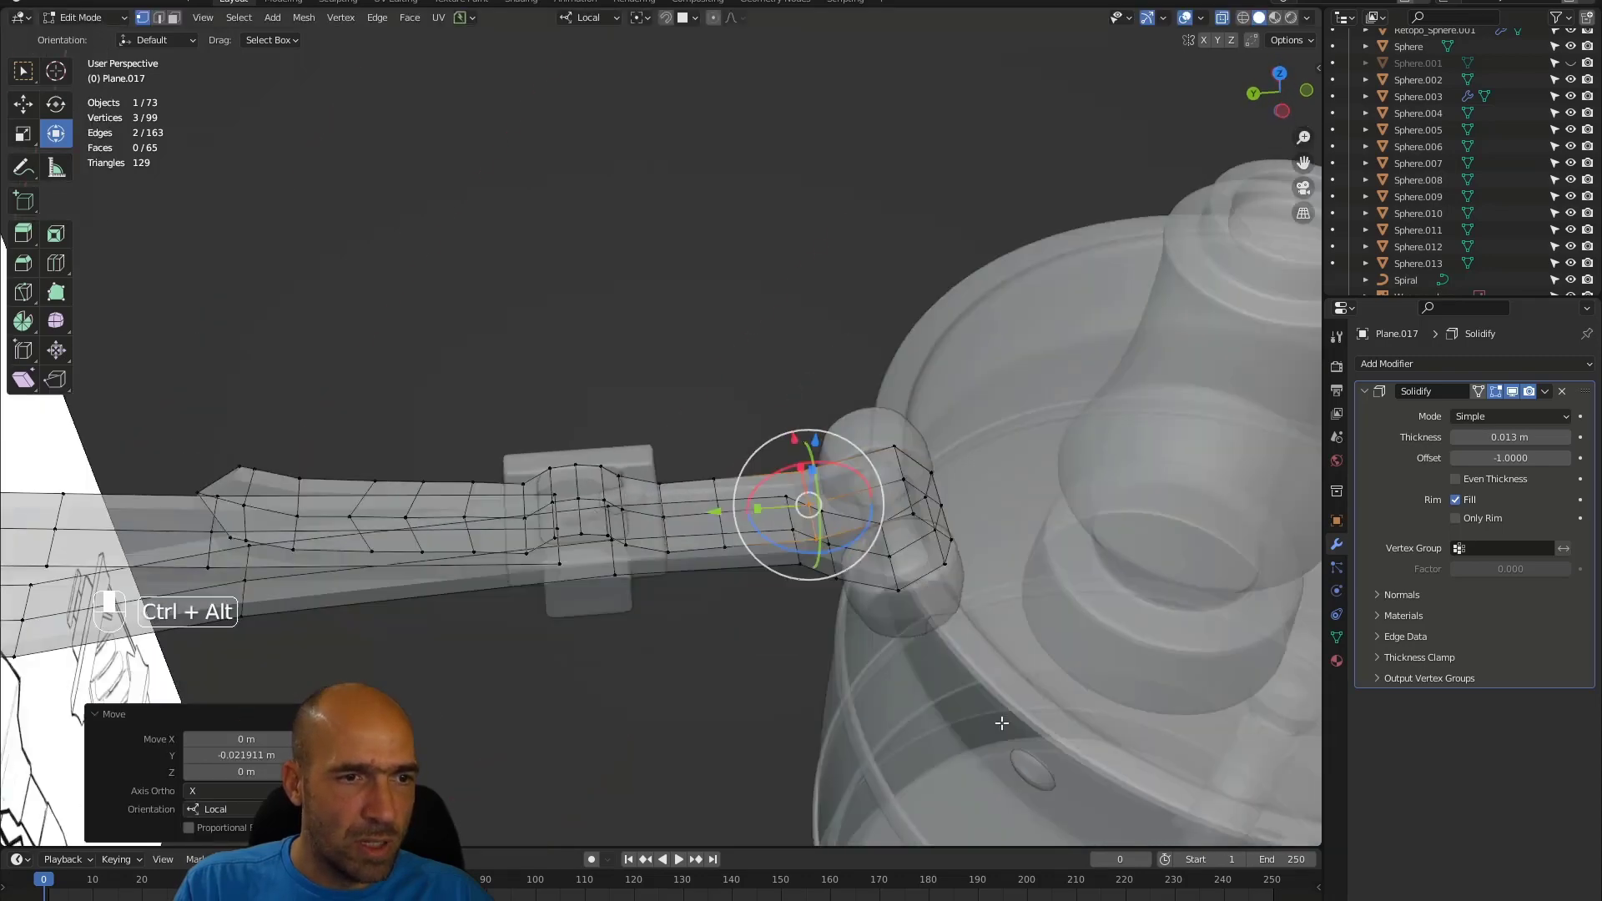
- Turn off X-ray, leave mesh editing and apply the strap's Solidify modifier
key(alt+z)
alt+drag(865, 672, 951, 557)
click(1544, 391)
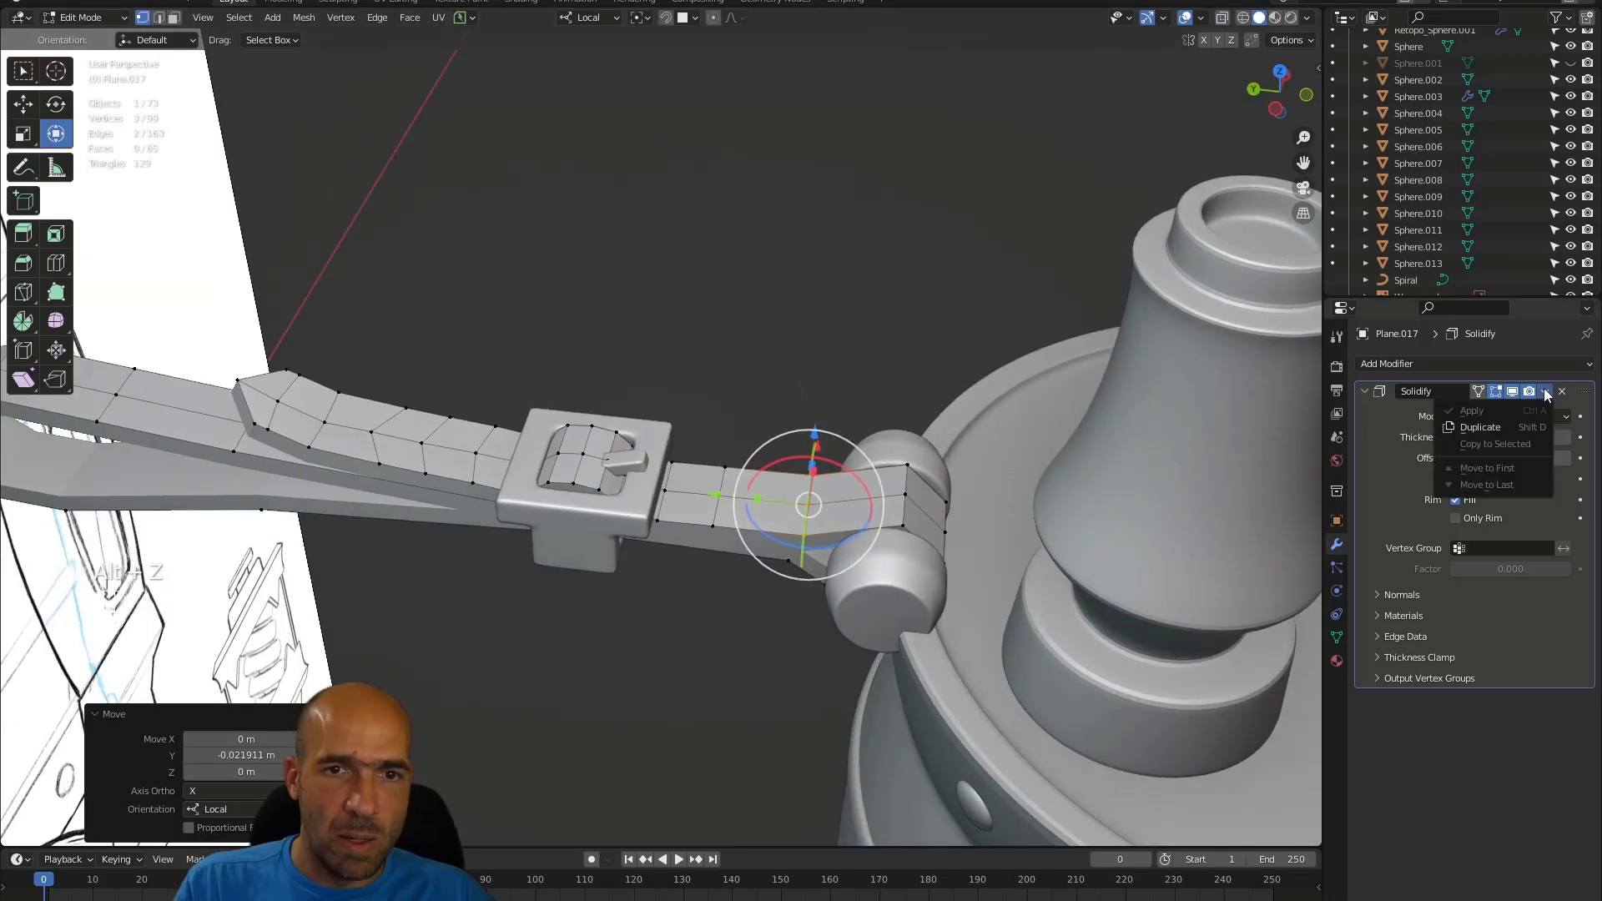
key(ctrl+Tab)
click(1539, 392)
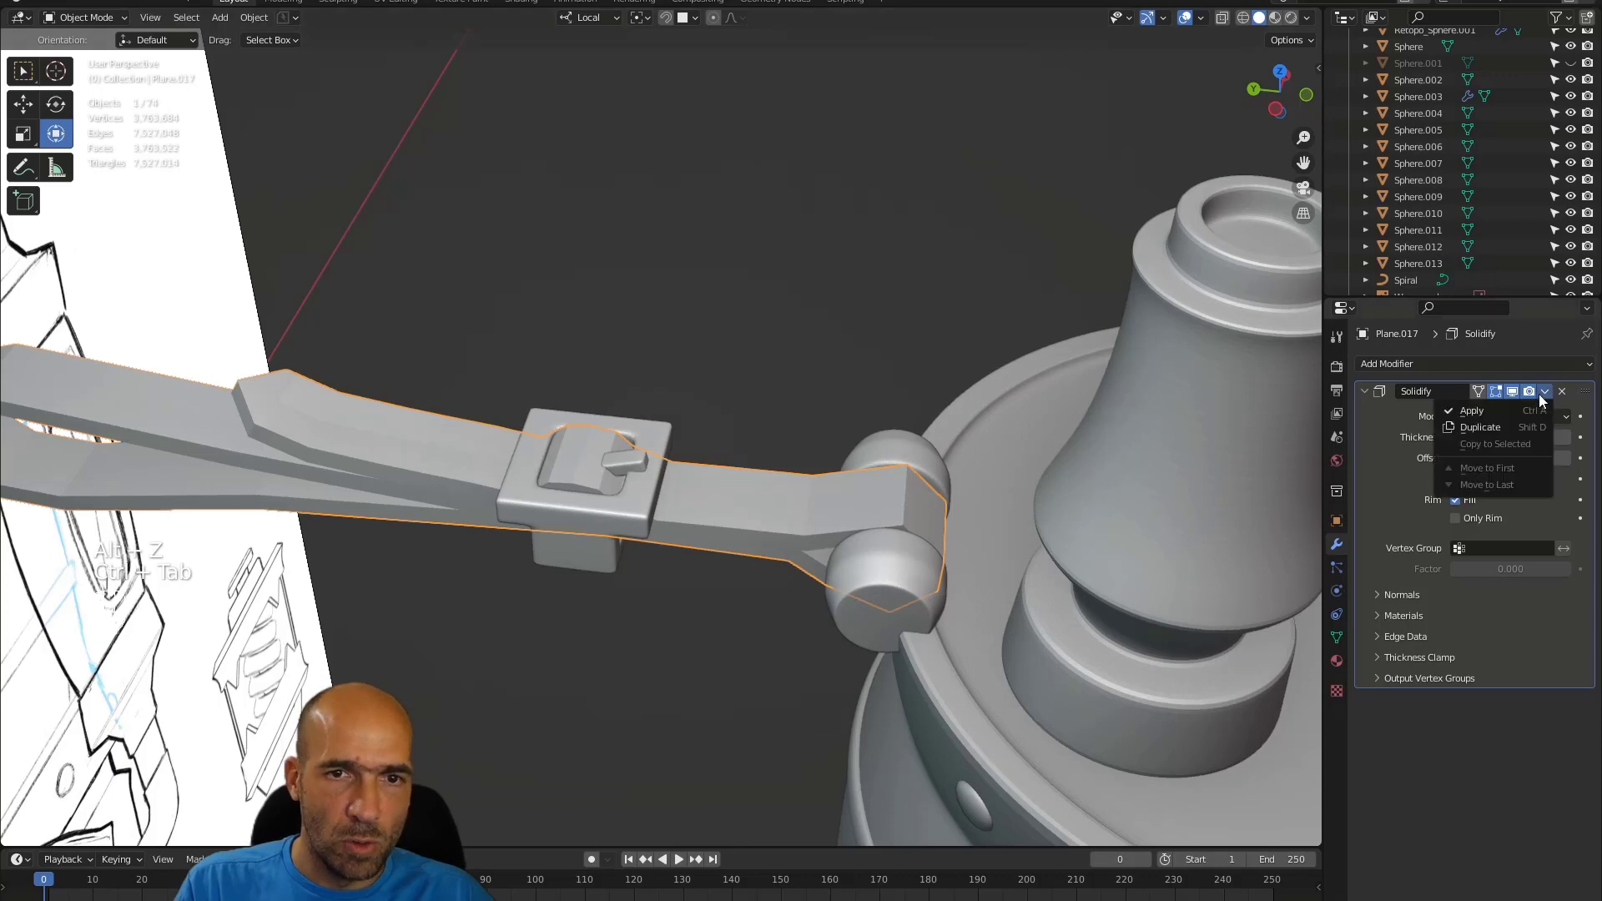
click(1524, 413)
- Add a Subdivision Surface modifier to the strap with viewport and render levels of 4
alt+drag(939, 463, 877, 450)
click(1376, 367)
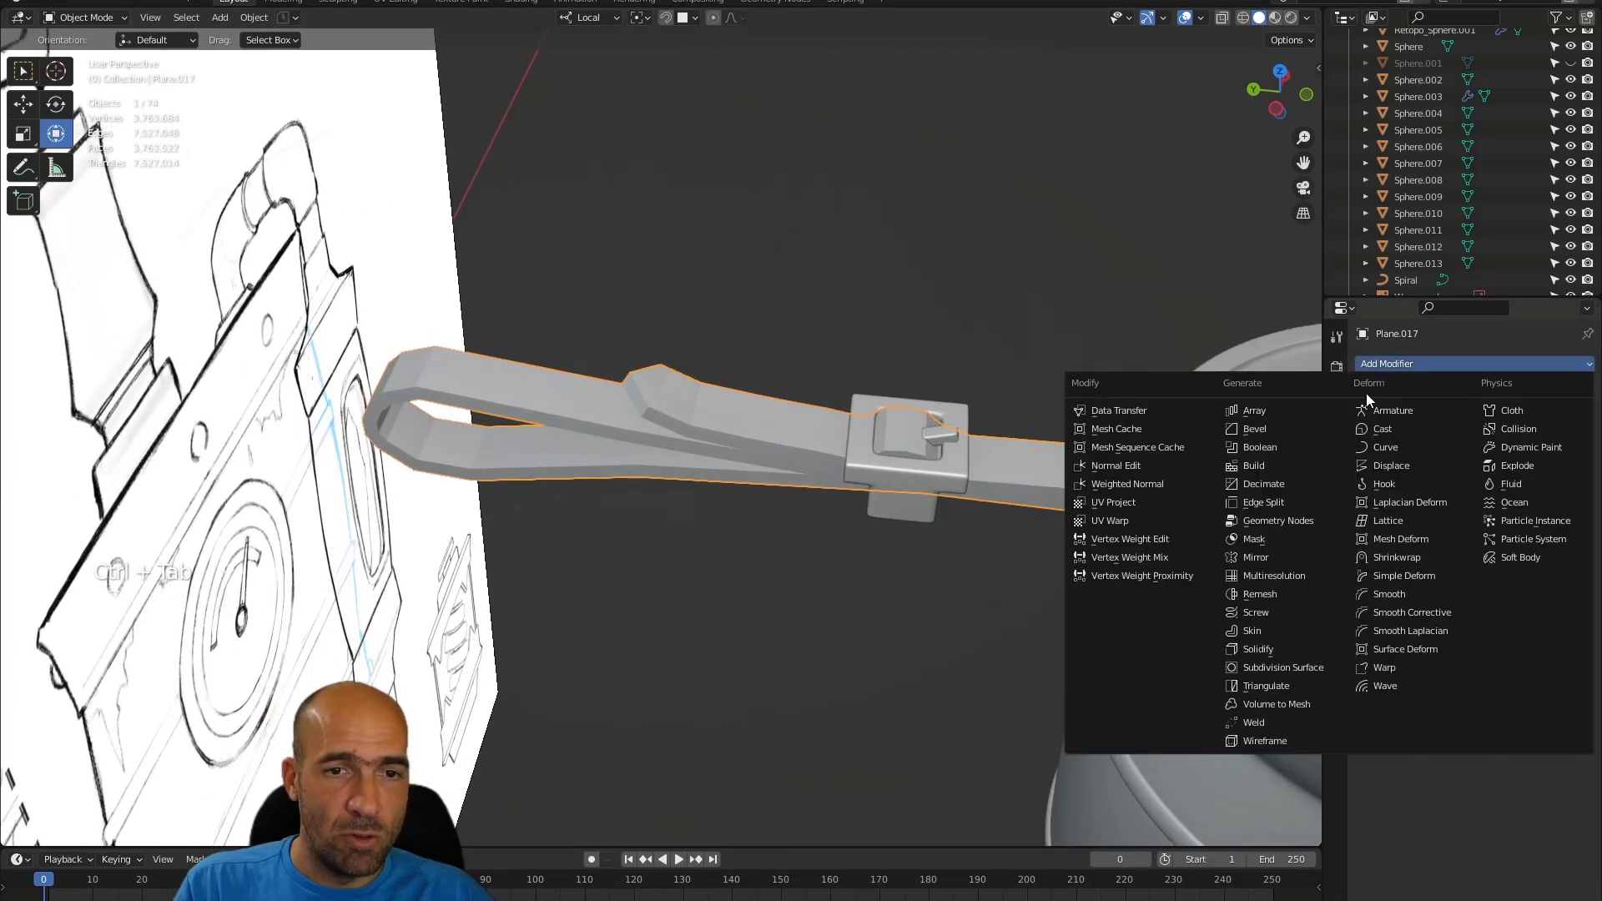
click(1307, 669)
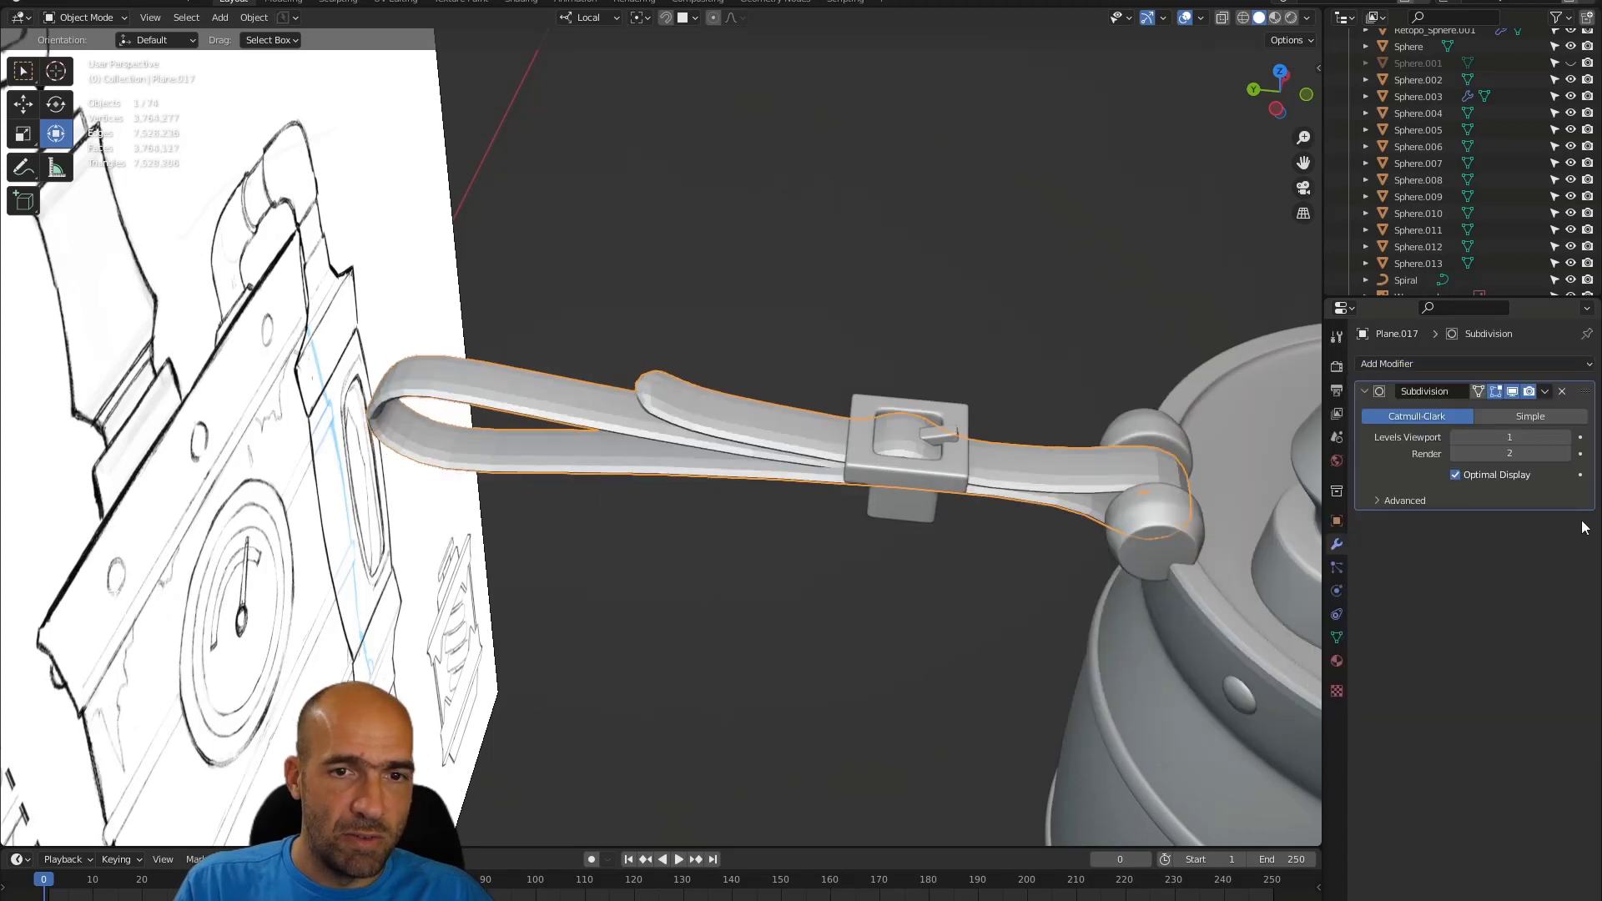
click(1558, 438)
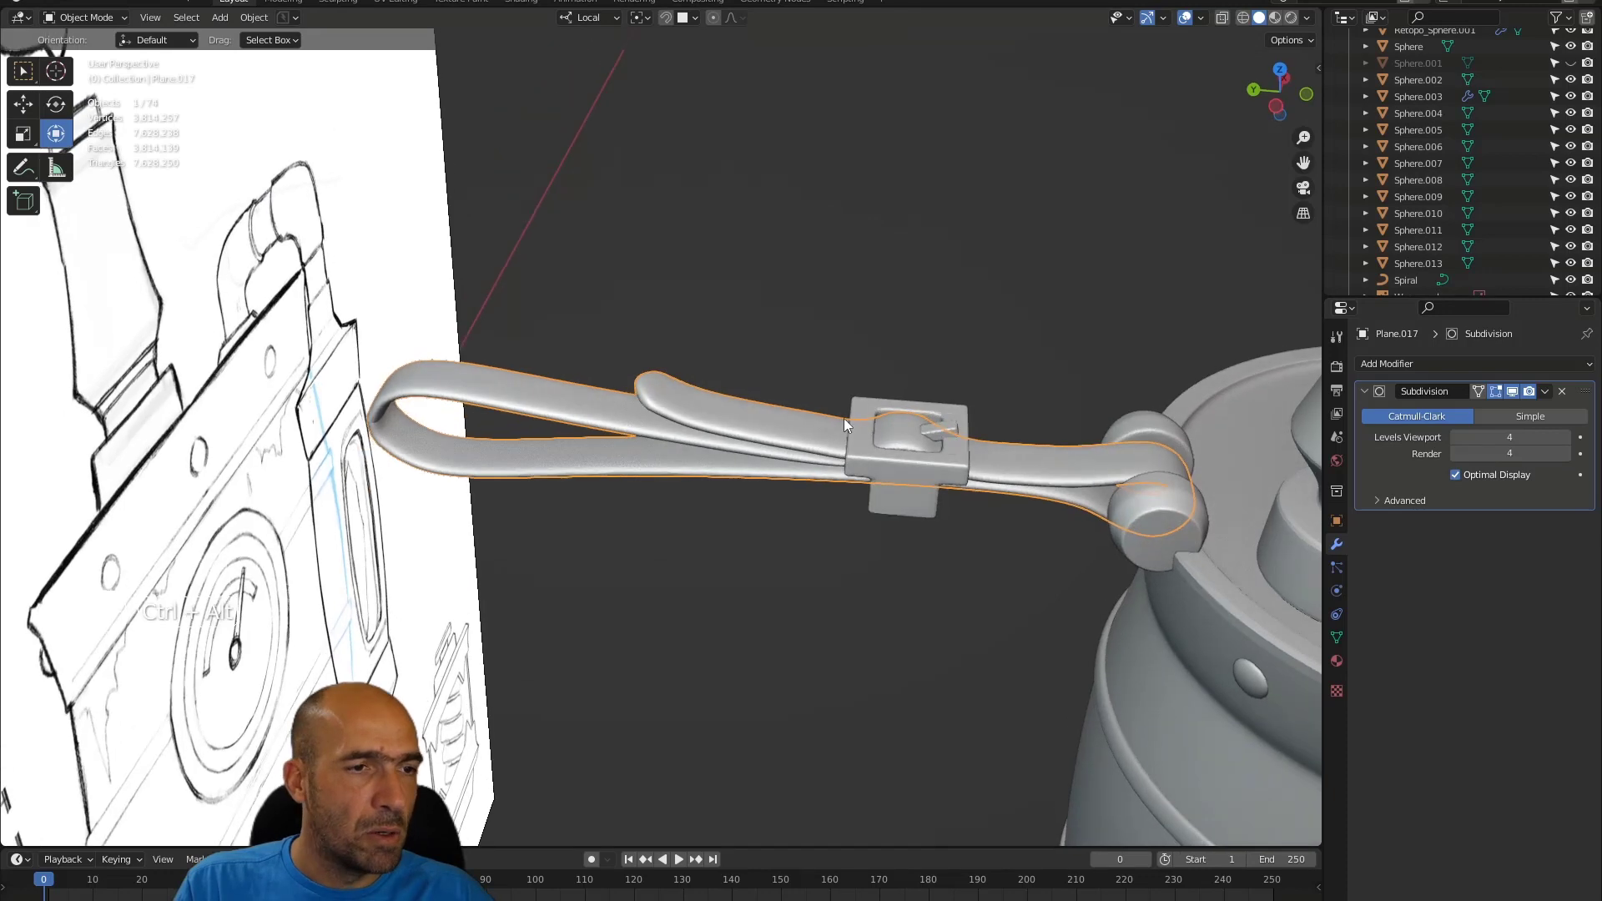
- Enter mesh editing on the strap and select an inner vertex at the crease in the loop's outer bend
scroll(844, 418, up, 5)
middle_drag(487, 415, 357, 476)
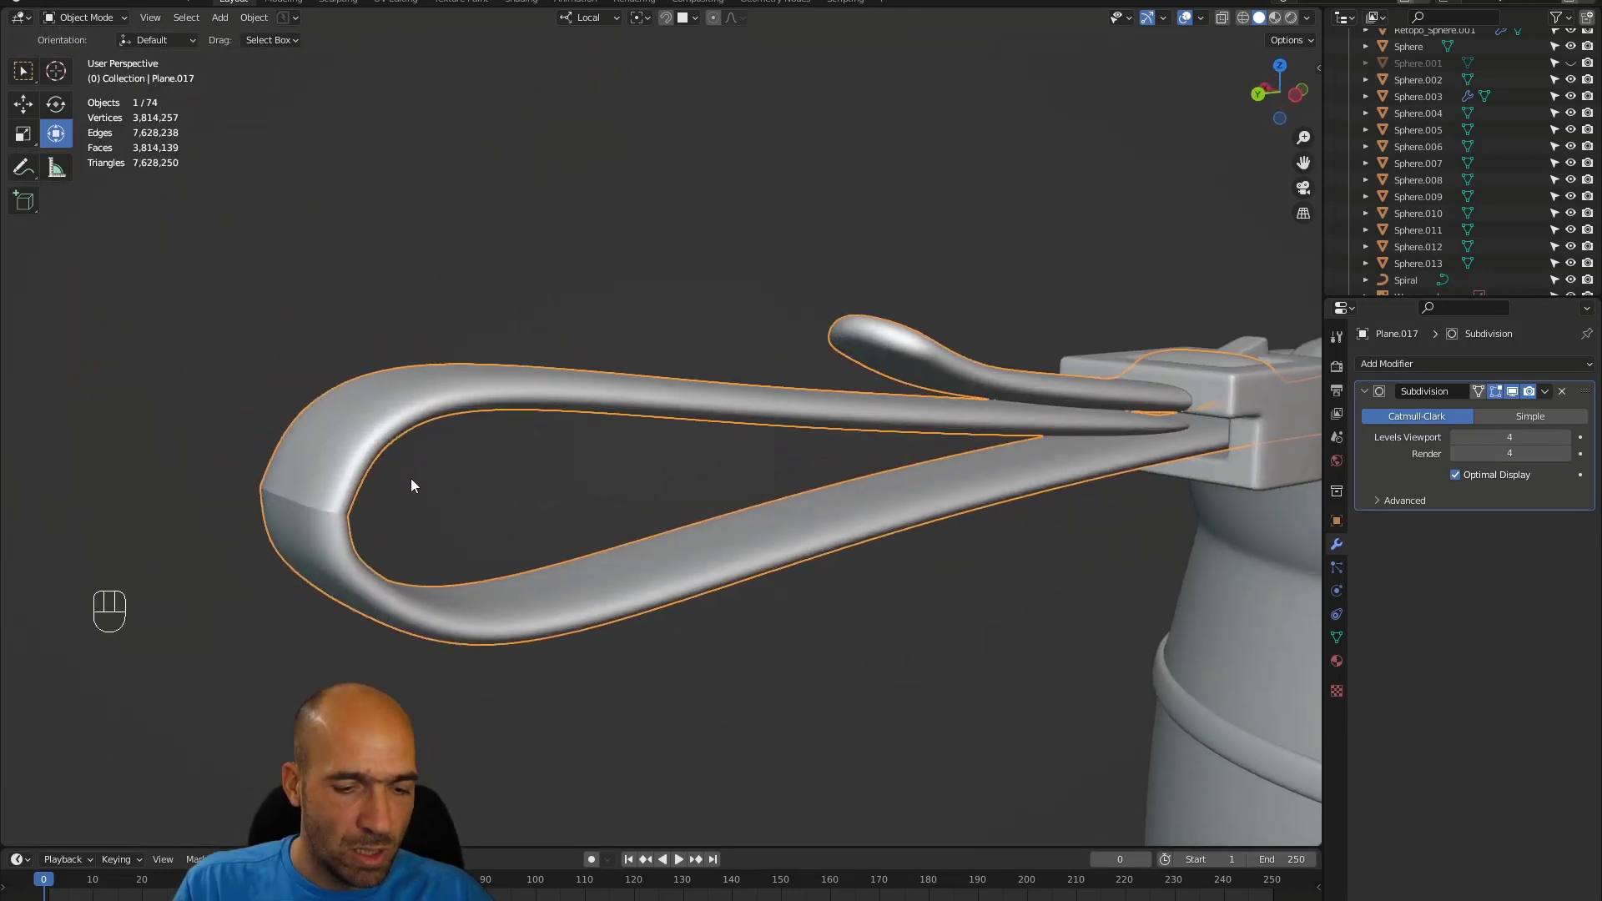
key(Tab)
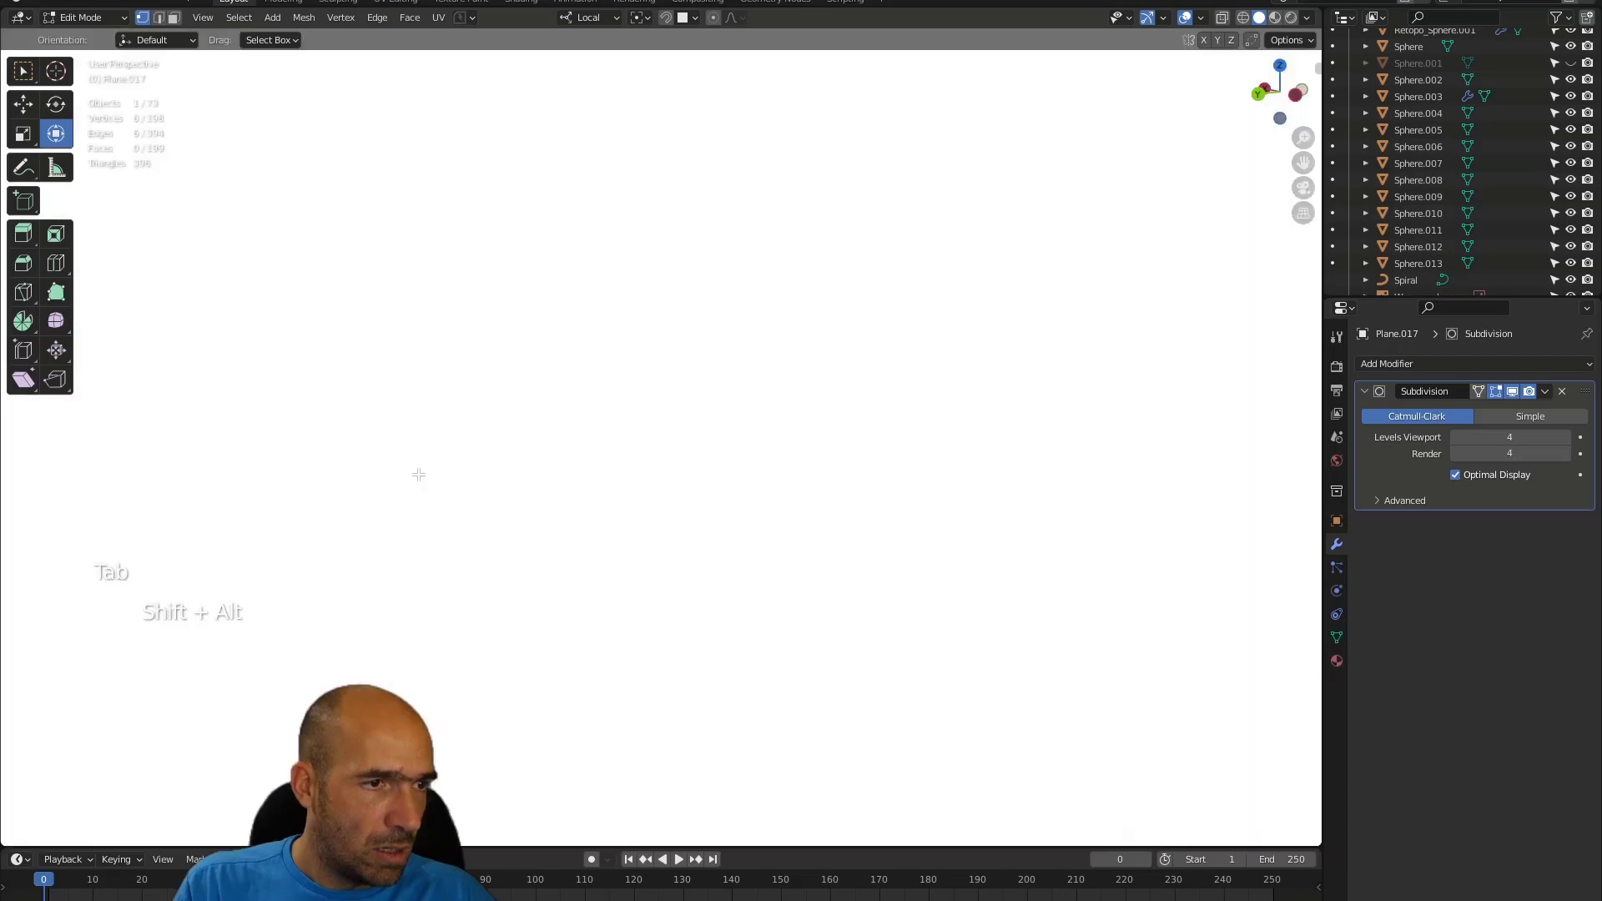
ctrl+alt+middle_drag(418, 474, 775, 426)
alt+shift+middle_drag(680, 755, 783, 411)
mouse_move(868, 265)
alt+shift+middle_down()
mouse_move(782, 414)
mouse_move(824, 396)
mouse_move(742, 353)
alt+shift+middle_up()
click(770, 413)
key(g)
right_click(855, 405)
click(1039, 477)
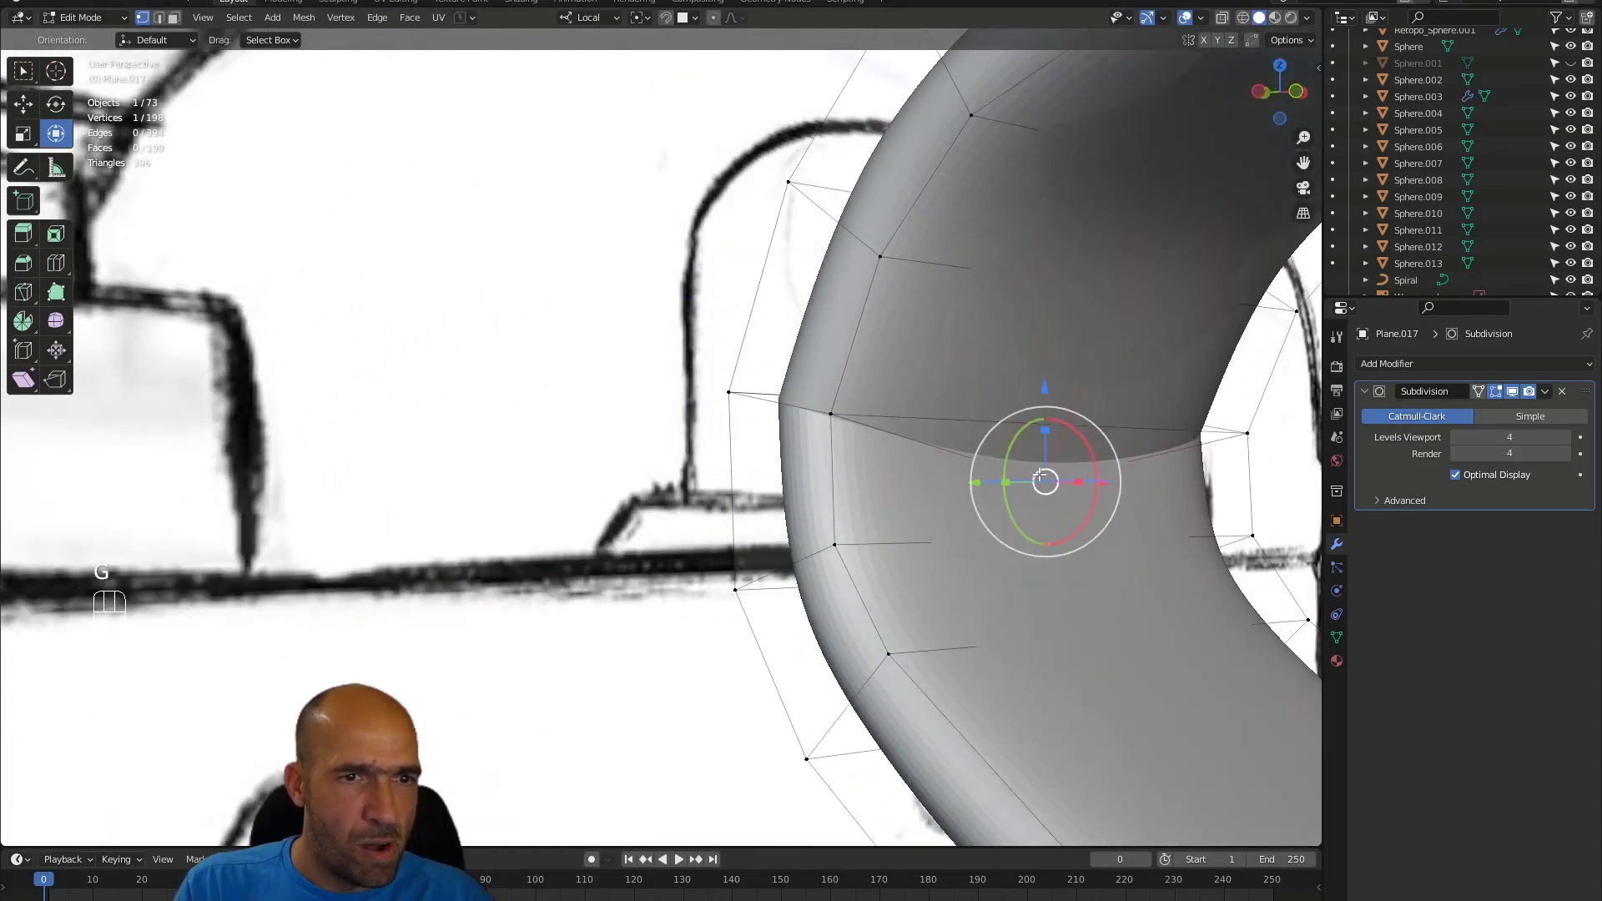
- Try to dissolve the edge loop that forms the crease around the strap's outer bend
key(2)
double_click(945, 446)
alt+middle_drag(944, 445, 1058, 471)
key(x)
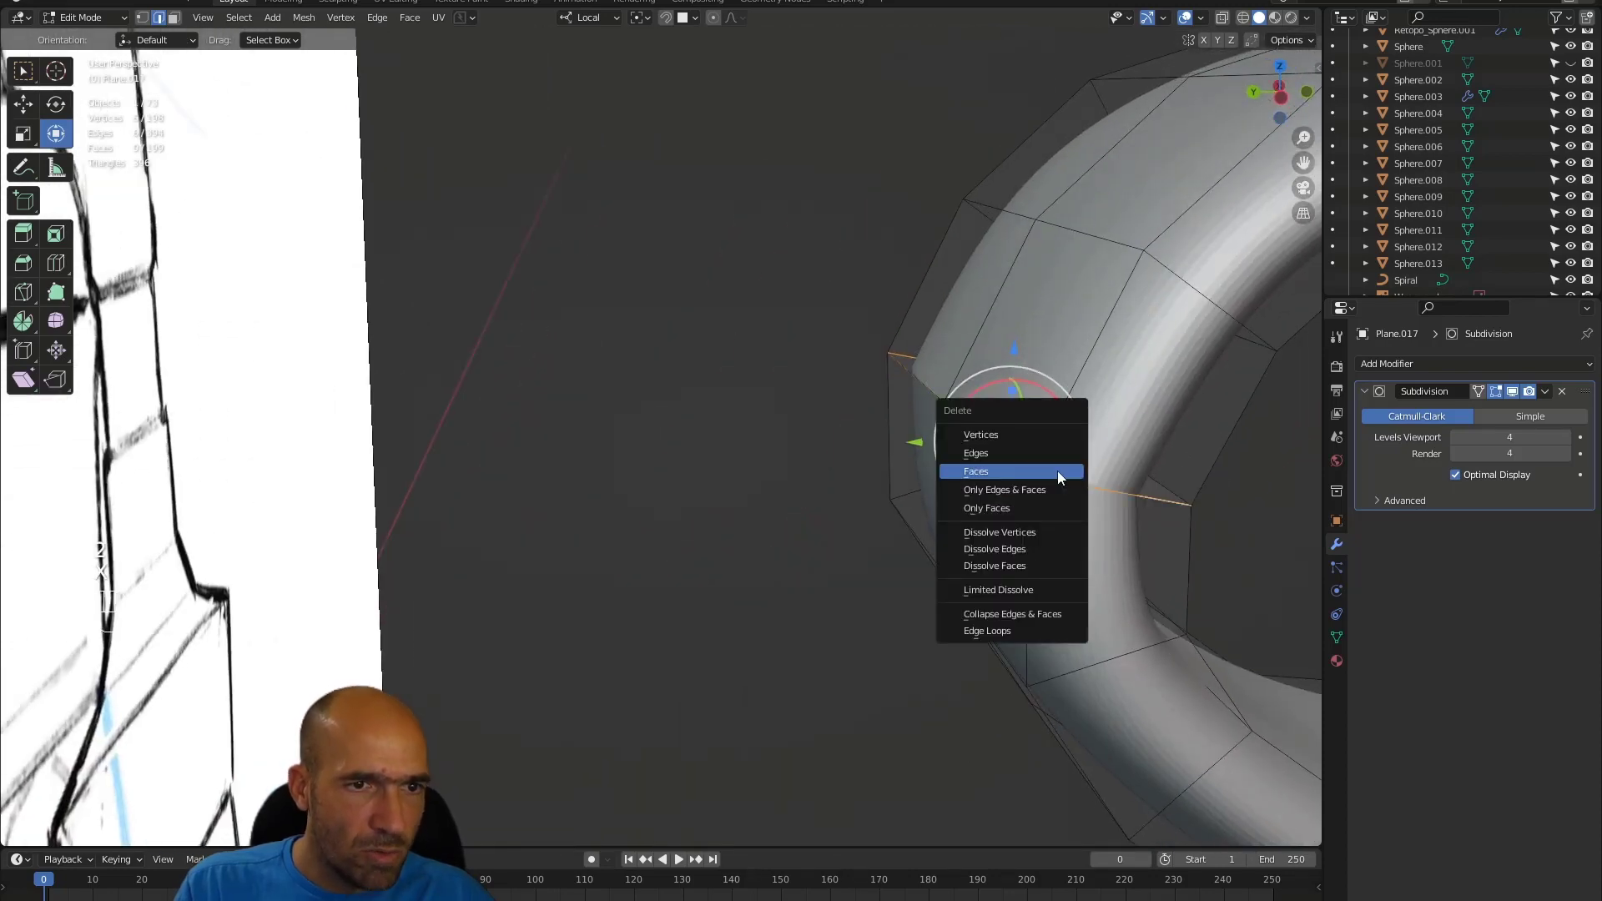
click(1023, 549)
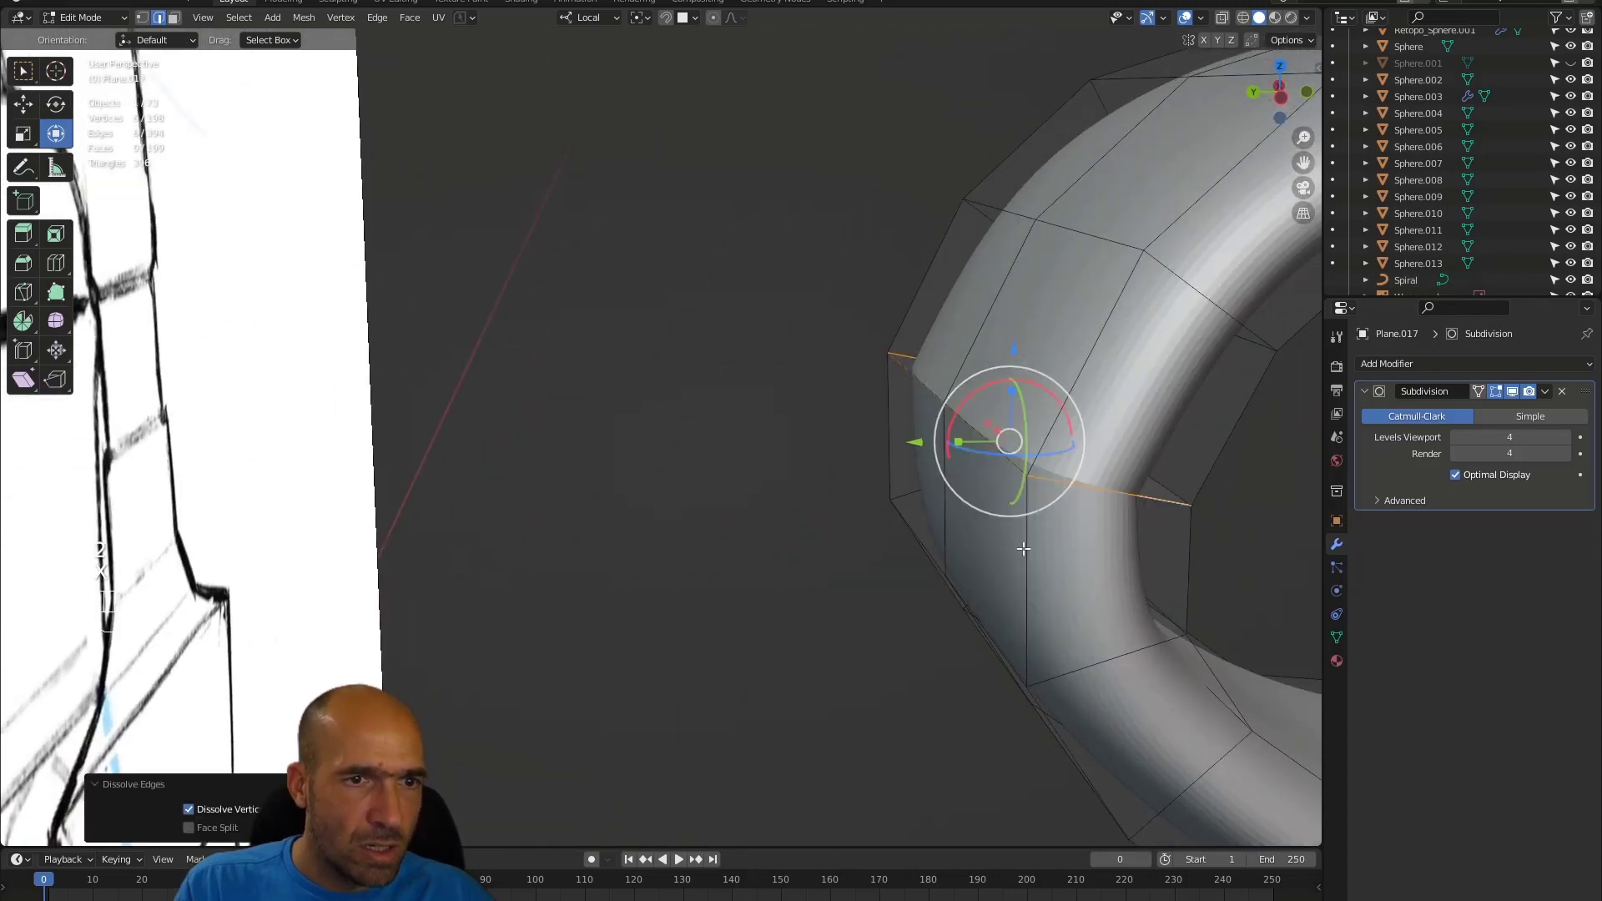
middle_drag(1055, 508, 1045, 505)
right_click(1054, 504)
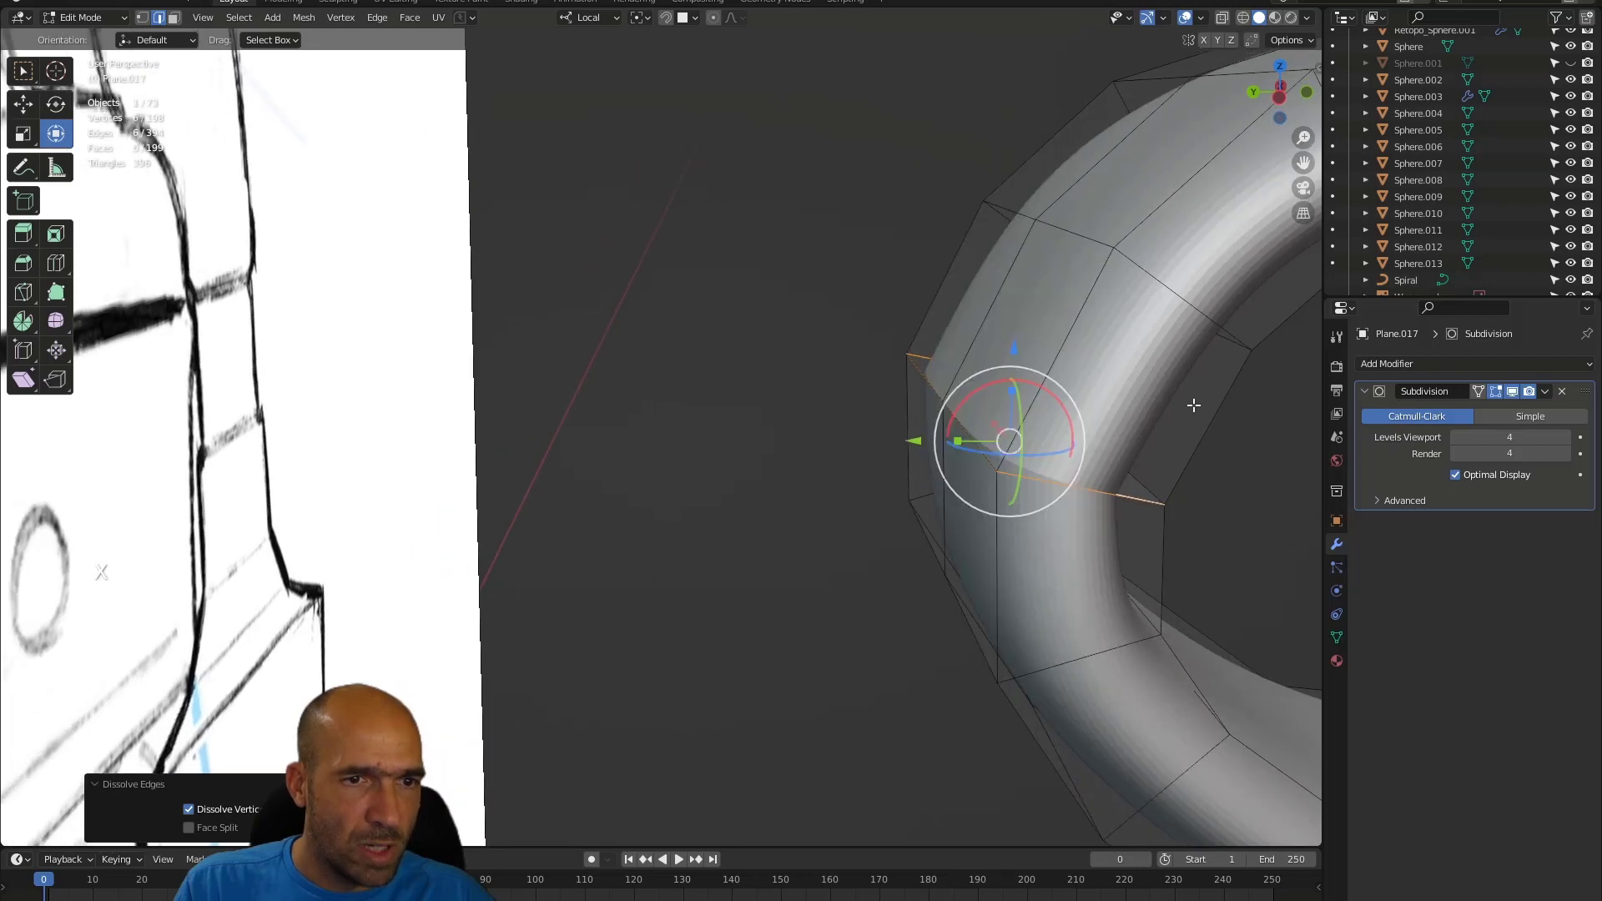
key(x)
key(x)
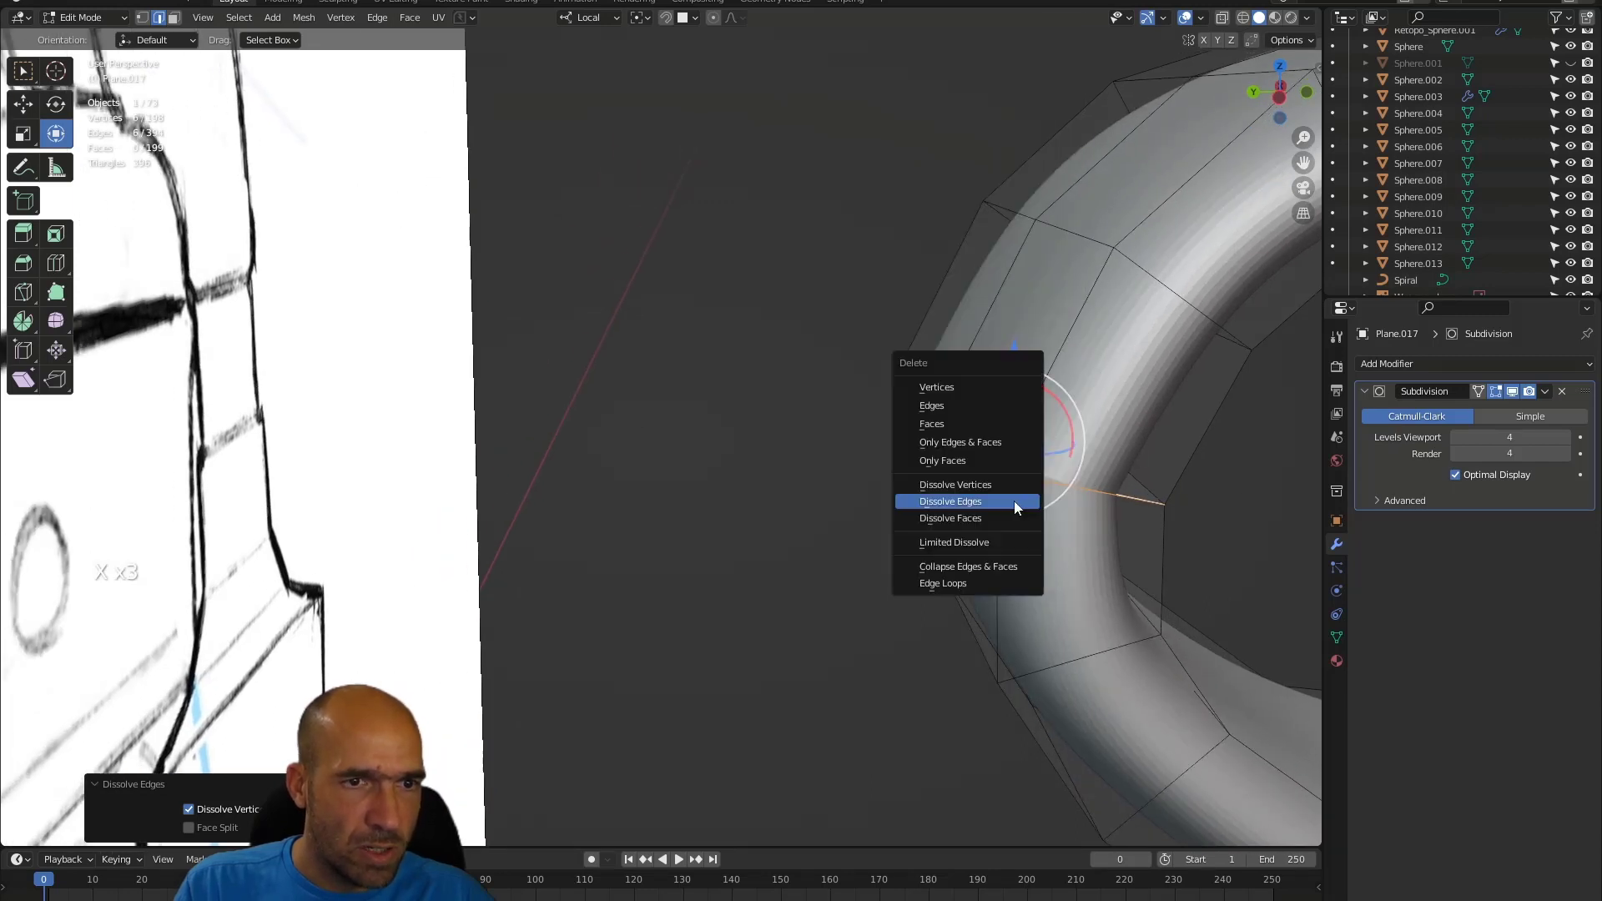
key(x)
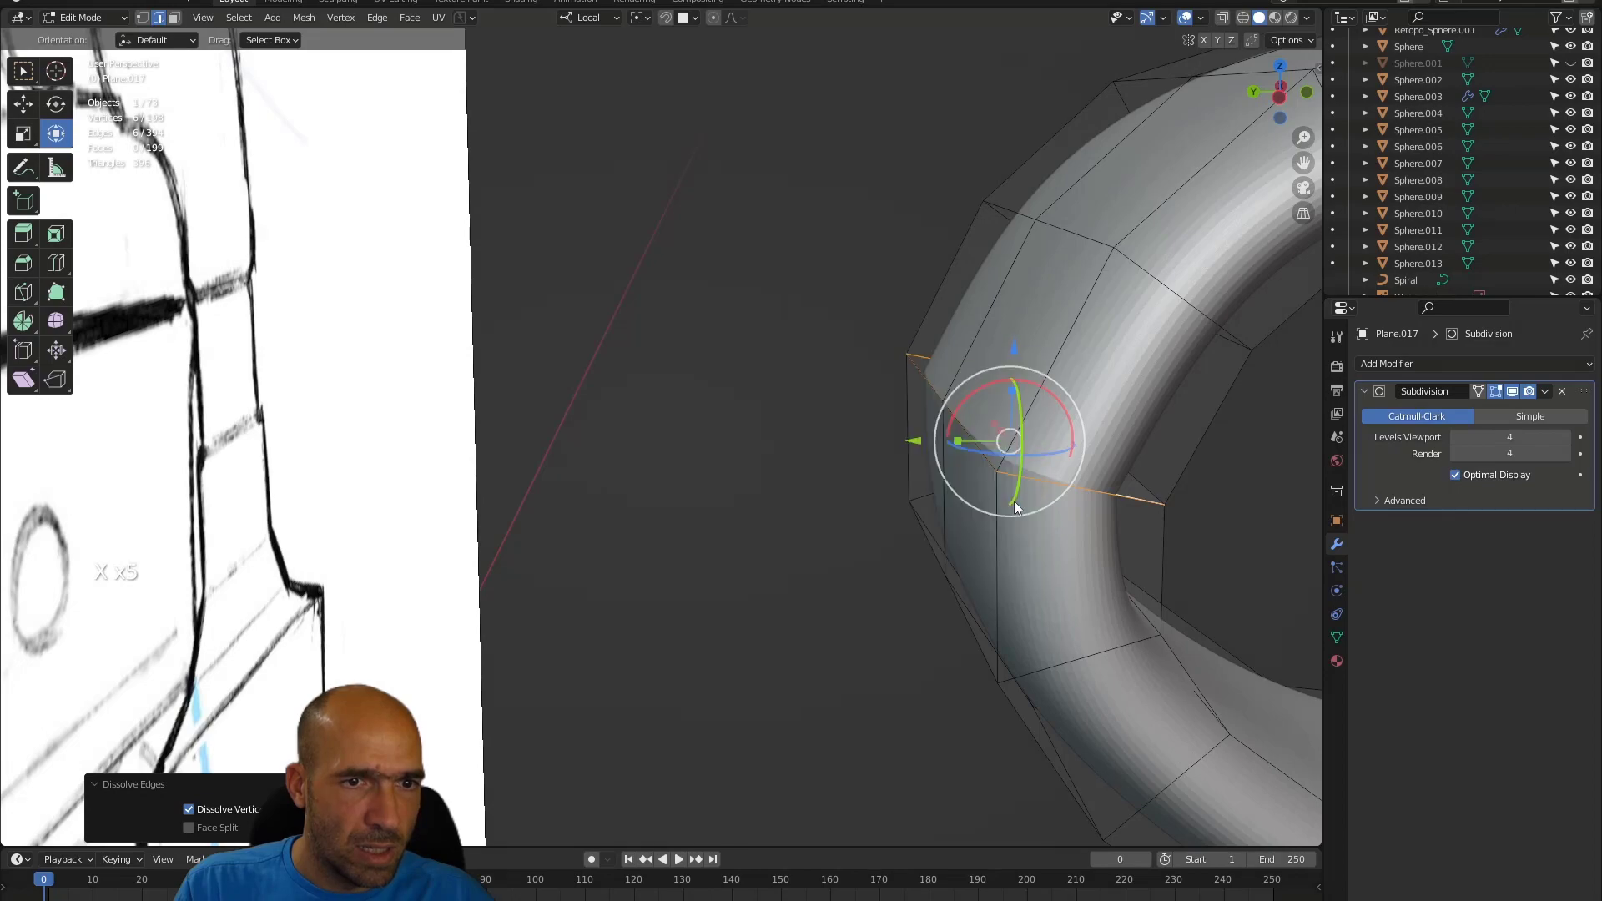
- Dissolve the single stray edge crossing the inner side of the strap's bend at the crease
mouse_move(1085, 504)
middle_down()
mouse_move(964, 488)
mouse_move(996, 478)
middle_up()
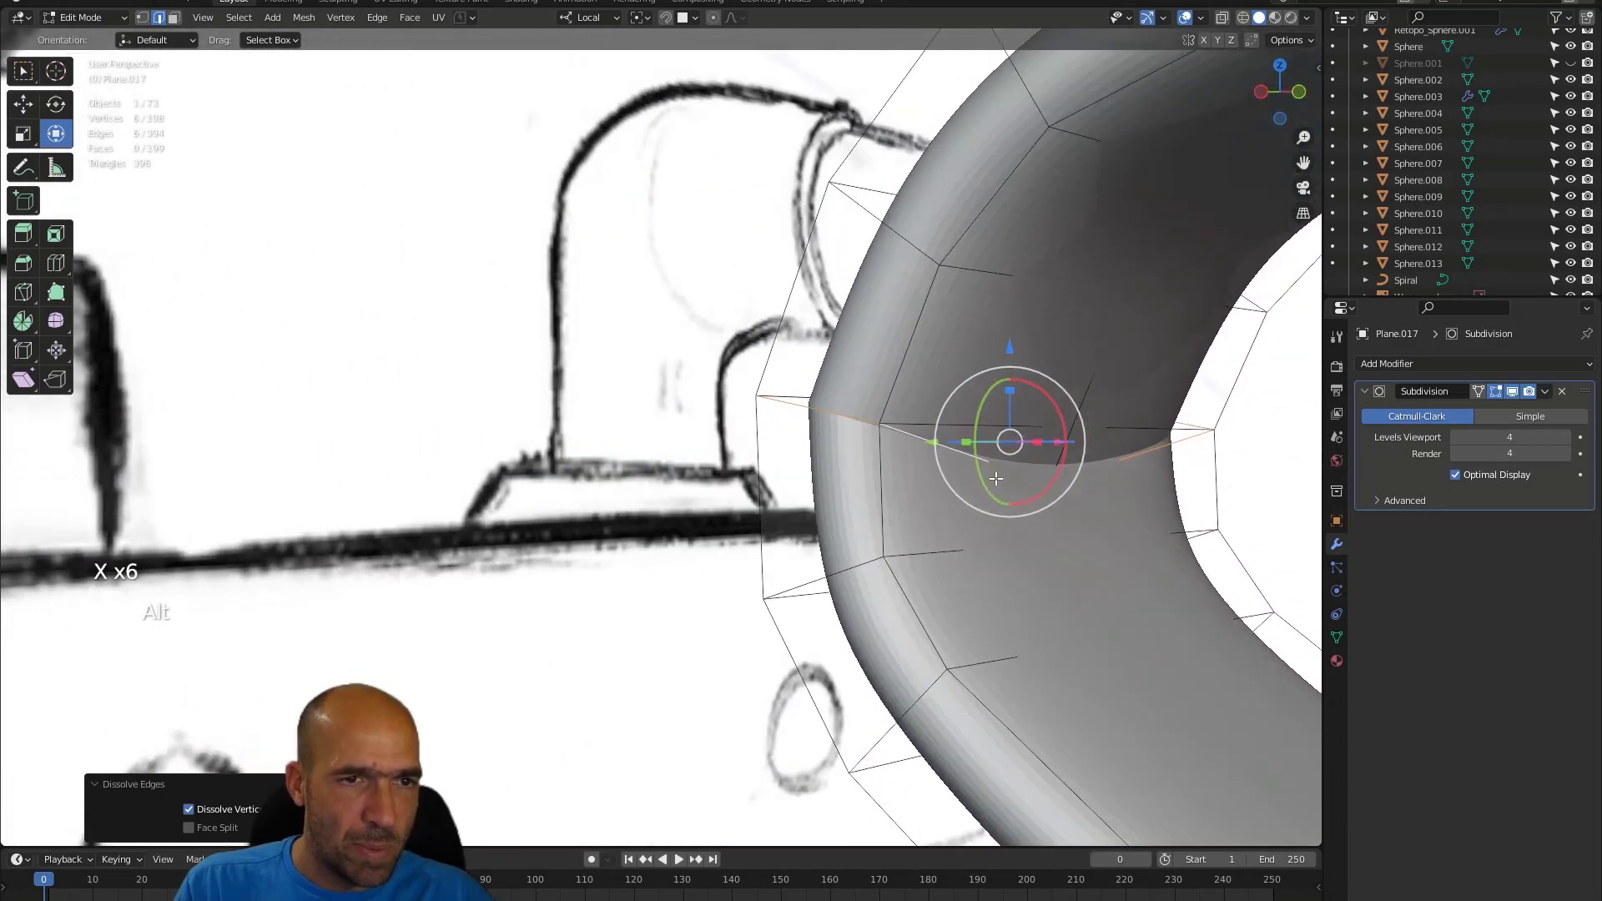
click(981, 421)
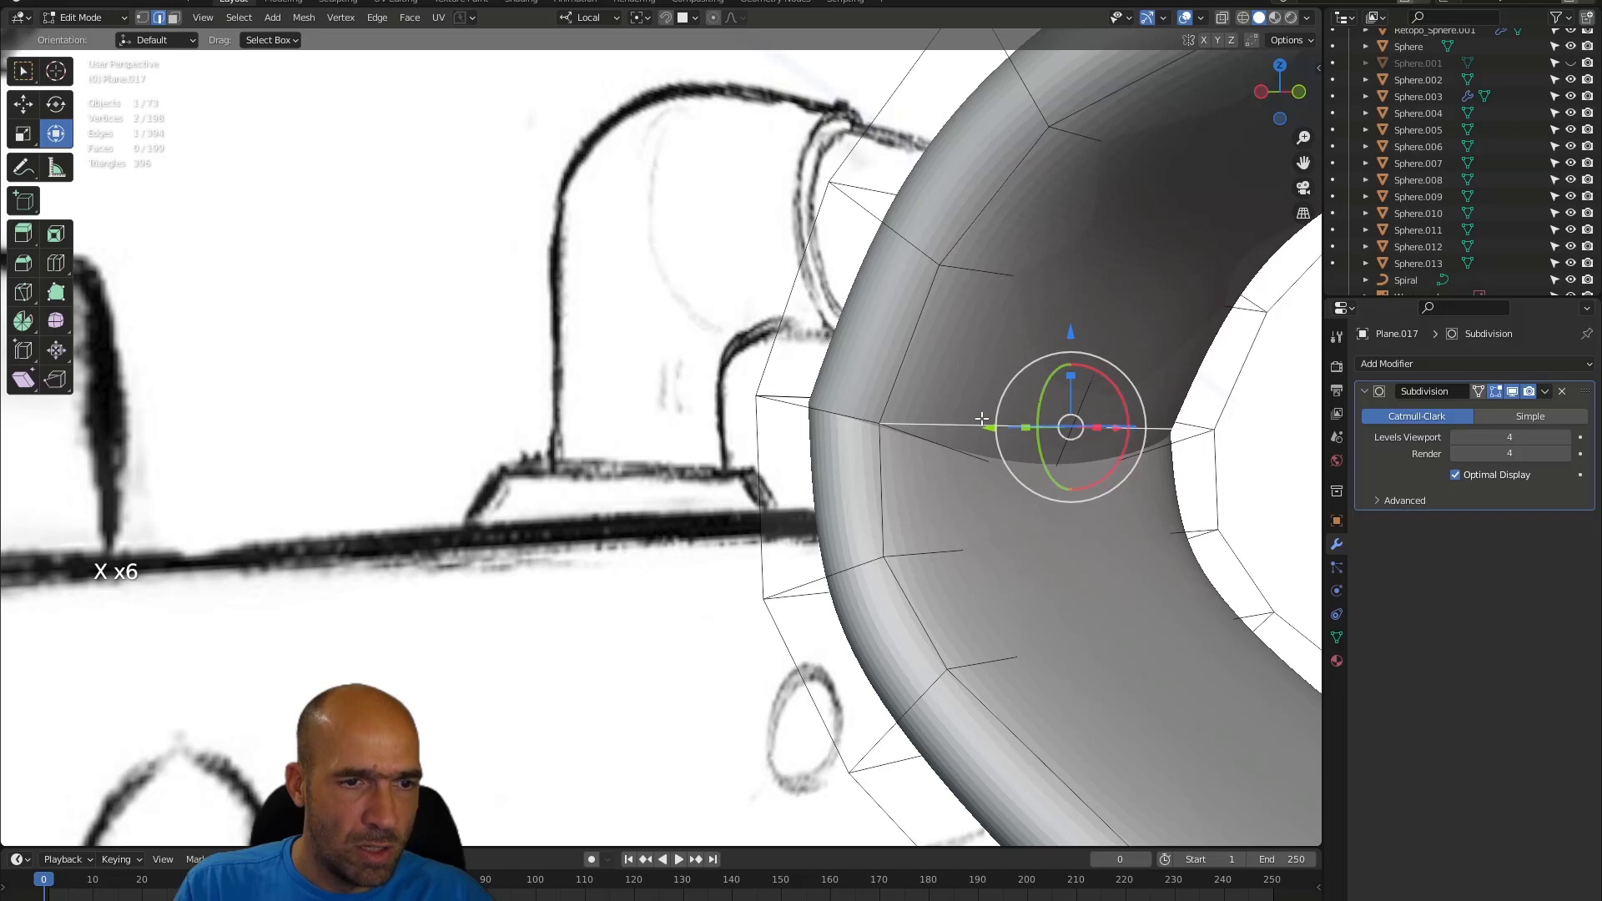
key(x)
click(981, 418)
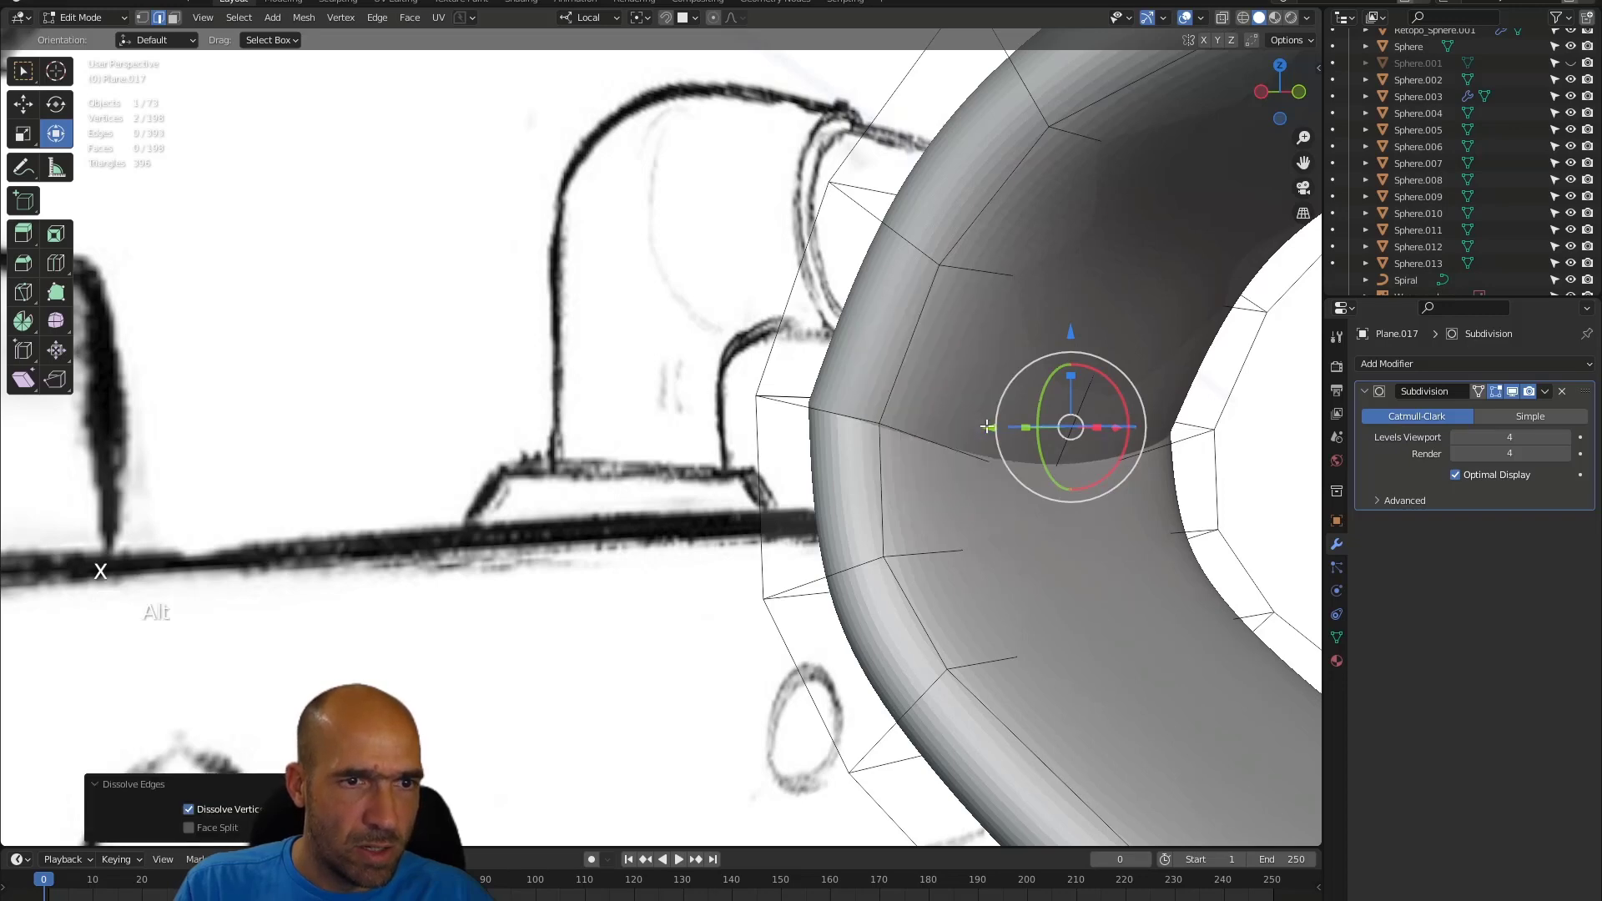
- Raise the crease's inner vertex along local Z and turn on X-ray for the strap's bend
middle_drag(985, 421, 1008, 448)
key(1)
click(1050, 480)
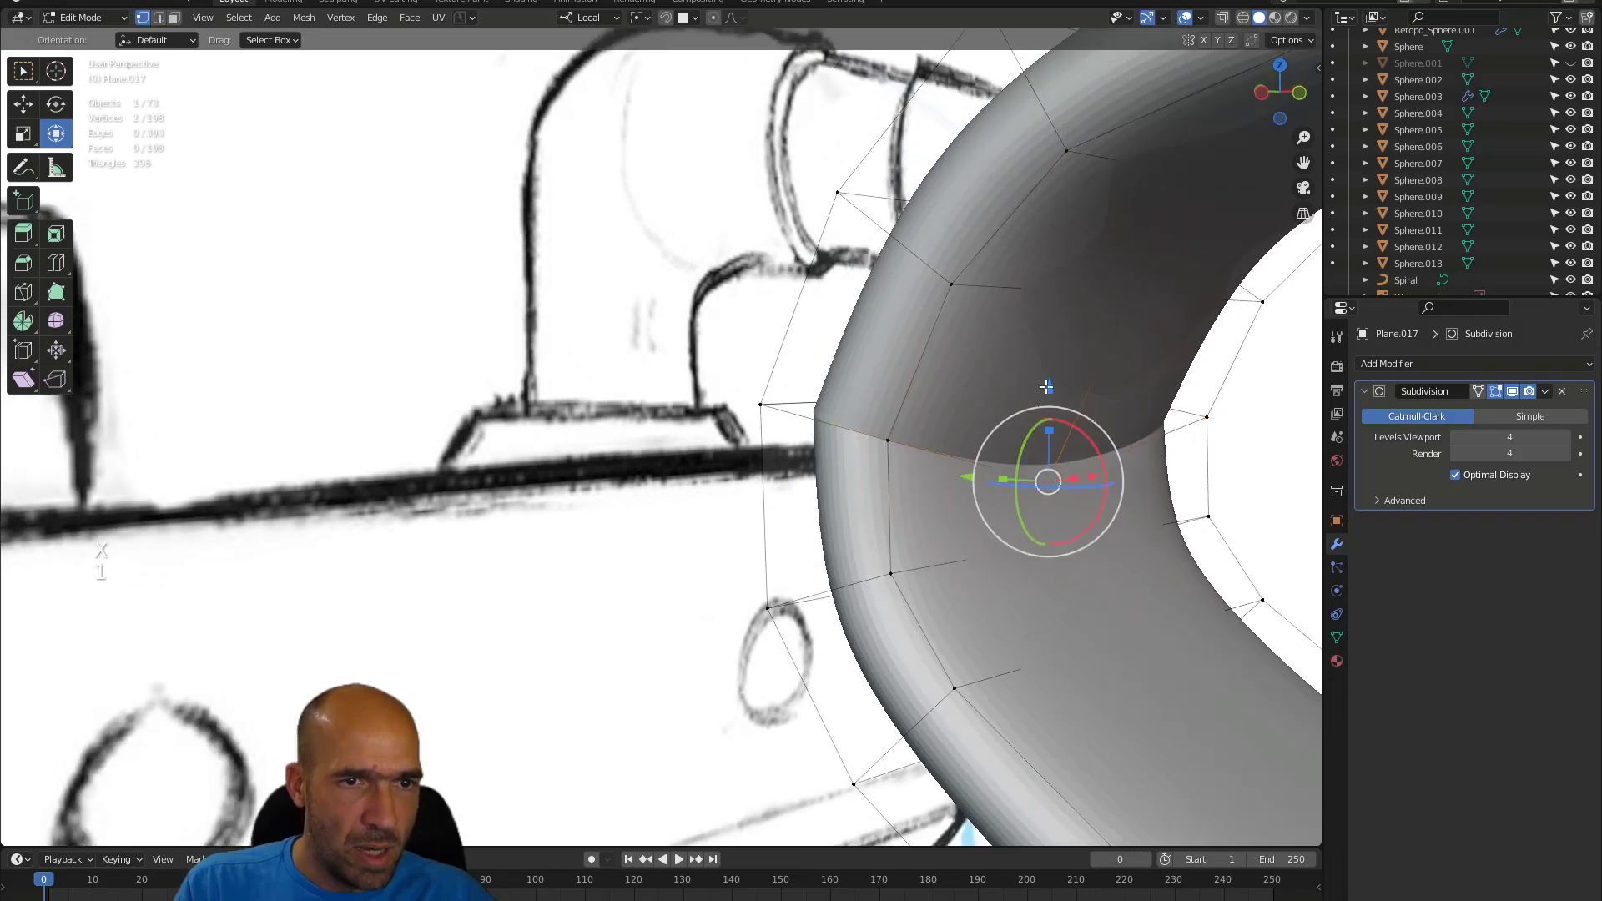
drag(1046, 386, 1076, 335)
alt+drag(1020, 416, 980, 429)
mouse_move(1010, 431)
alt+mouse_down()
mouse_move(1131, 439)
mouse_move(1081, 446)
mouse_move(1044, 486)
mouse_move(927, 479)
mouse_move(934, 458)
mouse_move(809, 479)
mouse_move(859, 489)
mouse_move(871, 472)
mouse_move(830, 472)
mouse_move(823, 493)
mouse_move(822, 470)
mouse_move(901, 399)
mouse_move(887, 465)
mouse_move(794, 483)
mouse_move(734, 526)
mouse_move(731, 493)
alt+mouse_up()
key(alt+z)
key(alt+h)
- Try moving a crease edge at the bend along the Z axis and undo the move
key(2)
key(g)
key(z)
mouse_move(669, 319)
mouse_down()
mouse_move(670, 260)
mouse_move(671, 299)
mouse_up()
key(ctrl+z)
- Select the full row of vertices at the bend's crease and merge them by distance at 0.0001 m
alt+drag(827, 377, 396, 490)
key(m)
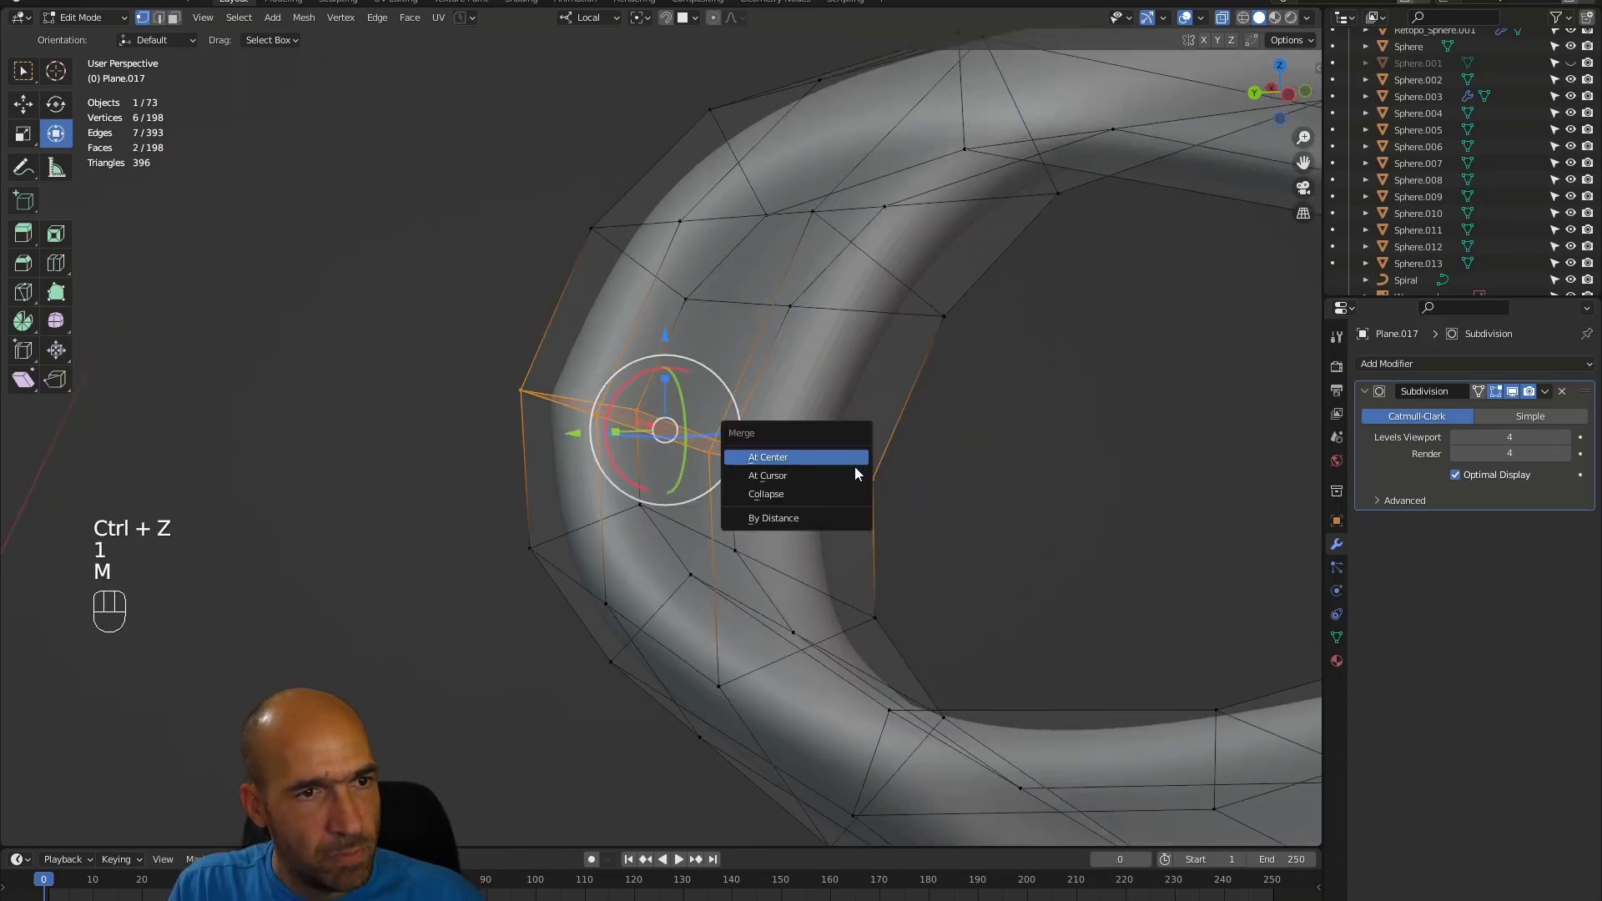
click(813, 522)
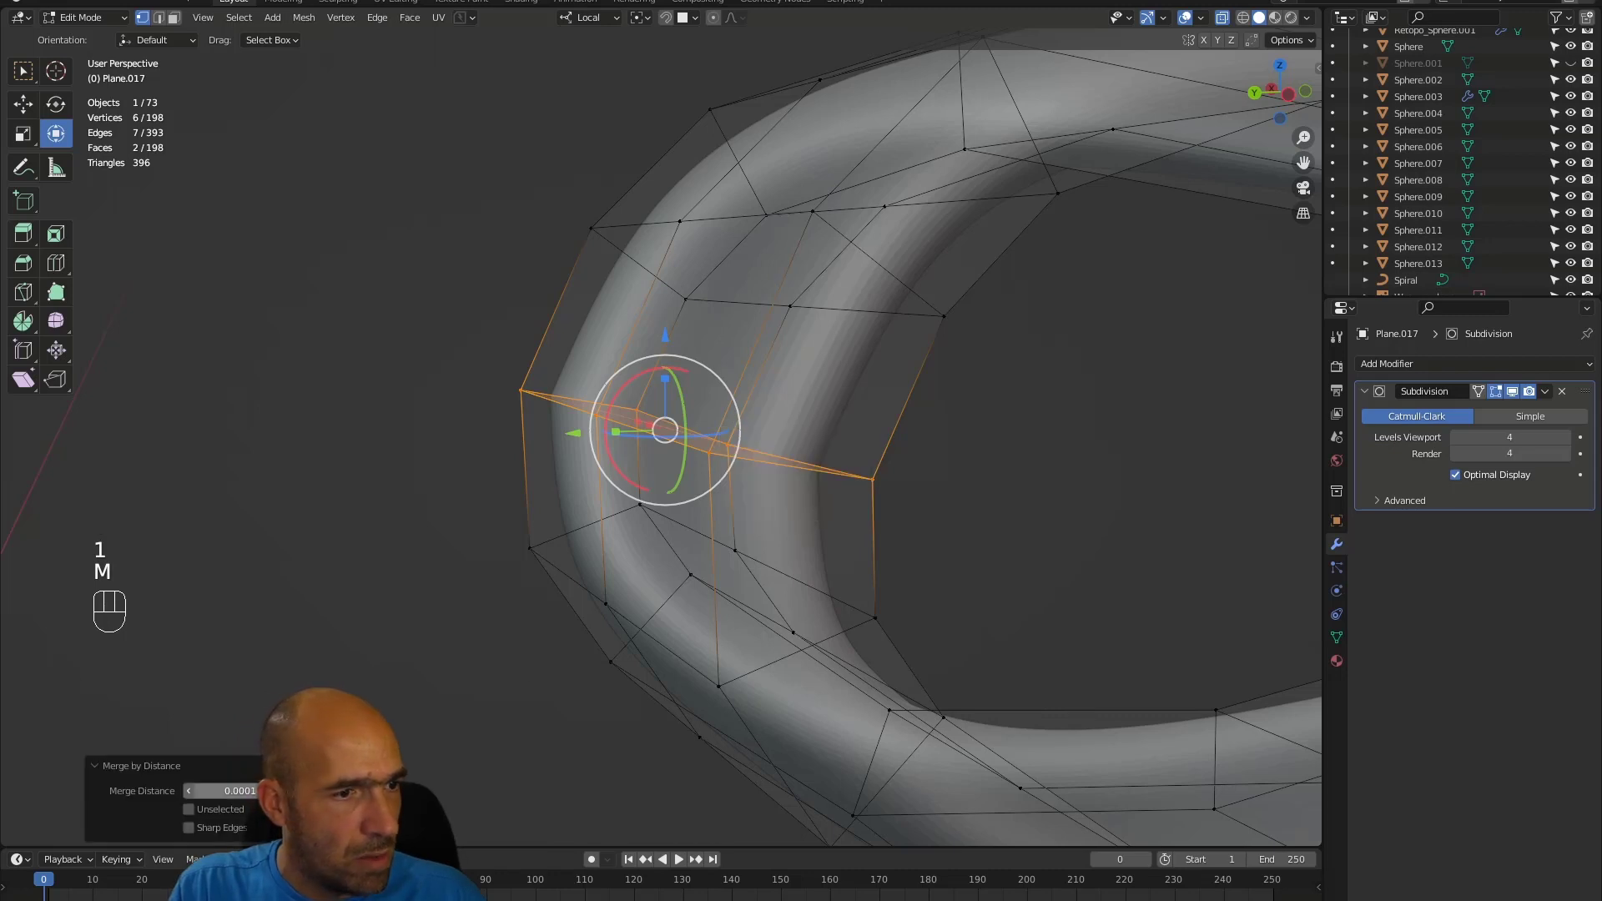
key(Return)
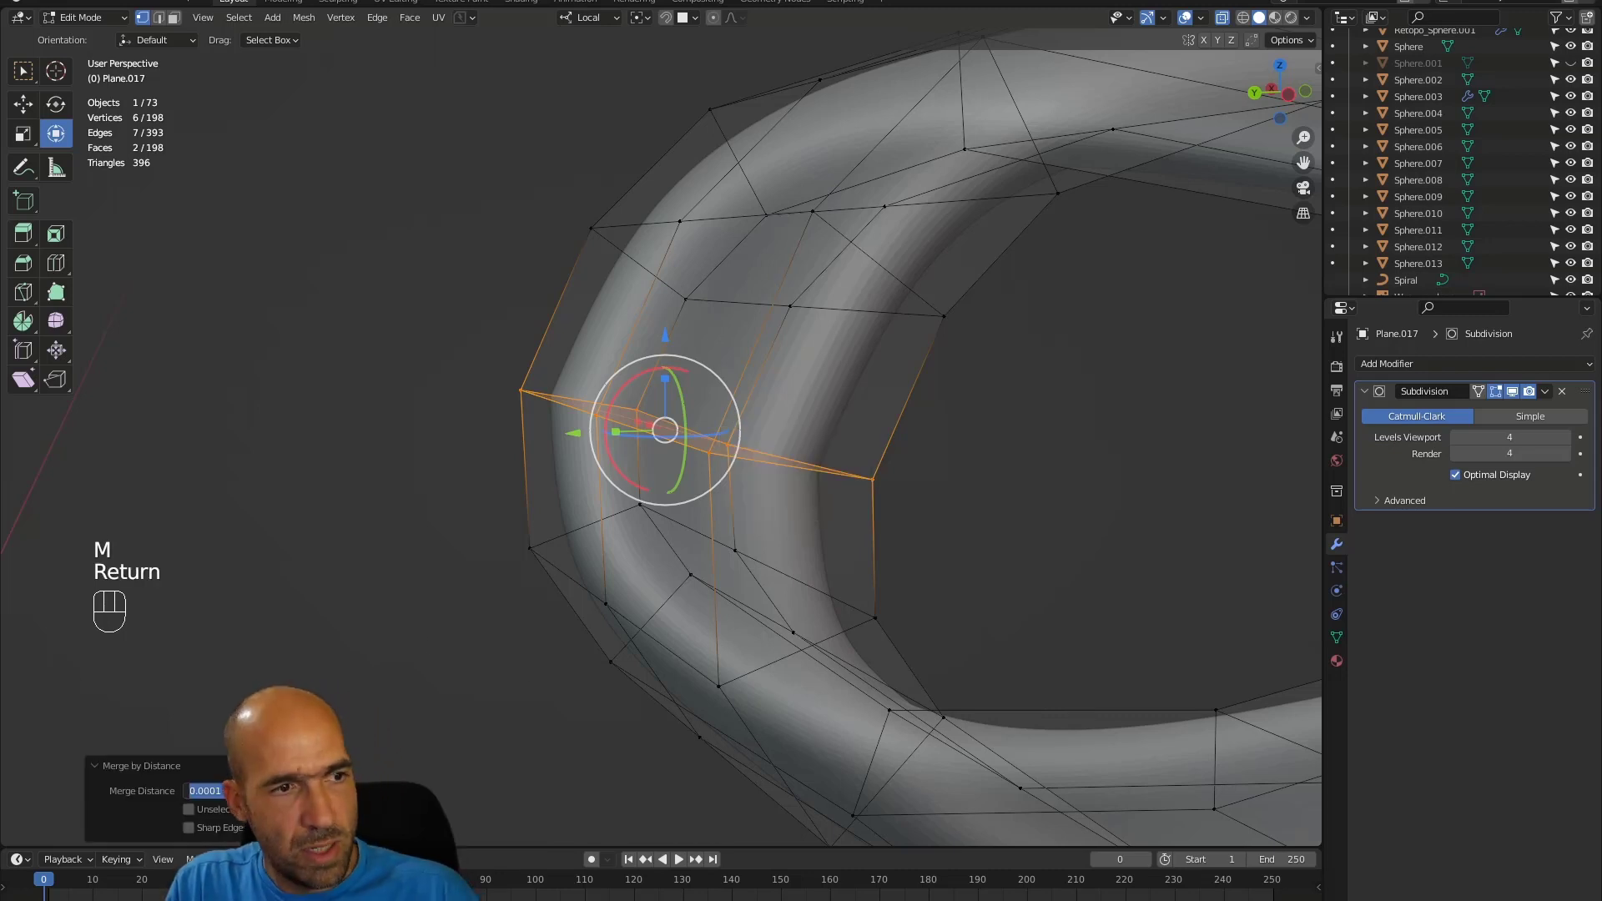
- Try raising one inner crease vertex by 0.008815 m along local Z and undo the move
alt+middle_drag(483, 569, 488, 589)
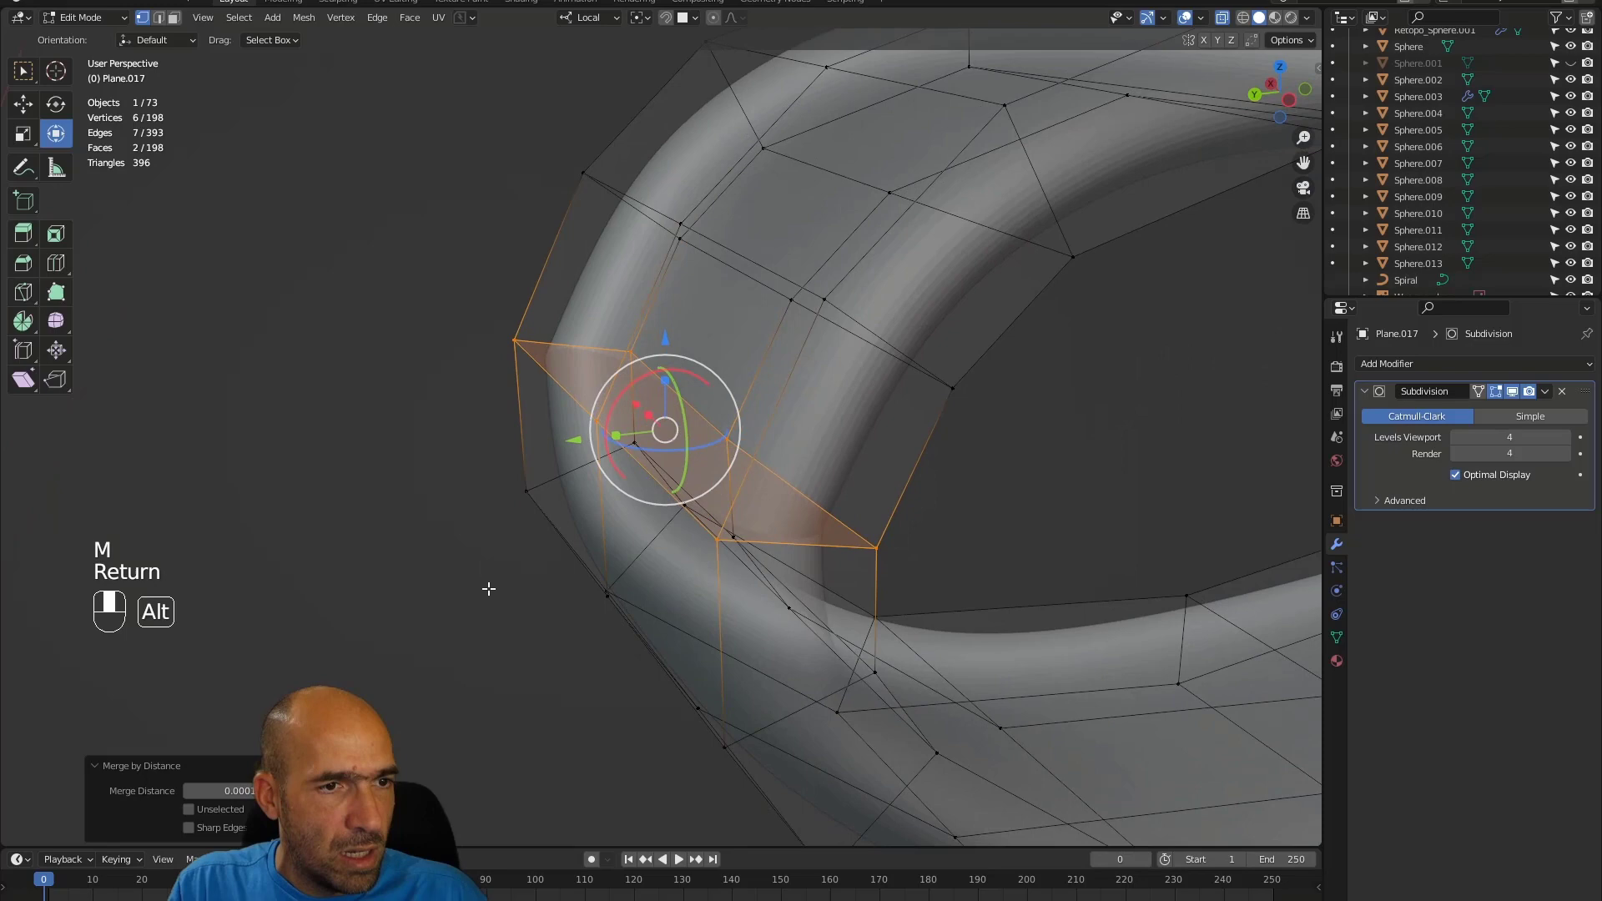
click(1046, 513)
alt+middle_drag(999, 490, 812, 546)
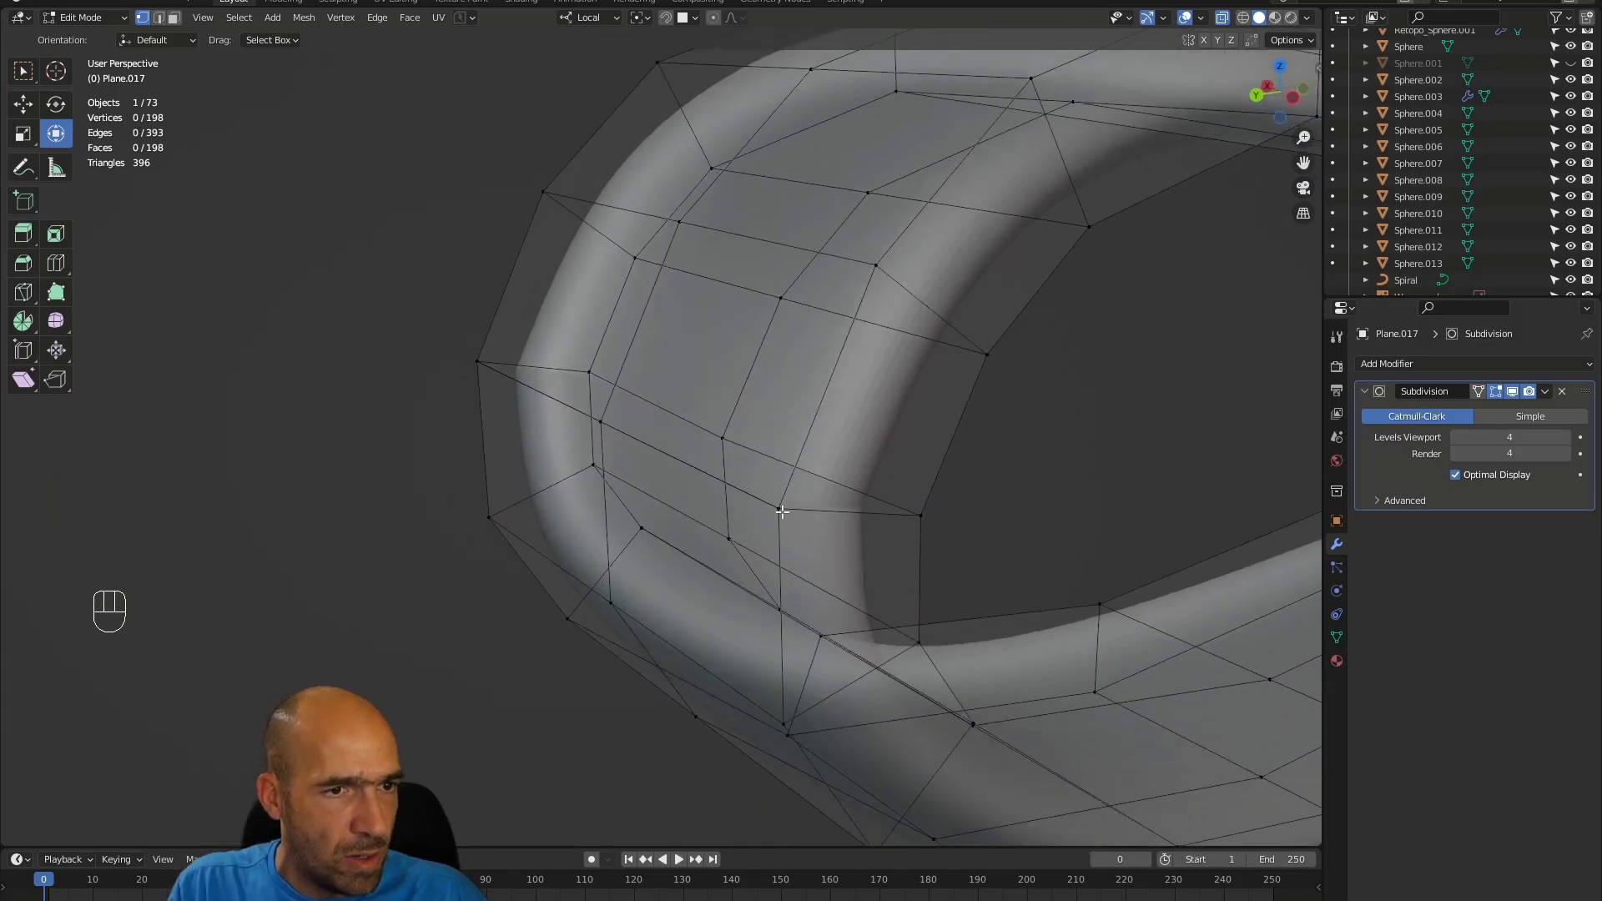
drag(777, 419, 785, 357)
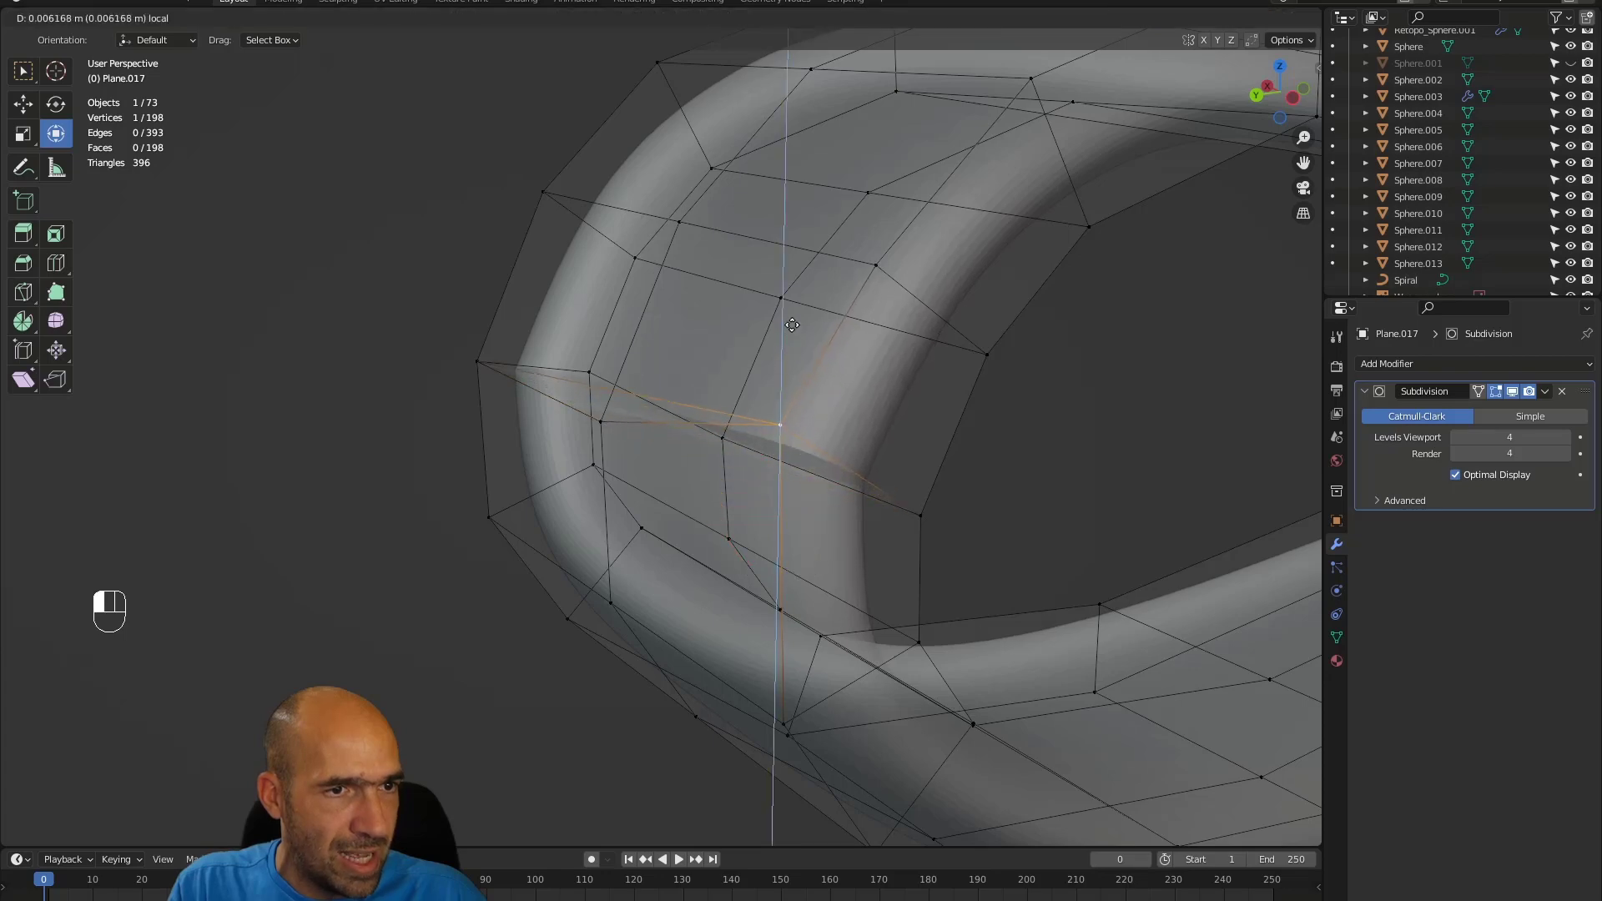
drag(802, 292, 802, 292)
alt+middle_drag(706, 335, 712, 332)
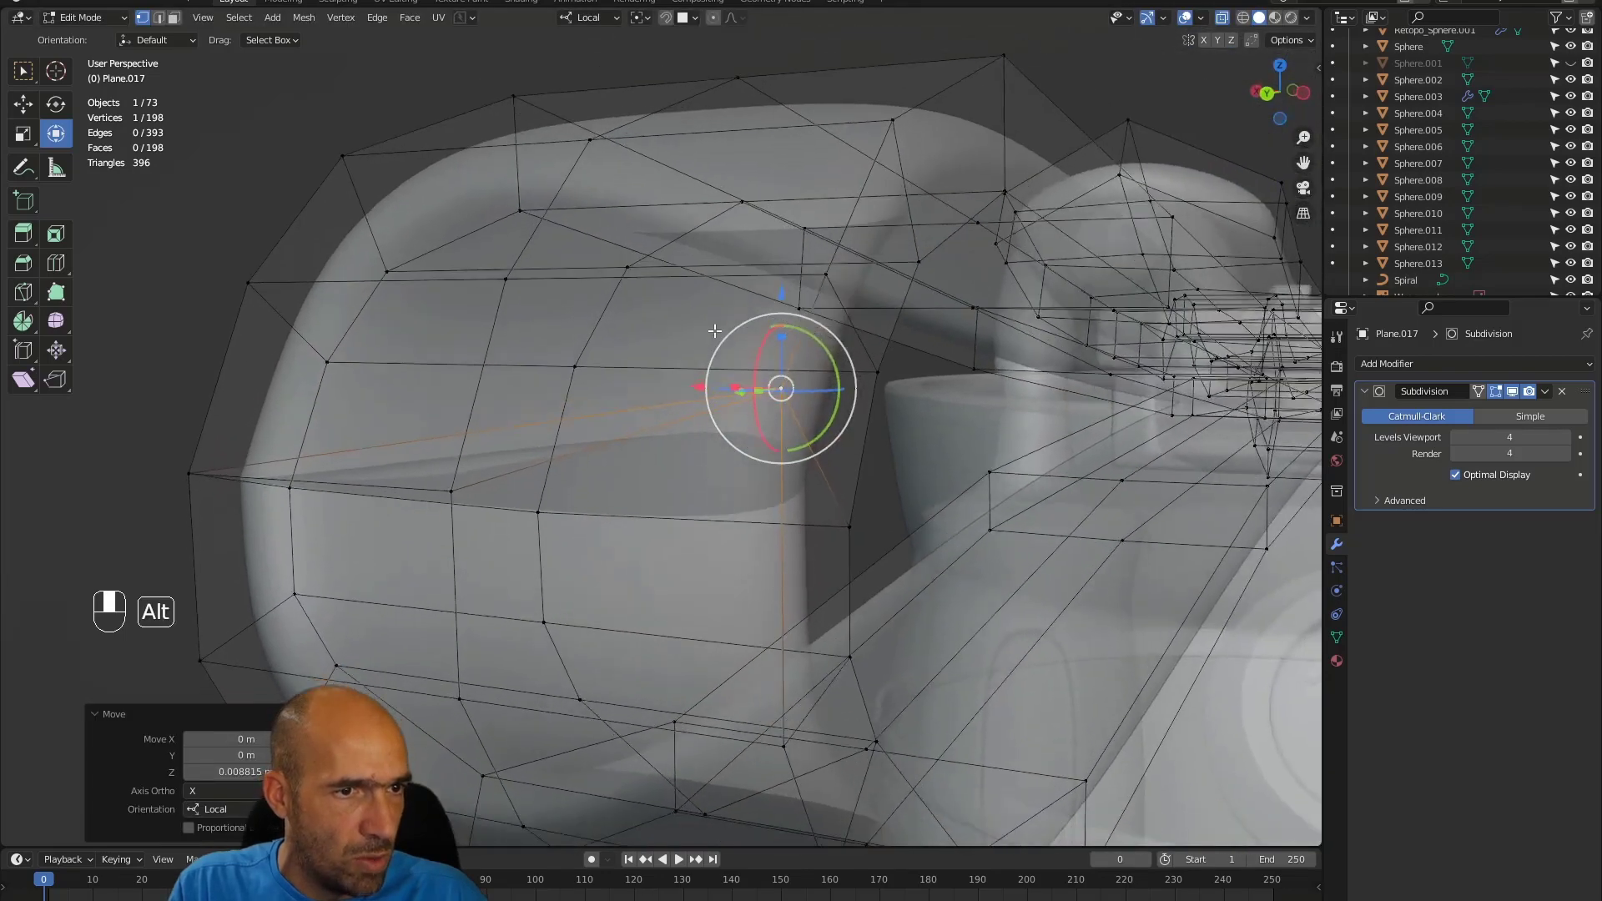
alt+shift+middle_drag(501, 401, 631, 431)
key(ctrl+z)
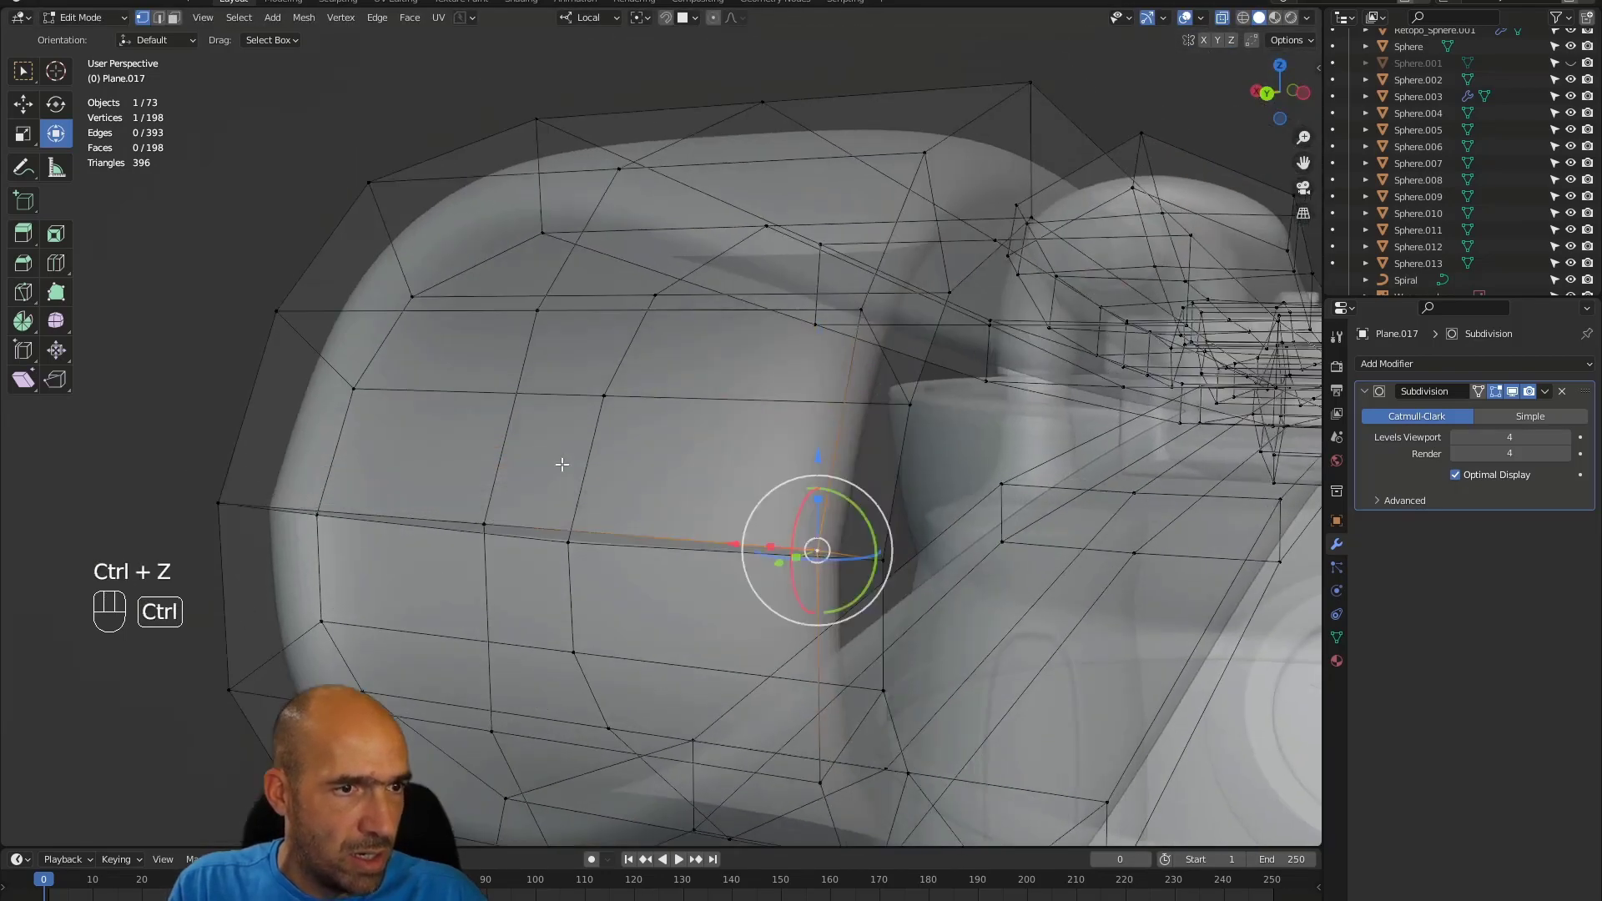
- Move the other inner crease vertex up 0.005182 m and down about 0.009 m along local Z
drag(485, 431, 501, 357)
alt+middle_drag(536, 393, 498, 398)
drag(483, 378, 482, 397)
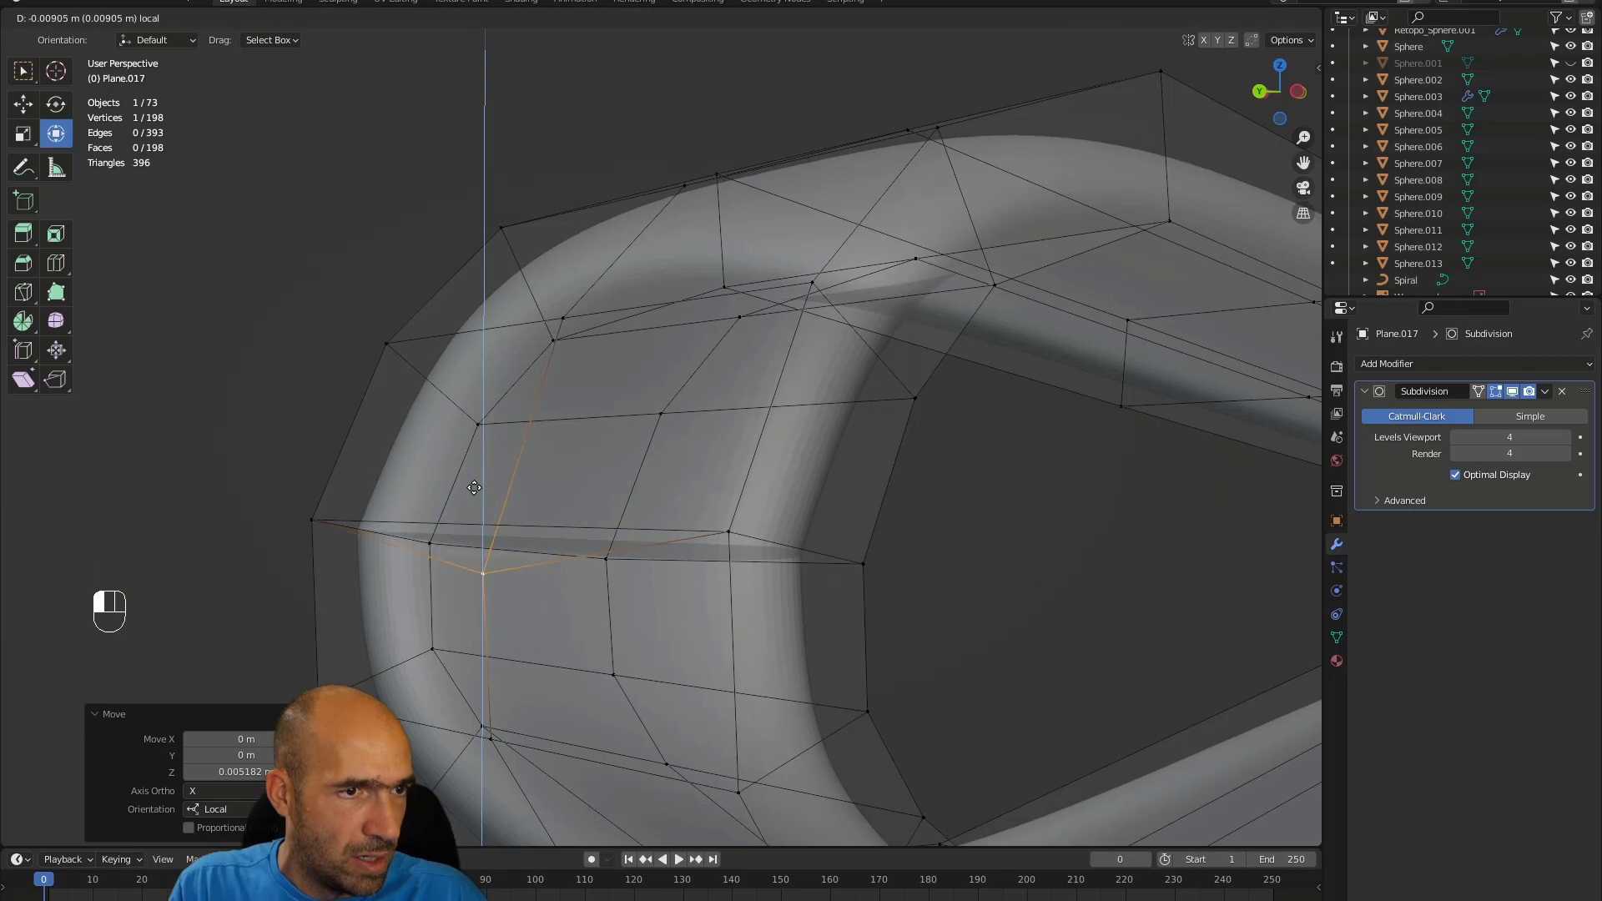
drag(473, 495, 472, 495)
alt+middle_drag(473, 495, 542, 507)
- Dissolve the long stray edge running across the bend's inner crease above the lowered vertex
key(2)
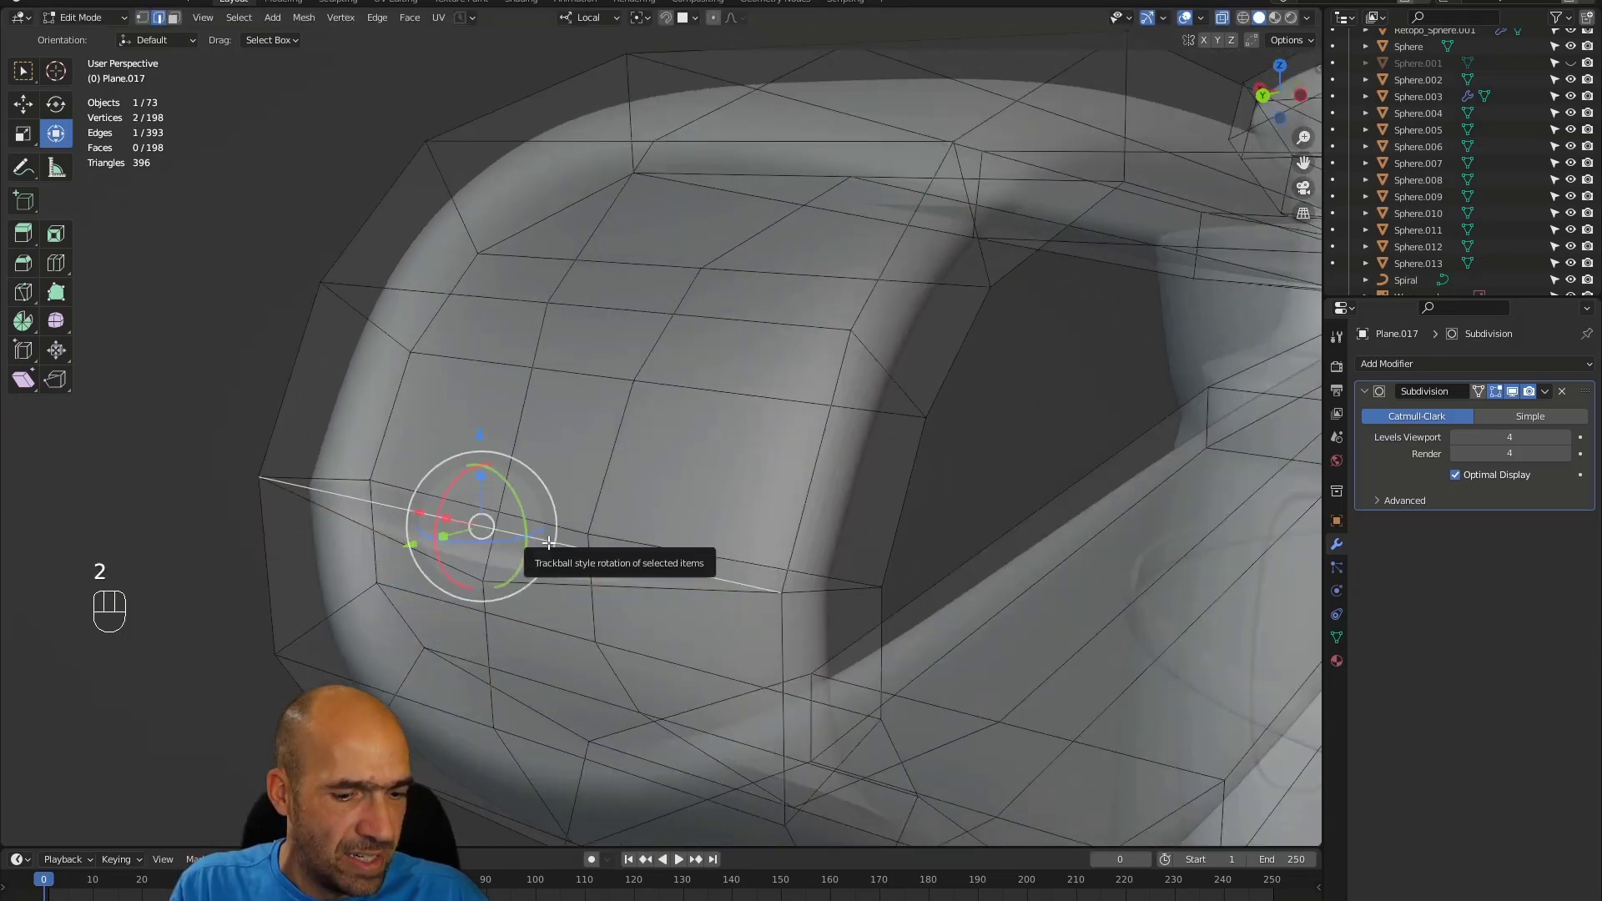
key(x)
click(548, 543)
alt+middle_drag(548, 542, 598, 513)
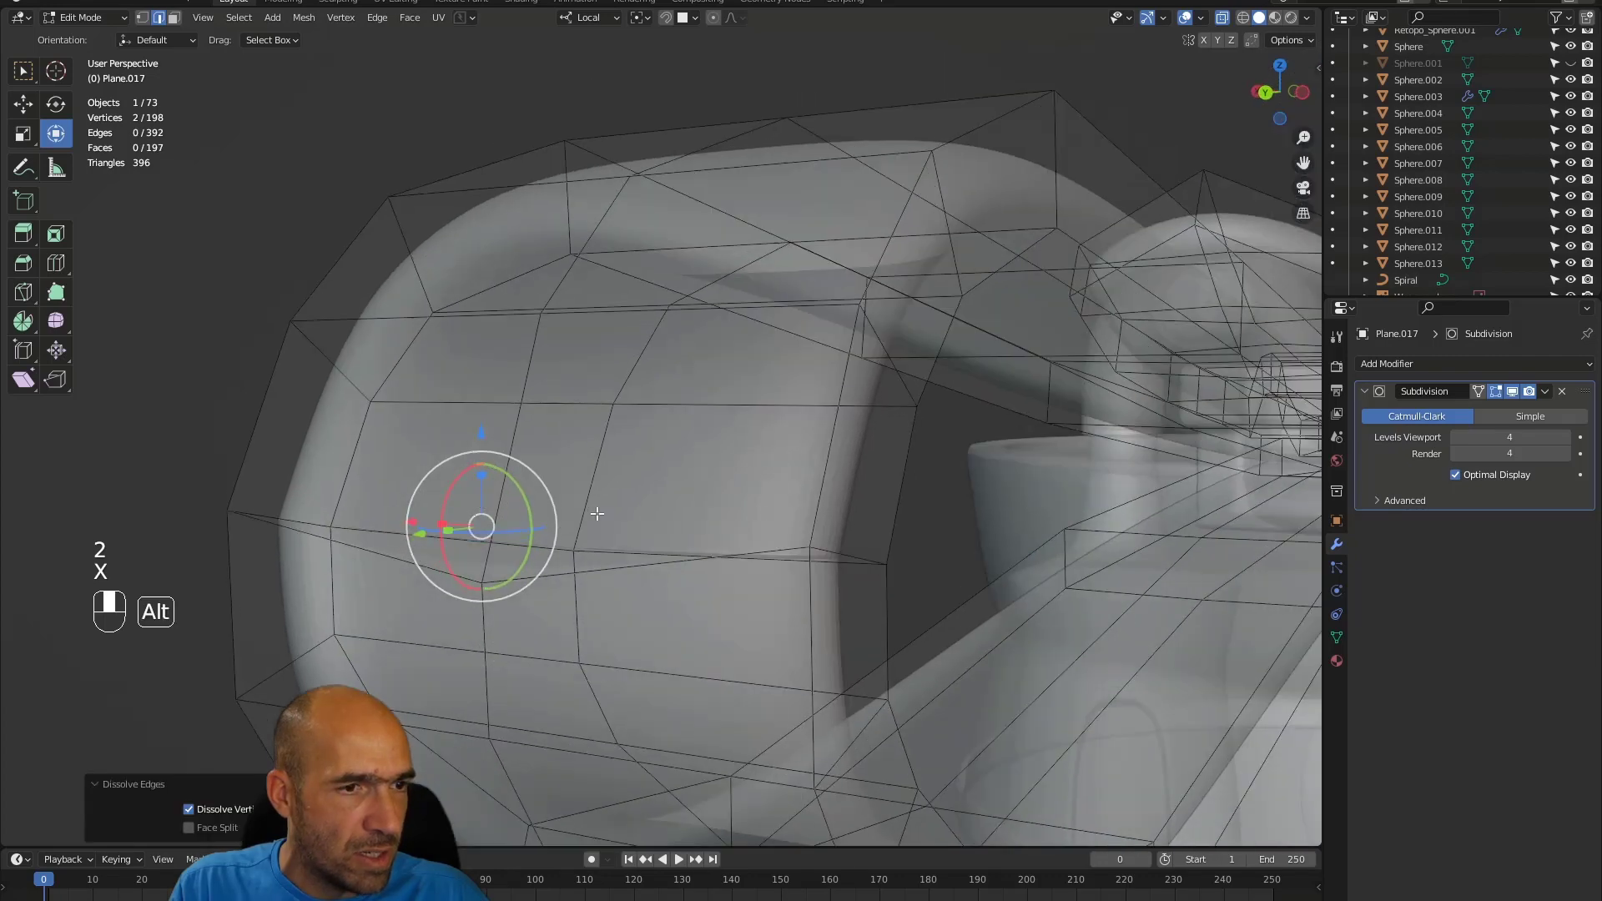
- Raise the lowered crease vertex by 0.004981 m along local Z, back toward its row
key(1)
click(481, 583)
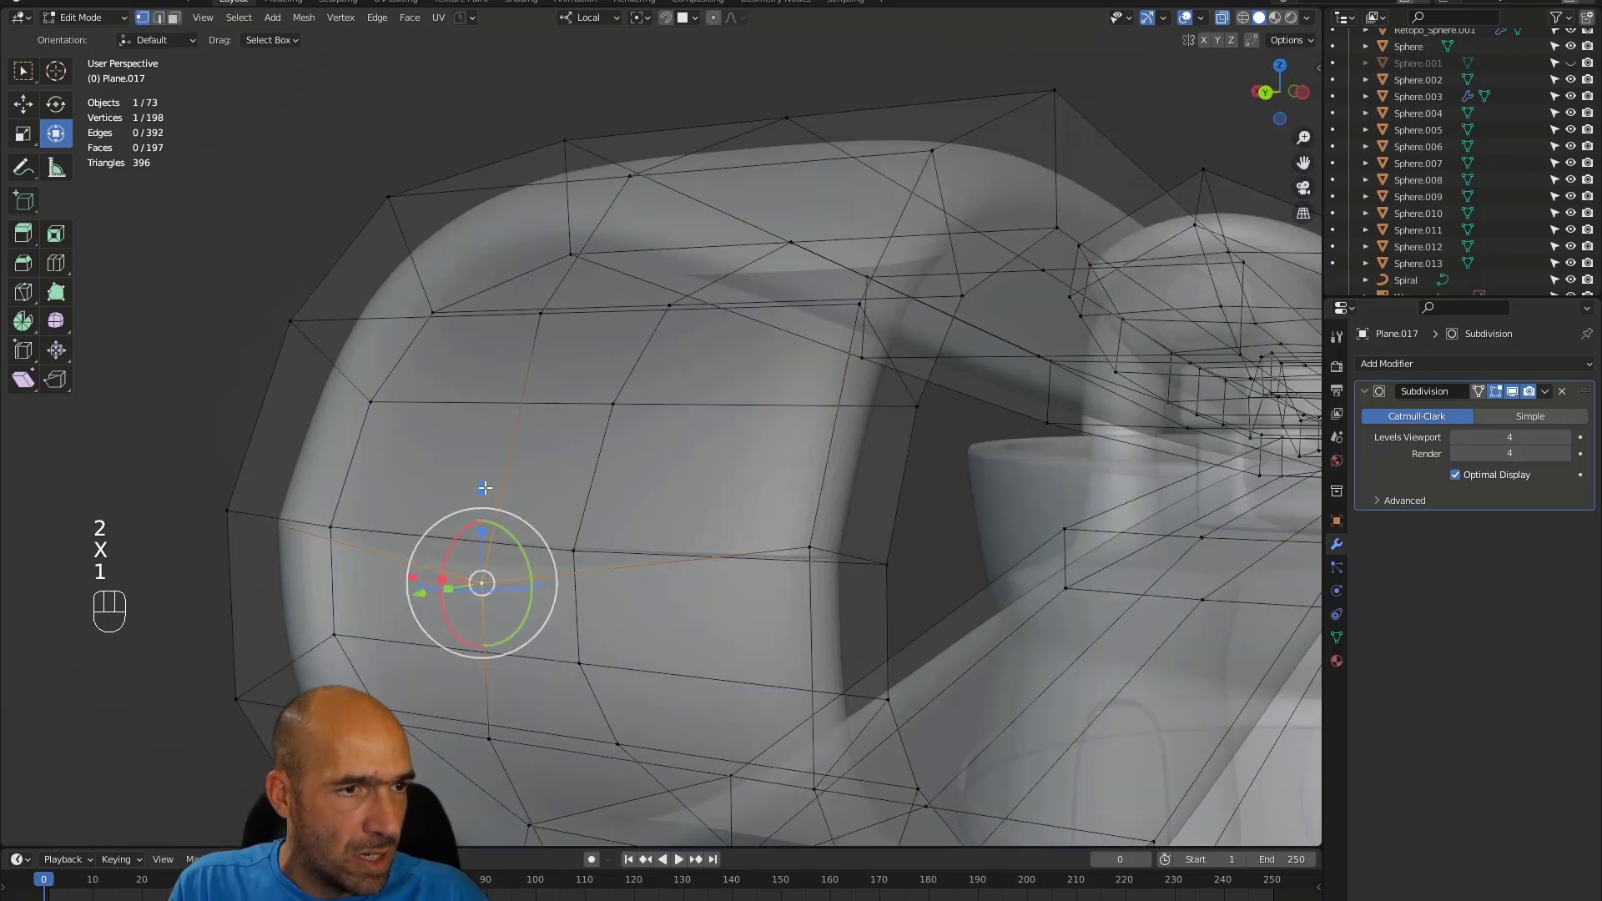
drag(482, 530, 501, 430)
mouse_move(504, 420)
alt+middle_down()
mouse_move(562, 454)
mouse_move(561, 484)
mouse_move(477, 473)
mouse_move(492, 501)
mouse_move(601, 517)
mouse_move(611, 494)
mouse_move(659, 474)
alt+middle_up()
- Select the whole crease row through the strap in X-ray, try dissolving its edges, and delete those edges instead
key(alt+z)
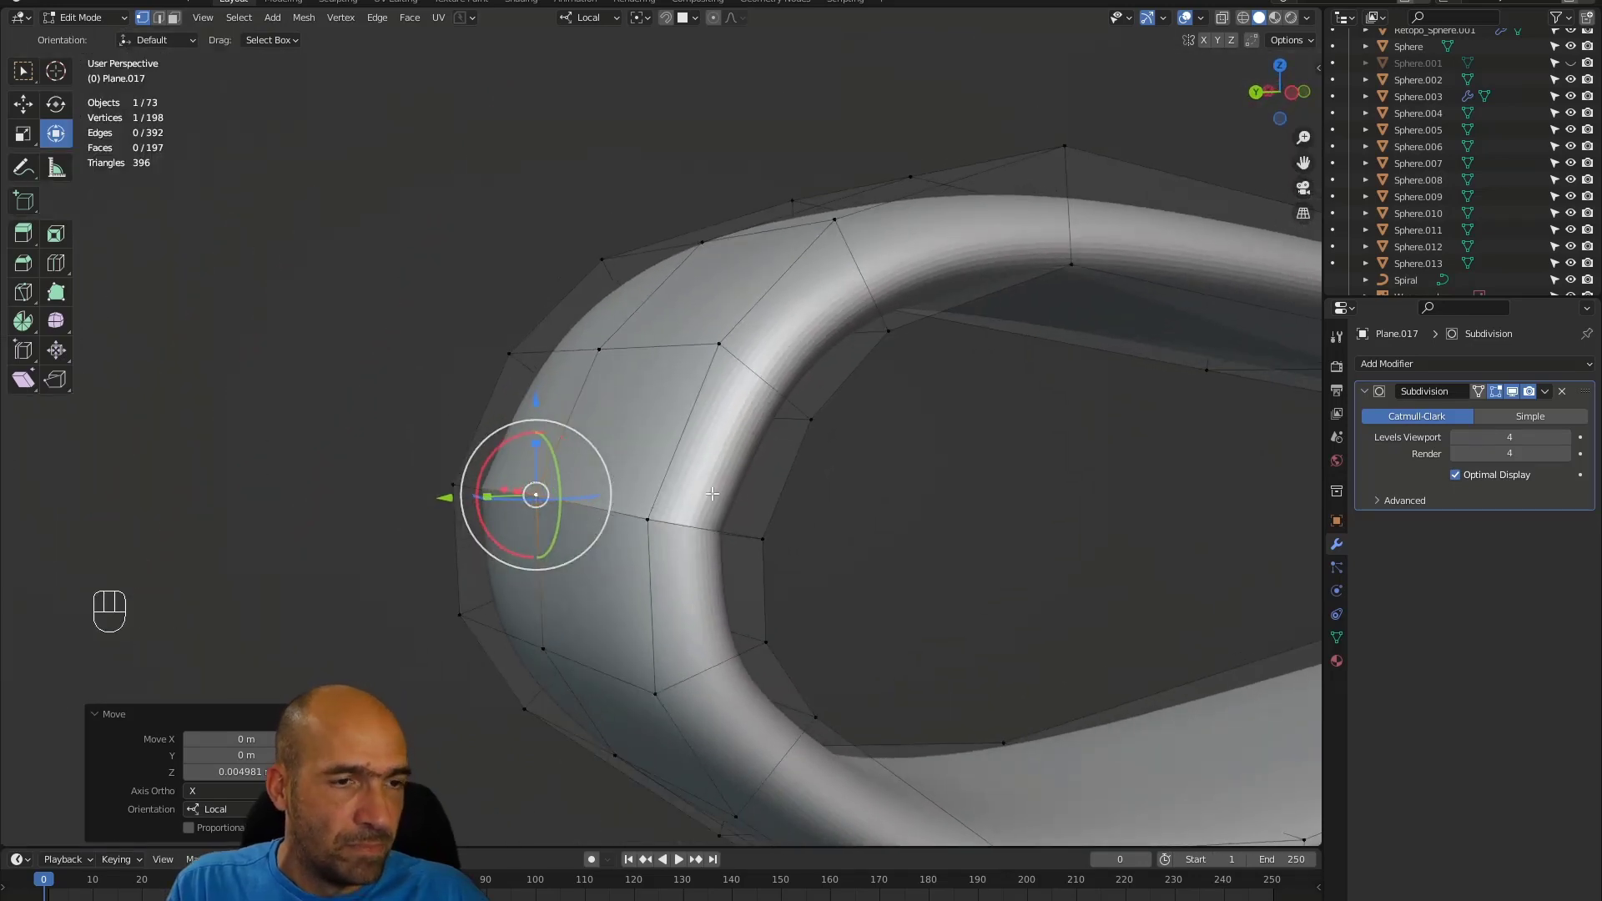
drag(906, 466, 334, 527)
key(alt+z)
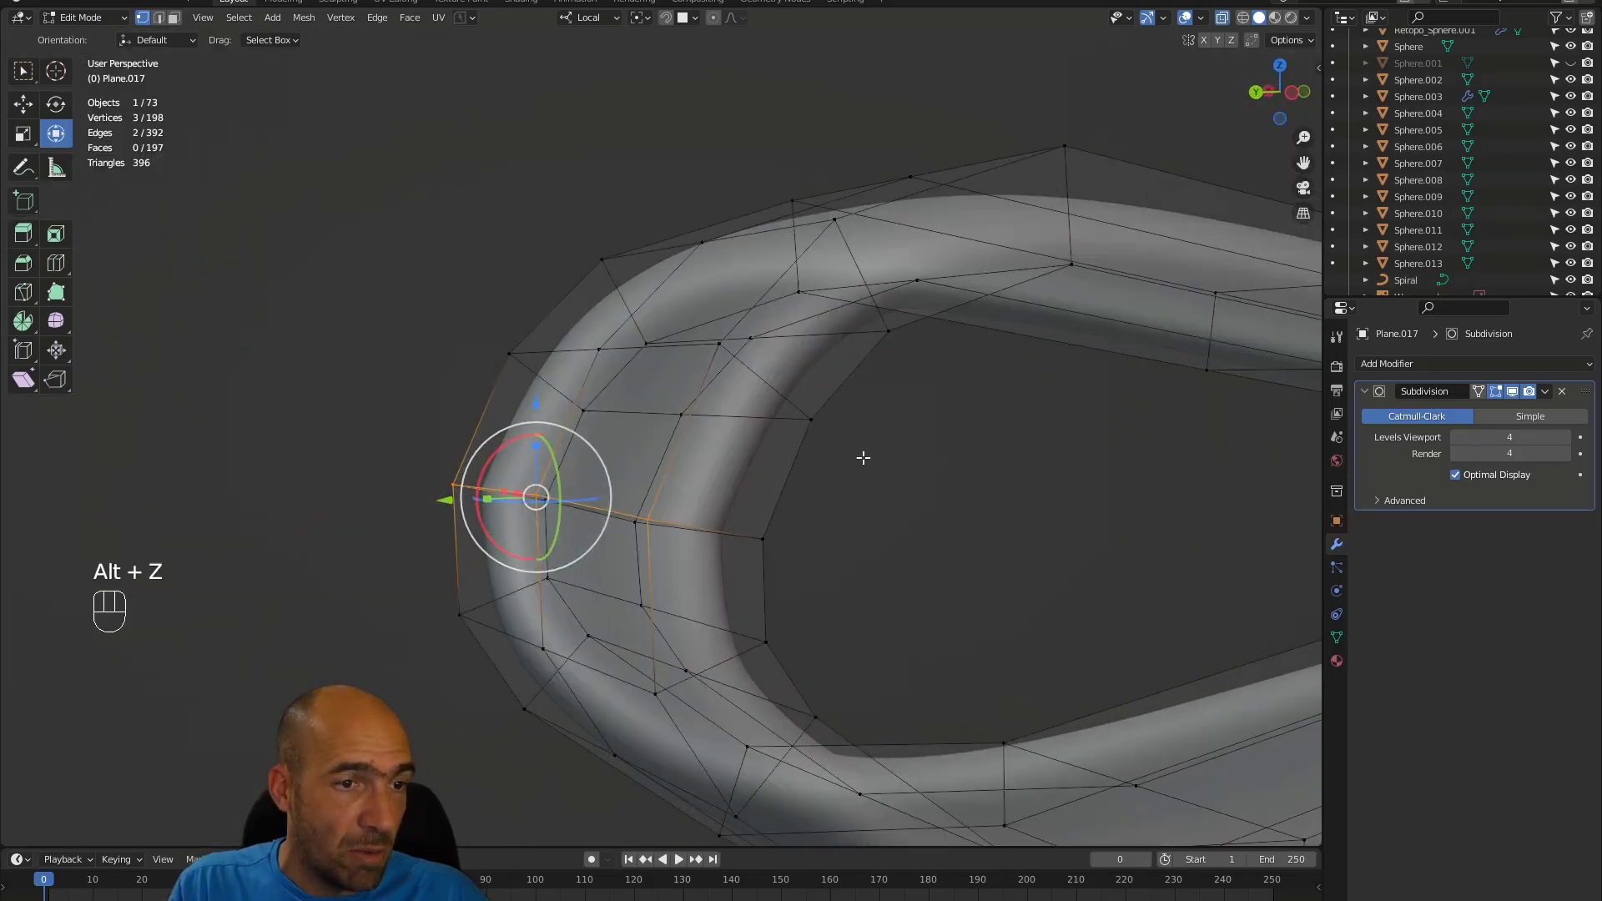
drag(873, 456, 378, 563)
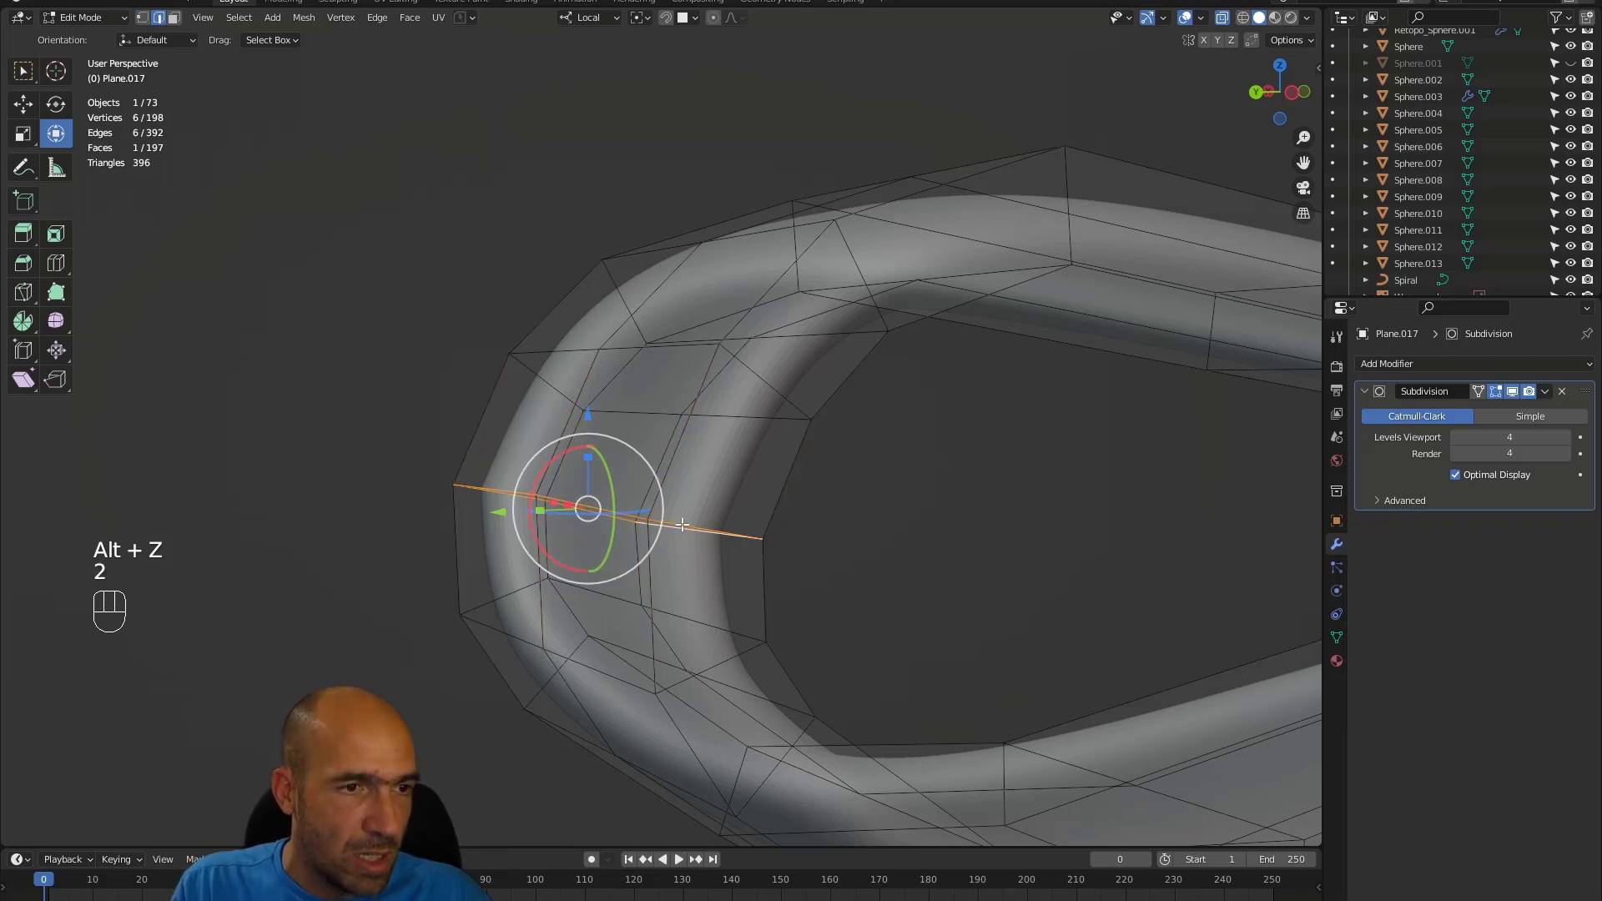
key(x)
click(682, 524)
key(x)
click(683, 524)
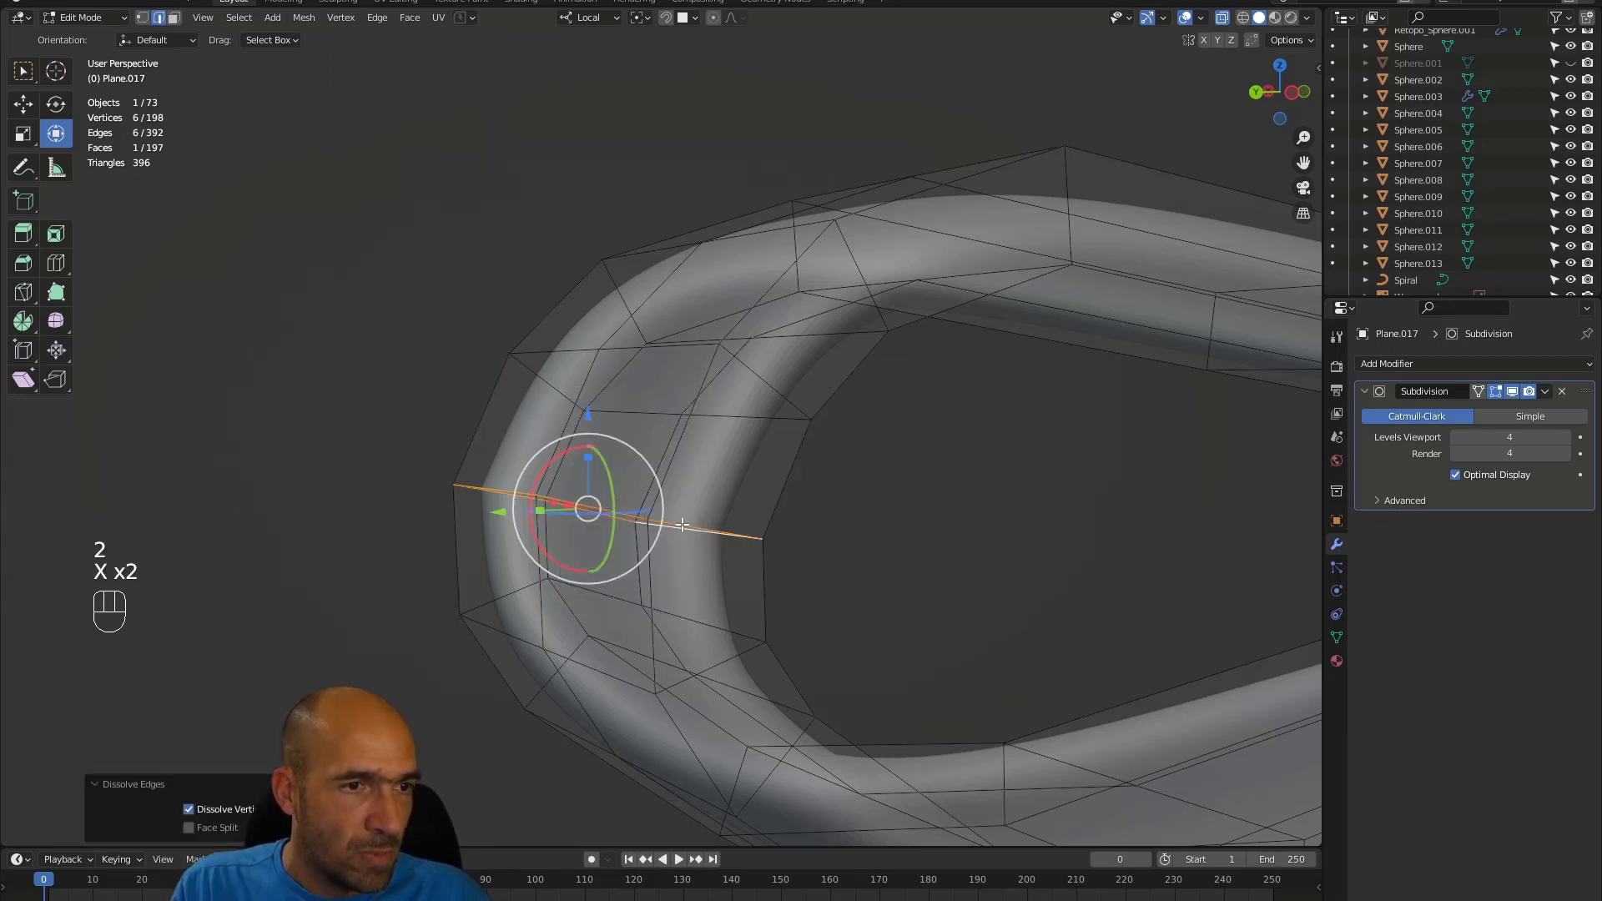
key(x)
click(683, 524)
key(x)
click(683, 524)
key(x)
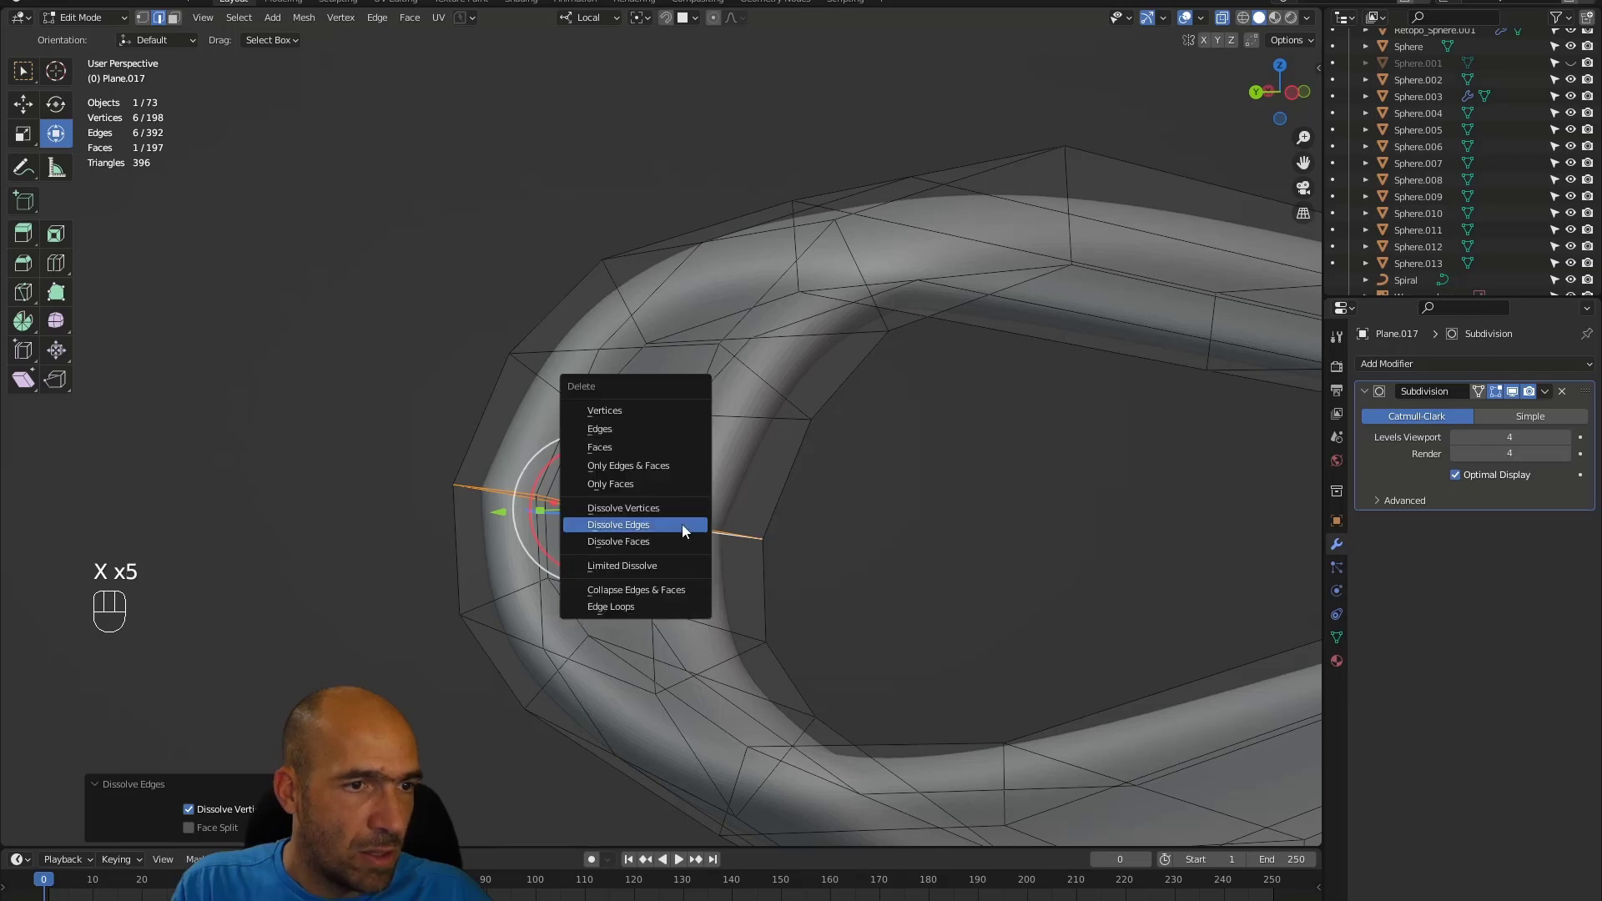
click(661, 430)
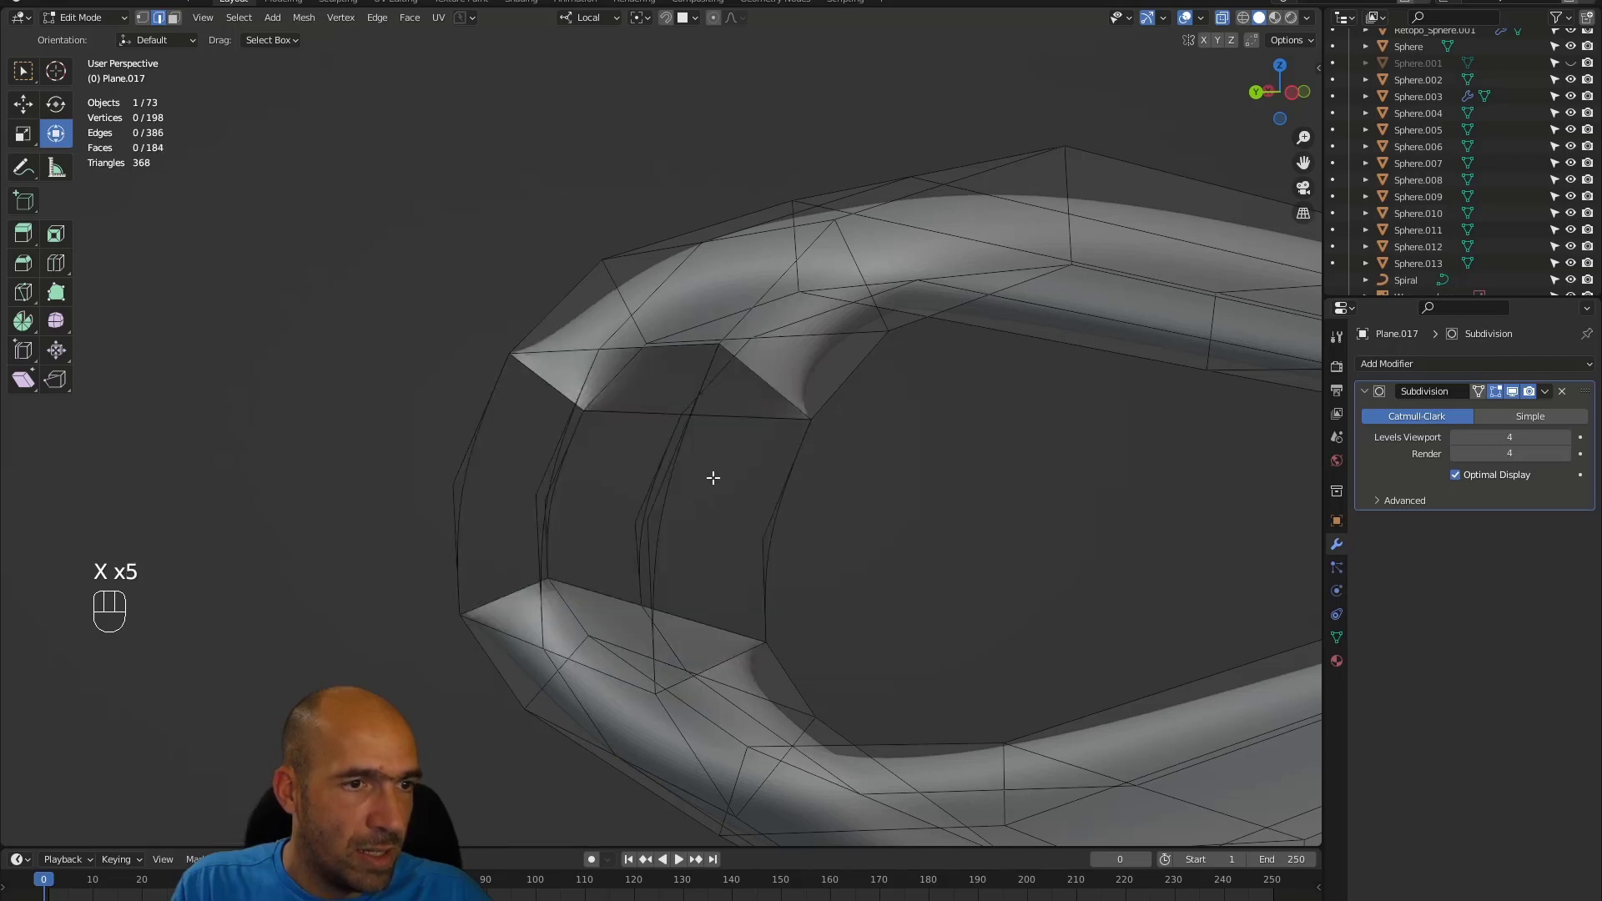
- Try filling faces from single edges around the gap in the strap's bend, undoing each fill
mouse_move(712, 478)
alt+mouse_down()
mouse_move(687, 498)
mouse_move(669, 468)
mouse_move(710, 485)
alt+mouse_up()
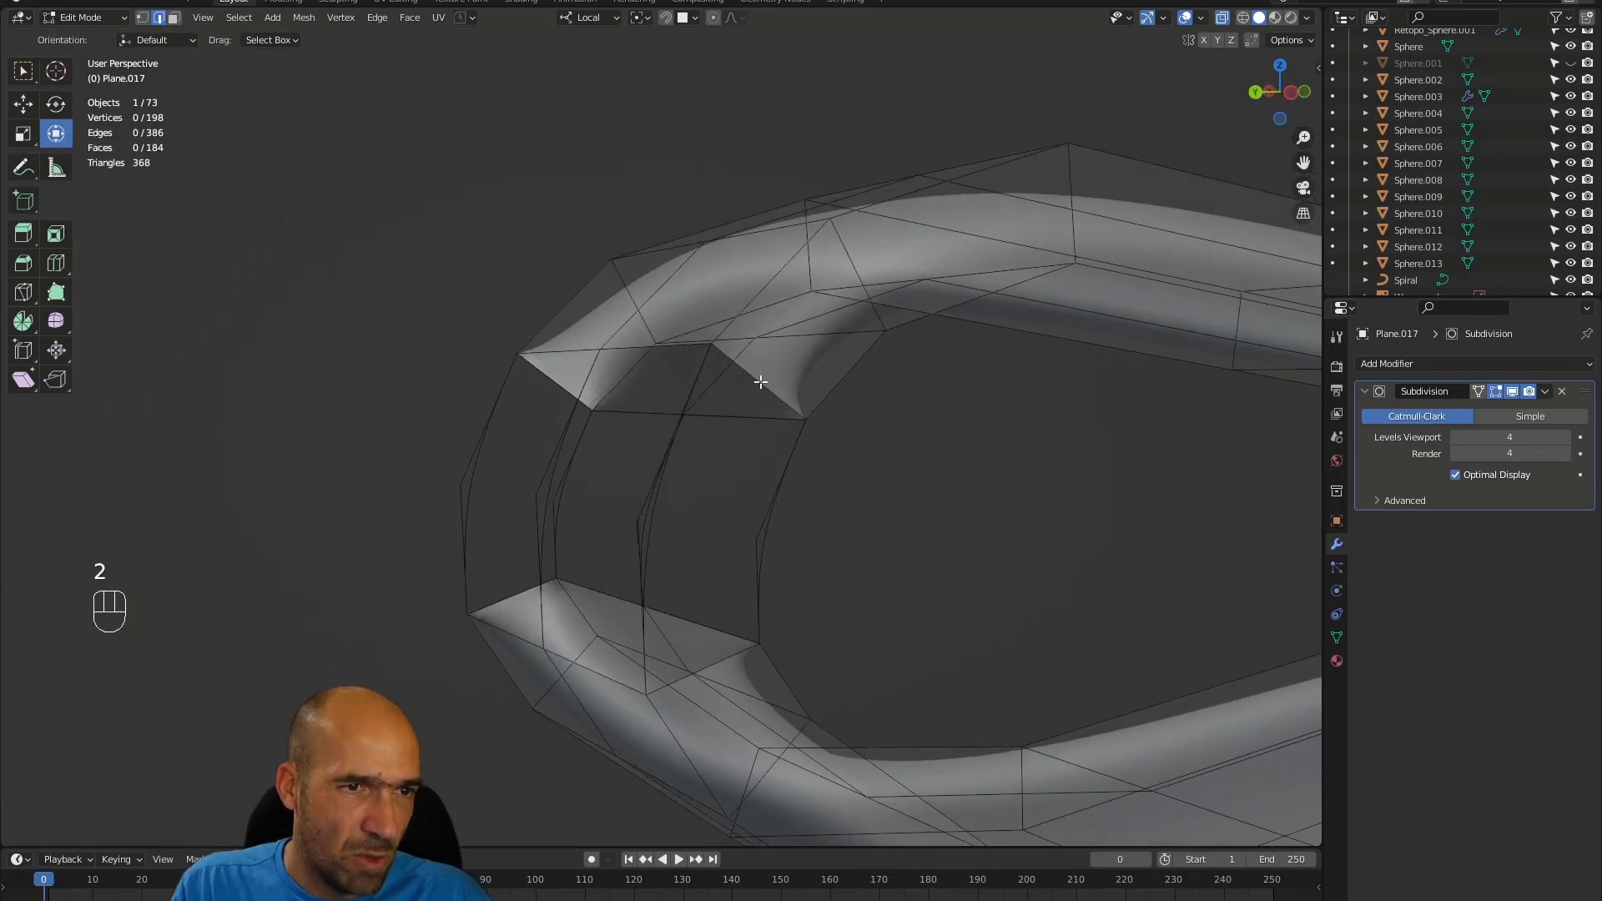
key(f)
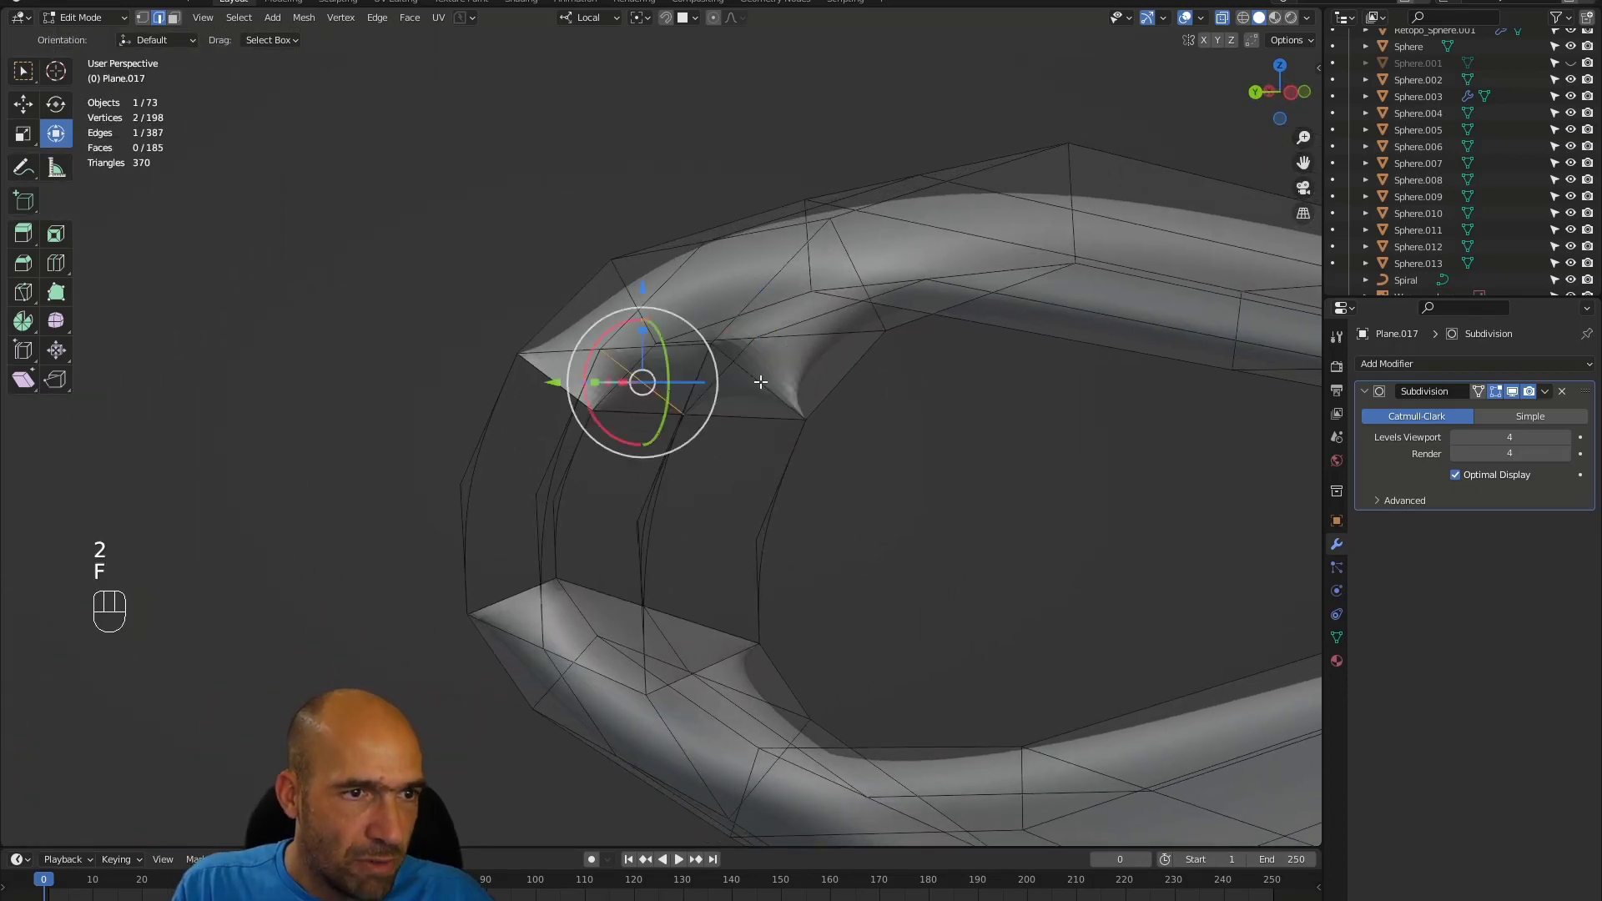
key(ctrl+z)
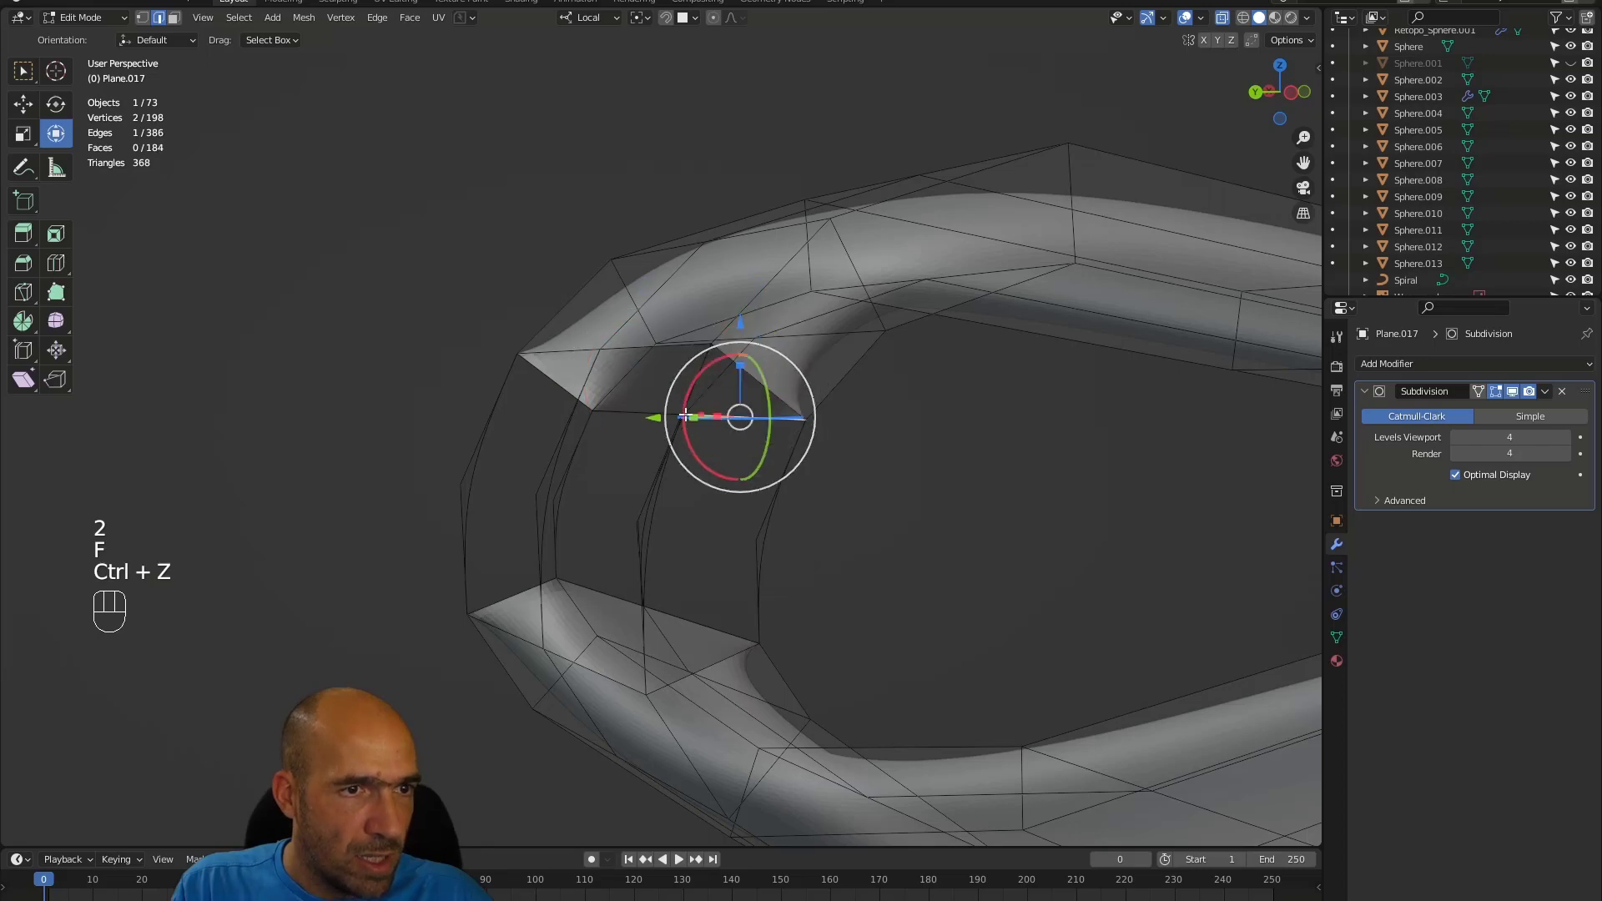
alt+drag(692, 404, 611, 461)
click(612, 462)
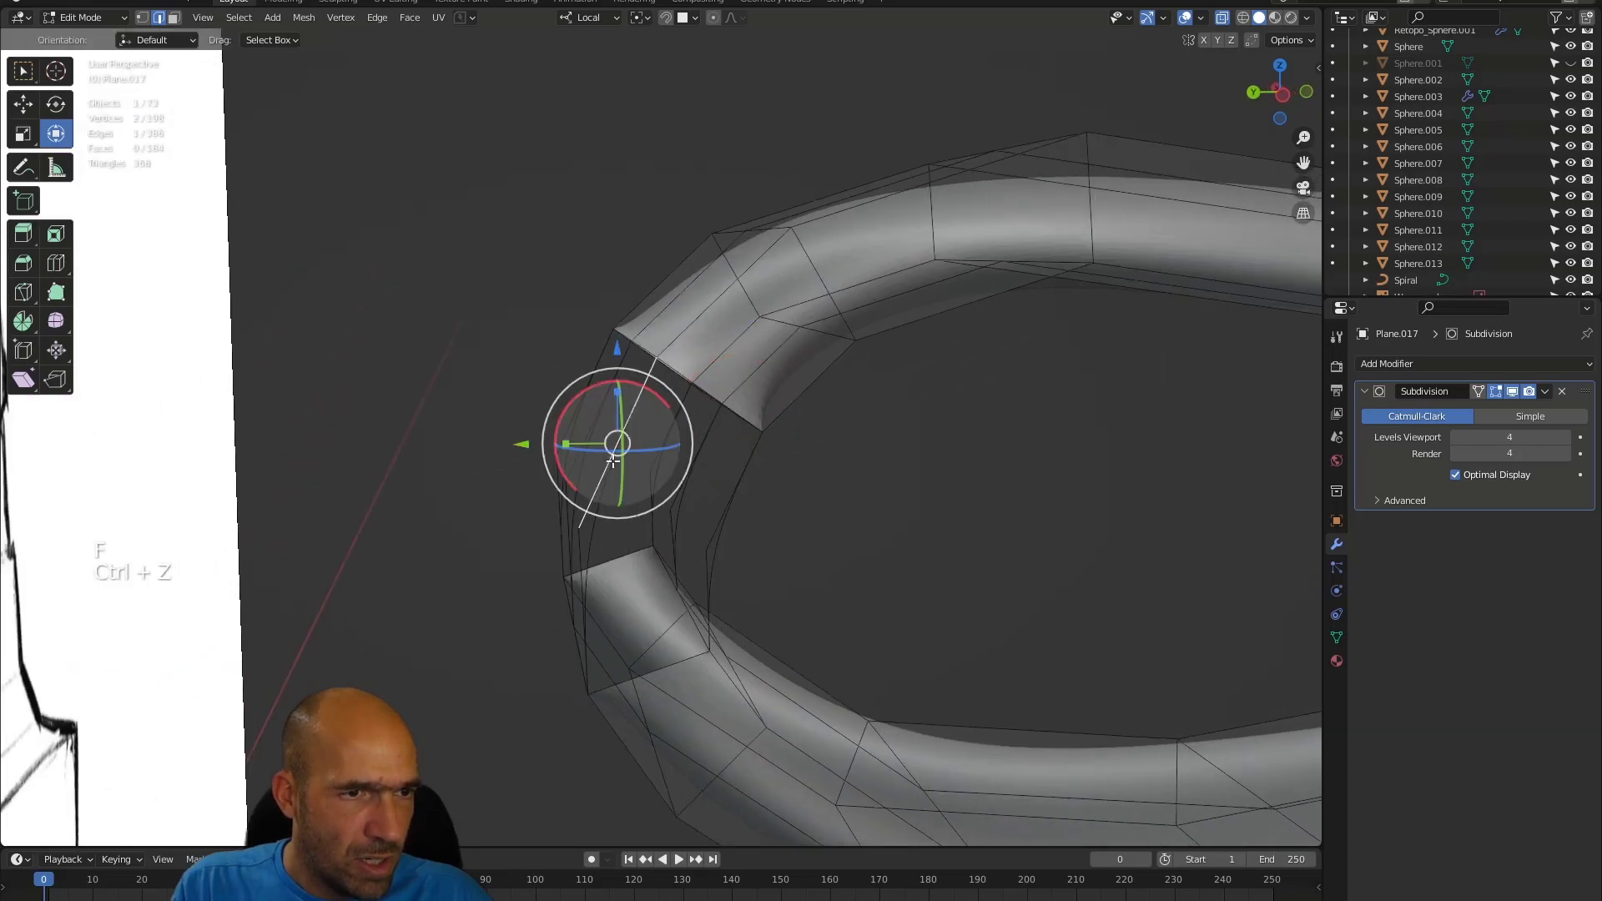
key(f)
key(ctrl+z)
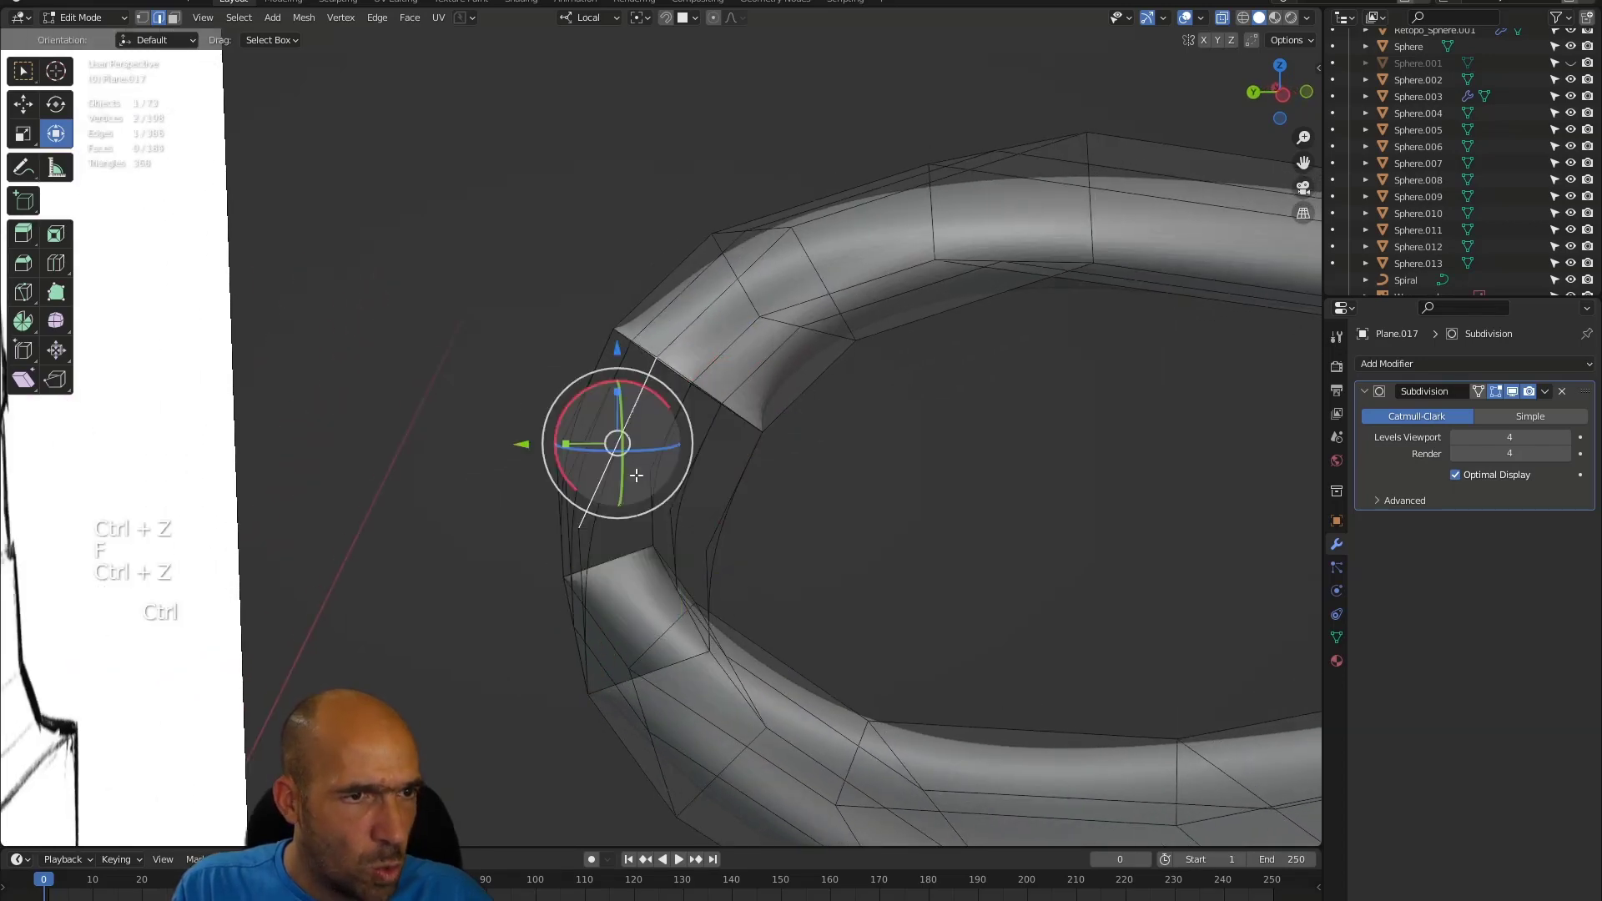
- Fill two stacked faces along one narrow side of the gap in the strap's bend, using pairs of opposite edges
shift+click(737, 478)
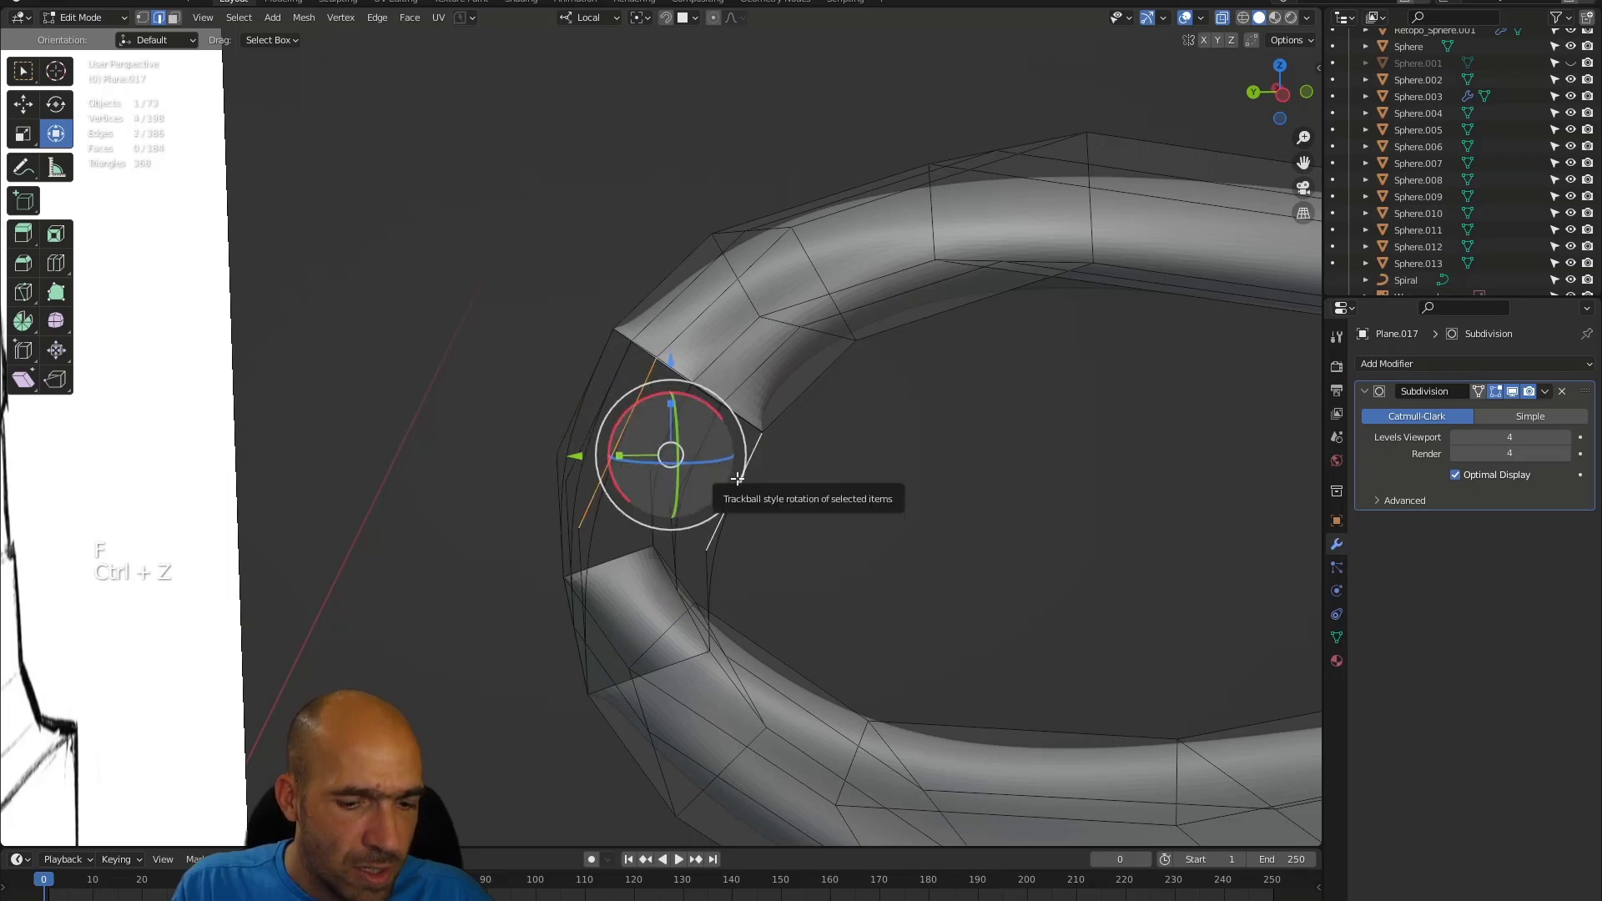
key(f)
alt+drag(737, 478, 748, 525)
click(701, 586)
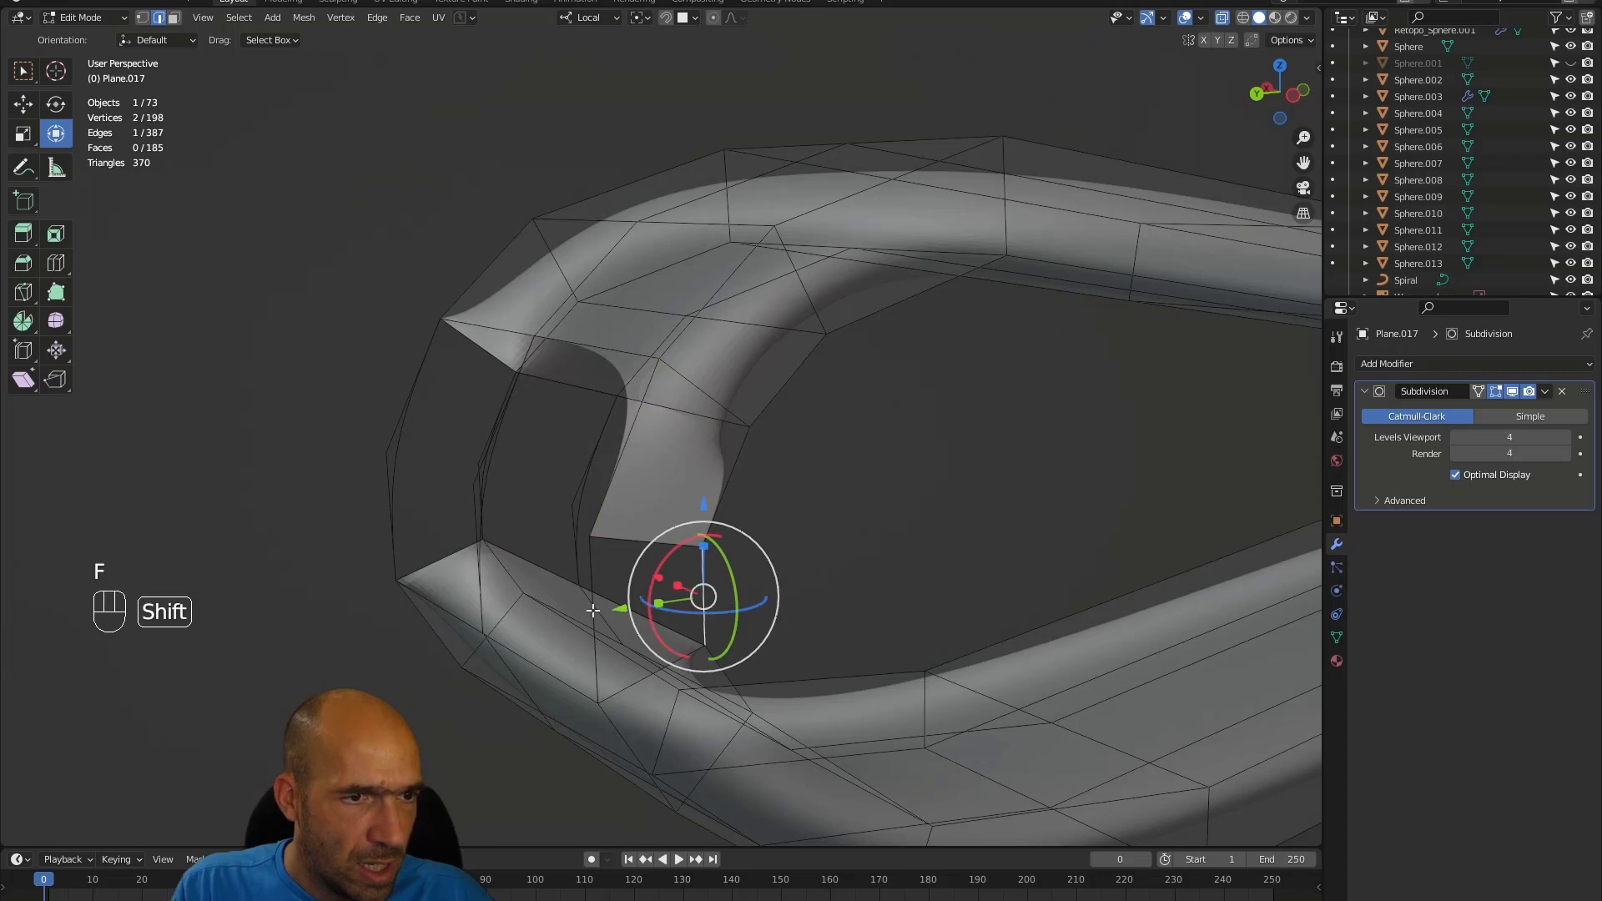
shift+click(592, 611)
key(f)
- Fill the upper row of the gap on the bend's broad outer side with two faces between opposite edges
alt+drag(593, 611, 637, 412)
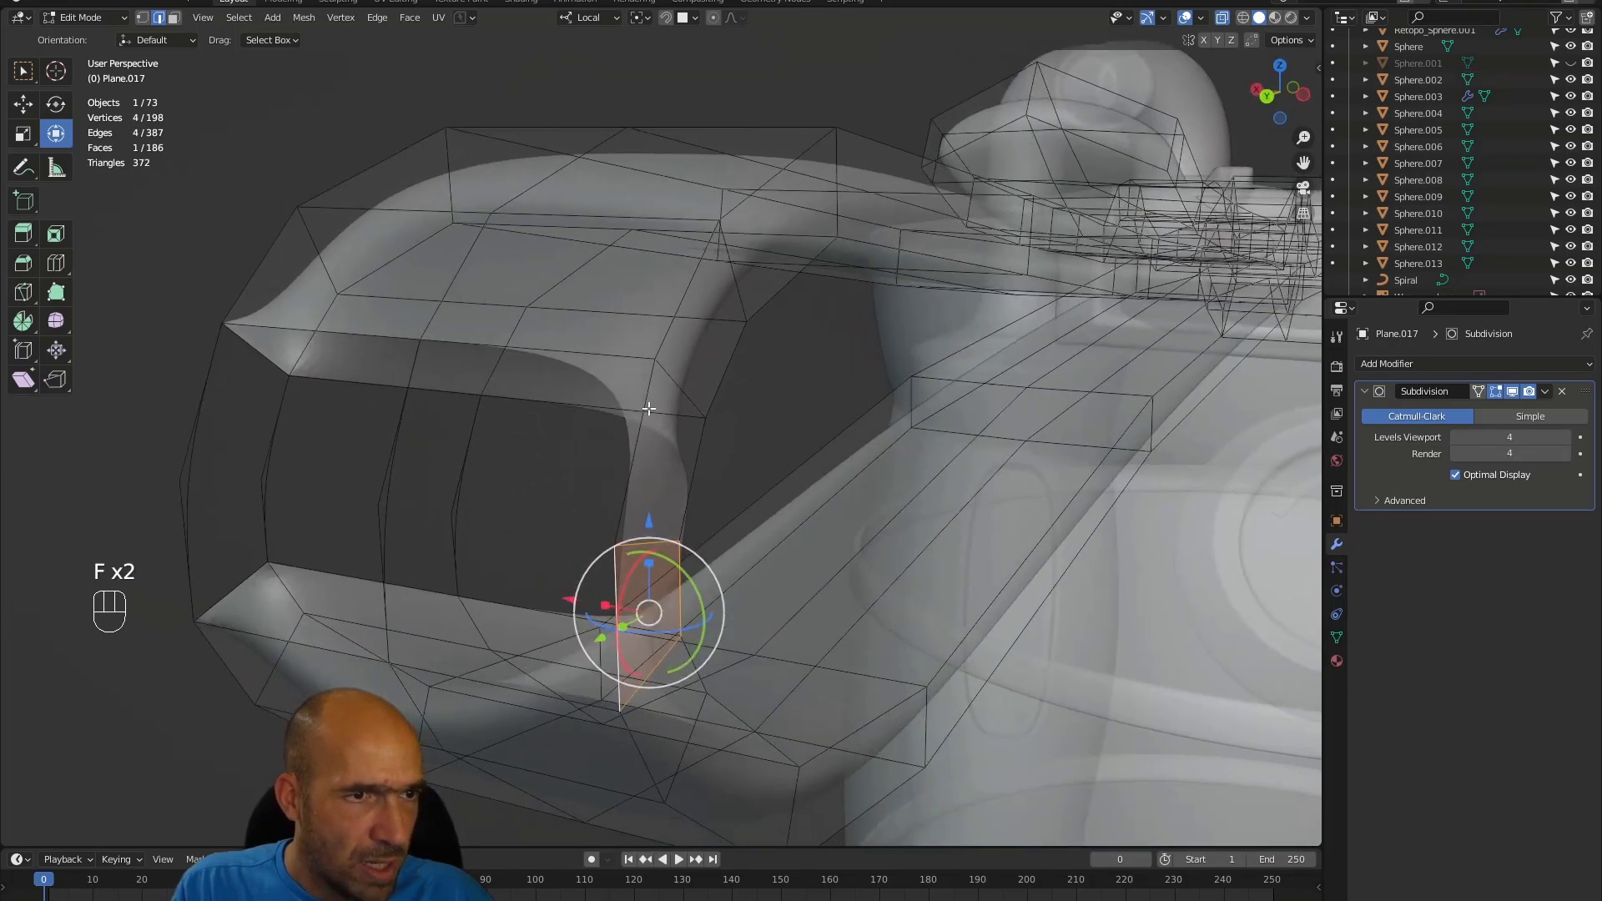
click(648, 410)
click(624, 475)
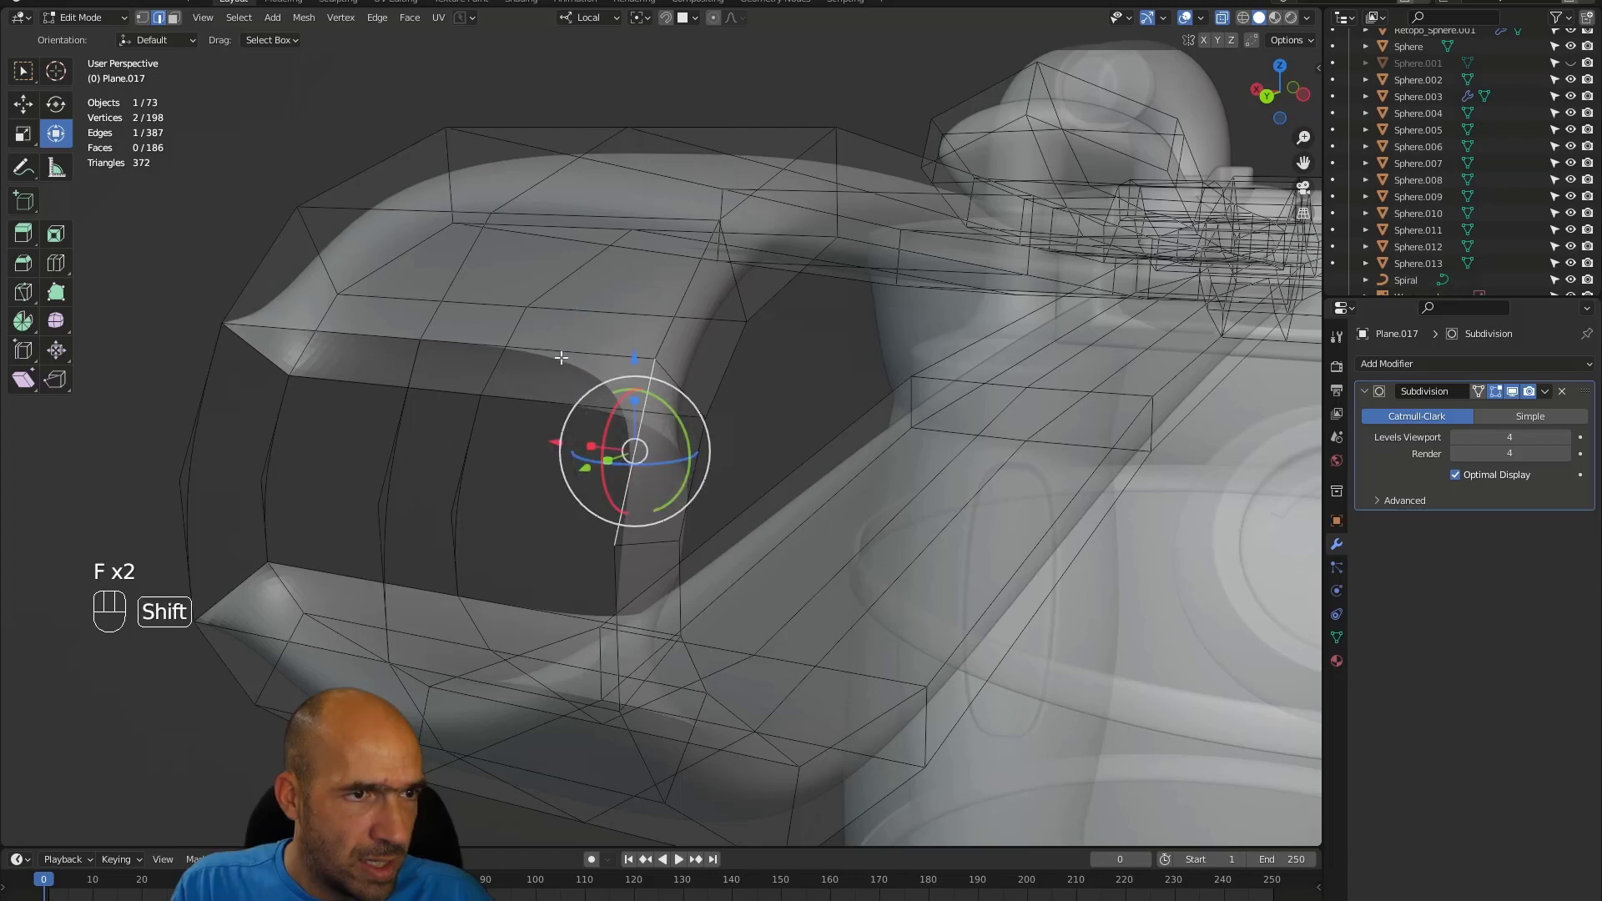
shift+click(478, 414)
alt+drag(477, 415, 461, 405)
click(653, 440)
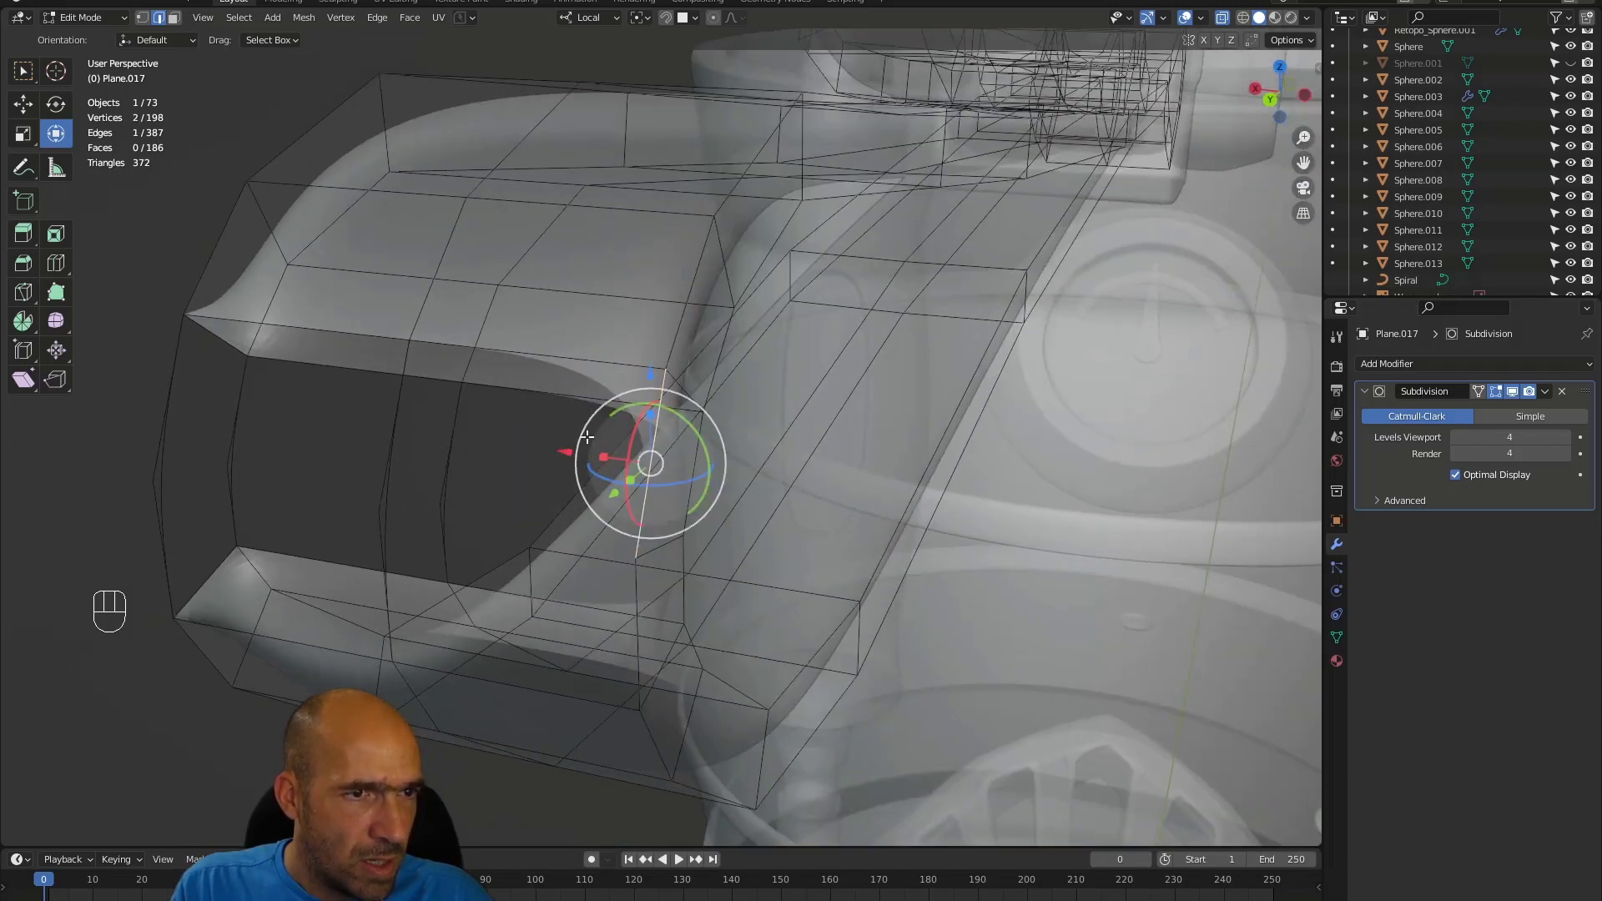
shift+click(400, 412)
key(f)
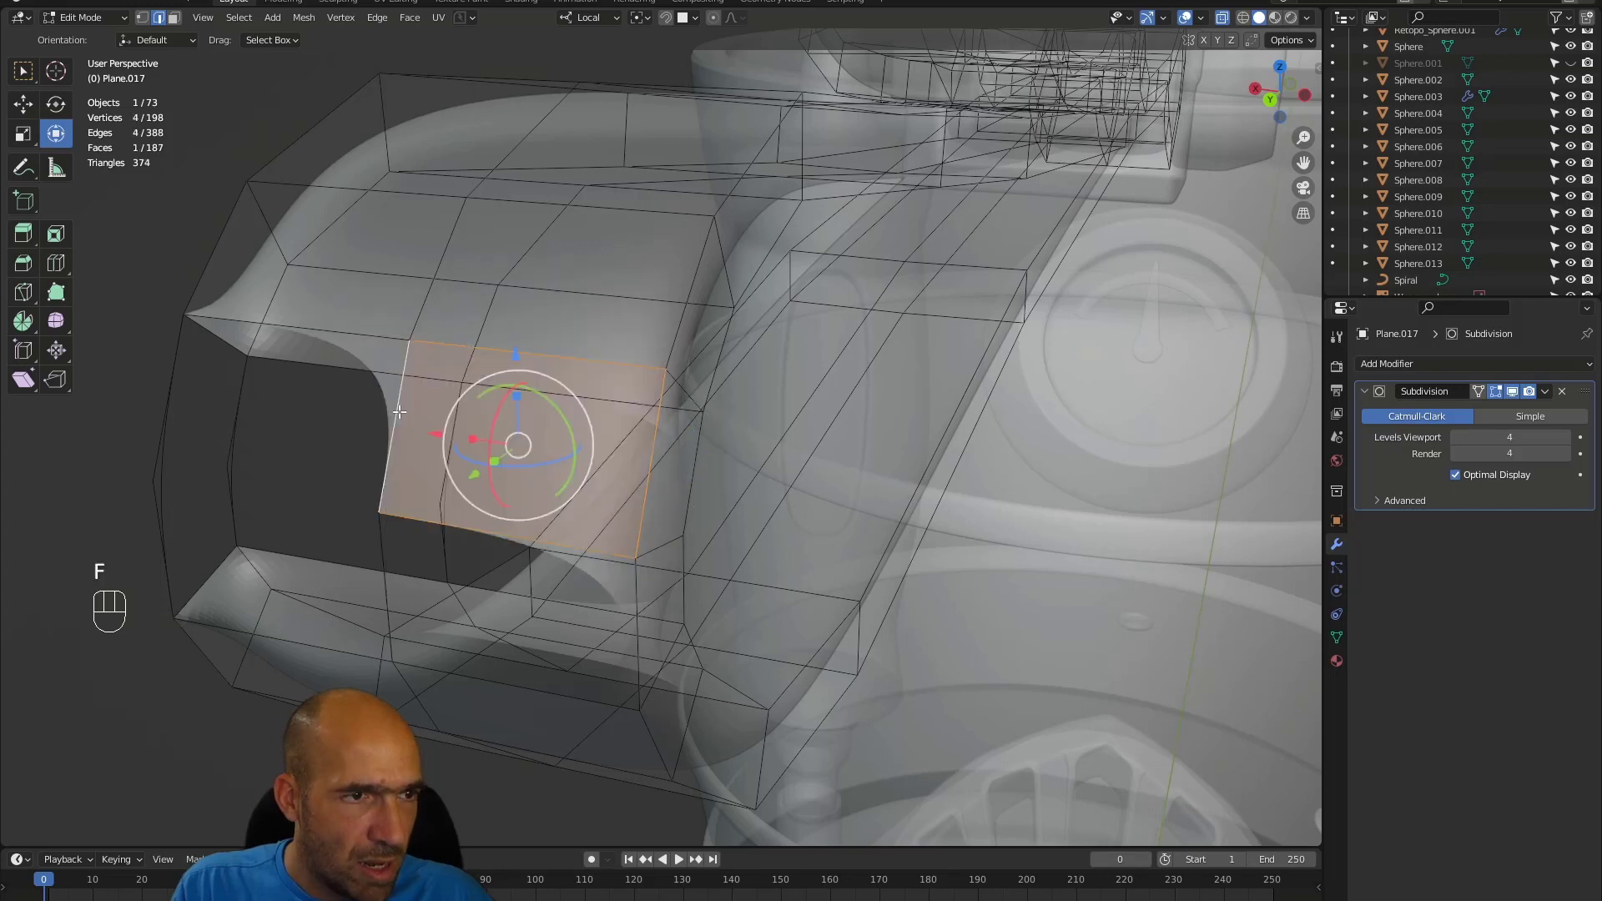
click(400, 406)
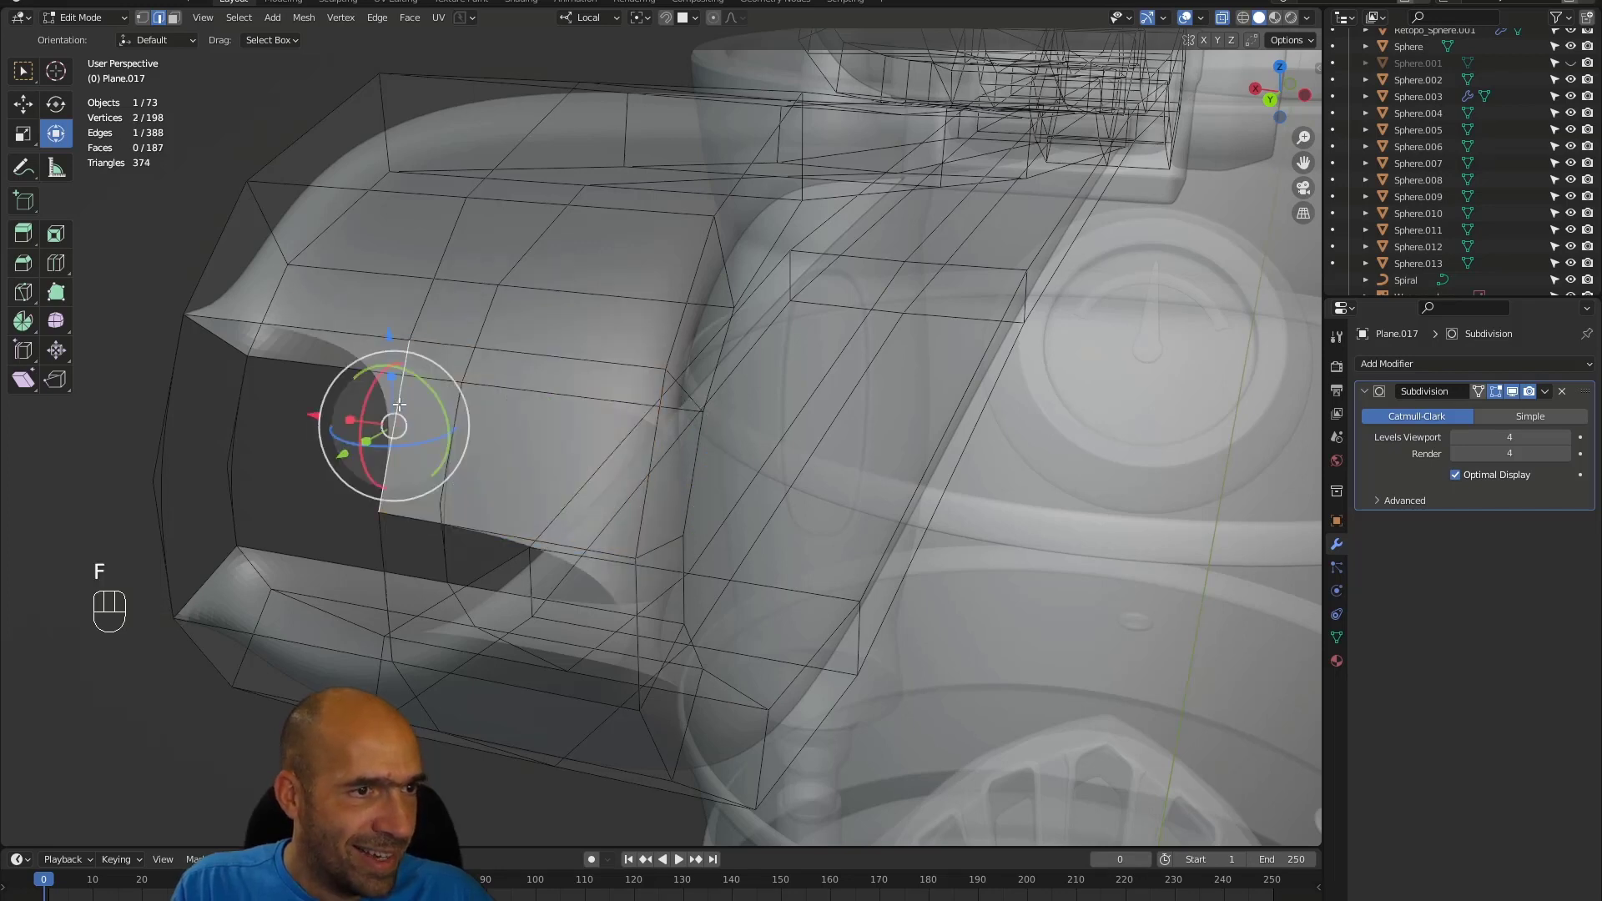
shift+click(171, 356)
key(f)
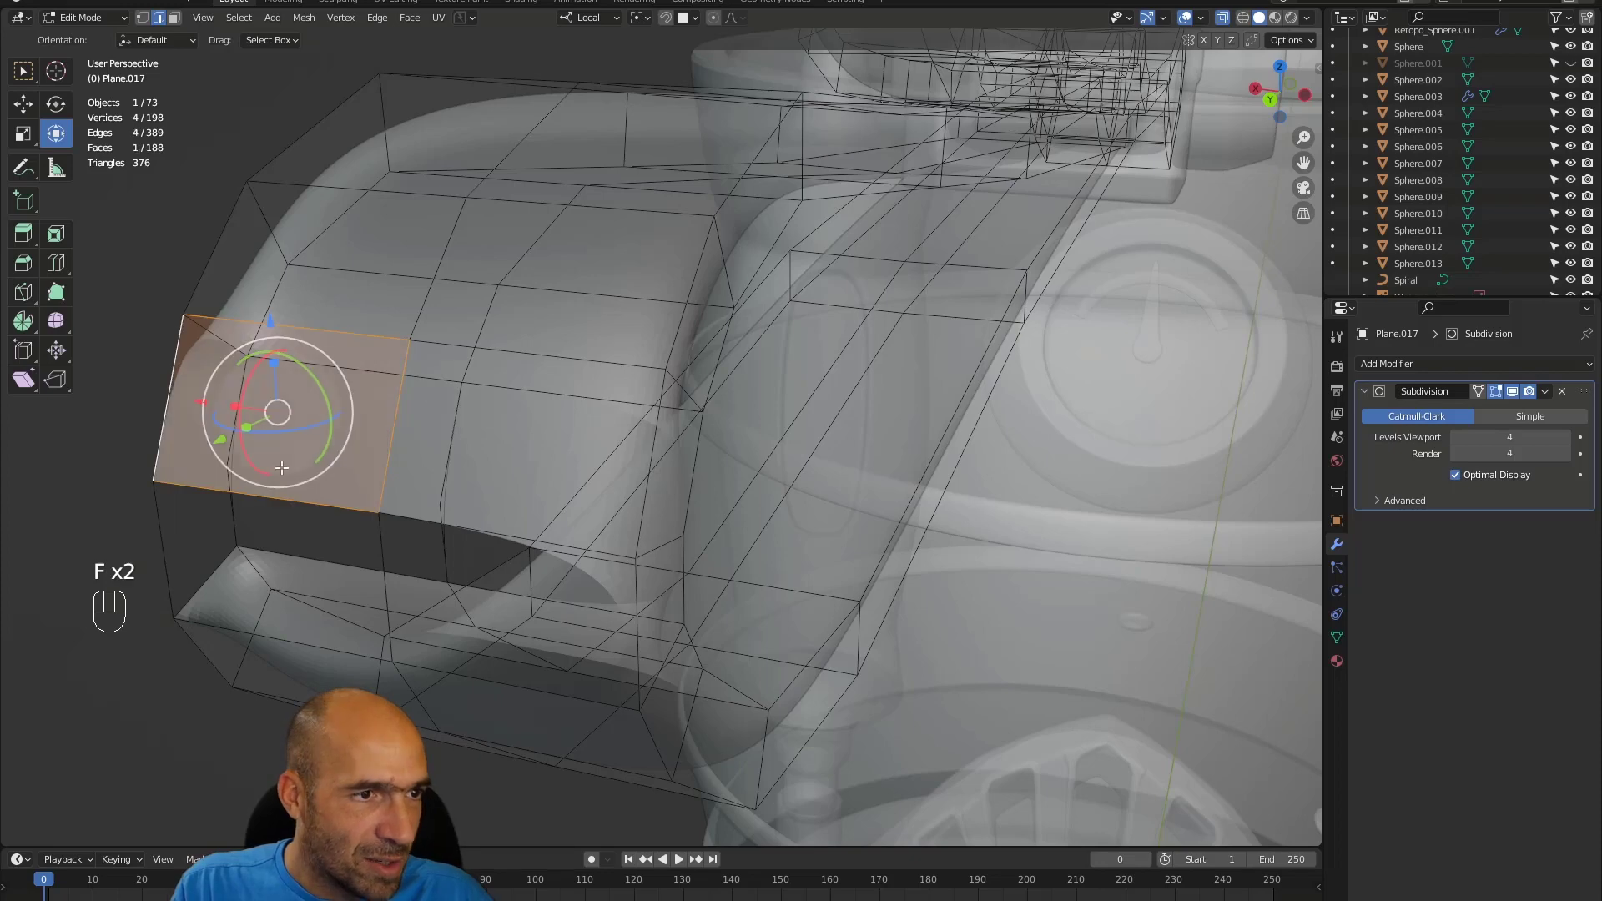
- Fill the lower row of the gap on the bend's broad outer side with two faces
middle_drag(308, 546, 318, 500)
alt+click(319, 496)
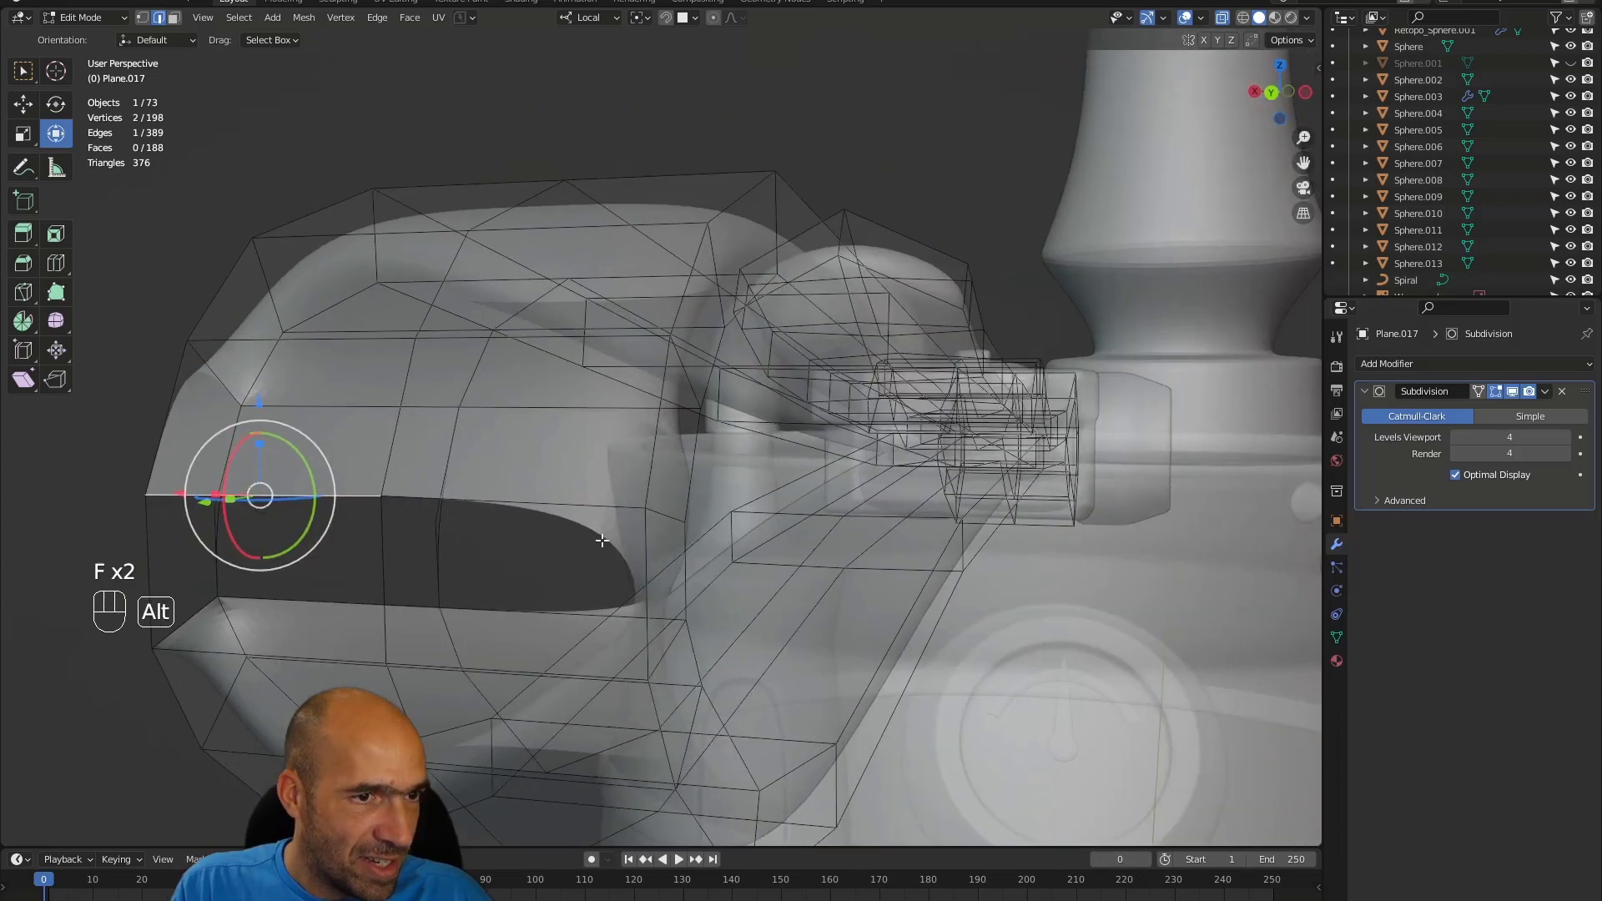
key(f)
key(f)
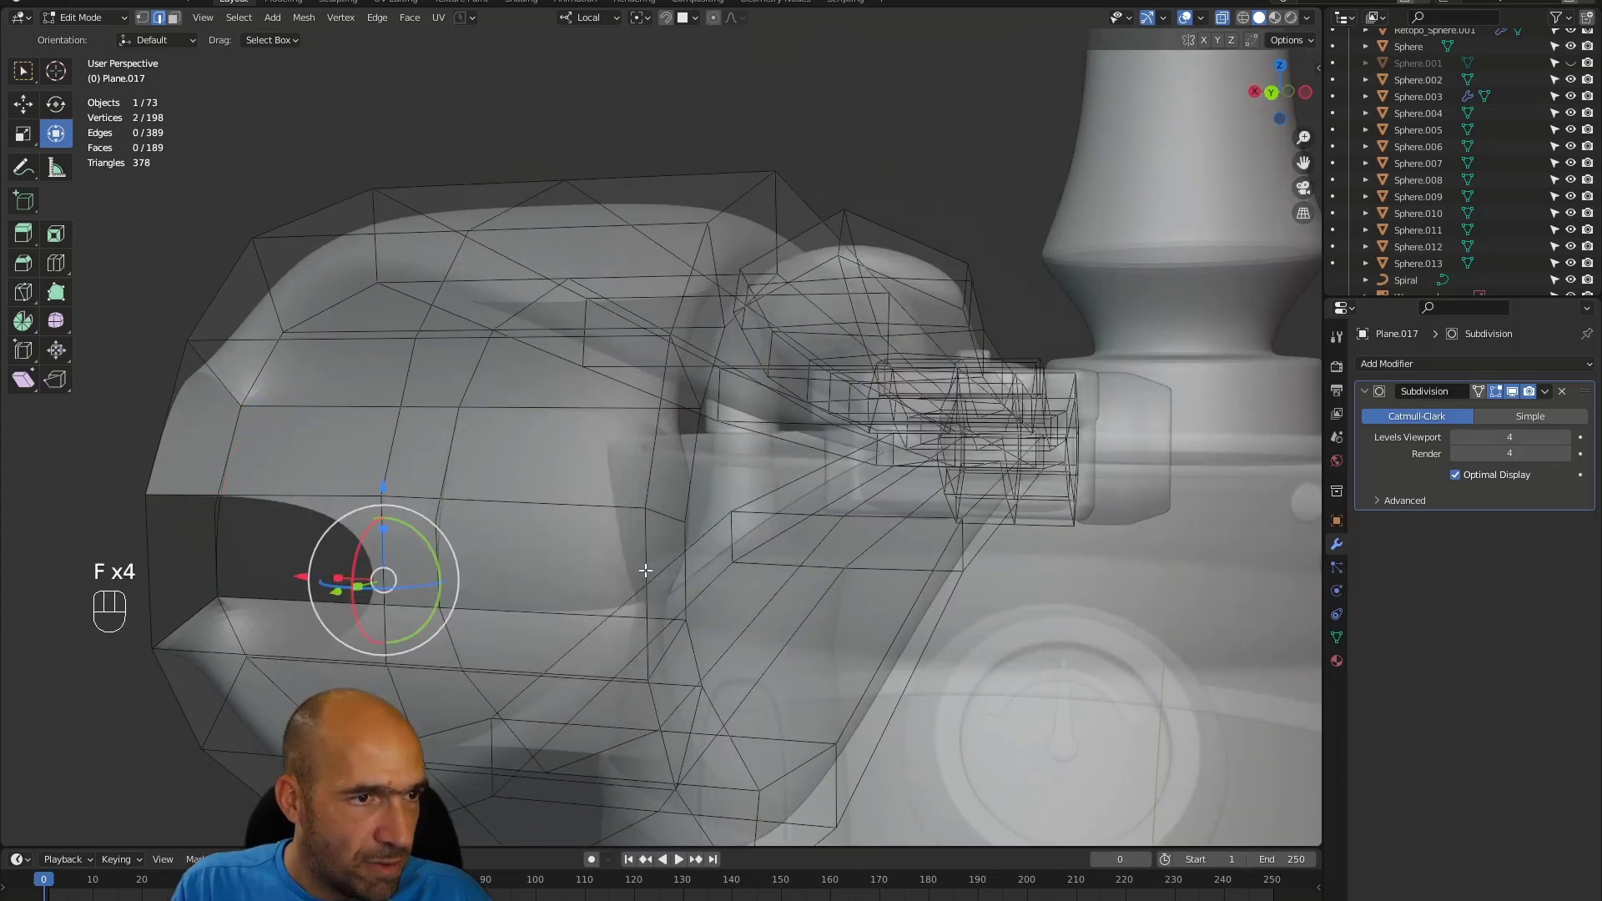
key(f)
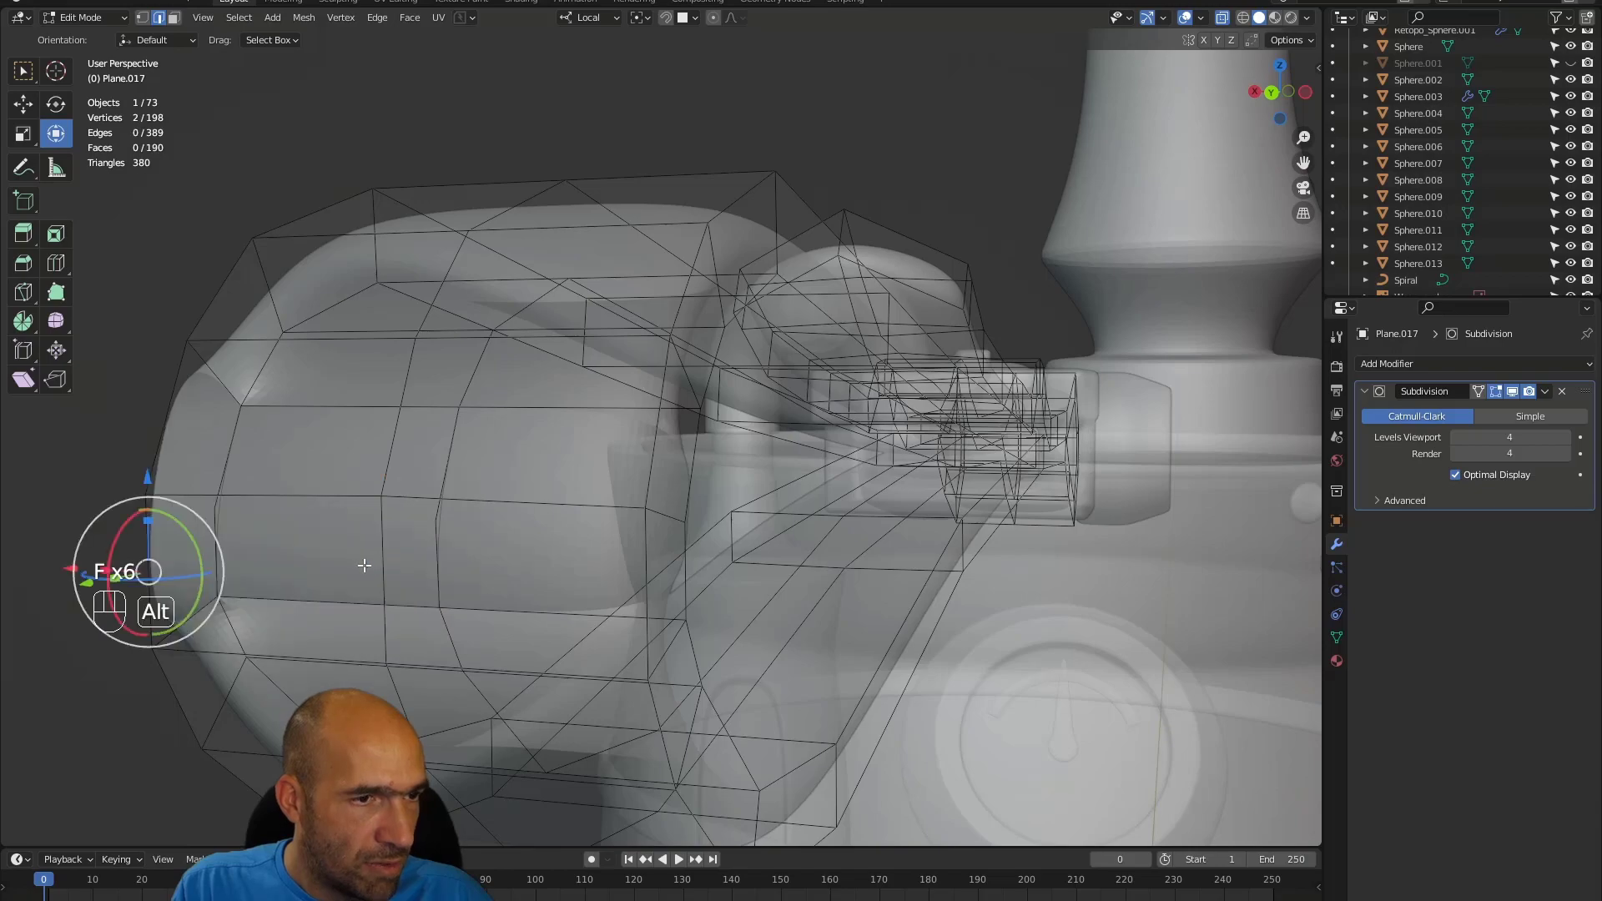
- Hide the Weapon_plane reference image that blocks the view of the strap's inner side
mouse_move(365, 566)
middle_down()
mouse_move(323, 548)
mouse_move(61, 589)
middle_up()
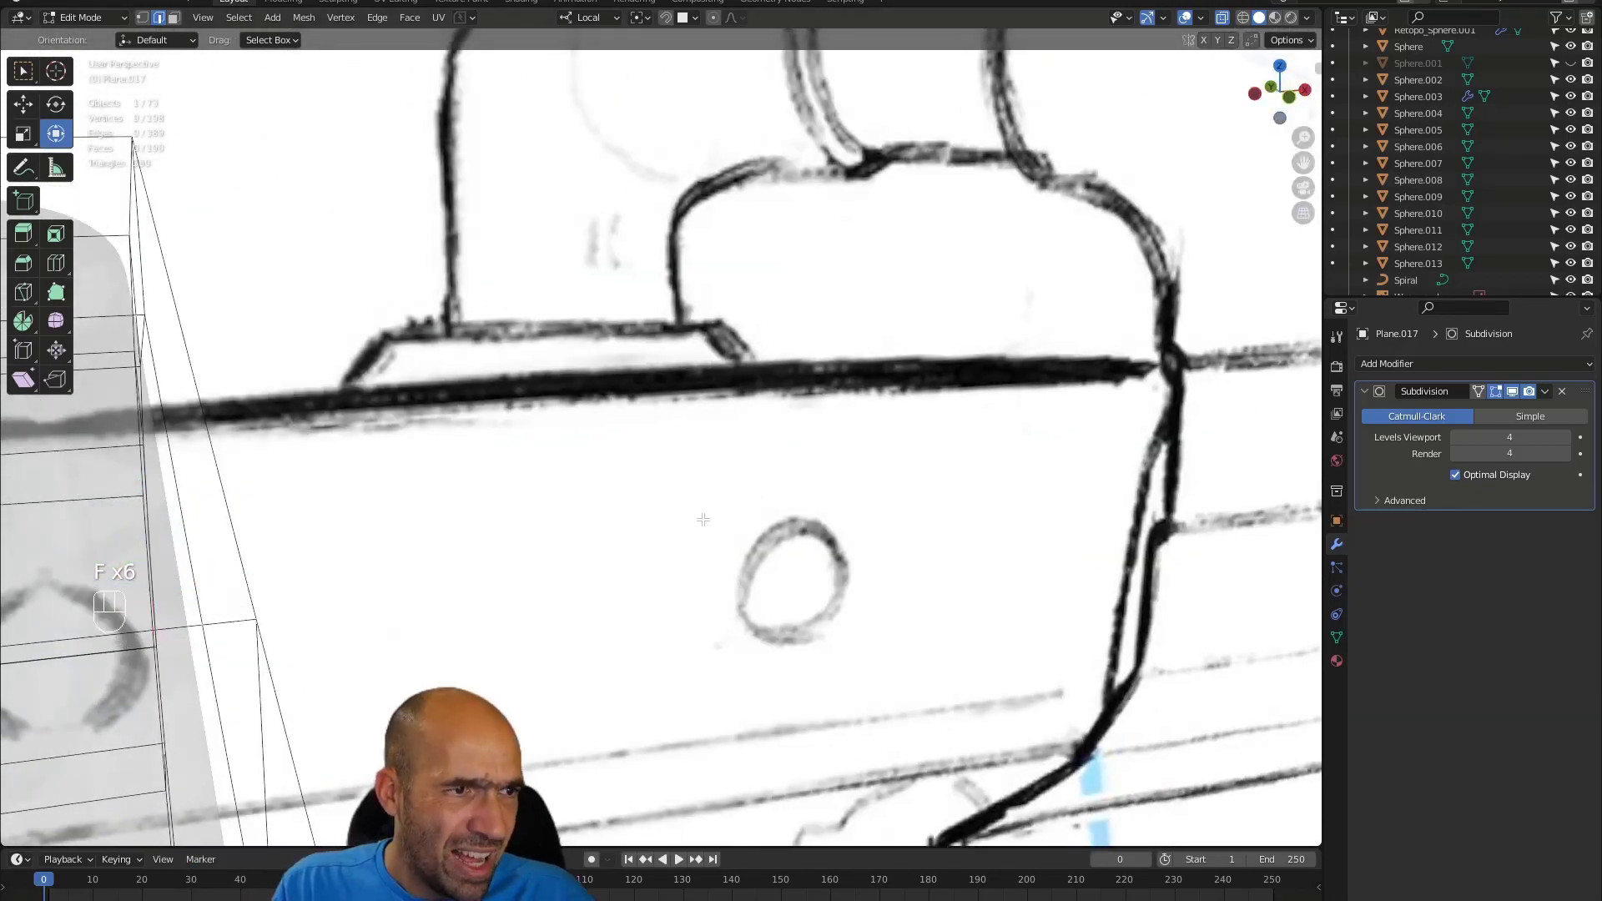
alt+middle_drag(704, 520, 743, 502)
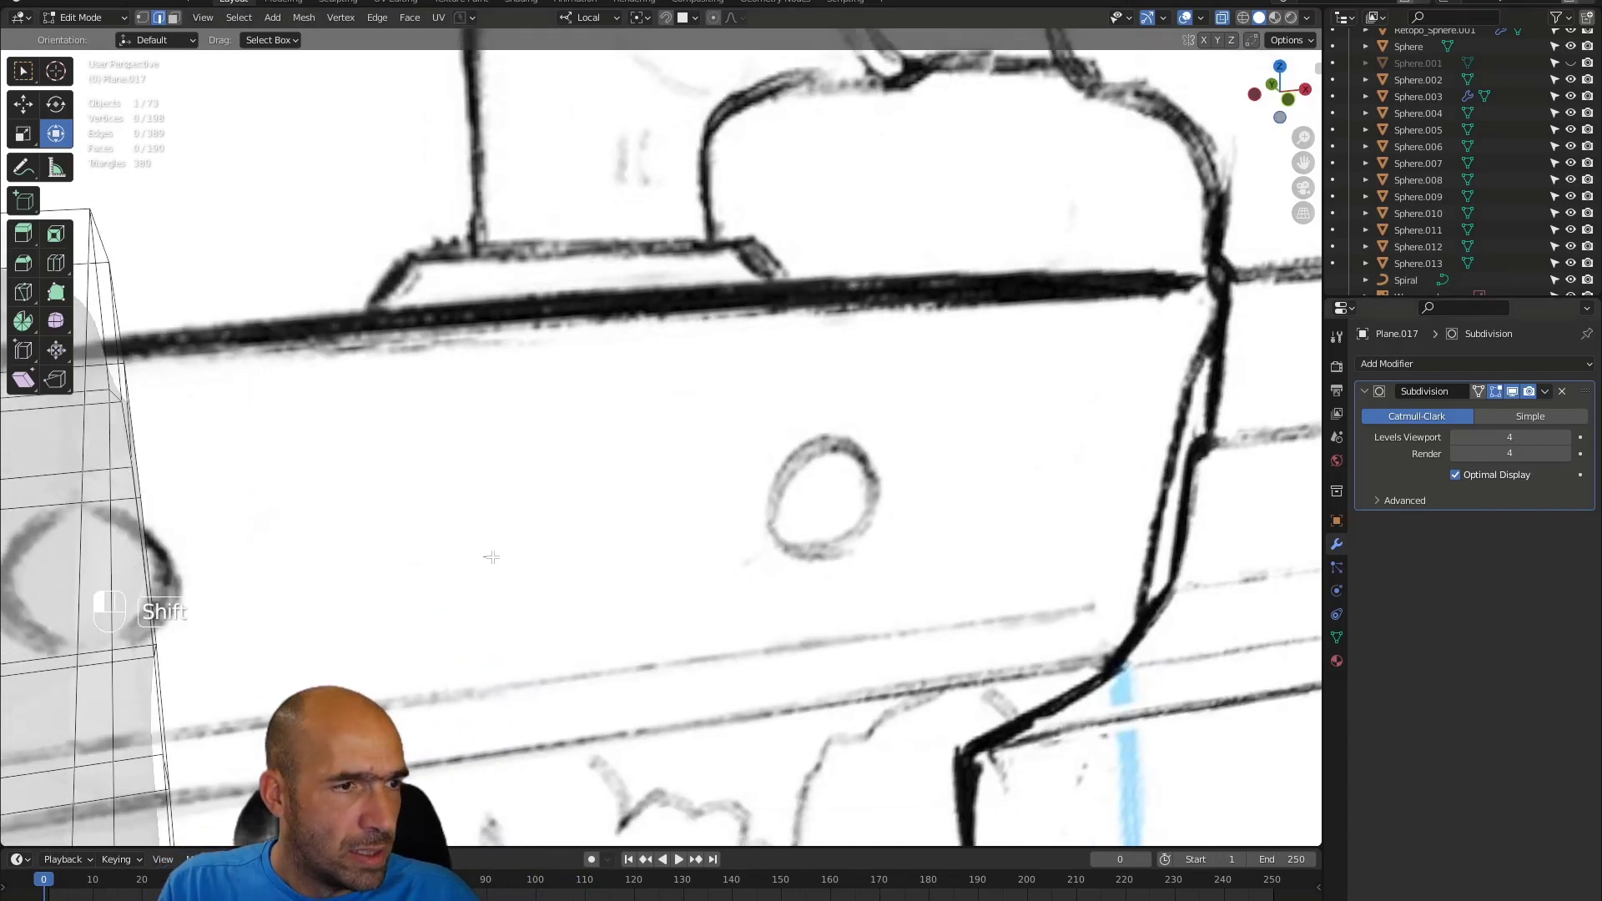
alt+middle_drag(570, 565, 852, 522)
mouse_move(852, 522)
alt+mouse_down()
mouse_move(687, 537)
mouse_move(801, 511)
alt+mouse_up()
mouse_move(801, 510)
alt+shift+mouse_down()
mouse_move(898, 493)
mouse_move(869, 489)
alt+shift+mouse_up()
mouse_move(869, 488)
alt+middle_down()
mouse_move(865, 469)
mouse_move(1008, 499)
mouse_move(1009, 427)
alt+middle_up()
click(946, 488)
alt+drag(1009, 428, 1018, 425)
mouse_move(1018, 424)
ctrl+alt+mouse_down()
mouse_move(1106, 424)
mouse_move(1139, 375)
mouse_move(1080, 472)
mouse_move(764, 555)
ctrl+alt+mouse_up()
click(1572, 279)
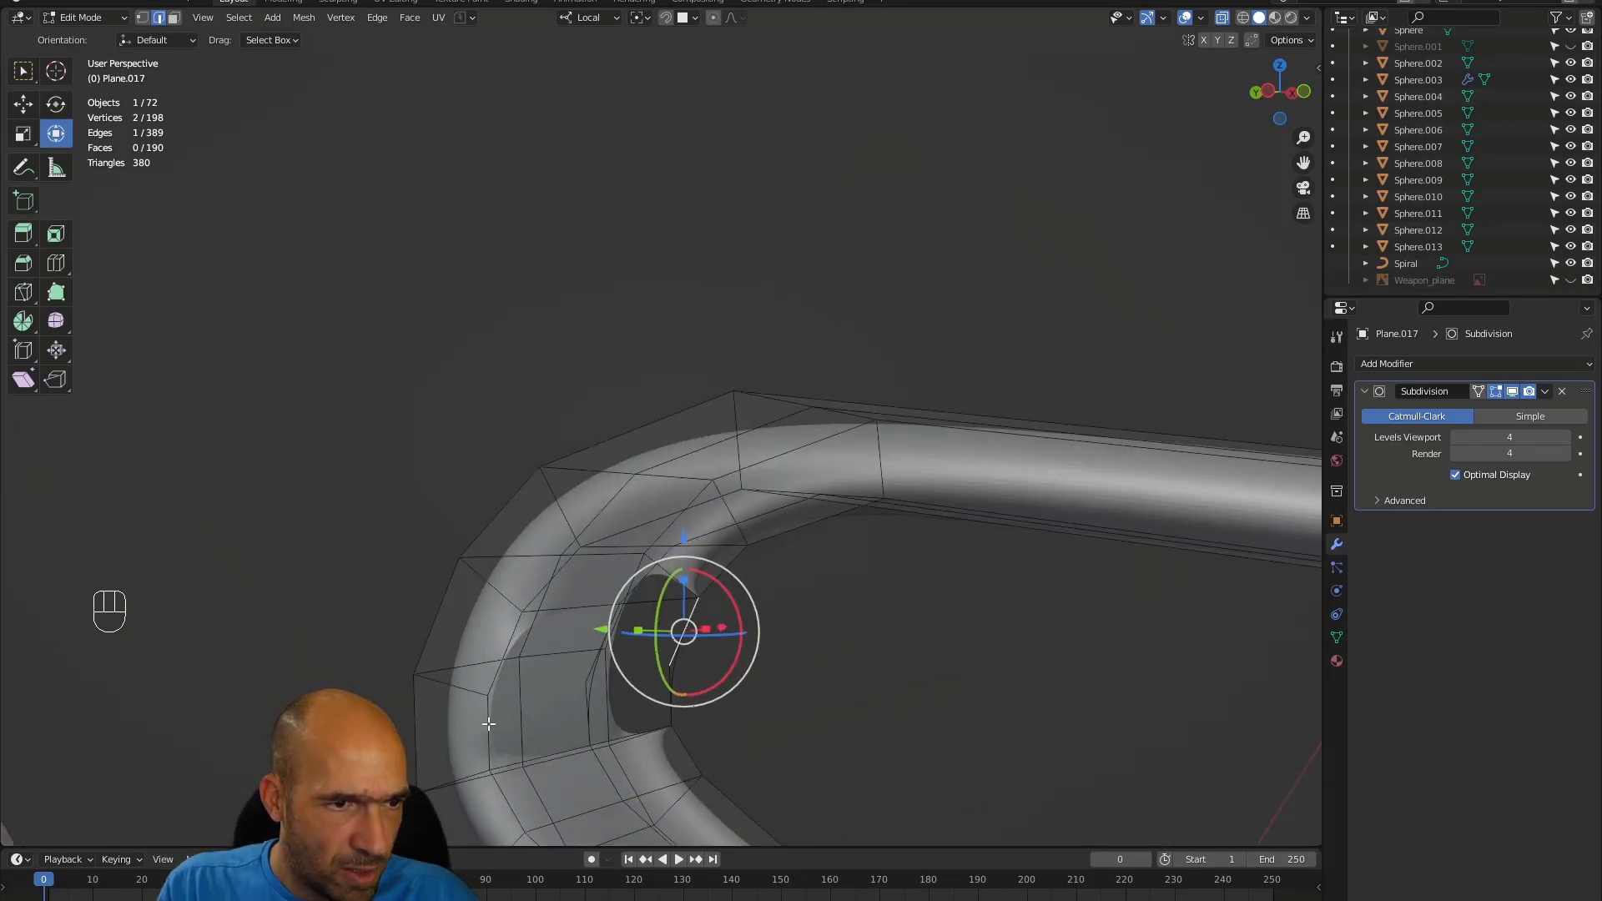
- Fill the gap on the inner side of the strap's bend with four faces
alt+drag(524, 689, 593, 710)
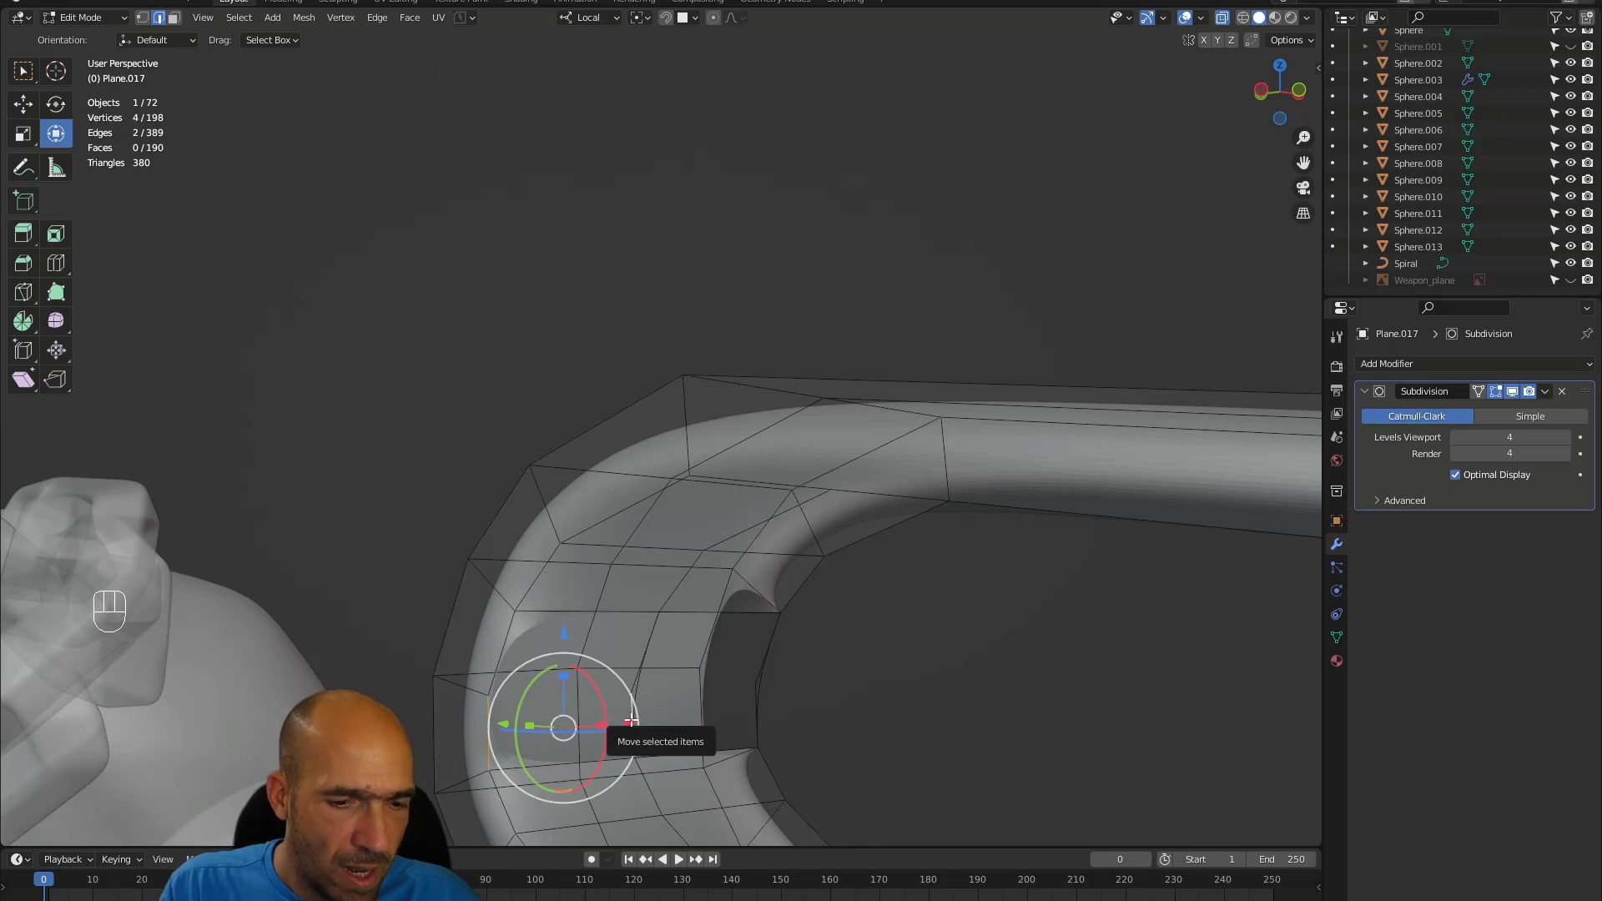
key(f)
click(511, 641)
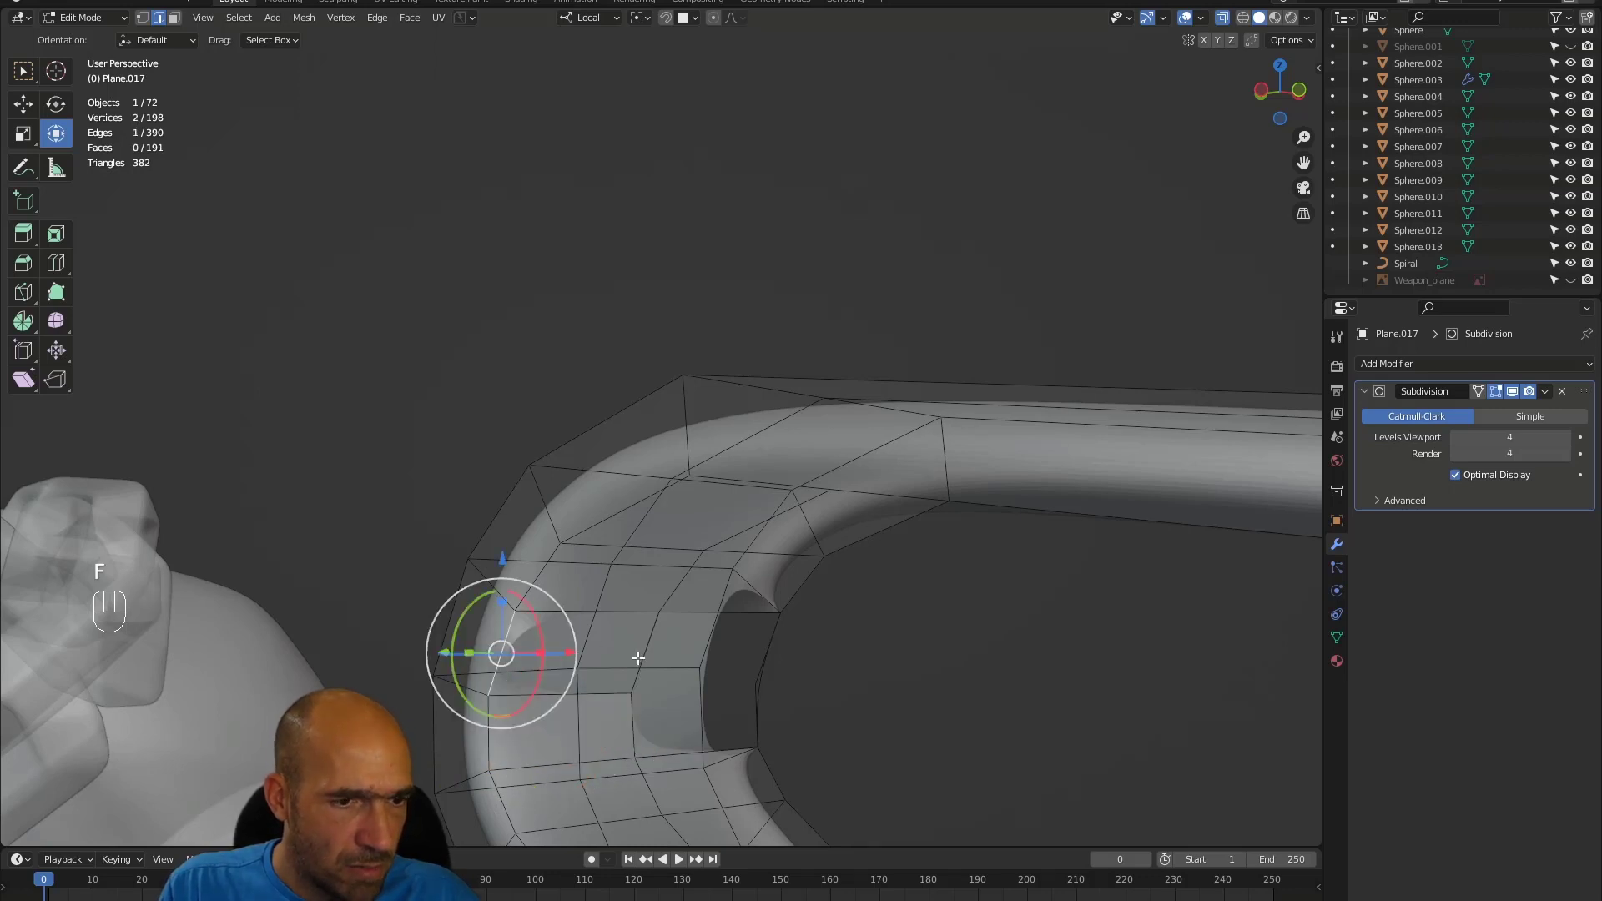
key(f)
alt+drag(678, 656, 660, 656)
click(662, 720)
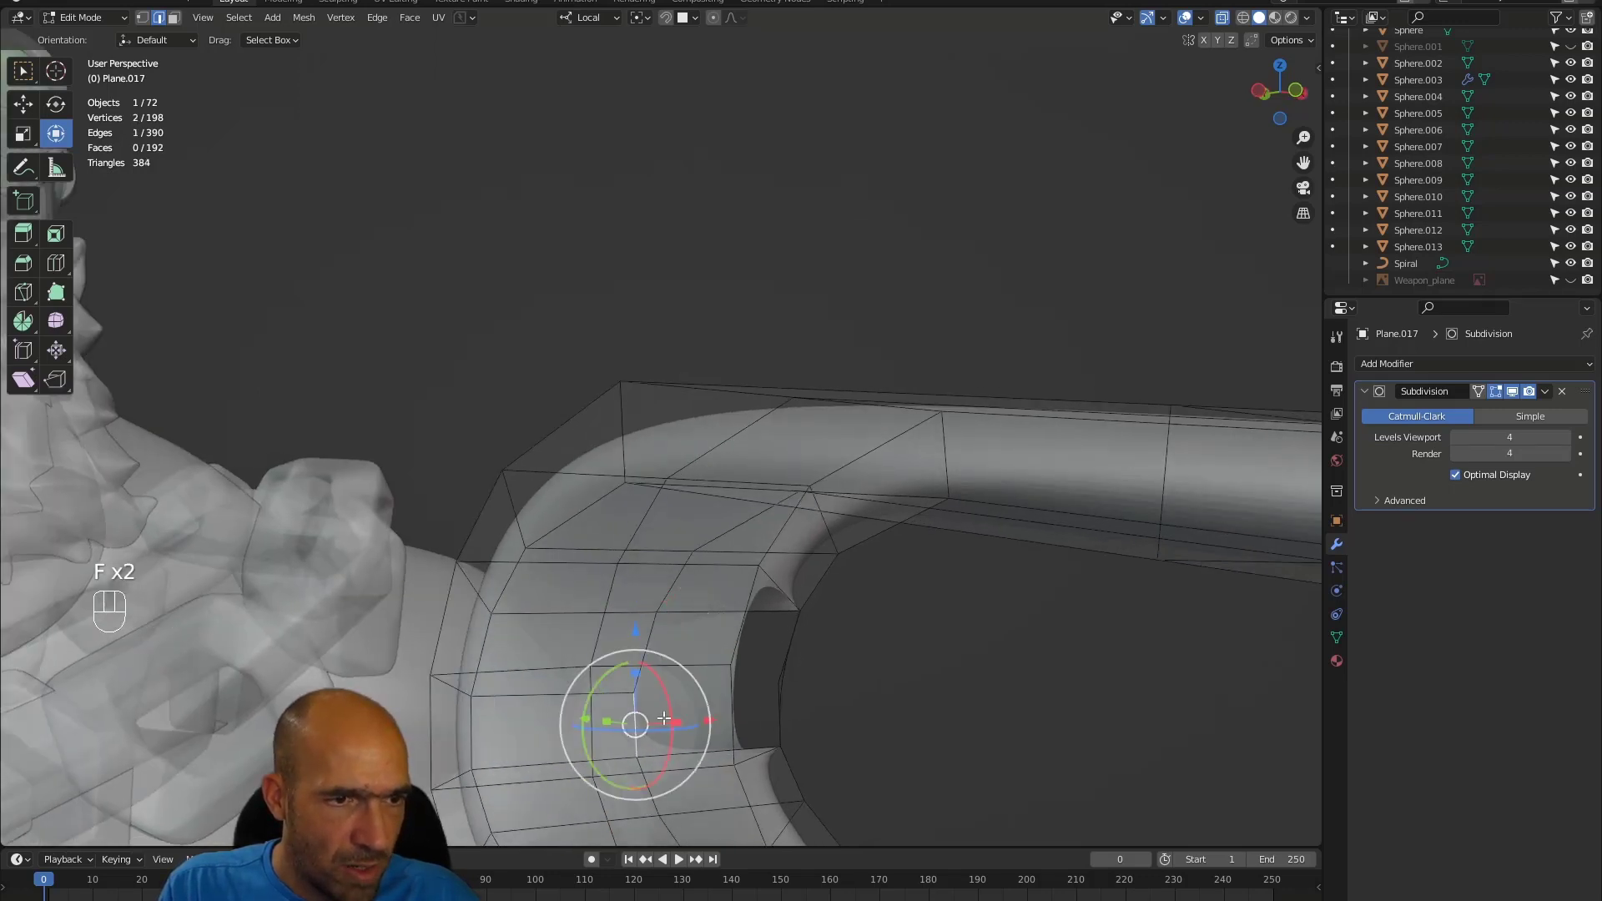
key(f)
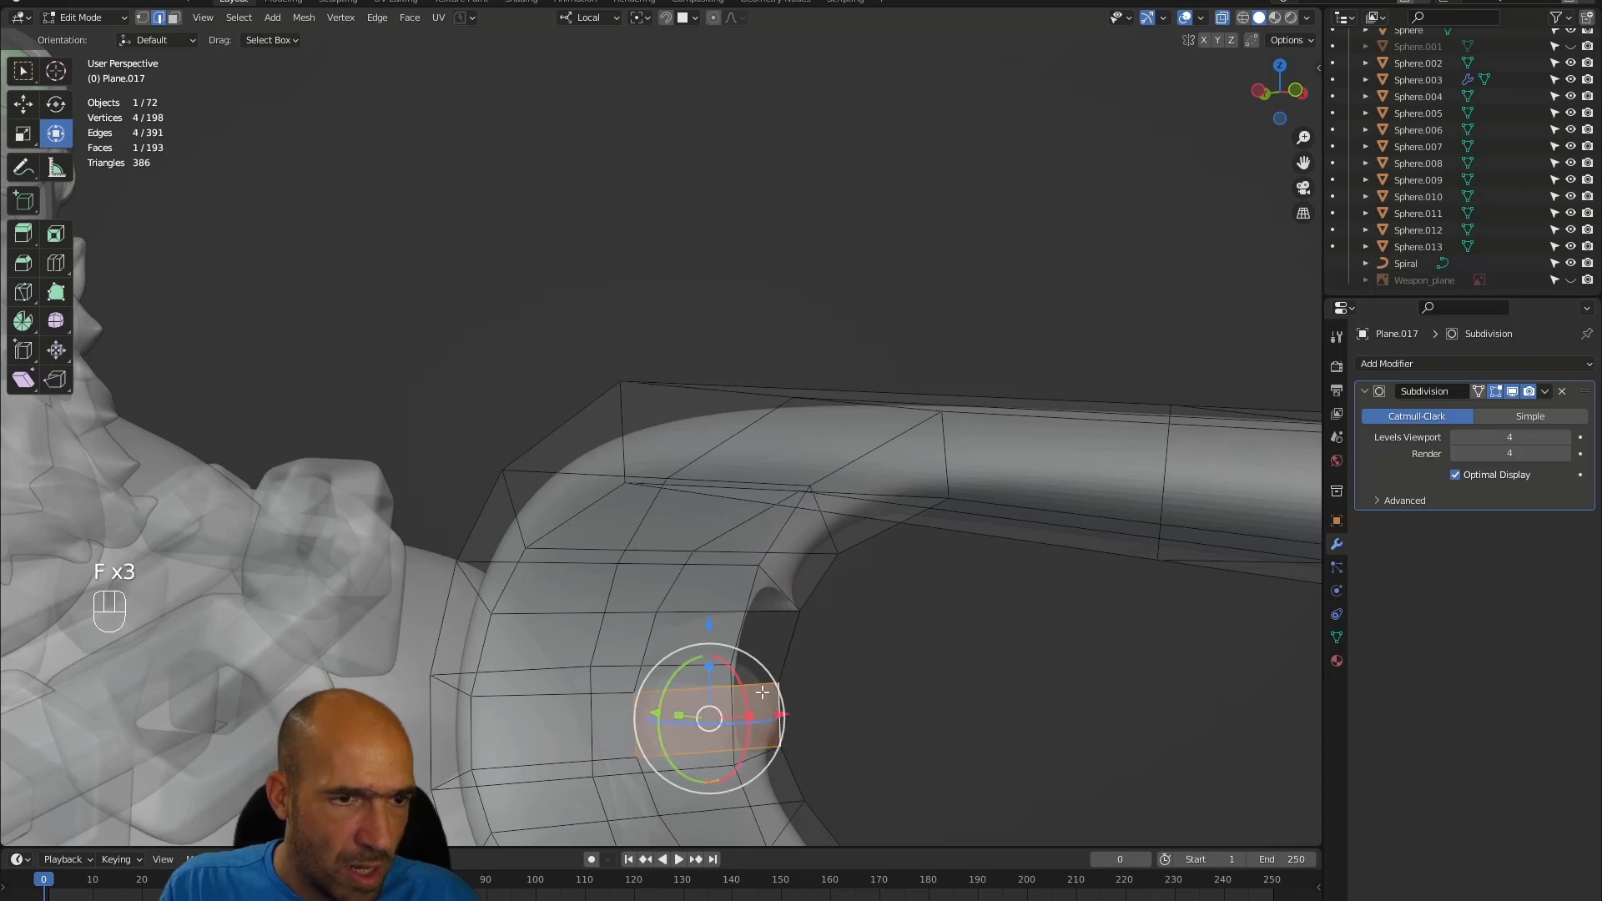
key(f)
- Fill the two missing faces on the opposite narrow side of the strap's bend
mouse_move(642, 664)
alt+mouse_down()
mouse_move(660, 665)
mouse_move(629, 666)
alt+mouse_up()
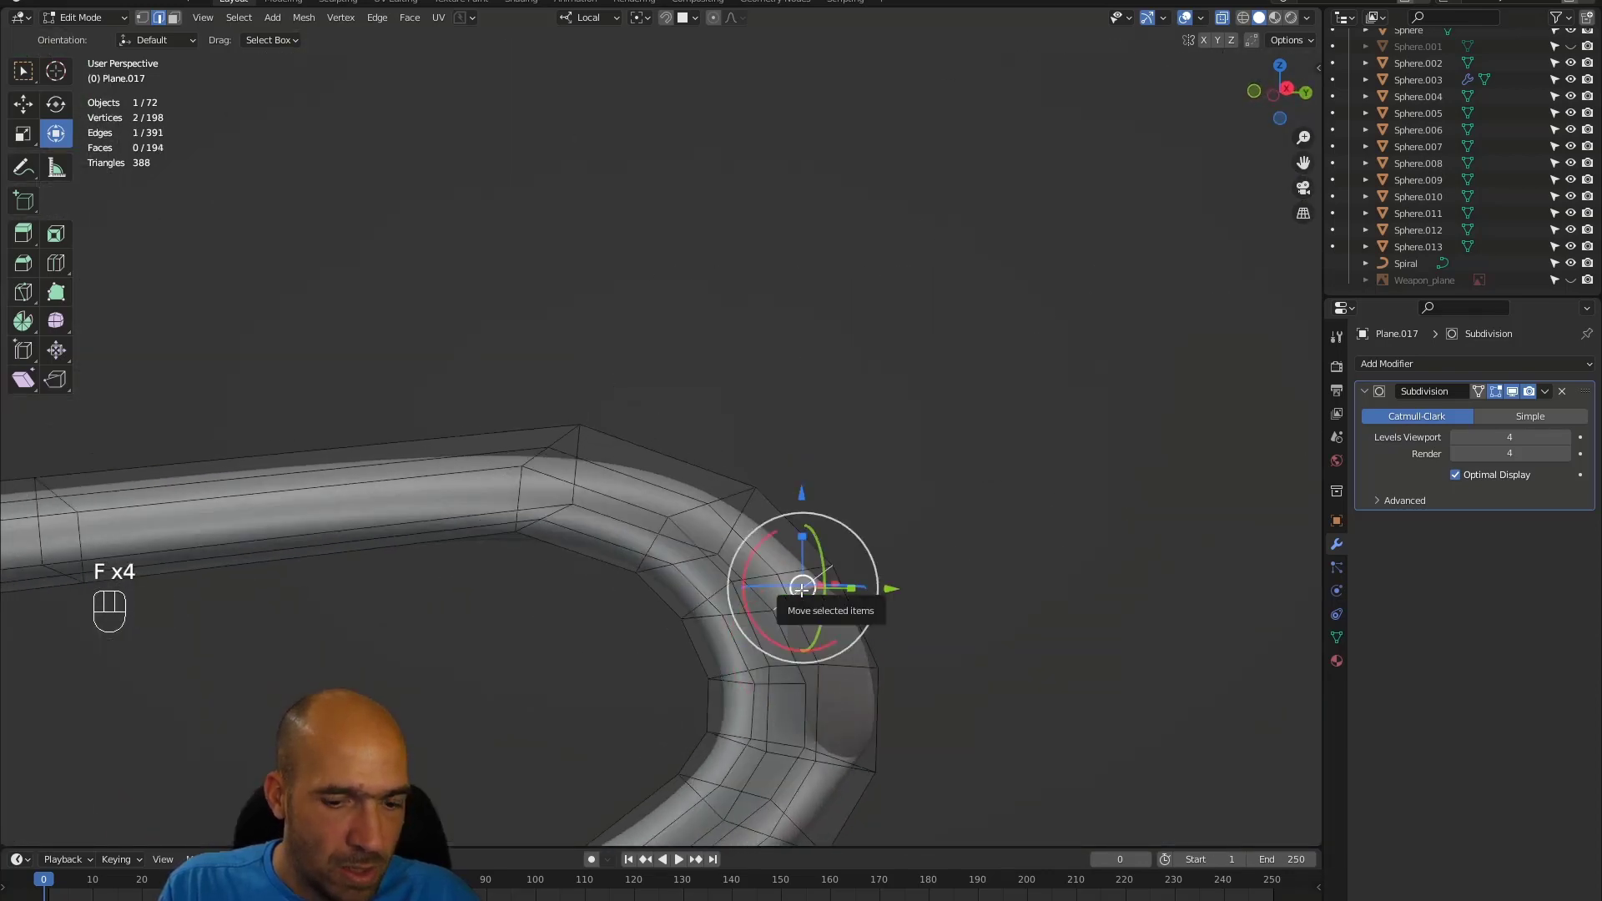
key(f)
key(f)
- Turn off X-ray and apply an edge crease to the strap's lengthwise border loops and the edges at its free end
mouse_move(802, 588)
alt+mouse_down()
mouse_move(715, 616)
mouse_move(671, 610)
mouse_move(751, 601)
mouse_move(983, 632)
mouse_move(973, 609)
mouse_move(905, 618)
mouse_move(929, 622)
mouse_move(857, 587)
alt+mouse_up()
key(alt+z)
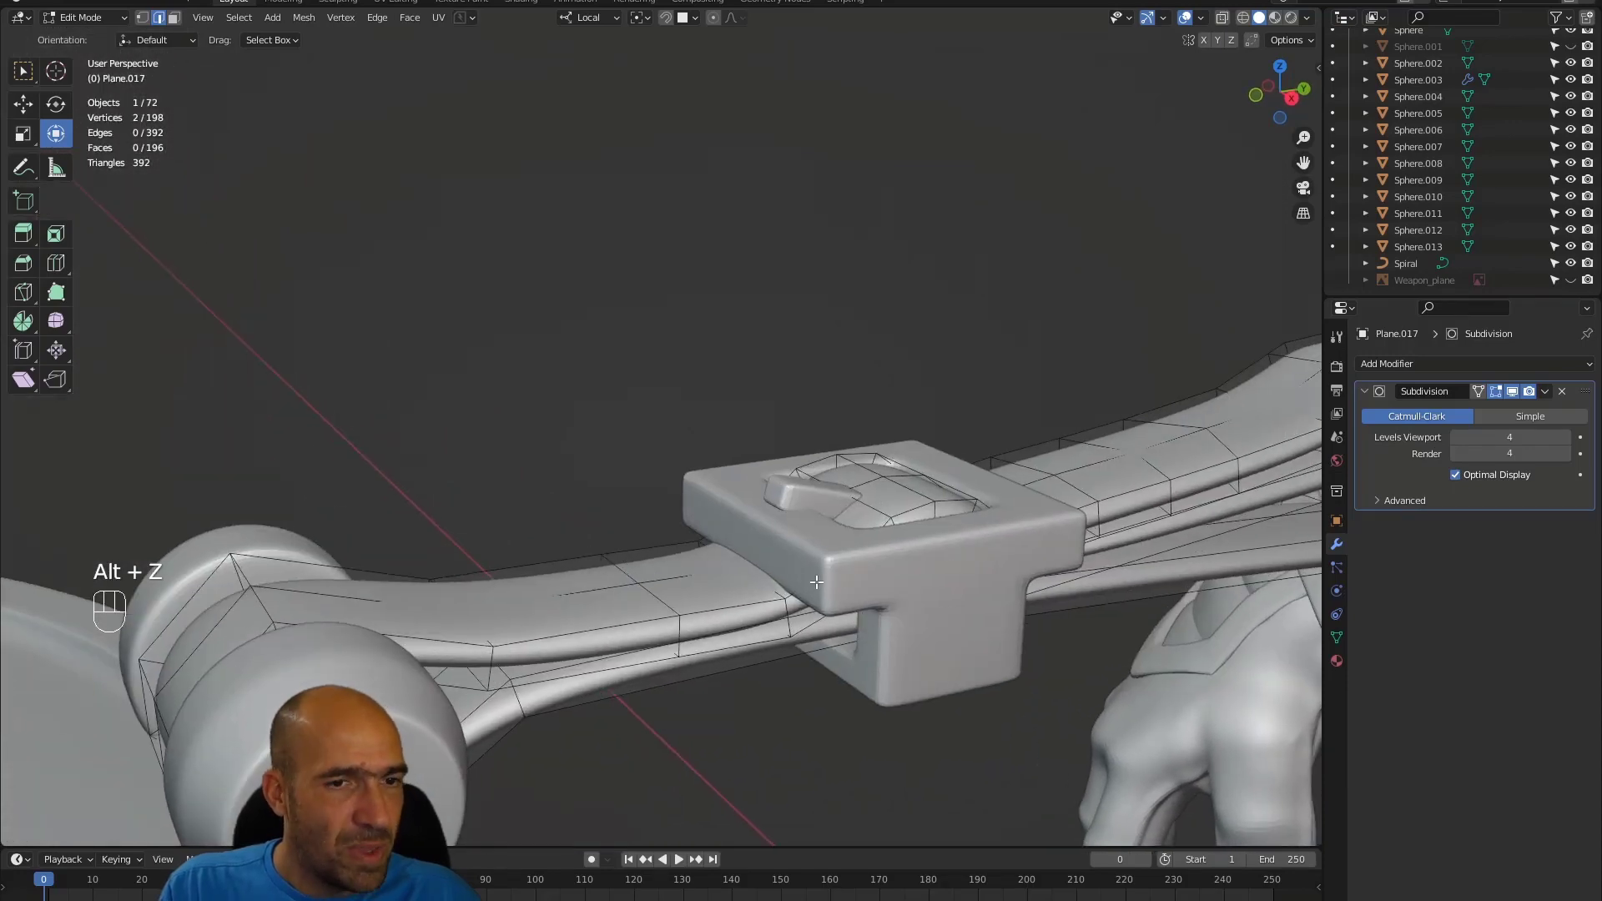
alt+click(566, 641)
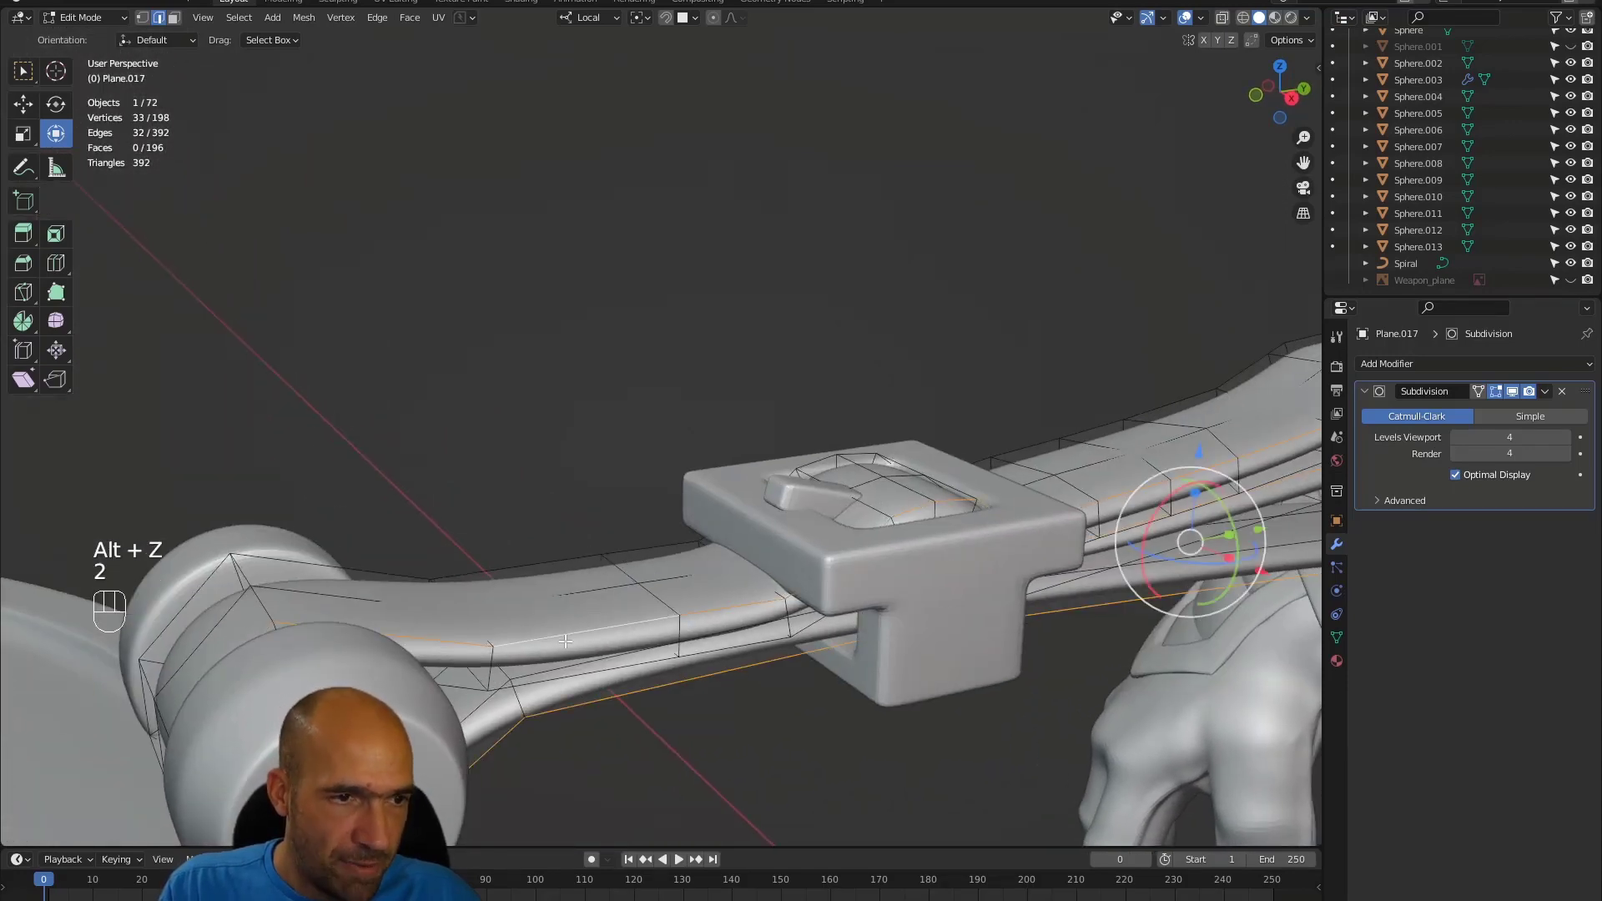
alt+drag(566, 608, 858, 639)
alt+shift+click(552, 609)
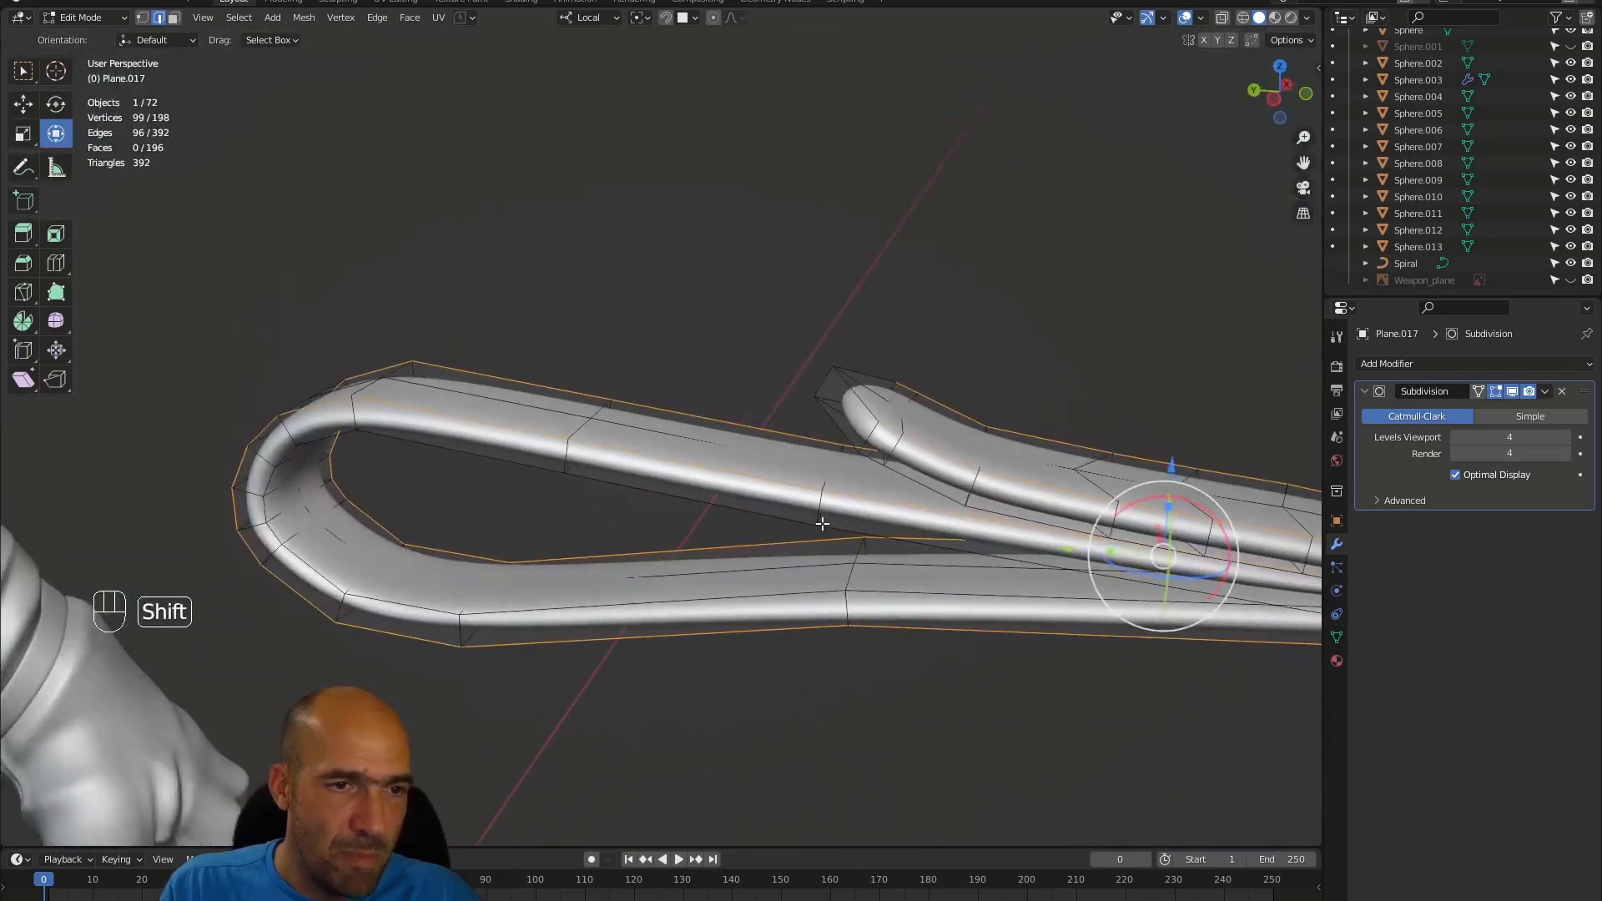
alt+shift+click(831, 525)
alt+drag(824, 528, 769, 459)
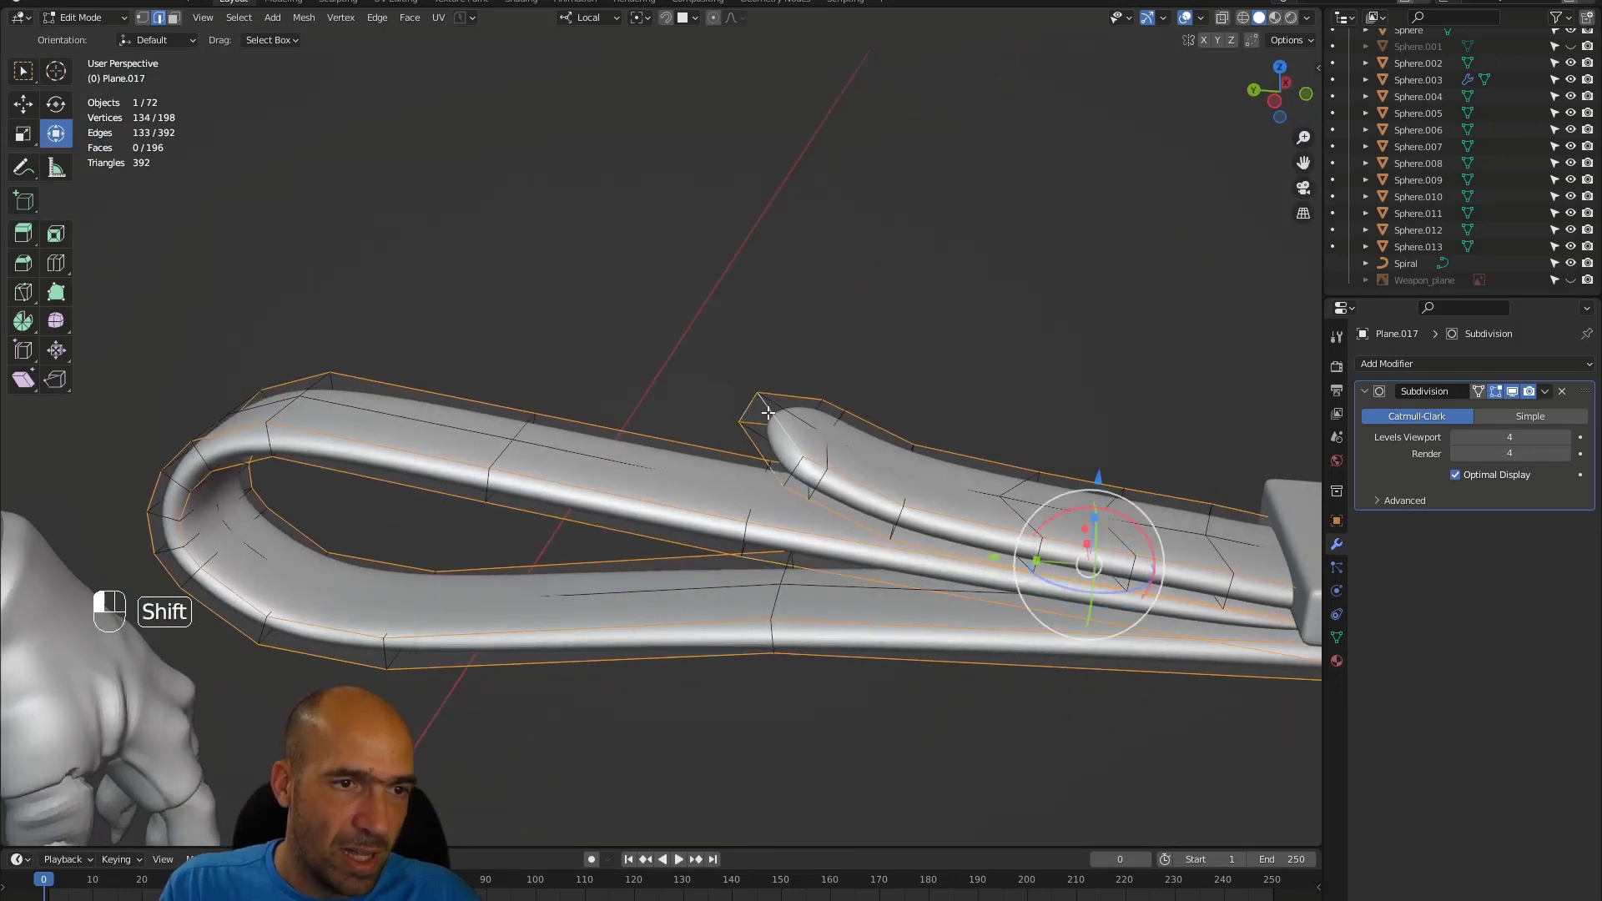
alt+drag(776, 435, 805, 534)
shift+click(865, 570)
ctrl+alt+drag(918, 576, 649, 481)
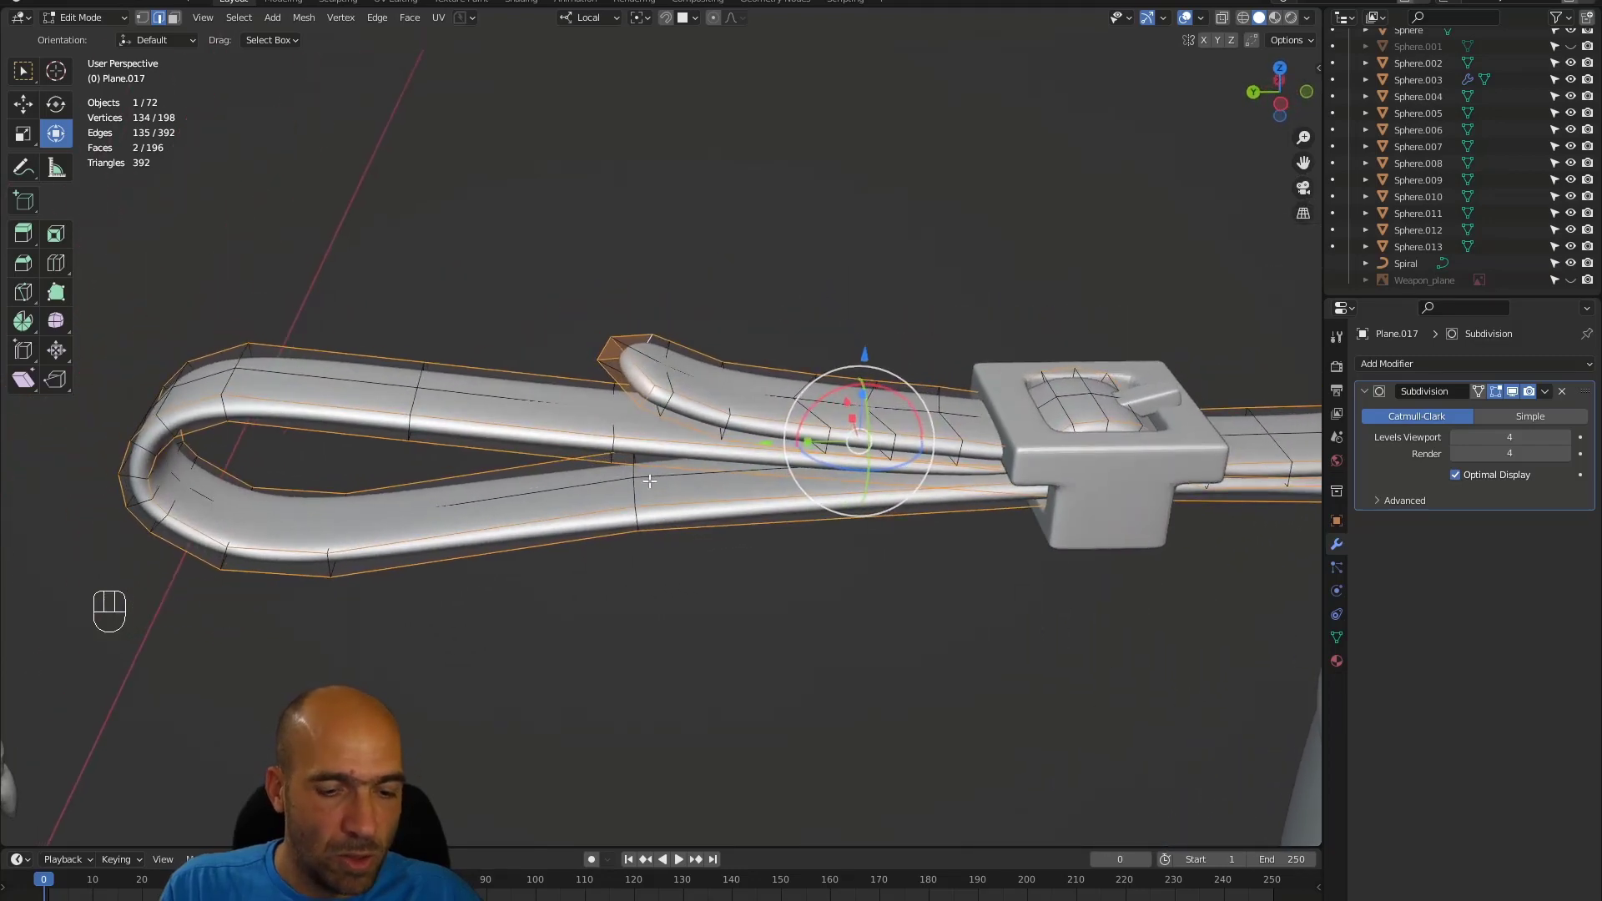
key(shift+e)
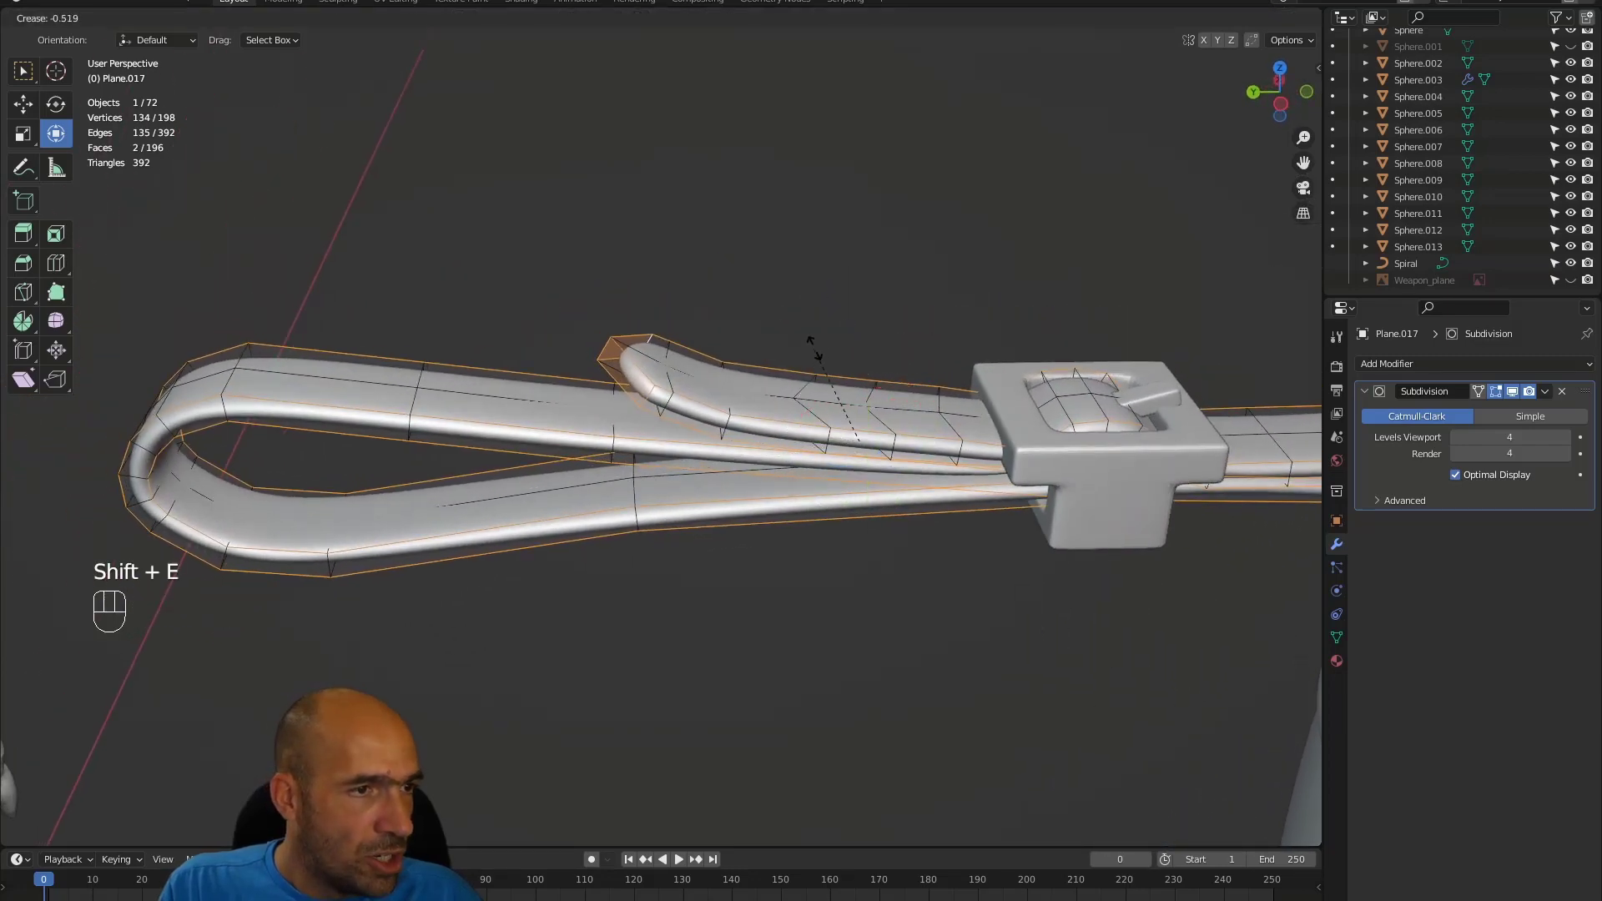
click(1100, 288)
alt+drag(1087, 293, 1041, 312)
alt+right_drag(1040, 311, 1018, 360)
scroll(1019, 360, down, 5)
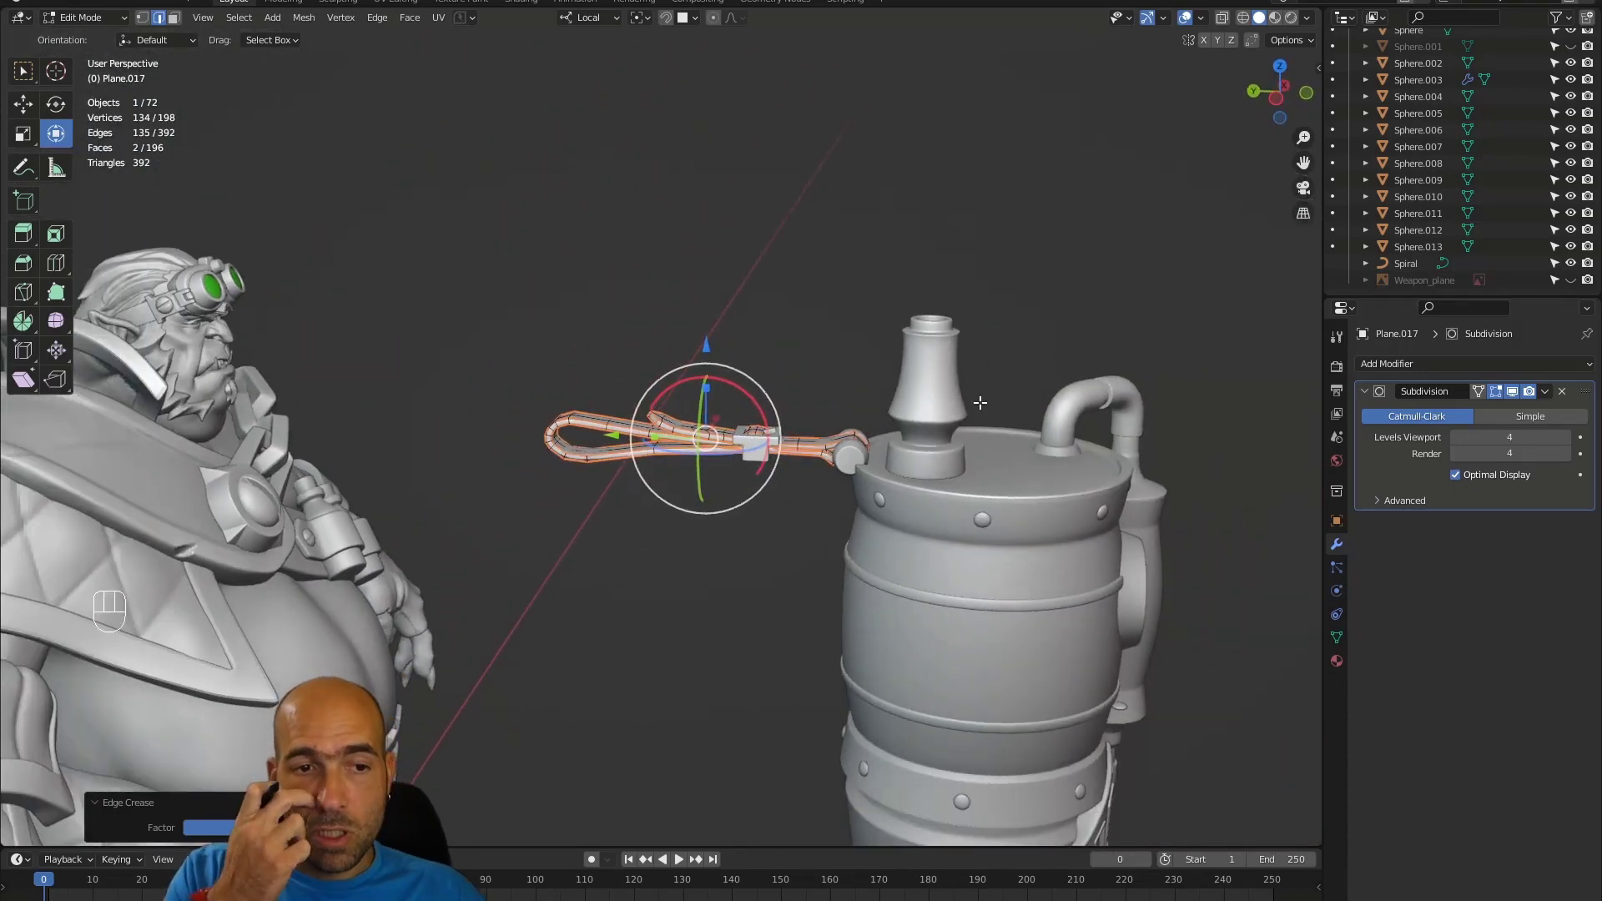
- Fatten the entire handle mesh on the barrel's lower door by about 0.001 m along its normals and return to Object Mode
alt+drag(1001, 395, 886, 517)
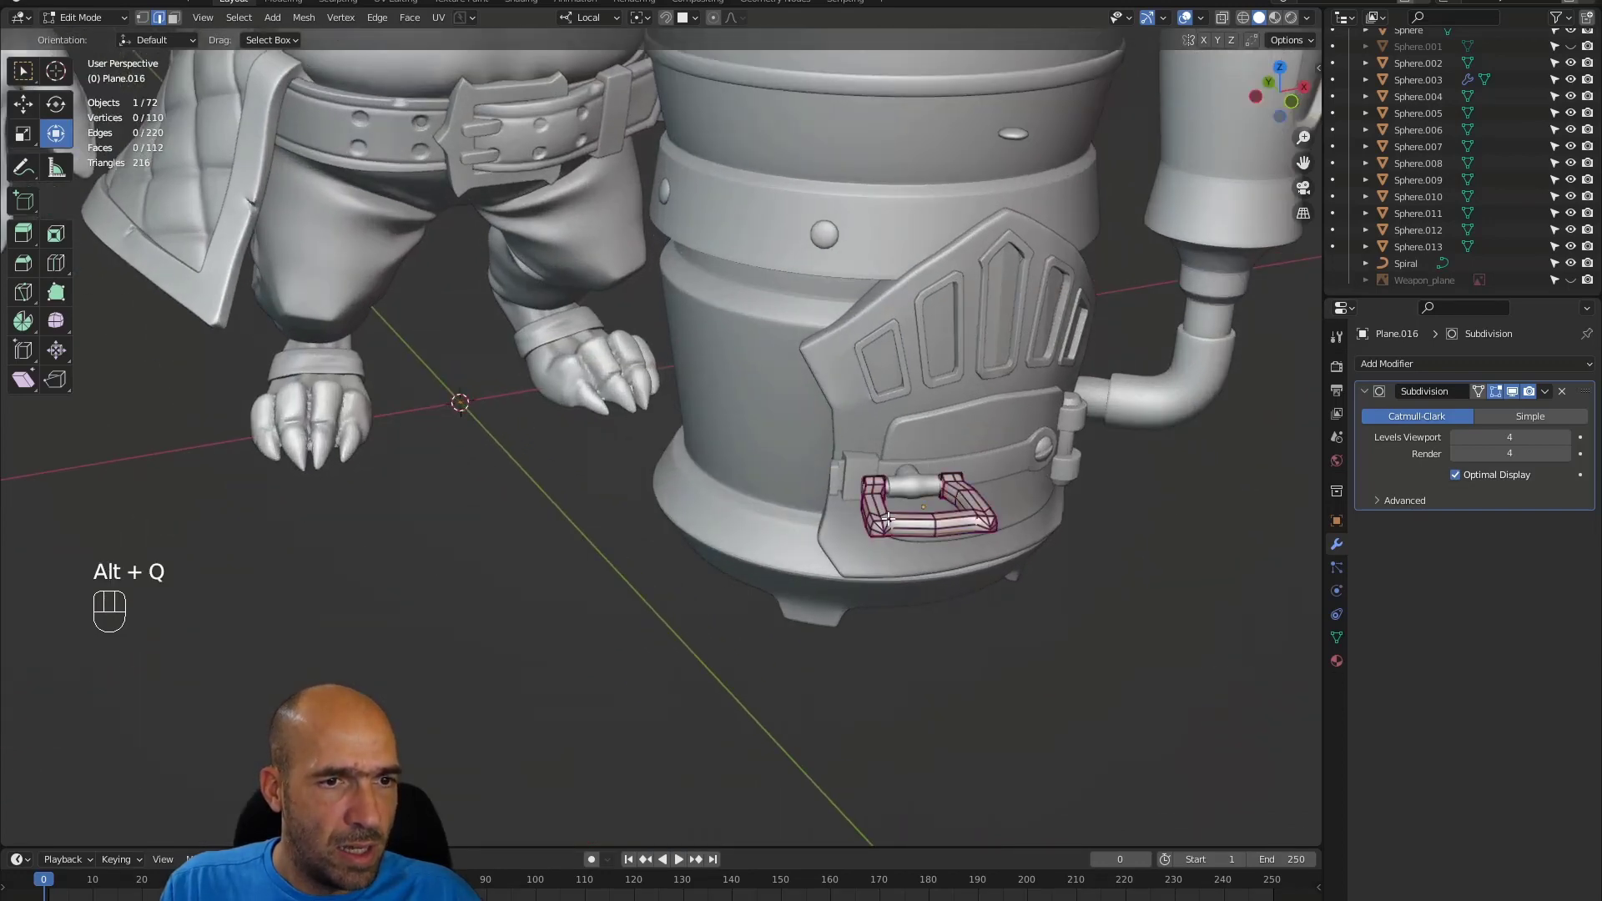
alt+drag(888, 518, 1020, 505)
key(a)
key(alt+s)
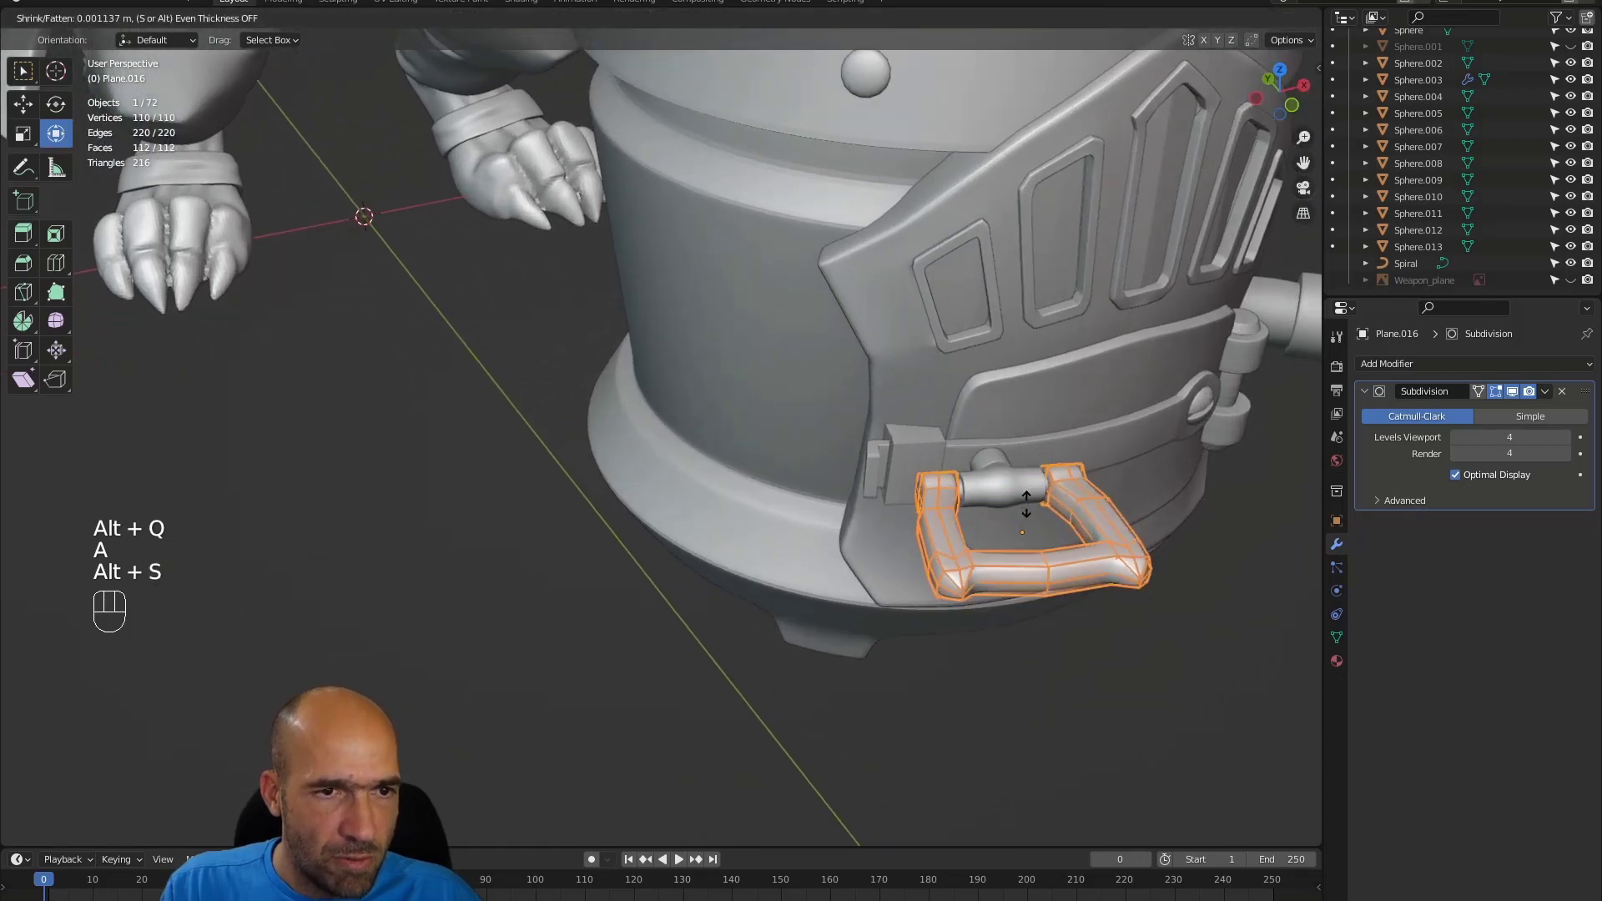
click(1028, 502)
alt+drag(1028, 503, 928, 556)
click(894, 556)
key(ctrl+Tab)
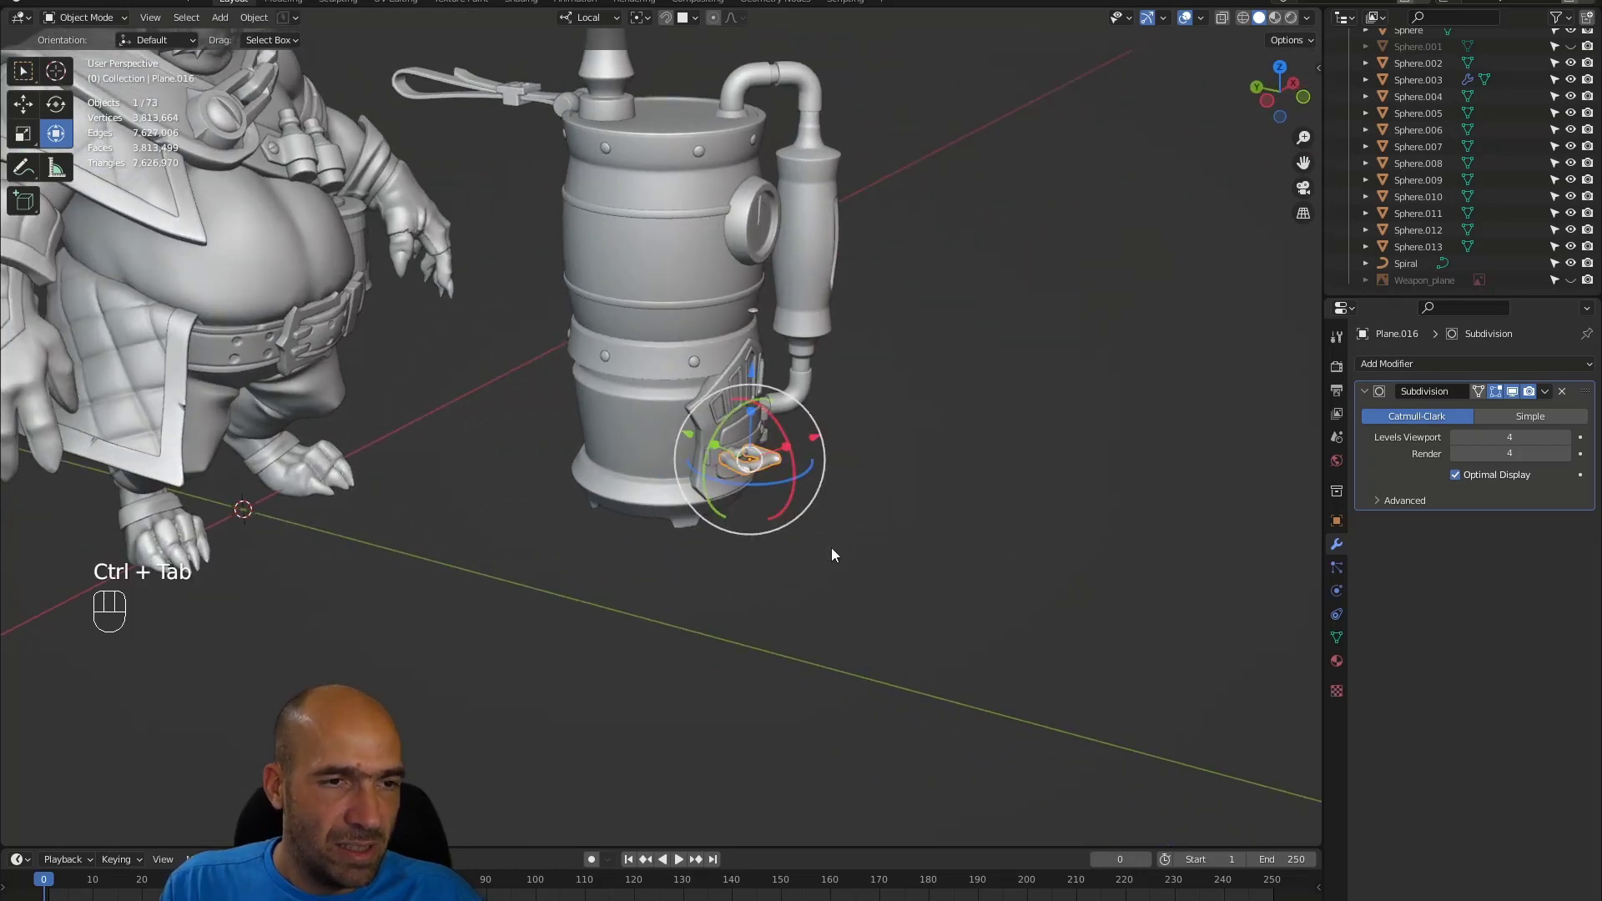
- Inset the flat dial face of the barrel's round gauge by 0.01454 m
alt+drag(831, 548, 814, 384)
scroll(816, 383, up, 3)
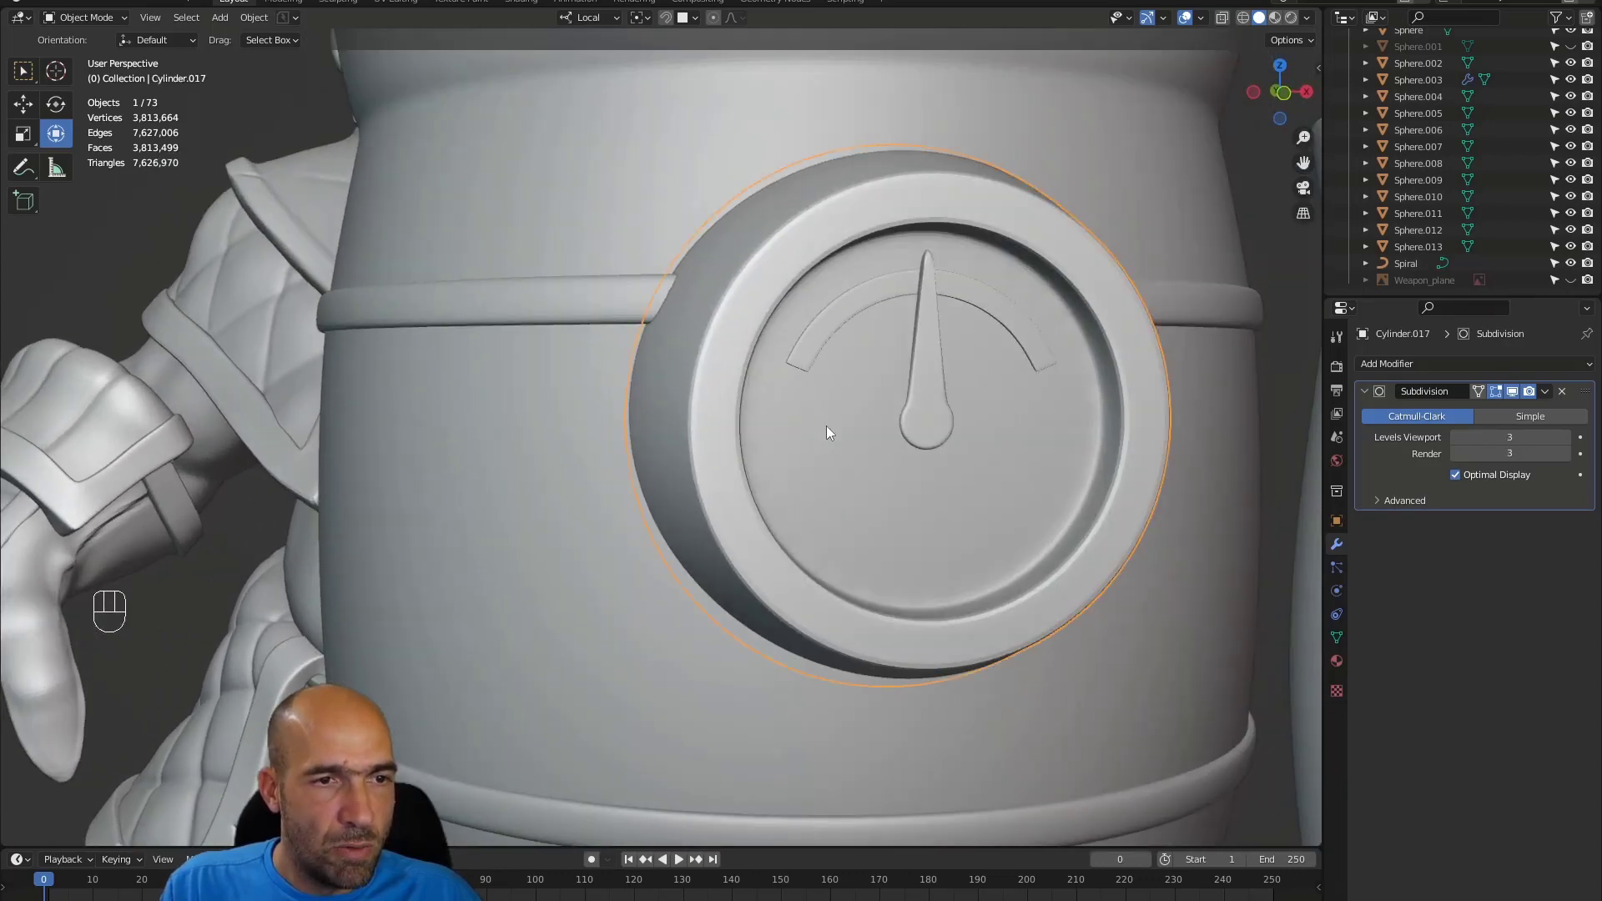
key(Tab)
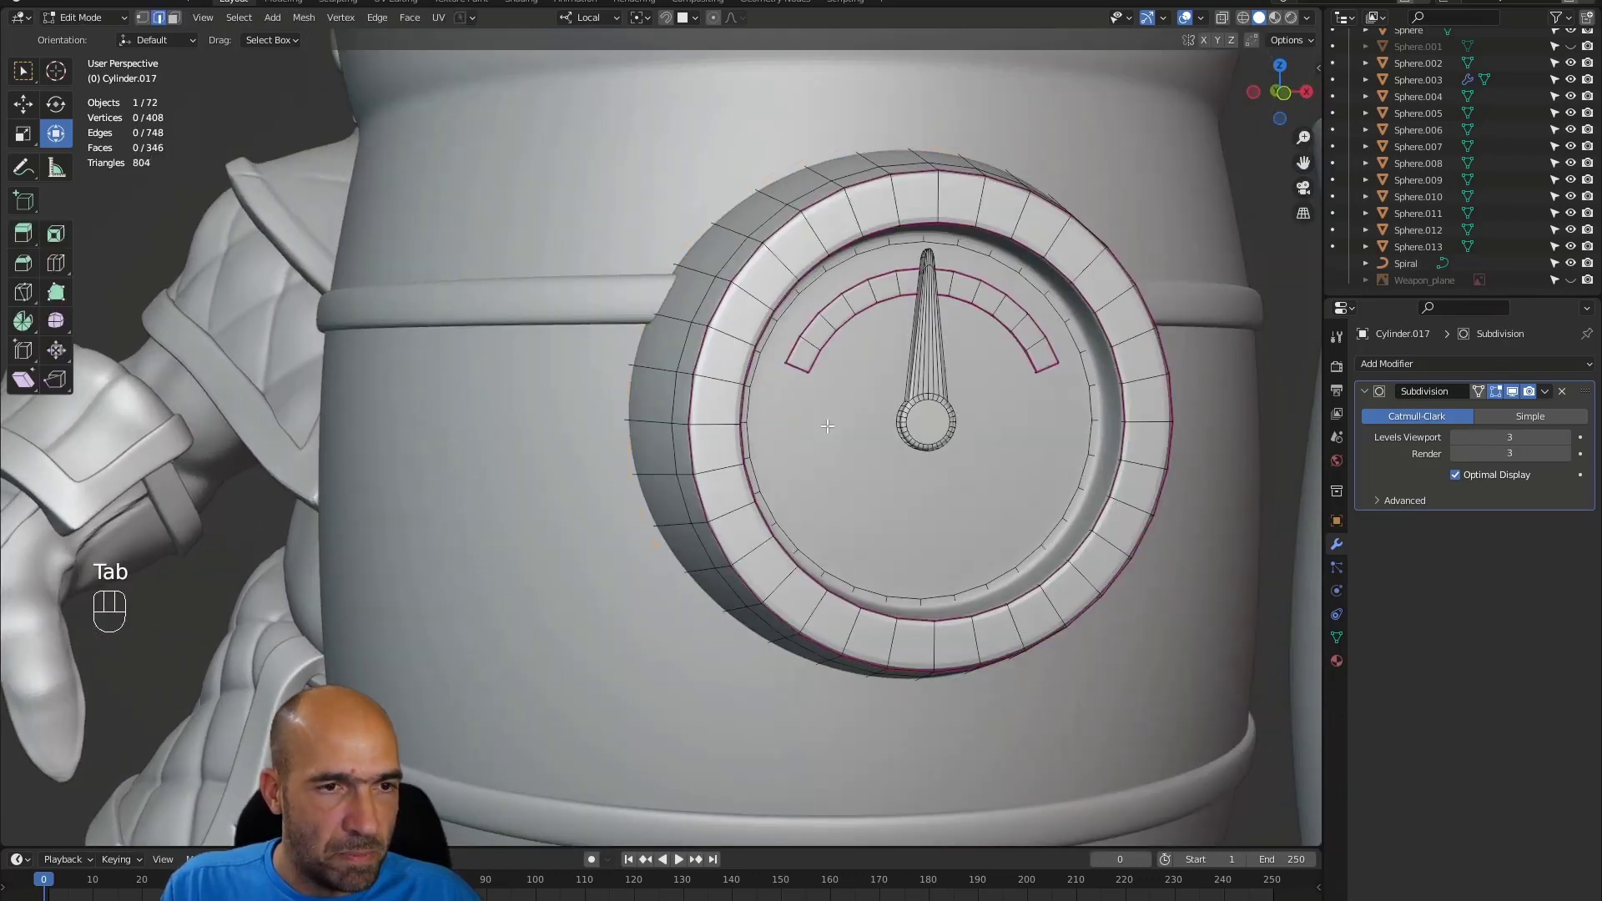
key(3)
click(871, 450)
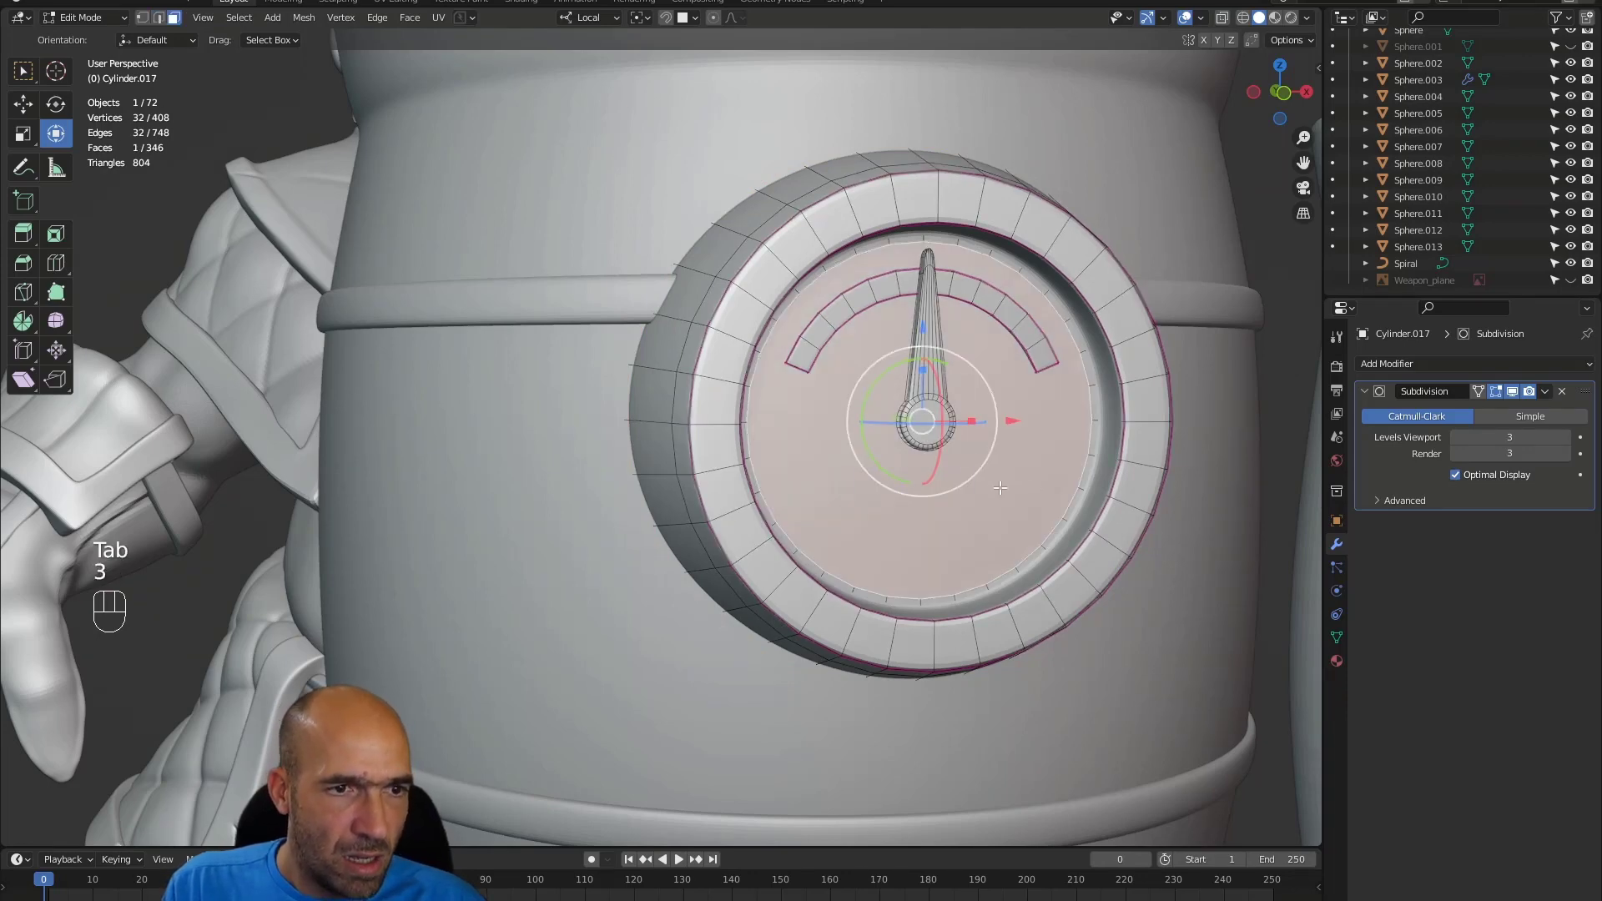
key(i)
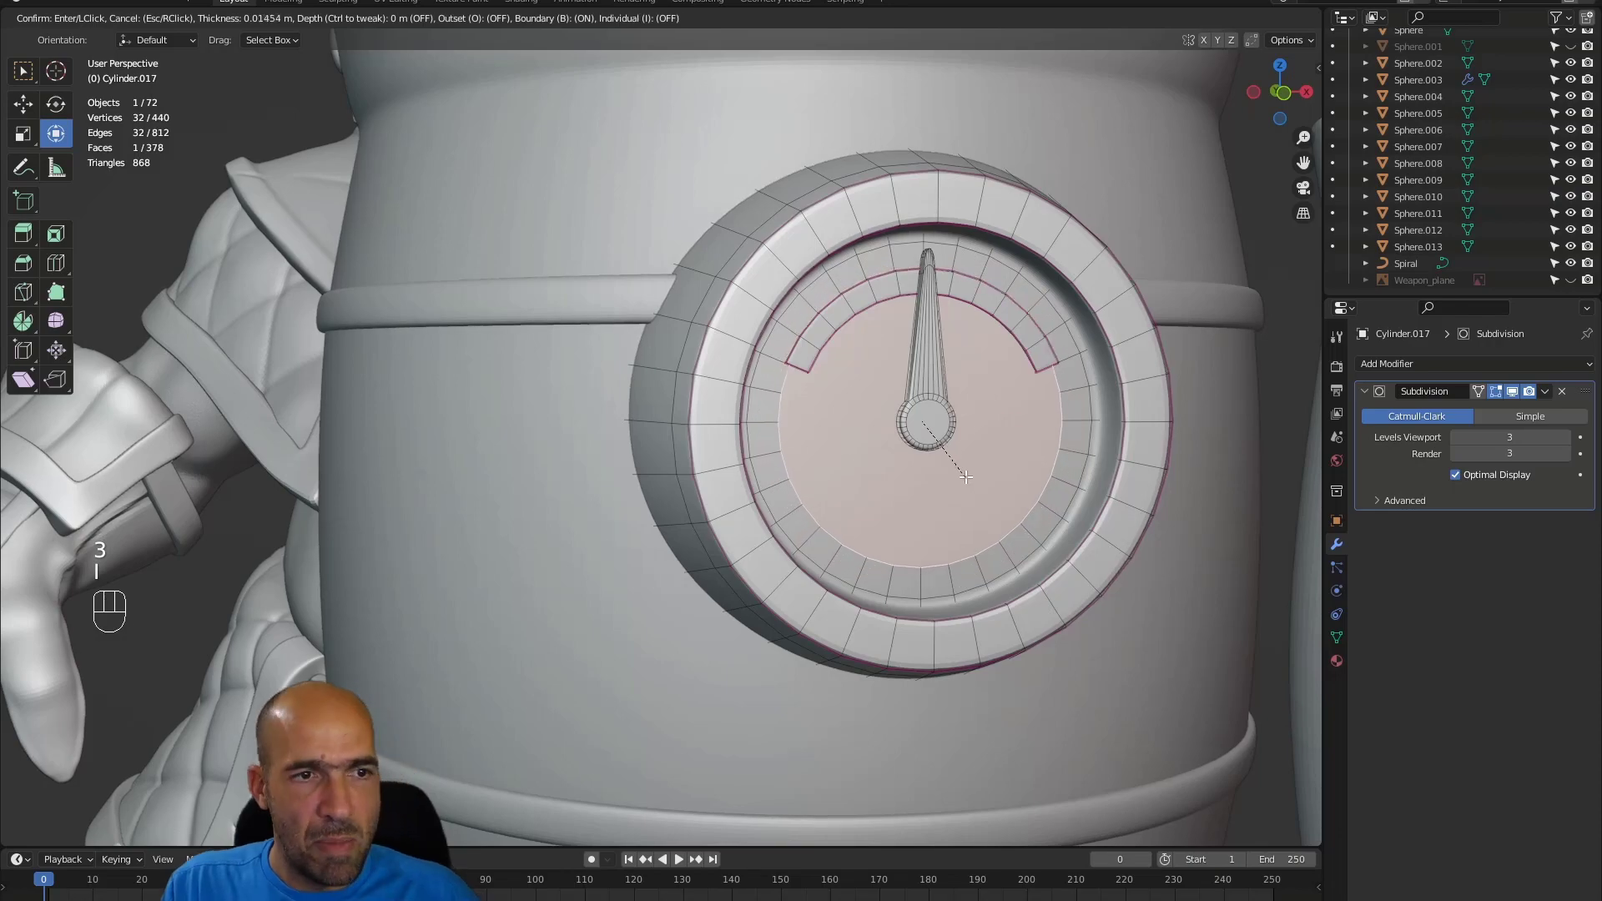
click(966, 477)
alt+drag(968, 480, 1042, 512)
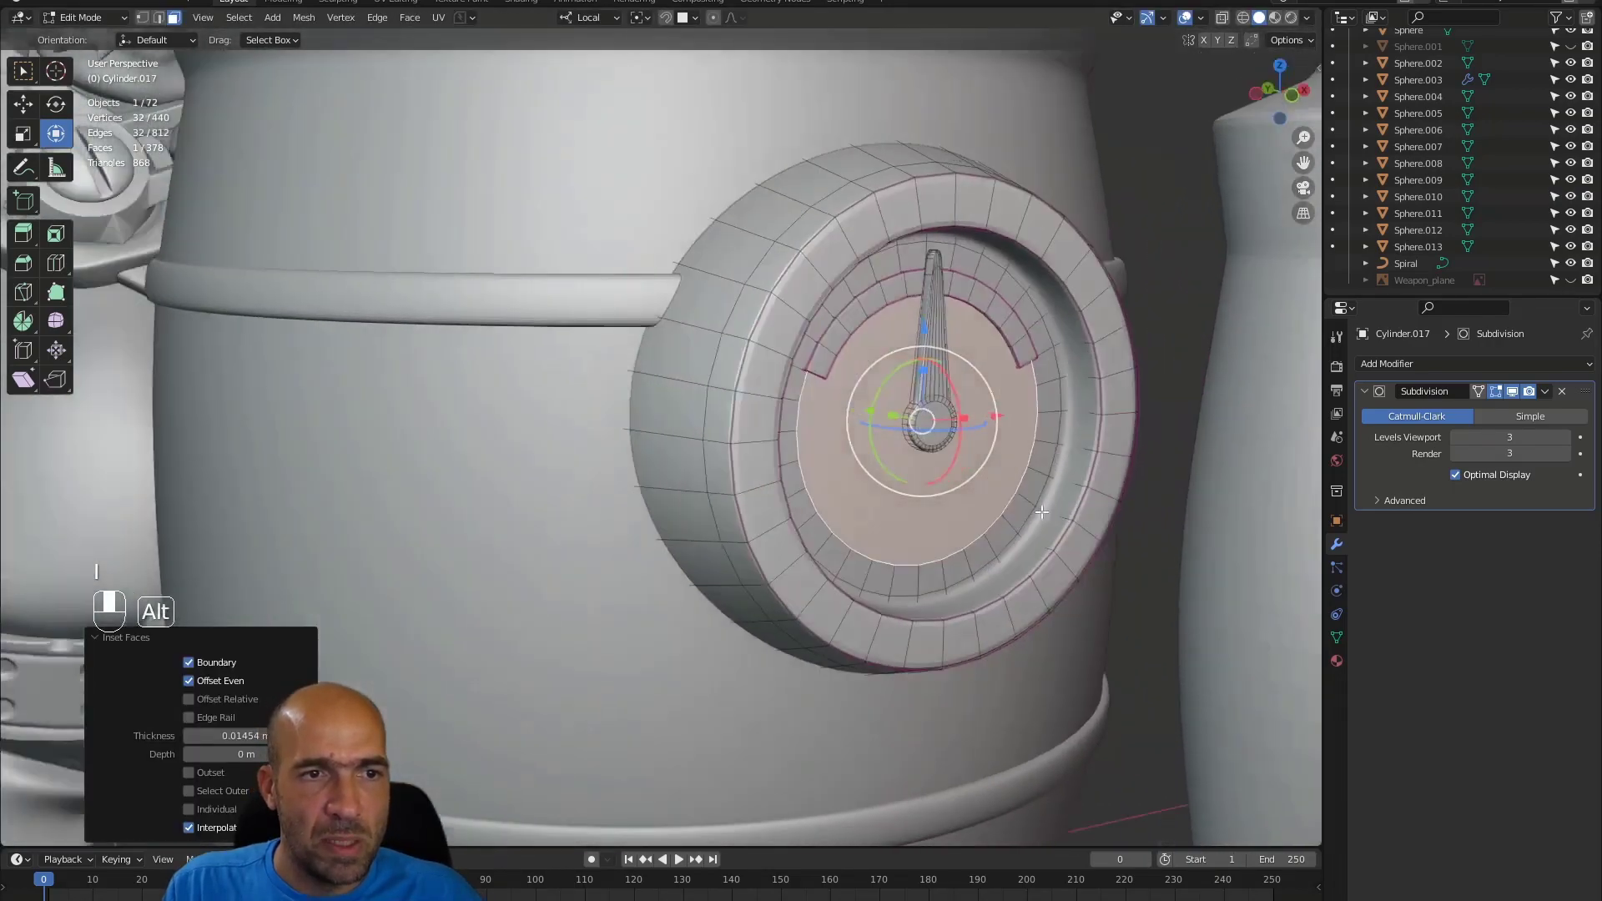
alt+middle_drag(1042, 512, 1003, 433)
alt+middle_drag(982, 376, 1004, 379)
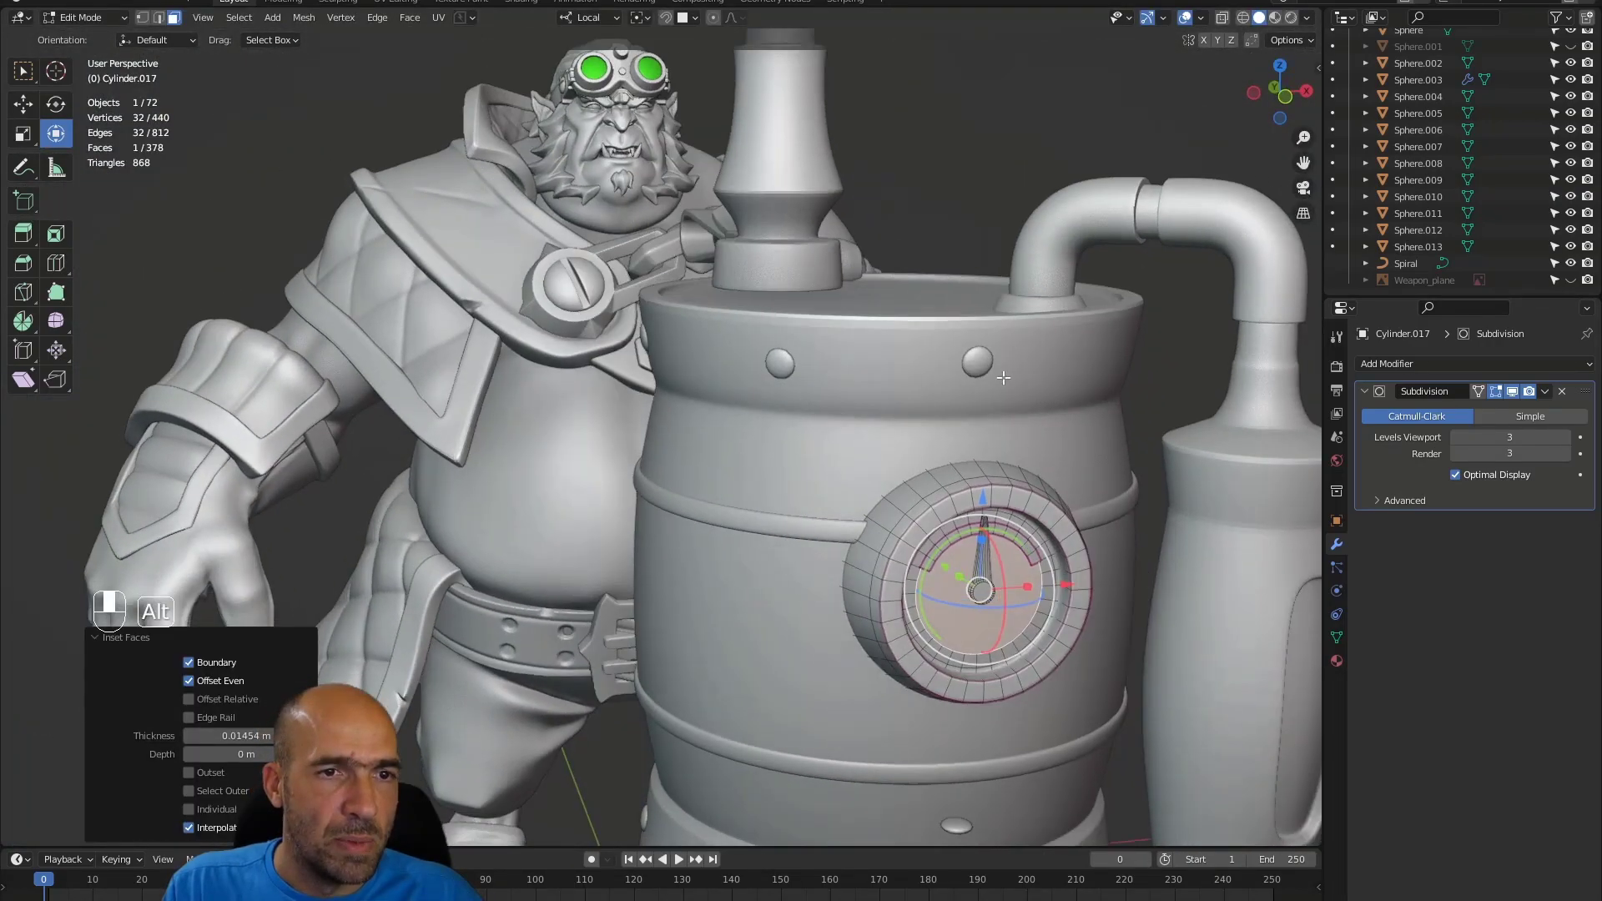
- Deselect the gauge's dial face and unhide the Weapon_plane reference image in the outliner
alt+drag(1003, 378, 886, 380)
click(912, 365)
ctrl+alt+drag(886, 380, 860, 309)
alt+drag(860, 309, 814, 307)
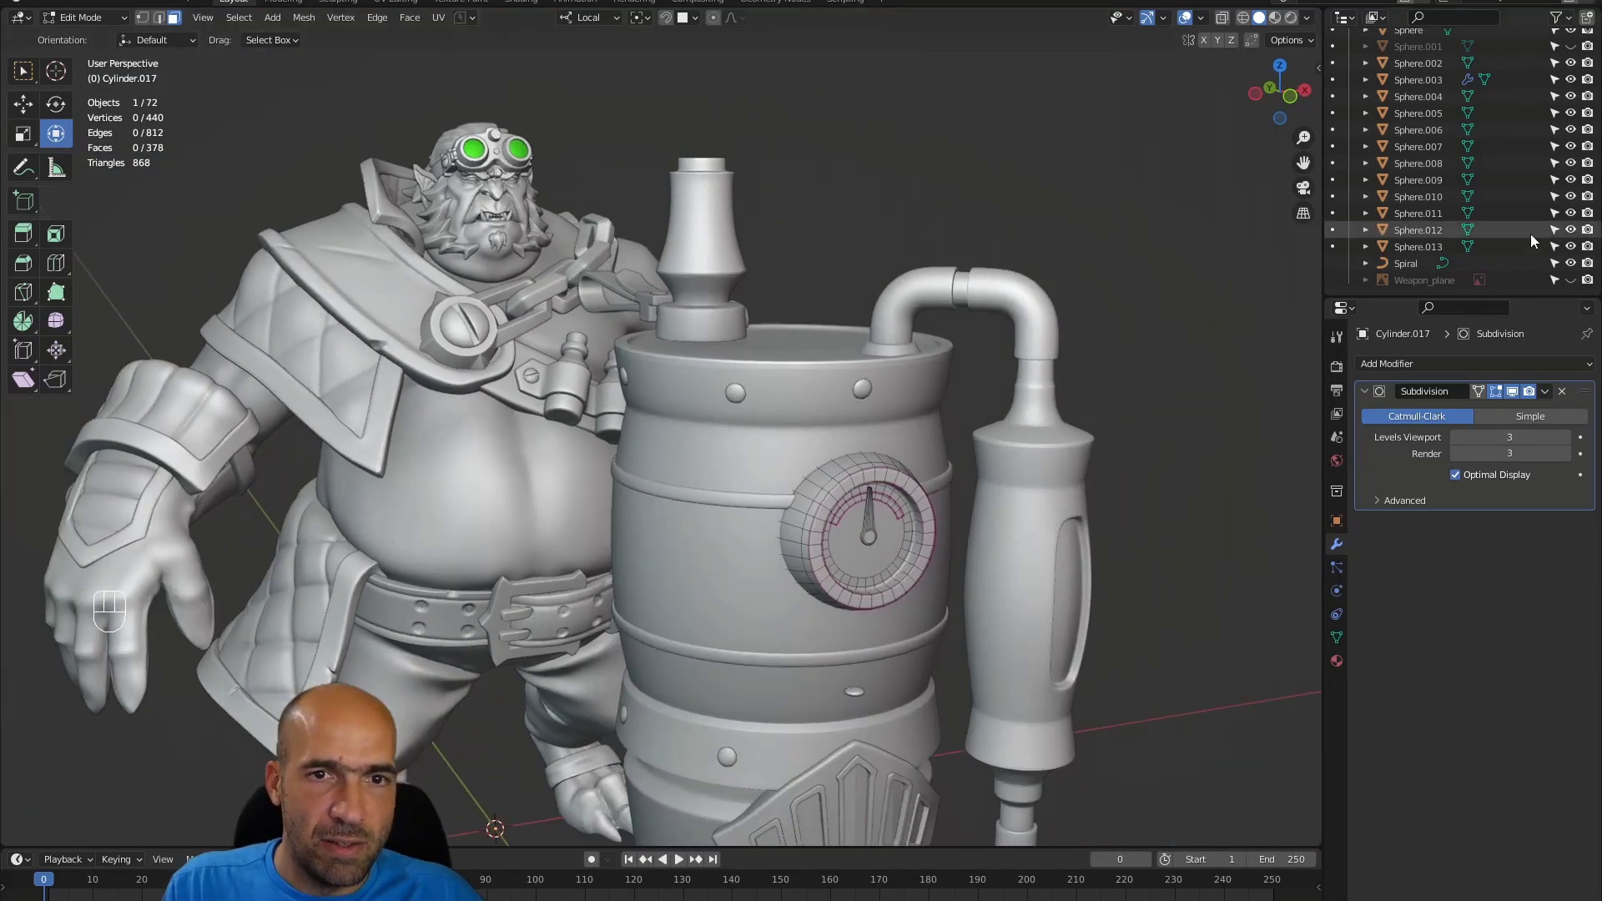
click(1573, 282)
alt+drag(690, 335, 720, 374)
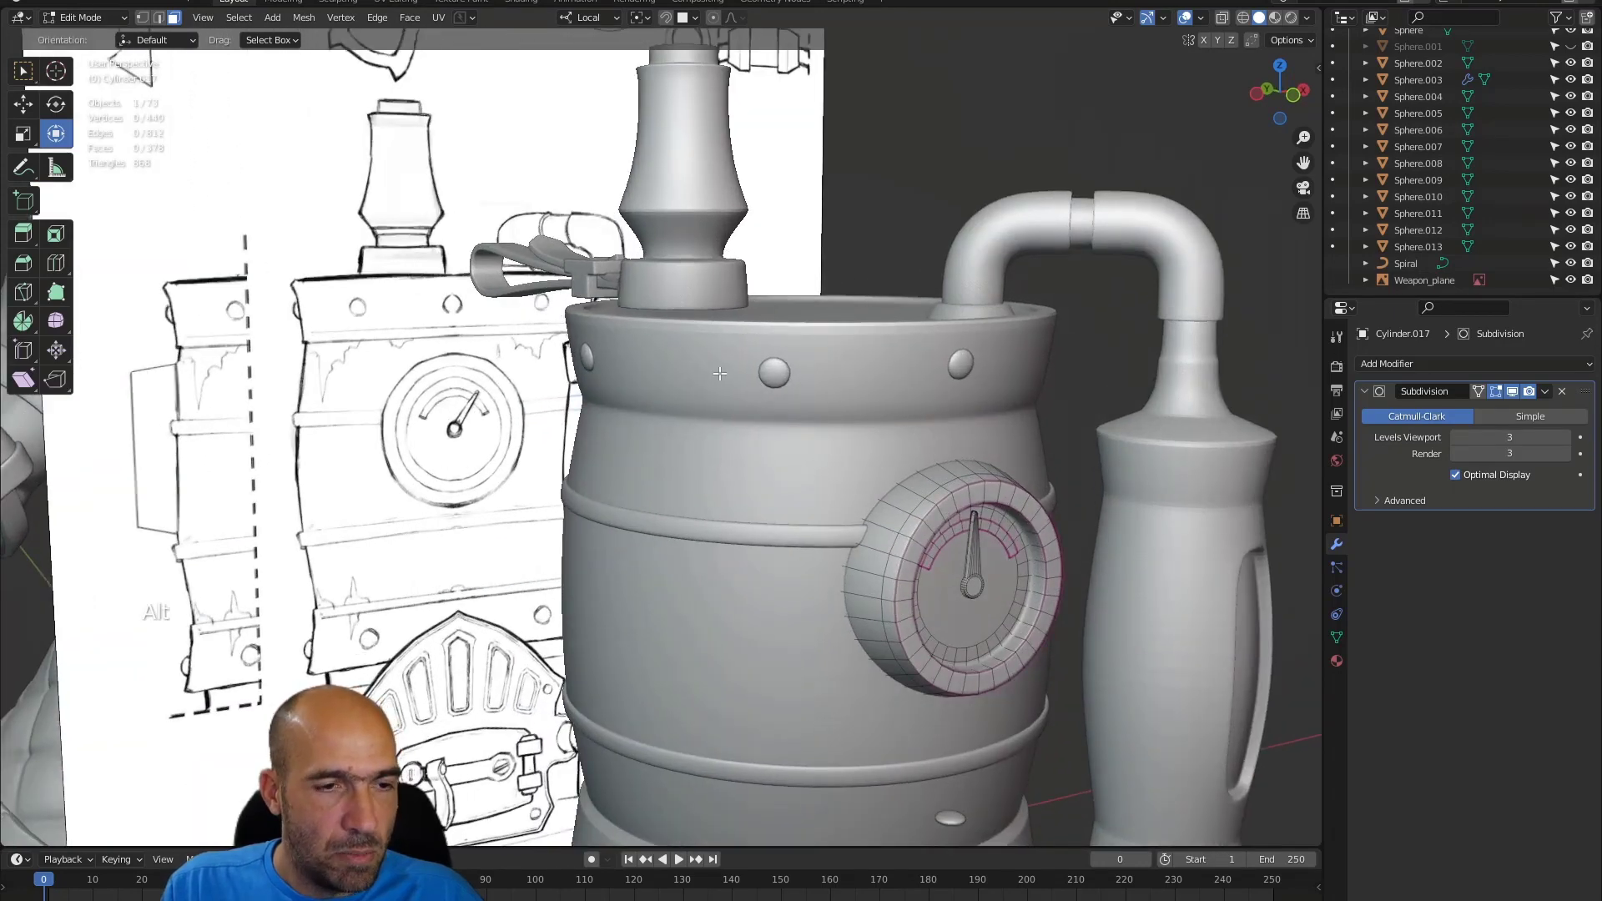
- Switch editing to the barrel body and crease the two close edge loops beneath its upper rim band by about 0.473
key(alt+q)
click(725, 409)
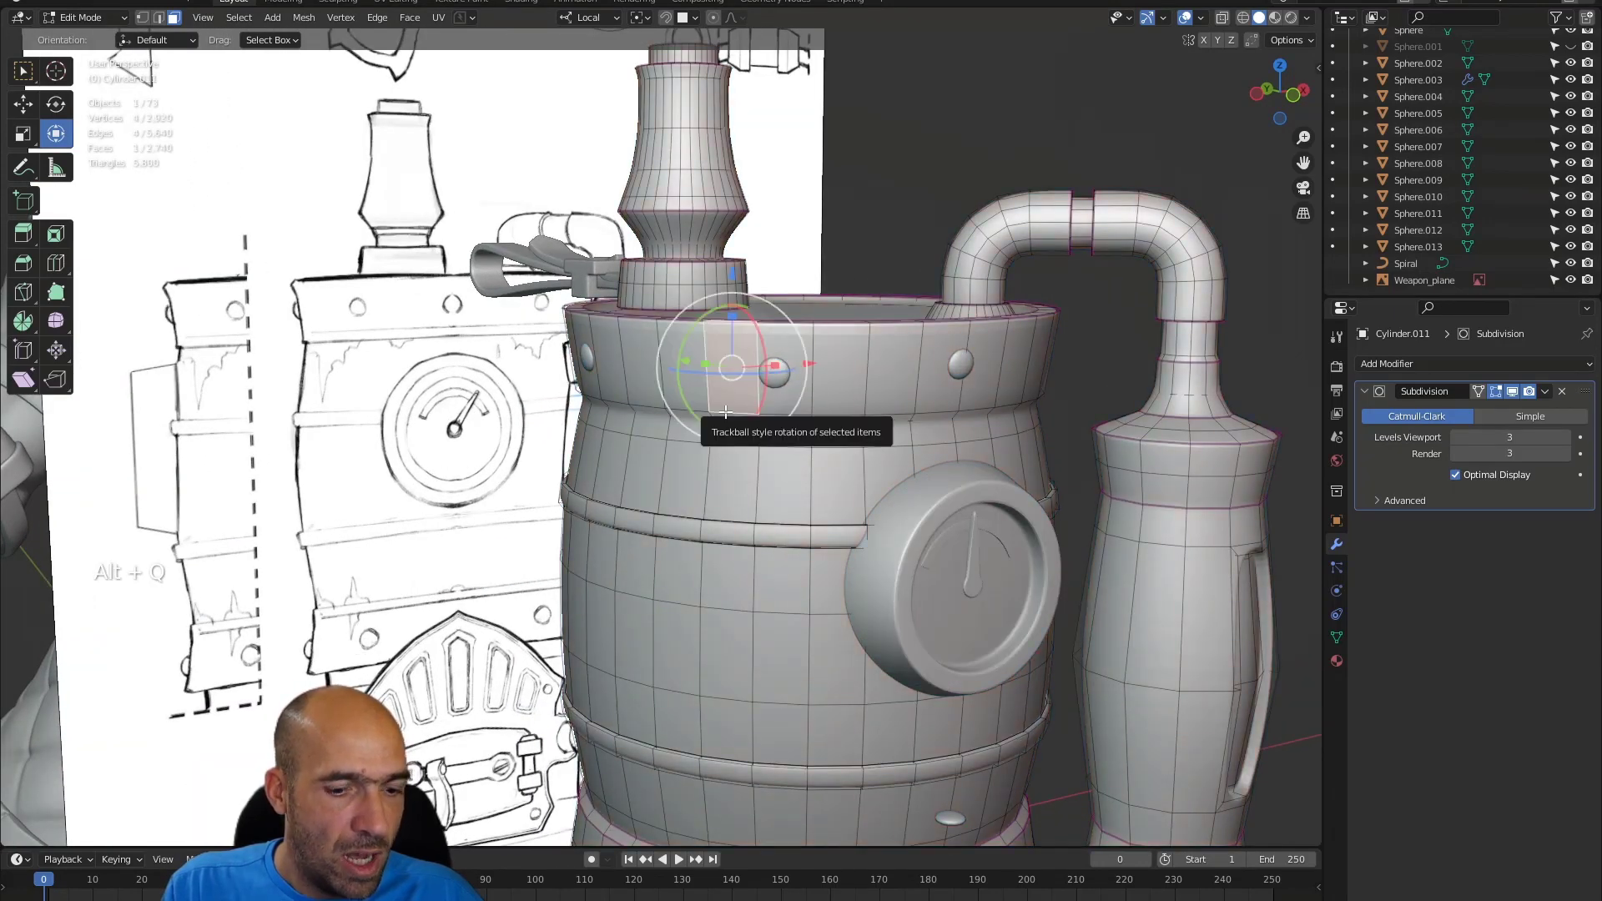
key(2)
alt+click(725, 409)
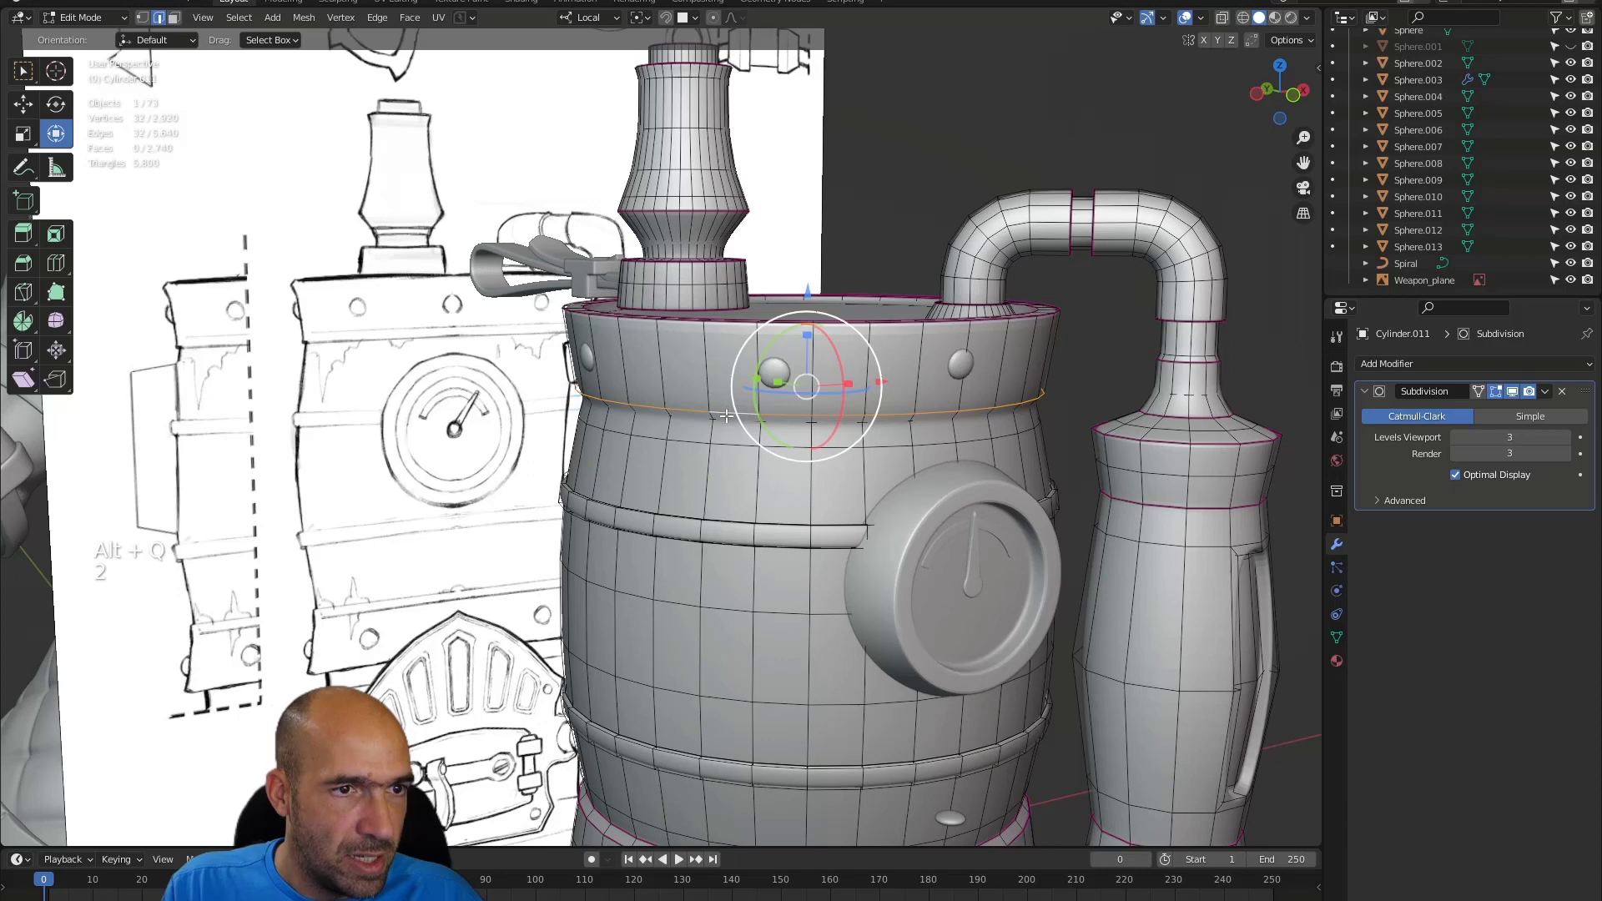
key(alt+e)
click(810, 410)
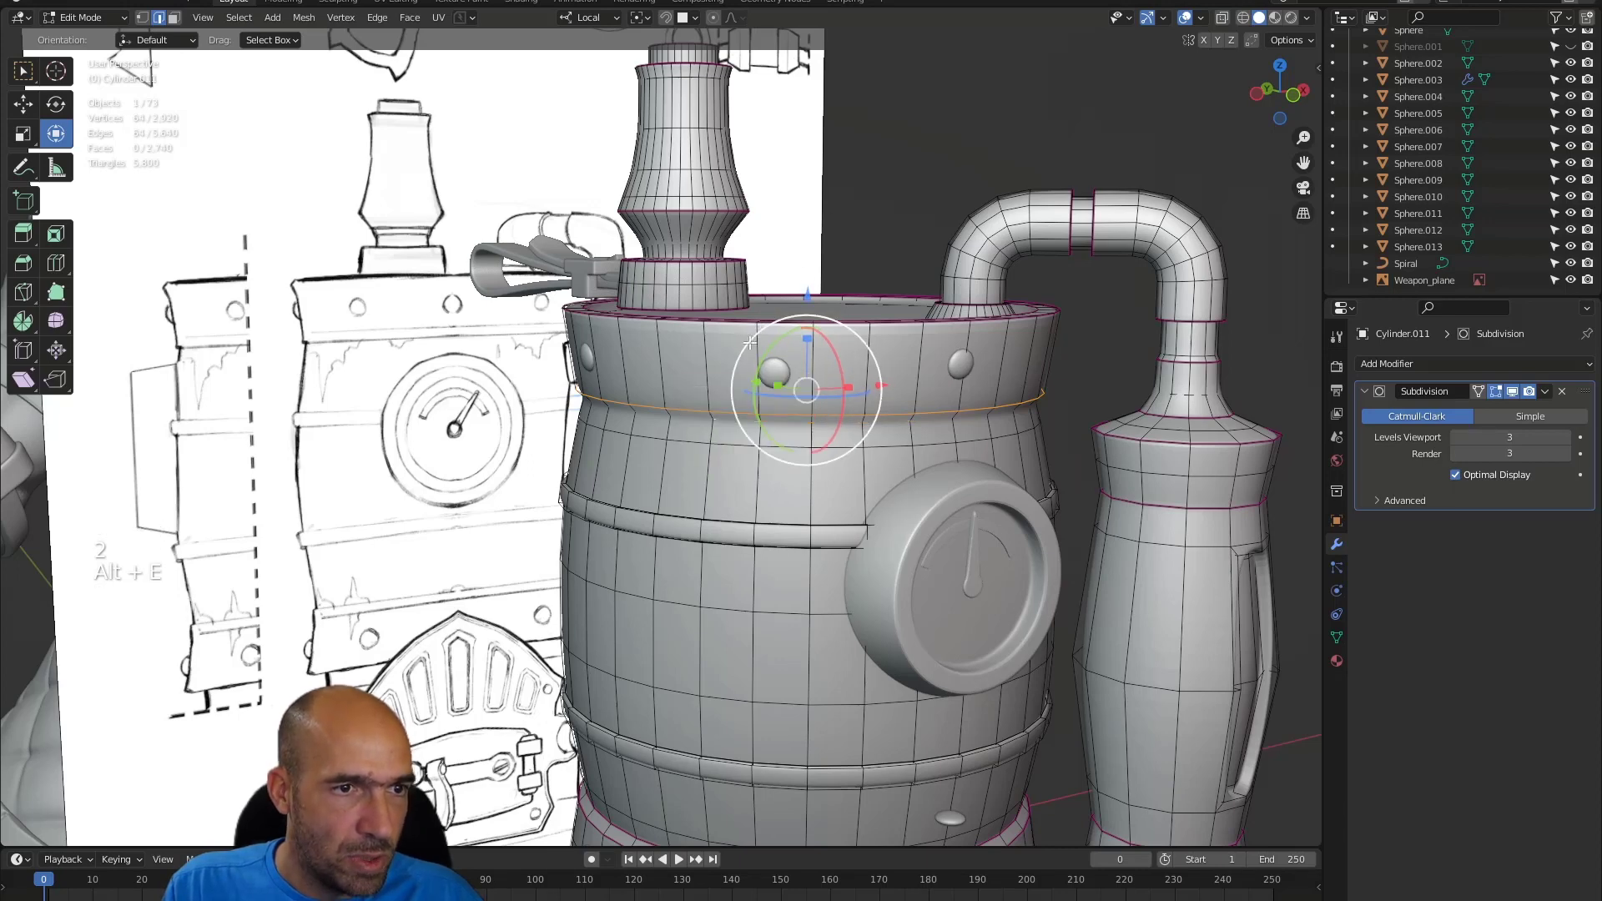
key(shift+e)
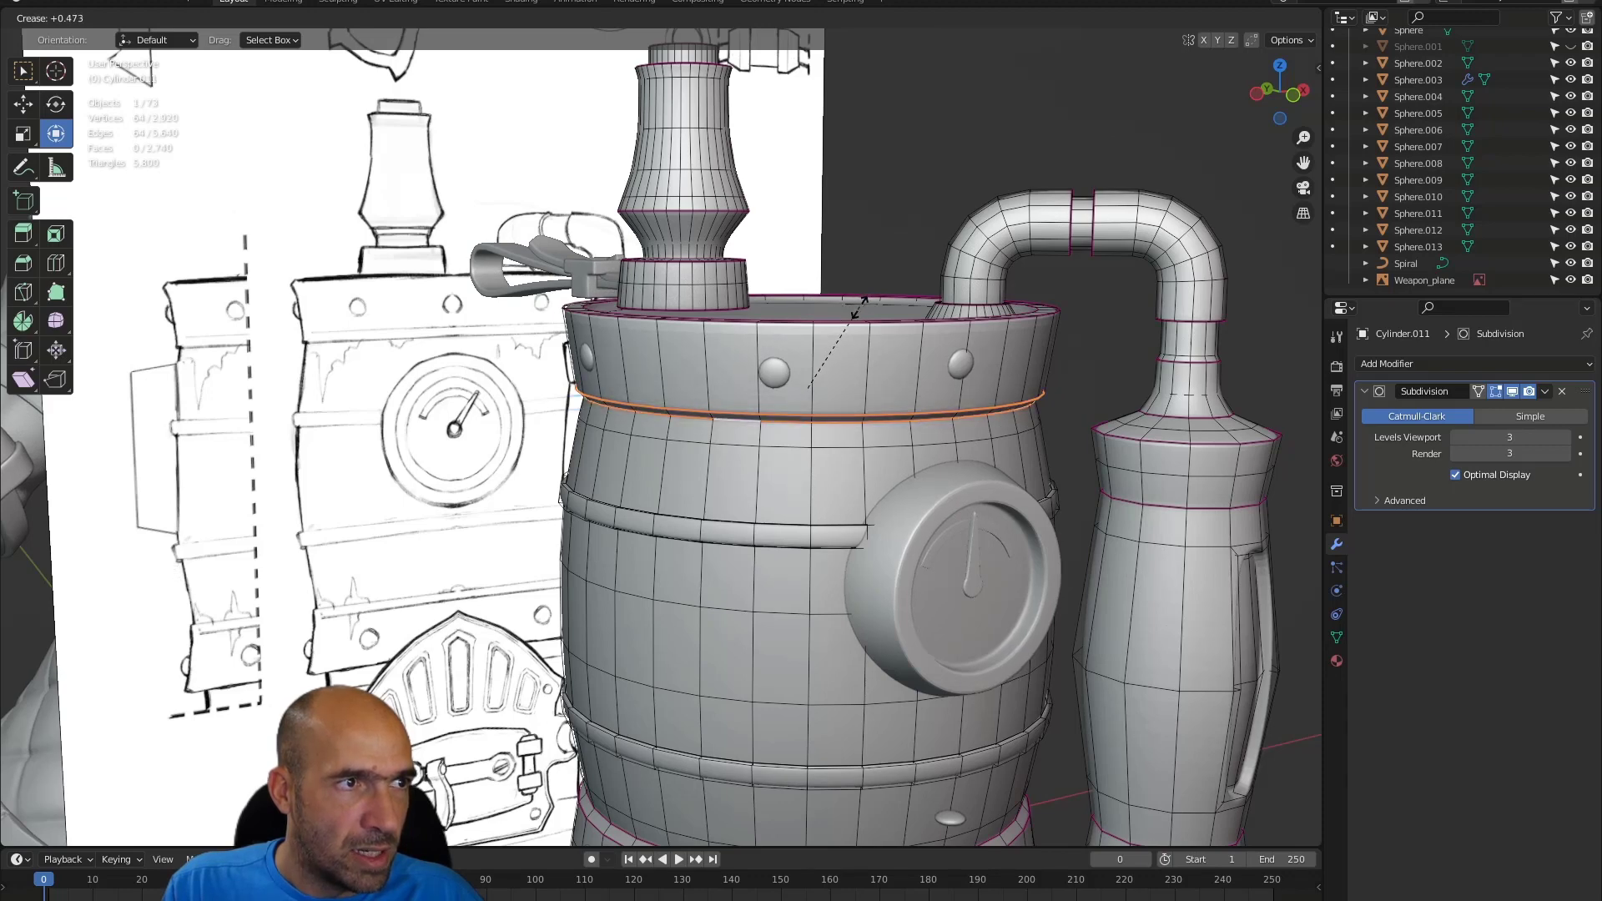
click(853, 309)
- Add one centred edge loop around the barrel's upper rim band
alt+click(853, 310)
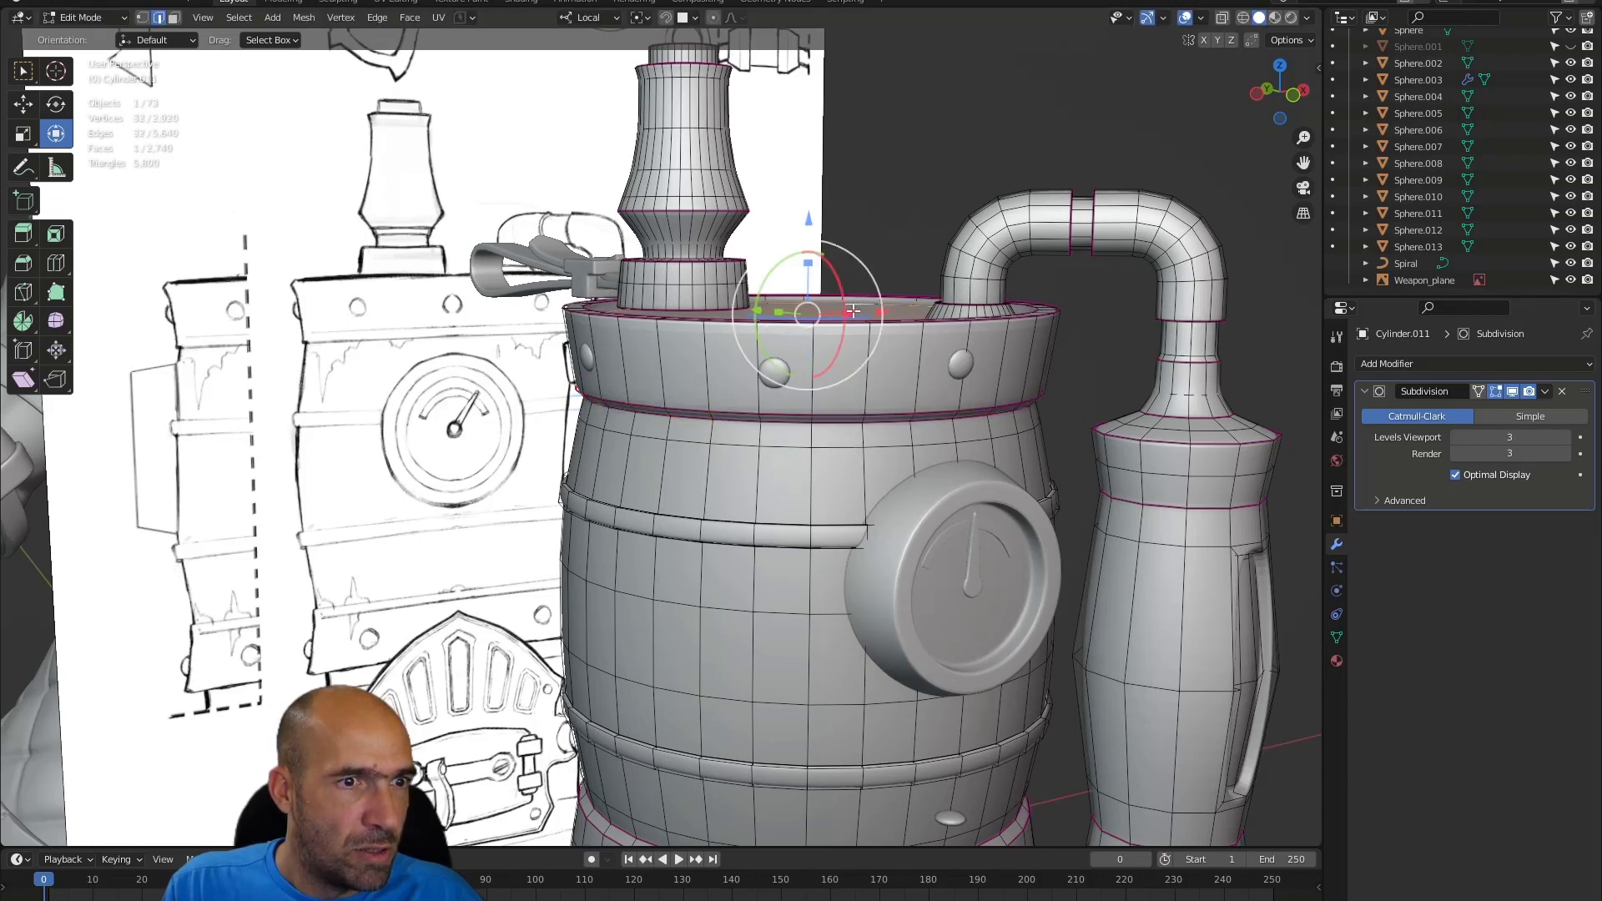
click(757, 379)
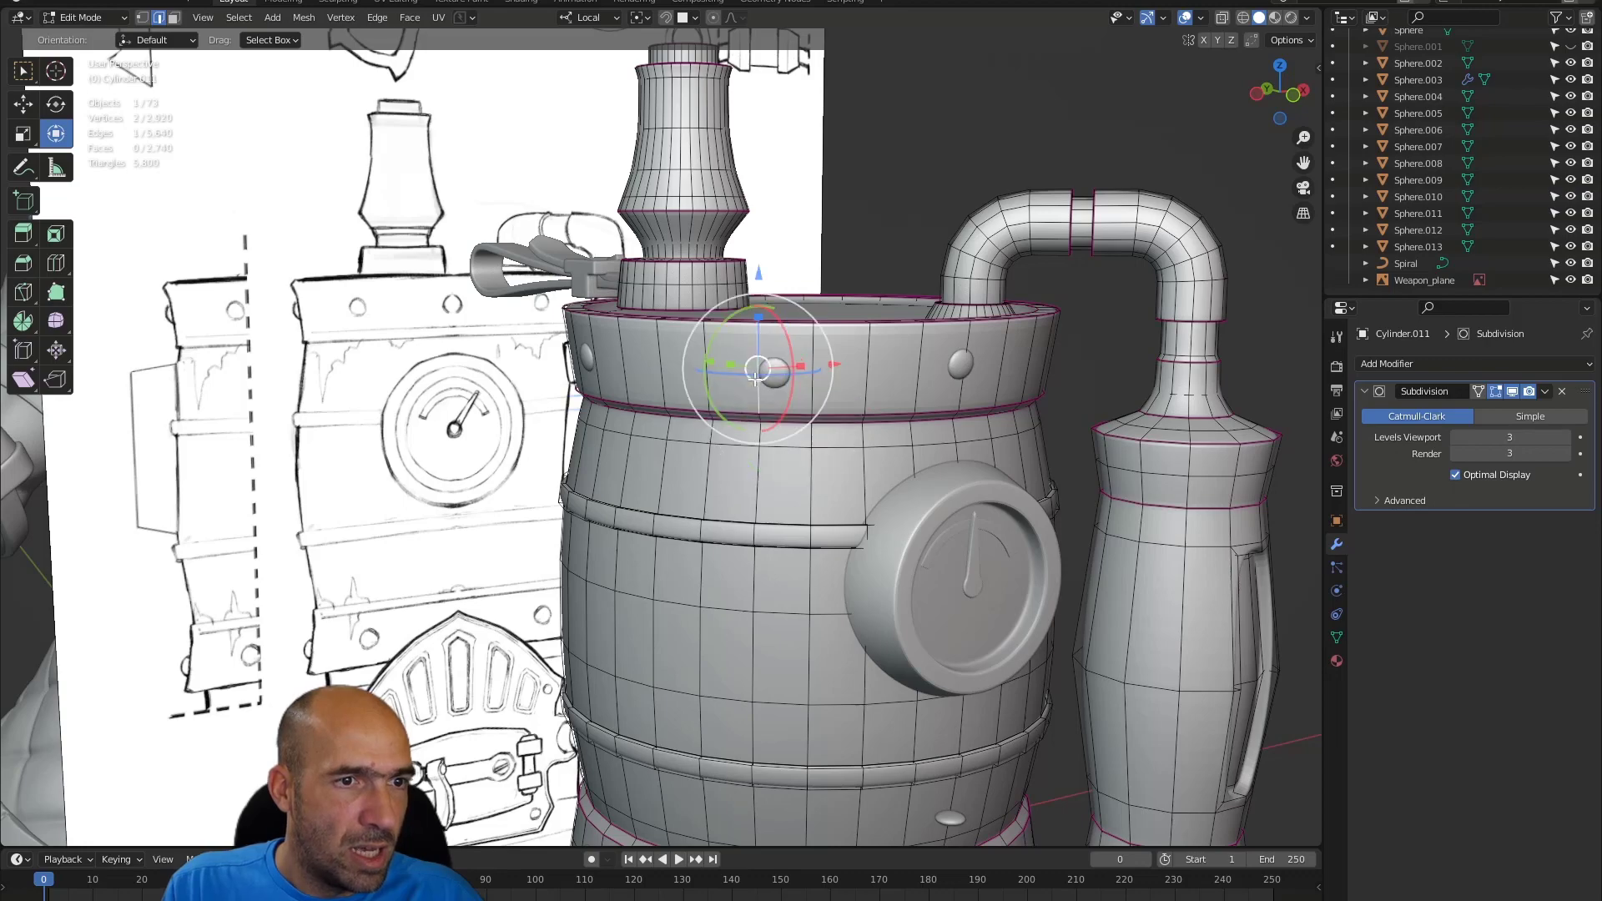
key(ctrl+r)
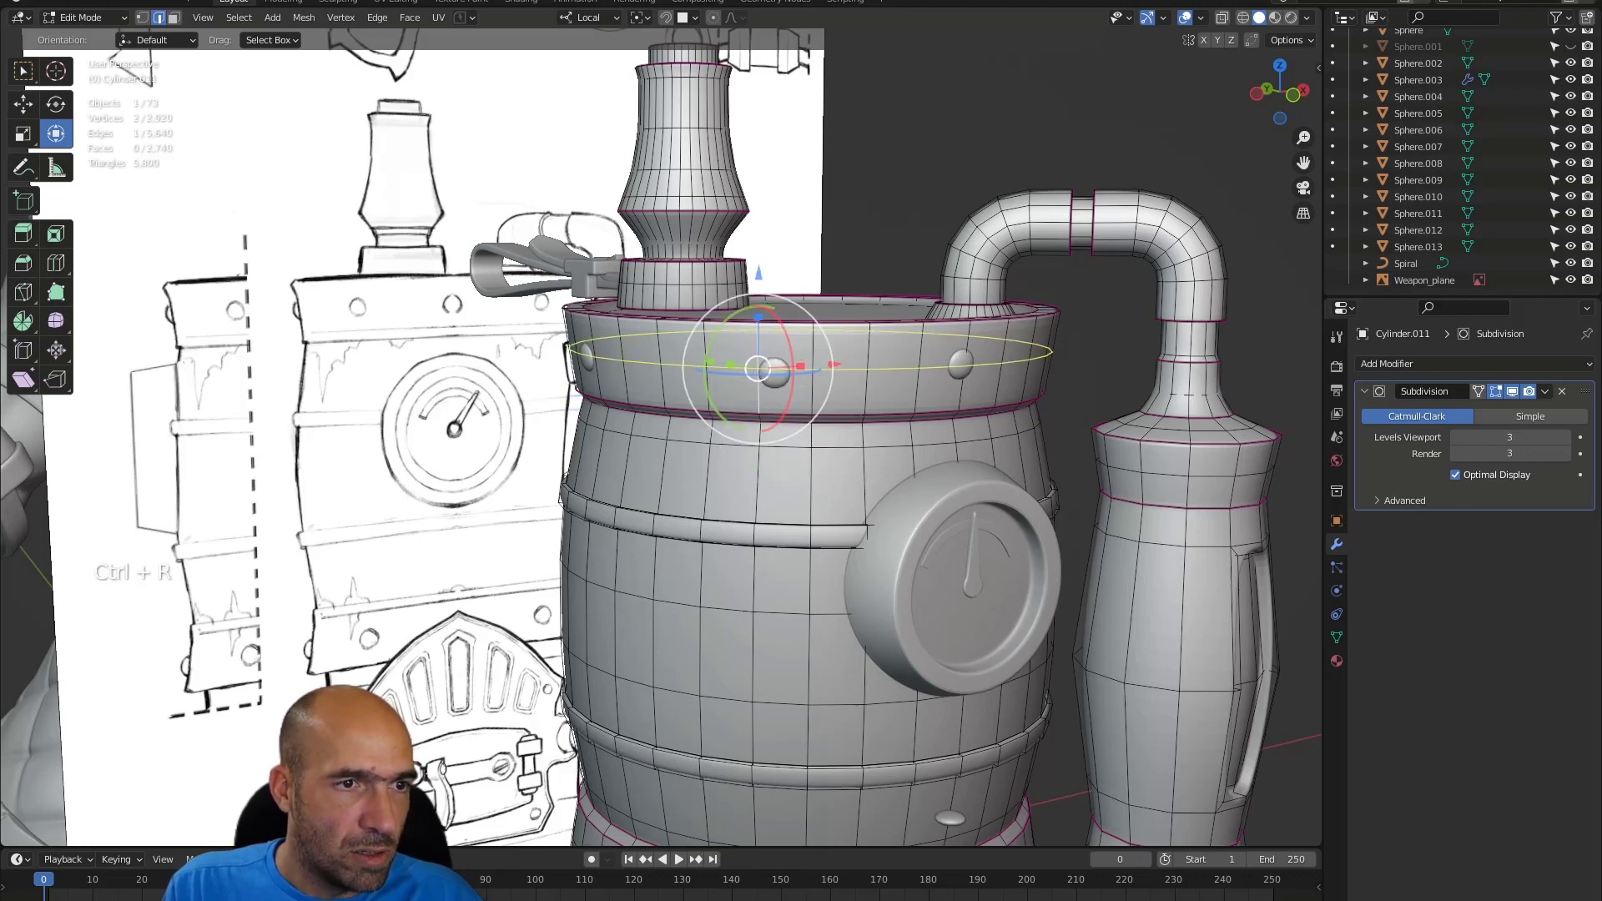
click(757, 376)
right_click(757, 375)
alt+middle_drag(757, 377, 911, 475)
key(alt+z)
key(alt+z)
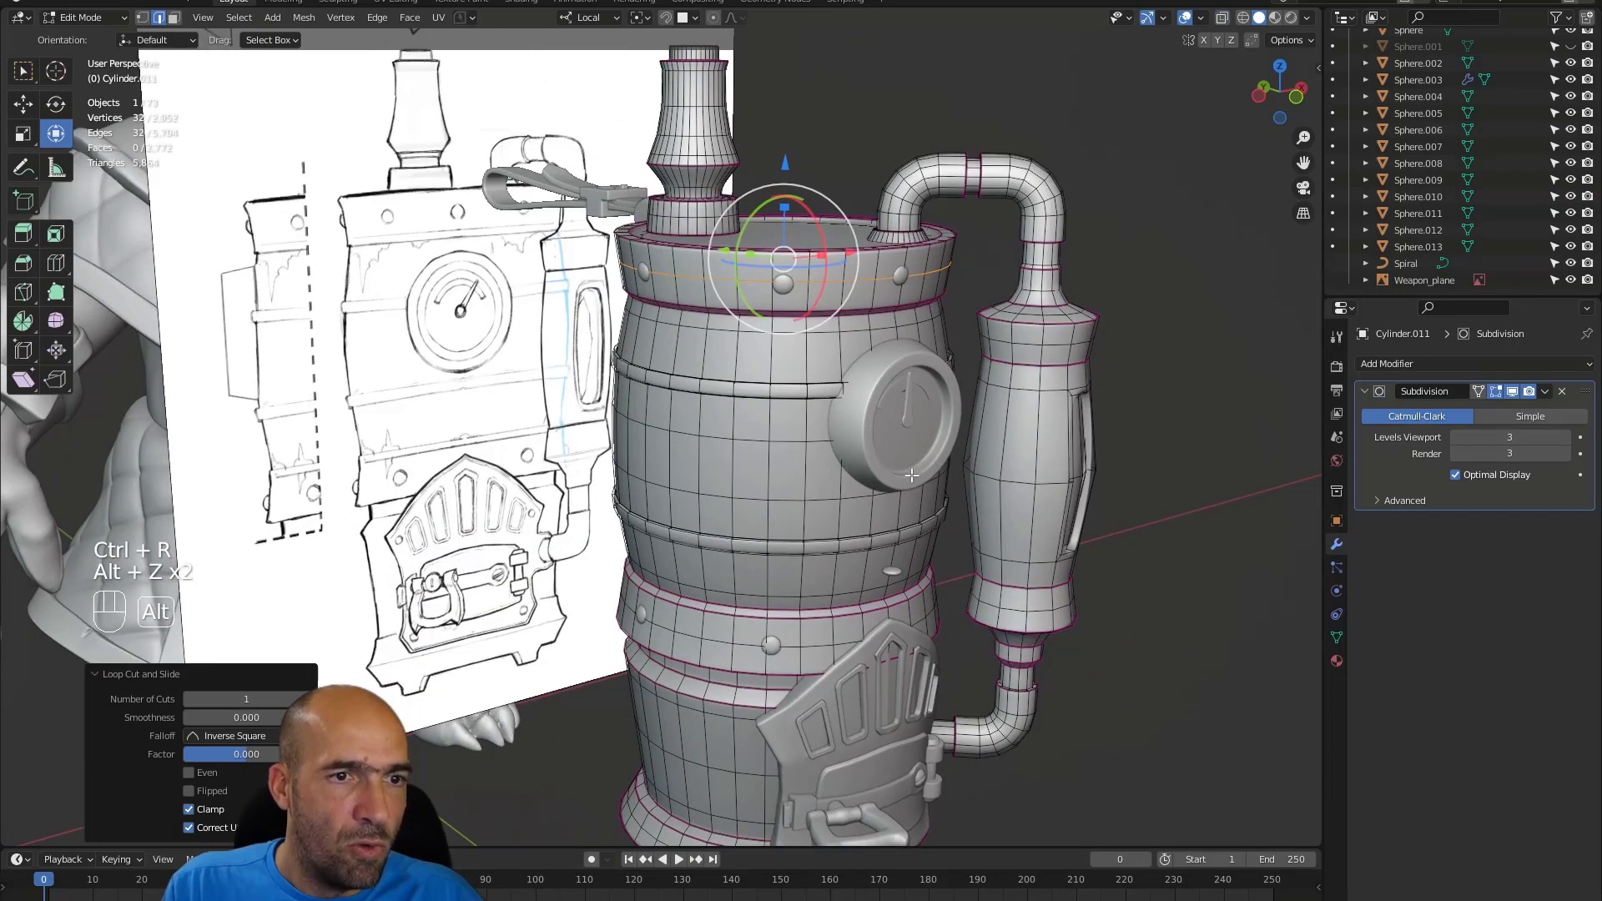
- Leave the barrel mesh, enter Sculpt Mode on the slotted door plate and set the Grab brush radius to 72 px
key(ctrl+Tab)
mouse_move(1075, 473)
alt+middle_down()
mouse_move(1072, 441)
mouse_move(1110, 479)
mouse_move(1085, 495)
mouse_move(872, 459)
mouse_move(884, 484)
alt+middle_up()
ctrl+alt+middle_drag(885, 484, 893, 534)
mouse_move(893, 534)
alt+shift+middle_down()
mouse_move(909, 555)
mouse_move(857, 428)
mouse_move(869, 413)
mouse_move(1003, 427)
mouse_move(1029, 388)
mouse_move(1121, 392)
mouse_move(529, 369)
mouse_move(595, 407)
alt+shift+middle_up()
click(985, 407)
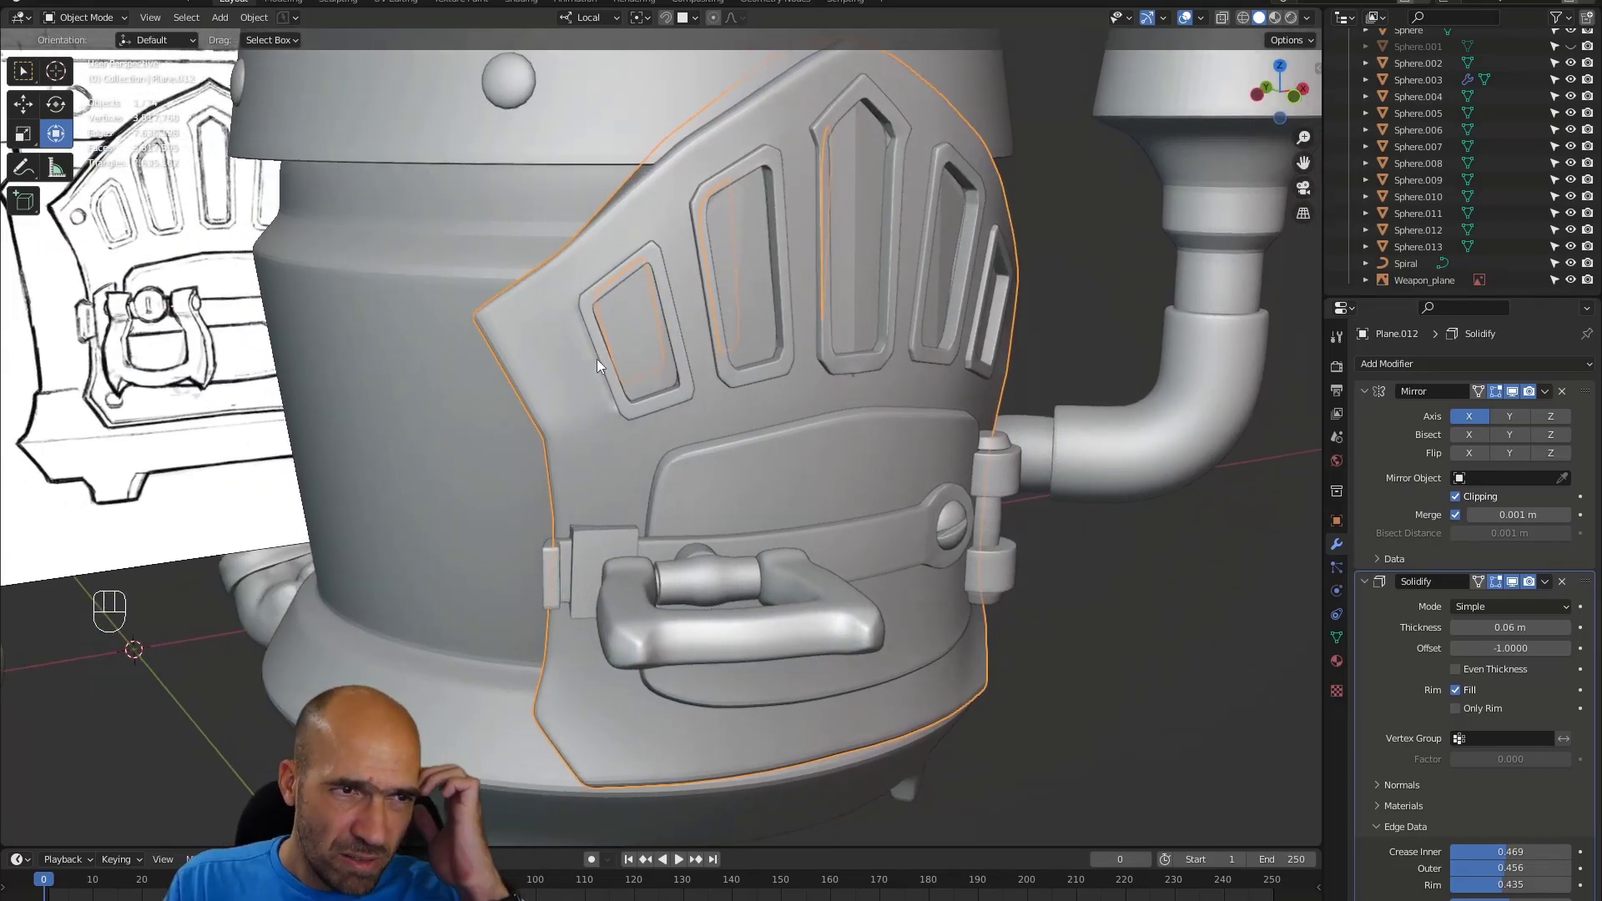
key(ctrl+Tab)
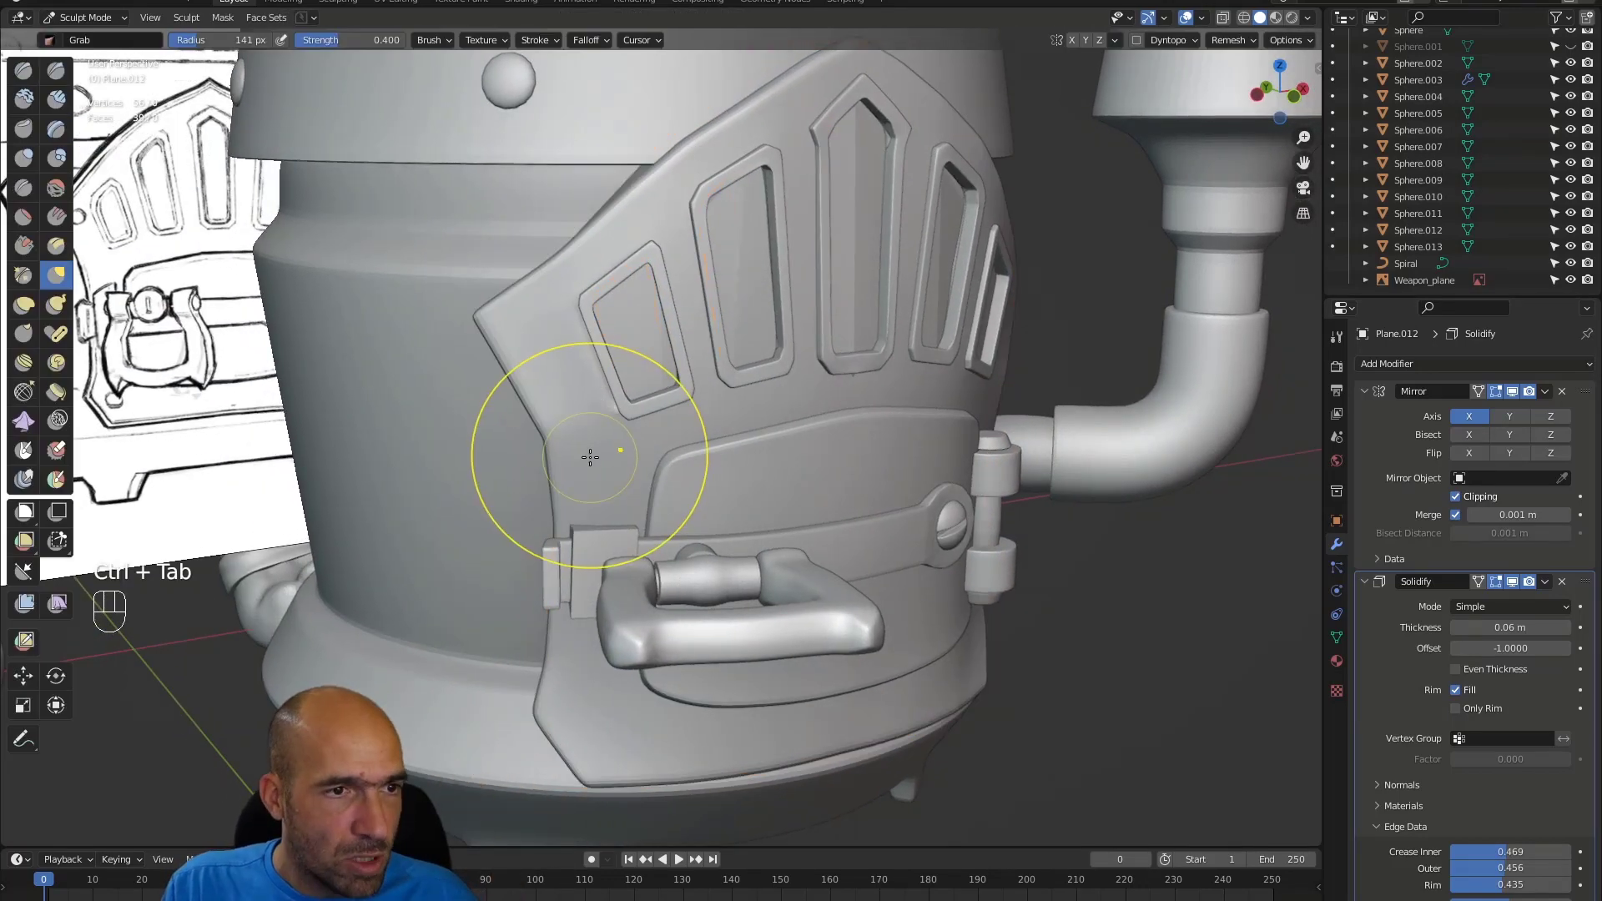
key(g)
key(bracketleft)
key(bracketleft)
key(bracketleft)
key(bracketleft)
key(bracketleft)
key(bracketleft)
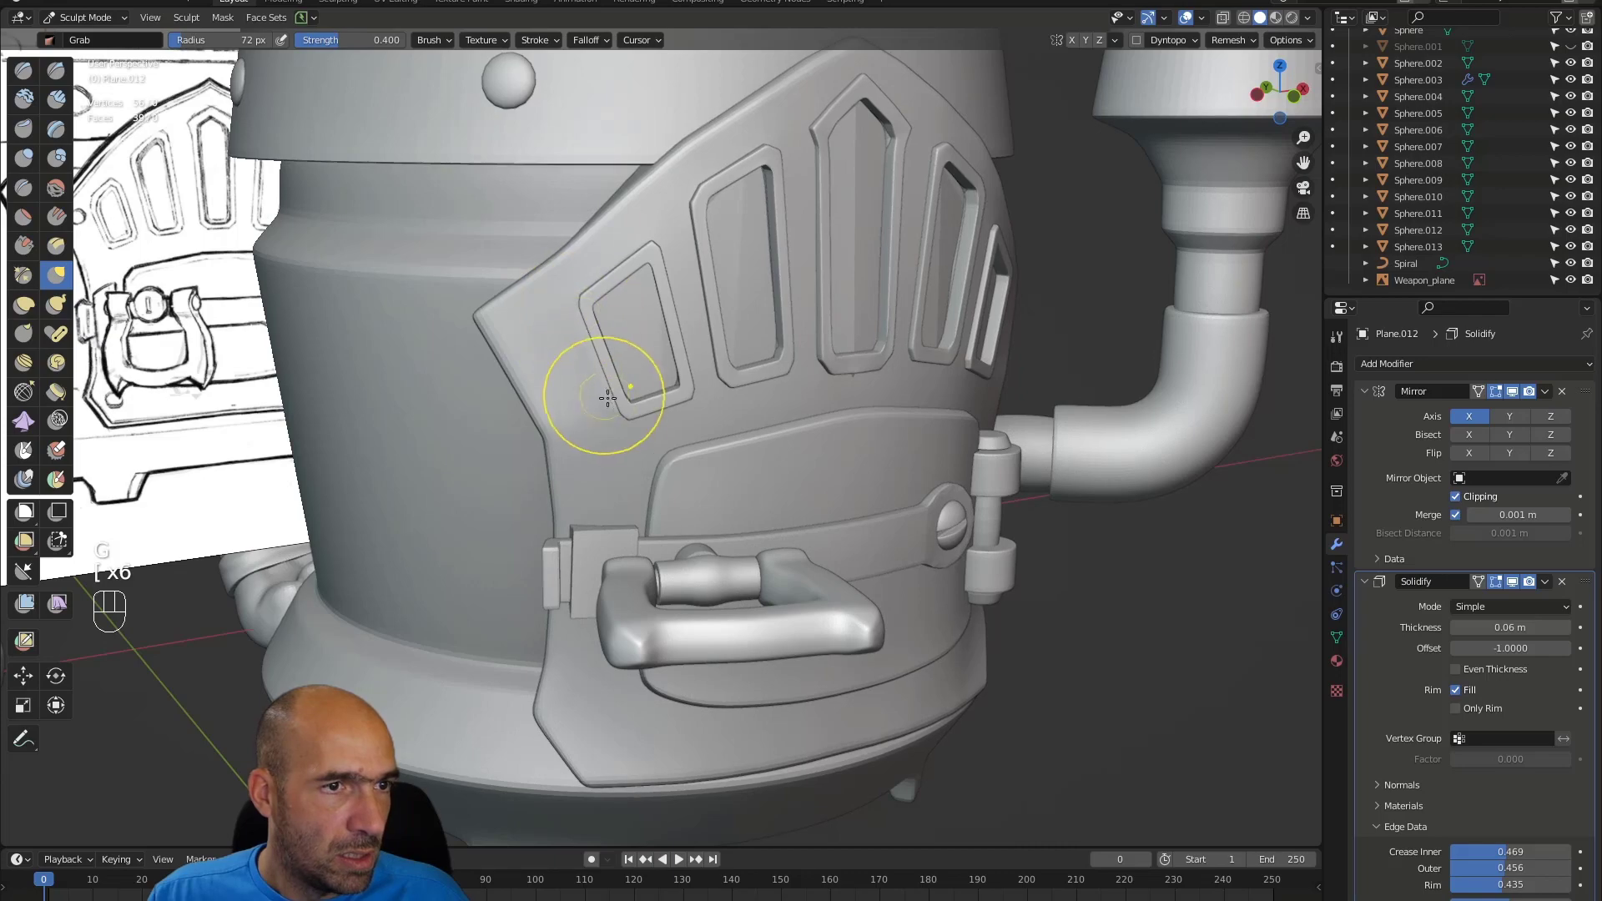
- Try to nudge the notch on the door plate's side edge with the Grab brush, and undo both strokes
mouse_move(849, 330)
alt+shift+middle_down()
mouse_move(781, 358)
mouse_move(651, 334)
alt+shift+middle_up()
alt+middle_drag(568, 380, 768, 403)
alt+middle_drag(465, 572, 447, 572)
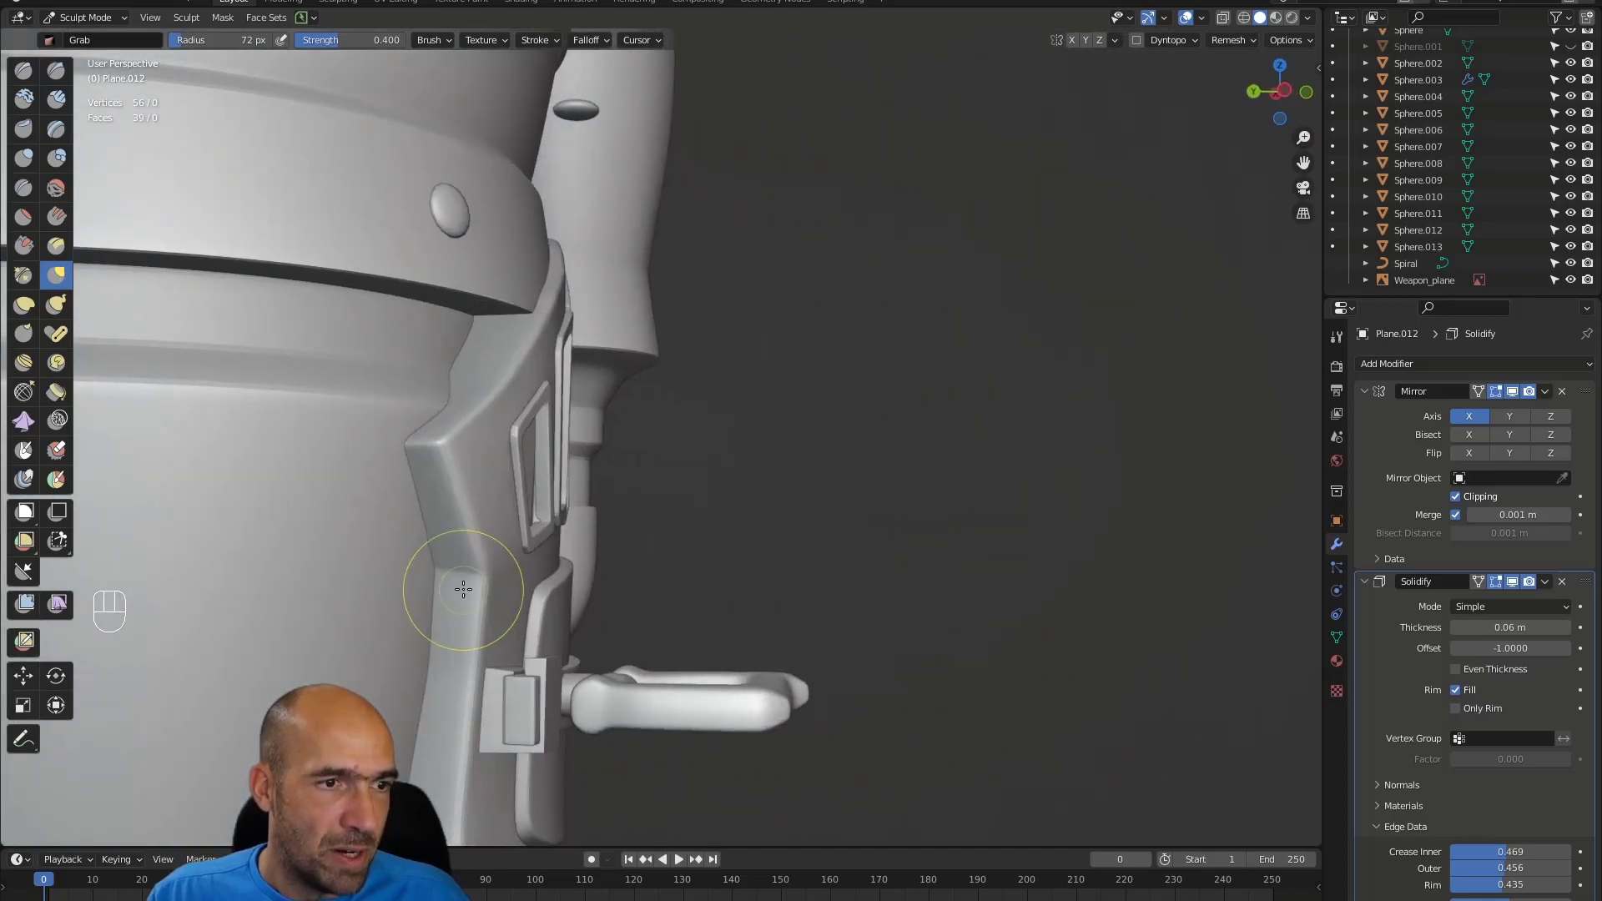
drag(469, 569, 476, 567)
alt+middle_drag(472, 564, 459, 614)
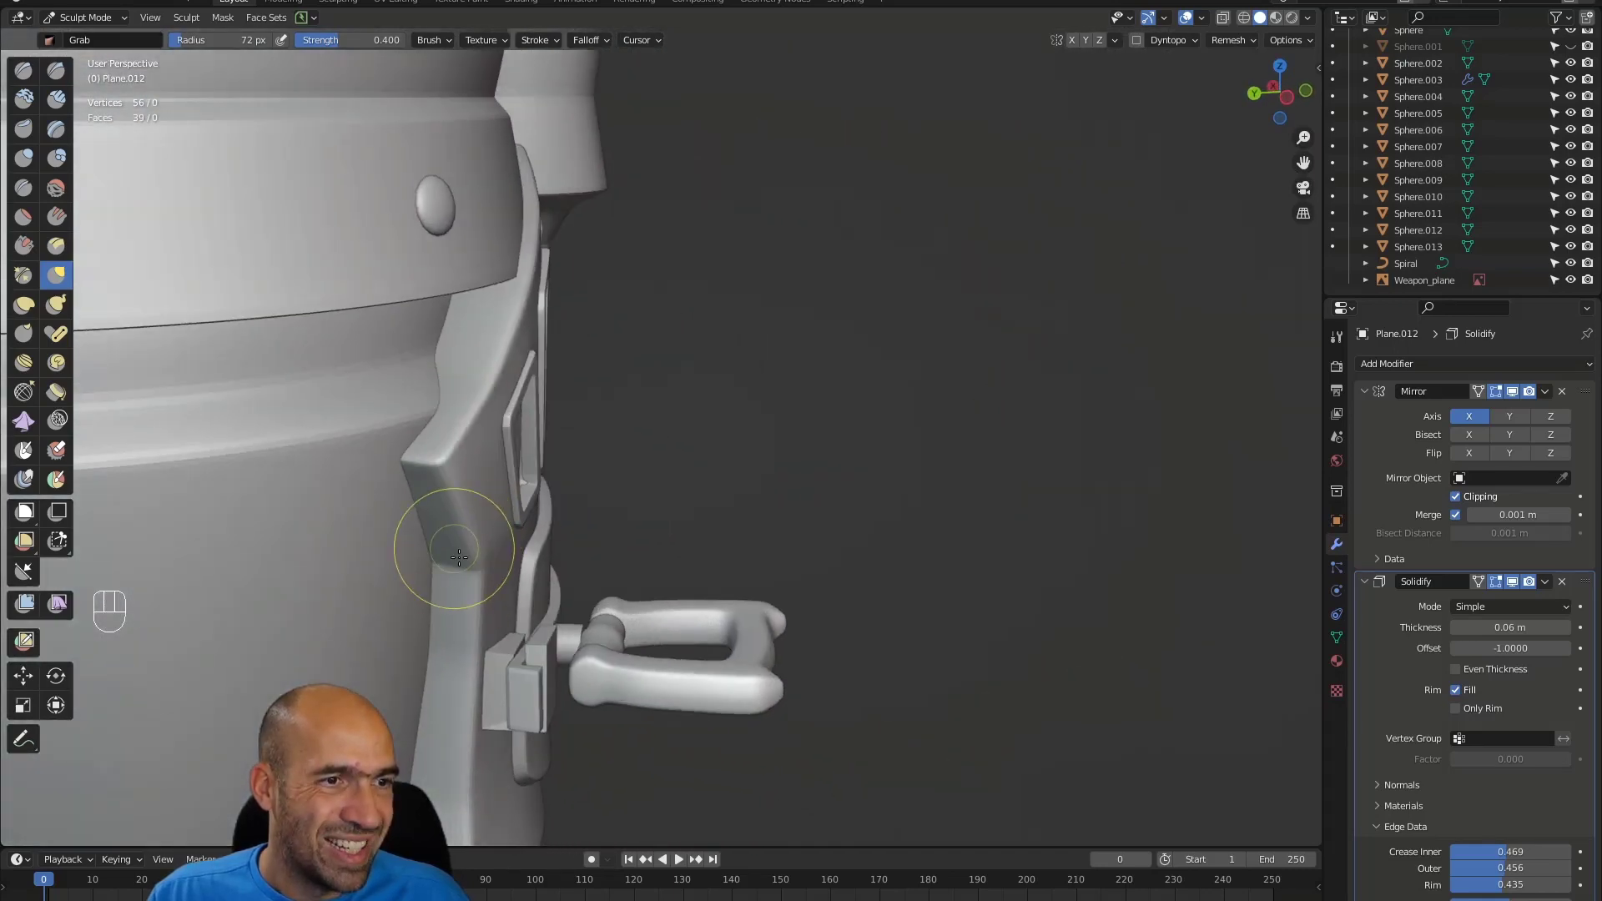
drag(470, 570, 468, 565)
mouse_move(544, 751)
alt+shift+middle_down()
mouse_move(540, 522)
mouse_move(404, 501)
mouse_move(383, 529)
mouse_move(454, 584)
alt+shift+middle_up()
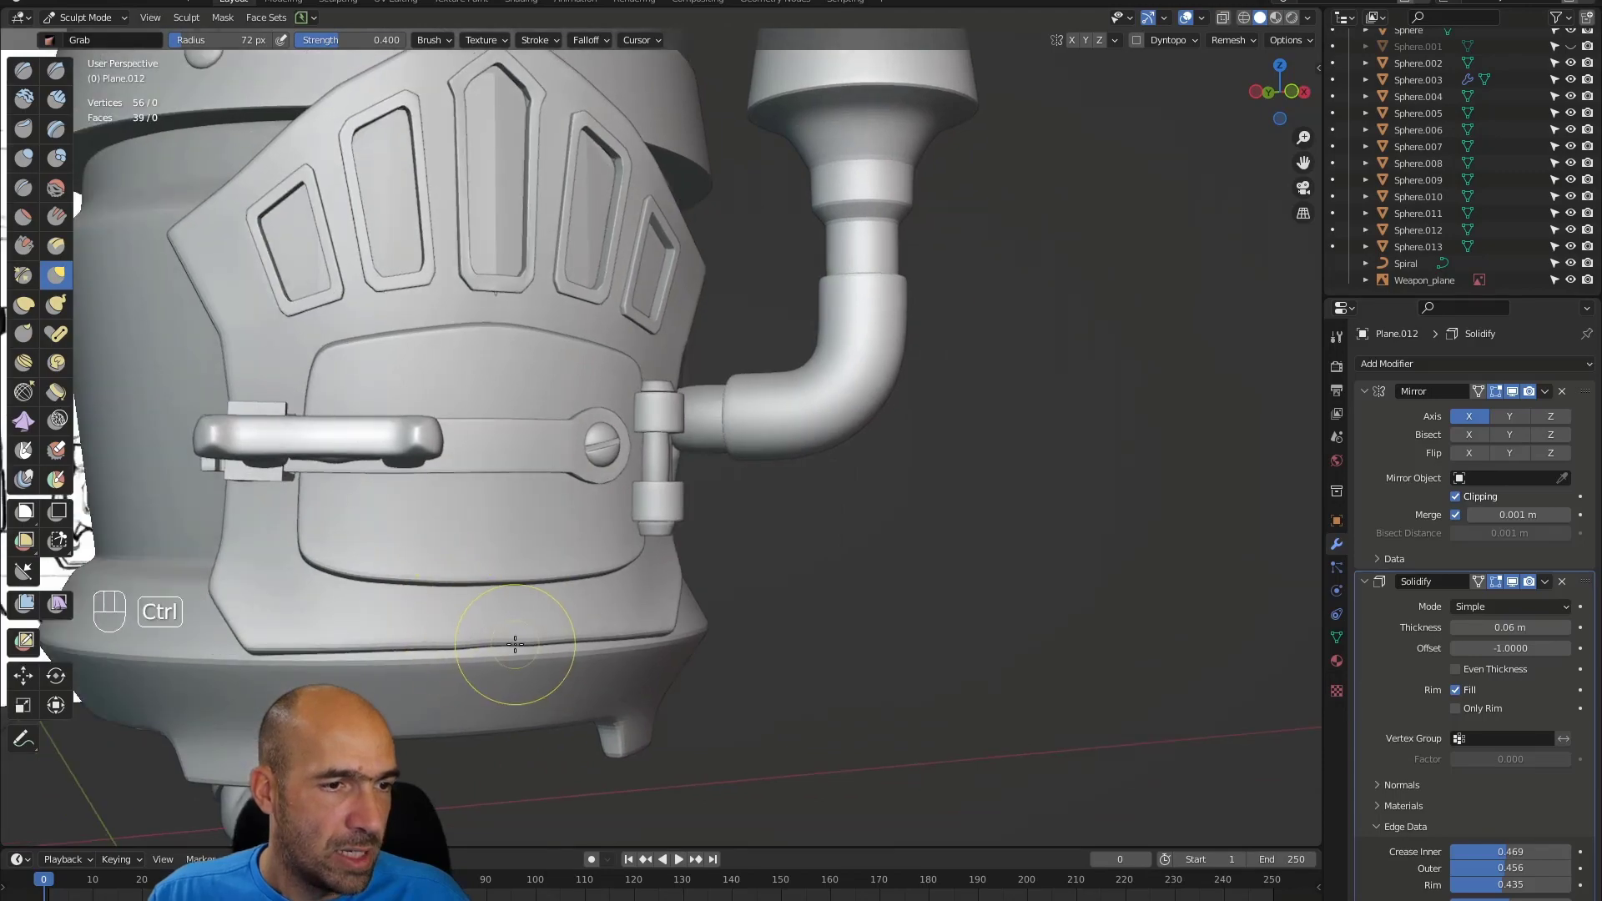
key(ctrl+z)
key(ctrl+z)
- Edit the door's horizontal metal band and inset its rounded end face around the slotted screw by about 0.0087 m
alt+middle_drag(465, 652, 475, 608)
mouse_move(475, 608)
ctrl+alt+middle_down()
mouse_move(490, 623)
mouse_move(474, 597)
ctrl+alt+middle_up()
ctrl+alt+middle_drag(474, 597, 492, 507)
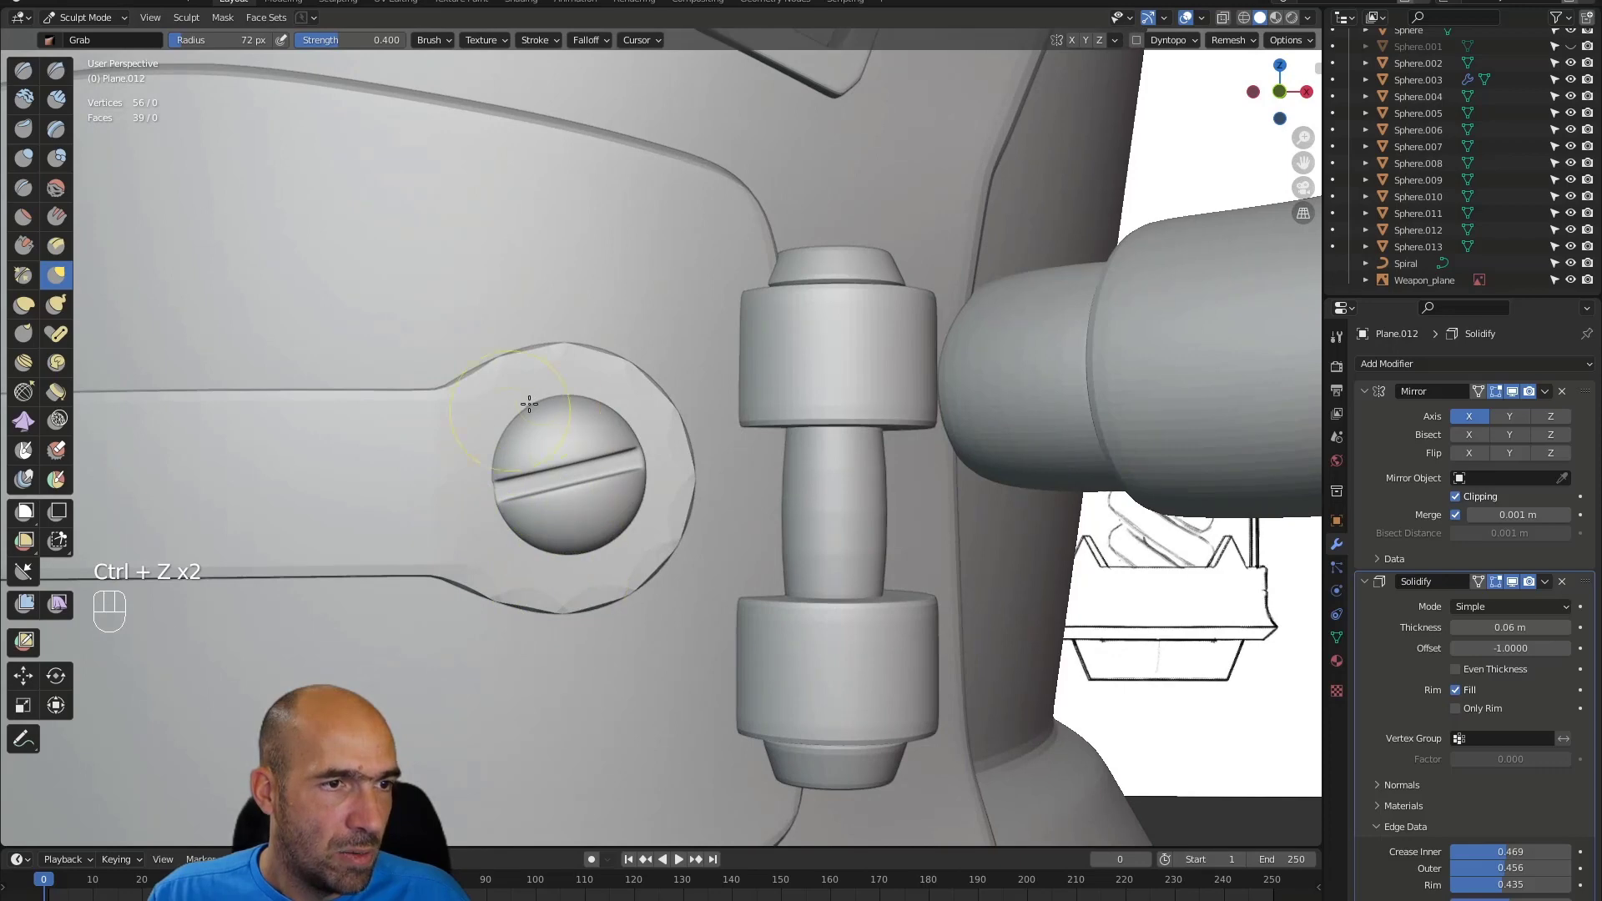
key(alt+q)
key(ctrl+Tab)
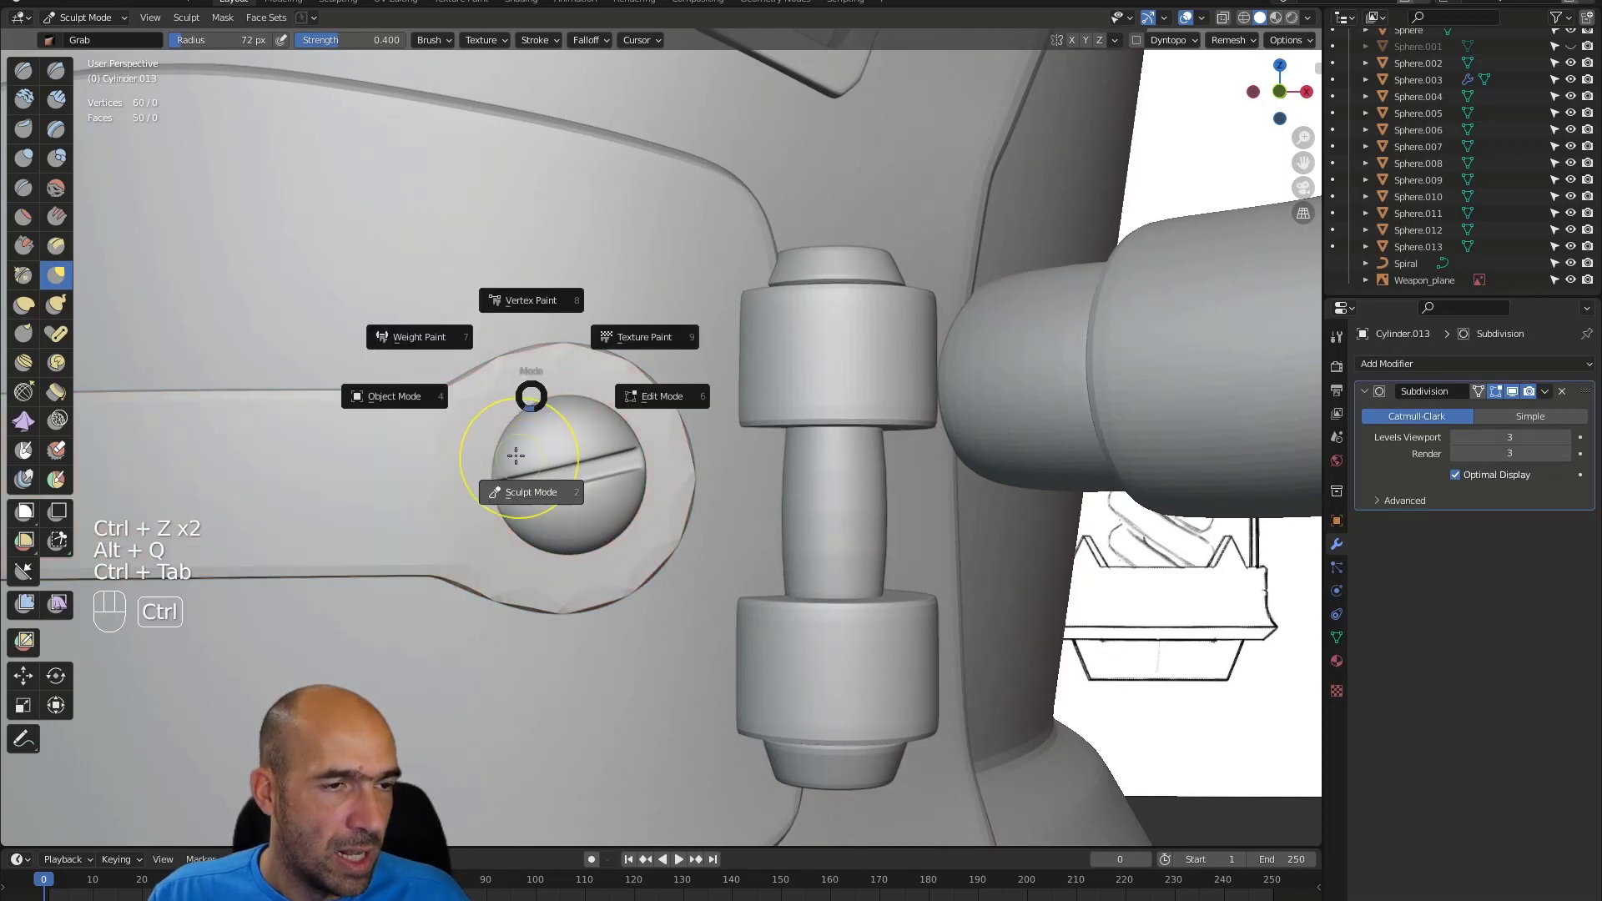
key(grave)
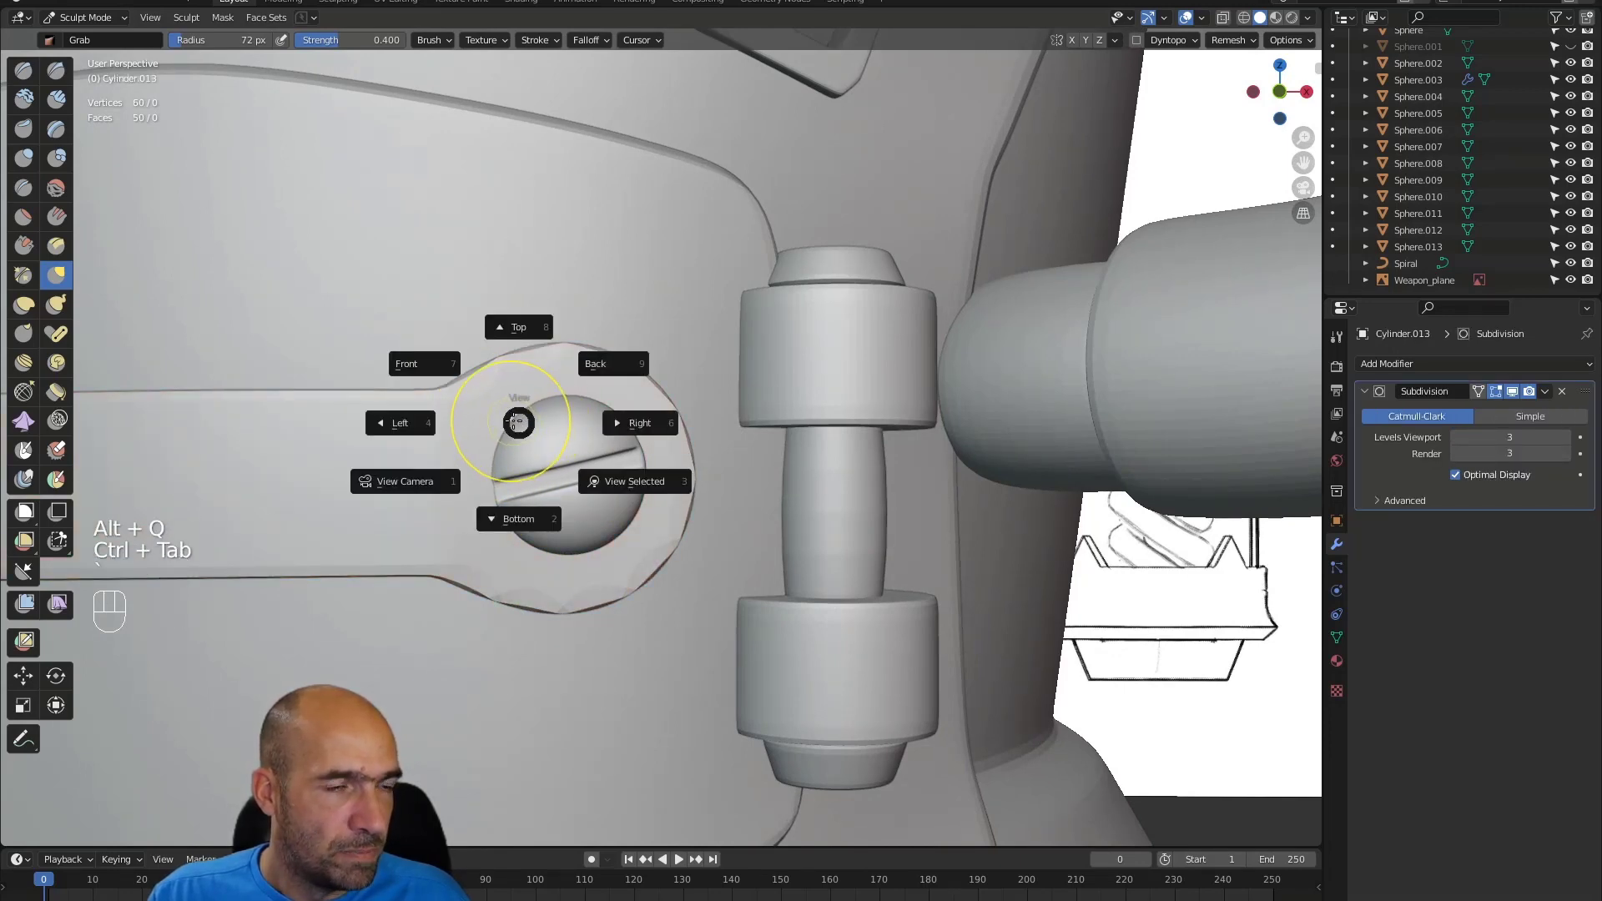
key(Tab)
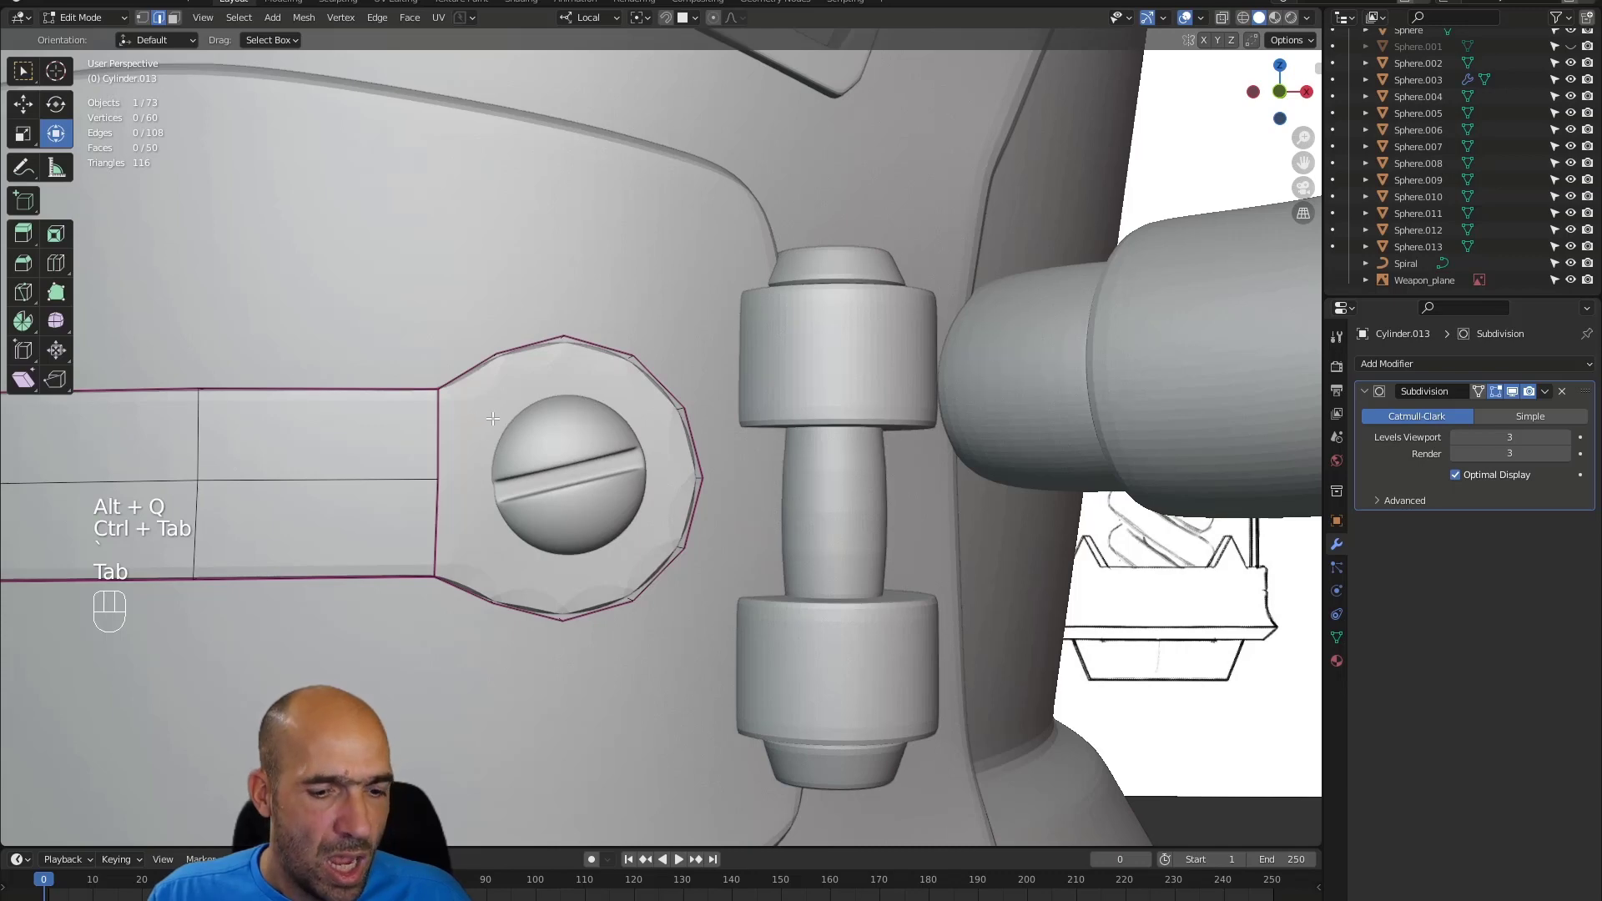
click(499, 400)
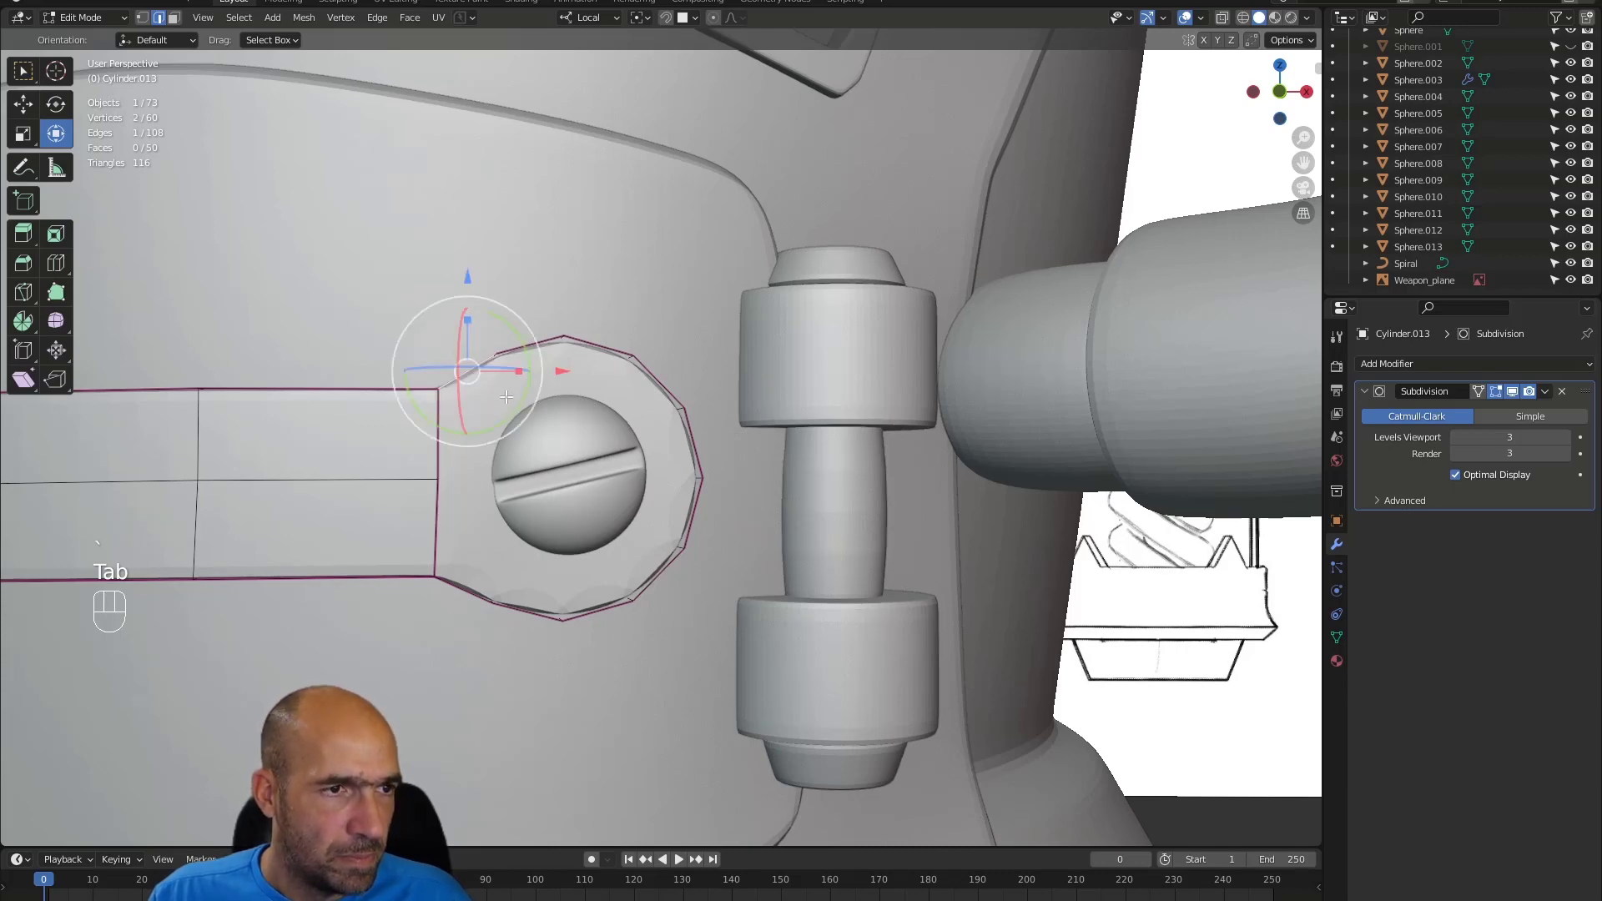
key(3)
click(526, 396)
alt+drag(526, 399, 529, 428)
key(i)
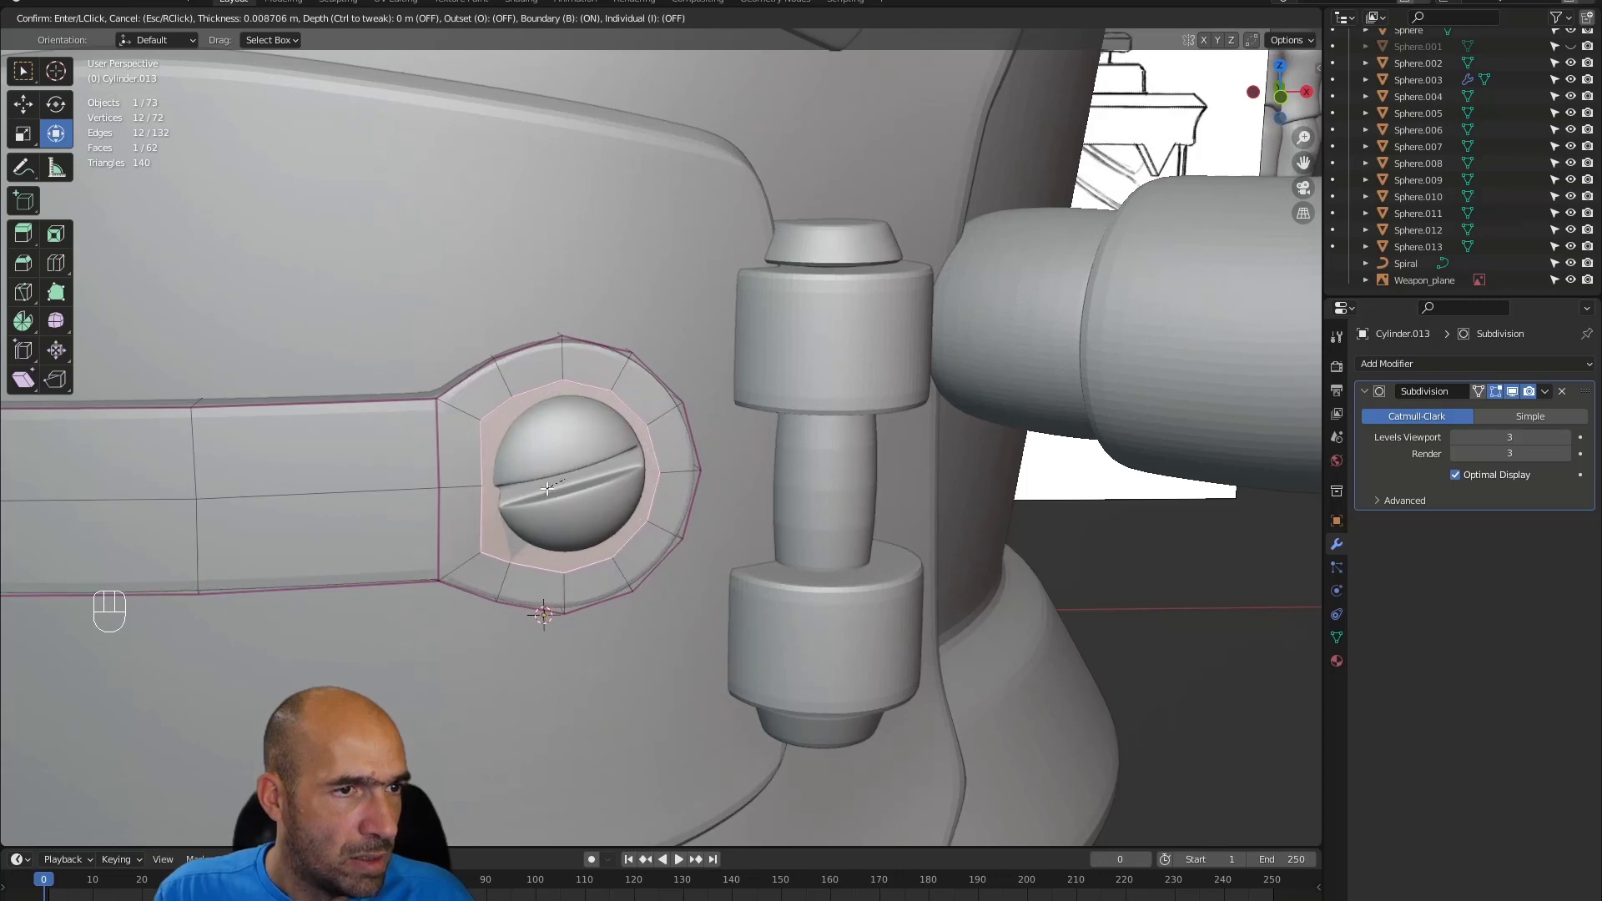
click(540, 483)
click(569, 654)
- Raise the band's Subdivision levels to 4 for both viewport and render, and return to Object Mode
middle_drag(543, 659, 736, 580)
scroll(551, 641, down, 5)
click(1564, 438)
click(1564, 453)
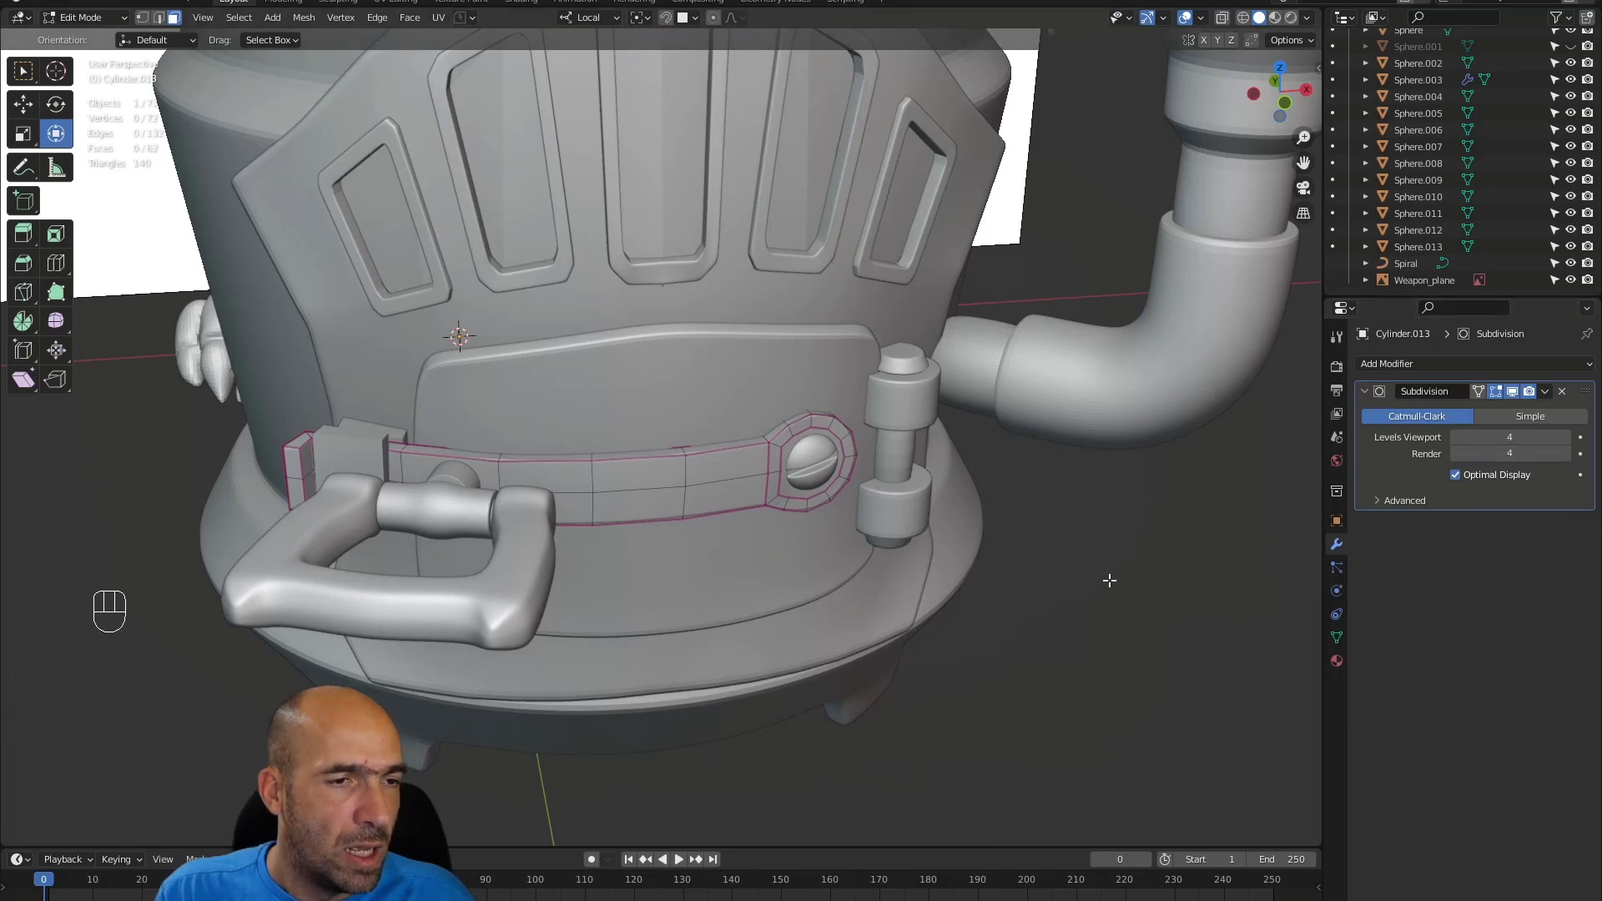
key(ctrl+Tab)
- Lower the edge crease across the door band's entire mesh by about 0.123 and return to Object Mode
alt+middle_drag(1067, 561, 805, 514)
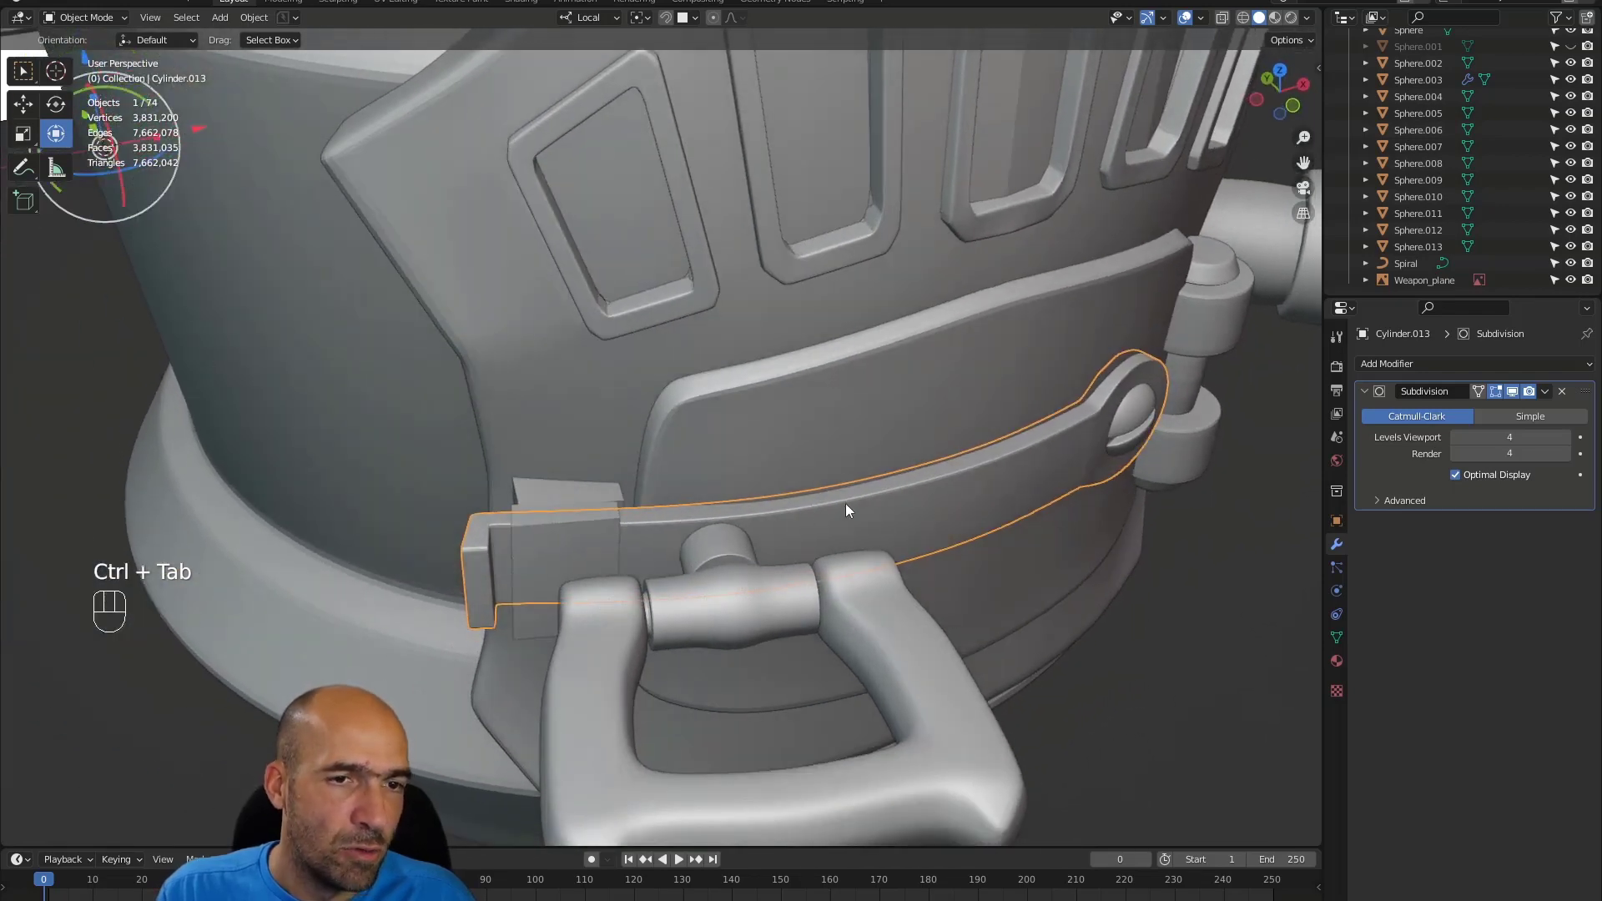
click(940, 479)
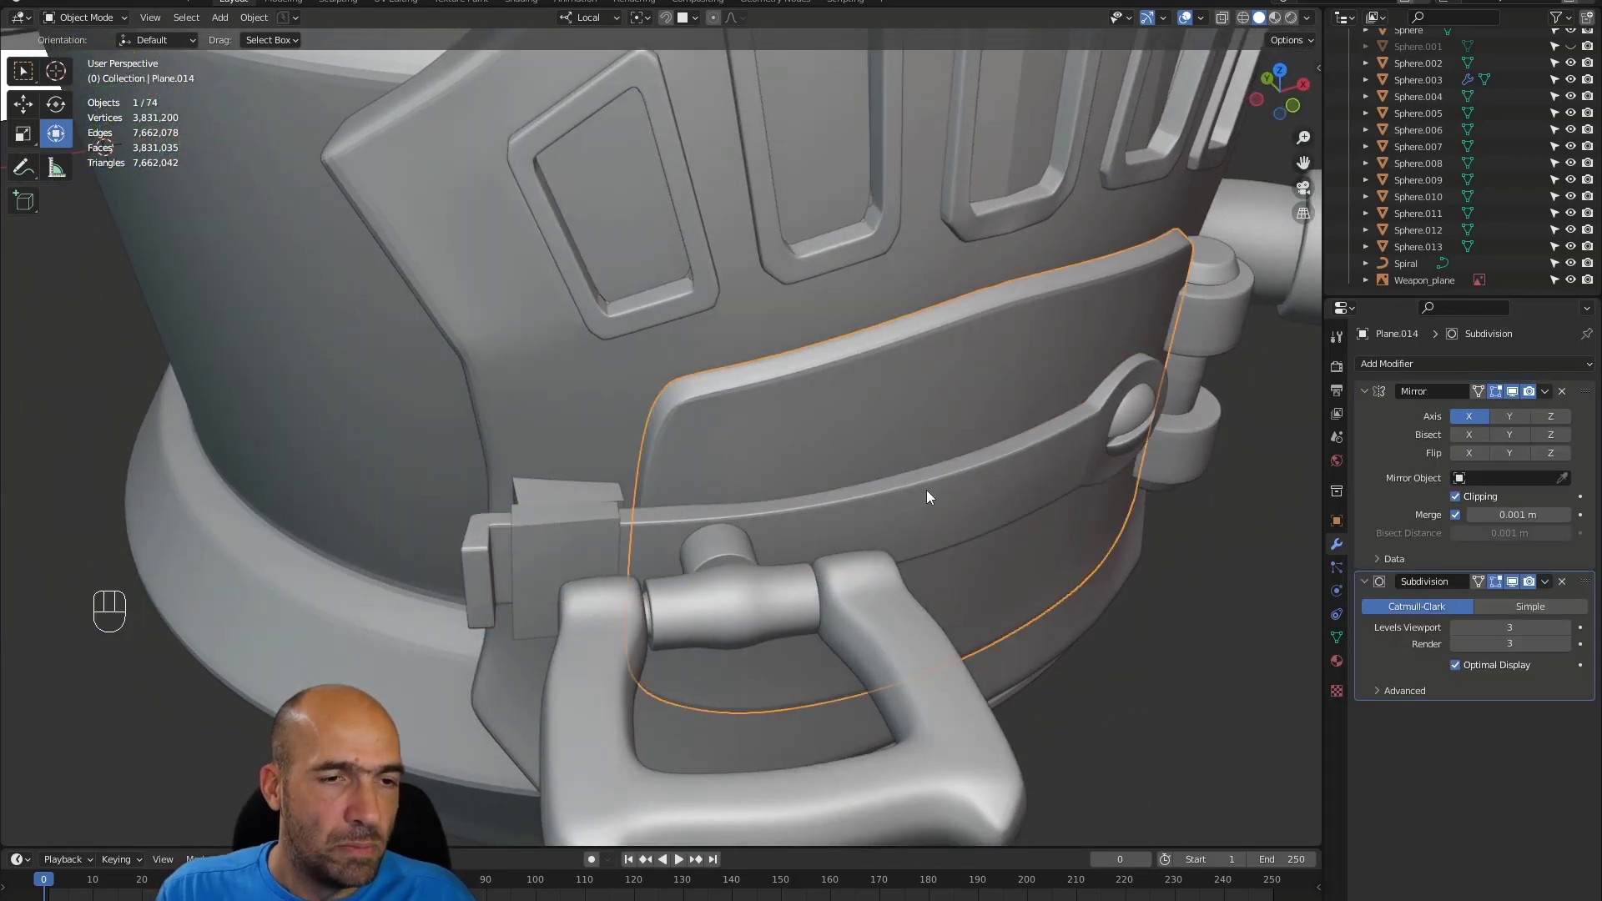
click(927, 489)
key(Tab)
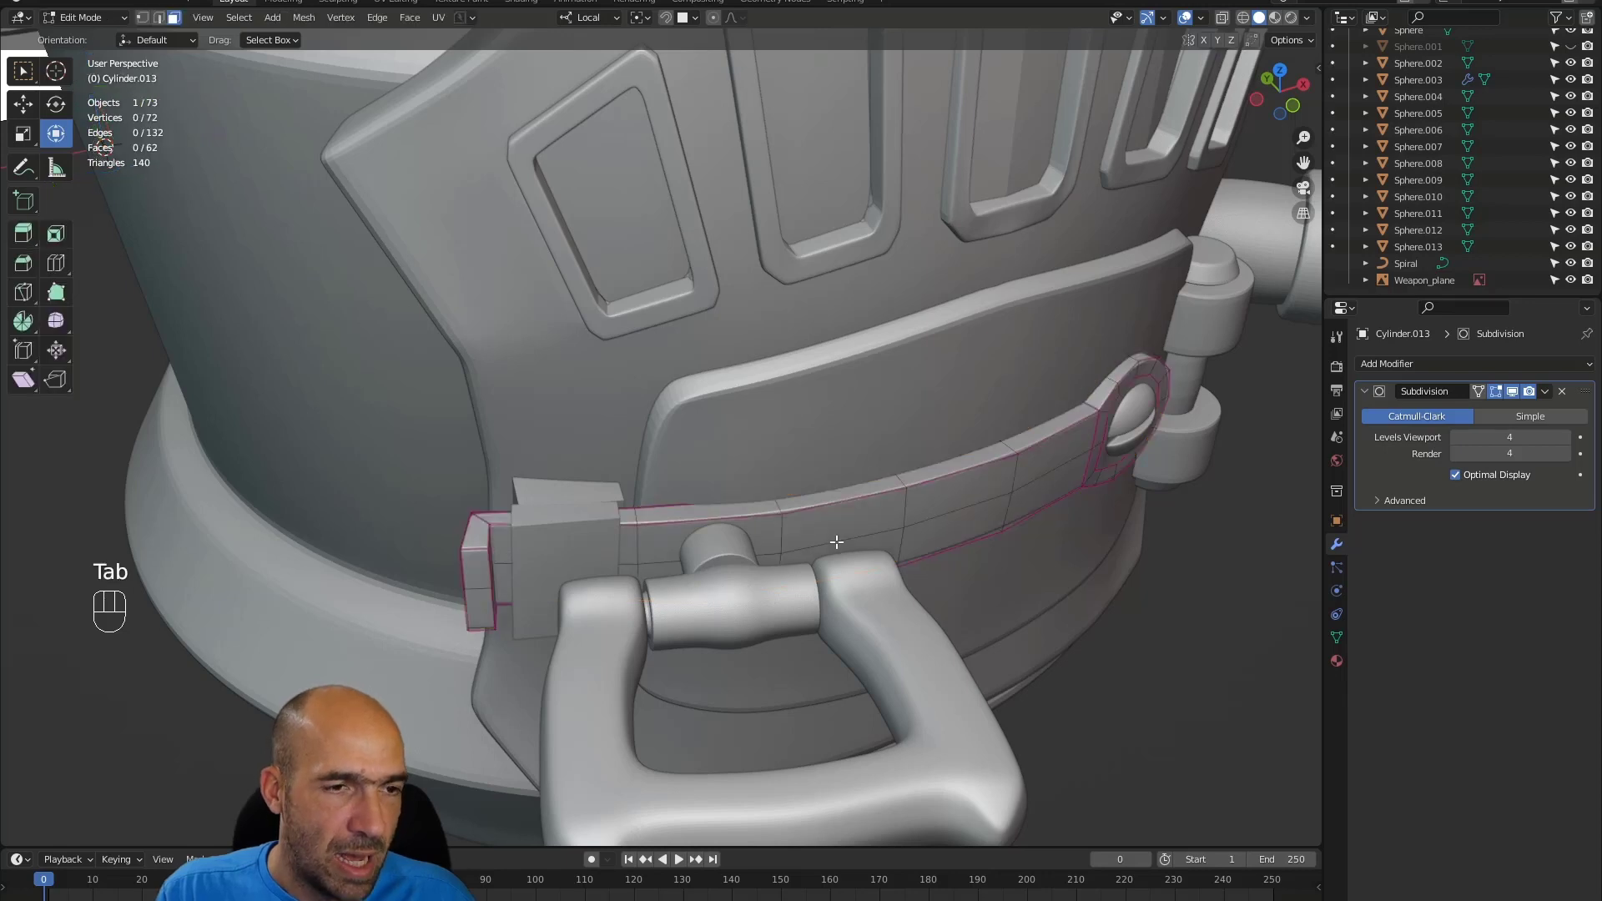
key(a)
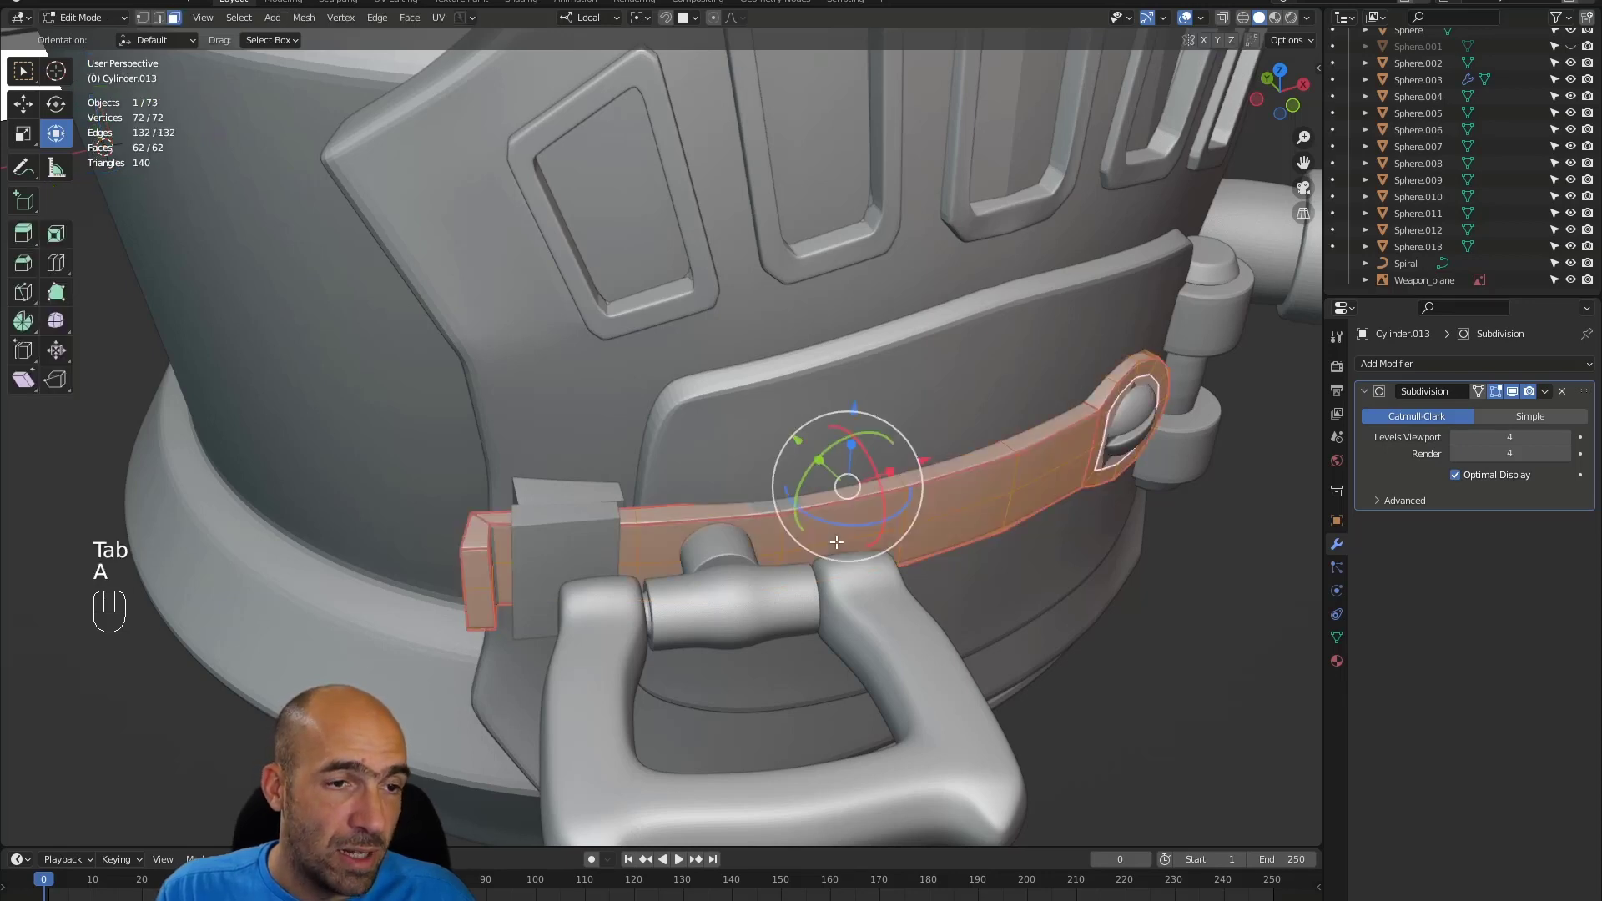
key(2)
key(shift+e)
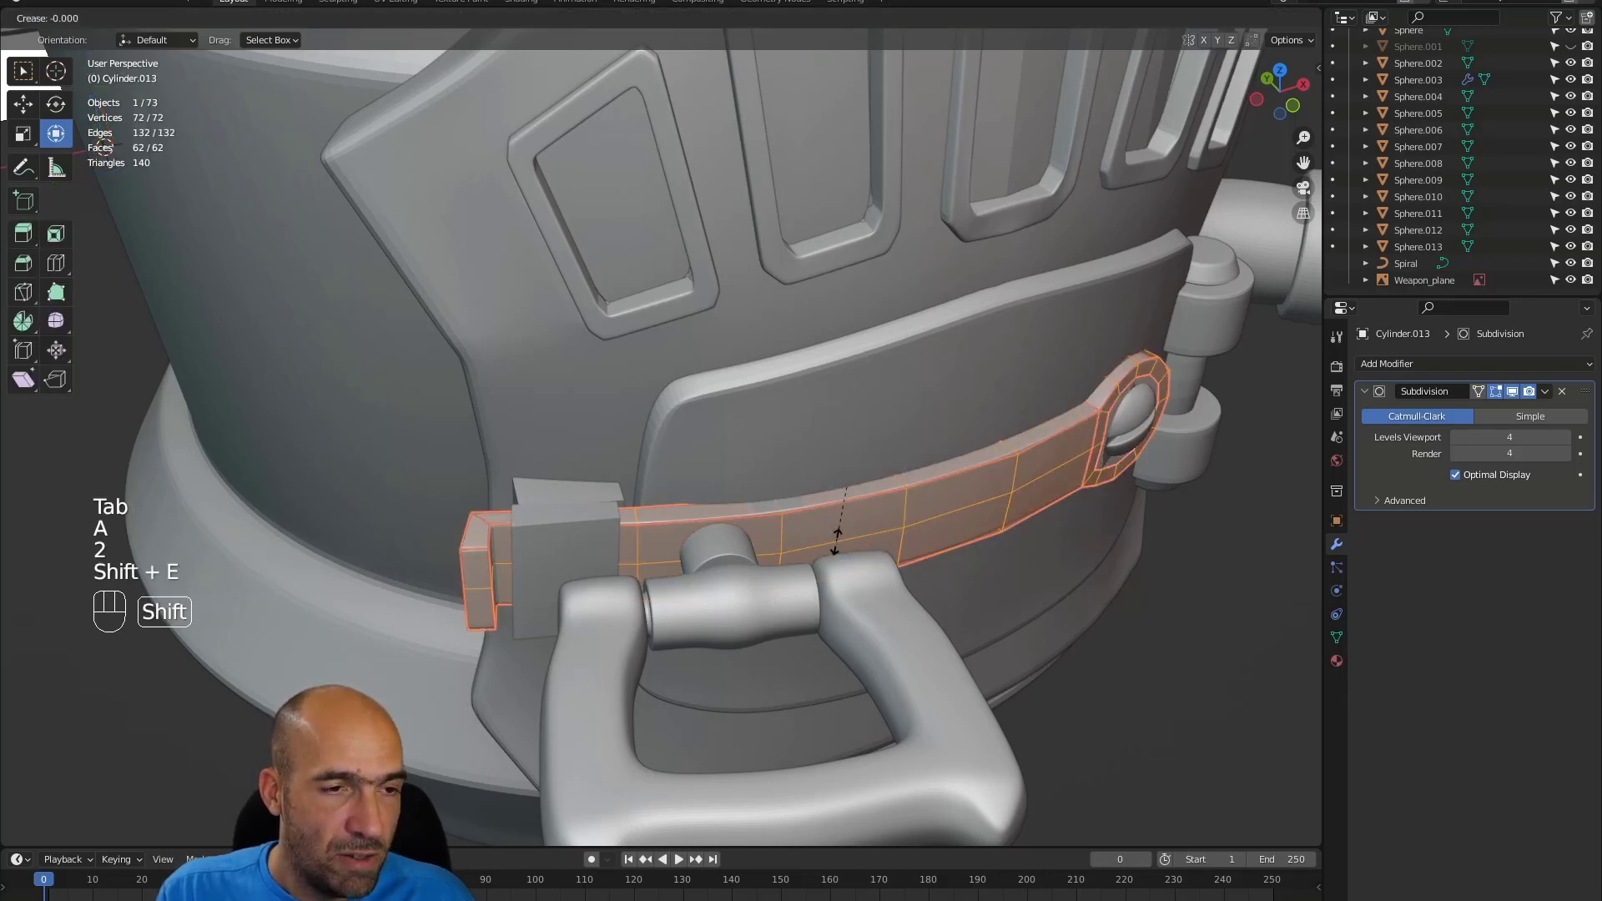
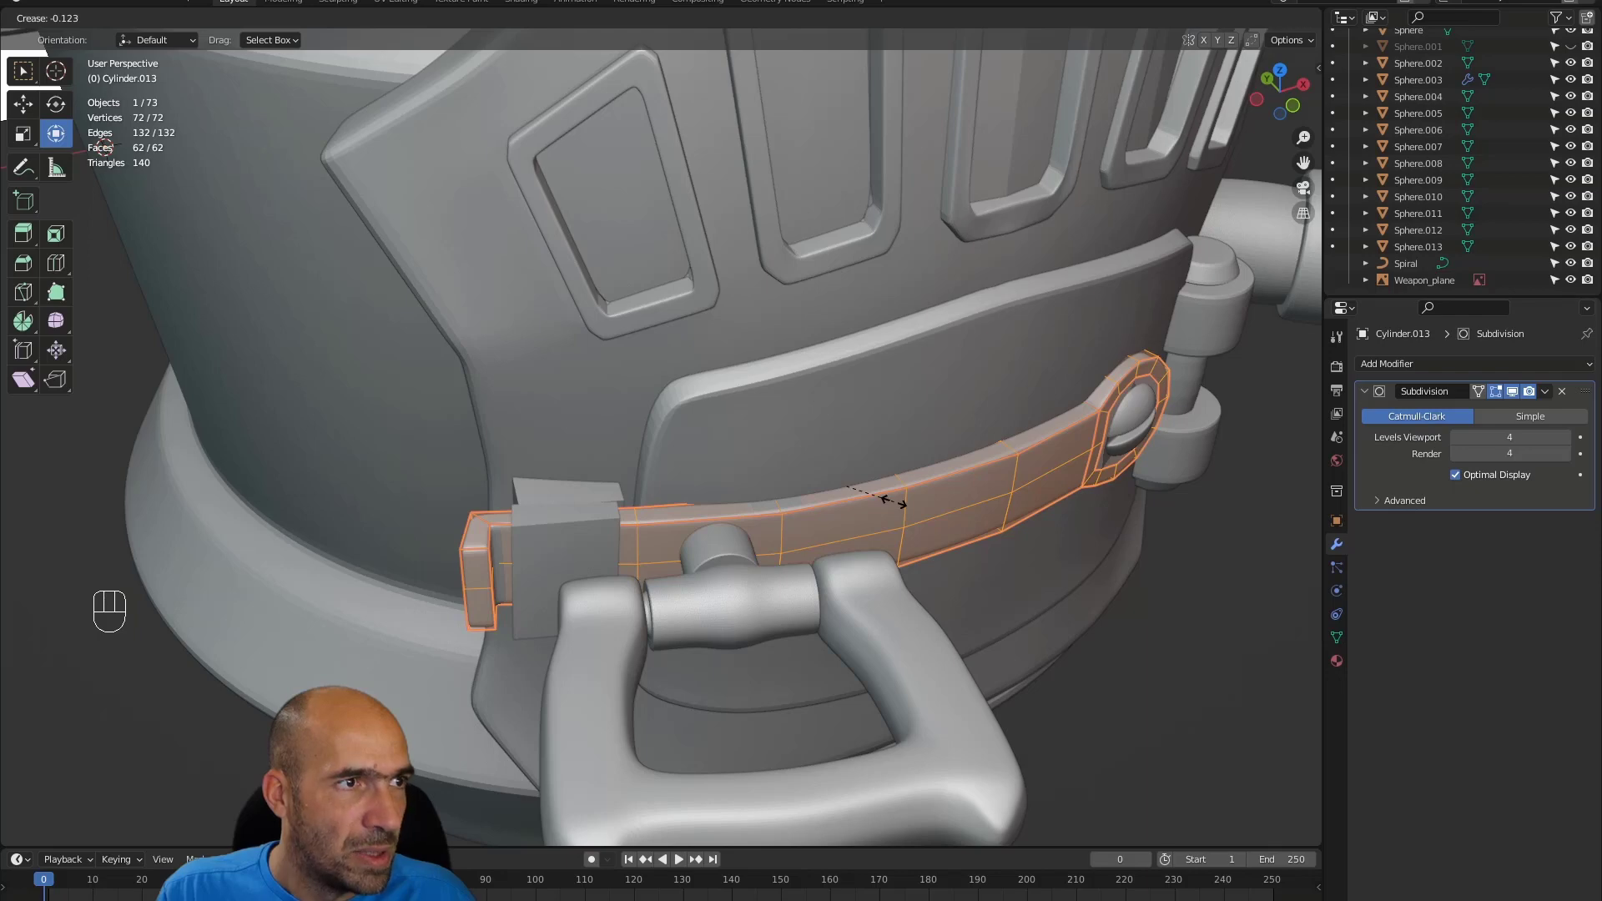
double_click(895, 502)
click(1159, 636)
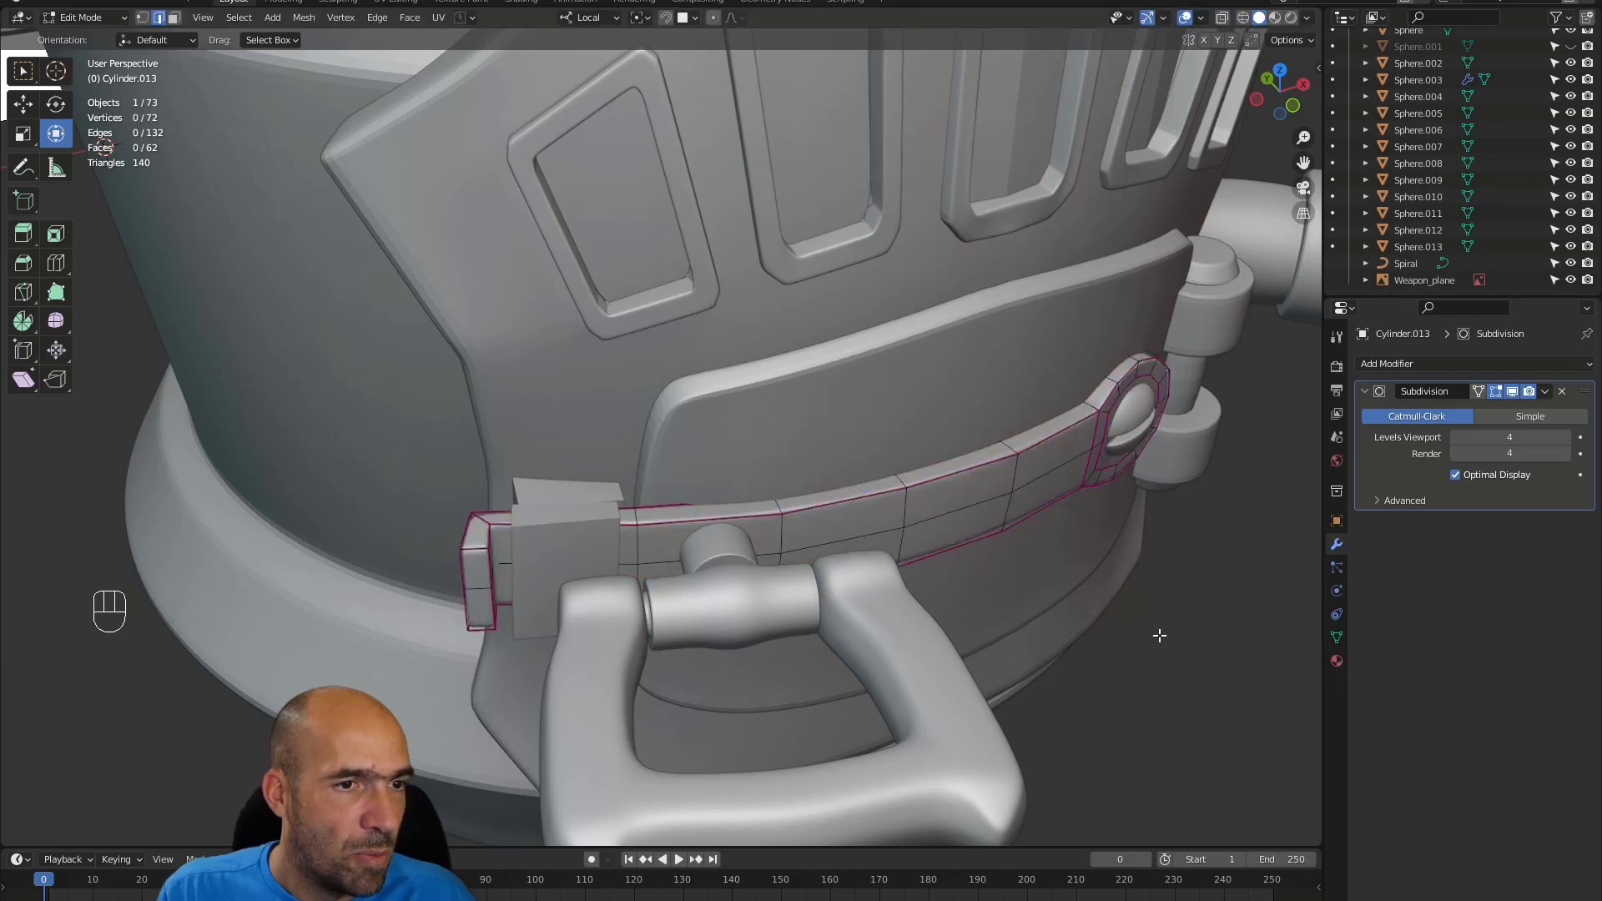
alt+middle_drag(1186, 660, 1176, 647)
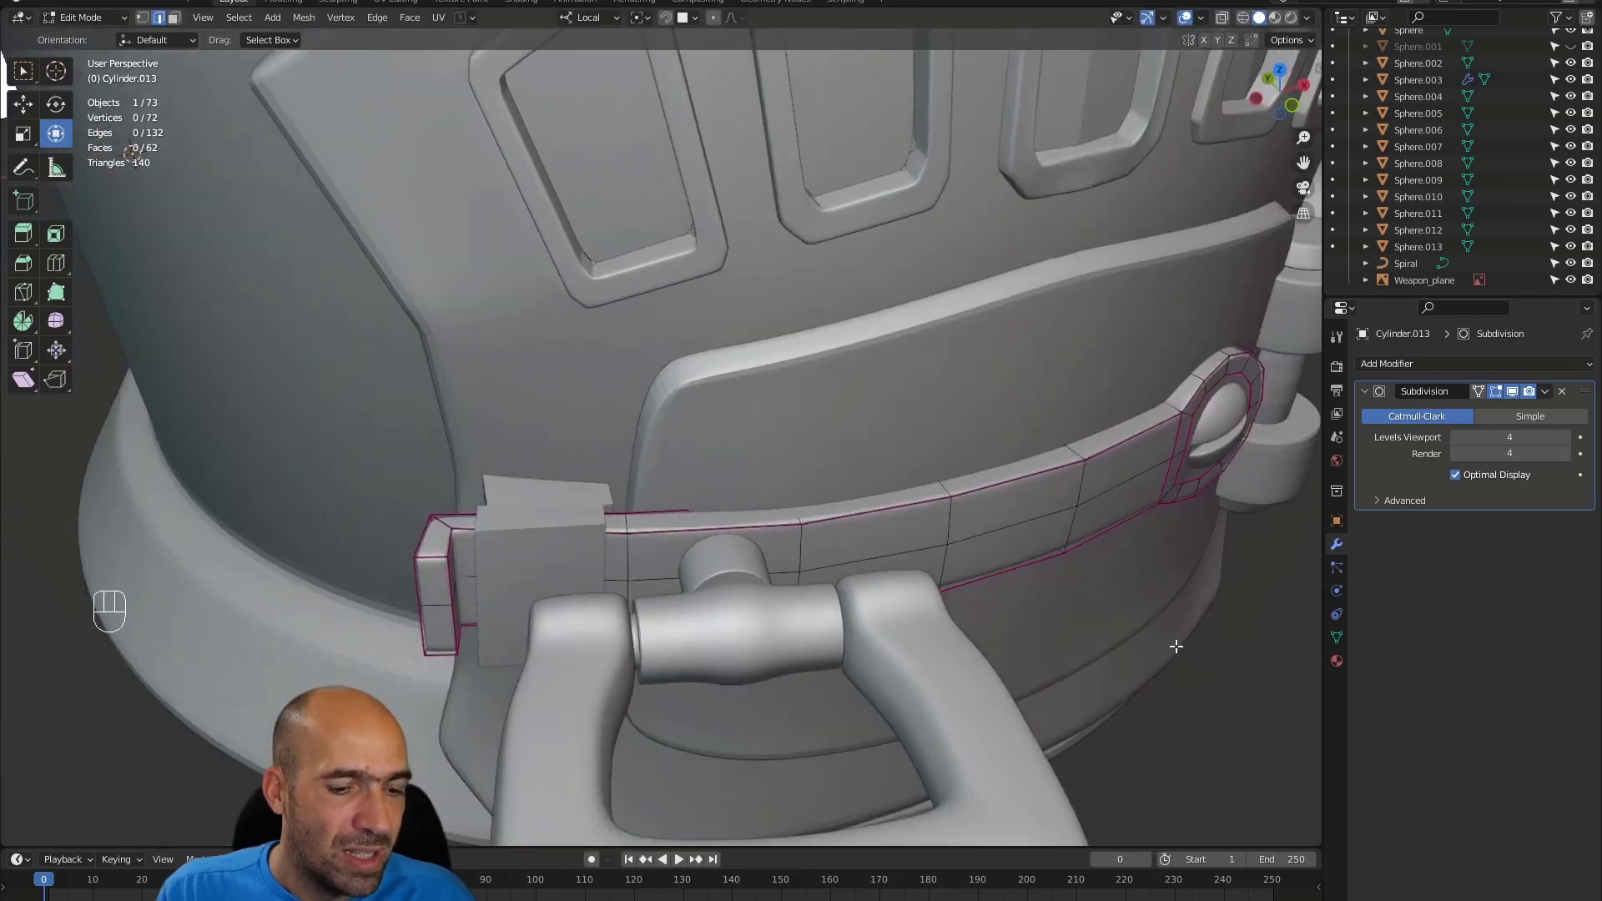
key(Tab)
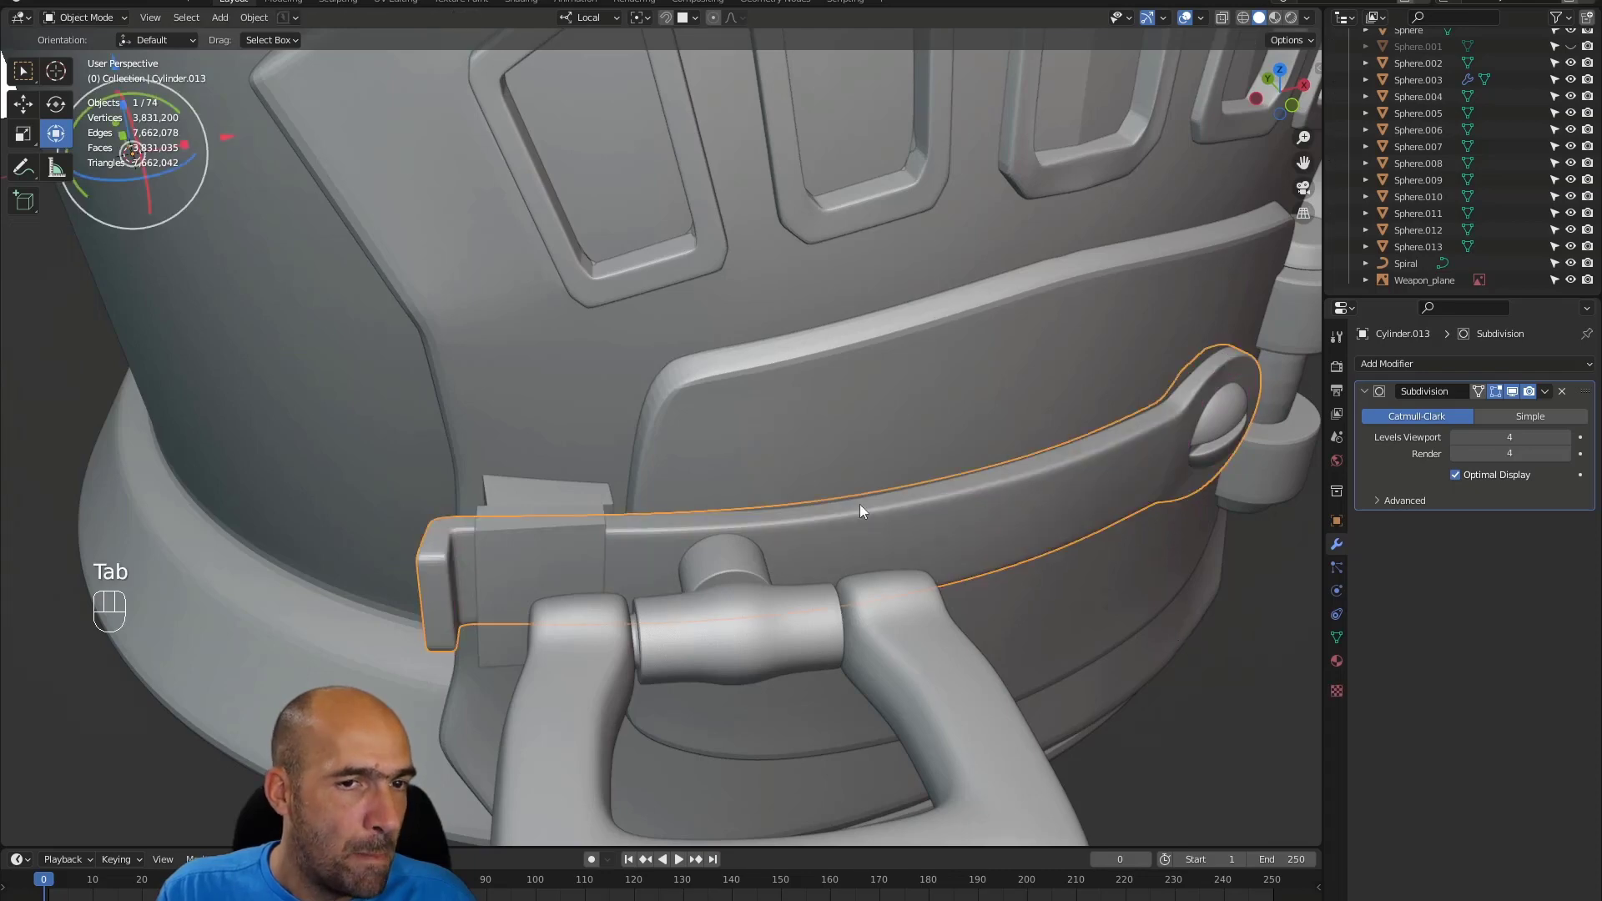
- Add a Subdivision Surface modifier to the clasp block on the door band's end with viewport and render levels of 4
click(582, 543)
alt+middle_drag(593, 529, 655, 531)
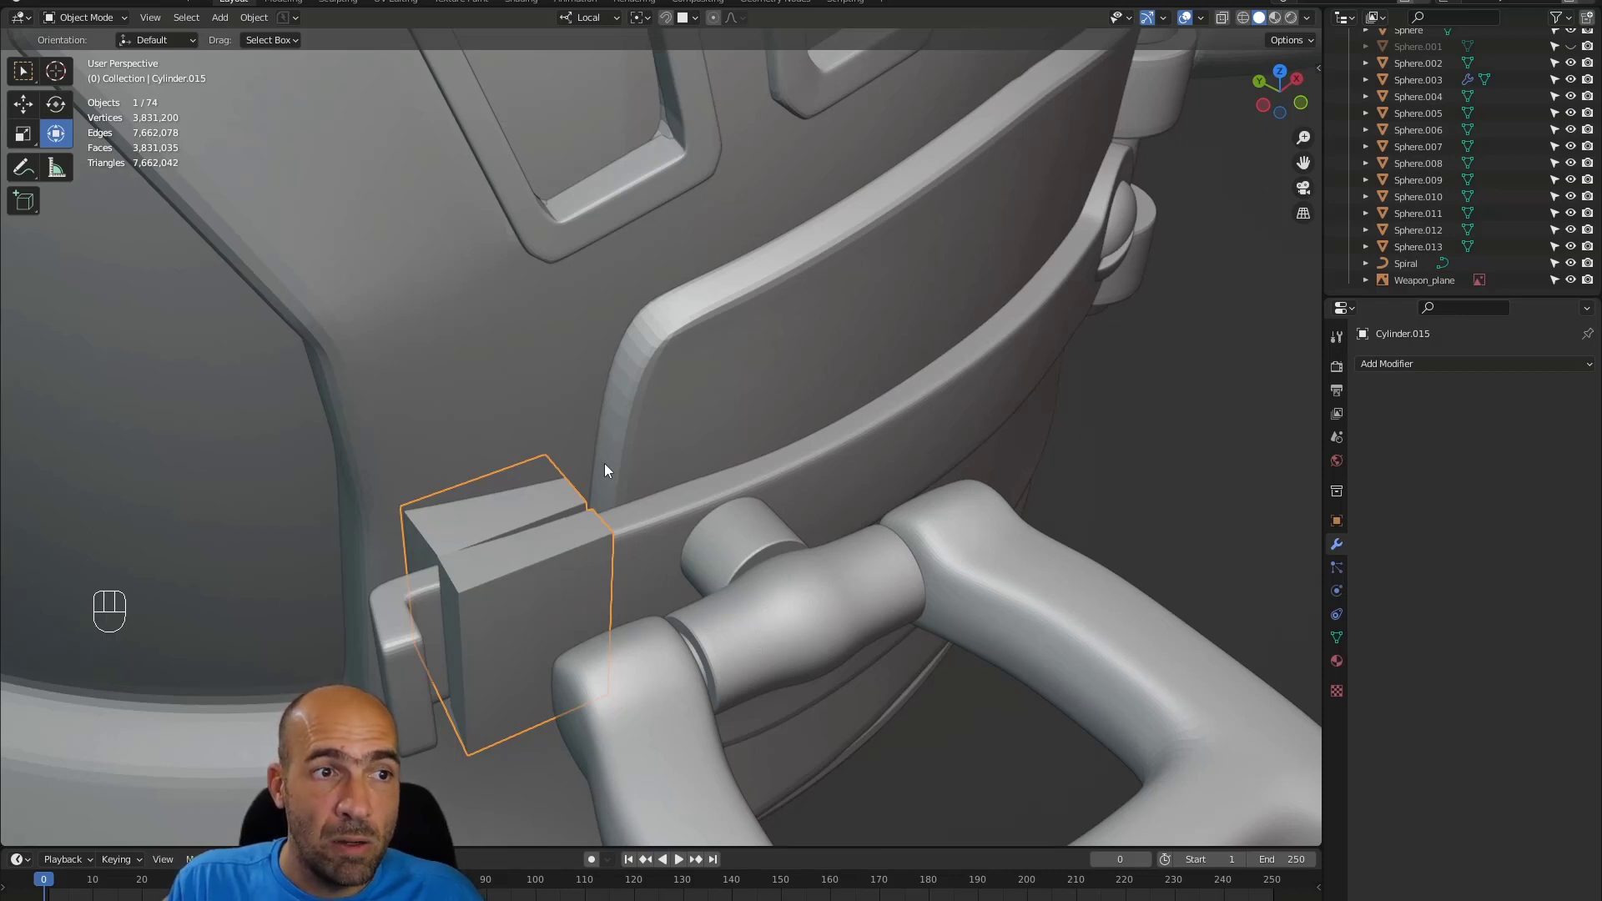
mouse_move(590, 386)
alt+mouse_down()
mouse_move(590, 369)
mouse_move(583, 388)
alt+mouse_up()
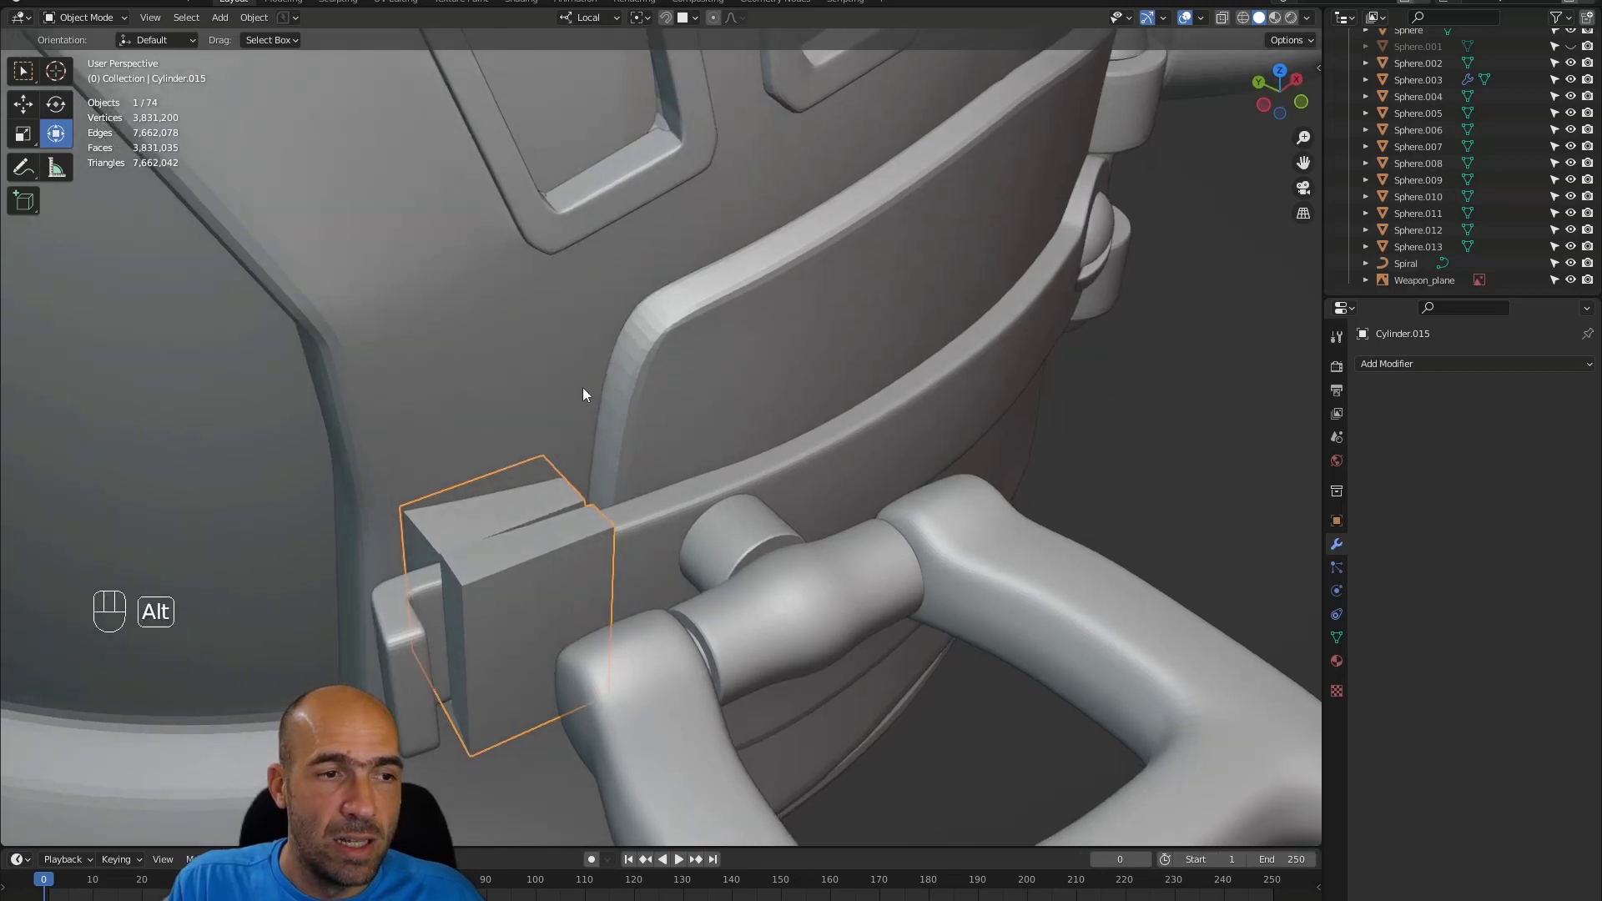
click(1400, 368)
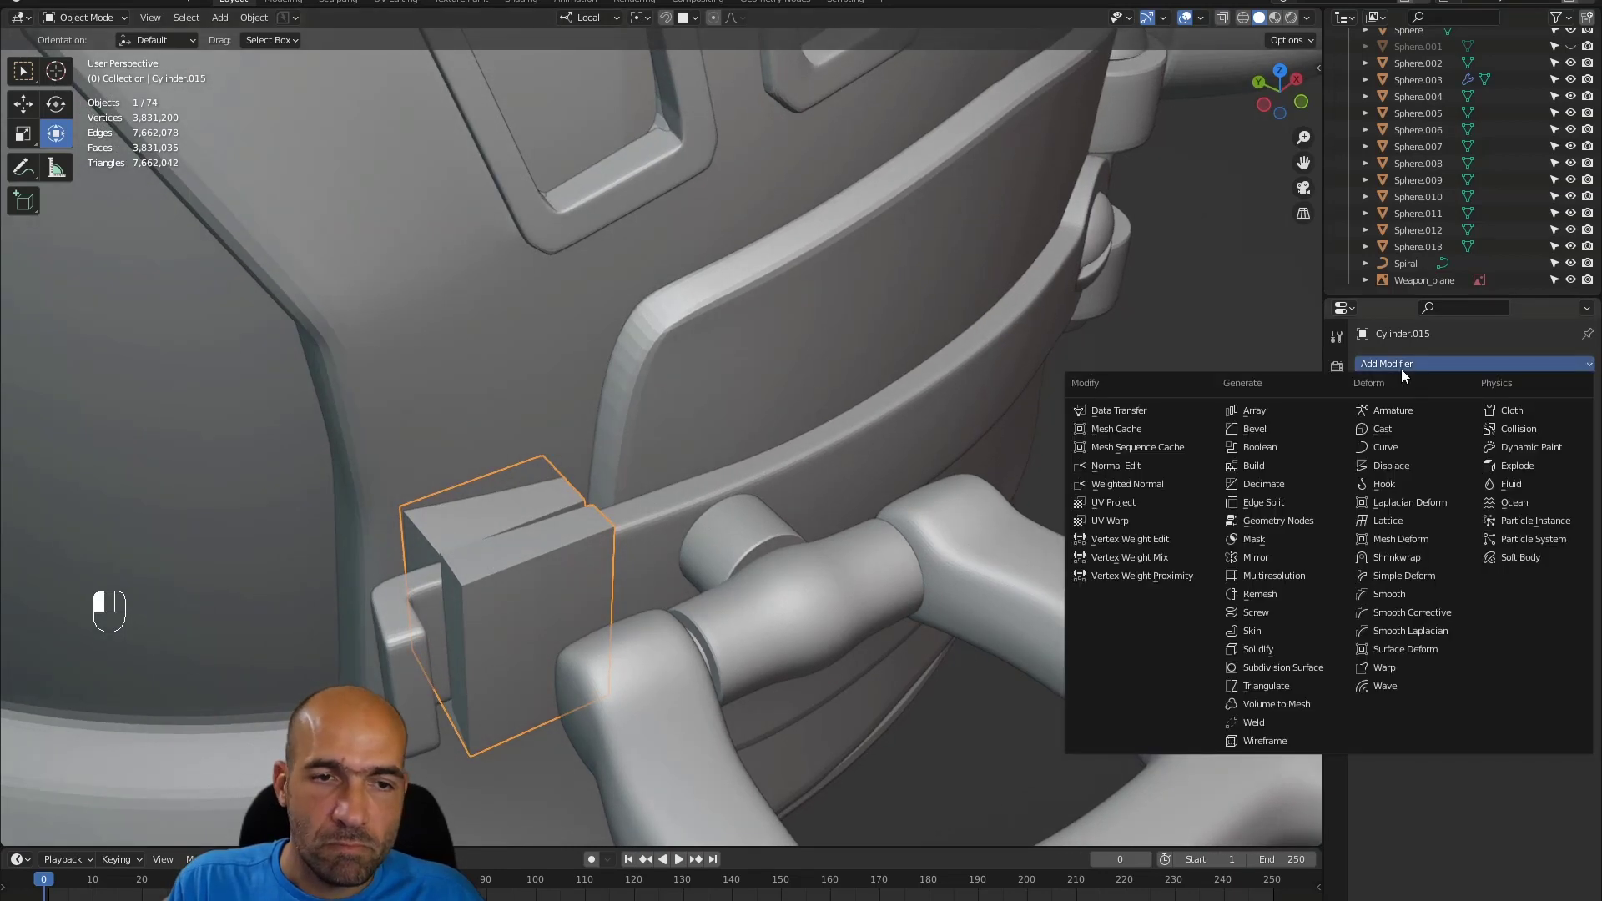
click(1296, 665)
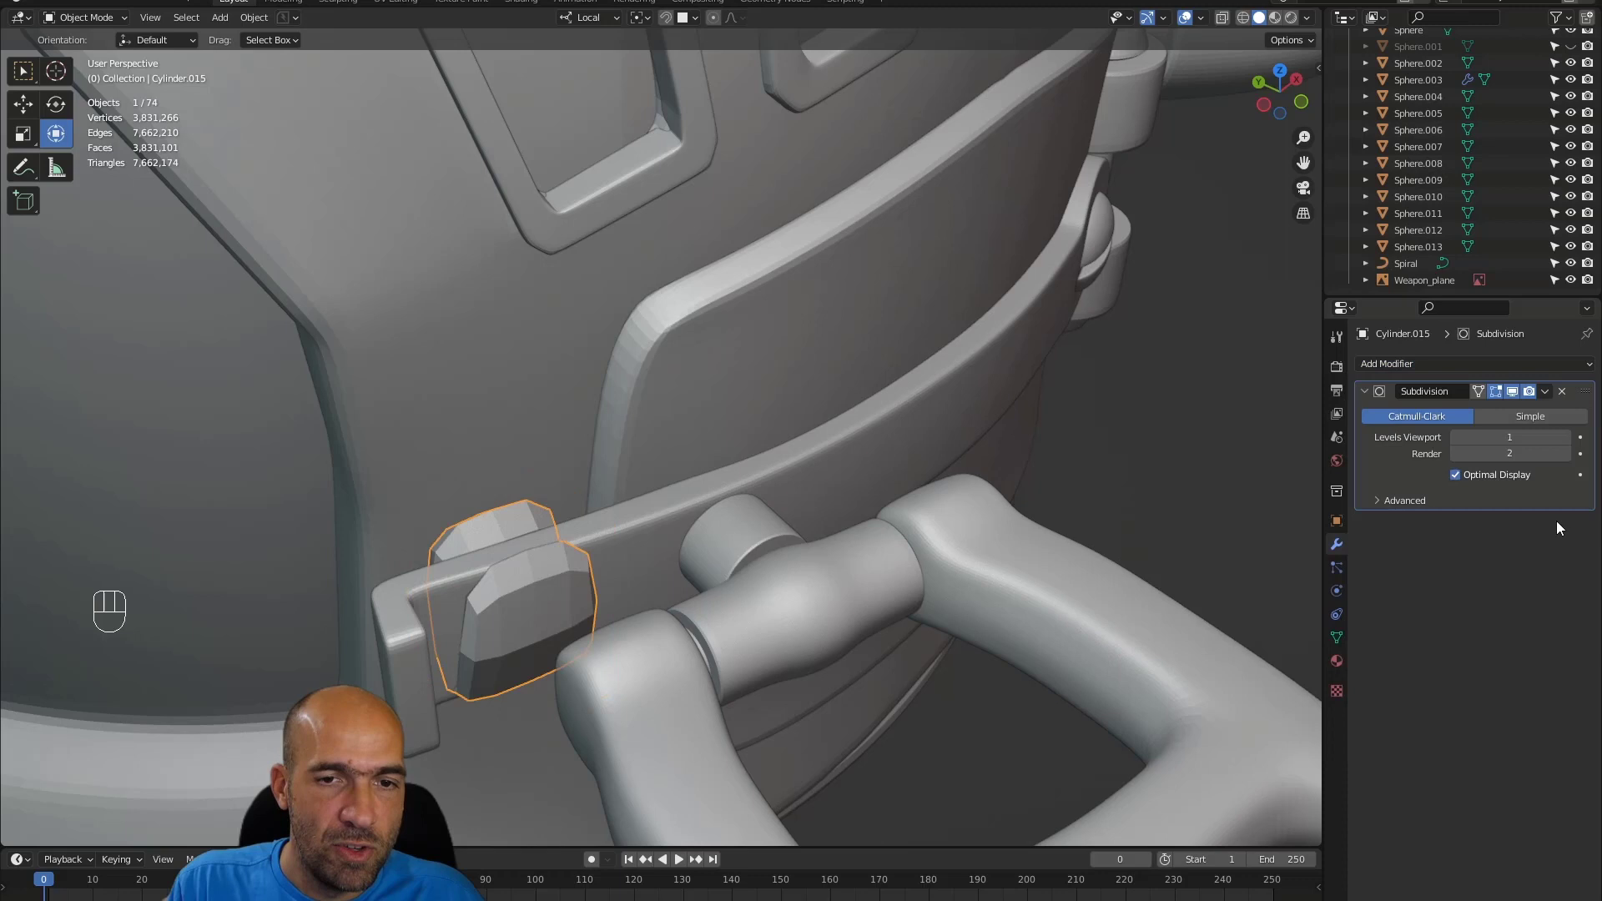
click(1566, 438)
click(1567, 441)
alt+drag(668, 527, 642, 525)
click(1568, 438)
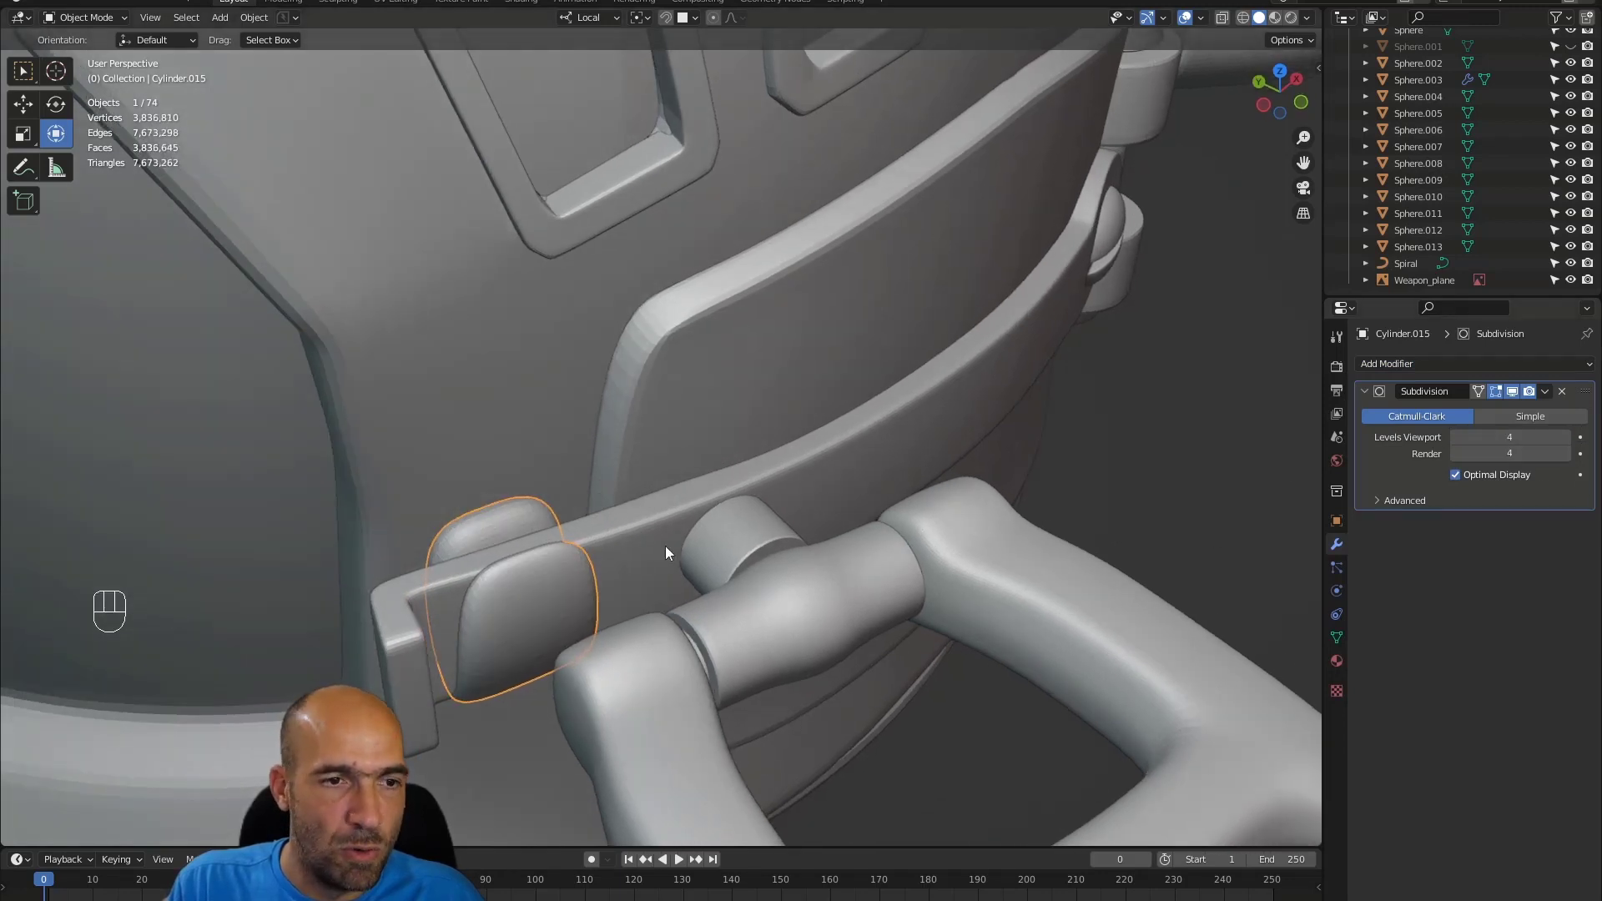
- Edit the clasp block and raise the edge crease across its entire mesh by about 0.41
key(Tab)
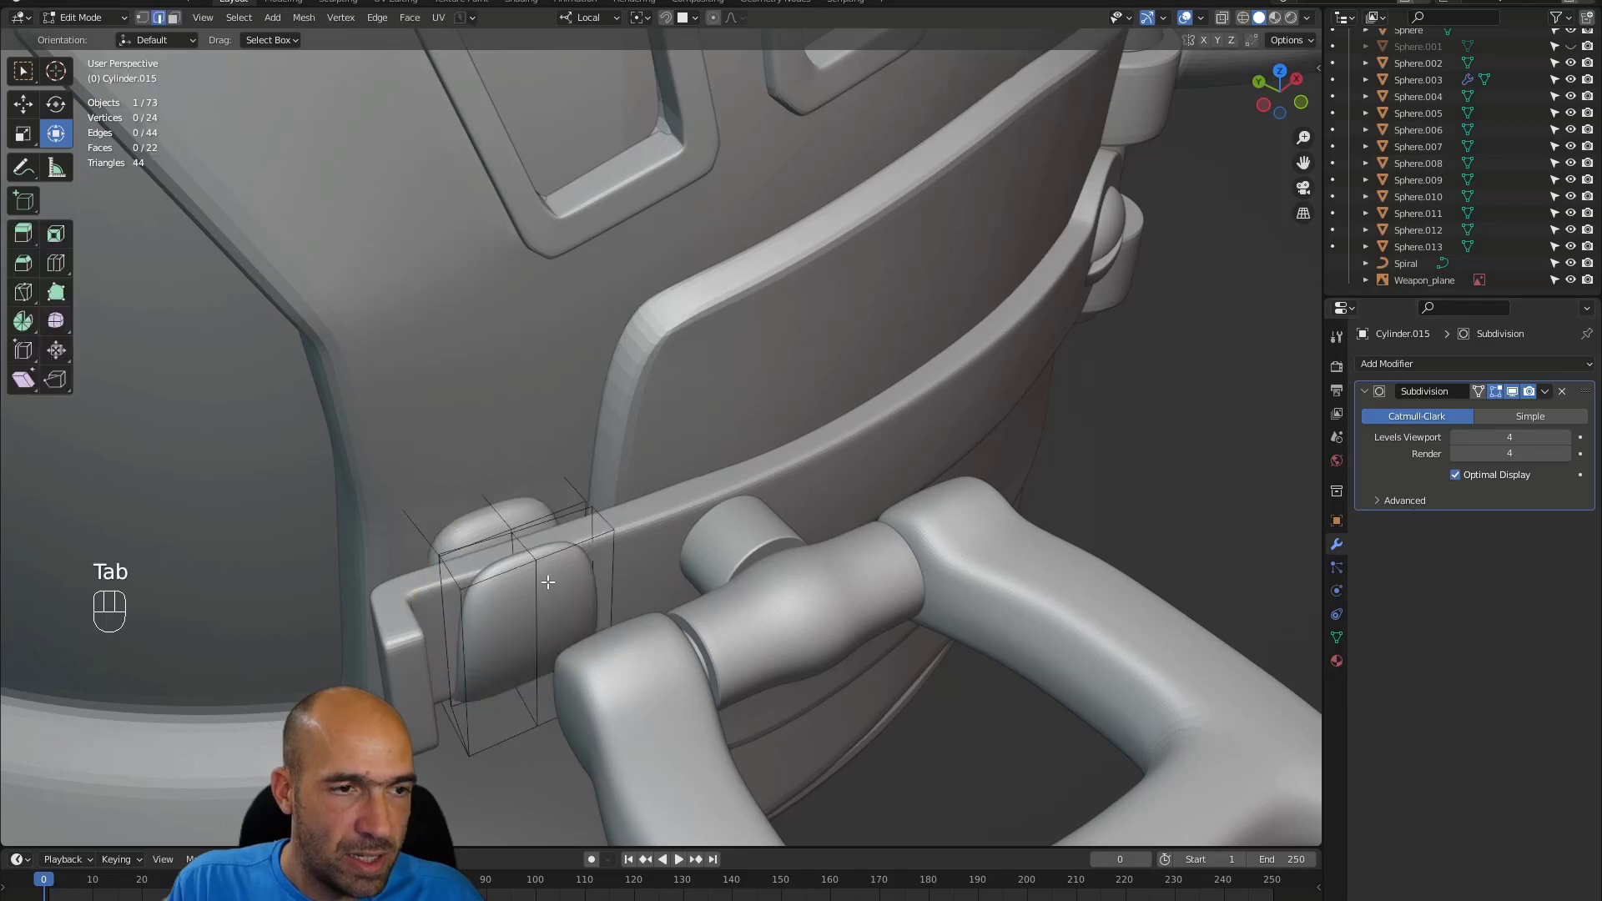
key(a)
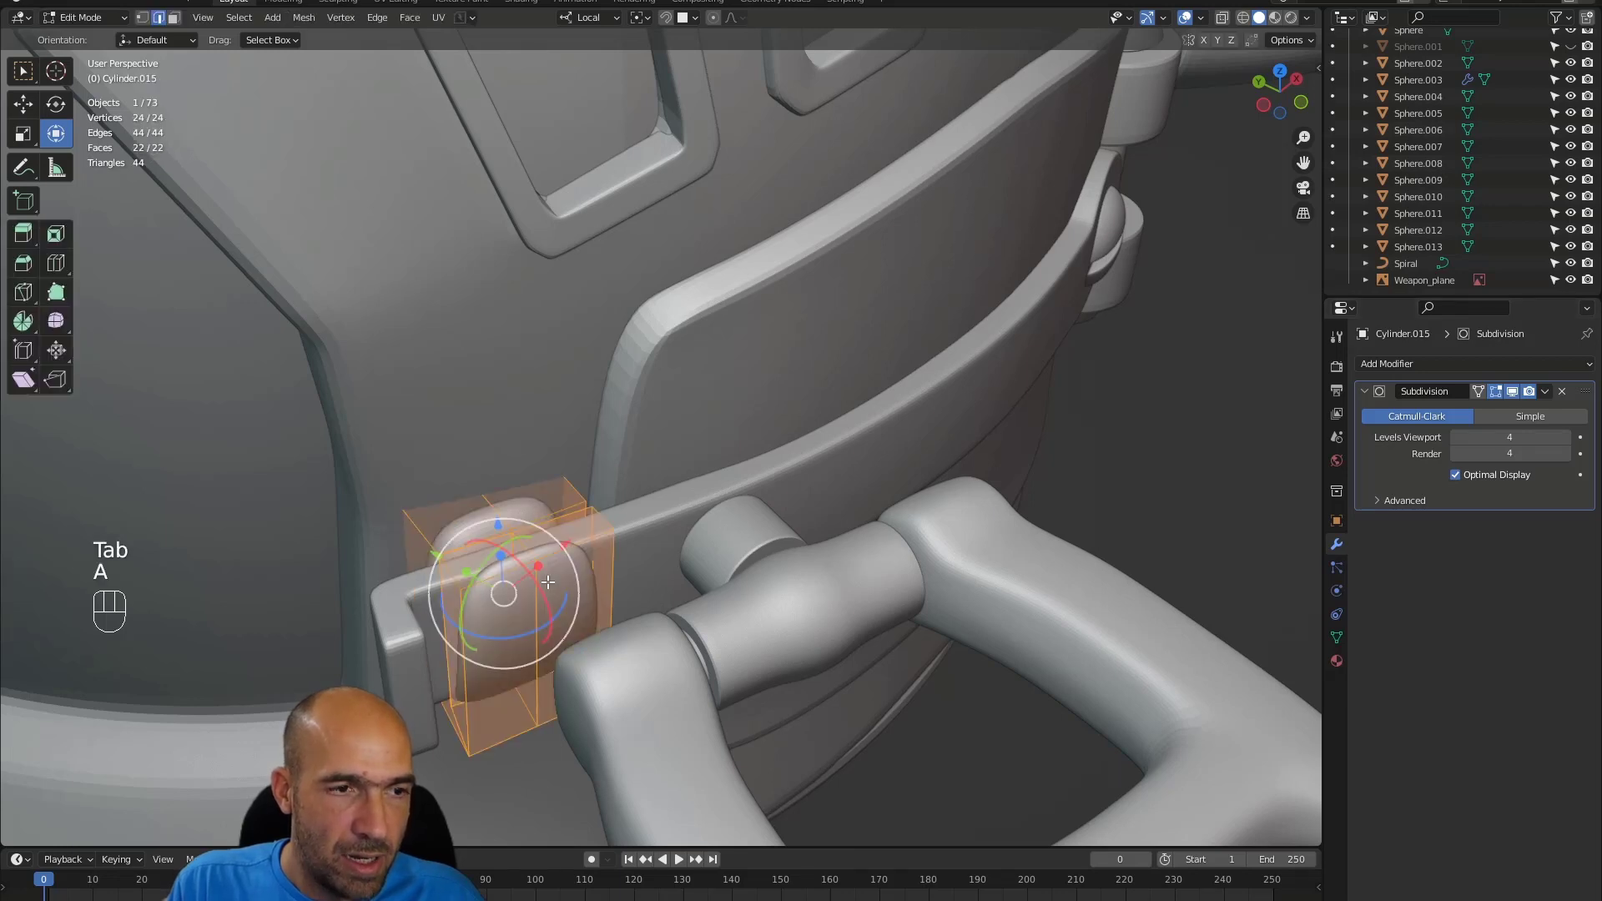
key(shift+e)
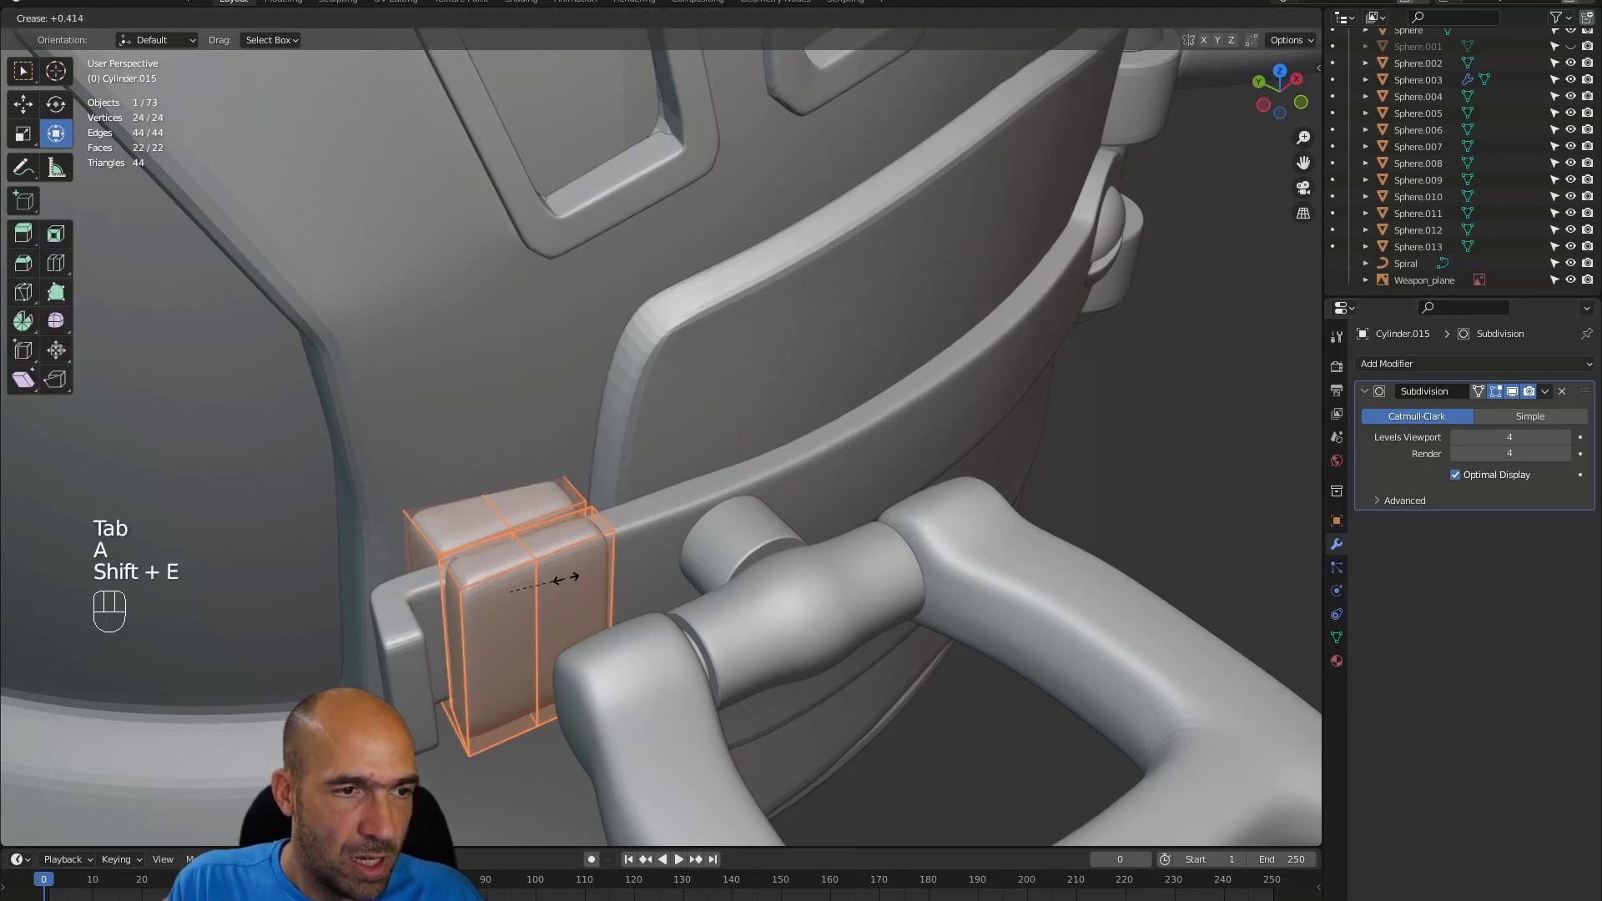
click(561, 577)
click(1201, 488)
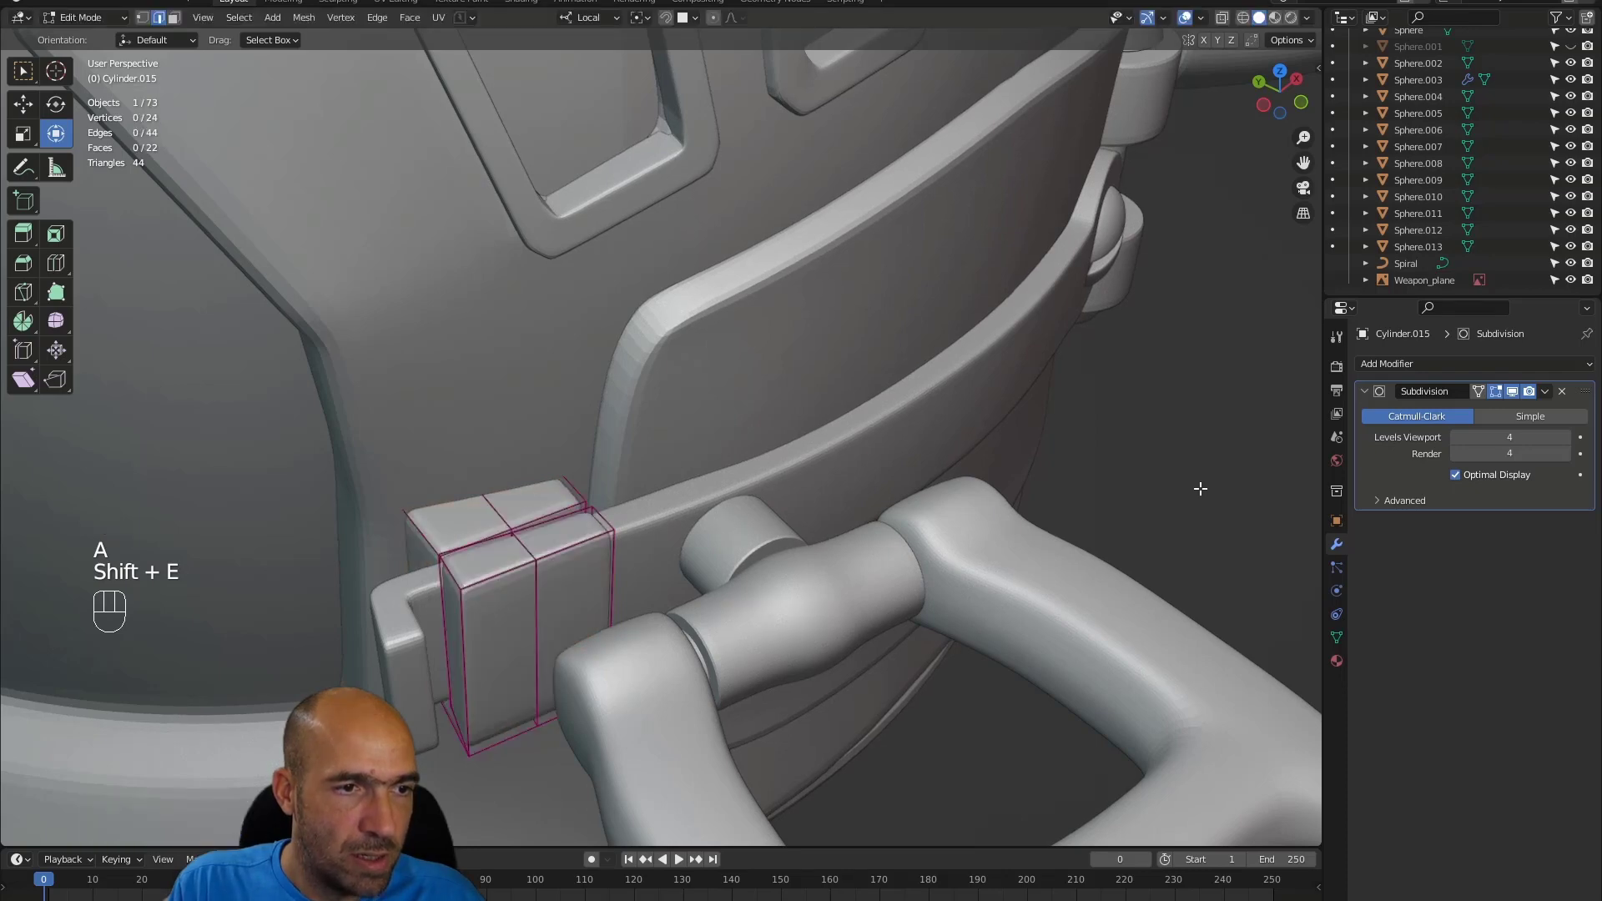
- Add one centred horizontal edge loop around the clasp's front plate and another around its rear block
middle_drag(640, 593, 553, 598)
key(ctrl+r)
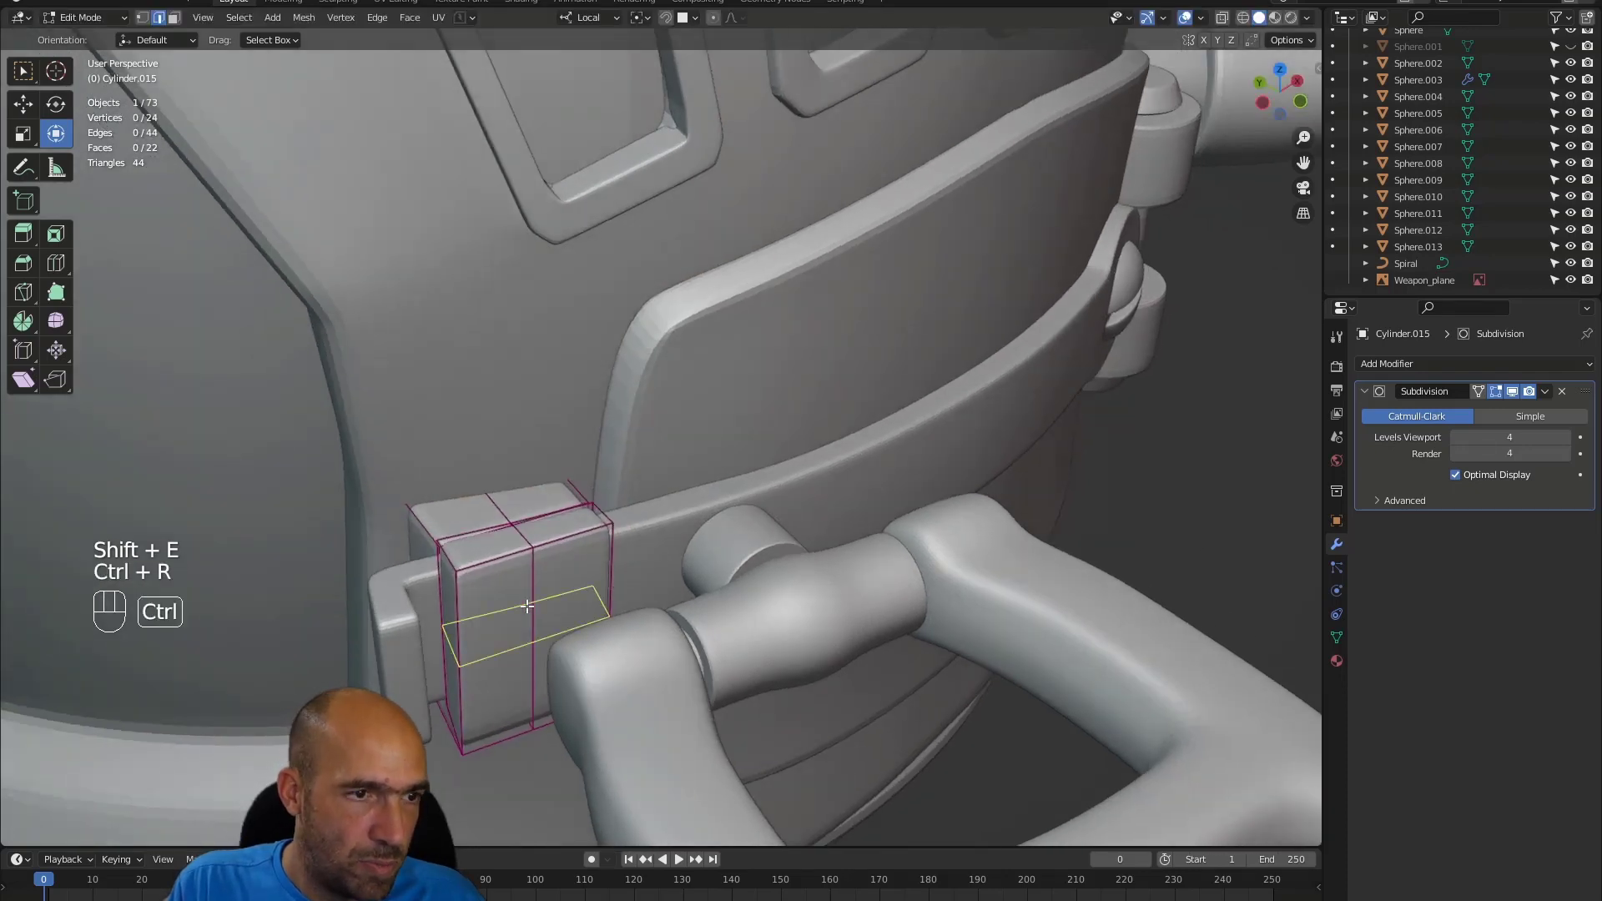
click(528, 607)
right_click(528, 607)
alt+middle_drag(471, 536, 399, 621)
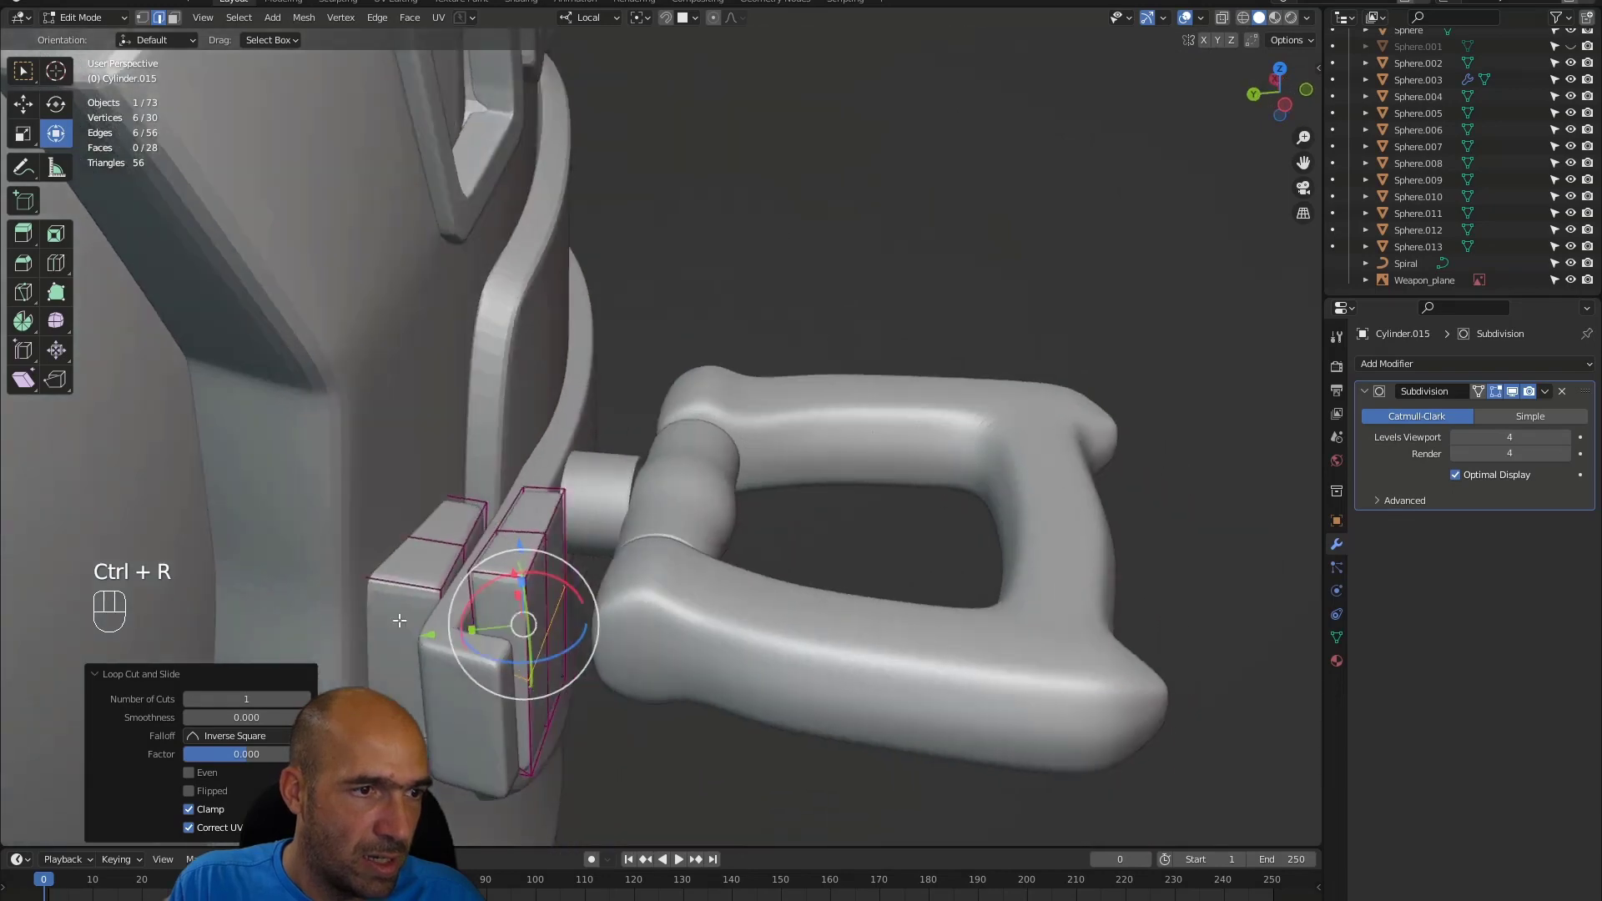
key(ctrl+r)
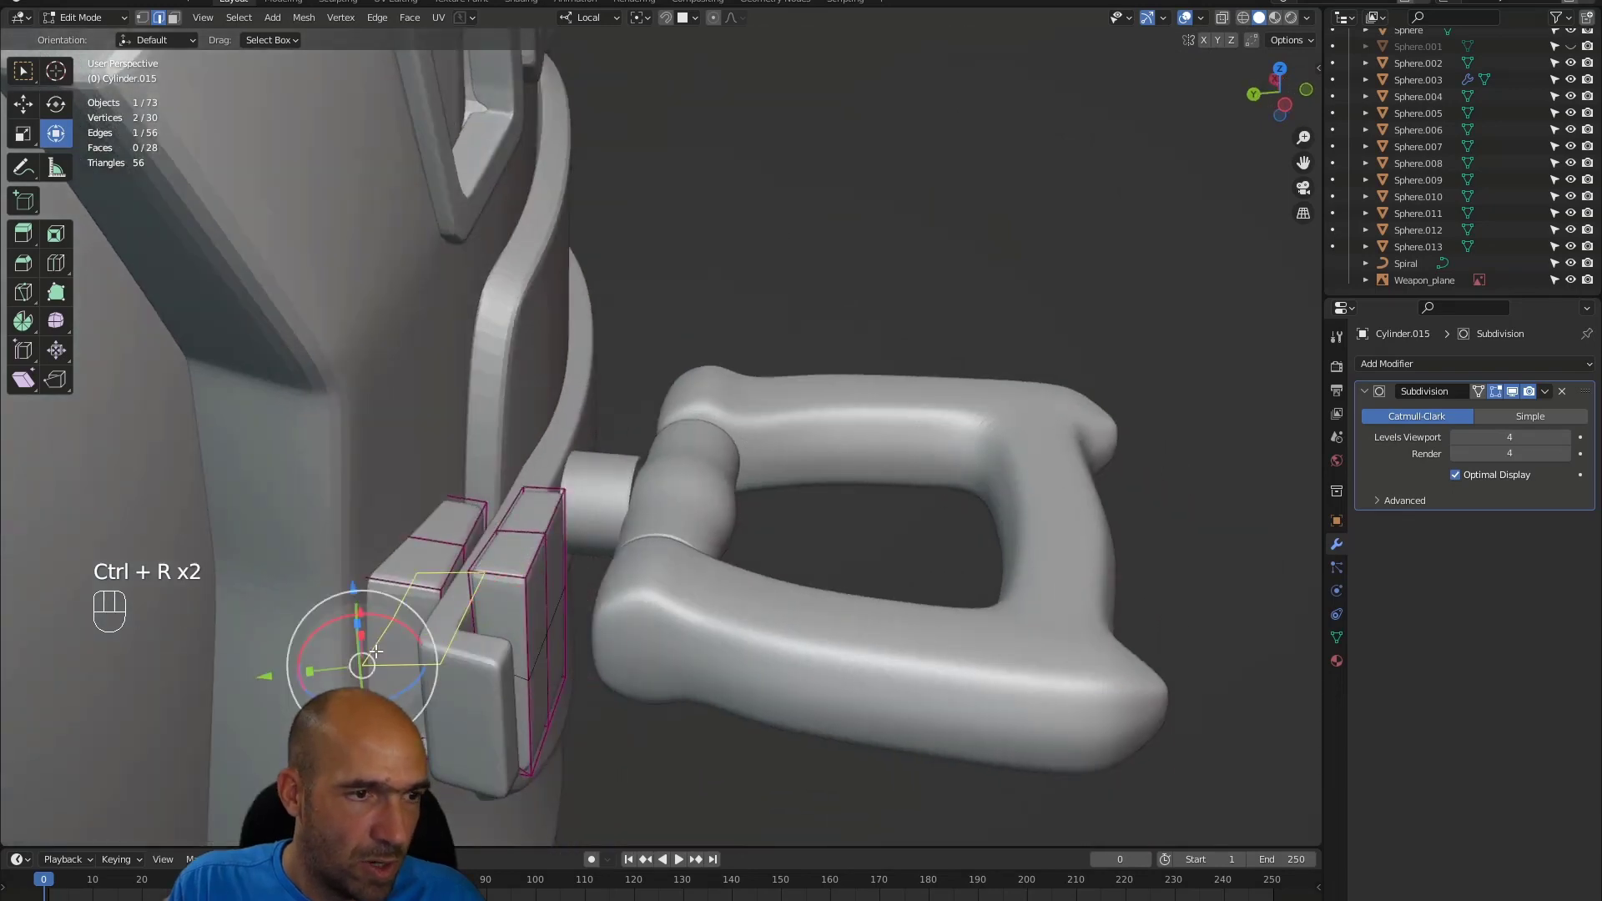
click(367, 643)
right_click(367, 643)
alt+middle_drag(608, 586, 575, 650)
scroll(584, 655, down, 8)
click(719, 662)
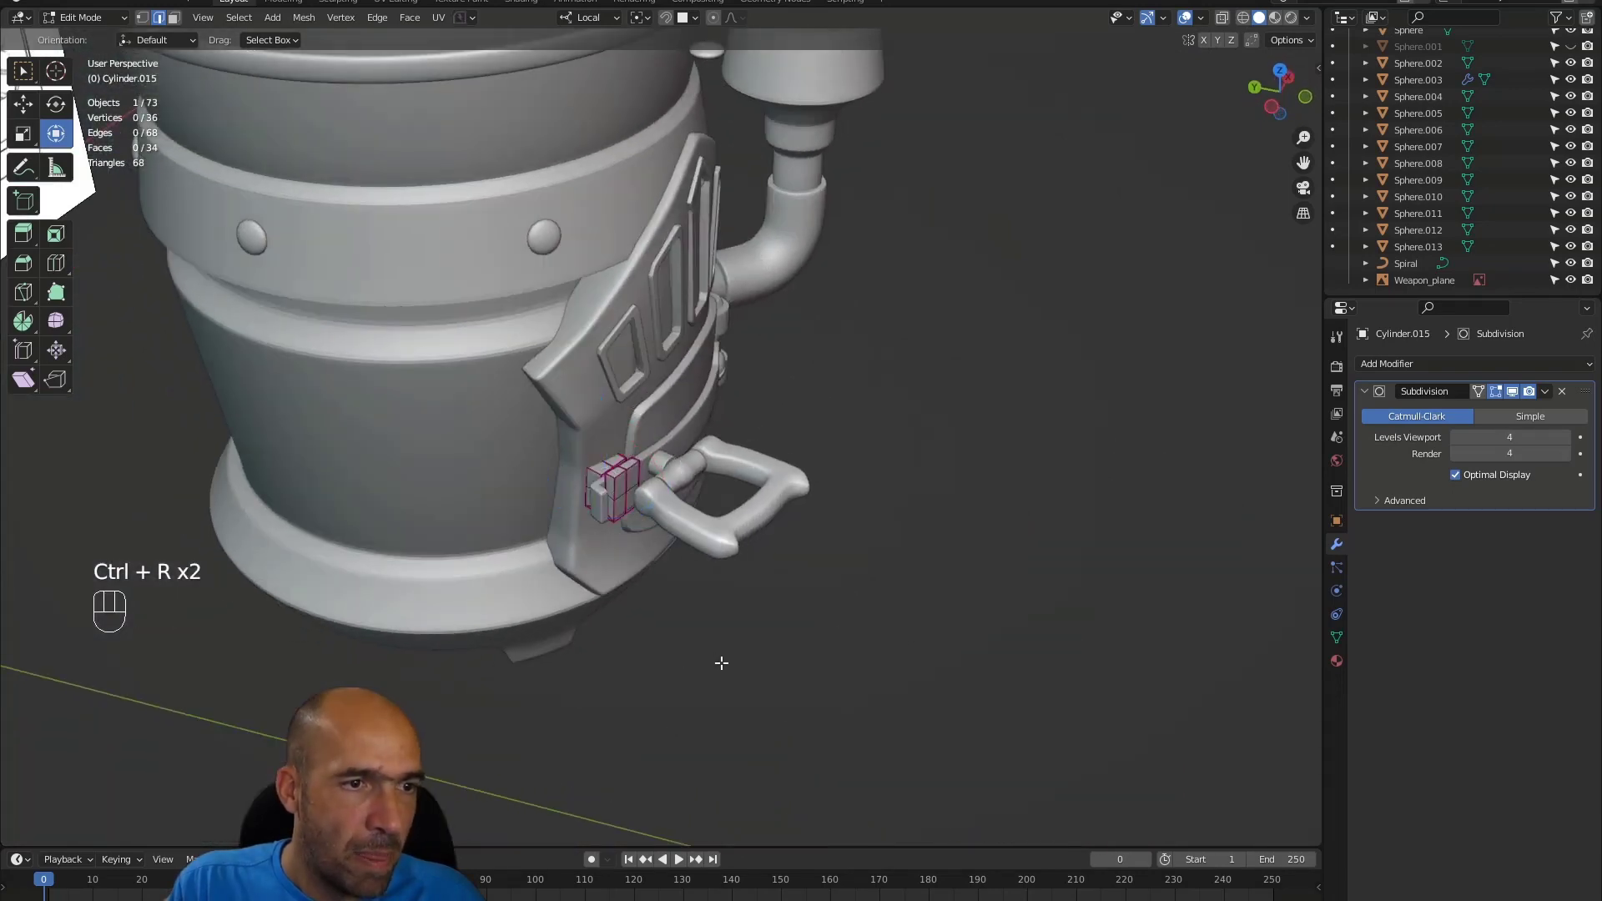
- Switch to the backing plate behind the door's grille openings and apply its Mirror modifier in Object Mode
alt+middle_drag(939, 613, 783, 313)
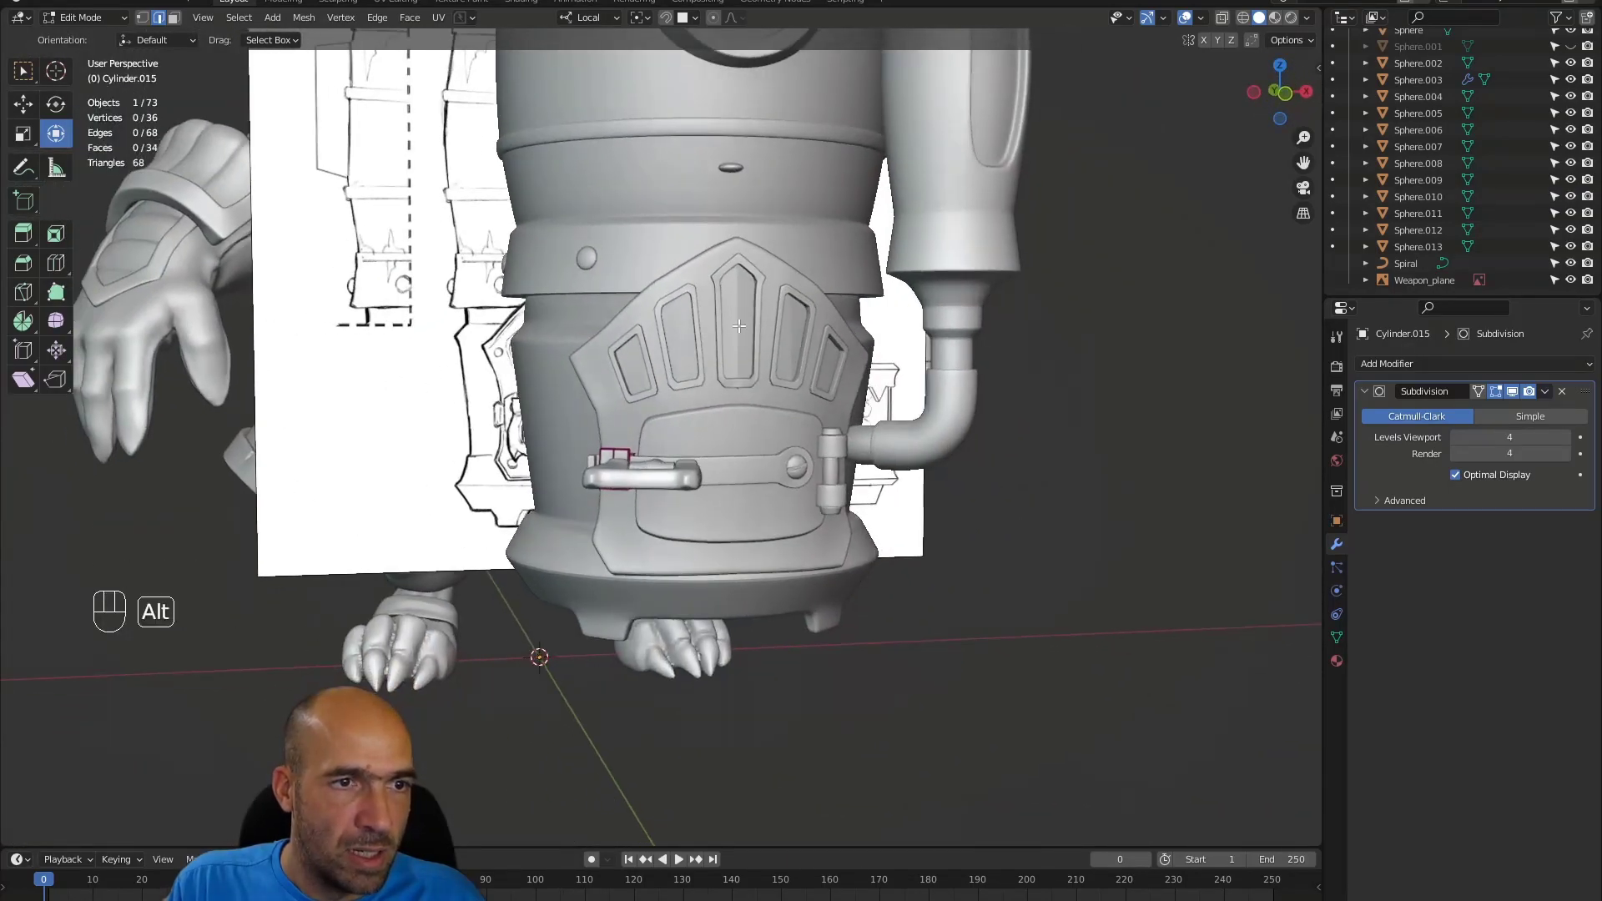
key(alt+q)
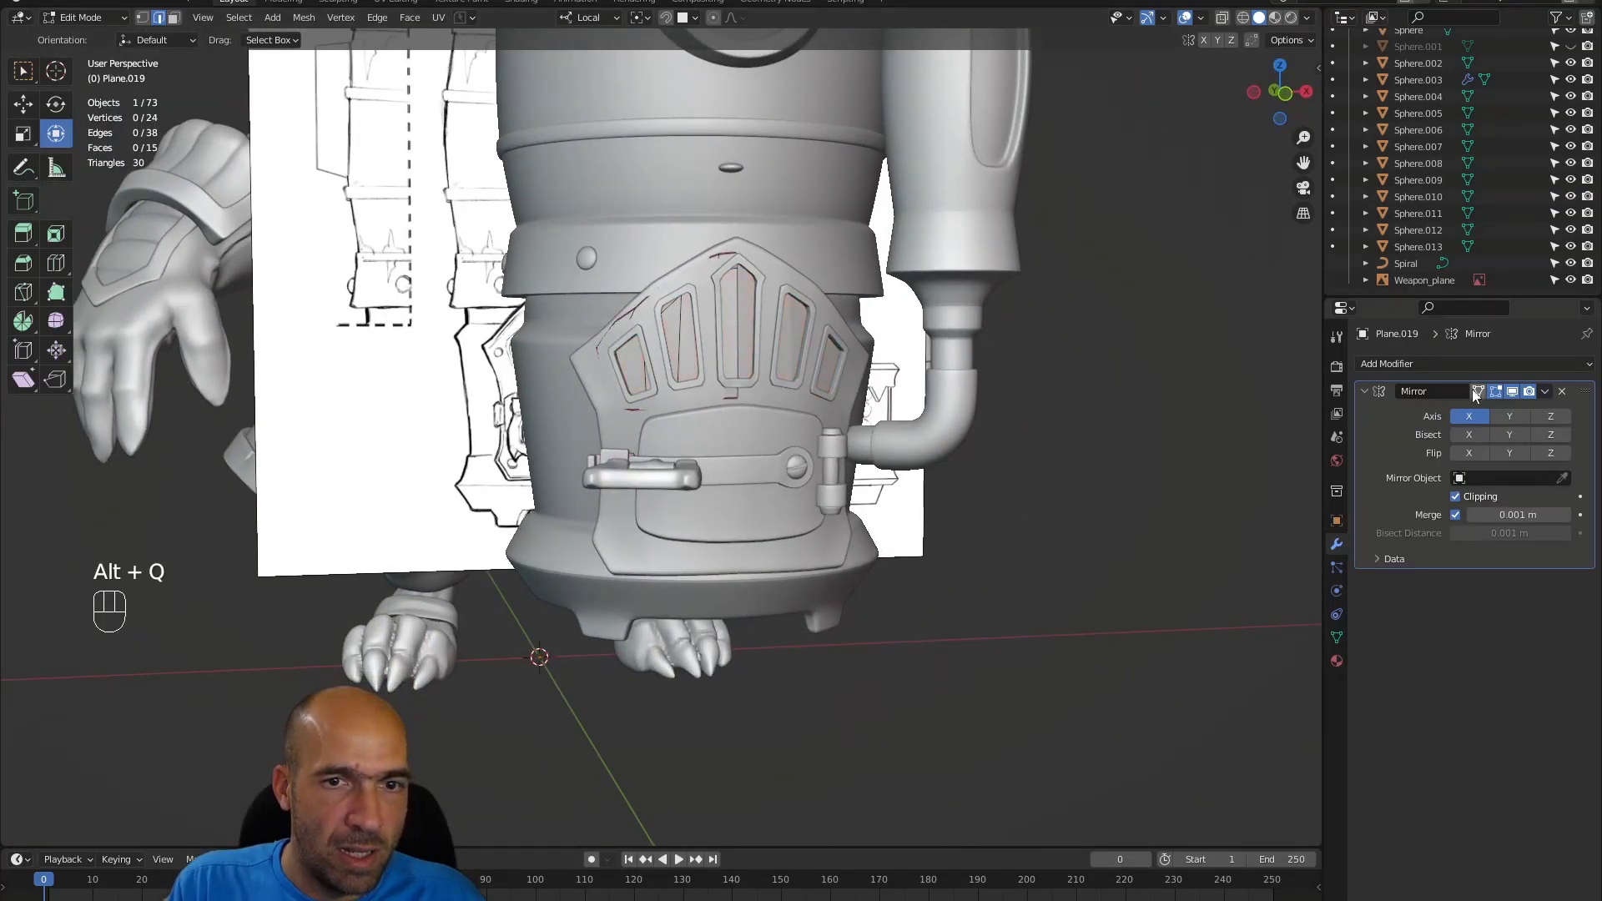
click(1545, 391)
key(ctrl+Tab)
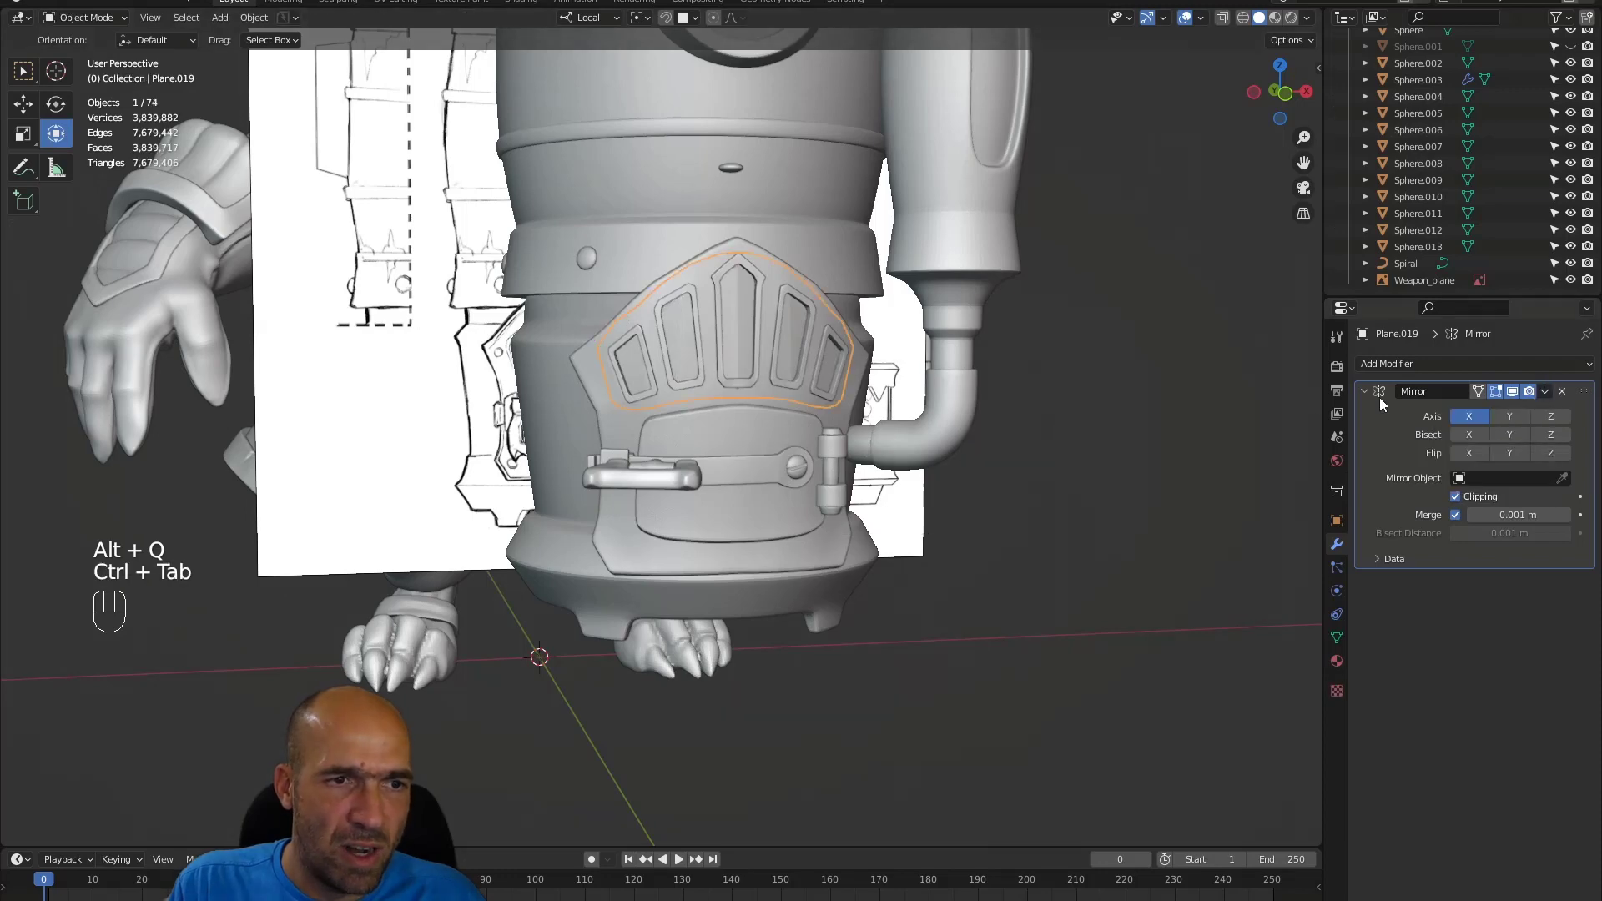
click(1542, 392)
click(1527, 408)
- Add a Subdivision Surface modifier at level 3 for viewport and render to the grille backing plate and apply it
click(1494, 366)
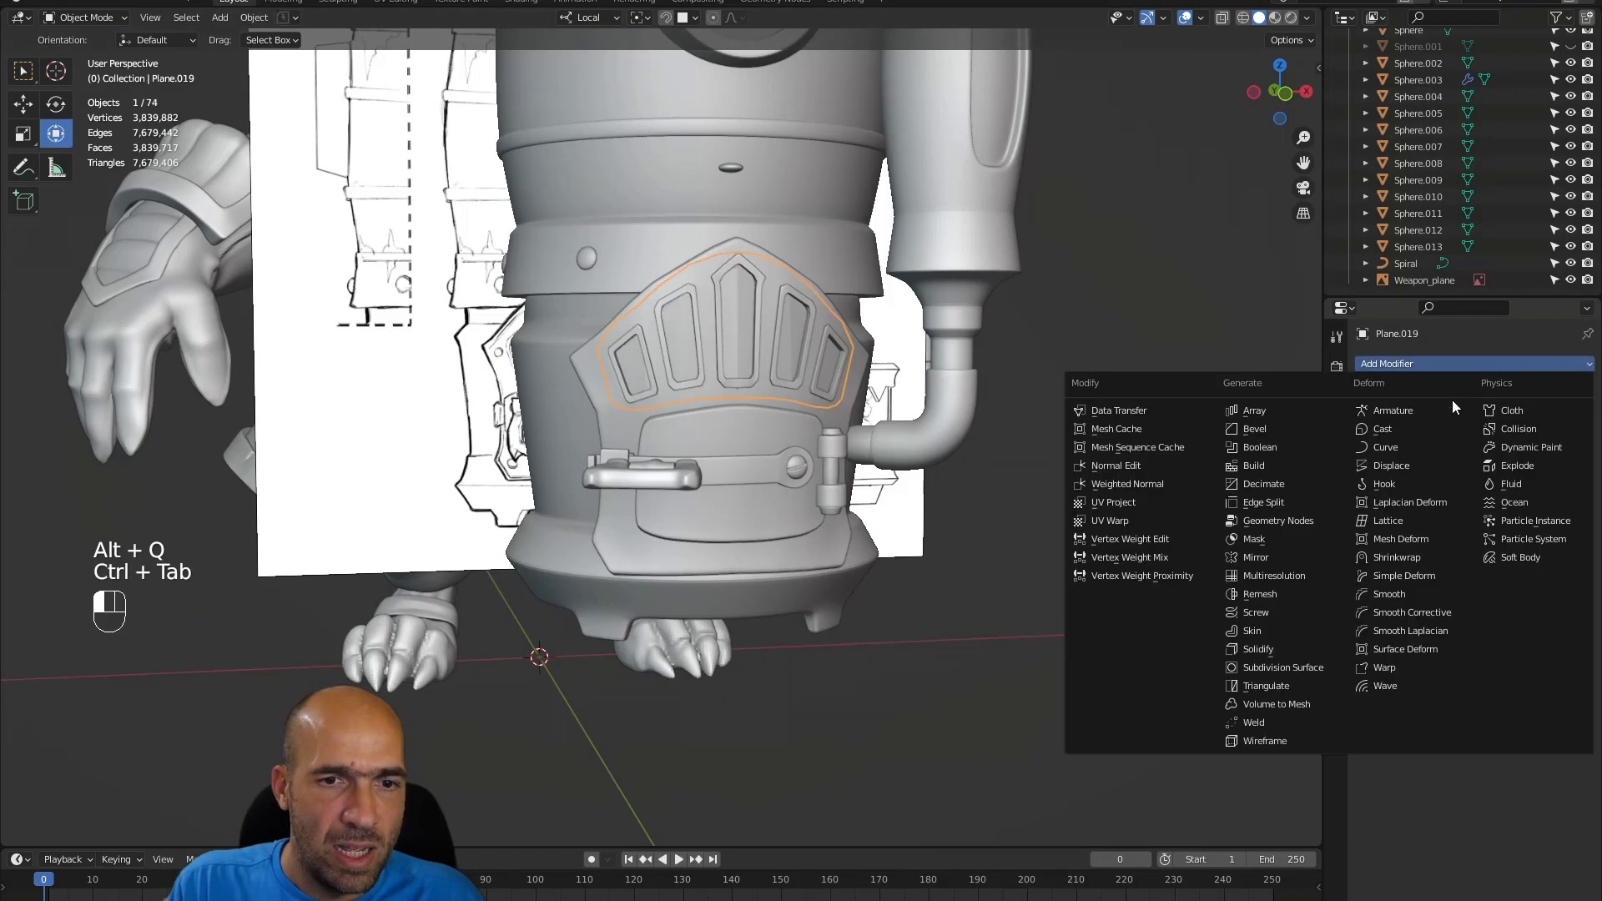
click(1270, 668)
scroll(996, 461, up, 4)
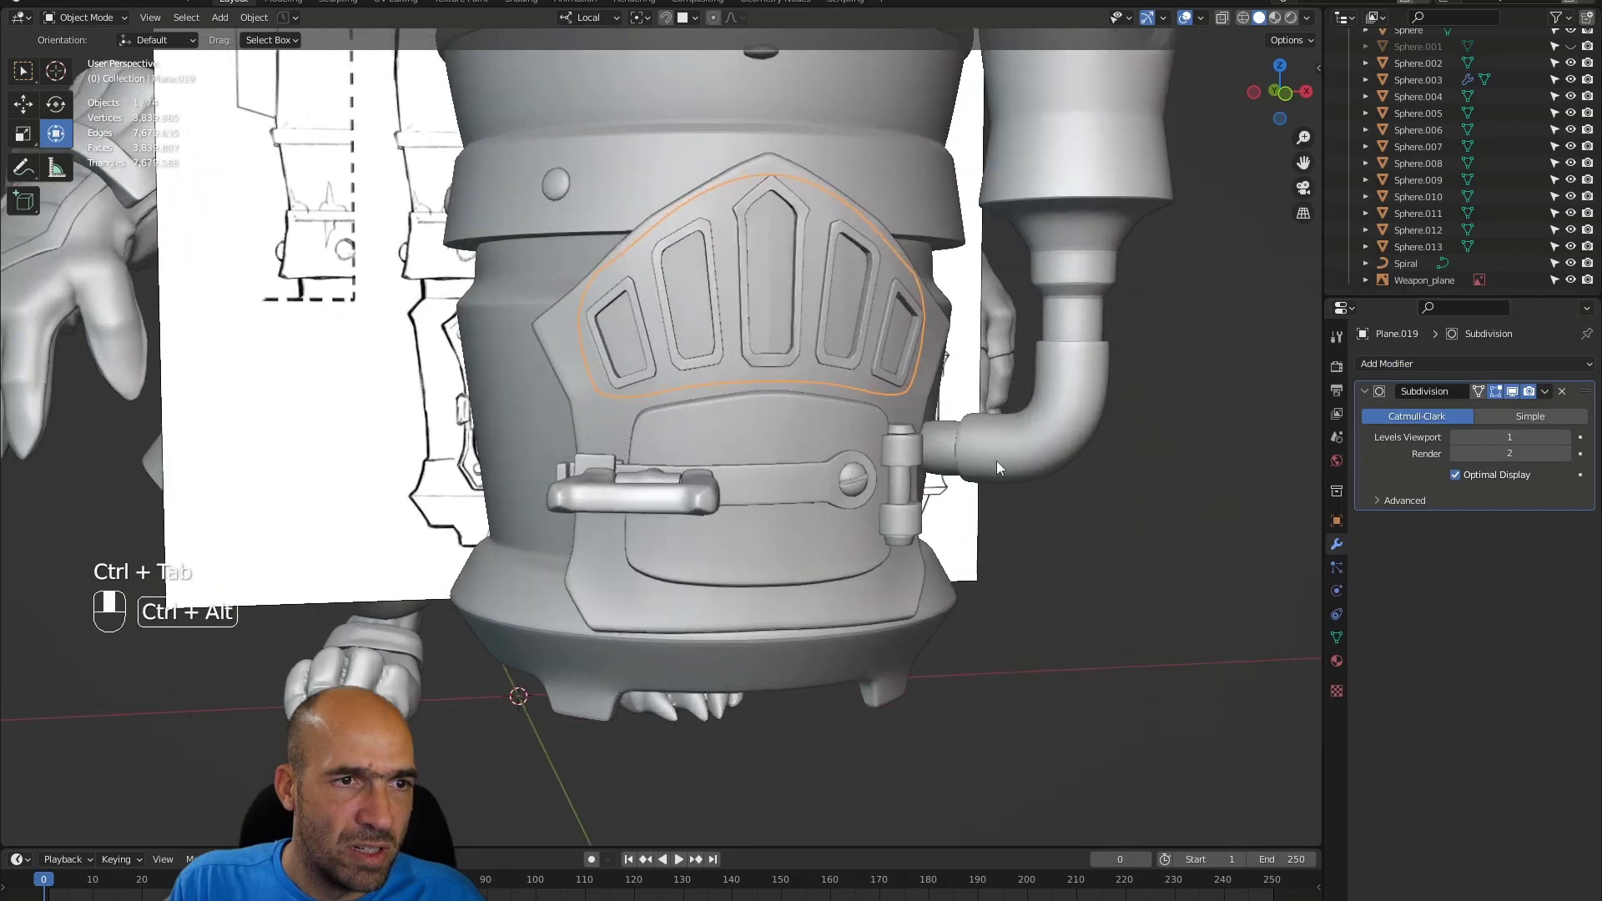
click(1568, 439)
click(1567, 454)
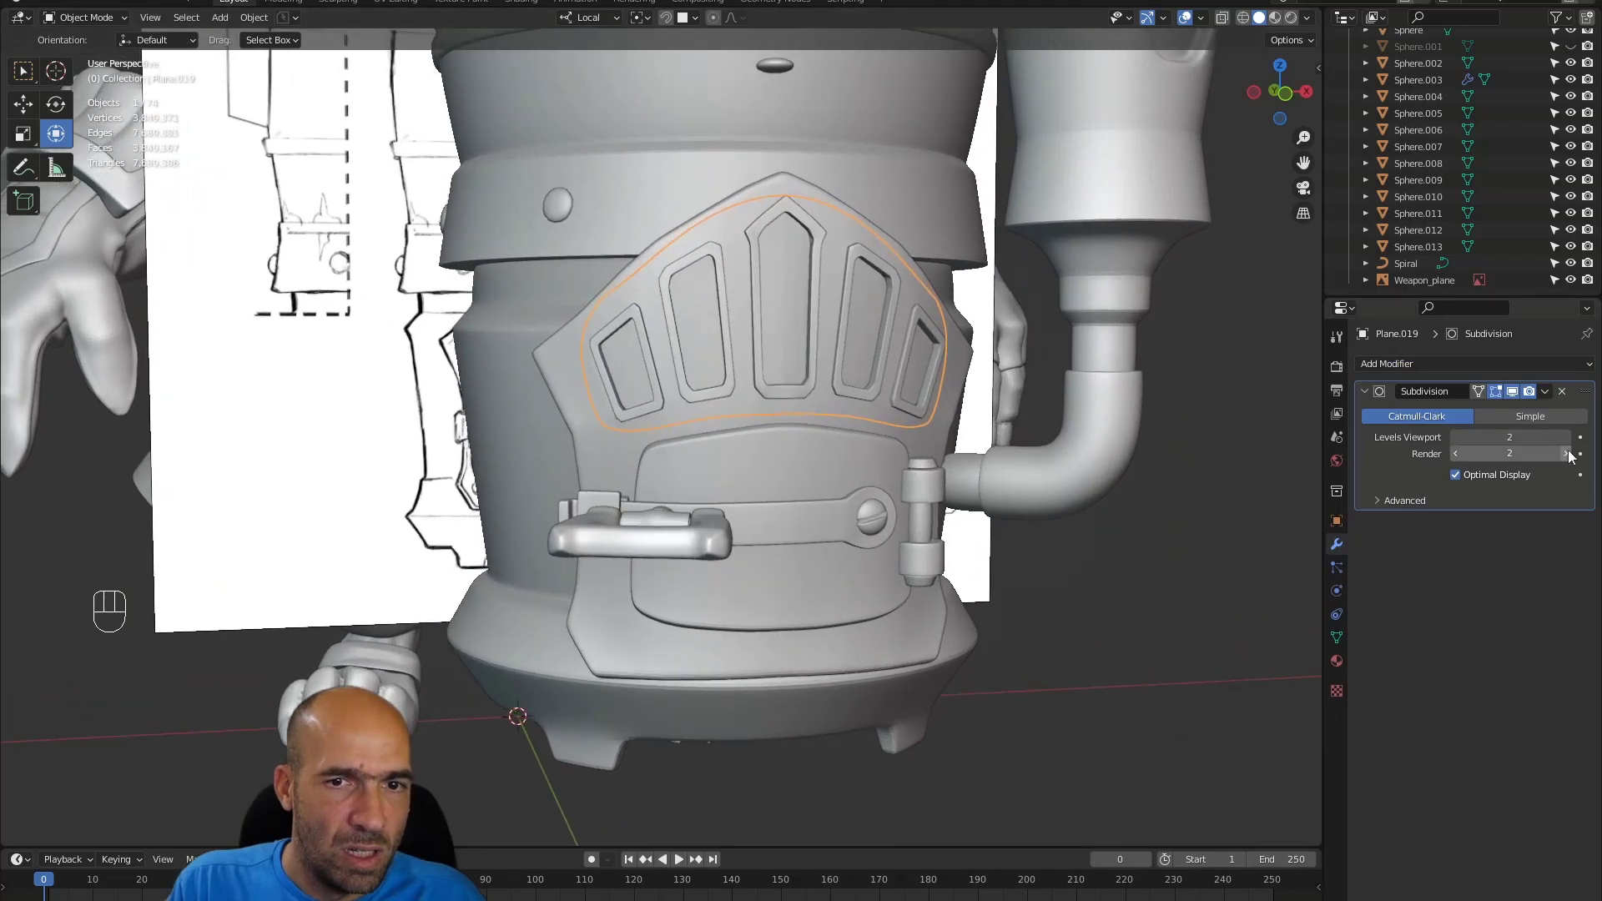
click(1565, 437)
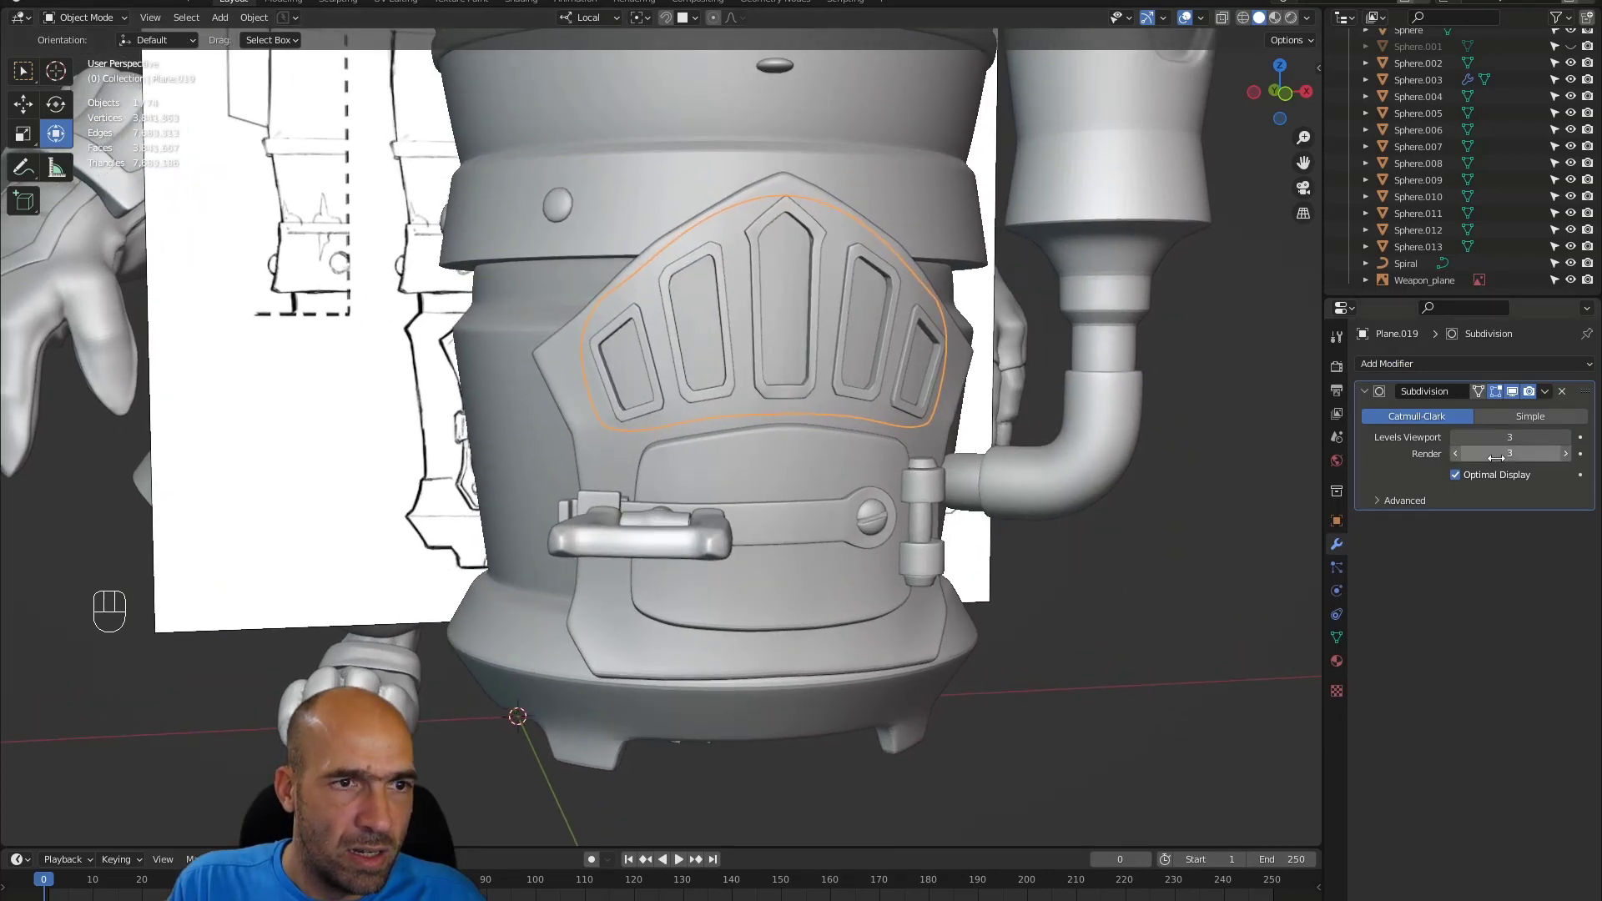
middle_drag(923, 442, 991, 444)
click(1546, 394)
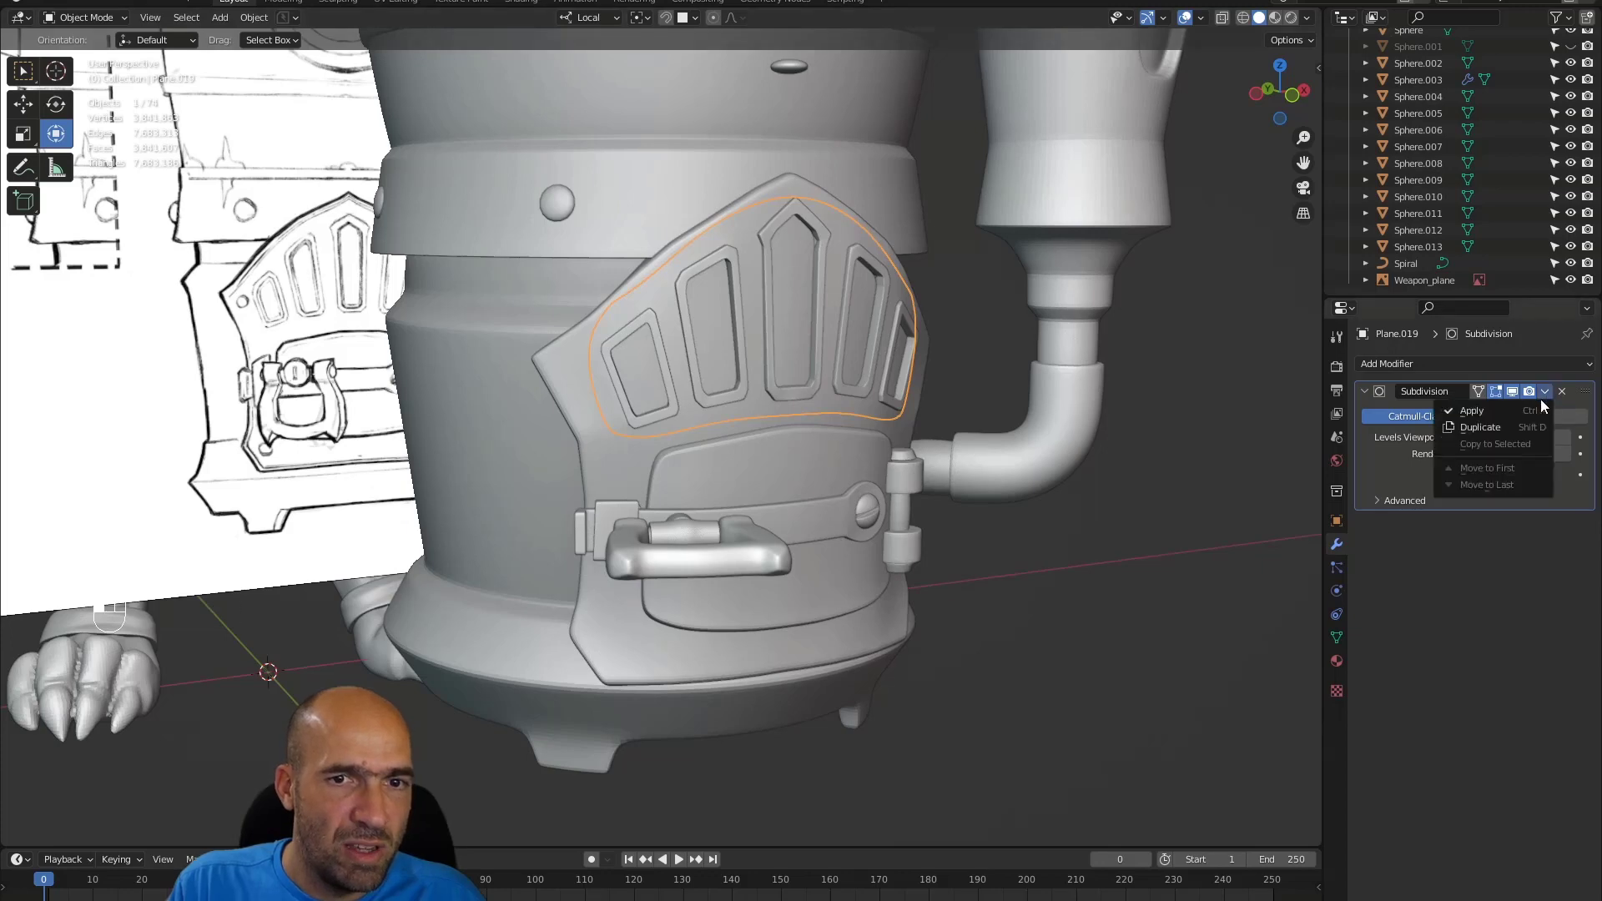
click(1469, 411)
- Inspect the whole barrel and isolate the grille backing plate to check its shape before restoring the full scene
ctrl+alt+middle_drag(1088, 446, 879, 429)
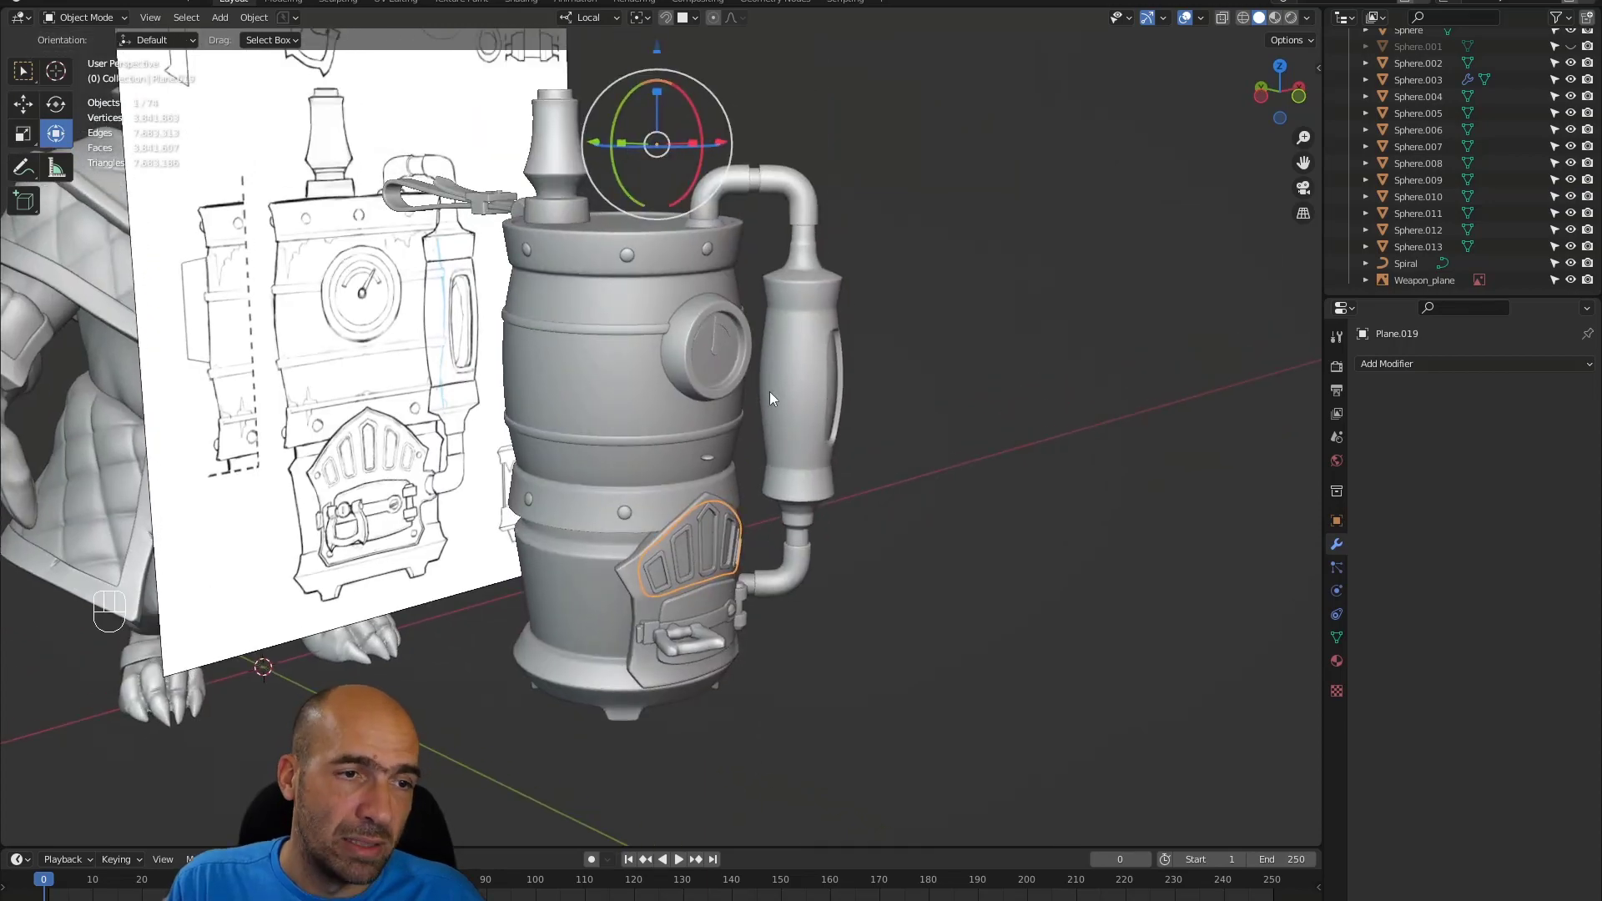
alt+middle_drag(693, 458, 553, 405)
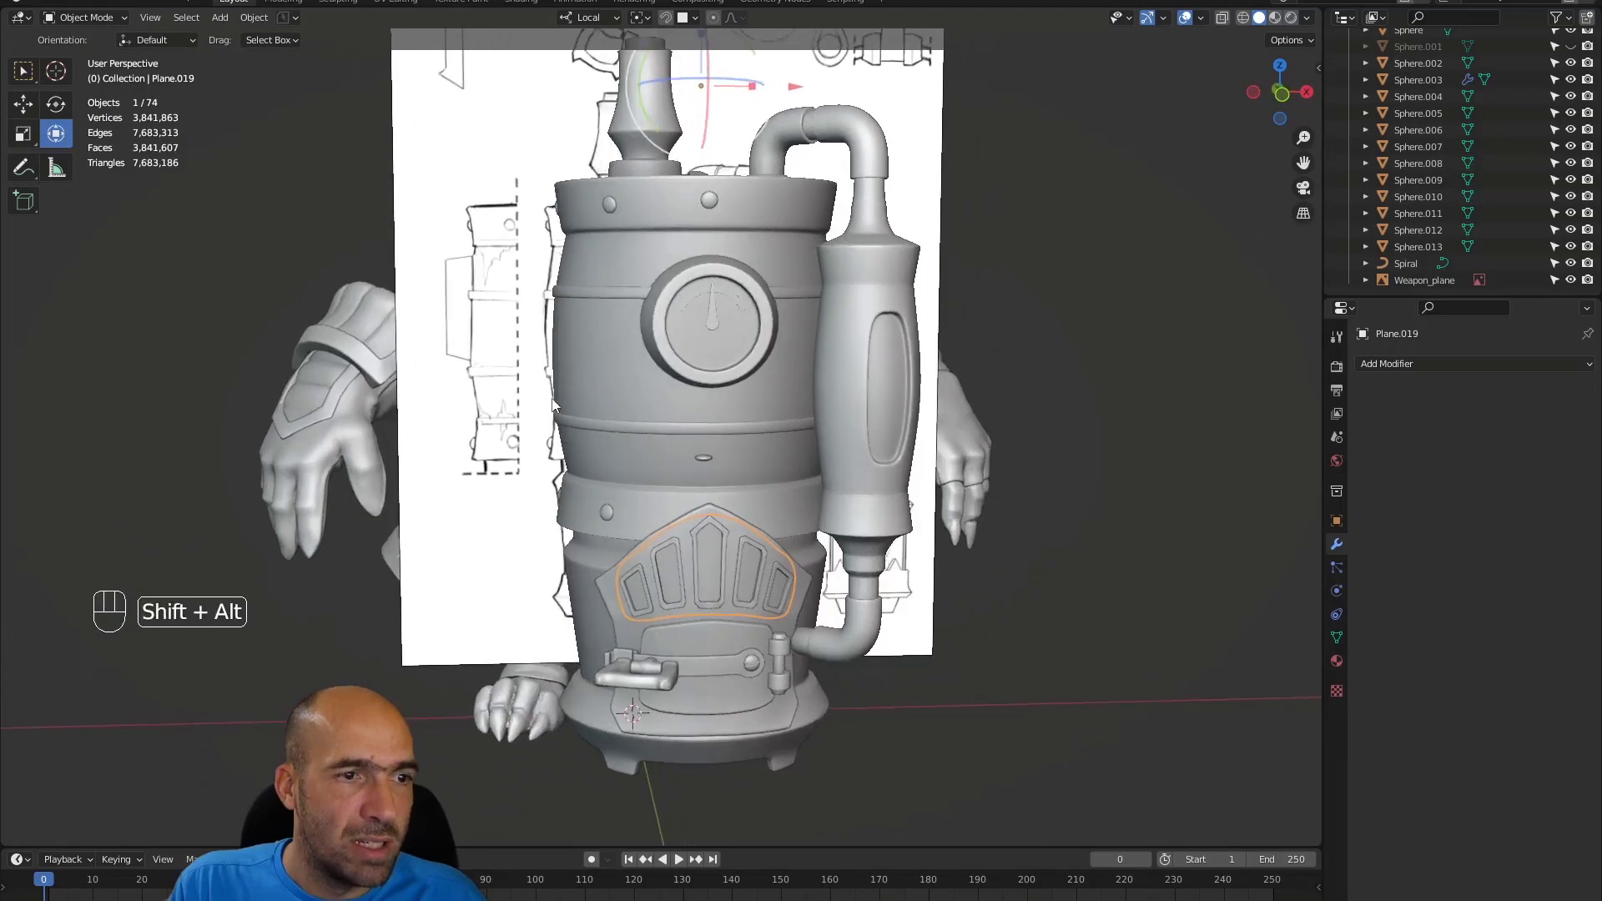
key(slash)
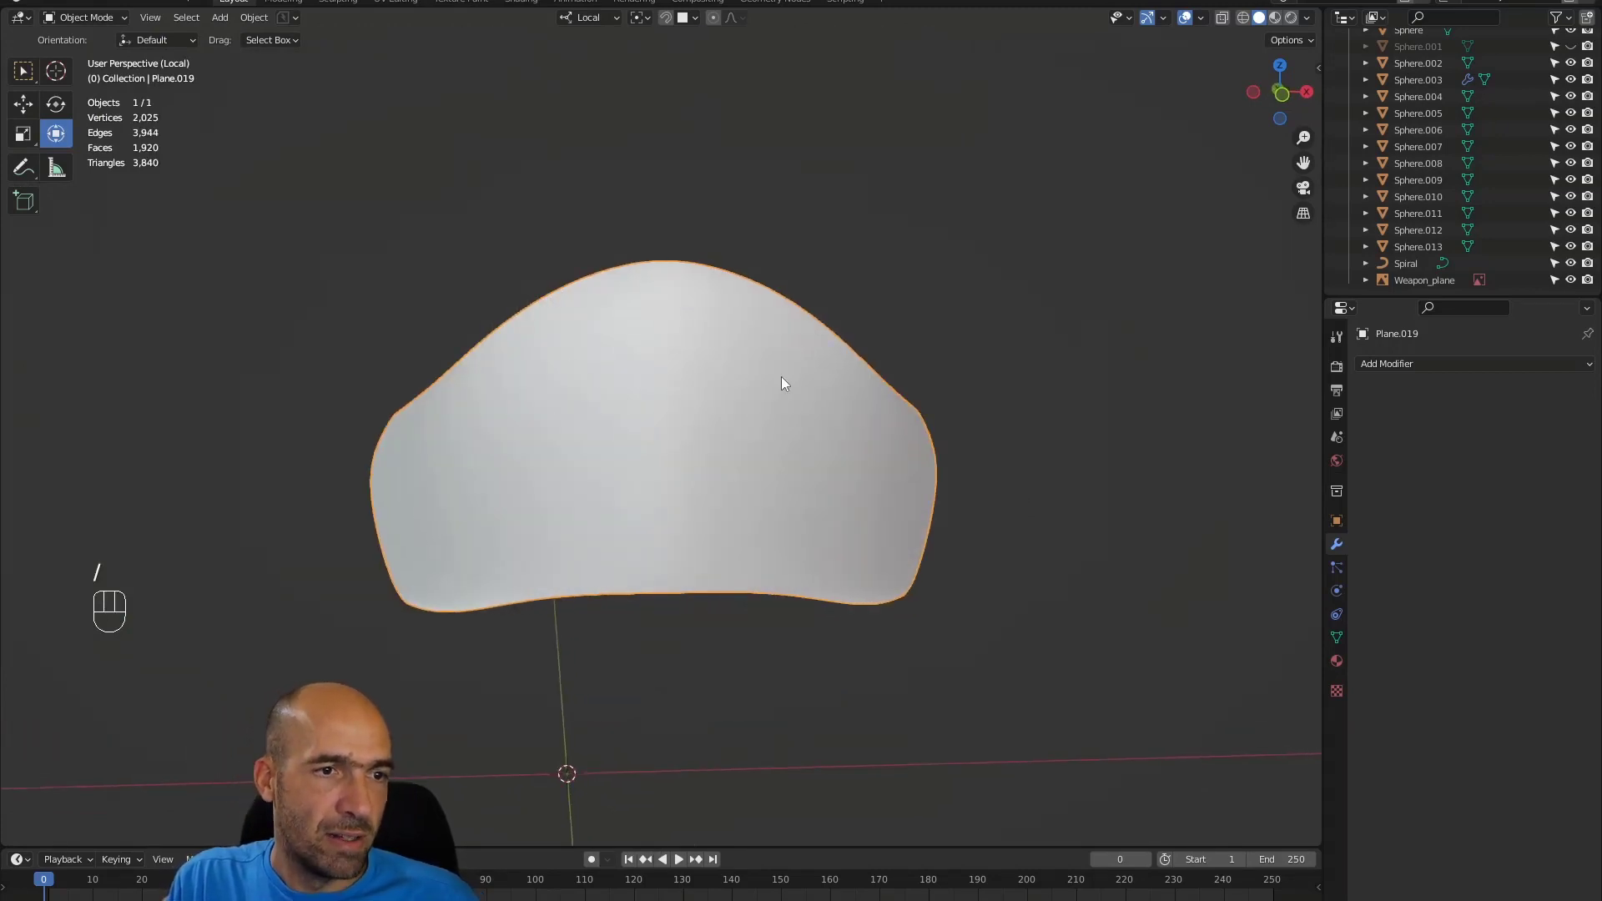
key(slash)
alt+middle_drag(779, 379, 779, 473)
- Select the rivet on the barrel's lower metal band beside the door and put it in Sculpt Mode
click(911, 460)
click(781, 471)
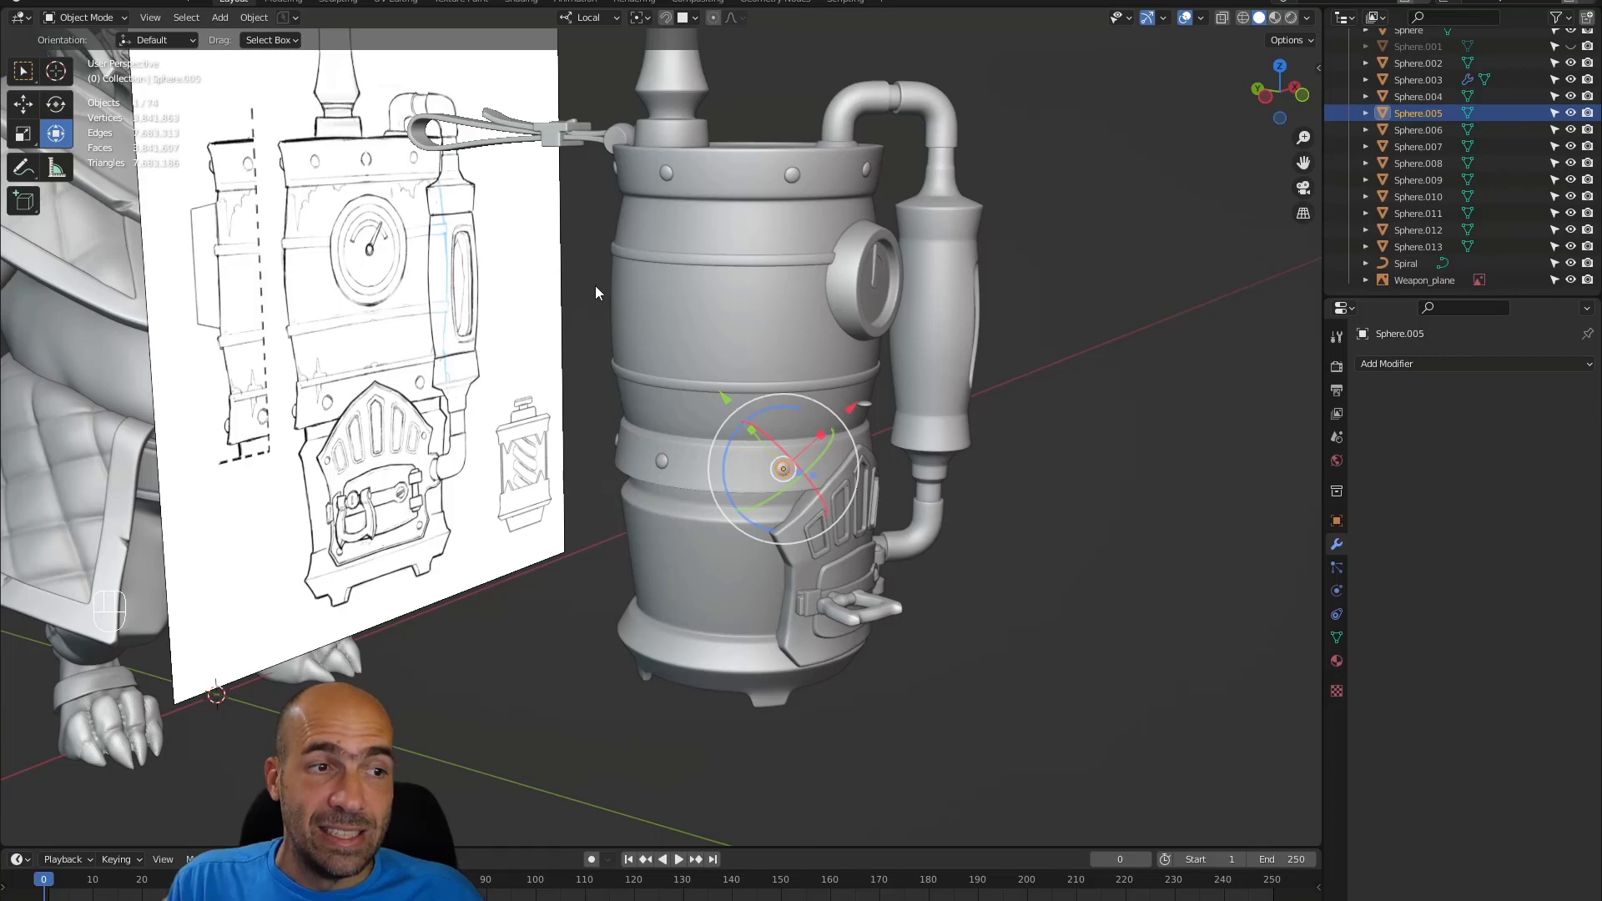
alt+drag(706, 389, 721, 420)
mouse_move(721, 420)
alt+shift+mouse_down()
mouse_move(786, 438)
mouse_move(768, 419)
mouse_move(778, 446)
mouse_move(828, 465)
mouse_move(800, 438)
mouse_move(941, 429)
mouse_move(957, 438)
mouse_move(953, 494)
mouse_move(944, 509)
mouse_move(935, 422)
mouse_move(682, 432)
mouse_move(738, 424)
alt+shift+mouse_up()
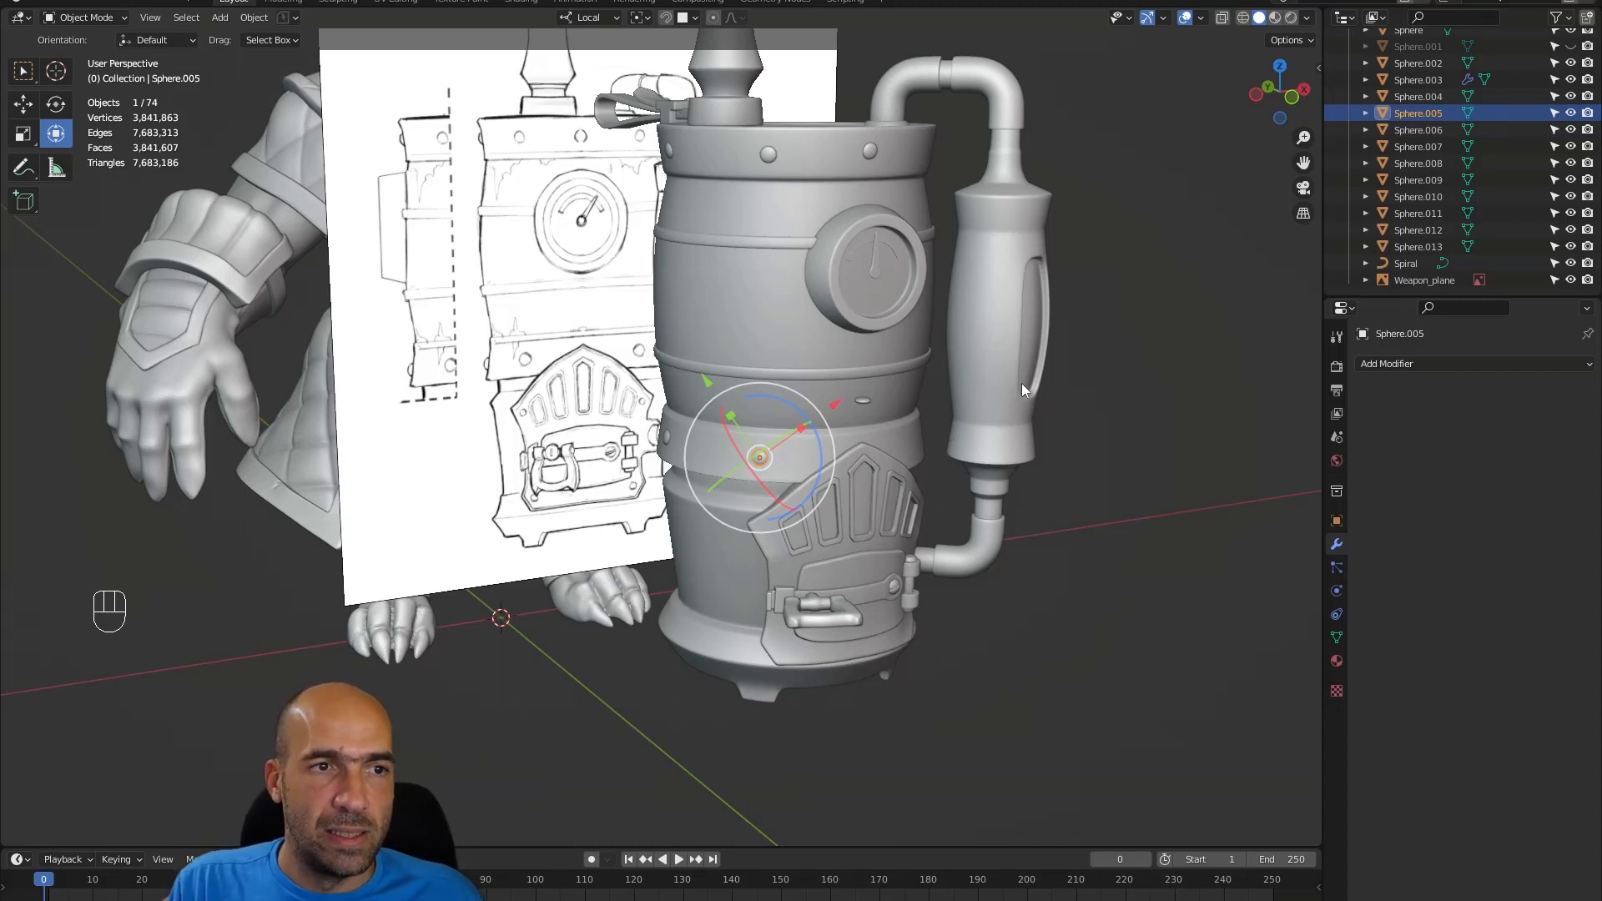
mouse_move(957, 363)
alt+mouse_down()
mouse_move(878, 408)
mouse_move(1027, 393)
mouse_move(945, 401)
mouse_move(893, 383)
mouse_move(971, 364)
alt+mouse_up()
key(ctrl+Tab)
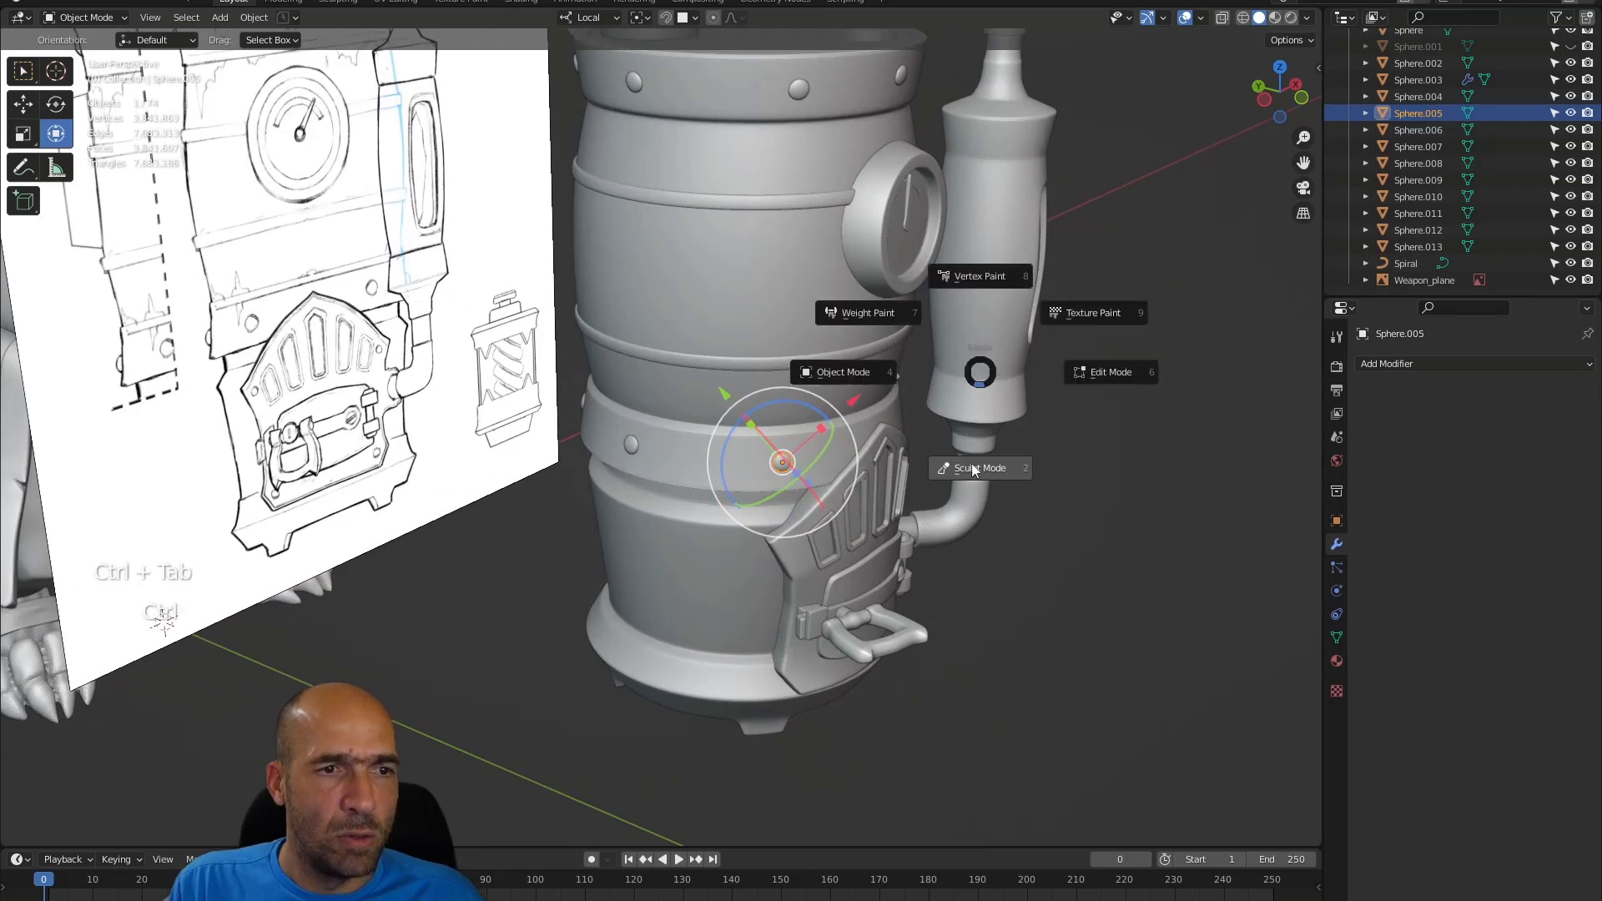
click(971, 465)
alt+drag(1118, 328, 750, 429)
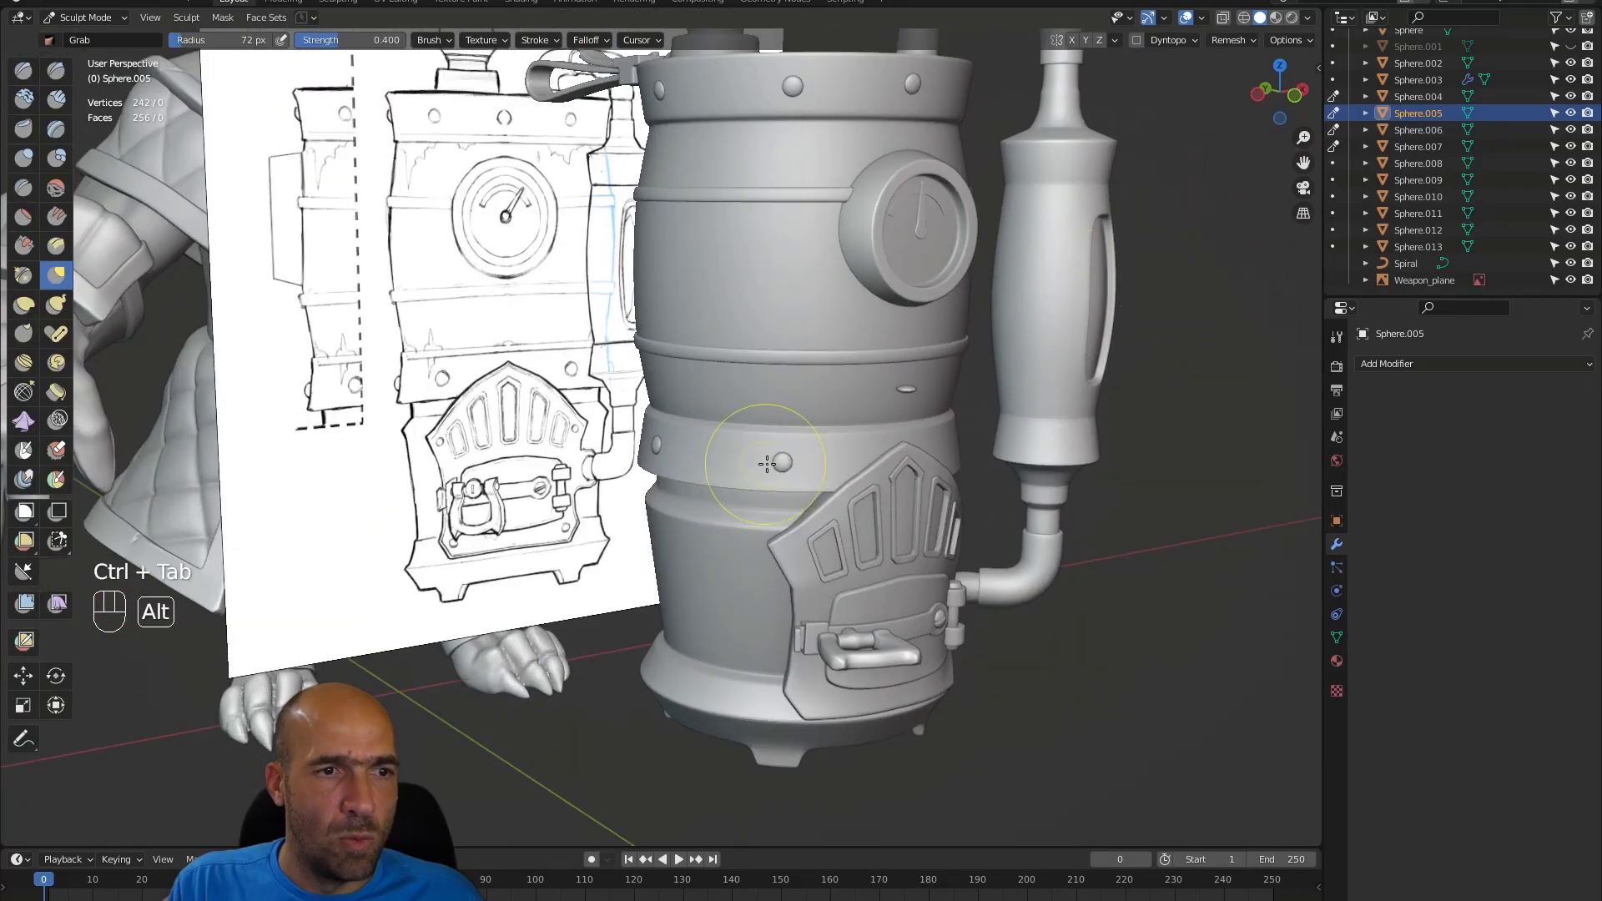
- Try to symmetrize the rivet in the -X to +X direction, and undo it
key(alt+q)
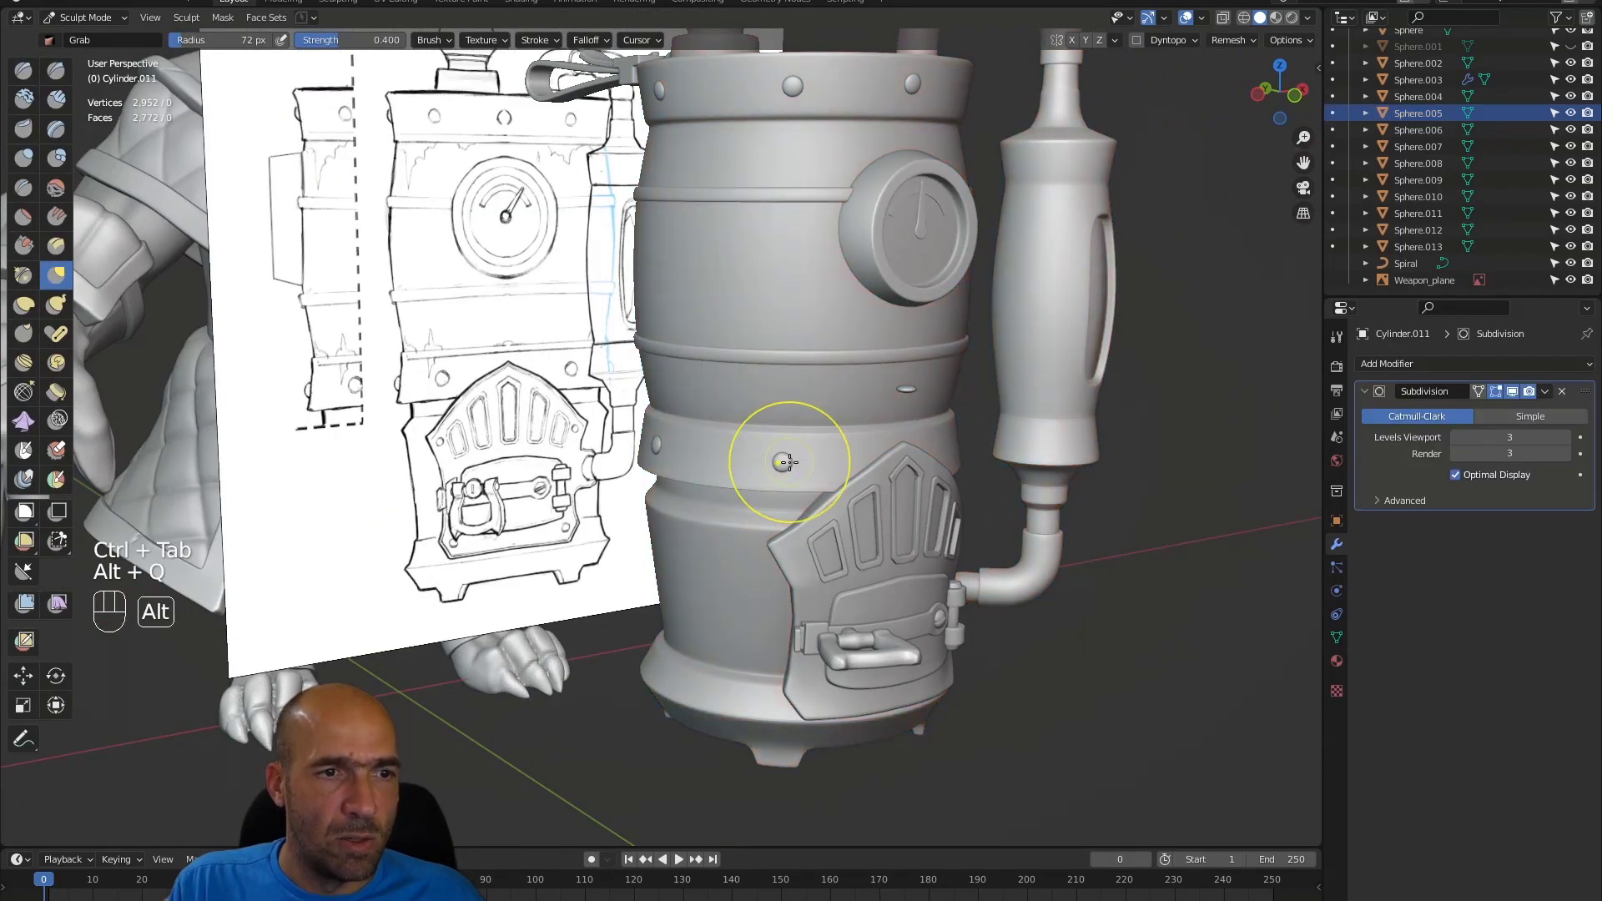
key(alt+q)
click(1115, 40)
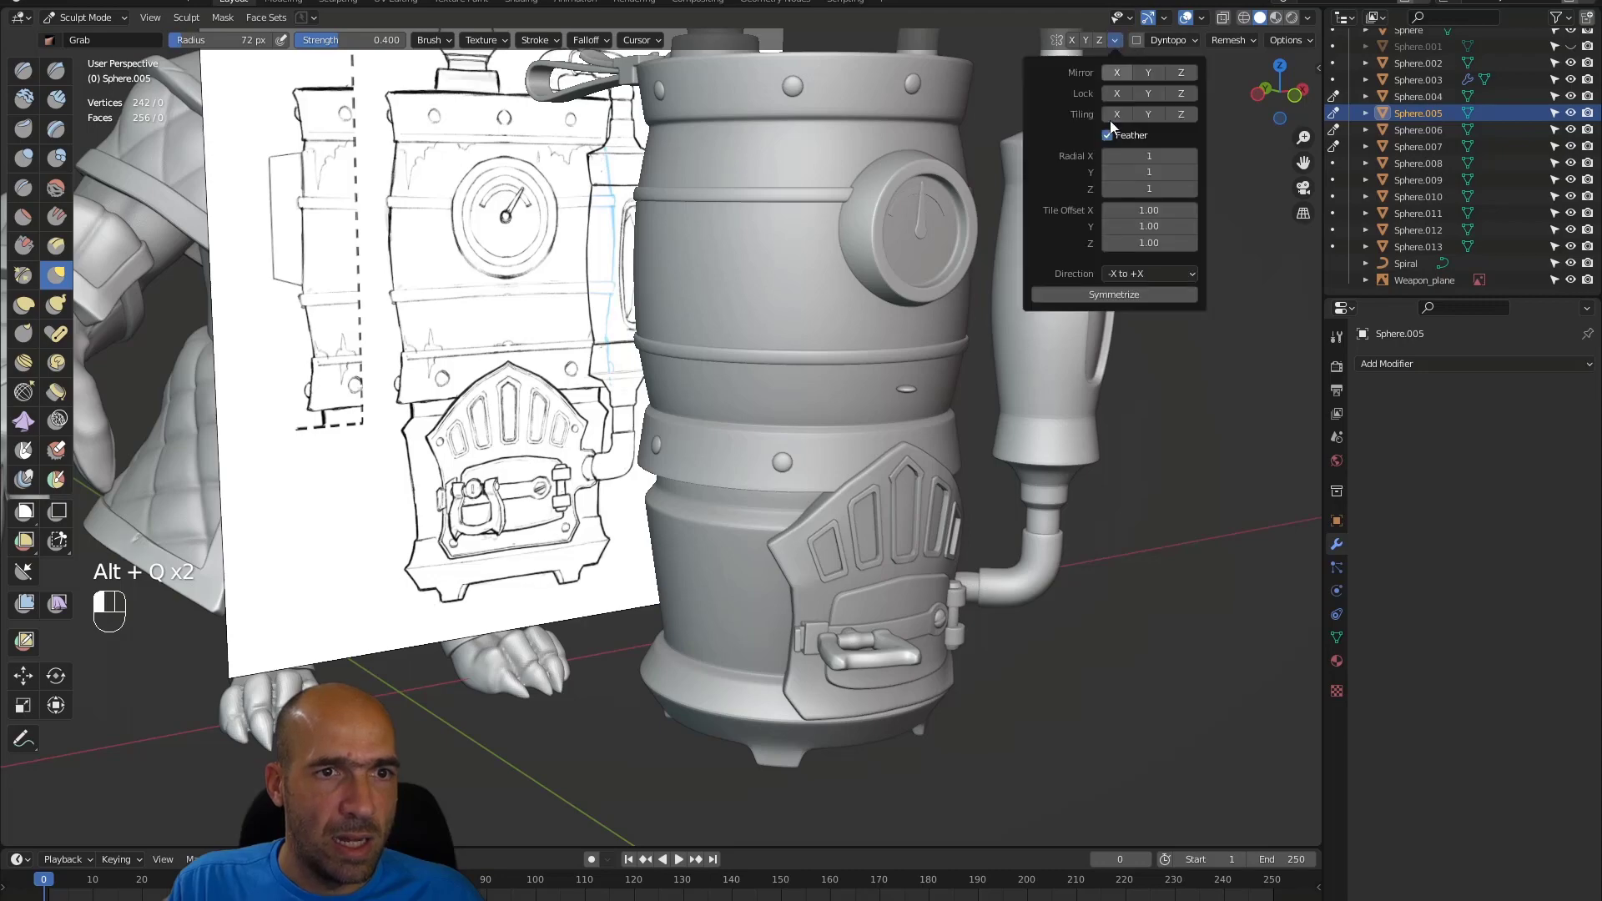
click(1118, 296)
alt+middle_drag(1031, 365, 1002, 451)
scroll(1002, 458, down, 4)
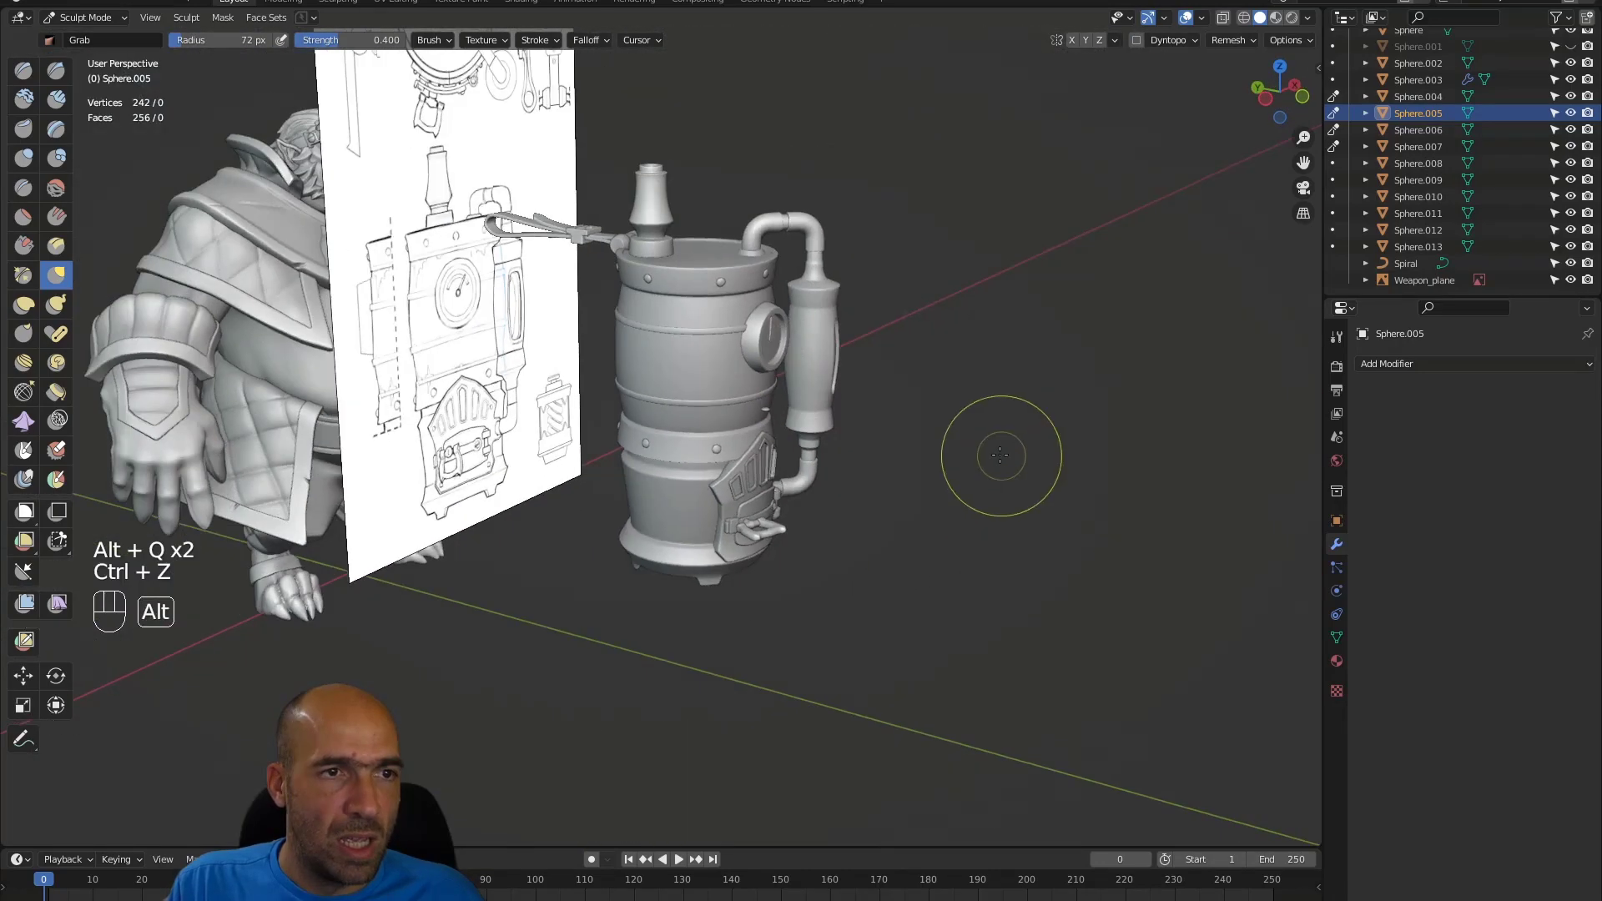
- Hide the Weapon_plane reference image and review the barrel beside the character
alt+middle_drag(929, 389, 807, 371)
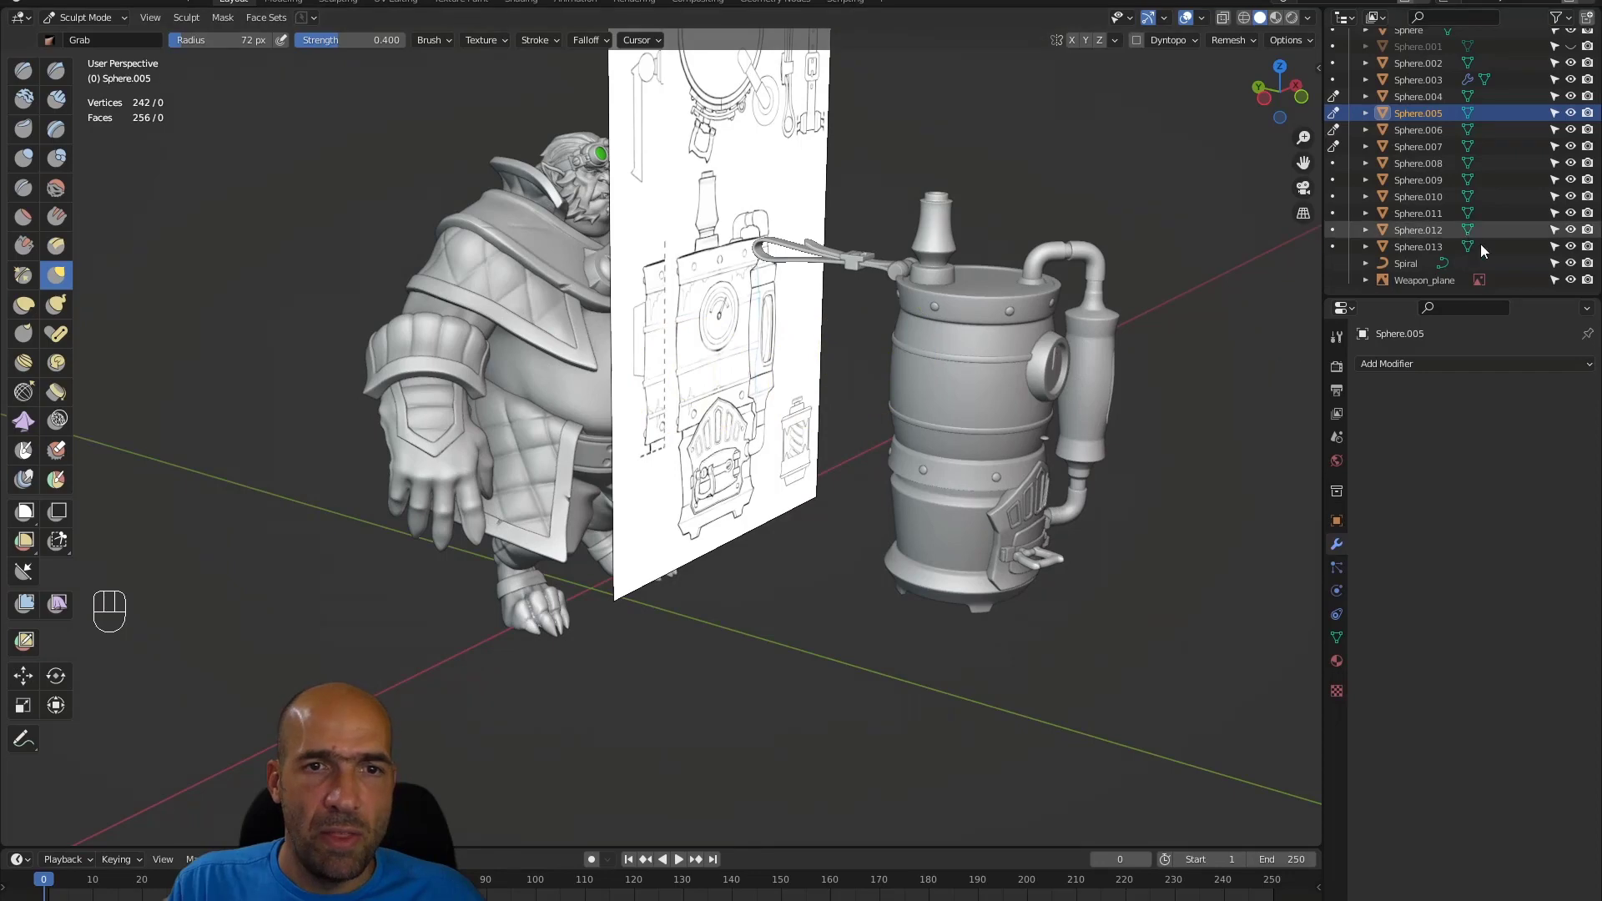
click(1570, 280)
alt+middle_drag(682, 296, 907, 386)
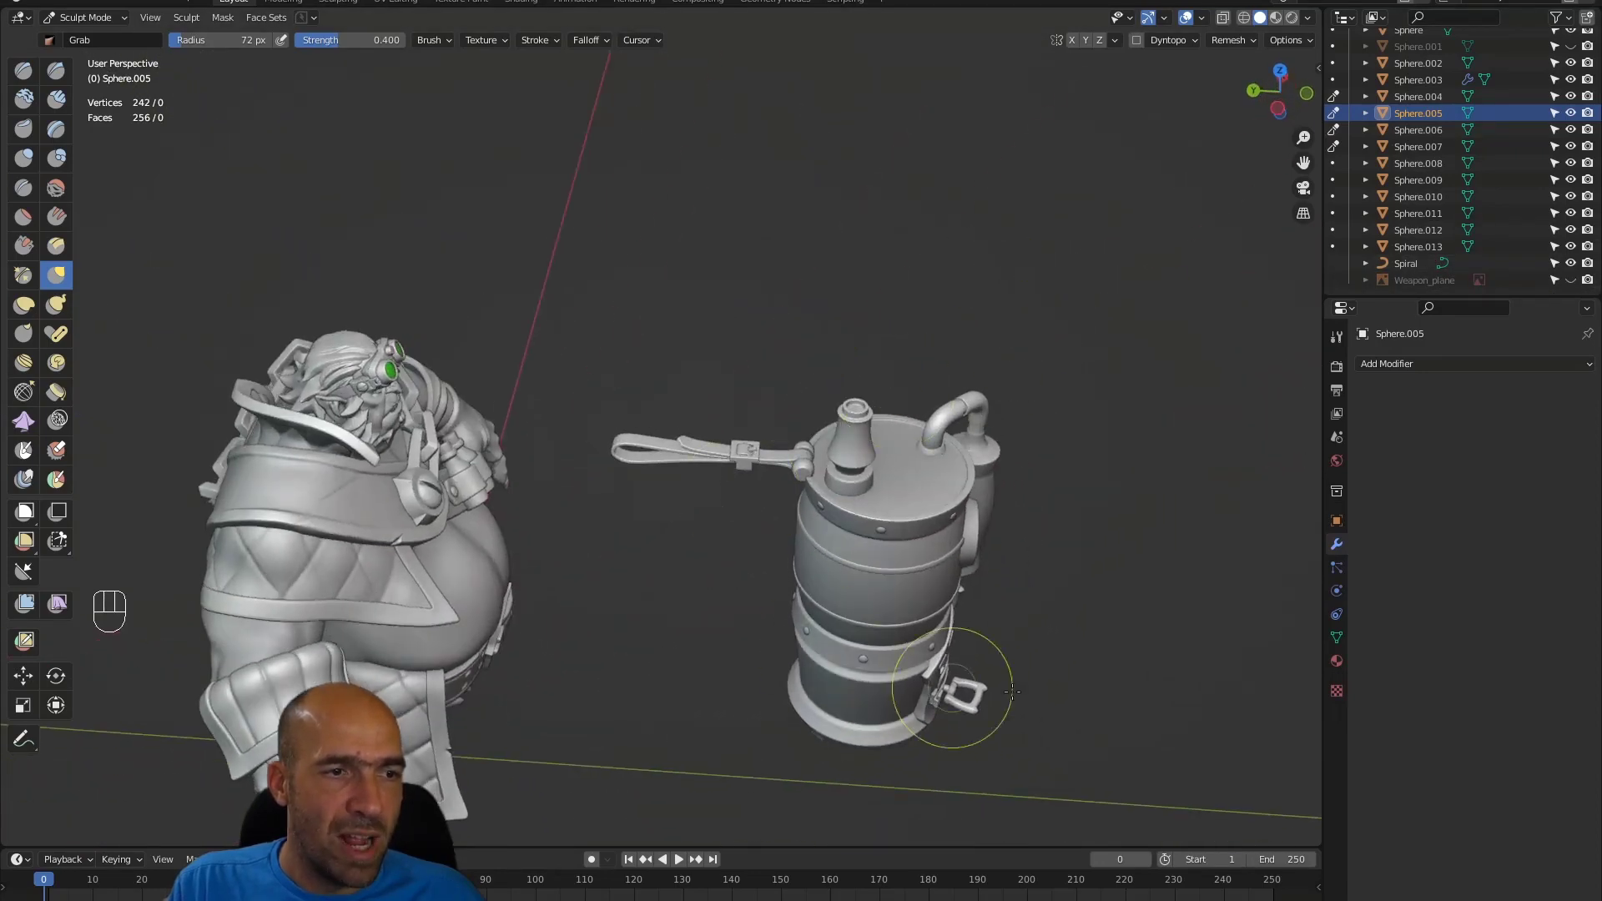
alt+middle_drag(959, 681, 824, 623)
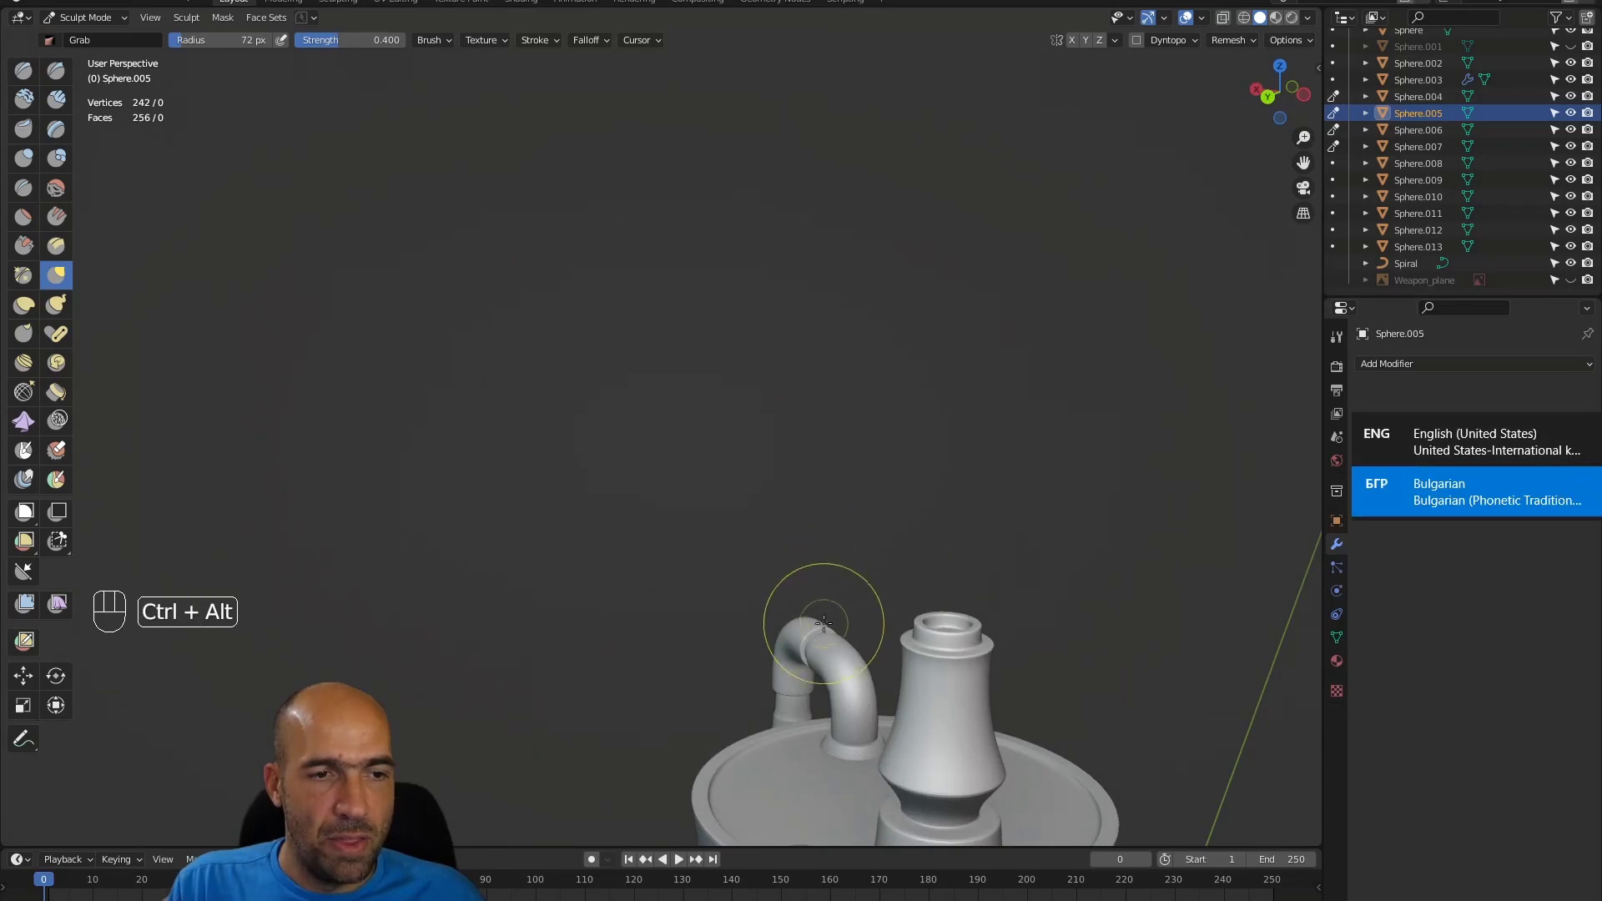
- Transfer Sculpt Mode to the character's body mesh and bring the upper arm and shoulder into close view
mouse_move(801, 533)
ctrl+alt+middle_down()
mouse_move(701, 595)
mouse_move(729, 515)
mouse_move(772, 495)
mouse_move(706, 470)
ctrl+alt+middle_up()
key(alt+q)
alt+shift+middle_drag(1055, 637, 1037, 603)
alt+middle_drag(1038, 603, 1095, 583)
alt+shift+middle_drag(618, 613, 1210, 600)
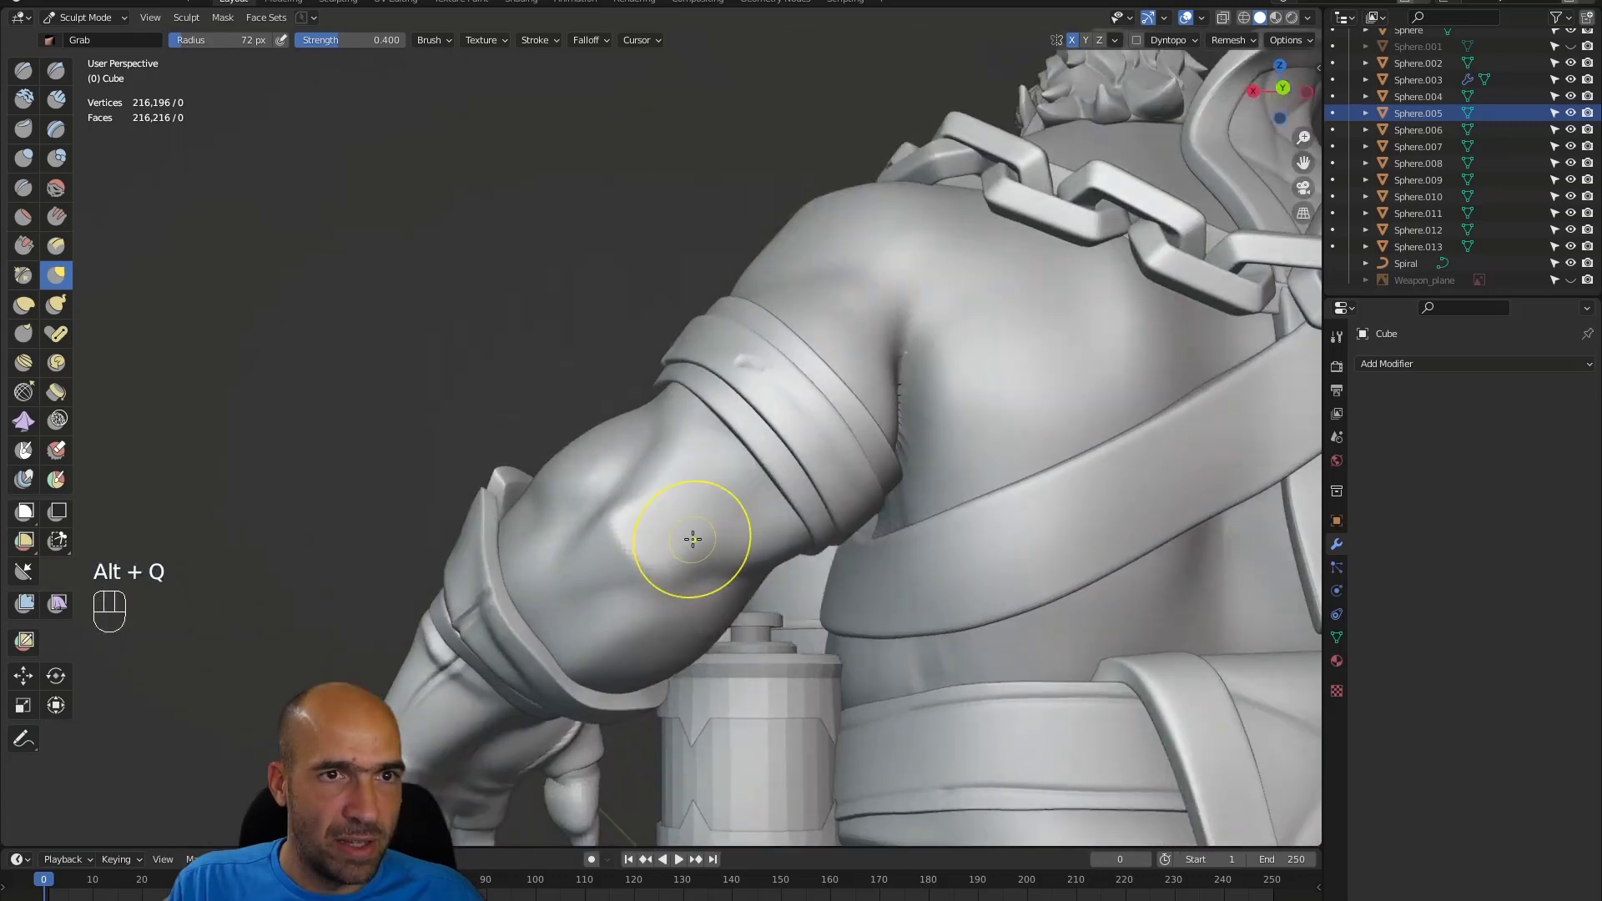
- Pull the back of the elbow out into three pointed spikes with the Grab brush, reducing its radius to 50 px
key(bracketright)
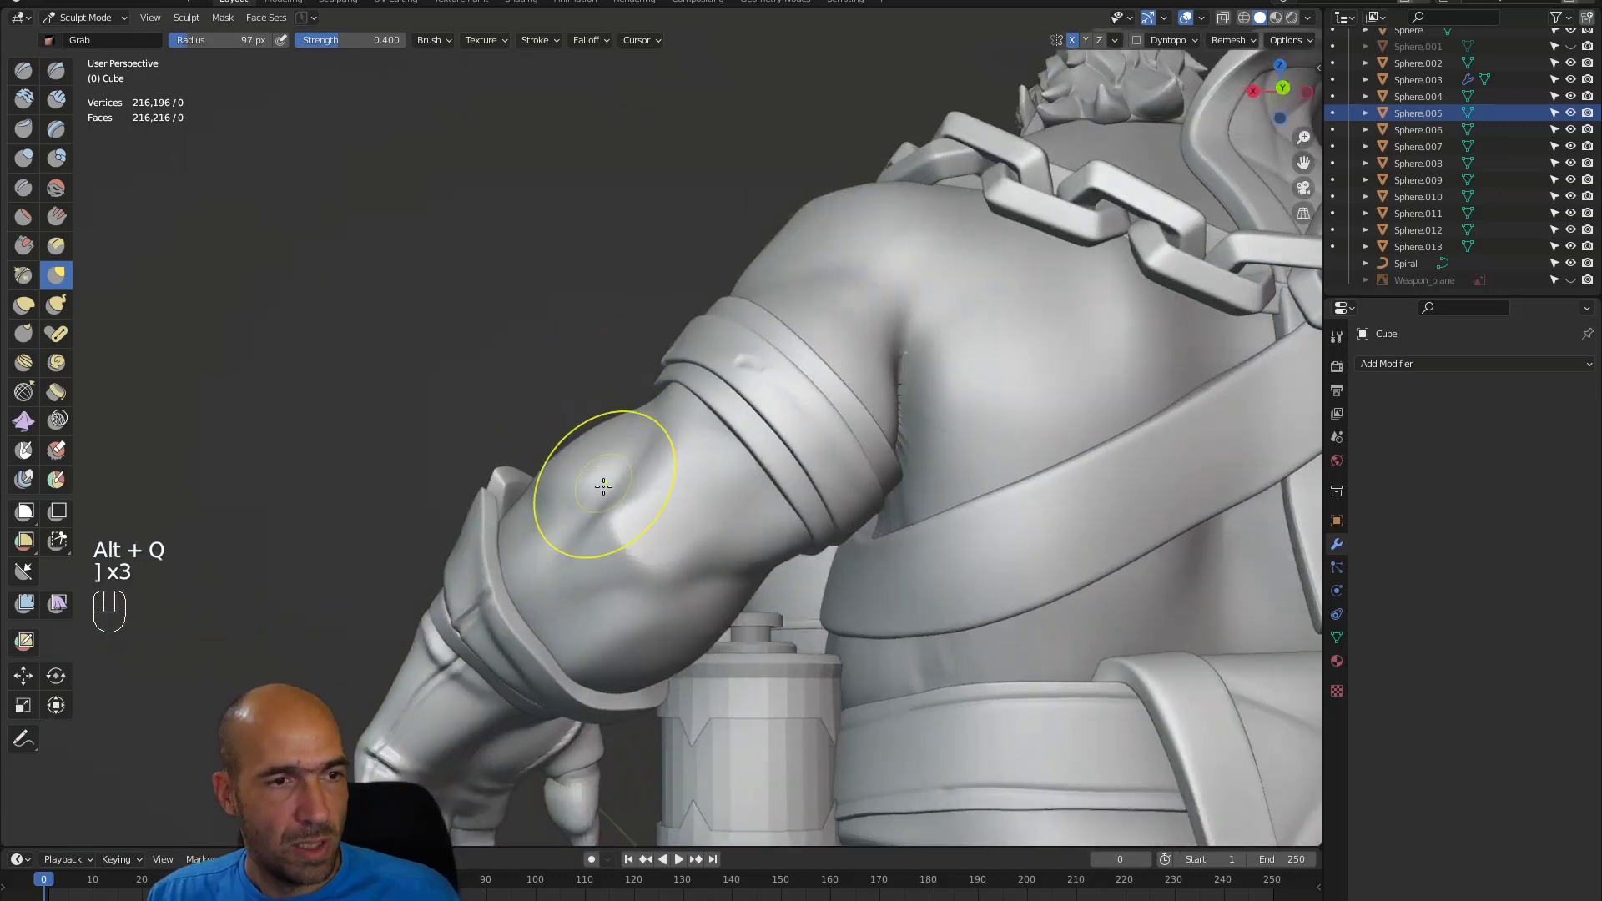
alt+middle_drag(638, 475, 711, 329)
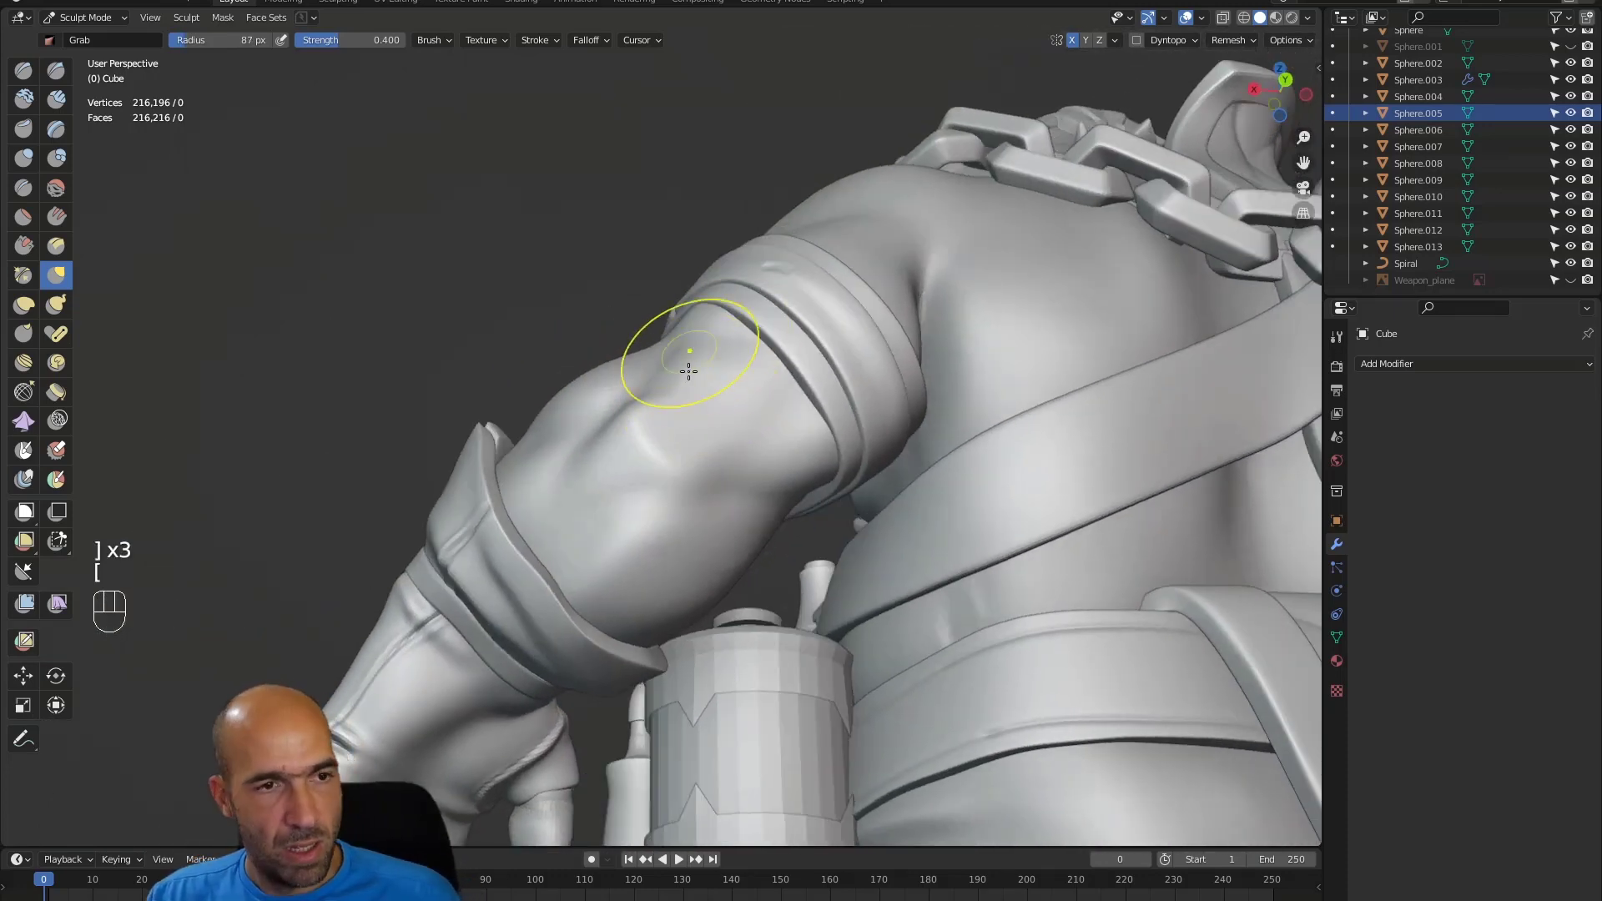
ctrl+alt+middle_drag(644, 373, 661, 409)
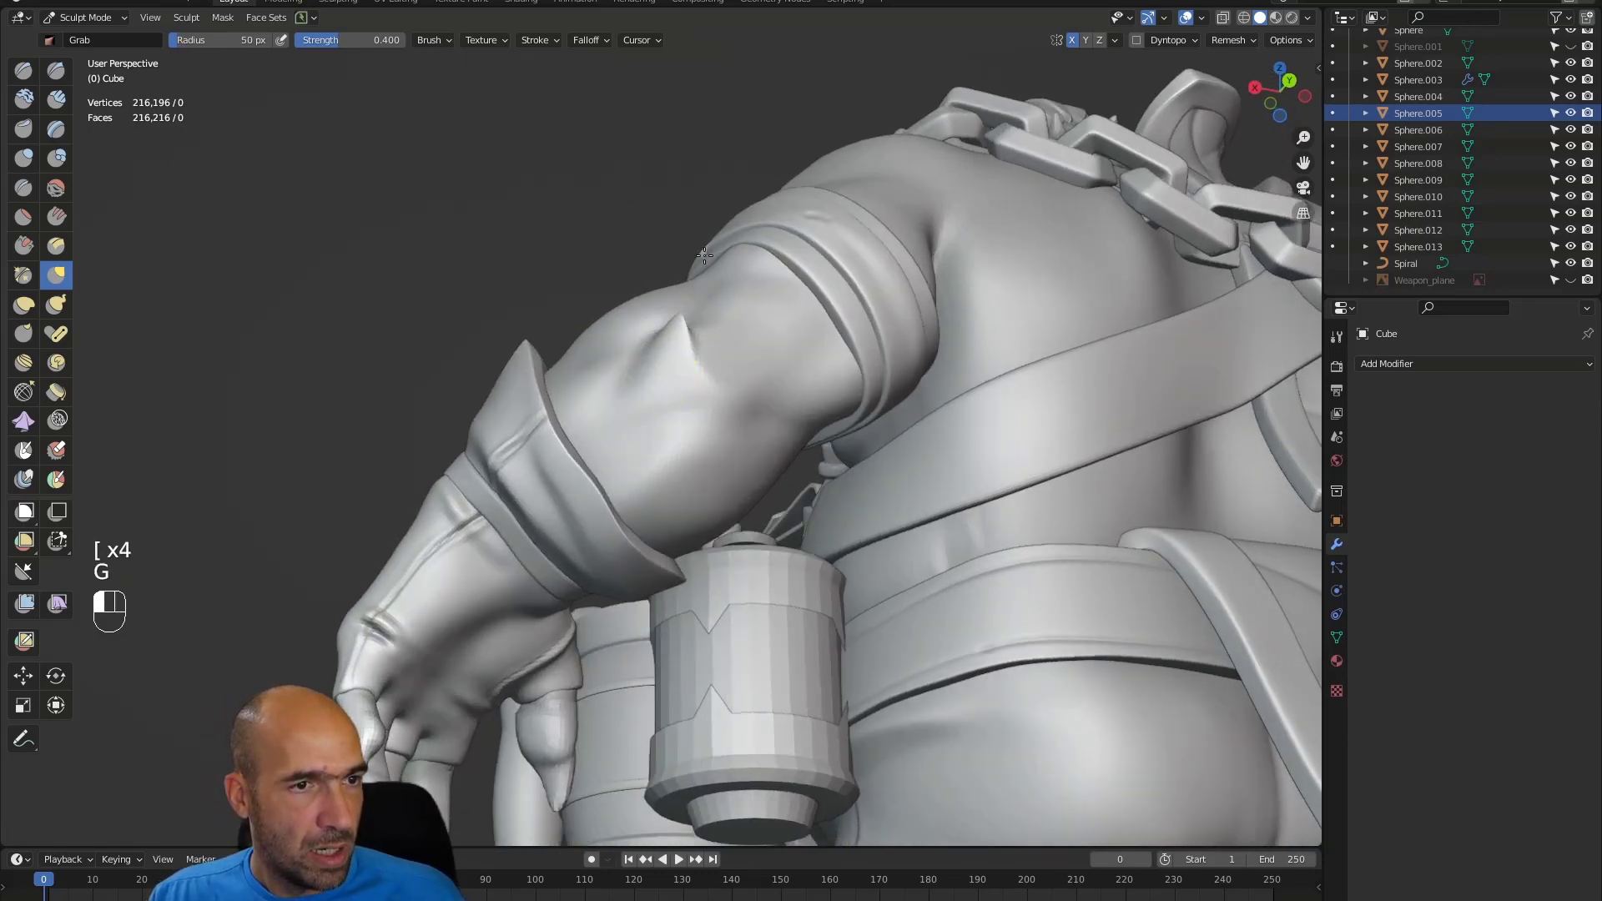
alt+middle_drag(726, 318, 714, 362)
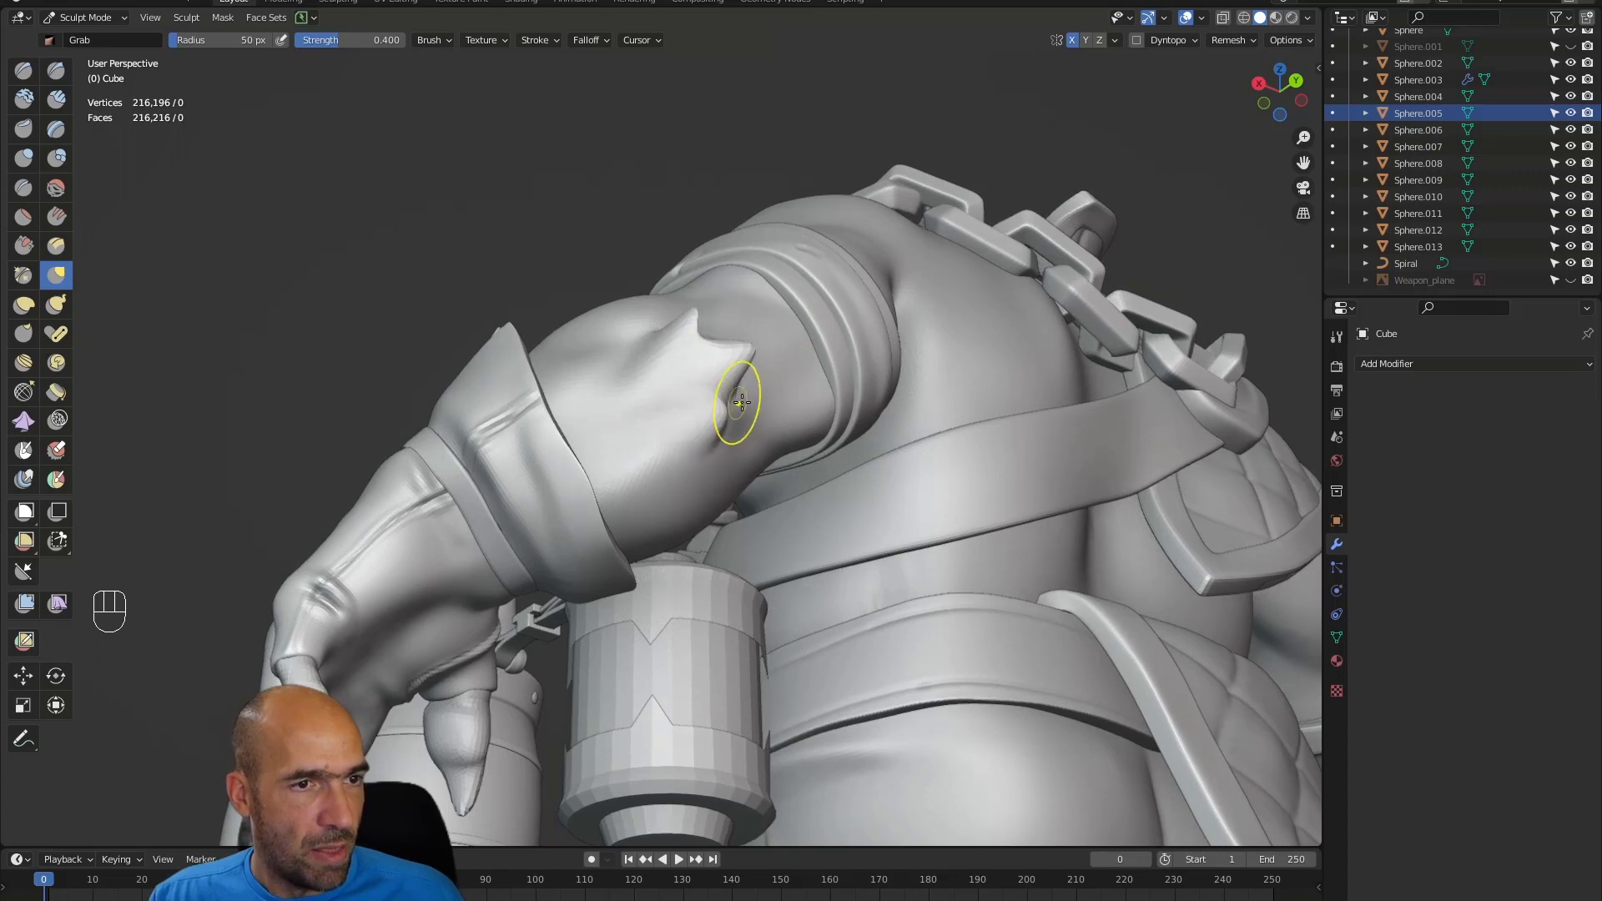
mouse_move(742, 403)
middle_down()
mouse_move(721, 417)
mouse_move(784, 393)
mouse_move(738, 419)
middle_up()
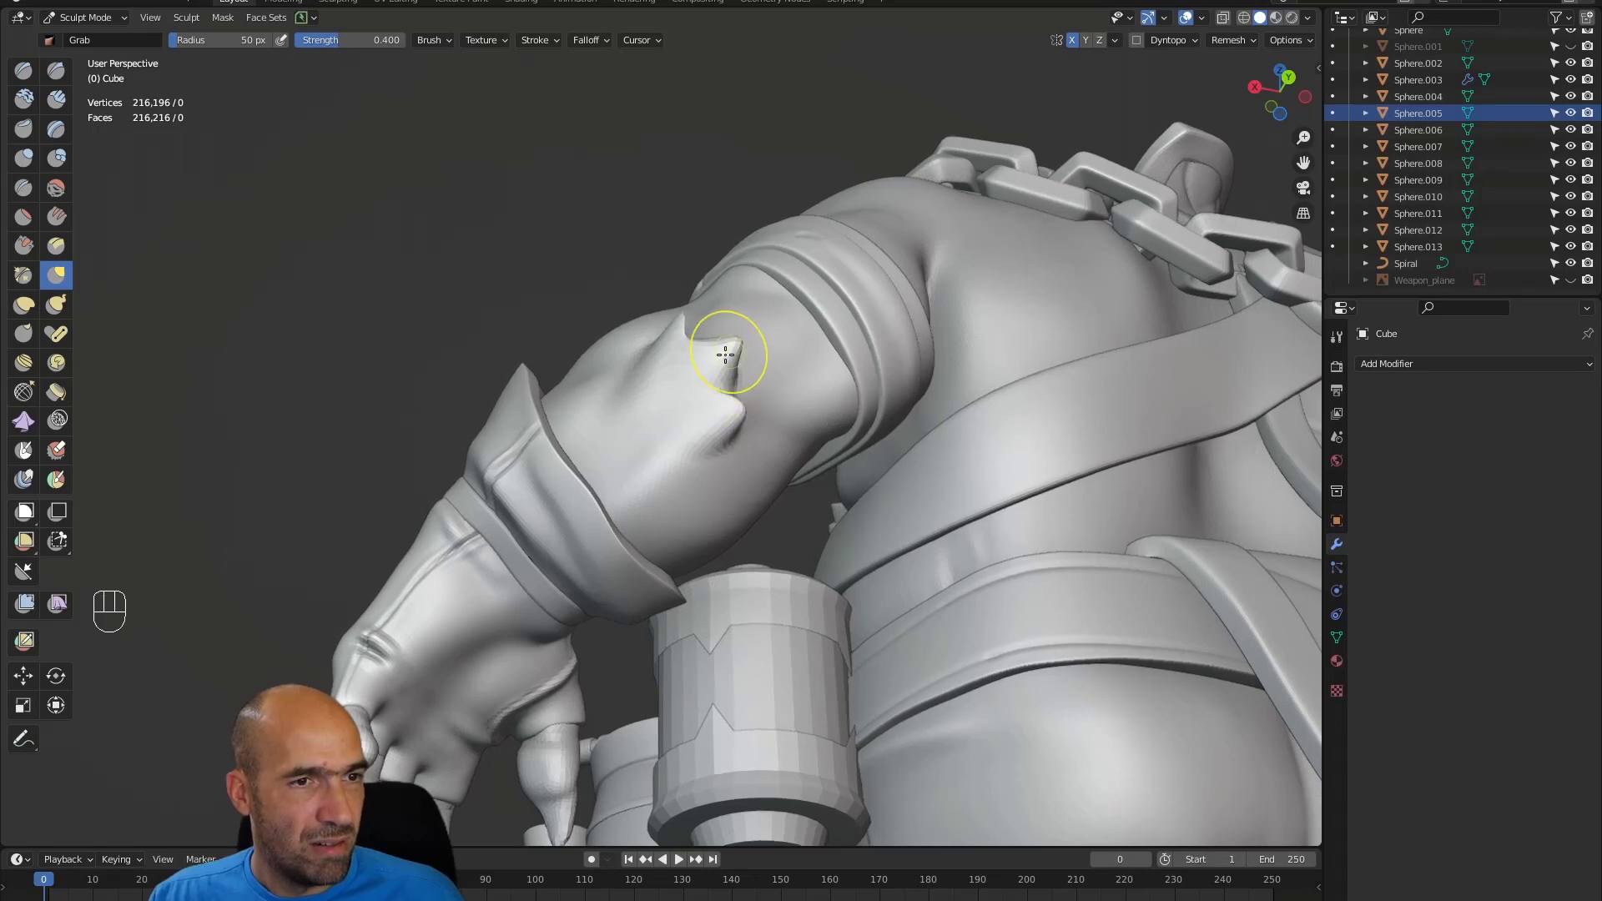
- Carve sharp grooves between the elbow spikes with the Draw Sharp brush at 50 px radius and 0.500 strength
key(1)
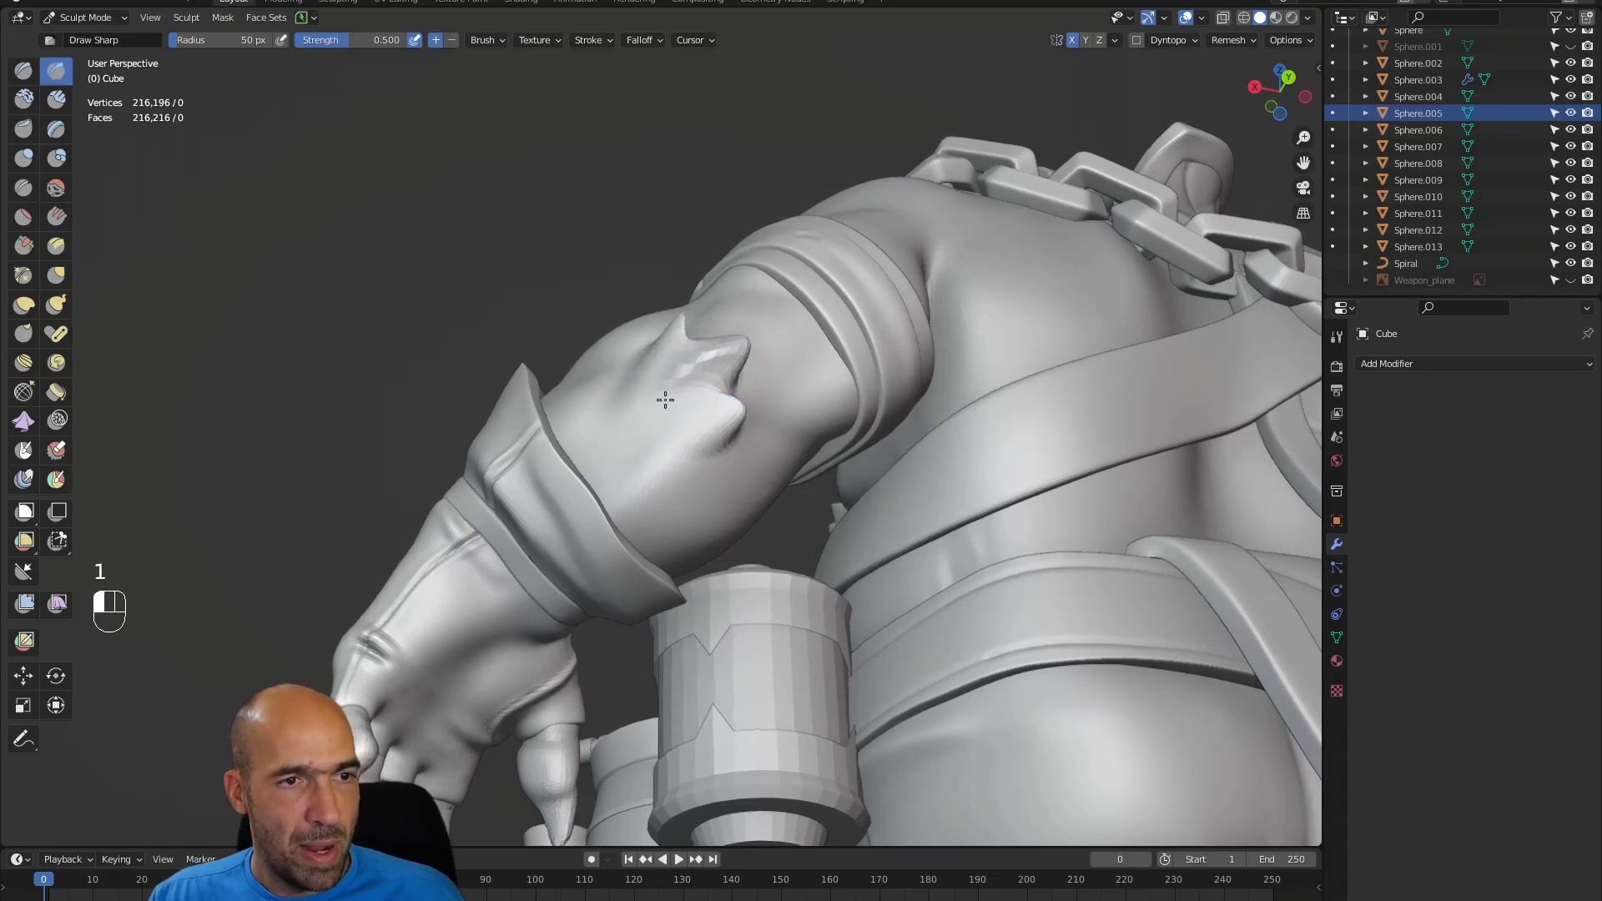
mouse_move(669, 382)
middle_down()
mouse_move(705, 339)
mouse_move(692, 370)
middle_up()
mouse_move(673, 364)
ctrl+mouse_down()
mouse_move(684, 345)
mouse_move(627, 369)
ctrl+mouse_up()
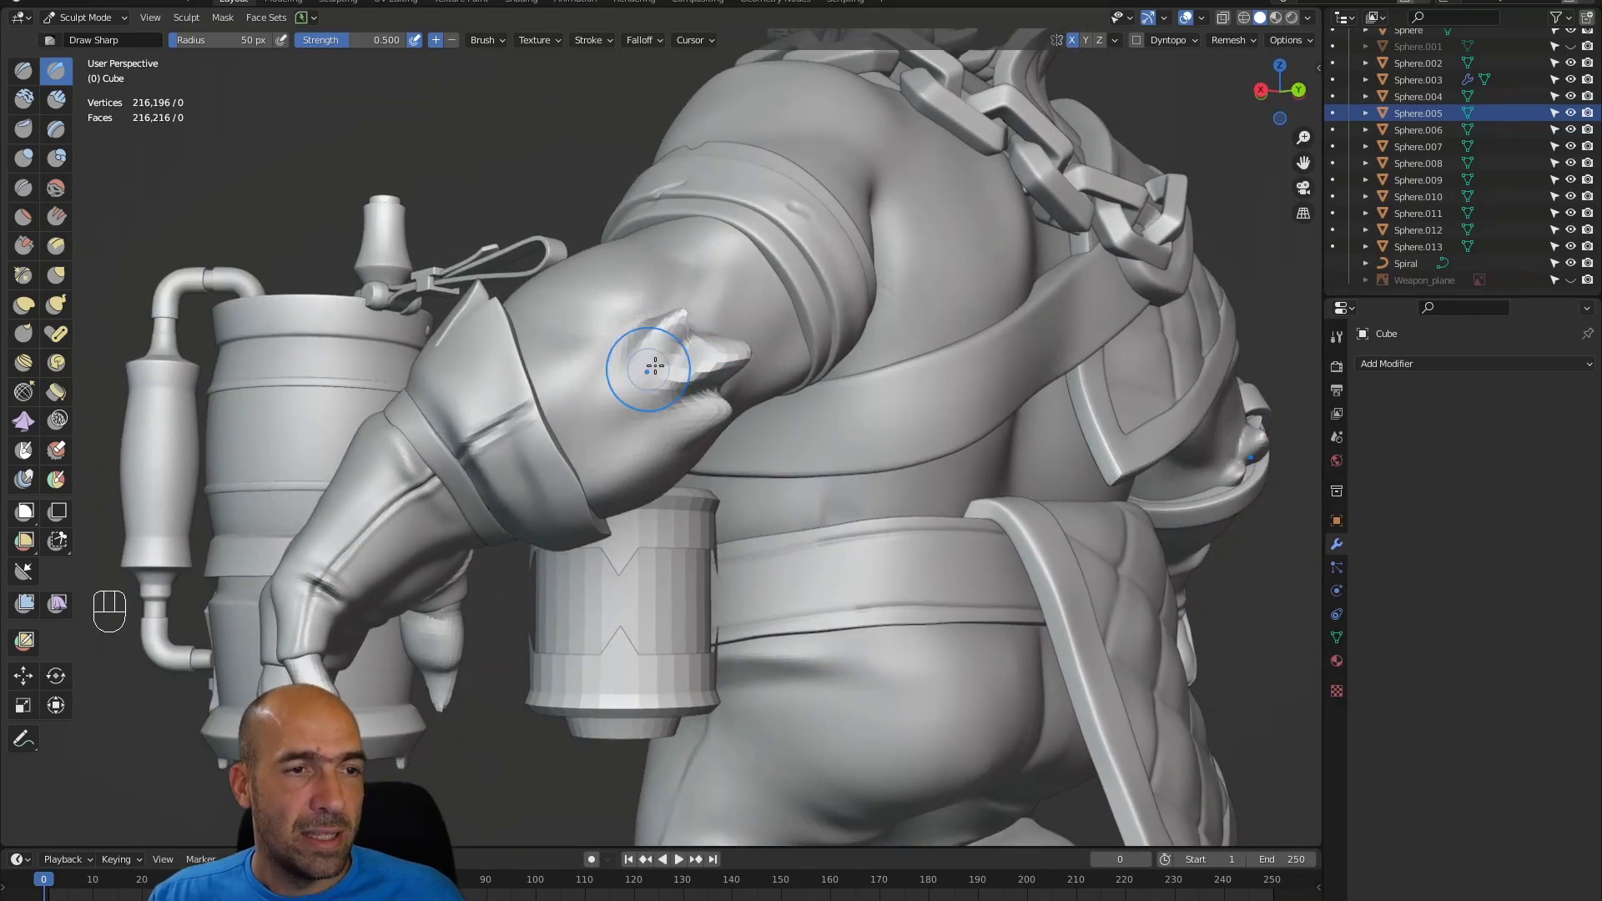
mouse_move(709, 414)
alt+mouse_down()
mouse_move(679, 412)
mouse_move(715, 411)
mouse_move(746, 350)
alt+mouse_up()
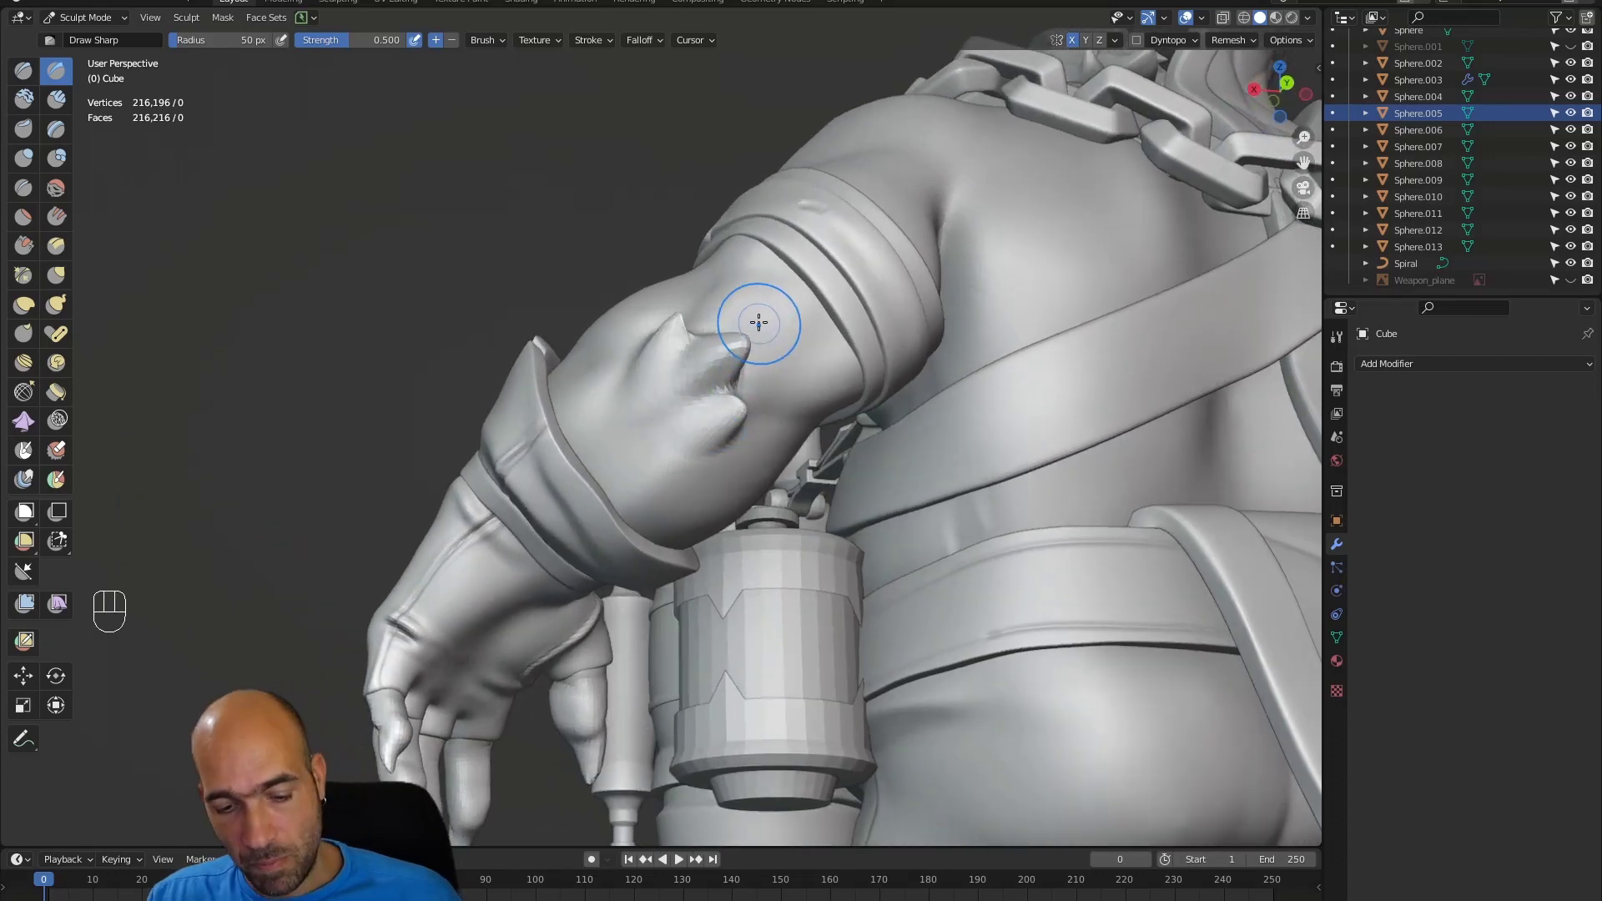
- Reshape and smooth the elbow spikes with the Grab brush at 67 px radius, and plane their faces with Scrape/Peaks
key(g)
key(bracketright)
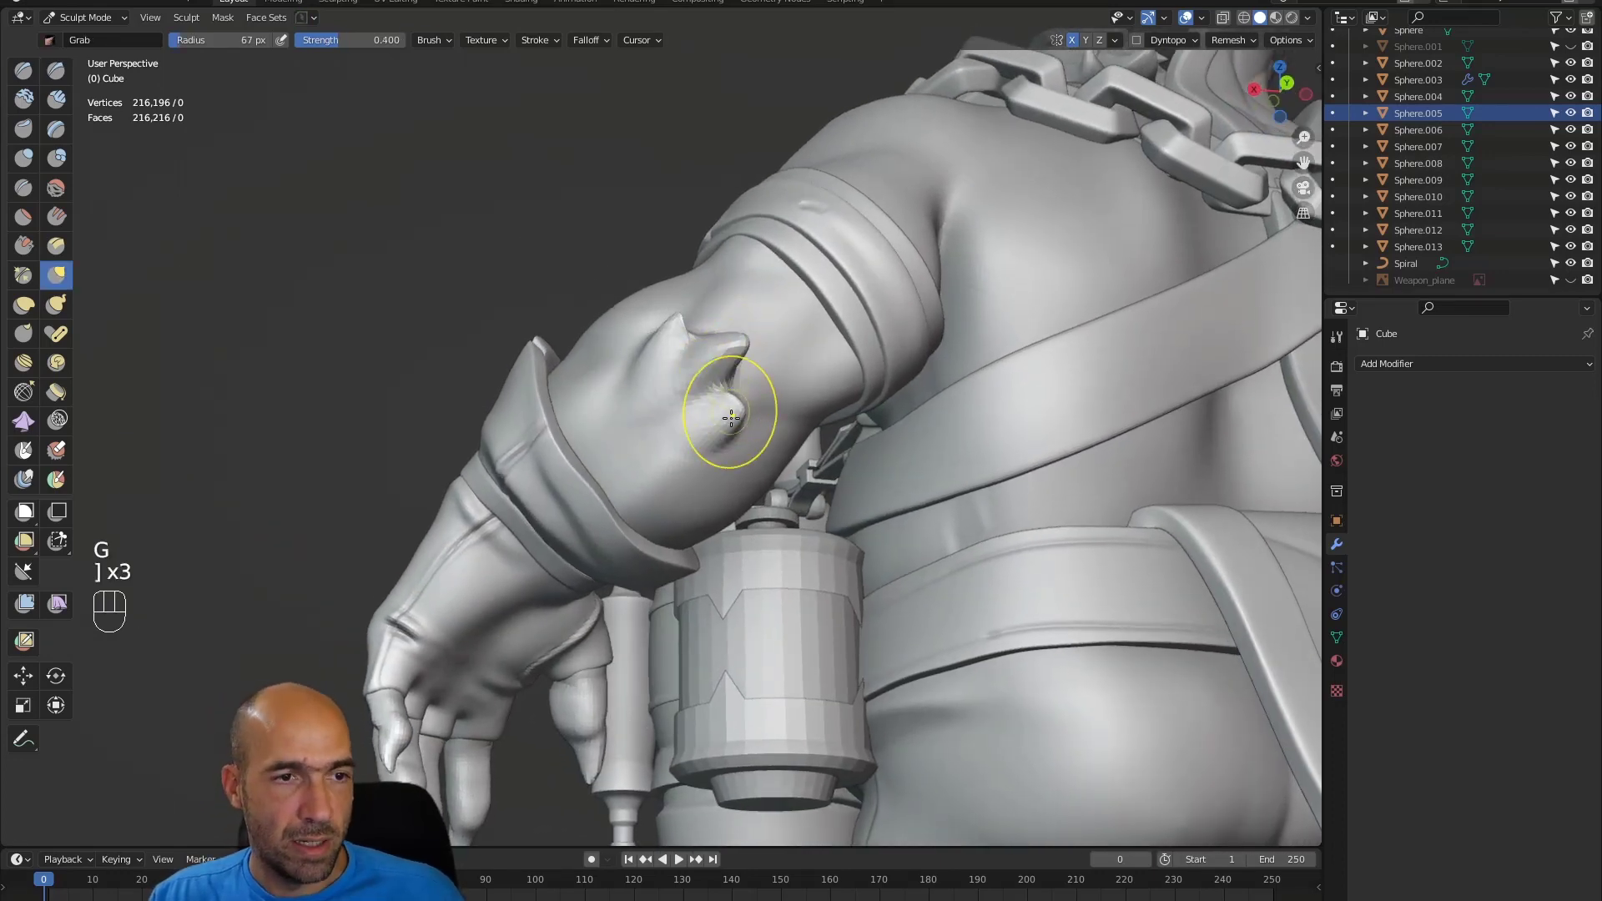
mouse_move(735, 430)
alt+mouse_down()
mouse_move(719, 419)
mouse_move(740, 437)
mouse_move(767, 402)
mouse_move(711, 415)
mouse_move(745, 340)
alt+mouse_up()
shift+drag(746, 341, 742, 338)
alt+drag(691, 278, 654, 206)
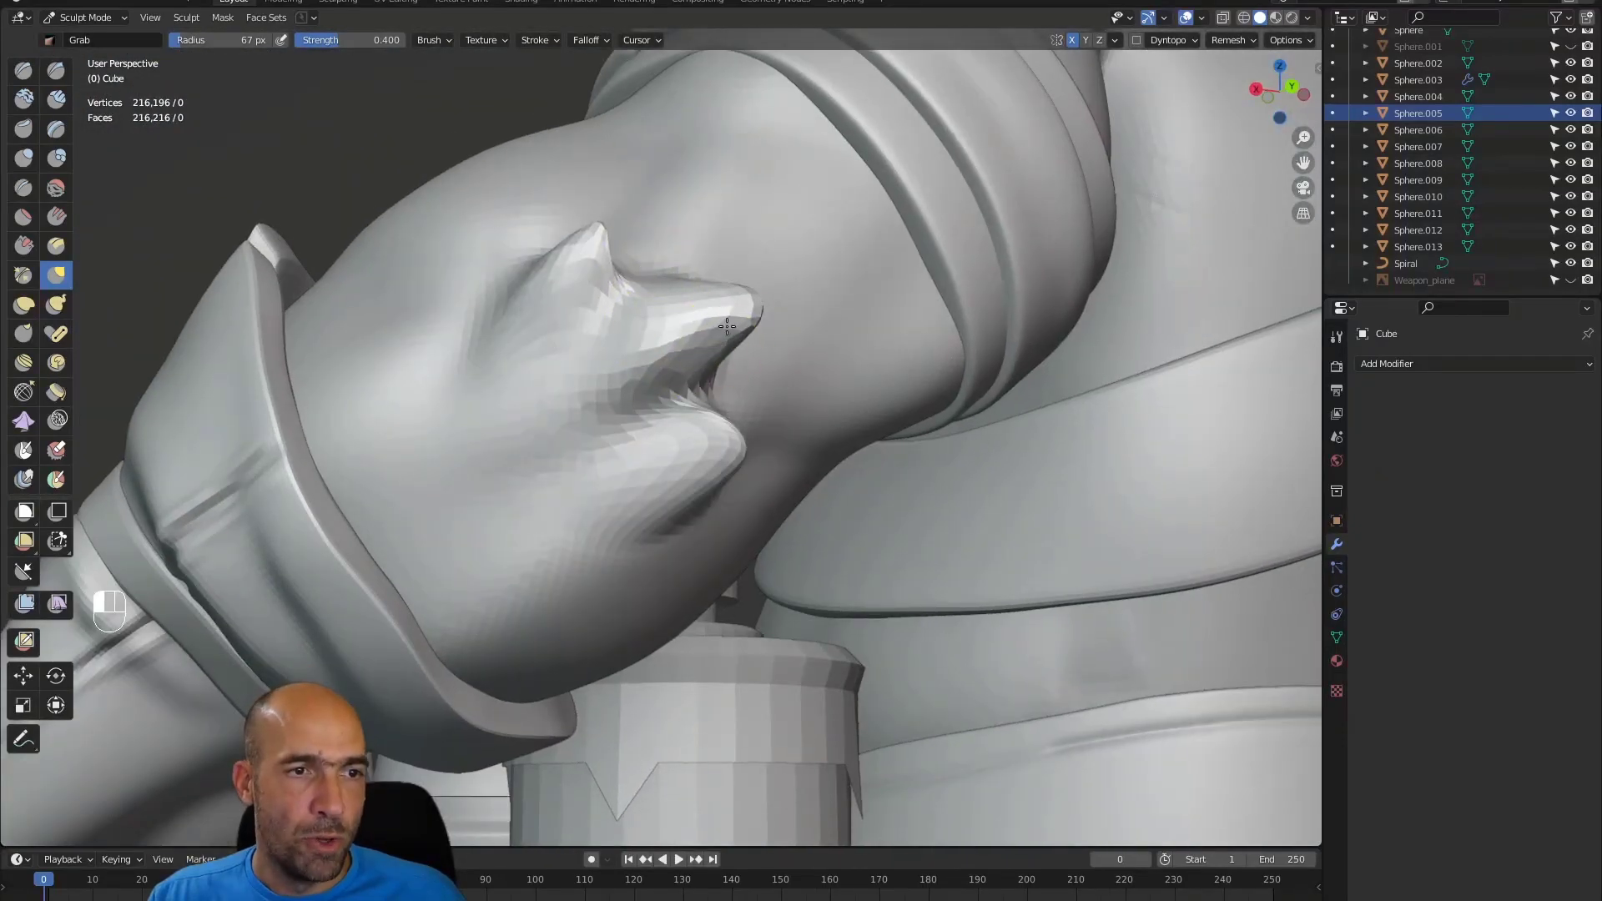
key(3)
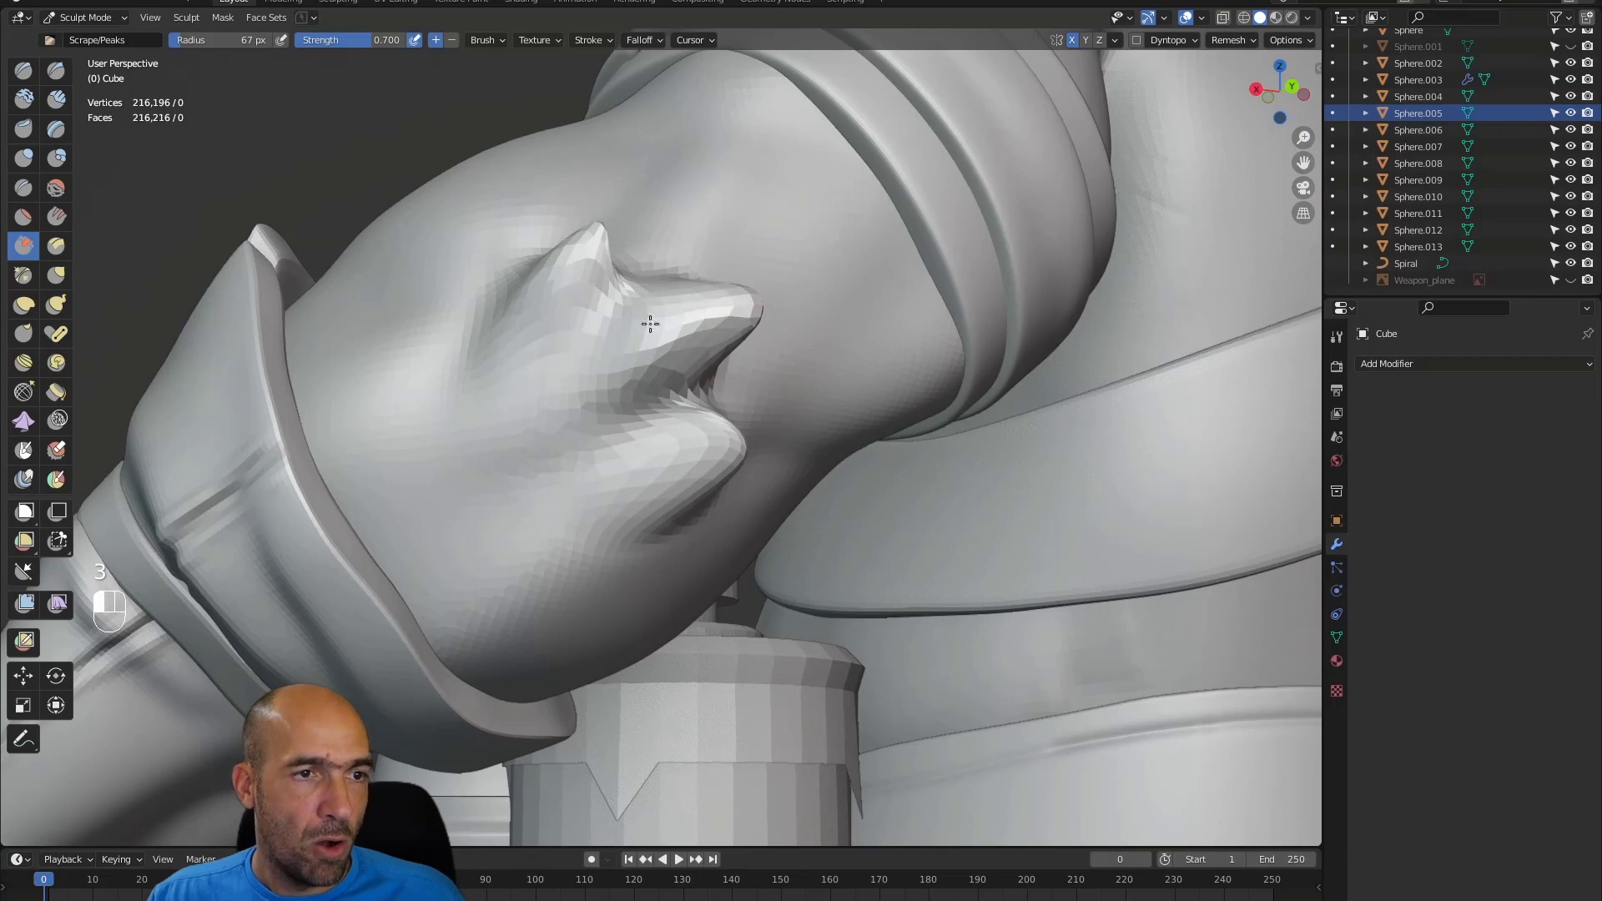
alt+drag(748, 289, 690, 315)
- Deepen the hollows between the elbow spikes with Draw Sharp and pull the spikes into their final shape with Grab
key(g)
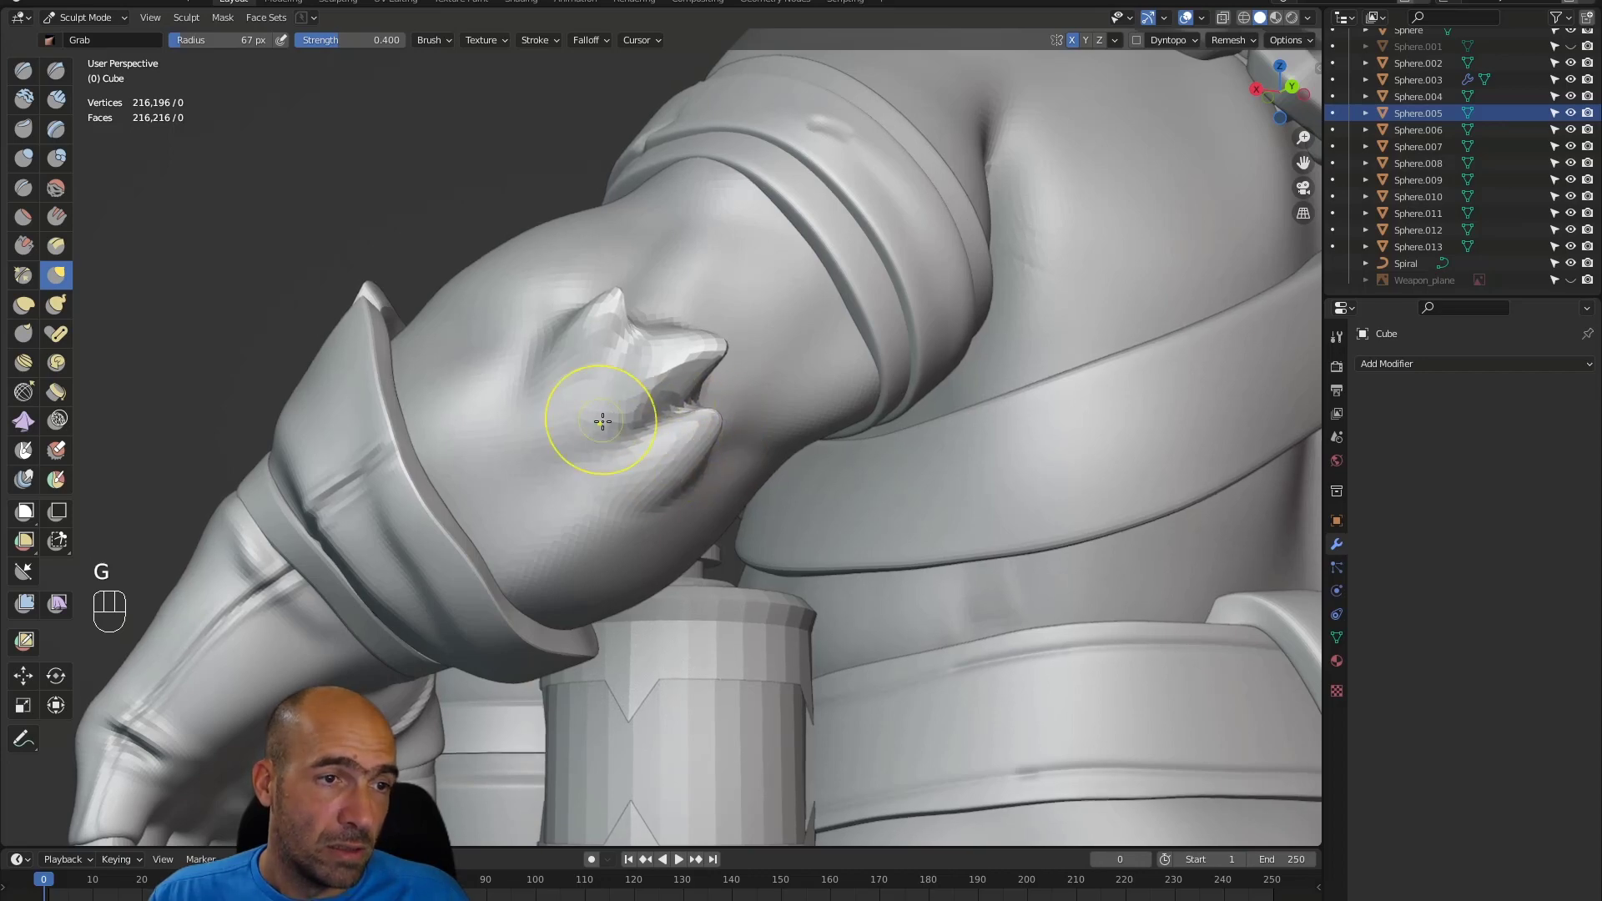
alt+drag(602, 421, 580, 262)
mouse_move(657, 380)
alt+mouse_down()
mouse_move(615, 357)
mouse_move(537, 401)
mouse_move(537, 475)
mouse_move(588, 442)
mouse_move(635, 355)
mouse_move(658, 368)
mouse_move(624, 387)
mouse_move(665, 368)
mouse_move(638, 419)
mouse_move(655, 374)
mouse_move(613, 351)
alt+mouse_up()
key(1)
key(g)
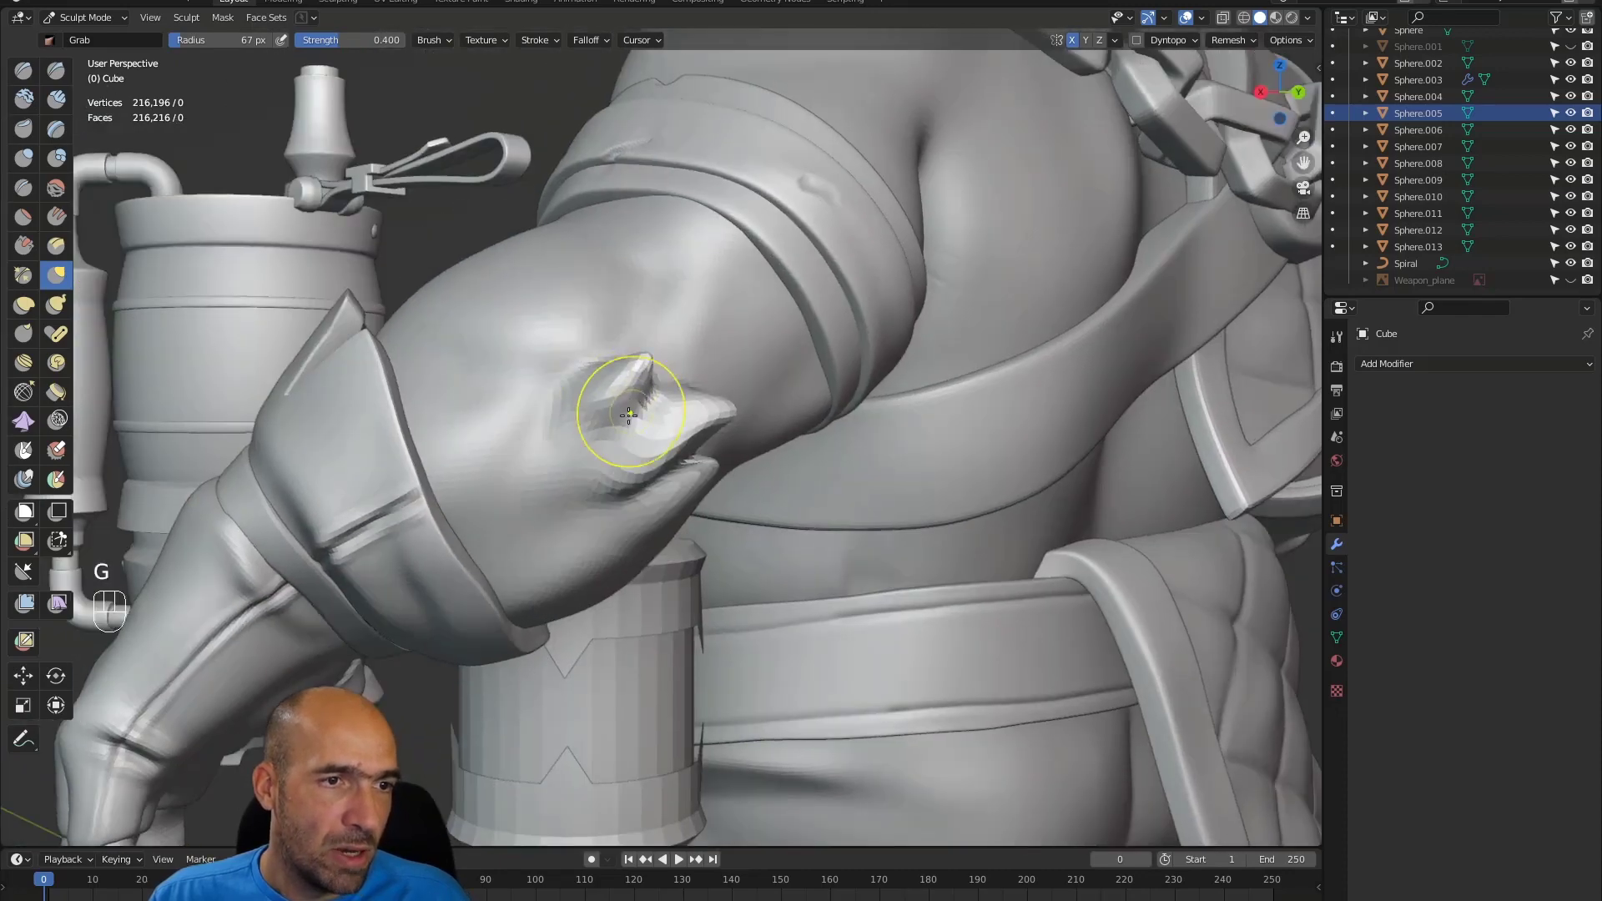
mouse_move(609, 431)
alt+mouse_down()
mouse_move(573, 444)
mouse_move(643, 447)
mouse_move(679, 311)
alt+mouse_up()
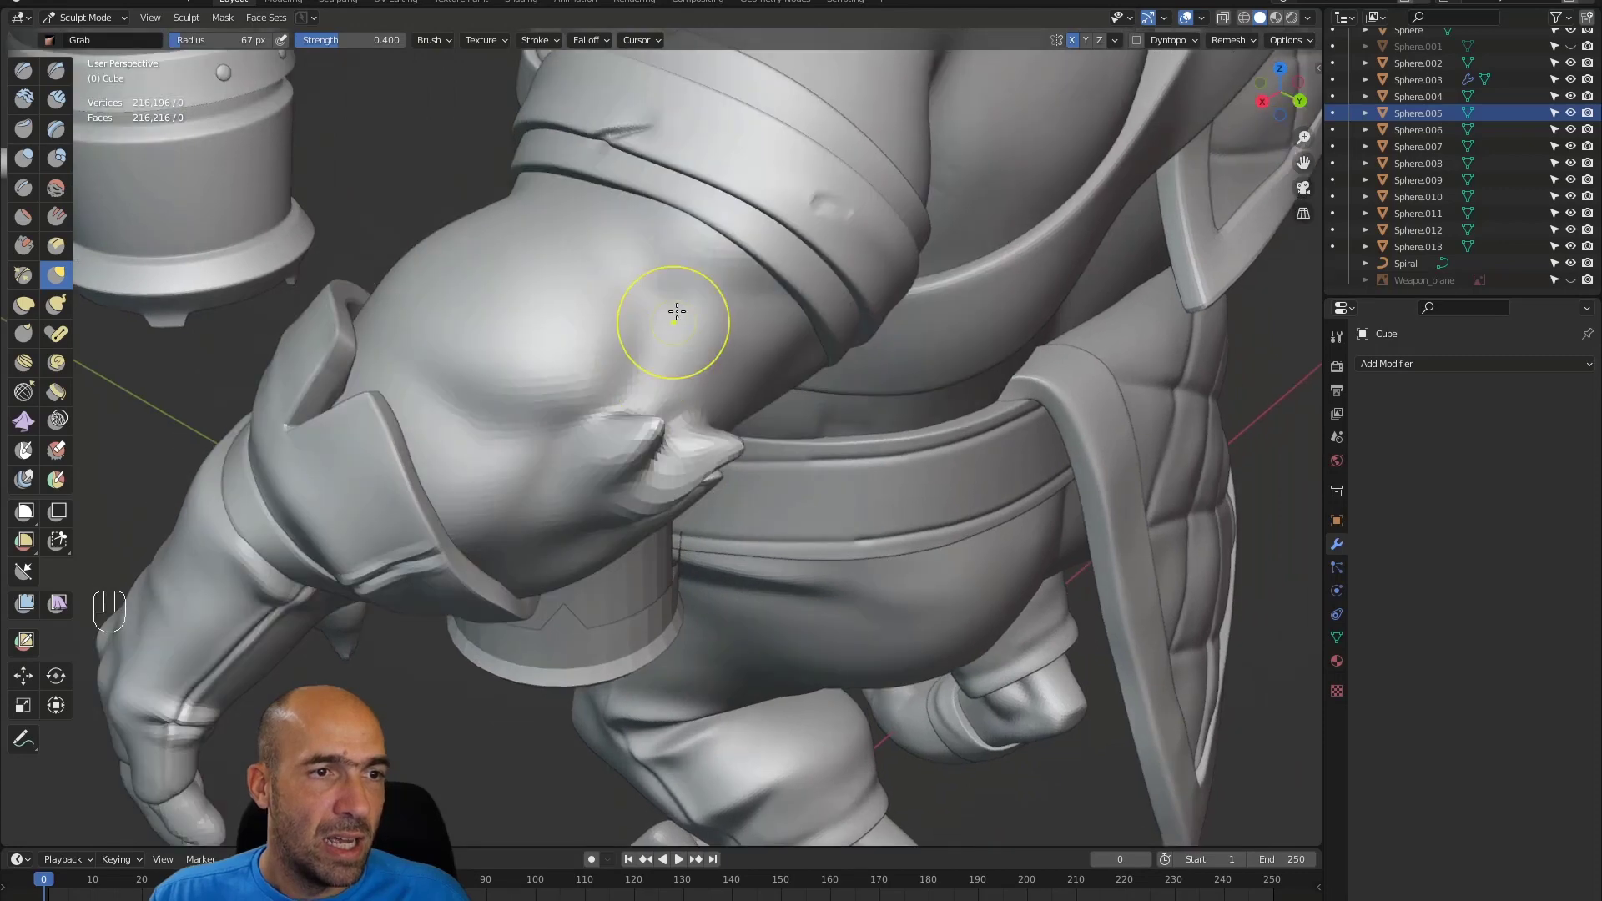
- Define the crease between the rear shoulder and shoulder blade with Draw Sharp, smoothing it and adding volume with Clay Strips
key(1)
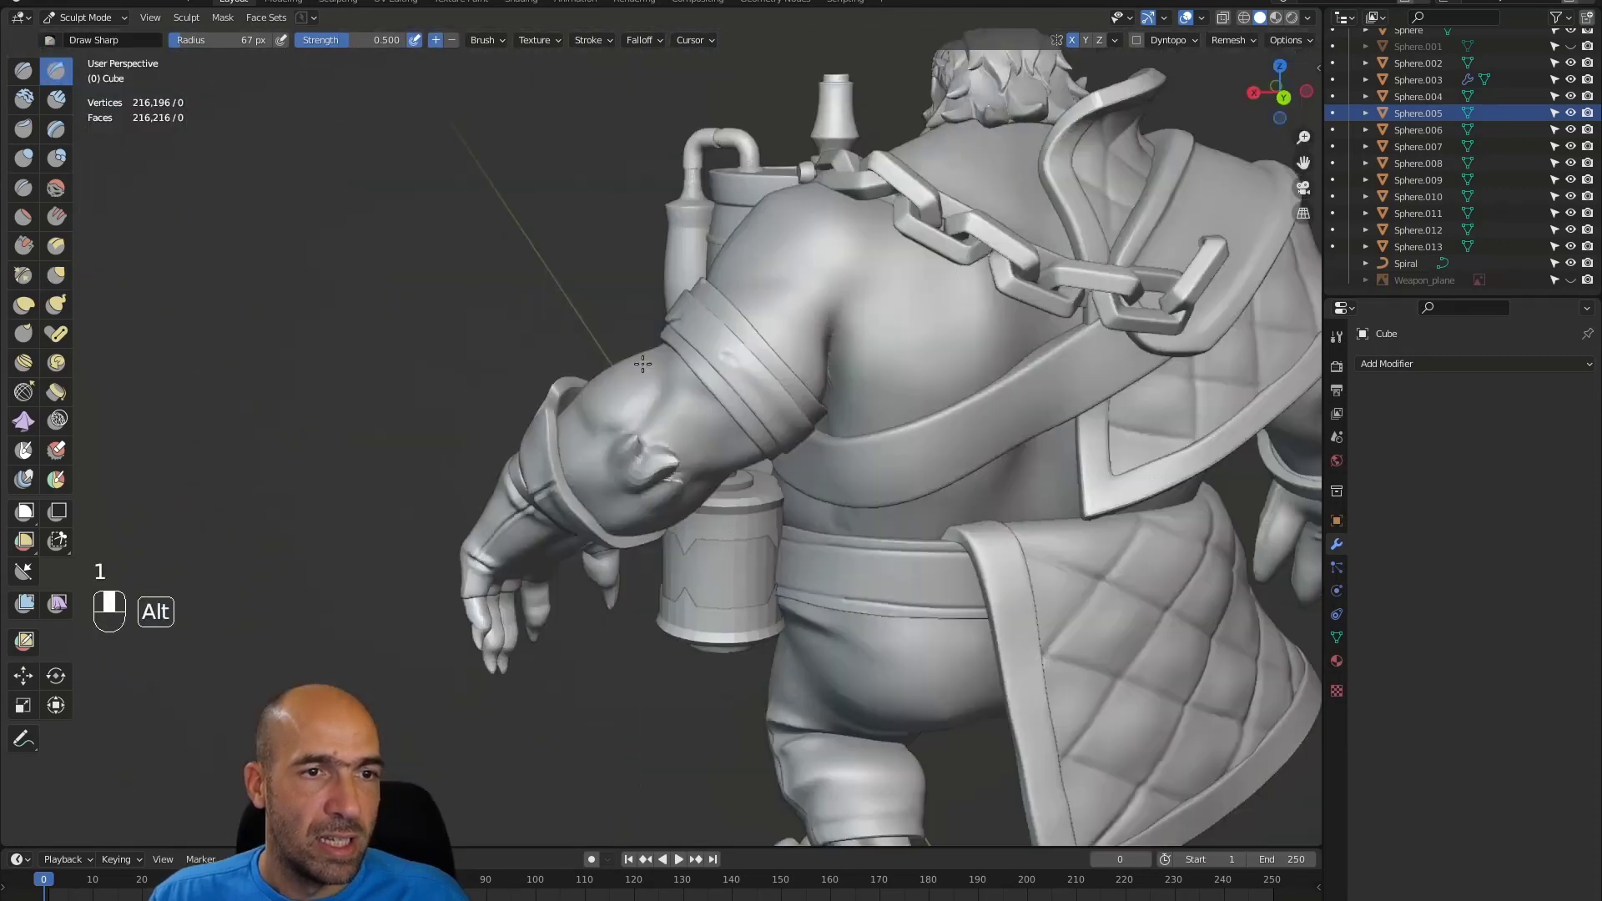
alt+drag(676, 355, 773, 333)
key(p)
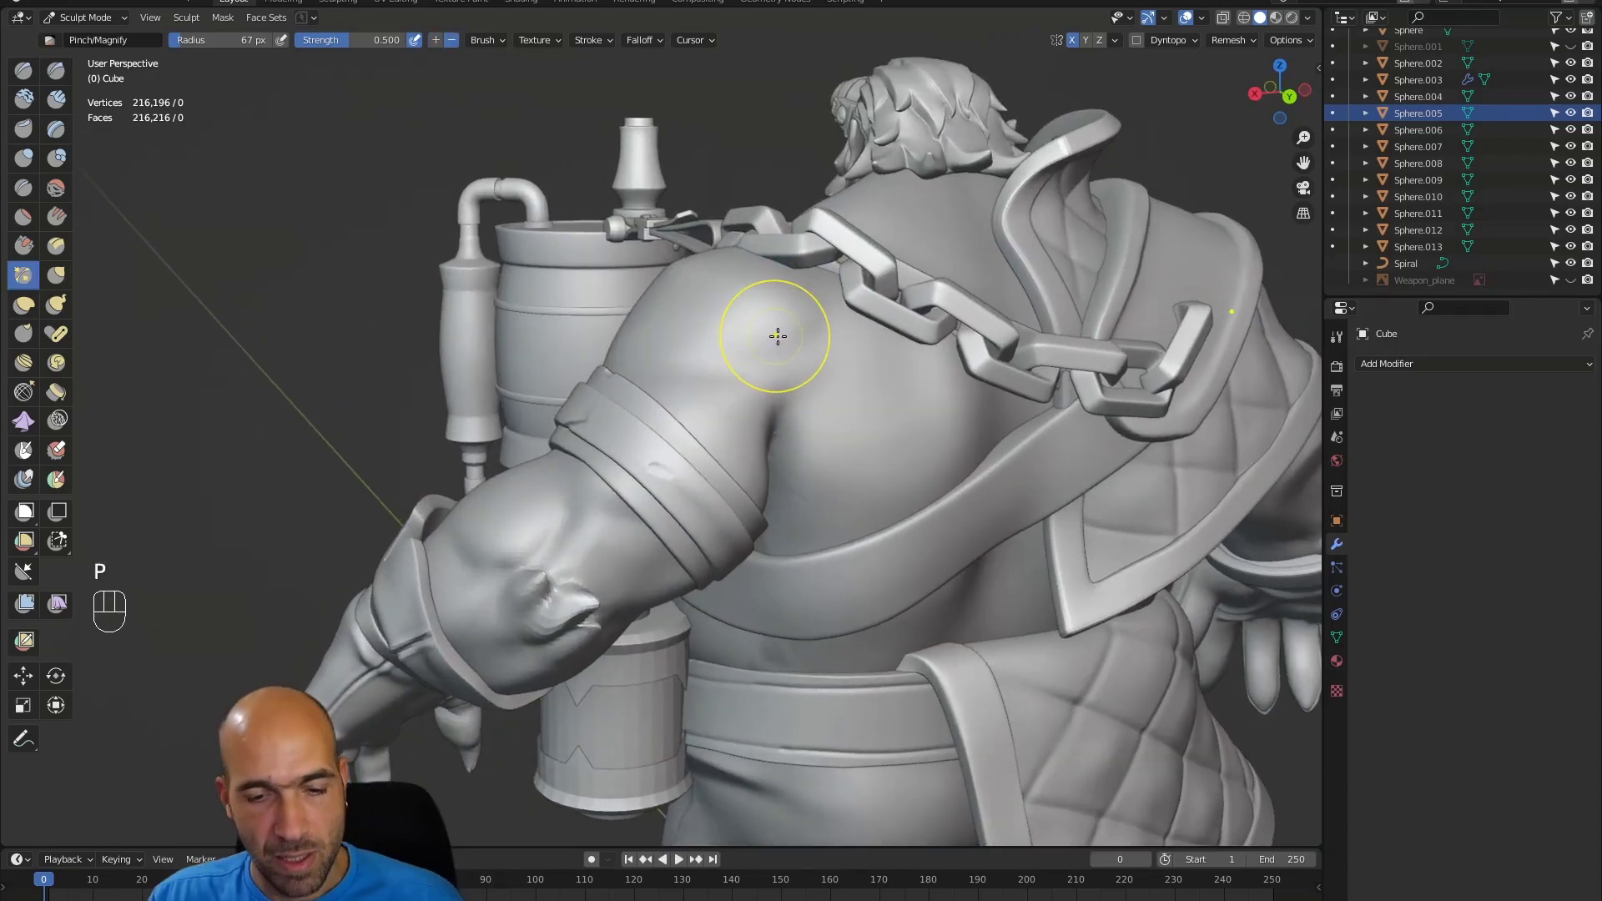
key(1)
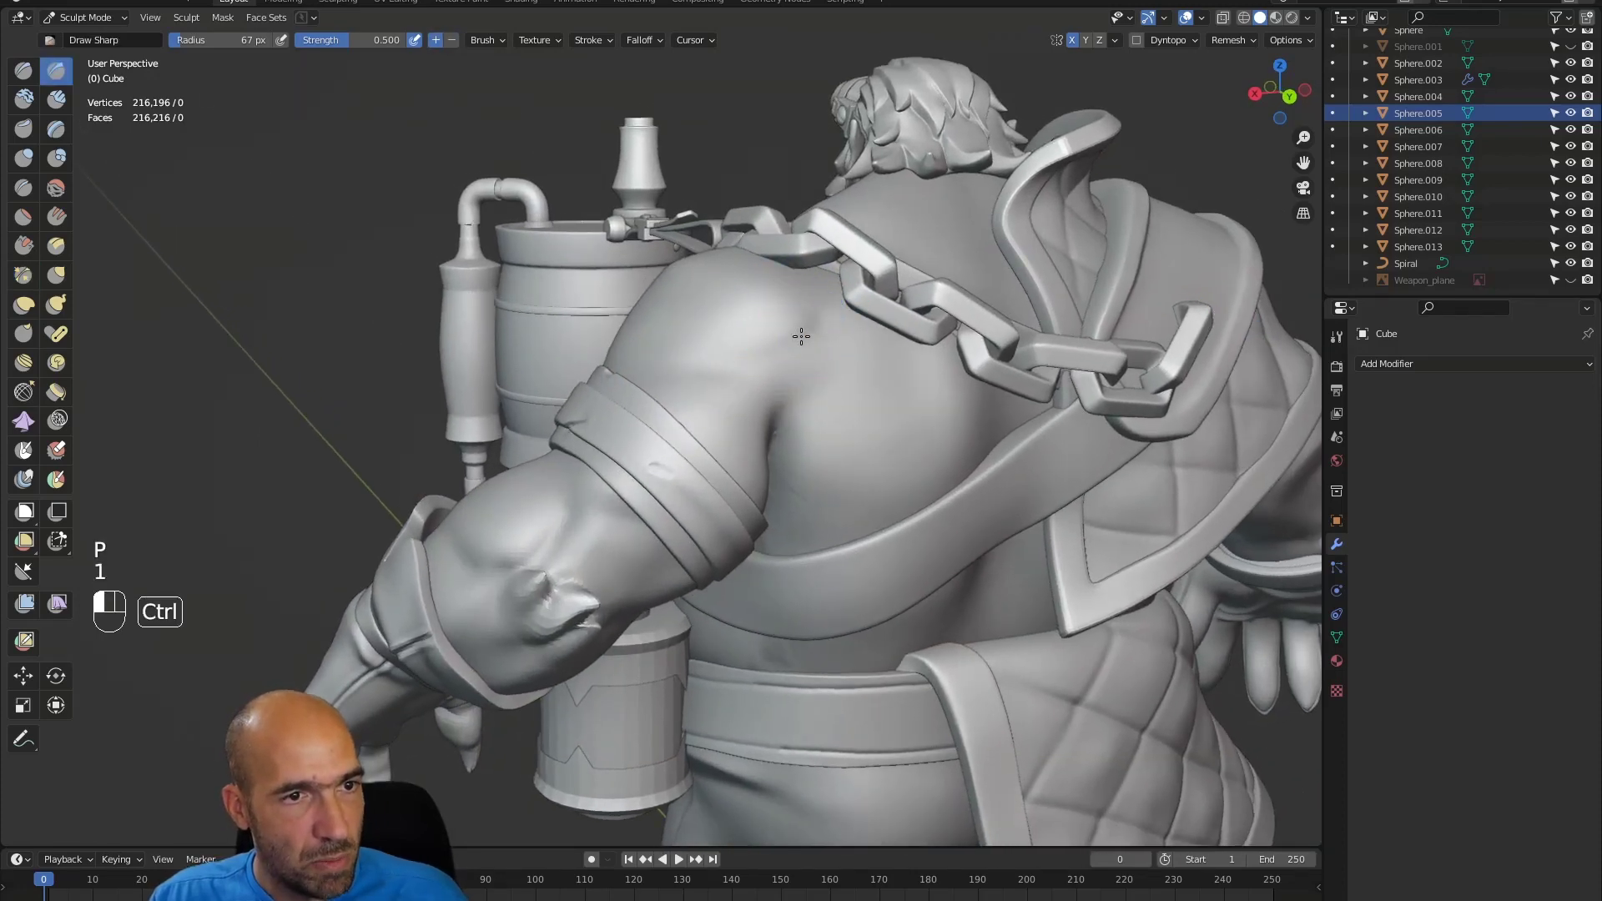
mouse_move(777, 413)
alt+shift+mouse_down()
mouse_move(733, 359)
mouse_move(769, 325)
mouse_move(658, 420)
mouse_move(629, 422)
mouse_move(670, 429)
mouse_move(685, 456)
alt+shift+mouse_up()
key(2)
mouse_move(642, 421)
mouse_down()
mouse_move(683, 465)
mouse_move(673, 426)
mouse_move(673, 487)
mouse_move(733, 383)
mouse_move(809, 400)
mouse_up()
key(1)
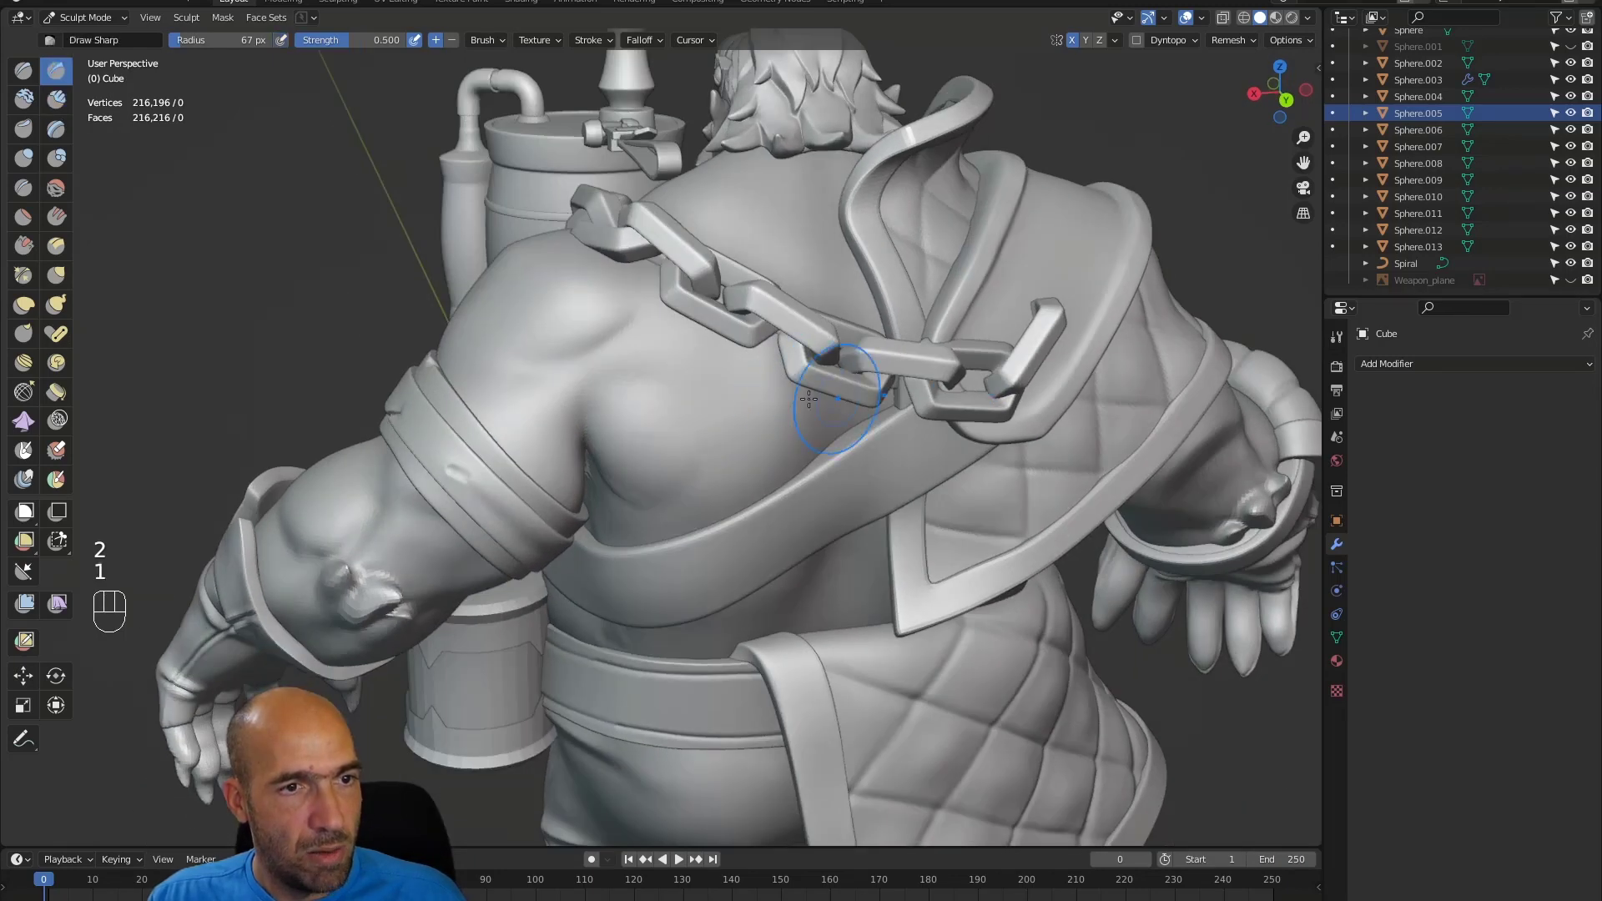
alt+drag(769, 341, 778, 324)
- Build up the trapezius above the chain with Clay Strips at 67 px radius and smooth the strokes
key(2)
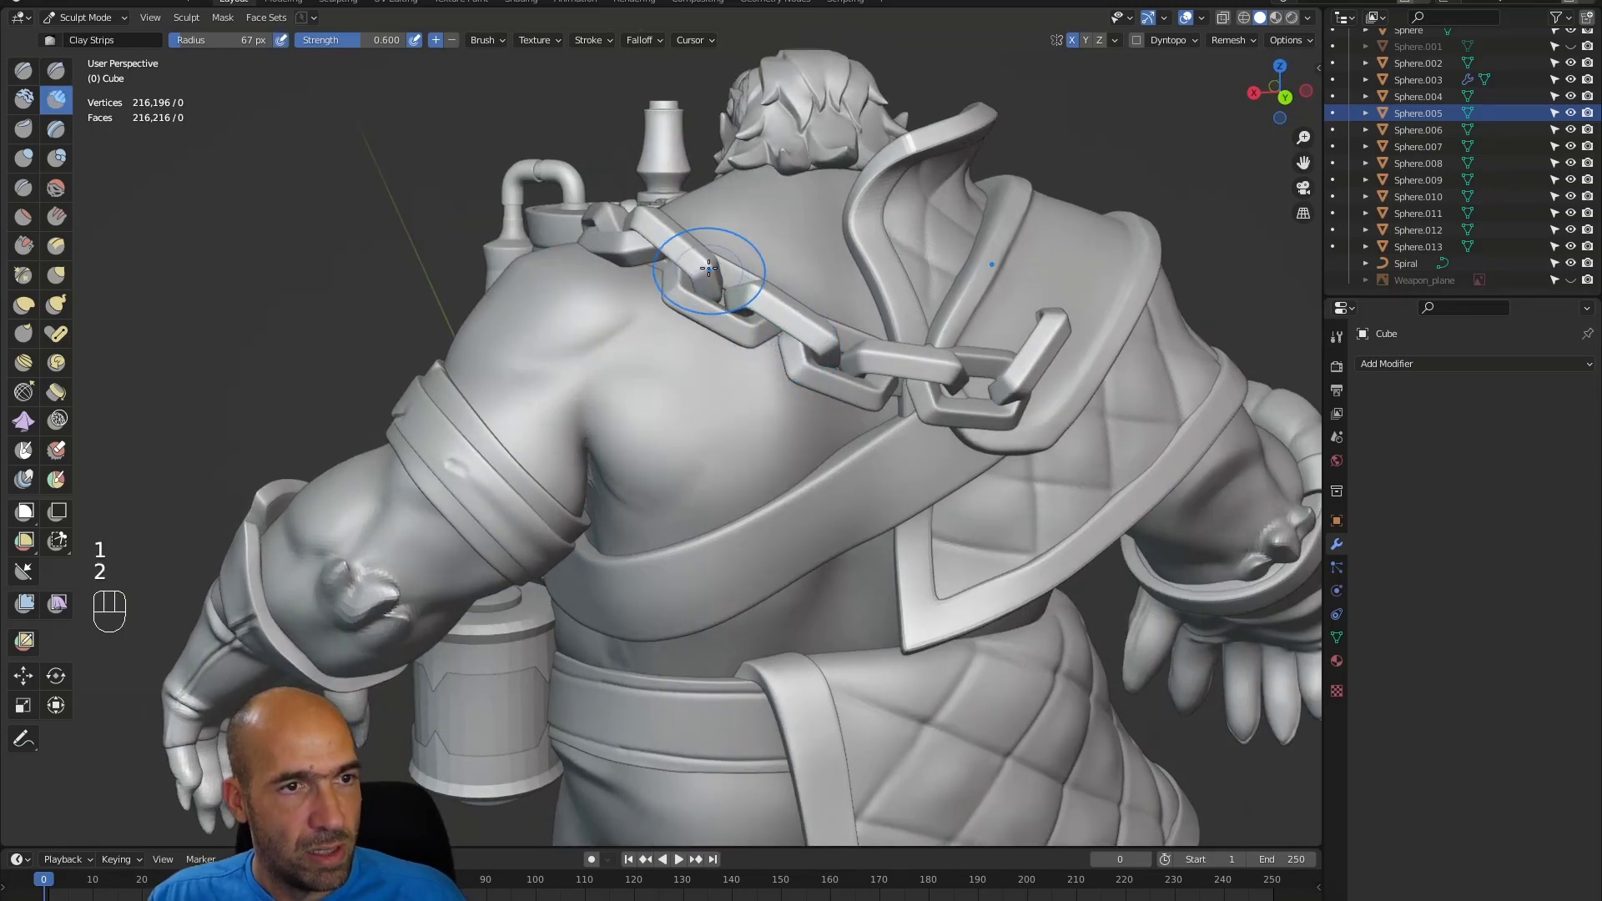
key(shift)
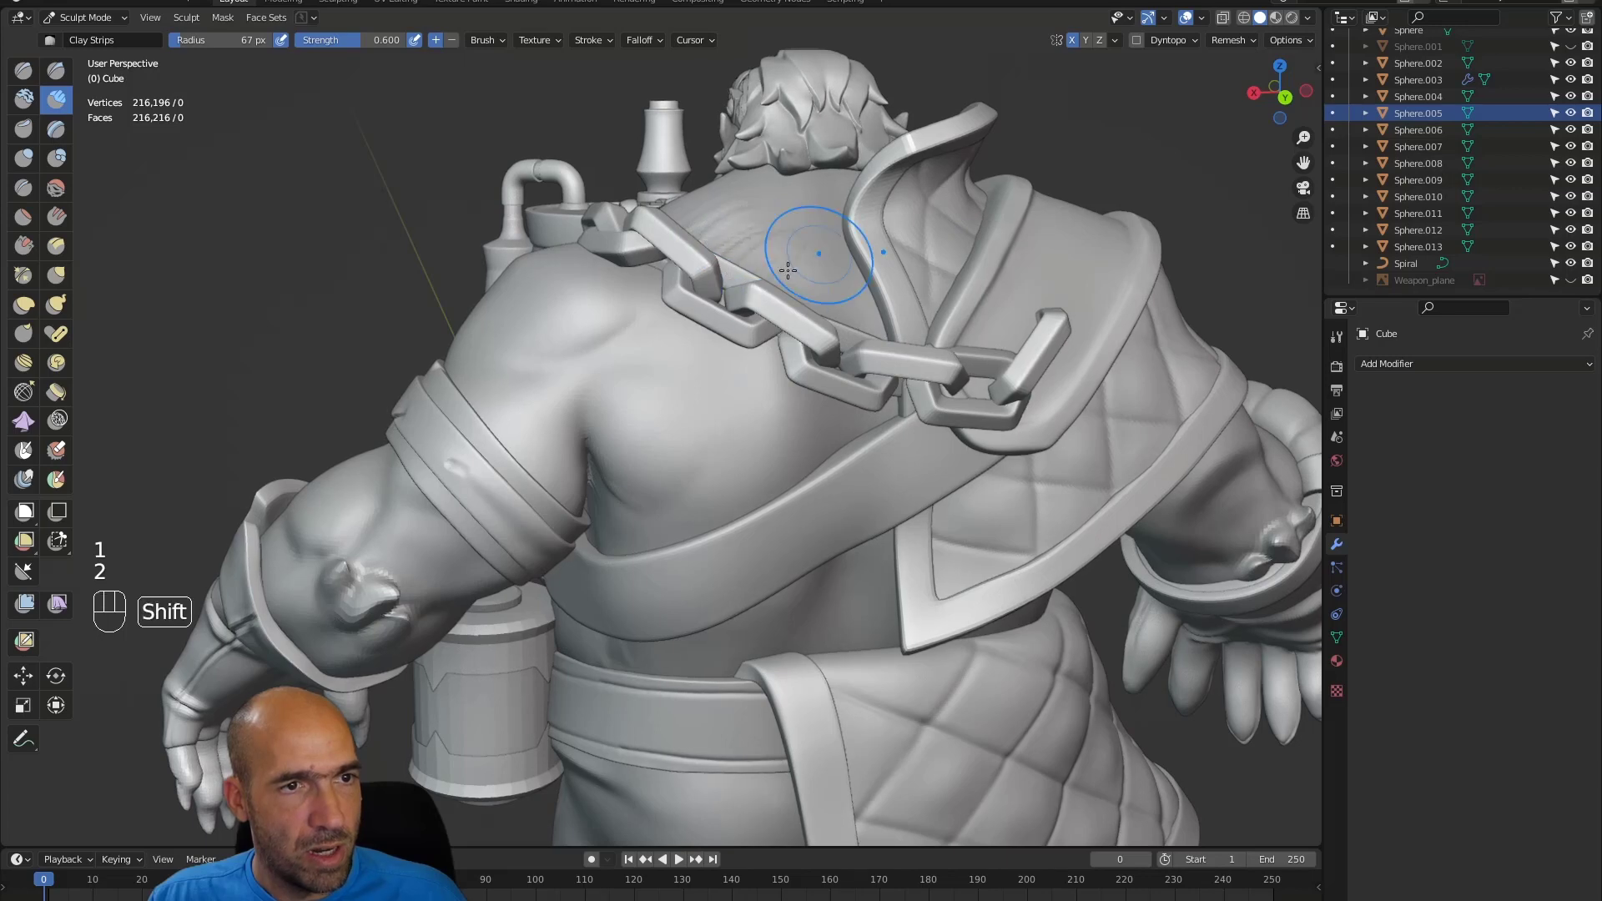
alt+shift+drag(650, 205, 762, 225)
- Carve the spine groove down the upper back beside the collar with Draw Sharp
key(1)
key(ctrl)
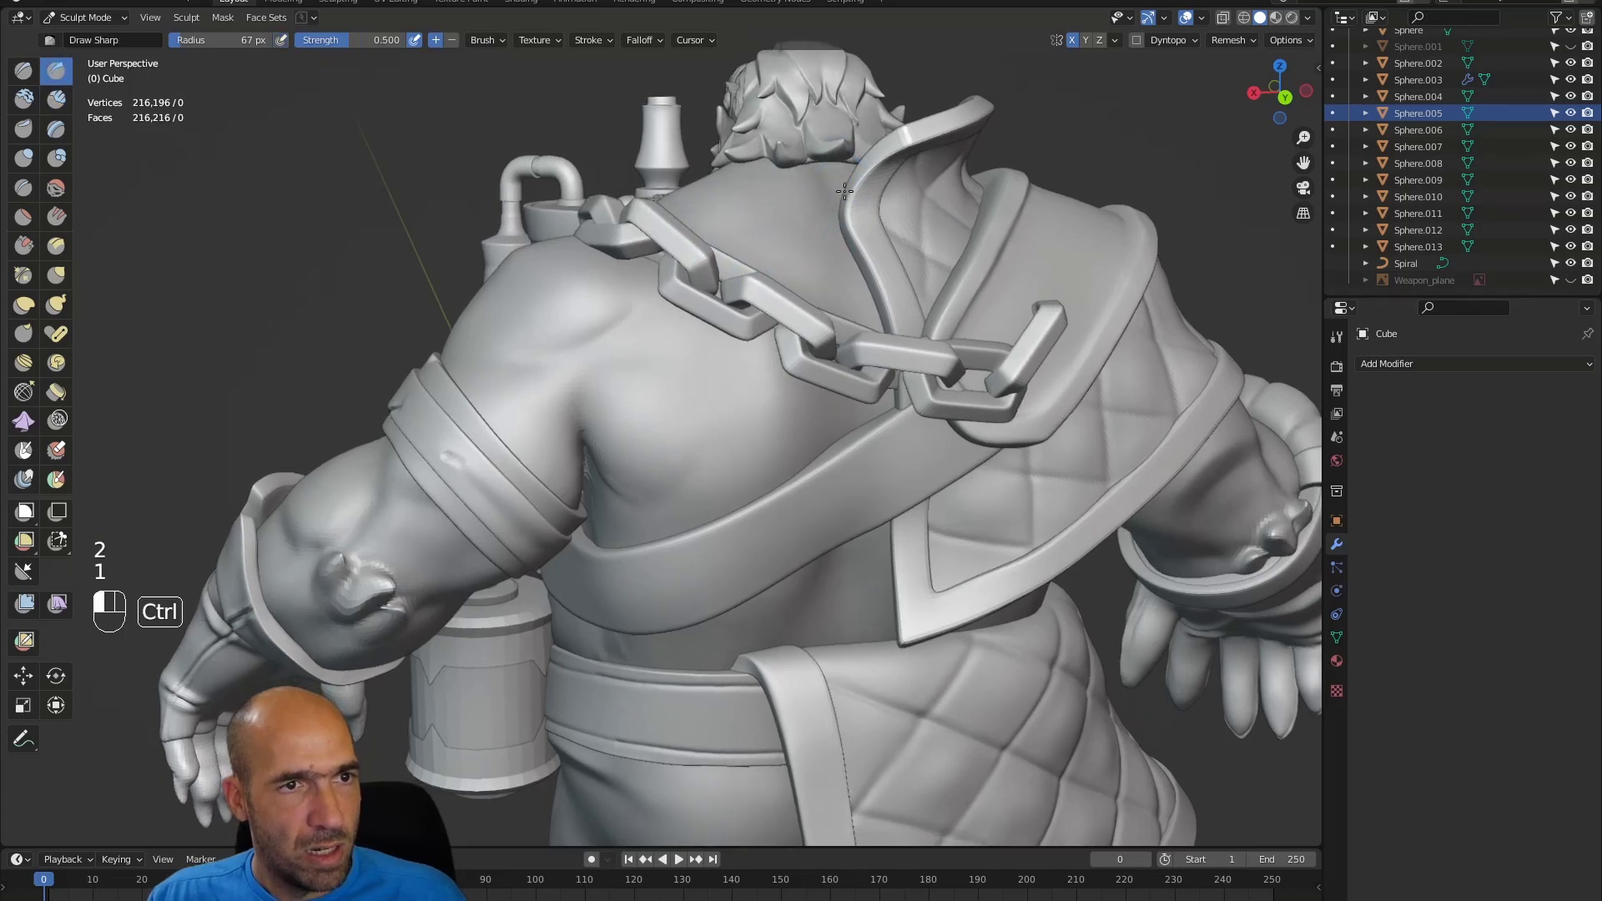
ctrl+drag(841, 181, 851, 314)
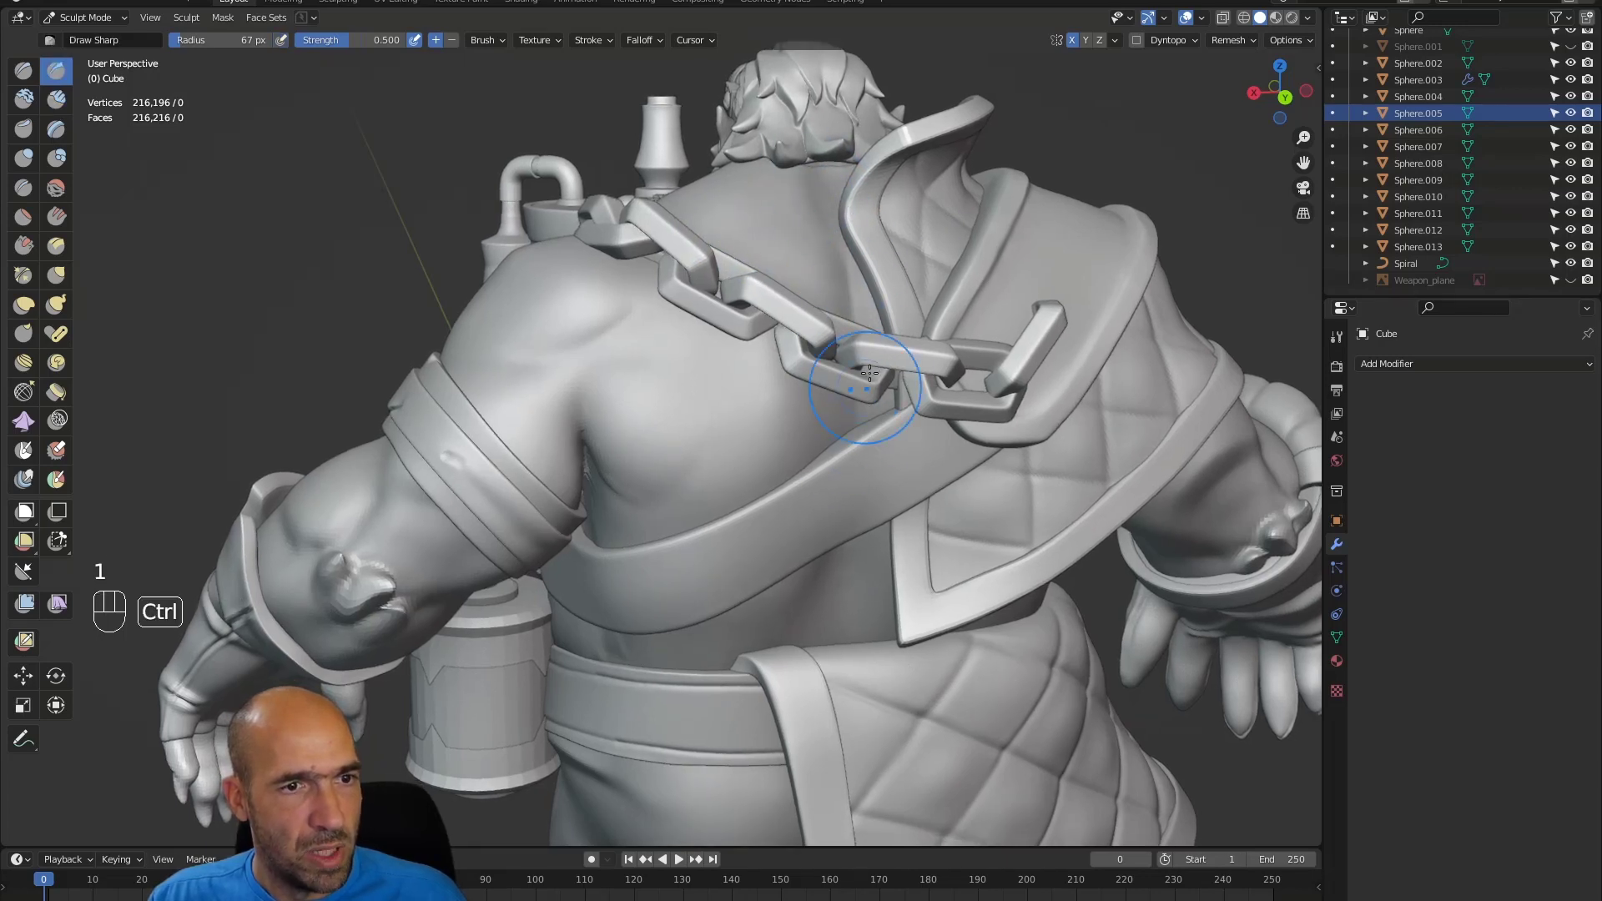
- Carve the spine hollow on the lower back above the belt, build up the muscle beside it with Clay Strips, and smooth it
alt+drag(849, 478, 857, 518)
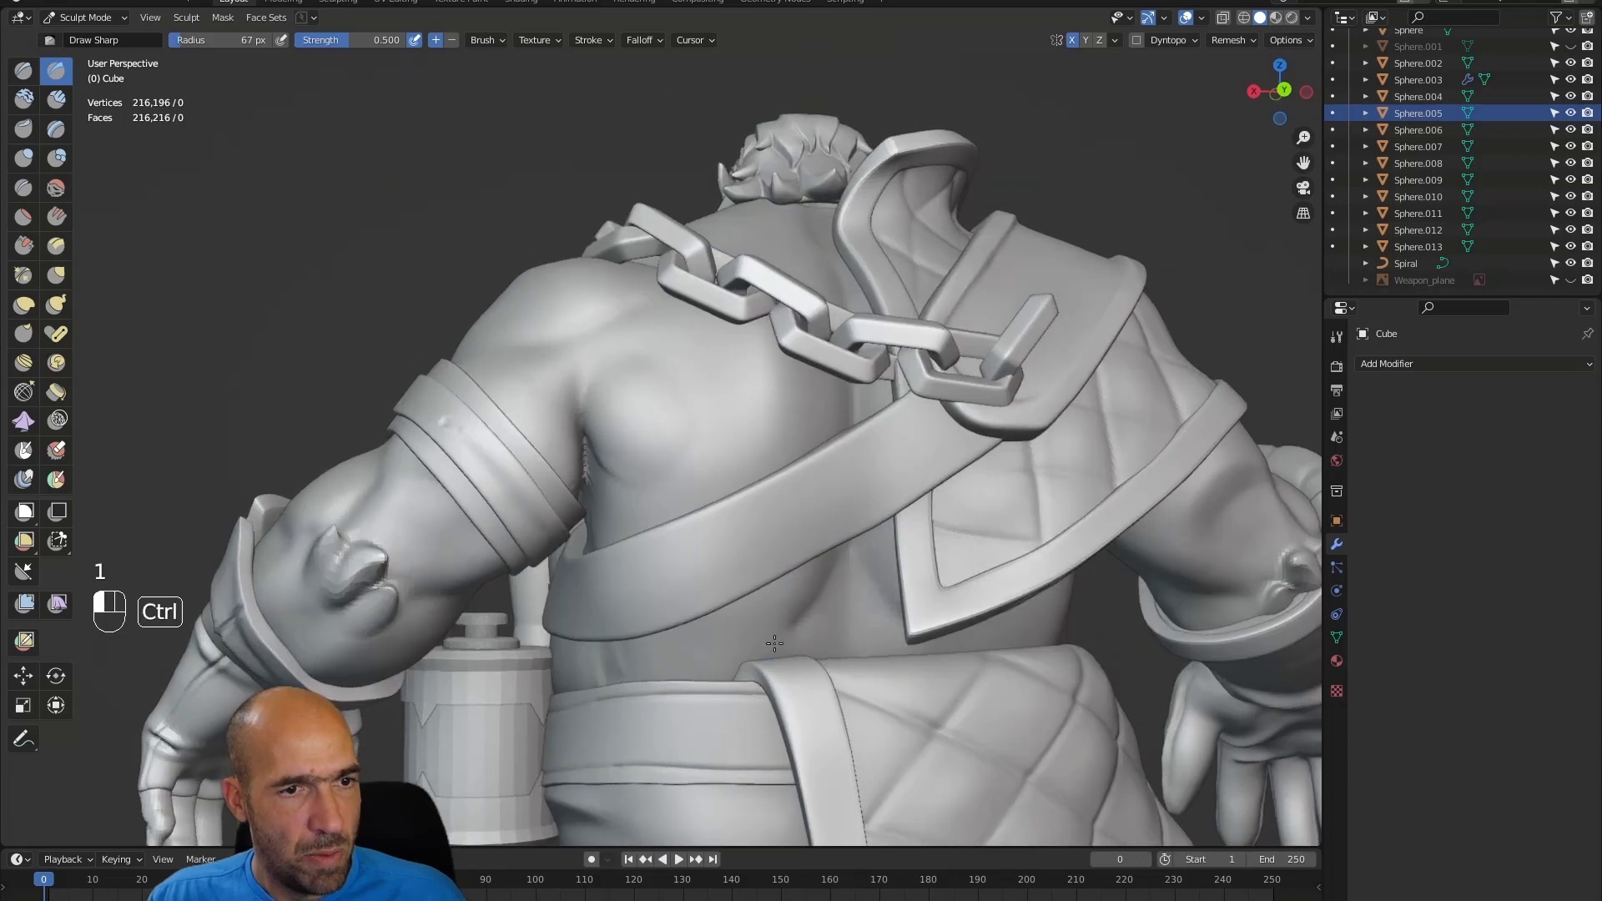
ctrl+drag(775, 644, 751, 657)
key(2)
mouse_move(785, 591)
mouse_down()
mouse_move(745, 622)
mouse_move(776, 591)
mouse_up()
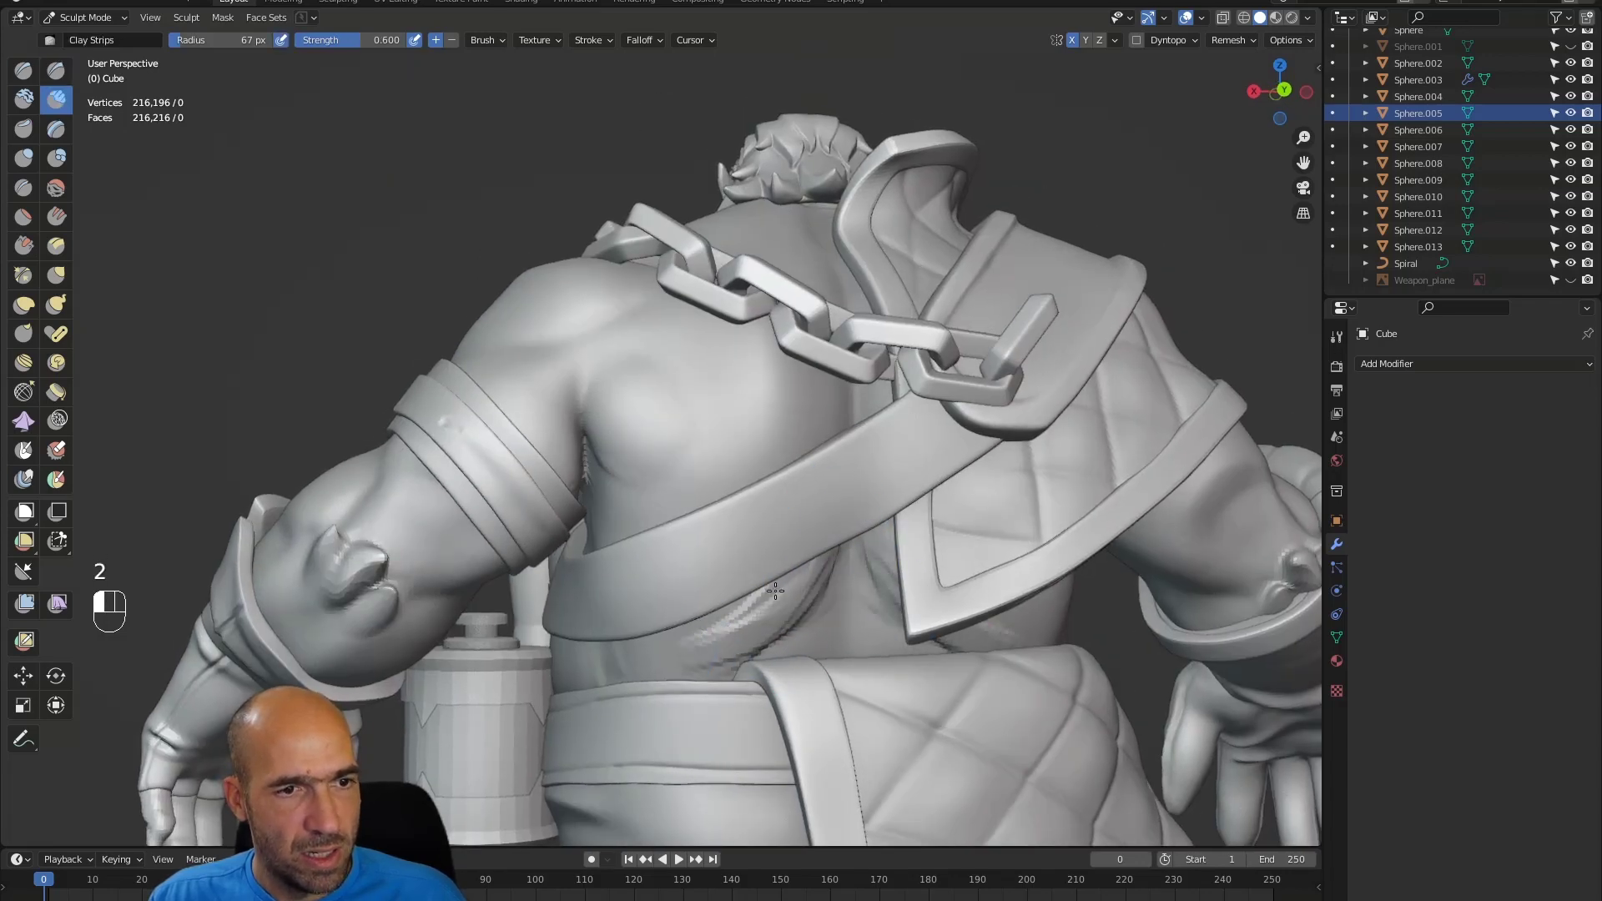
shift+drag(837, 534, 796, 619)
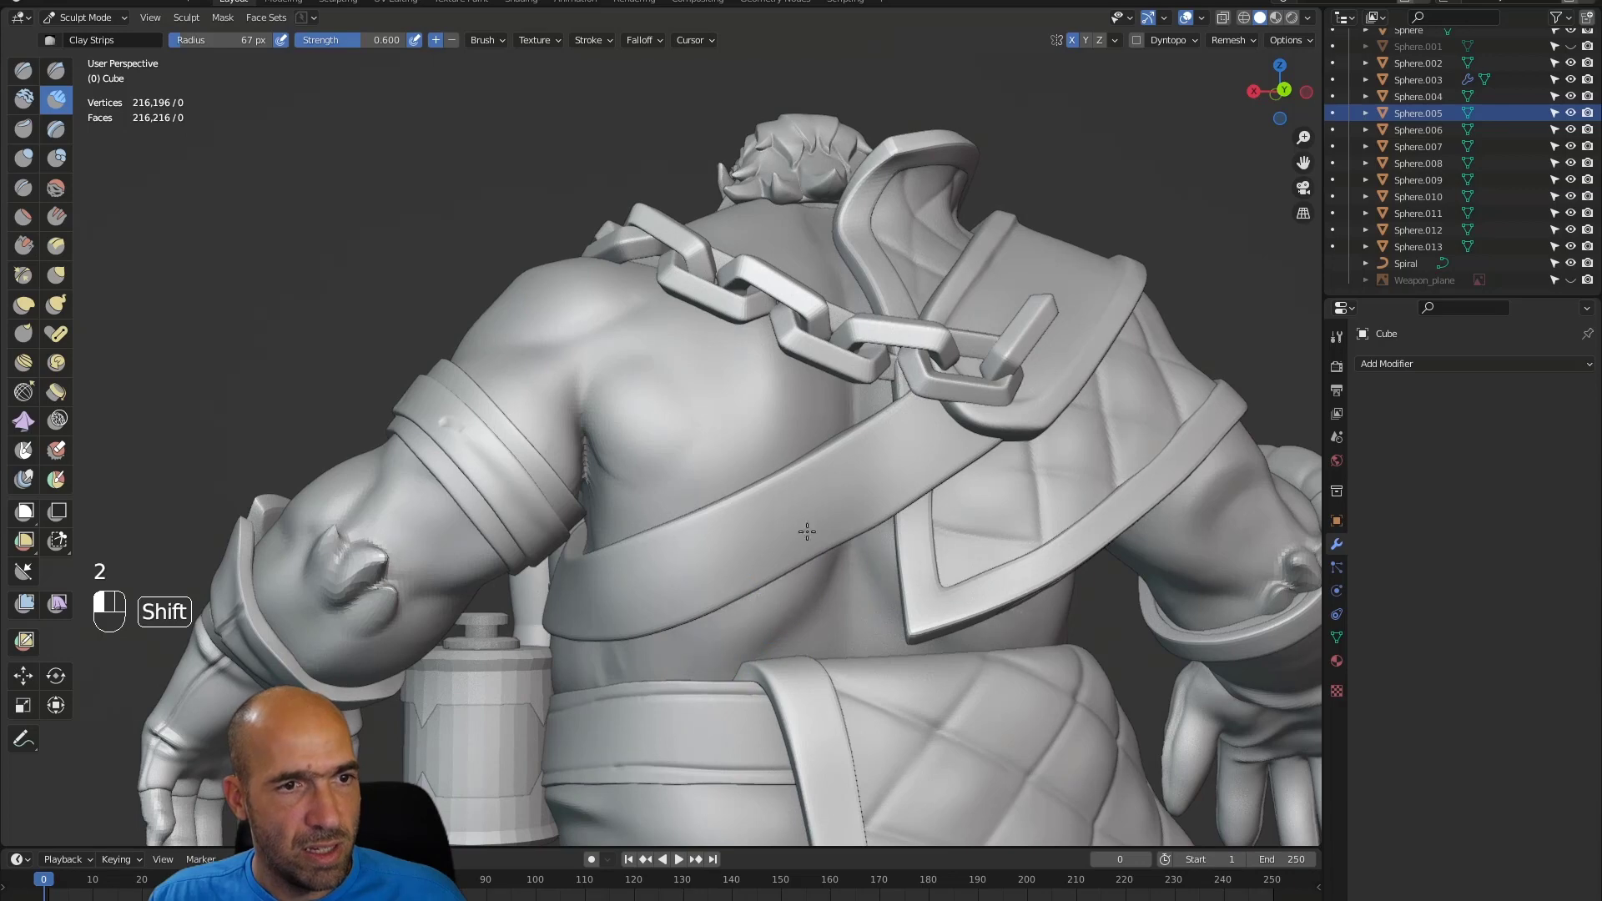
- Define the inner edge of the shoulder blade below the chain with Draw Sharp strokes, softening them with smoothing
middle_drag(807, 532, 641, 481)
shift+middle_drag(711, 381, 699, 455)
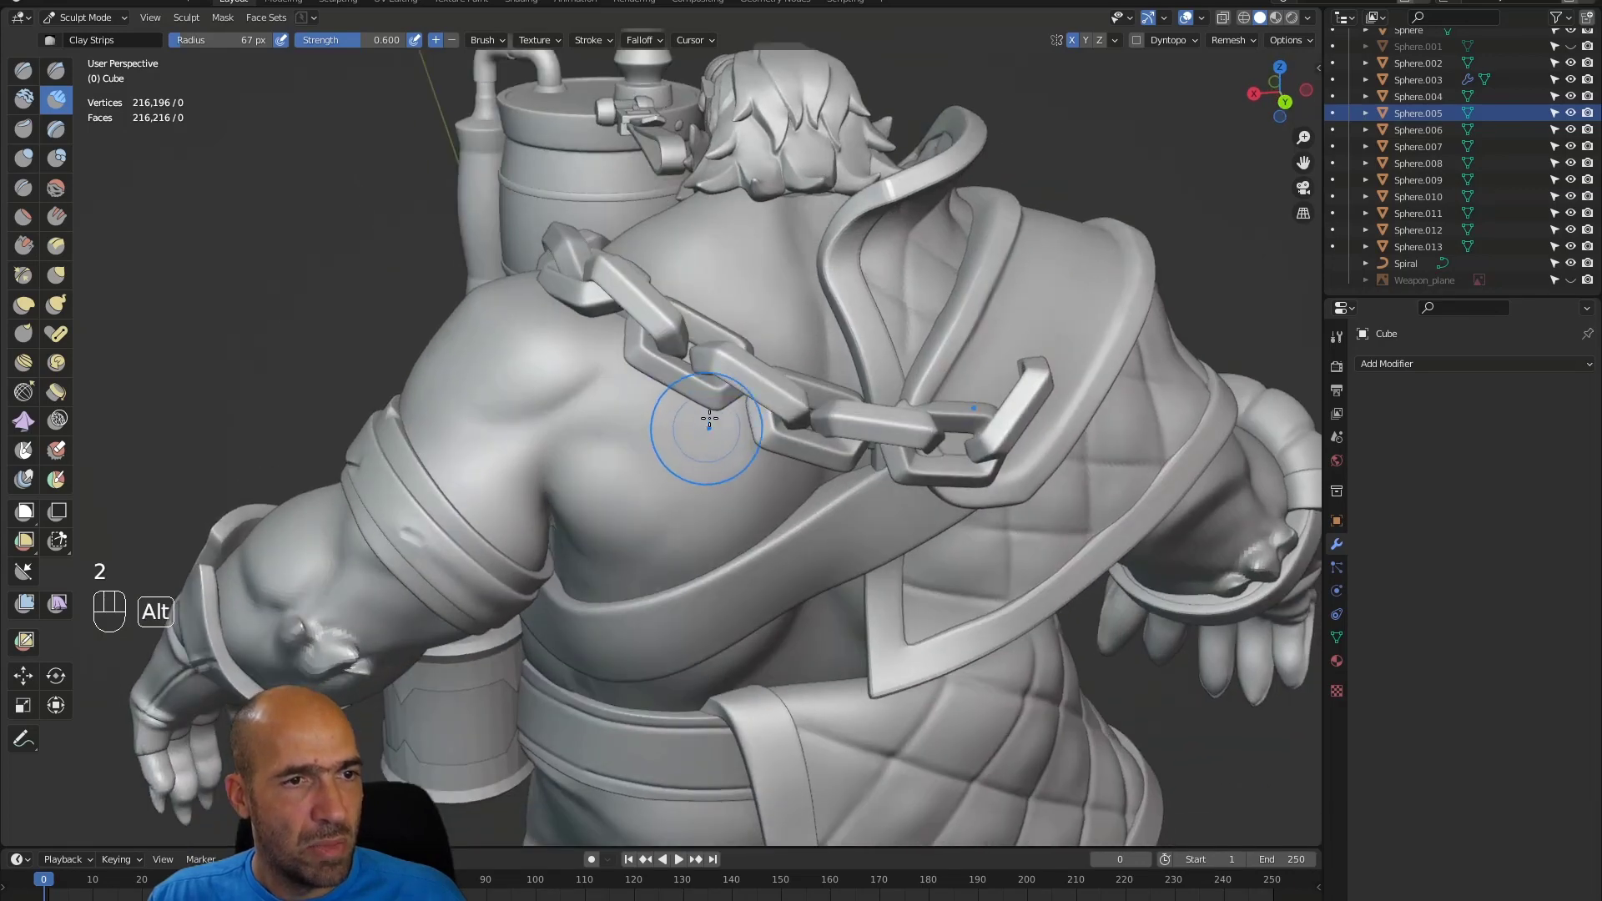
key(1)
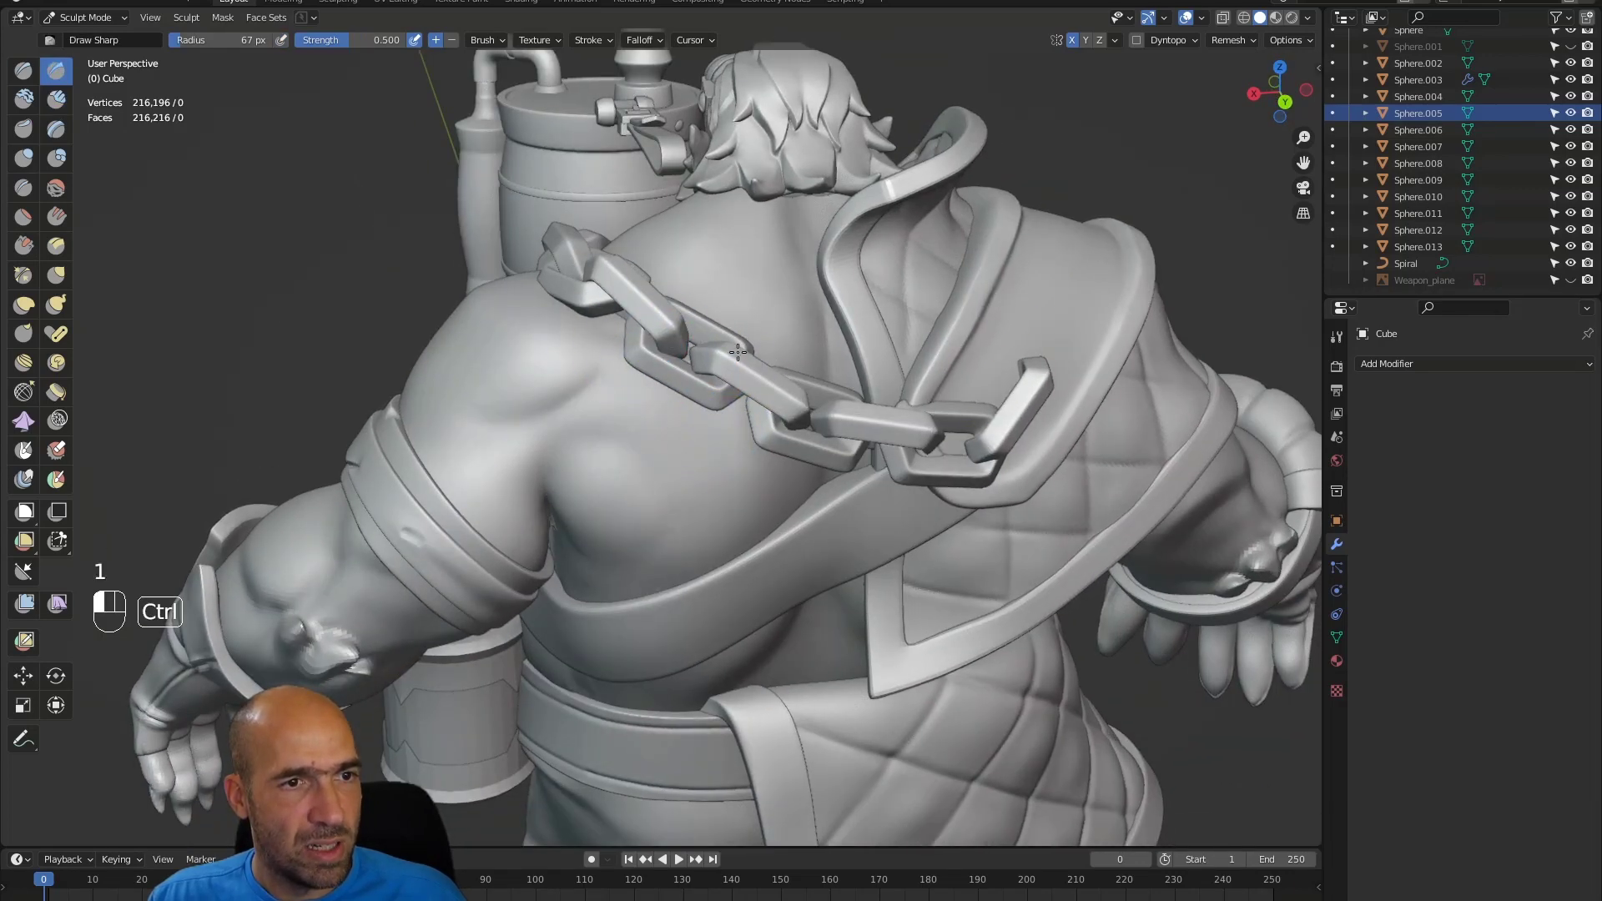
middle_drag(739, 360, 772, 352)
drag(763, 424, 741, 519)
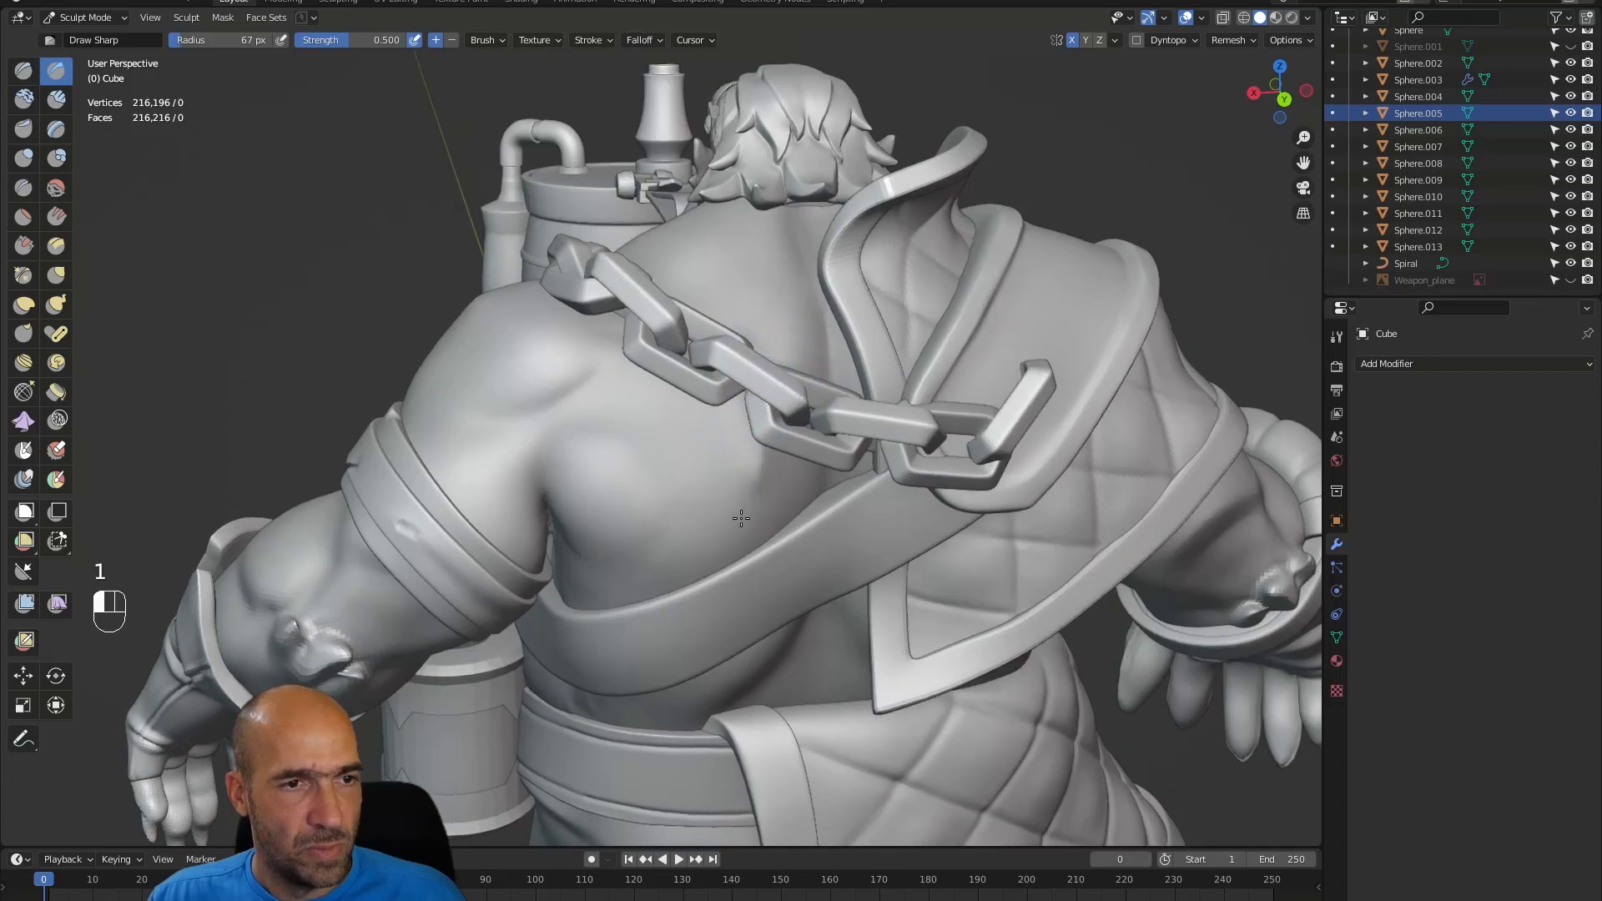
shift+drag(758, 445, 734, 525)
ctrl+drag(767, 422, 737, 519)
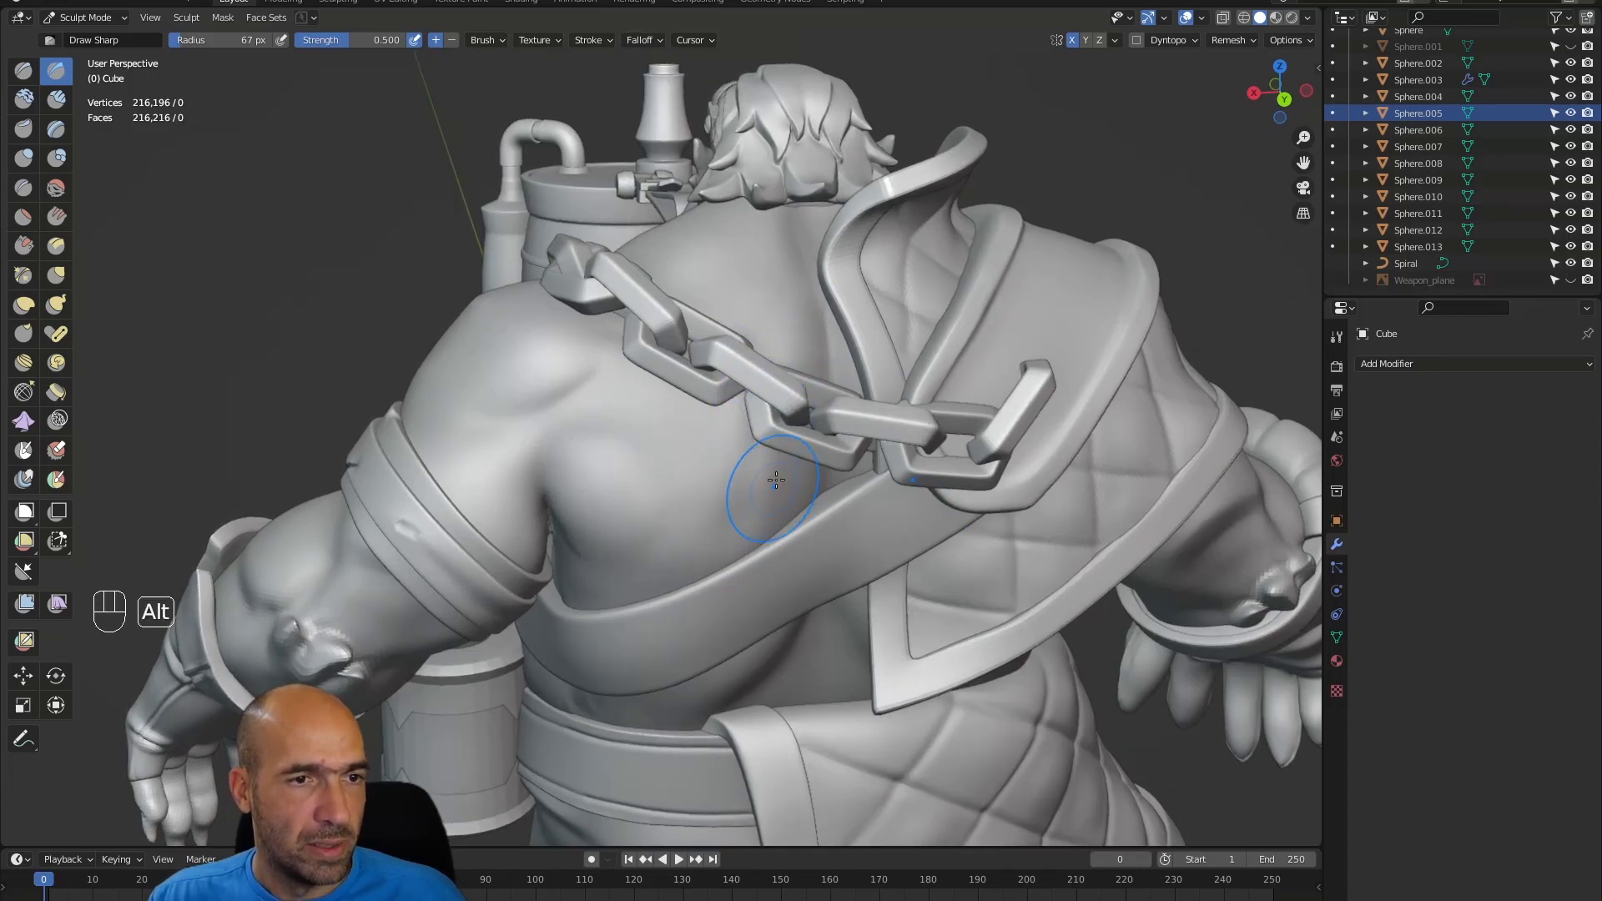
- Build up the back muscles above and below the chain with Clay Strips, cut in beside the spine, and smooth the strokes
alt+right_drag(776, 480, 755, 455)
key(2)
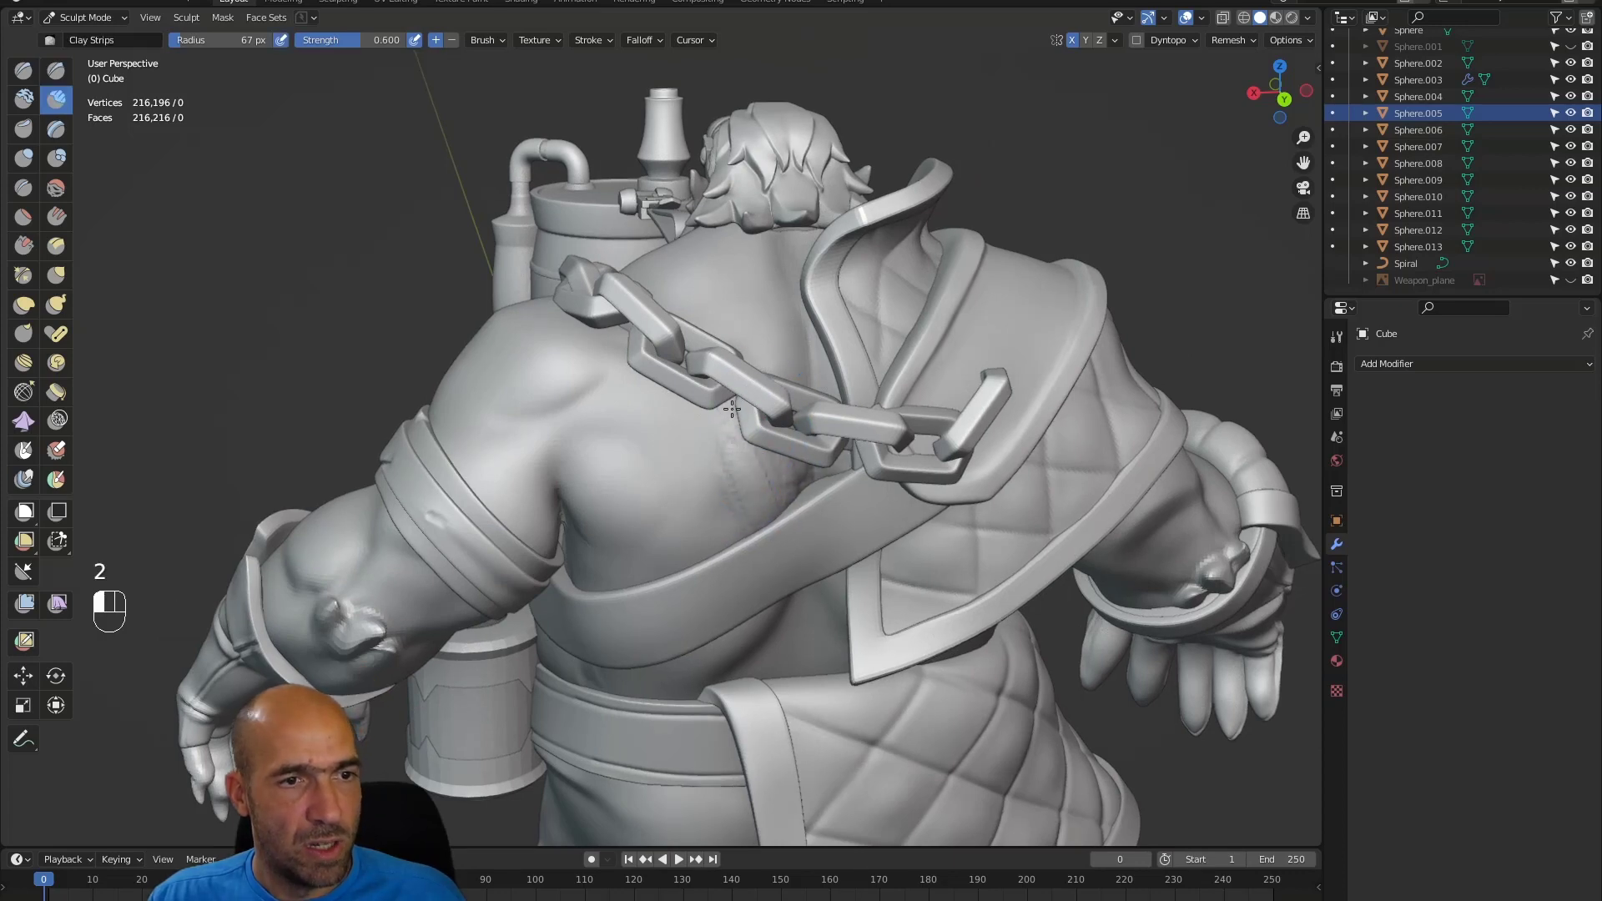
drag(726, 319, 670, 289)
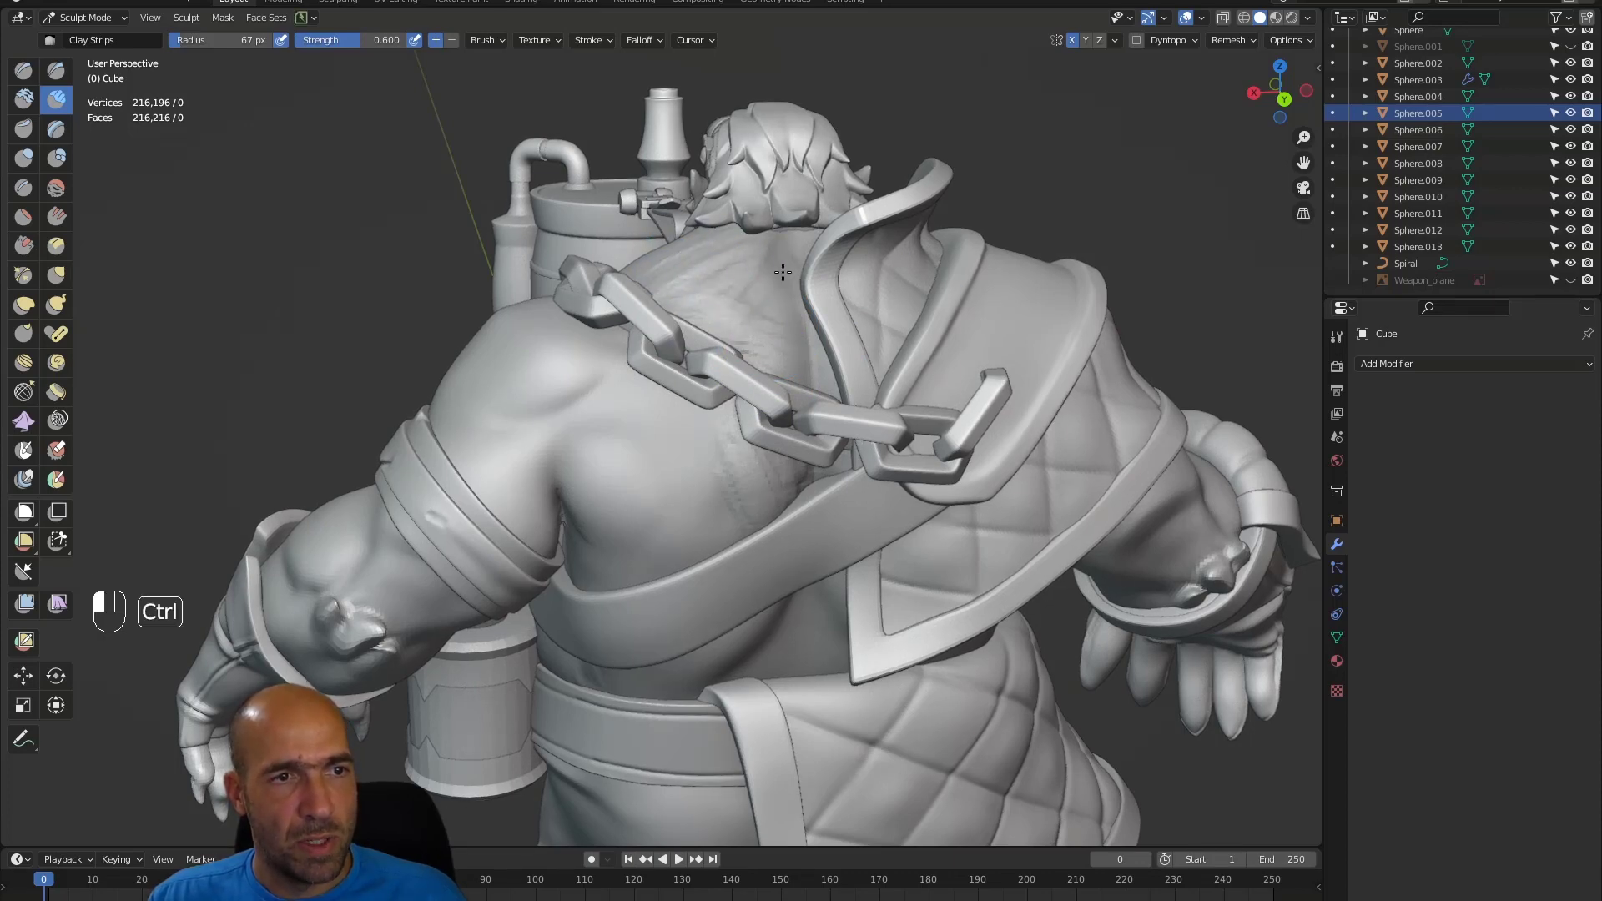
ctrl+drag(758, 292, 750, 254)
shift+drag(704, 320, 734, 422)
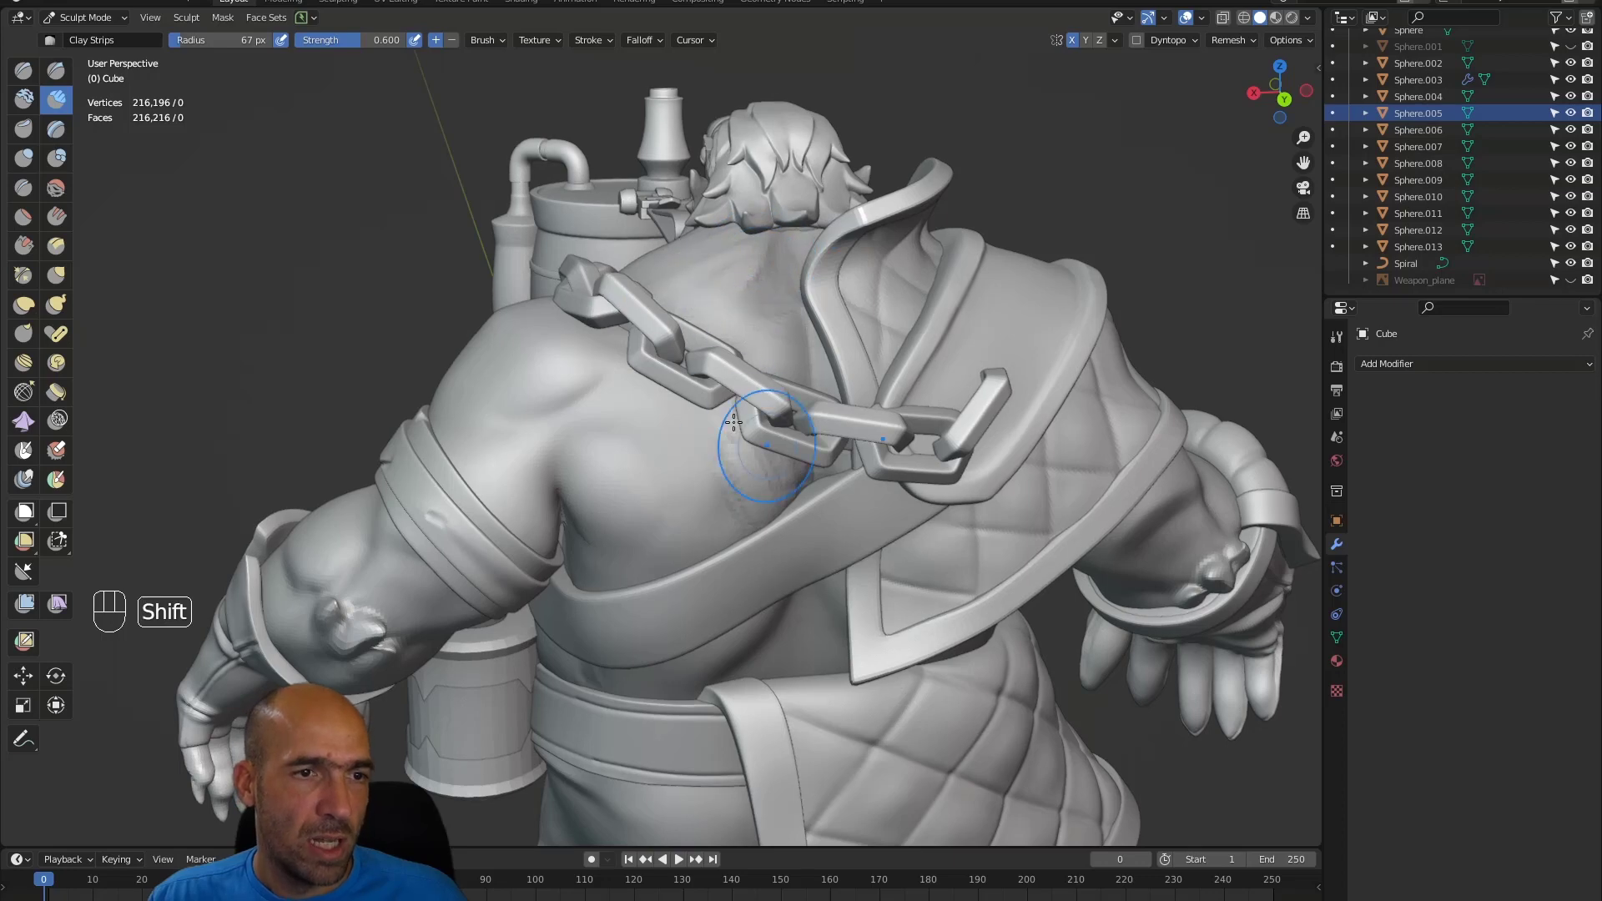
shift+drag(772, 338, 742, 278)
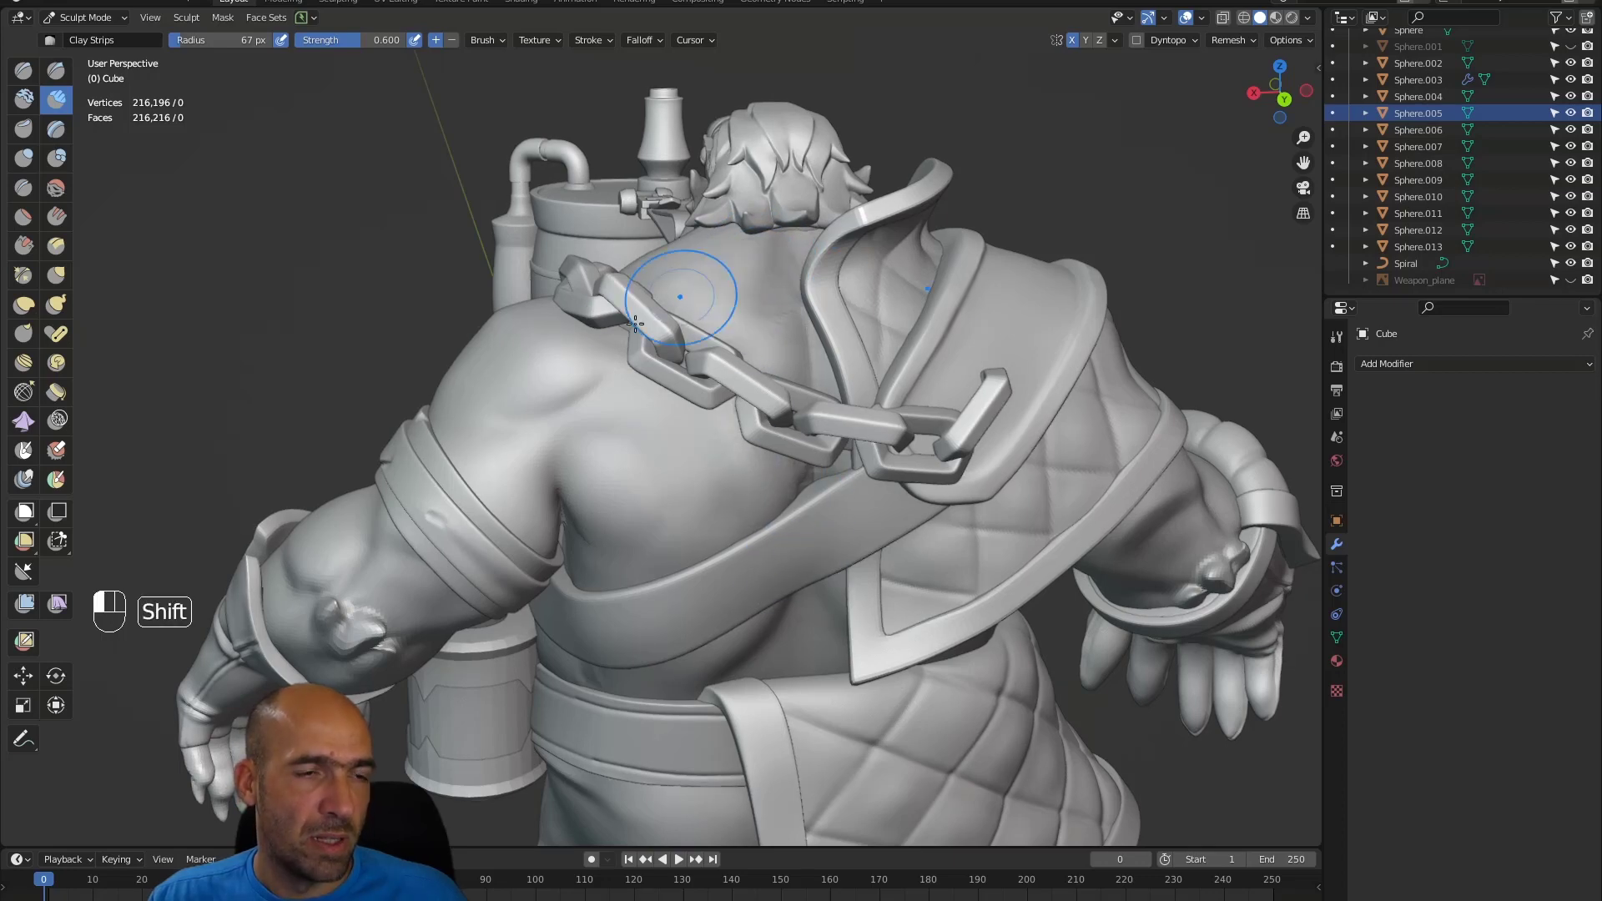
- Build up the rear of the bare shoulder with Clay Strips, running the strokes toward the arm bands, and smooth them
alt+drag(594, 365, 631, 379)
alt+drag(501, 389, 554, 416)
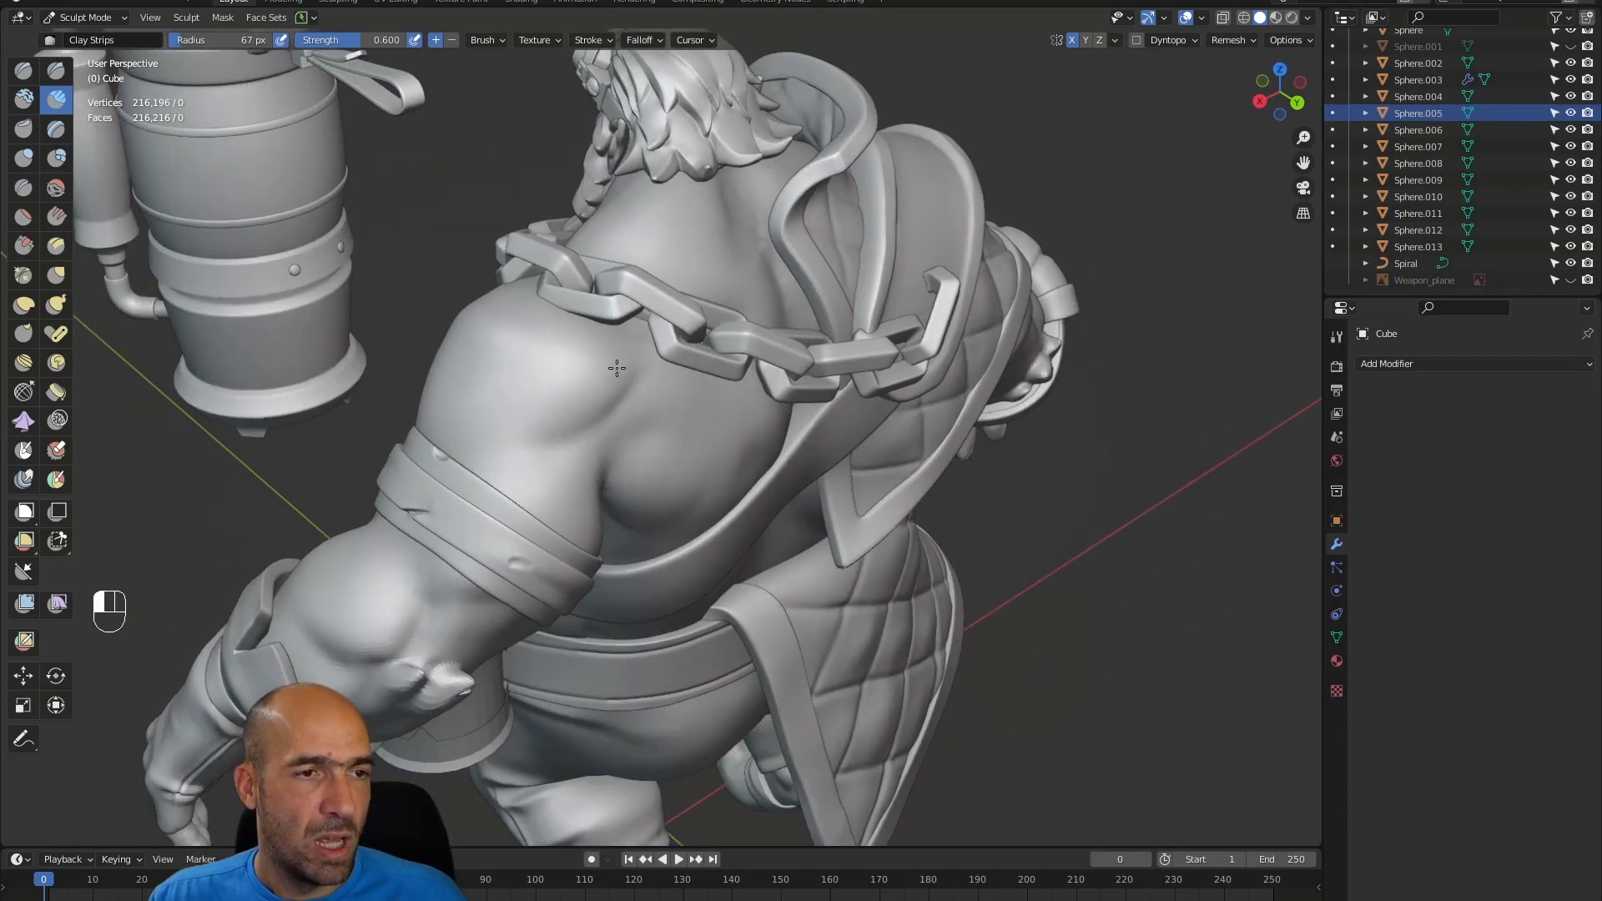
drag(617, 368, 516, 410)
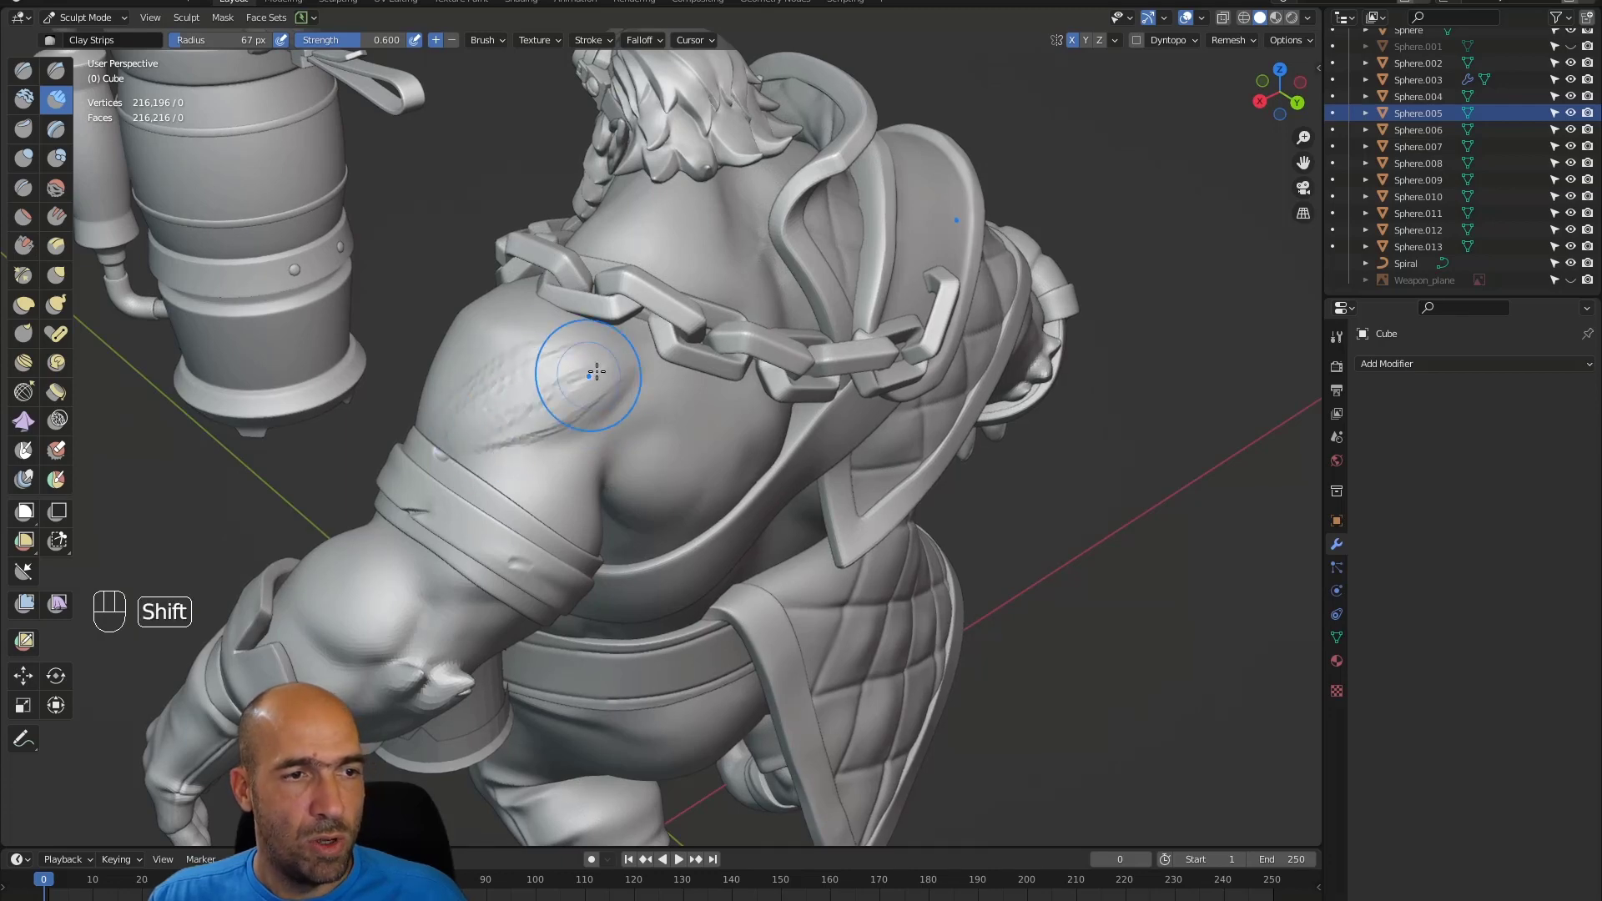
shift+drag(596, 372, 439, 421)
shift+drag(602, 365, 641, 364)
alt+drag(677, 361, 522, 288)
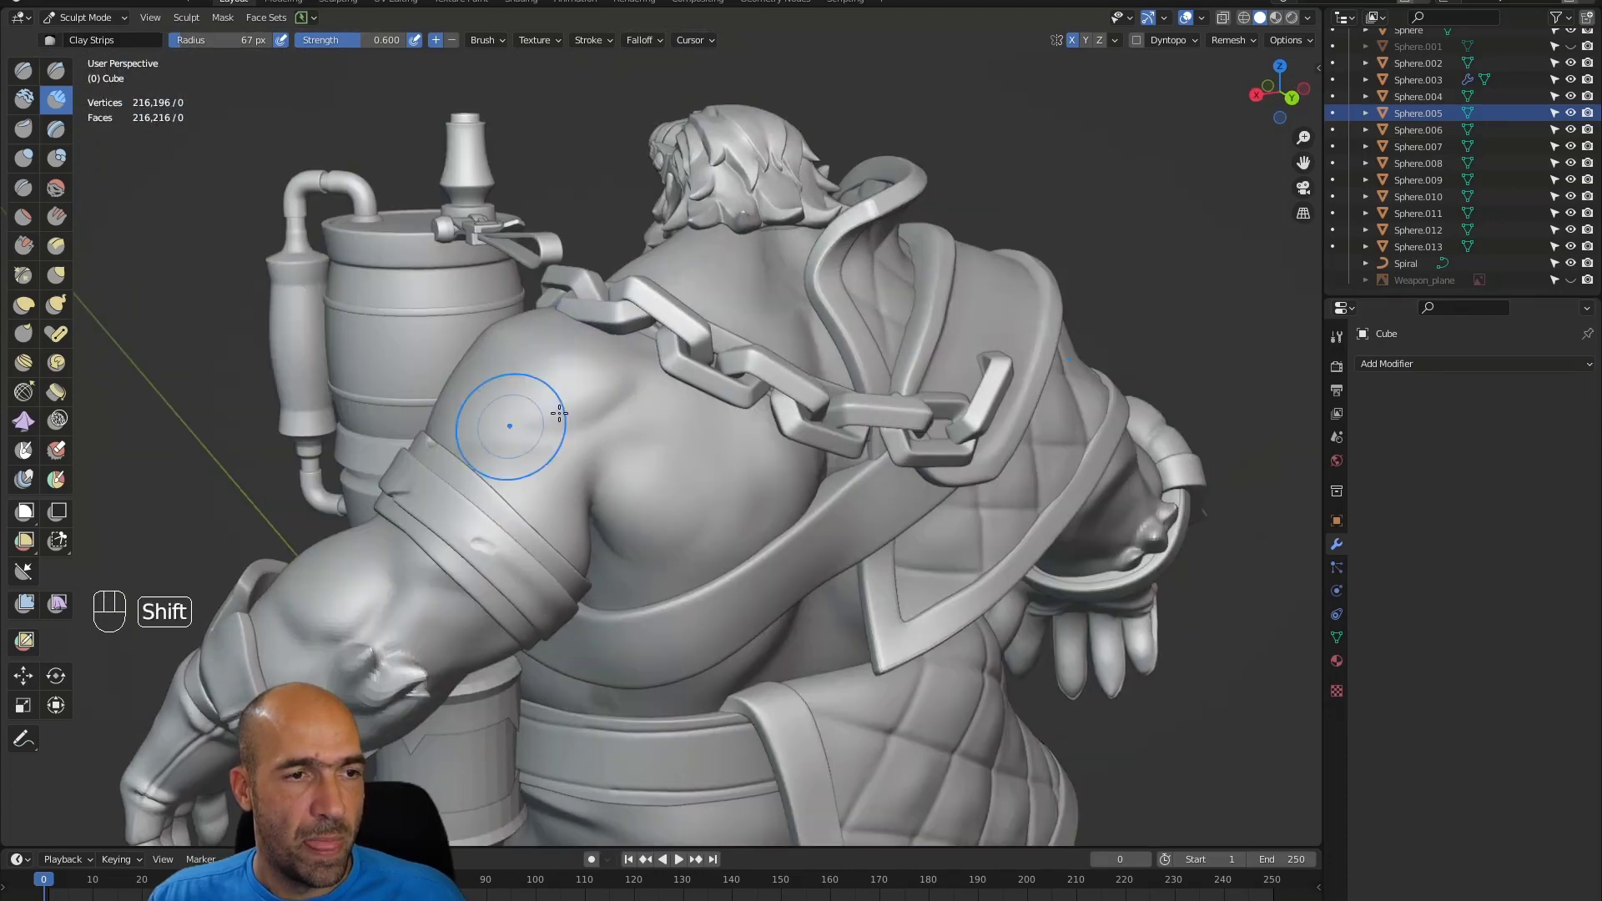
- Fill out the back muscle beside the armpit with a short Clay Strips stroke and smooth the transition
alt+drag(698, 404, 628, 380)
mouse_move(620, 483)
mouse_down()
mouse_move(611, 500)
mouse_move(639, 499)
mouse_move(636, 483)
mouse_up()
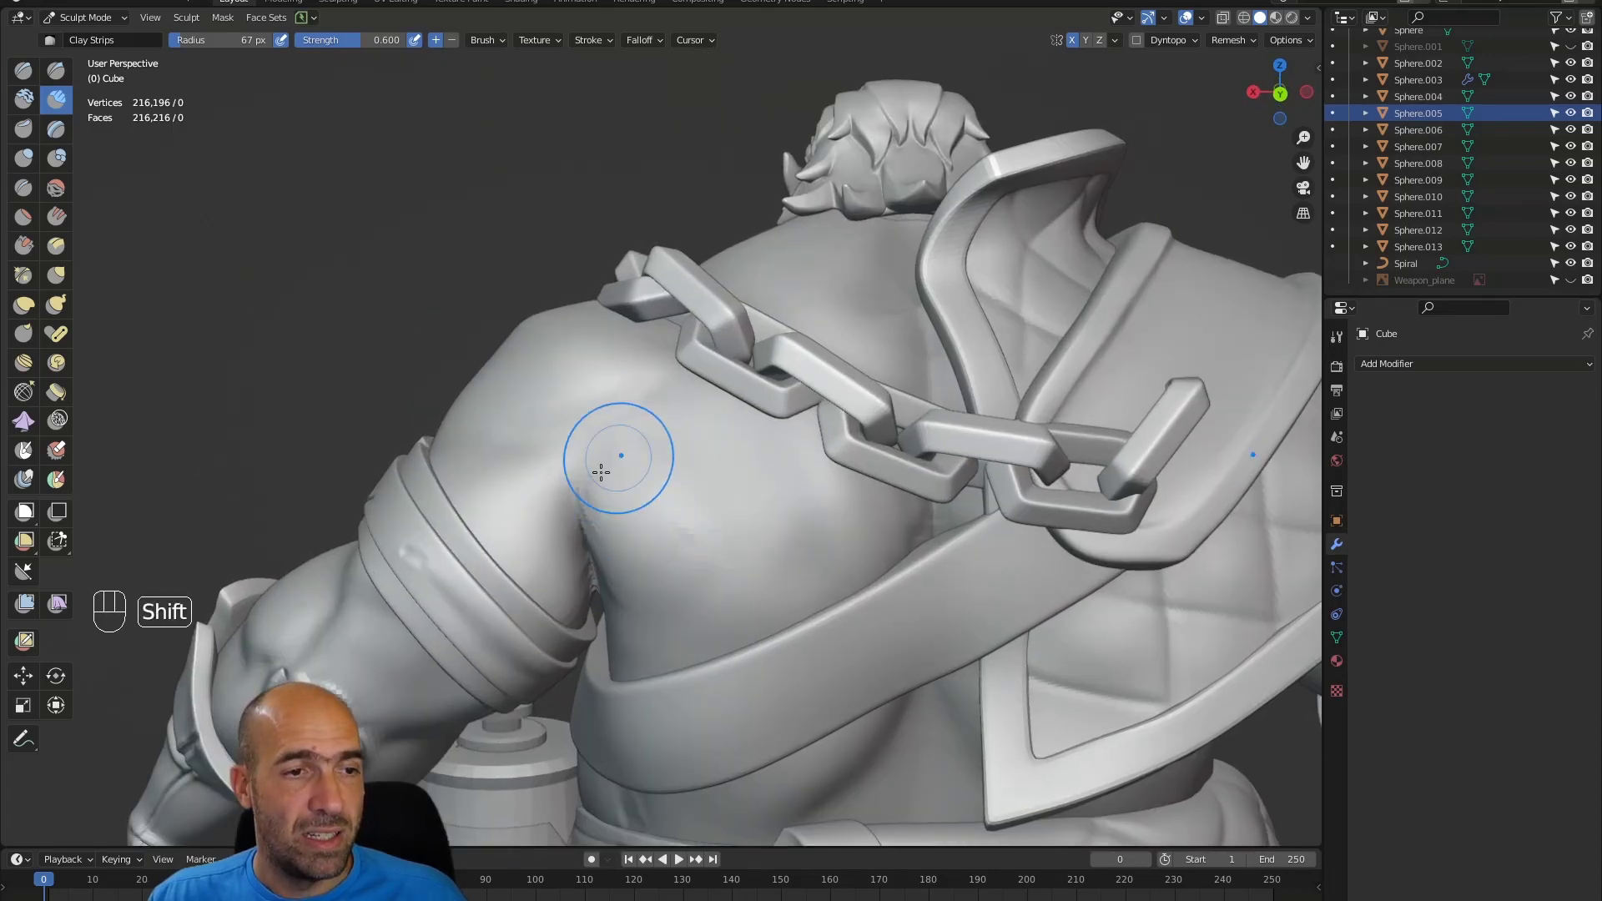
mouse_move(701, 511)
alt+shift+mouse_down()
mouse_move(715, 508)
mouse_move(717, 532)
alt+shift+mouse_up()
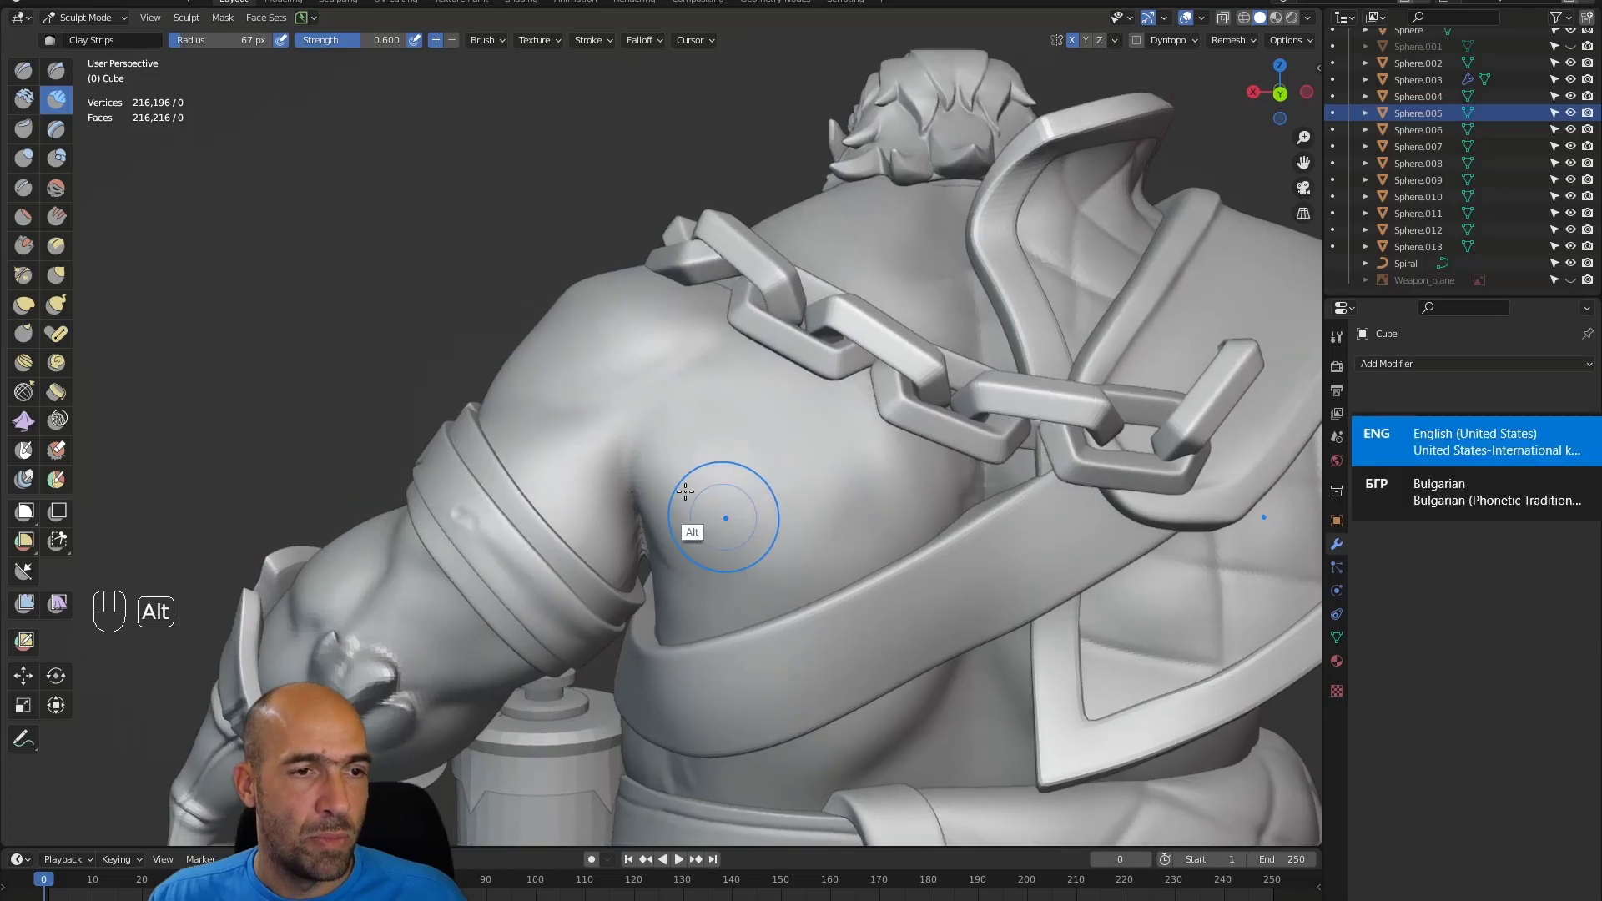
alt+drag(678, 454, 633, 458)
- Deepen the crease between the upper arm and the back with Draw Sharp, and undo the last two strokes
key(1)
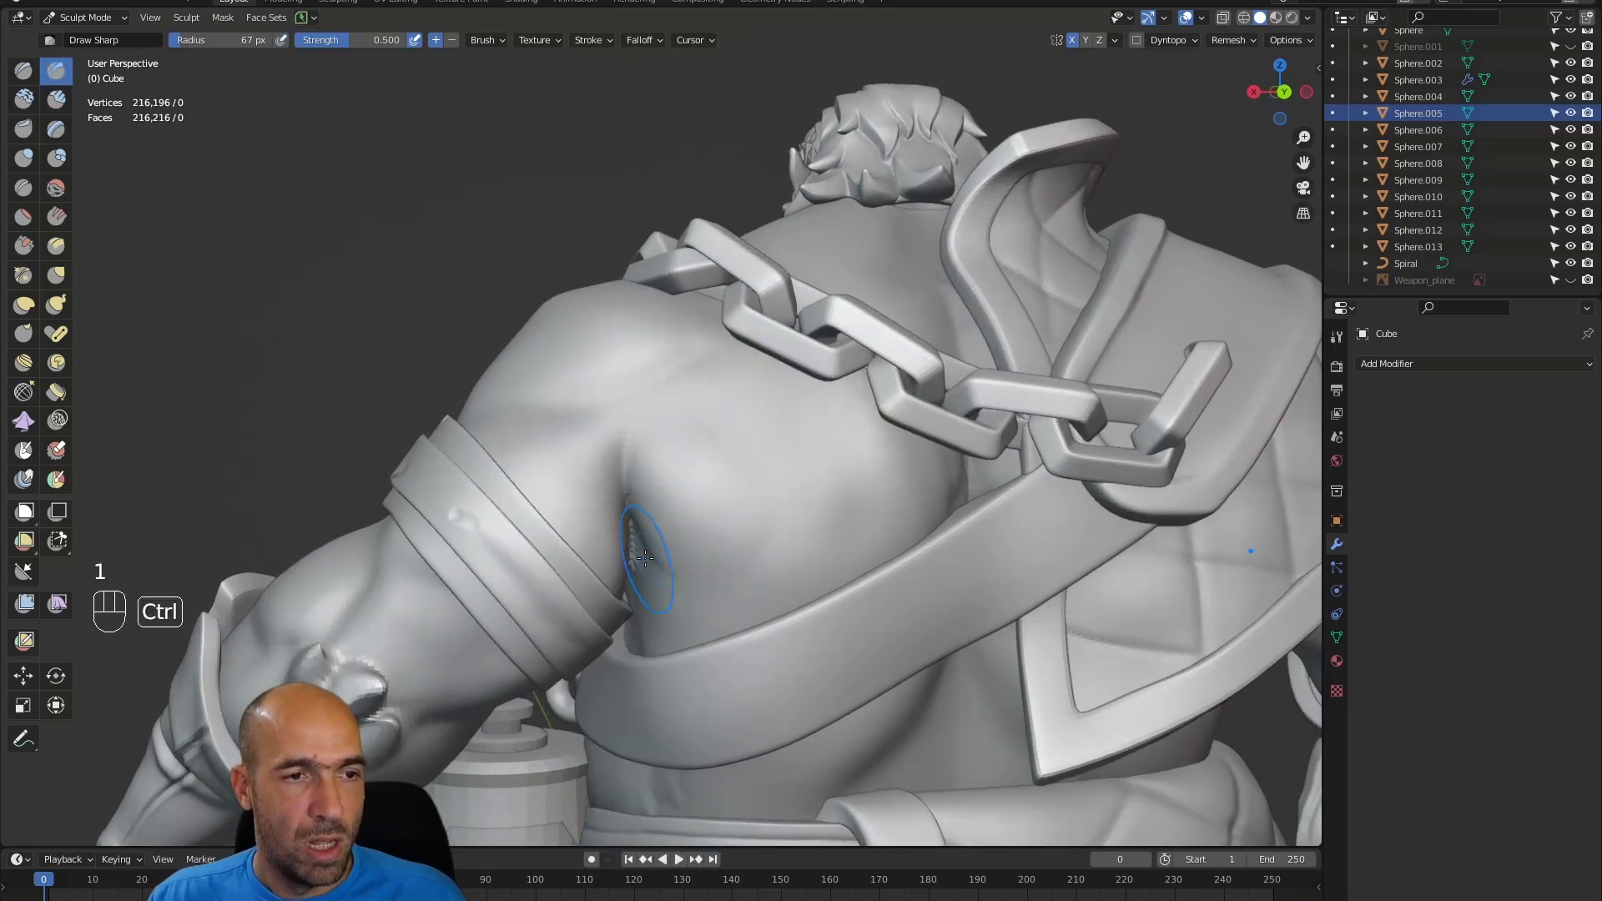
middle_drag(645, 558, 638, 571)
alt+drag(644, 612, 656, 576)
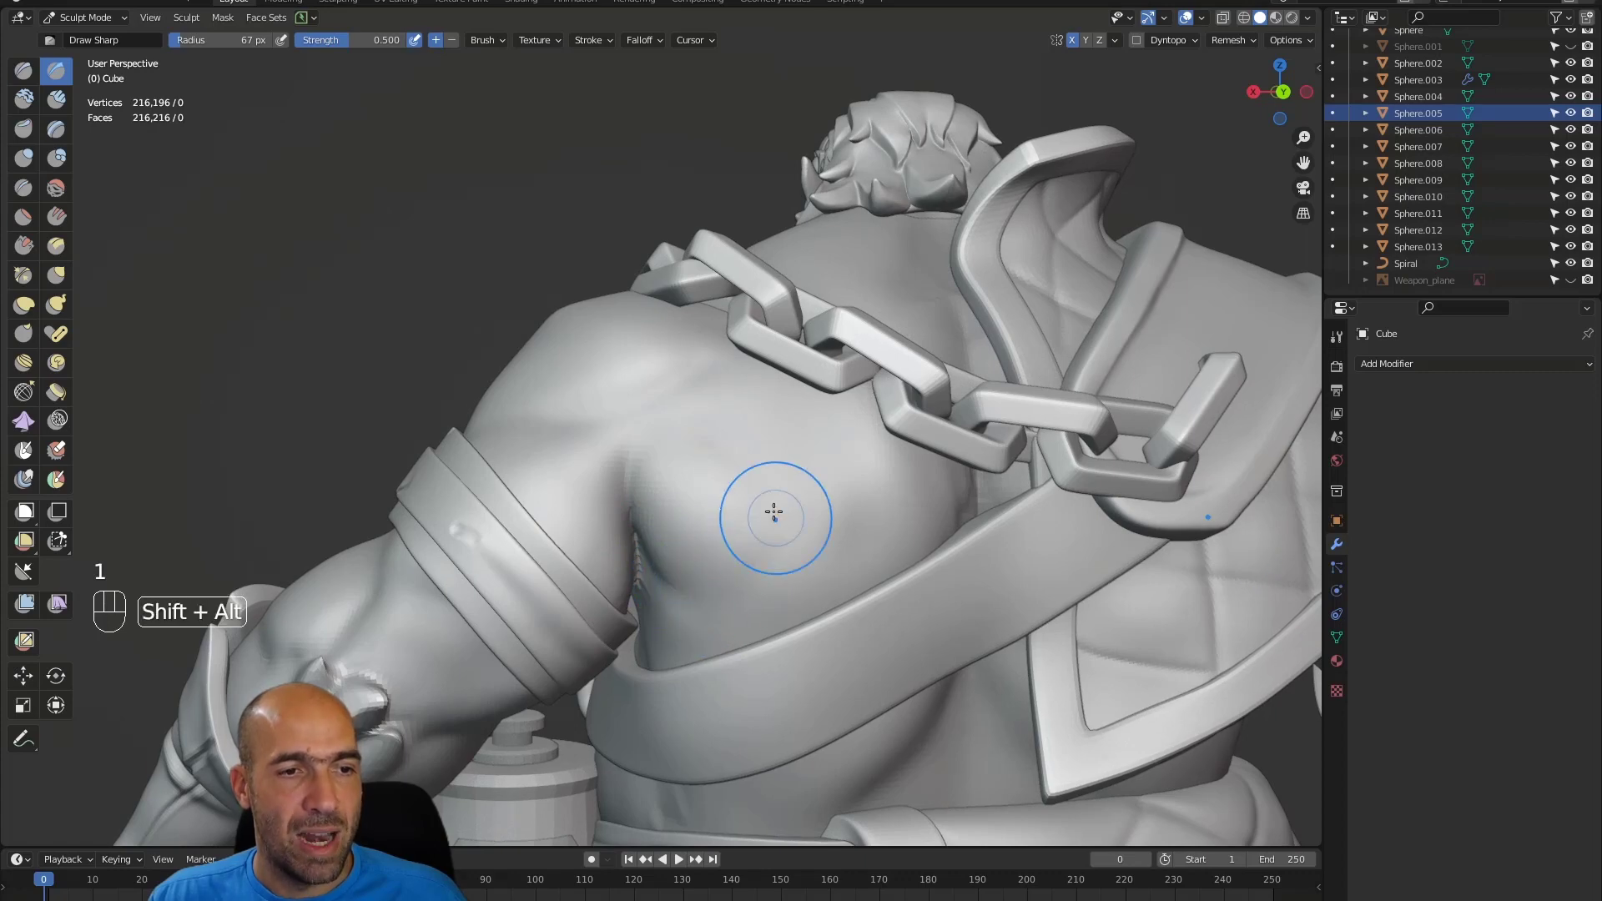
mouse_move(668, 405)
alt+mouse_down()
mouse_move(635, 362)
mouse_move(700, 341)
mouse_move(683, 504)
alt+mouse_up()
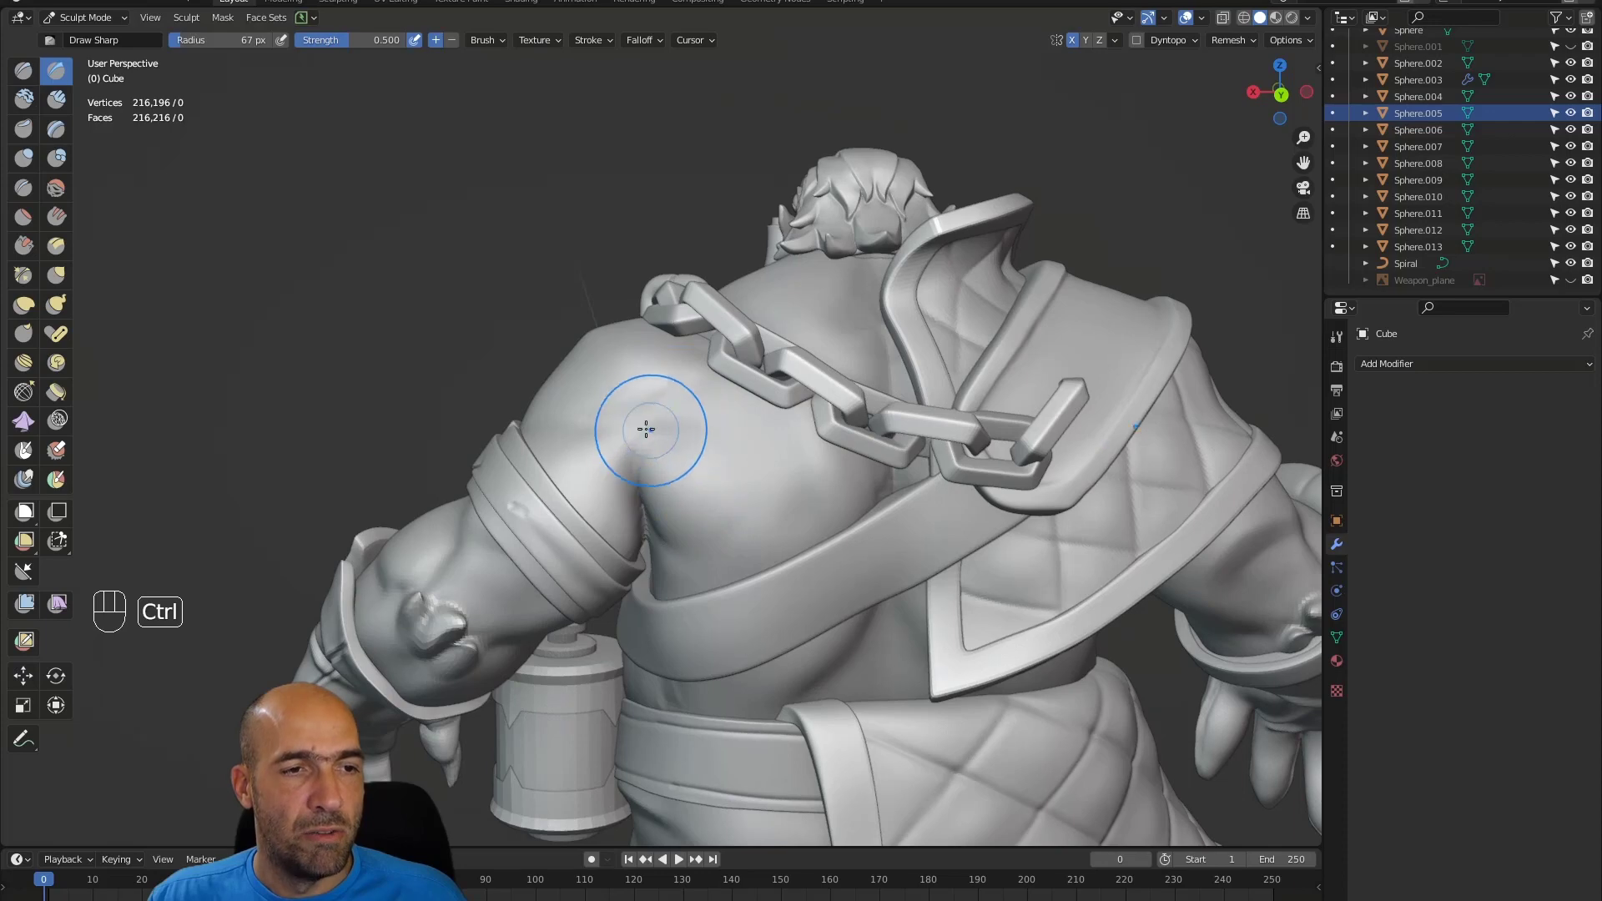
key(ctrl+z)
key(ctrl+z)
- Soften the back of the shoulder above the armpit crease with smoothing, and bring the front of the shoulder into view with Grab active
ctrl+alt+drag(722, 448, 636, 426)
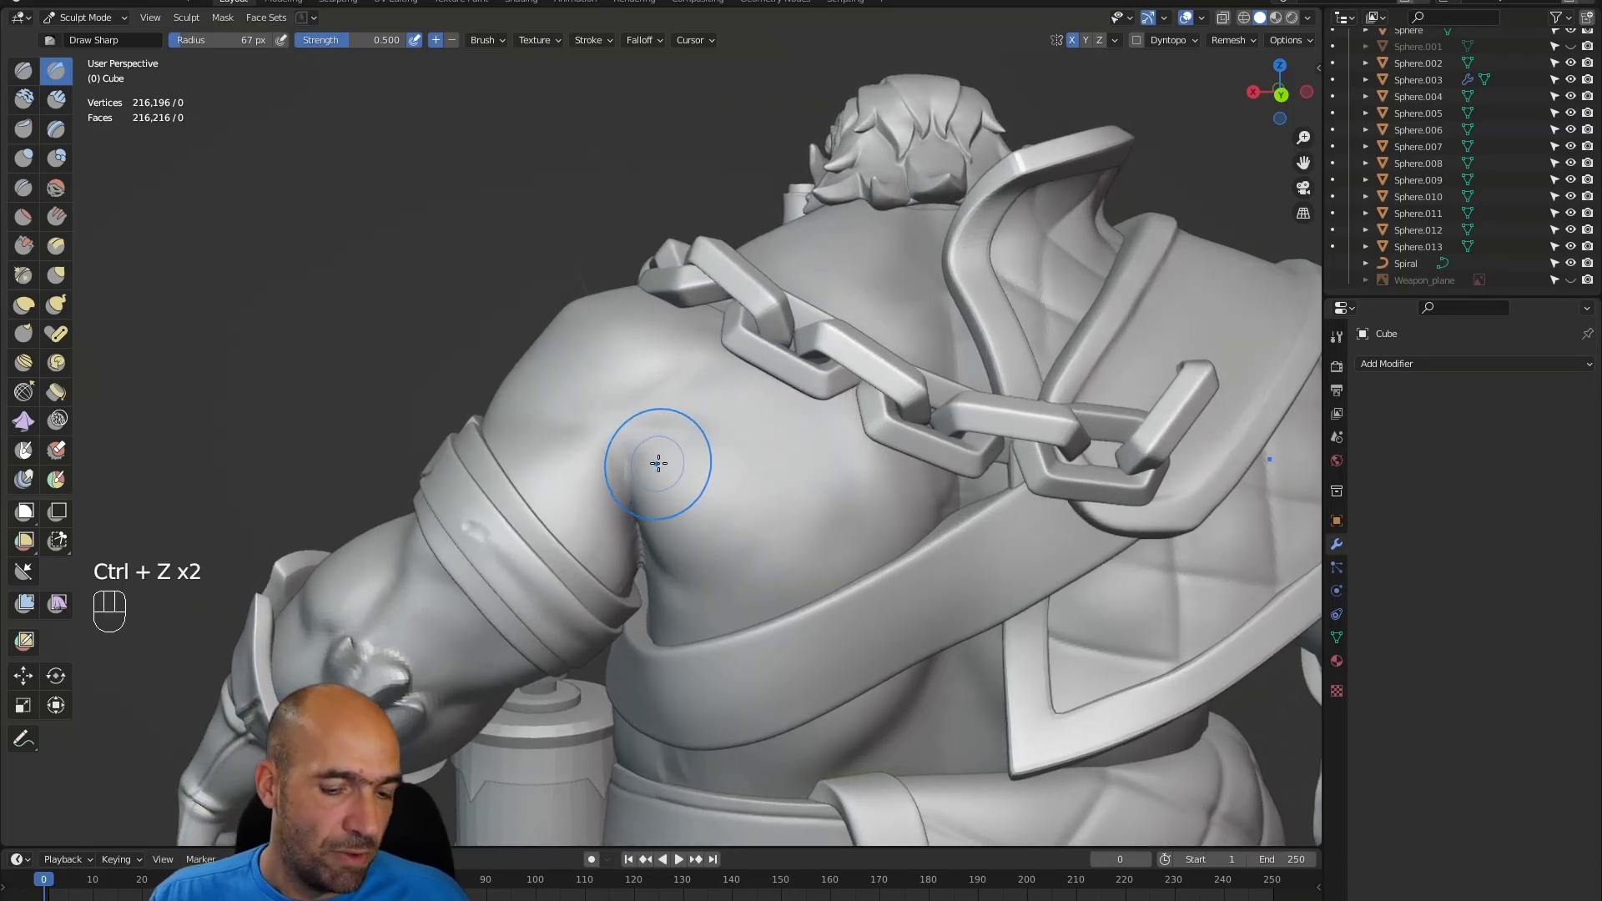
key(g)
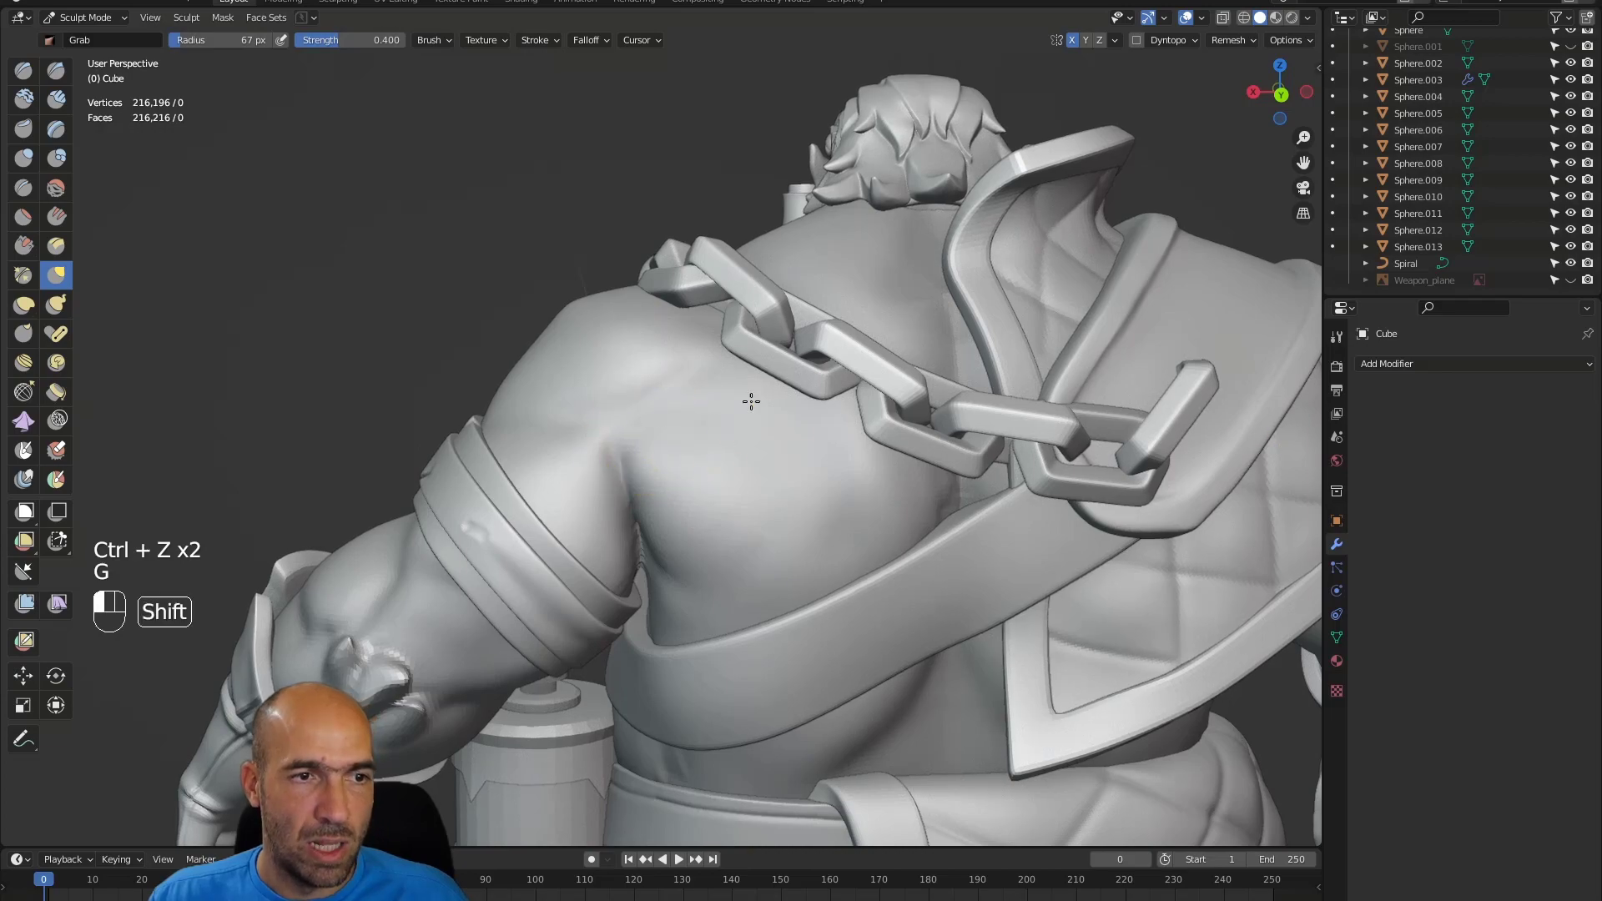
mouse_move(764, 381)
middle_down()
mouse_move(569, 418)
mouse_move(576, 397)
mouse_move(706, 393)
mouse_move(680, 384)
mouse_move(759, 395)
middle_up()
shift+drag(584, 402, 527, 448)
mouse_move(535, 517)
alt+middle_down()
mouse_move(575, 455)
mouse_move(651, 412)
mouse_move(609, 421)
alt+middle_up()
alt+shift+middle_drag(616, 491, 628, 402)
alt+shift+middle_drag(489, 365, 557, 412)
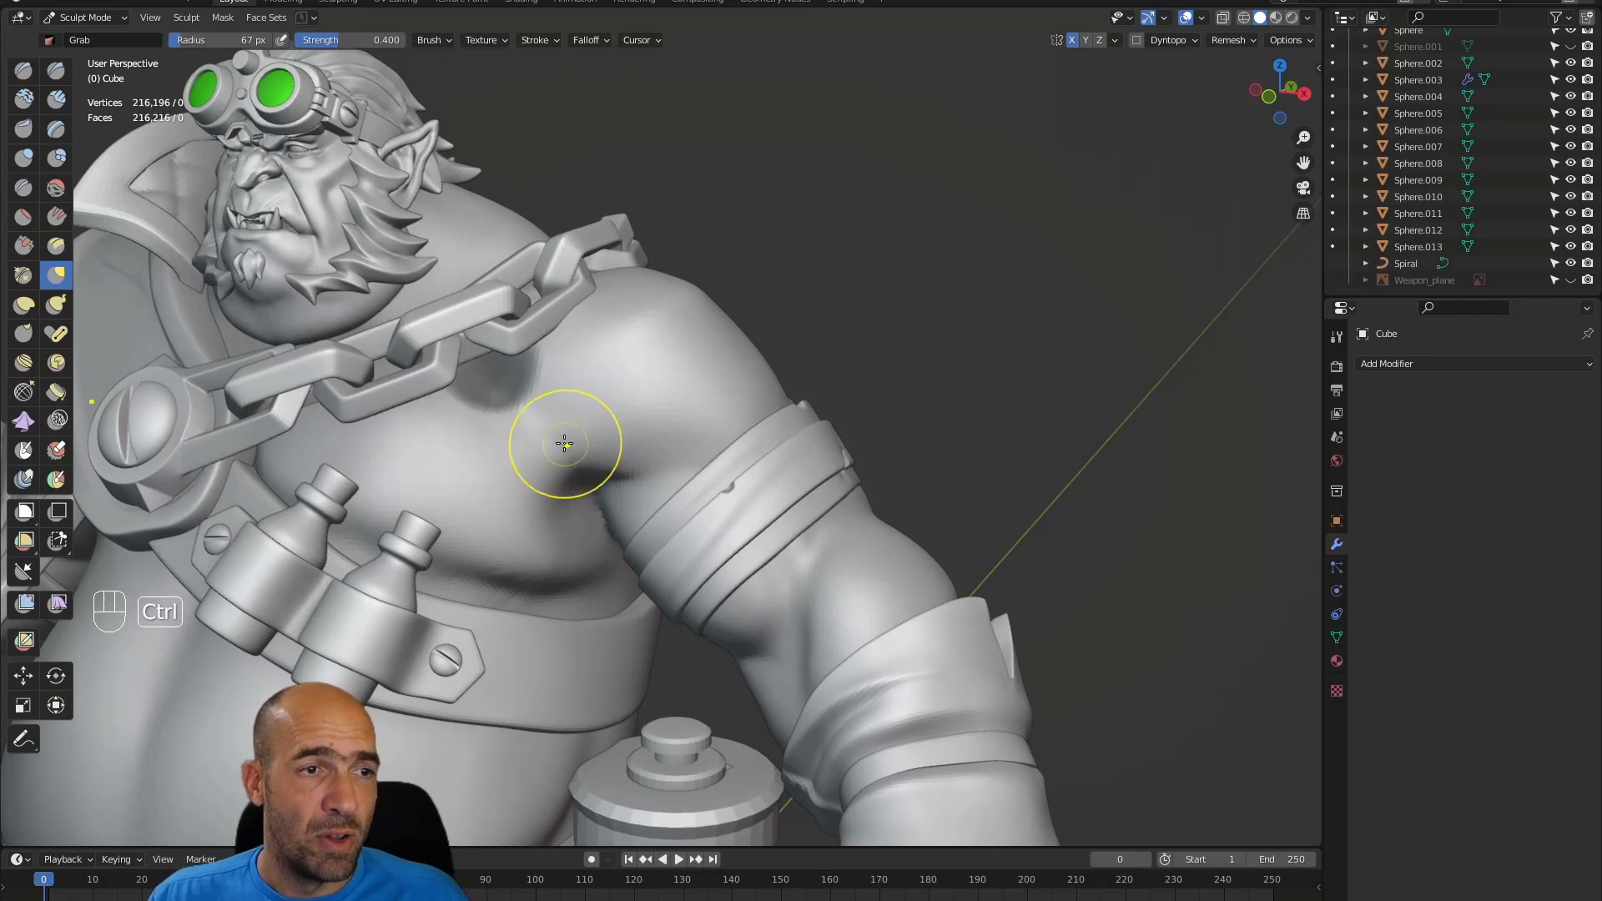
- Undo the last strokes on the chest below the chain, and reshape the outer chest with Grab at a 91 px radius
key(ctrl+z)
key(1)
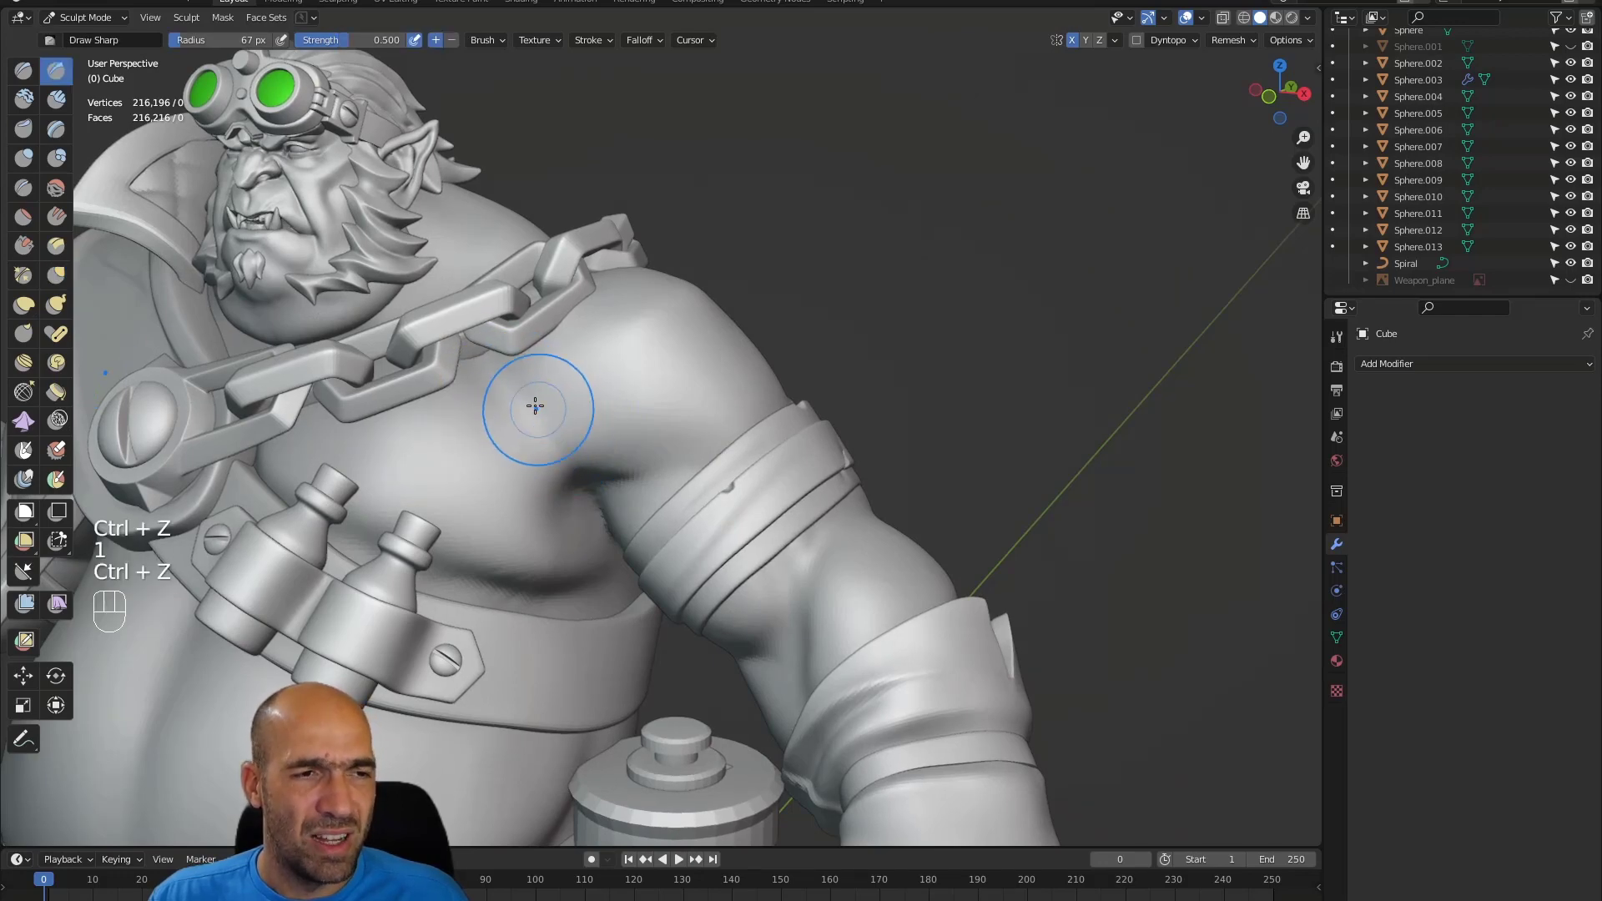
mouse_move(626, 256)
alt+shift+middle_down()
mouse_move(556, 427)
mouse_move(625, 331)
alt+shift+middle_up()
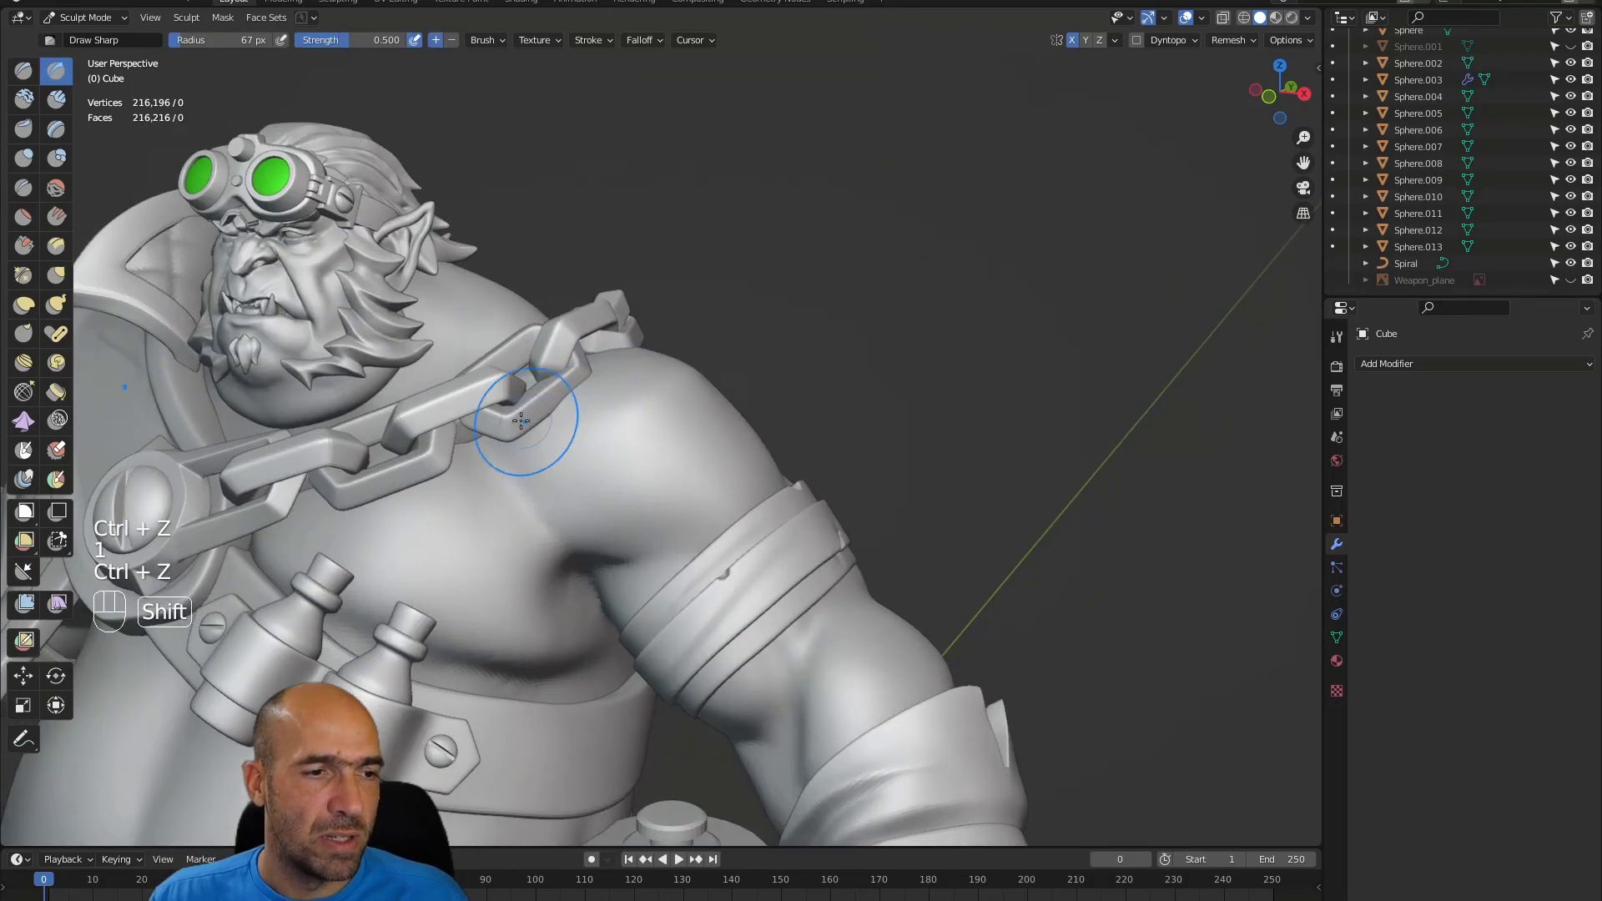
alt+shift+middle_drag(551, 575, 548, 526)
key(g)
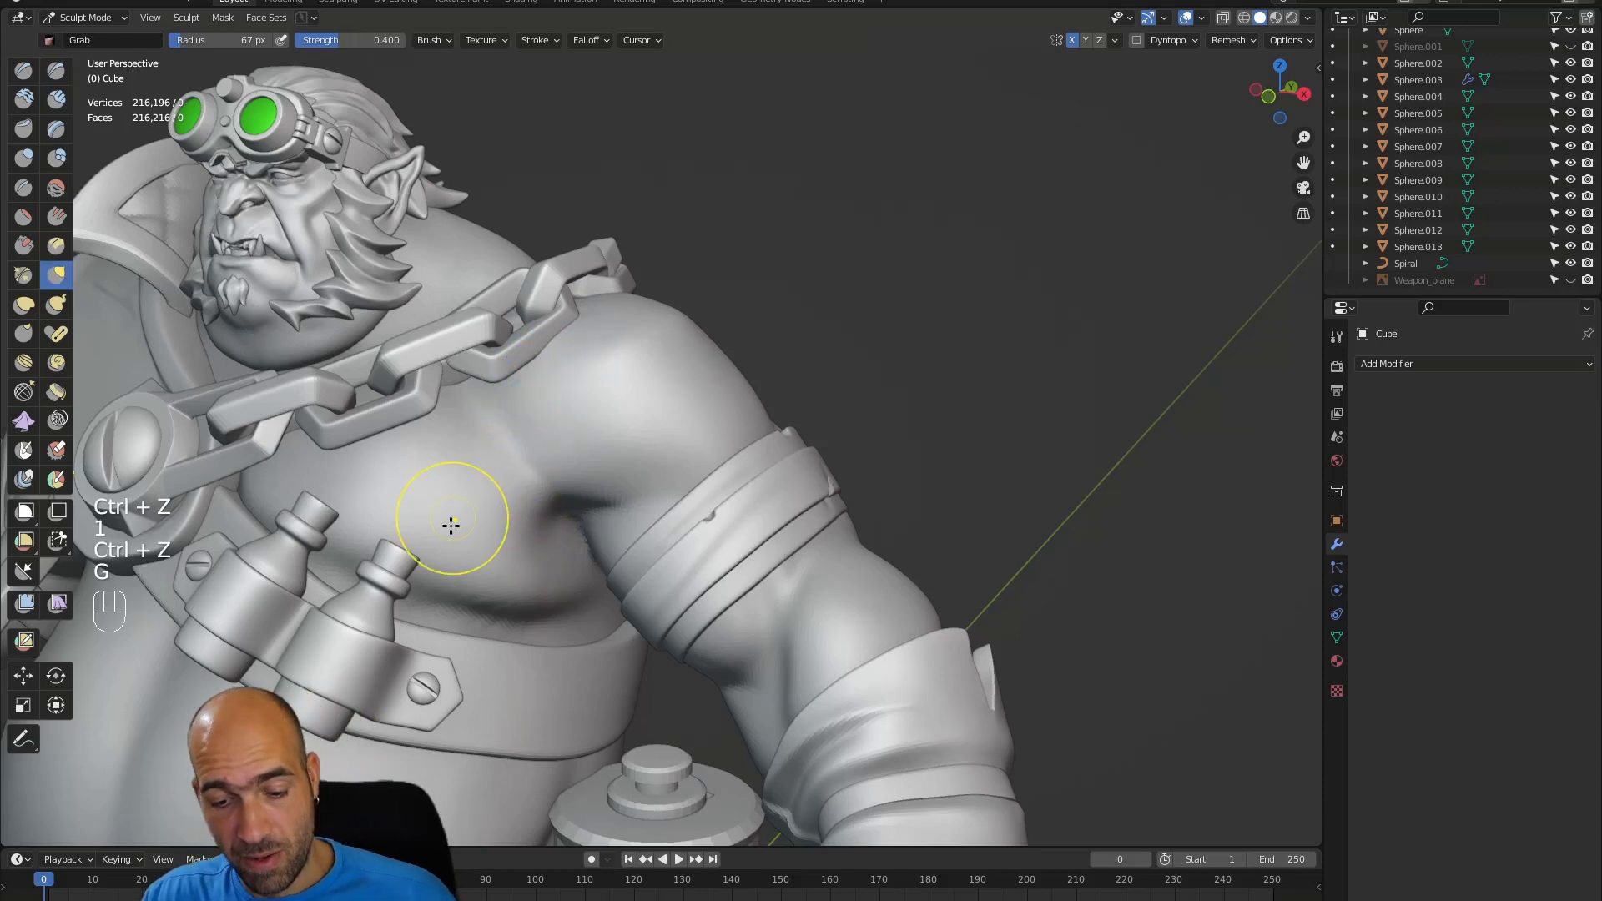
key(bracketright)
key(bracketright)
key(bracketright)
mouse_move(357, 561)
mouse_down()
mouse_move(465, 575)
mouse_move(501, 609)
mouse_move(561, 609)
mouse_up()
- Smooth the upper back between the chain and the collar
alt+middle_drag(591, 574, 479, 568)
mouse_move(766, 523)
alt+middle_down()
mouse_move(645, 491)
mouse_move(565, 516)
mouse_move(663, 537)
alt+middle_up()
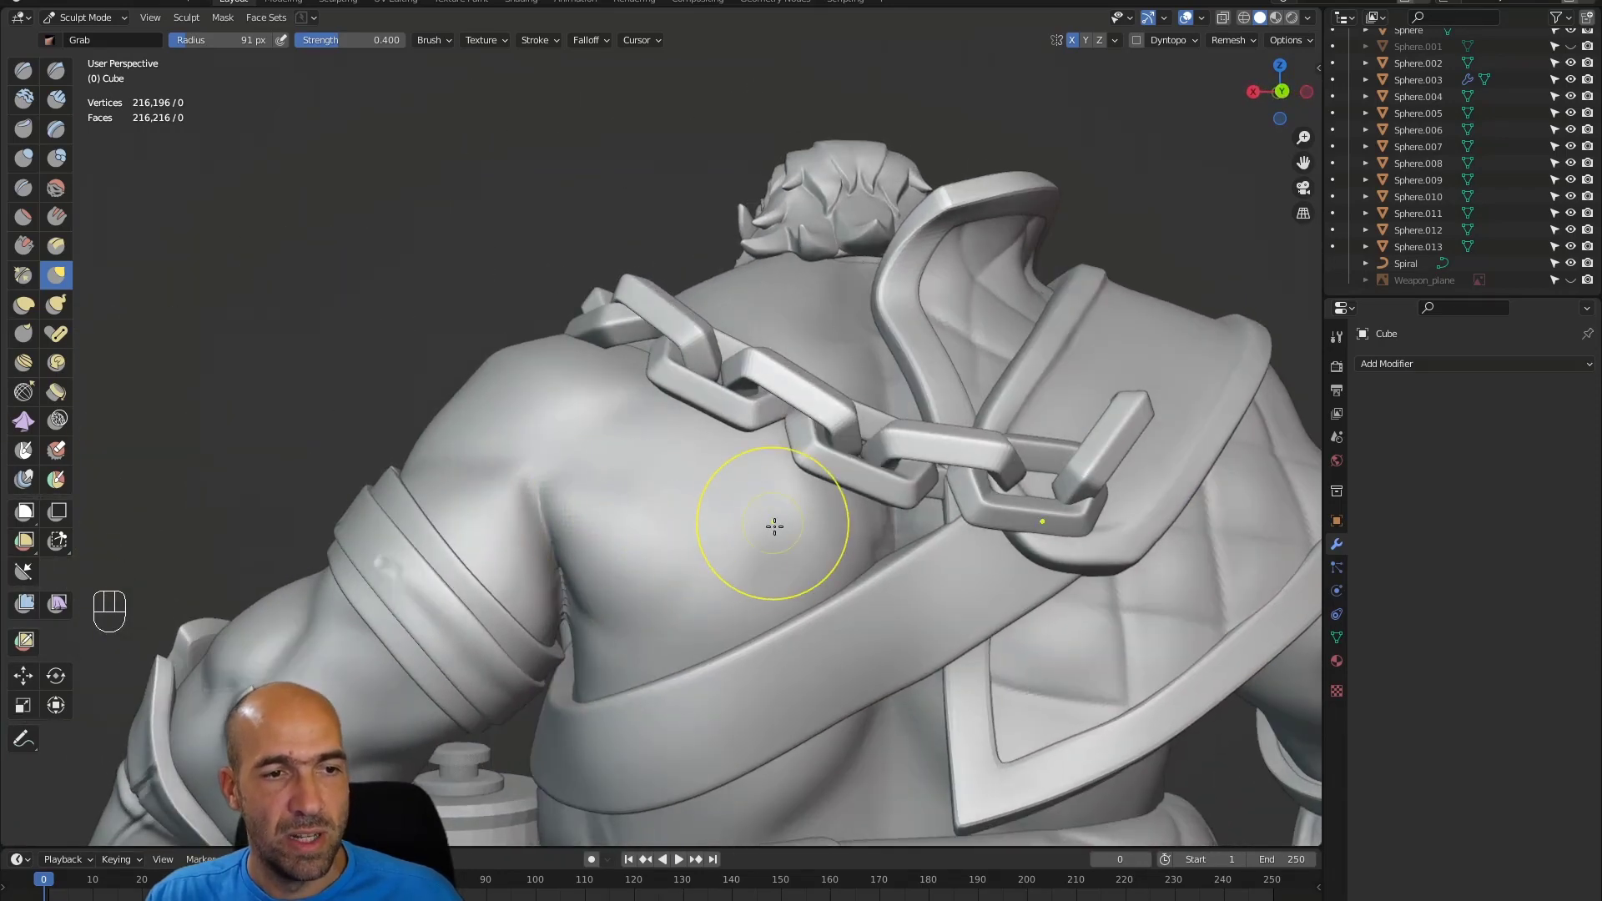
mouse_move(793, 535)
alt+shift+middle_down()
mouse_move(762, 508)
mouse_move(751, 405)
alt+shift+middle_up()
alt+middle_drag(749, 384, 737, 422)
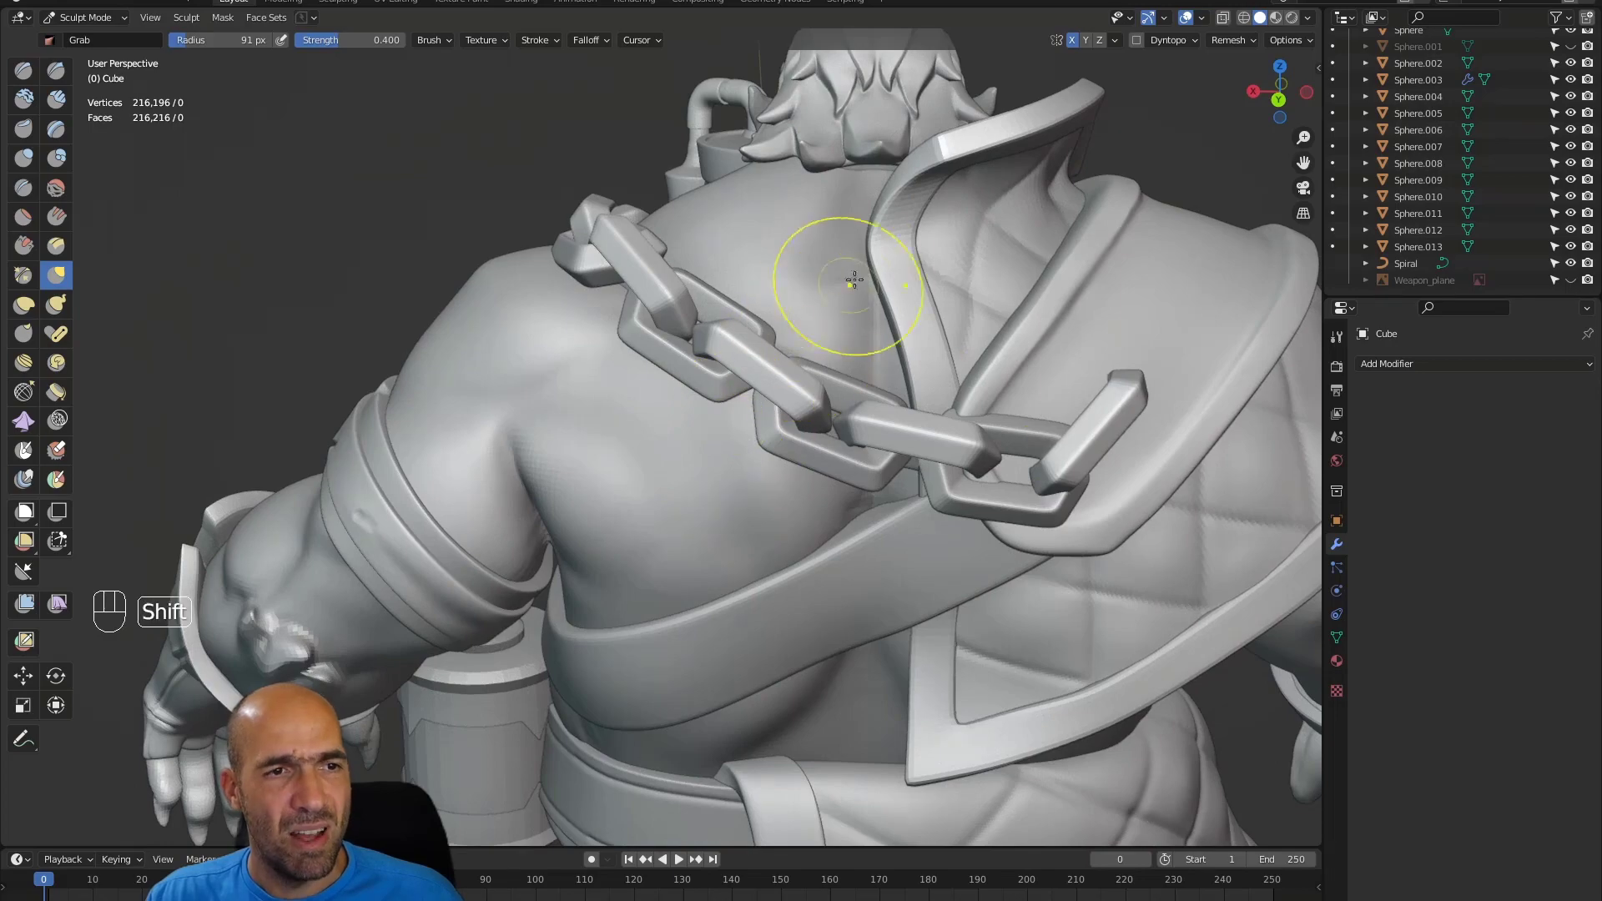
shift+drag(830, 284, 821, 243)
alt+shift+middle_drag(812, 512, 793, 476)
mouse_move(788, 480)
alt+middle_down()
mouse_move(769, 447)
mouse_move(804, 442)
mouse_move(793, 472)
mouse_move(813, 482)
alt+middle_up()
- Smooth the lower back between the diagonal strap and the belt, and sharpen its hollow with an inverted Draw Sharp stroke
mouse_move(585, 375)
alt+middle_down()
mouse_move(555, 338)
mouse_move(508, 324)
mouse_move(523, 311)
mouse_move(508, 322)
mouse_move(566, 318)
mouse_move(524, 317)
mouse_move(529, 334)
mouse_move(652, 216)
alt+middle_up()
alt+middle_drag(457, 472, 501, 384)
scroll(612, 336, down, 3)
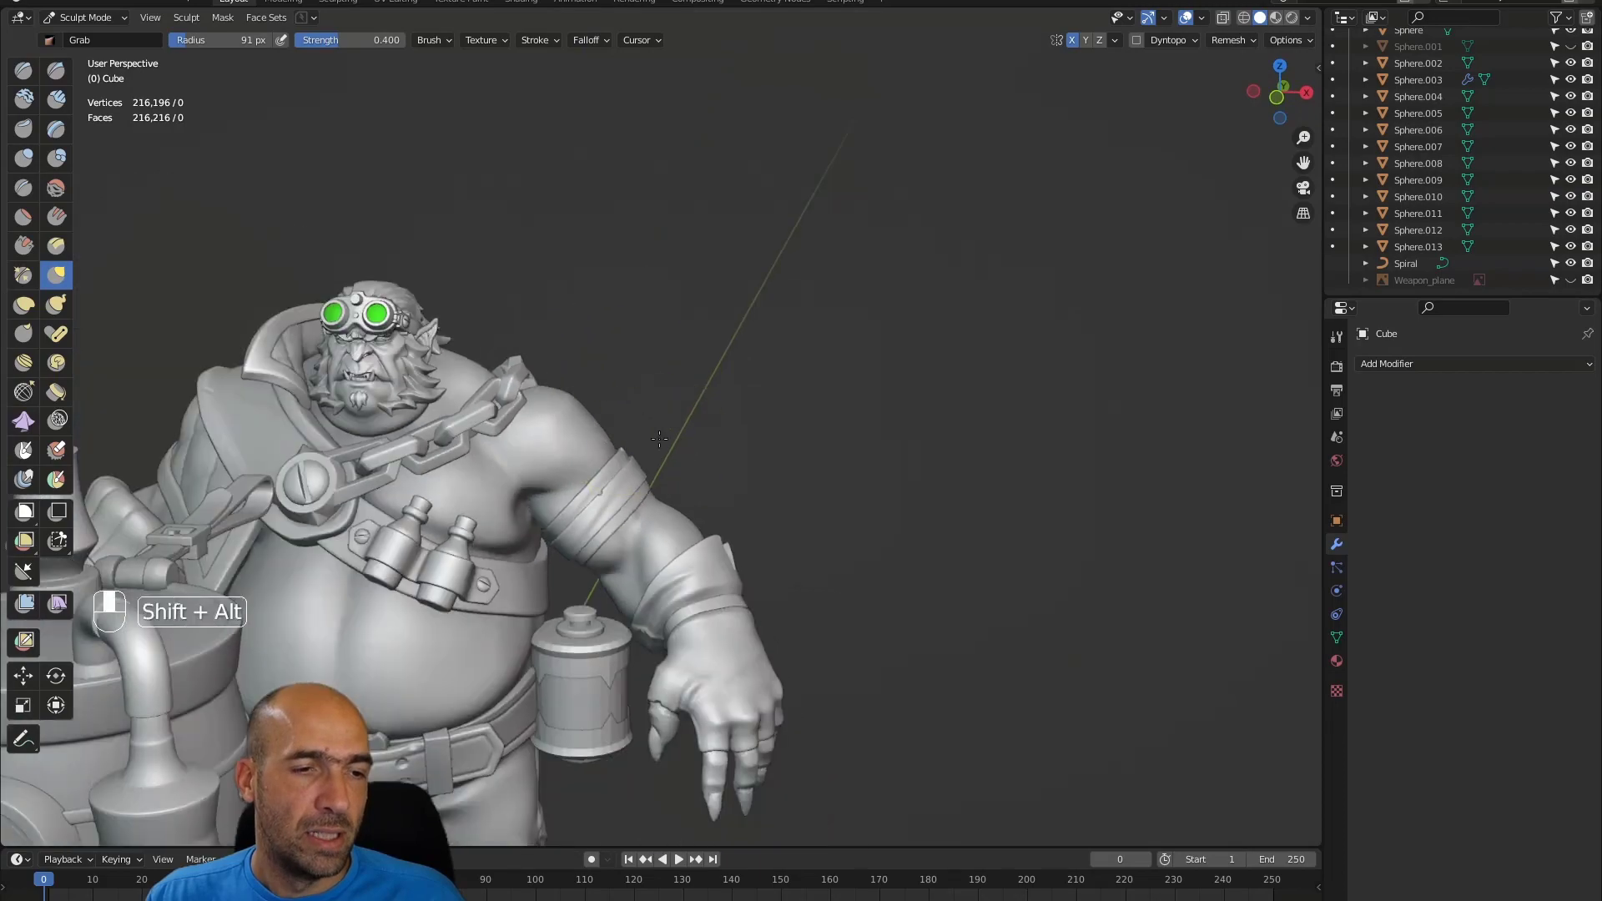
alt+shift+middle_drag(601, 451, 734, 359)
alt+middle_drag(735, 359, 413, 470)
scroll(417, 391, up, 7)
scroll(425, 399, down, 4)
shift+drag(772, 591, 834, 562)
mouse_move(858, 559)
alt+middle_down()
mouse_move(851, 572)
mouse_move(918, 551)
alt+middle_up()
scroll(848, 564, down, 2)
key(1)
mouse_move(933, 547)
ctrl+mouse_down()
mouse_move(826, 568)
mouse_move(916, 551)
ctrl+mouse_up()
- Examine the lower back and the whole character from the back, side and front
alt+middle_drag(916, 551, 911, 535)
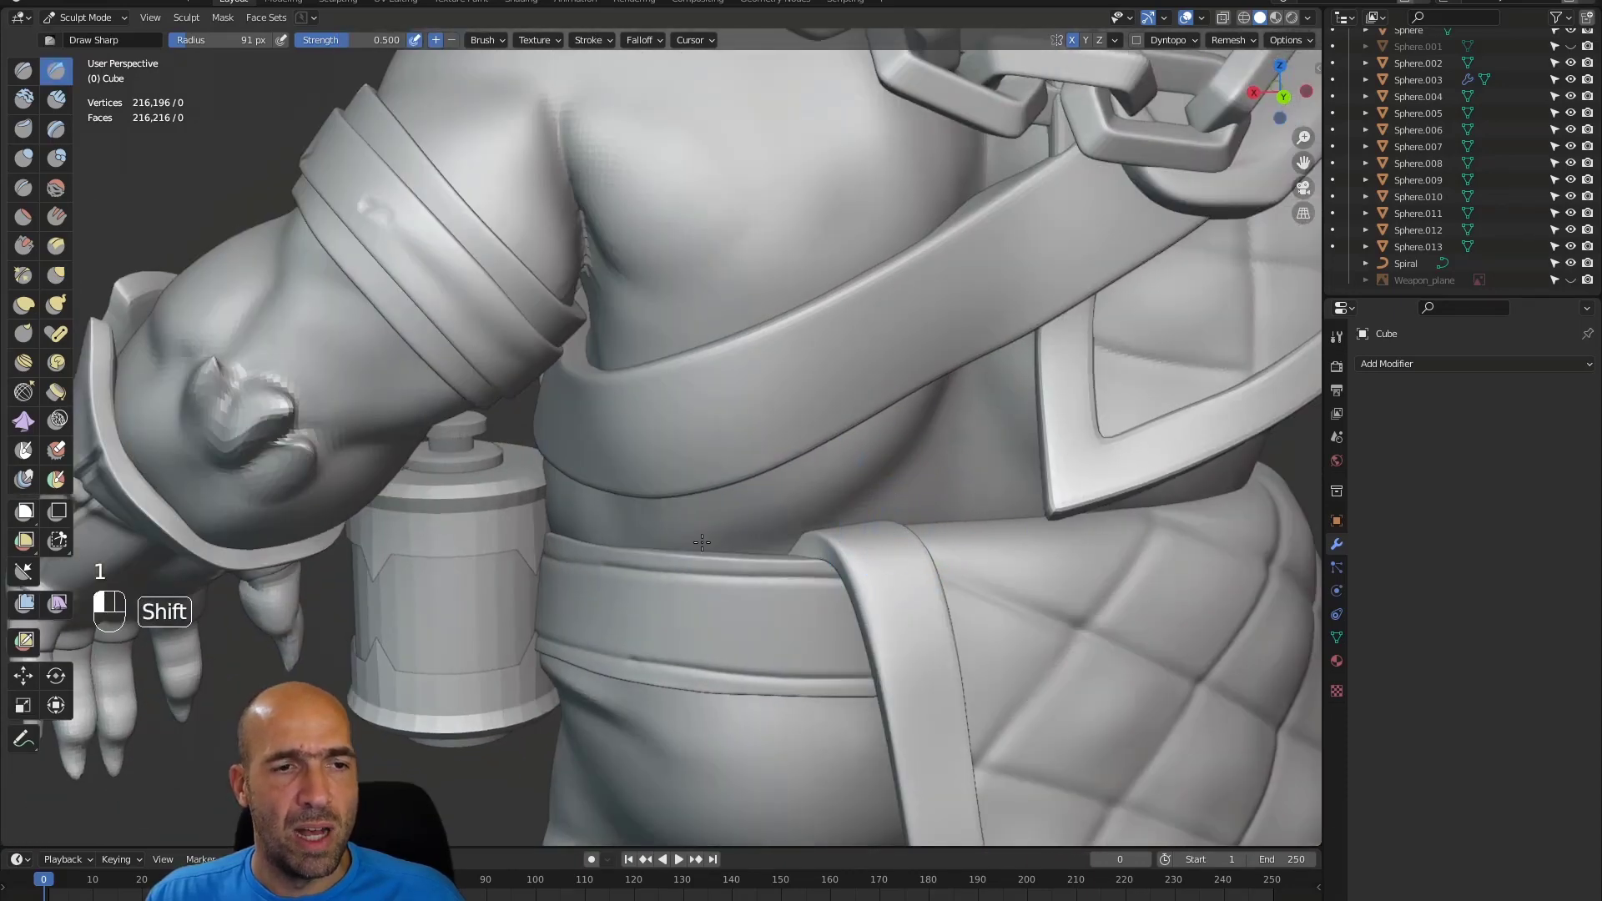
ctrl+alt+middle_drag(696, 547, 993, 550)
alt+middle_drag(994, 551, 1070, 568)
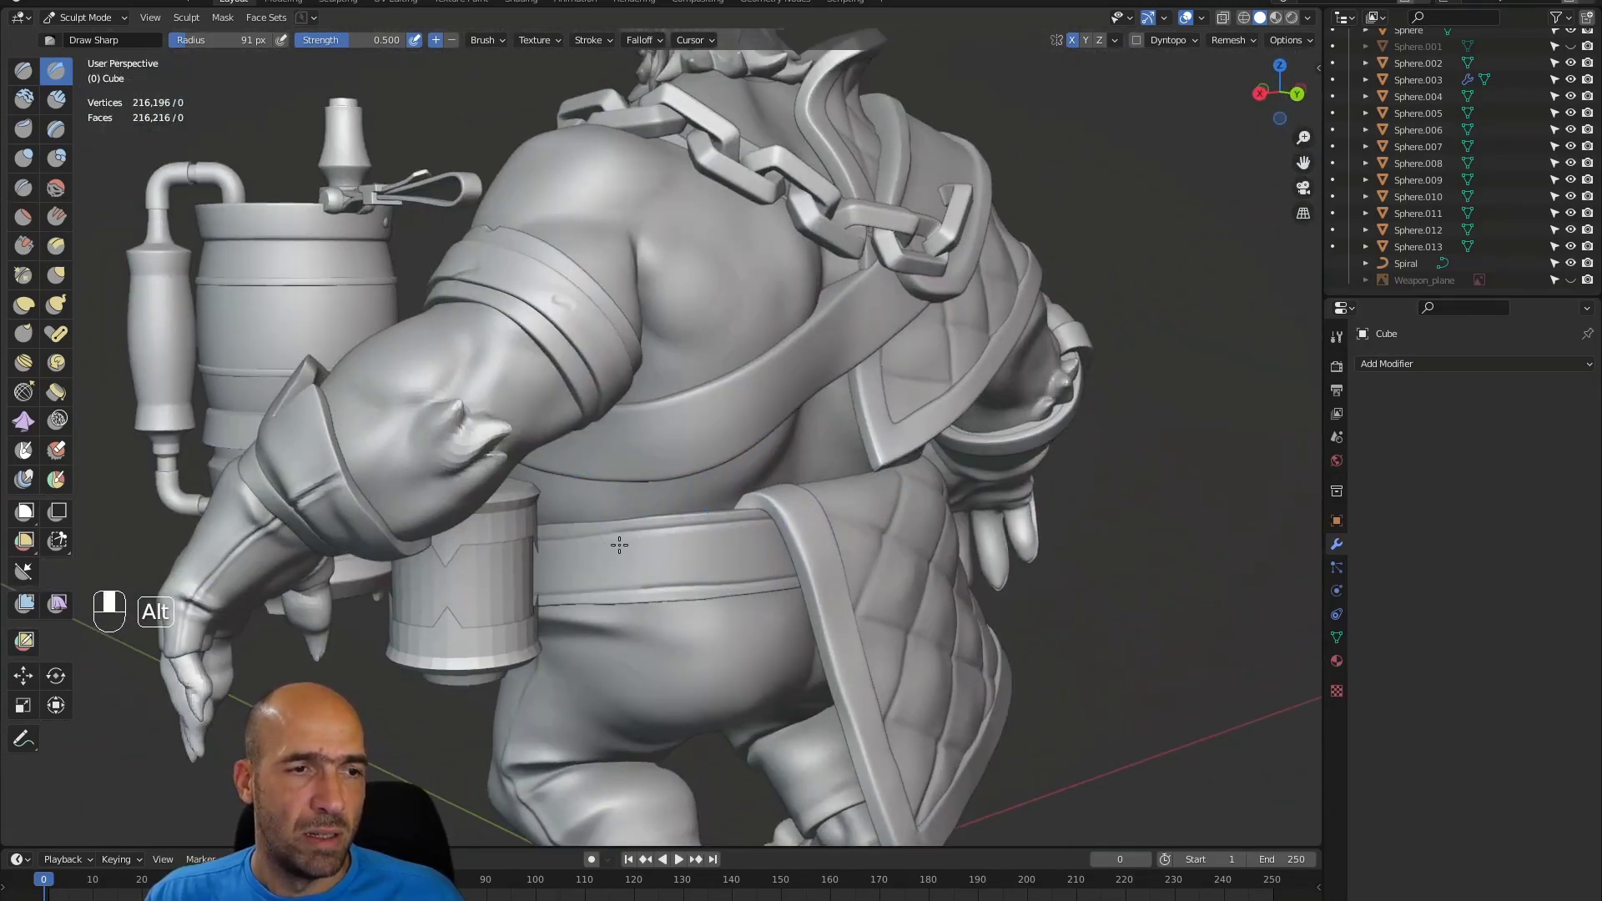
alt+middle_drag(619, 547, 581, 578)
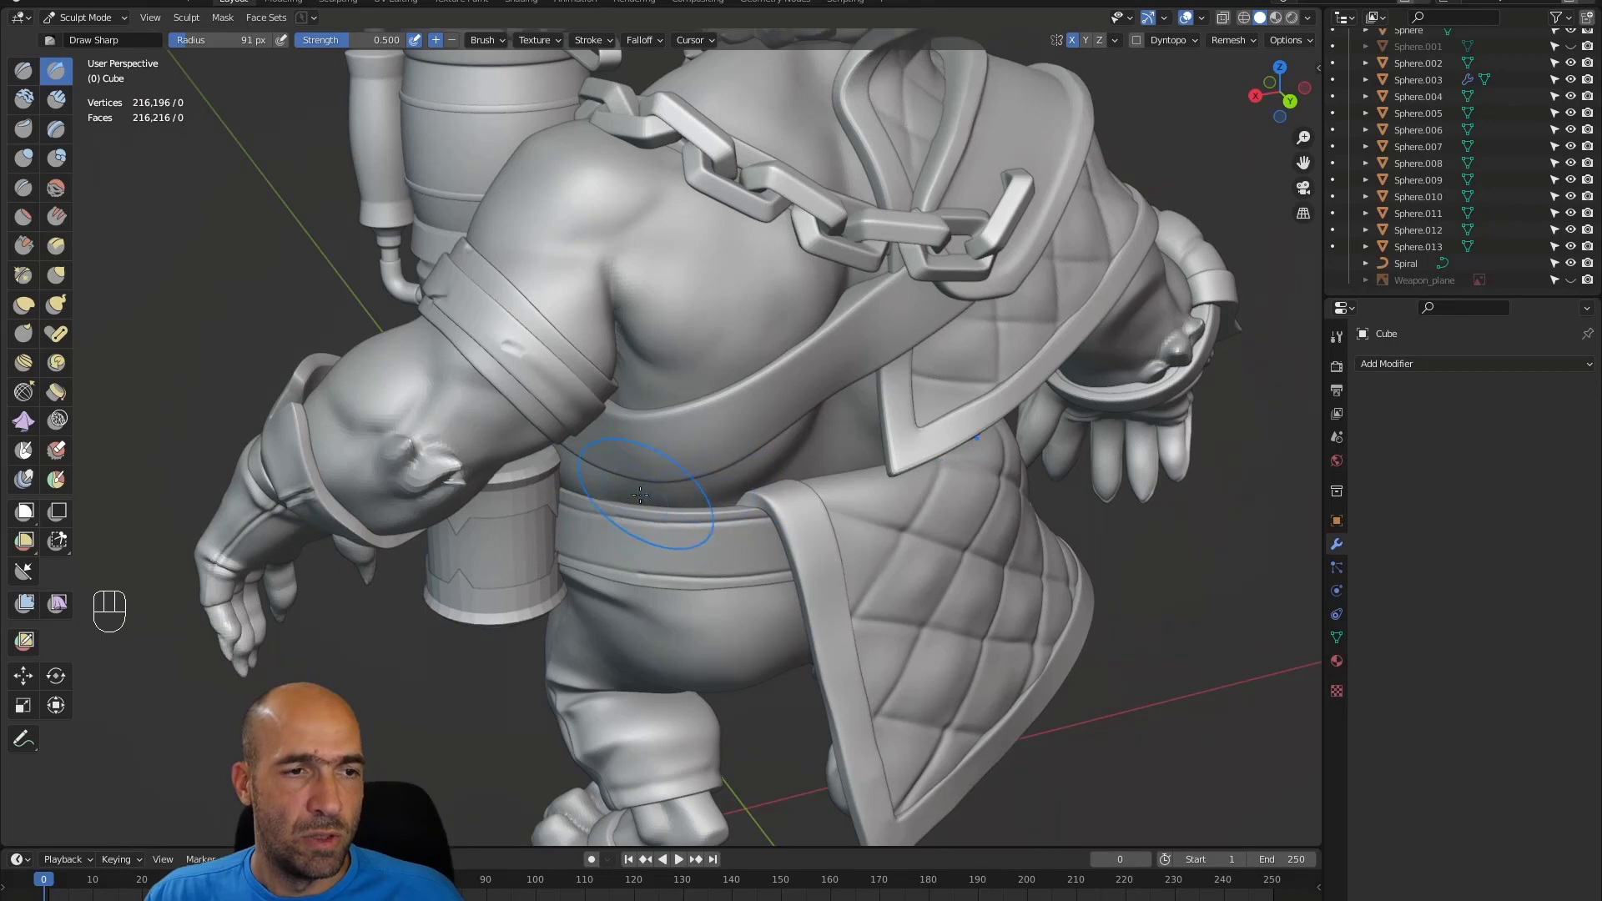
key(x)
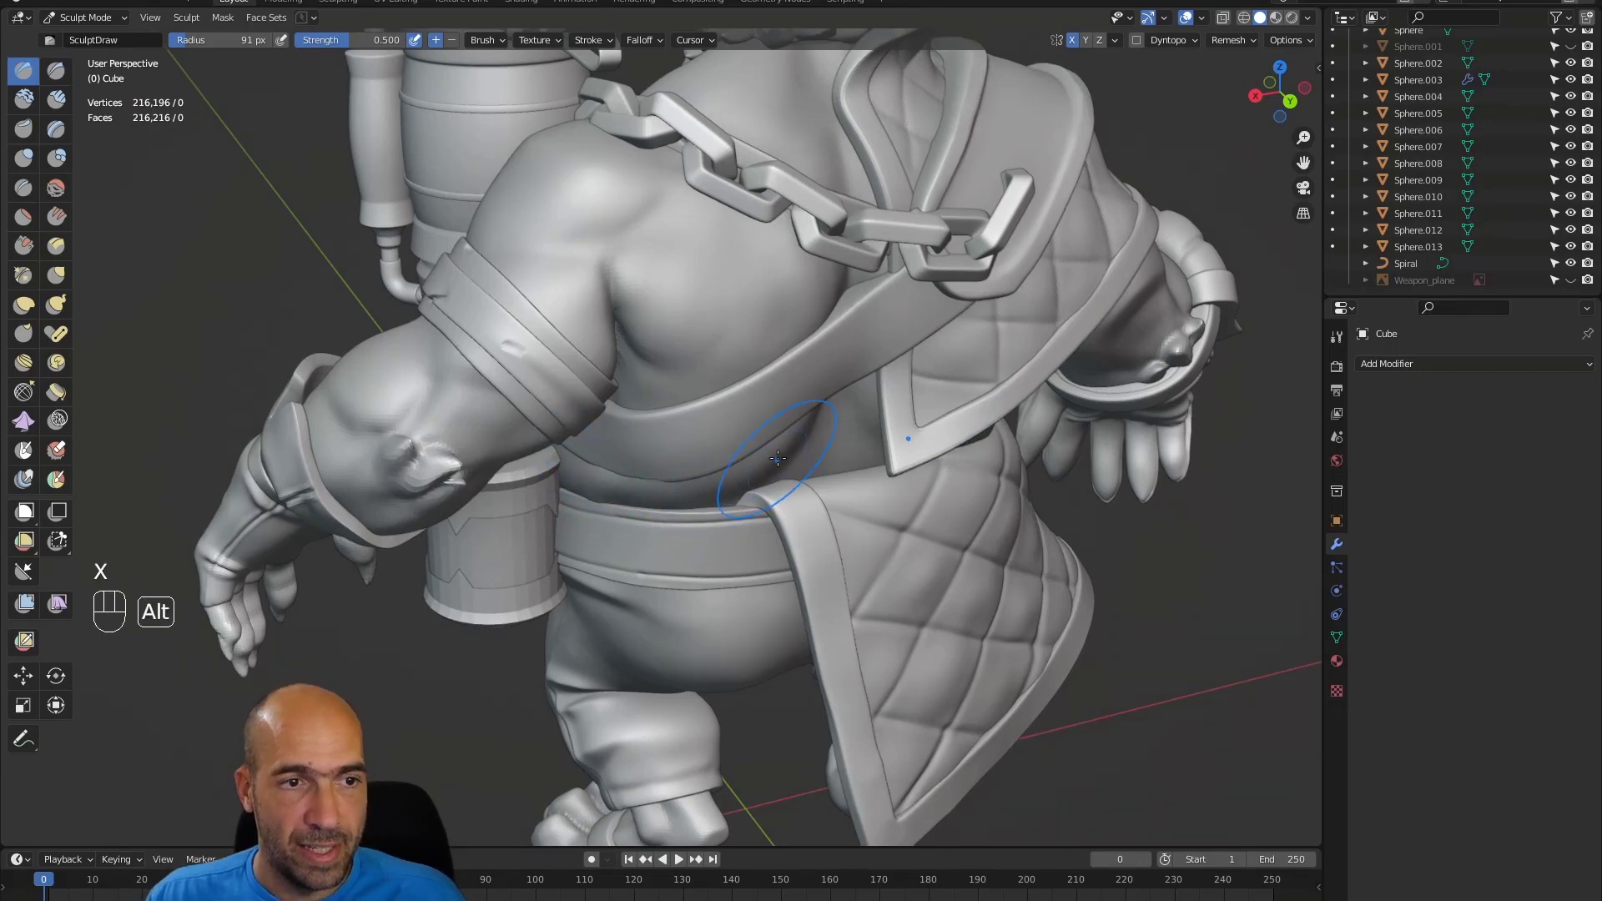
alt+middle_drag(778, 458, 625, 466)
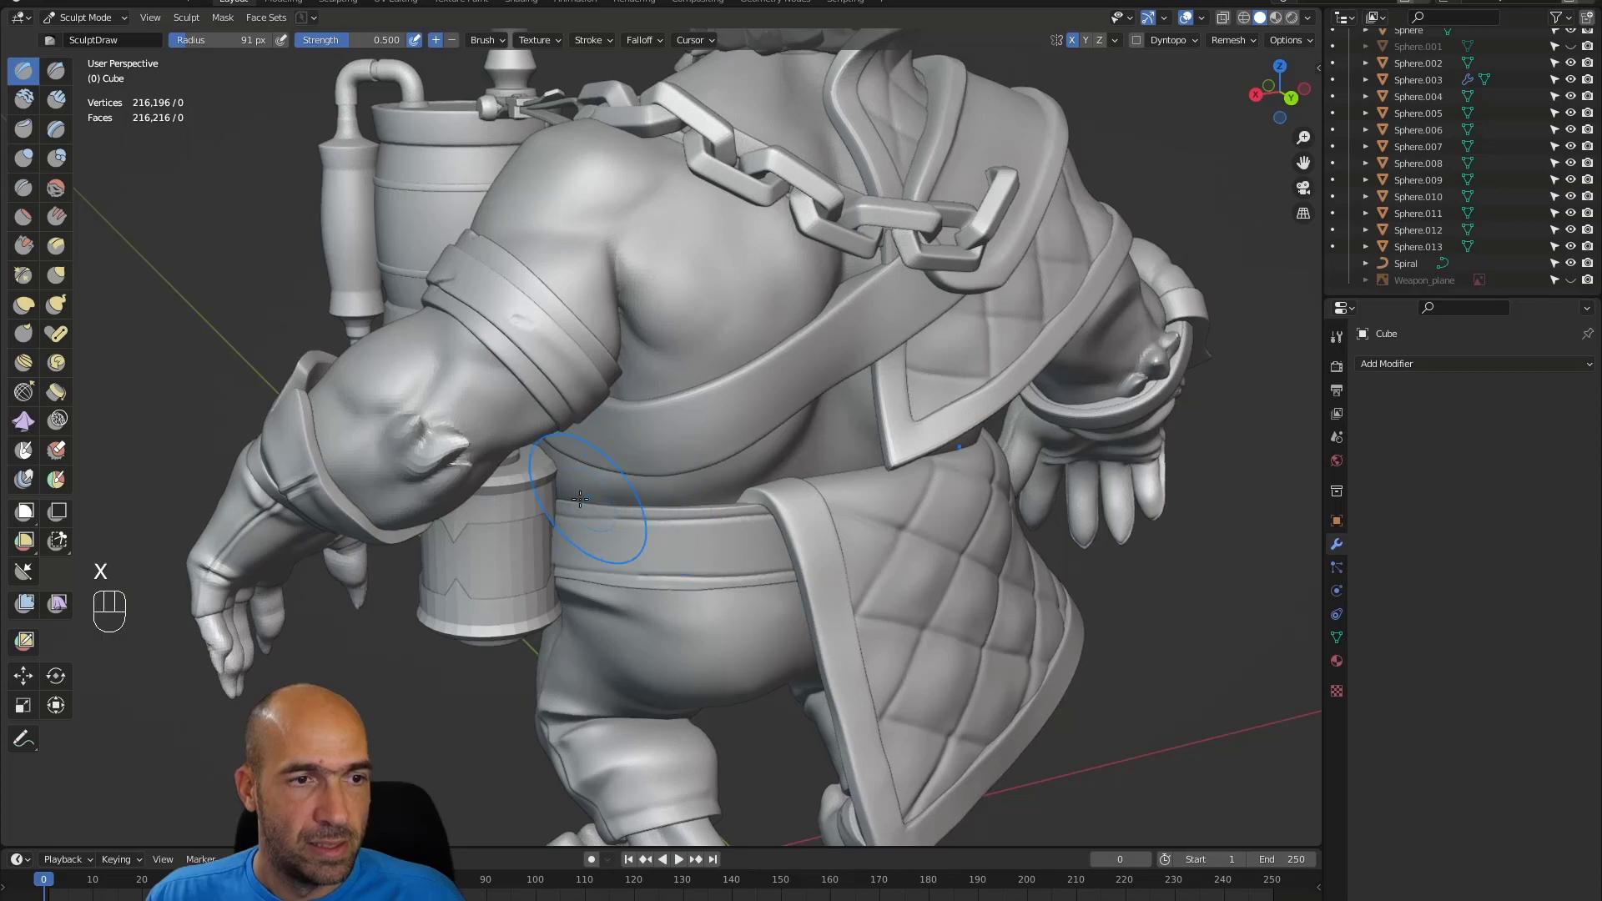
scroll(736, 522, down, 1)
alt+middle_drag(698, 536, 358, 446)
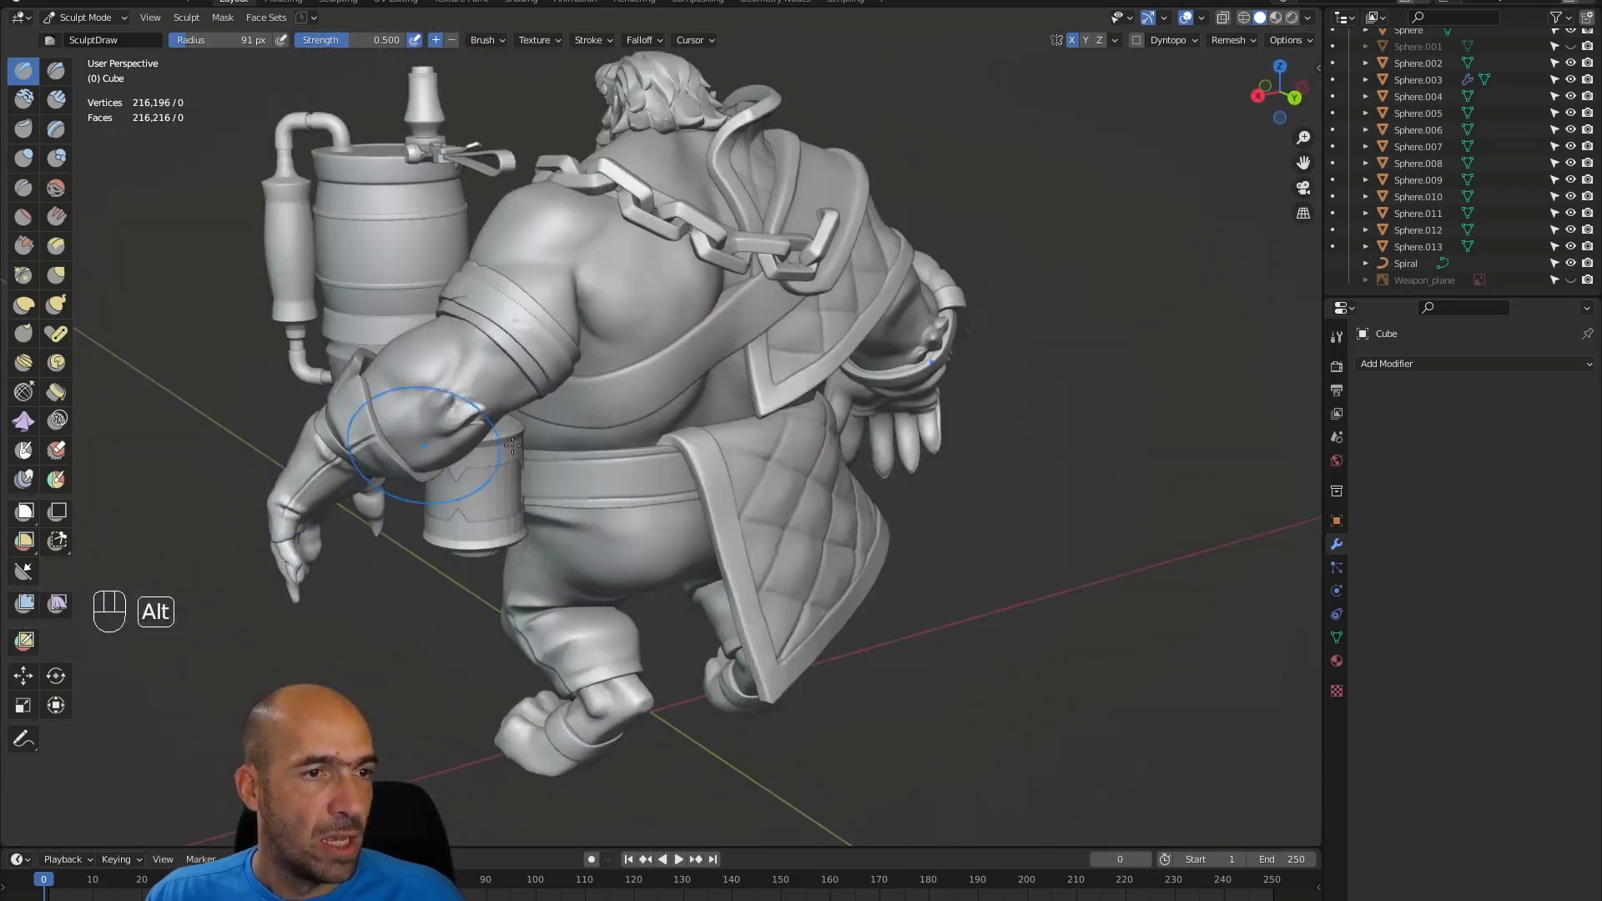
mouse_move(559, 413)
alt+middle_down()
mouse_move(495, 402)
mouse_move(662, 376)
mouse_move(469, 393)
alt+middle_up()
mouse_move(469, 392)
alt+mouse_down()
mouse_move(397, 399)
mouse_move(451, 417)
alt+mouse_up()
ctrl+alt+drag(442, 434, 601, 454)
alt+middle_drag(602, 455, 672, 425)
alt+middle_drag(651, 438, 568, 451)
mouse_move(567, 451)
ctrl+alt+middle_down()
mouse_move(563, 484)
mouse_move(576, 472)
ctrl+alt+middle_up()
alt+shift+middle_drag(576, 472, 639, 459)
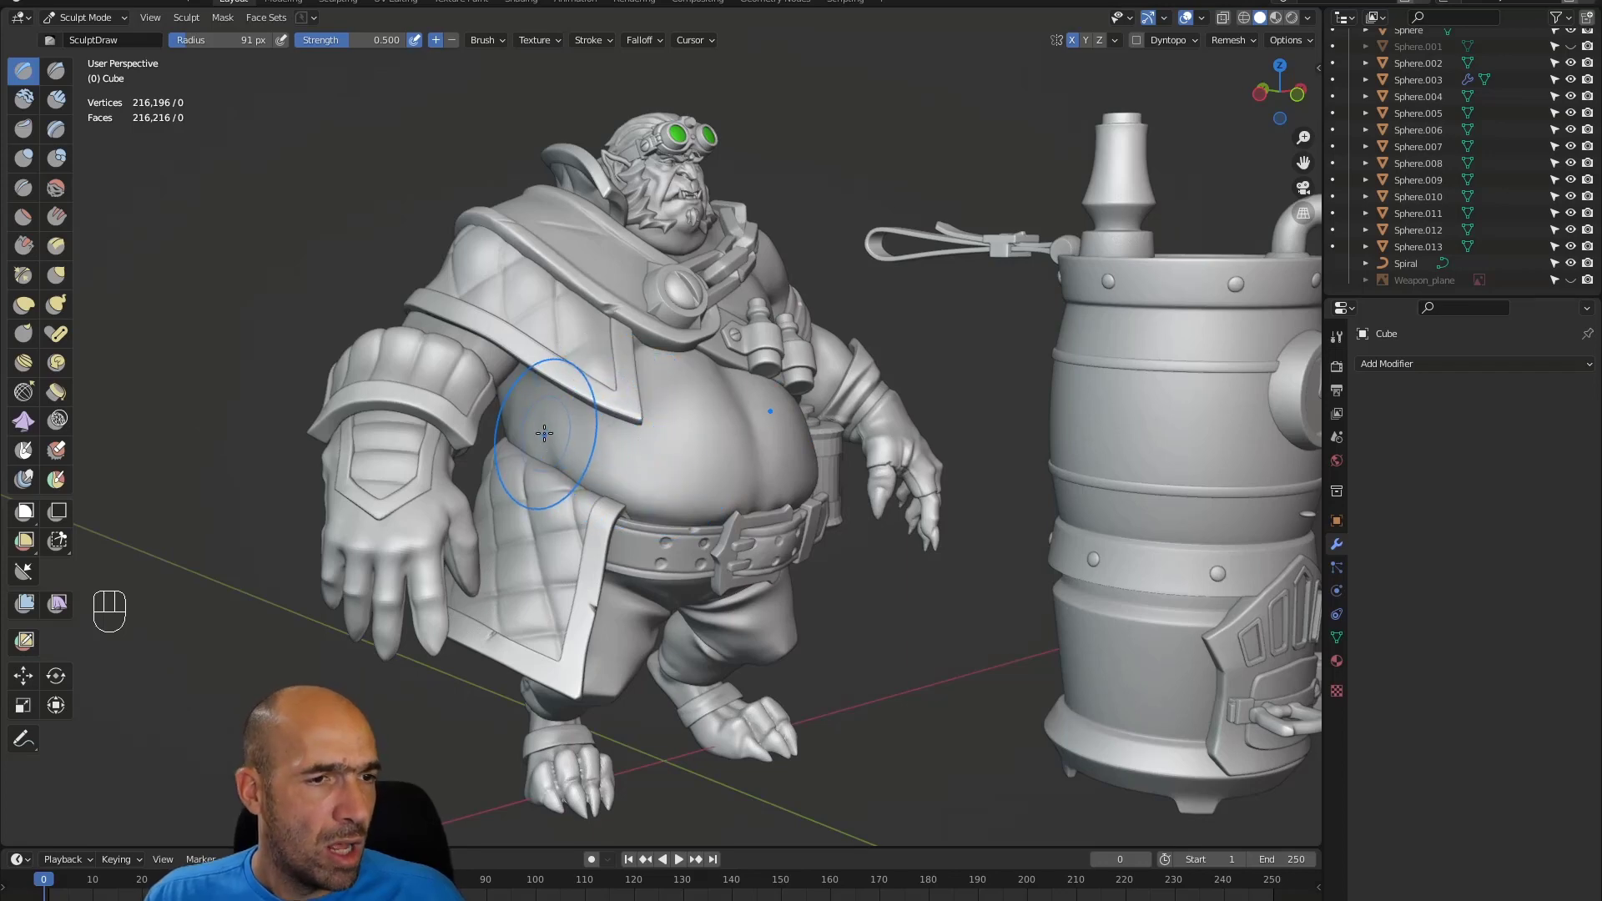
- Switch sculpting to the V-pointed trim strip Retopo_Mesh.020 and isolate it in local view
mouse_move(479, 440)
ctrl+alt+middle_down()
mouse_move(288, 424)
mouse_move(413, 437)
mouse_move(379, 418)
mouse_move(467, 415)
mouse_move(501, 355)
mouse_move(377, 487)
mouse_move(386, 498)
ctrl+alt+middle_up()
key(alt+q)
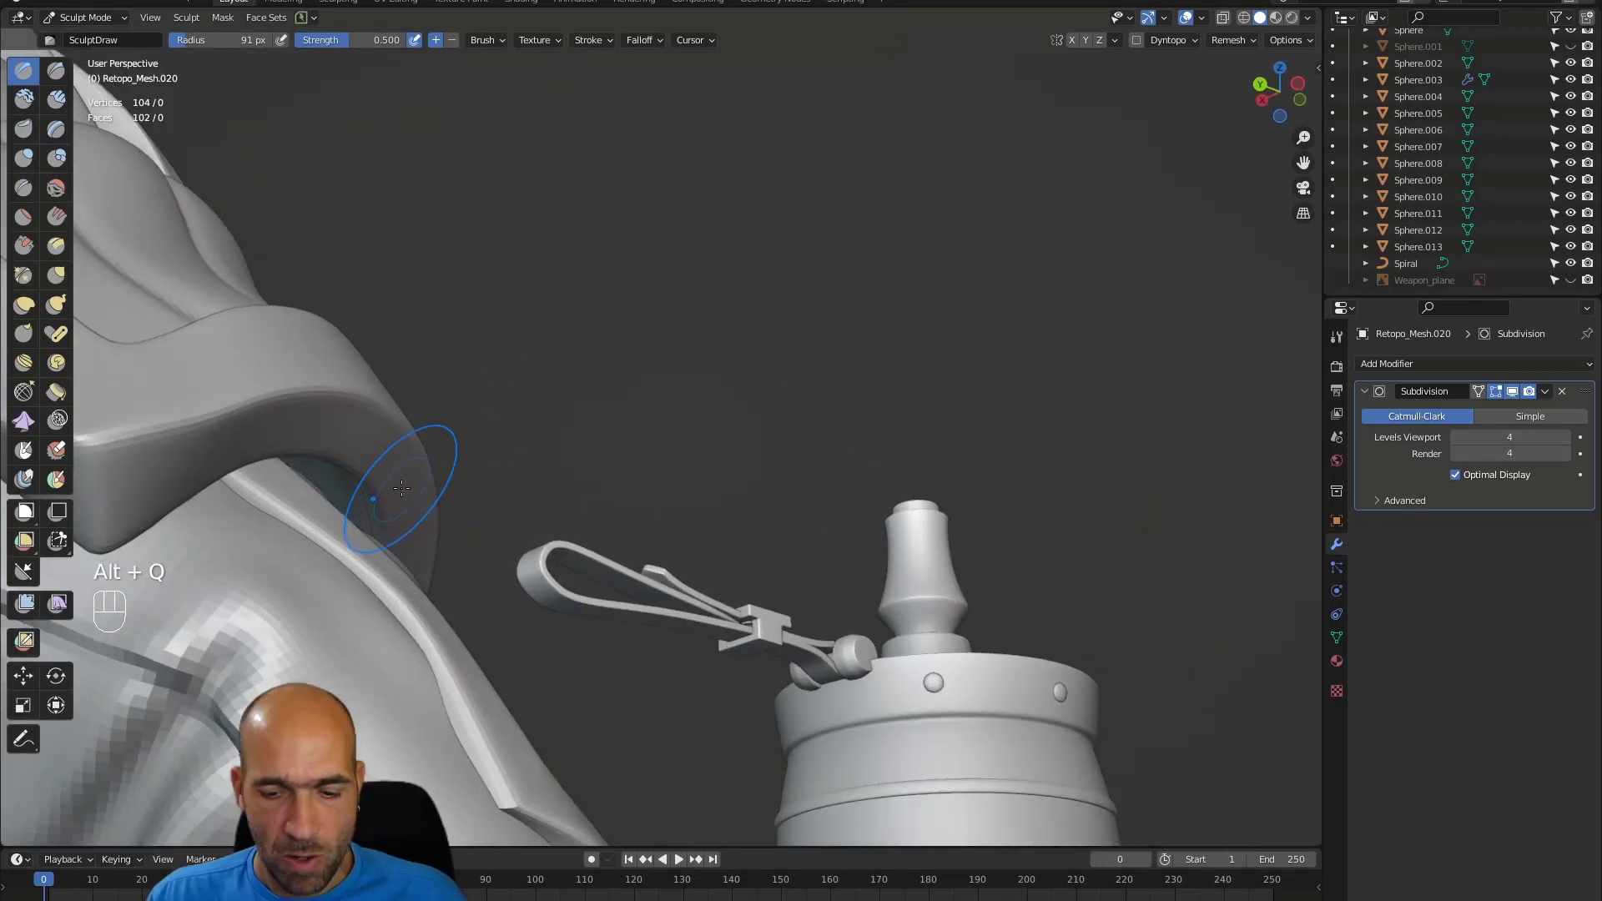
key(slash)
alt+middle_drag(823, 487, 876, 418)
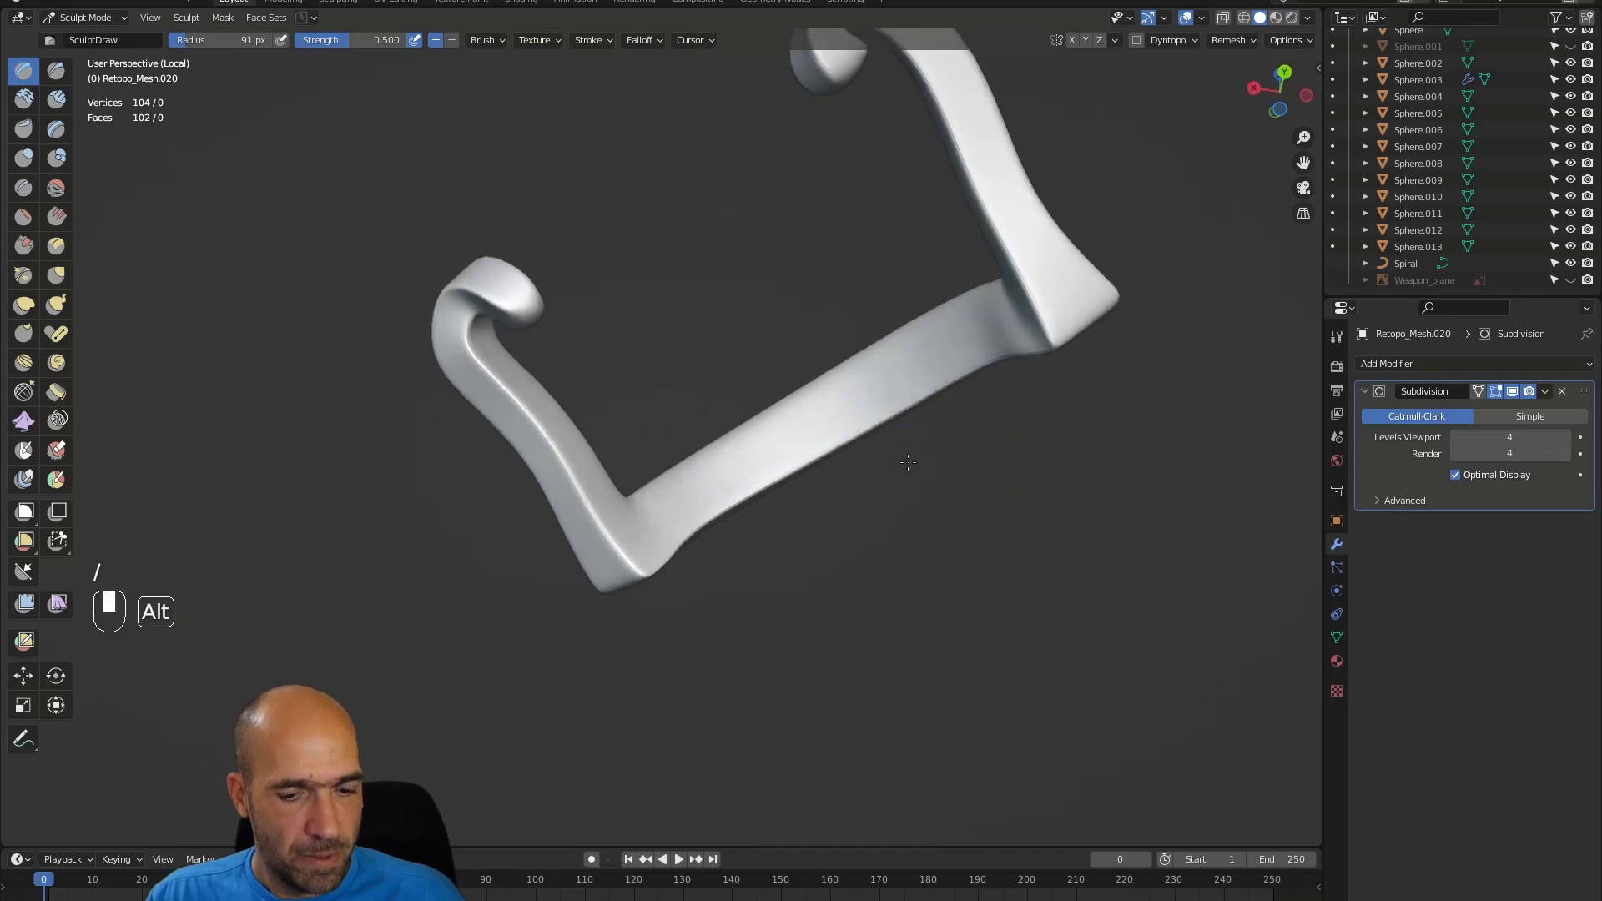
- Even out the edge of the strip's long middle section with Grab at a 72 px radius
key(g)
key(bracketleft)
key(bracketleft)
mouse_move(762, 476)
mouse_down()
mouse_move(731, 505)
mouse_move(800, 487)
mouse_up()
drag(869, 424, 989, 368)
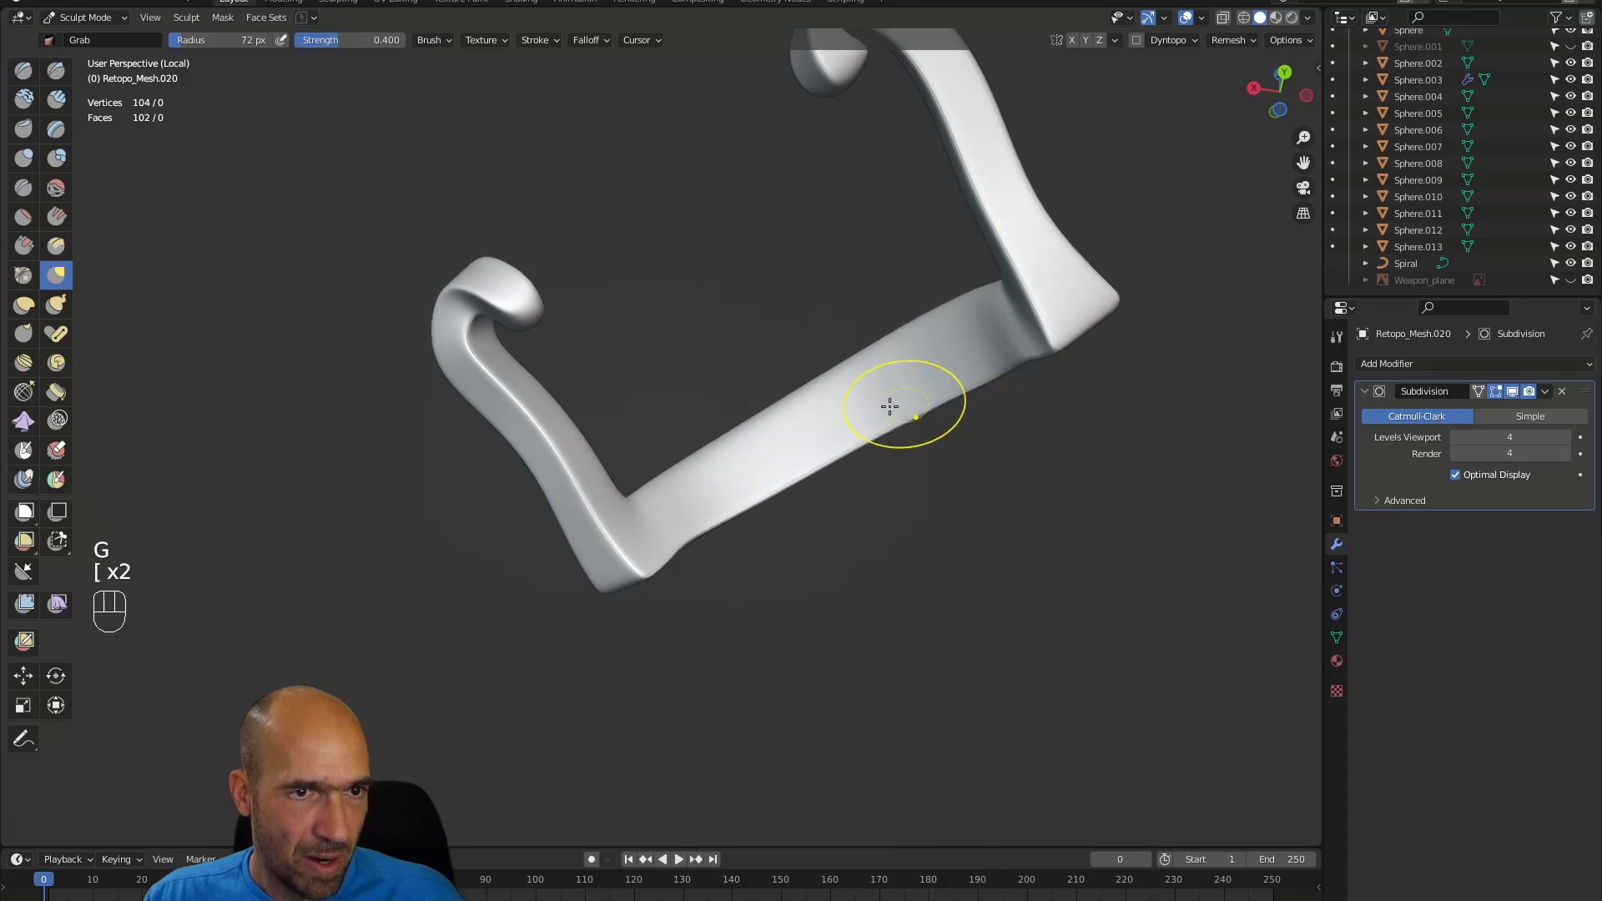
- Adjust the strip's pointed corner and the outer edge of the adjoining curled arm with Grab
alt+drag(764, 545, 686, 576)
drag(657, 577, 648, 575)
alt+drag(651, 574, 603, 547)
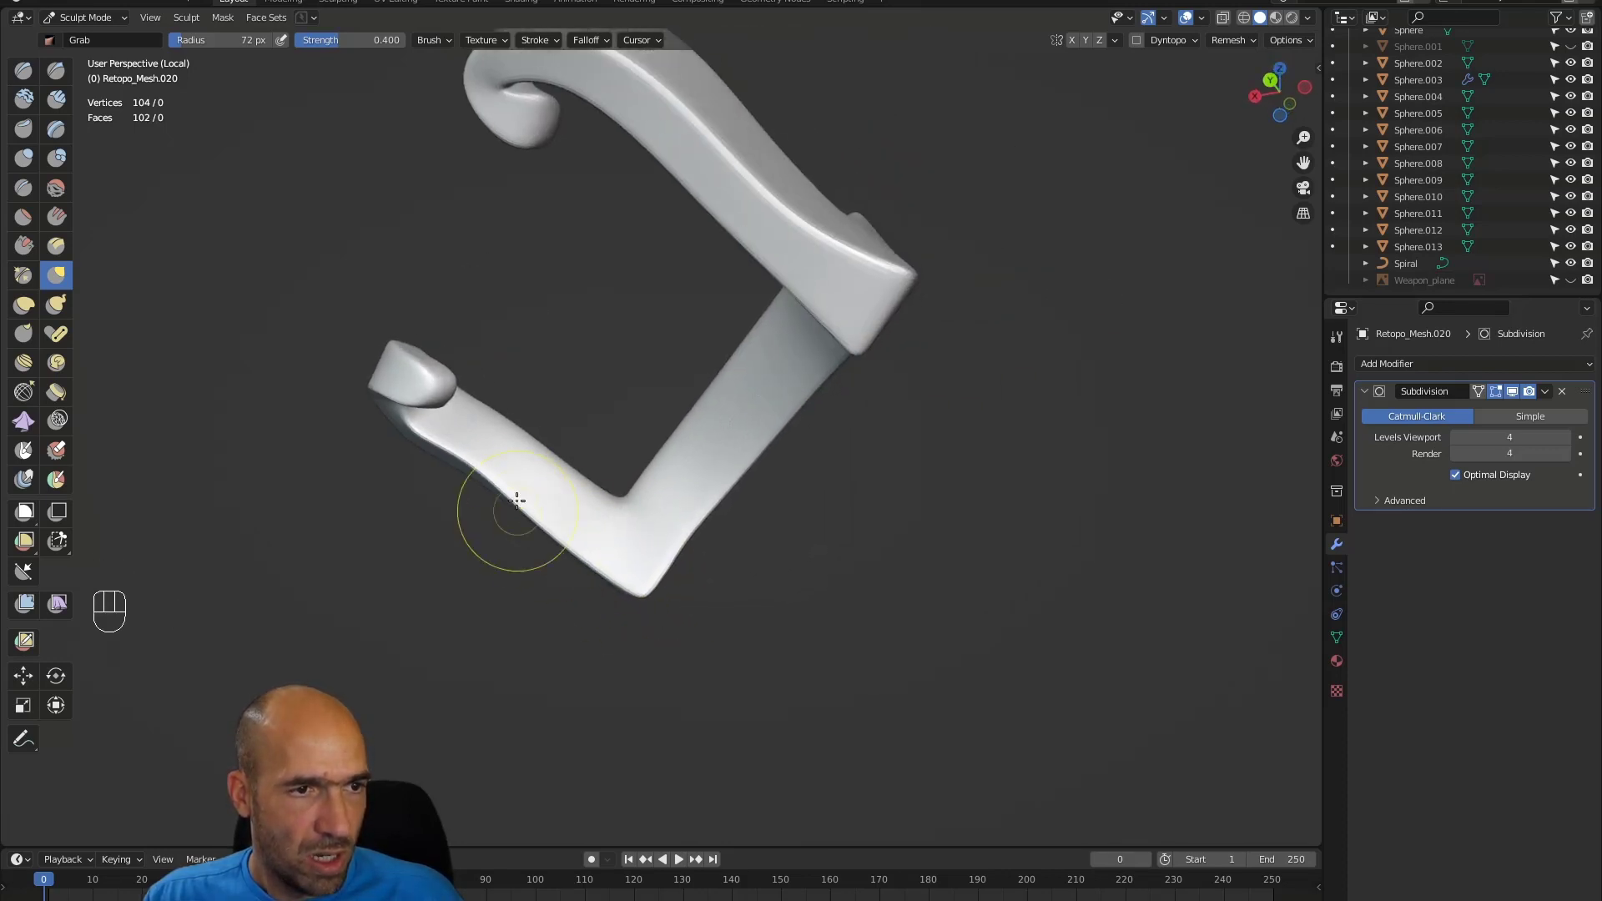
drag(444, 457, 414, 451)
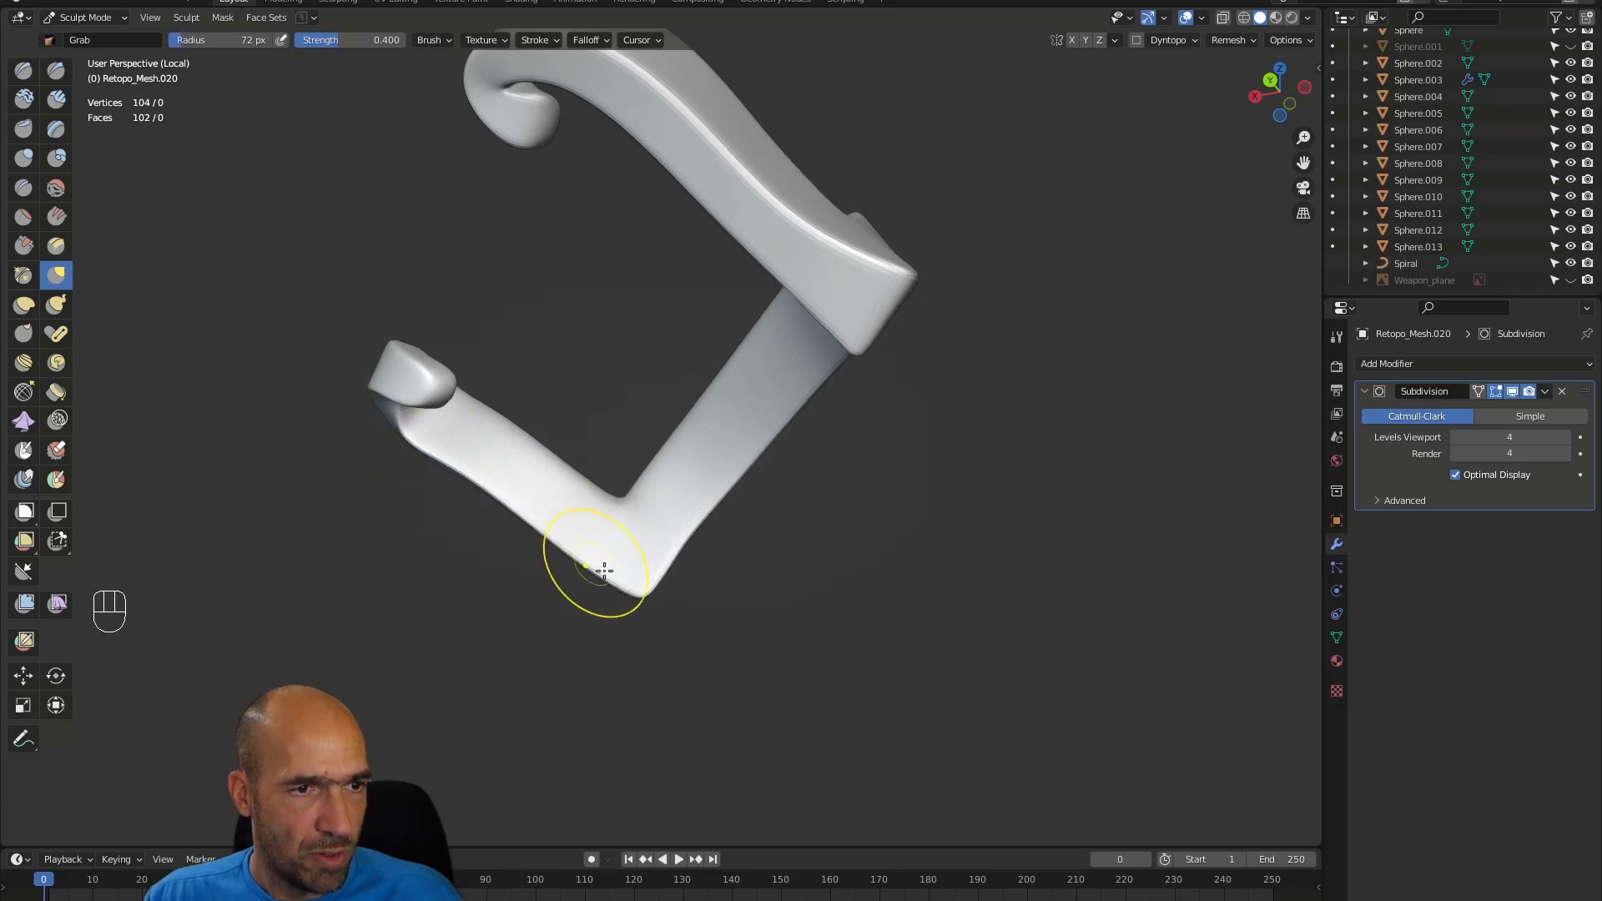
- Check the strip's bends from all sides and even out the arm's edge beside its curled end with Grab
alt+drag(649, 598, 643, 537)
mouse_move(715, 636)
alt+mouse_down()
mouse_move(943, 505)
mouse_move(1037, 609)
mouse_move(1217, 627)
mouse_move(1130, 647)
mouse_move(1094, 622)
alt+mouse_up()
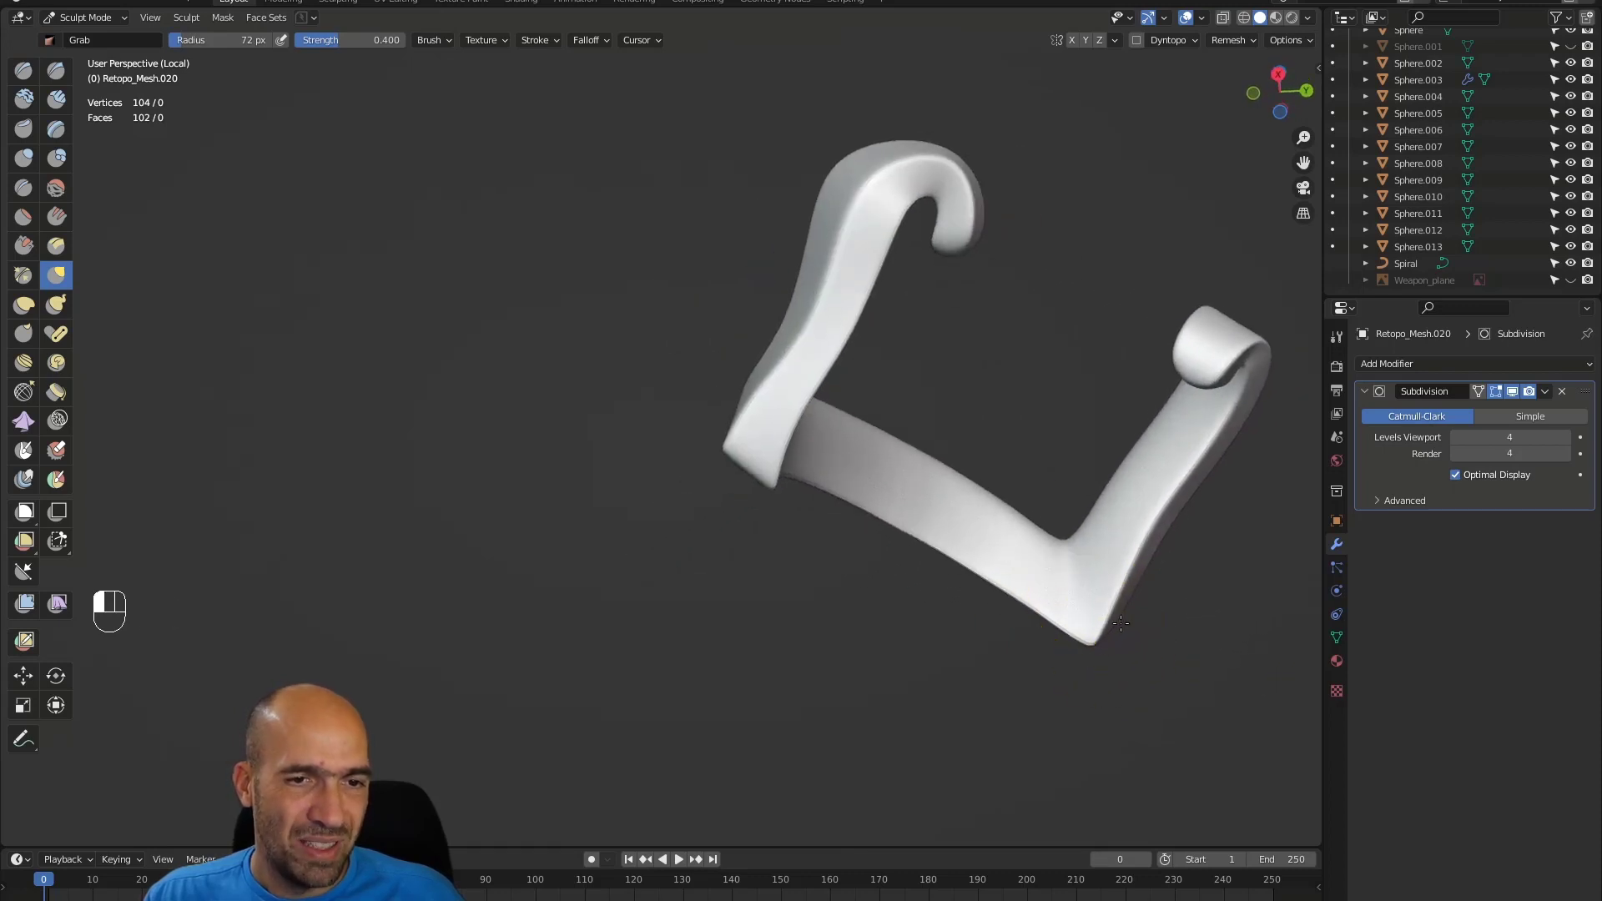
mouse_move(1164, 524)
alt+mouse_down()
mouse_move(1205, 508)
mouse_move(1217, 478)
mouse_move(1175, 513)
alt+mouse_up()
mouse_move(1088, 585)
alt+mouse_down()
mouse_move(918, 634)
mouse_move(756, 631)
mouse_move(693, 679)
alt+mouse_up()
mouse_move(901, 615)
alt+mouse_down()
mouse_move(883, 613)
mouse_move(902, 583)
mouse_move(1043, 636)
mouse_move(964, 626)
mouse_move(868, 663)
alt+mouse_up()
mouse_move(868, 664)
alt+shift+mouse_down()
mouse_move(678, 595)
mouse_move(704, 548)
mouse_move(888, 572)
mouse_move(962, 510)
mouse_move(1019, 526)
mouse_move(1000, 481)
alt+shift+mouse_up()
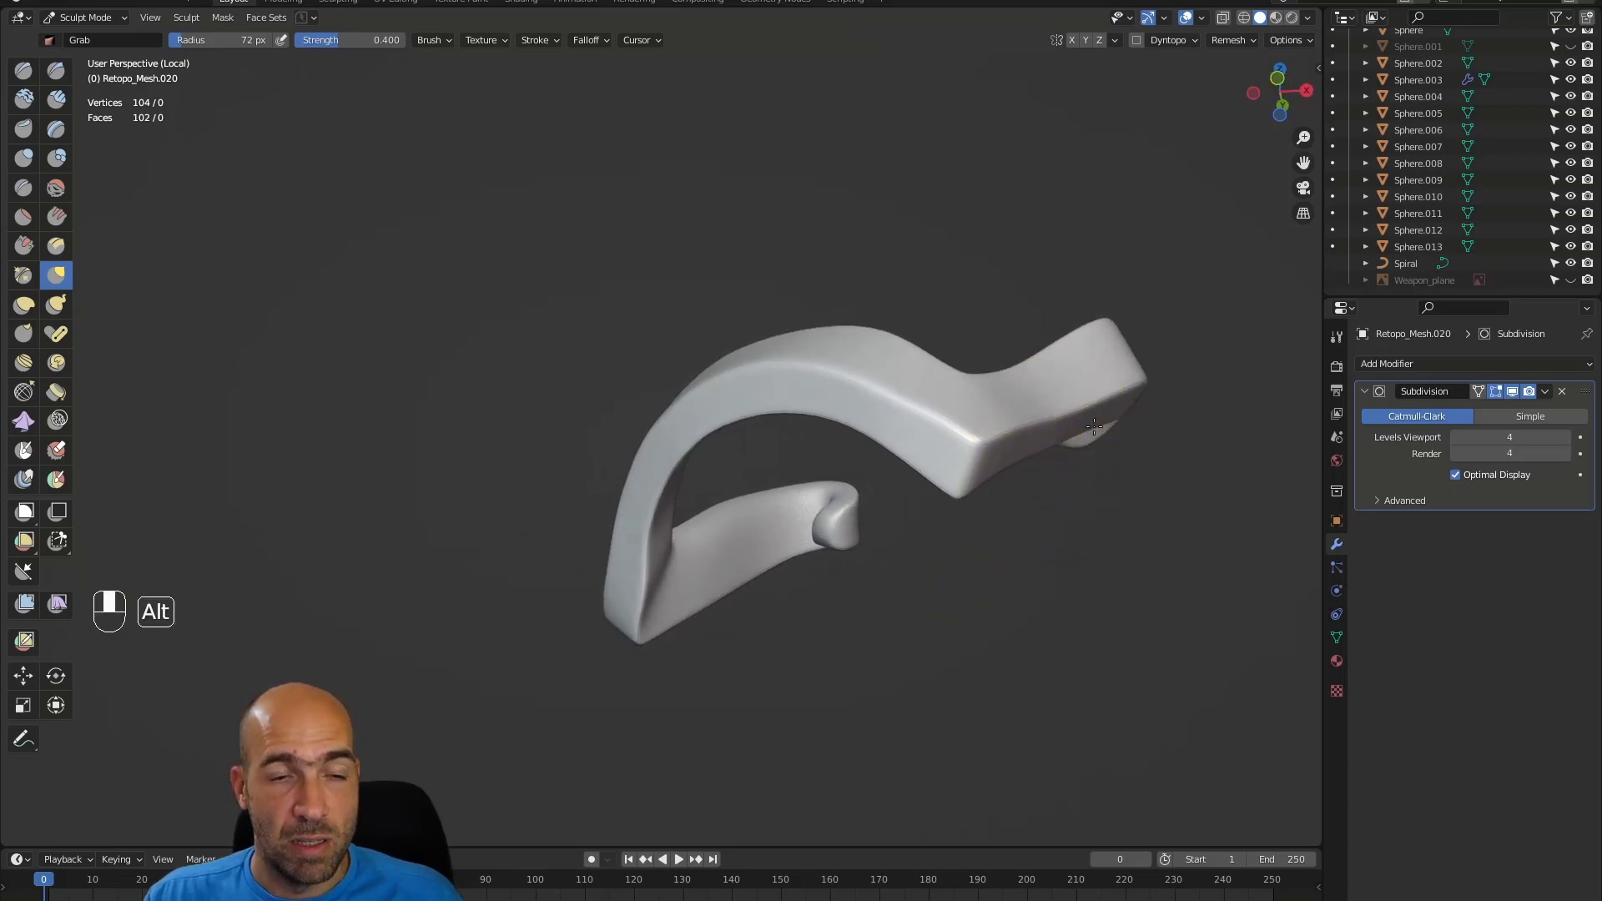
alt+drag(1046, 418, 1034, 429)
alt+drag(1002, 490, 922, 468)
alt+drag(576, 434, 626, 429)
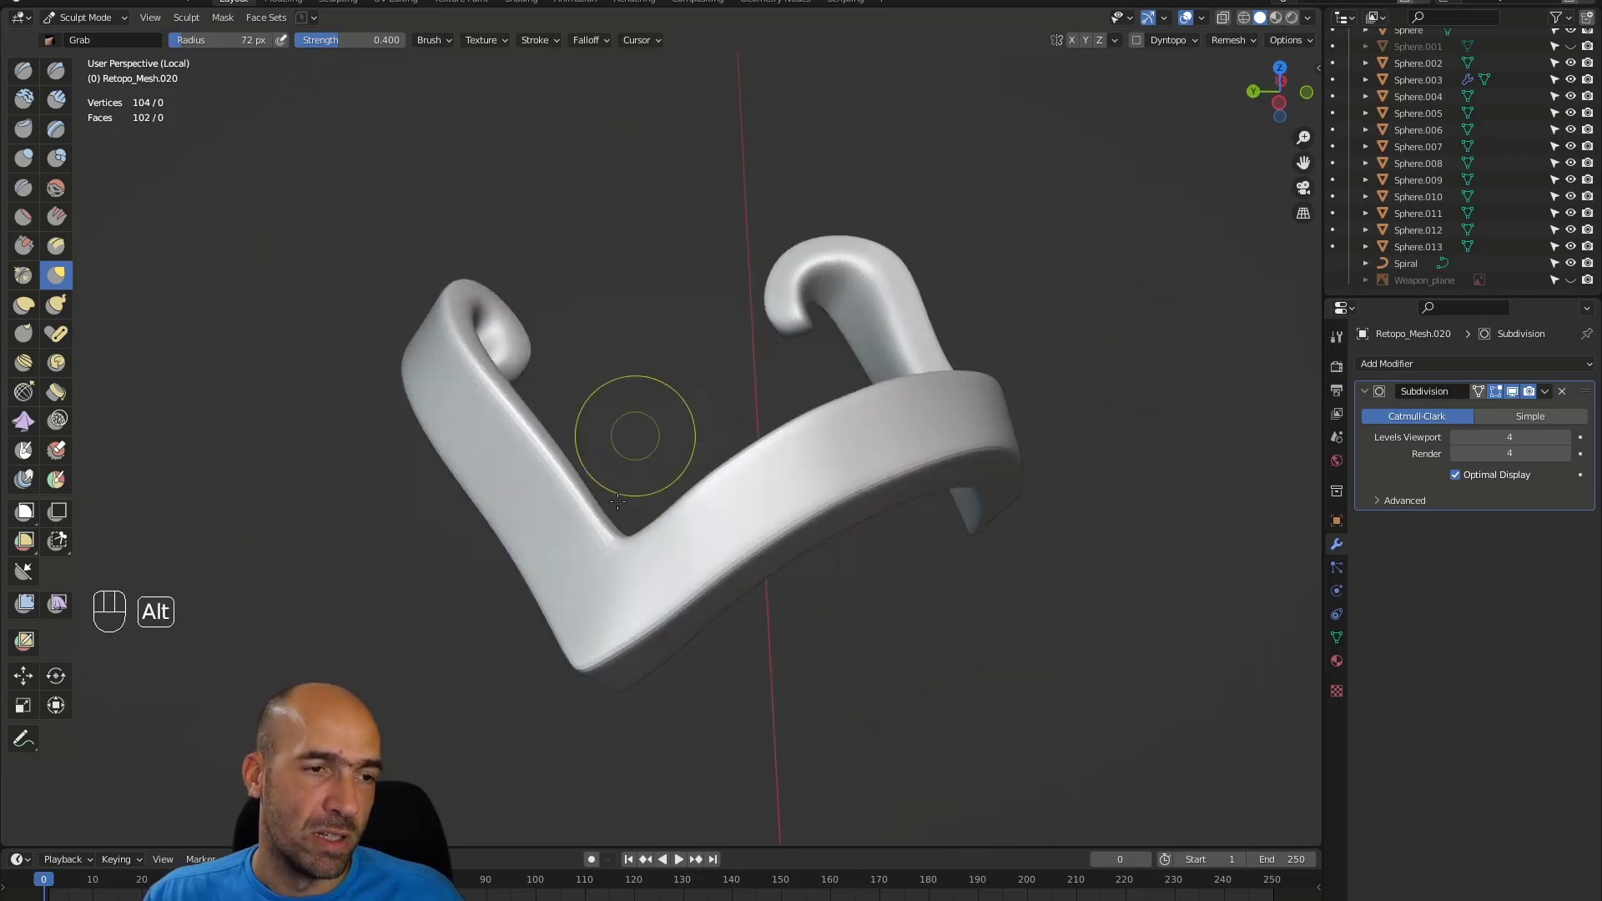
mouse_move(615, 655)
alt+mouse_down()
mouse_move(610, 685)
mouse_move(522, 639)
alt+mouse_up()
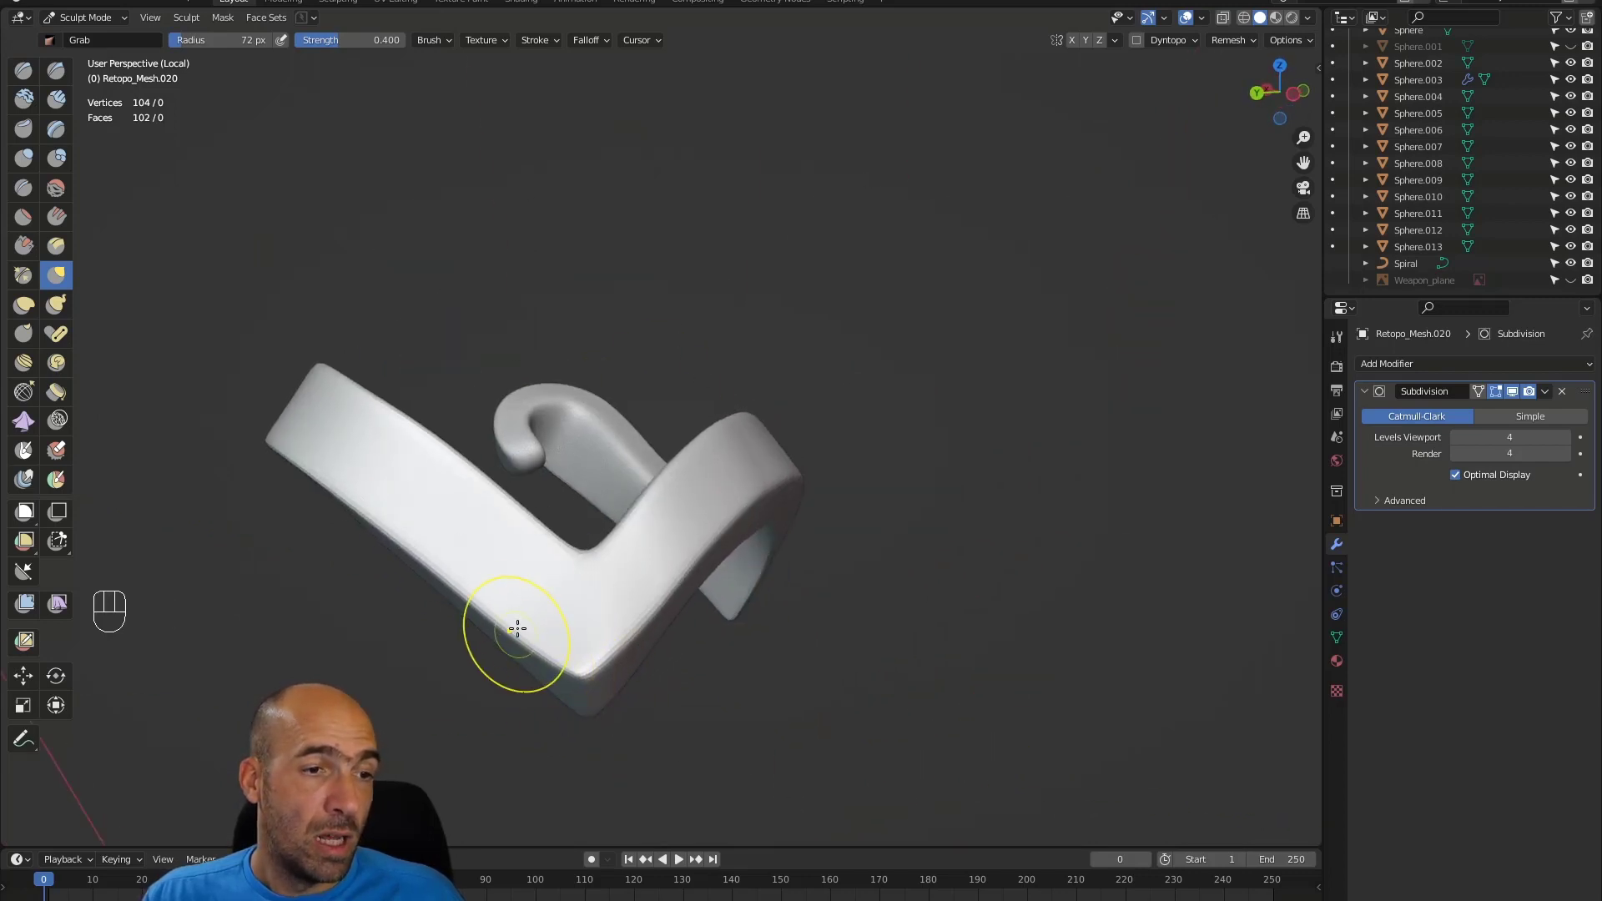
alt+shift+drag(343, 519, 438, 524)
alt+drag(439, 525, 416, 321)
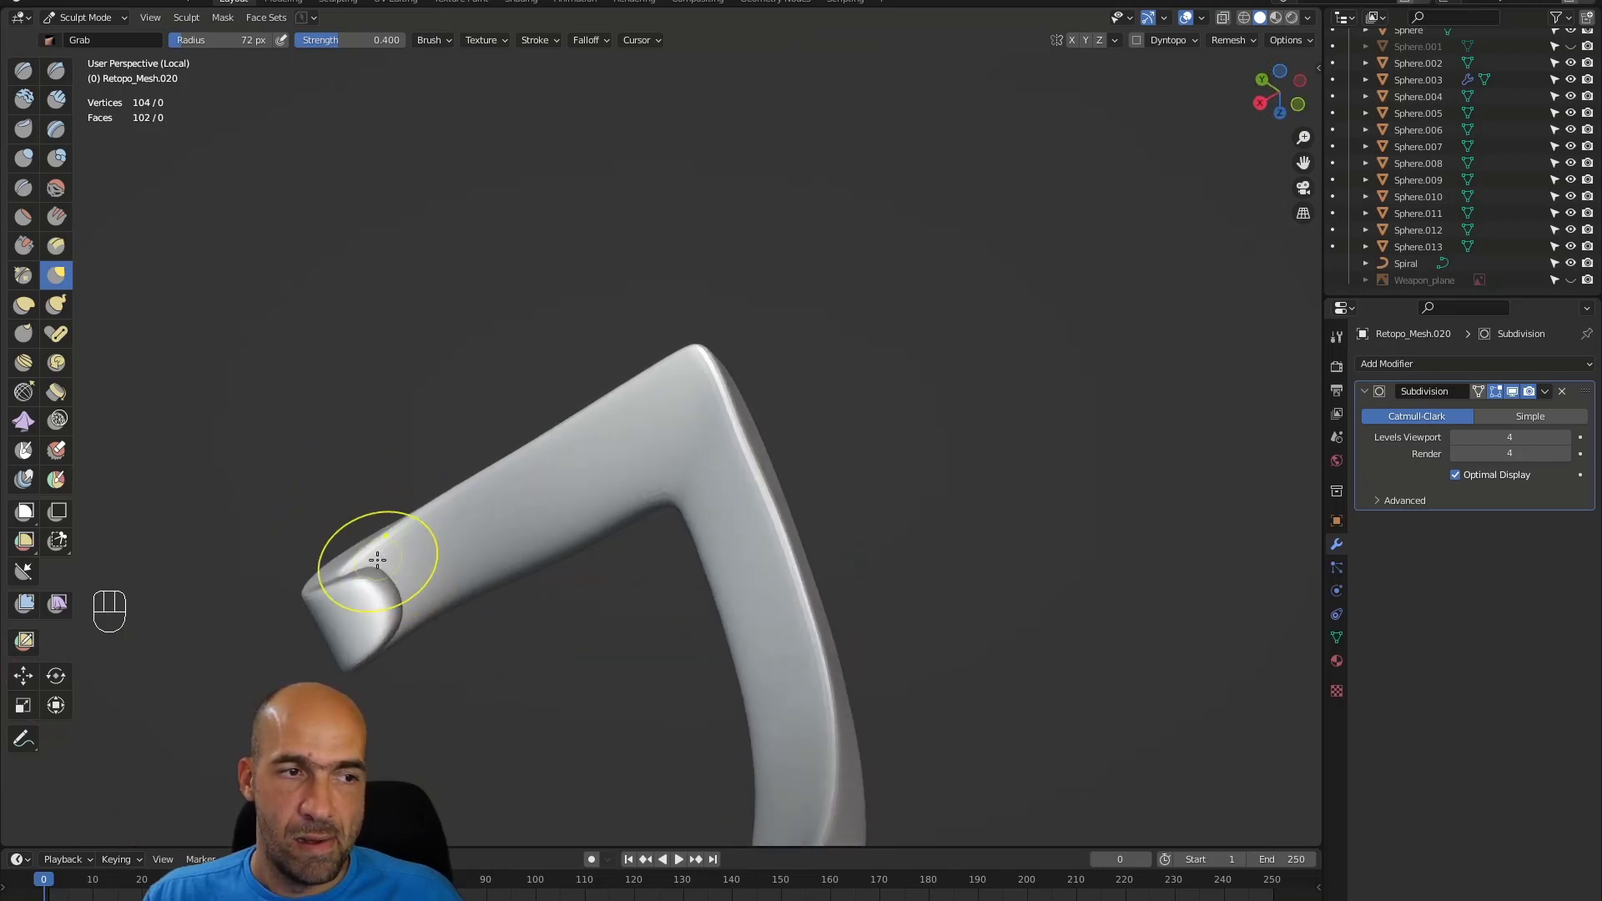
drag(377, 560, 359, 550)
drag(511, 479, 530, 458)
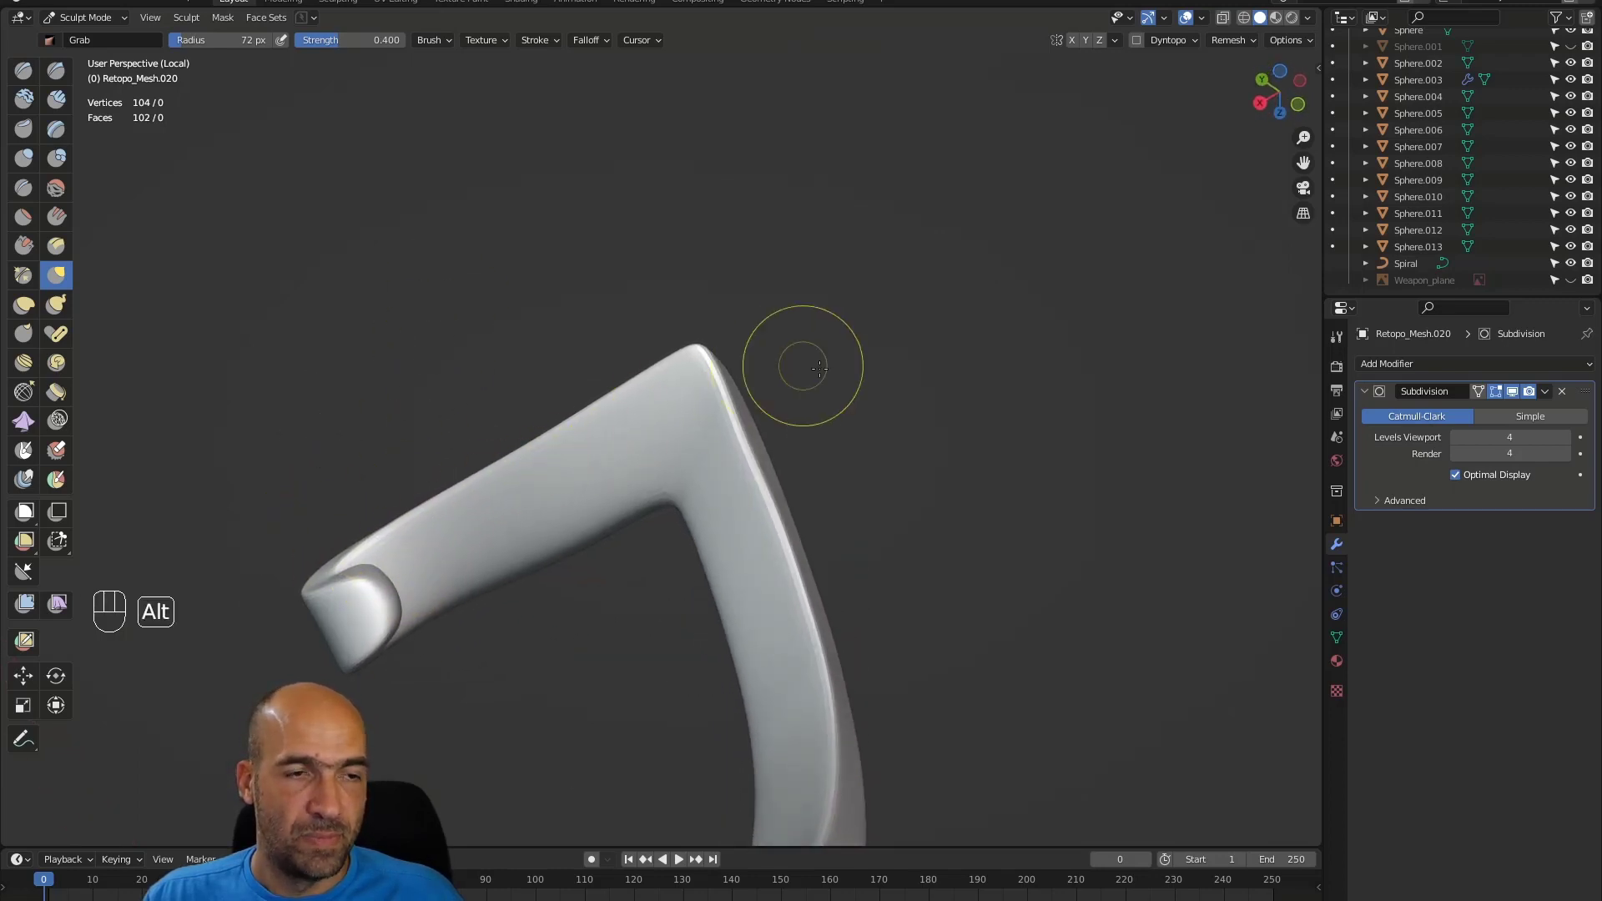
- Check the trim strip from several sides, leave local view and switch sculpting to the head mesh Retopo_Sphere.001
alt+drag(819, 369, 852, 483)
alt+drag(852, 484, 713, 376)
alt+drag(686, 369, 802, 498)
scroll(783, 518, down, 2)
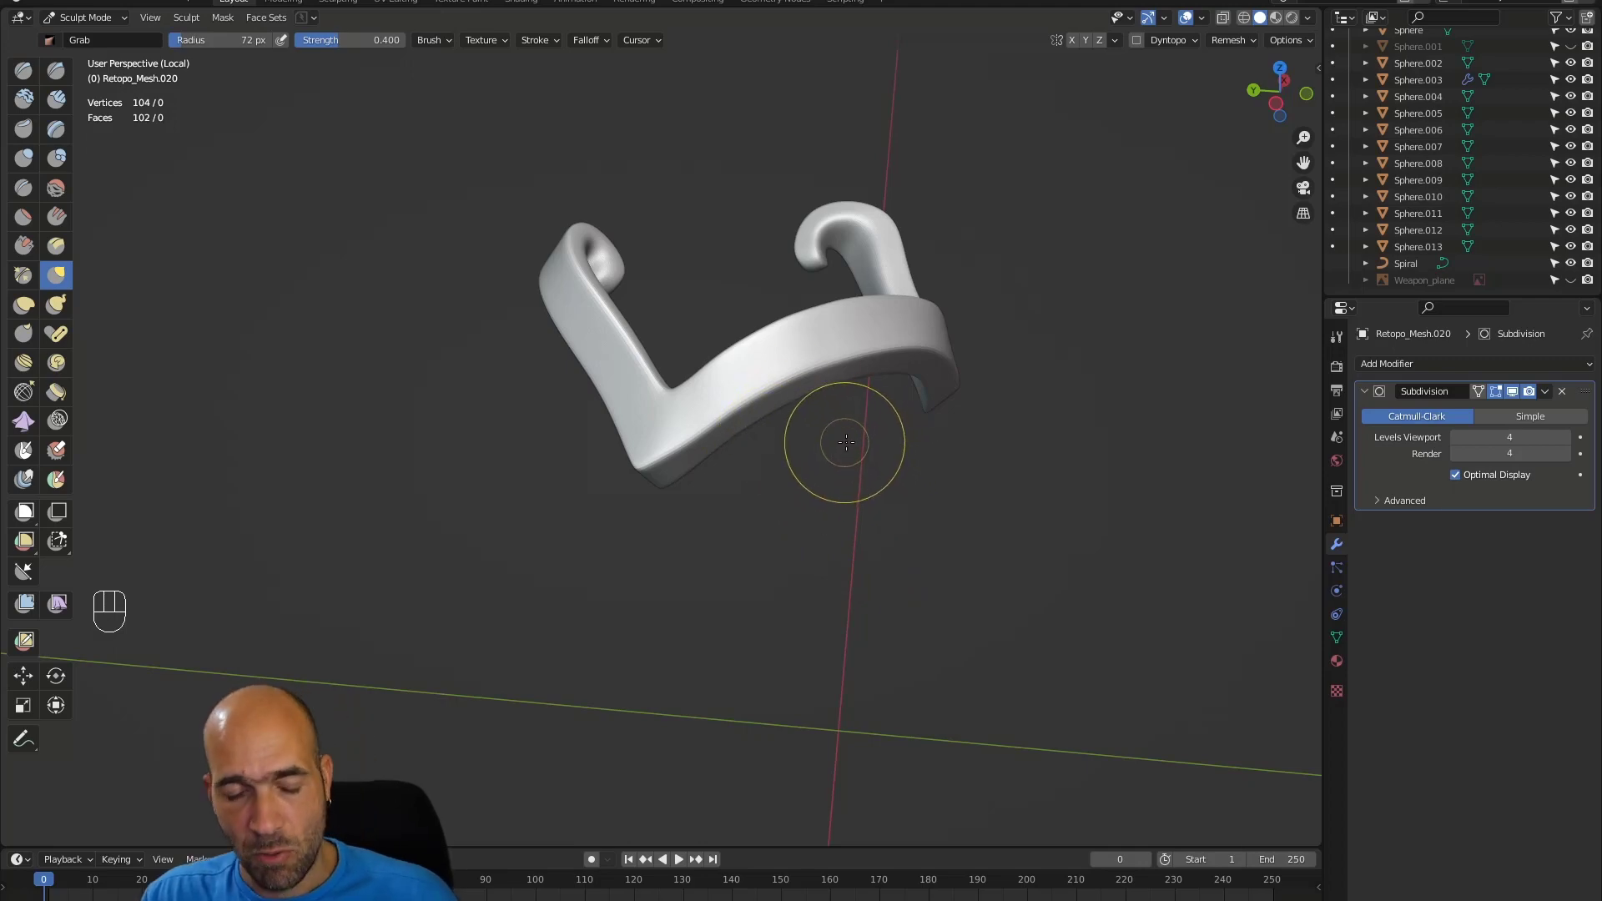
key(slash)
ctrl+alt+middle_drag(856, 451, 776, 560)
ctrl+alt+middle_drag(776, 559, 666, 576)
mouse_move(666, 576)
alt+mouse_down()
mouse_move(818, 558)
mouse_move(691, 565)
mouse_move(905, 584)
alt+mouse_up()
mouse_move(906, 586)
ctrl+alt+middle_down()
mouse_move(801, 447)
mouse_move(742, 594)
mouse_move(770, 590)
mouse_move(735, 626)
mouse_move(673, 583)
mouse_move(630, 512)
mouse_move(640, 528)
ctrl+alt+middle_up()
key(alt+q)
alt+drag(639, 528, 658, 527)
alt+shift+drag(658, 528, 776, 442)
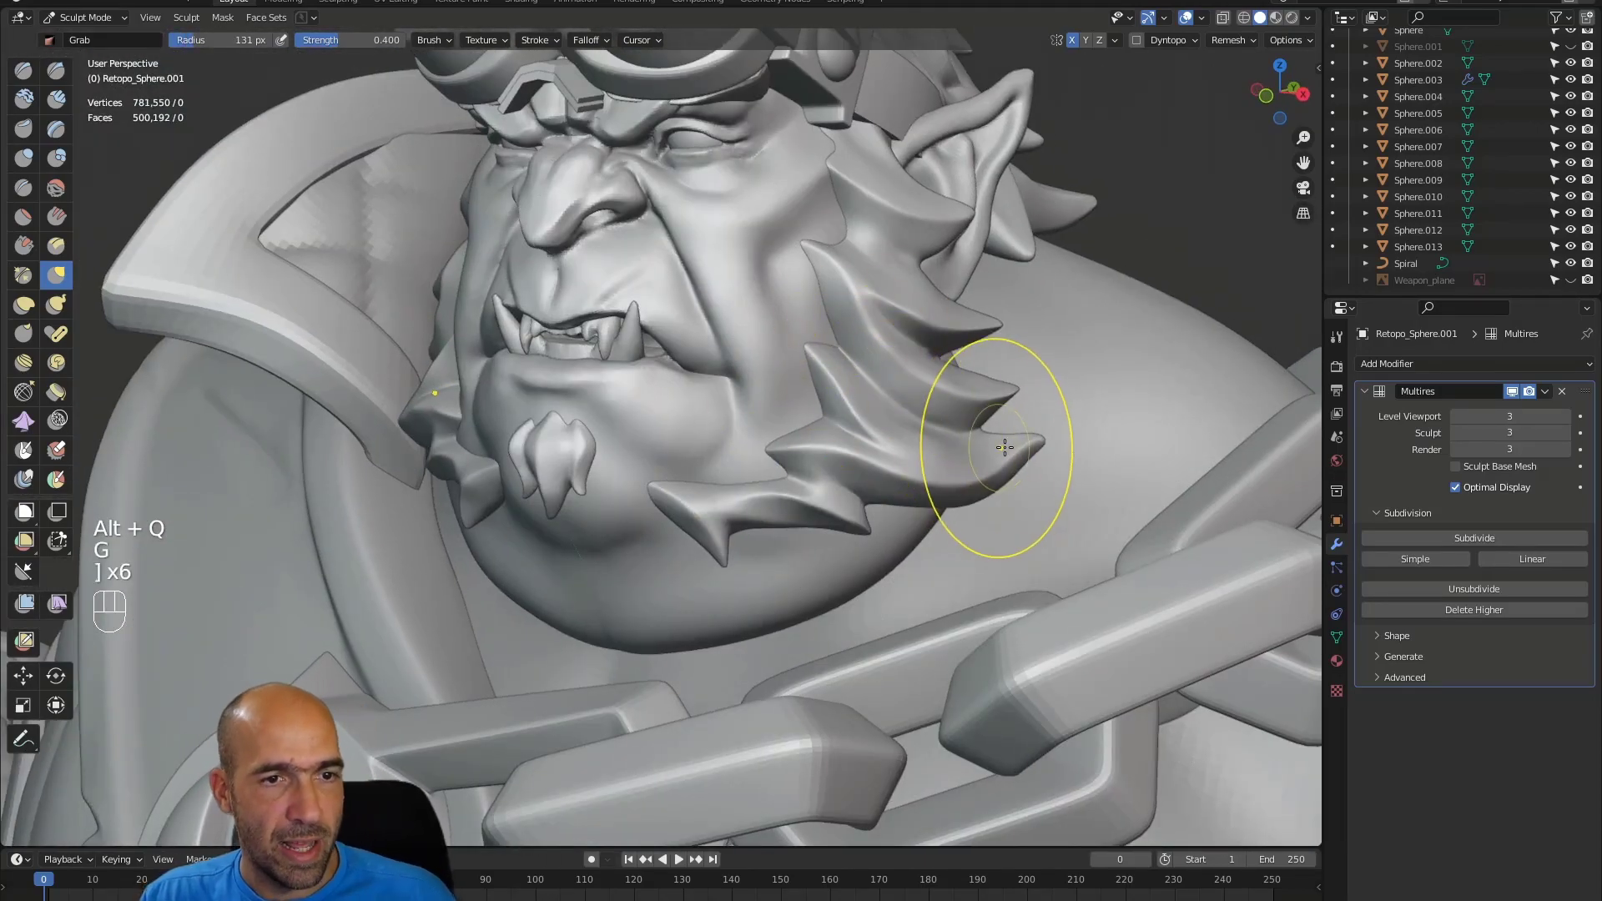
- Reshape the lowest sideburn tufts beside the jaw with Grab at a 131 px radius and X symmetry
drag(1005, 448, 1092, 454)
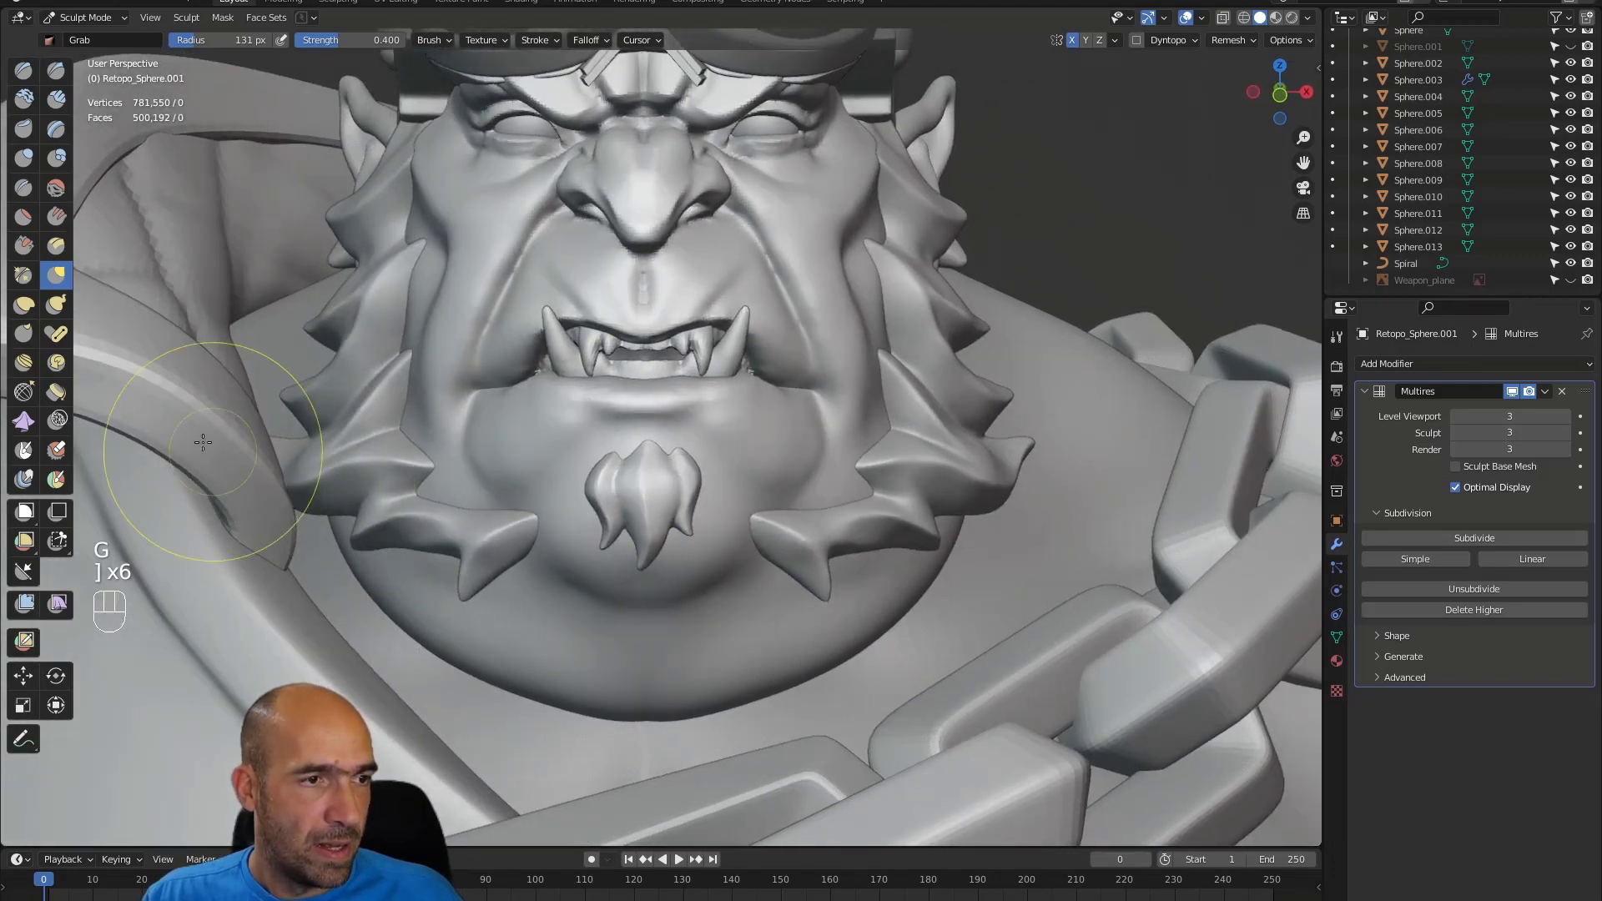
alt+drag(238, 424, 252, 480)
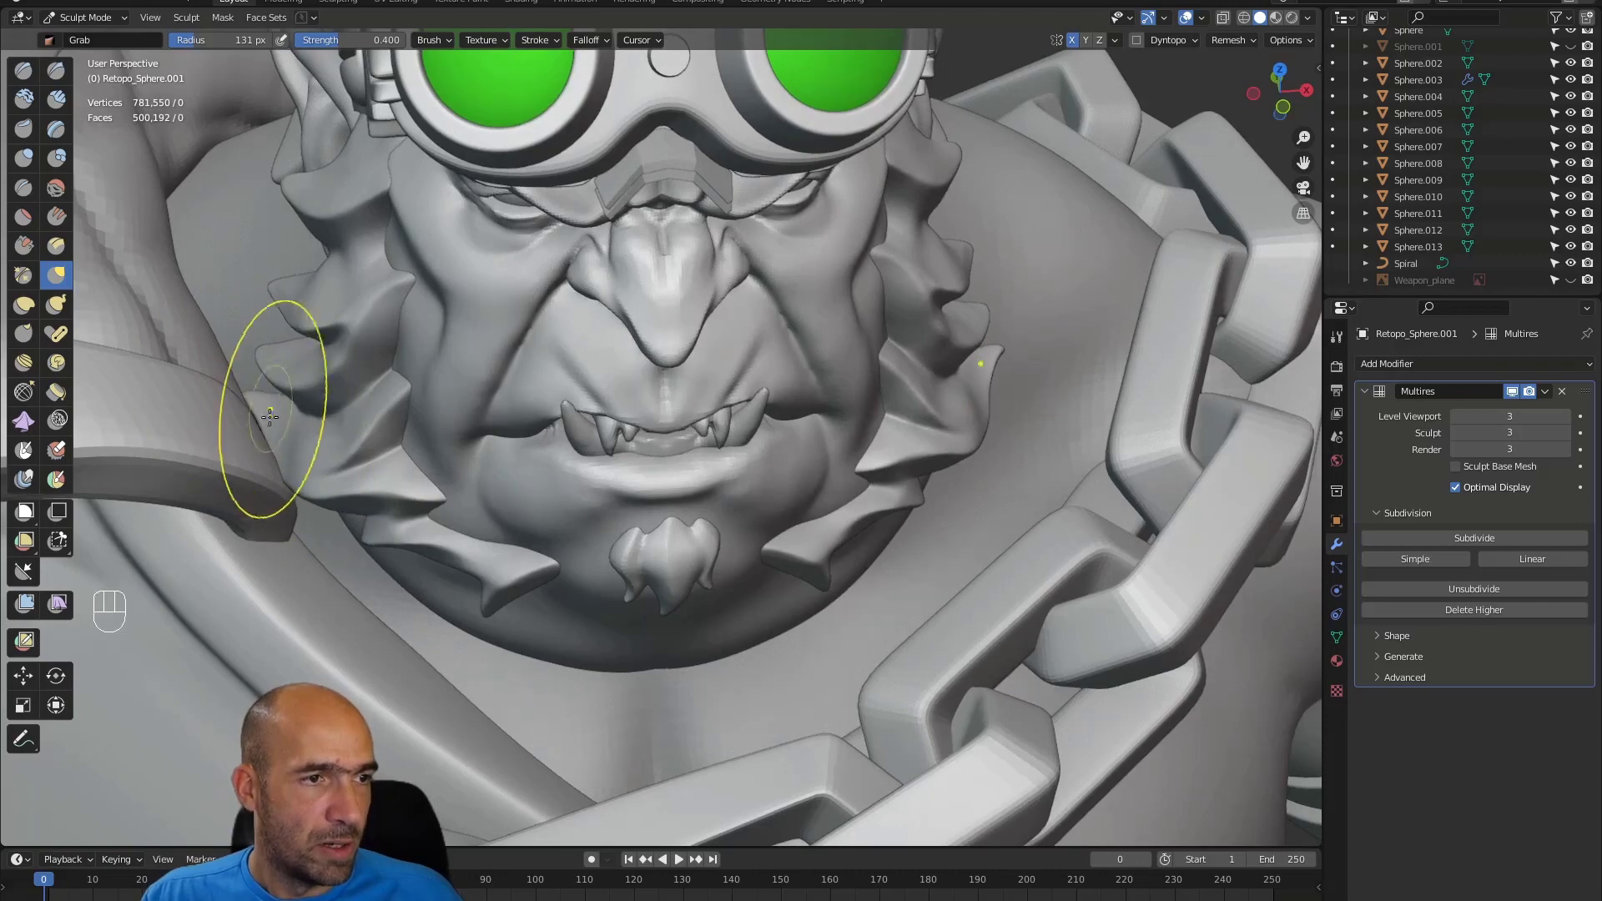
mouse_move(269, 416)
alt+mouse_down()
mouse_move(273, 429)
mouse_move(250, 388)
alt+mouse_up()
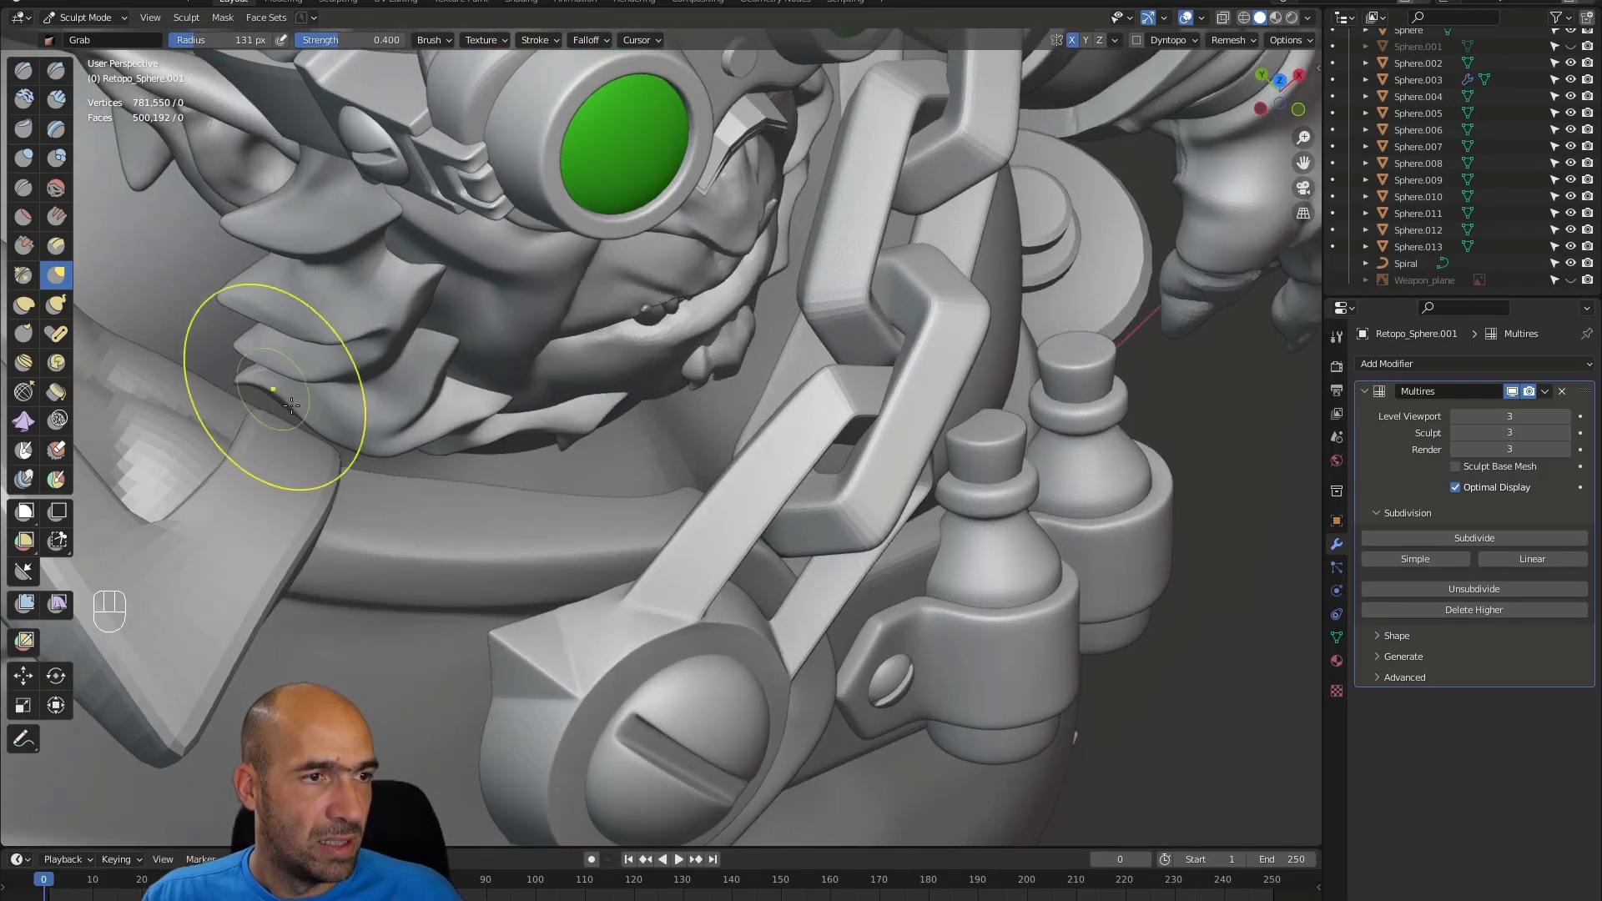
alt+drag(411, 464, 970, 394)
alt+drag(1027, 447, 1074, 458)
alt+drag(1012, 511, 944, 613)
- Adjust the base of the lowest sideburn spike with Grab and refine its surface with Scrape/Peaks at an 84 px radius
ctrl+alt+drag(668, 510, 707, 417)
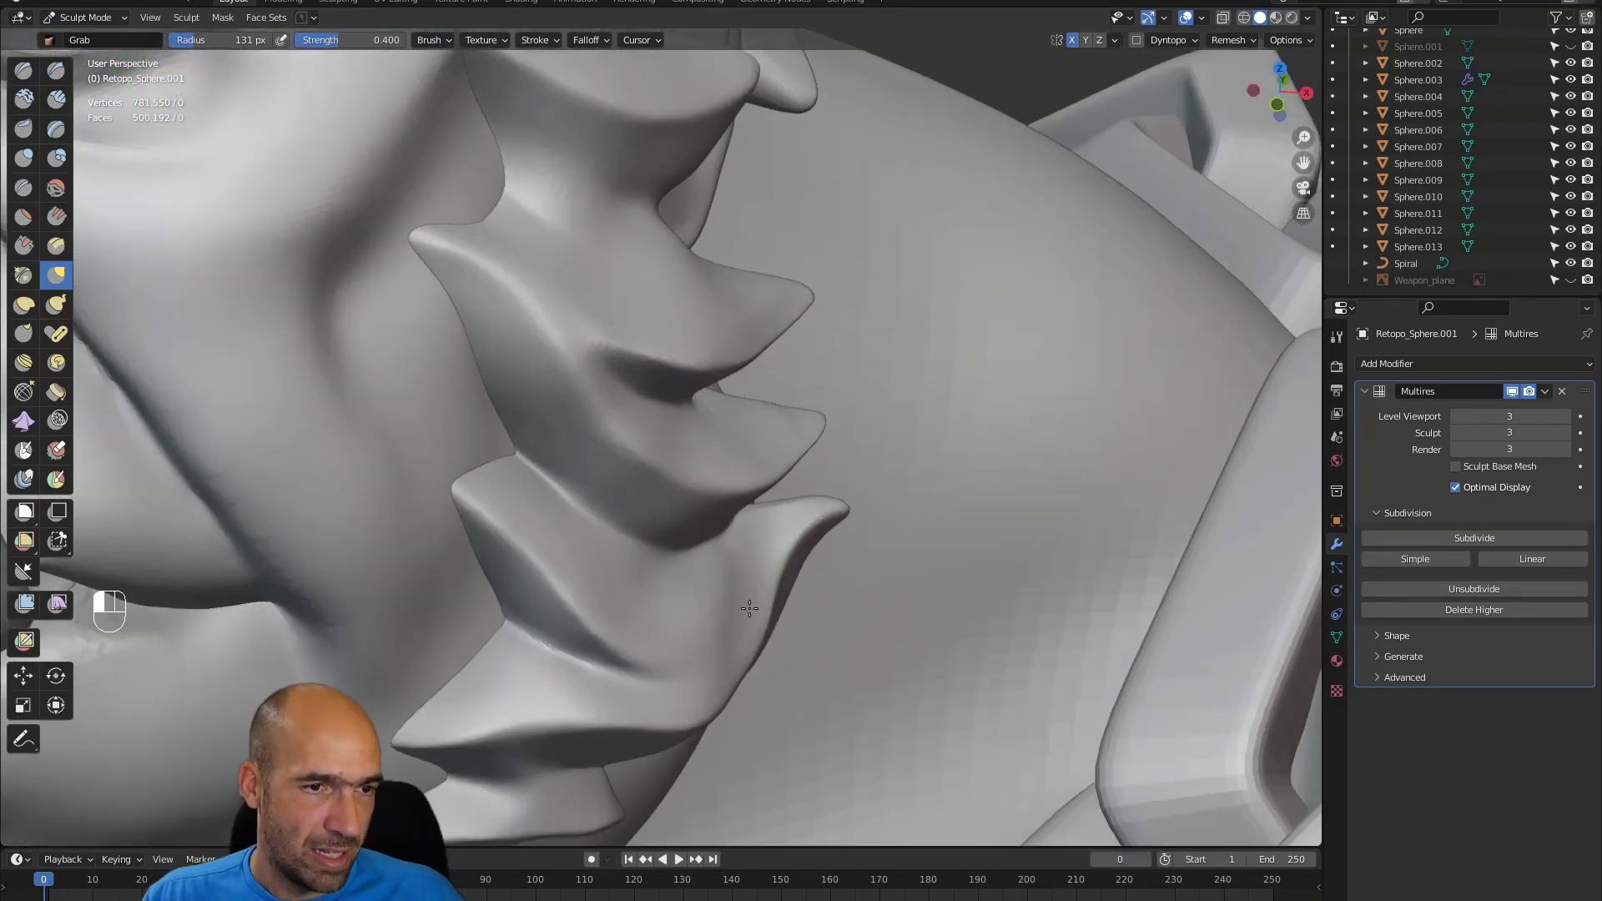
alt+drag(794, 607, 806, 631)
drag(741, 662, 763, 657)
key(3)
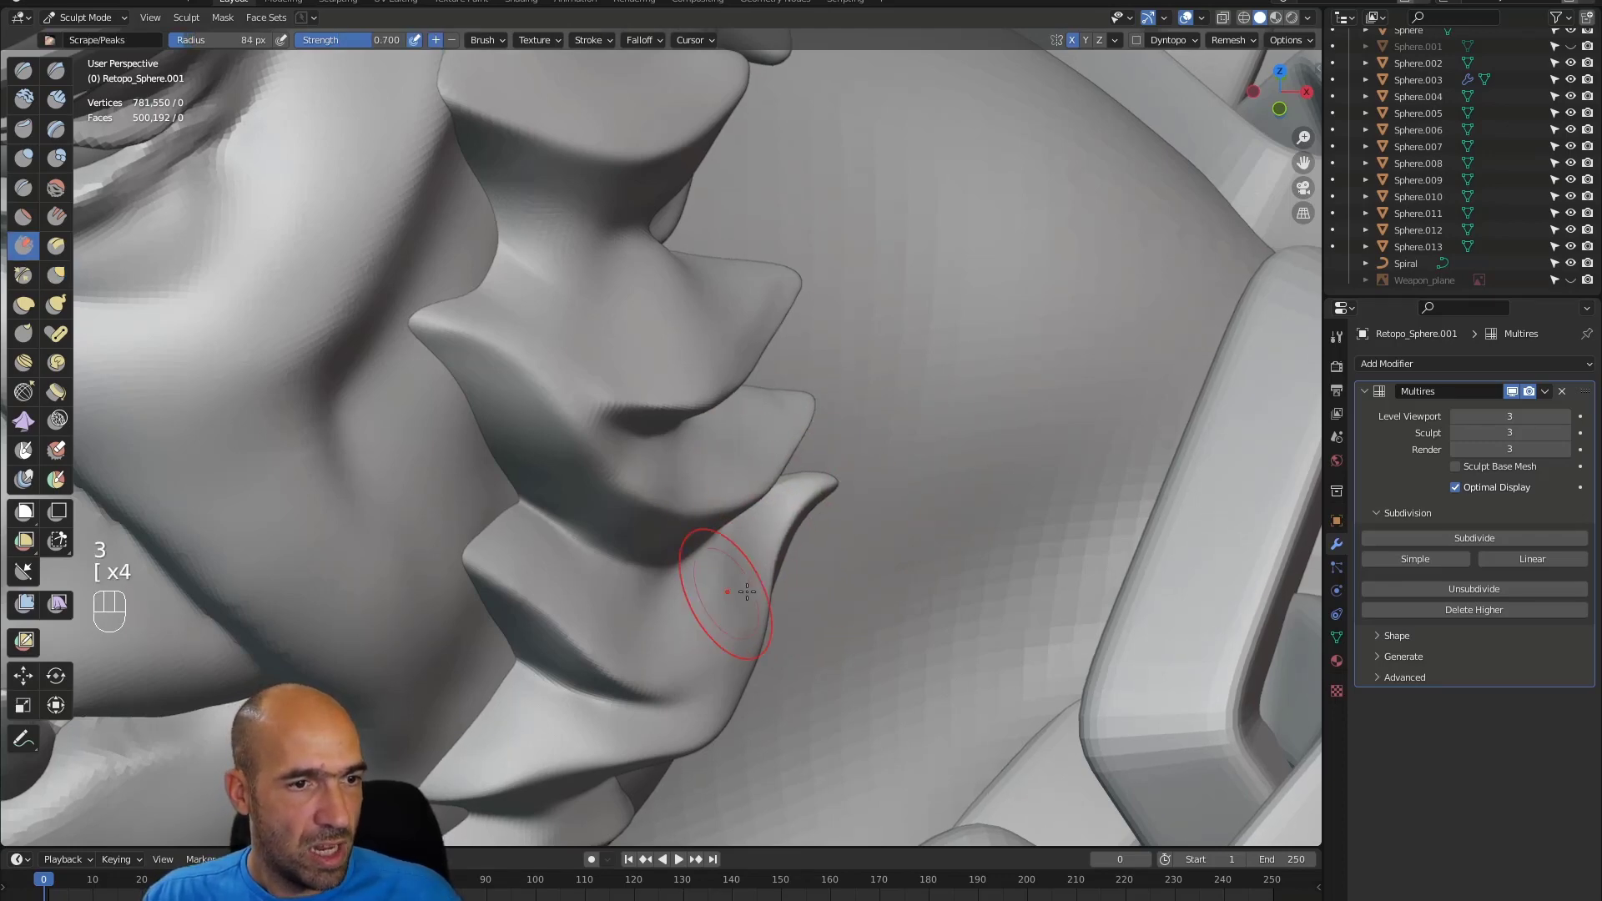
scroll(763, 522, down, 5)
- Set Grab's radius to 155 px and adjust the tips of the middle sideburn spikes
key(g)
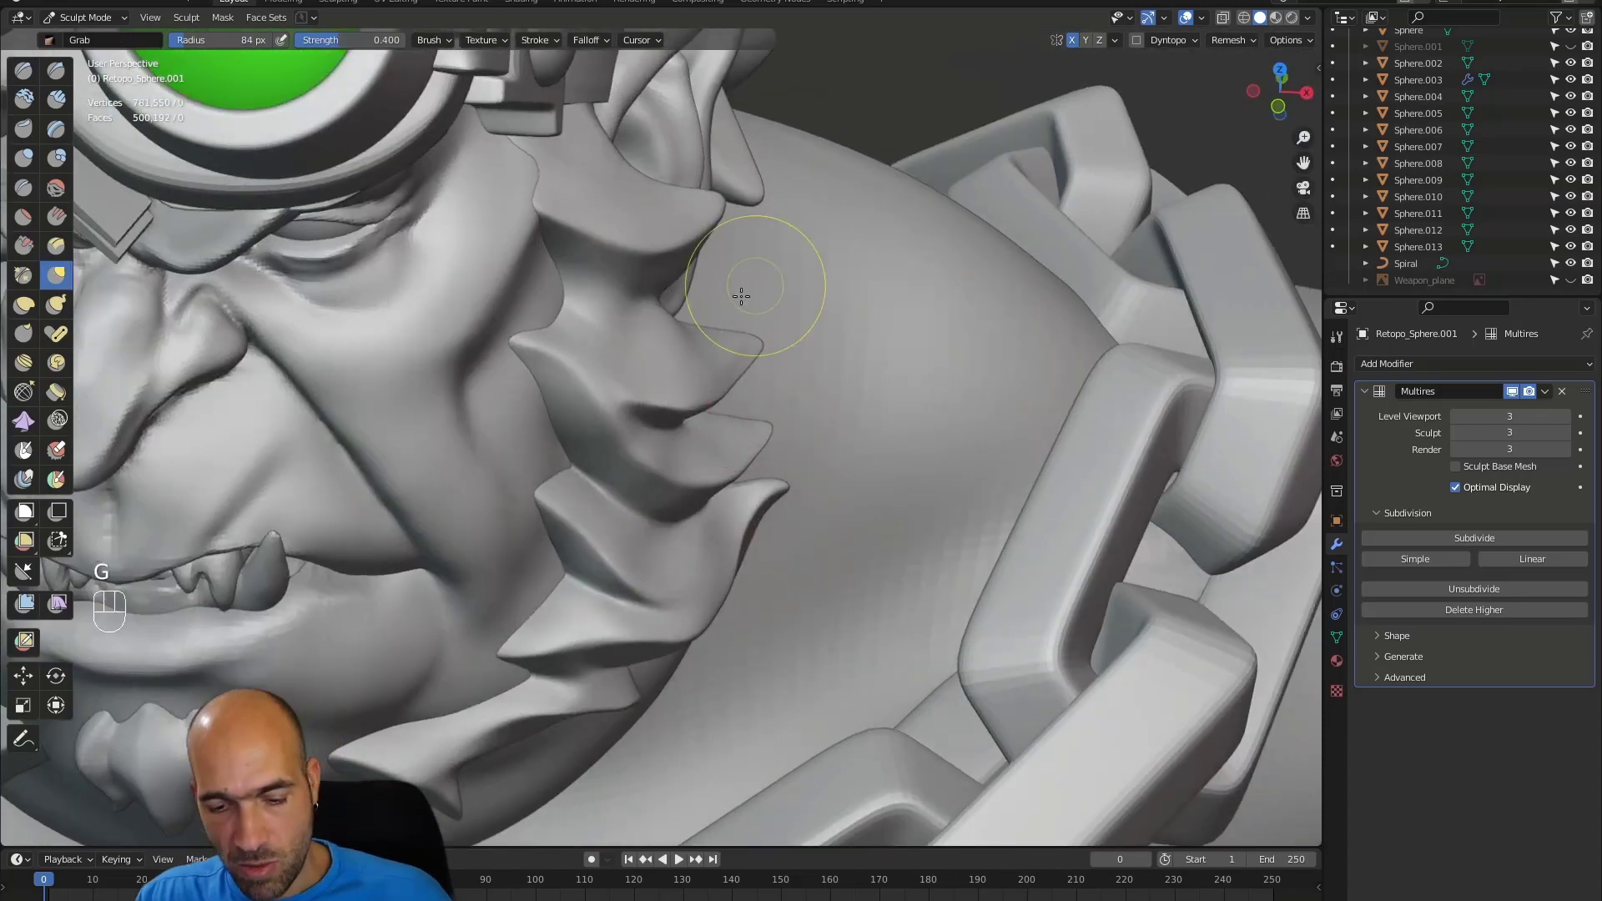
key(bracketright)
key(bracketright)
key(bracketright)
key(bracketright)
key(bracketright)
key(bracketright)
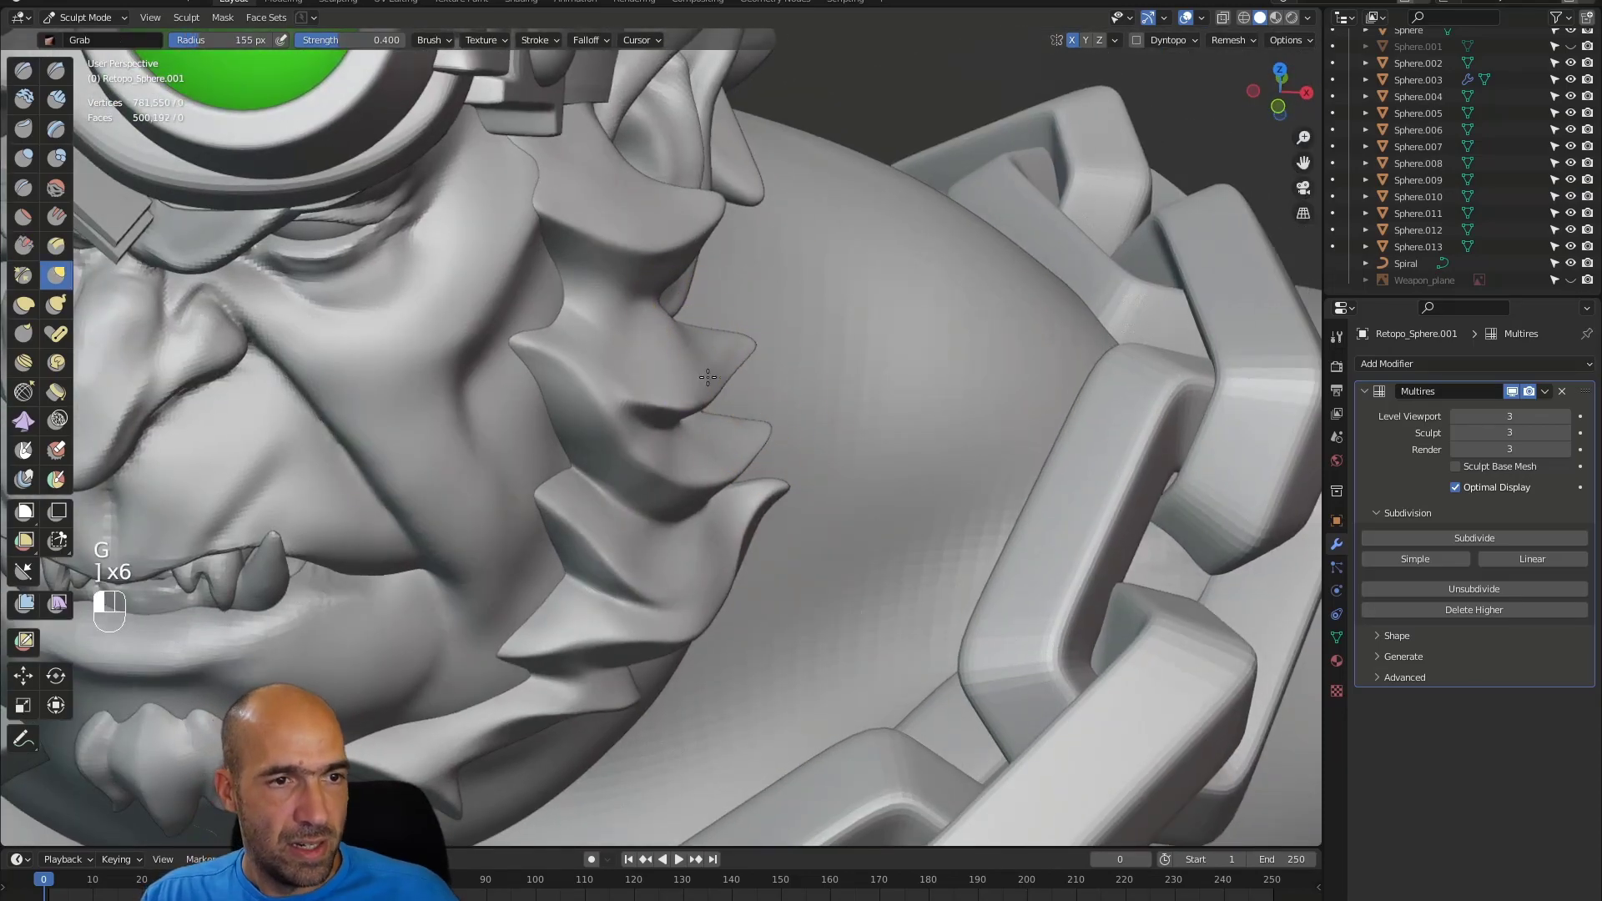
mouse_move(736, 345)
middle_down()
mouse_move(756, 350)
mouse_move(727, 384)
middle_up()
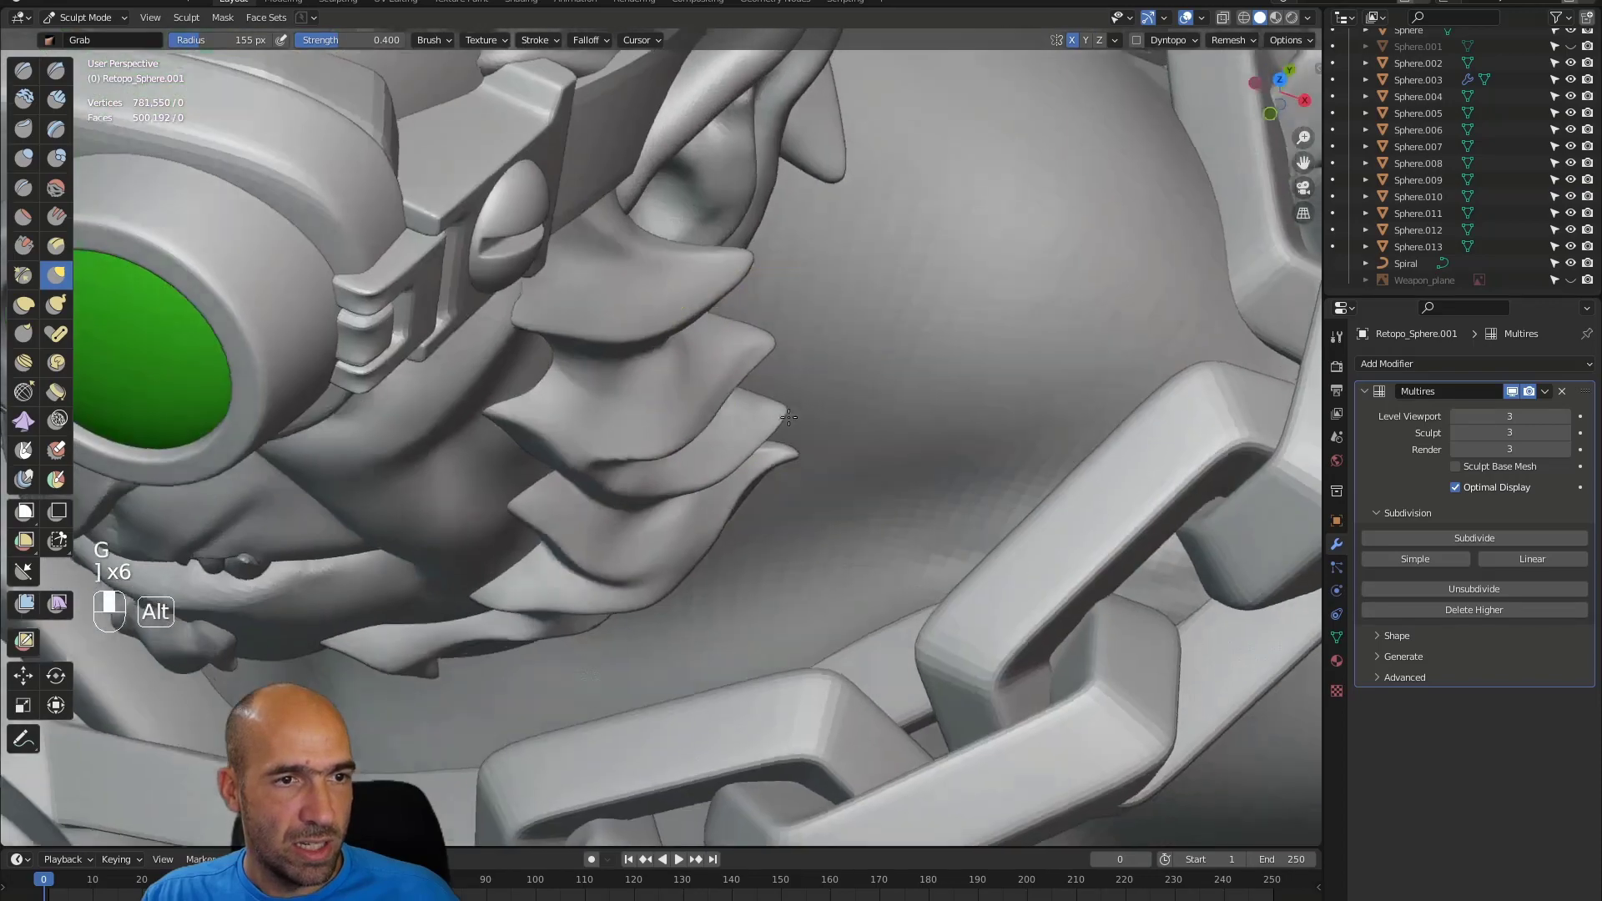
mouse_move(634, 450)
alt+mouse_down()
mouse_move(698, 439)
mouse_move(701, 422)
alt+mouse_up()
alt+middle_drag(680, 464, 634, 393)
- Examine the face, sideburns, ears, hair and goggles from the front, the side and below
alt+shift+middle_drag(333, 387, 616, 379)
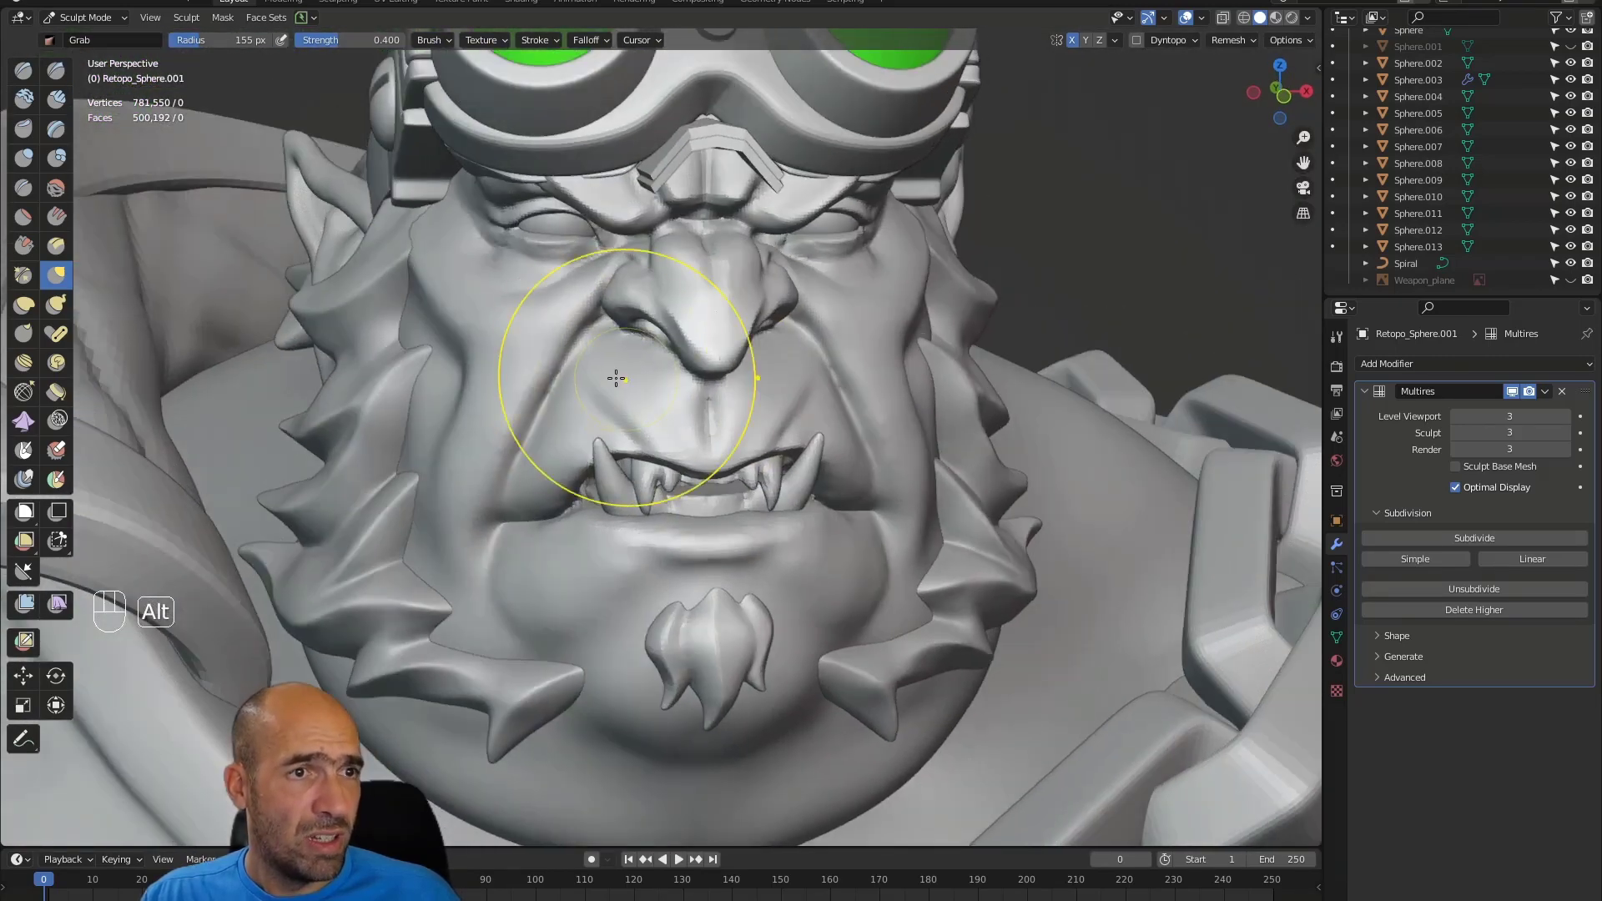
alt+shift+middle_drag(432, 383, 415, 453)
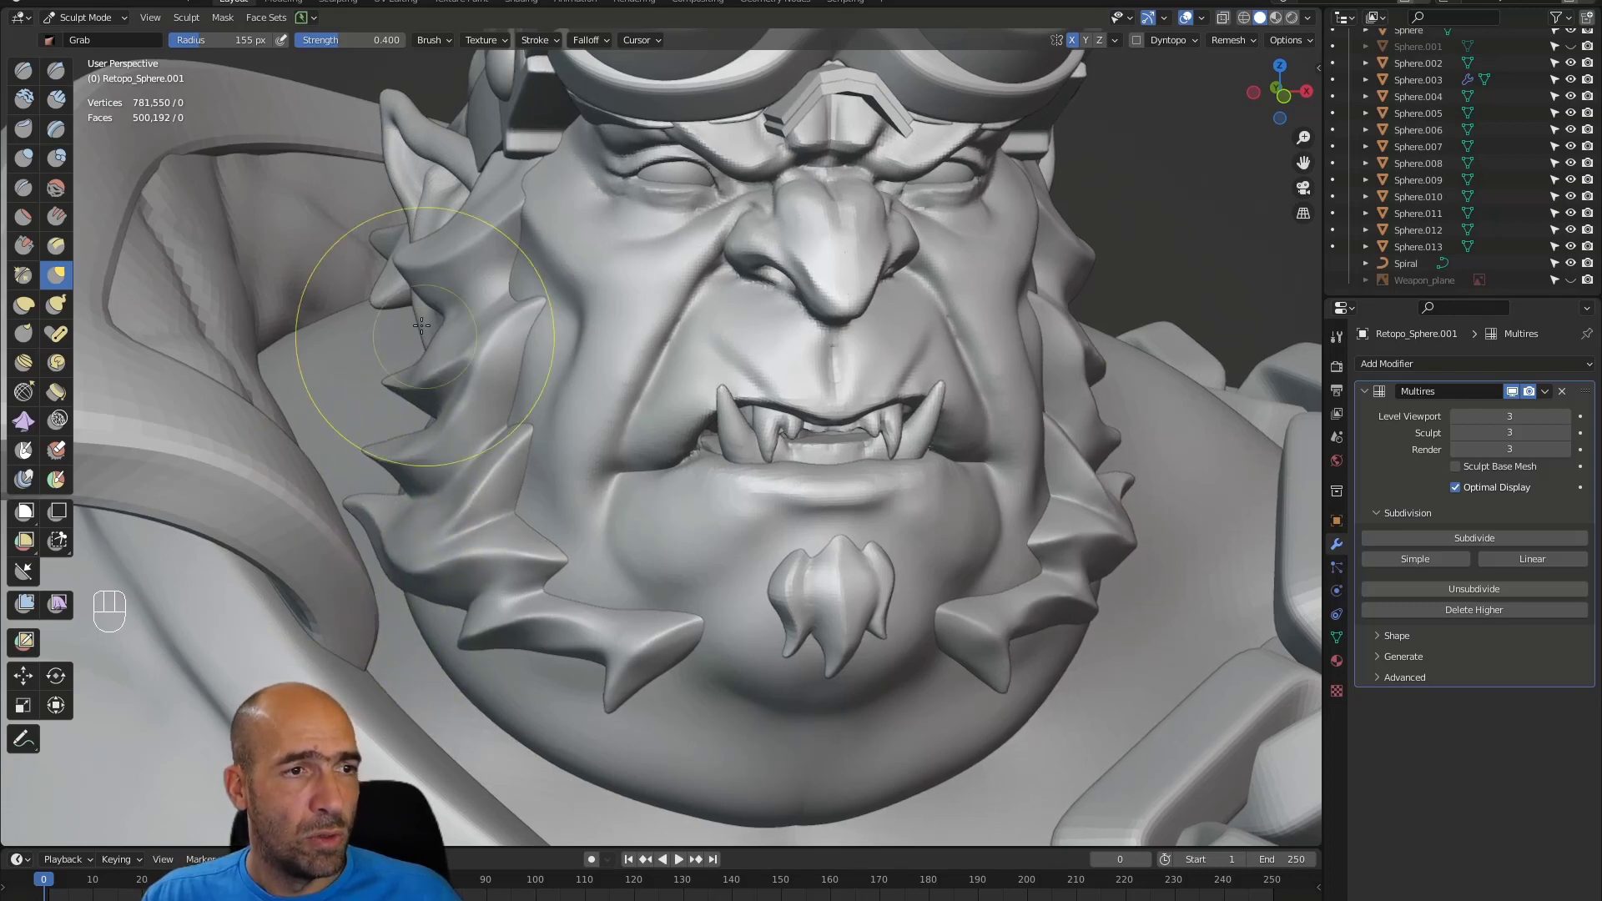
alt+middle_drag(422, 326, 442, 375)
mouse_move(442, 376)
alt+shift+middle_down()
mouse_move(404, 333)
mouse_move(422, 378)
alt+shift+middle_up()
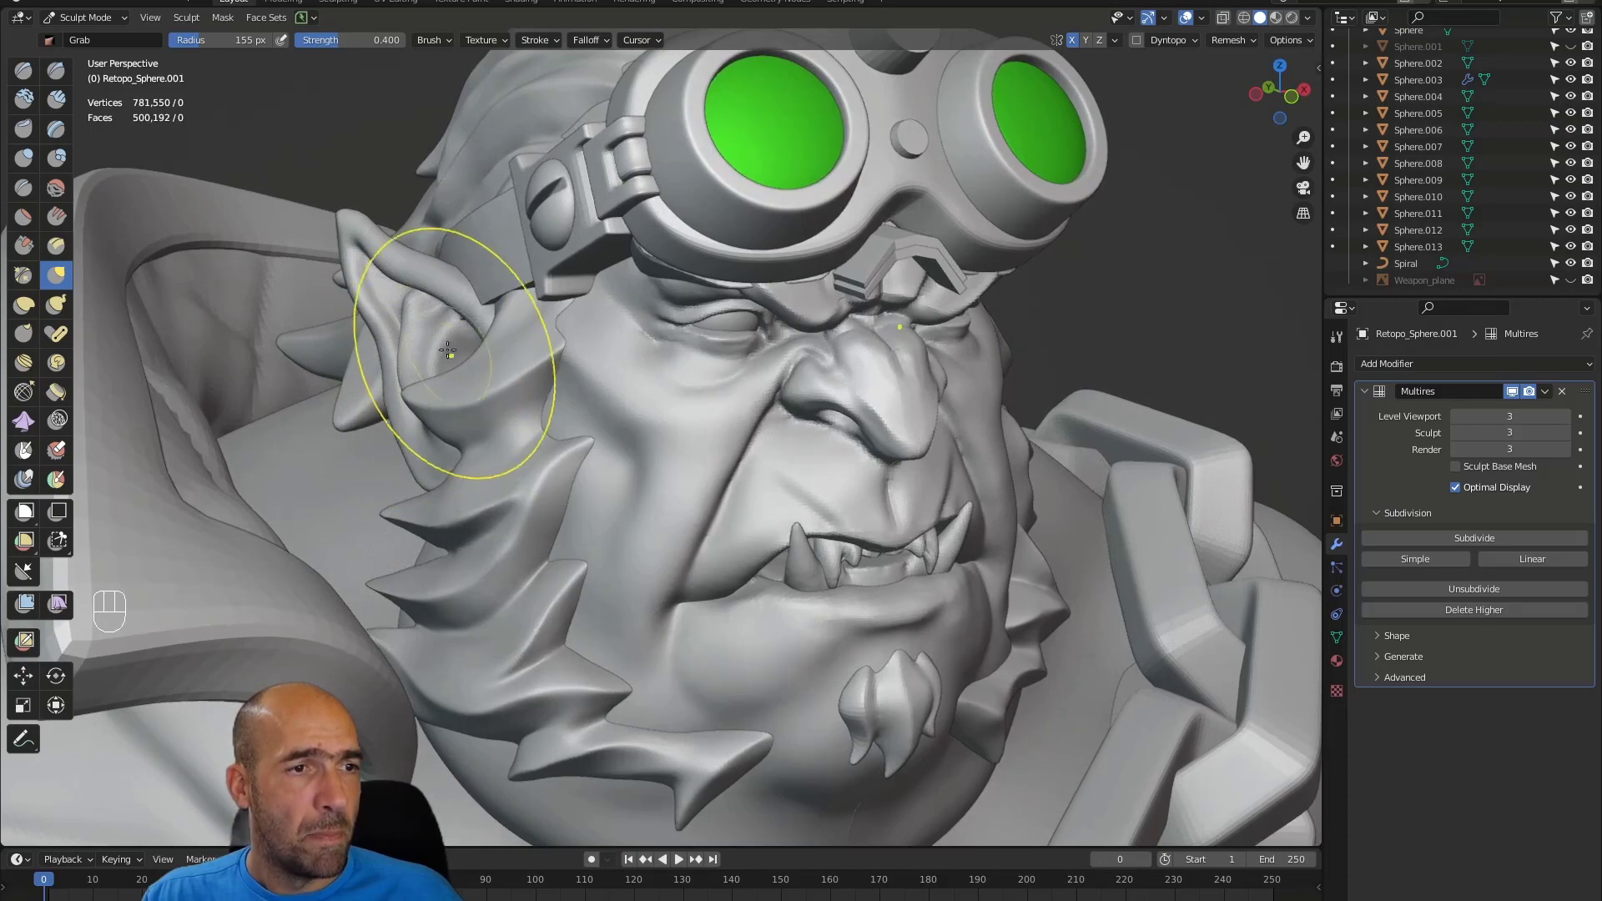
alt+shift+drag(291, 129, 533, 453)
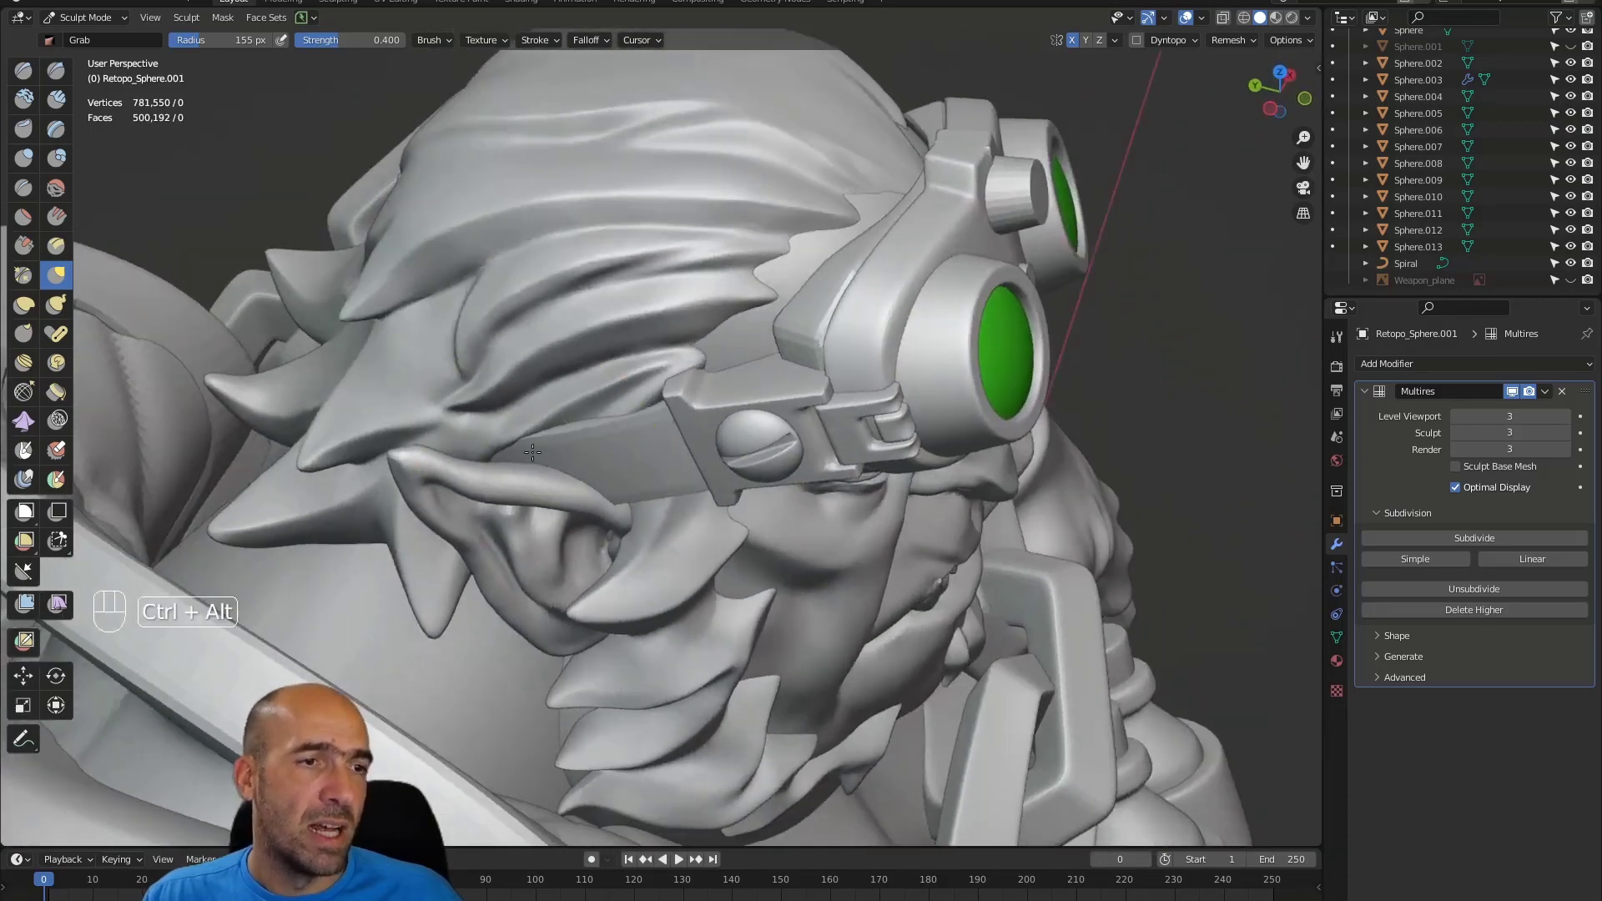
ctrl+alt+middle_drag(532, 452, 567, 518)
alt+middle_drag(617, 484, 443, 399)
alt+shift+middle_drag(718, 454, 577, 340)
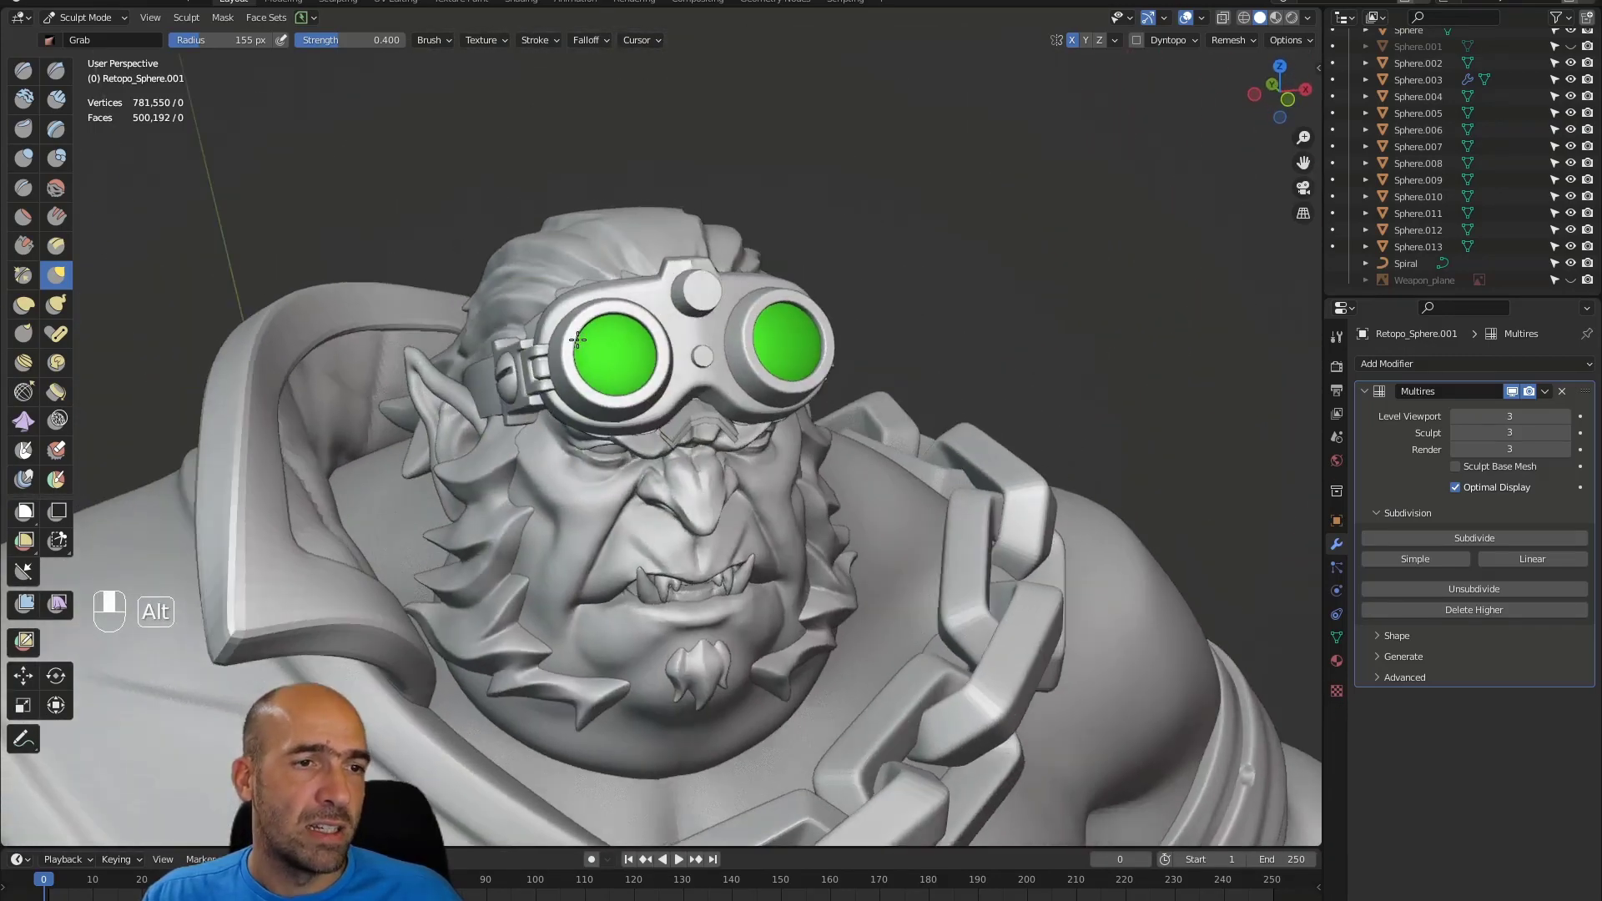
ctrl+alt+middle_drag(594, 434, 680, 225)
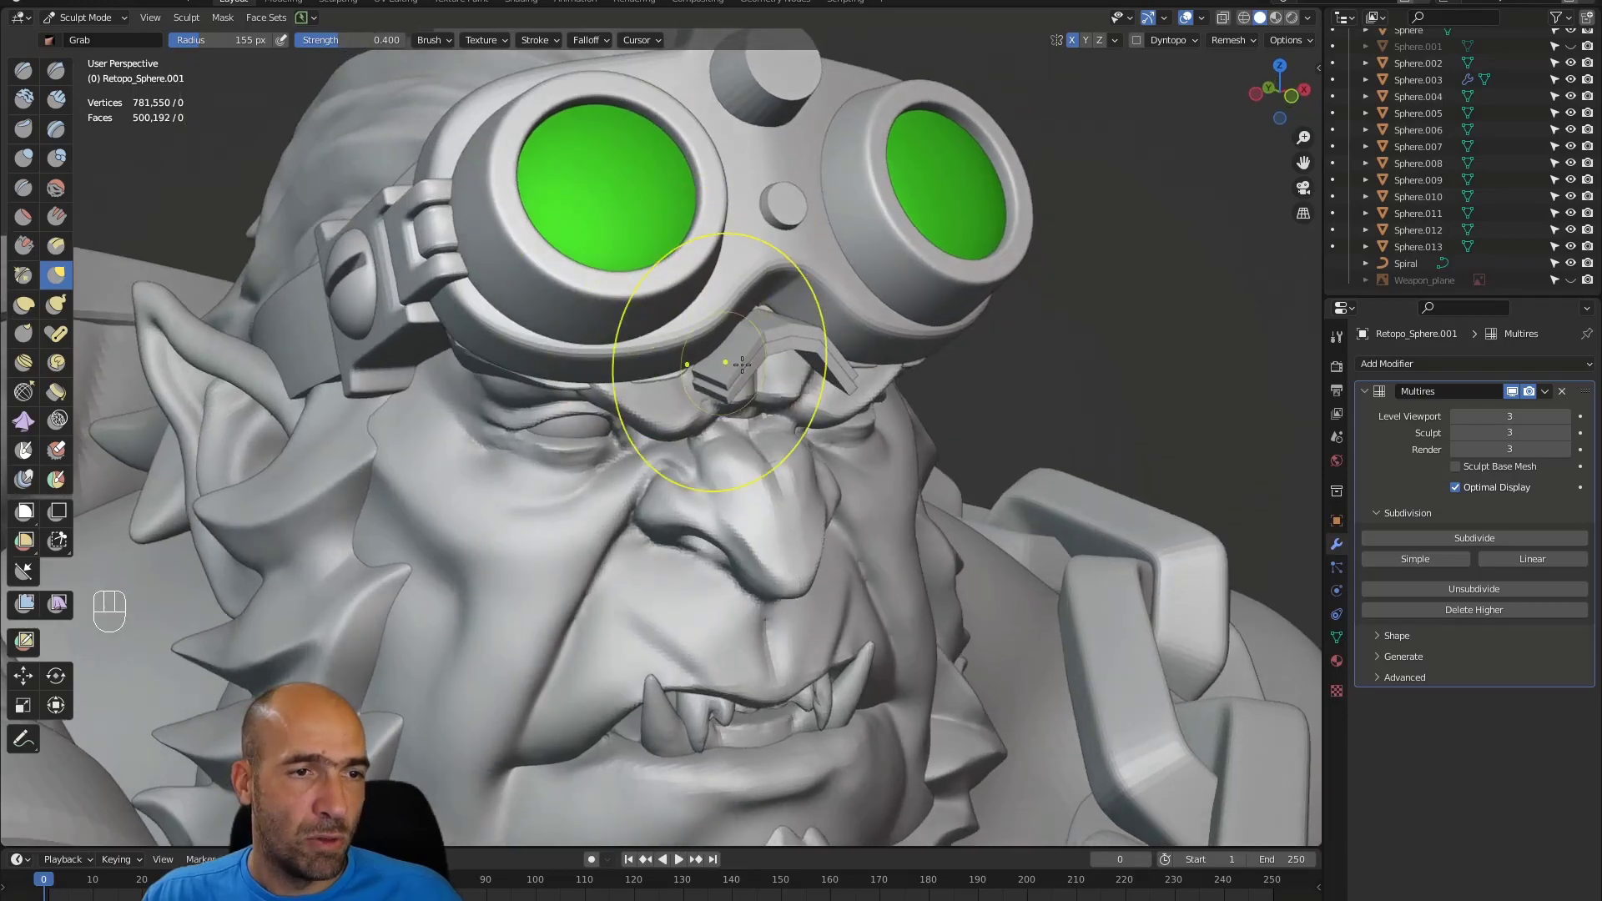
alt+drag(742, 364, 775, 326)
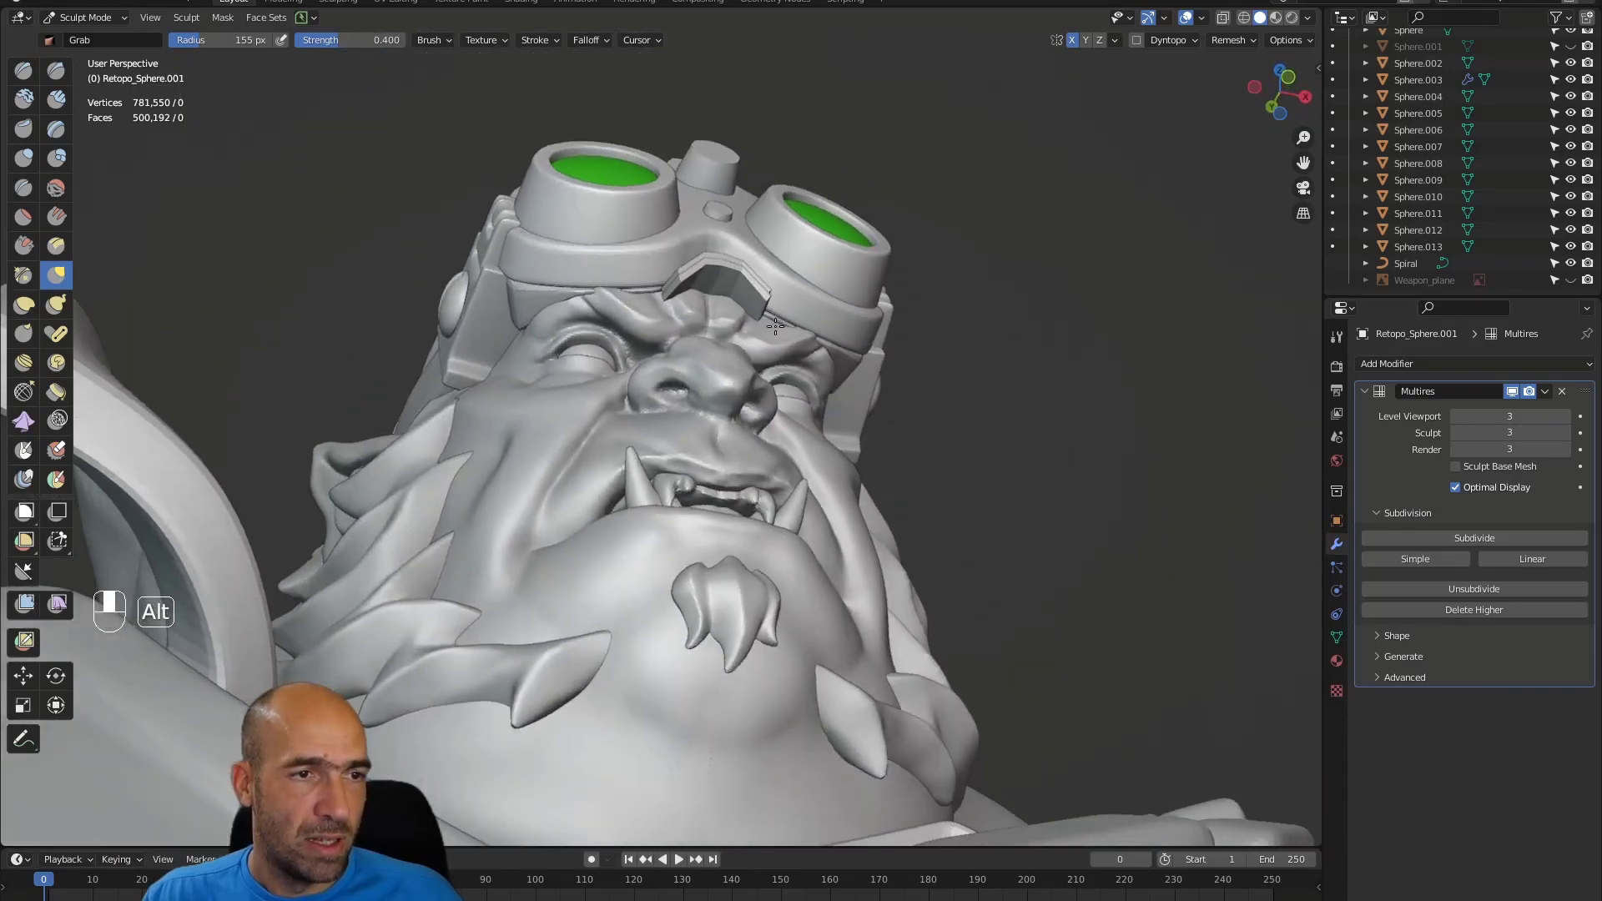
- Touch up the sideburn spikes beside the cheek with Grab at a 155 px radius
alt+middle_drag(775, 326, 739, 401)
alt+shift+middle_drag(814, 471, 630, 411)
alt+middle_drag(631, 410, 663, 469)
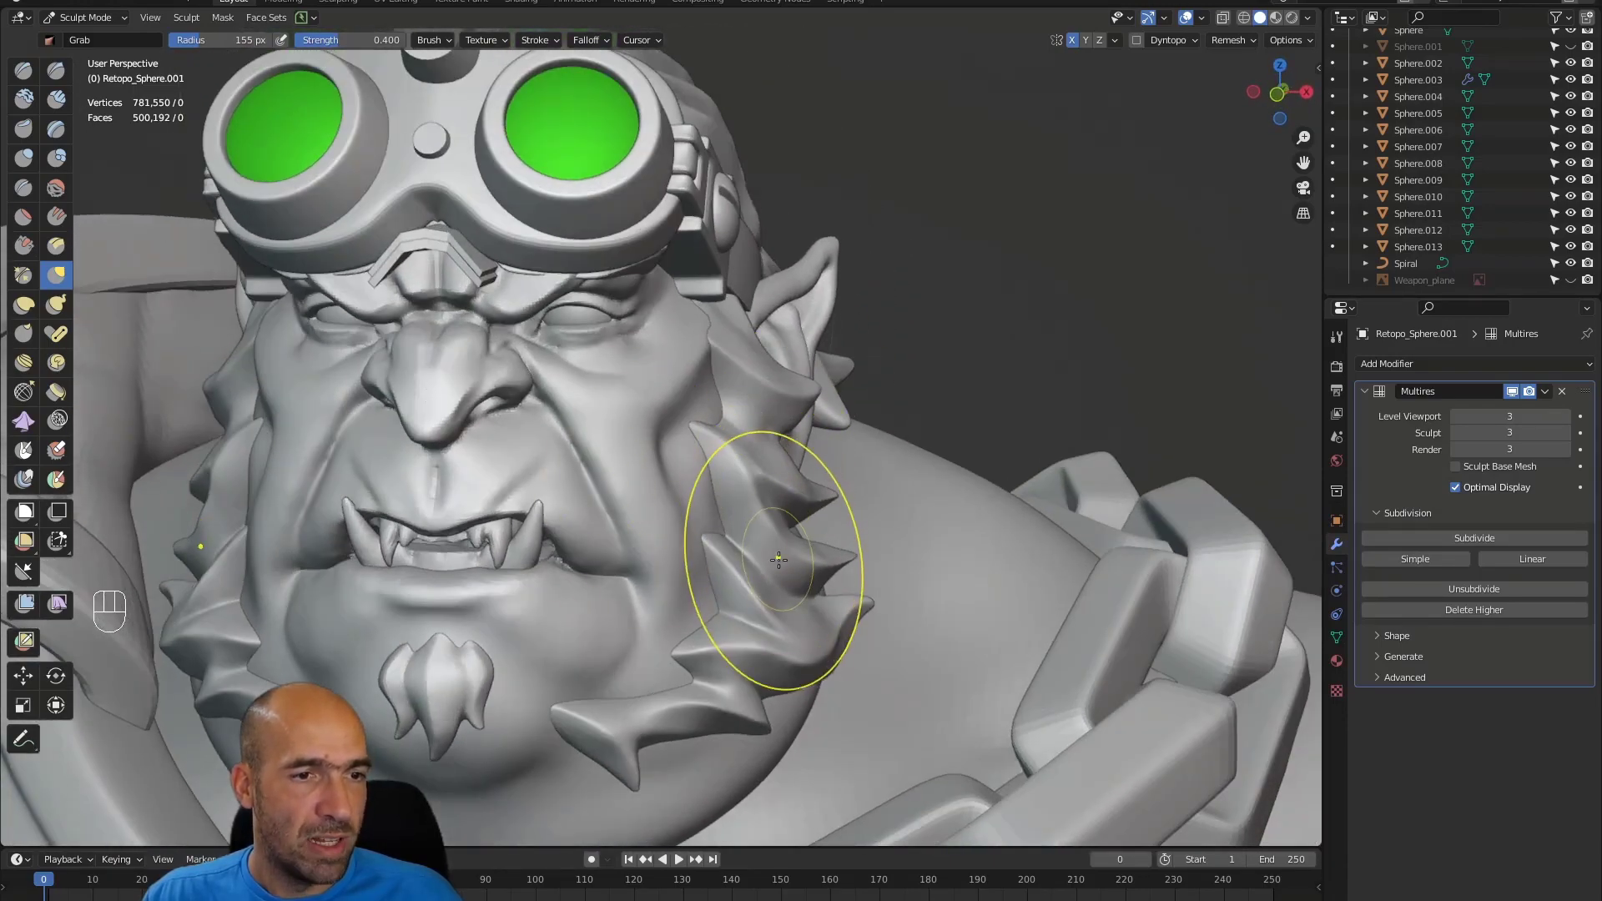
alt+drag(772, 542, 823, 605)
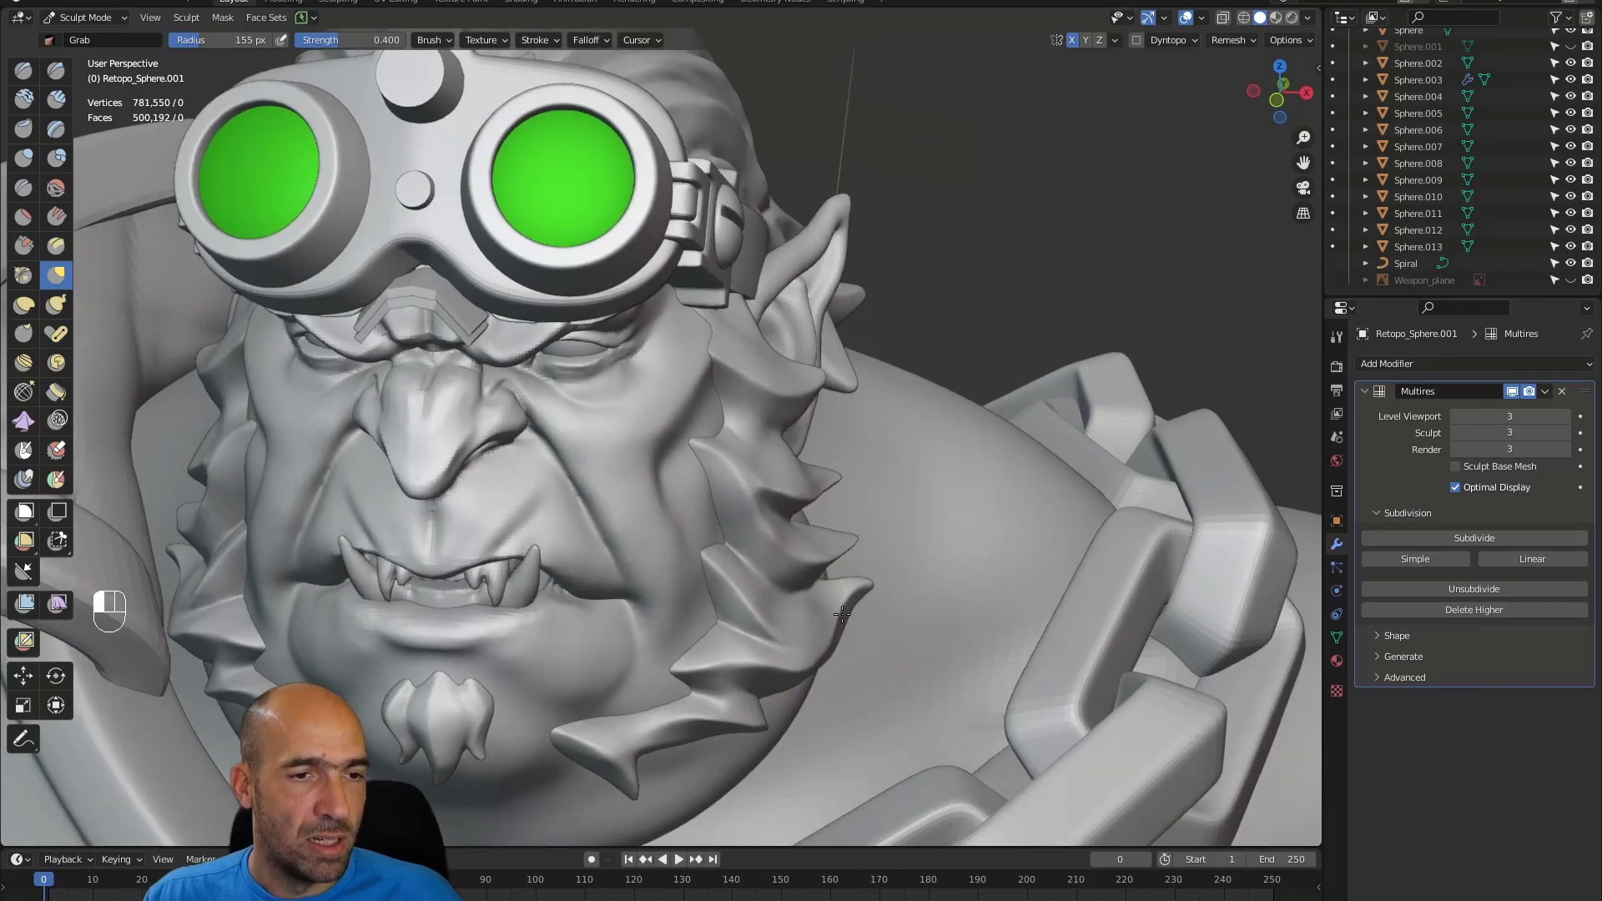
drag(739, 467, 736, 467)
- Review the whole character from head to feet together with the barrel-shaped weapon
mouse_move(735, 467)
alt+middle_down()
mouse_move(752, 451)
mouse_move(781, 526)
mouse_move(834, 522)
mouse_move(814, 528)
alt+middle_up()
ctrl+alt+middle_drag(814, 527, 777, 580)
alt+shift+middle_drag(747, 793, 766, 504)
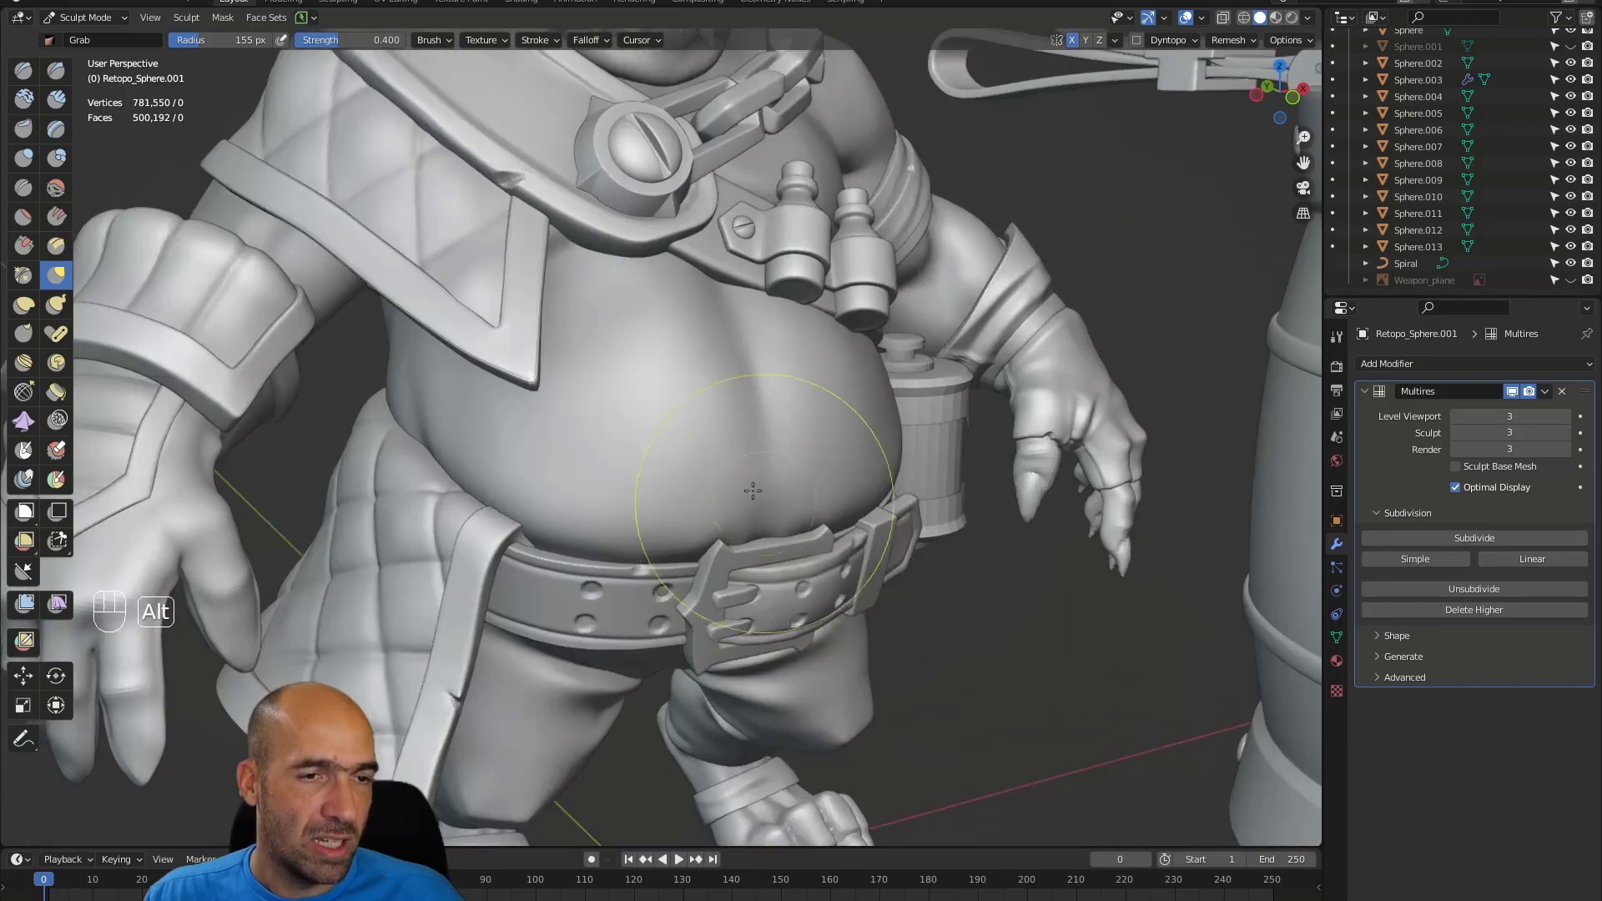
ctrl+alt+middle_drag(687, 468, 645, 526)
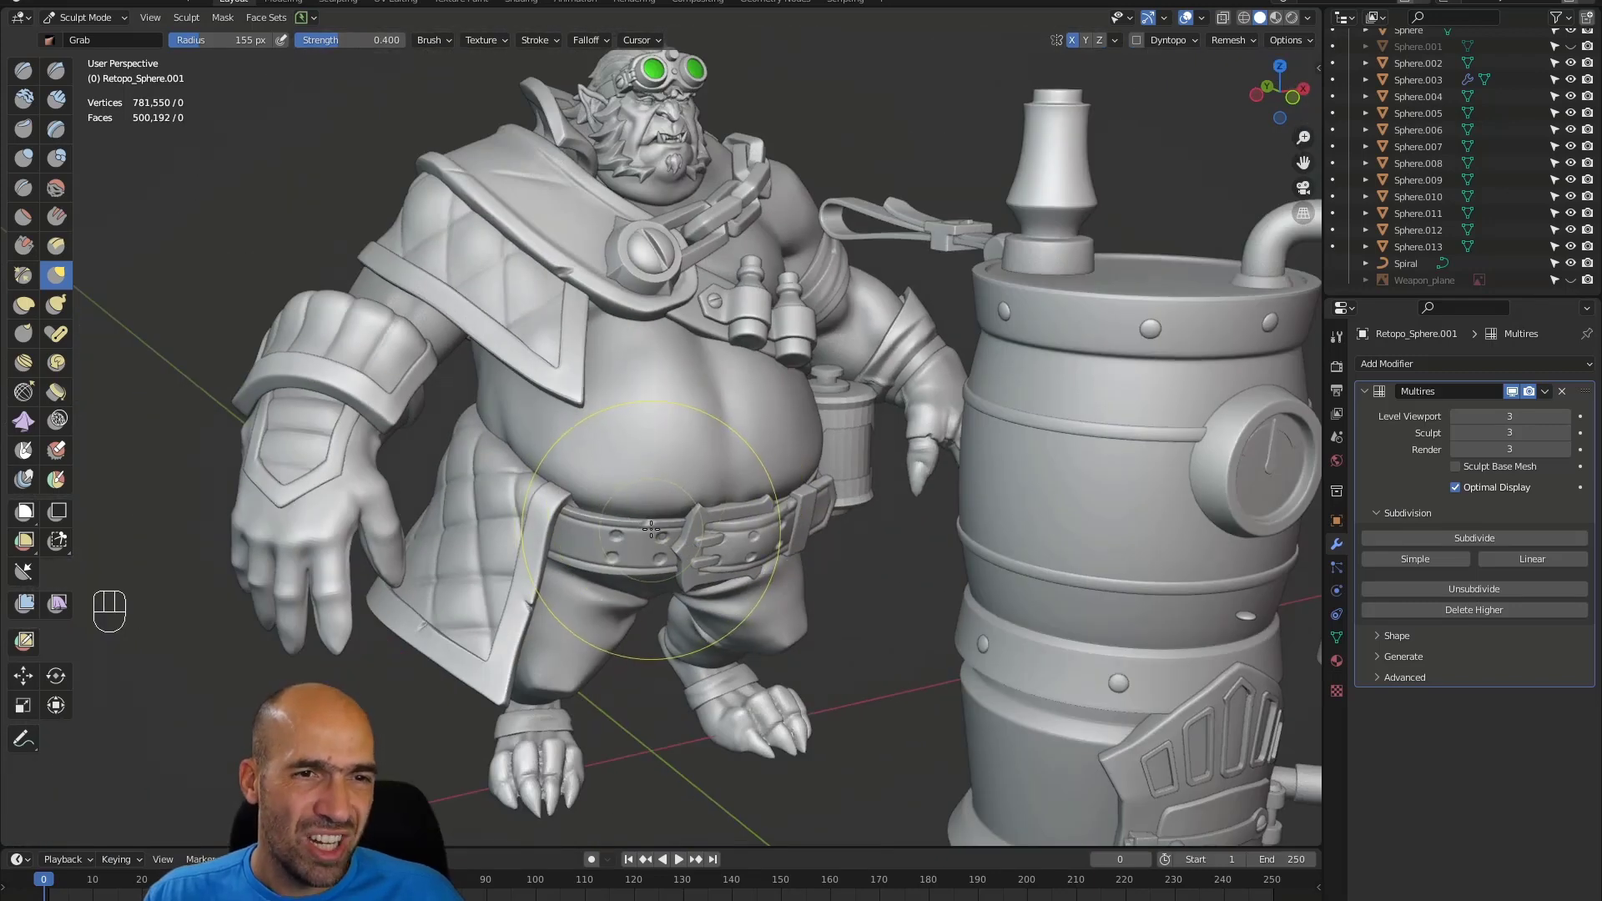
alt+middle_drag(676, 472, 661, 505)
mouse_move(661, 505)
alt+shift+middle_down()
mouse_move(599, 496)
mouse_move(1020, 506)
mouse_move(935, 525)
alt+shift+middle_up()
alt+middle_drag(935, 524, 884, 519)
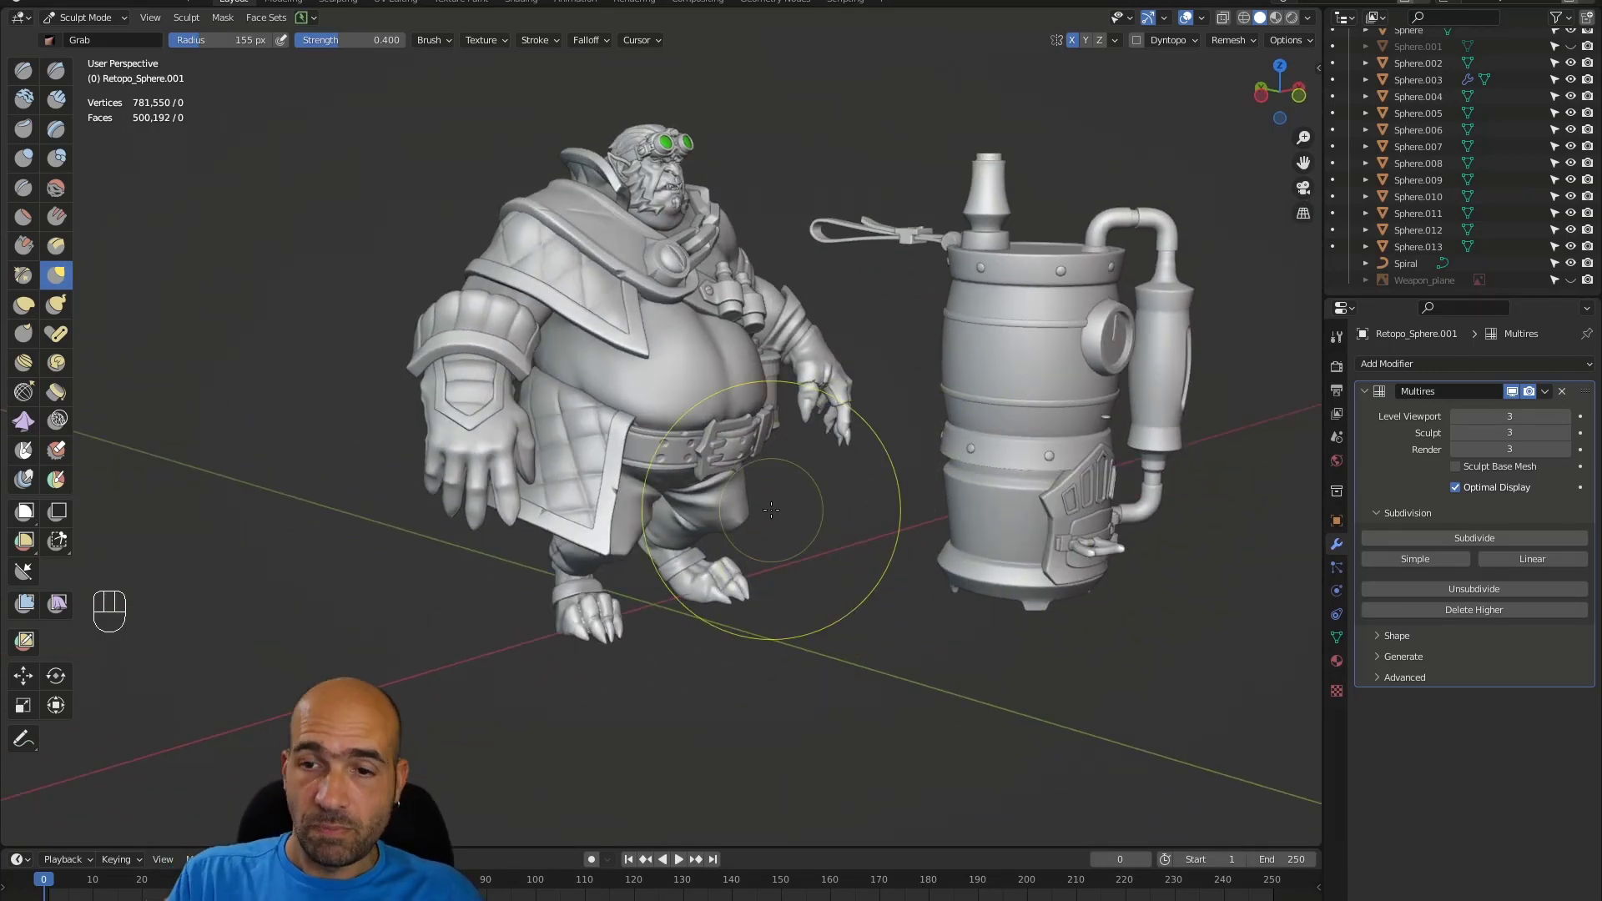